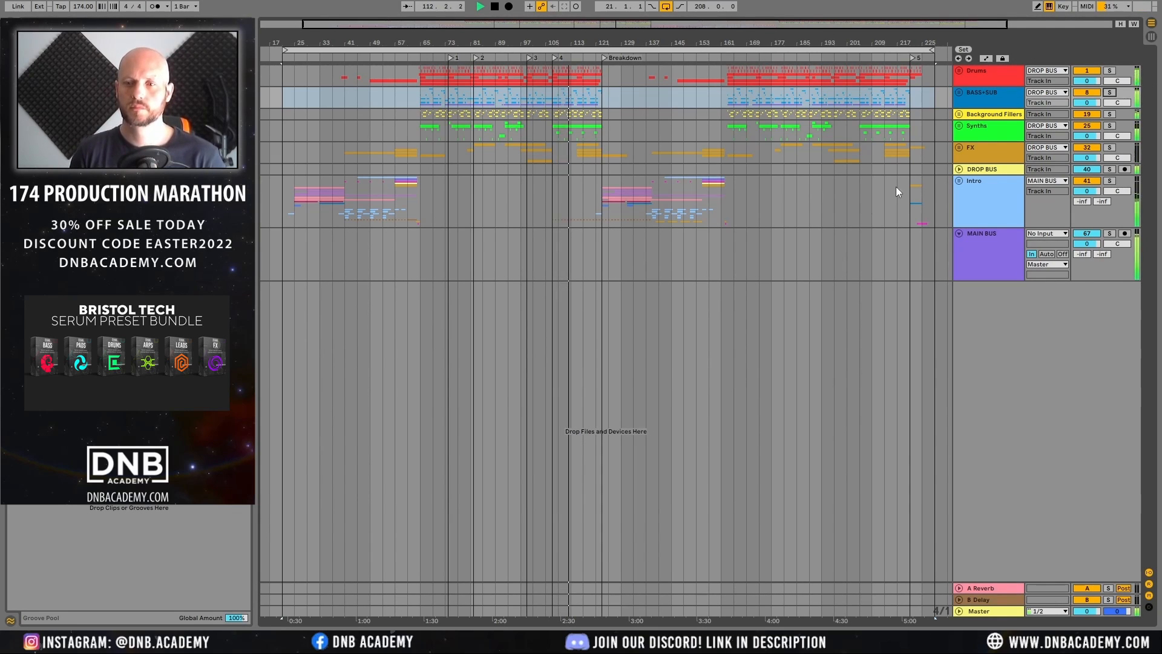
Step: Show the device chains of the Drums and BASS+SUB groups while the track plays, and stop playback
{"action": "left_click", "coordinate": [1094, 640]}
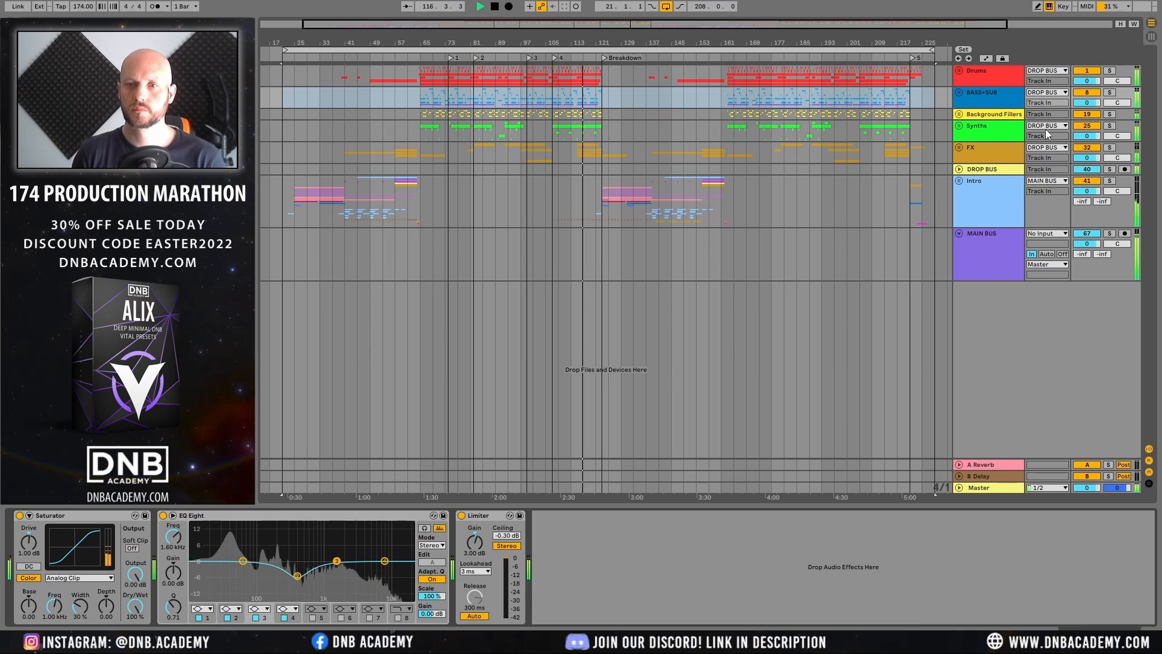
{"action": "left_click", "coordinate": [997, 71]}
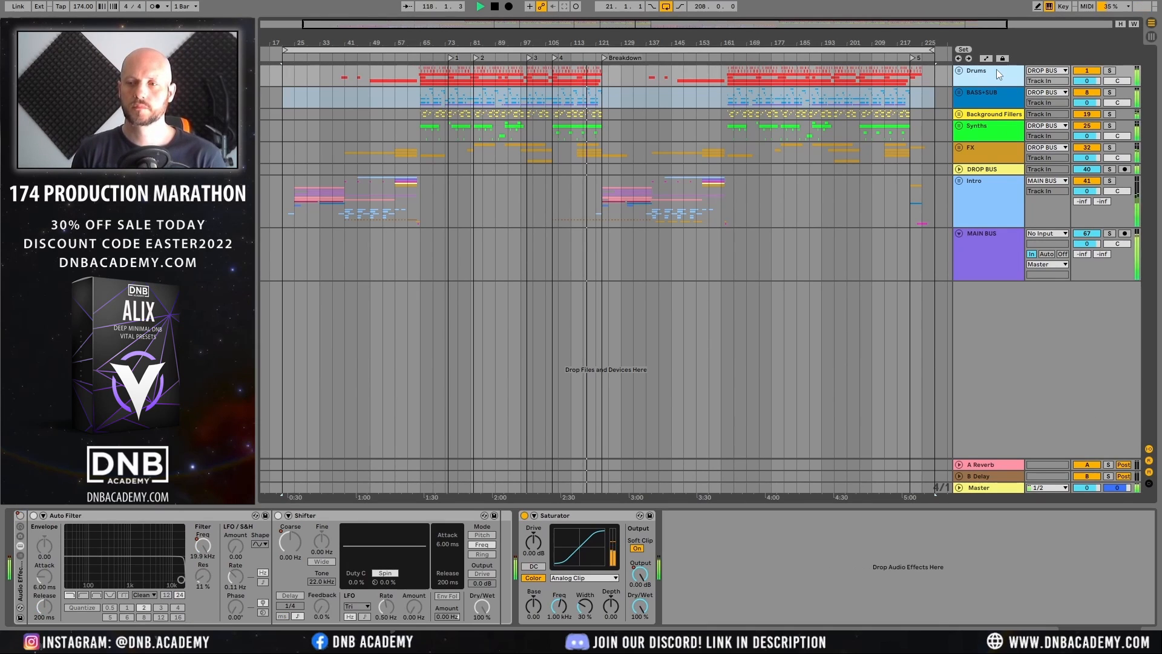
{"action": "left_click", "coordinate": [1004, 99]}
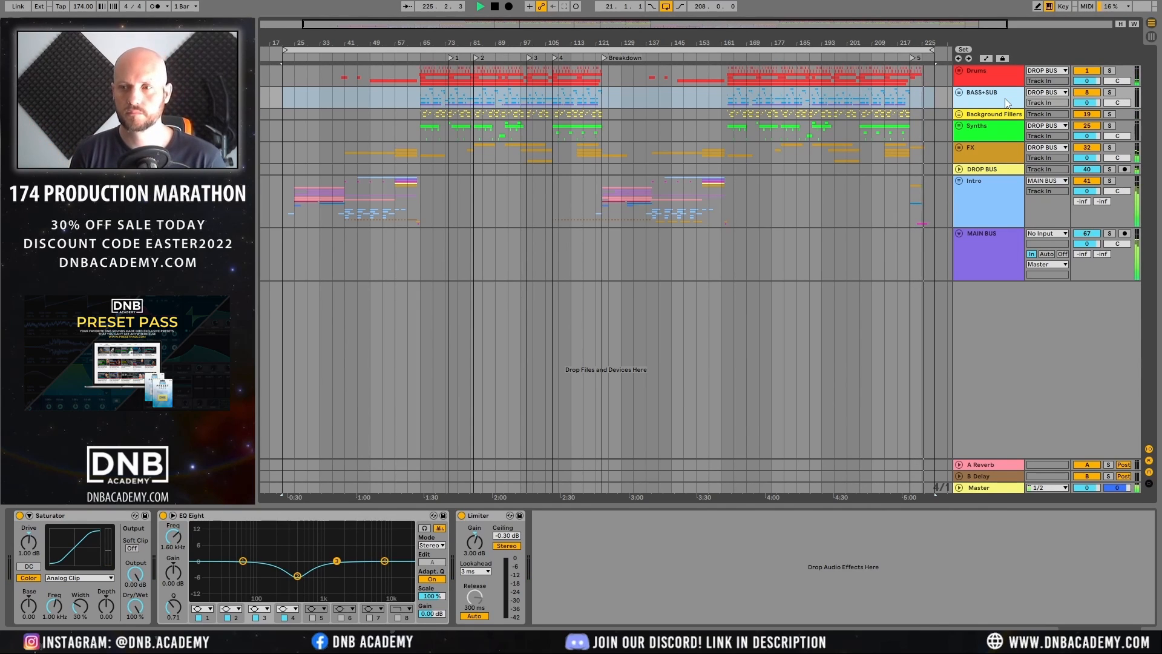
{"action": "left_click", "coordinate": [494, 8]}
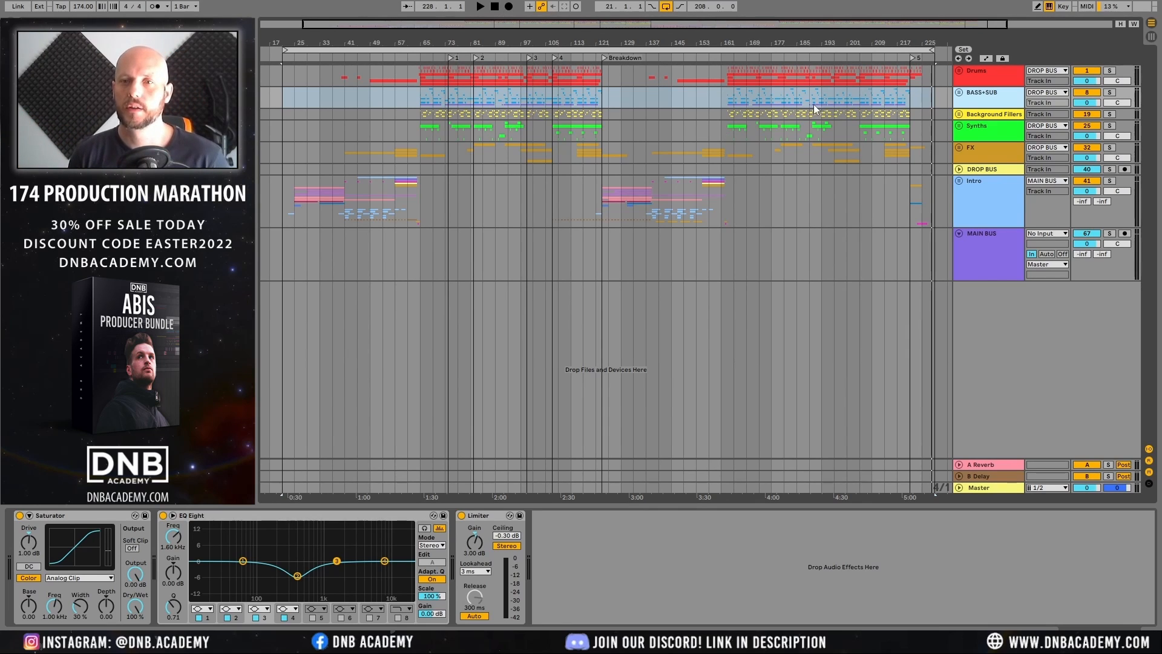
Step: Unfold the Drums group and hide the devices inside the audio effect rack ahead of its Saturator
{"action": "left_click", "coordinate": [979, 71]}
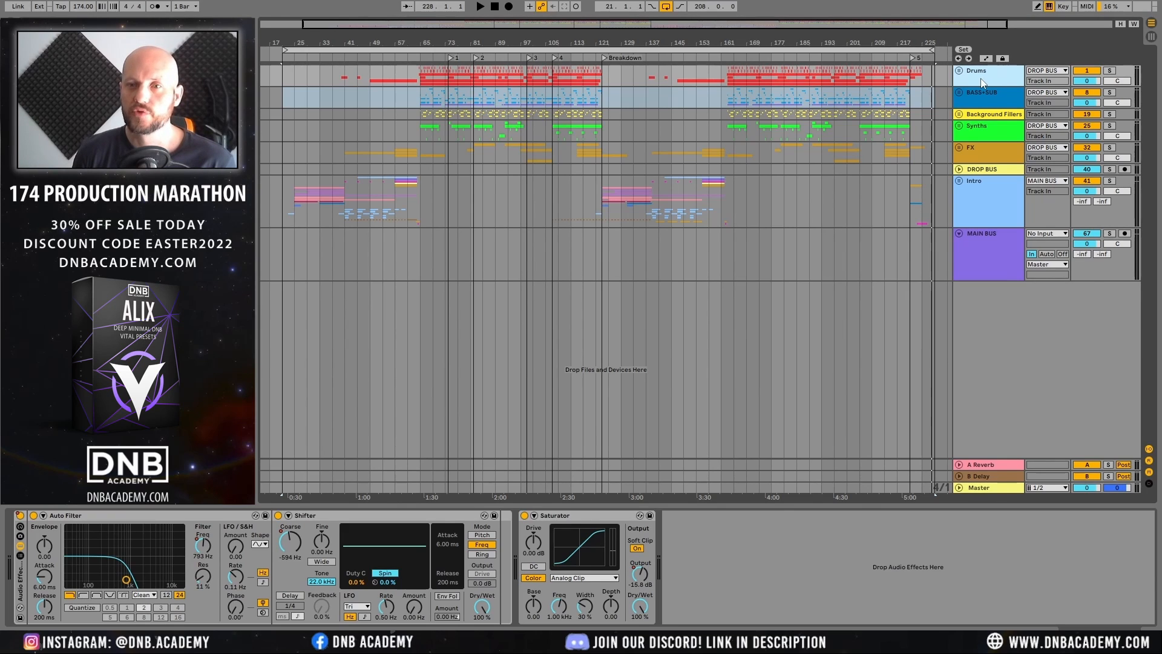
{"action": "left_click", "coordinate": [960, 70]}
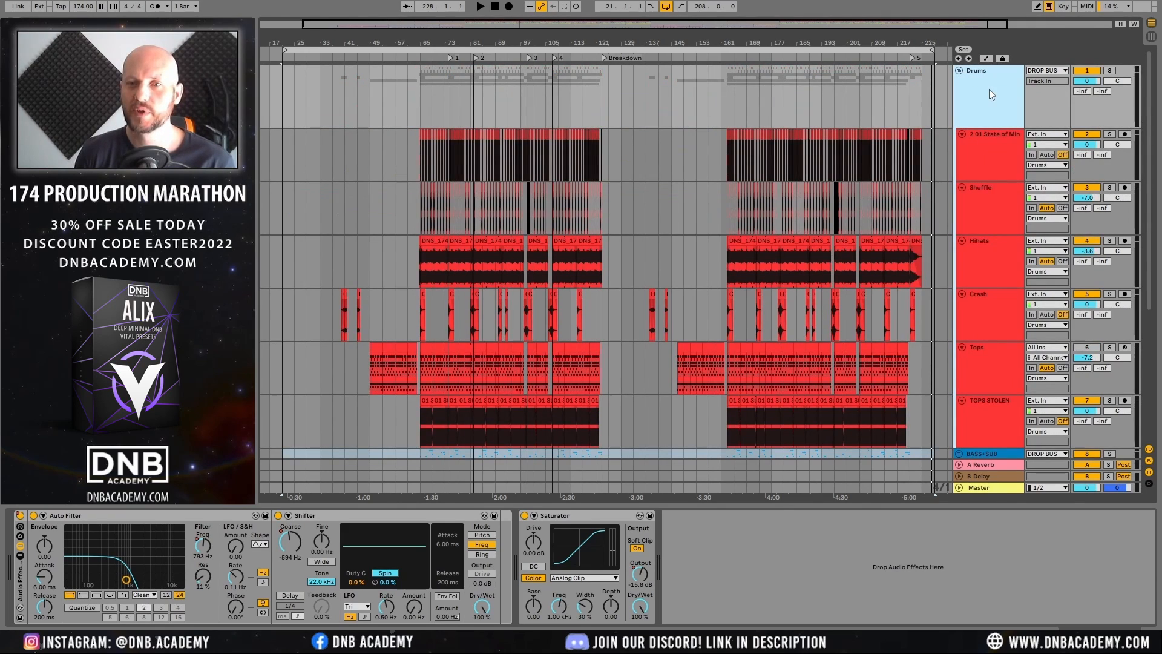
{"action": "left_click", "coordinate": [979, 91]}
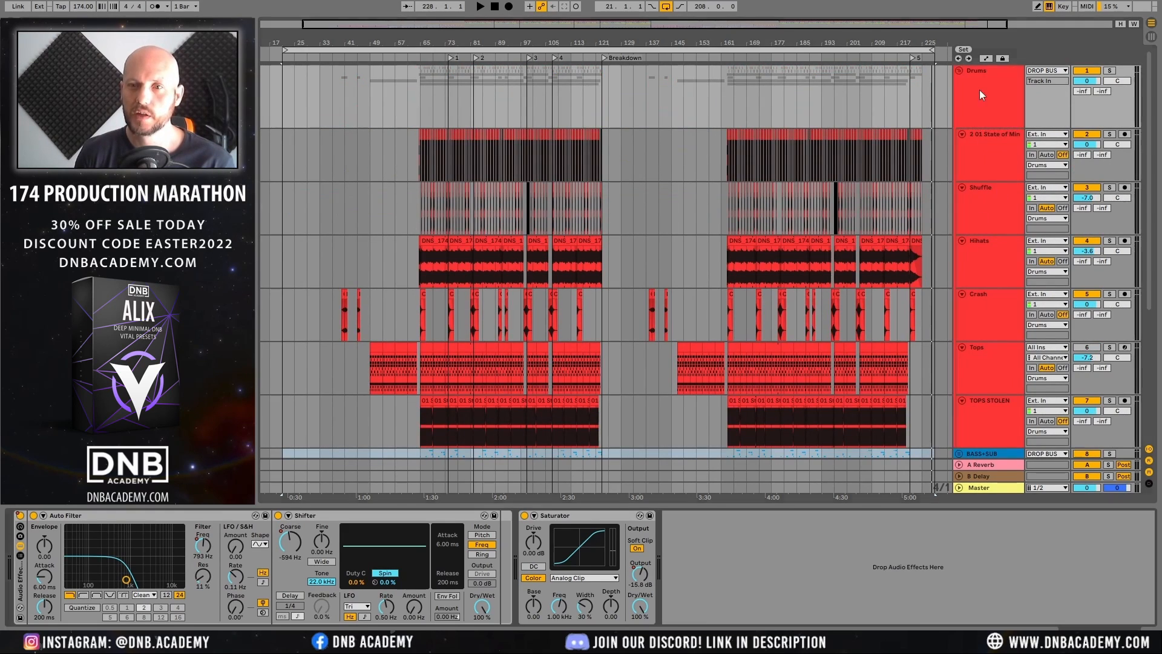
{"action": "left_click", "coordinate": [18, 574]}
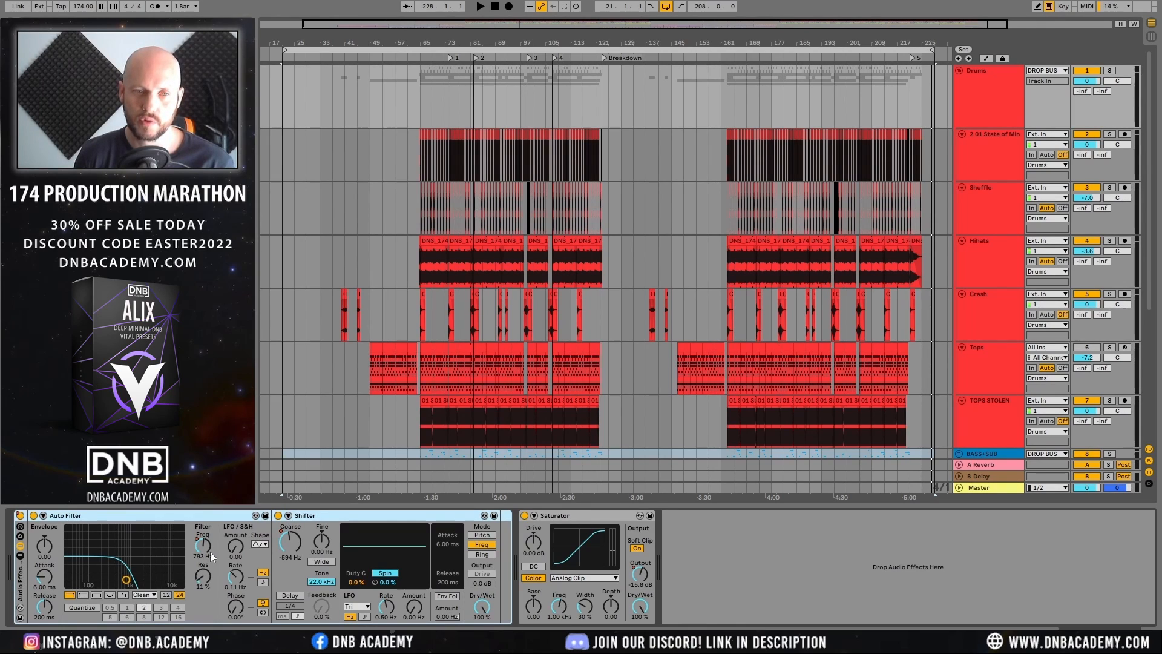
{"action": "key", "text": "Delete"}
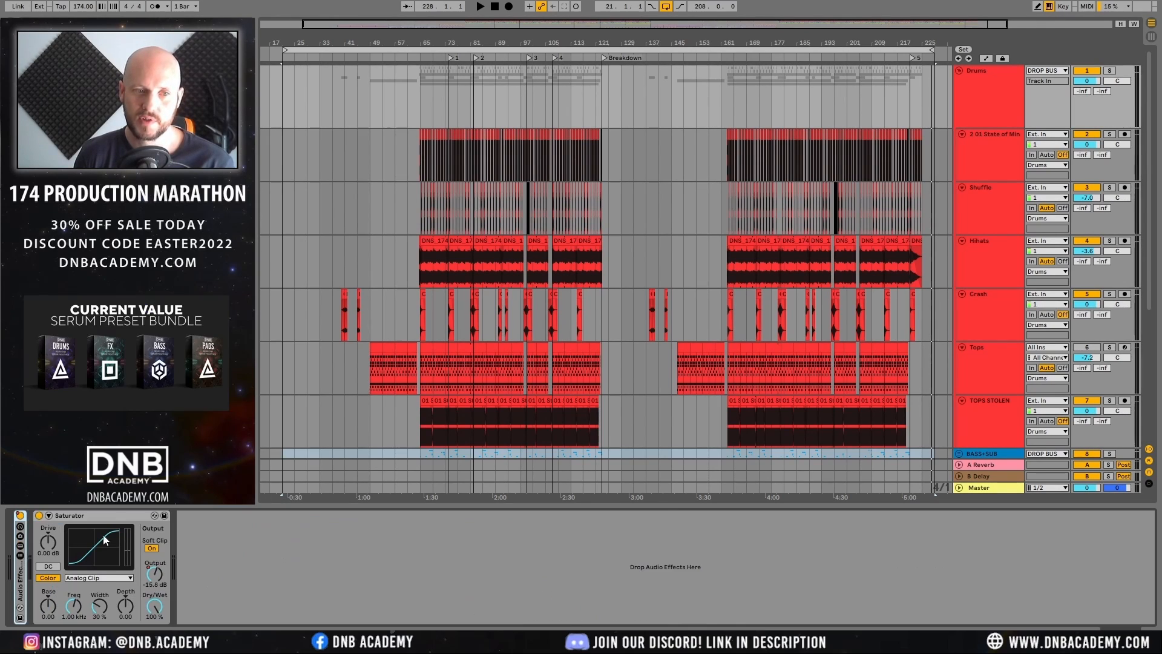
{"action": "left_click", "coordinate": [103, 518]}
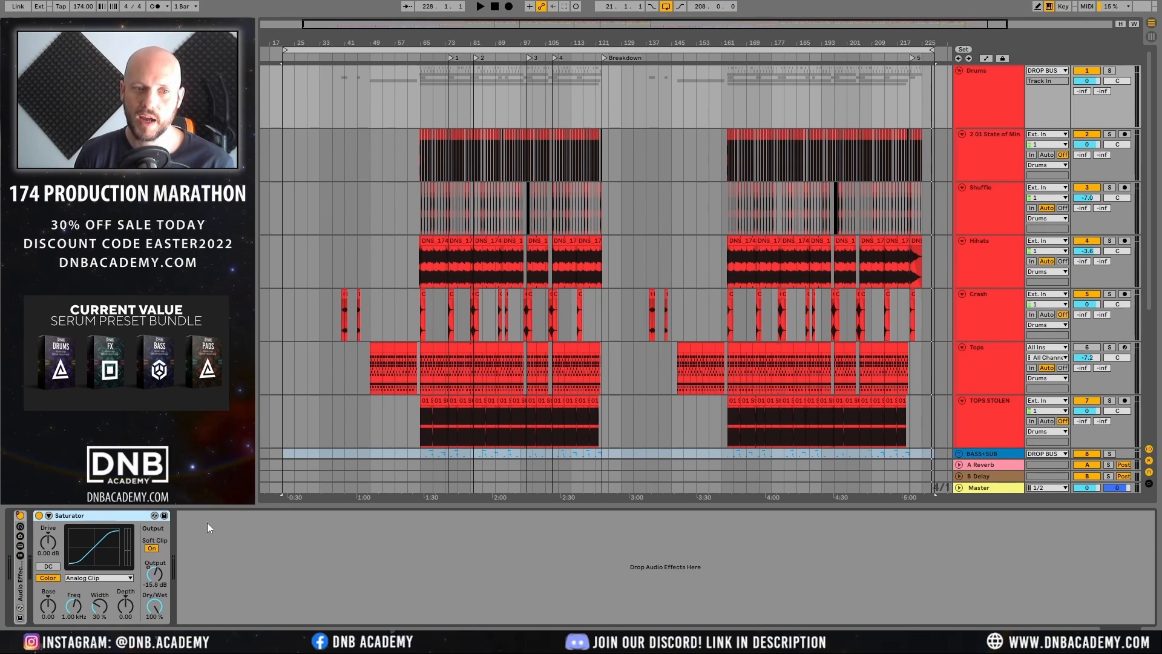
{"action": "left_click", "coordinate": [987, 97]}
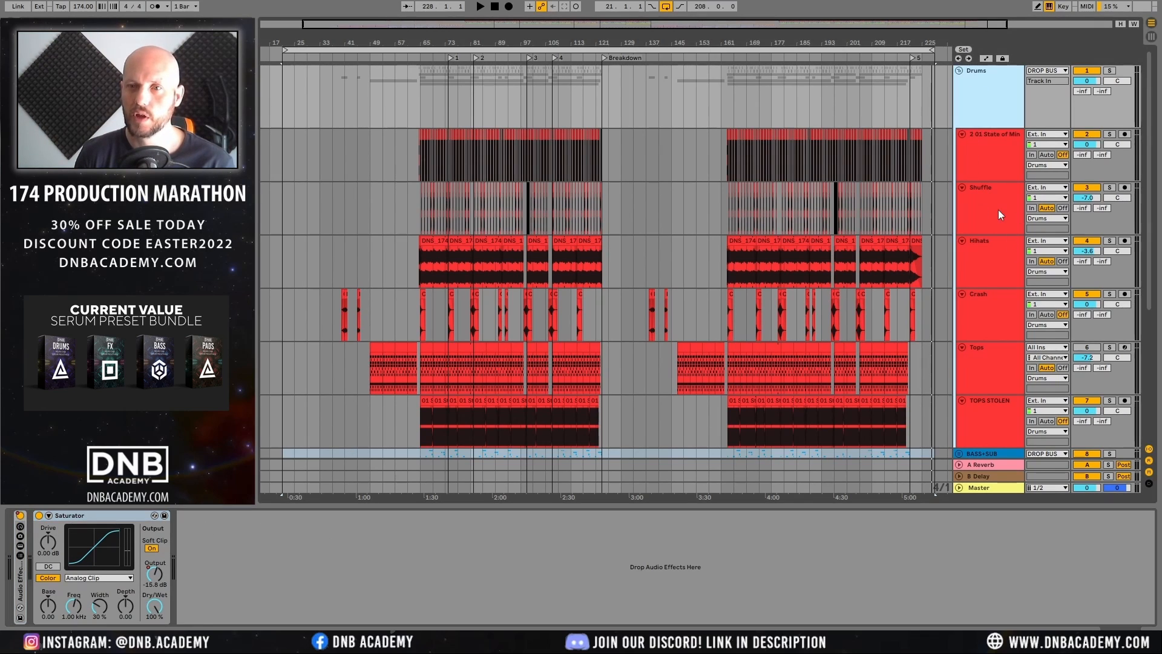
Step: Solo the first track inside the Drums group and audition it from bar 163, where the second drop starts
{"action": "left_click", "coordinate": [990, 160]}
{"action": "left_click", "coordinate": [1110, 134]}
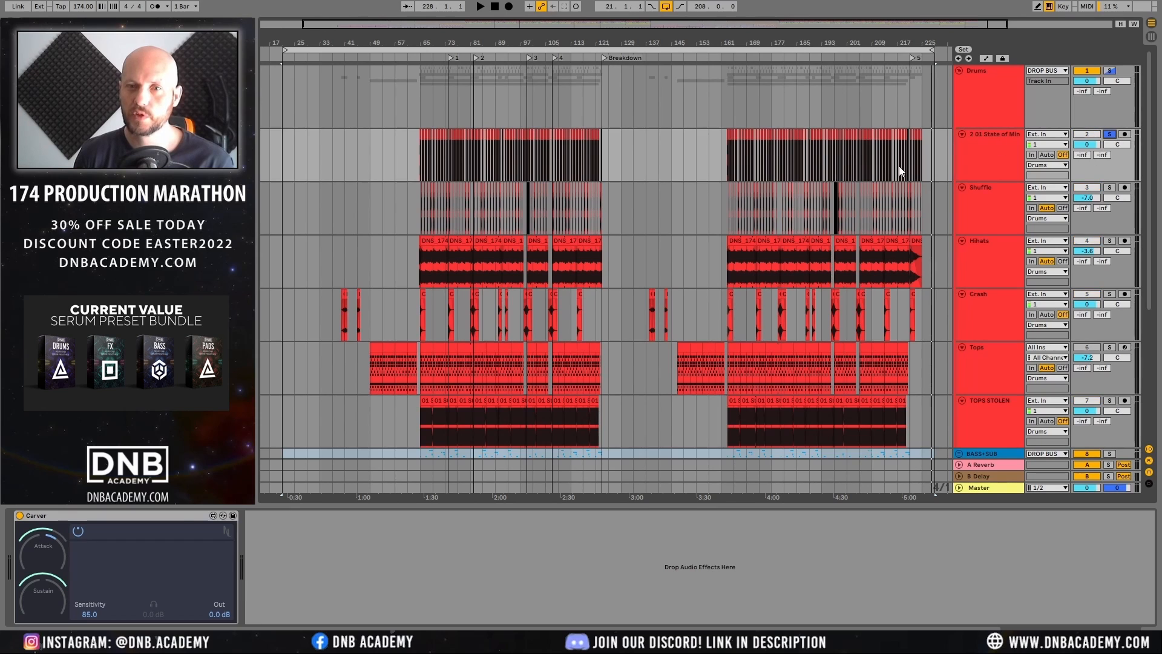
{"action": "left_click_drag", "start_coordinate": [739, 44], "coordinate": [740, 136]}
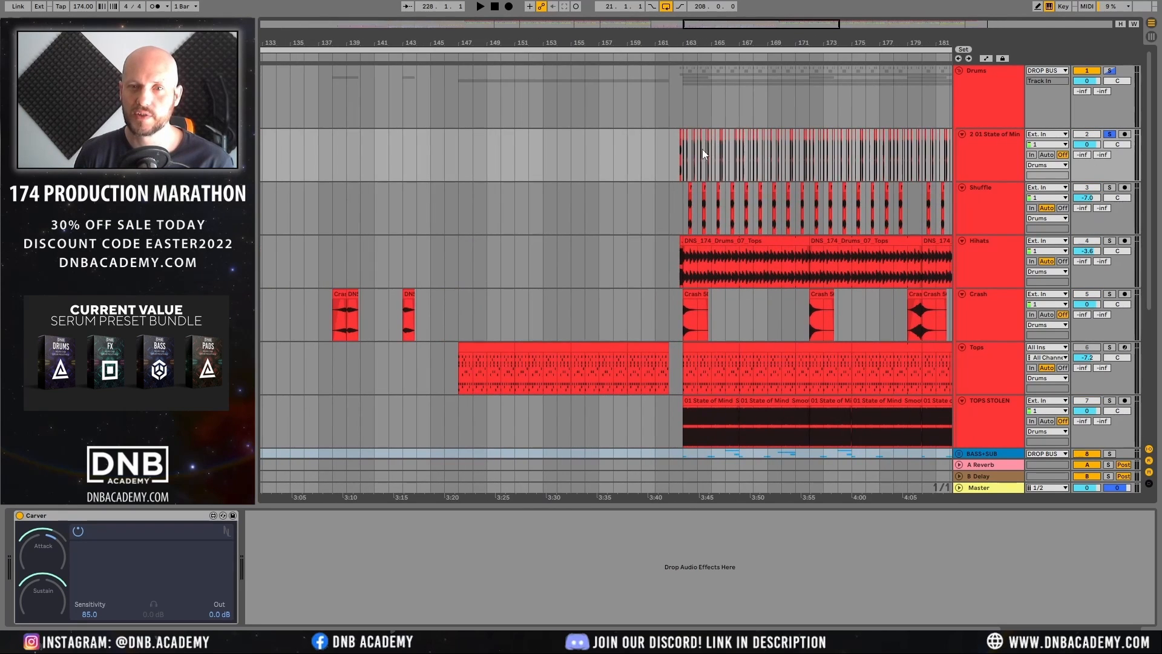
{"action": "left_click", "coordinate": [684, 149]}
{"action": "key", "text": "space"}
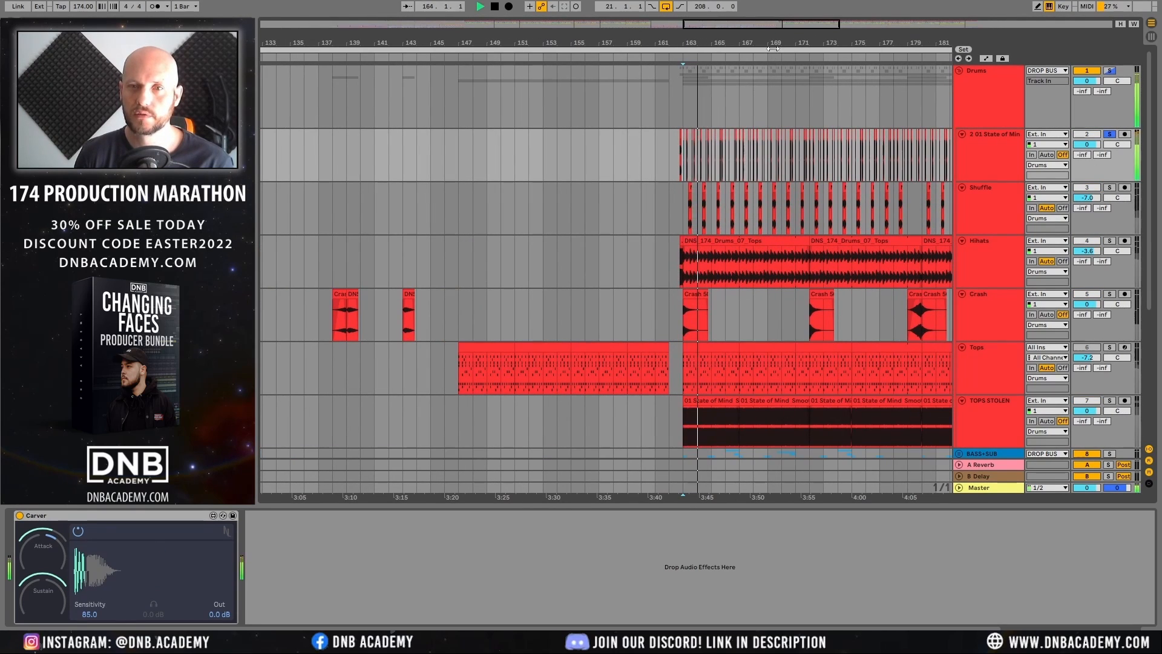
{"action": "left_click_drag", "start_coordinate": [773, 43], "coordinate": [645, 32]}
{"action": "key", "text": "space"}
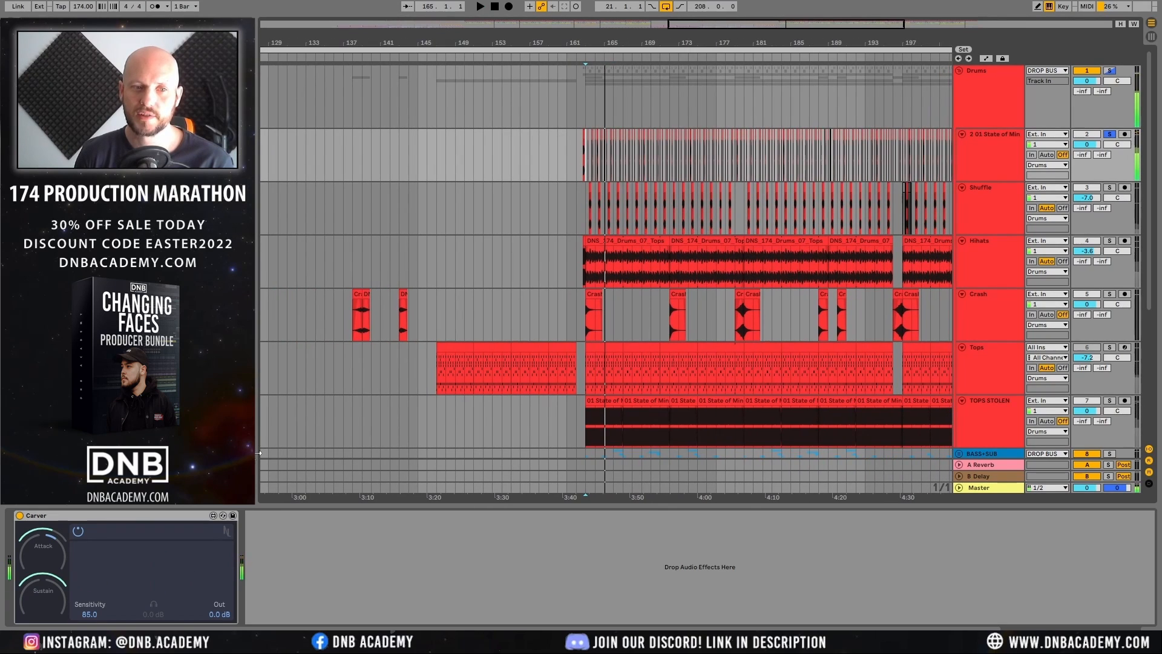
Step: Select the Carver device on the soloed drum track and play the second drop again to watch its response
{"action": "left_click", "coordinate": [135, 514]}
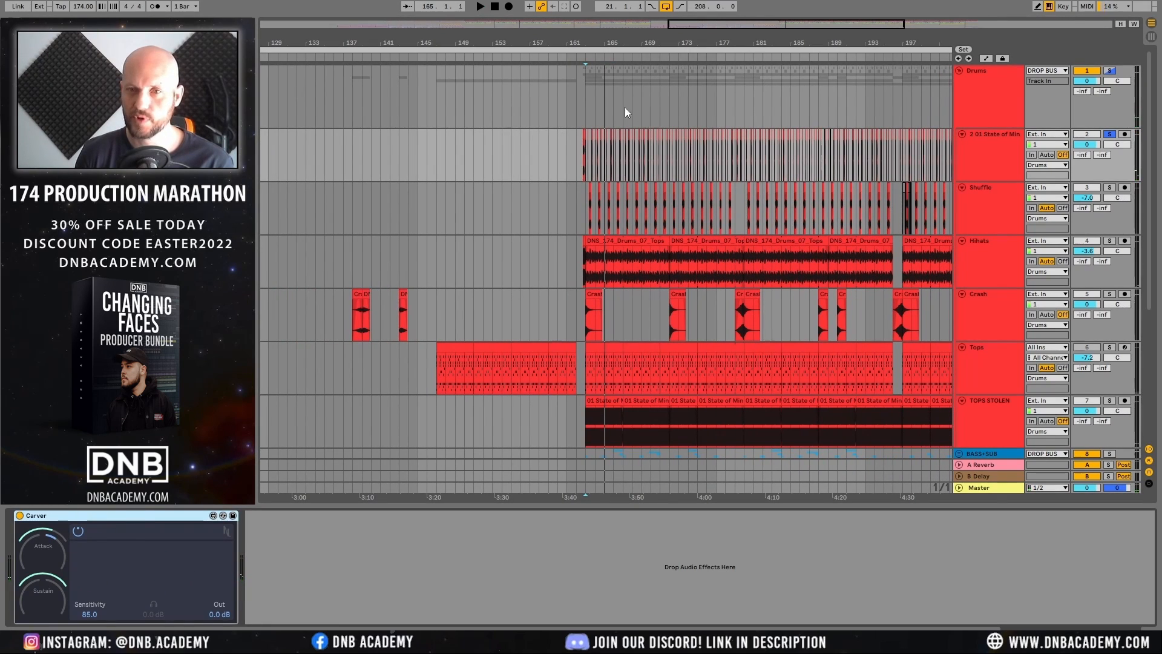
{"action": "left_click_drag", "start_coordinate": [837, 39], "coordinate": [592, 38]}
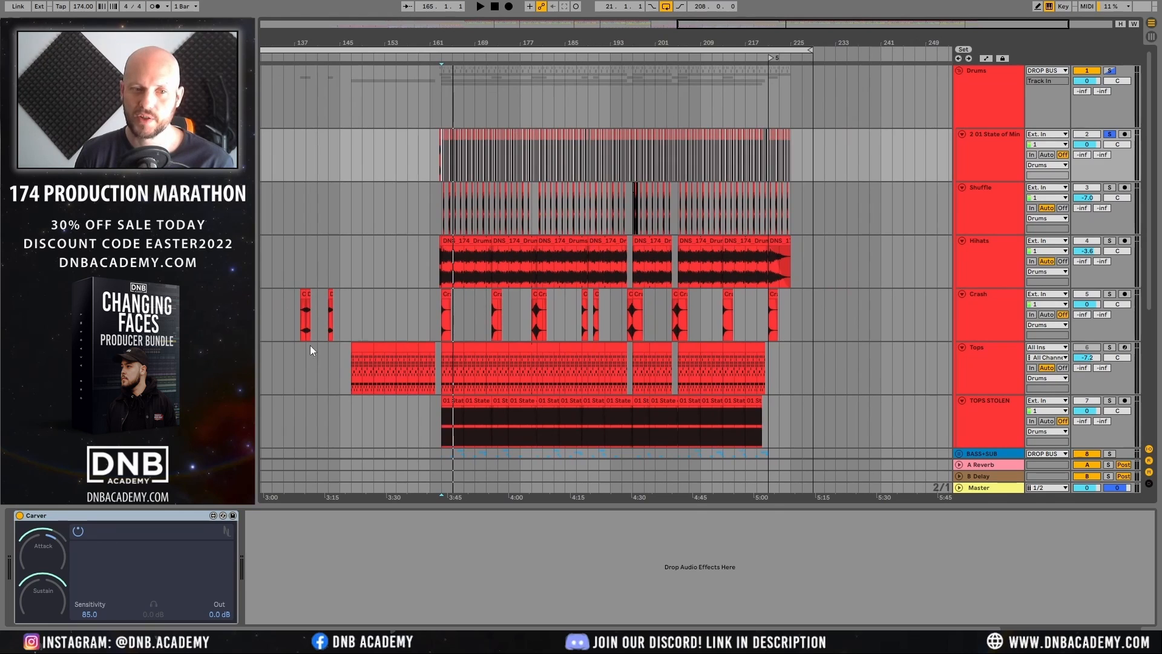
{"action": "key", "text": "space"}
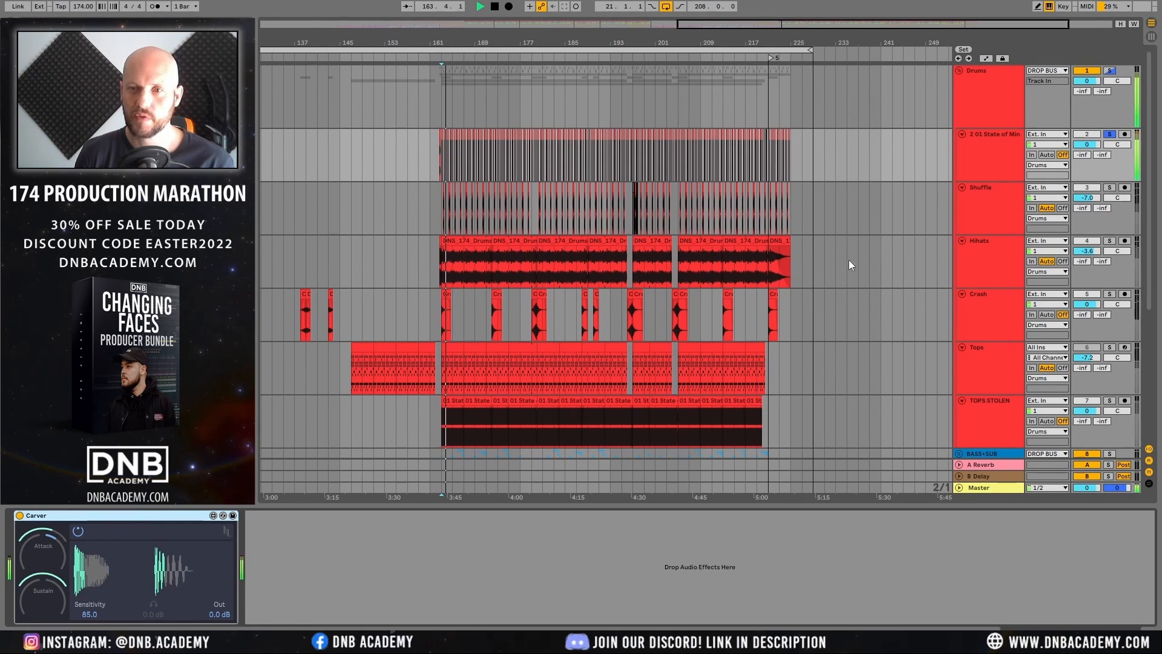
{"action": "left_click", "coordinate": [1001, 136]}
Step: Add the Shuffle track to the solo and audition both drum layers from bar 163
{"action": "left_click", "coordinate": [1010, 191]}
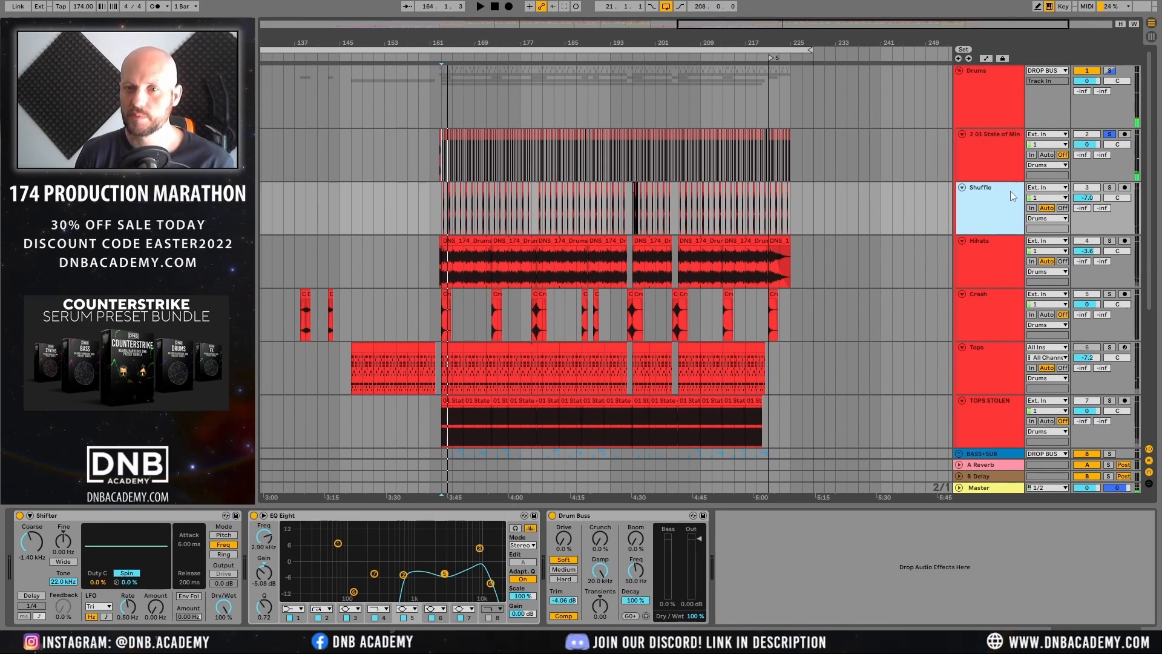
{"action": "left_click", "coordinate": [1109, 188]}
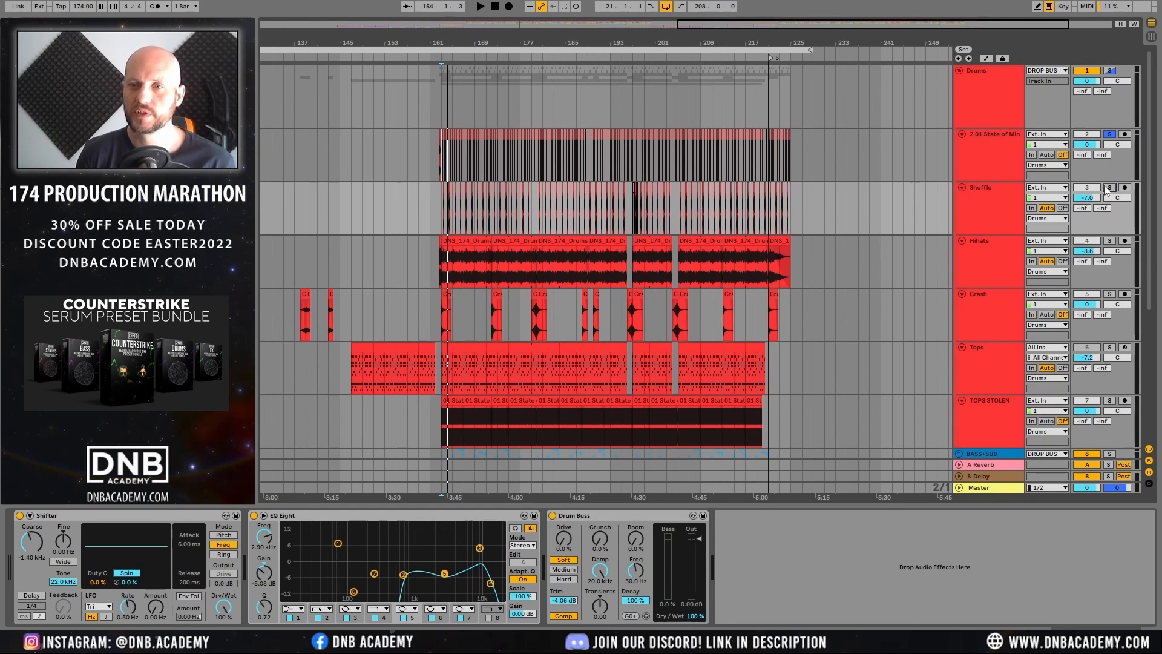
{"action": "left_click_drag", "start_coordinate": [447, 42], "coordinate": [447, 64]}
{"action": "key", "text": "space"}
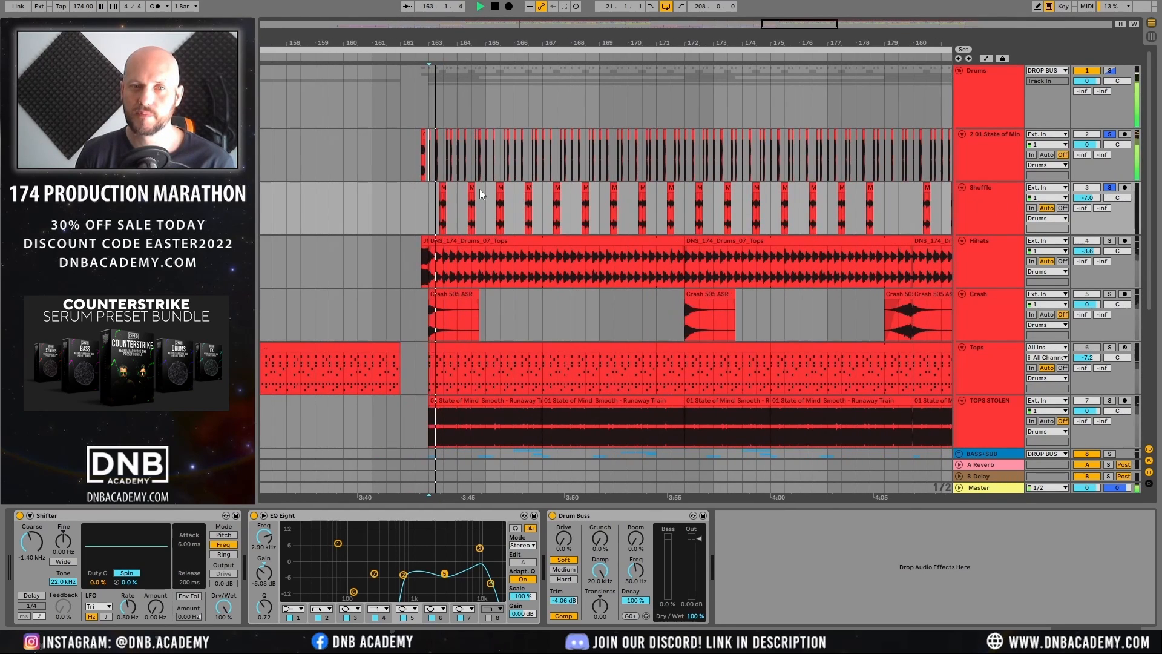
{"action": "key", "text": "space"}
Step: Add the Hihats track to the solo and audition the layers from its DNS_174_Drums_07_Tops clip at bar 163
{"action": "left_click", "coordinate": [1001, 238]}
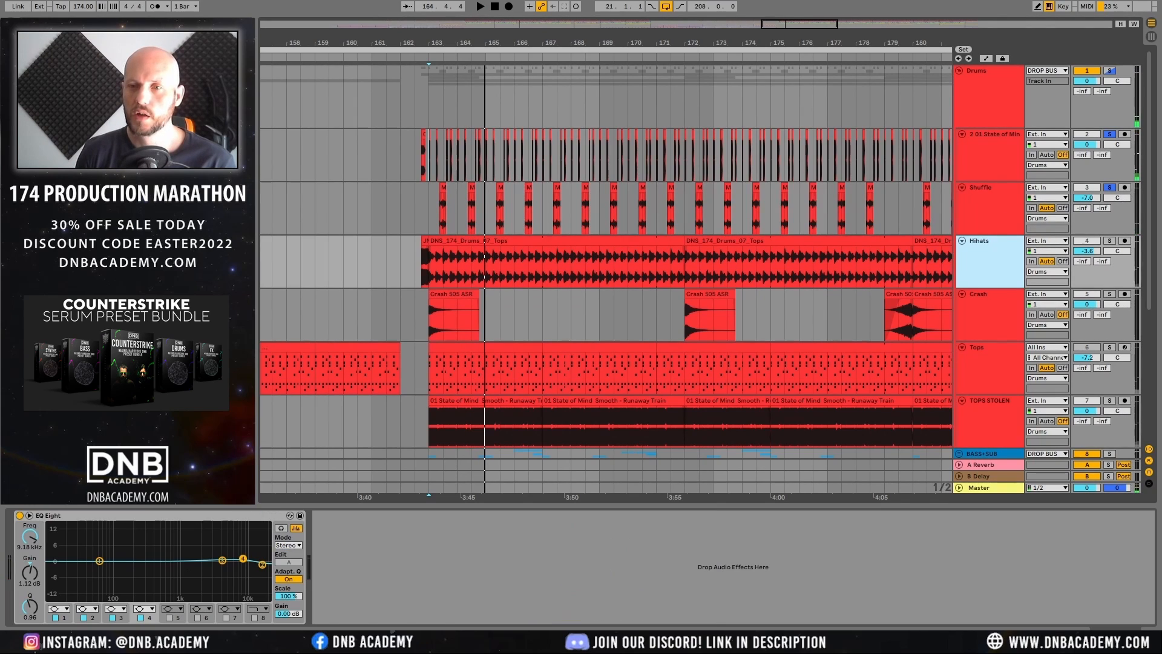
{"action": "left_click", "coordinate": [1111, 242]}
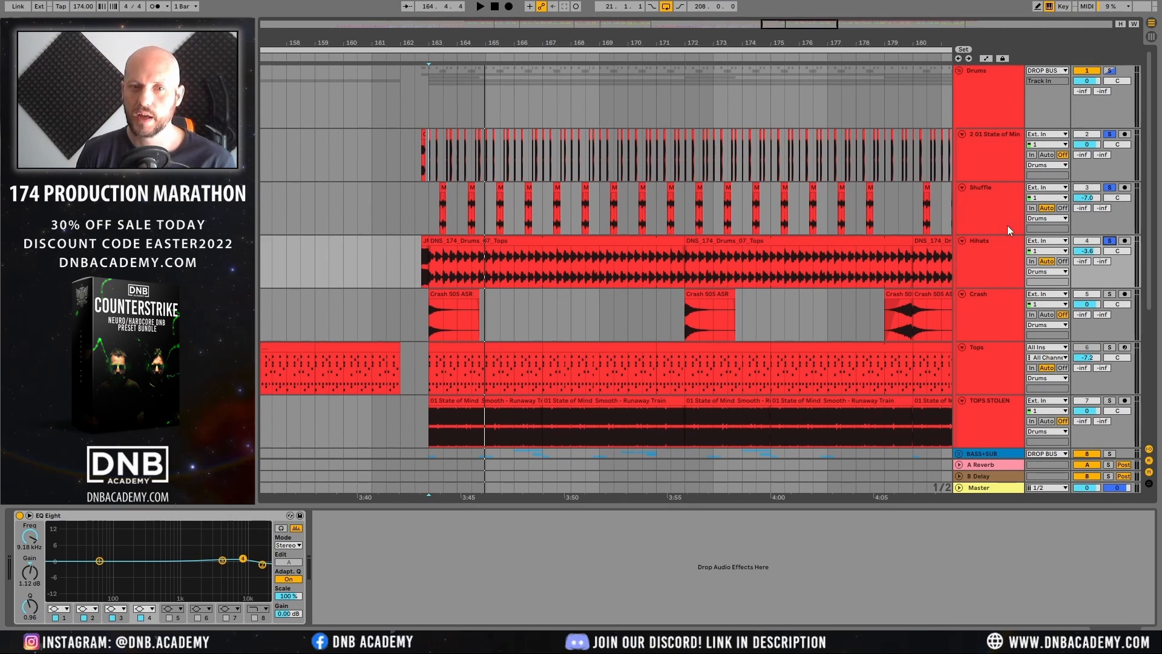
{"action": "left_click", "coordinate": [457, 241]}
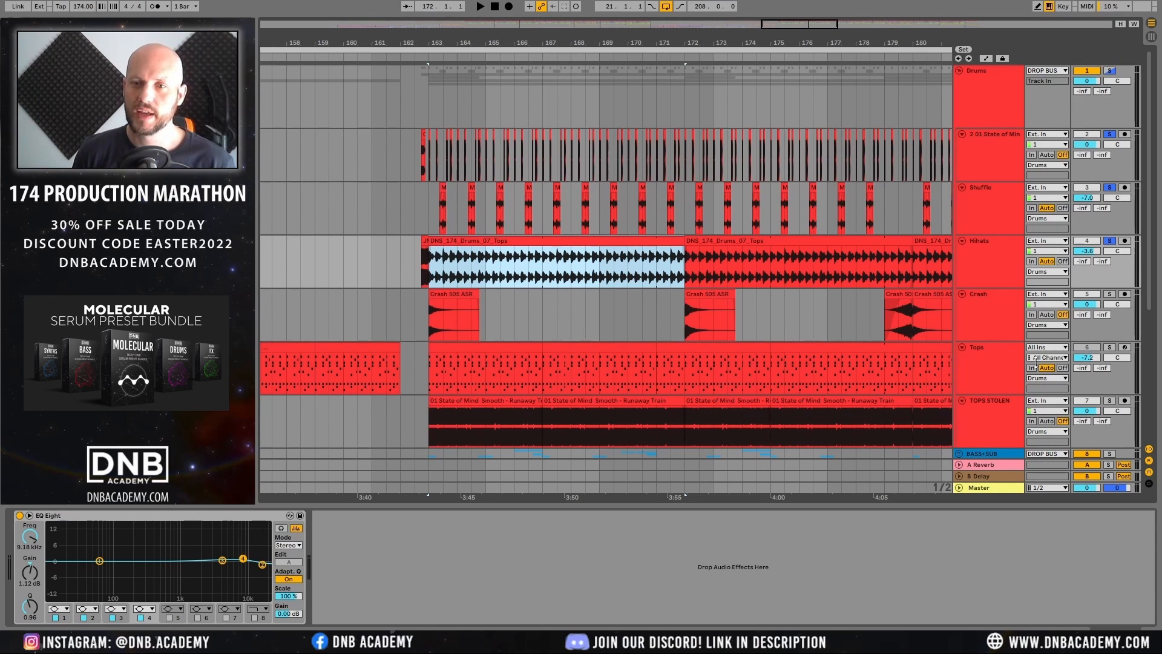
{"action": "left_click", "coordinate": [475, 242]}
{"action": "key", "text": "space"}
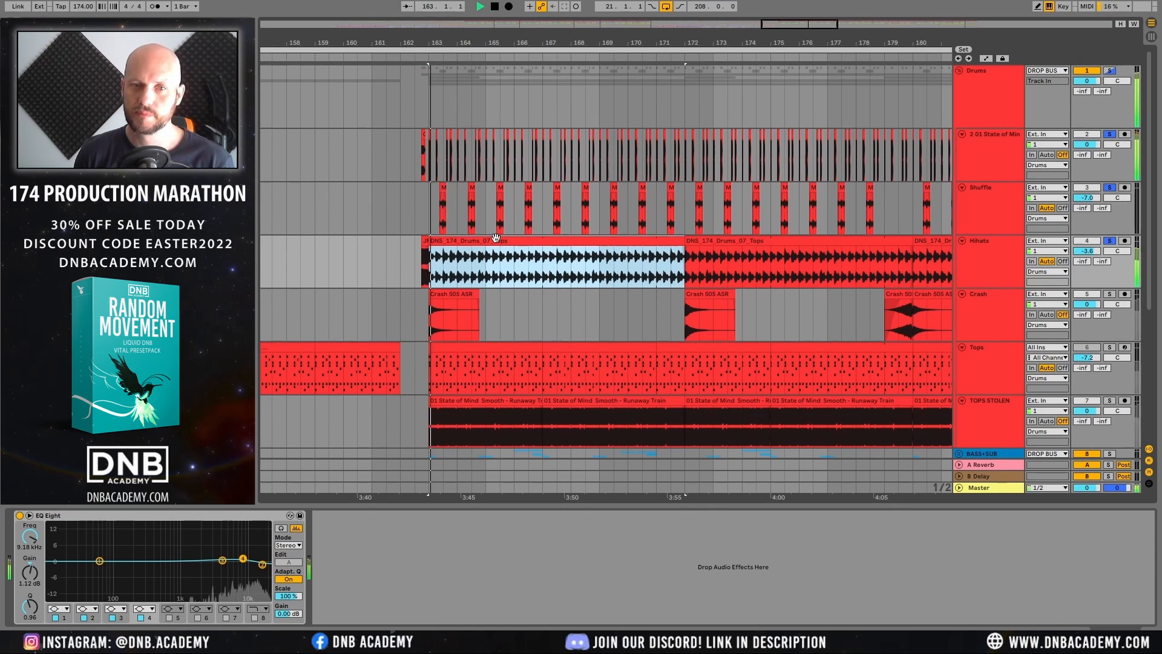
{"action": "key", "text": "space"}
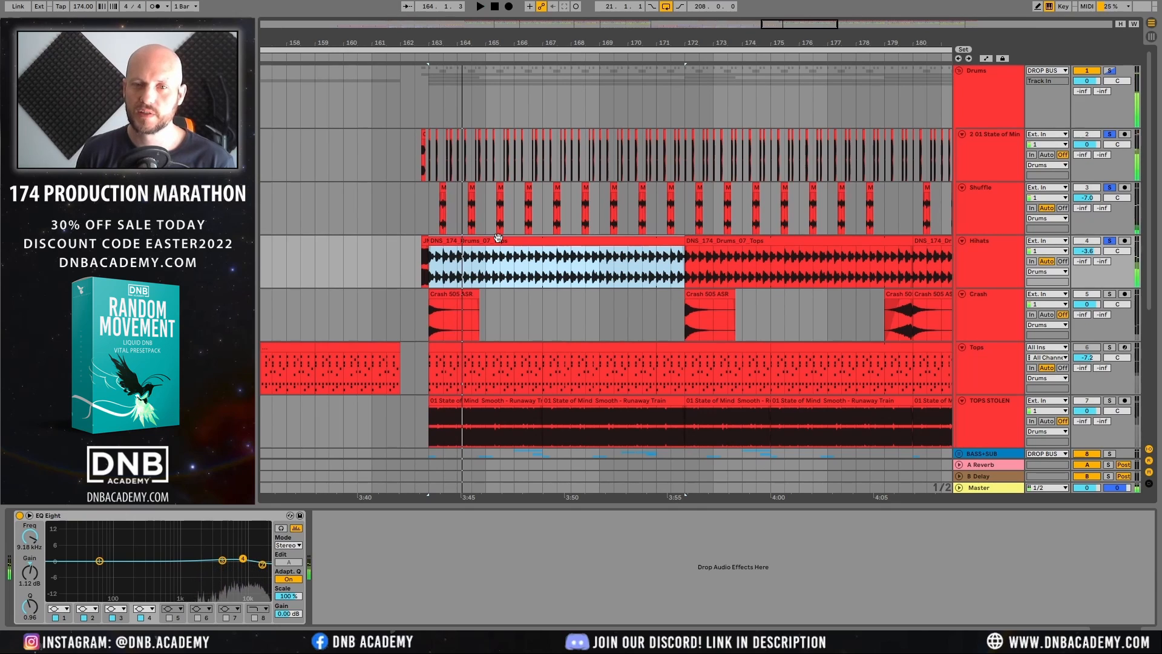
{"action": "key", "text": "space"}
{"action": "key", "text": "space"}
Step: Add the Crash track to the solo and play the drum layers from the start of the selected hi-hat clip
{"action": "left_click", "coordinate": [969, 312]}
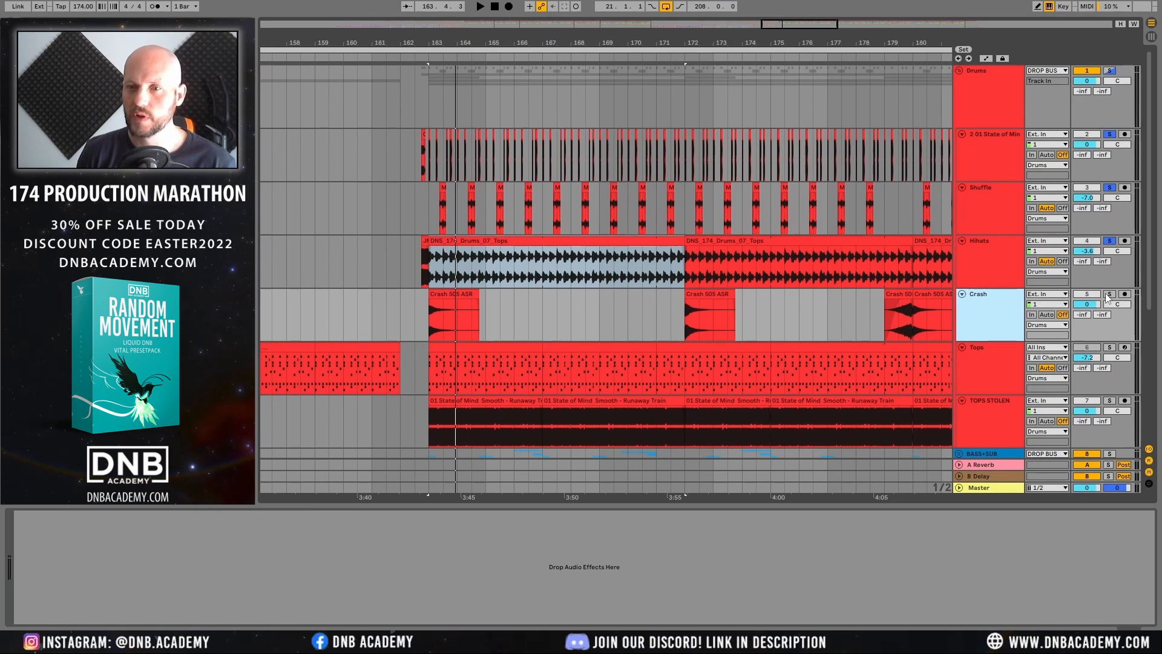
{"action": "left_click", "coordinate": [989, 261]}
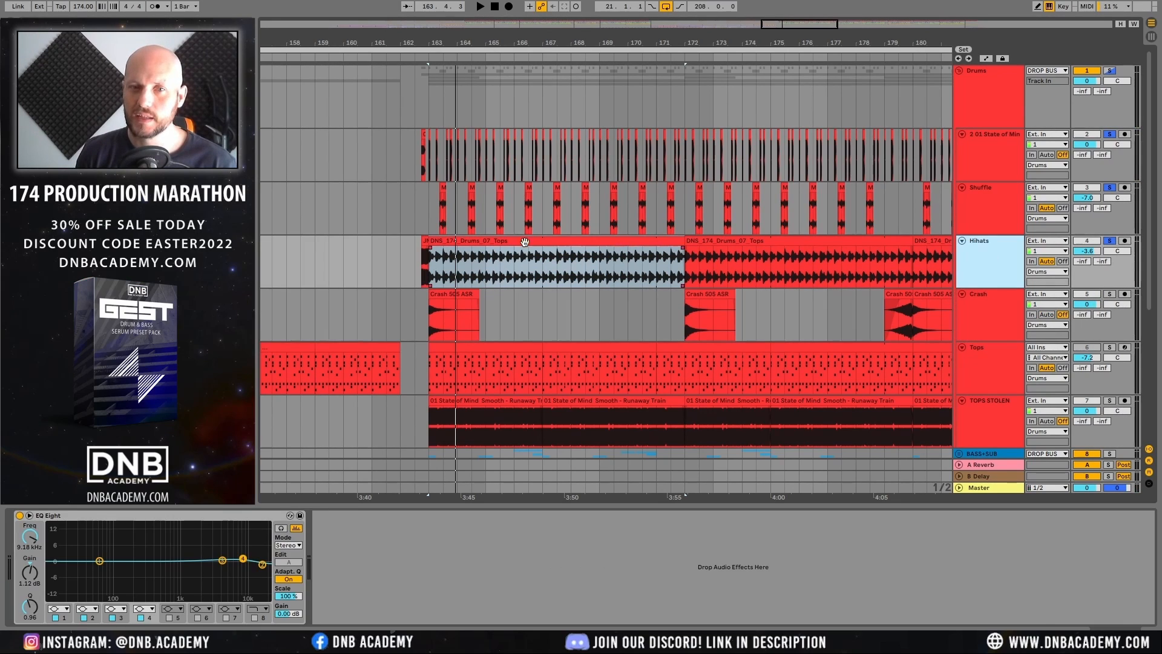
{"action": "left_click", "coordinate": [524, 241]}
{"action": "key", "text": "space"}
{"action": "left_click", "coordinate": [1108, 295]}
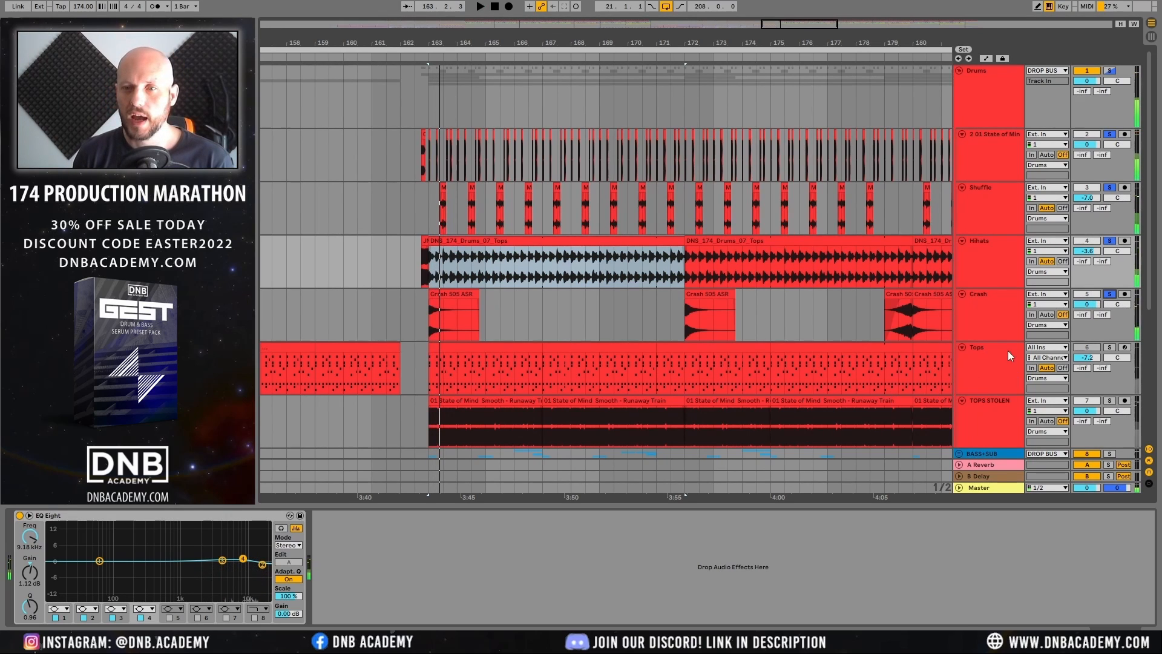
Step: Add the Tops track to the solo, show its Drum Rack device chain and audition the combined drum layers
{"action": "left_click", "coordinate": [1109, 346]}
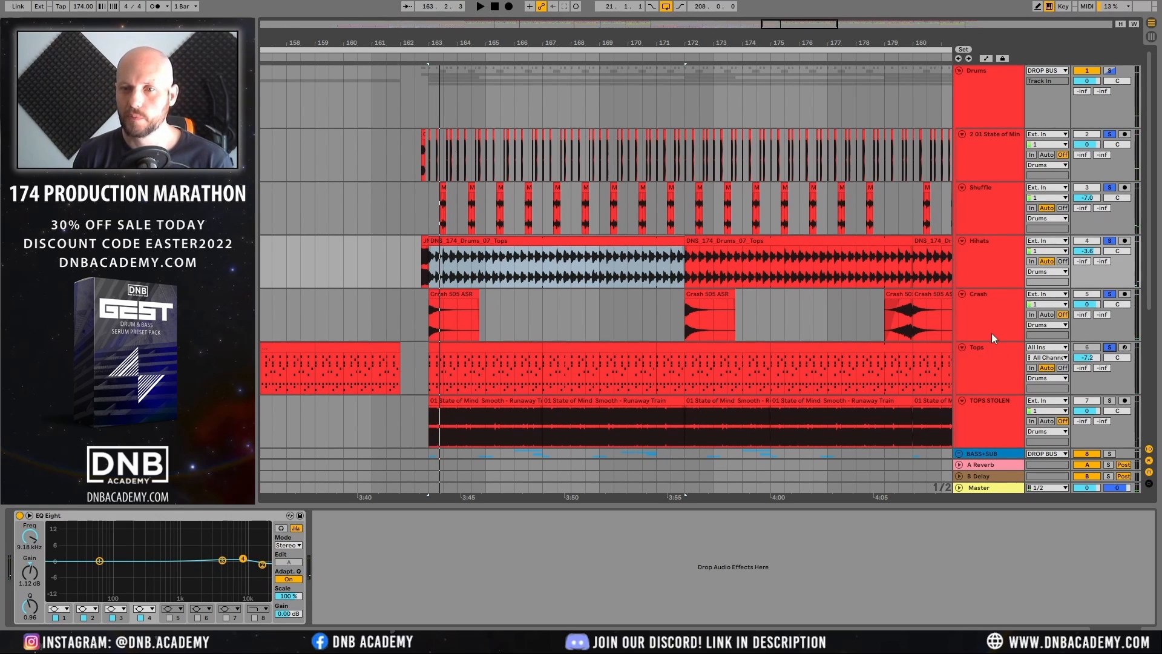
{"action": "left_click", "coordinate": [1000, 347]}
{"action": "scroll", "coordinate": [985, 350], "scroll_direction": "down", "scroll_amount": 2}
{"action": "scroll", "coordinate": [1001, 260], "scroll_direction": "down", "scroll_amount": 2}
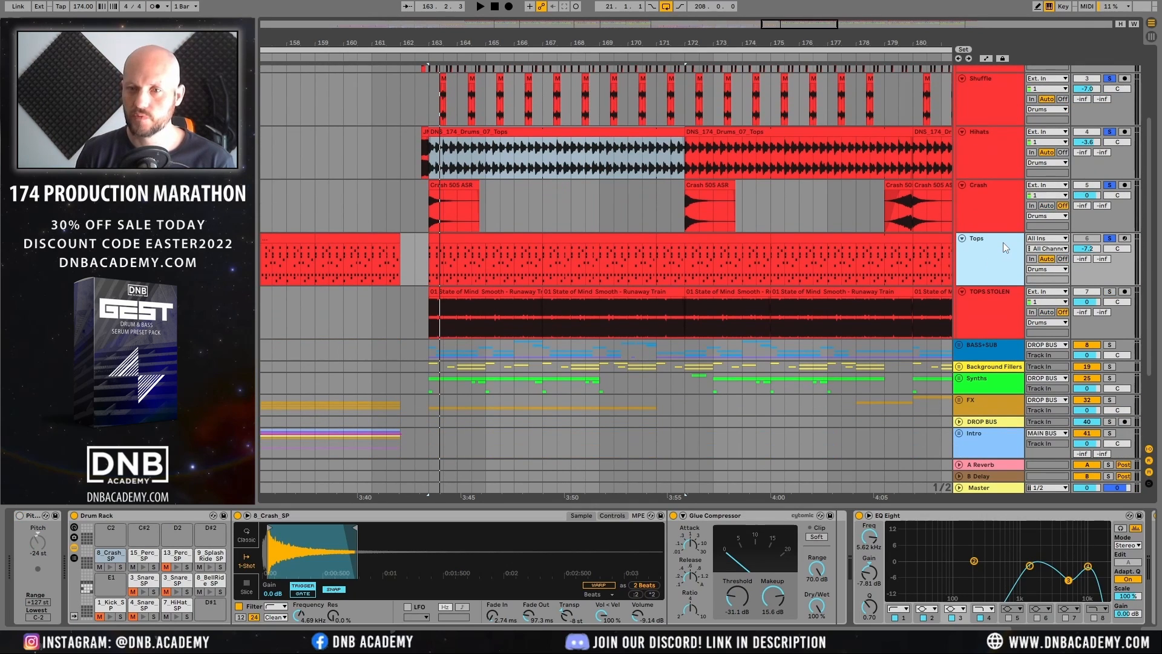
{"action": "key", "text": "space"}
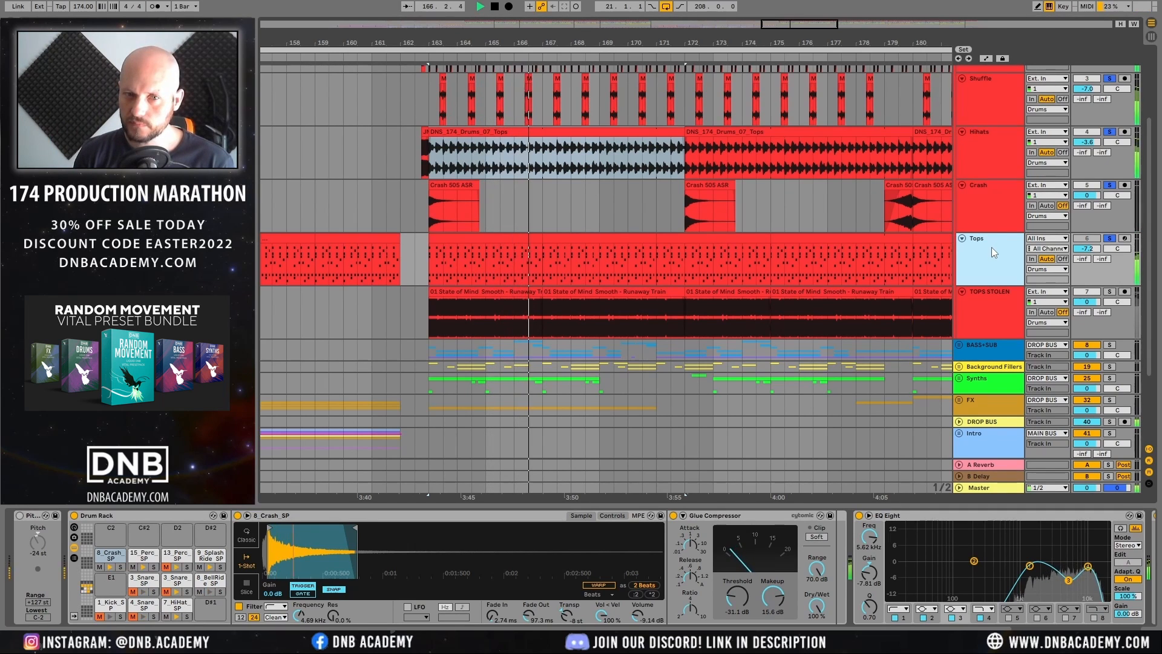
{"action": "key", "text": "space"}
Step: Show the device chain of the TOPS STOLEN track and select its EQ Eight
{"action": "left_click_drag", "start_coordinate": [454, 43], "coordinate": [486, 42]}
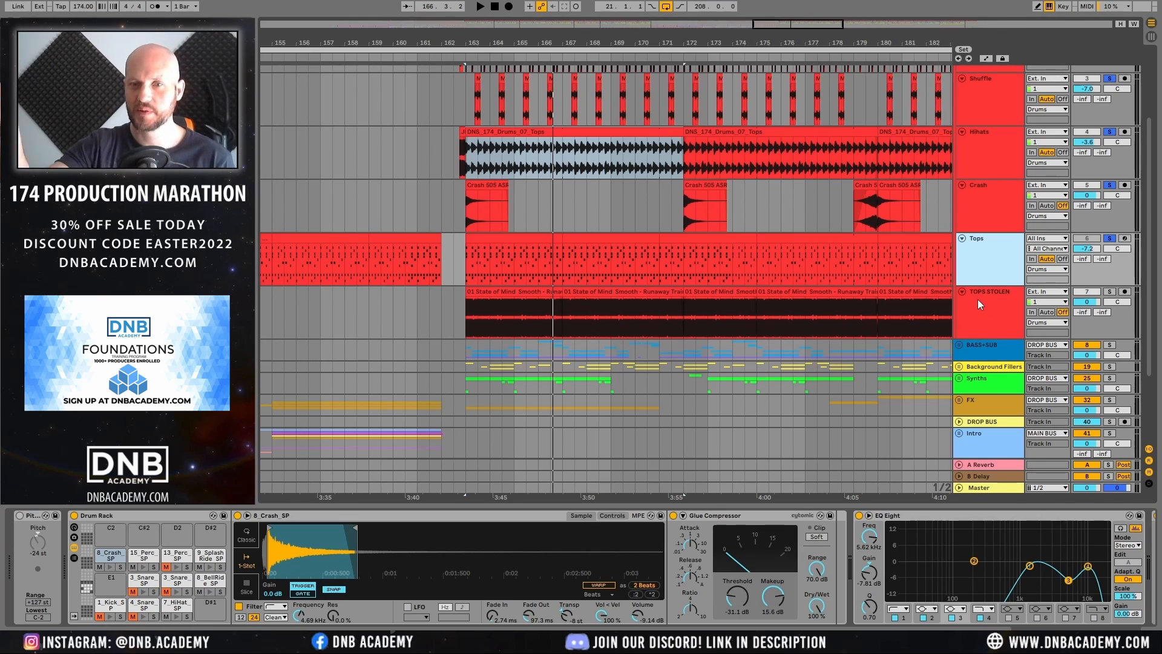
{"action": "left_click", "coordinate": [992, 304]}
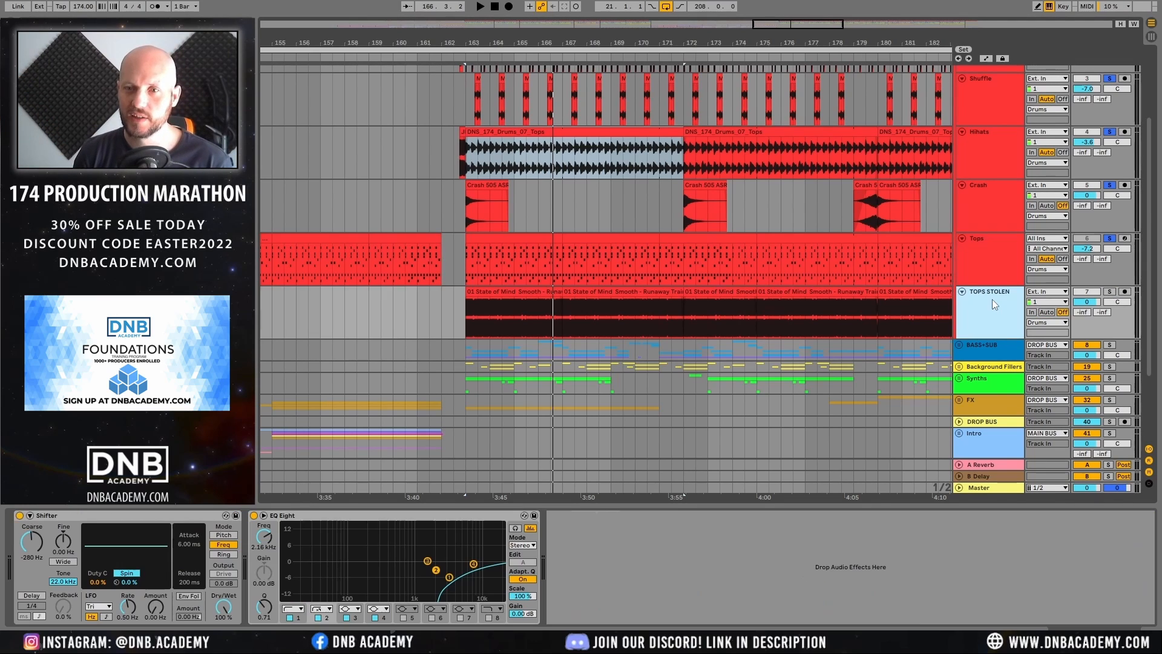
{"action": "left_click", "coordinate": [333, 520]}
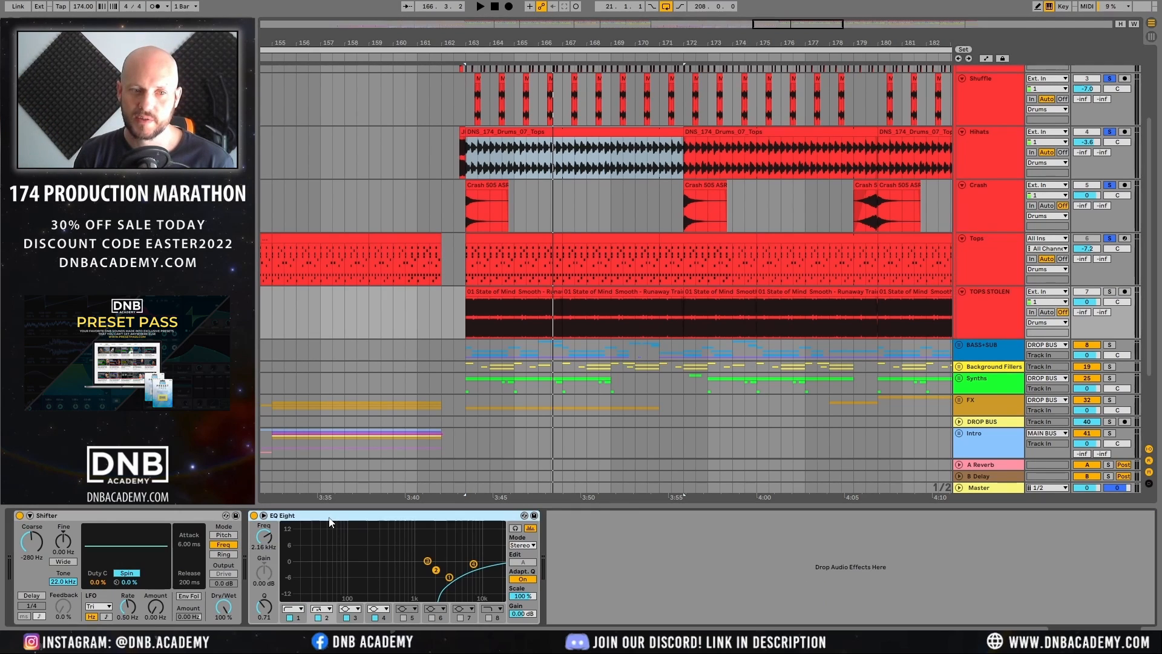
Step: Examine the Shifter and EQ Eight devices in the TOPS STOLEN track's effect chain
{"action": "left_click", "coordinate": [122, 523]}
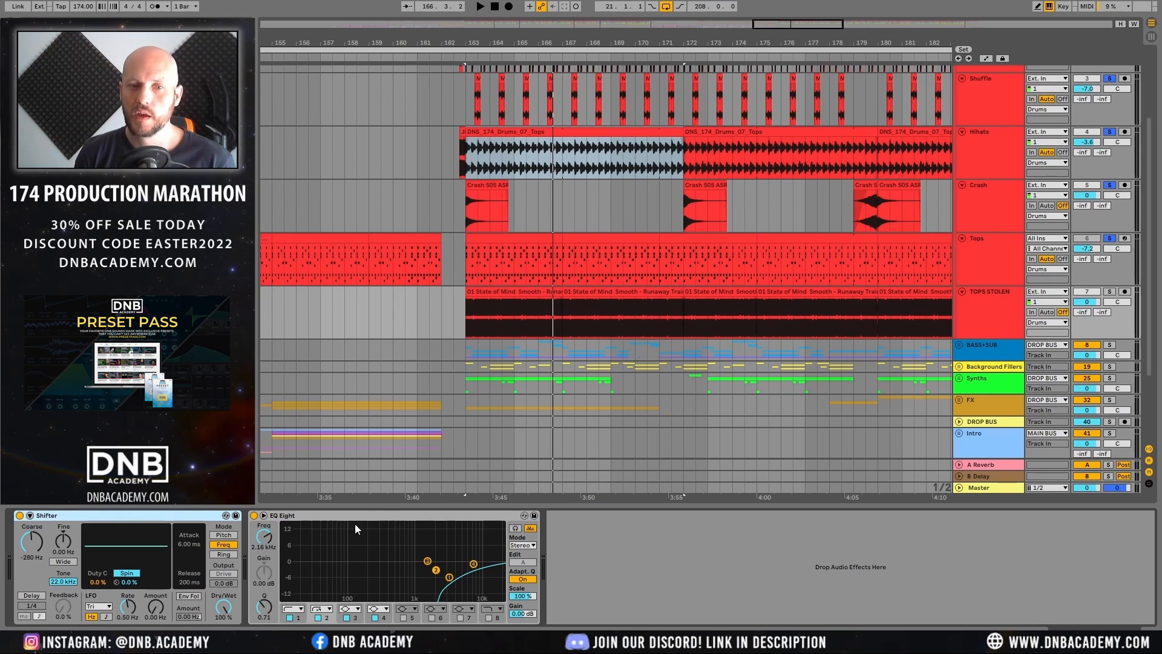
{"action": "left_click", "coordinate": [333, 520]}
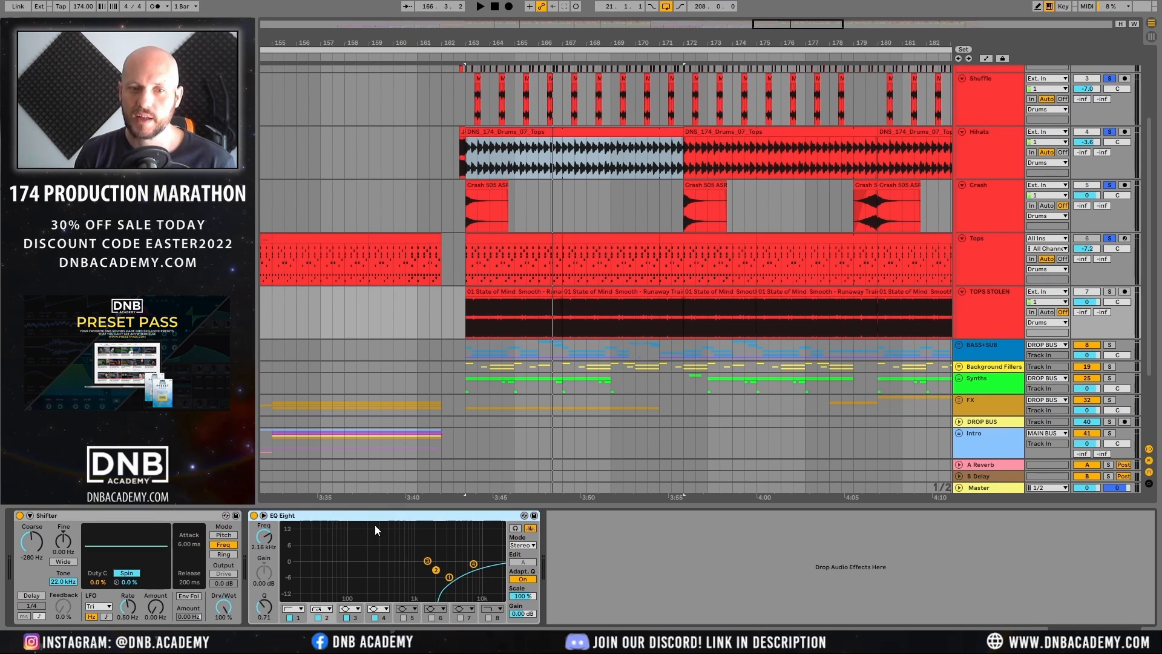
{"action": "left_click", "coordinate": [1009, 320]}
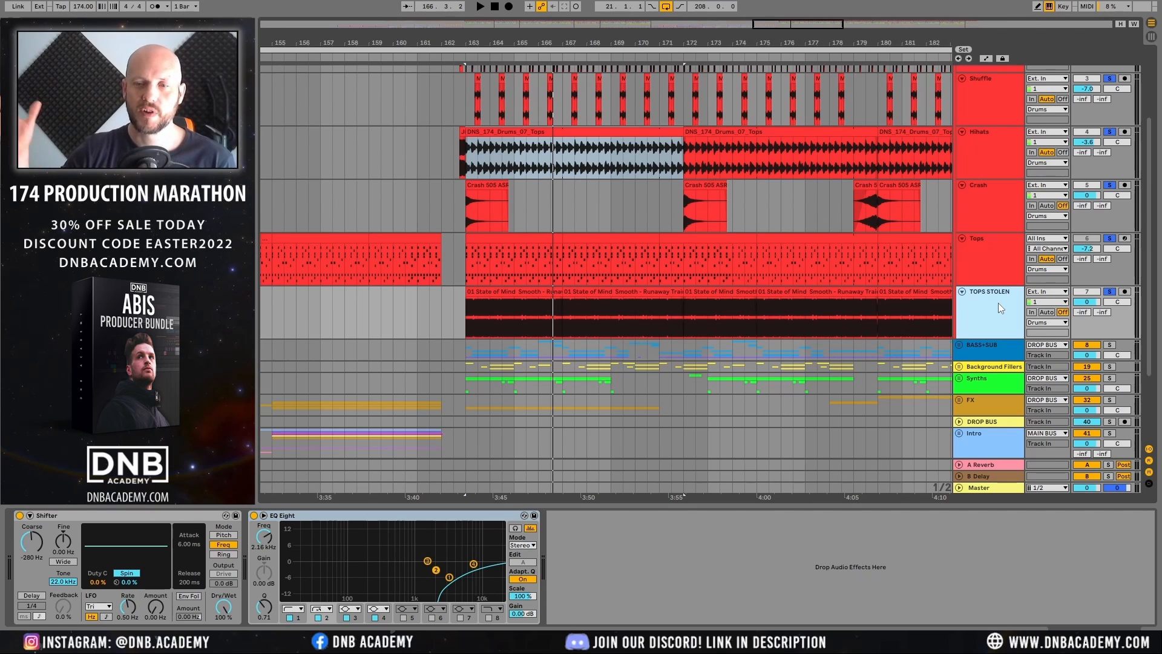
Step: Add the TOPS STOLEN track to the solo and audition it with the other drum layers
{"action": "key", "text": "space"}
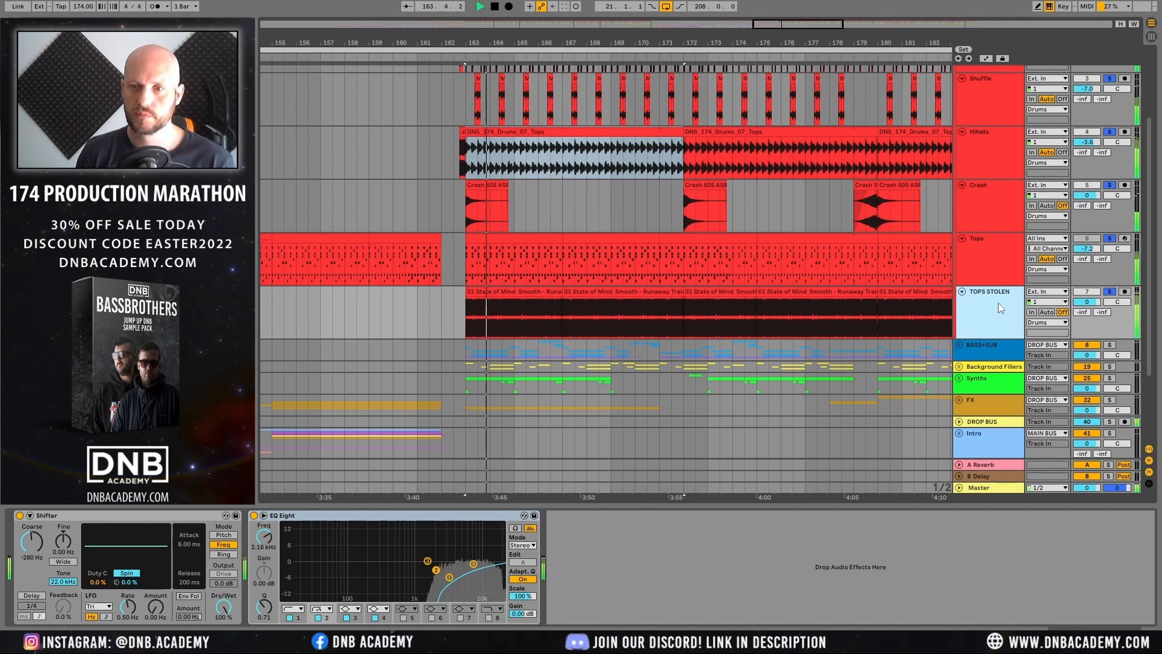
{"action": "left_click", "coordinate": [1110, 293]}
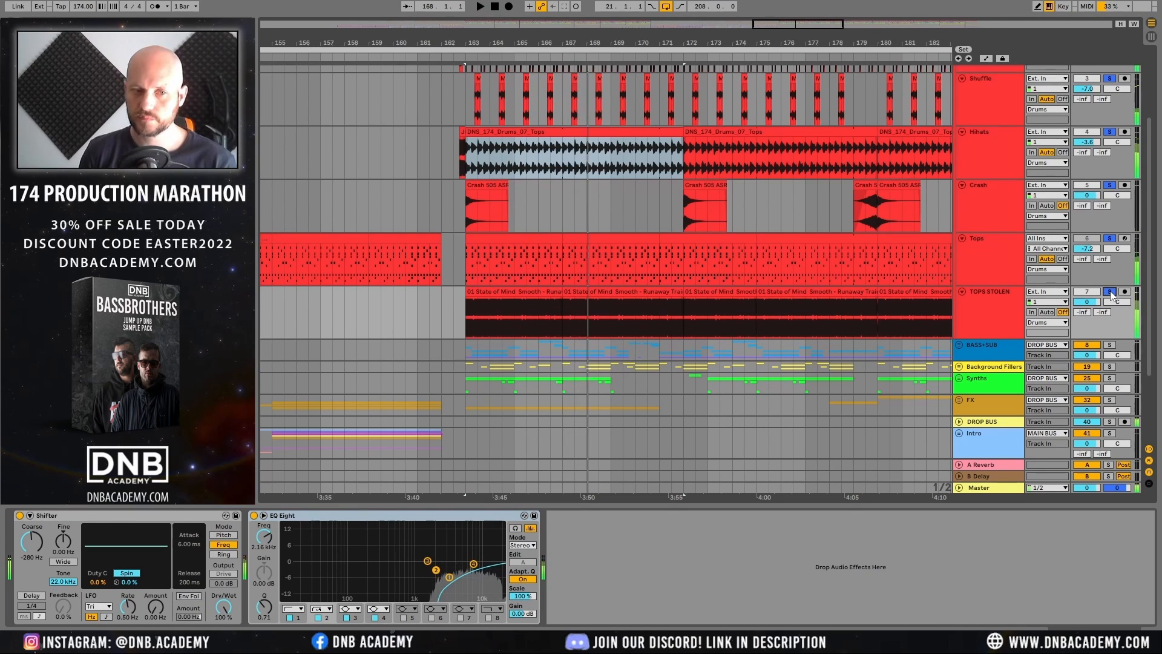
{"action": "key", "text": "space"}
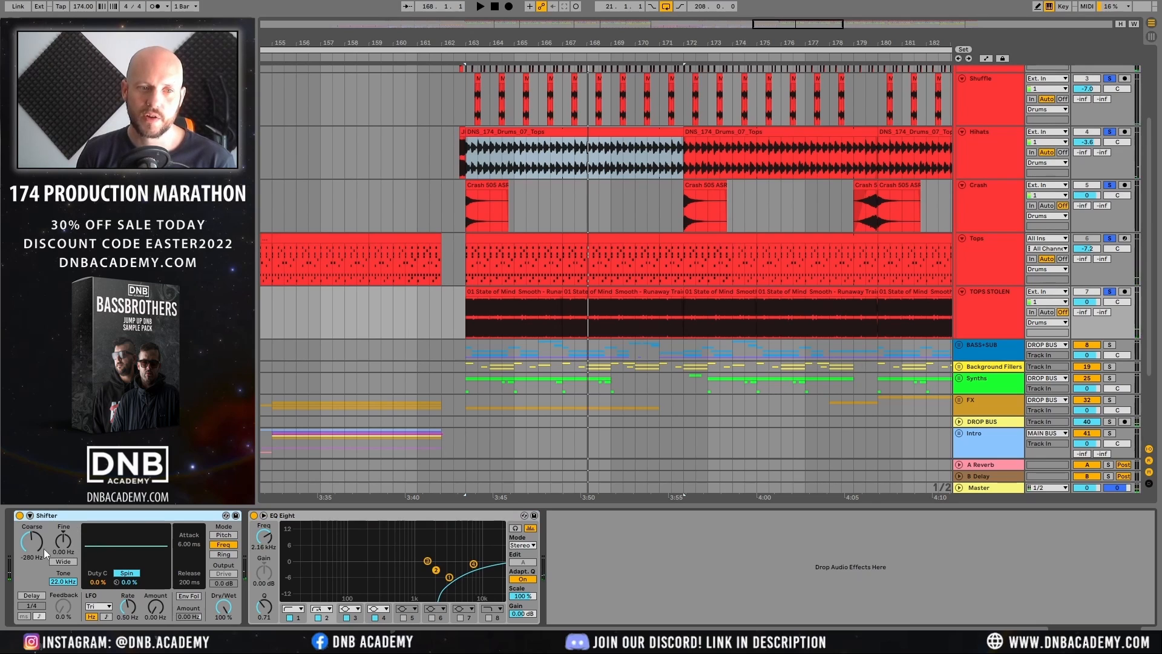
{"action": "left_click", "coordinate": [981, 308]}
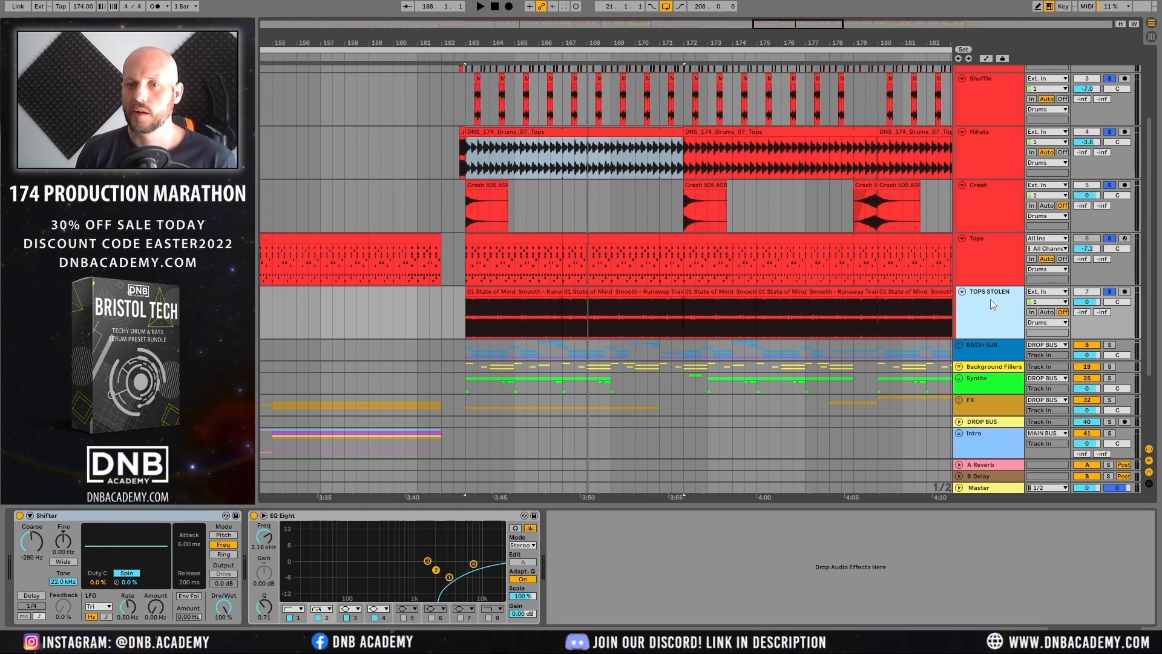
Step: Select the first TOPS STOLEN clip at bar 163 and go over the track's Shifter and EQ Eight in turn
{"action": "left_click", "coordinate": [497, 293]}
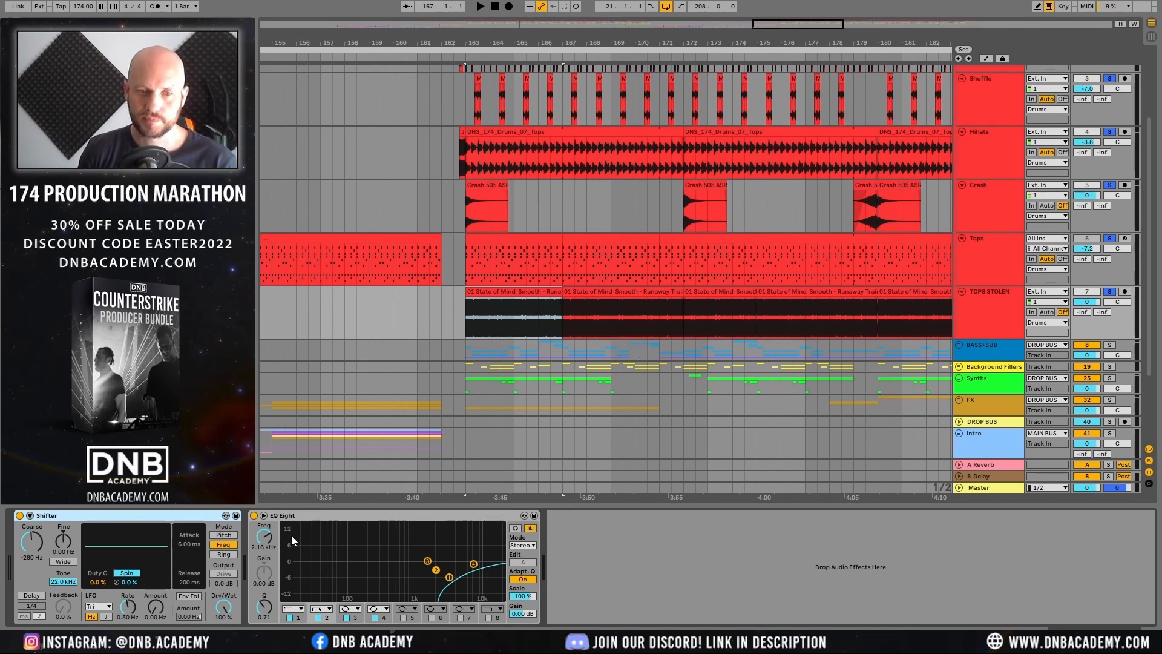
{"action": "left_click", "coordinate": [330, 515]}
{"action": "left_click", "coordinate": [176, 518]}
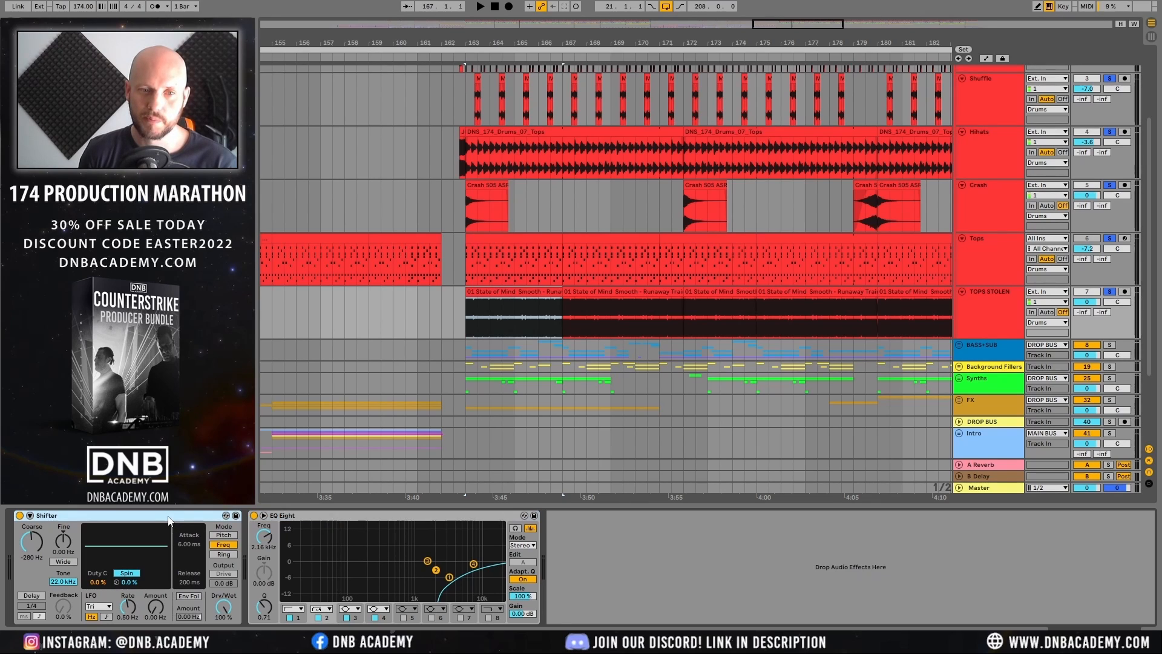
{"action": "left_click", "coordinate": [363, 519]}
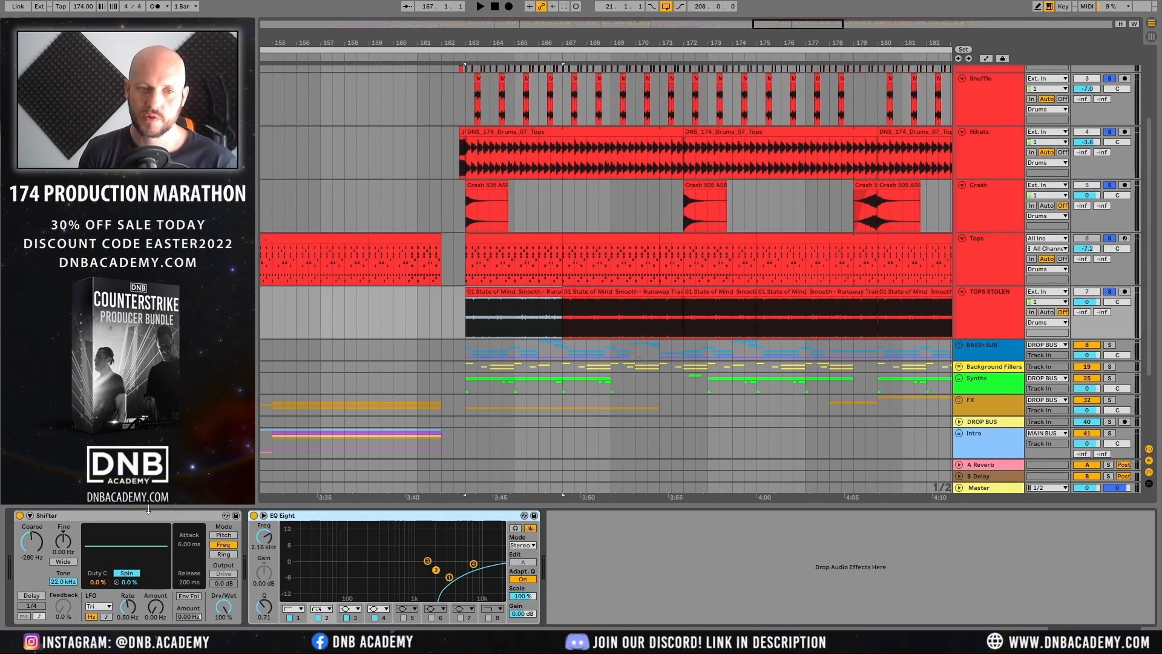
{"action": "left_click", "coordinate": [134, 516]}
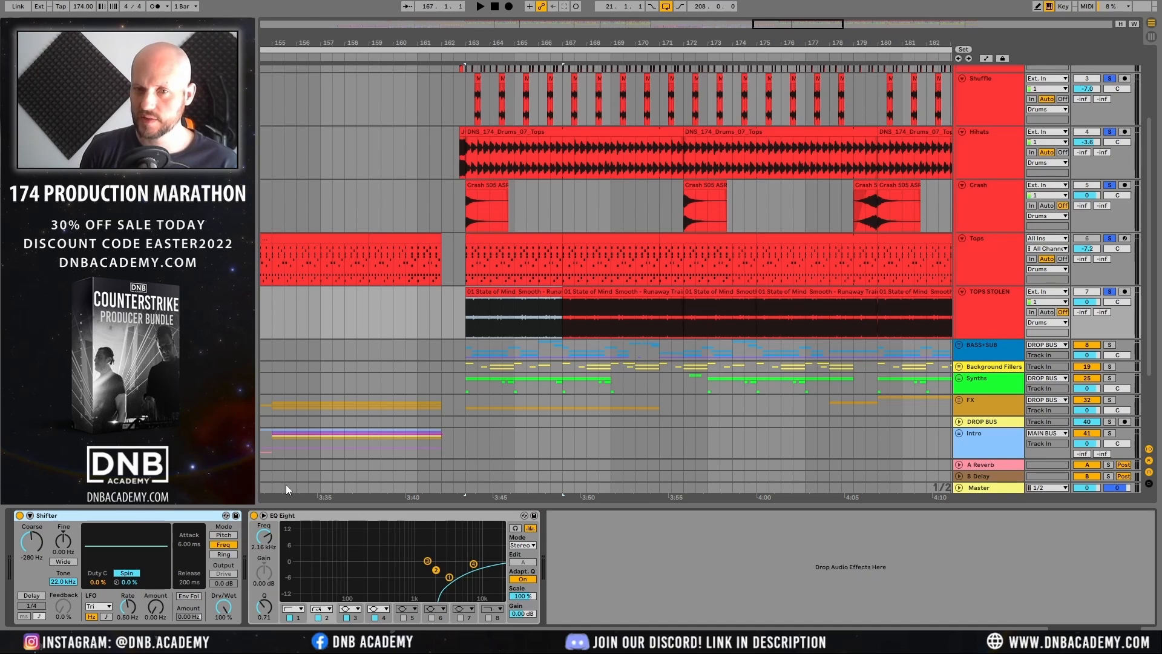
{"action": "left_click", "coordinate": [381, 518]}
Step: Set the Coarse shift of the TOPS STOLEN Shifter to -720 Hz and compare the device bypassed and active during playback
{"action": "left_click", "coordinate": [996, 336]}
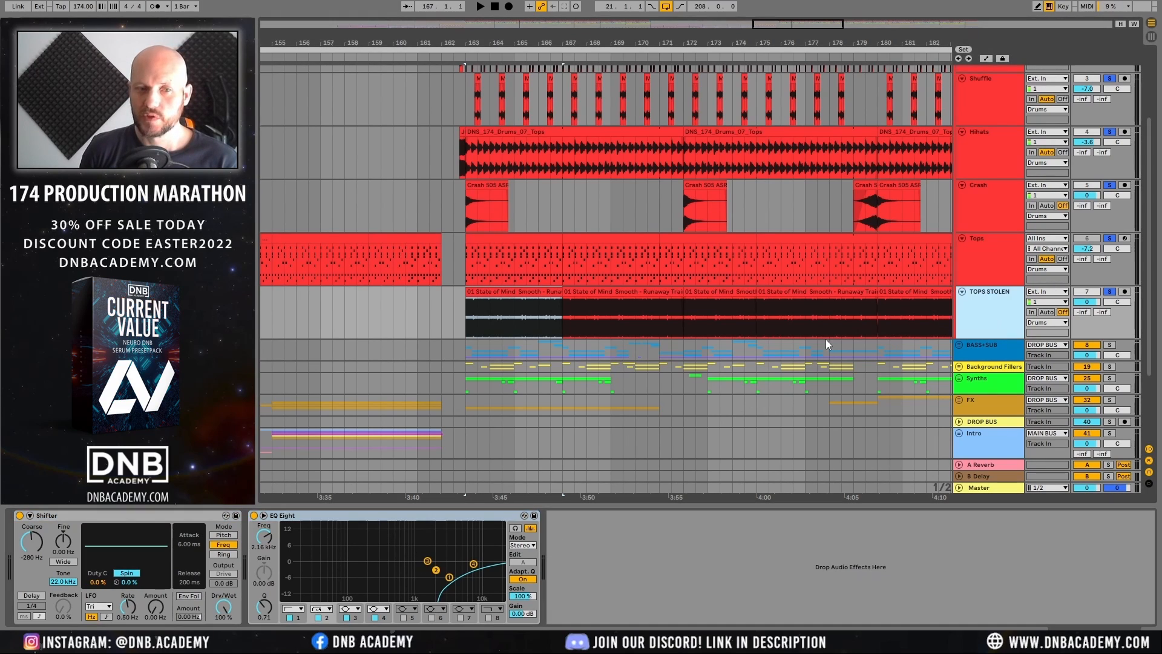
{"action": "left_click", "coordinate": [141, 516]}
{"action": "mouse_move", "coordinate": [33, 540]}
{"action": "left_mouse_down"}
{"action": "mouse_move", "coordinate": [33, 557]}
{"action": "mouse_move", "coordinate": [32, 545]}
{"action": "left_mouse_up"}
{"action": "key", "text": "space"}
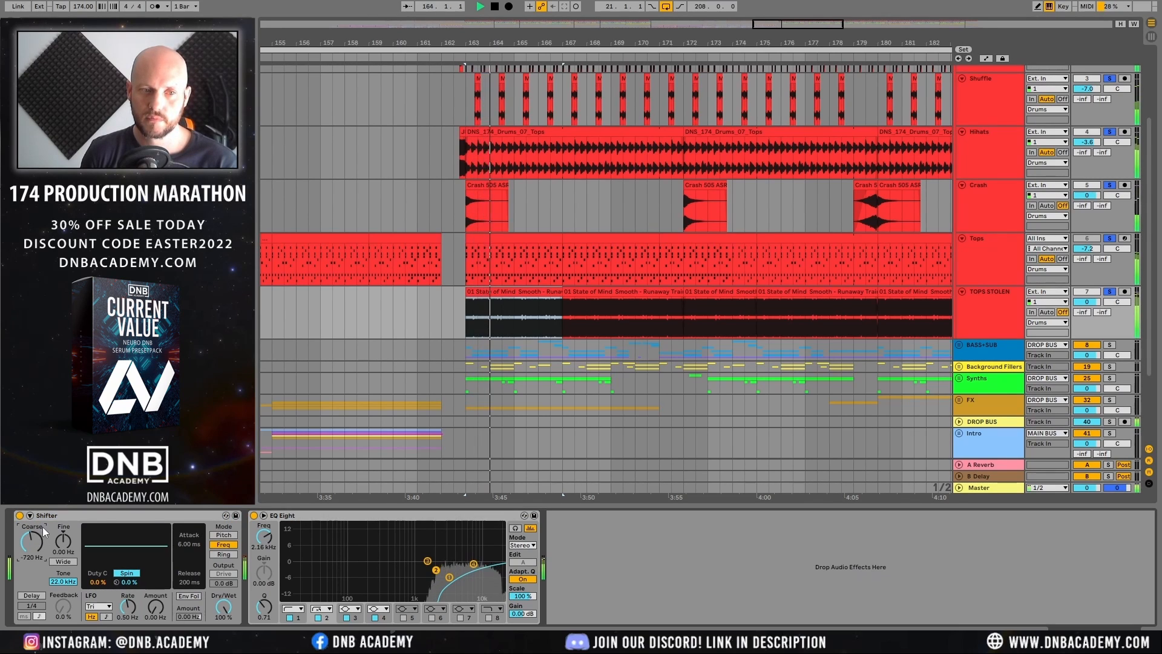
{"action": "left_click", "coordinate": [19, 516]}
{"action": "left_click", "coordinate": [20, 516]}
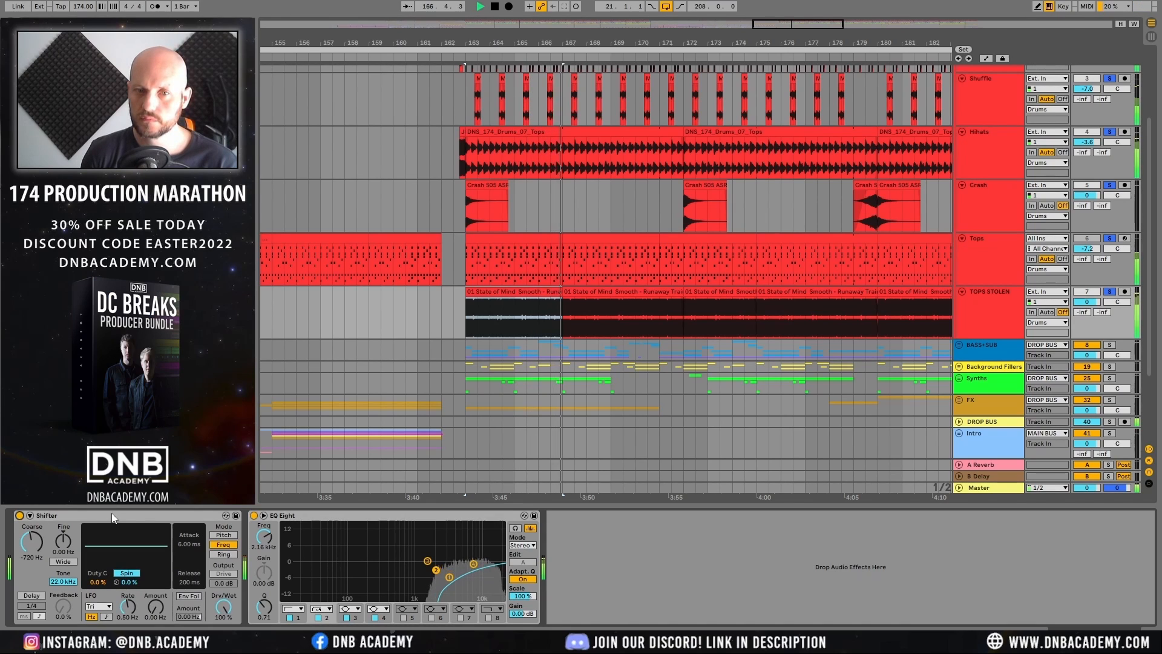
{"action": "key", "text": "space"}
Step: Play the soloed drum layers again from bar 163 with the TOPS STOLEN track selected
{"action": "left_click", "coordinate": [1012, 293]}
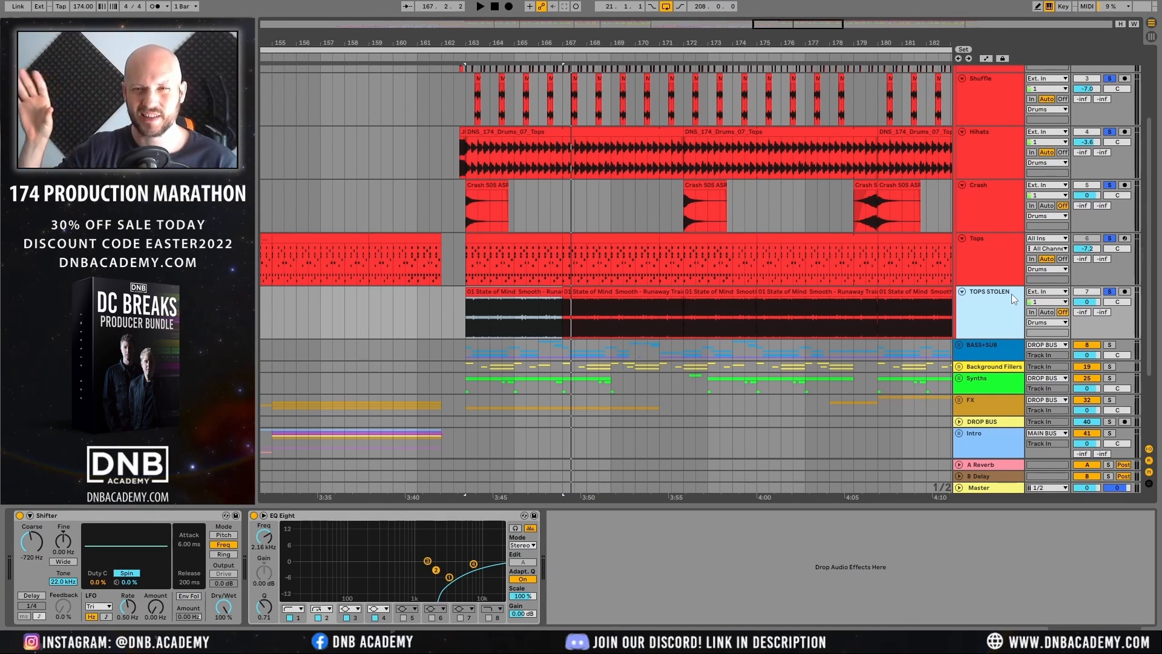
{"action": "key", "text": "space"}
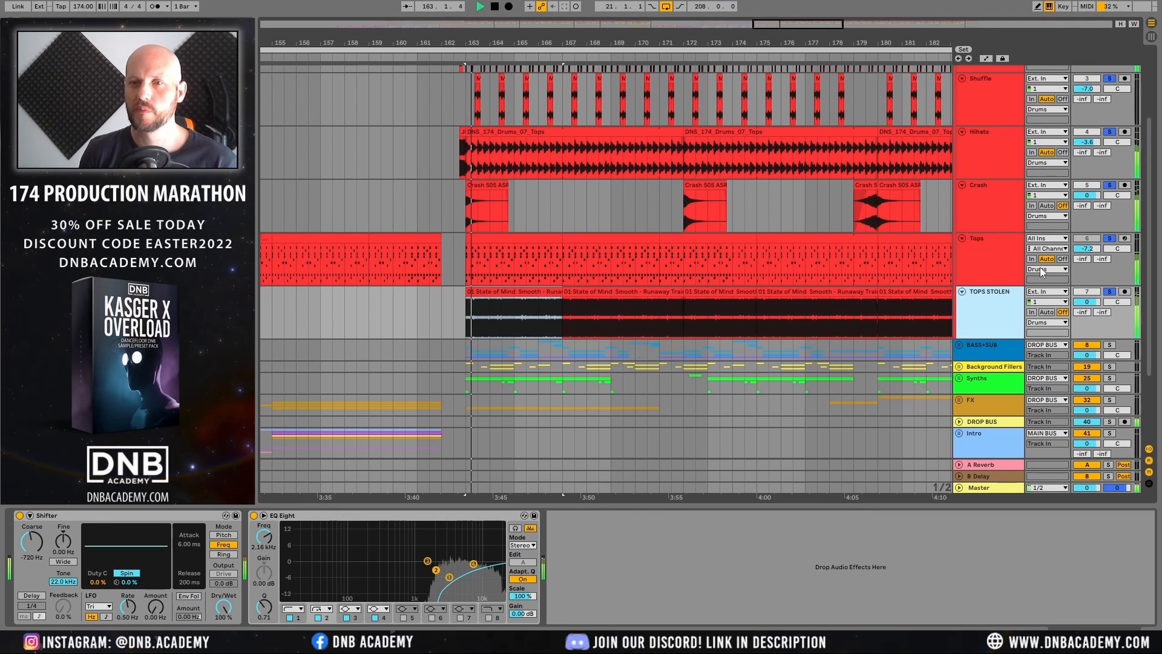
{"action": "scroll", "coordinate": [1040, 267], "scroll_direction": "up", "scroll_amount": 3}
{"action": "key", "text": "space"}
Step: Solo the Drums group, show its device chain and audition the complete drums from bar 163
{"action": "left_click", "coordinate": [1109, 70]}
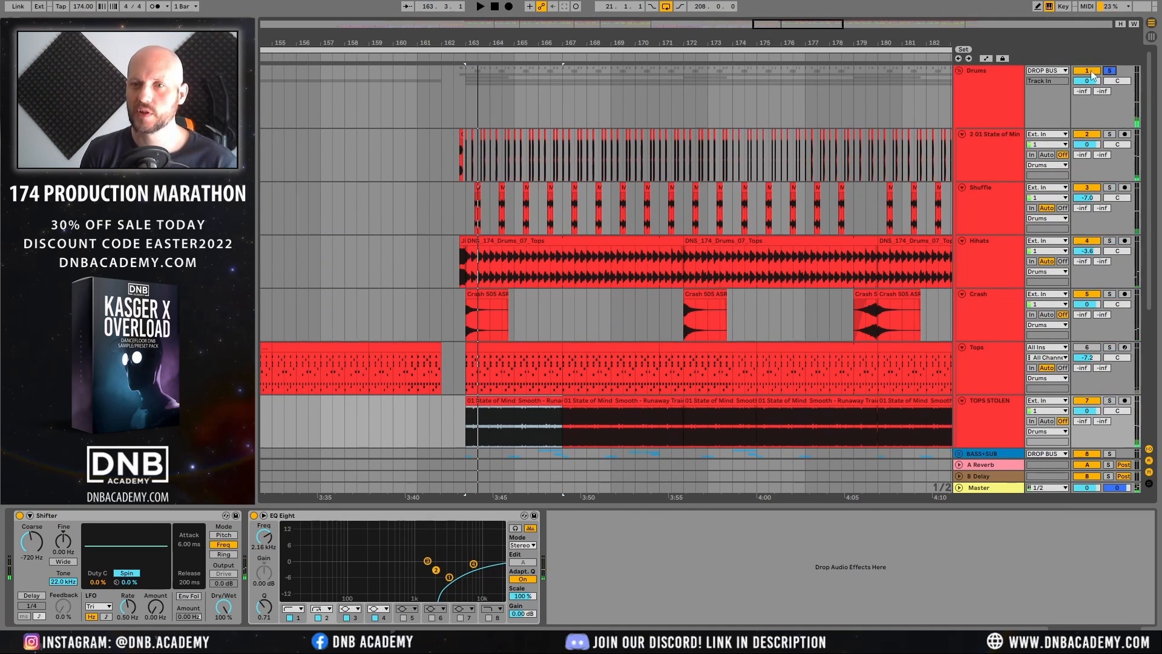
{"action": "left_click", "coordinate": [991, 88]}
{"action": "key", "text": "space"}
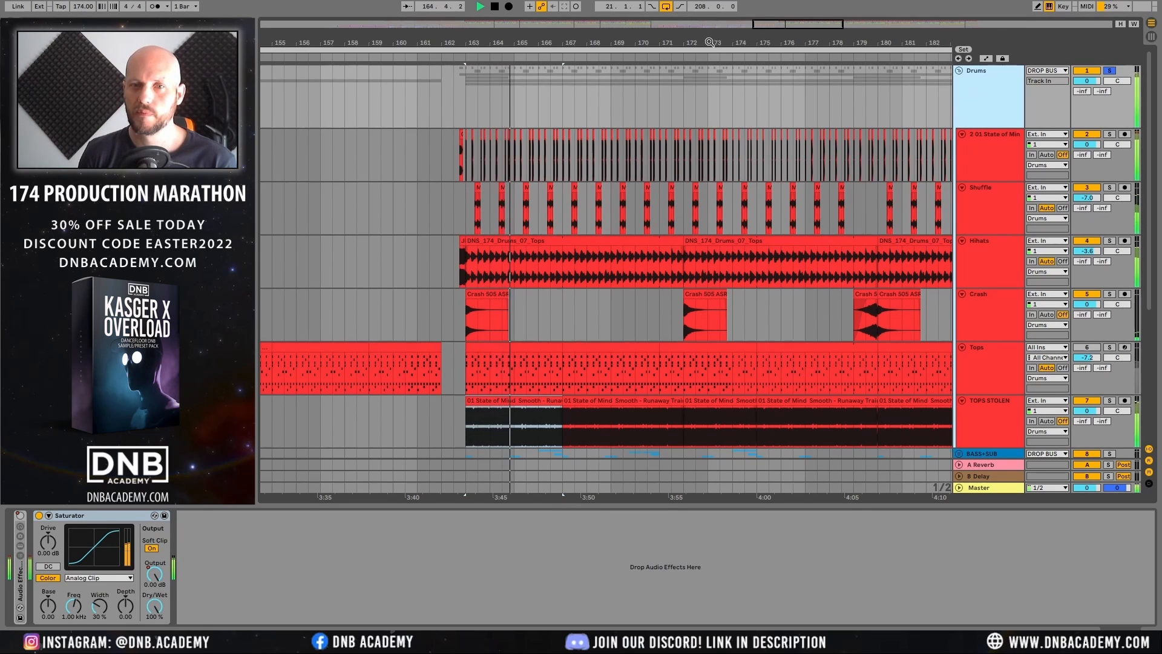
{"action": "left_click_drag", "start_coordinate": [657, 42], "coordinate": [582, 43]}
{"action": "key", "text": "space"}
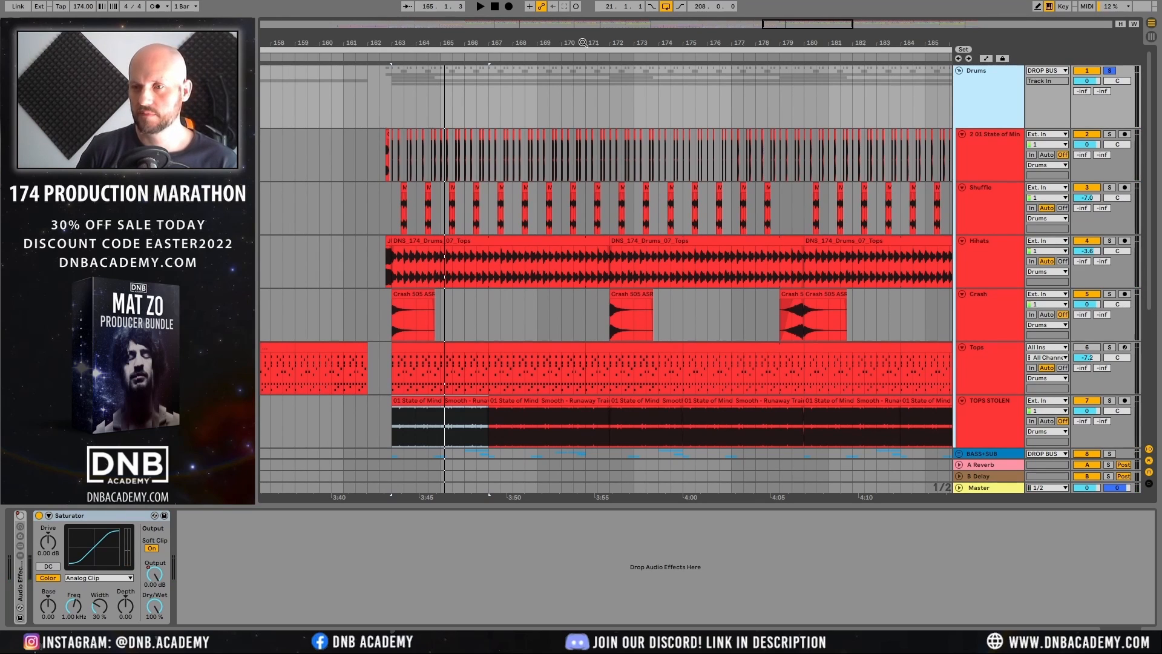
Step: Unsolo the Drums group and play from bar 163 with the Shuffle track muted, then restore that track
{"action": "left_click", "coordinate": [980, 200]}
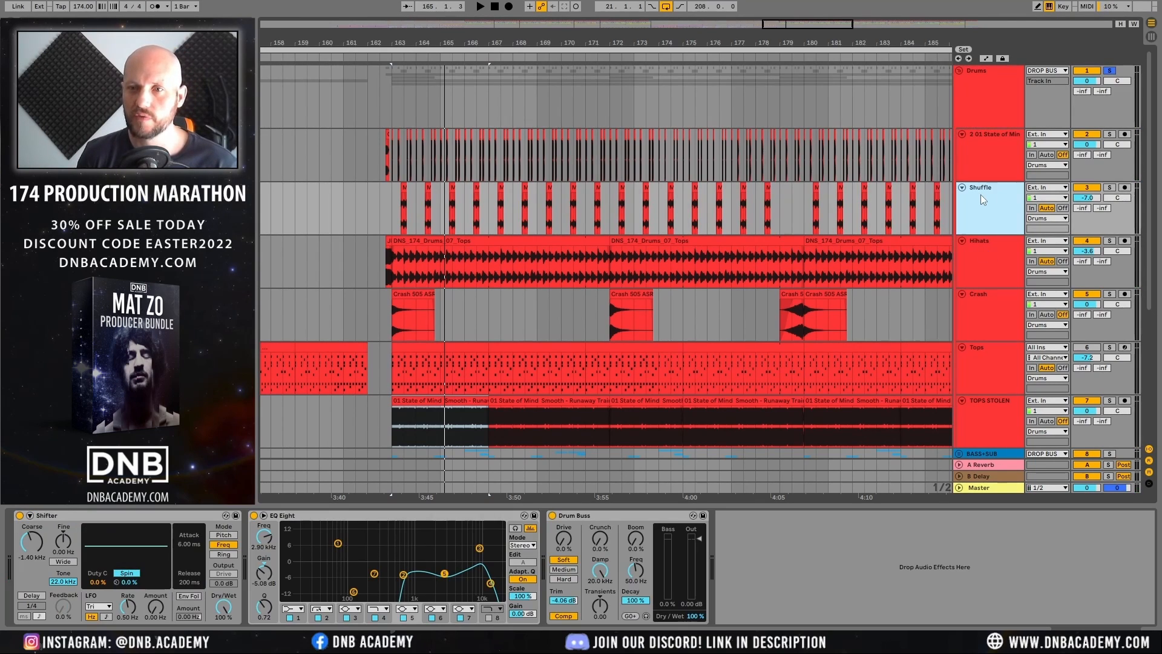
{"action": "left_click", "coordinate": [1110, 71]}
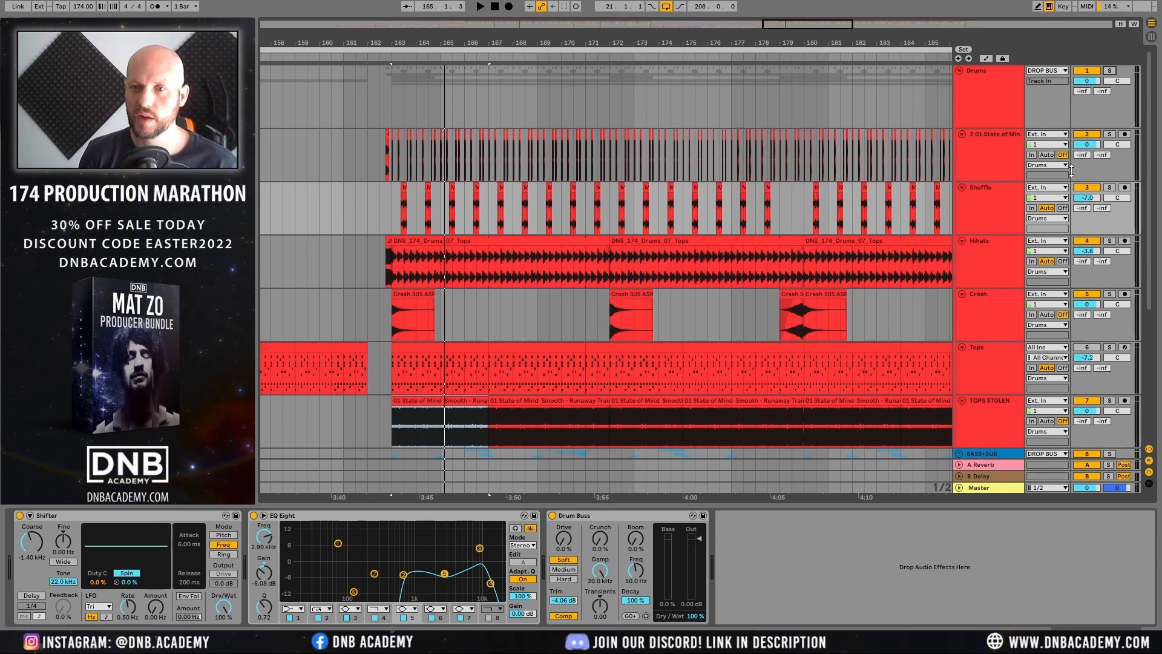
{"action": "left_click", "coordinate": [1087, 187]}
{"action": "left_click", "coordinate": [391, 205]}
{"action": "key", "text": "space"}
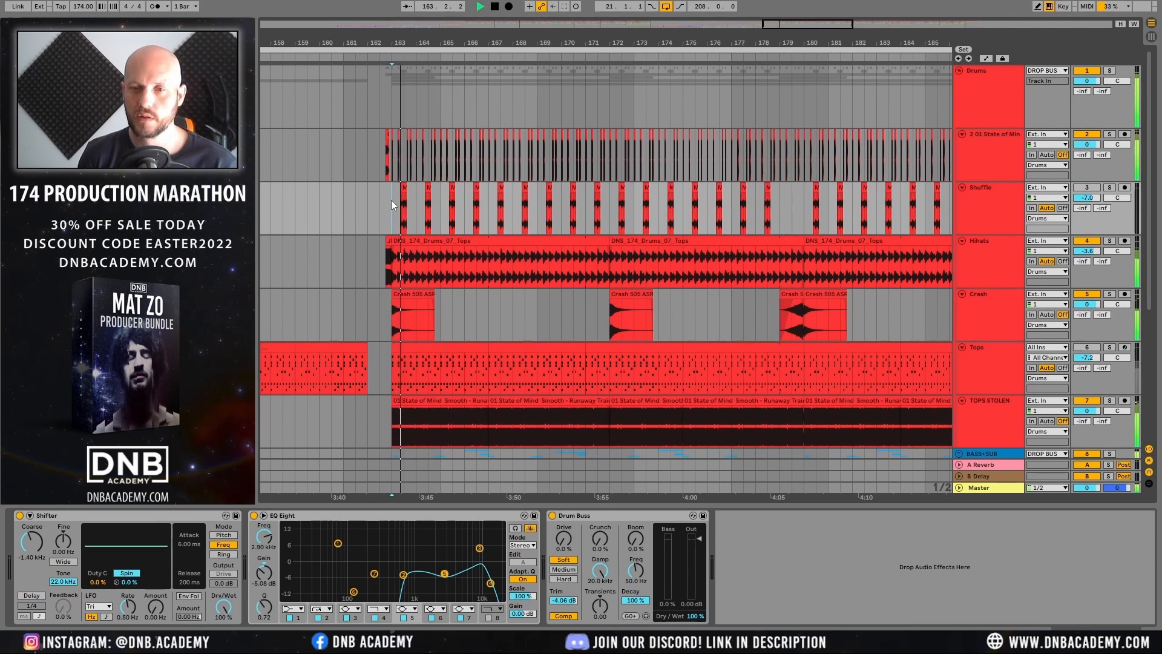
{"action": "left_click", "coordinate": [1087, 188]}
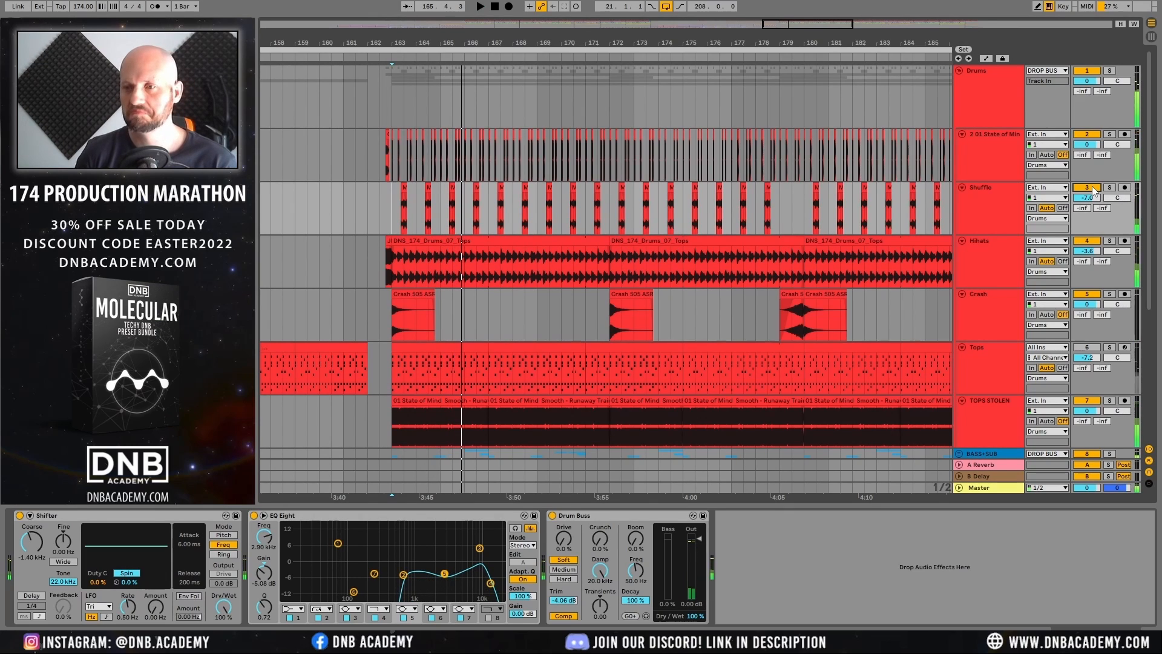
Step: Fold the Drums group and unfold the BASS+SUB group to reveal its Basses and SUB tracks
{"action": "left_click", "coordinate": [958, 71]}
{"action": "left_click", "coordinate": [993, 101]}
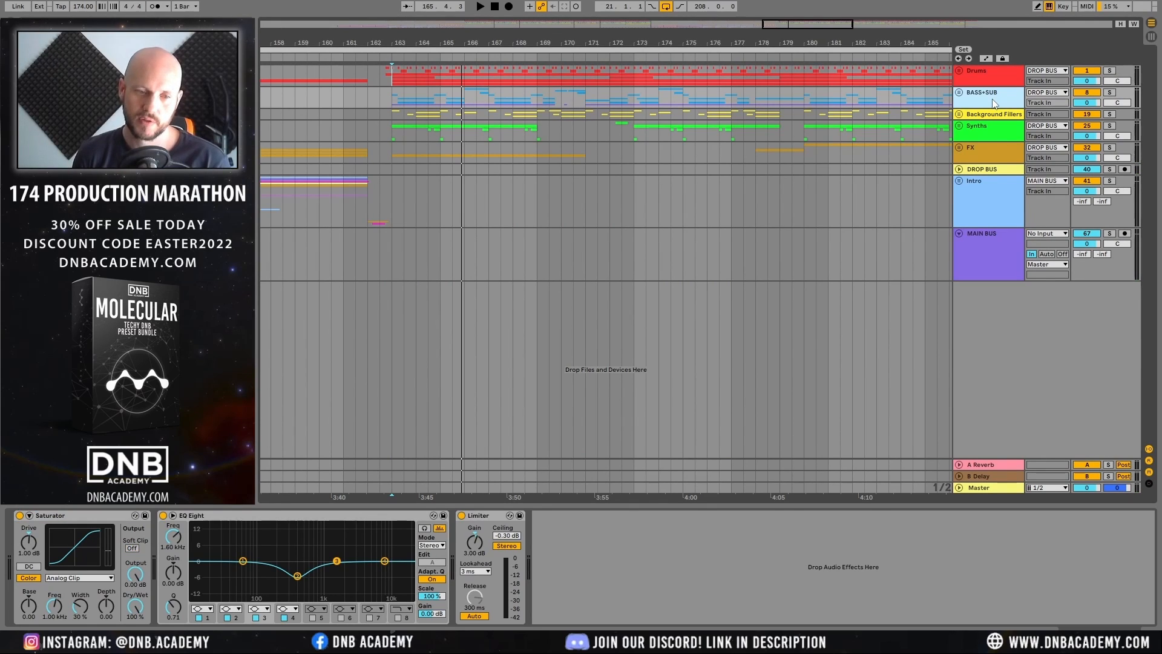
{"action": "left_click", "coordinate": [958, 92]}
Step: Look through the effect chains of the BASS+SUB group and its Basses and SUB tracks
{"action": "left_click", "coordinate": [982, 155]}
{"action": "left_click", "coordinate": [962, 145]}
{"action": "left_click", "coordinate": [976, 169]}
{"action": "left_click", "coordinate": [979, 128]}
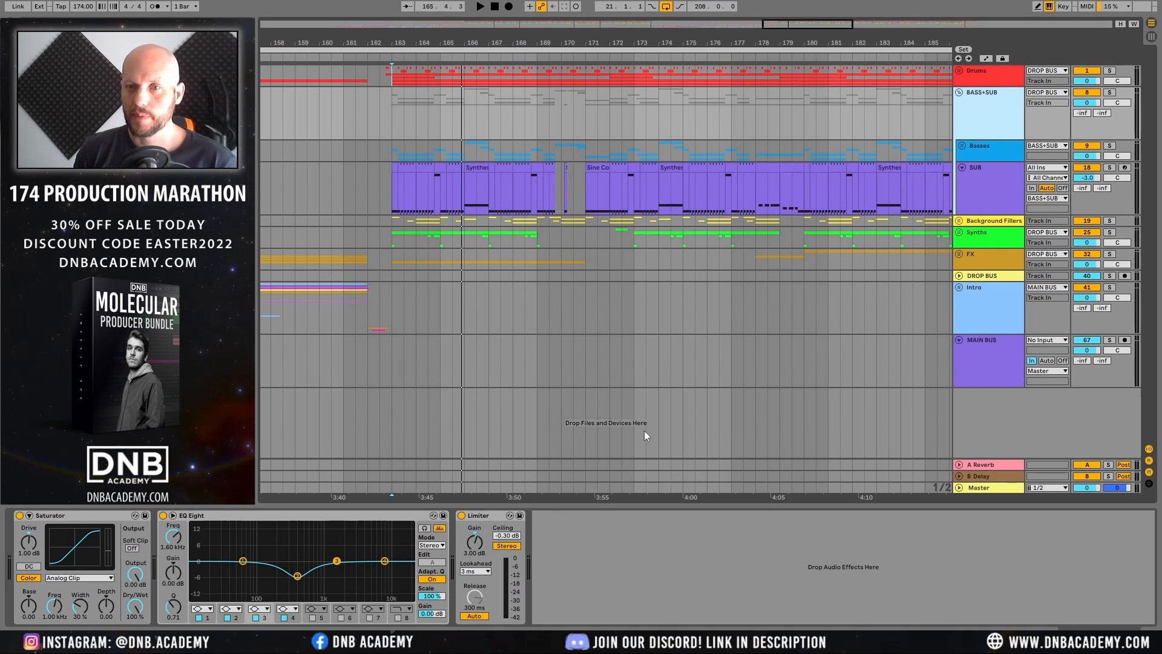
{"action": "left_click", "coordinate": [983, 182]}
{"action": "left_click", "coordinate": [986, 150]}
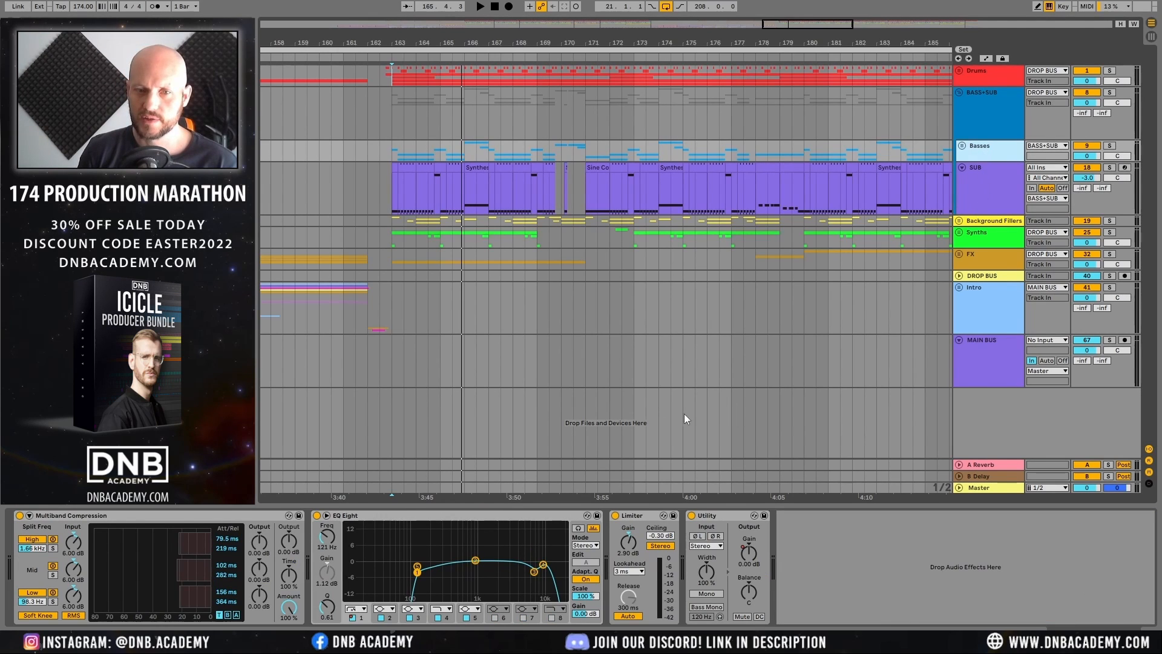
Step: Examine the SUB track's device chain from Operator through both EQ Eights and the Limiter to the Utility
{"action": "left_click", "coordinate": [1007, 177]}
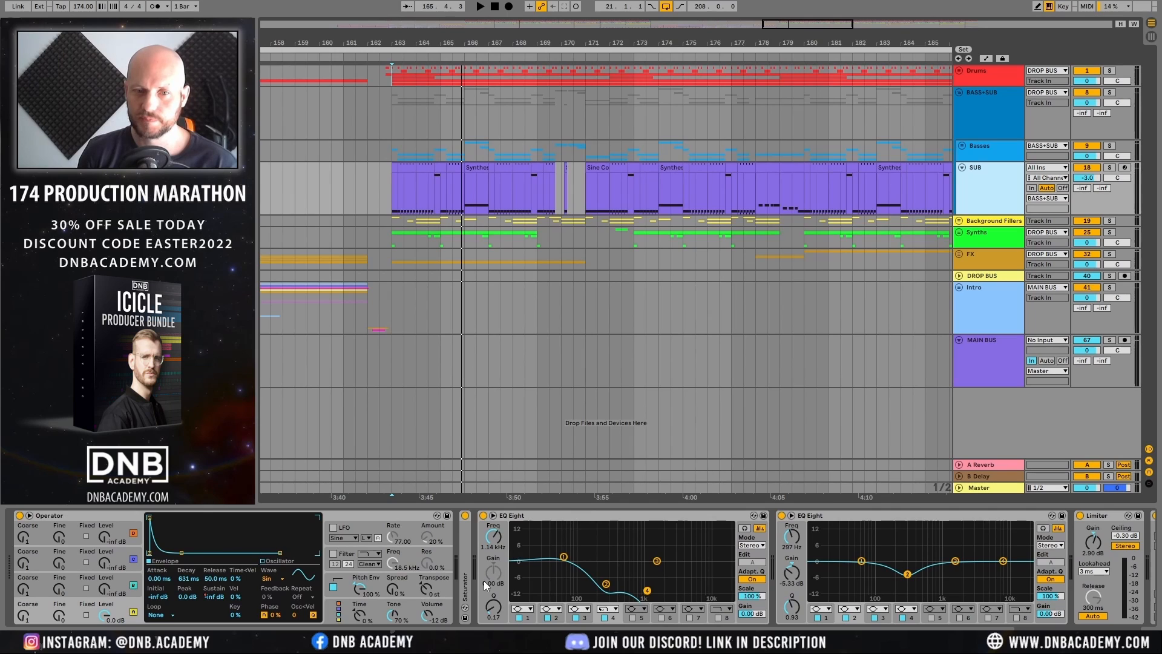
{"action": "scroll", "coordinate": [739, 610], "scroll_direction": "right", "scroll_amount": 5}
{"action": "scroll", "coordinate": [739, 610], "scroll_direction": "left", "scroll_amount": 5}
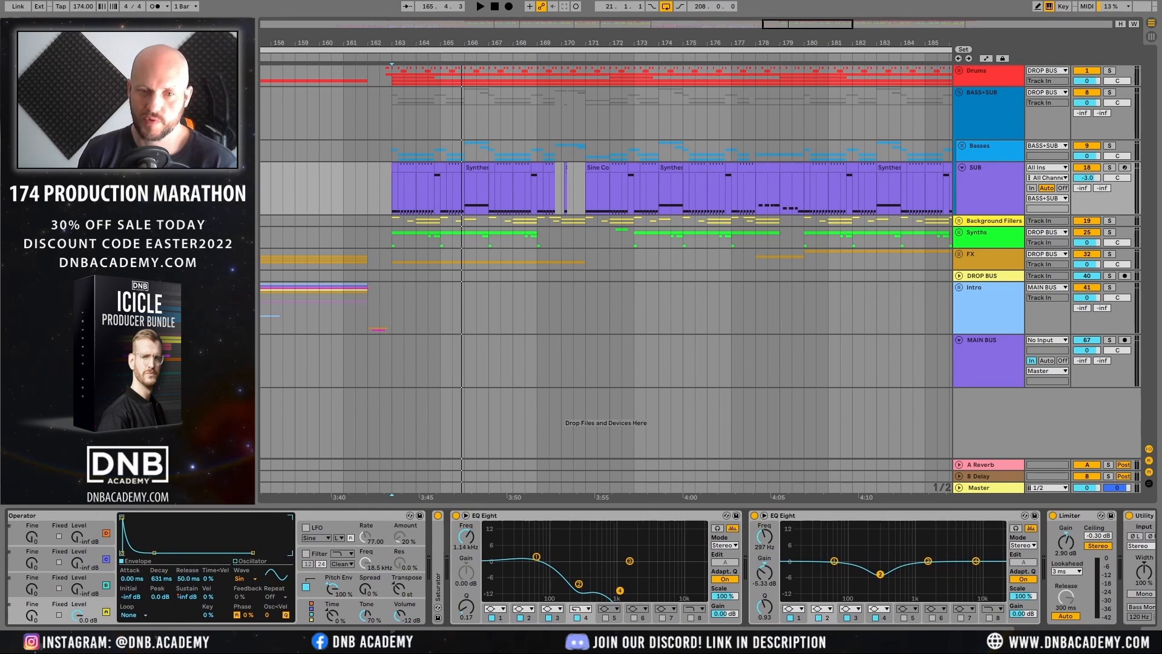
{"action": "scroll", "coordinate": [1099, 576], "scroll_direction": "right", "scroll_amount": 5}
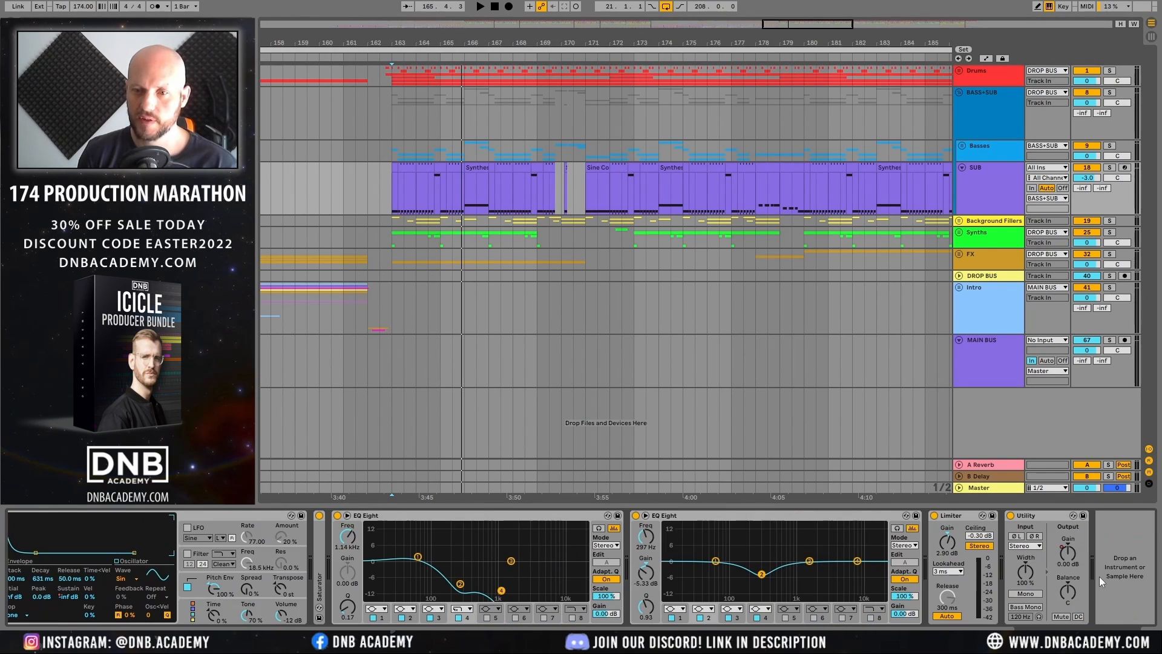
{"action": "left_click", "coordinate": [1035, 515]}
Step: Compare the Basses chain and its Utility with the BASS+SUB group chain and the SUB track chain
{"action": "left_click", "coordinate": [979, 151]}
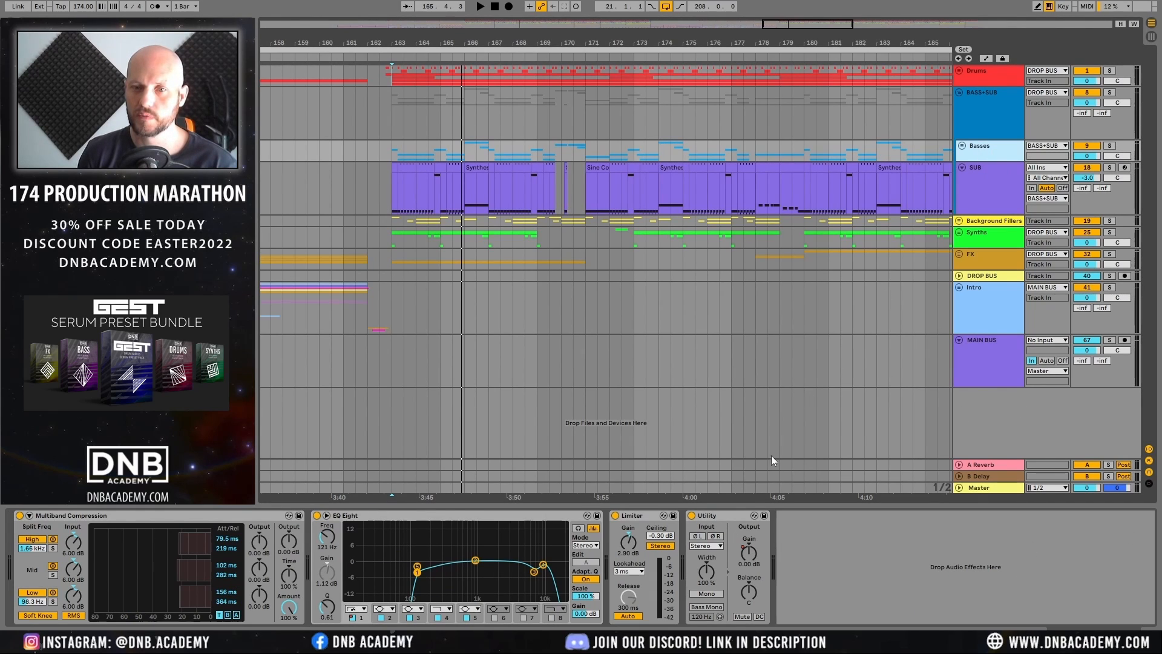
{"action": "left_click", "coordinate": [731, 515]}
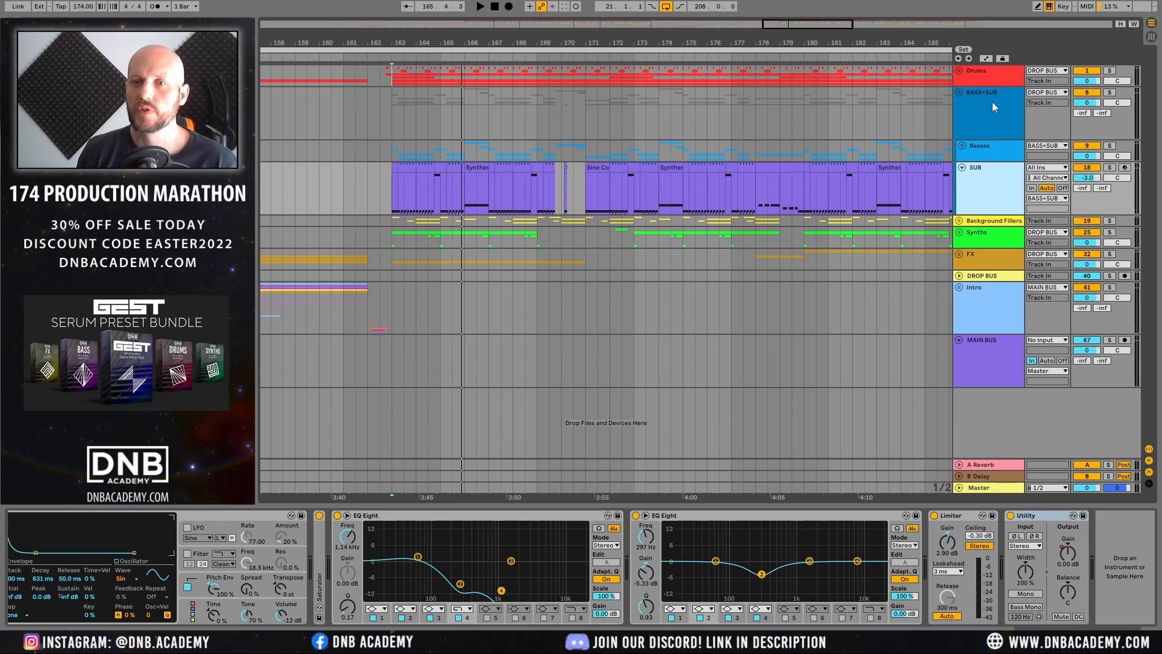
{"action": "left_click", "coordinate": [993, 101]}
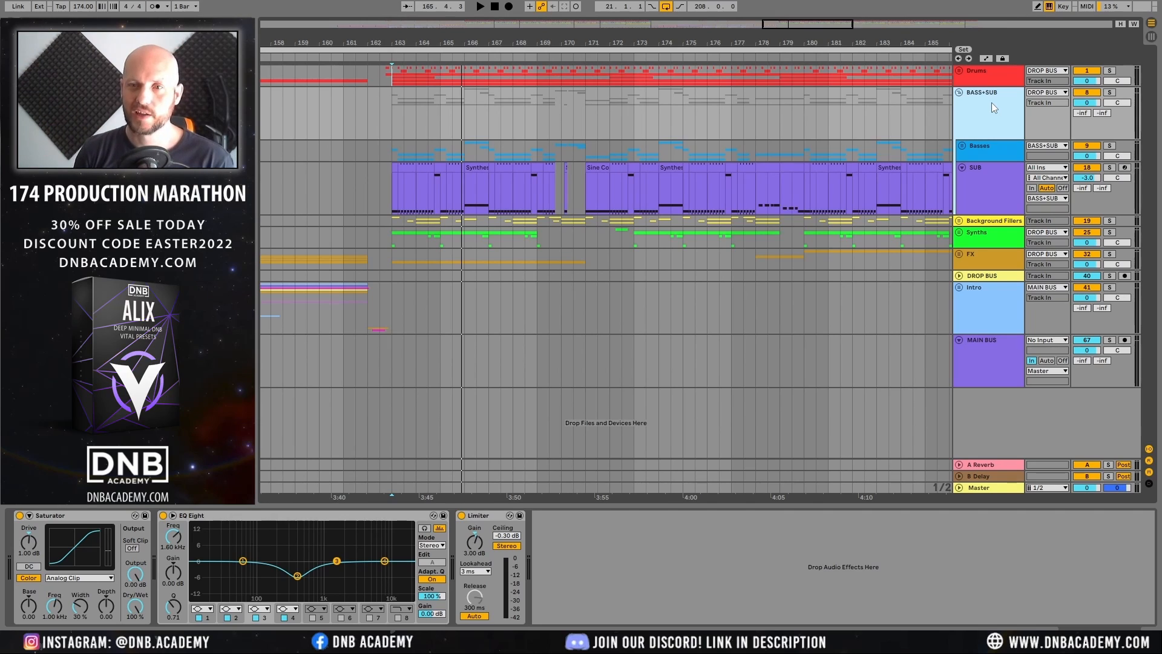
{"action": "left_click", "coordinate": [982, 136]}
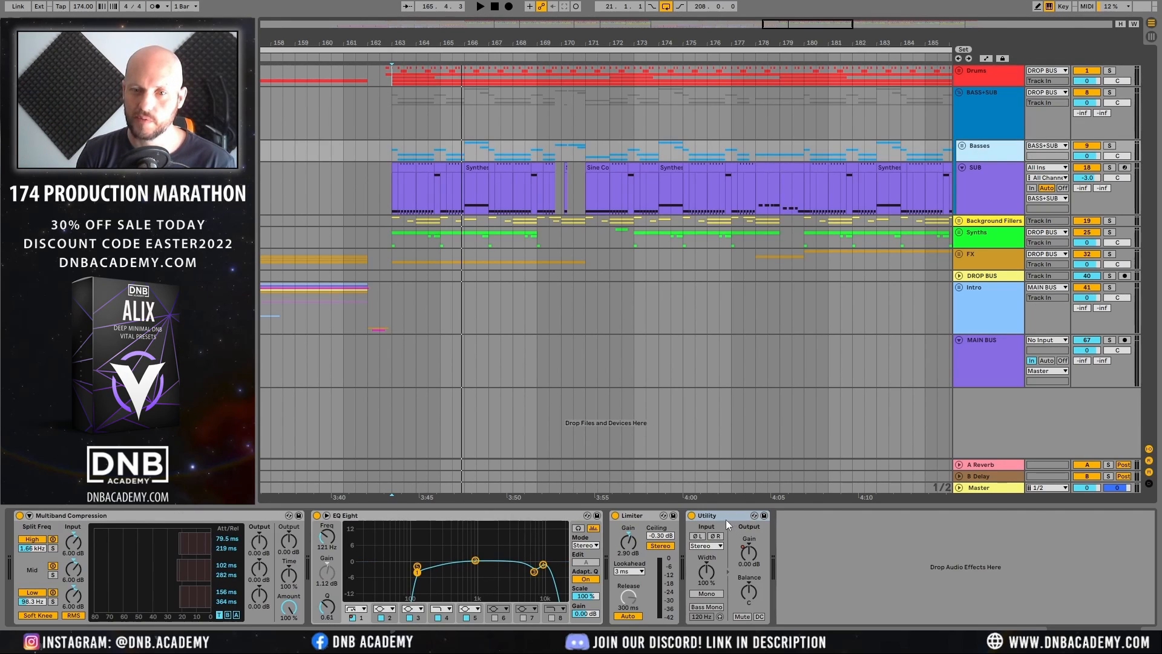
{"action": "left_click", "coordinate": [979, 114]}
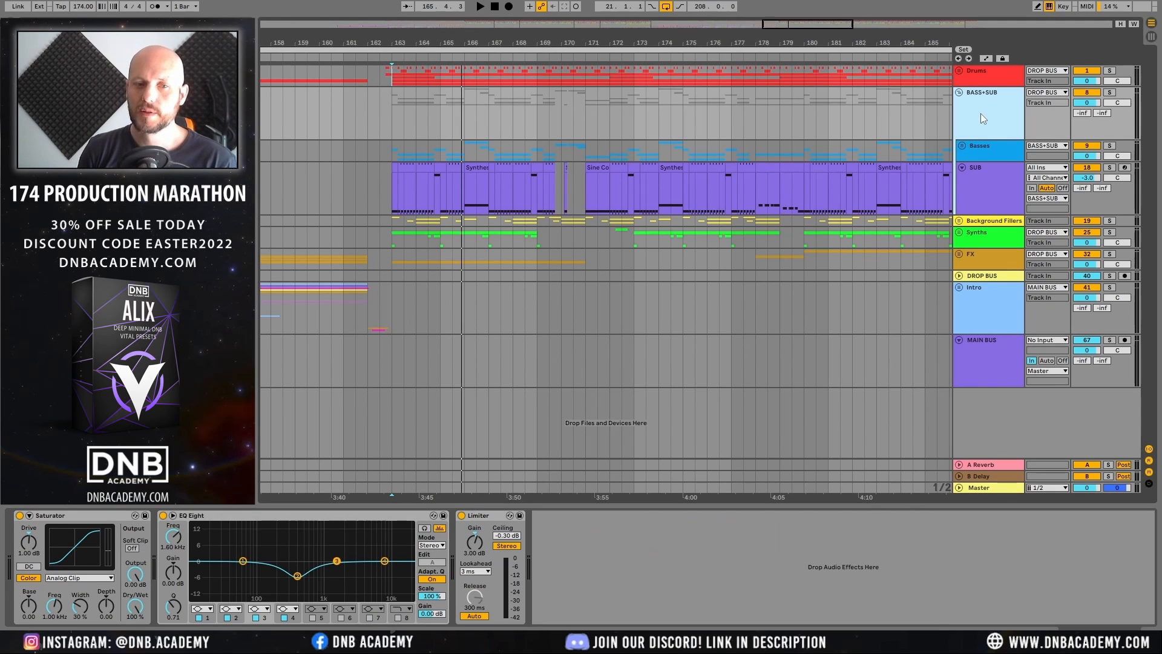
{"action": "left_click", "coordinate": [986, 179]}
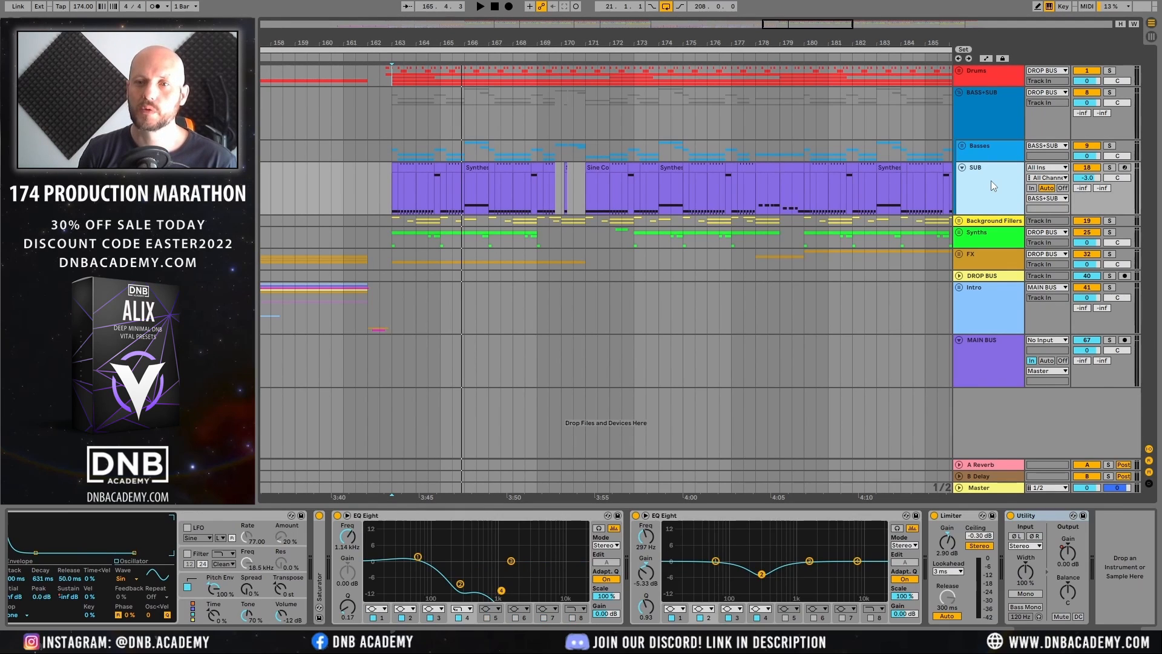
Step: Compare the device chains of the BASS+SUB group and its Basses and SUB tracks
{"action": "left_click", "coordinate": [1004, 104]}
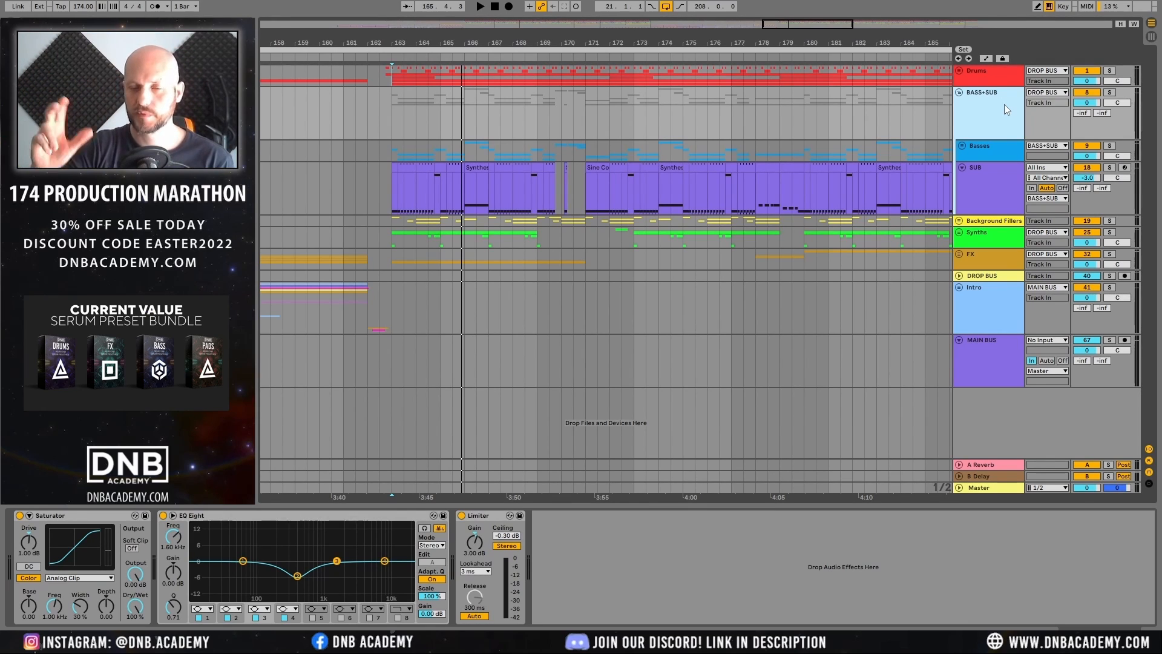
{"action": "key", "text": "Up"}
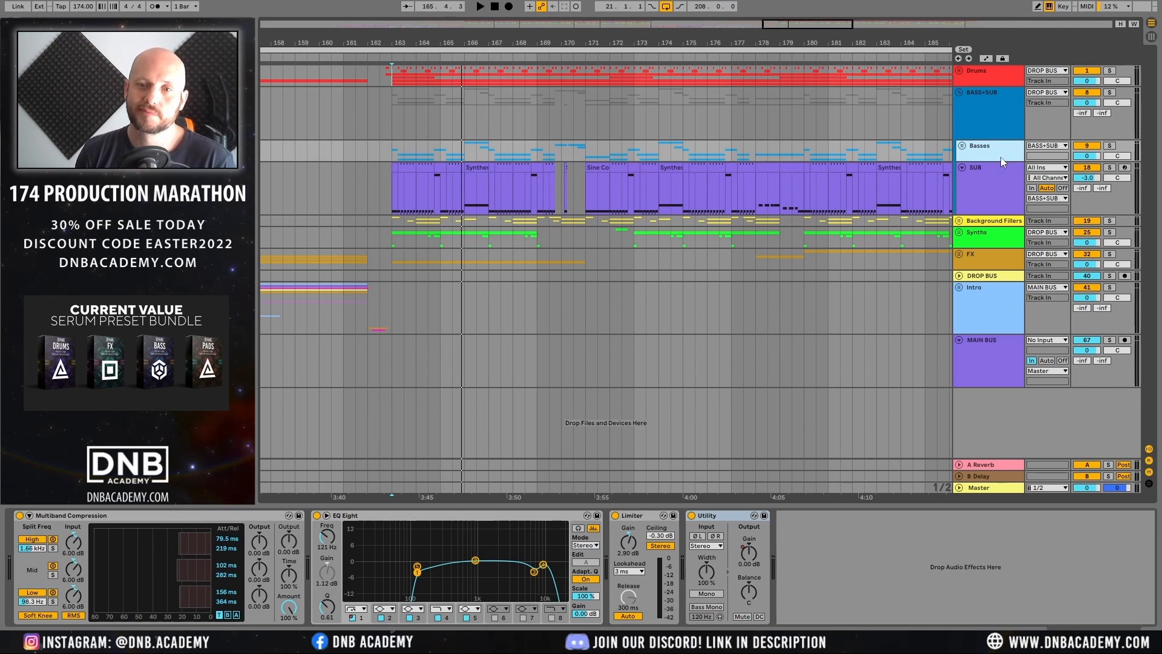
{"action": "left_click", "coordinate": [997, 170]}
{"action": "left_click", "coordinate": [985, 111]}
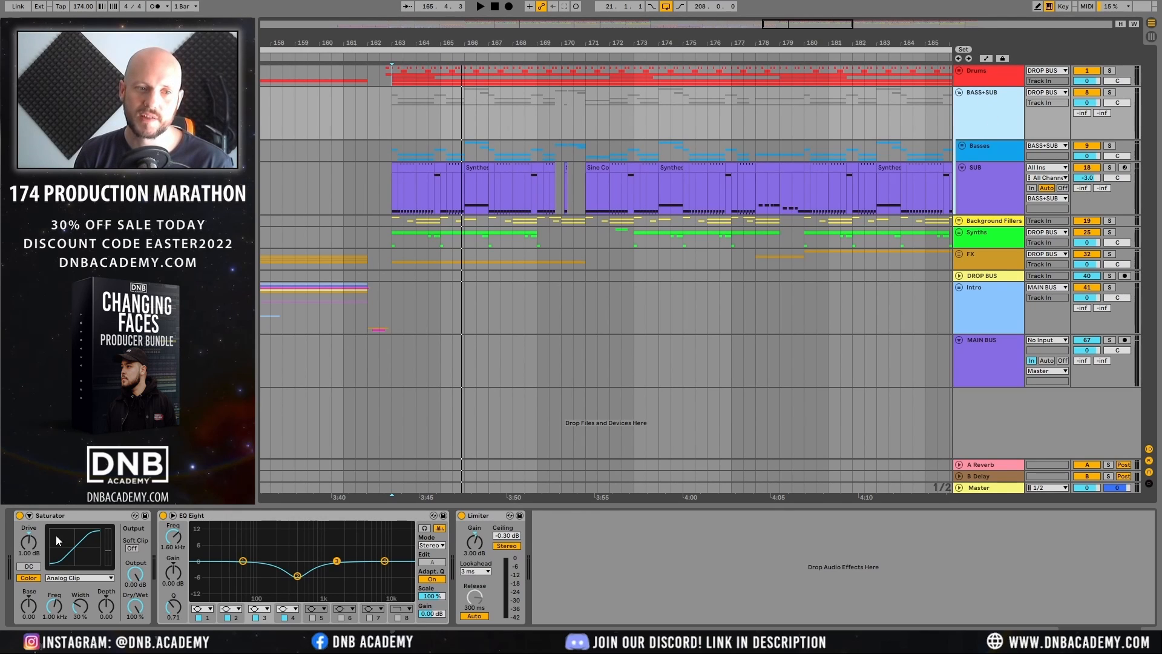
Step: Examine the Saturator's drive and the EQ Eight's second band dip on the BASS+SUB group
{"action": "left_click", "coordinate": [65, 519]}
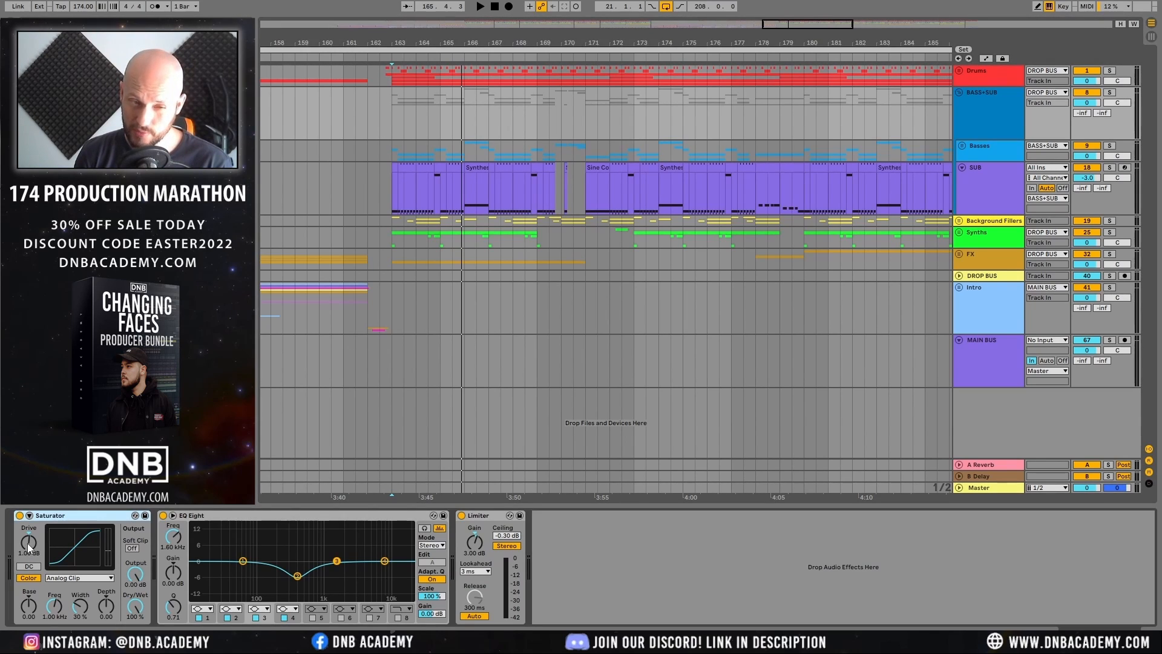
{"action": "left_click", "coordinate": [27, 543]}
{"action": "left_click", "coordinate": [83, 516]}
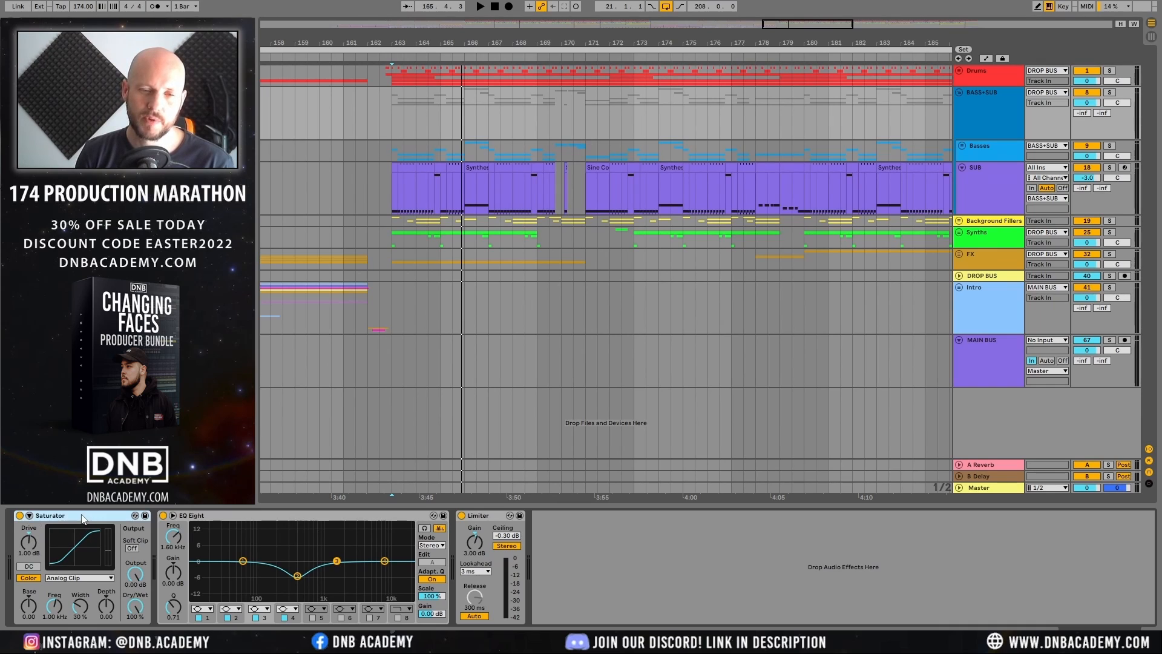
{"action": "left_click", "coordinate": [256, 517]}
{"action": "left_click", "coordinate": [298, 575]}
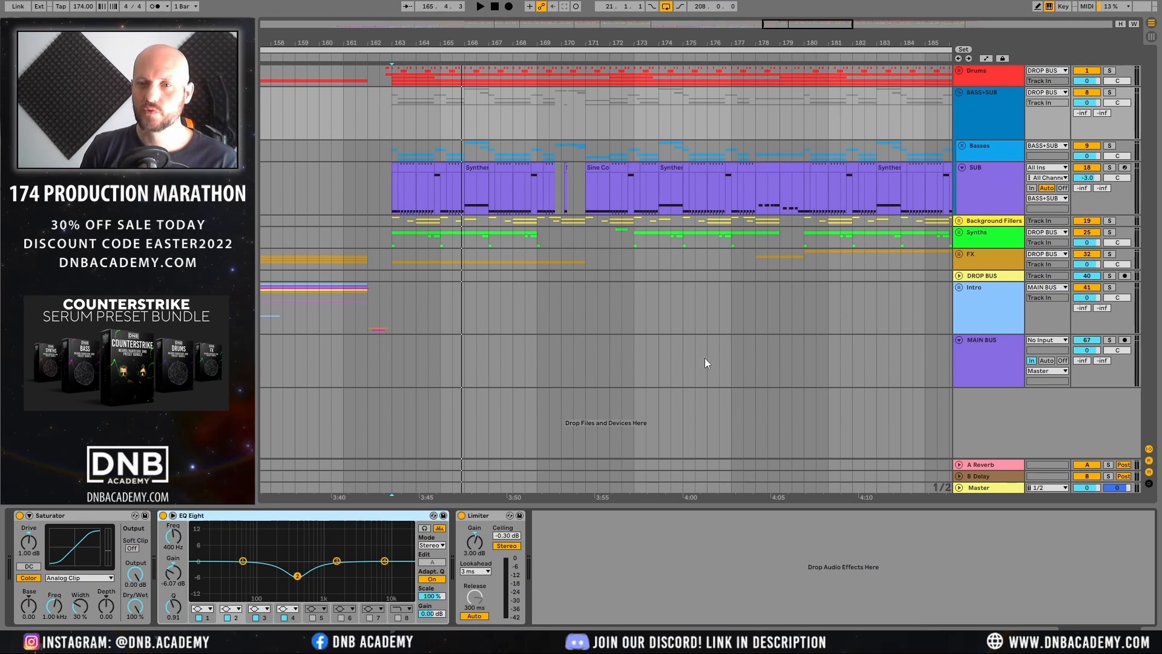
Step: Solo the BASS+SUB group, audition it with the EQ Eight bypassed and re-enabled, and check its Limiter
{"action": "left_click", "coordinate": [986, 121]}
{"action": "left_click", "coordinate": [1109, 92]}
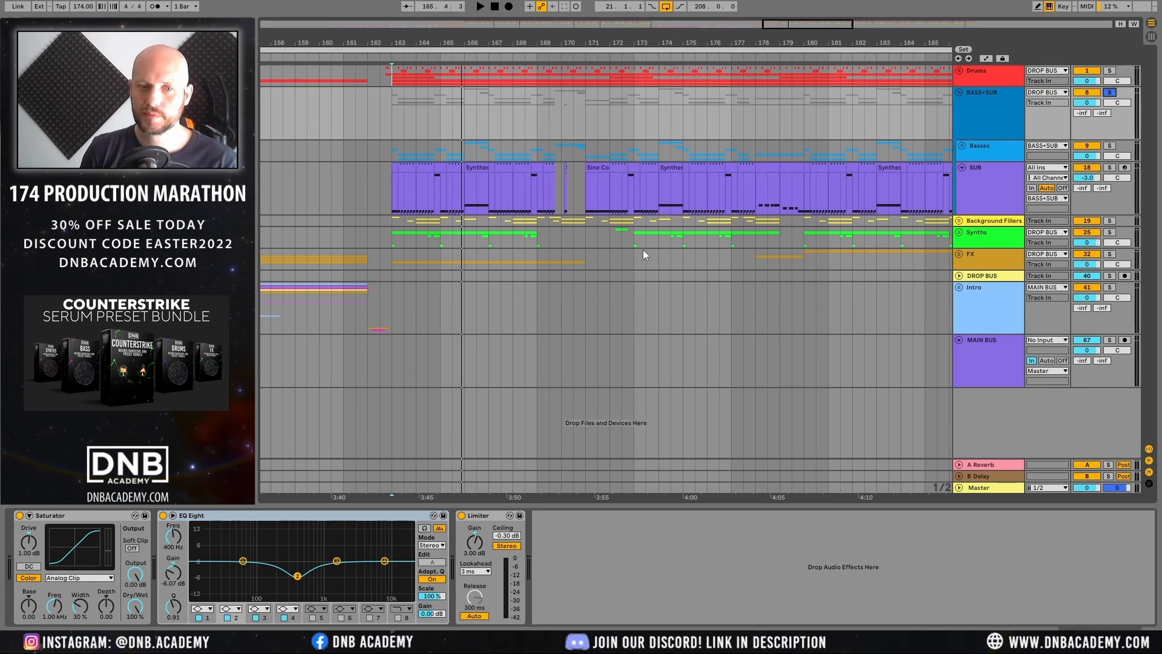
{"action": "key", "text": "space"}
{"action": "left_click", "coordinate": [163, 516]}
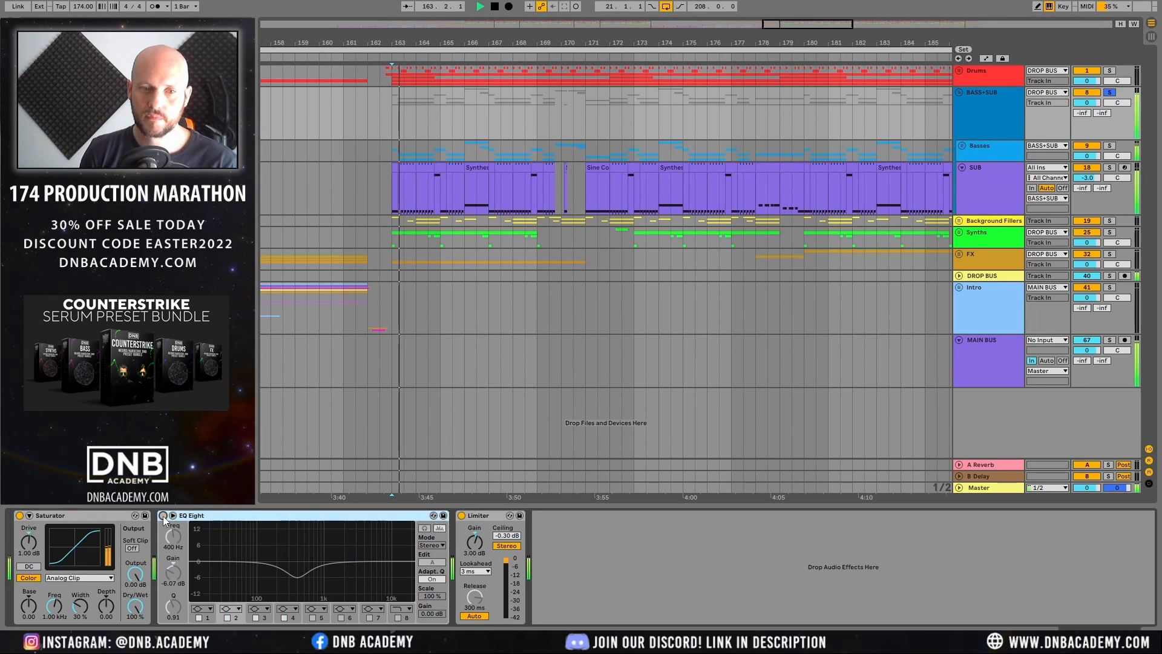
{"action": "left_click", "coordinate": [164, 517]}
{"action": "key", "text": "space"}
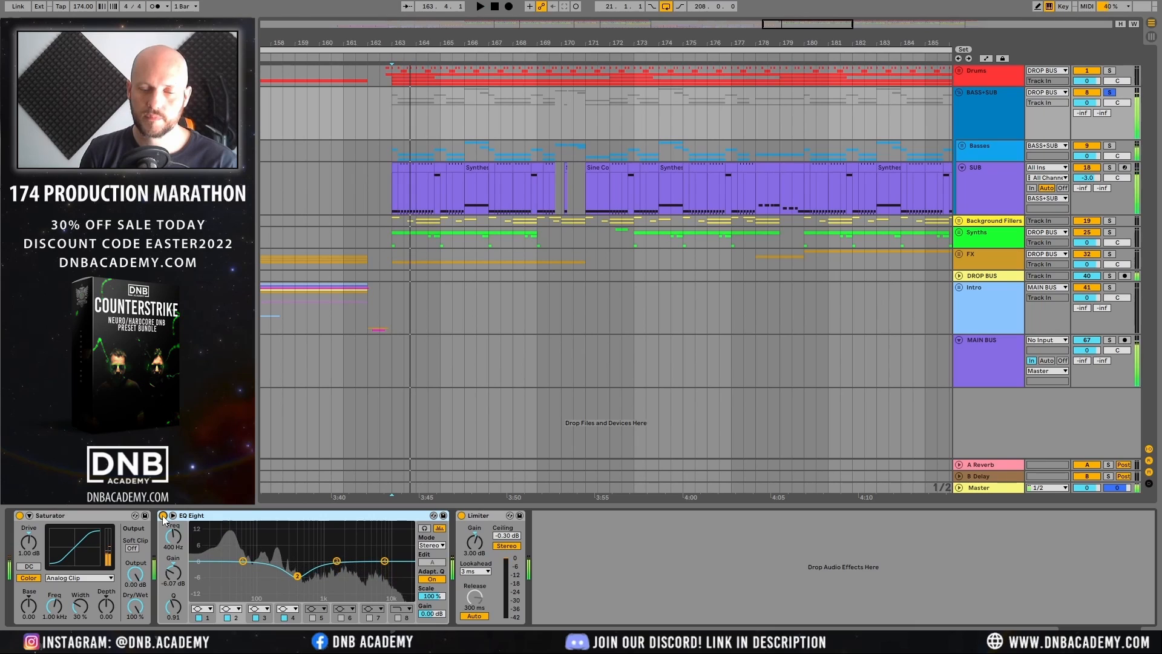
{"action": "left_click", "coordinate": [486, 521]}
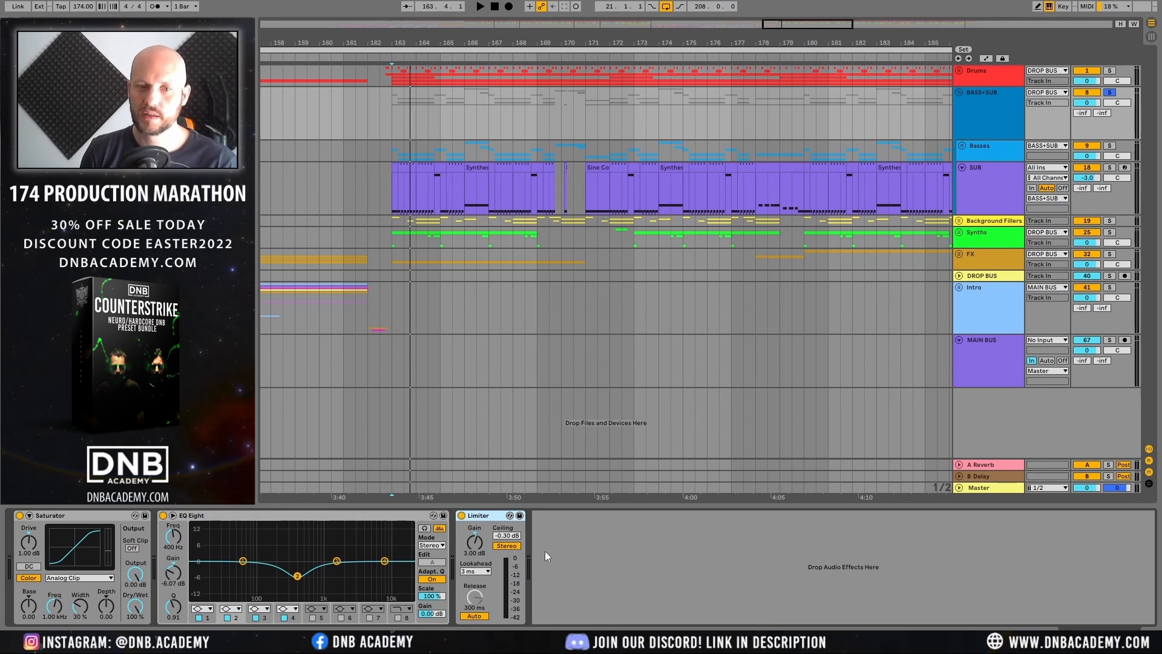
Step: Solo the Basses track and audition it through its effect chain
{"action": "left_click", "coordinate": [997, 111]}
{"action": "left_click", "coordinate": [980, 146]}
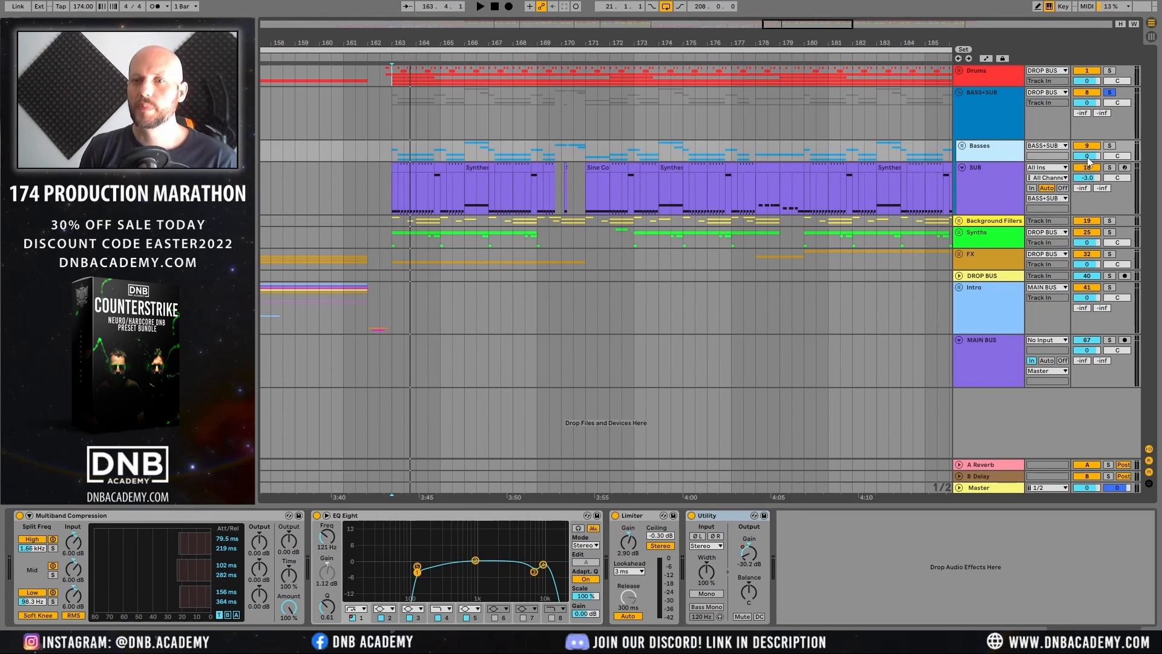
{"action": "left_click", "coordinate": [1109, 145]}
{"action": "left_click", "coordinate": [994, 148]}
{"action": "key", "text": "space"}
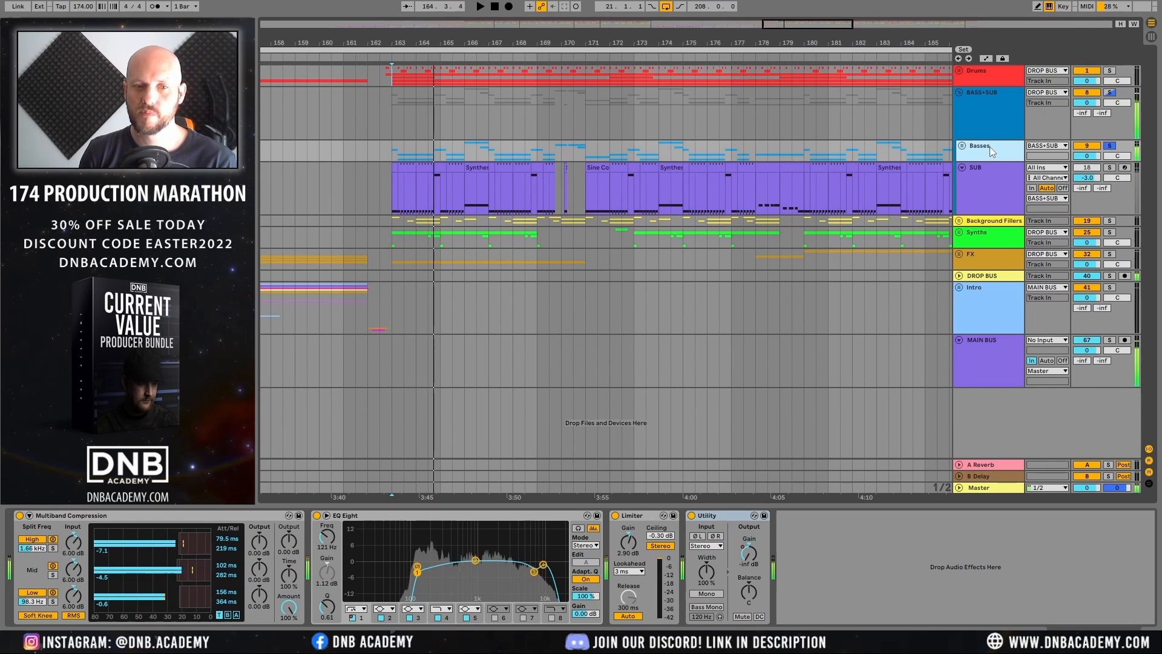
{"action": "key", "text": "space"}
Step: Compare the EQ Eight low cut on the Basses track with the SUB track's EQ curves
{"action": "left_click", "coordinate": [421, 551]}
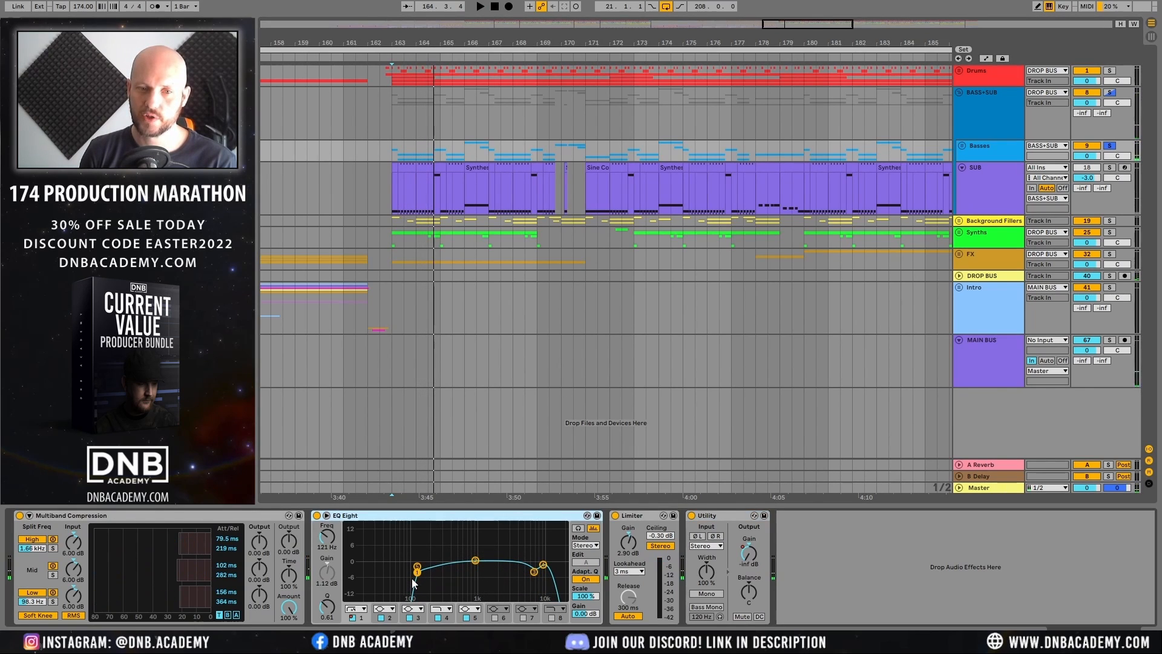
{"action": "left_click", "coordinate": [994, 194]}
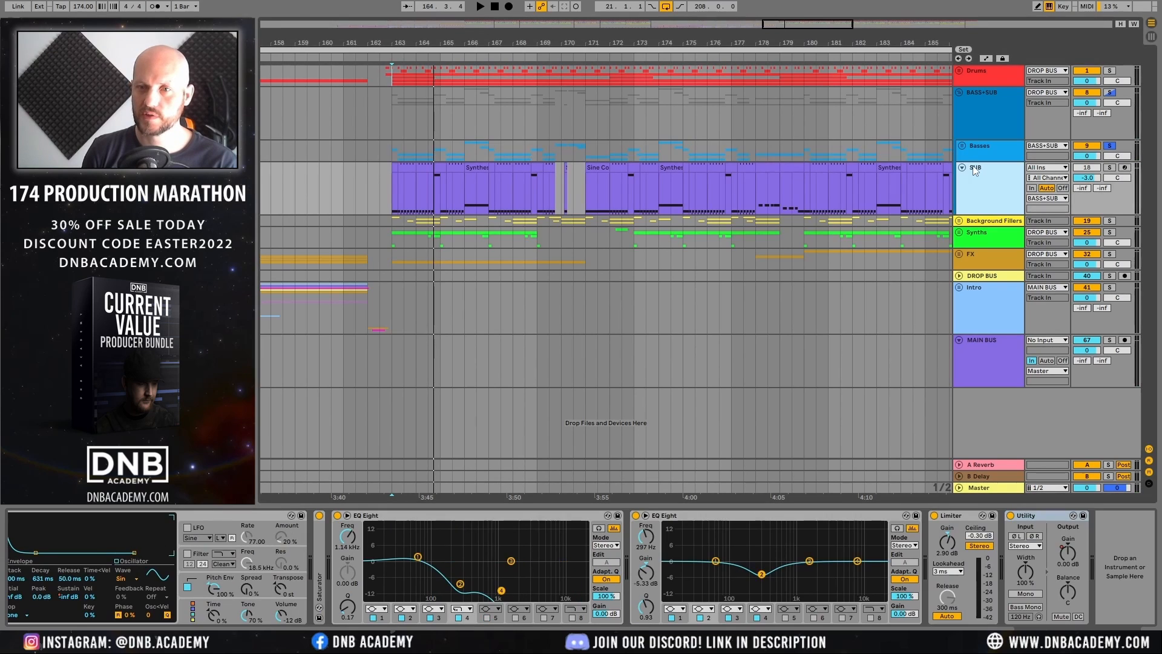
{"action": "left_click", "coordinate": [969, 146]}
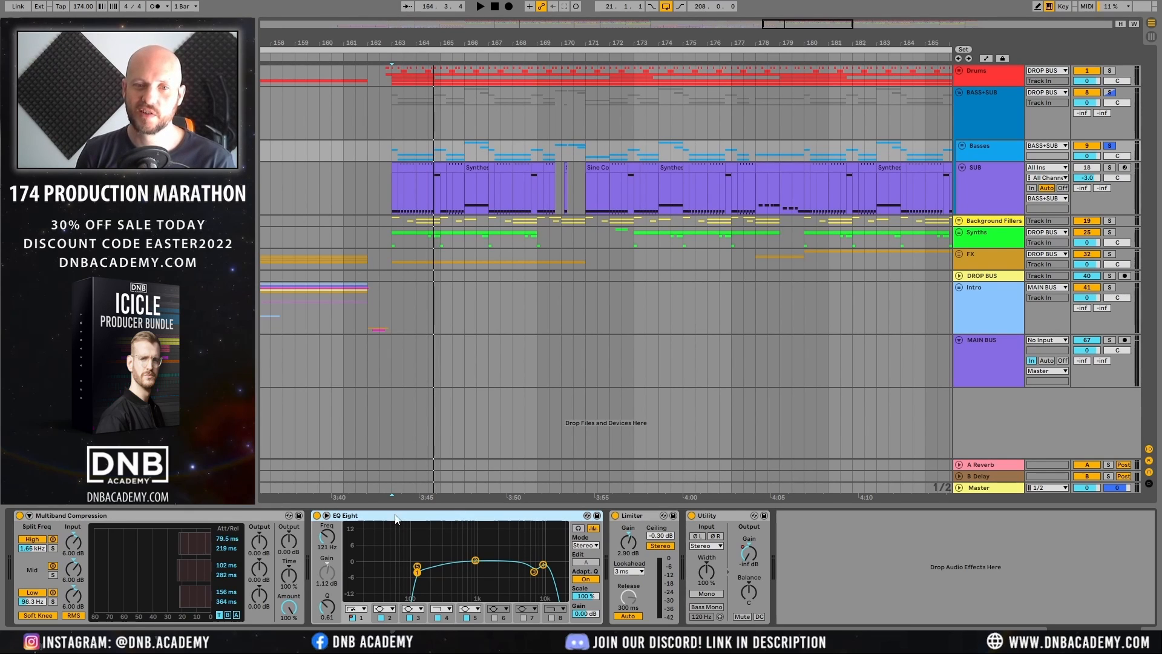
{"action": "left_click", "coordinate": [995, 185]}
{"action": "left_click", "coordinate": [985, 148]}
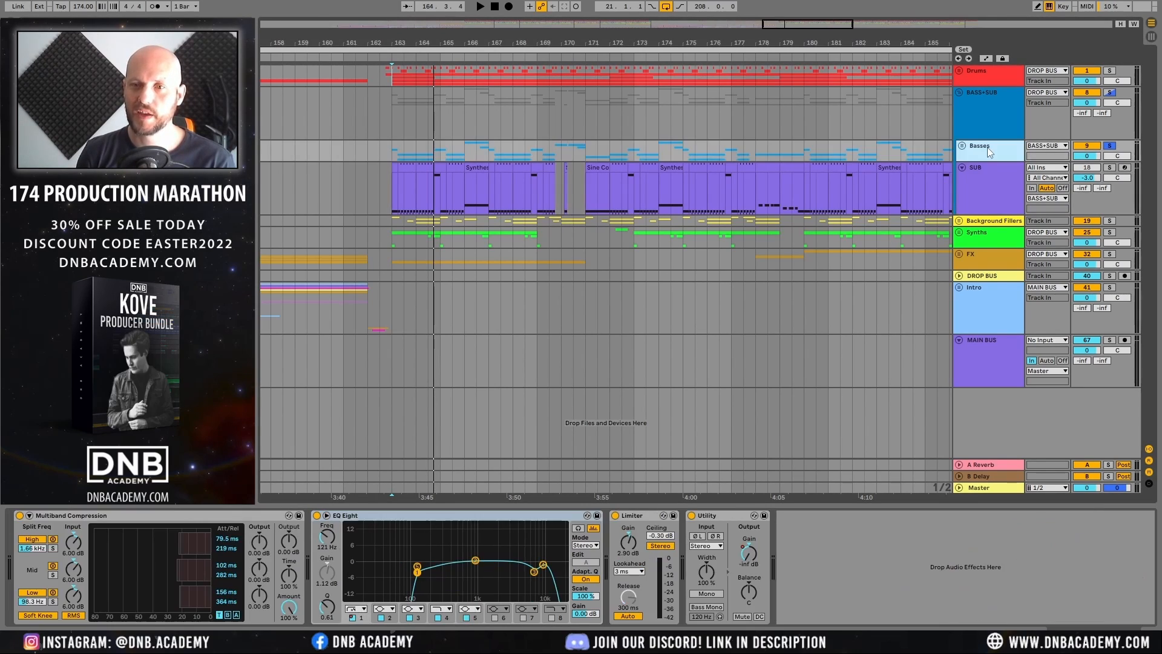
Step: Audition the soloed Basses with the Multiband Compression bypassed and re-enabled
{"action": "left_click", "coordinate": [165, 516]}
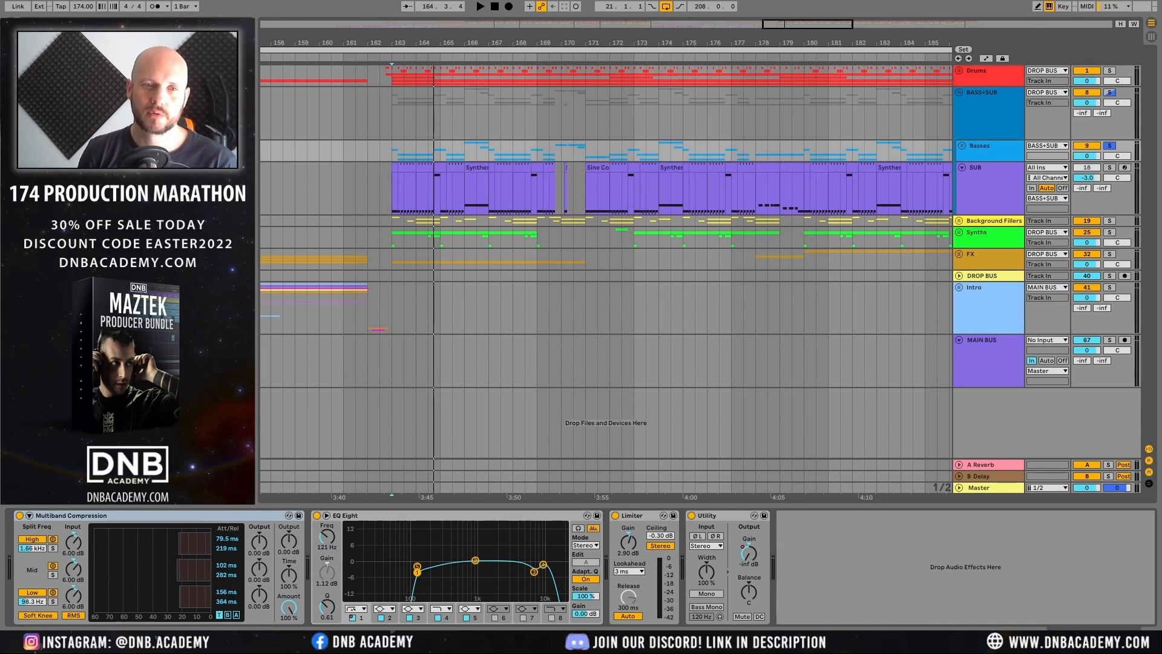
{"action": "key", "text": "space"}
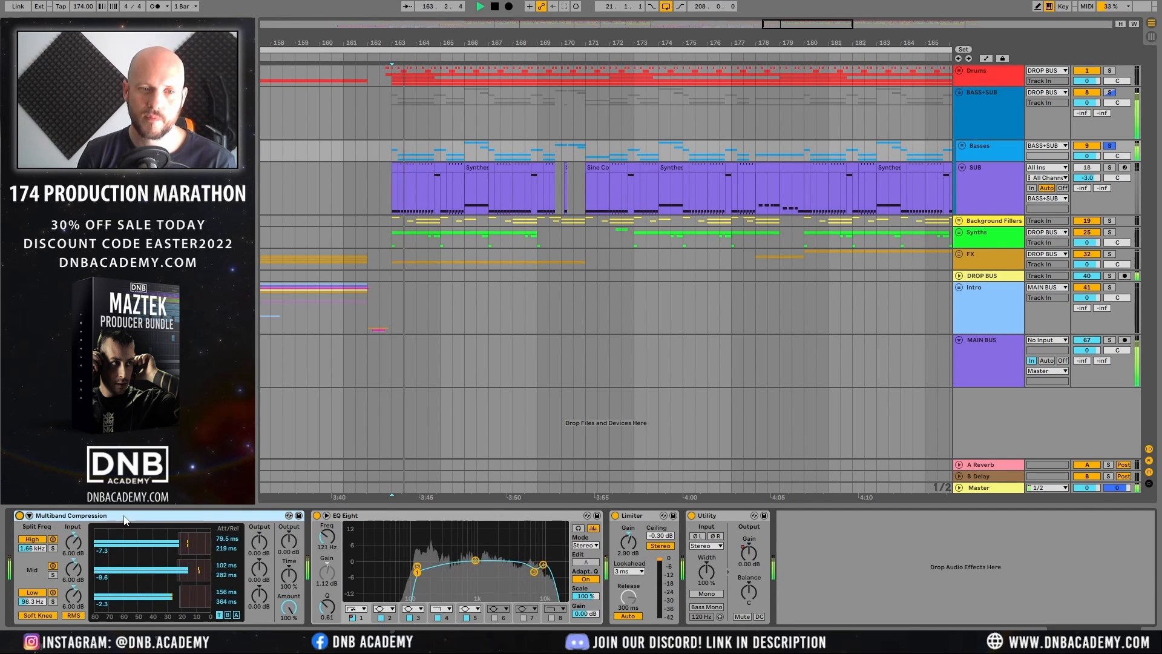
{"action": "key", "text": "space"}
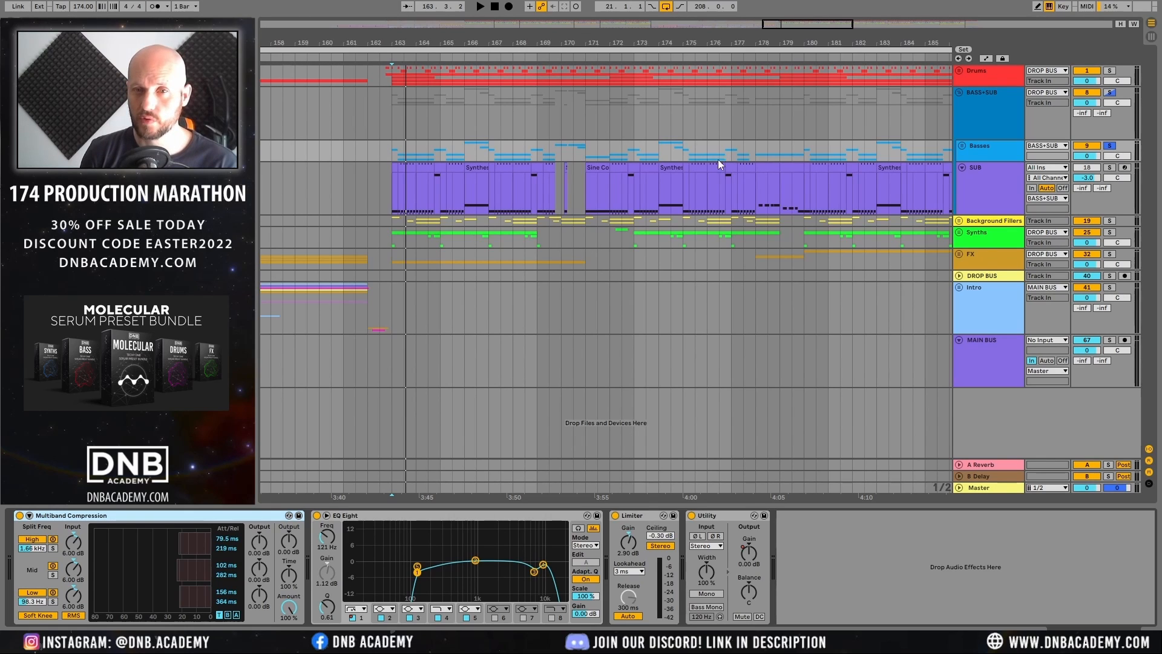
{"action": "key", "text": "space"}
{"action": "left_click", "coordinate": [20, 515]}
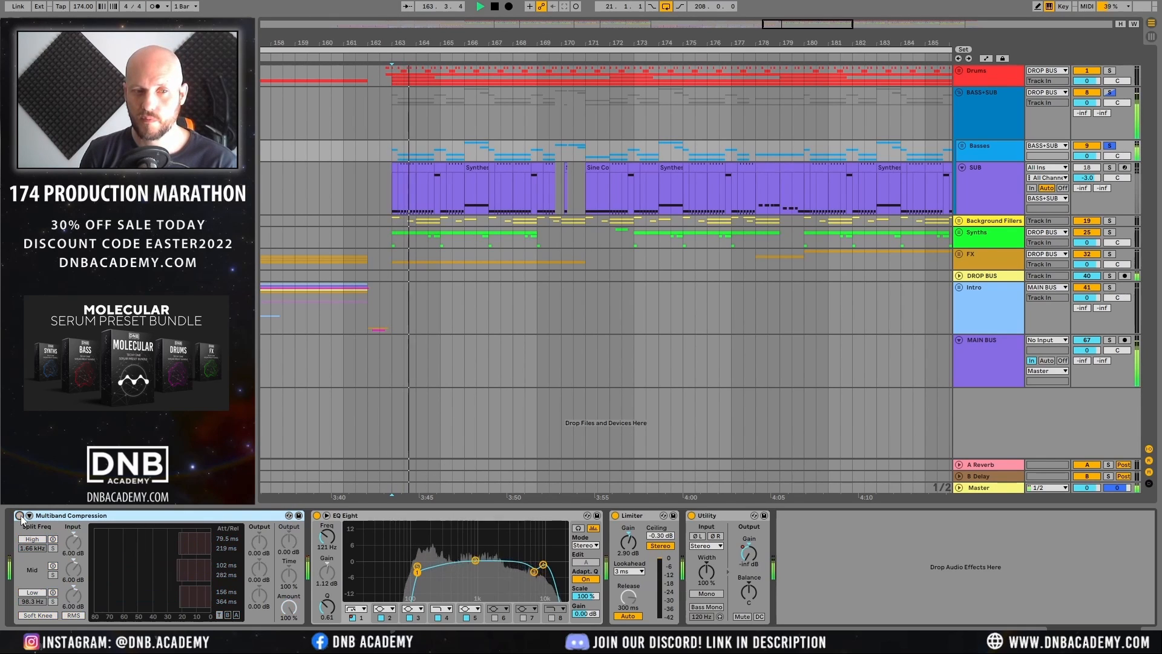
{"action": "left_click", "coordinate": [20, 515]}
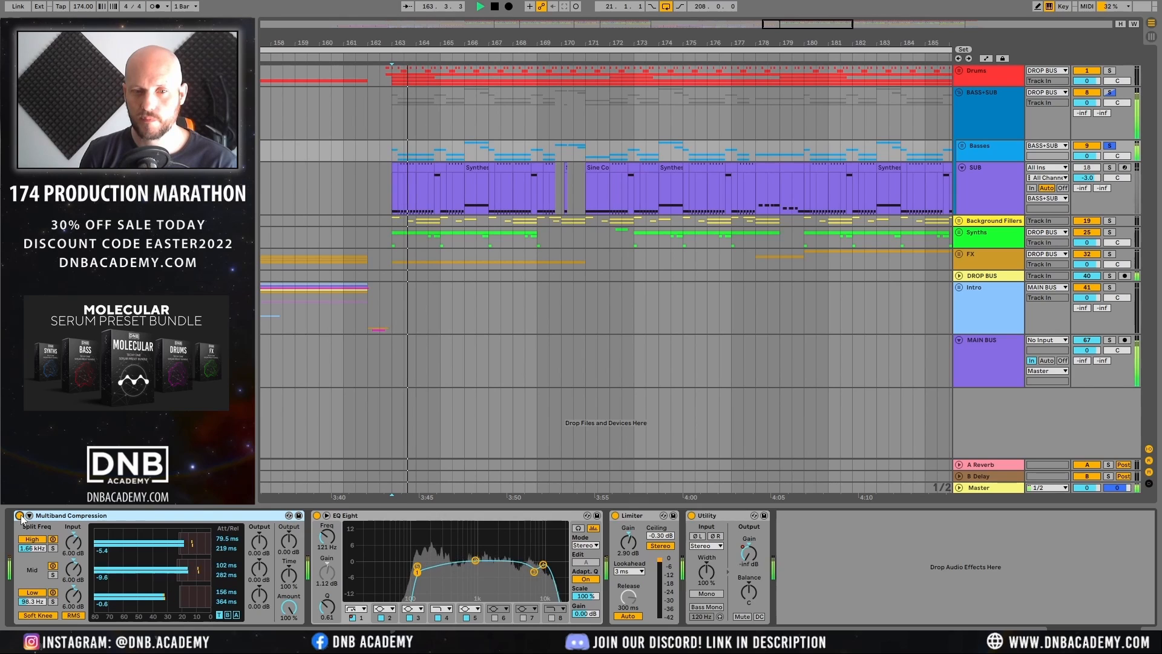
{"action": "key", "text": "space"}
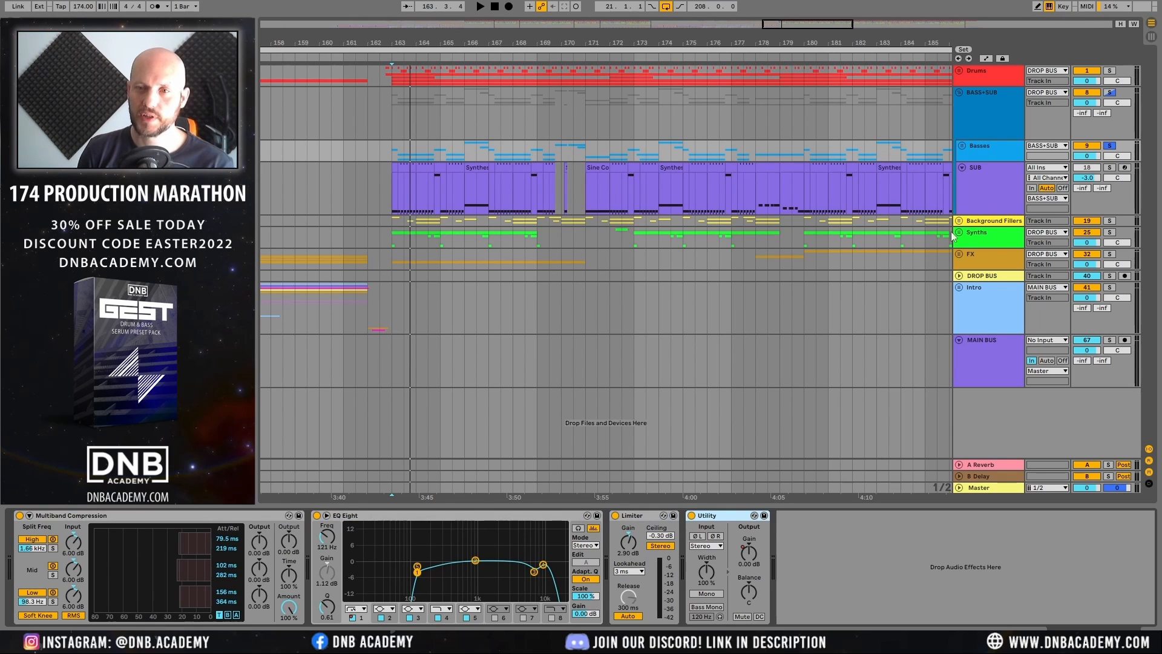
Step: Examine the SUB track's Operator and its filter settings, and unfold the Saturator that follows it
{"action": "left_click", "coordinate": [976, 172]}
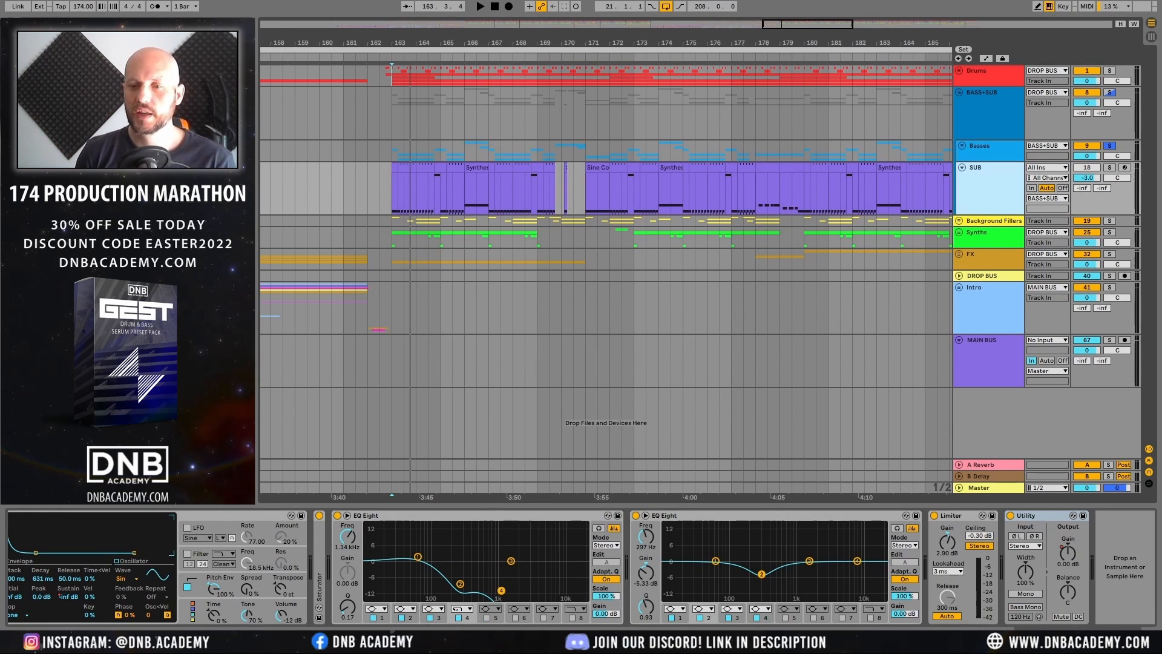
{"action": "left_click", "coordinate": [1050, 638]}
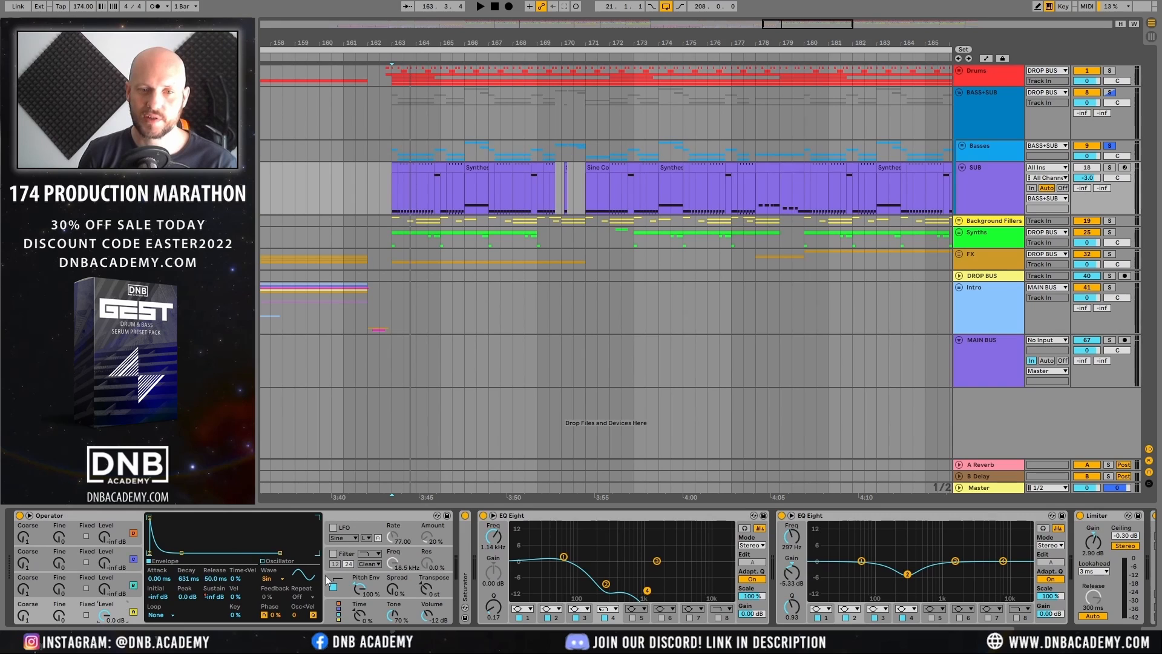
{"action": "left_click", "coordinate": [411, 557]}
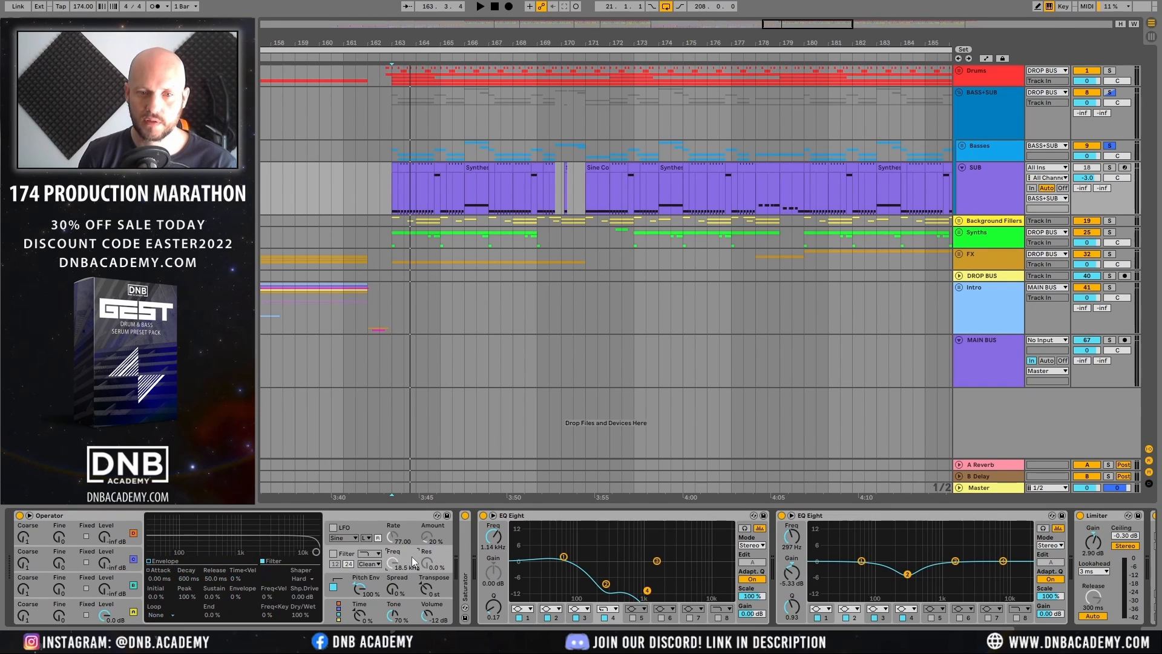
{"action": "double_click", "coordinate": [465, 555]}
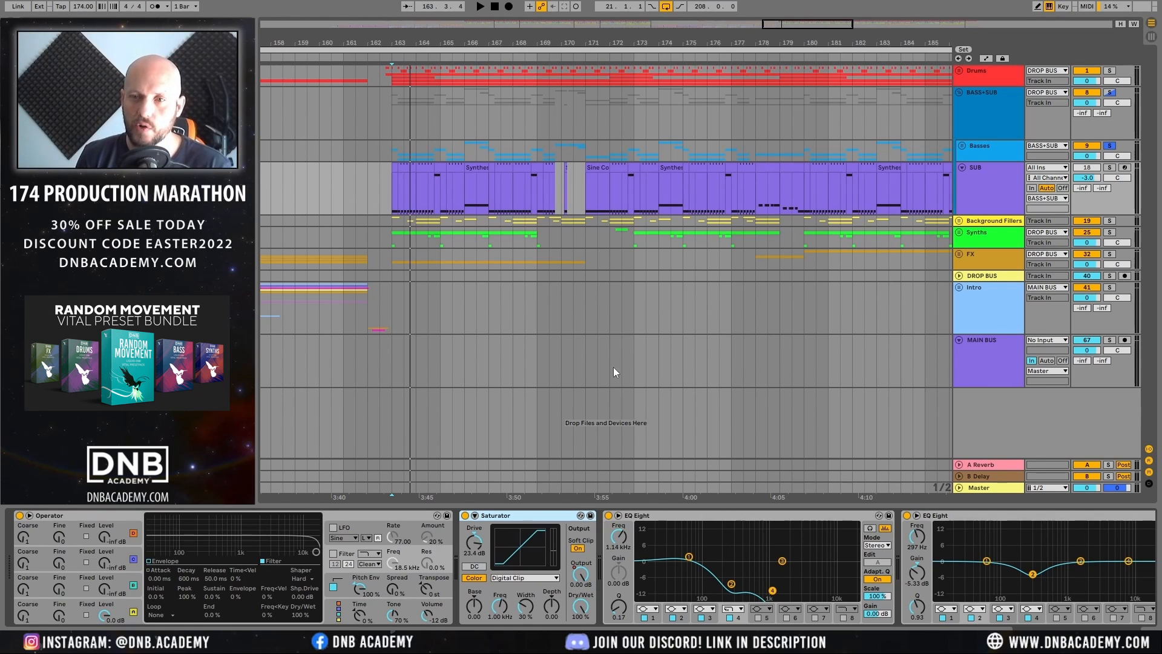
Step: Solo the SUB track, select a short section of its clip around bar 163 and play it back
{"action": "left_click", "coordinate": [1111, 169]}
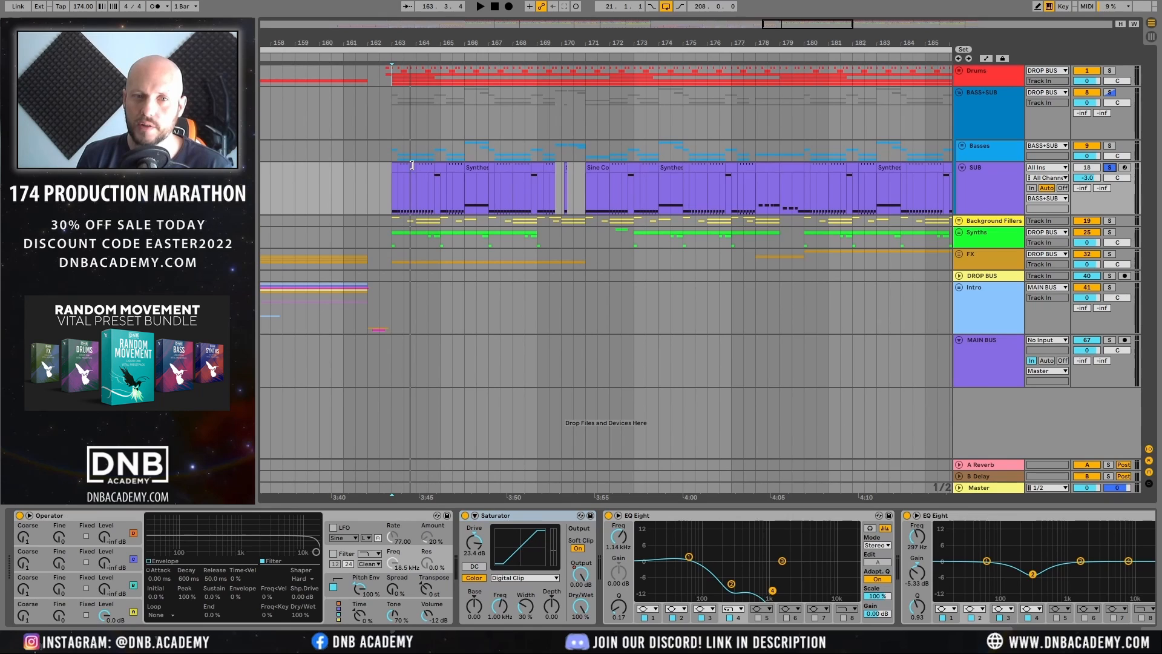
{"action": "left_click_drag", "start_coordinate": [412, 165], "coordinate": [397, 165]}
{"action": "key", "text": "space"}
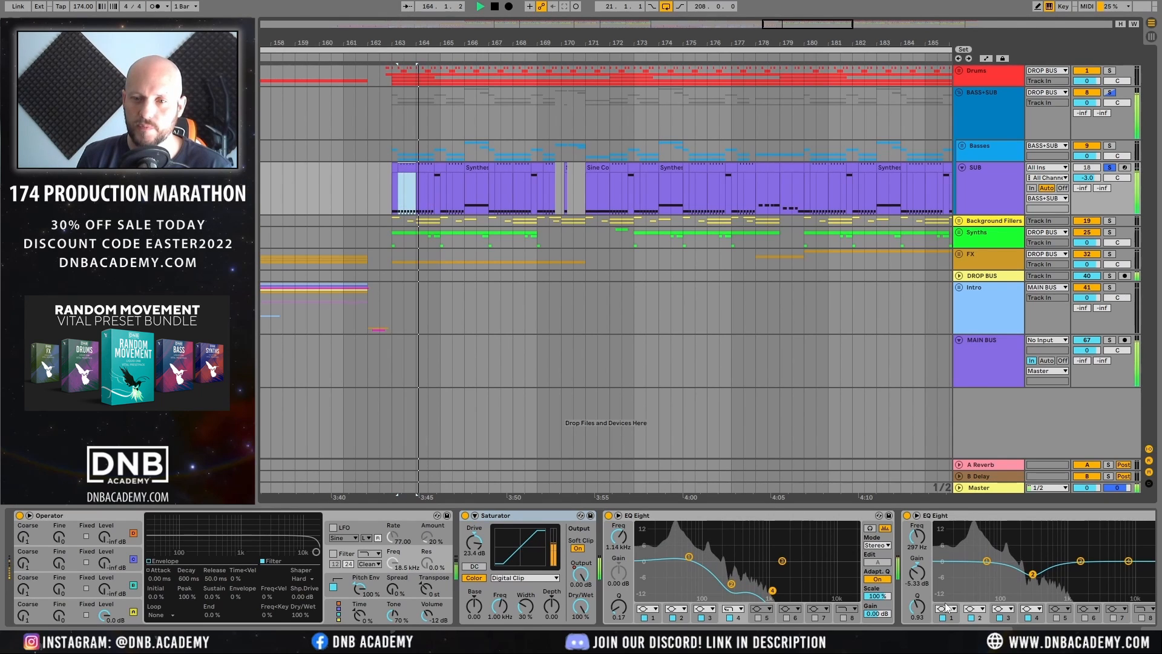
{"action": "key", "text": "space"}
Step: Audition the SUB track with both EQ Eights bypassed, and re-enable both
{"action": "left_click_drag", "start_coordinate": [712, 518], "coordinate": [612, 518]}
{"action": "left_click", "coordinate": [578, 517]}
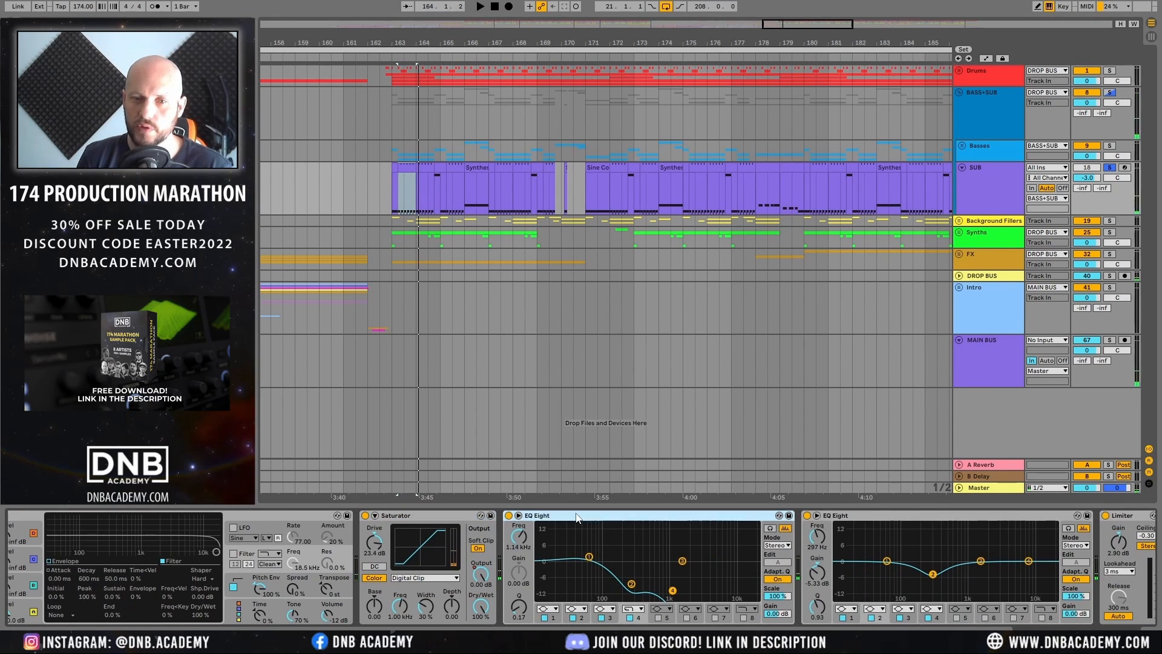
{"action": "left_click", "coordinate": [508, 515]}
{"action": "left_click", "coordinate": [807, 515]}
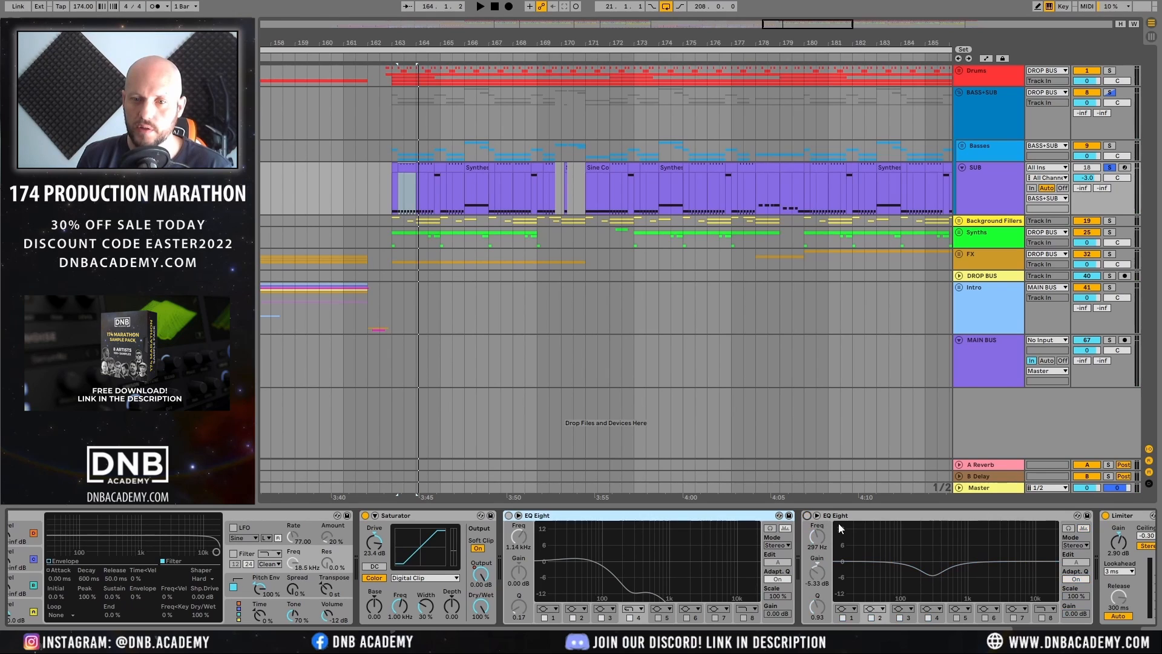
{"action": "left_click", "coordinate": [876, 521]}
{"action": "key", "text": "space"}
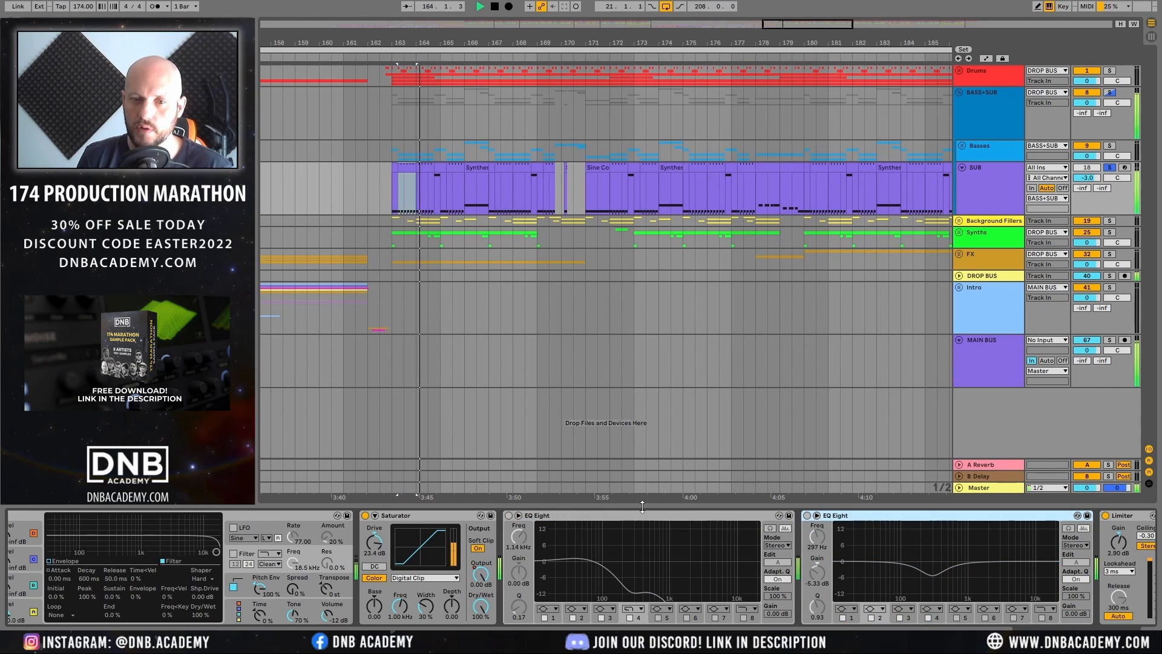
{"action": "key", "text": "space"}
{"action": "left_click", "coordinate": [508, 516]}
{"action": "left_click", "coordinate": [621, 519]}
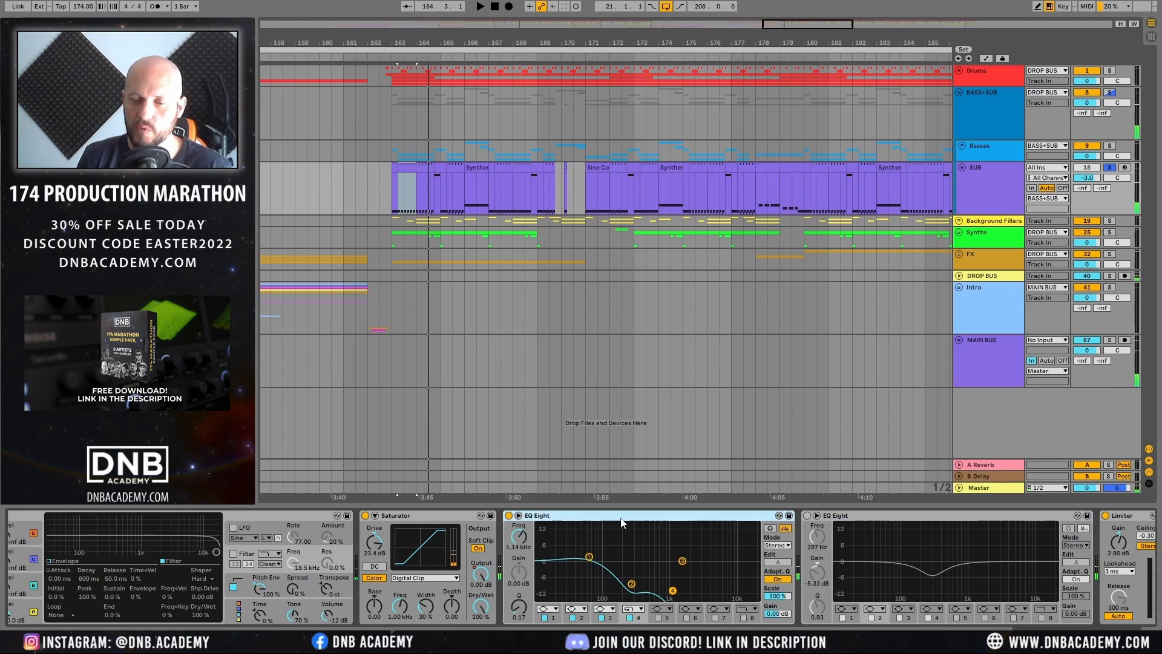
{"action": "left_click", "coordinate": [807, 515]}
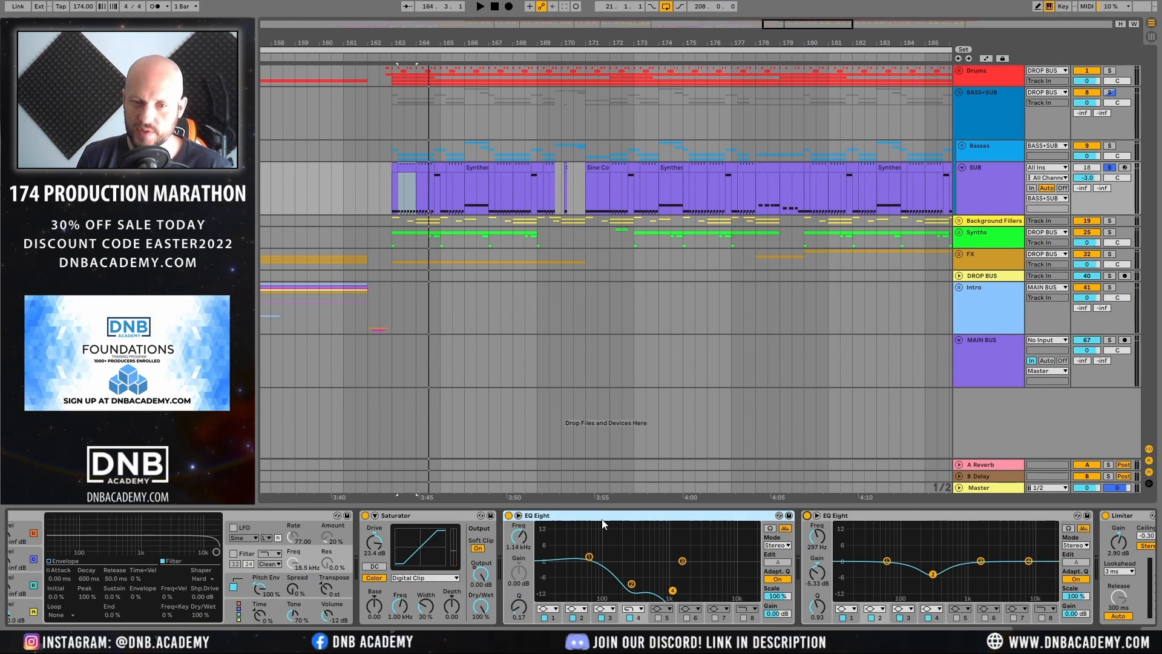
Step: Check the SUB track's Limiter and Utility at the end of its chain
{"action": "left_click", "coordinate": [1127, 519]}
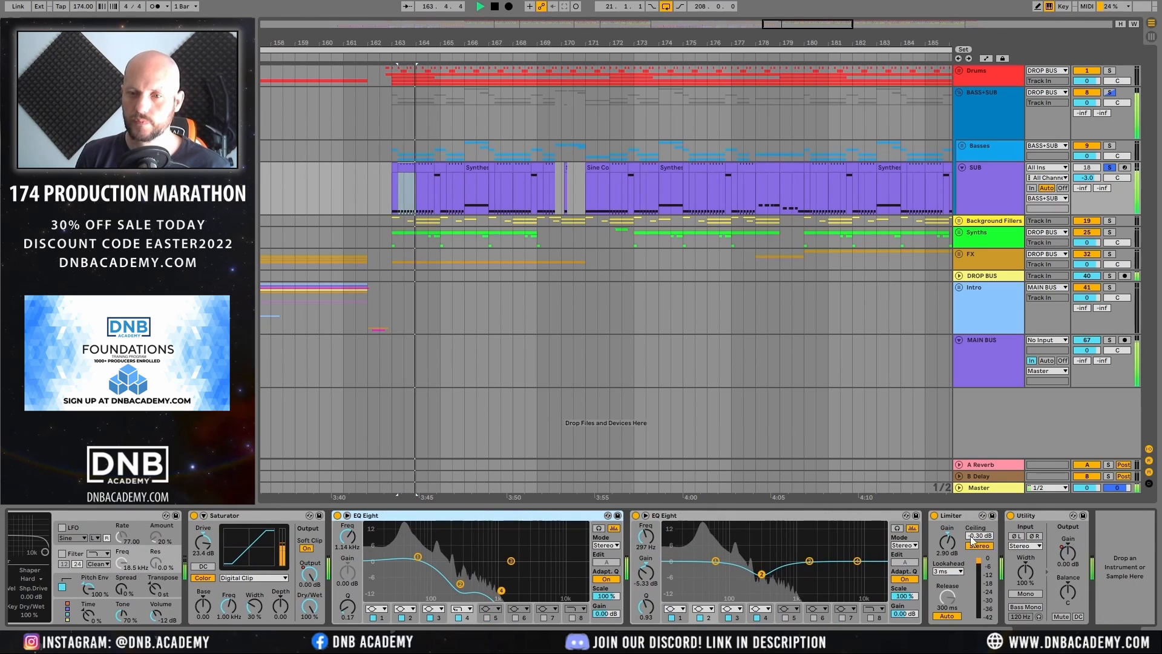
{"action": "left_click", "coordinate": [1037, 521]}
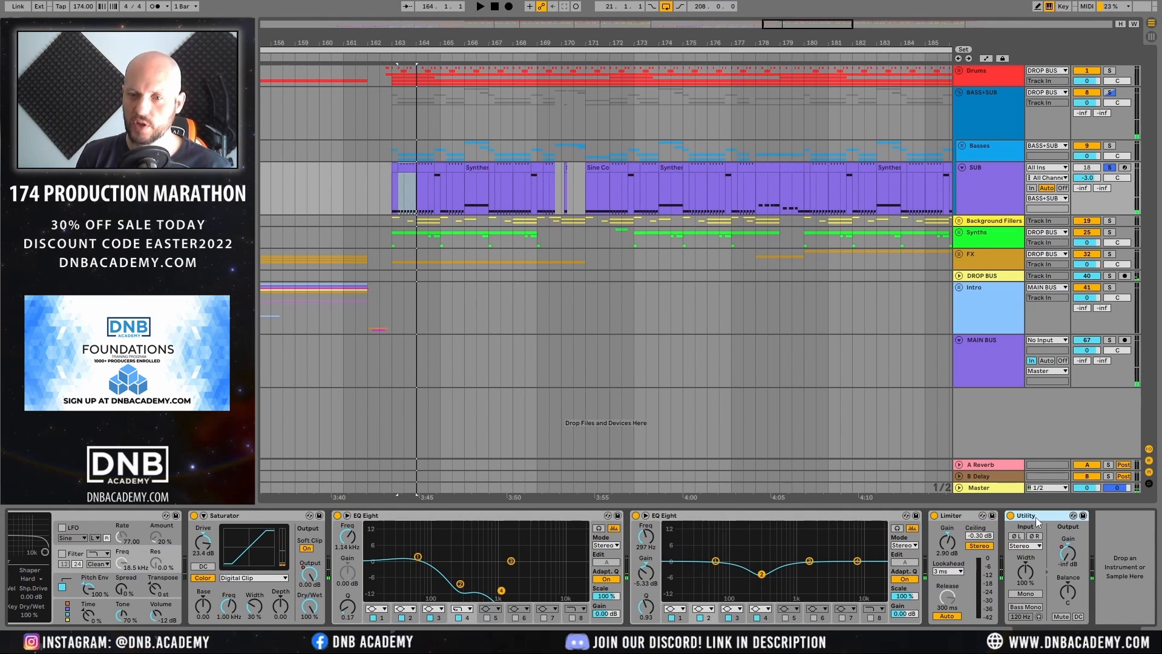
Step: Hide the device chain, solo the whole BASS+SUB group and play it back from bar 163
{"action": "left_click", "coordinate": [1152, 637]}
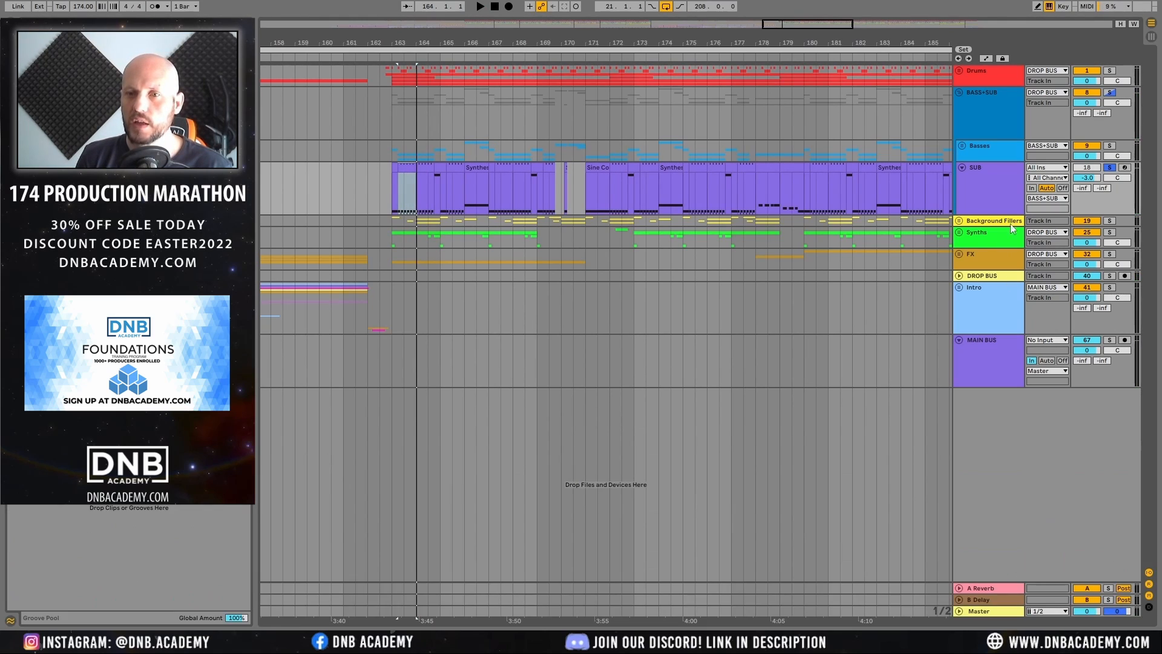
{"action": "left_click", "coordinate": [993, 101]}
{"action": "left_click", "coordinate": [1108, 93]}
{"action": "left_click", "coordinate": [394, 116]}
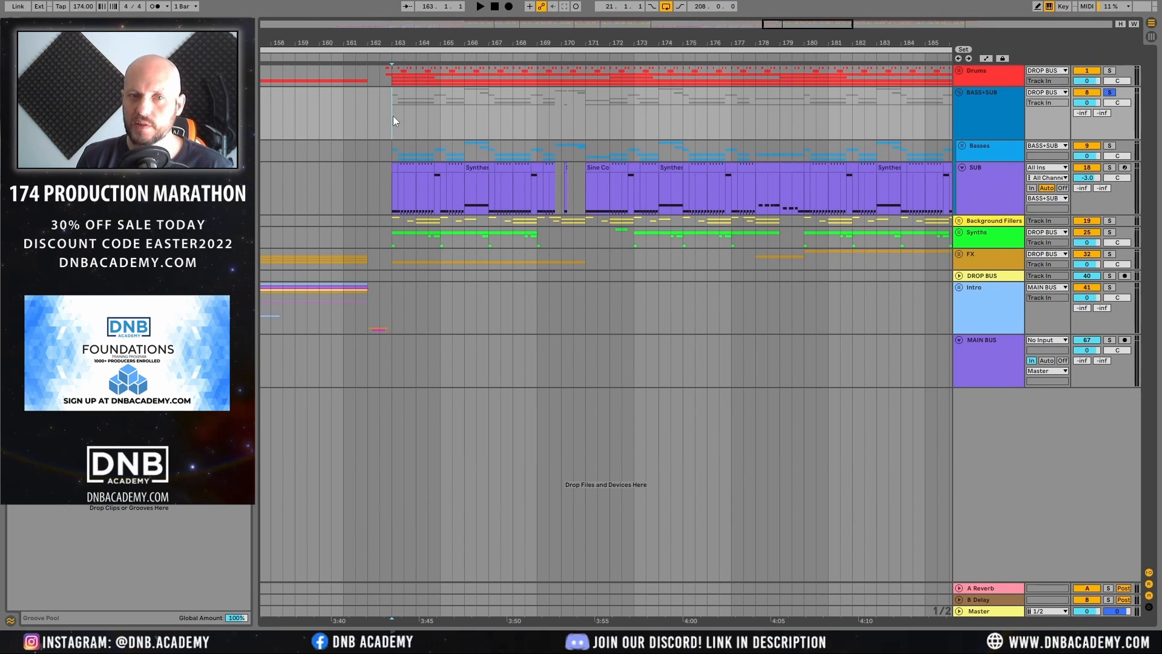
{"action": "key", "text": "space"}
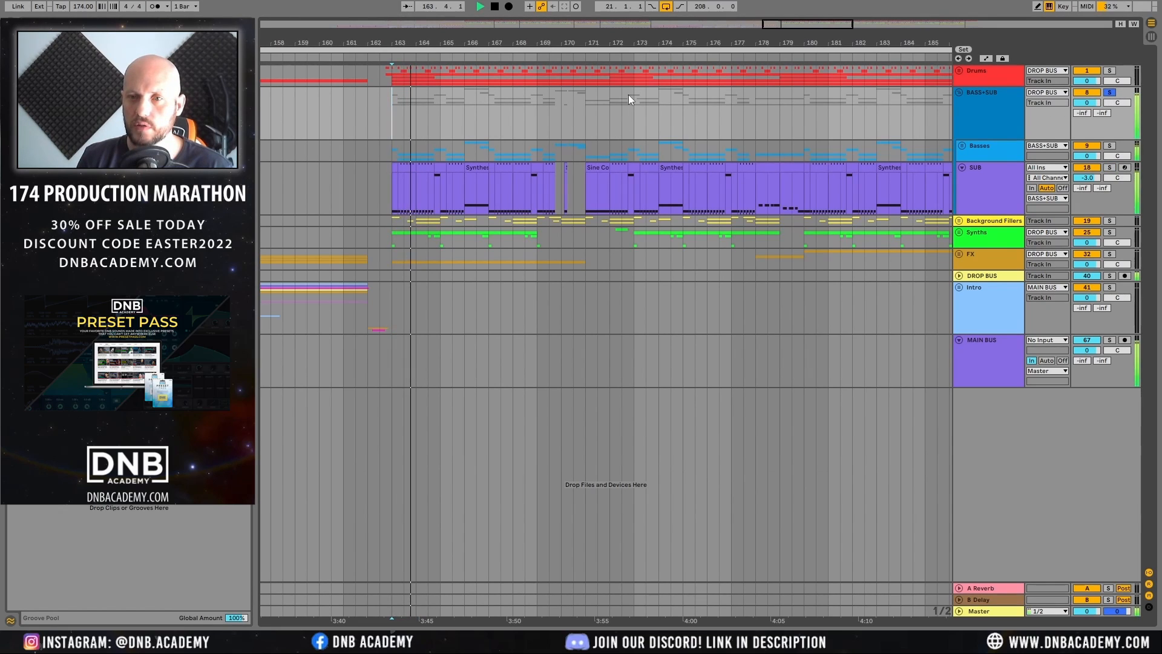
{"action": "key", "text": "space"}
Step: Solo and unfold the Background Fillers group, and play it back from bar 163
{"action": "left_click", "coordinate": [987, 223]}
{"action": "key", "text": "s"}
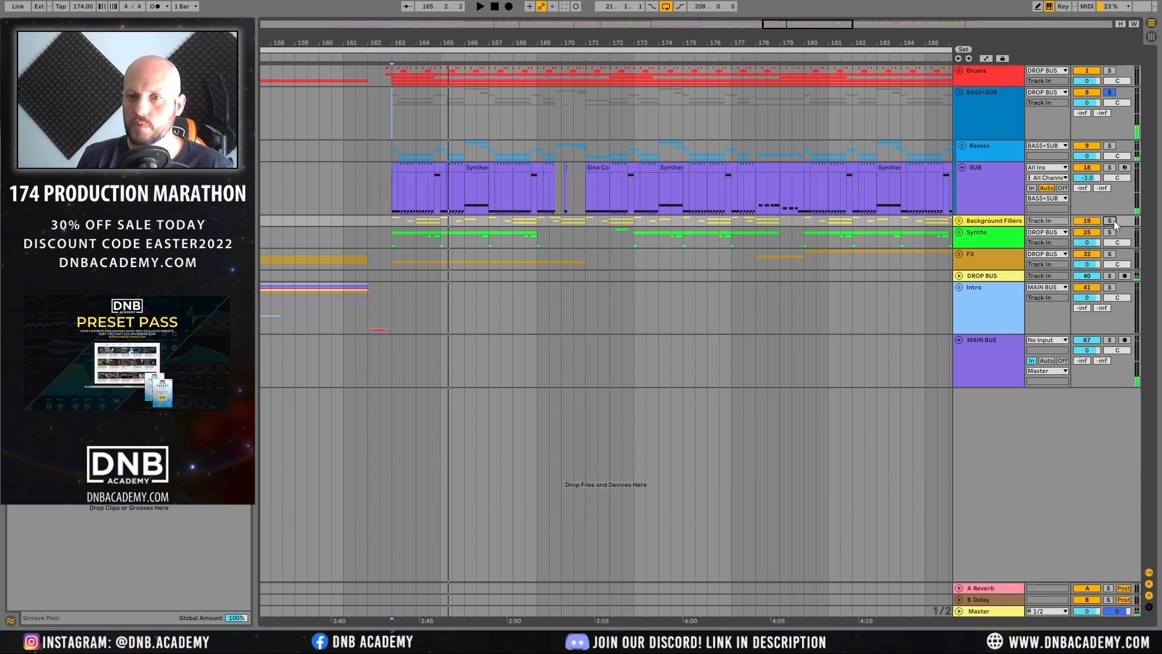
{"action": "left_click", "coordinate": [958, 221]}
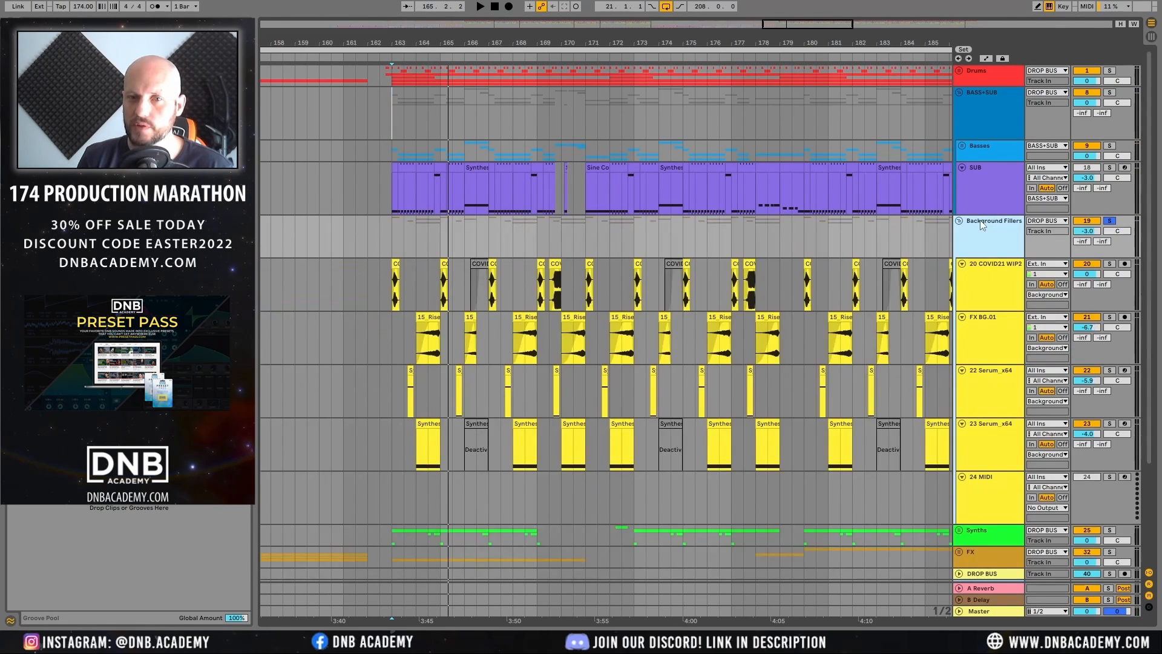
{"action": "left_click_drag", "start_coordinate": [389, 47], "coordinate": [406, 48]}
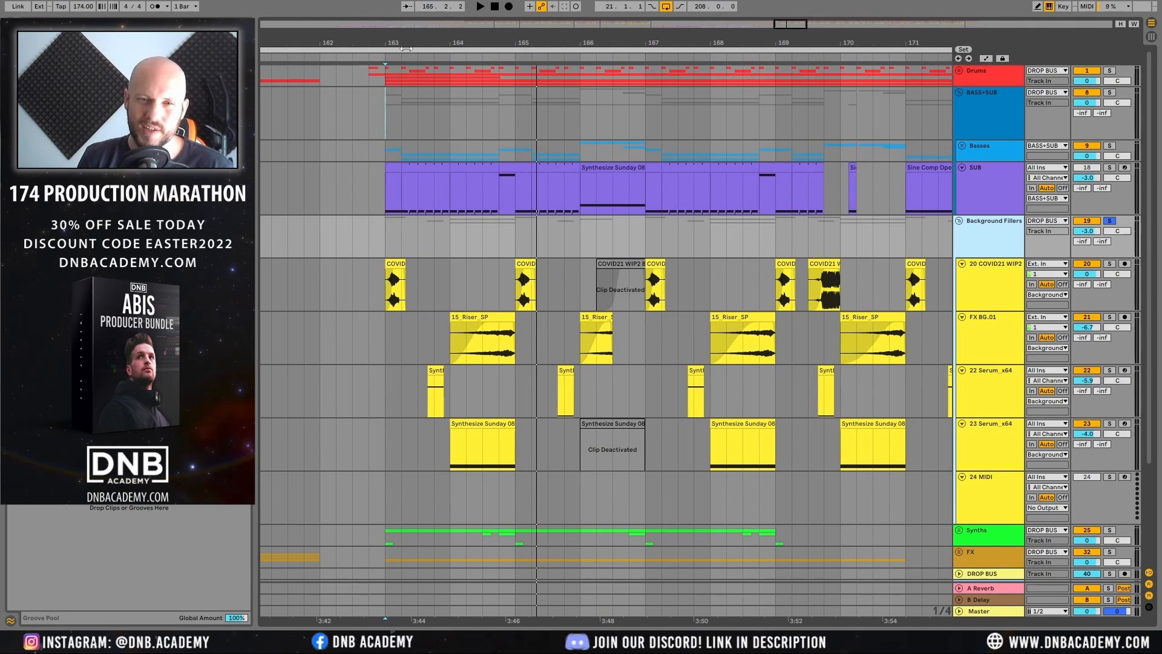
{"action": "left_click", "coordinate": [388, 245]}
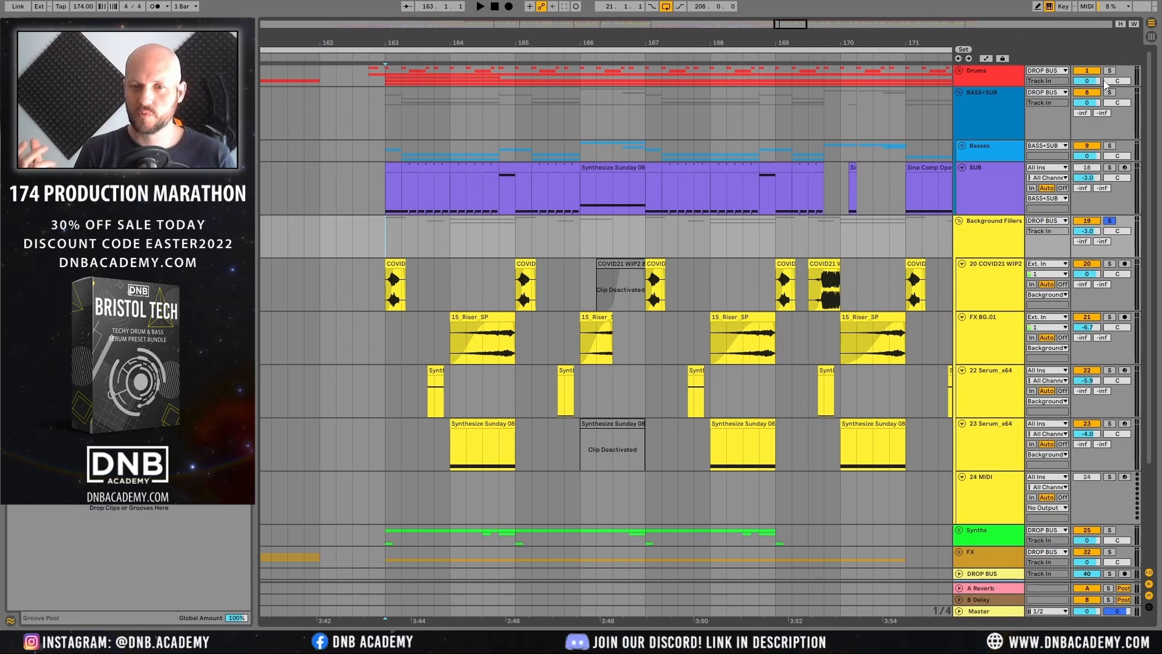
{"action": "key", "text": "space"}
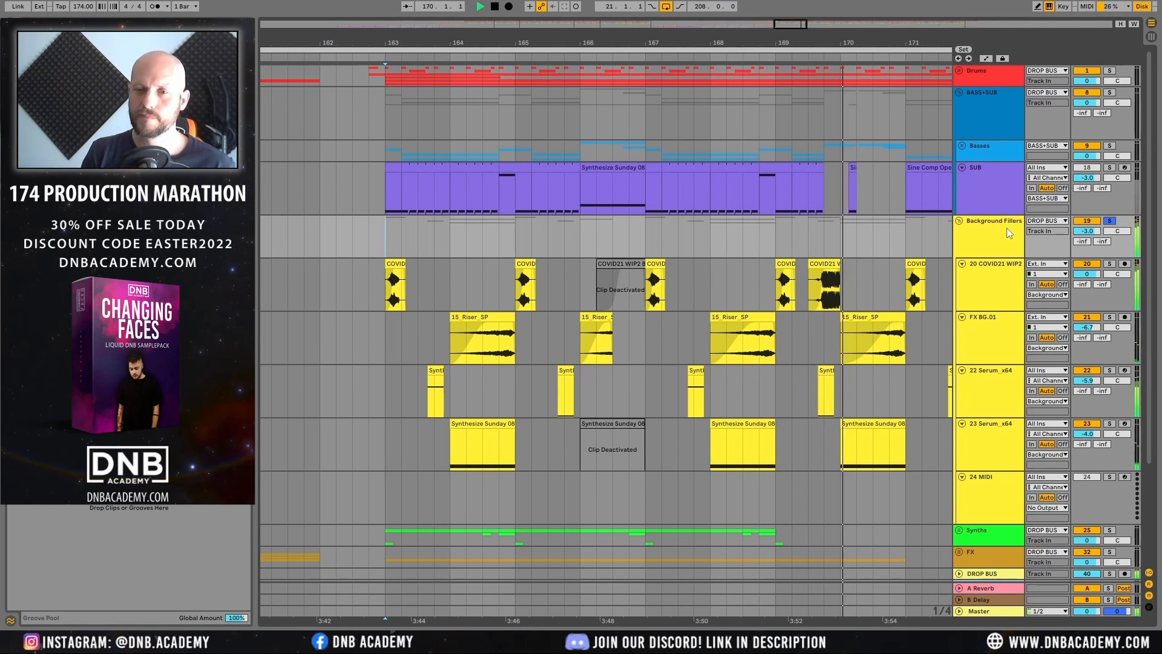
Step: Solo the Drums group alongside Background Fillers and audition the two together from bar 163
{"action": "left_click_drag", "start_coordinate": [891, 46], "coordinate": [687, 24]}
{"action": "left_click", "coordinate": [1109, 70]}
{"action": "left_click", "coordinate": [412, 241]}
{"action": "key", "text": "space"}
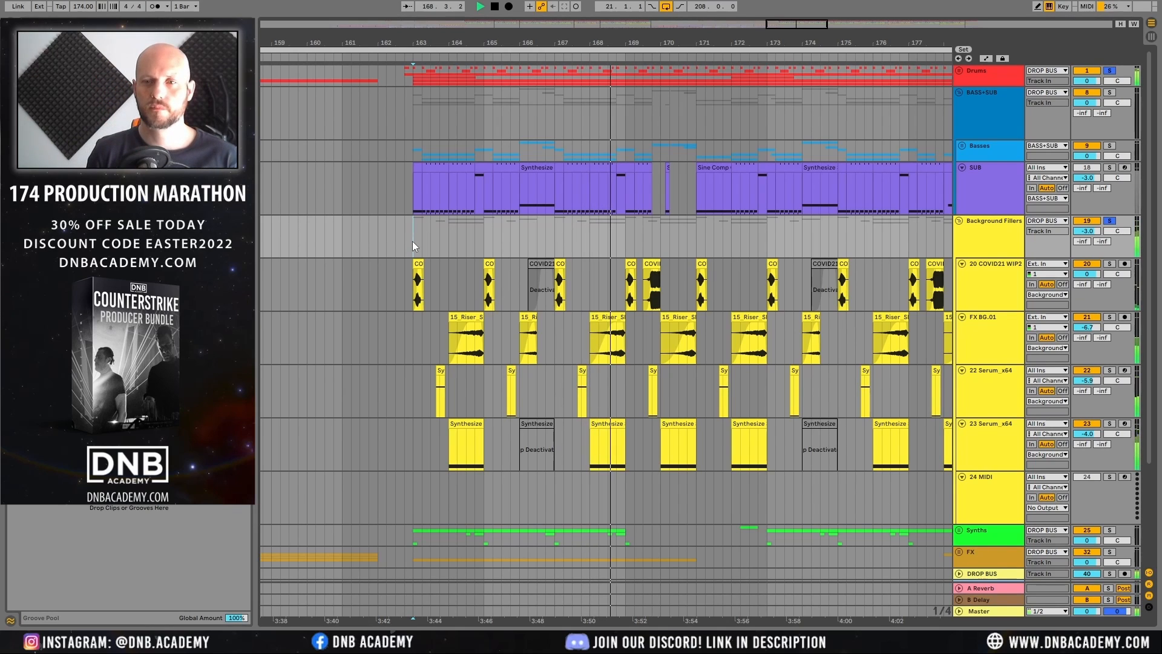
{"action": "left_click", "coordinate": [998, 234]}
{"action": "key", "text": "space"}
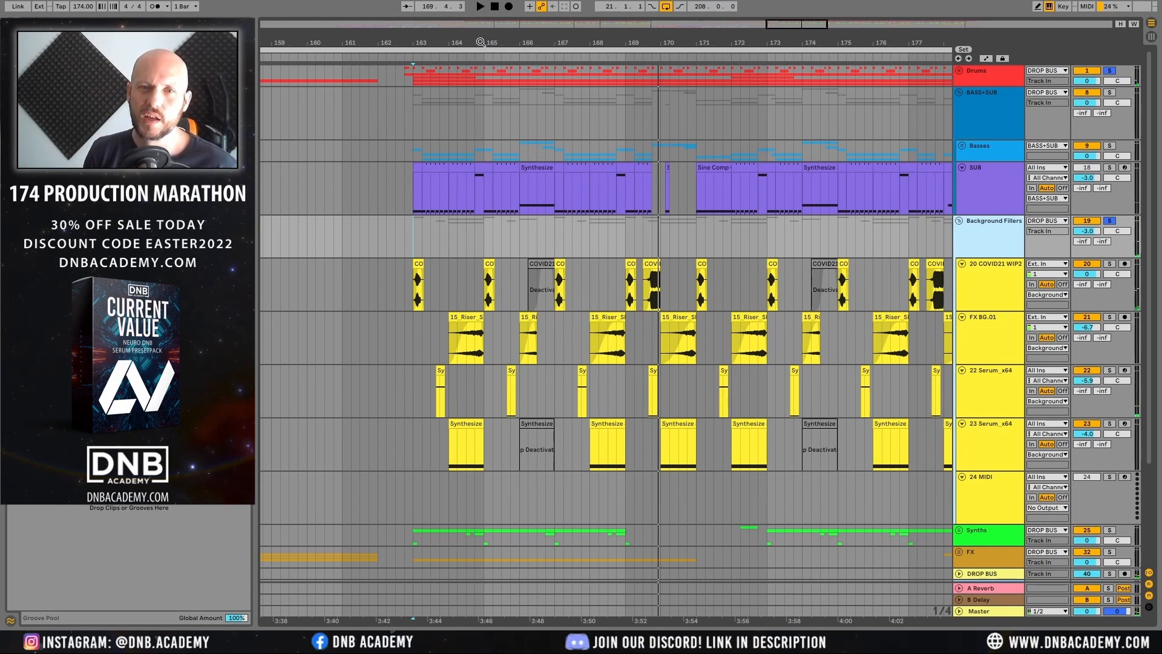
Step: Select the COVID21 WIP2 BASSES clip at bar 165 and examine its waveform up close
{"action": "scroll", "coordinate": [502, 177], "scroll_direction": "up", "scroll_amount": 5}
{"action": "left_click", "coordinate": [534, 261]}
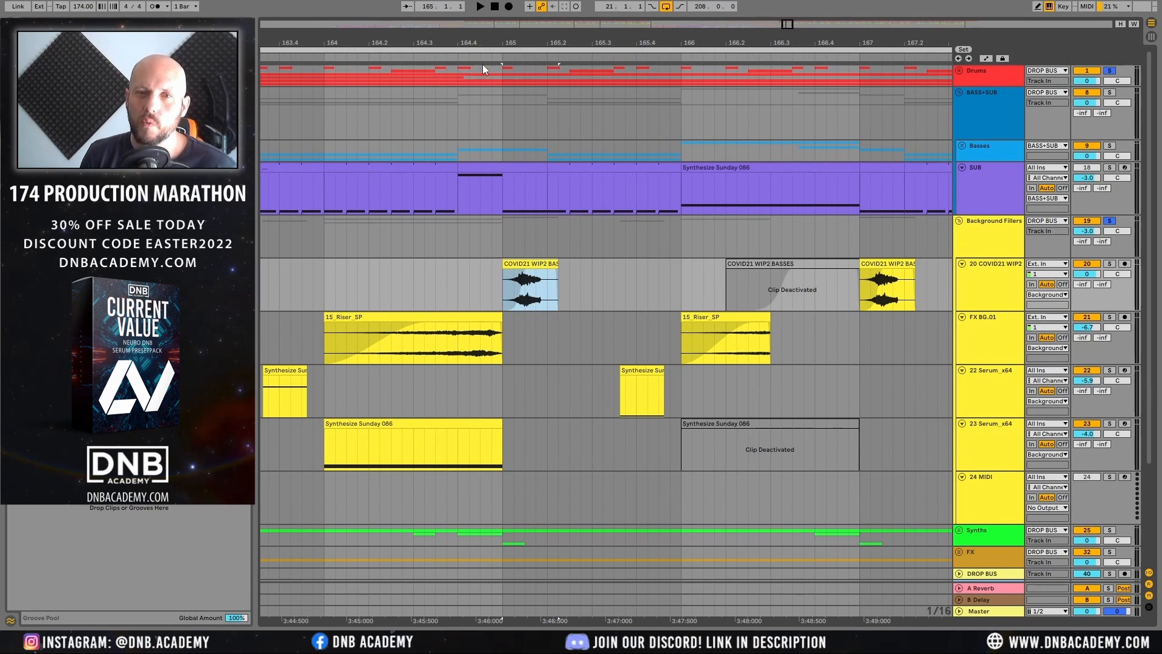
{"action": "scroll", "coordinate": [540, 97], "scroll_direction": "up", "scroll_amount": 4}
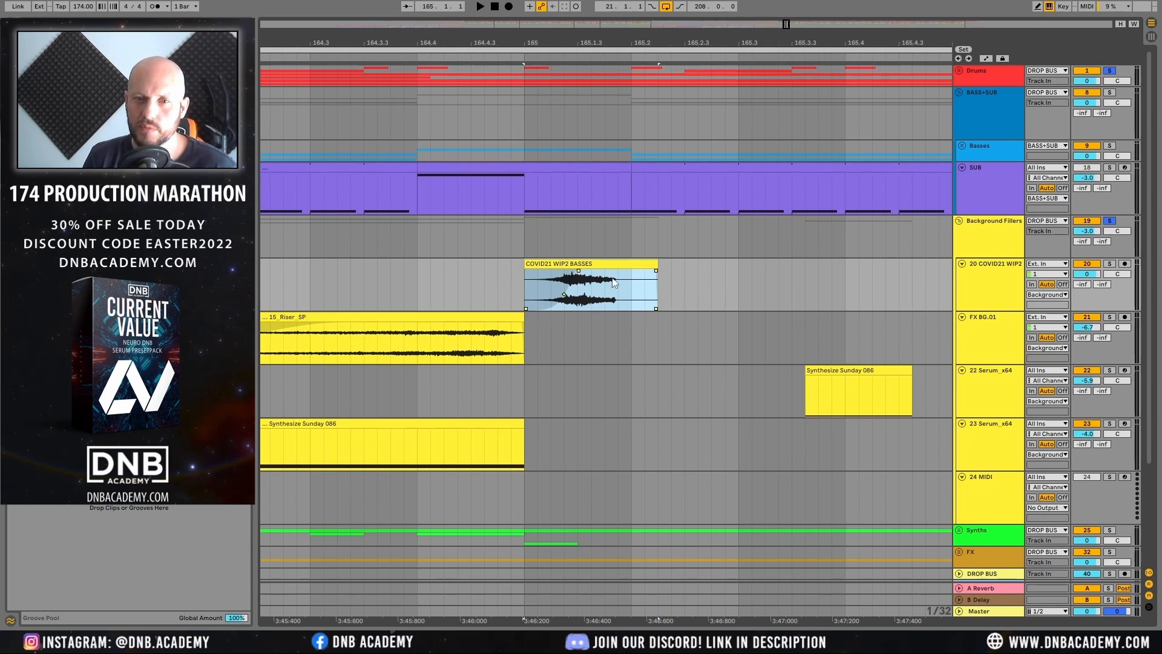
{"action": "right_click", "coordinate": [615, 268]}
{"action": "left_click", "coordinate": [674, 392]}
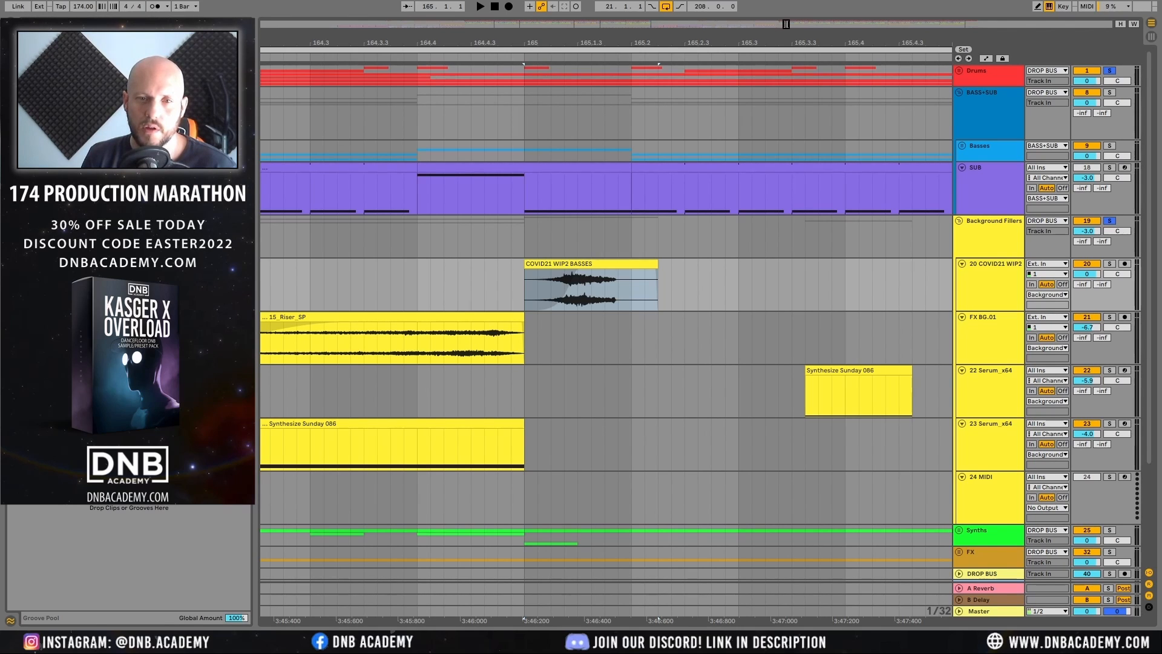
Step: Play the COVID21 WIP2 clip at bar 163 with its track soloed, and bring up the track's EQ Eight
{"action": "left_click_drag", "start_coordinate": [753, 43], "coordinate": [633, 23]}
{"action": "left_click", "coordinate": [417, 279]}
{"action": "key", "text": "space"}
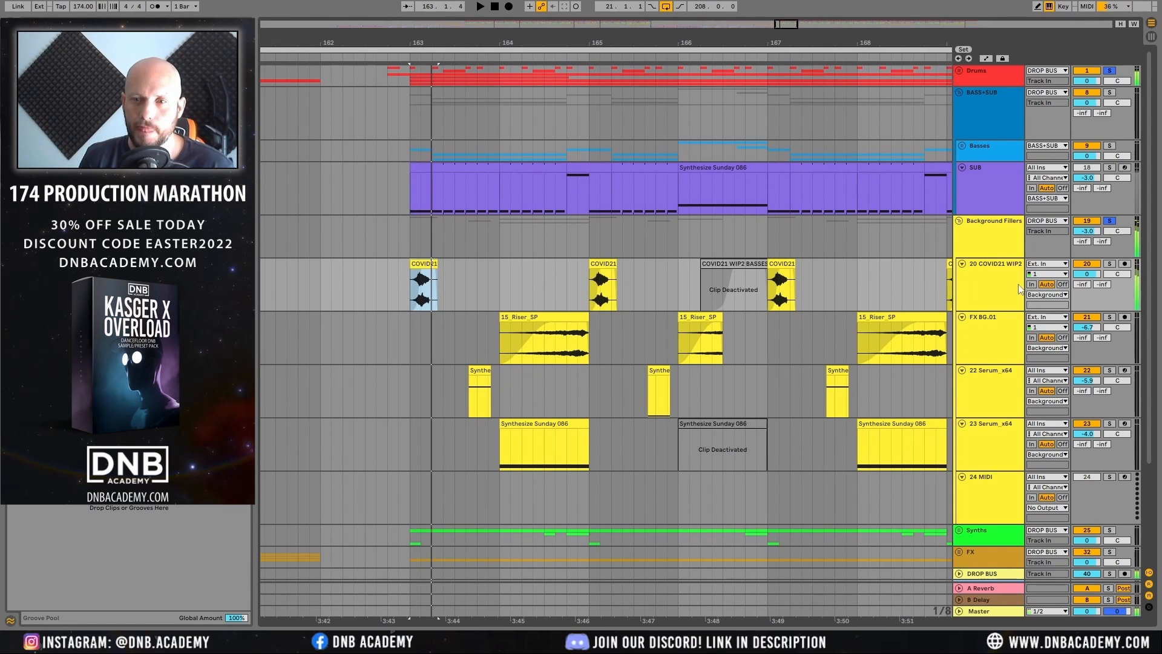
{"action": "left_click", "coordinate": [1110, 265]}
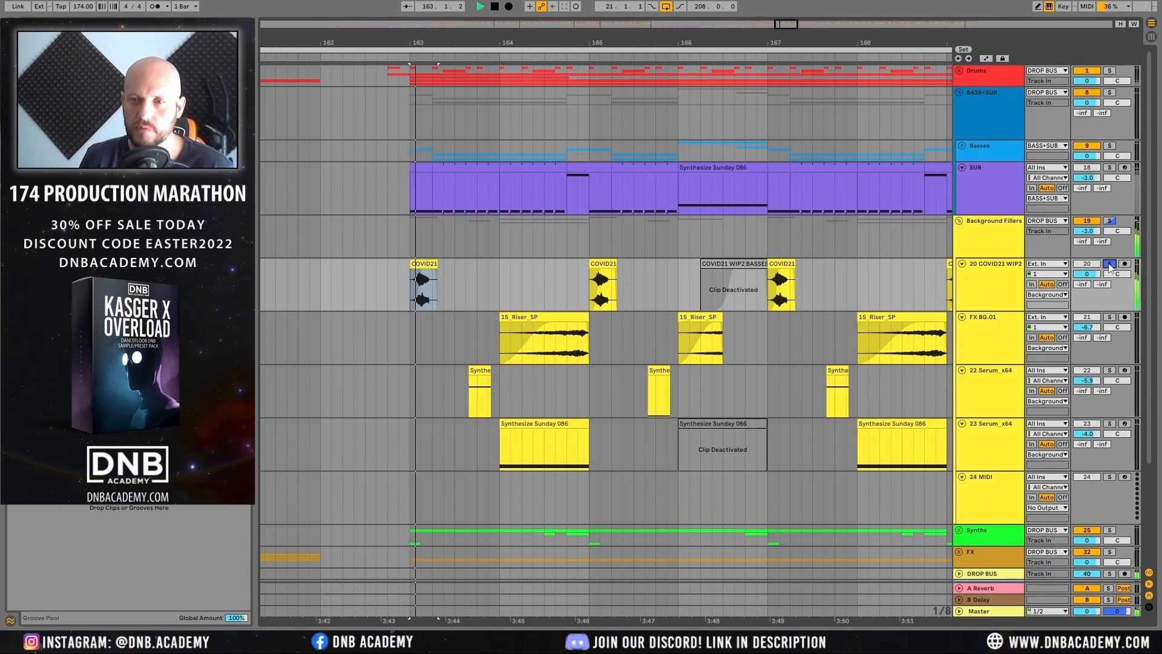
{"action": "double_click", "coordinate": [1009, 271]}
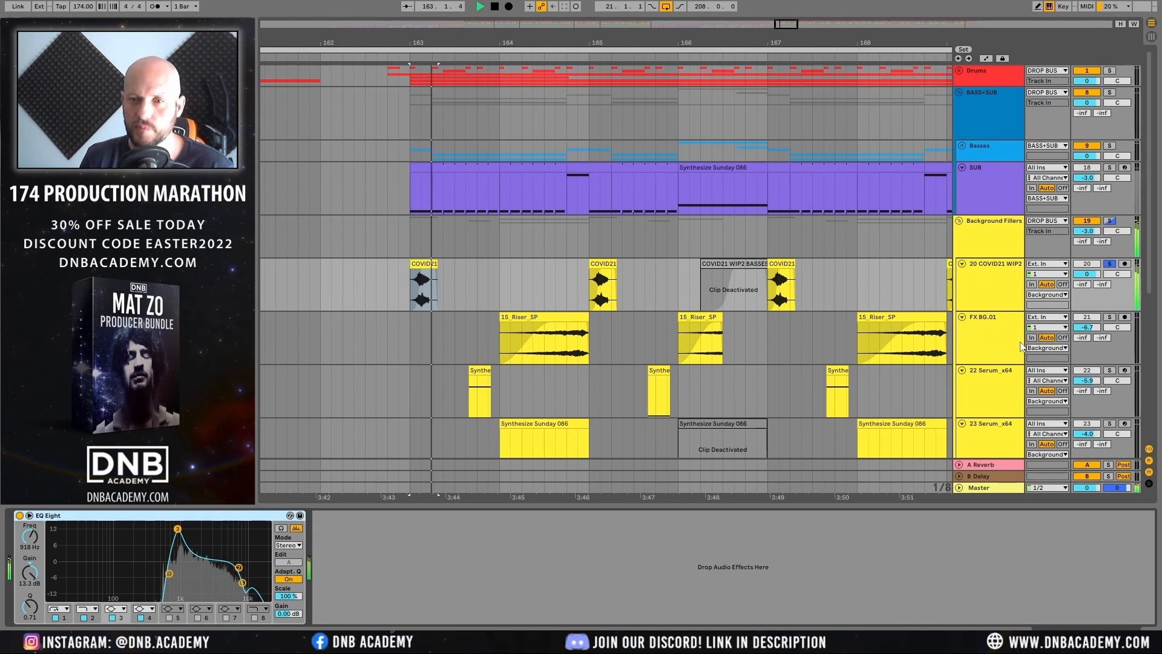
Step: Solo the FX BG.01 track, play its 15_Riser_SP clip at bar 164 and open the clip's sample view
{"action": "left_click", "coordinate": [995, 326]}
{"action": "left_click", "coordinate": [1110, 317]}
{"action": "left_click", "coordinate": [564, 320]}
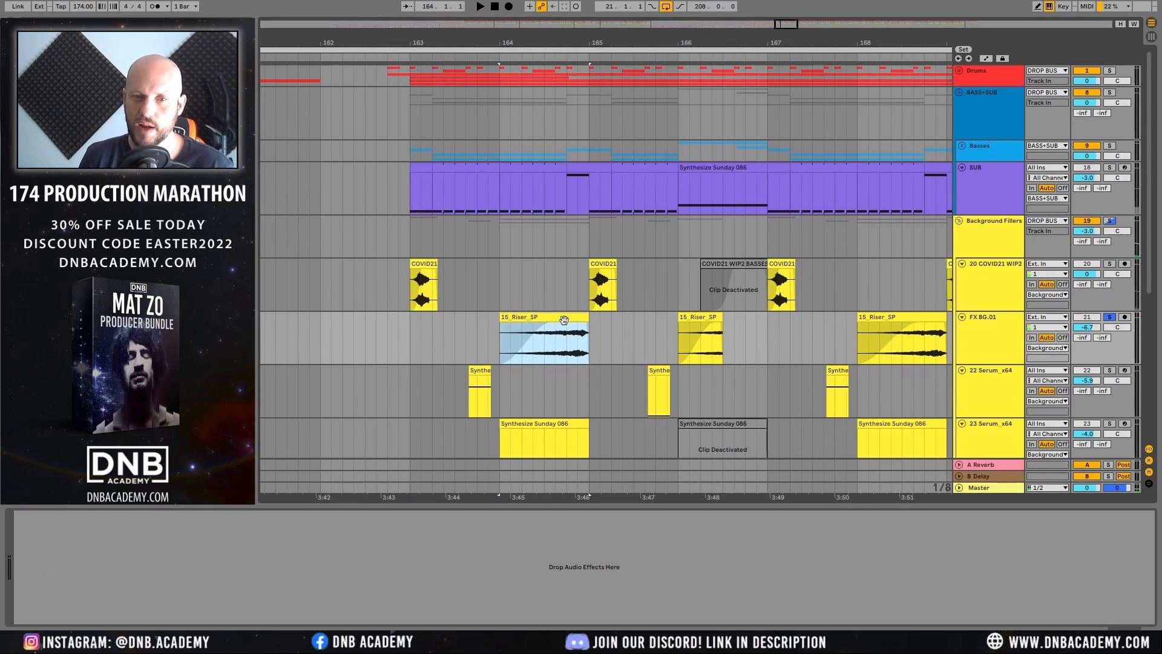
{"action": "key", "text": "space"}
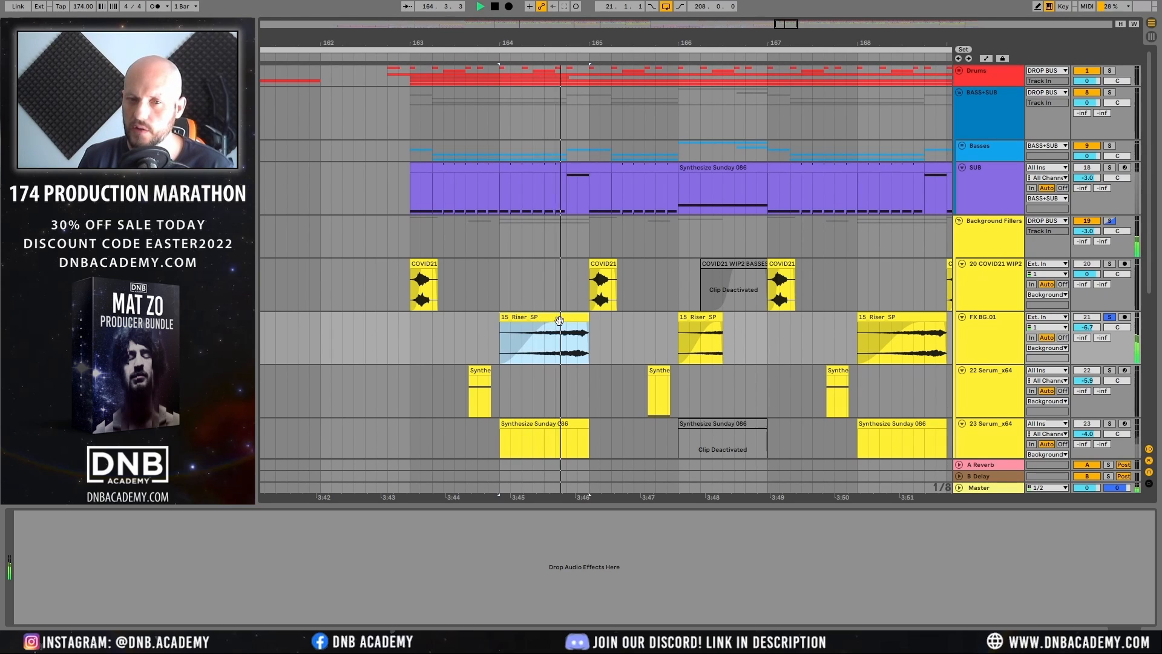
{"action": "double_click", "coordinate": [559, 320]}
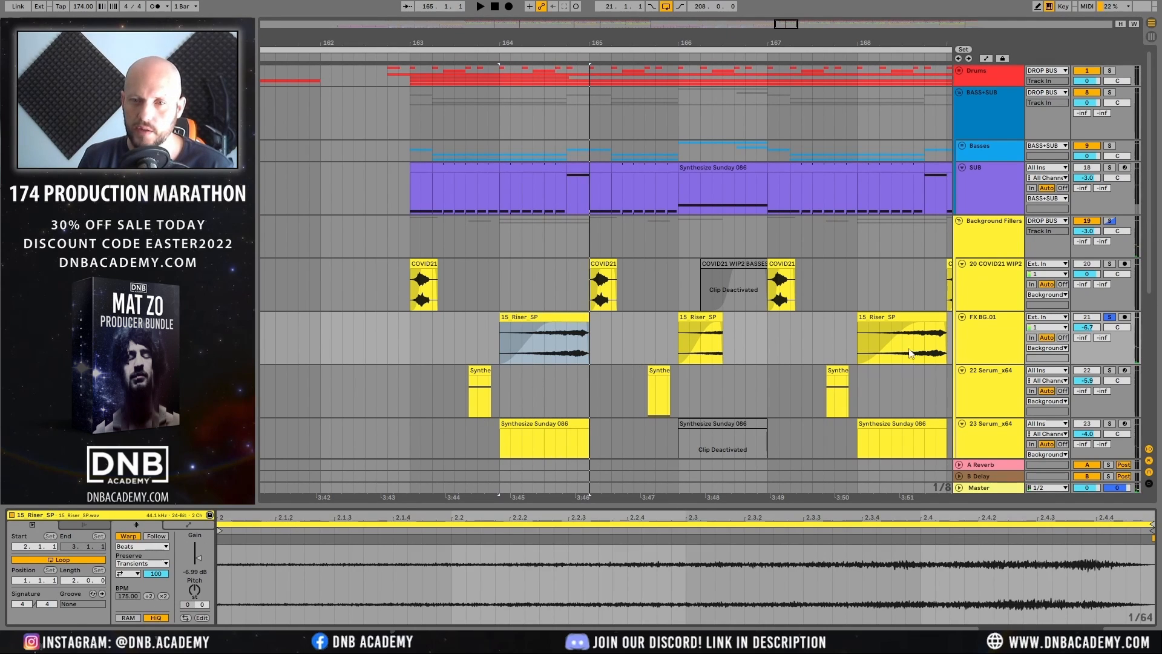
{"action": "key", "text": "ctrl+shift+t"}
Step: Examine the device chain of track 22 Serum_x64, solo the track and play its clip near the end of bar 167
{"action": "left_click", "coordinate": [1009, 331]}
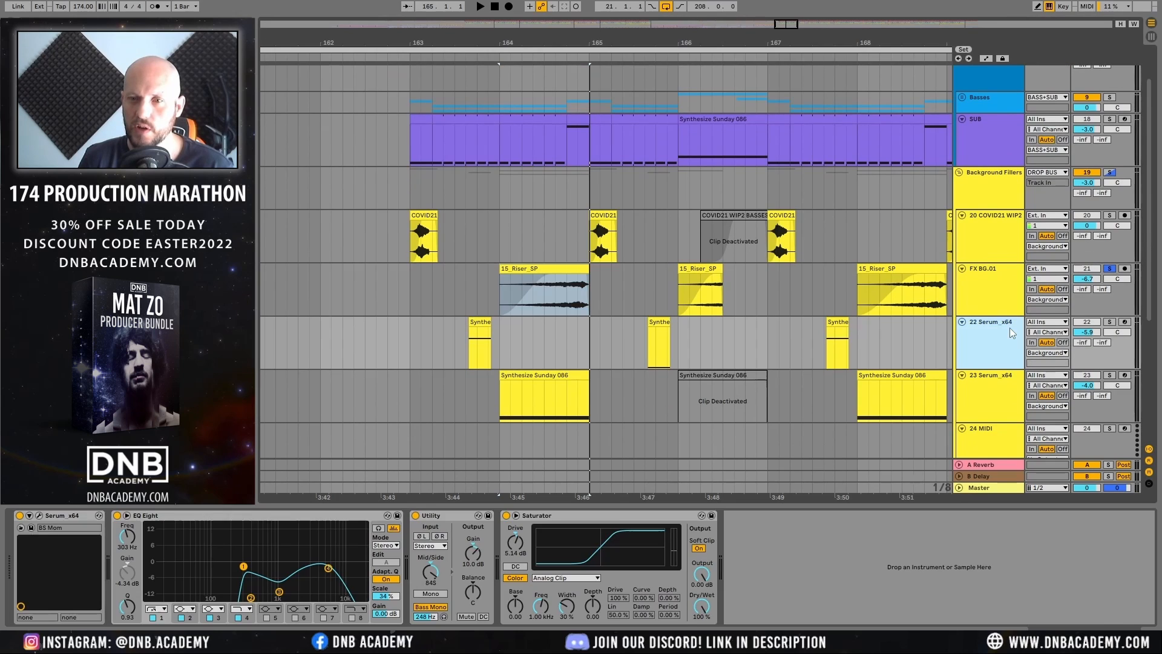
{"action": "left_click", "coordinate": [299, 517]}
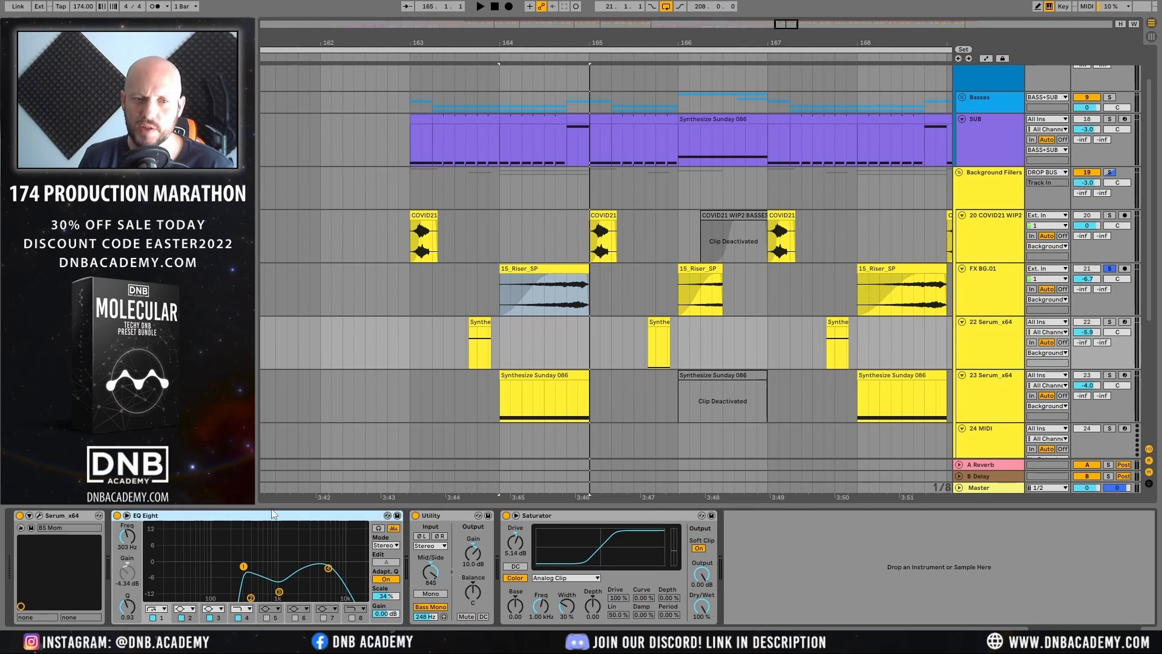
{"action": "left_click", "coordinate": [1002, 278]}
{"action": "left_click", "coordinate": [1110, 322]}
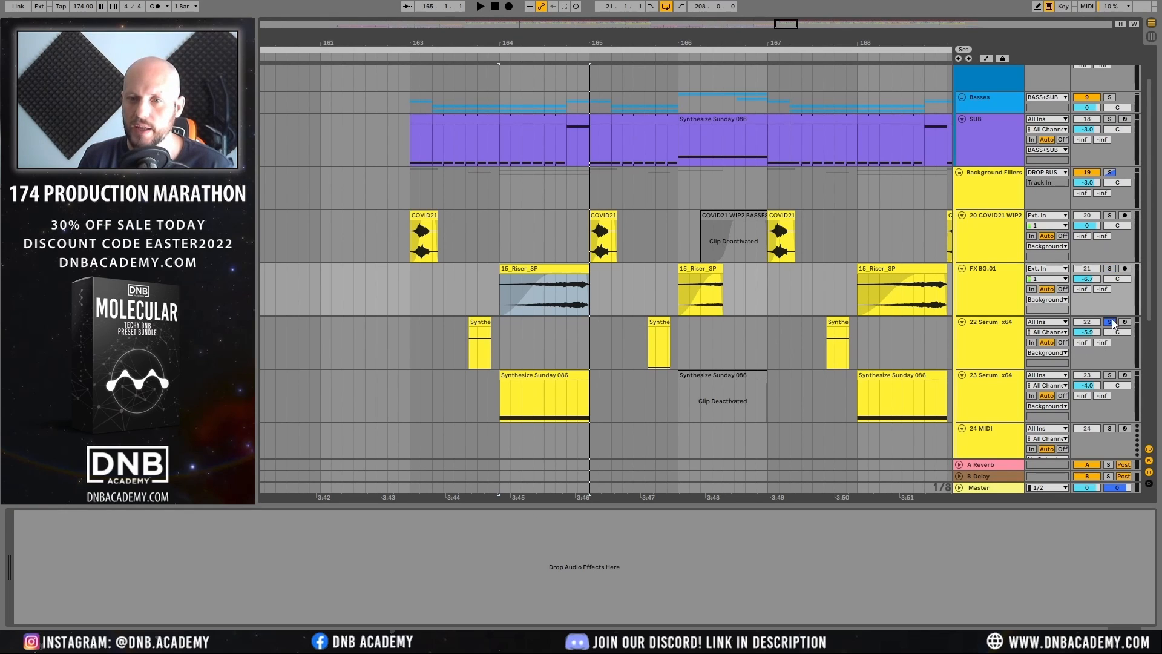
{"action": "left_click", "coordinate": [840, 325]}
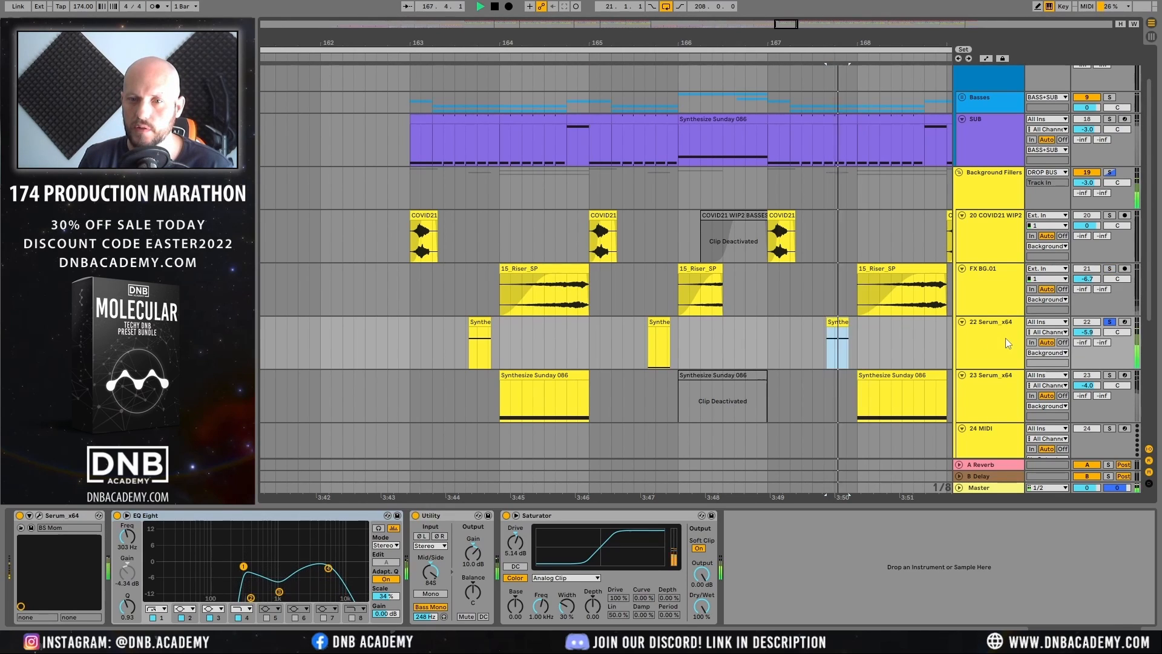
Step: Solo track 23 Serum_x64, play its clip at bar 168 and examine its device chain through to the Saturator
{"action": "left_click", "coordinate": [1005, 380]}
{"action": "left_click", "coordinate": [1110, 375]}
{"action": "left_click", "coordinate": [899, 375]}
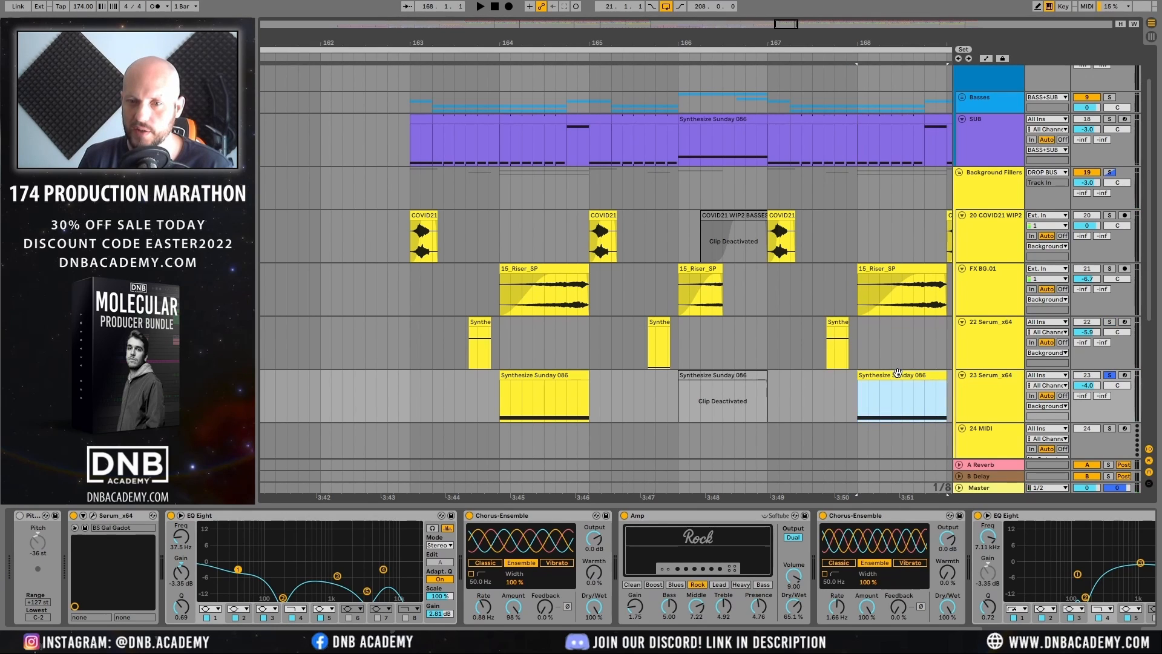
{"action": "key", "text": "space"}
{"action": "key", "text": "space"}
{"action": "left_click_drag", "start_coordinate": [1029, 640], "coordinate": [1083, 639]}
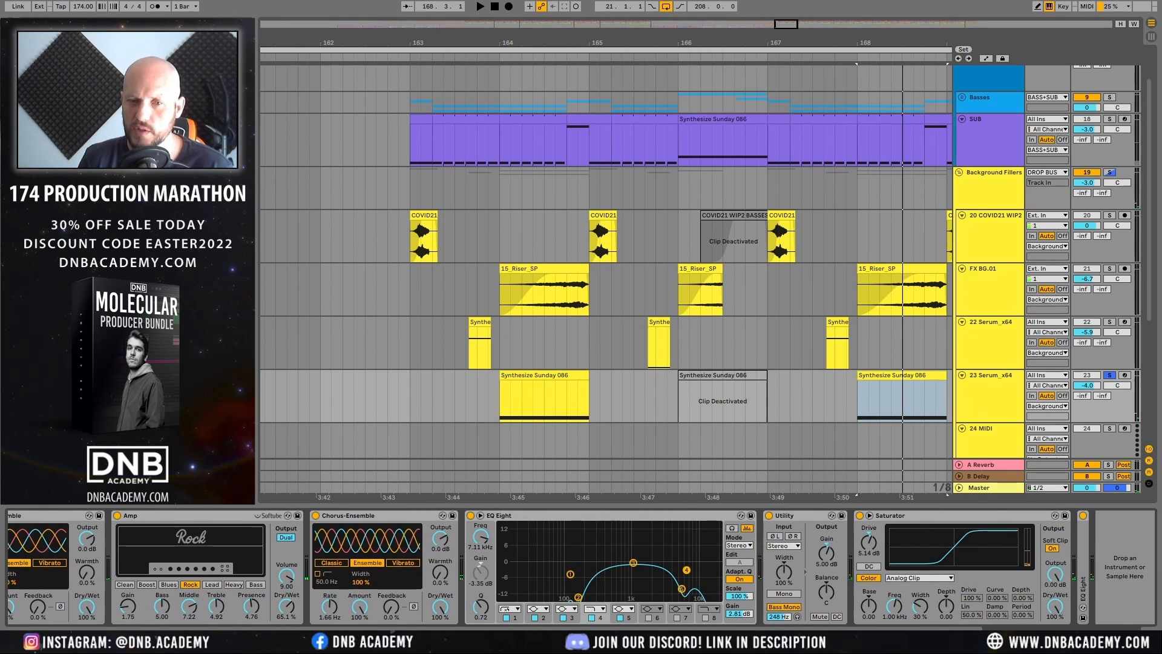
{"action": "scroll", "coordinate": [271, 580], "scroll_direction": "left", "scroll_amount": 10}
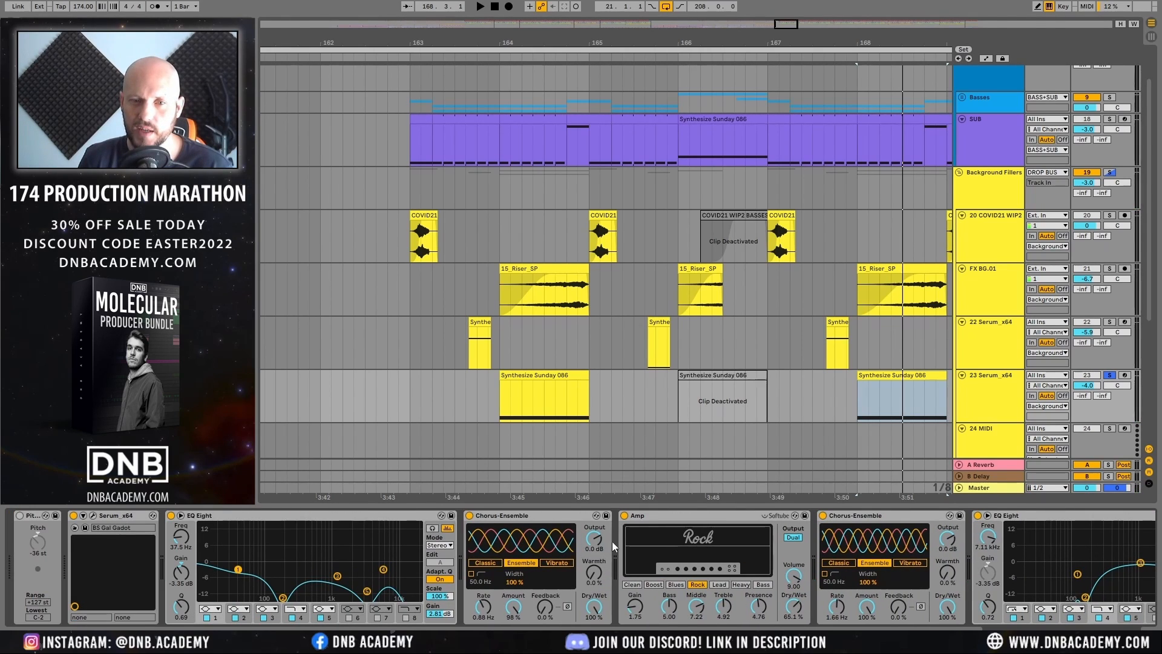
{"action": "scroll", "coordinate": [513, 520], "scroll_direction": "right", "scroll_amount": 5}
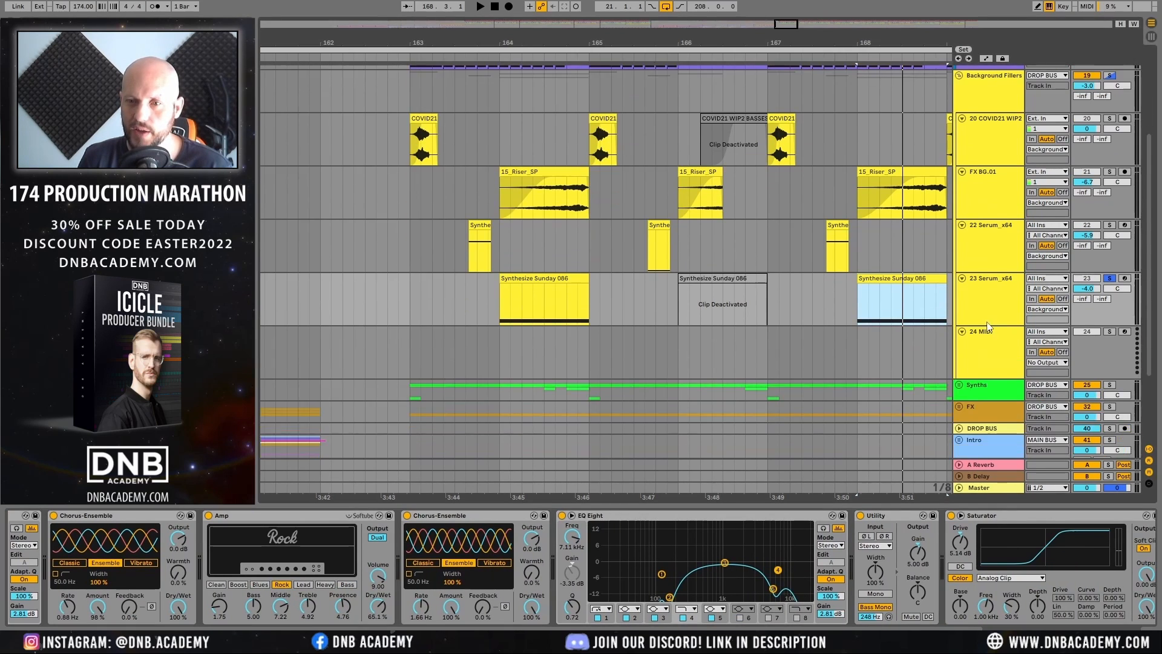
Step: Solo the Background Fillers group as a whole, and fold both it and the BASS+SUB group
{"action": "scroll", "coordinate": [819, 75], "scroll_direction": "down", "scroll_amount": 3}
{"action": "left_click_drag", "start_coordinate": [833, 43], "coordinate": [655, 4]}
{"action": "scroll", "coordinate": [808, 212], "scroll_direction": "up", "scroll_amount": 3}
{"action": "left_click", "coordinate": [1109, 136]}
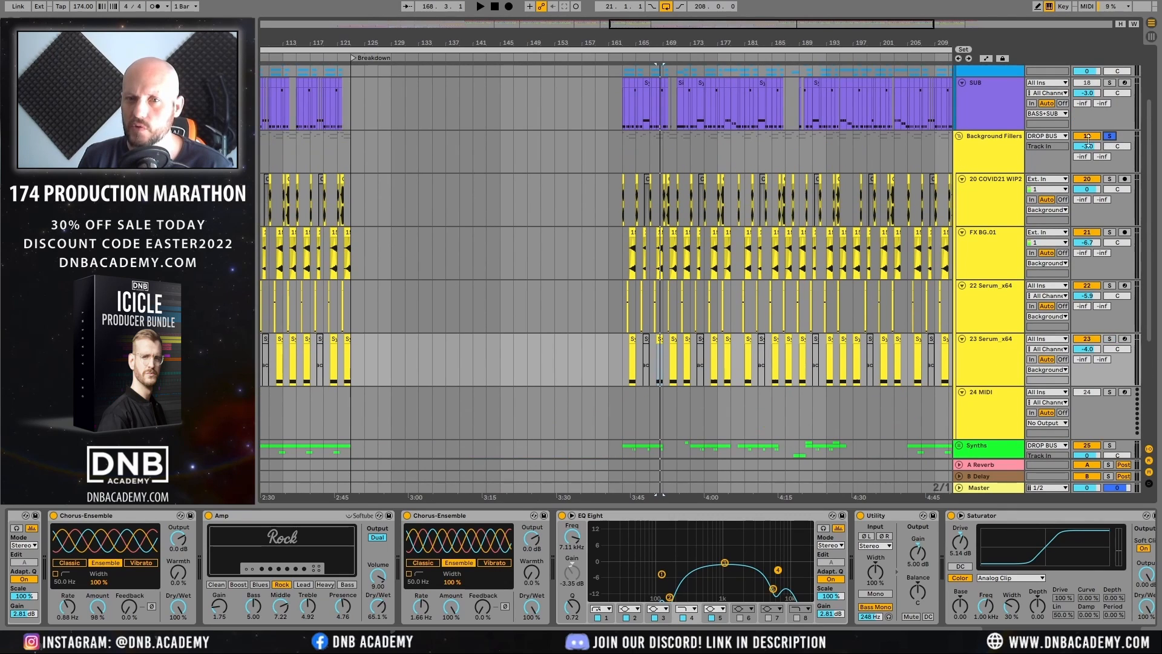
{"action": "scroll", "coordinate": [932, 152], "scroll_direction": "right", "scroll_amount": 3}
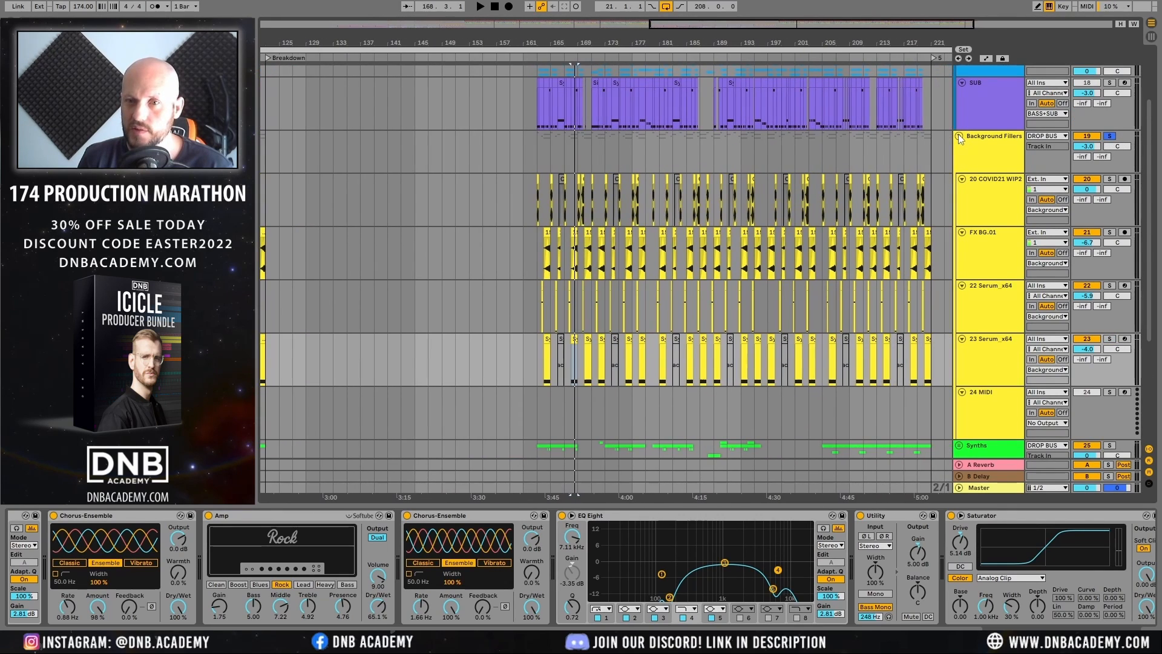
{"action": "left_click", "coordinate": [959, 136]}
{"action": "left_click", "coordinate": [960, 93]}
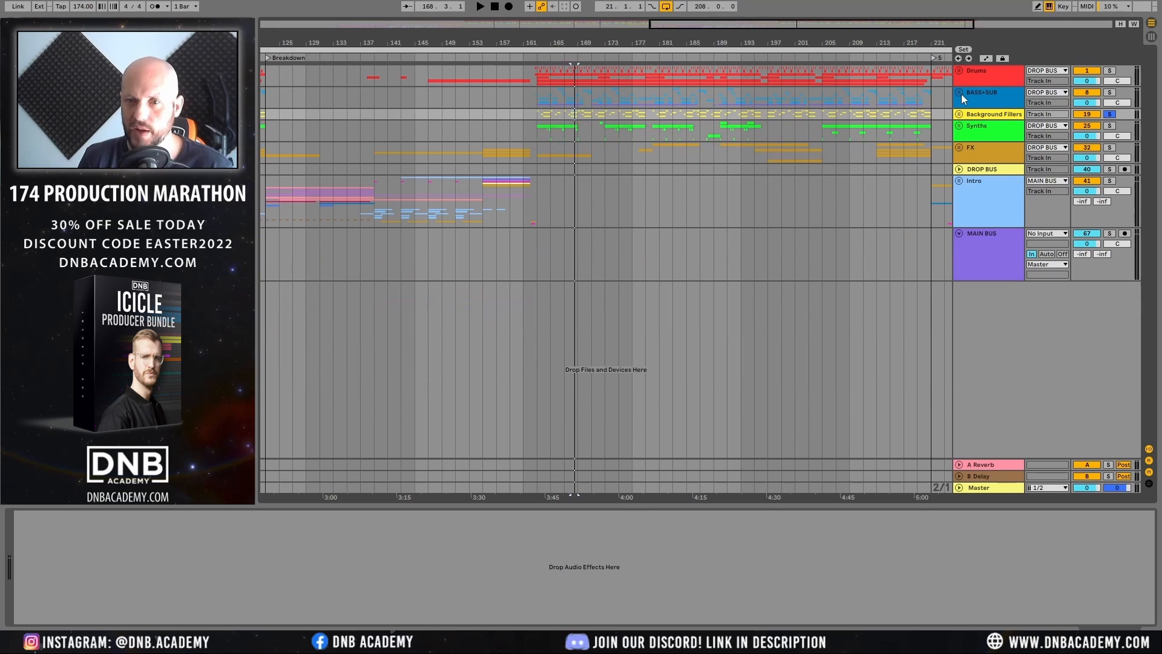
Step: Solo and unfold the Synths group, and play it back from bar 163
{"action": "left_click", "coordinate": [977, 129]}
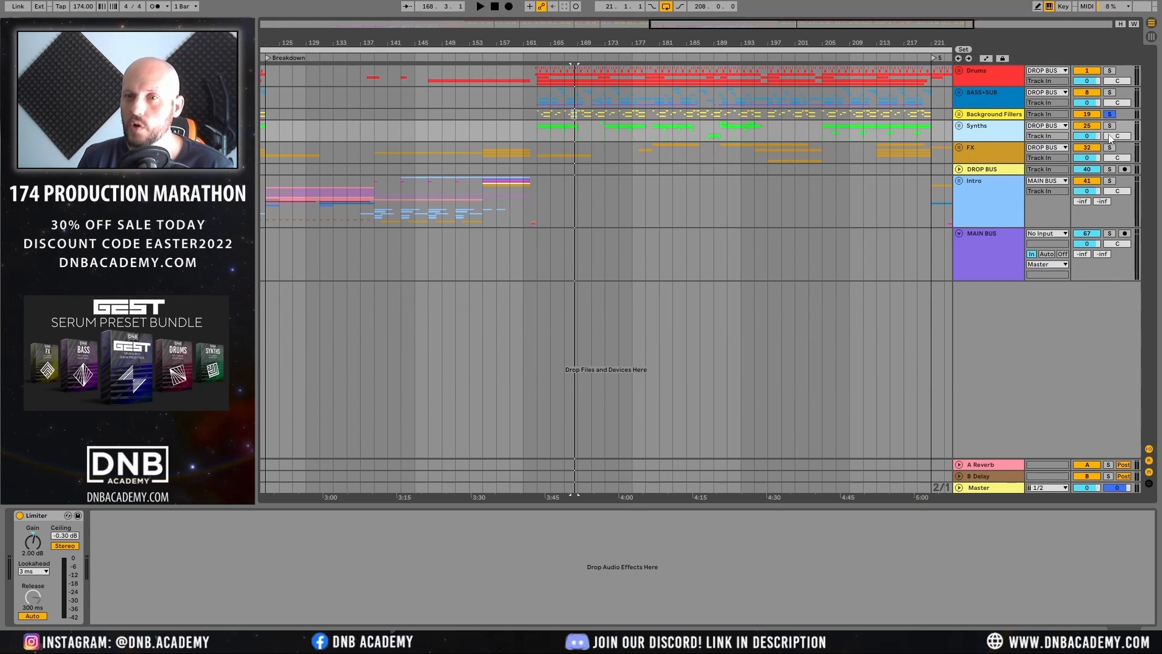
{"action": "left_click", "coordinate": [960, 126]}
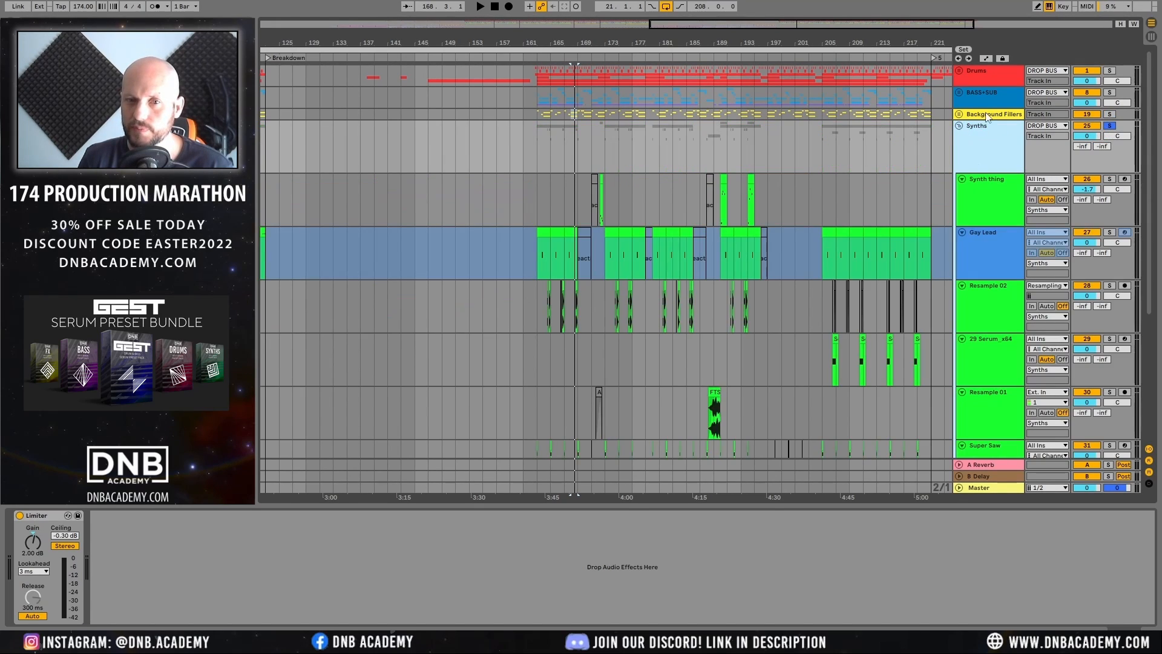
{"action": "left_click_drag", "start_coordinate": [574, 43], "coordinate": [571, 80]}
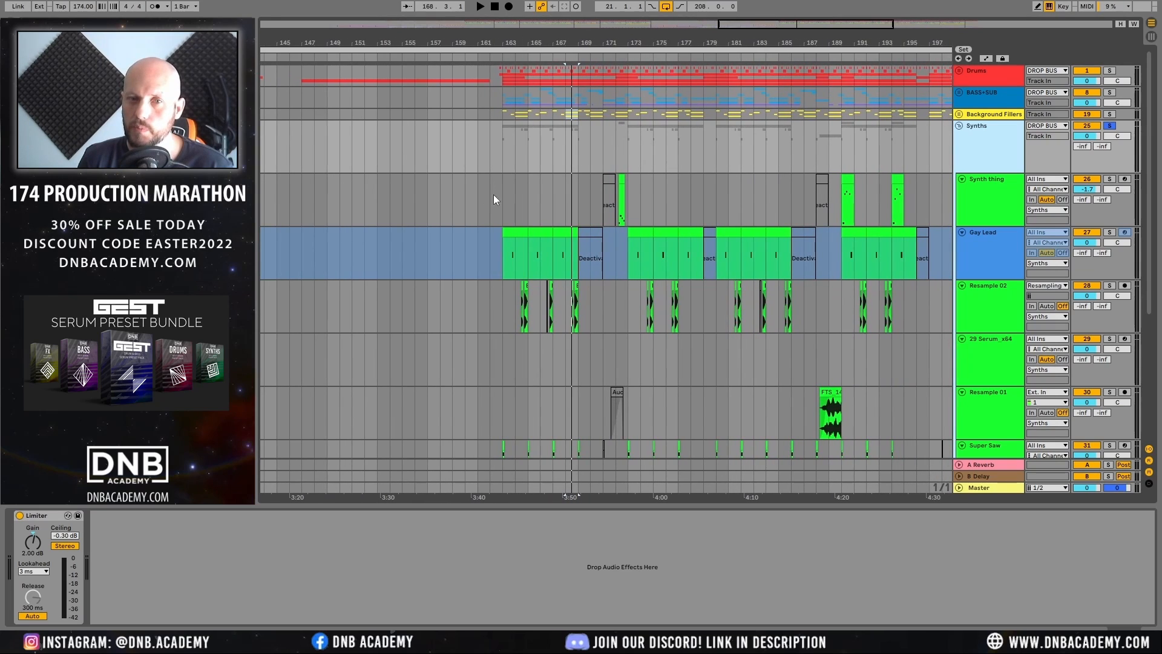
{"action": "left_click_drag", "start_coordinate": [517, 44], "coordinate": [491, 208]}
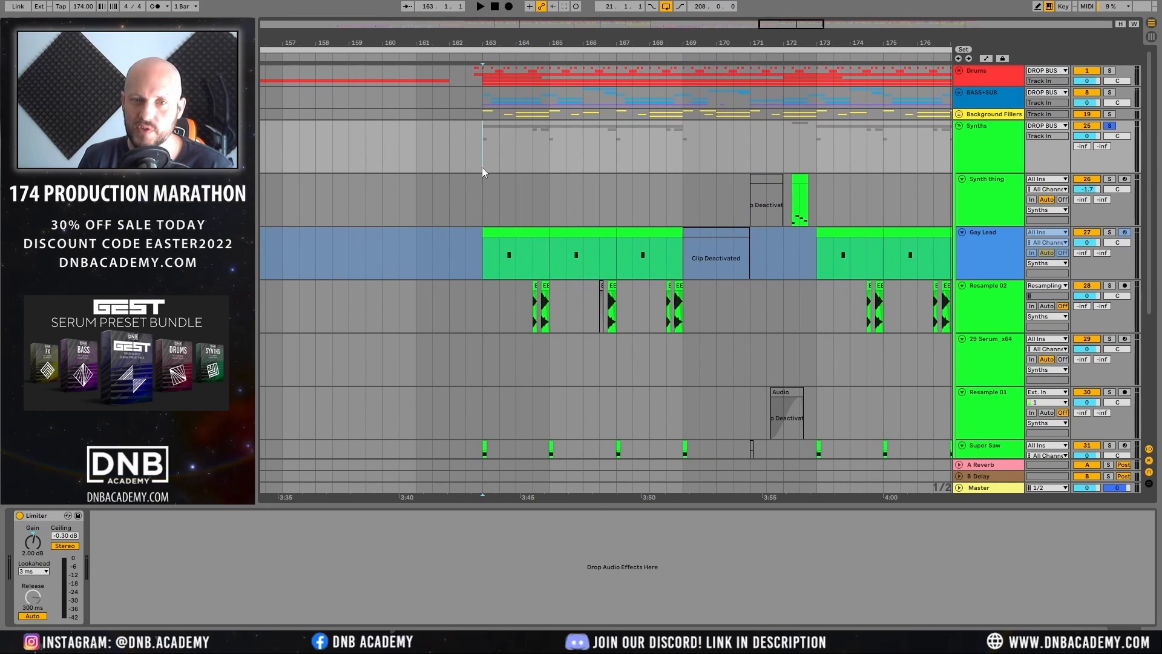
{"action": "key", "text": "space"}
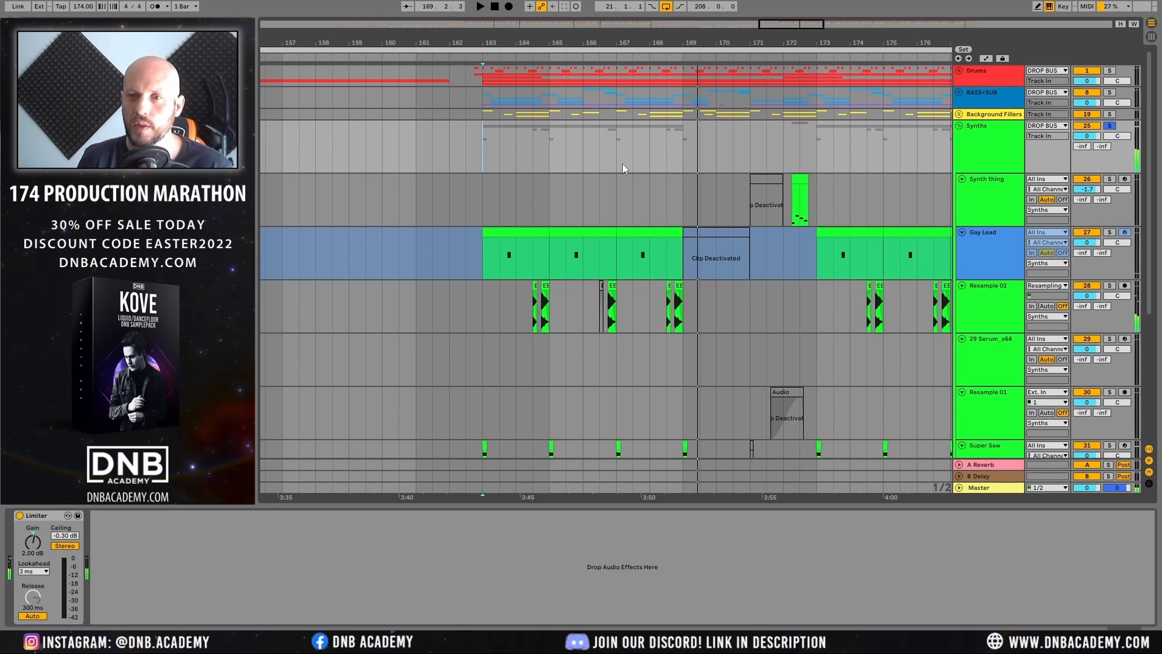
Step: Unfold the Background Fillers group, soloed along with Synths, and play its first COVID21 WIP2 clip at bar 163
{"action": "left_click", "coordinate": [485, 112]}
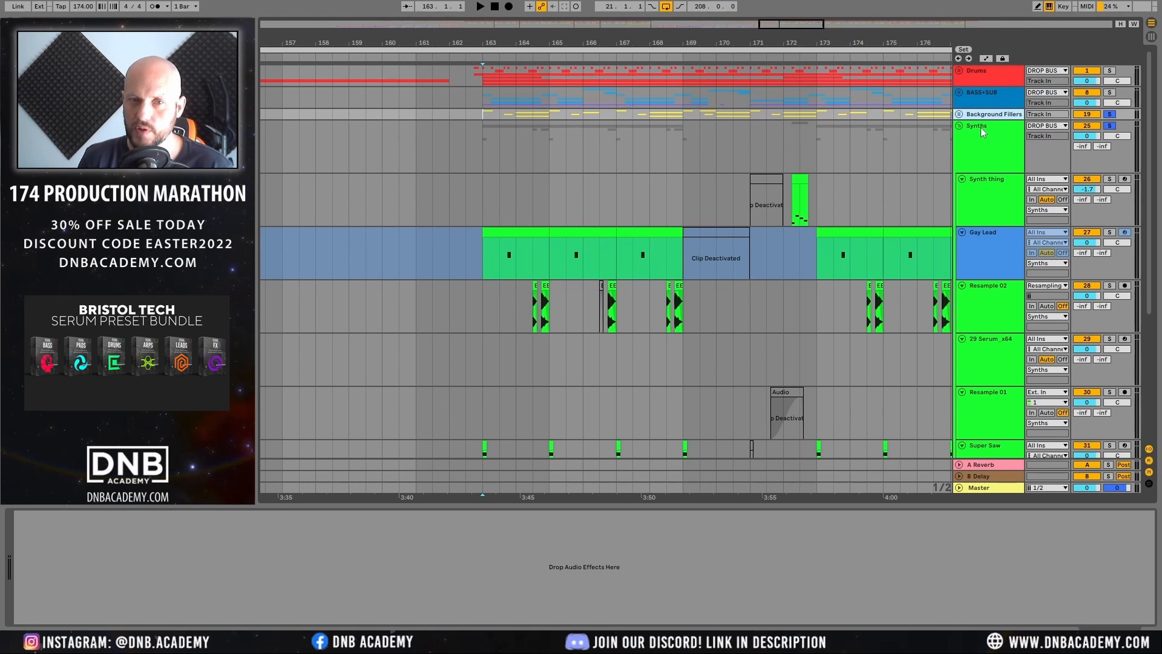
{"action": "left_click", "coordinate": [959, 114]}
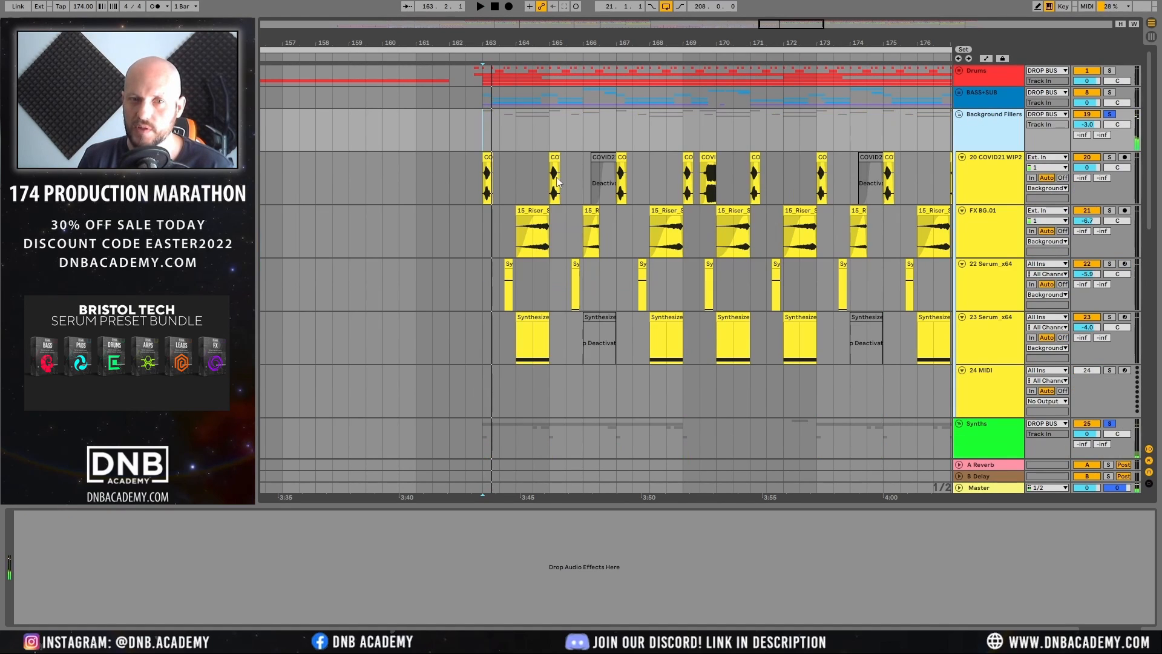
{"action": "scroll", "coordinate": [483, 176], "scroll_direction": "up", "scroll_amount": 3}
{"action": "left_click", "coordinate": [498, 171]}
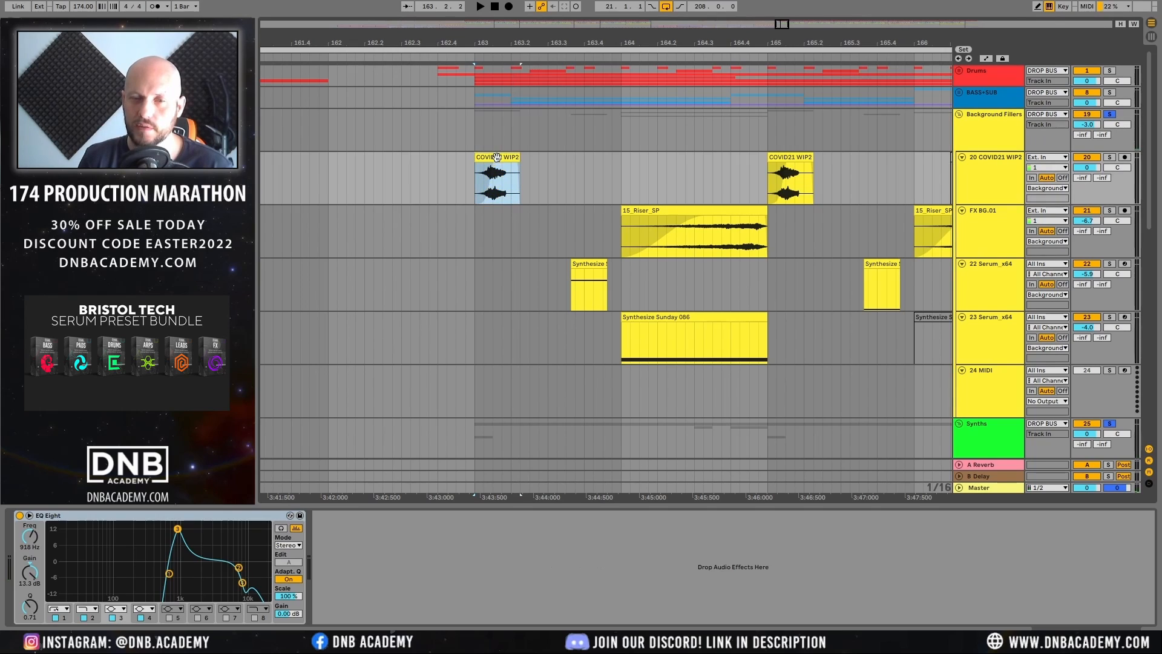
{"action": "key", "text": "space"}
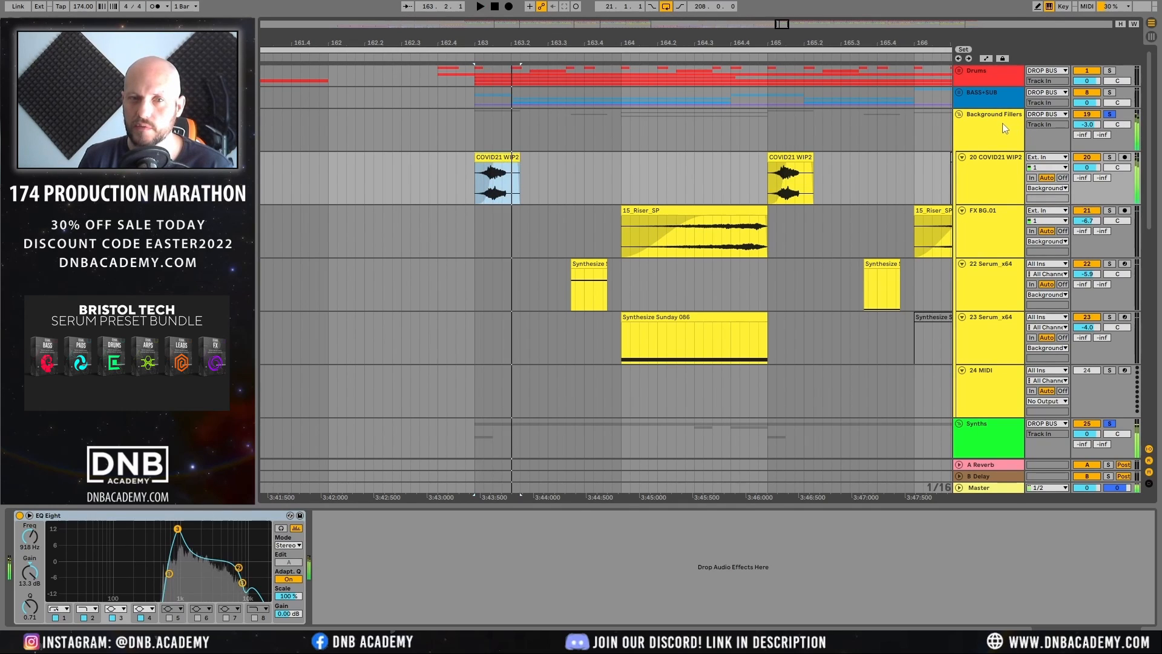
Step: Mute track 20 COVID21 WIP2, fold the Background Fillers group and listen to the Synths layers through to bar 168
{"action": "left_click", "coordinate": [1087, 157]}
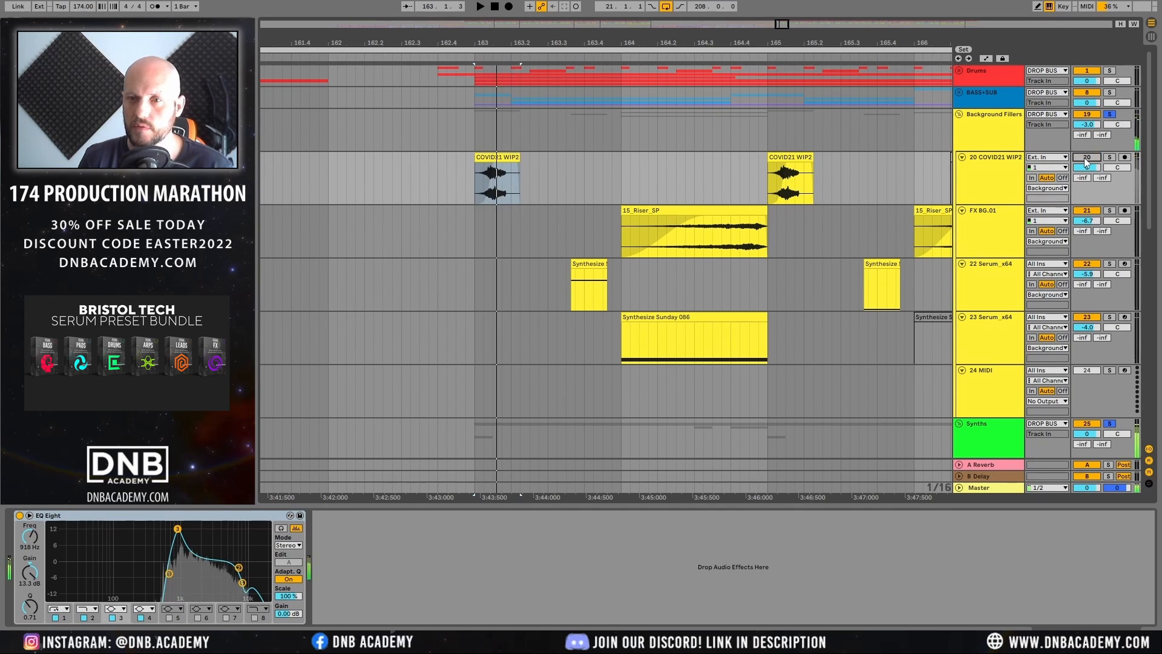
{"action": "left_click", "coordinate": [958, 113]}
{"action": "left_click_drag", "start_coordinate": [767, 43], "coordinate": [698, 44]}
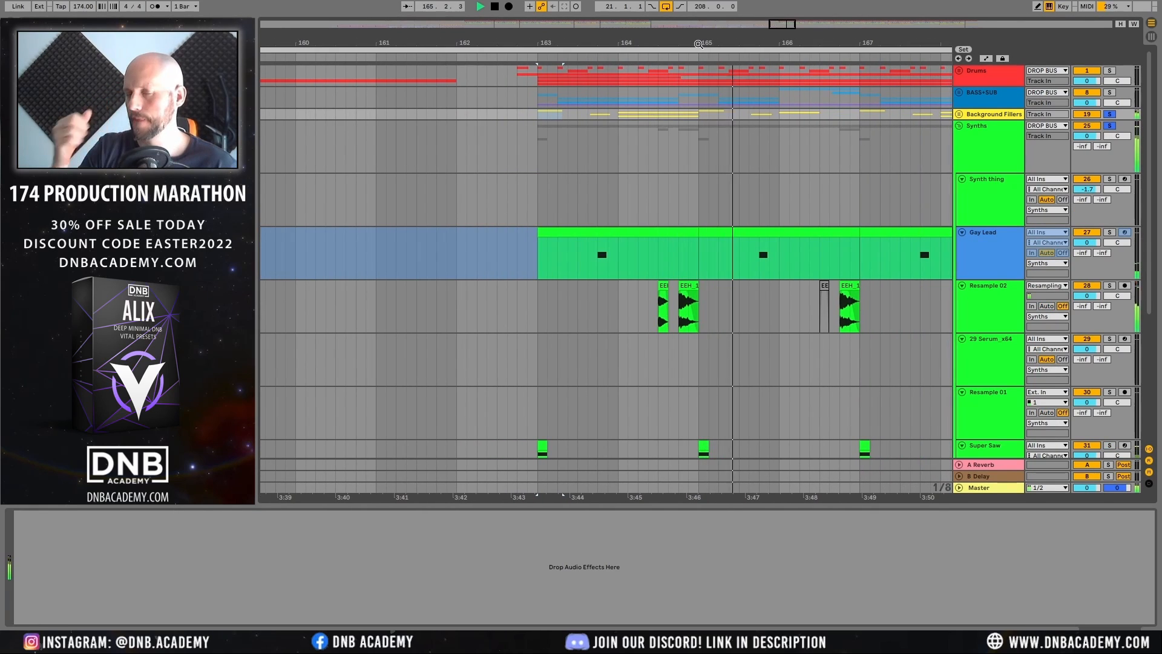
{"action": "left_click_drag", "start_coordinate": [776, 47], "coordinate": [515, 41]}
{"action": "scroll", "coordinate": [724, 255], "scroll_direction": "down", "scroll_amount": 4}
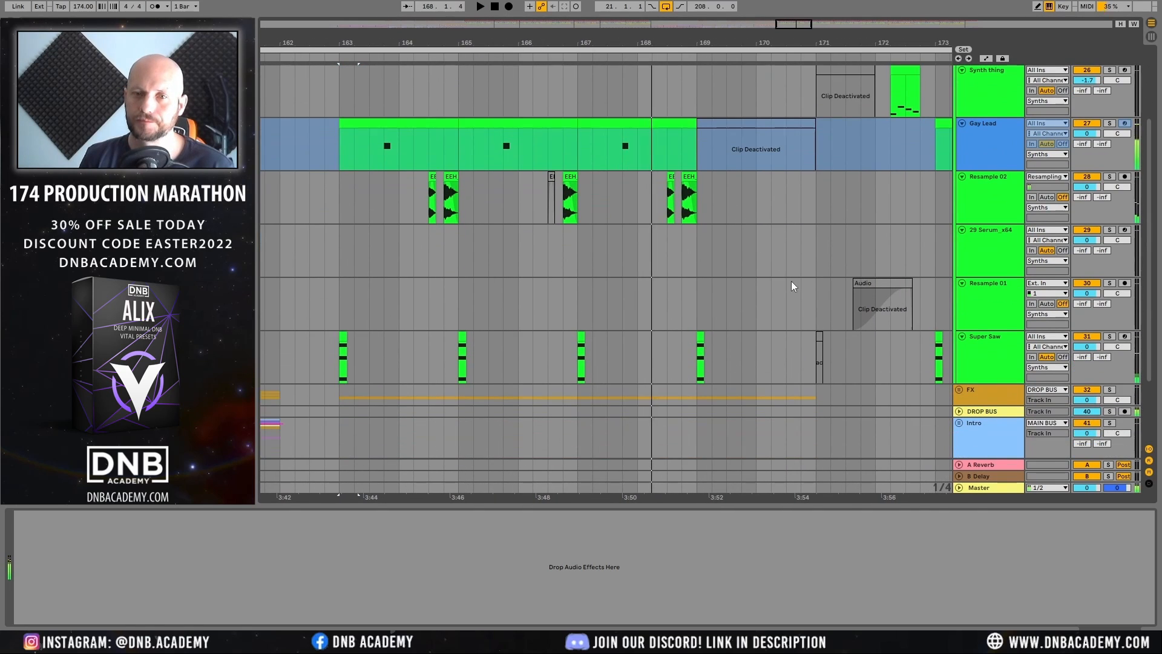
{"action": "key", "text": "space"}
Step: Select the Synth thing track and play its active clip in bar 172
{"action": "scroll", "coordinate": [859, 260], "scroll_direction": "up", "scroll_amount": 4}
{"action": "left_click", "coordinate": [993, 183]}
{"action": "left_click_drag", "start_coordinate": [813, 43], "coordinate": [549, 43]}
{"action": "left_click", "coordinate": [592, 179]}
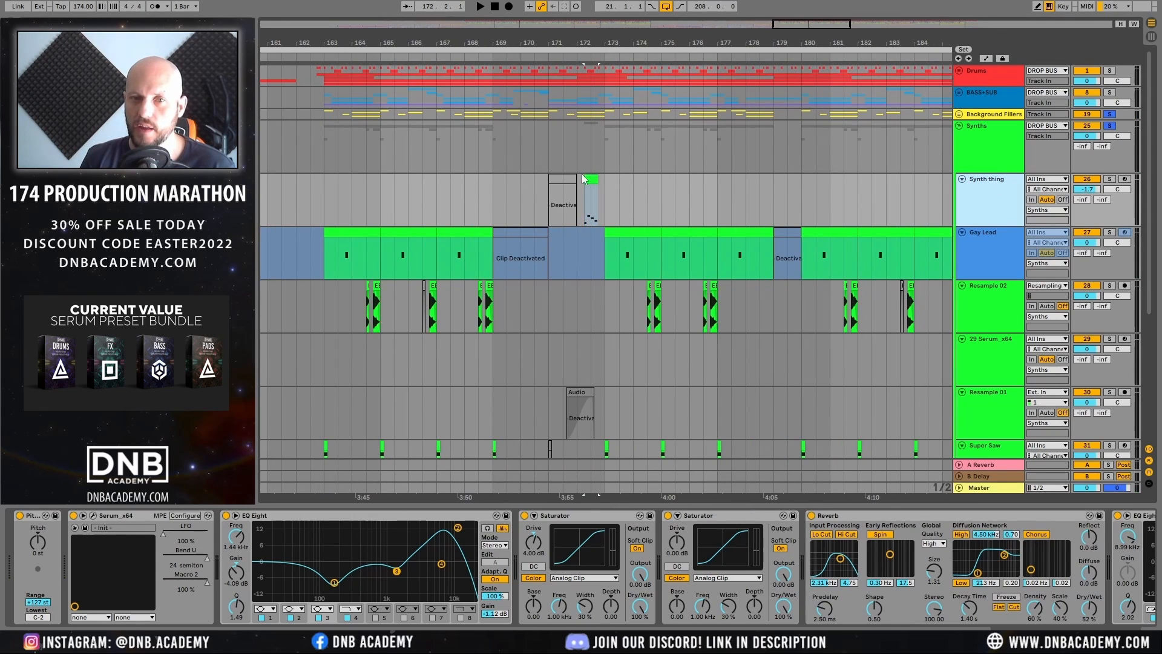
{"action": "key", "text": "space"}
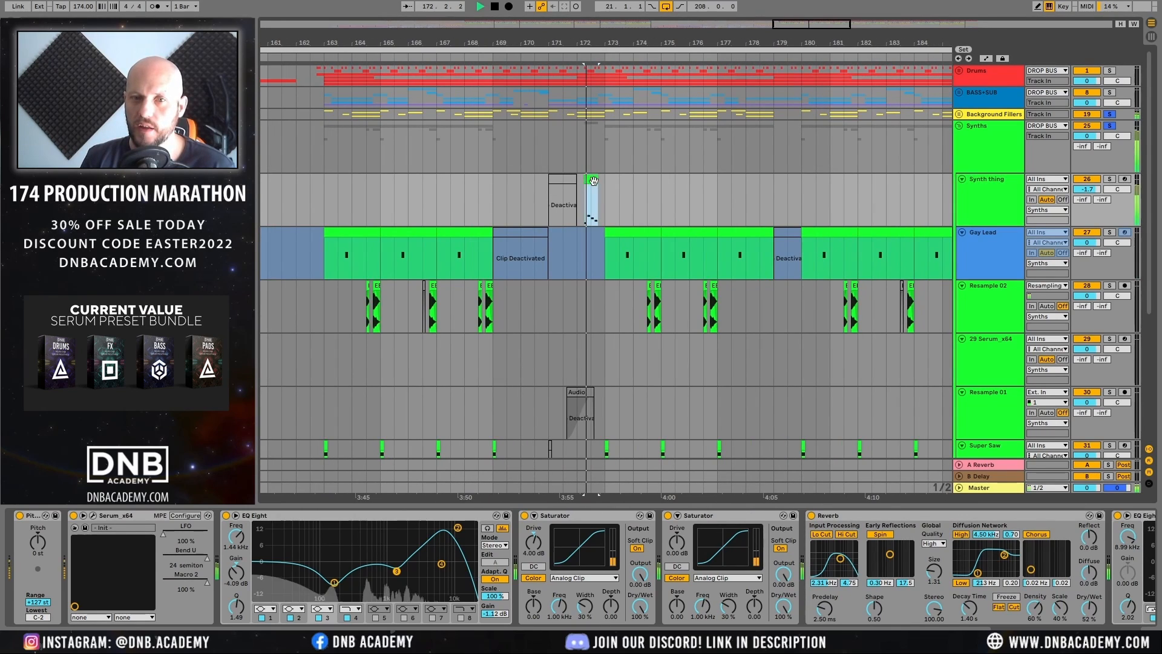
{"action": "key", "text": "space"}
Step: Unsolo the Synths and Background Fillers groups and play the full mix from bar 171.3
{"action": "left_click", "coordinate": [980, 200]}
{"action": "left_click", "coordinate": [1109, 126]}
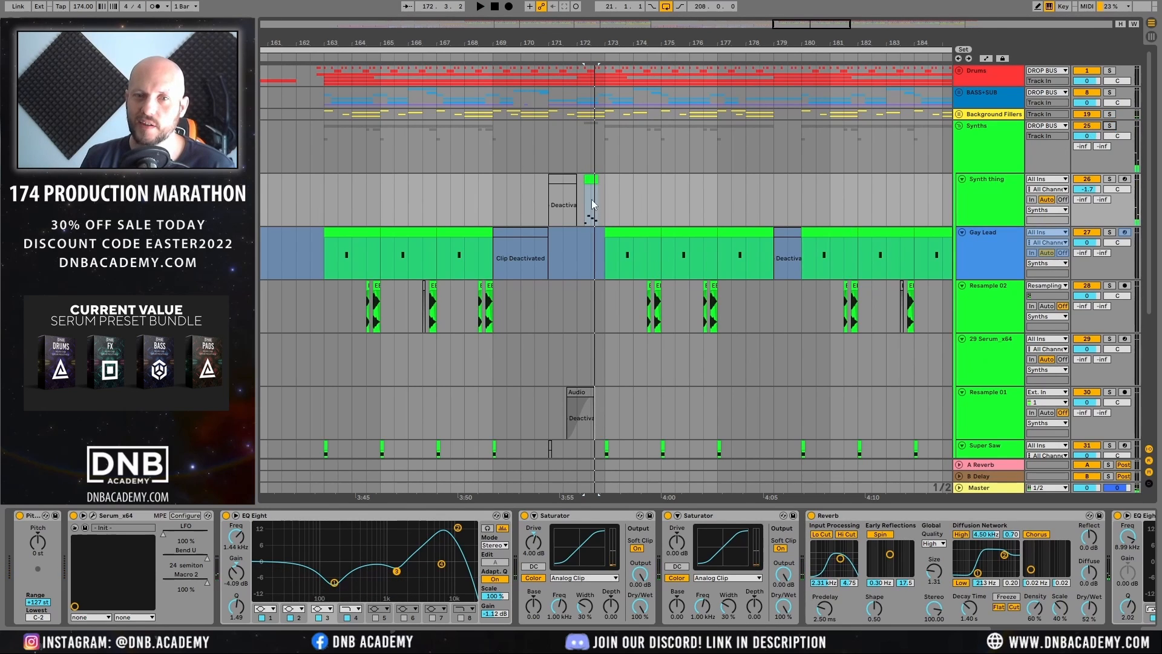
{"action": "left_click_drag", "start_coordinate": [583, 40], "coordinate": [583, 41]}
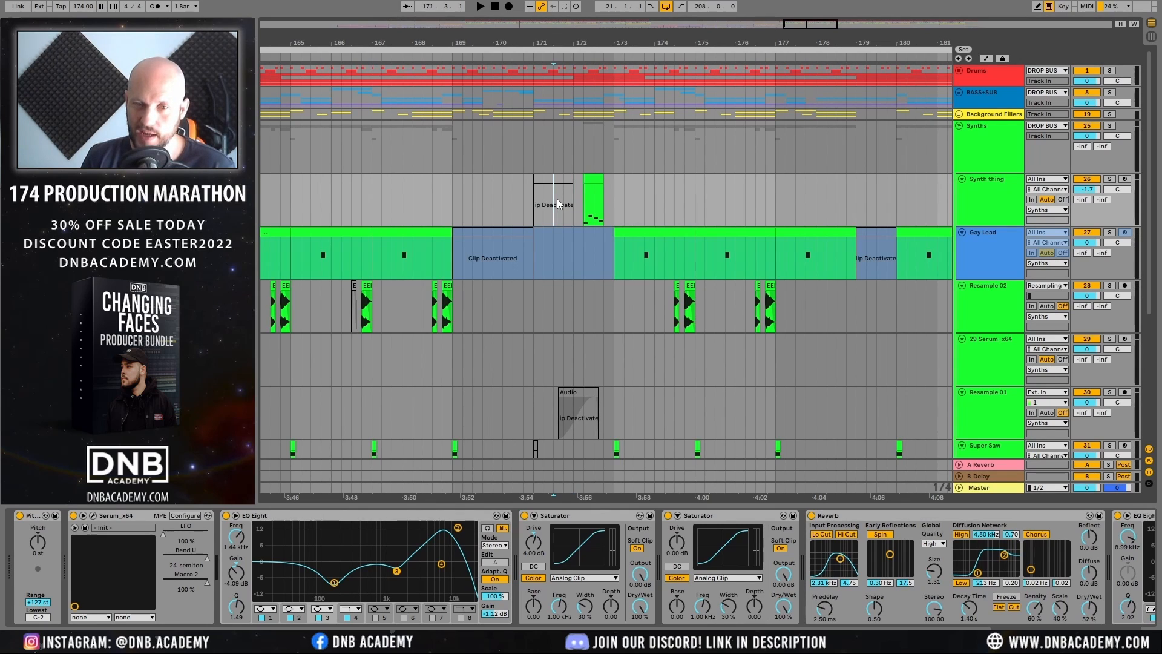
{"action": "key", "text": "space"}
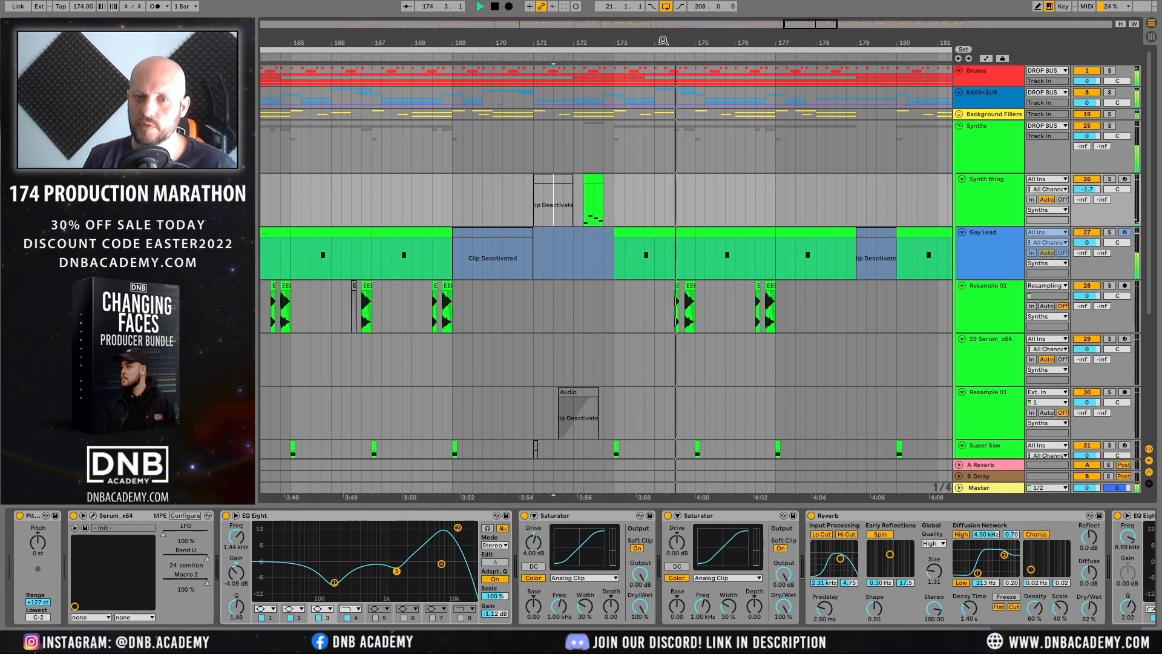
{"action": "key", "text": "space"}
Step: Solo the Synth thing track and play its clip in bar 172 on its own
{"action": "left_click_drag", "start_coordinate": [661, 40], "coordinate": [552, 44]}
{"action": "left_click", "coordinate": [802, 178]}
{"action": "left_click", "coordinate": [980, 191]}
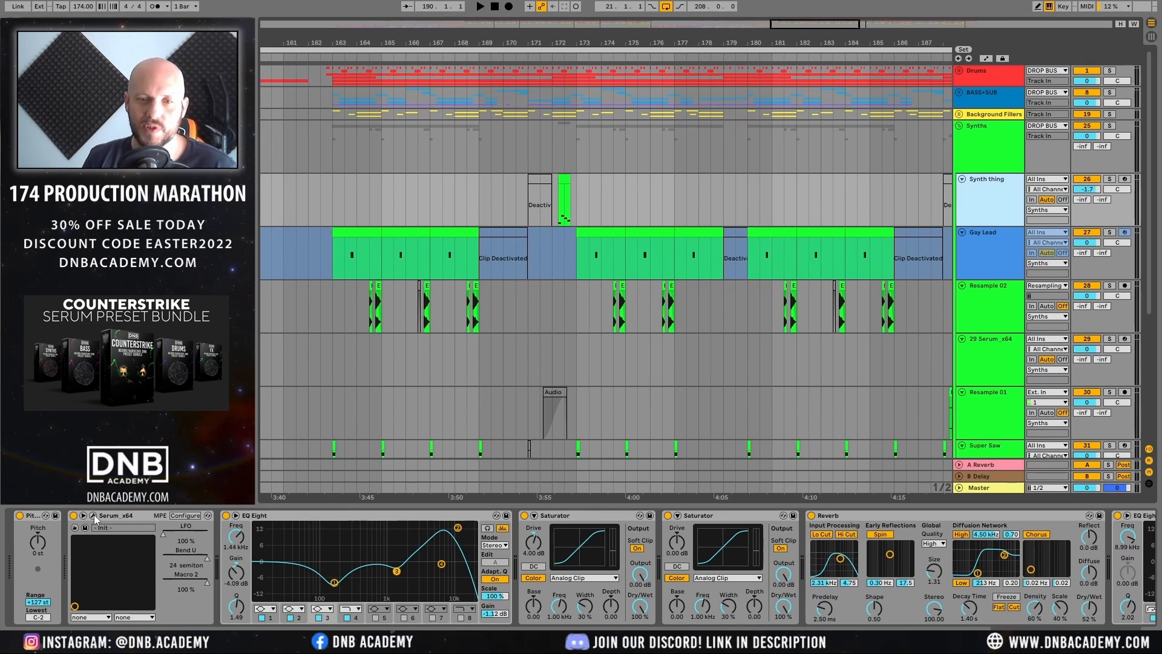
{"action": "left_click_drag", "start_coordinate": [557, 42], "coordinate": [555, 222]}
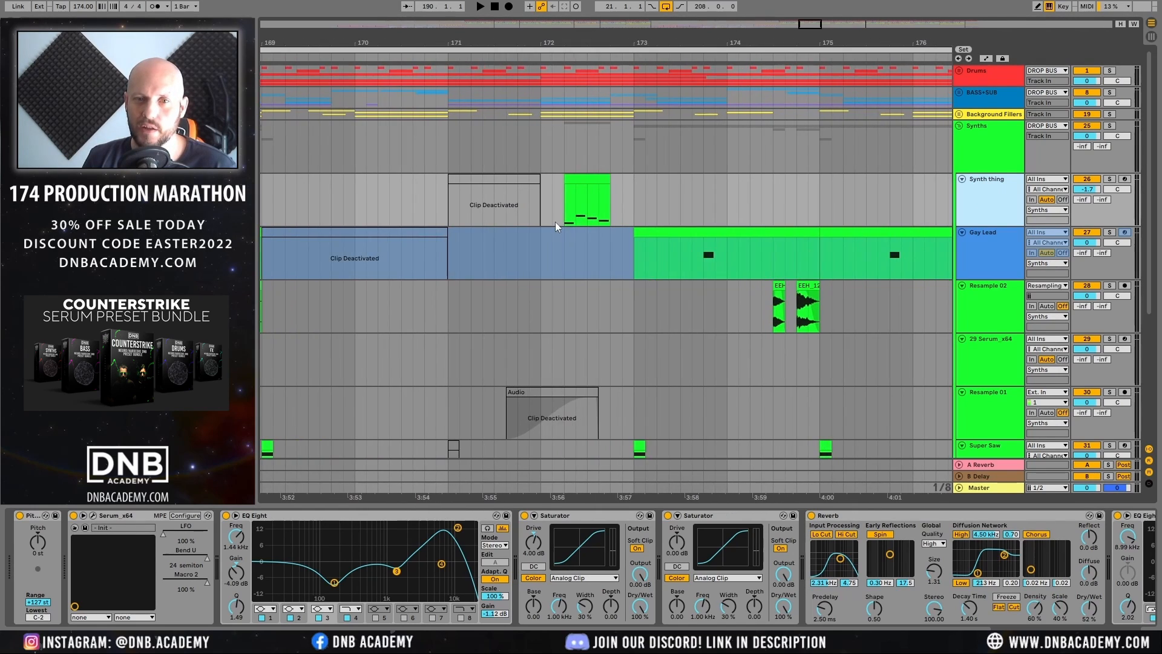
{"action": "left_click", "coordinate": [575, 181]}
{"action": "left_click", "coordinate": [1109, 179]}
{"action": "left_click", "coordinate": [588, 179]}
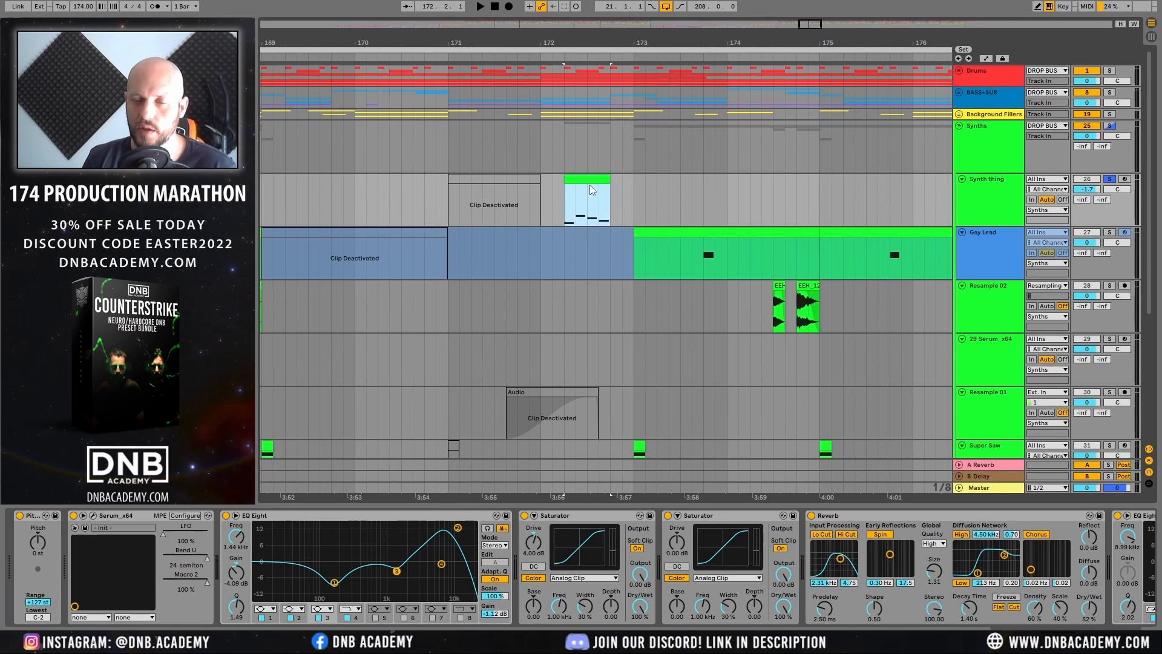
{"action": "key", "text": "space"}
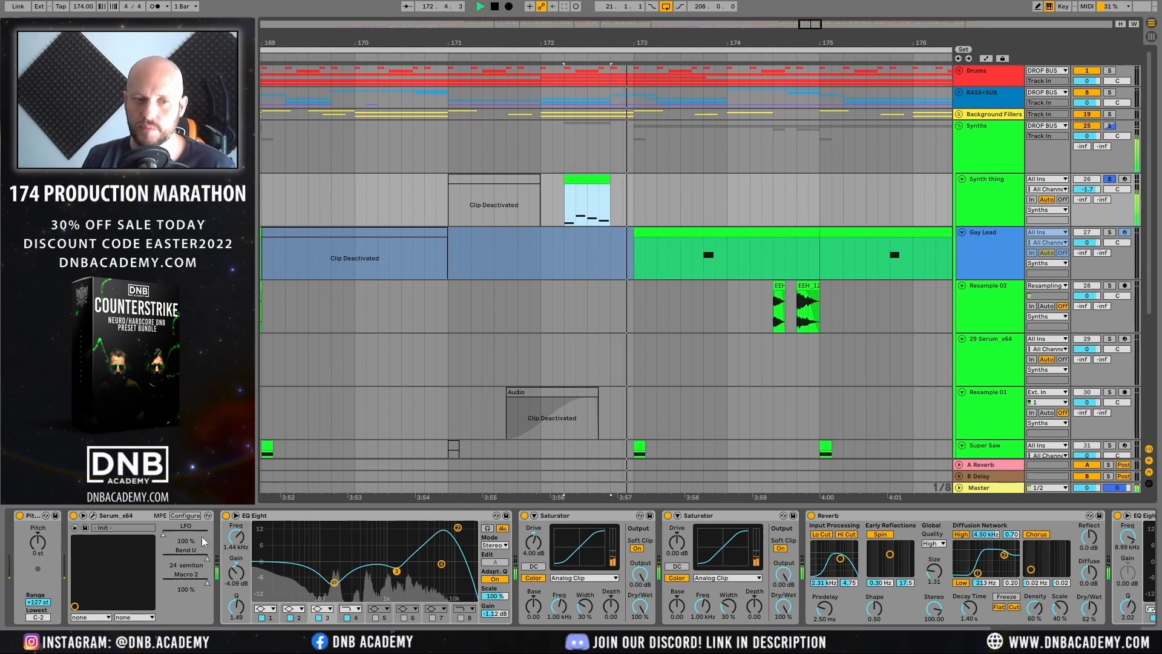
{"action": "key", "text": "space"}
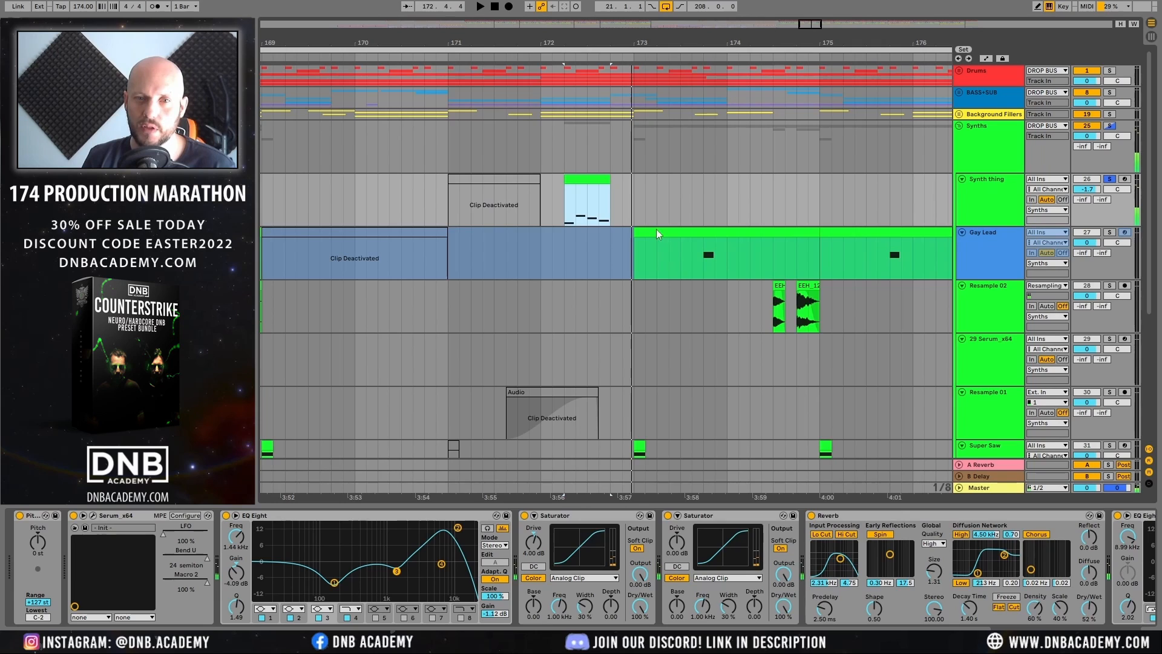
Step: Open the Serum instrument on the Synth thing track and look through the Digital wavetables available for OSC B
{"action": "key", "text": "ctrl+alt+p"}
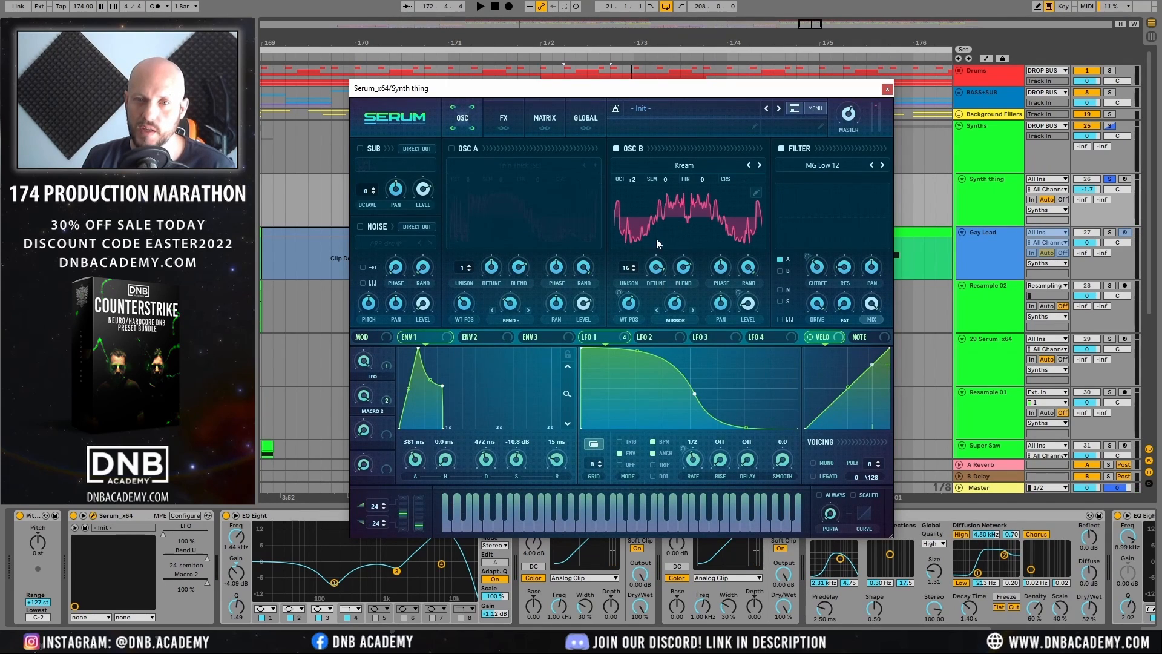
{"action": "left_click", "coordinate": [679, 172]}
{"action": "mouse_move", "coordinate": [676, 197]}
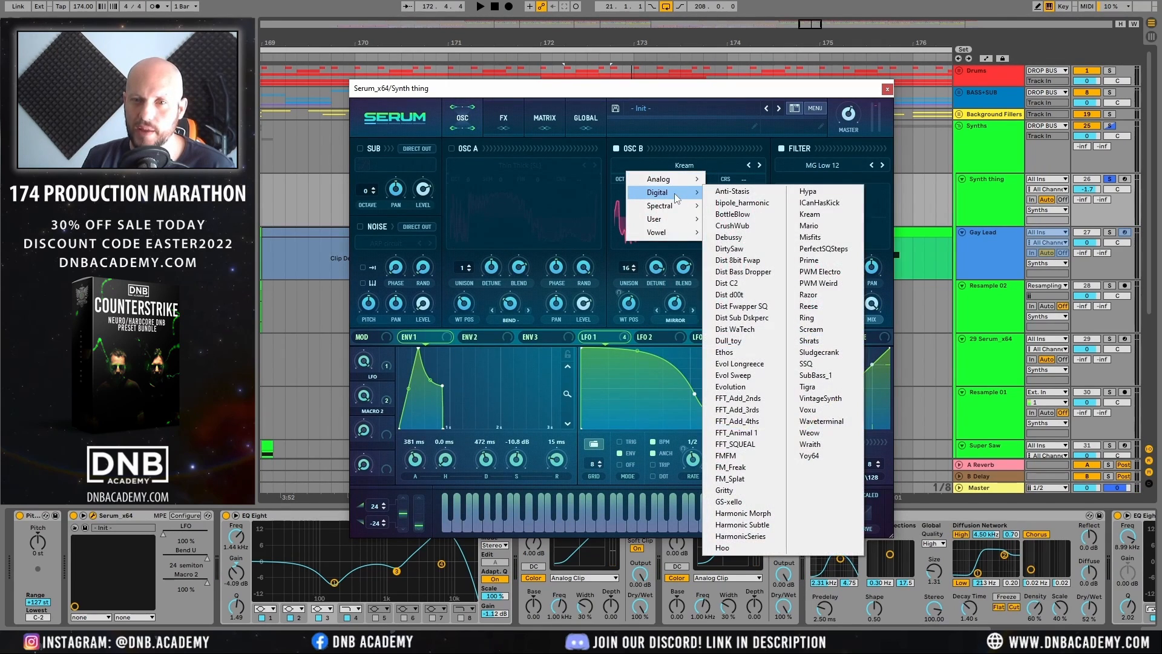
{"action": "left_click", "coordinate": [741, 94]}
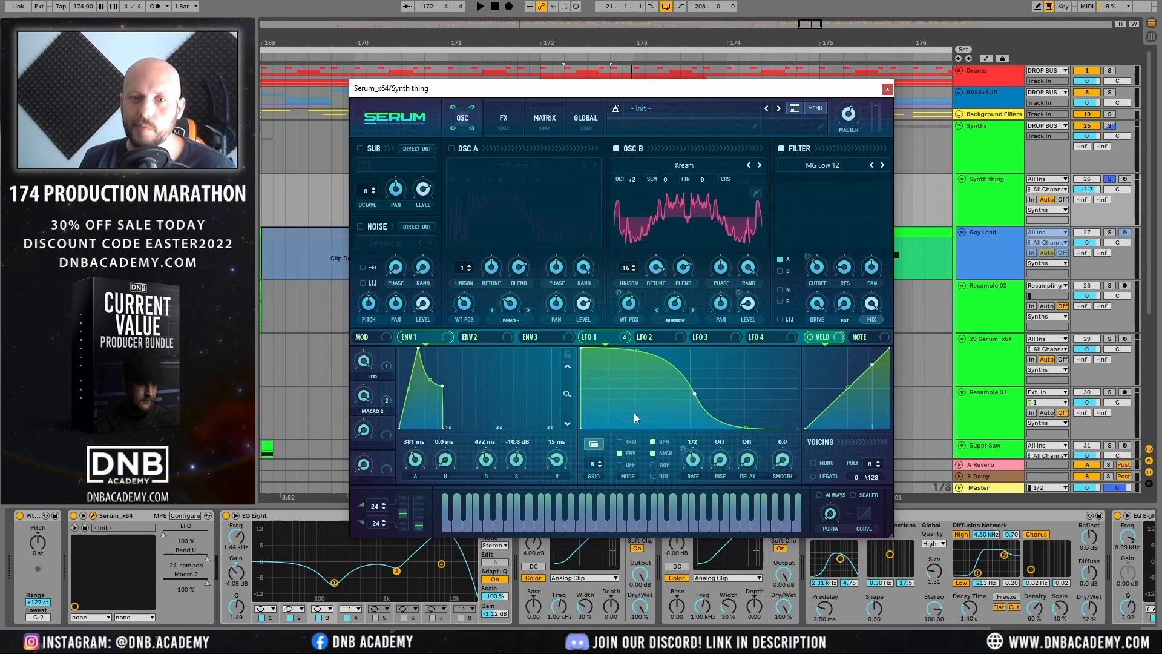
Step: Examine Serum's effects rack from the equalizer down to the delay
{"action": "left_click", "coordinate": [506, 119]}
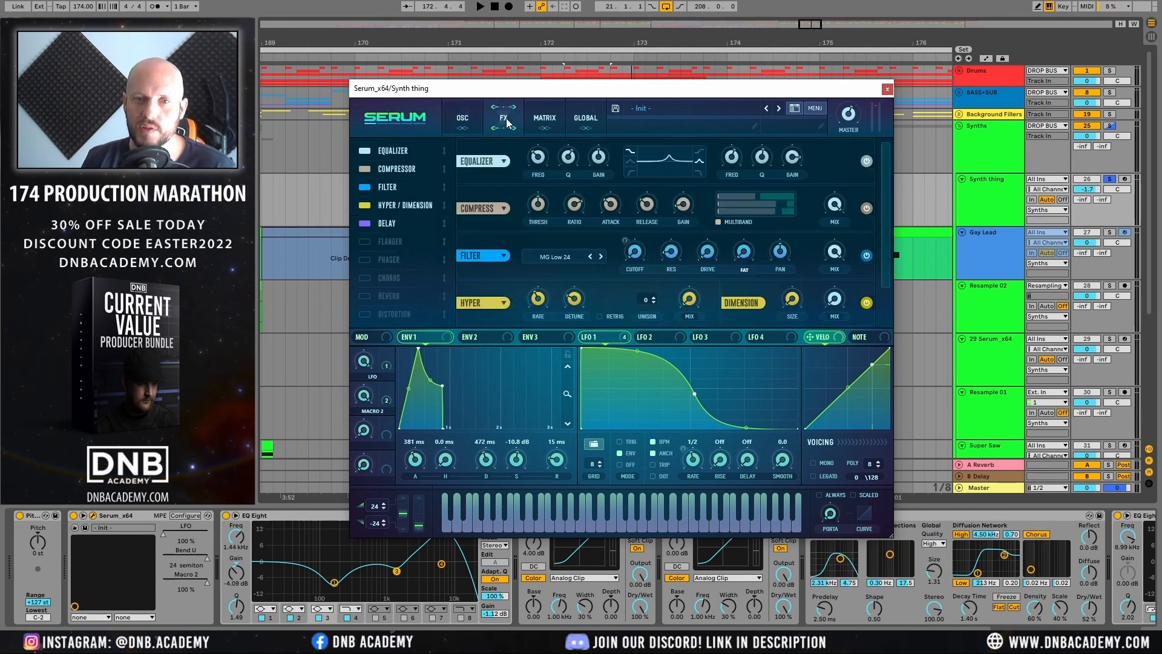
{"action": "scroll", "coordinate": [396, 185], "scroll_direction": "down", "scroll_amount": 1}
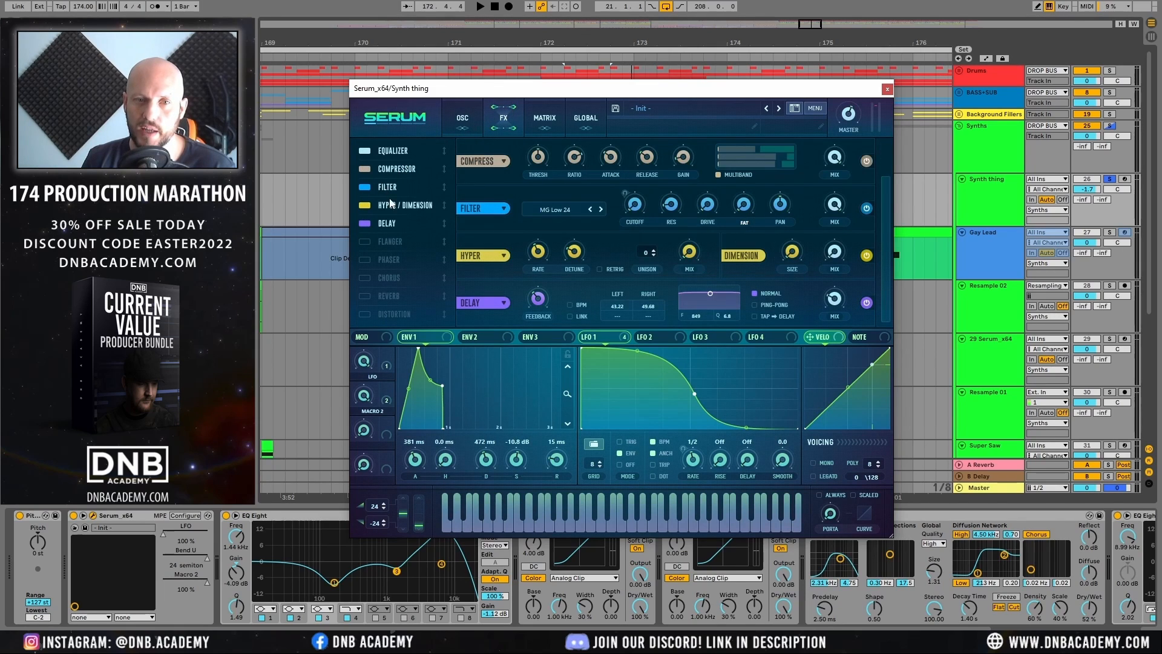
{"action": "scroll", "coordinate": [401, 173], "scroll_direction": "up", "scroll_amount": 1}
{"action": "scroll", "coordinate": [398, 193], "scroll_direction": "down", "scroll_amount": 1}
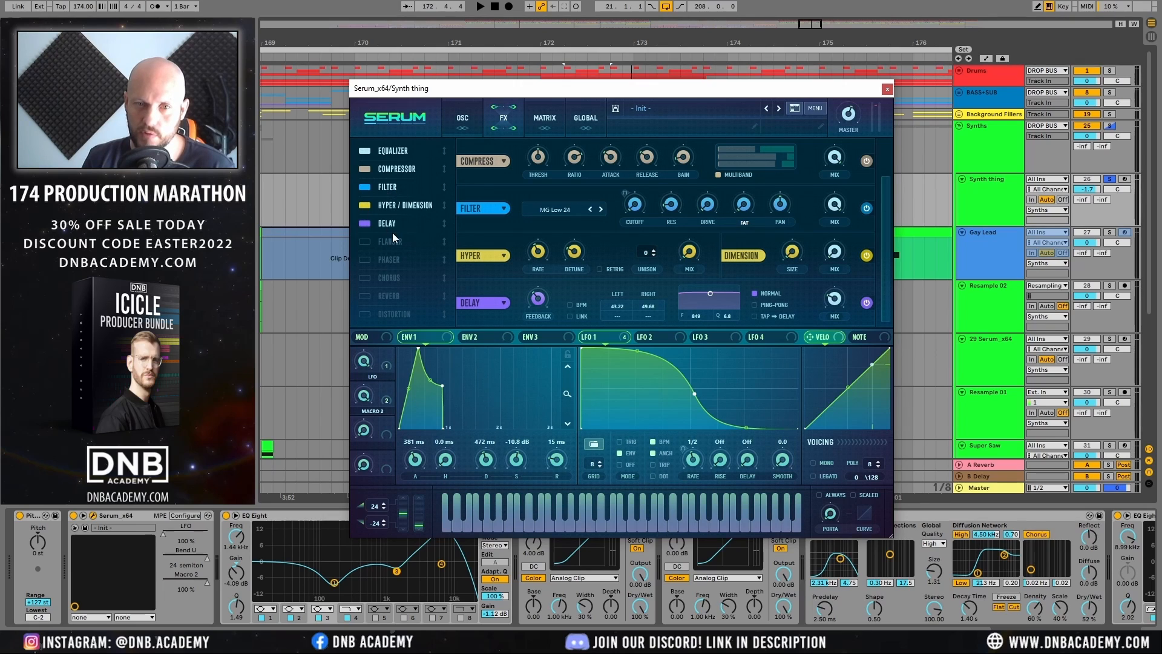
Step: Sweep OSC B's unison detune between about 0.04 and 0.68 during playback, and close Serum
{"action": "left_click", "coordinate": [463, 121]}
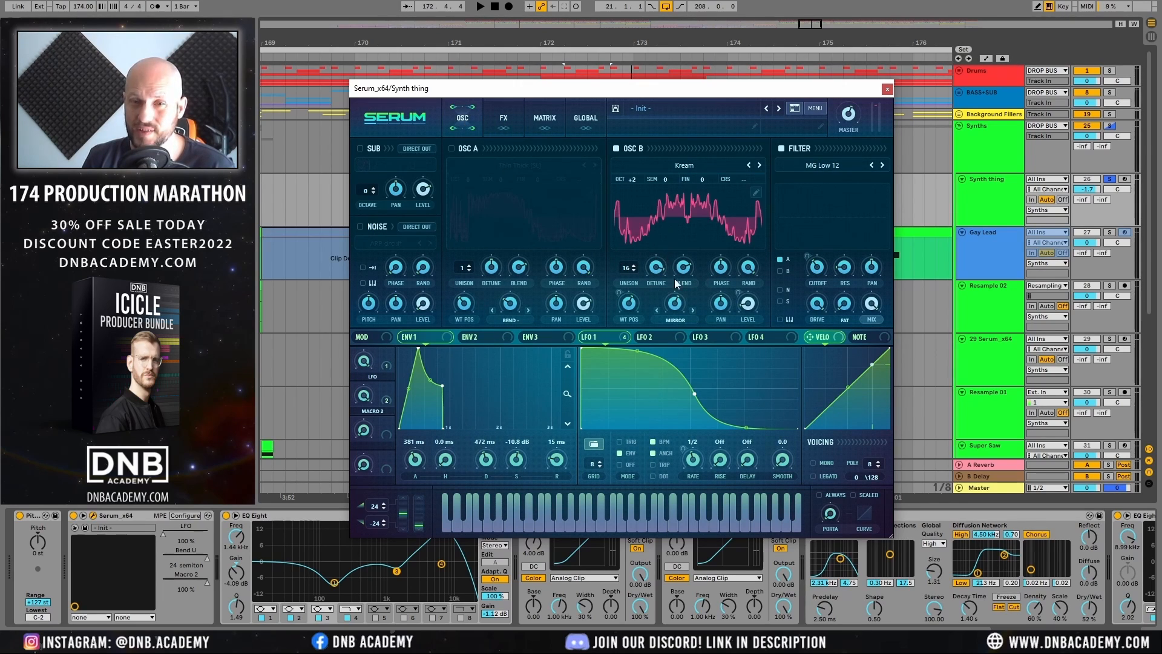
{"action": "key", "text": "space"}
{"action": "left_click_drag", "start_coordinate": [658, 279], "coordinate": [684, 390]}
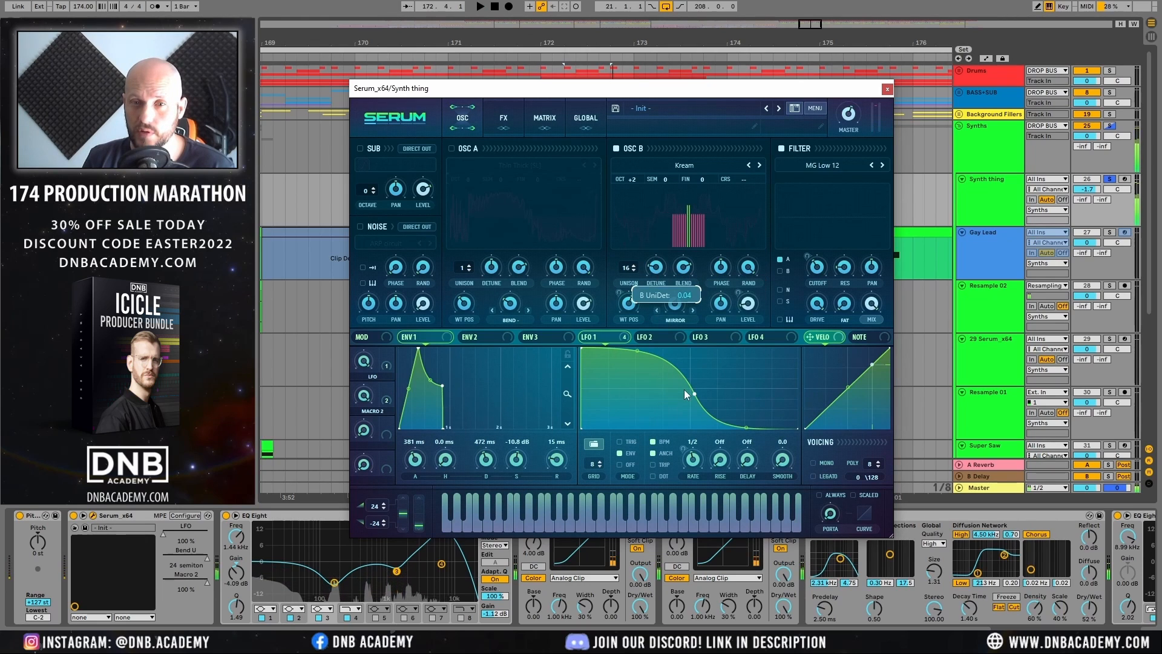
{"action": "key", "text": "space"}
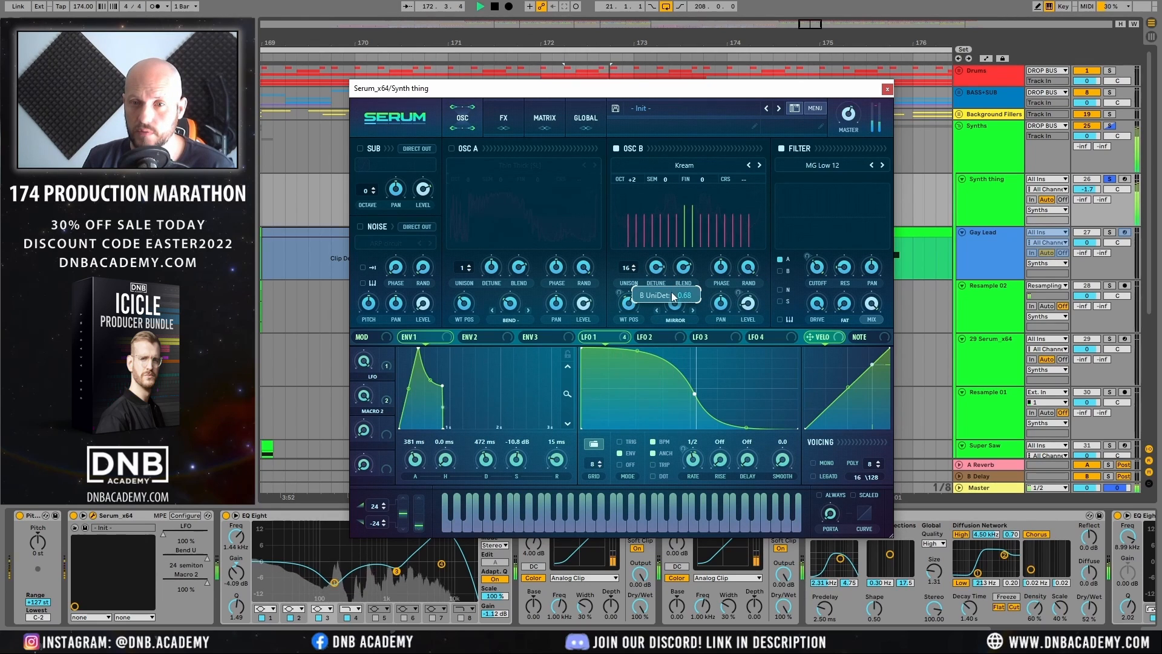
{"action": "left_click", "coordinate": [887, 89]}
Step: Examine the Synth thing device chain through to the Limiter, checking the first band of the second EQ Eight, and play the clip again
{"action": "left_click", "coordinate": [980, 191]}
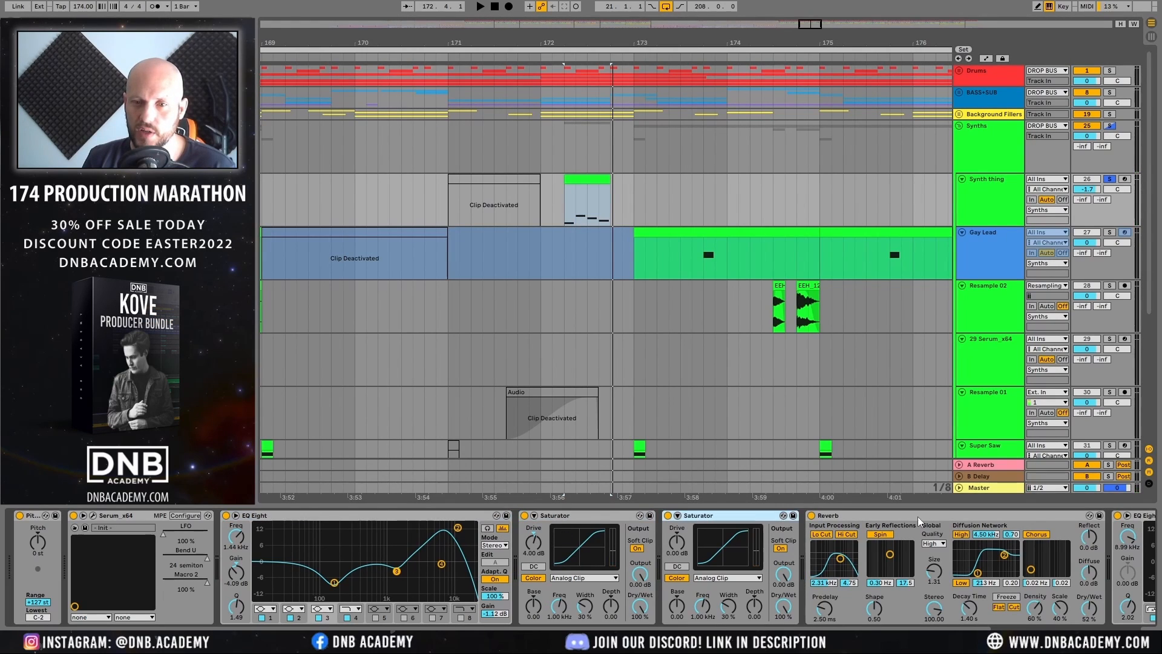
{"action": "scroll", "coordinate": [956, 568], "scroll_direction": "right", "scroll_amount": 6}
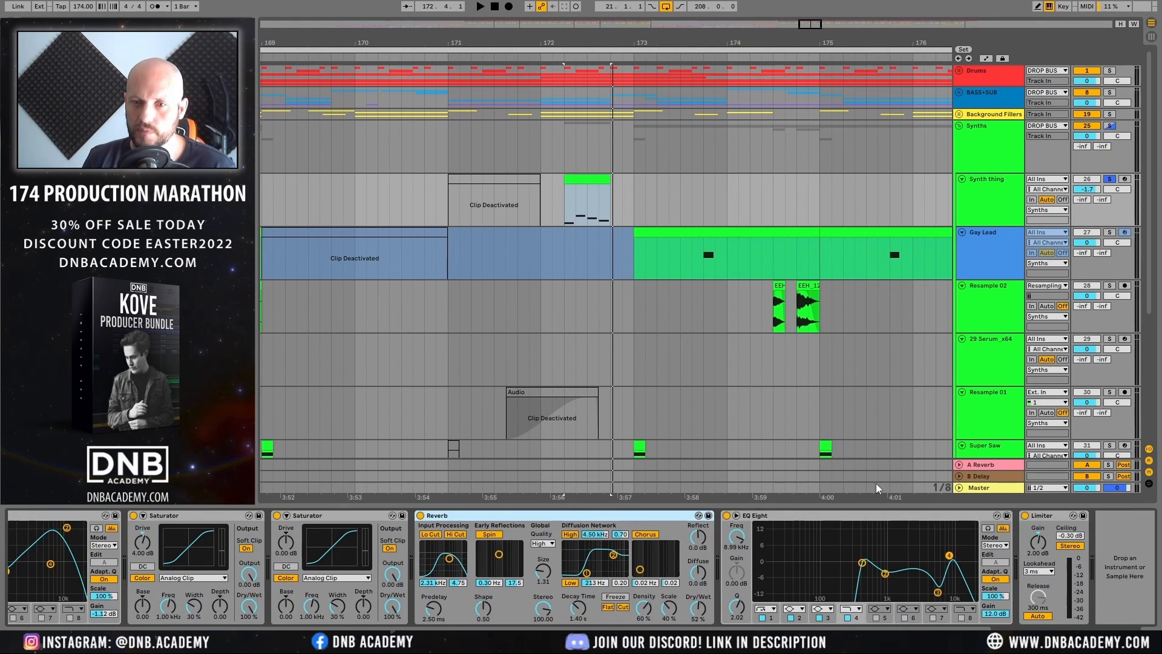
{"action": "left_click", "coordinate": [862, 562]}
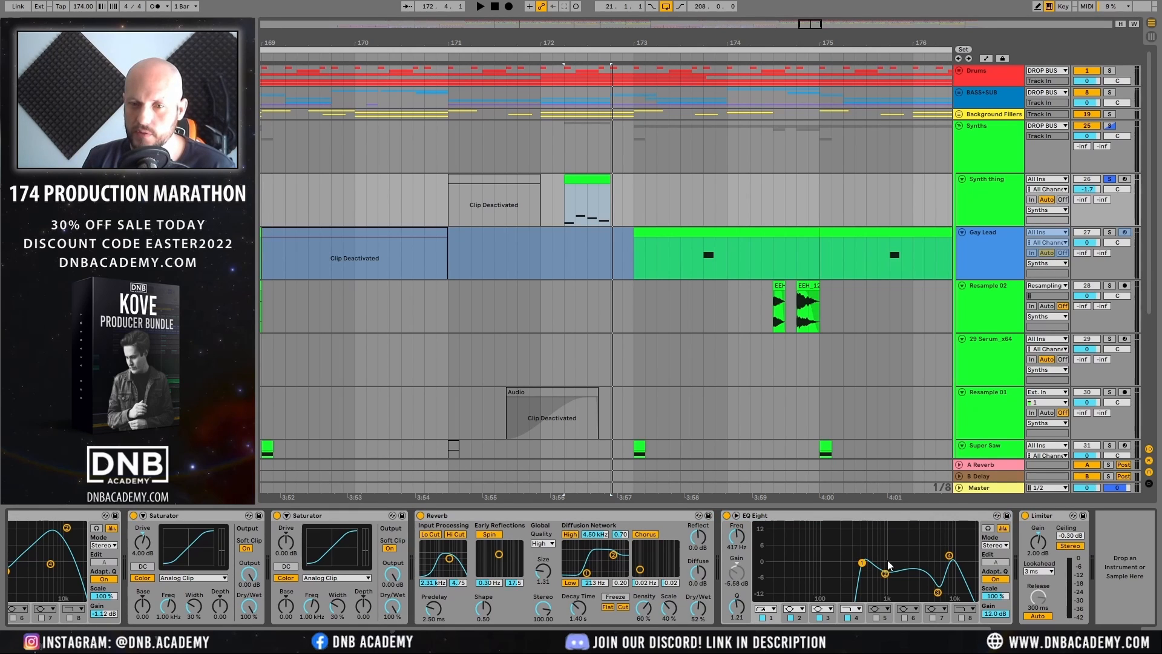
{"action": "key", "text": "space"}
{"action": "key", "text": "space"}
Step: Unsolo the Synth thing track and examine the device chains of lead track 27 and the Super Saw track
{"action": "left_click", "coordinate": [1109, 179]}
{"action": "left_click", "coordinate": [991, 262]}
{"action": "left_click_drag", "start_coordinate": [634, 40], "coordinate": [788, 39]}
{"action": "scroll", "coordinate": [699, 232], "scroll_direction": "down", "scroll_amount": 5}
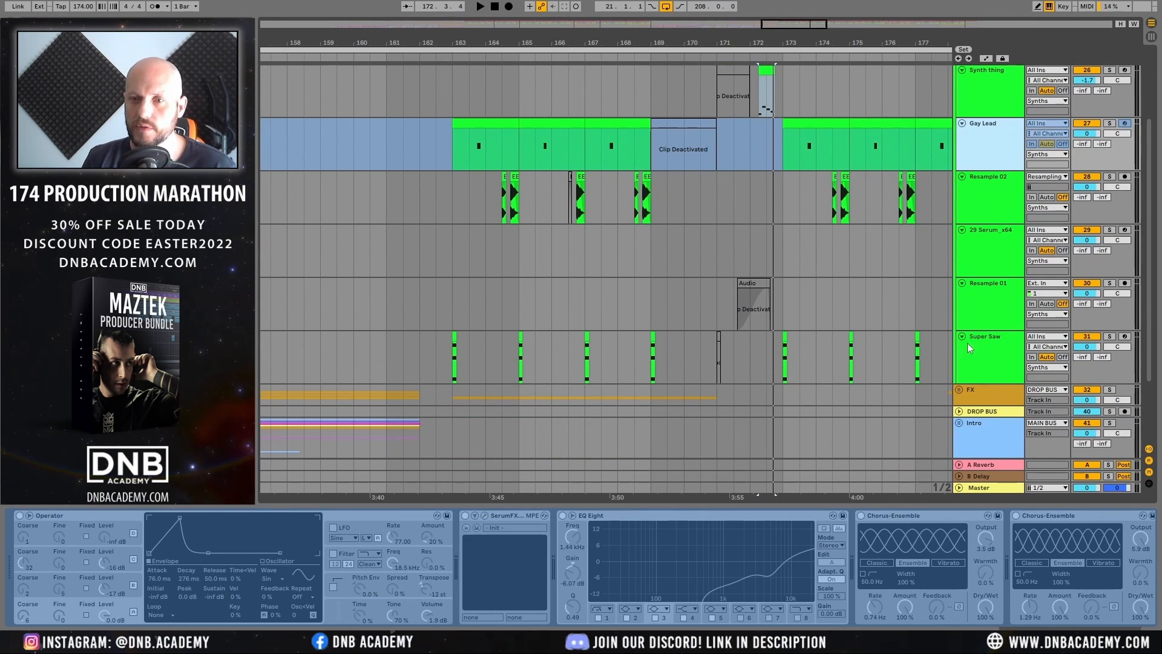
{"action": "left_click", "coordinate": [984, 340]}
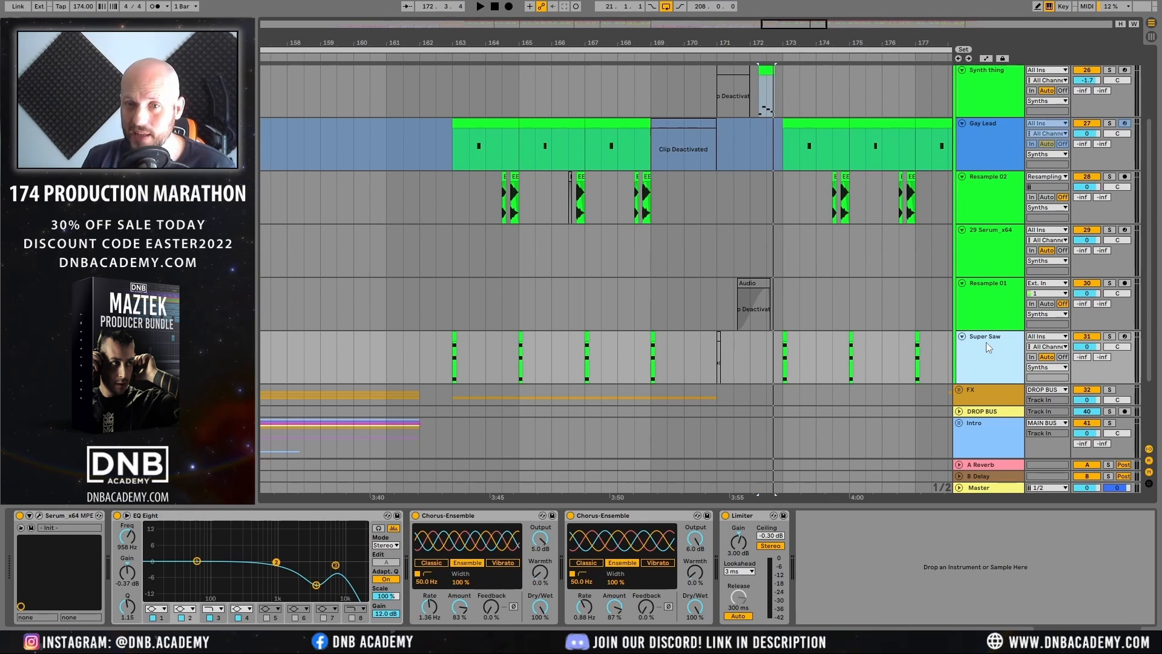
Step: Return to the Synth thing track and set the playback position to the start of bar 172, just before its clip
{"action": "scroll", "coordinate": [986, 342], "scroll_direction": "up", "scroll_amount": 3}
{"action": "left_click", "coordinate": [996, 140]}
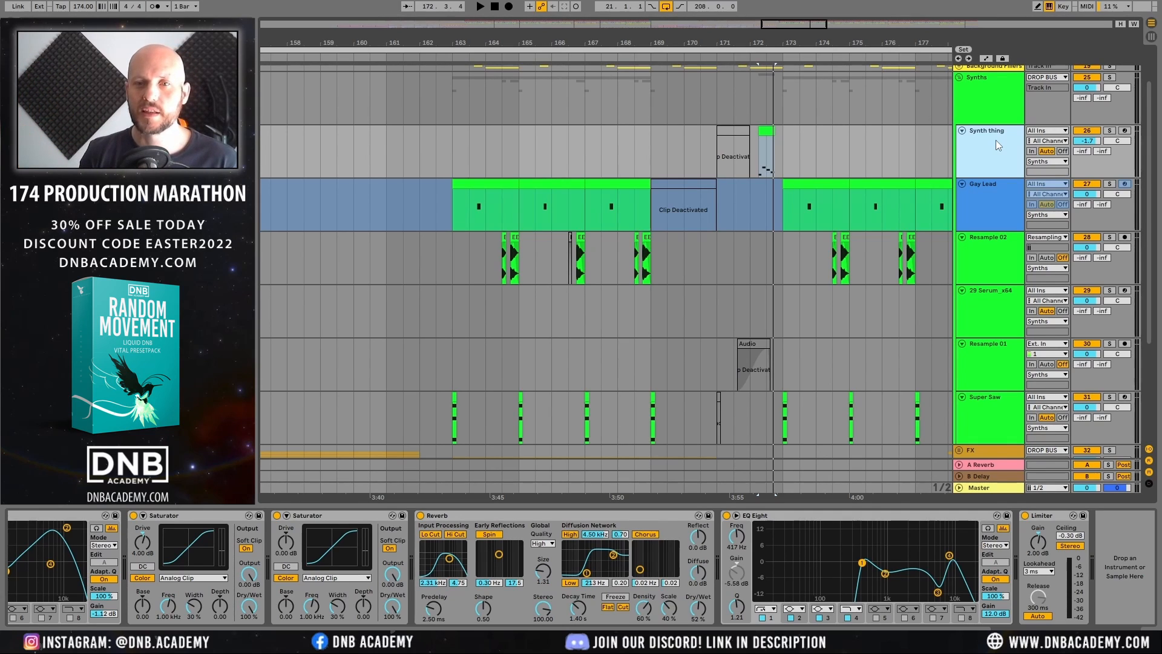
{"action": "left_click", "coordinate": [766, 127]}
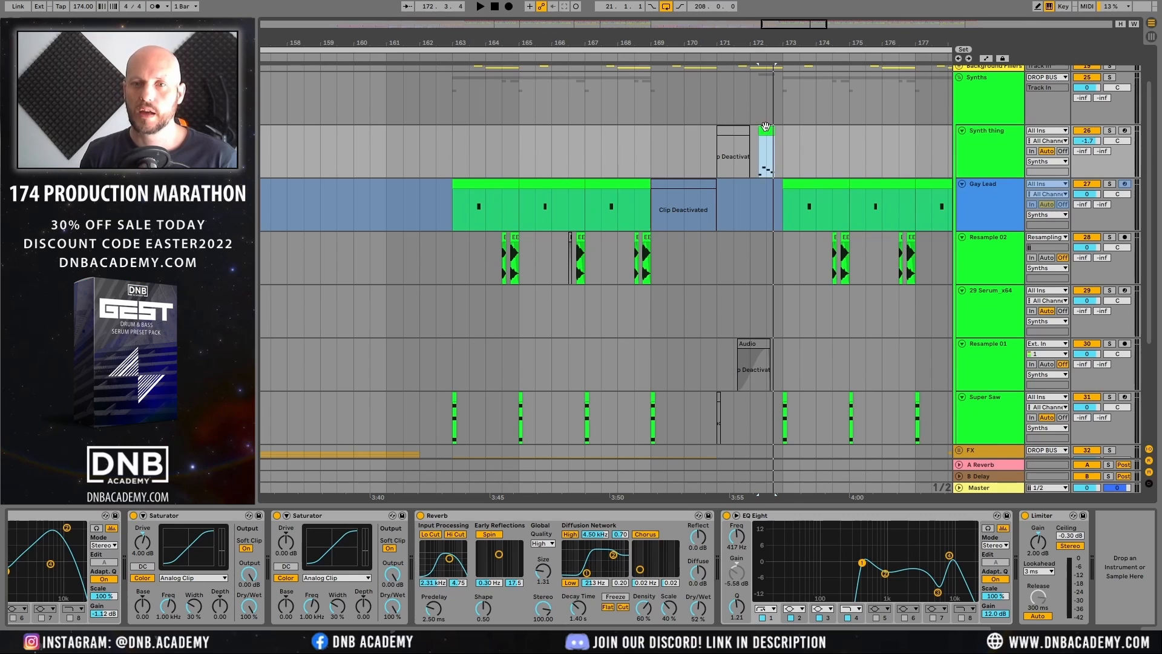
{"action": "left_click", "coordinate": [974, 141]}
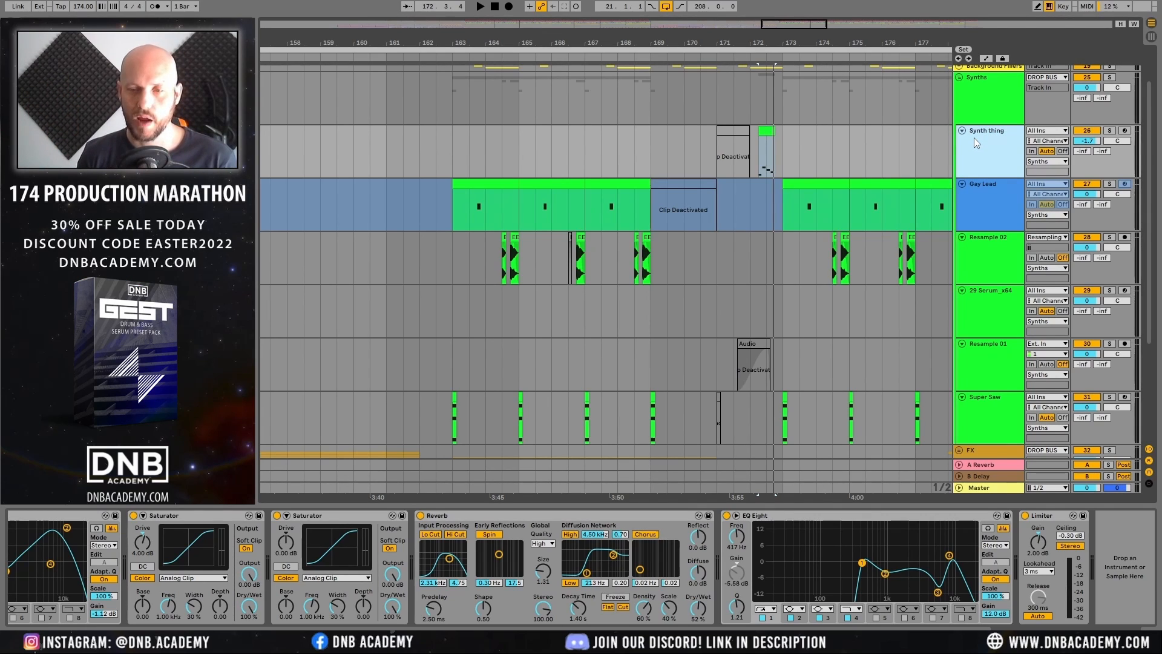
{"action": "left_click", "coordinate": [764, 145]}
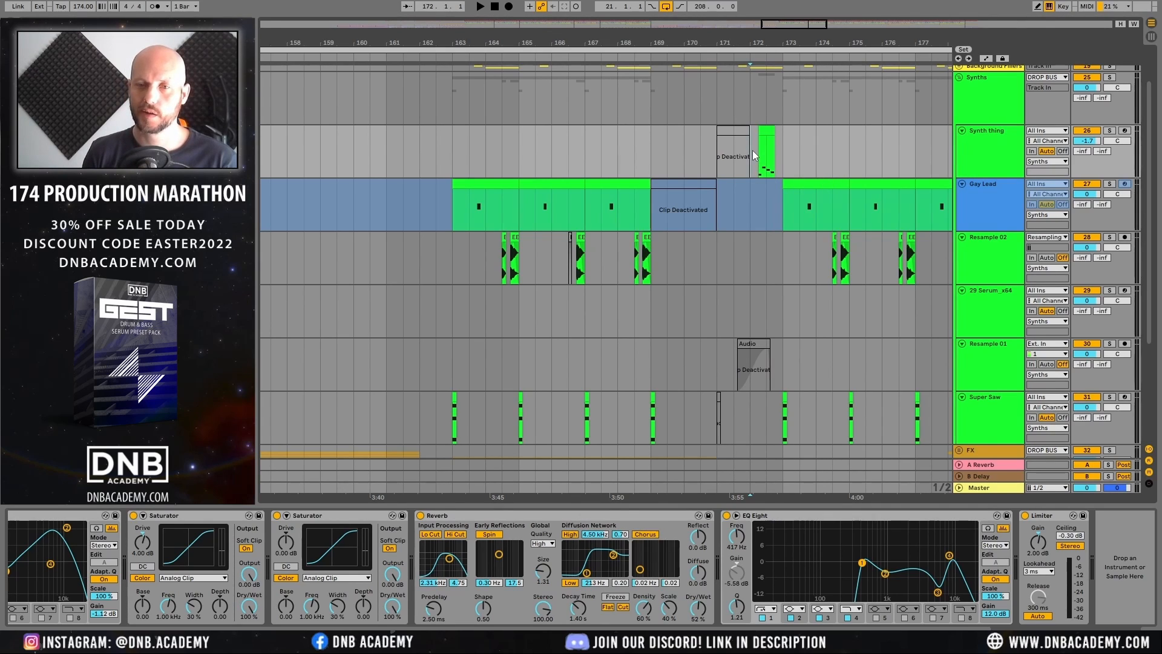
Step: Play the Synth thing clip from the start of bar 172 and select the Synth thing track
{"action": "key", "text": "space"}
{"action": "key", "text": "space"}
{"action": "left_click", "coordinate": [999, 132]}
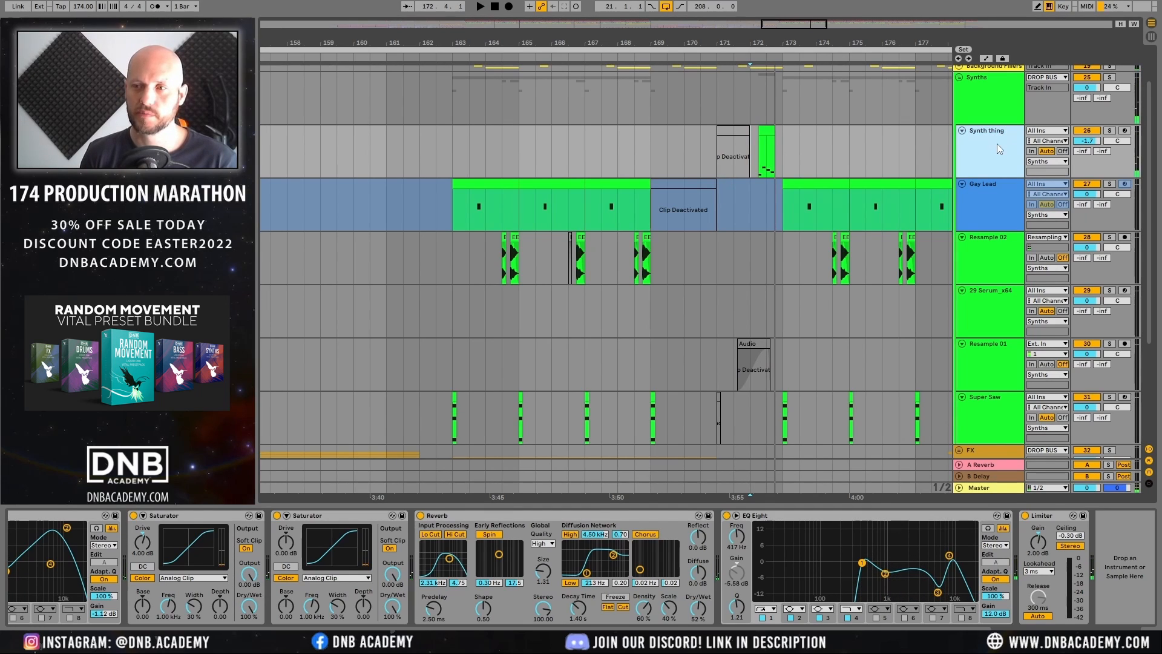
Step: Compare the device chains of the Synth thing track and lead track 27, selecting the Synth thing clip in bar 172
{"action": "scroll", "coordinate": [1019, 138], "scroll_direction": "down", "scroll_amount": 2}
{"action": "left_click", "coordinate": [995, 151]}
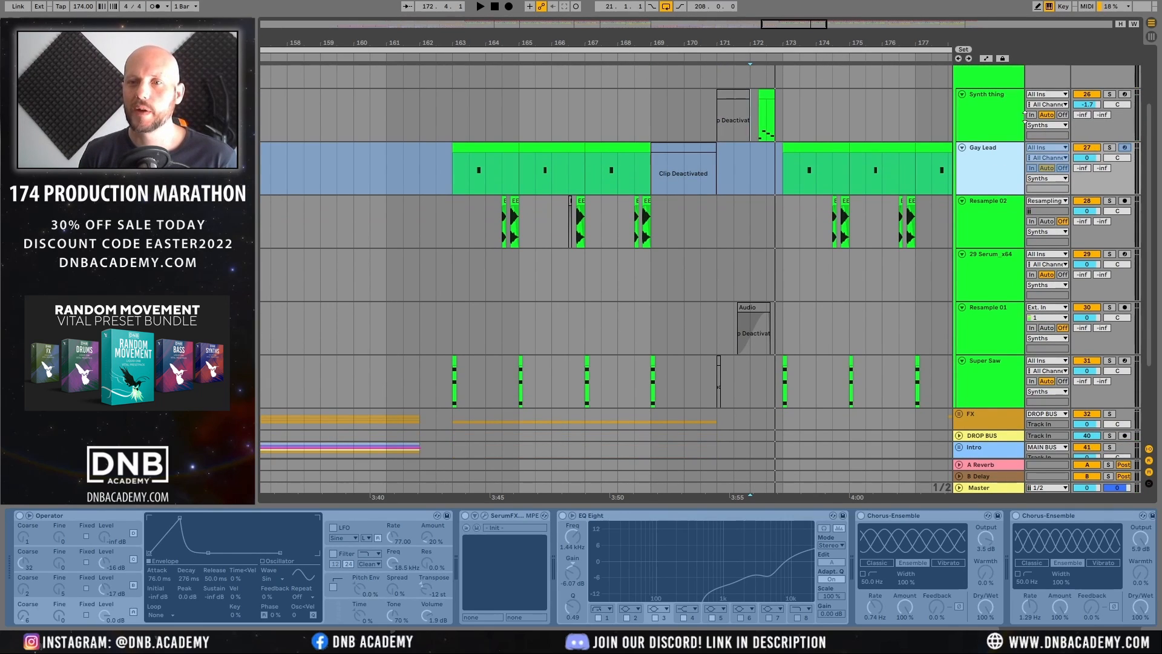
{"action": "left_click", "coordinate": [1005, 116]}
{"action": "left_click", "coordinate": [763, 91]}
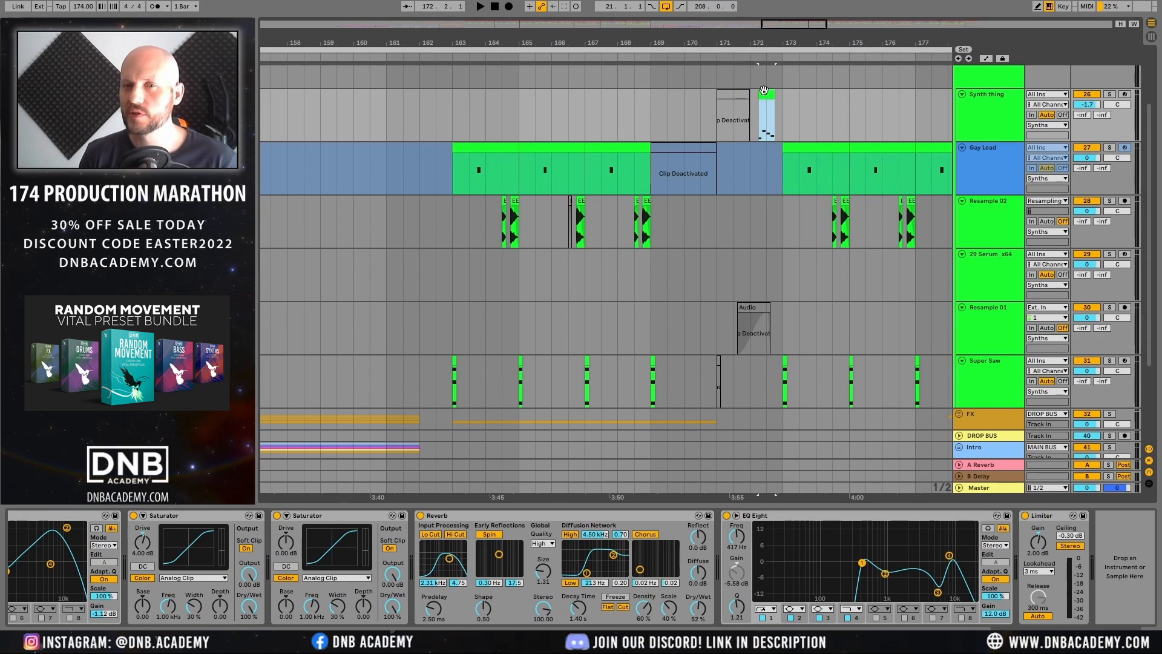
{"action": "left_click", "coordinate": [982, 115]}
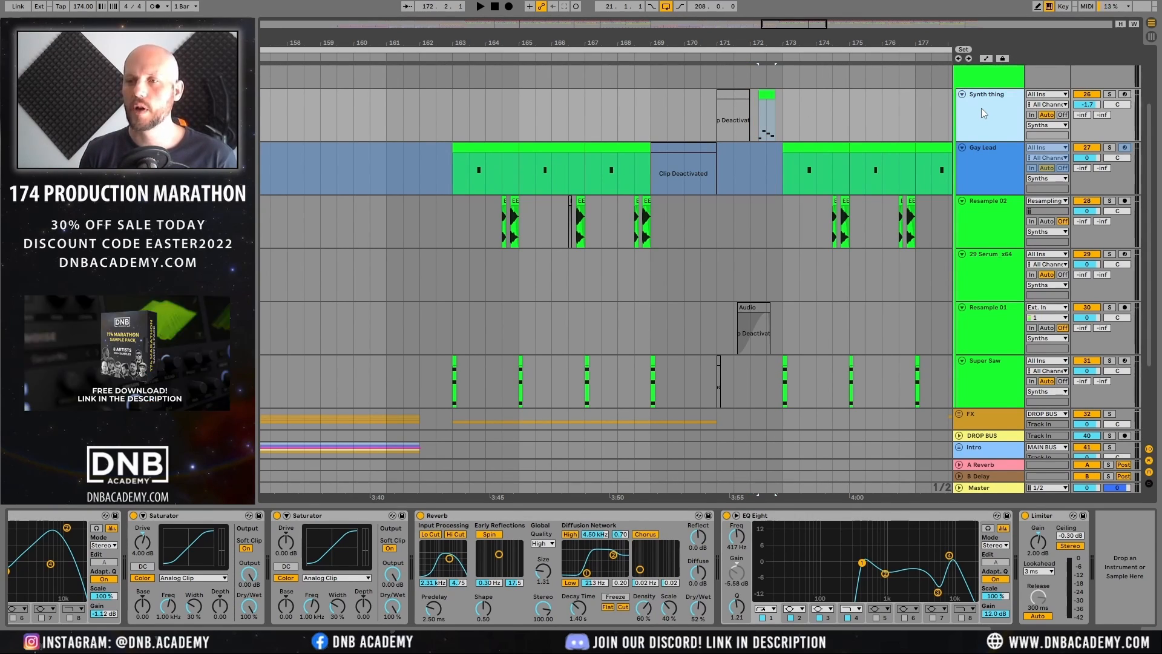
{"action": "left_click", "coordinate": [1002, 158]}
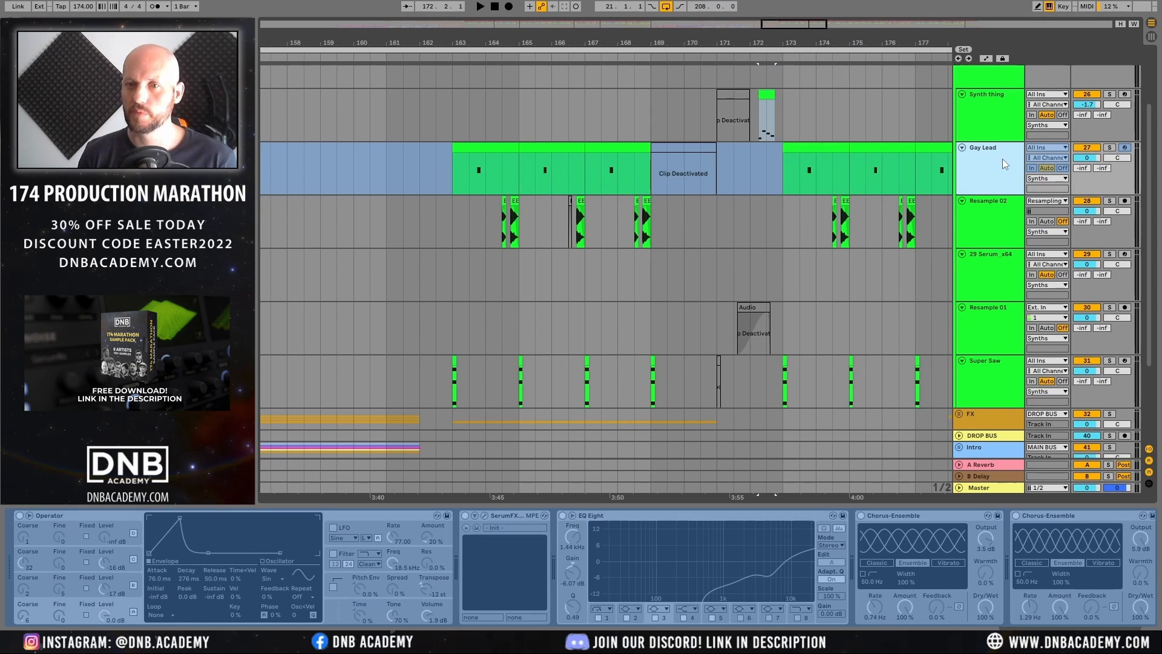
Step: Solo lead track 27 and audition its clip from just before the note in bar 173
{"action": "left_click", "coordinate": [1110, 148]}
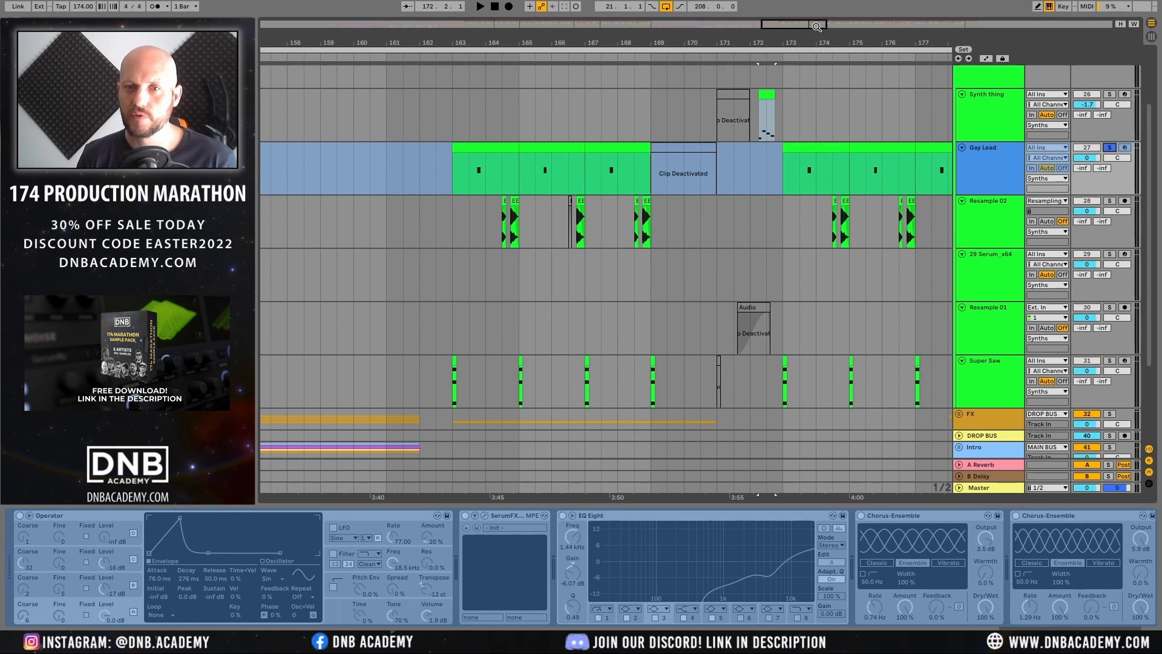
{"action": "left_click_drag", "start_coordinate": [812, 40], "coordinate": [810, 73]}
{"action": "left_click", "coordinate": [802, 177]}
{"action": "key", "text": "space"}
{"action": "key", "text": "space"}
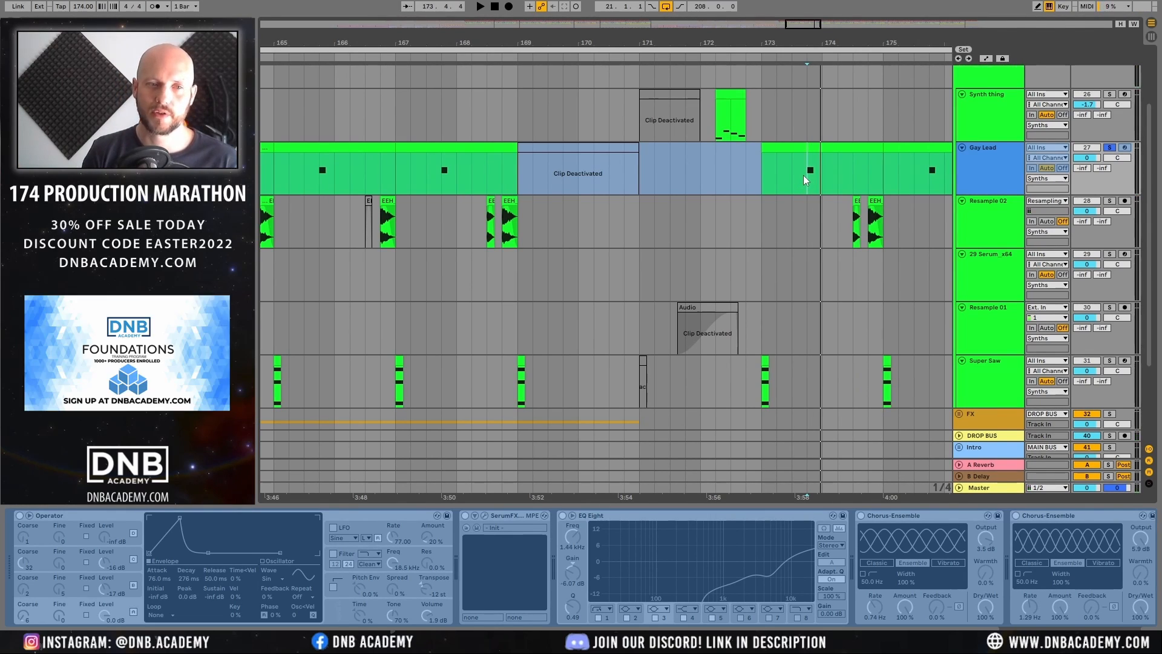
Step: Examine the frozen device chain of lead track 27 from Operator through to the Saturator
{"action": "left_click", "coordinate": [993, 150]}
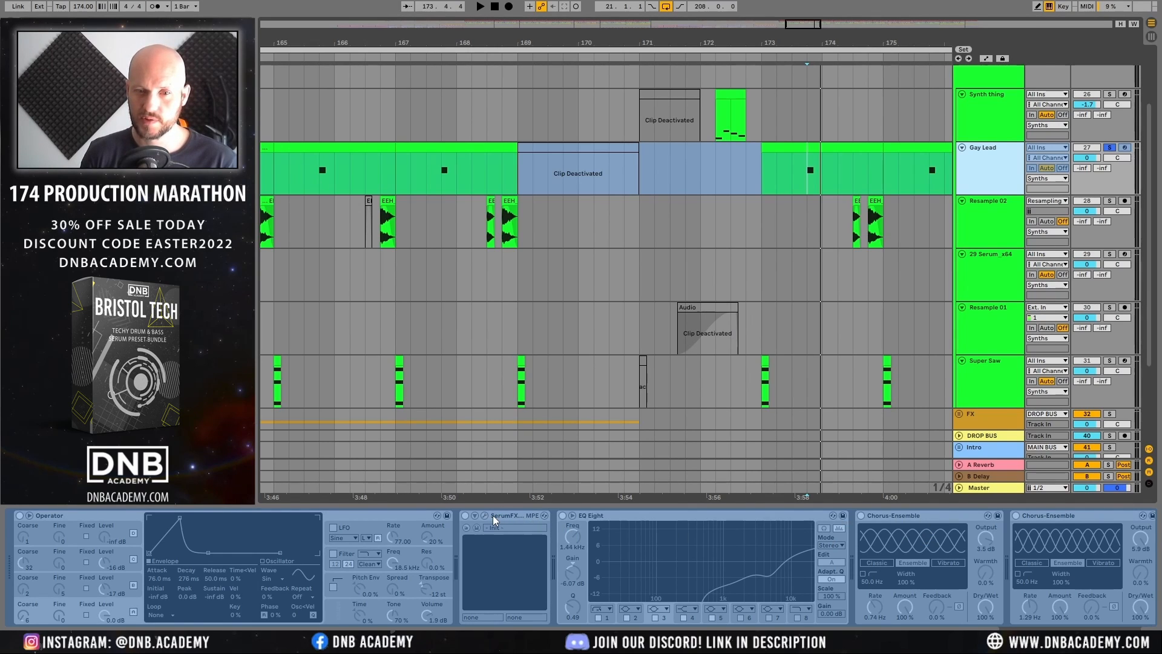
{"action": "left_click", "coordinate": [1098, 635]}
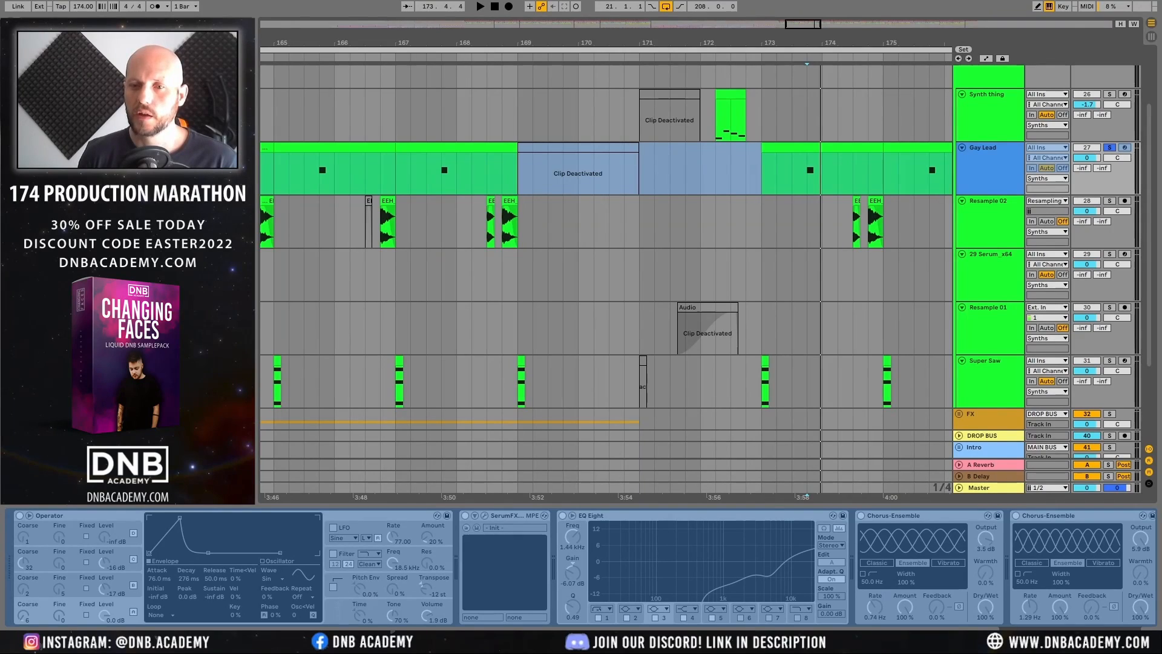
{"action": "scroll", "coordinate": [1019, 561], "scroll_direction": "right", "scroll_amount": 3}
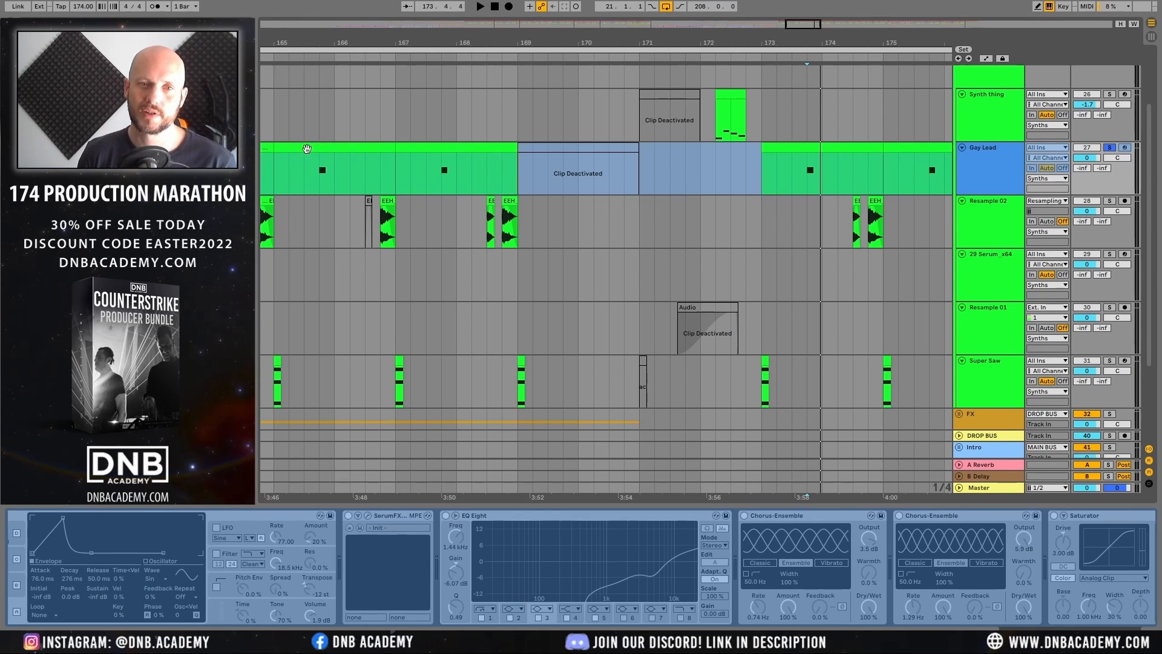
Step: Select the first lead clip at bar 163 and unfreeze lead track 27
{"action": "left_click_drag", "start_coordinate": [330, 42], "coordinate": [506, 38]}
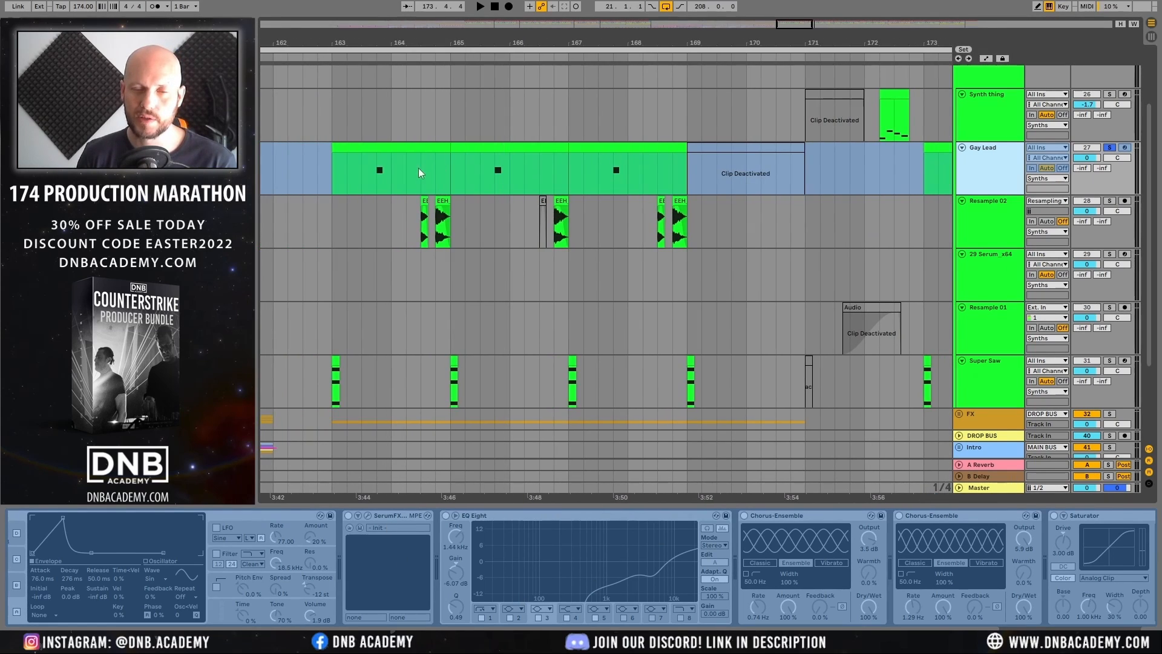
{"action": "left_click", "coordinate": [398, 145]}
{"action": "key", "text": "minus"}
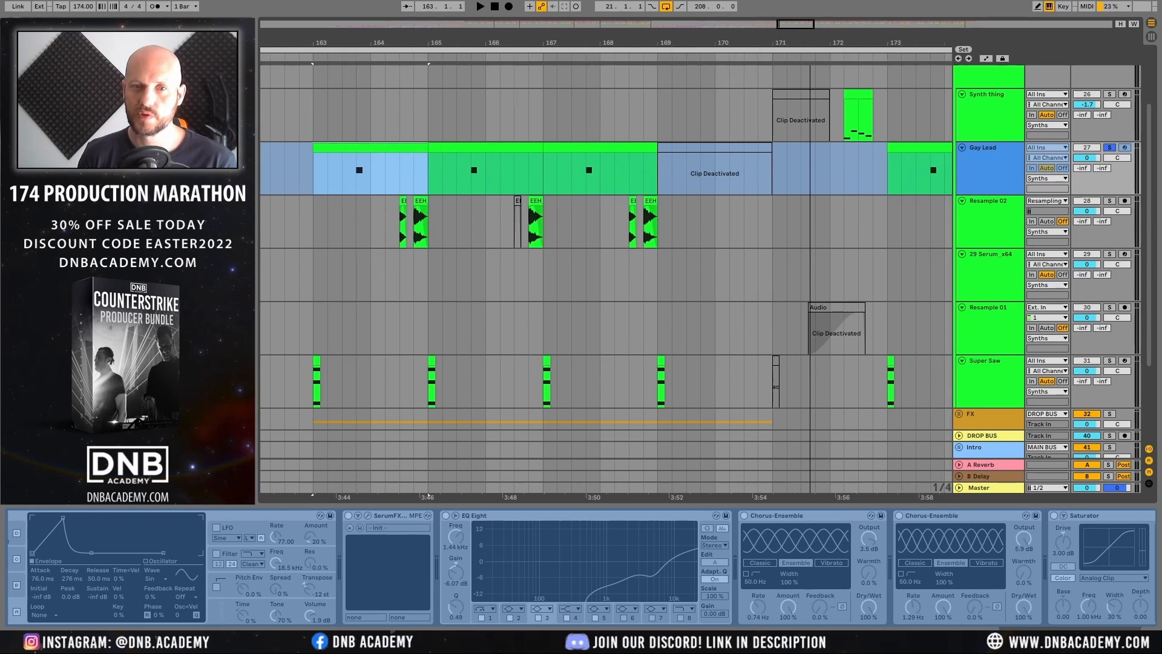
{"action": "right_click", "coordinate": [994, 154]}
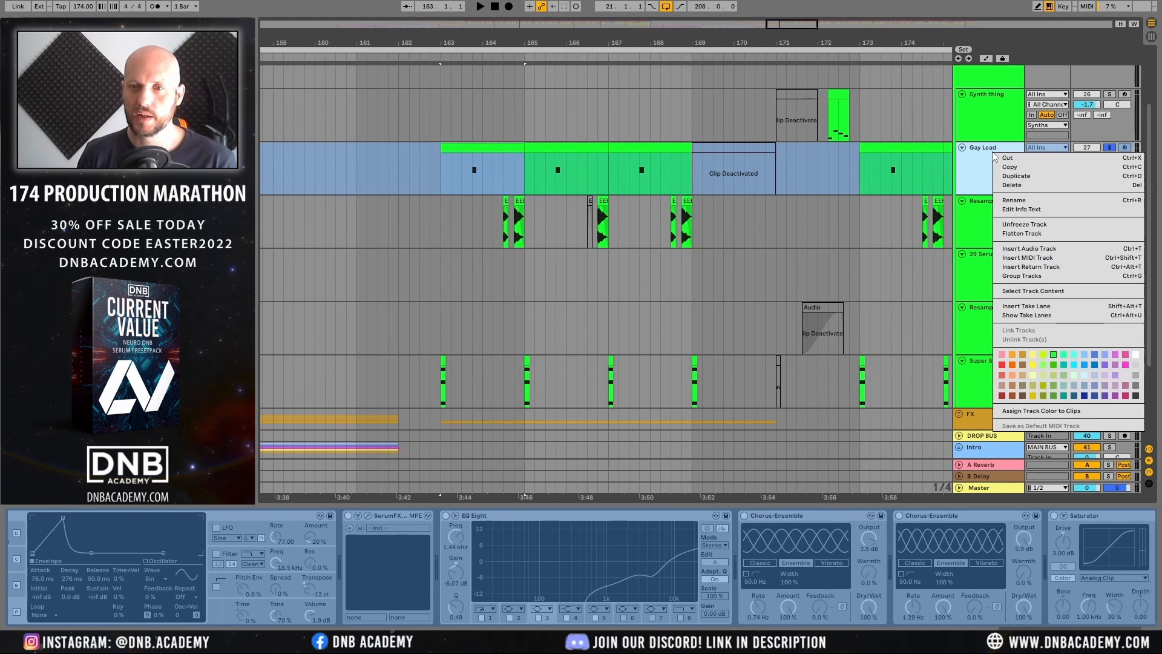
{"action": "left_click", "coordinate": [1029, 225]}
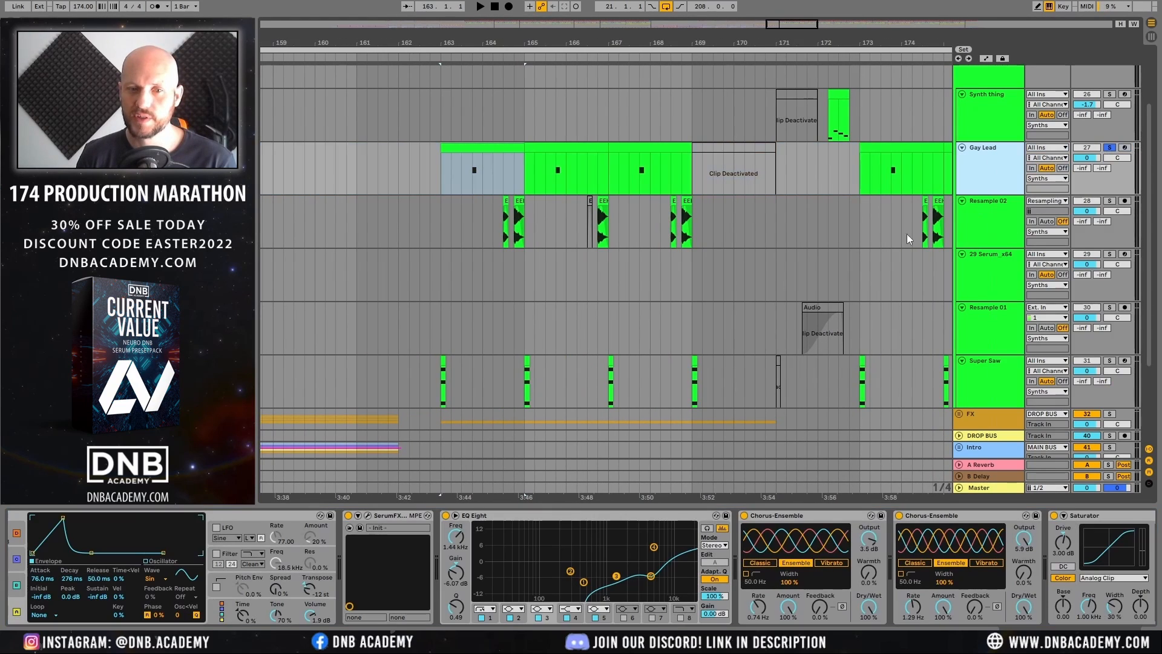
Step: Examine the SerumFX effects on lead track 27 from Filter down to Hyper/Dimension, then close the plug-in and restore the frozen track
{"action": "left_click", "coordinate": [367, 515]}
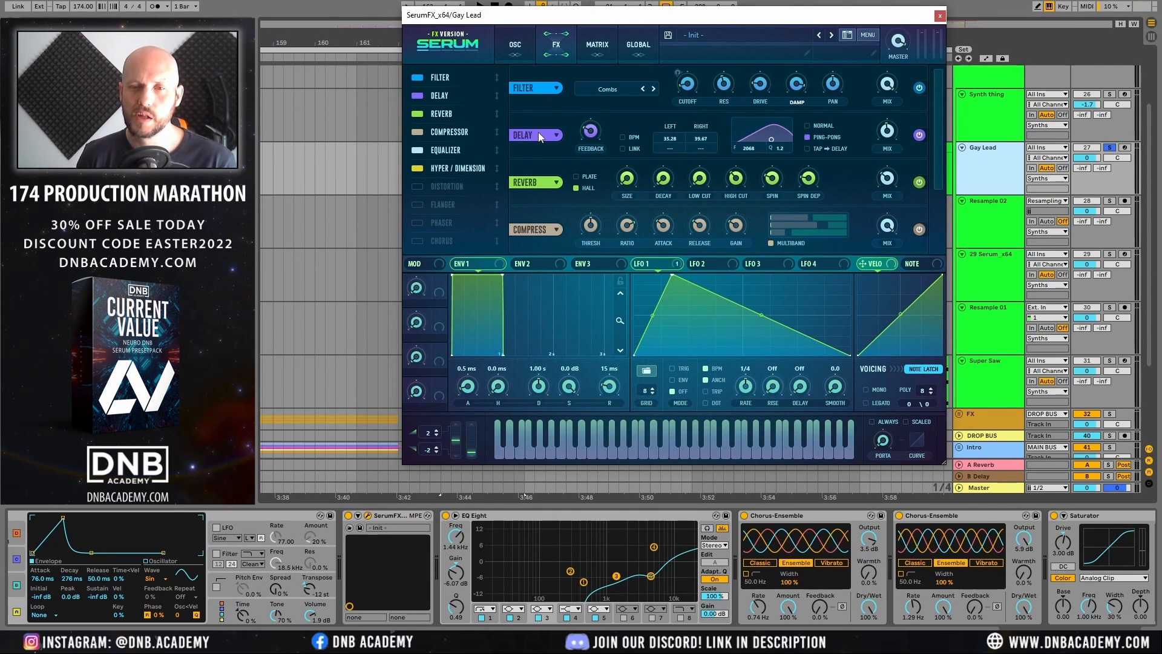
{"action": "scroll", "coordinate": [445, 115], "scroll_direction": "down", "scroll_amount": 1}
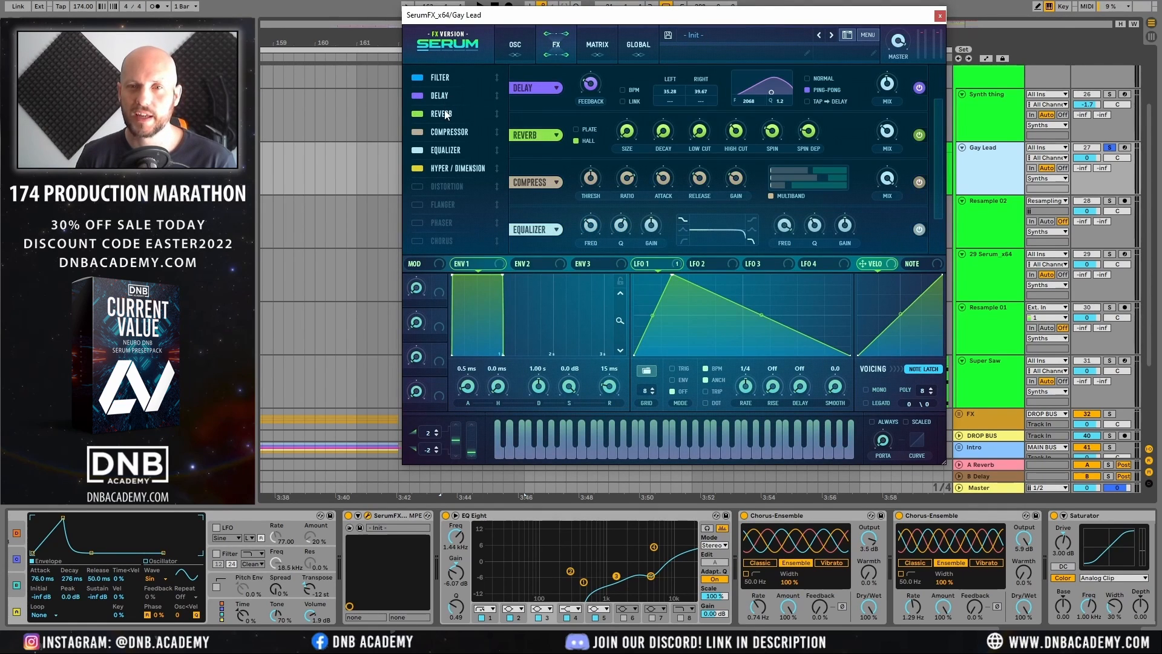
{"action": "scroll", "coordinate": [451, 116], "scroll_direction": "down", "scroll_amount": 1}
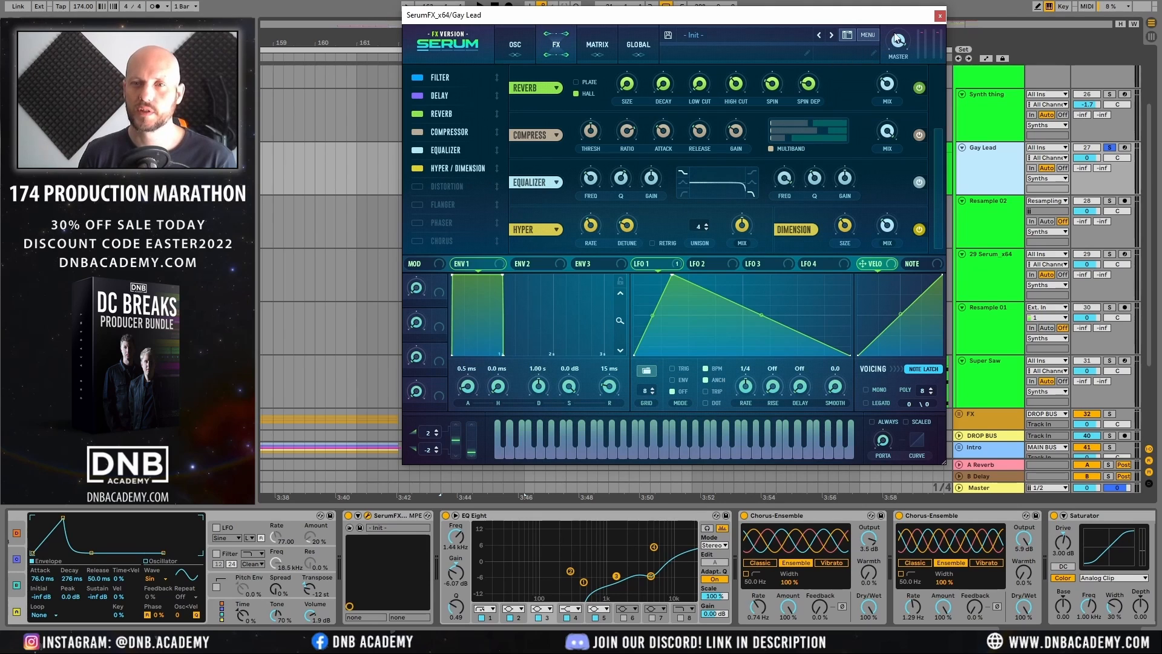
{"action": "left_click", "coordinate": [940, 16]}
{"action": "left_click", "coordinate": [907, 87]}
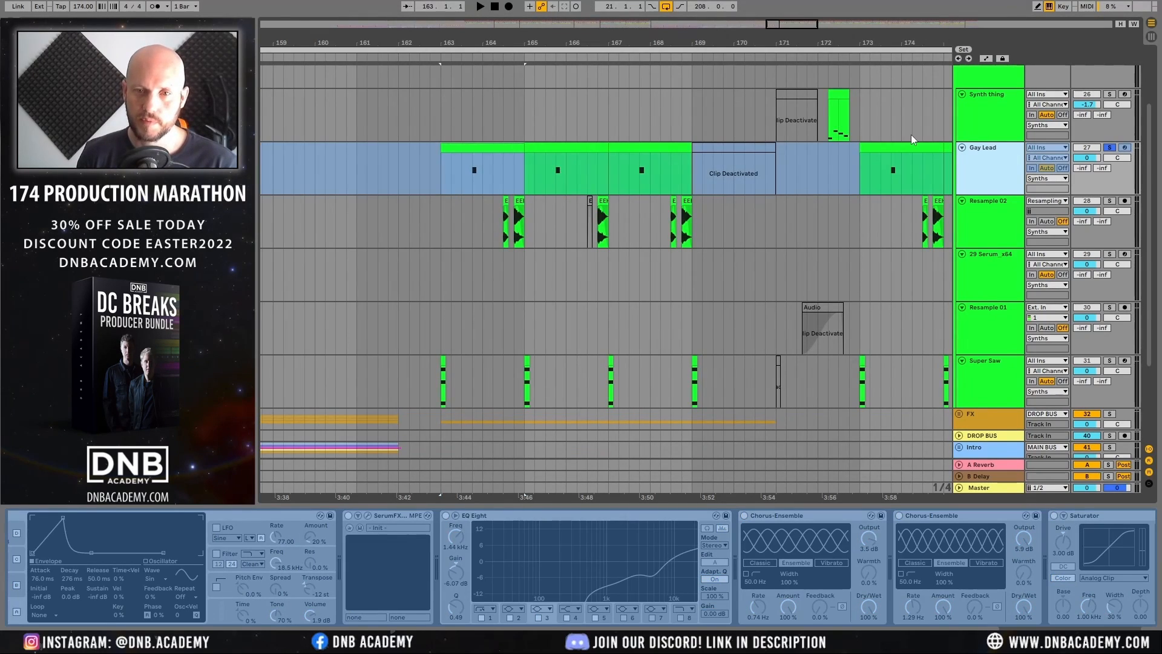
Step: Set the playback position to beat 4 of bar 163 and unfreeze lead track 27 again to access Operator
{"action": "left_click", "coordinate": [472, 183]}
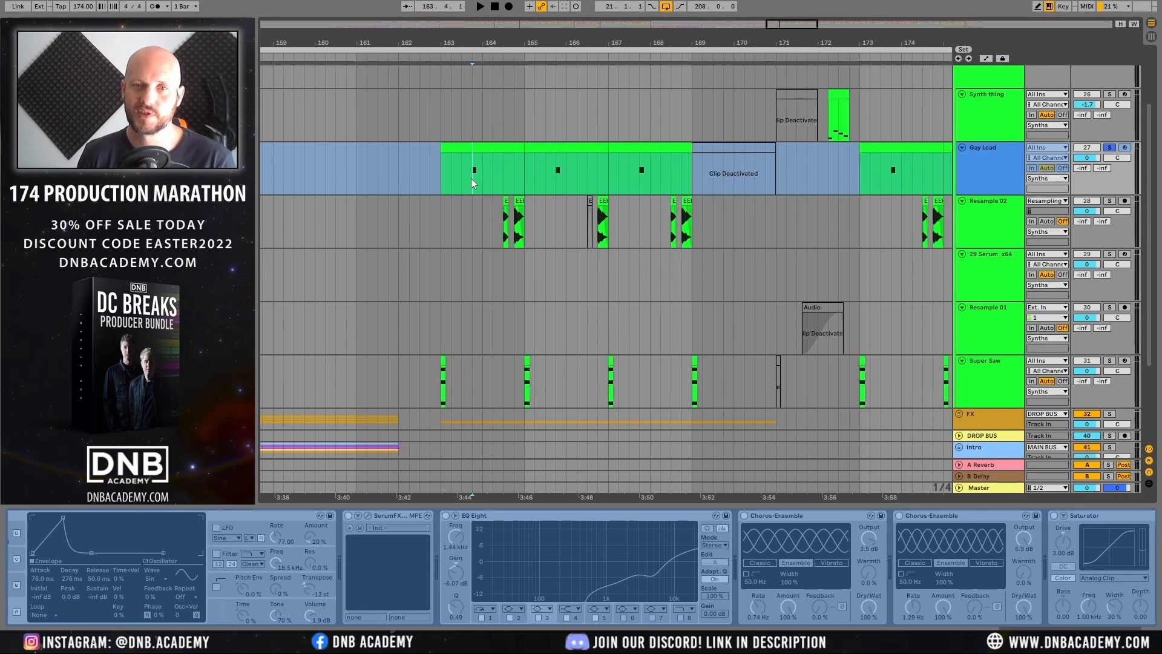
{"action": "left_click", "coordinate": [187, 547]}
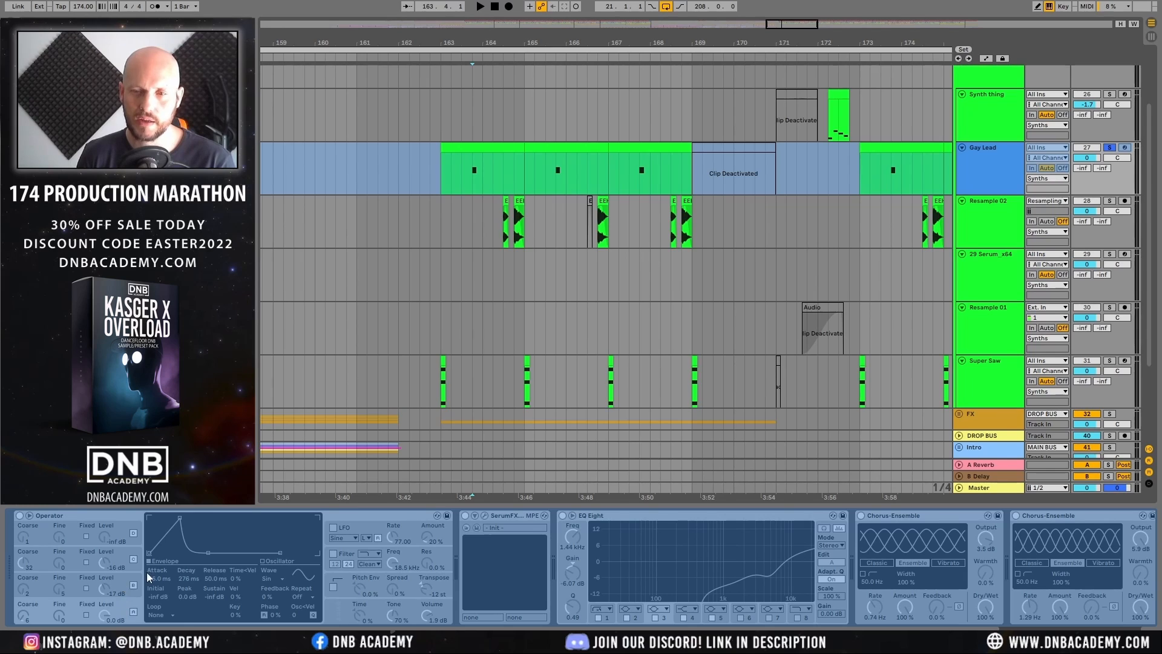
{"action": "right_click", "coordinate": [990, 158]}
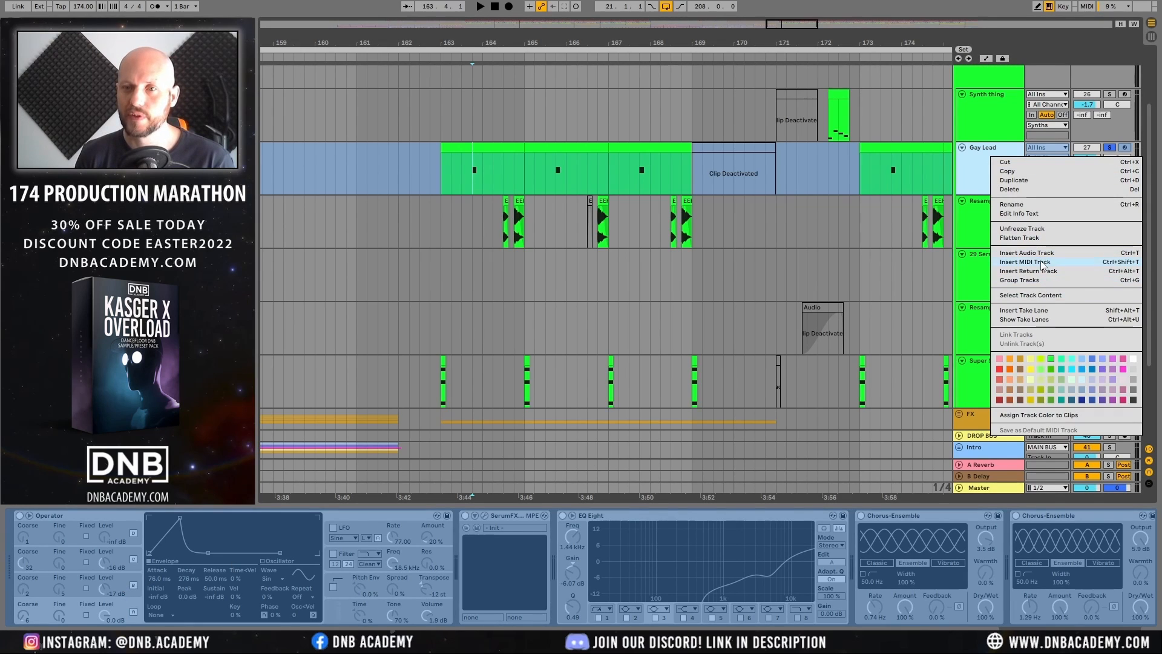
{"action": "left_click", "coordinate": [1035, 230]}
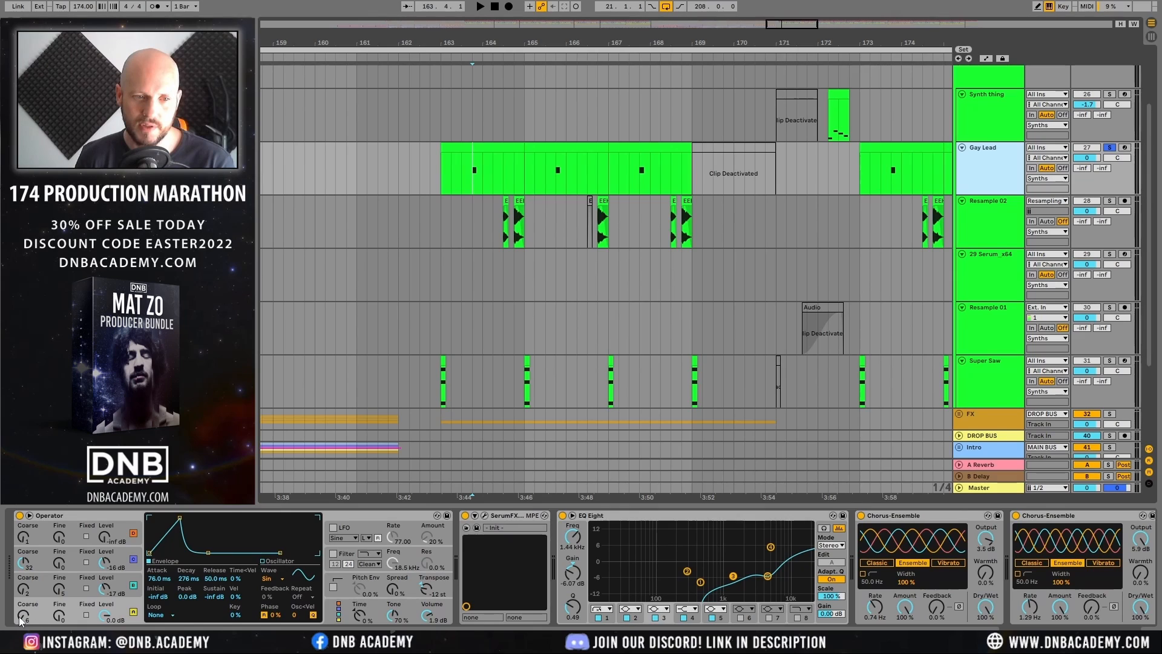
Step: Examine the envelopes and waveforms of Operator's oscillators B and C, and undo the unfreezing of lead track 27
{"action": "left_click", "coordinate": [121, 576]}
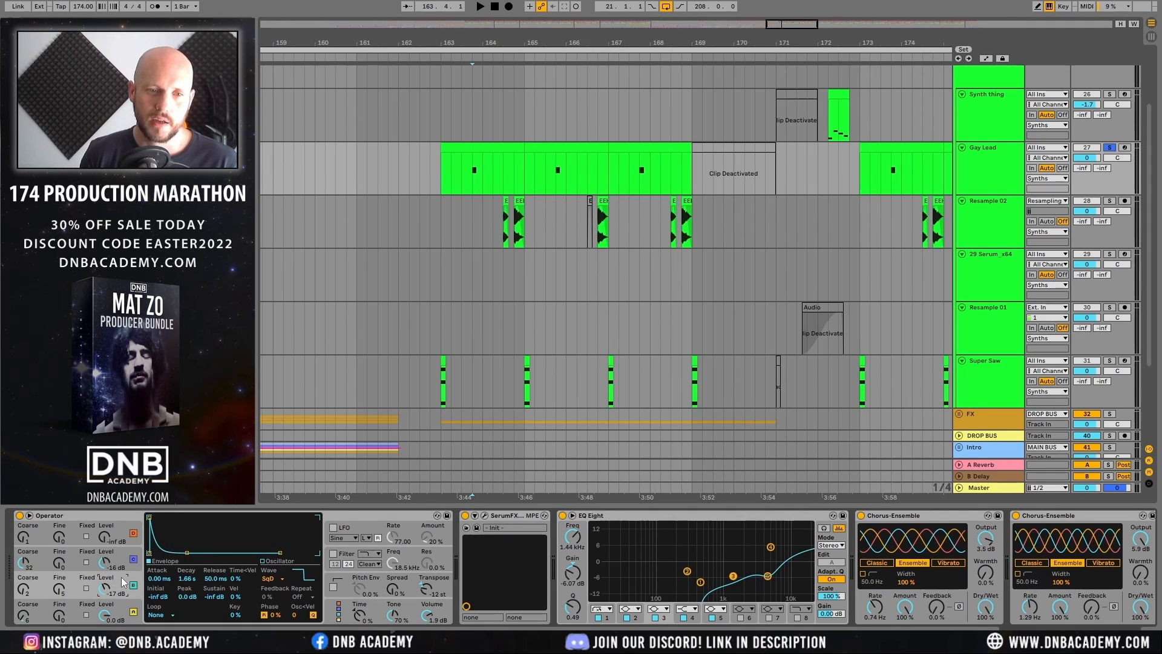
{"action": "left_click", "coordinate": [119, 559]}
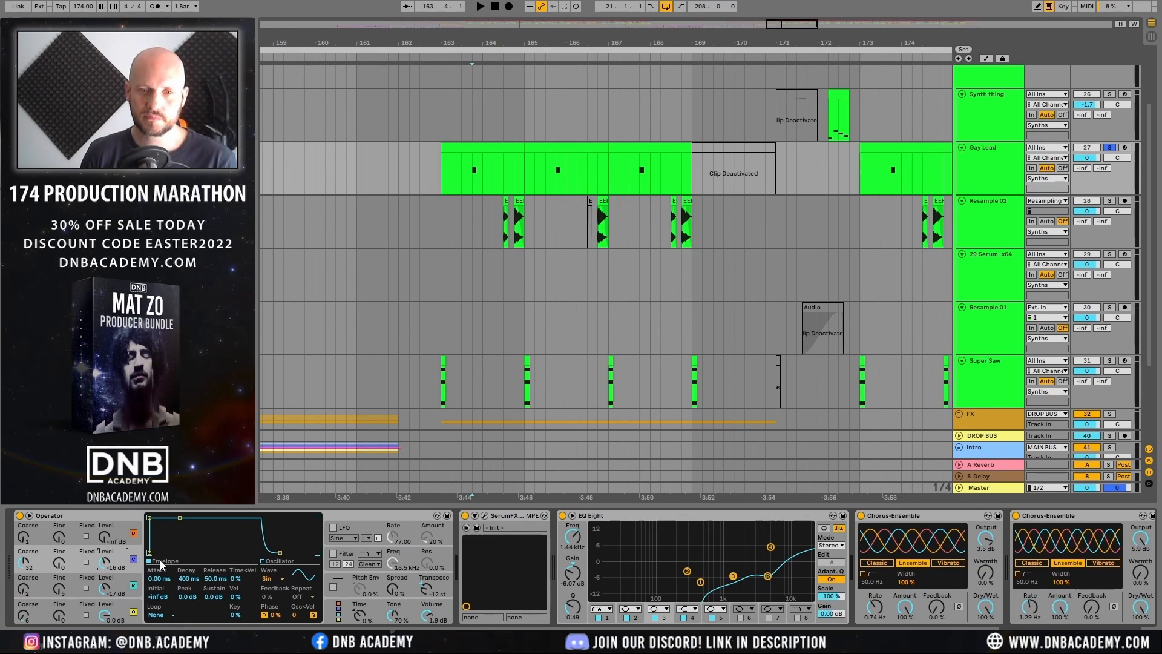
{"action": "key", "text": "ctrl+z"}
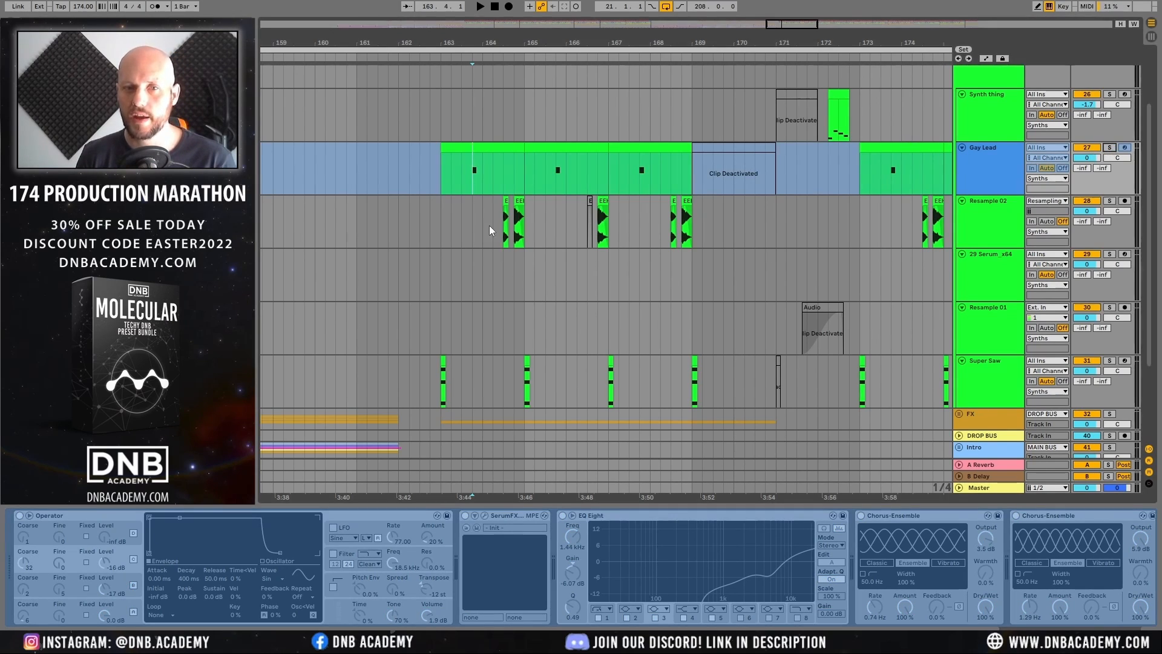
Step: Play about one bar of the full mix from the start of bar 163
{"action": "left_click", "coordinate": [442, 170]}
{"action": "key", "text": "space"}
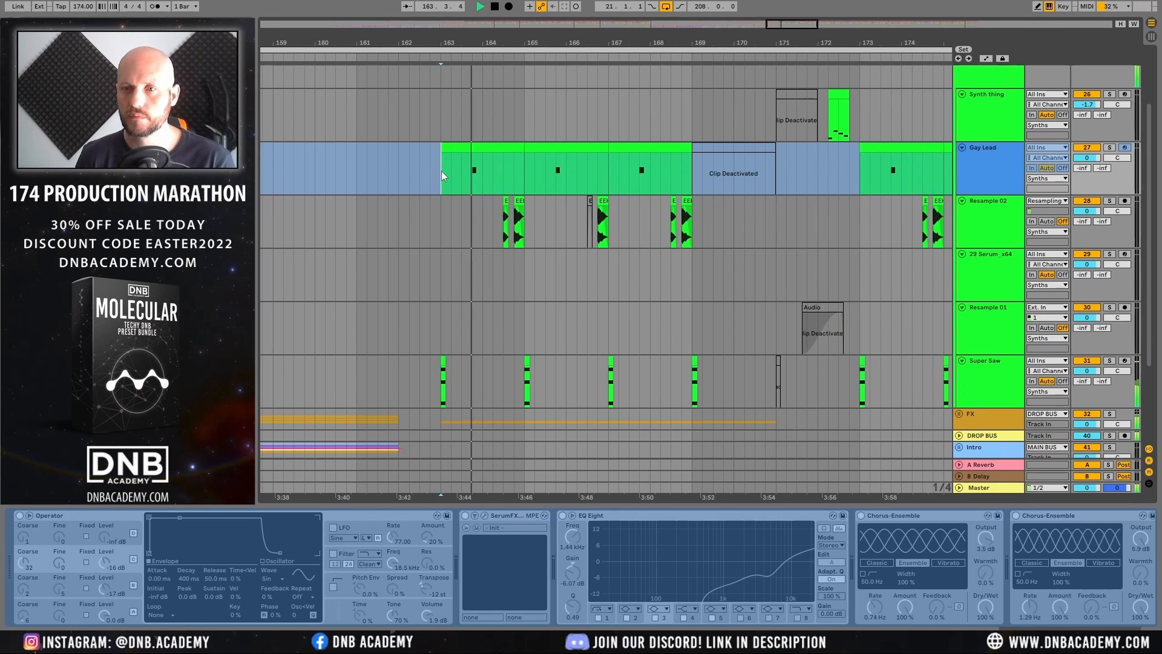
{"action": "key", "text": "space"}
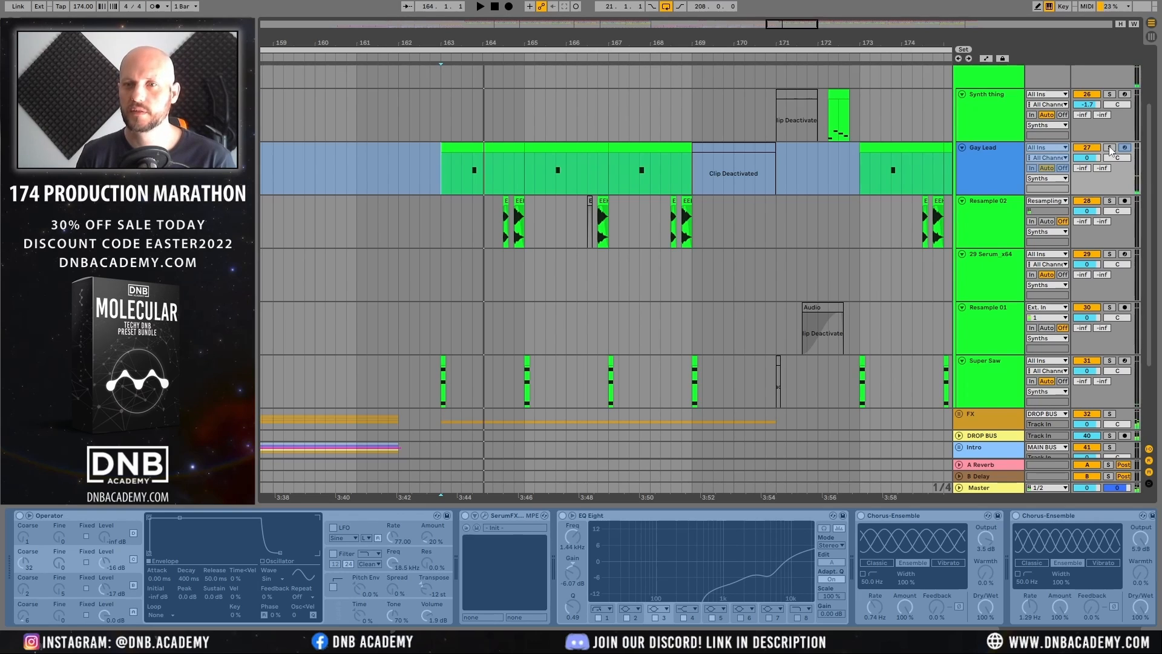
Step: Solo the Synths and Drums groups together and audition them from bar 163
{"action": "scroll", "coordinate": [1102, 172], "scroll_direction": "up", "scroll_amount": 3}
{"action": "left_click", "coordinate": [1109, 125], "text": "ctrl"}
{"action": "left_click", "coordinate": [1109, 71], "text": "ctrl"}
{"action": "key", "text": "space"}
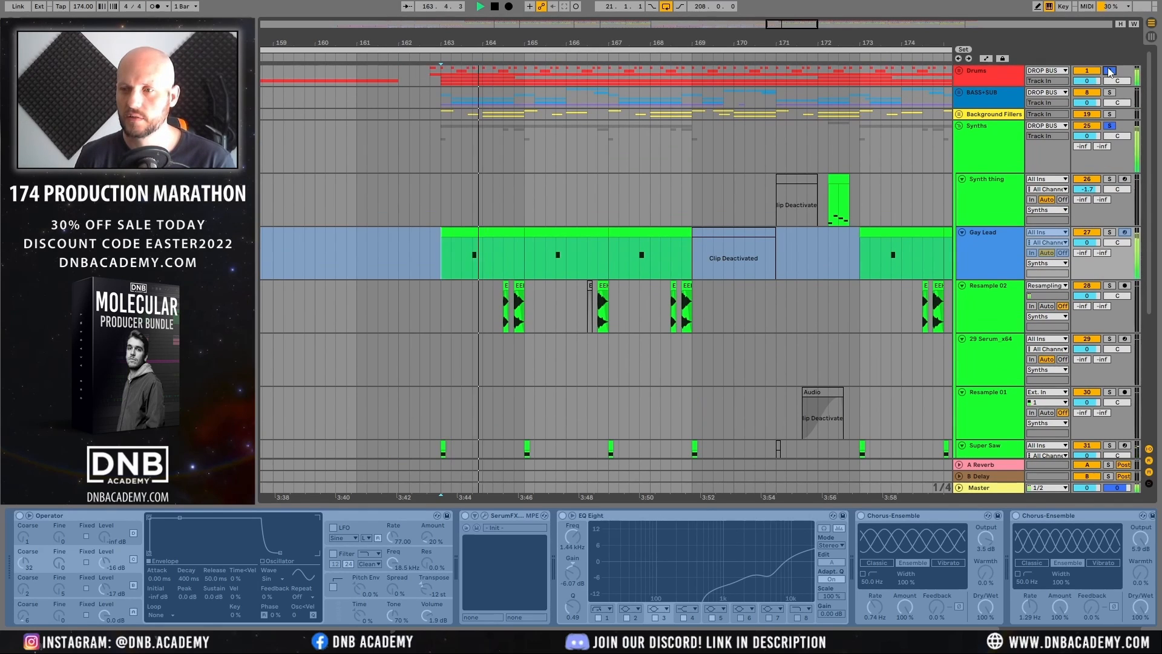
{"action": "key", "text": "space"}
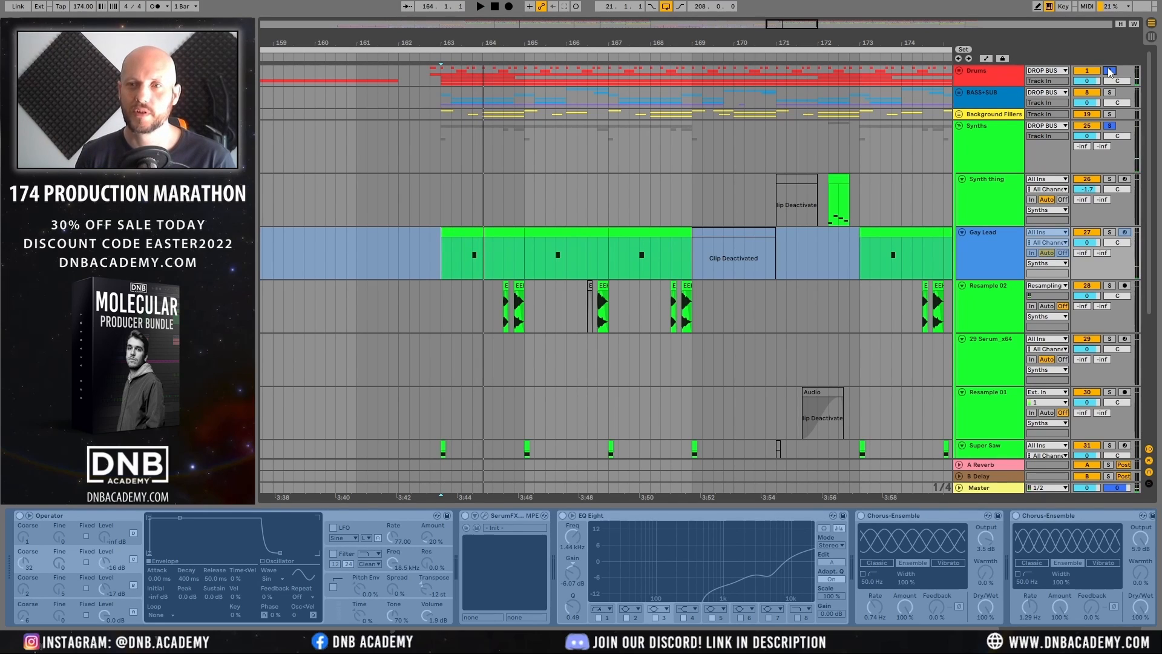
Step: Clear the solos on the Drums and Synths groups and play the full mix from bar 163 into bar 165
{"action": "left_click", "coordinate": [1109, 71]}
{"action": "key", "text": "space"}
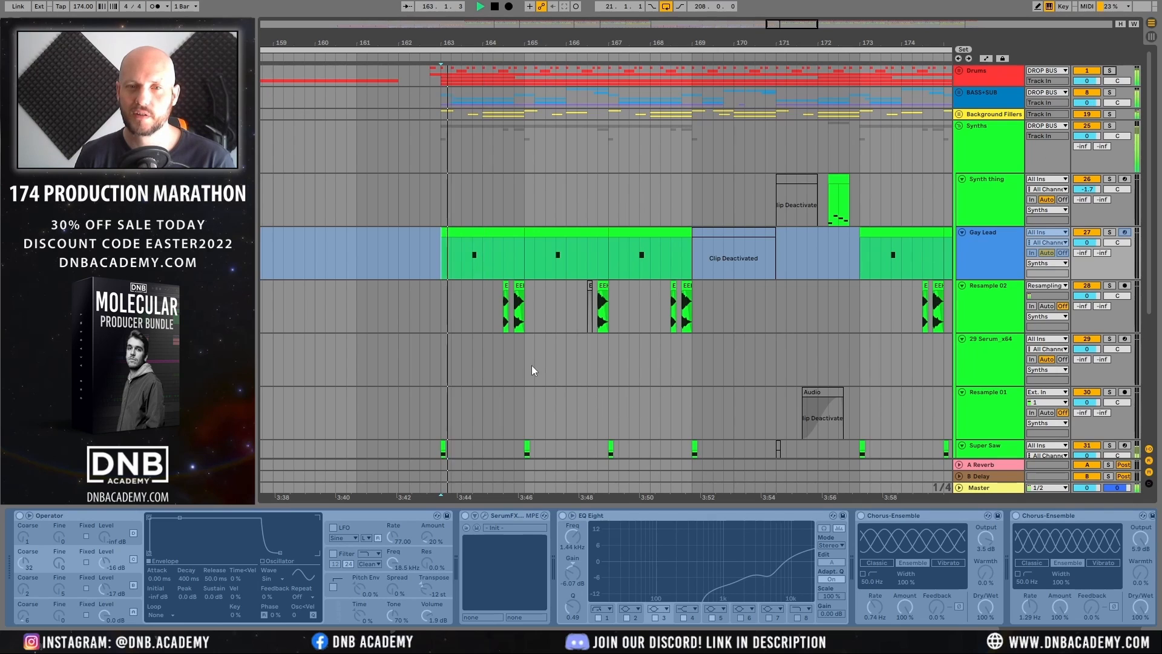
{"action": "scroll", "coordinate": [517, 345], "scroll_direction": "down", "scroll_amount": 3}
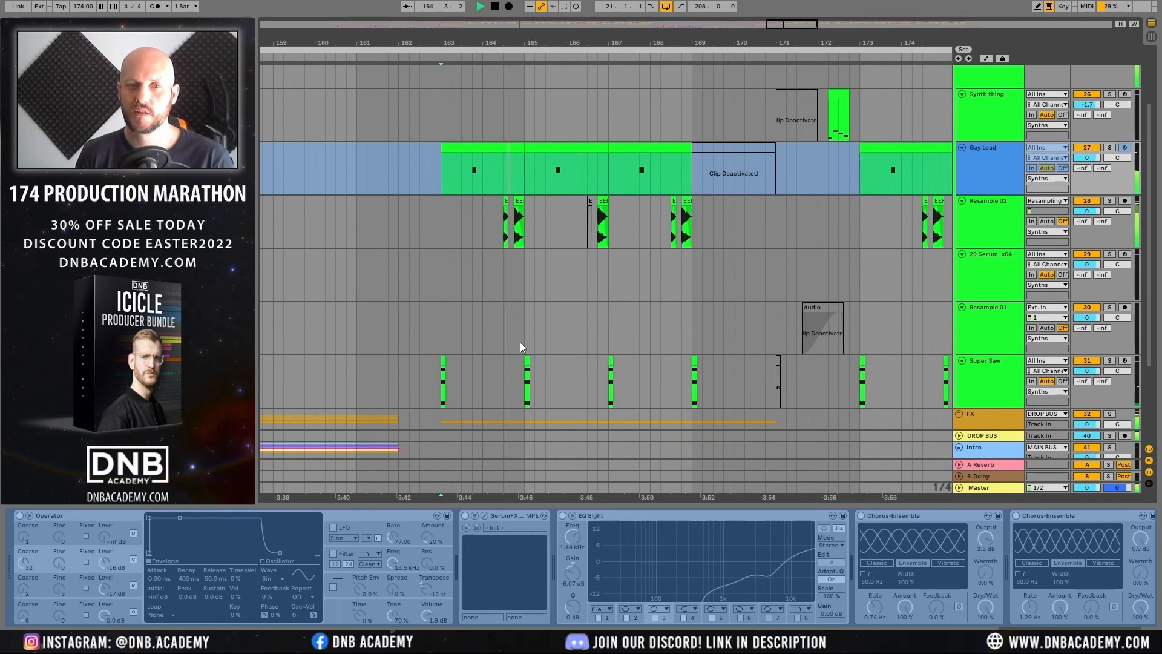
{"action": "key", "text": "space"}
Step: Examine the Super Saw track's clips and its device chain from Serum to the Limiter, and solo the track
{"action": "left_click_drag", "start_coordinate": [502, 42], "coordinate": [571, 69]}
{"action": "left_click", "coordinate": [962, 360]}
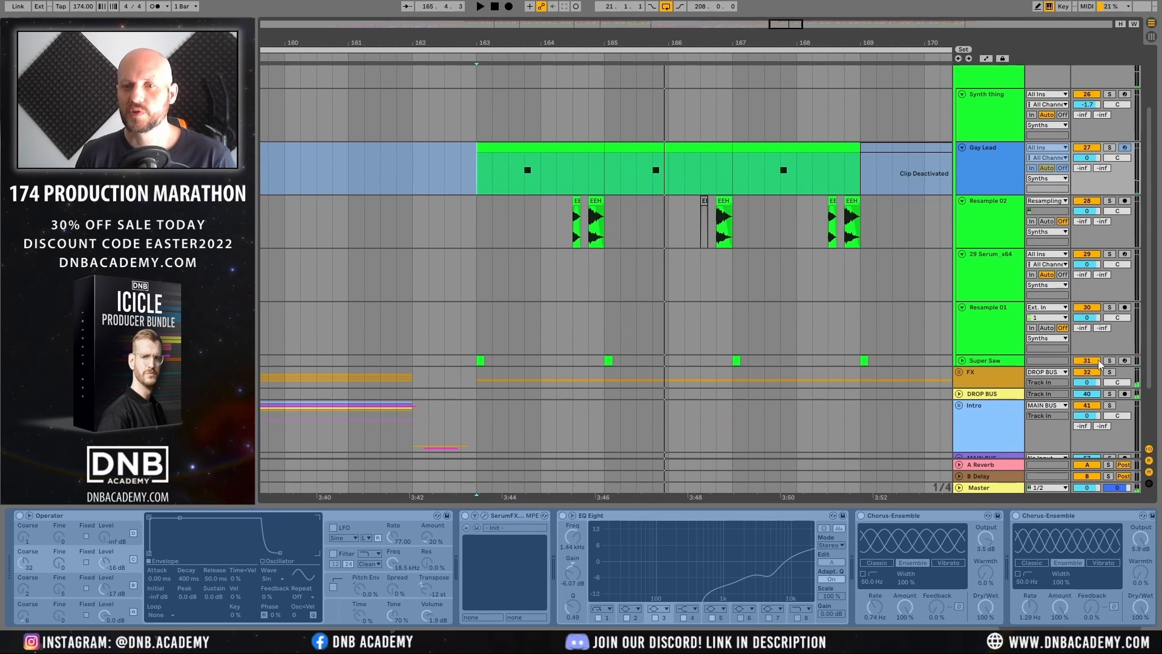
{"action": "left_click", "coordinate": [961, 362]}
{"action": "left_click", "coordinate": [993, 362]}
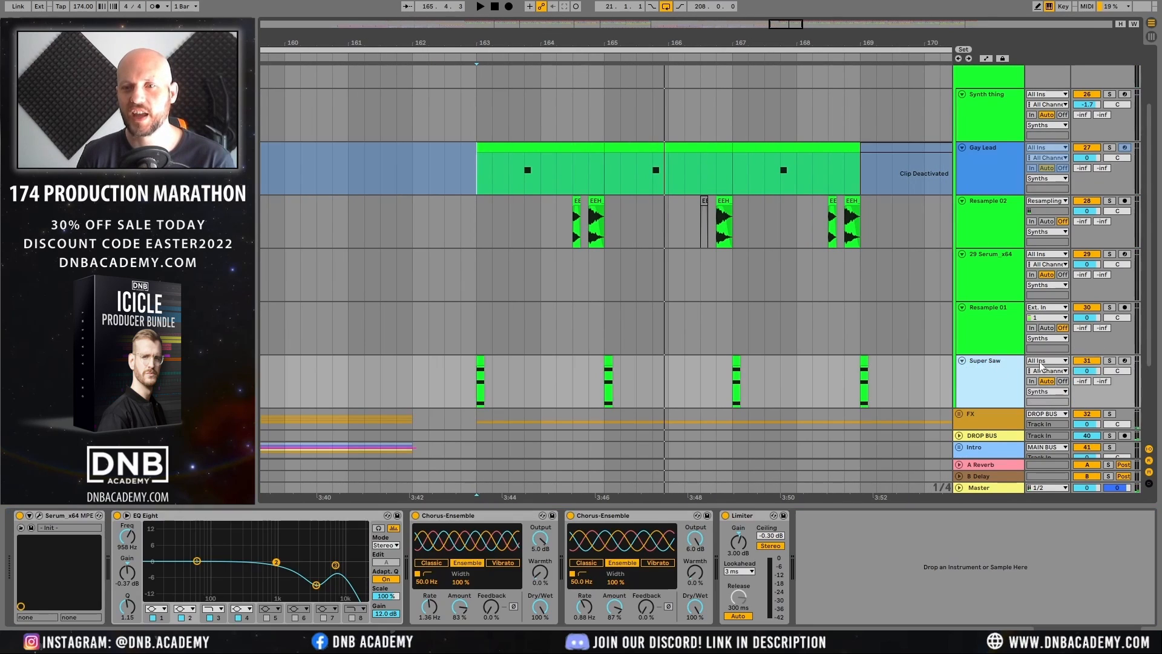
{"action": "left_click", "coordinate": [1109, 361]}
Step: Return to the group tracks and unfold the Background Fillers group to show its layers
{"action": "scroll", "coordinate": [530, 308], "scroll_direction": "up", "scroll_amount": 3}
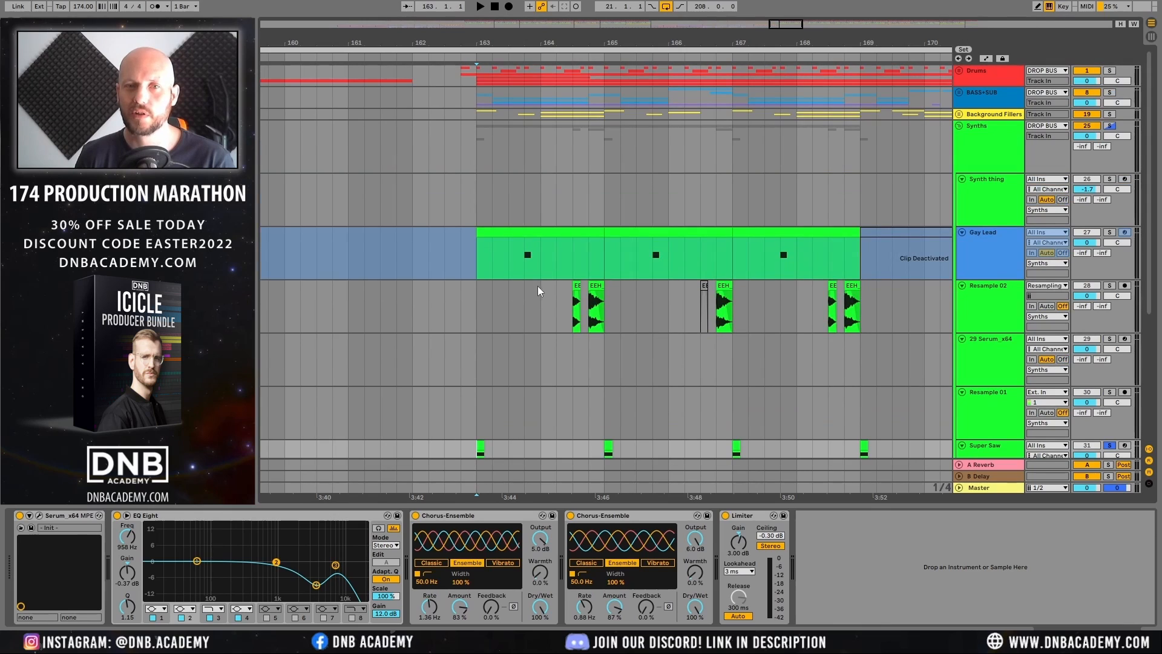
{"action": "left_click", "coordinate": [971, 128]}
{"action": "left_click", "coordinate": [959, 114]}
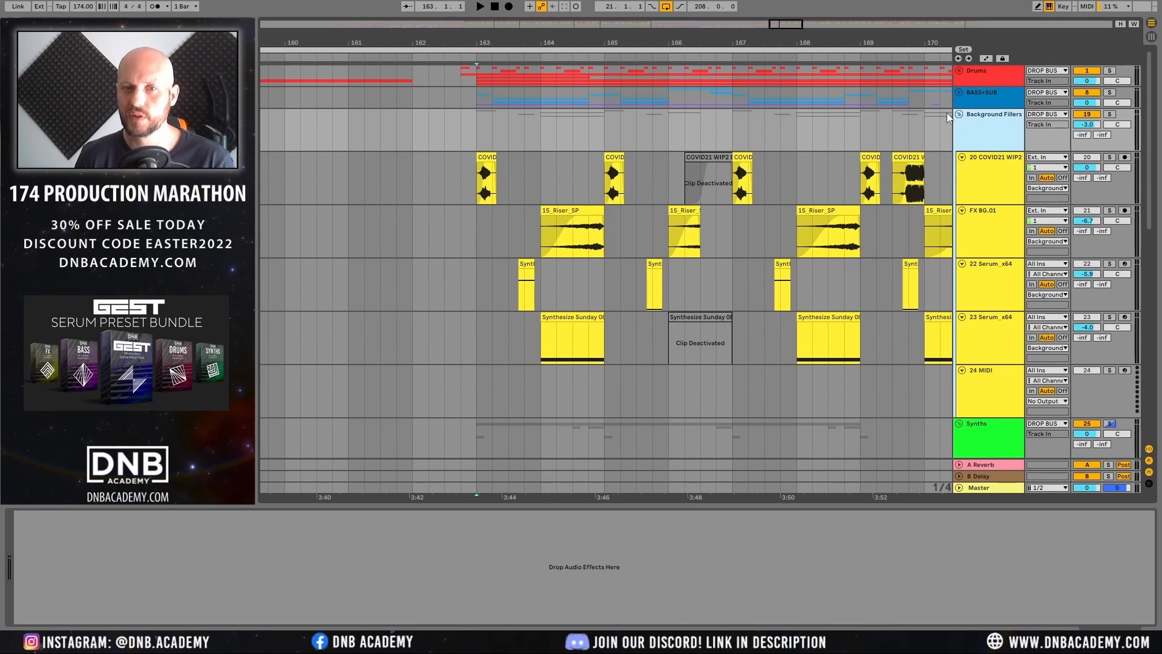
Step: Solo the Background Fillers group, audition it from the first COVID21 clip at bar 163, and clear the solo
{"action": "left_click", "coordinate": [489, 153]}
{"action": "left_click", "coordinate": [1109, 114]}
{"action": "key", "text": "space"}
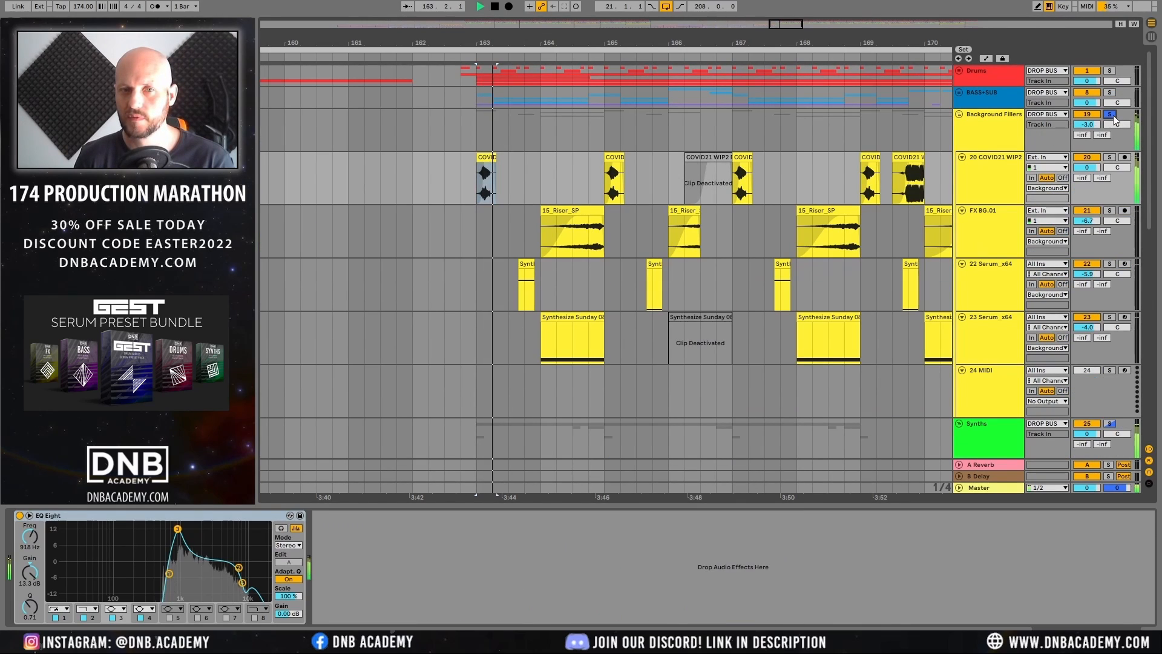
{"action": "key", "text": "space"}
{"action": "left_click", "coordinate": [1110, 115]}
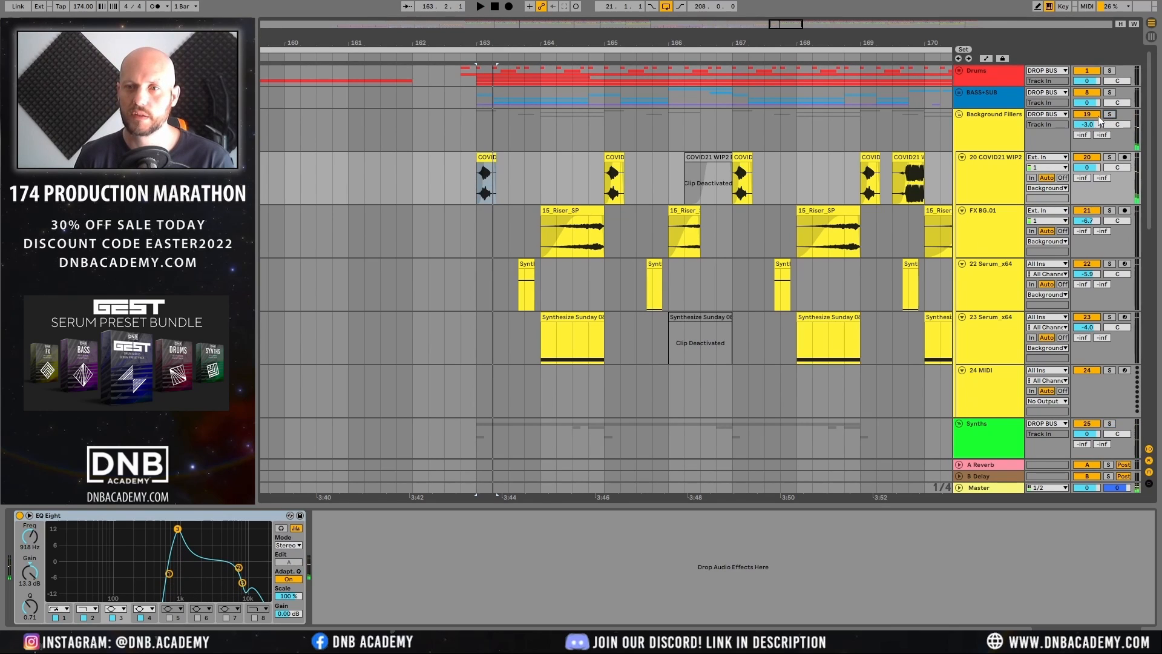
Step: Fold the Background Fillers group and examine the oscillators and effects of the Super Saw track's Serum
{"action": "left_click", "coordinate": [958, 113]}
{"action": "scroll", "coordinate": [949, 223], "scroll_direction": "down", "scroll_amount": 5}
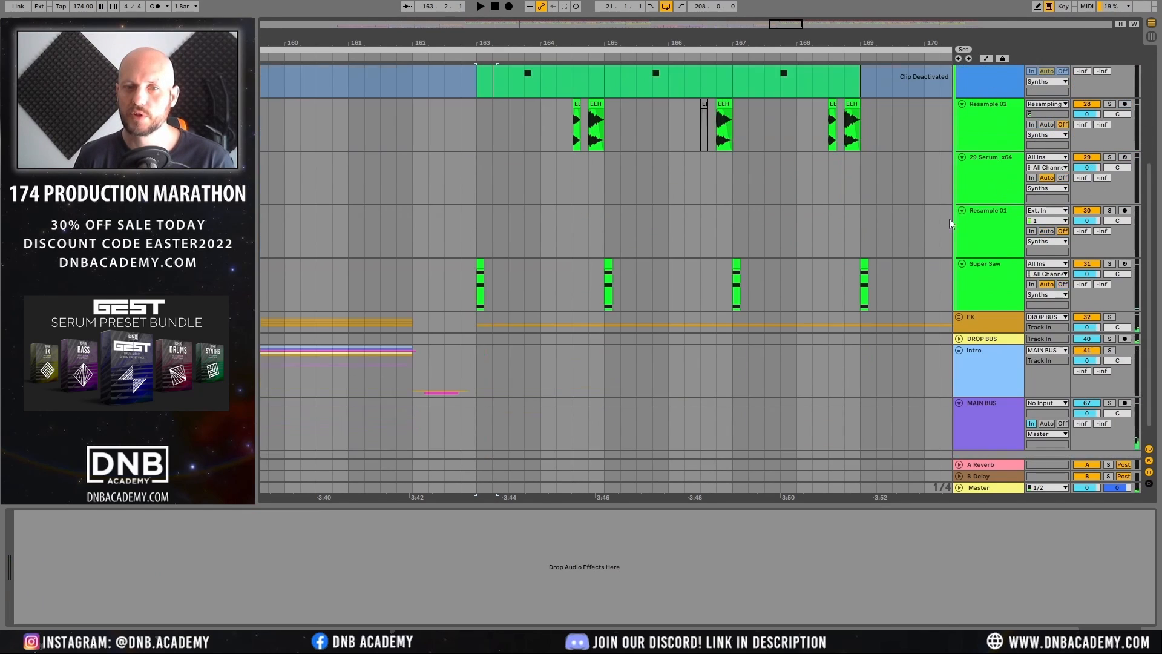
{"action": "left_click", "coordinate": [984, 266]}
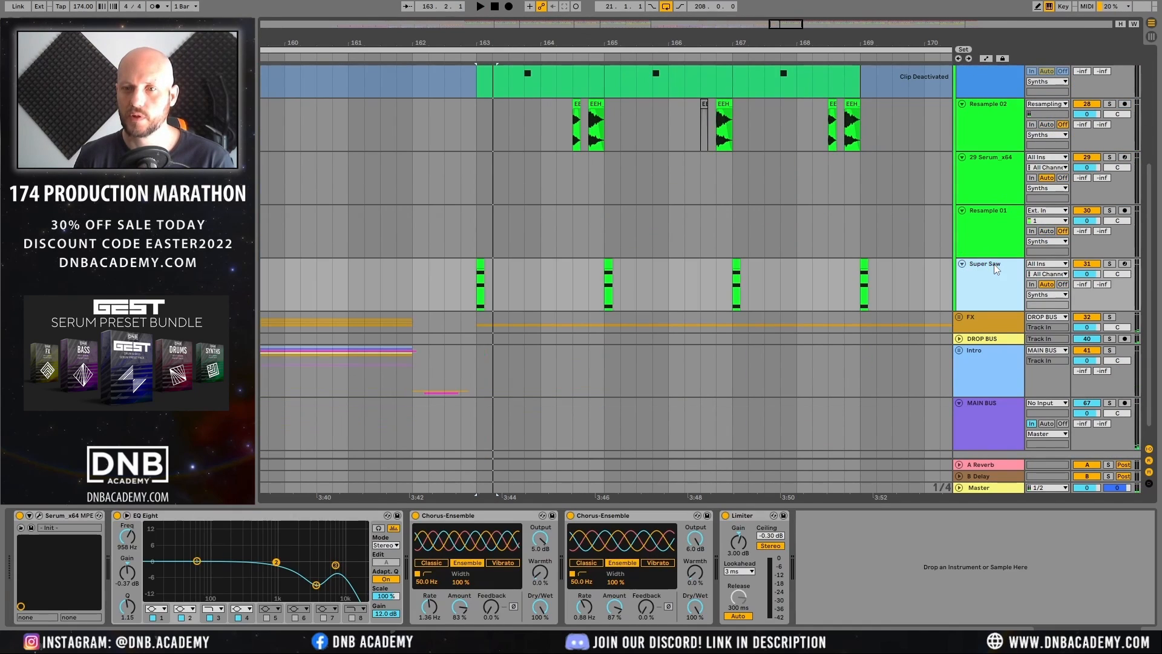
{"action": "left_click", "coordinate": [40, 515]}
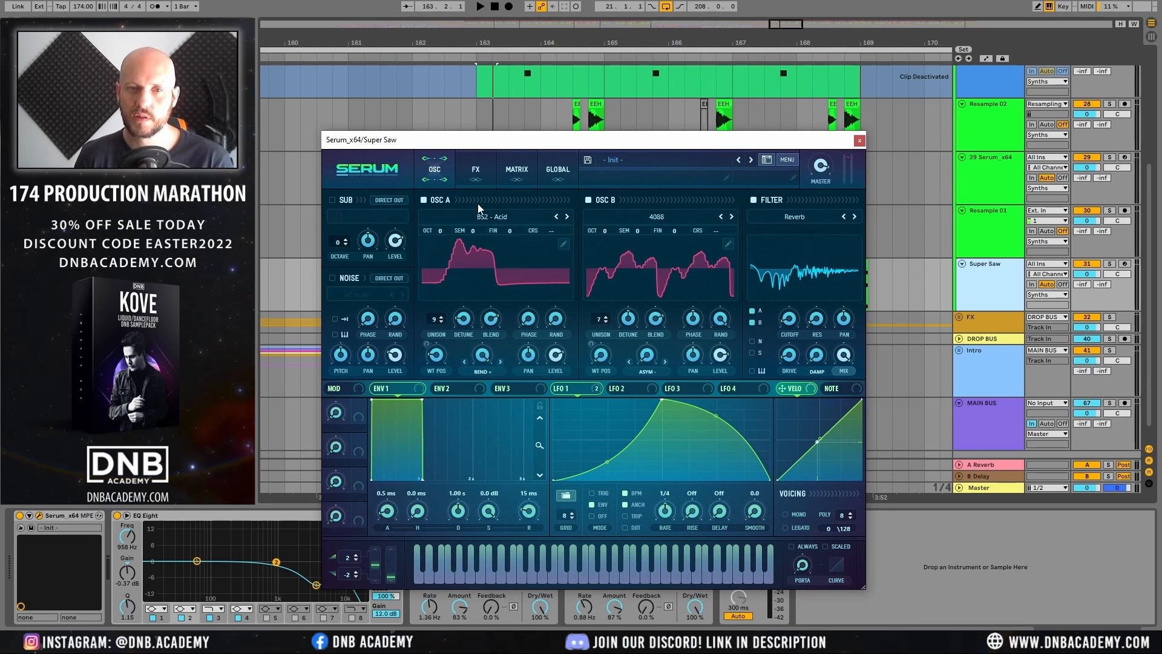
{"action": "left_click", "coordinate": [476, 169]}
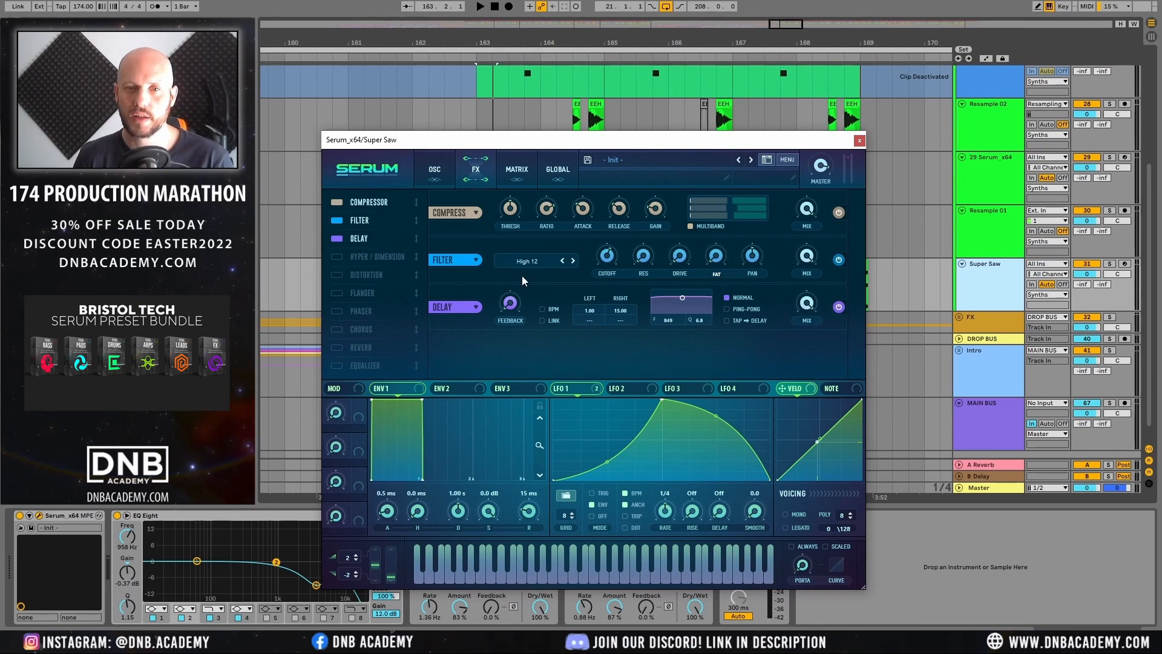
{"action": "left_click", "coordinate": [859, 141]}
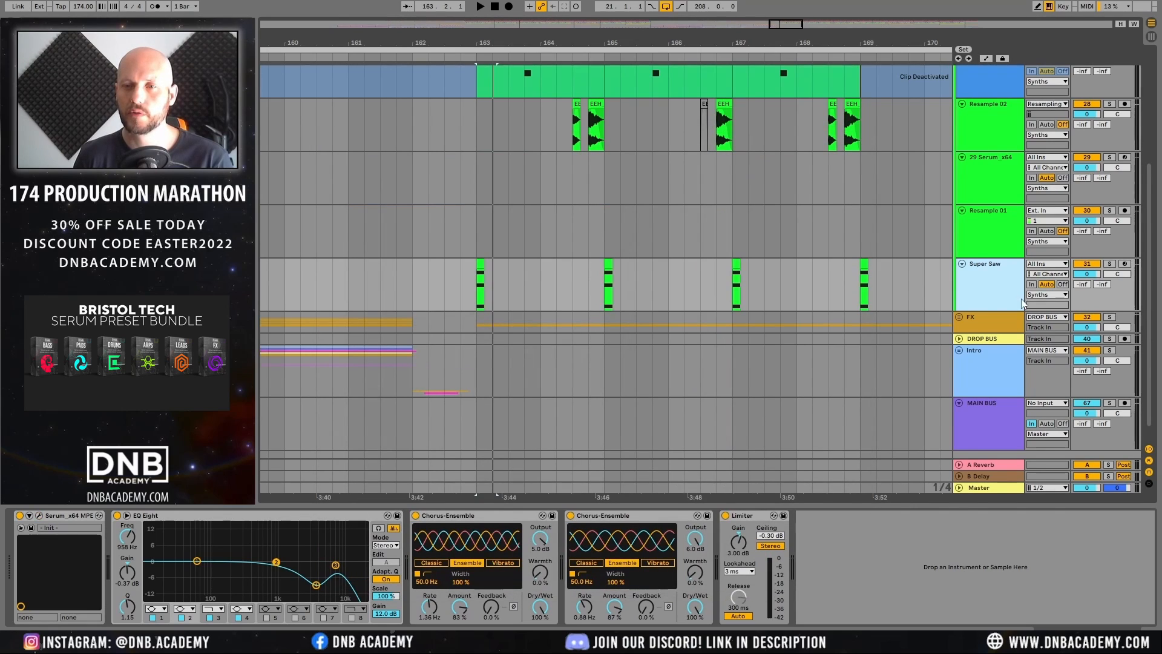
Step: Solo the Super Saw track and audition it from bar 163
{"action": "left_click", "coordinate": [1110, 263]}
{"action": "key", "text": "space"}
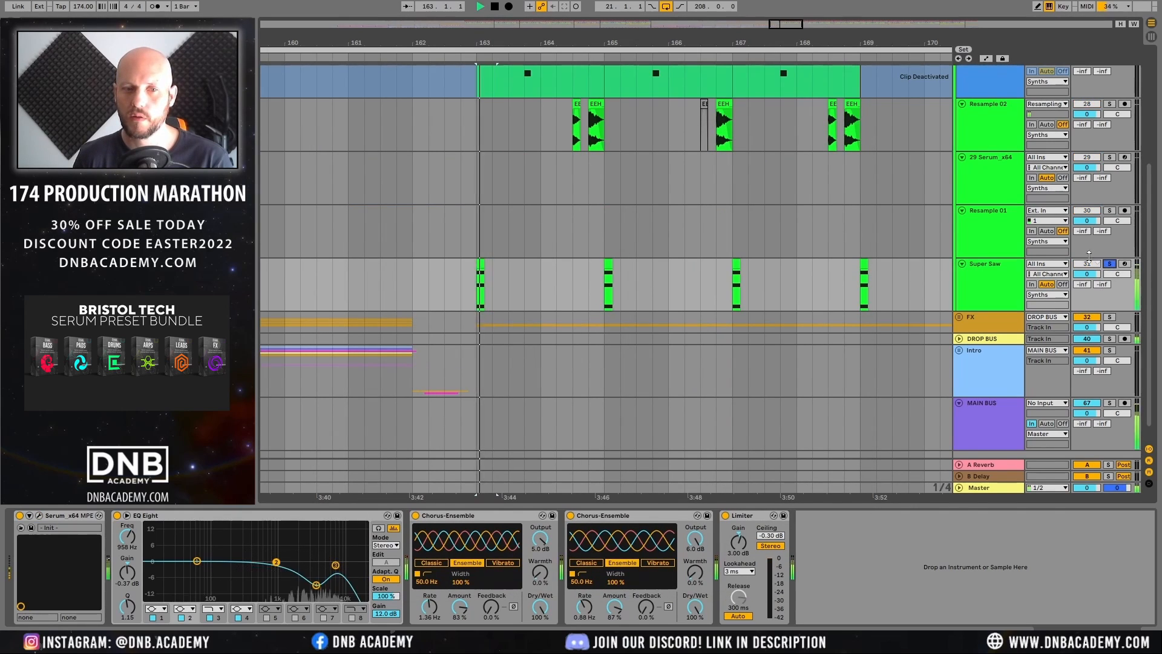
{"action": "key", "text": "space"}
{"action": "key", "text": "space"}
{"action": "key", "text": "space"}
Step: Compare the Super Saw sound with both Chorus-Ensemble devices bypassed and with both active
{"action": "left_click", "coordinate": [416, 516]}
{"action": "left_click", "coordinate": [570, 515]}
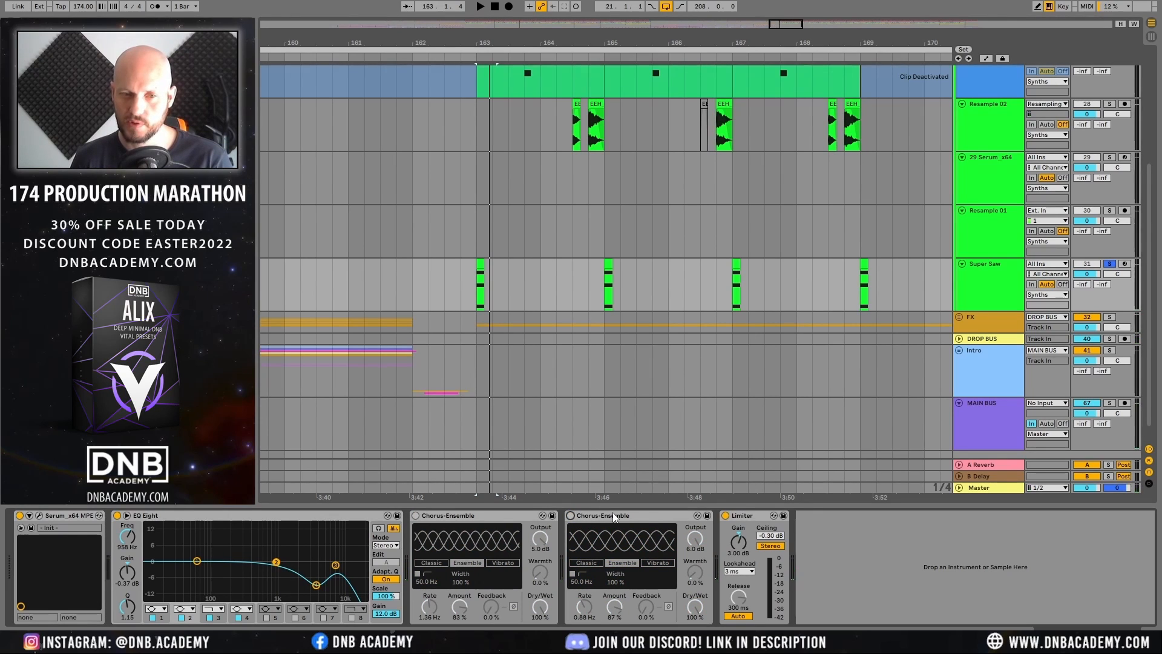
{"action": "key", "text": "space"}
{"action": "left_click", "coordinate": [570, 515]}
{"action": "left_click", "coordinate": [416, 516]}
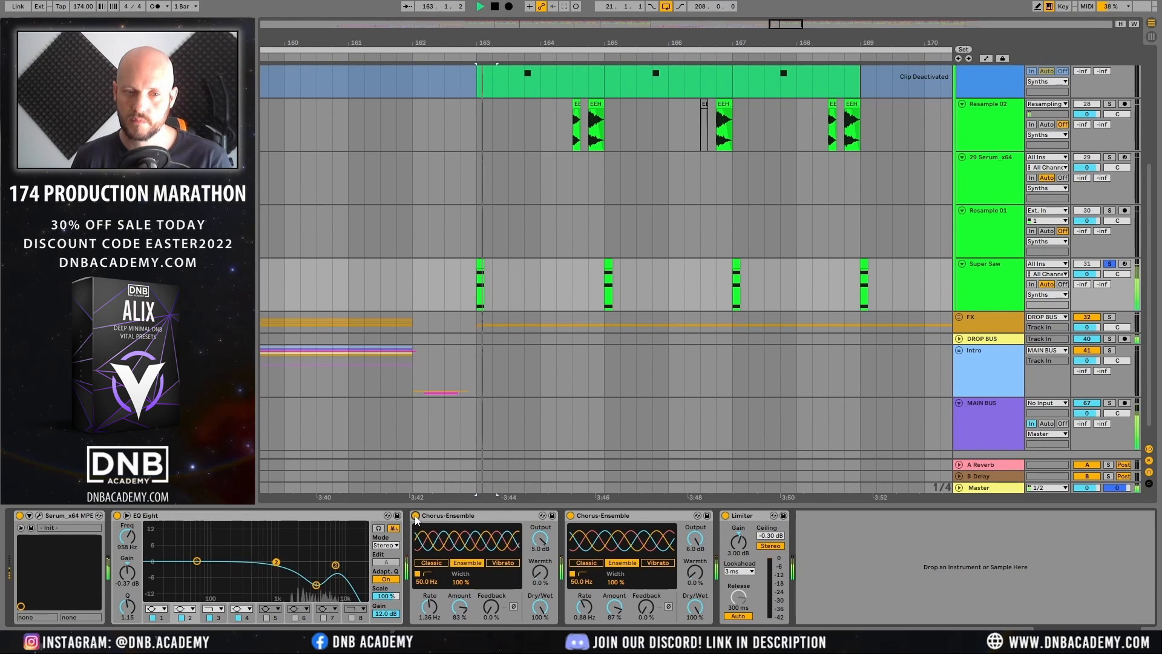
{"action": "key", "text": "space"}
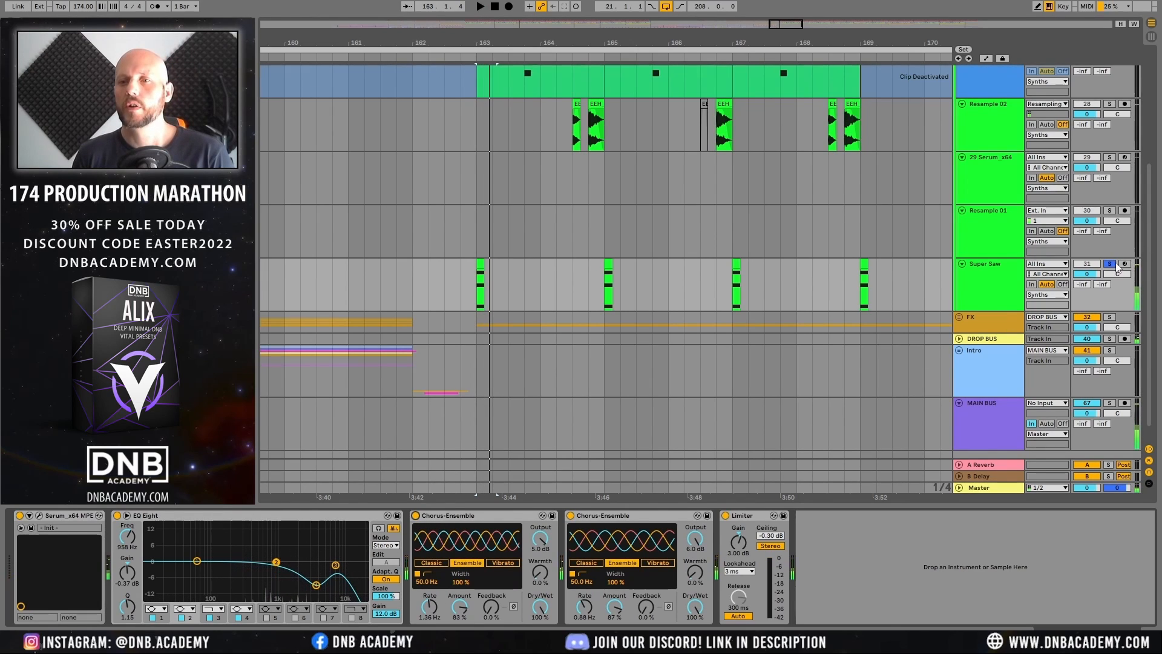
Step: Clear the Super Saw solo and play the full mix from bar 163
{"action": "left_click", "coordinate": [1111, 264]}
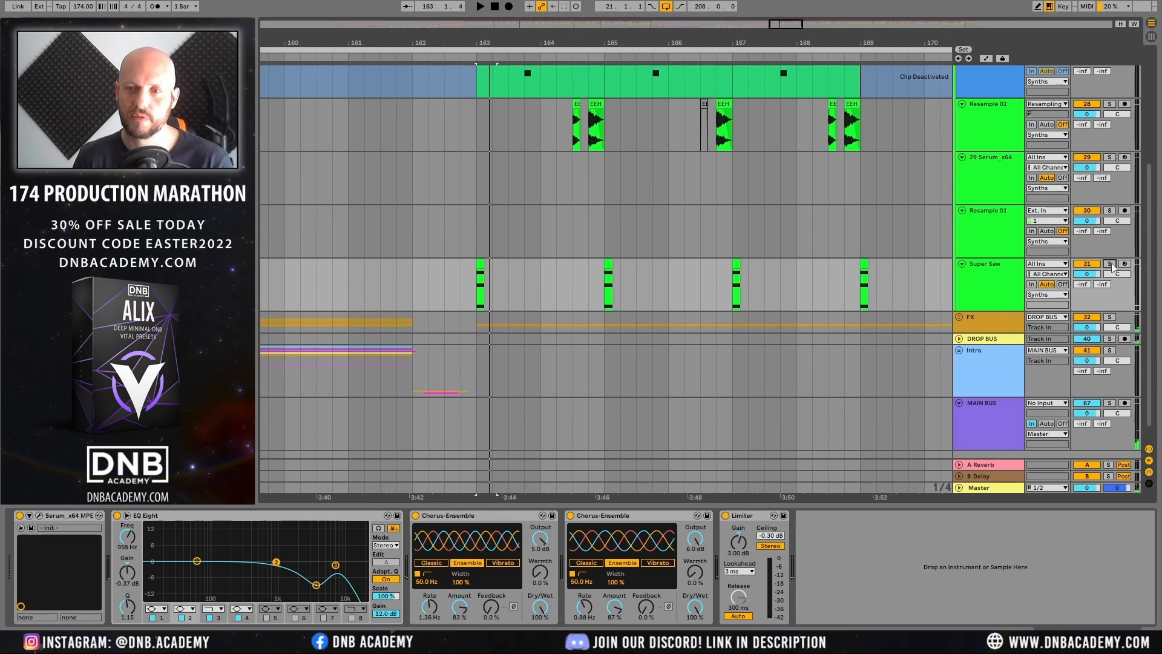
{"action": "left_click", "coordinate": [992, 284]}
{"action": "key", "text": "space"}
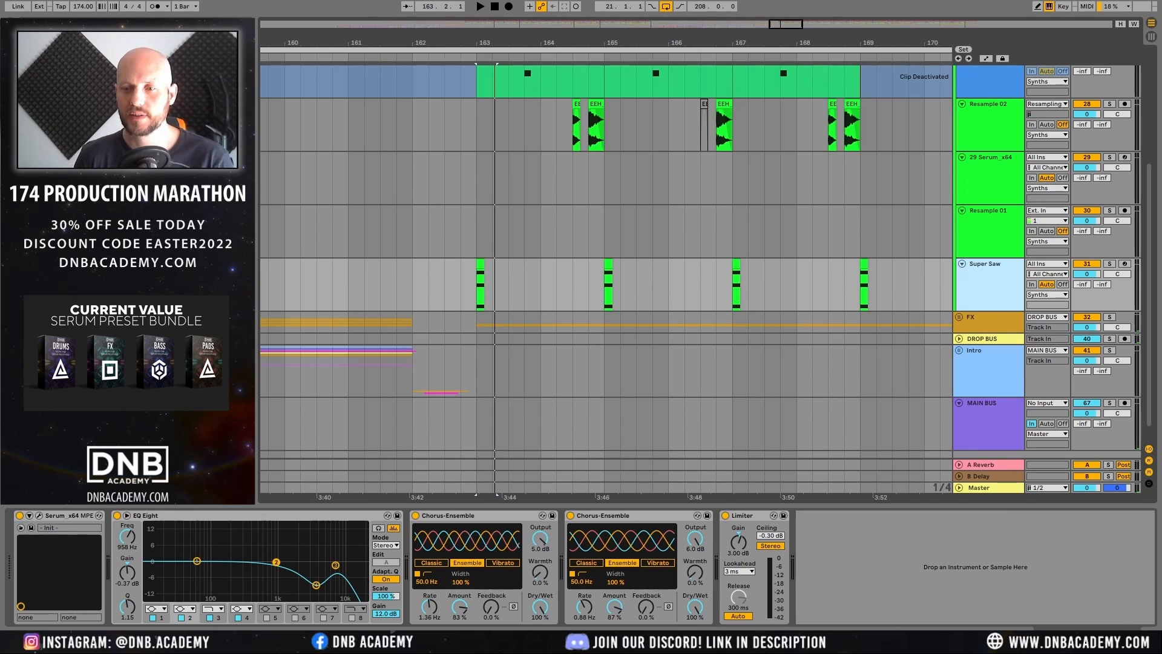
Step: Hide the device view, solo the Resample 02 track and audition its two EEH_128 clips in bar 164
{"action": "key", "text": "ctrl+alt+l"}
{"action": "scroll", "coordinate": [754, 106], "scroll_direction": "up", "scroll_amount": 3}
{"action": "left_click_drag", "start_coordinate": [578, 43], "coordinate": [584, 58]}
{"action": "left_click", "coordinate": [574, 221]}
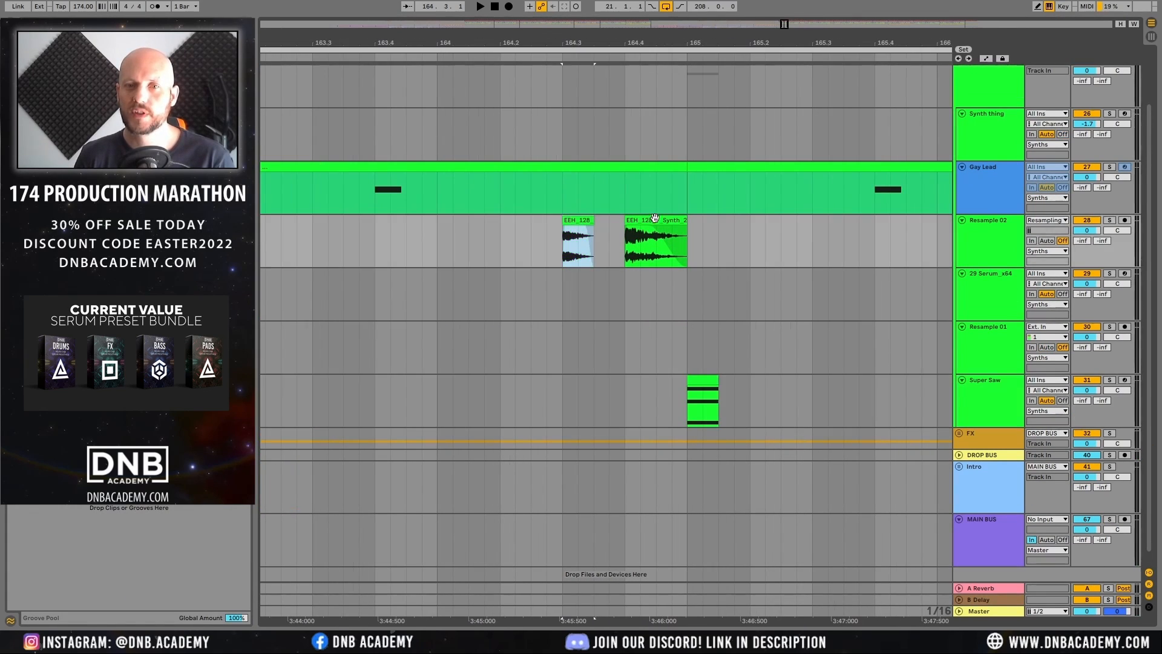
{"action": "left_click", "coordinate": [655, 218]}
{"action": "left_click", "coordinate": [1109, 220]}
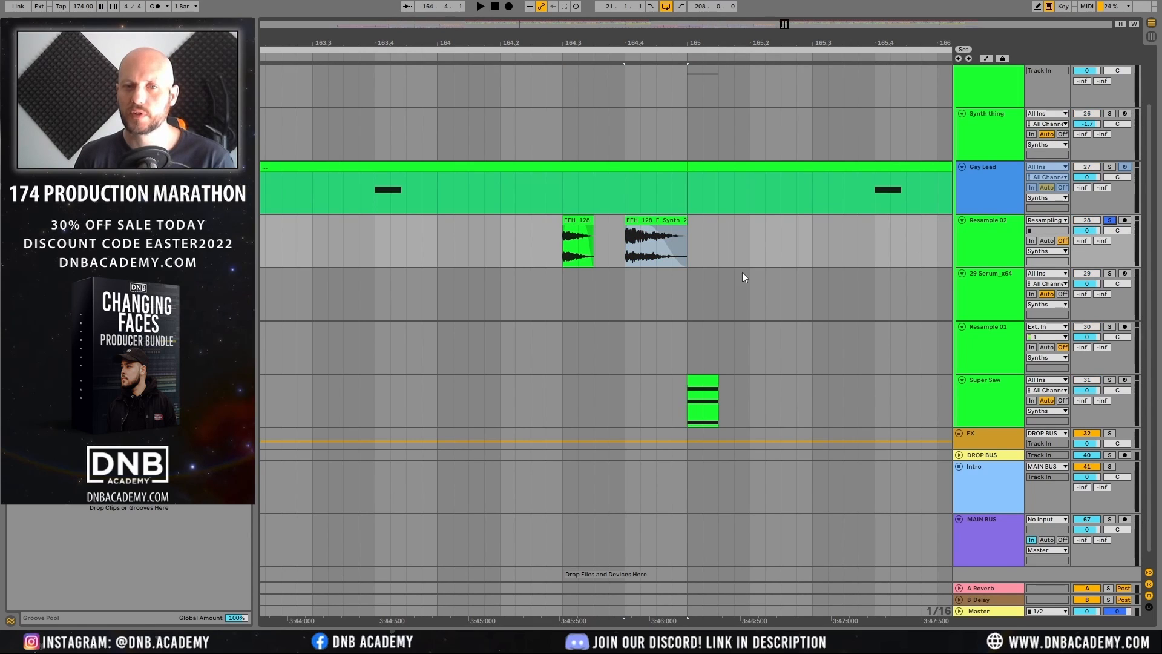
{"action": "left_click", "coordinate": [578, 219]}
{"action": "key", "text": "space"}
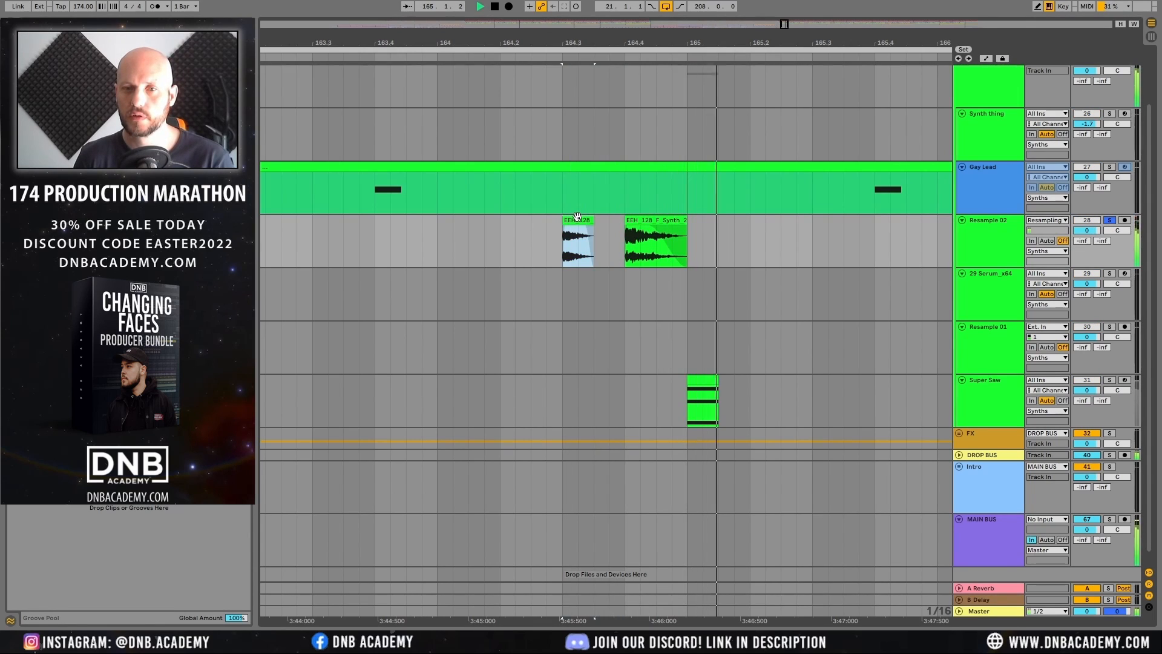
{"action": "key", "text": "space"}
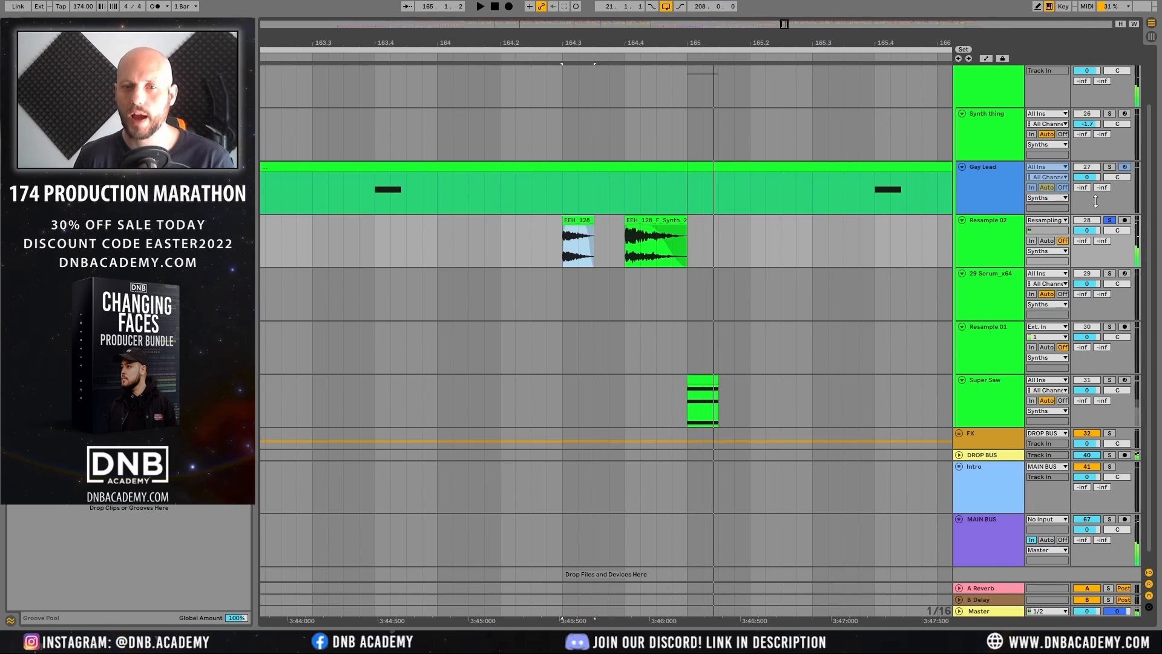
Step: Show the second EEH_128_F_Synth clip's sample in the browser and open the clip's sample and warp settings
{"action": "right_click", "coordinate": [634, 234]}
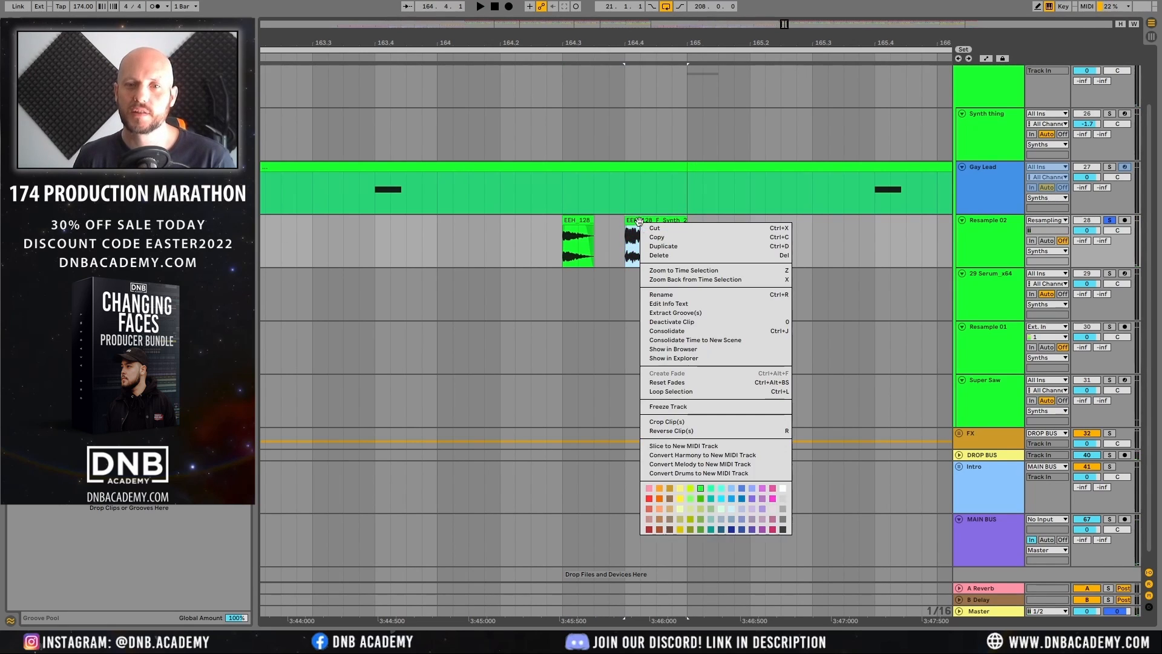
{"action": "left_click", "coordinate": [686, 350]}
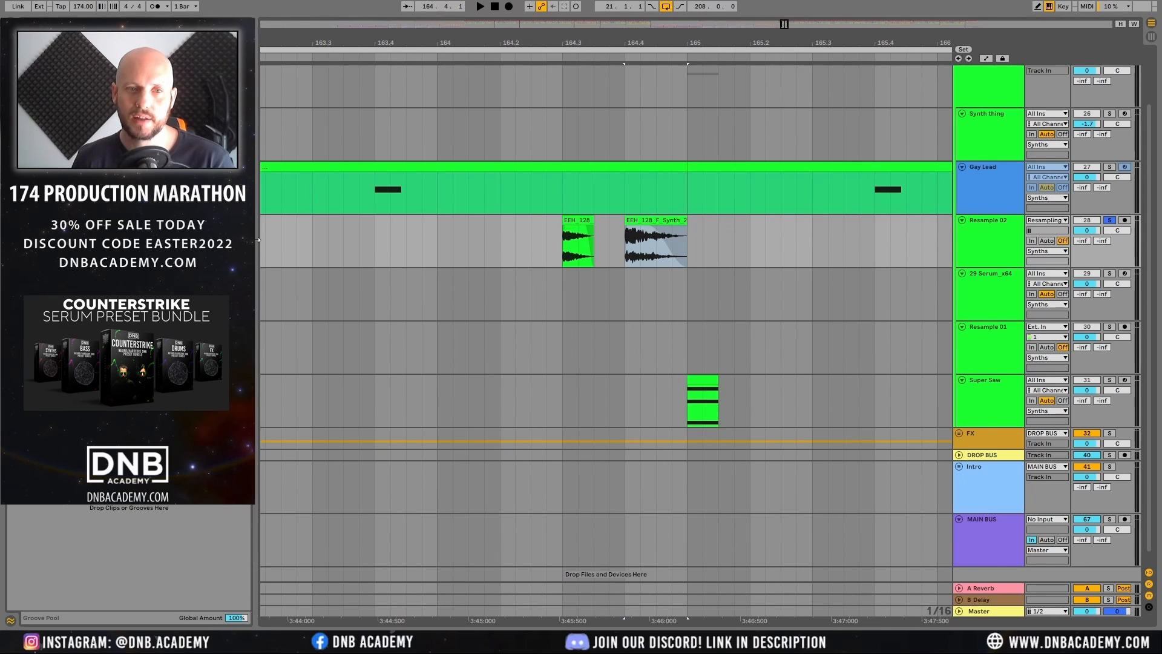
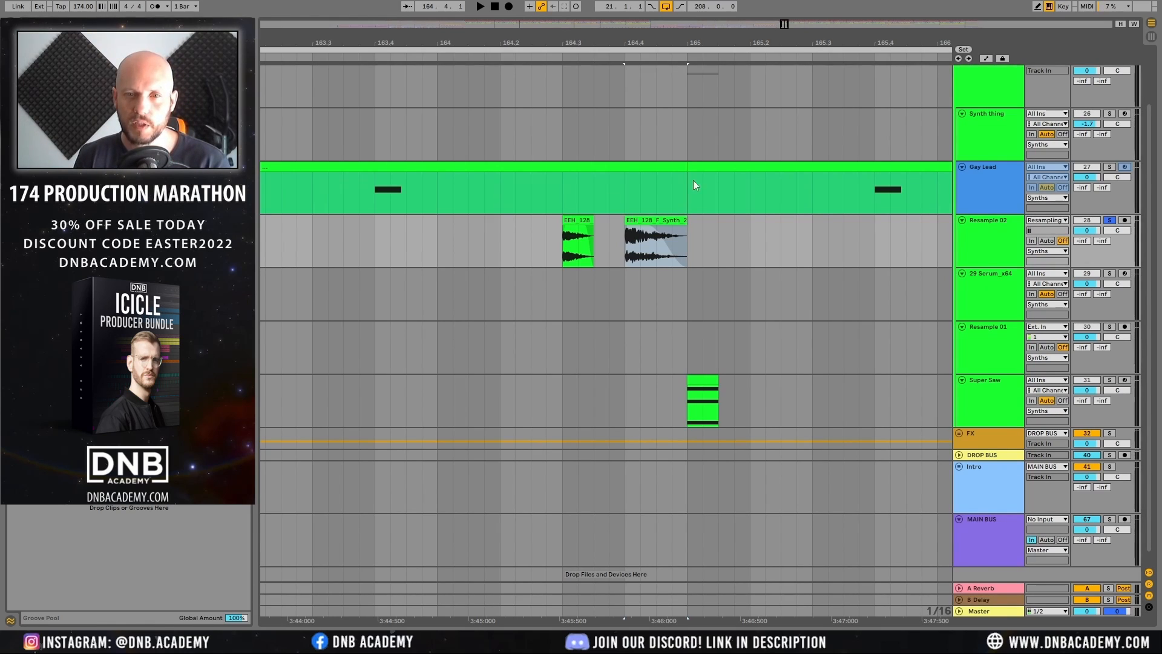
{"action": "left_click", "coordinate": [647, 223]}
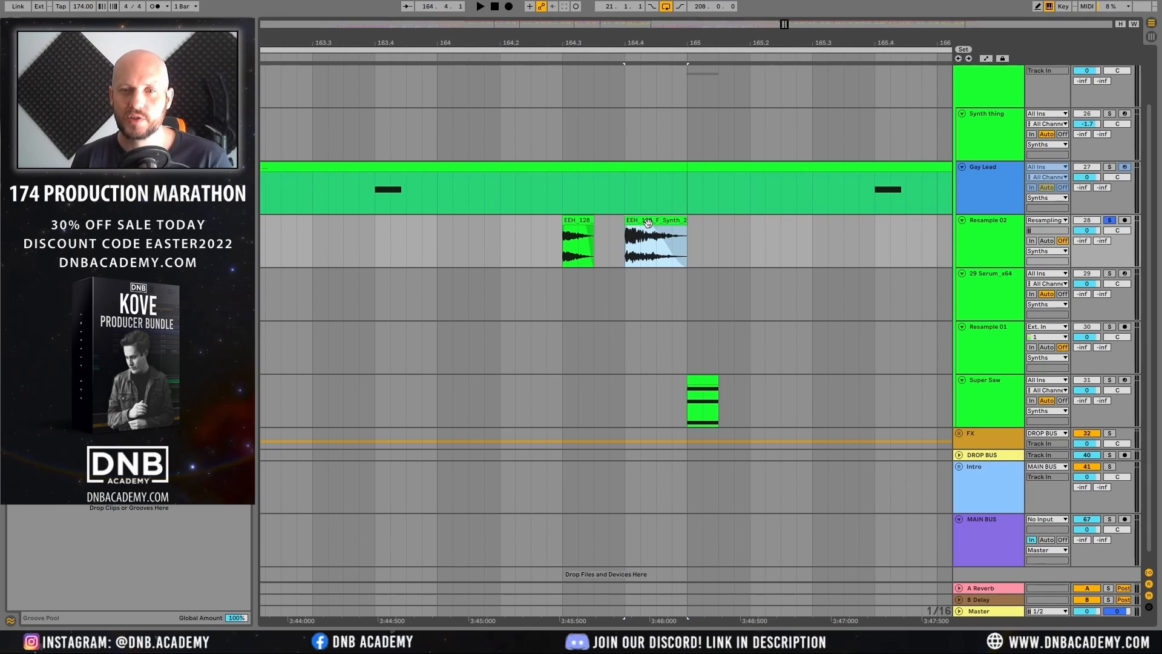
{"action": "double_click", "coordinate": [647, 223]}
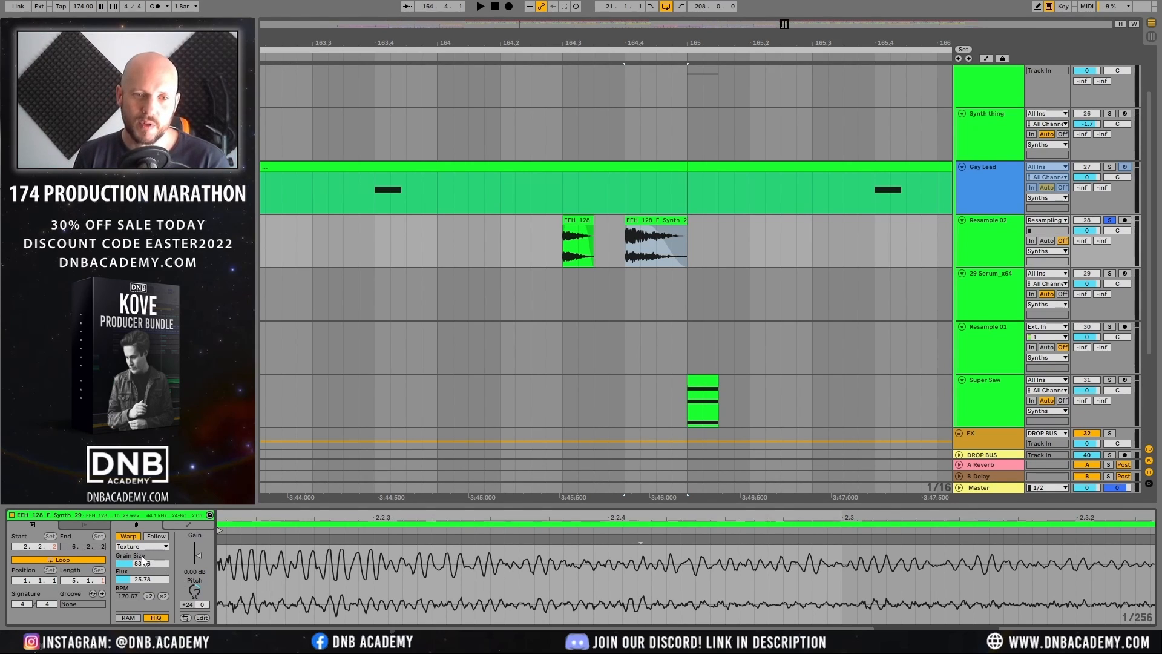
{"action": "left_click", "coordinate": [648, 220]}
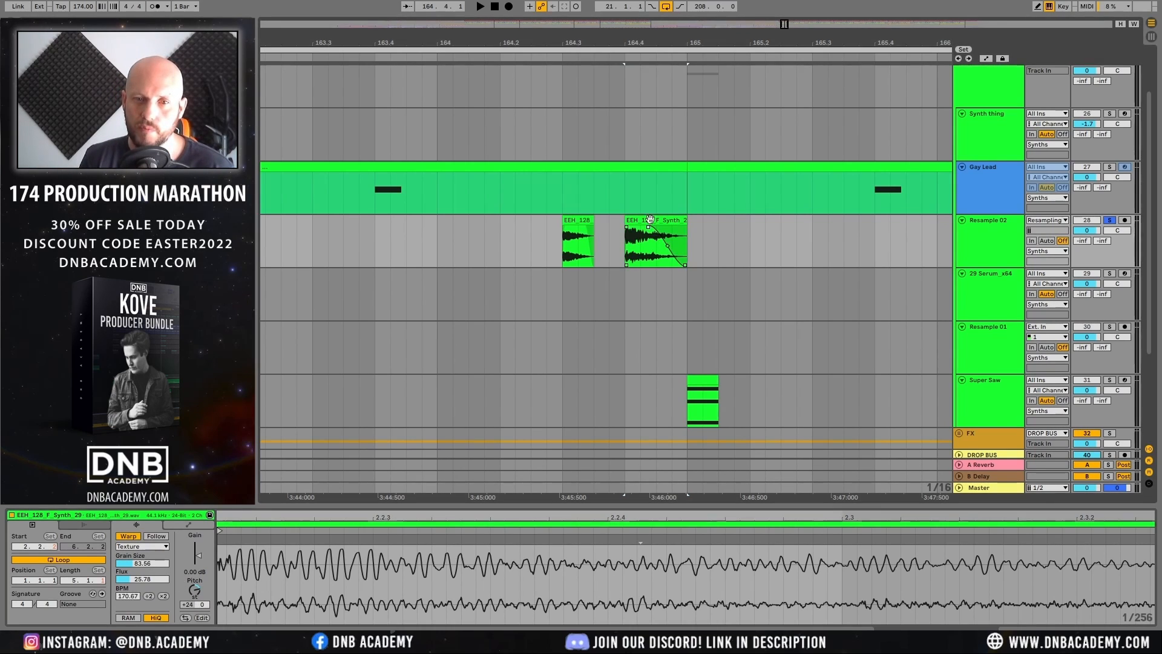
Step: Audition the second EEH_128_F_Synth clip repeatedly while setting its Texture warp grain size to 69.29 and flux to 18.75
{"action": "key", "text": "space"}
{"action": "key", "text": "space"}
{"action": "key", "text": "space"}
{"action": "mouse_move", "coordinate": [147, 564]}
{"action": "left_mouse_down"}
{"action": "mouse_move", "coordinate": [147, 576]}
{"action": "mouse_move", "coordinate": [148, 528]}
{"action": "mouse_move", "coordinate": [147, 584]}
{"action": "left_mouse_up"}
{"action": "key", "text": "space"}
{"action": "key", "text": "space"}
{"action": "key", "text": "space"}
{"action": "key", "text": "space"}
{"action": "key", "text": "space"}
{"action": "key", "text": "space"}
{"action": "key", "text": "space"}
{"action": "key", "text": "space"}
{"action": "key", "text": "space"}
{"action": "key", "text": "space"}
{"action": "key", "text": "space"}
{"action": "key", "text": "space"}
{"action": "key", "text": "space"}
{"action": "key", "text": "space"}
{"action": "key", "text": "space"}
{"action": "key", "text": "space"}
{"action": "key", "text": "space"}
{"action": "key", "text": "space"}
{"action": "key", "text": "space"}
{"action": "key", "text": "space"}
{"action": "key", "text": "space"}
{"action": "key", "text": "space"}
{"action": "key", "text": "space"}
{"action": "key", "text": "space"}
{"action": "key", "text": "space"}
{"action": "key", "text": "space"}
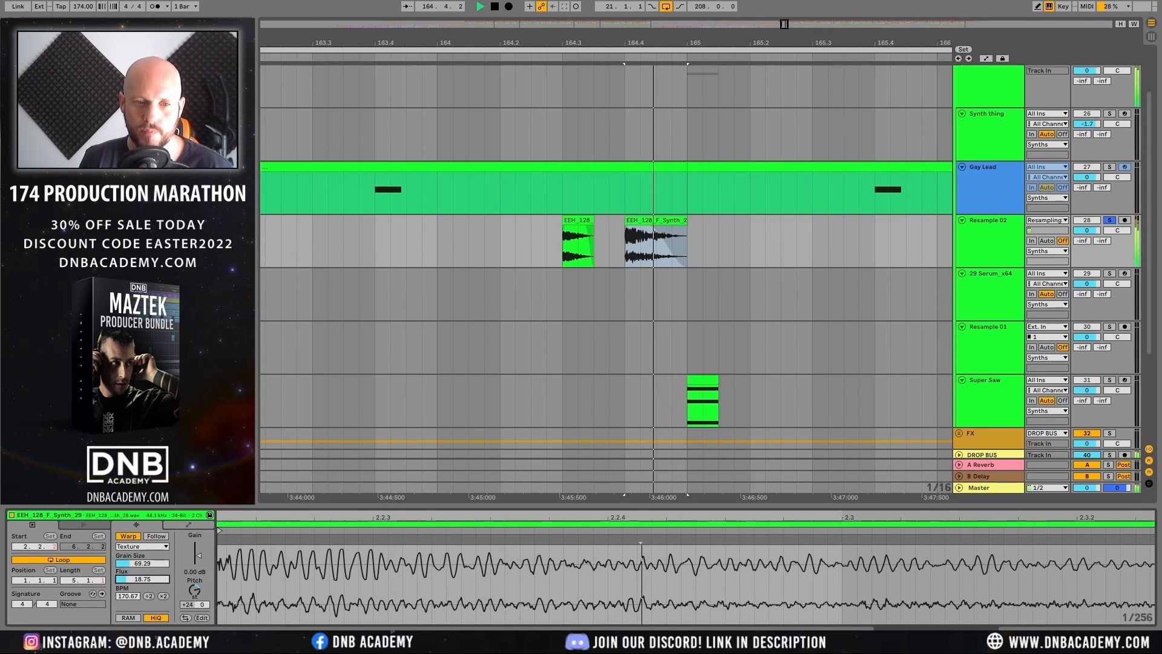
{"action": "key", "text": "space"}
Step: Try the second EEH_128_F_Synth clip with its pitch reset to 0 semitones, audition it, and undo the reset
{"action": "double_click", "coordinate": [192, 590]}
{"action": "key", "text": "space"}
{"action": "key", "text": "space"}
{"action": "key", "text": "space"}
{"action": "key", "text": "space"}
{"action": "key", "text": "space"}
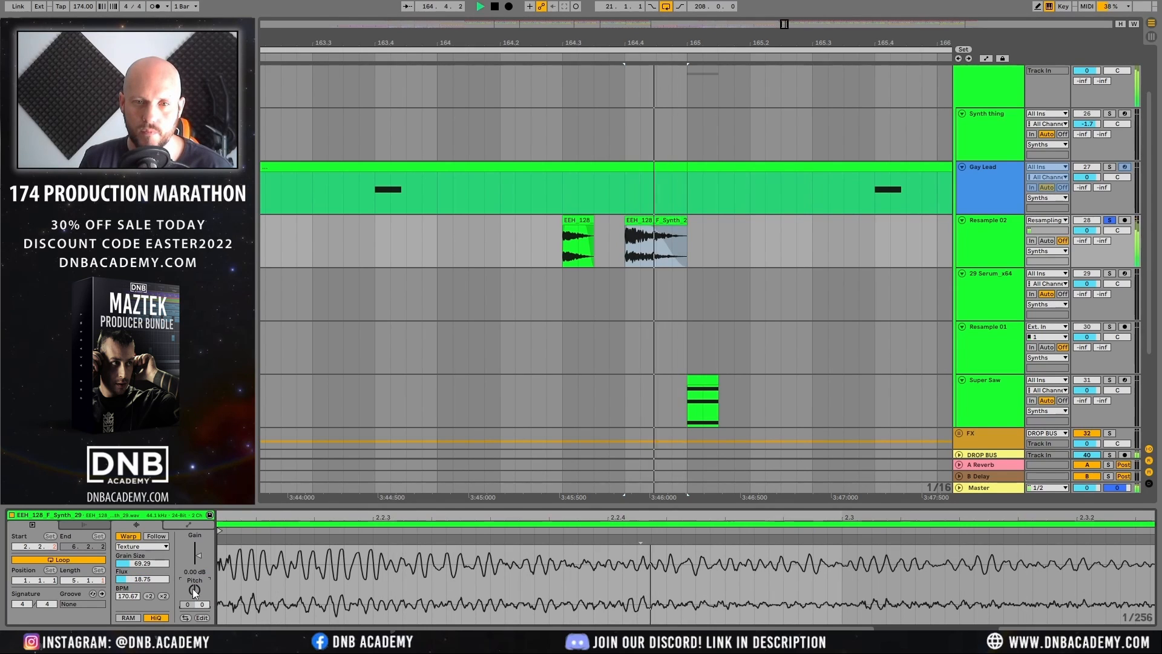
{"action": "key", "text": "space"}
{"action": "key", "text": "ctrl+z"}
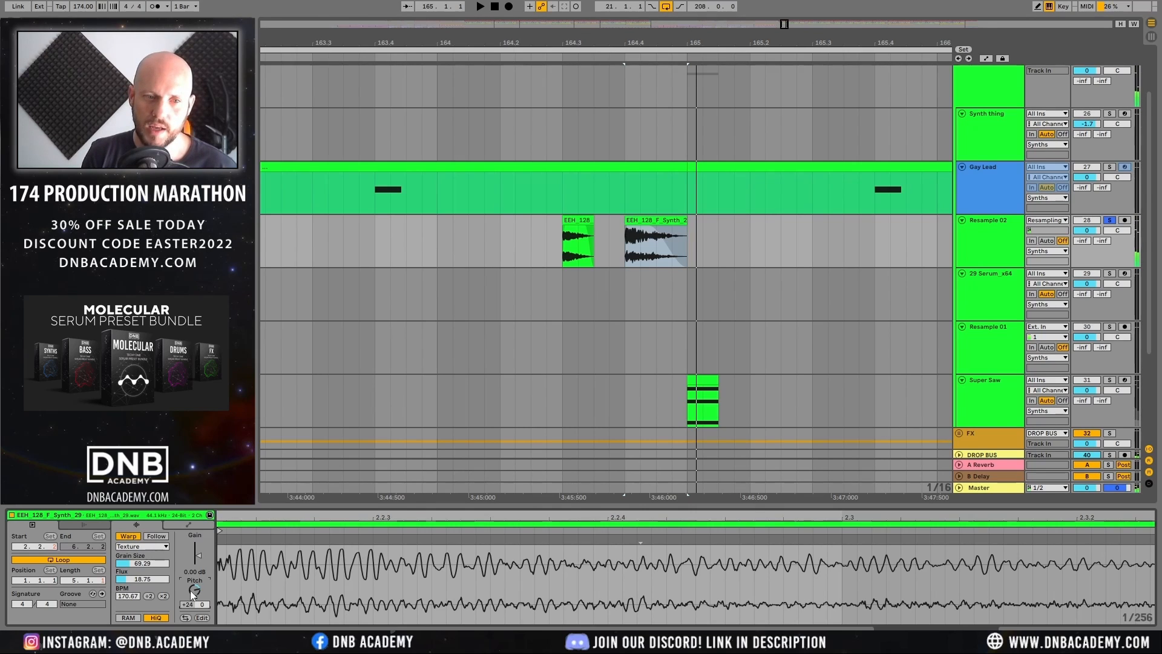
Step: Audition the two EEH_128 clips on the Resample 02 track in alternation
{"action": "left_click", "coordinate": [576, 245]}
{"action": "key", "text": "space"}
{"action": "left_click", "coordinate": [631, 280]}
{"action": "key", "text": "space"}
{"action": "key", "text": "space"}
{"action": "key", "text": "space"}
{"action": "left_click", "coordinate": [656, 221]}
{"action": "key", "text": "ctrl+c"}
{"action": "key", "text": "ctrl+v"}
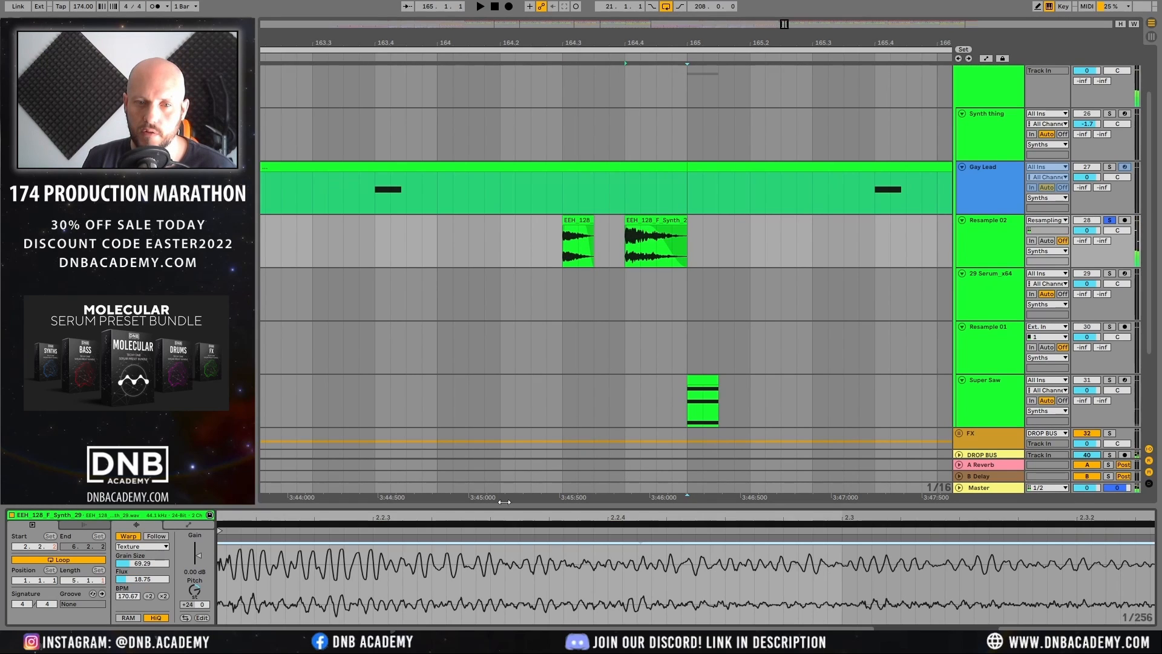
{"action": "double_click", "coordinate": [504, 516]}
{"action": "key", "text": "space"}
{"action": "key", "text": "space"}
{"action": "key", "text": "space"}
{"action": "key", "text": "space"}
{"action": "left_click", "coordinate": [579, 221]}
{"action": "key", "text": "space"}
{"action": "key", "text": "space"}
{"action": "left_click", "coordinate": [657, 220]}
{"action": "key", "text": "space"}
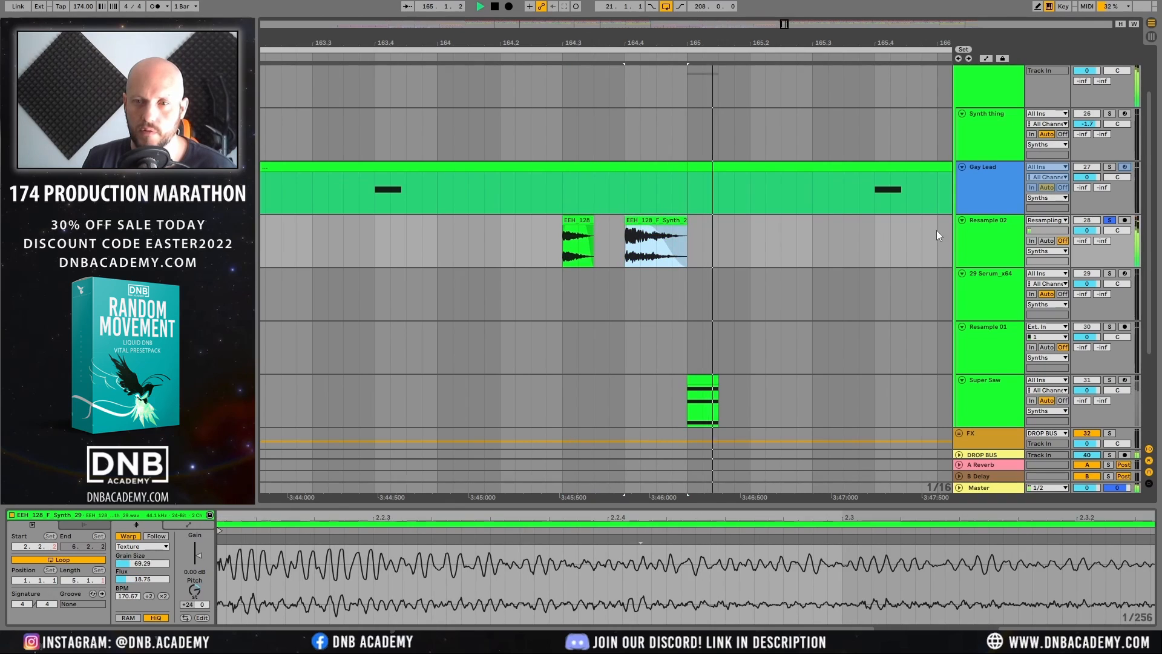
{"action": "key", "text": "space"}
Step: Examine the Resample 02 device chain of Reverb, OTT, Phaser-Flanger and EQ Eight while auditioning the clip
{"action": "double_click", "coordinate": [1007, 236]}
{"action": "left_click", "coordinate": [172, 518]}
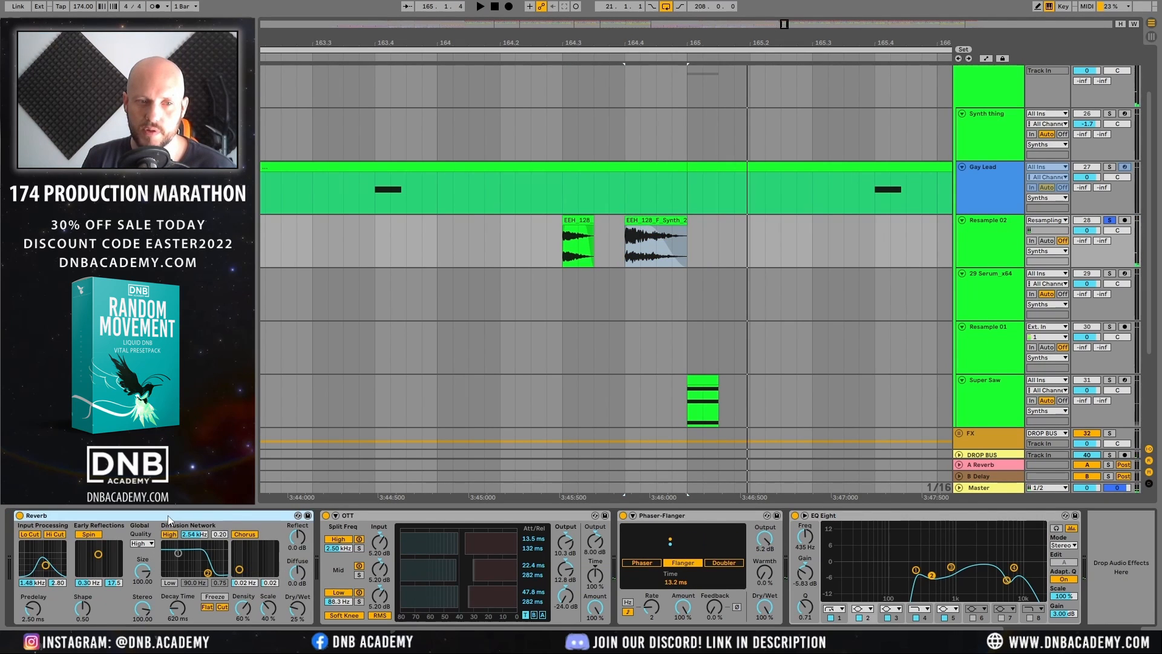
{"action": "left_click", "coordinate": [409, 518]}
{"action": "left_click", "coordinate": [701, 518]}
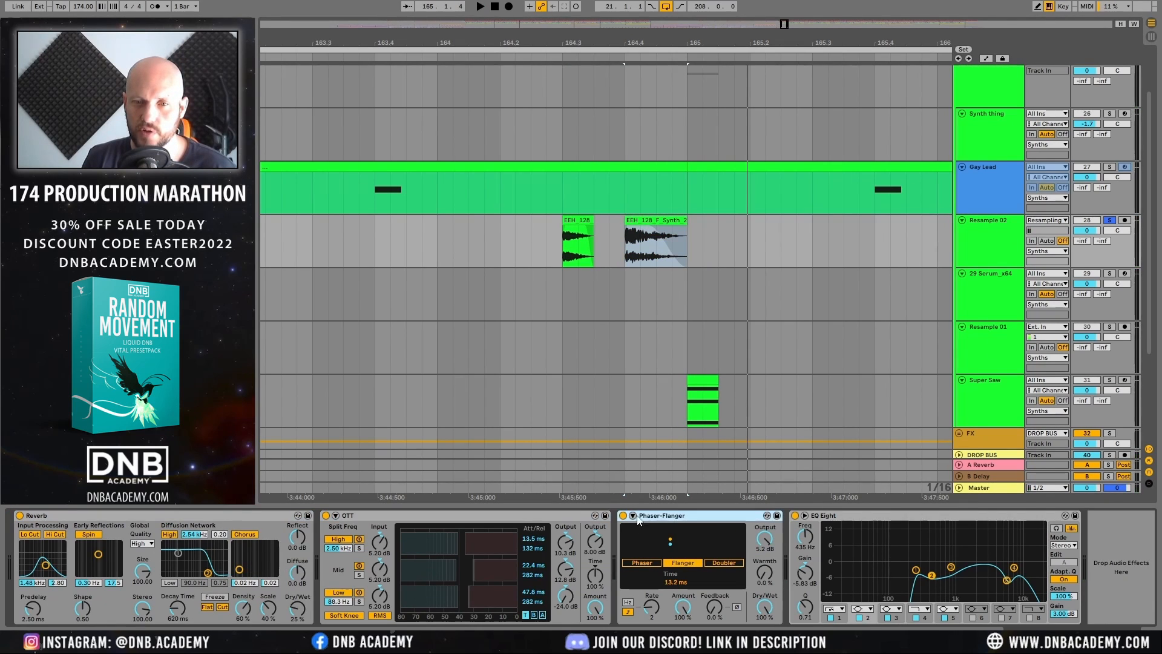
{"action": "key", "text": "space"}
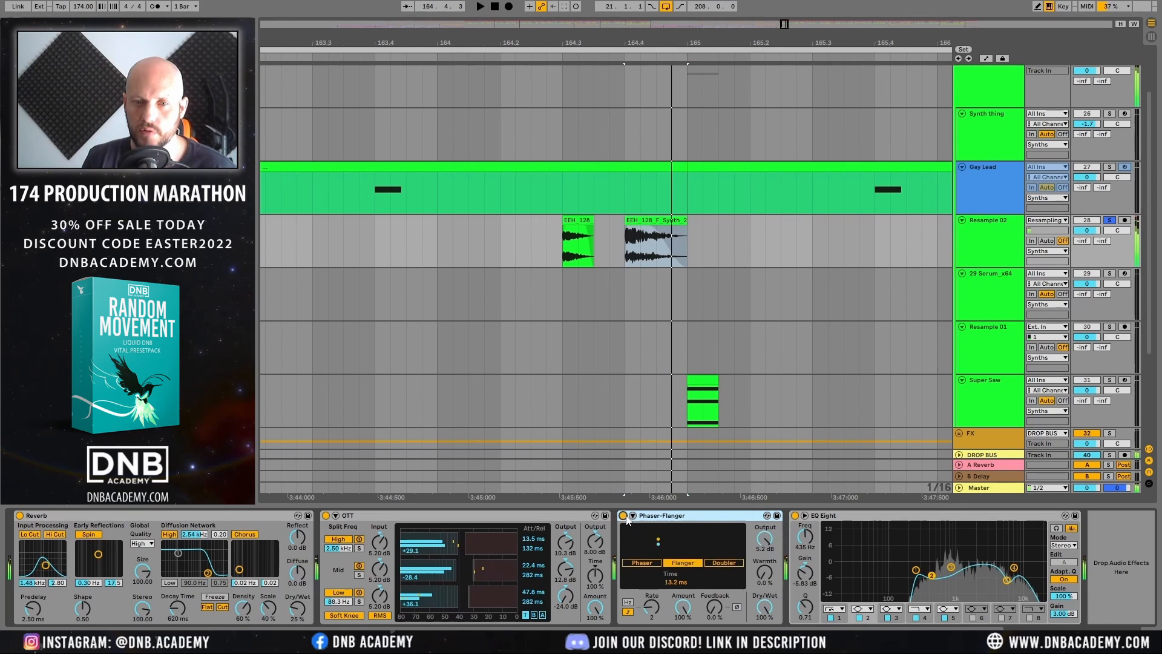
{"action": "left_click", "coordinate": [932, 516]}
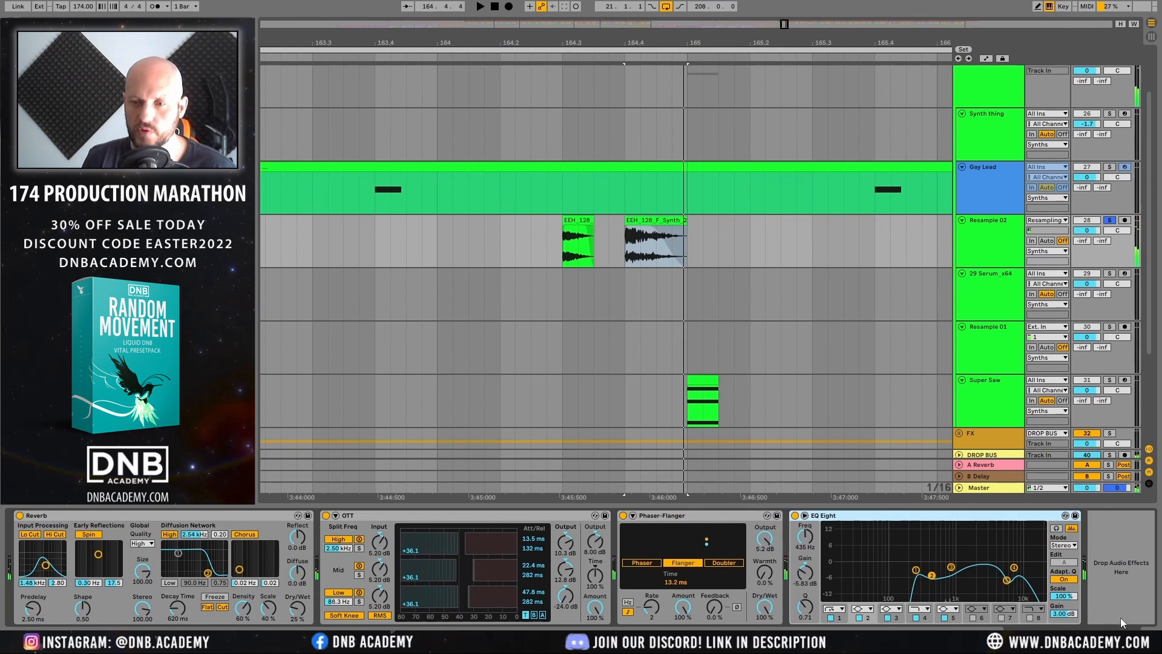
Step: Hide the device view, clear the Synths and Resample 02 solos, and play the full mix from bar 164 into bar 165
{"action": "left_click", "coordinate": [1152, 640]}
{"action": "left_click_drag", "start_coordinate": [834, 39], "coordinate": [602, 61]}
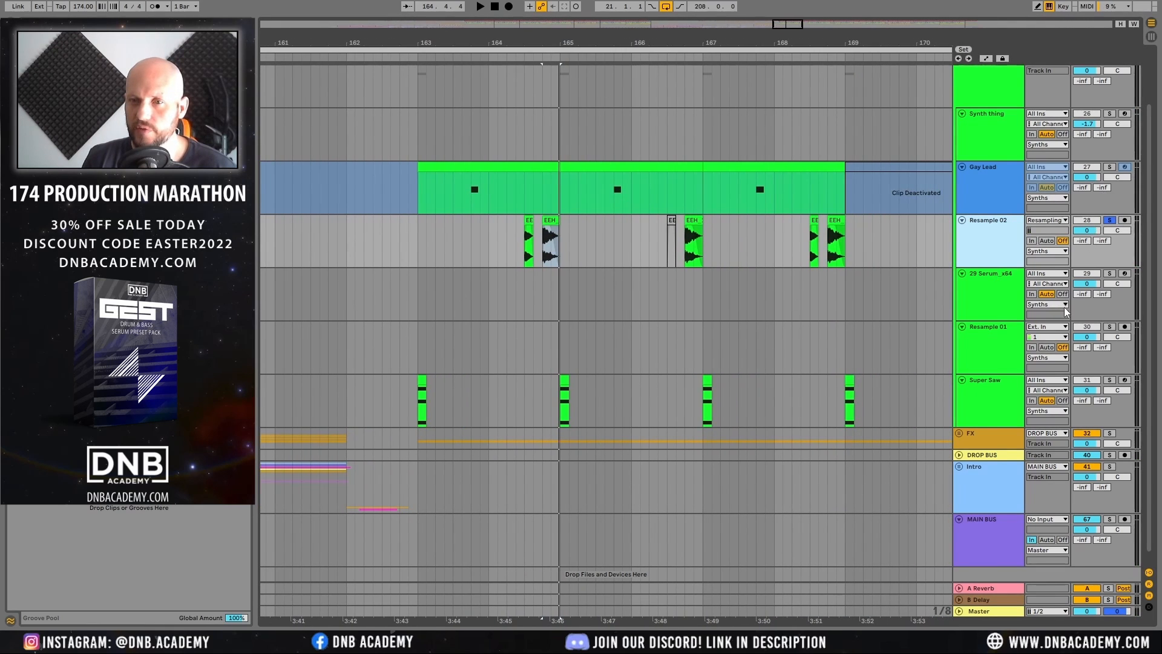
{"action": "scroll", "coordinate": [1065, 303], "scroll_direction": "up", "scroll_amount": 2}
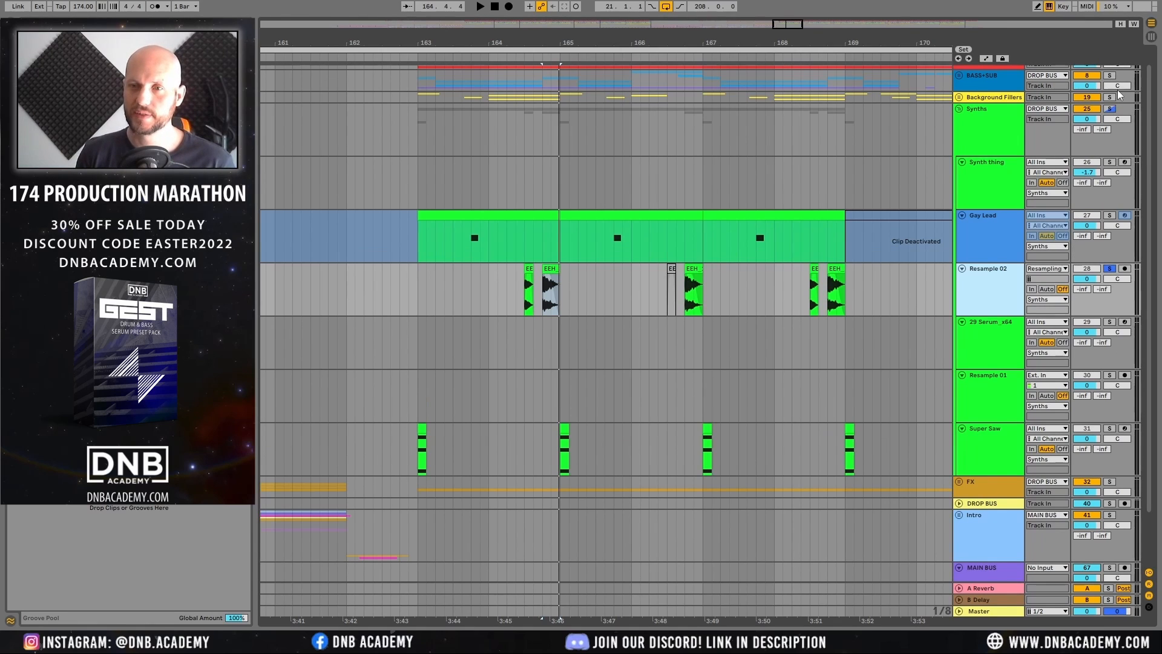
{"action": "left_click", "coordinate": [1111, 111]}
{"action": "key", "text": "space"}
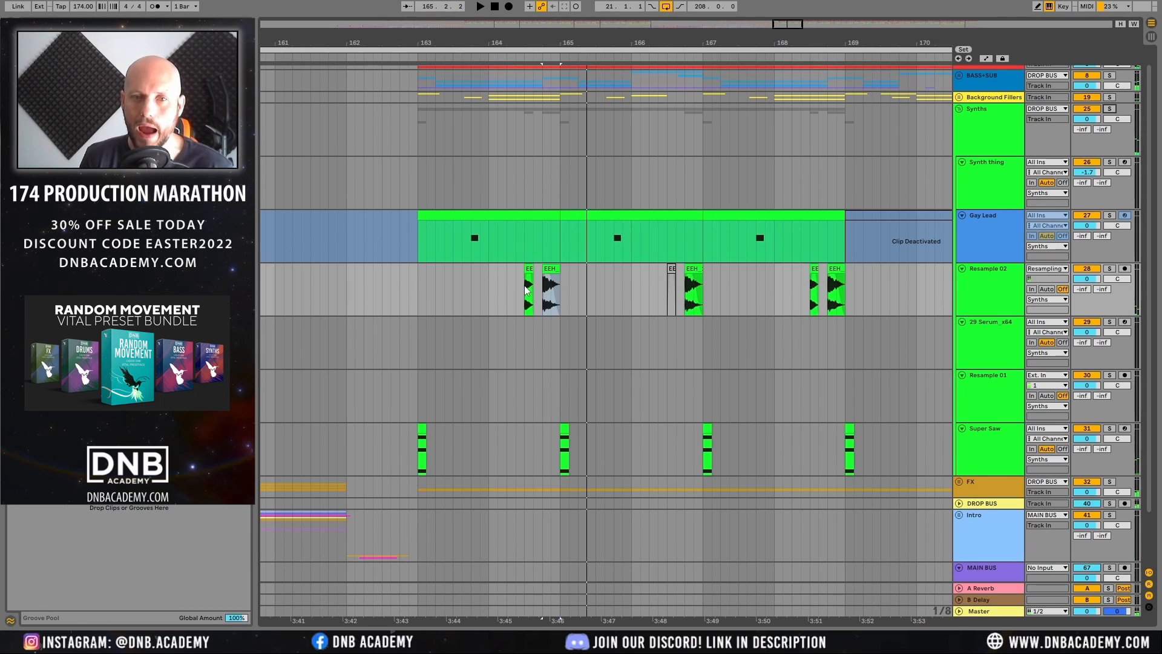
Step: Play the full mix from bar 164 through the Resample 02 clips and stop playback
{"action": "left_click", "coordinate": [491, 278]}
{"action": "key", "text": "space"}
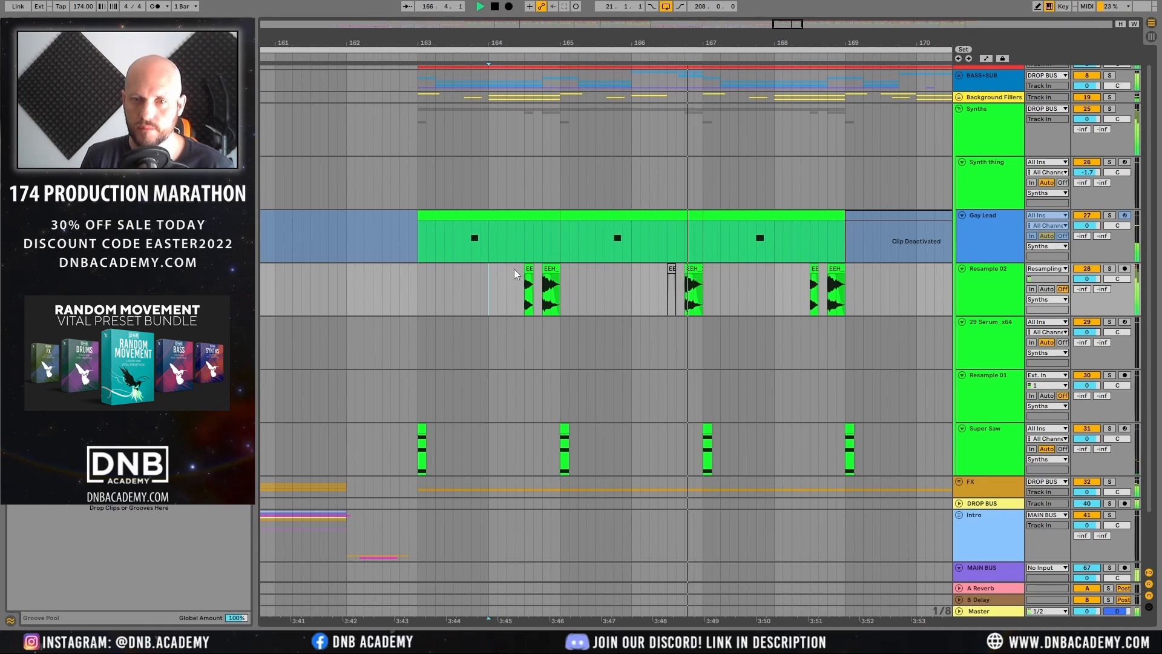
{"action": "left_click_drag", "start_coordinate": [813, 41], "coordinate": [673, 27]}
{"action": "key", "text": "space"}
Step: Locate the first 29 Serum_x64 clip near bar 206 and play it within the full mix
{"action": "left_click_drag", "start_coordinate": [885, 42], "coordinate": [343, 38]}
{"action": "left_click", "coordinate": [798, 333]}
{"action": "left_click_drag", "start_coordinate": [863, 38], "coordinate": [717, 38]}
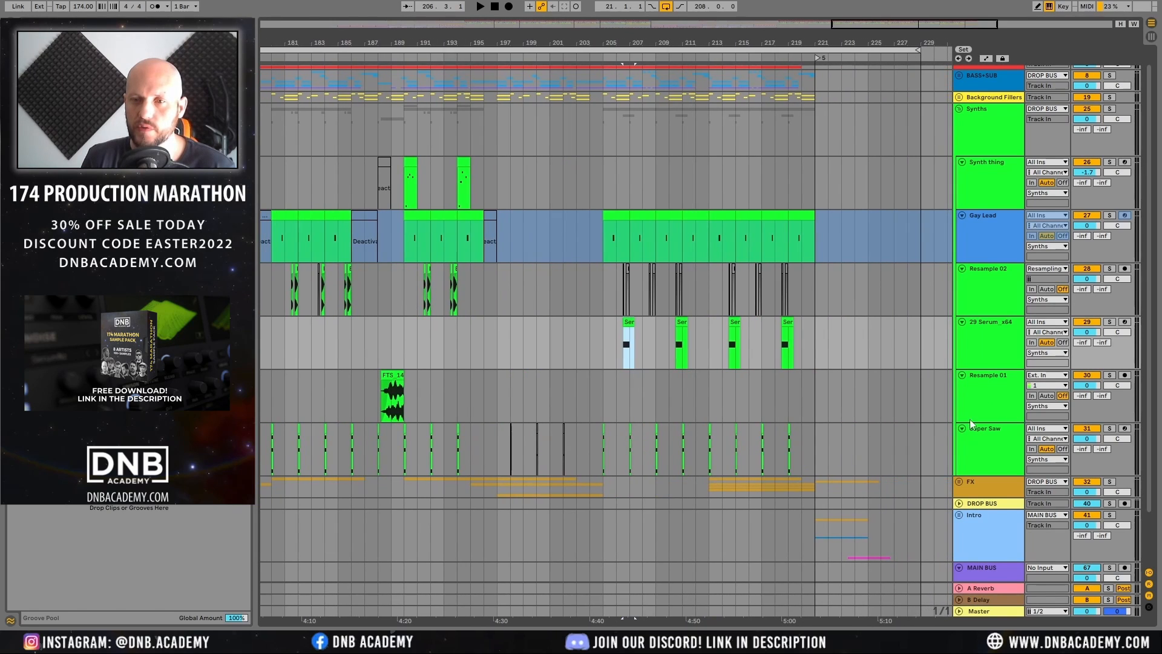
{"action": "left_click", "coordinate": [1109, 322]}
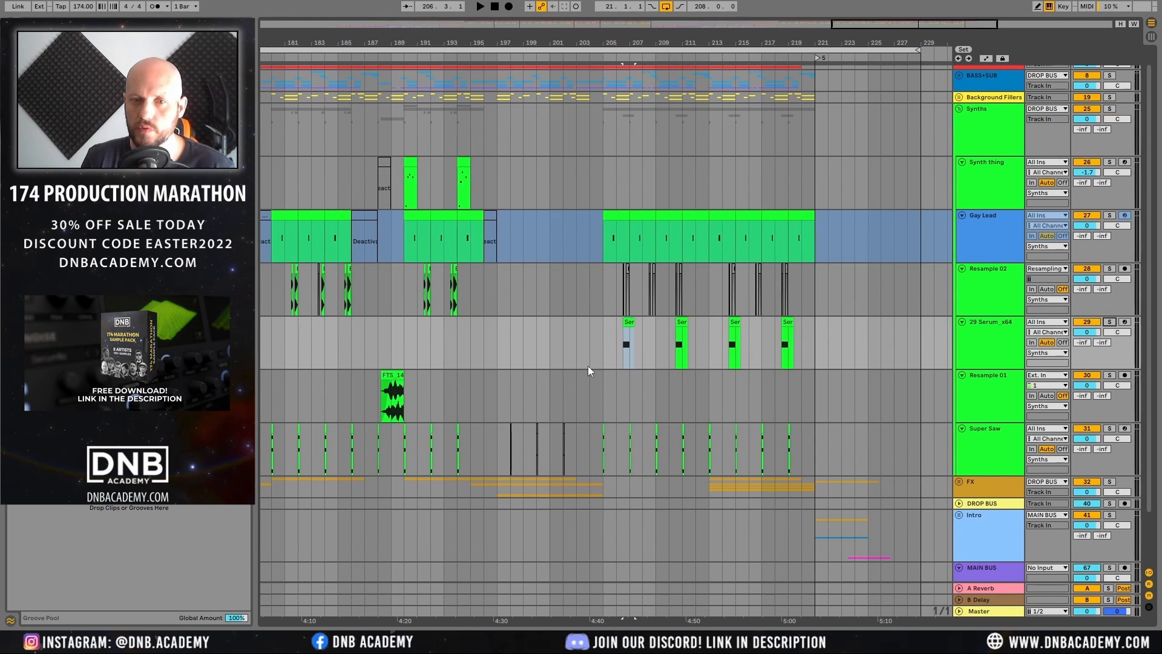
{"action": "left_click", "coordinate": [613, 344]}
{"action": "key", "text": "space"}
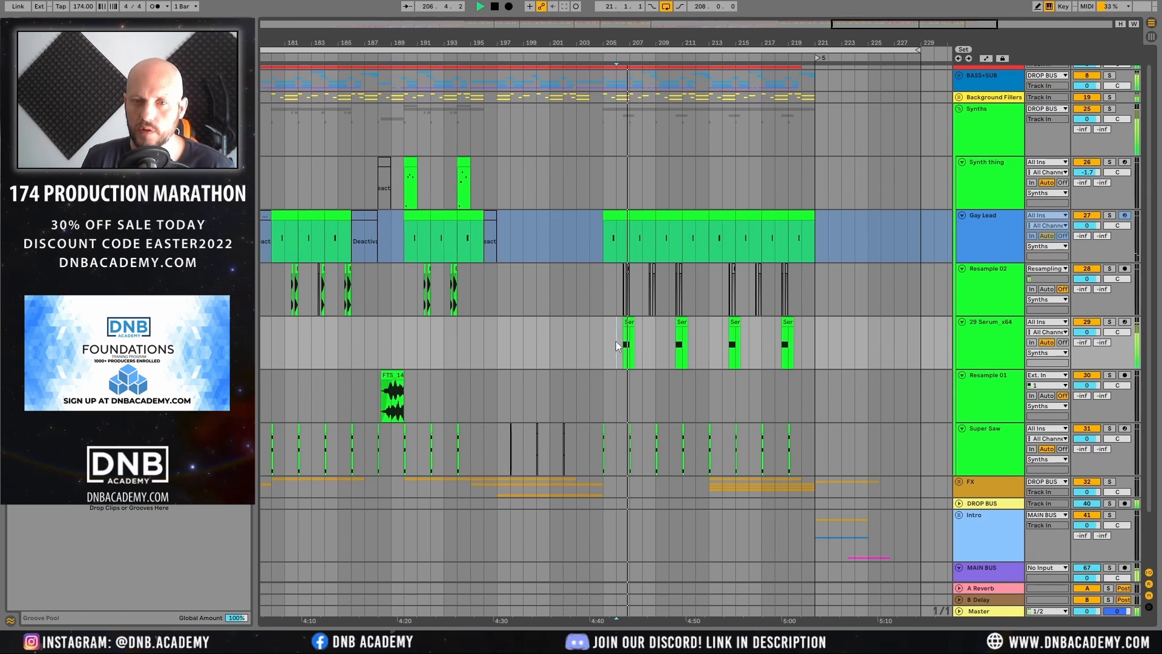
Step: Replay the first 29 Serum_x64 clip with the track's device chain shown, and open its Serum instrument
{"action": "left_click", "coordinate": [628, 325]}
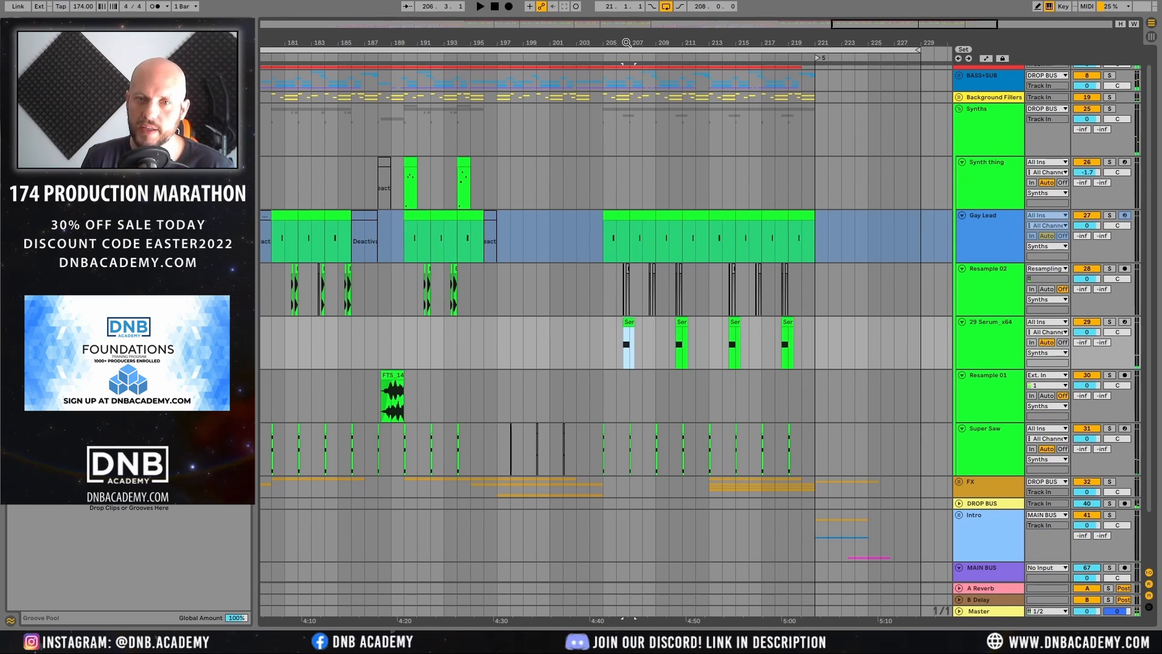
{"action": "left_click_drag", "start_coordinate": [628, 43], "coordinate": [628, 78]}
{"action": "key", "text": "space"}
{"action": "double_click", "coordinate": [1004, 330]}
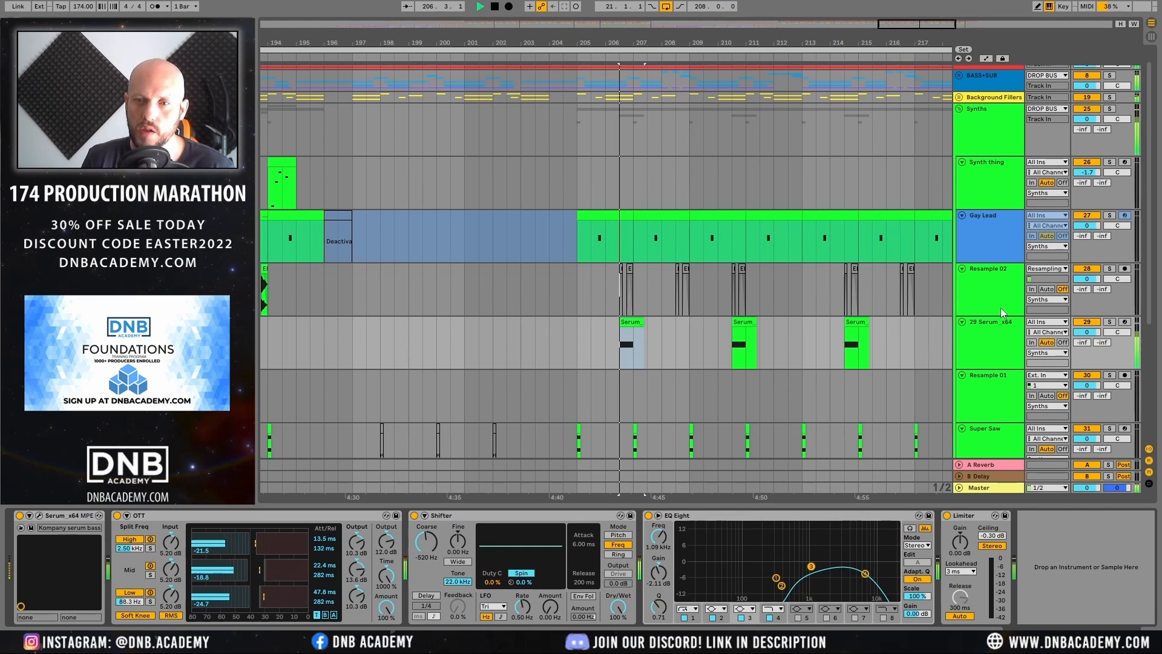
{"action": "left_click", "coordinate": [990, 334]}
{"action": "key", "text": "space"}
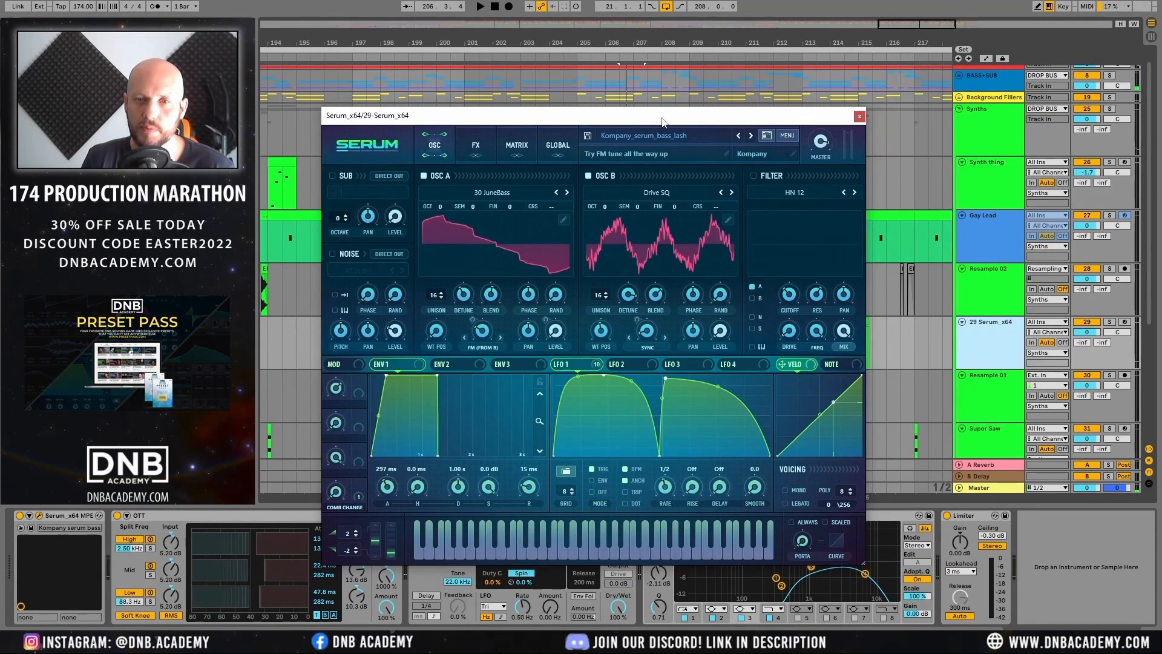
Step: Audition the 29 Serum_x64 clip in the mix and soloed while viewing its Kompany_serum_bass_lash preset in Serum
{"action": "left_click_drag", "start_coordinate": [645, 116], "coordinate": [730, 39]}
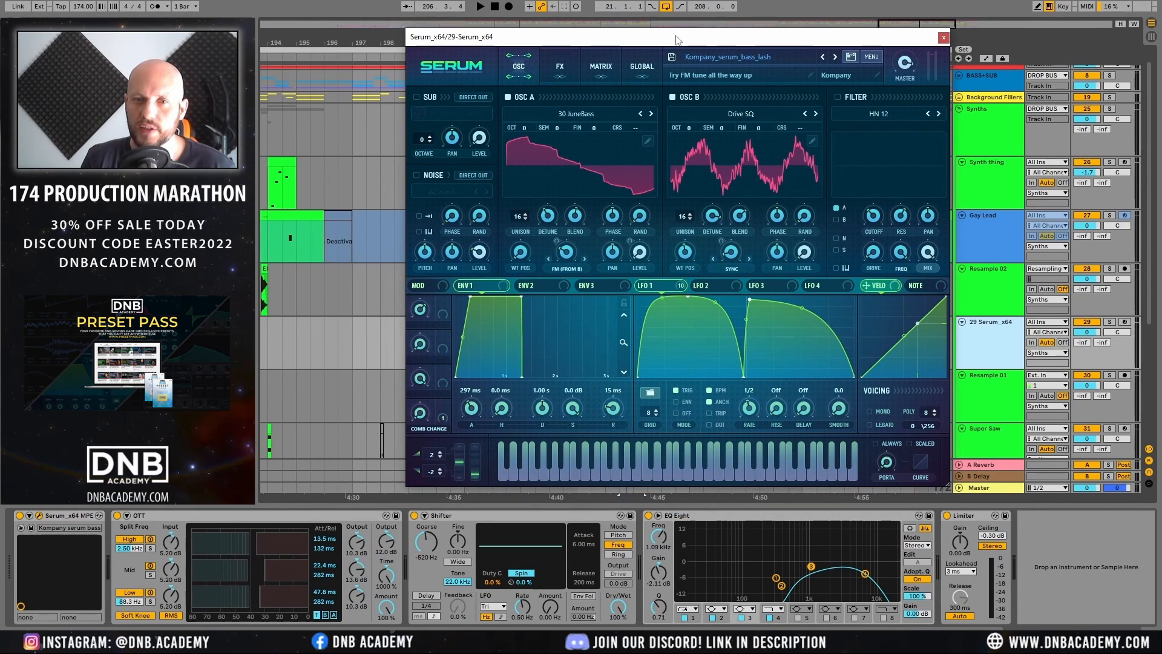
{"action": "key", "text": "space"}
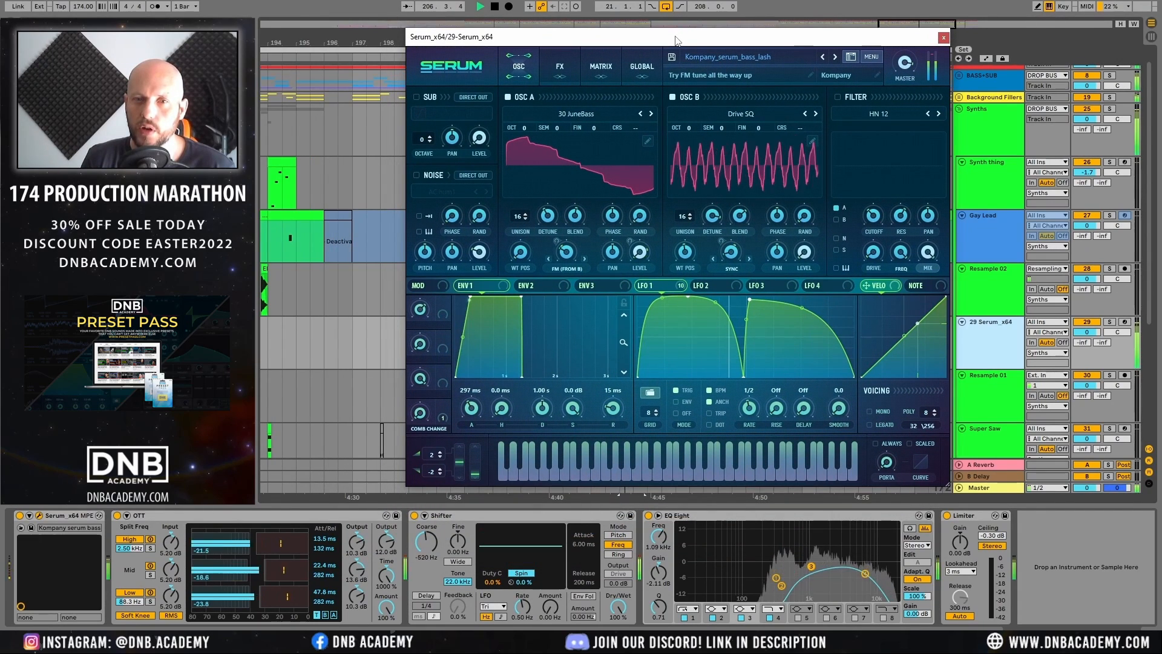
{"action": "left_click", "coordinate": [1109, 322]}
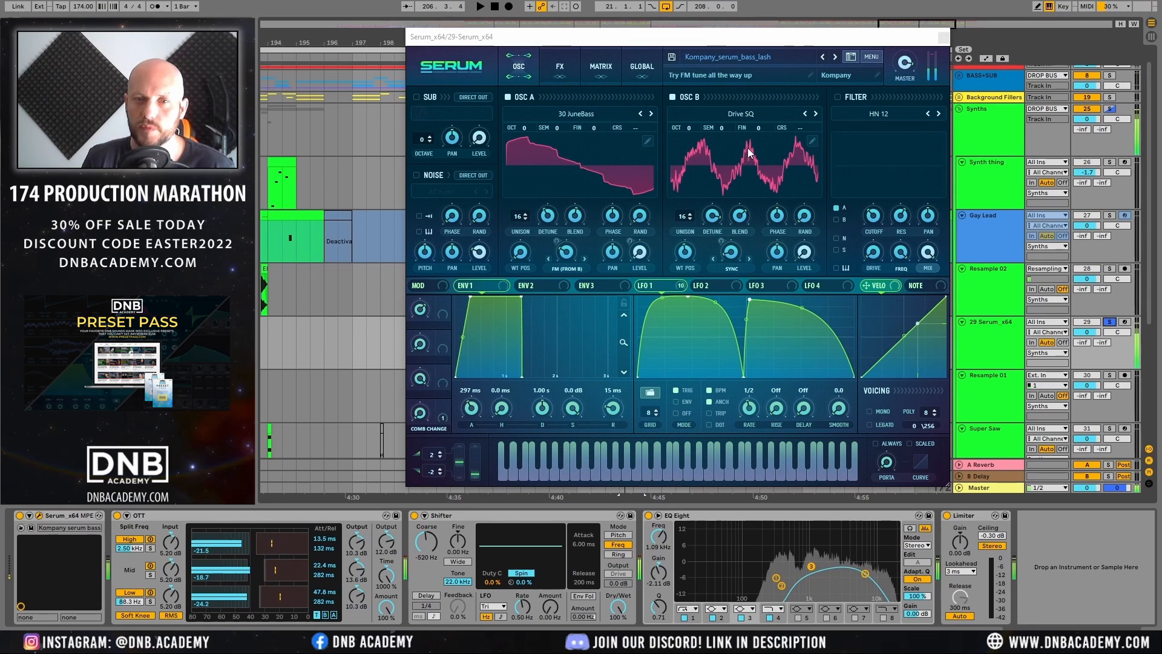
{"action": "key", "text": "space"}
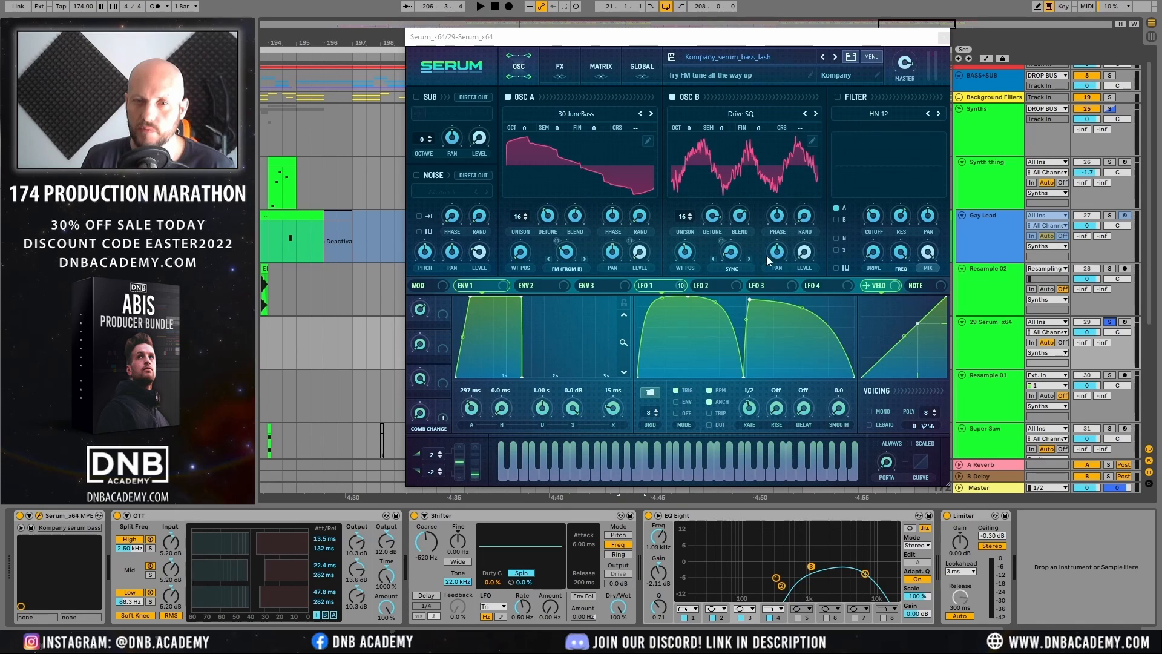
Step: Inspect the warp mode options of Serum's oscillator B without changing them, and close the Serum window
{"action": "left_click", "coordinate": [734, 267]}
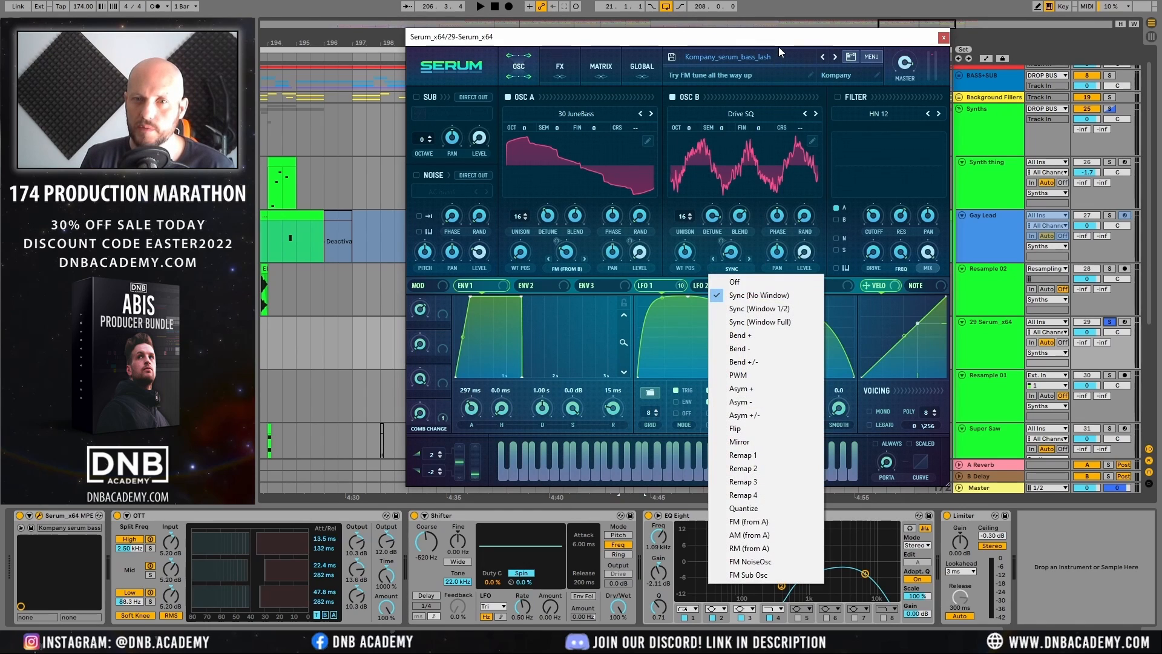
{"action": "left_click", "coordinate": [897, 45]}
{"action": "left_click", "coordinate": [942, 37]}
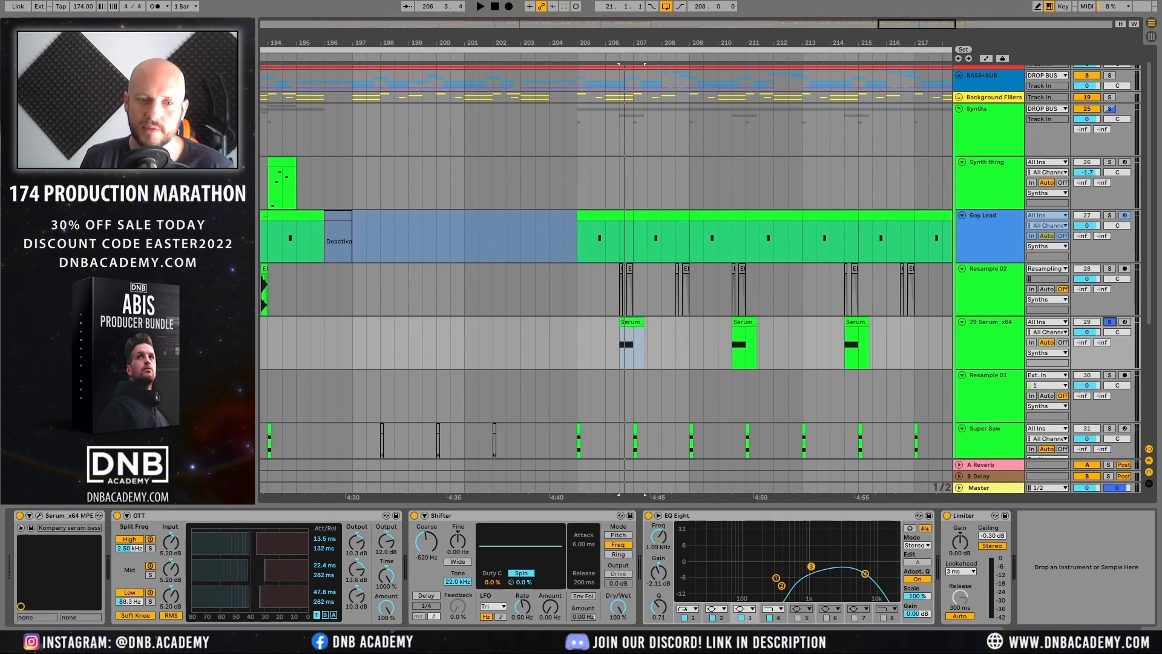
Step: Play the first 29 Serum_x64 clip soloed, clear its solo during playback to compare it in the mix, and stop
{"action": "left_click", "coordinate": [621, 347]}
{"action": "key", "text": "space"}
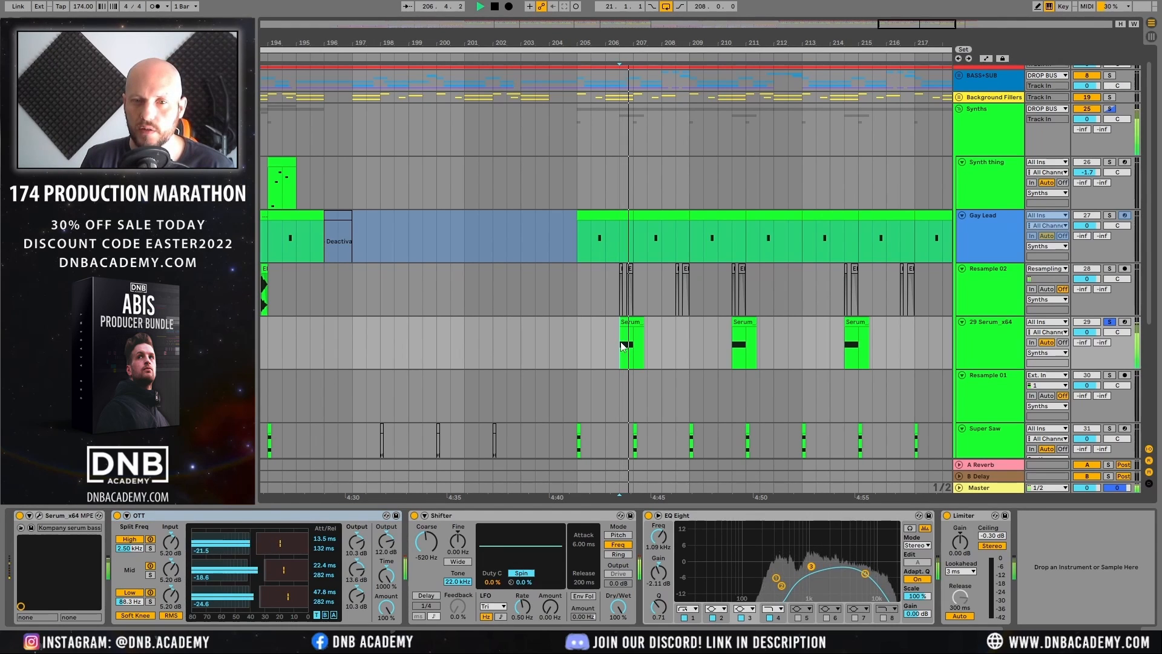
{"action": "left_click", "coordinate": [1110, 322]}
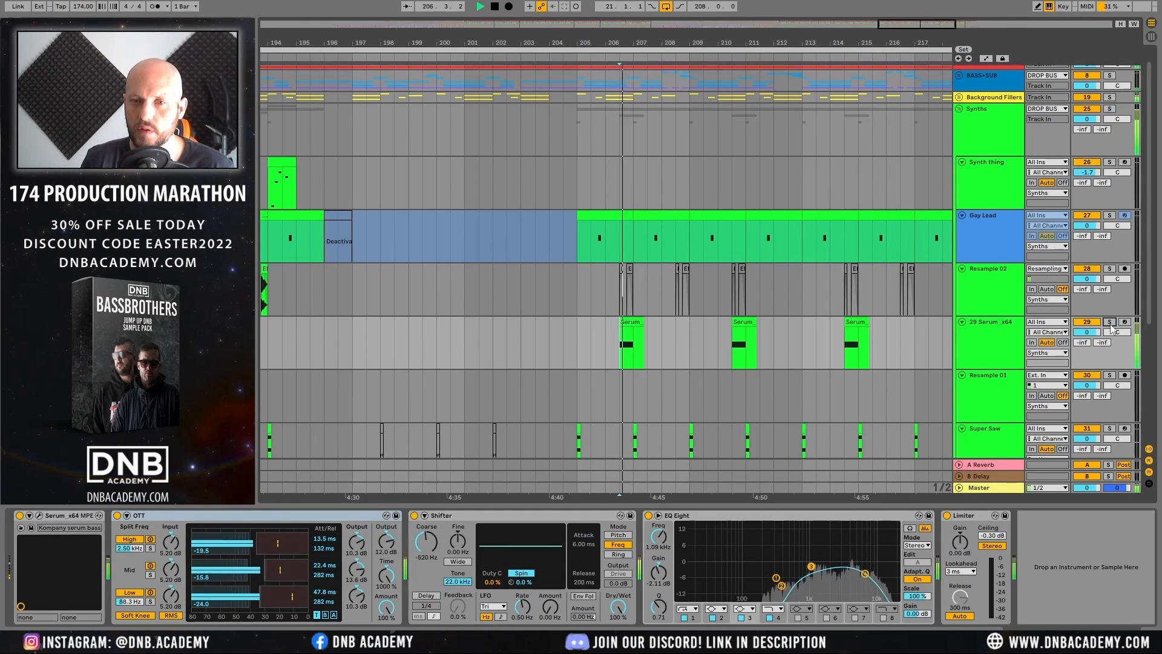
{"action": "key", "text": "space"}
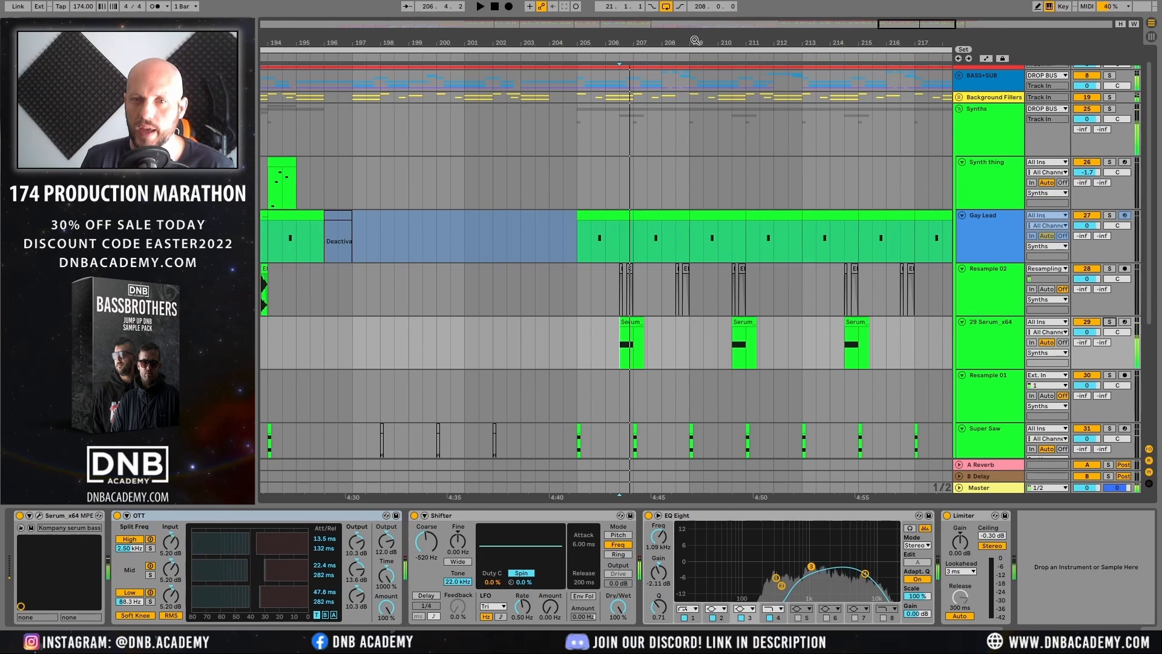
Step: Review the Resample 02 device chain and select the FTS_140 audio clip on the Resample 01 track
{"action": "left_click_drag", "start_coordinate": [695, 41], "coordinate": [668, 27]}
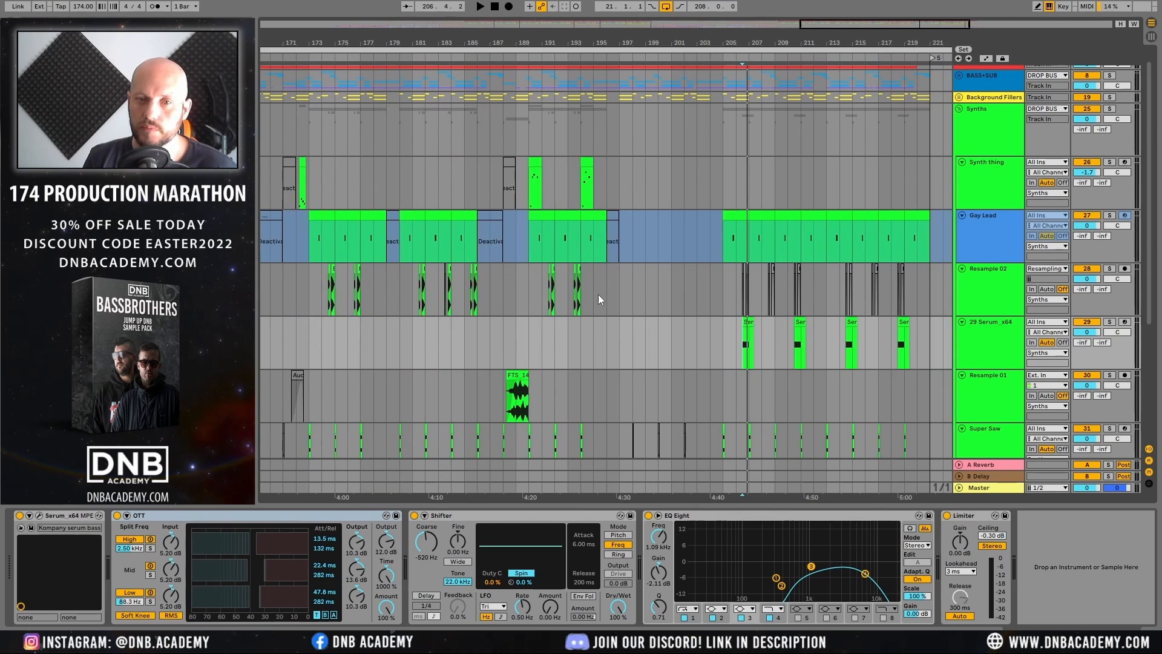
{"action": "left_click", "coordinate": [608, 286]}
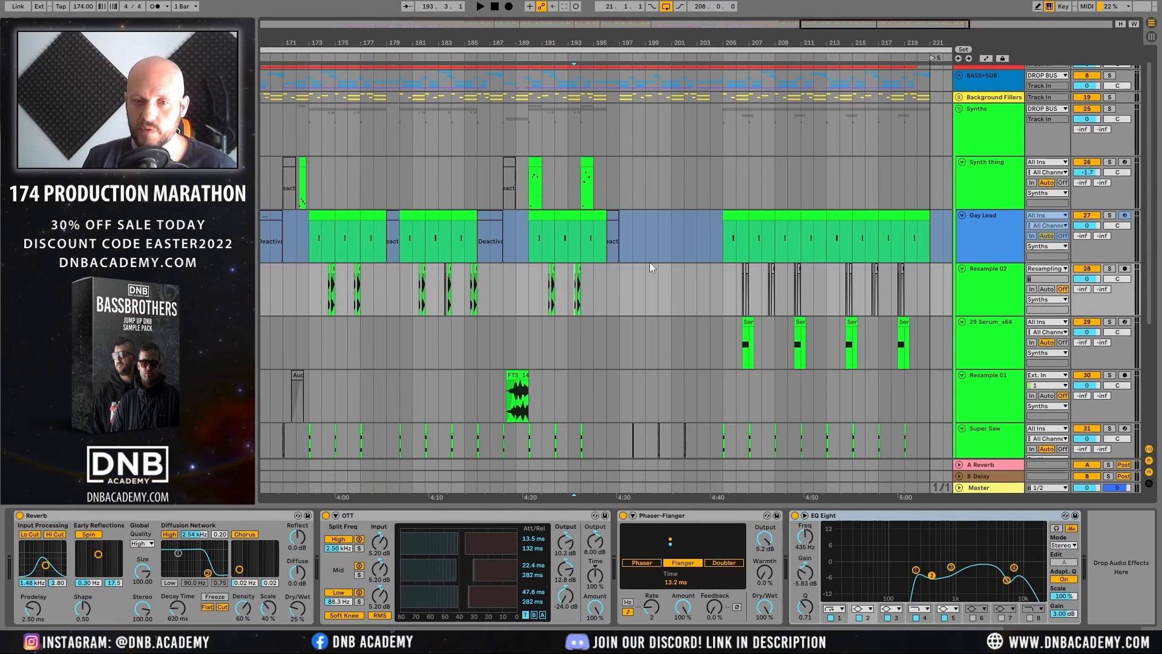
{"action": "scroll", "coordinate": [648, 263], "scroll_direction": "down", "scroll_amount": 5}
{"action": "left_click", "coordinate": [514, 291]}
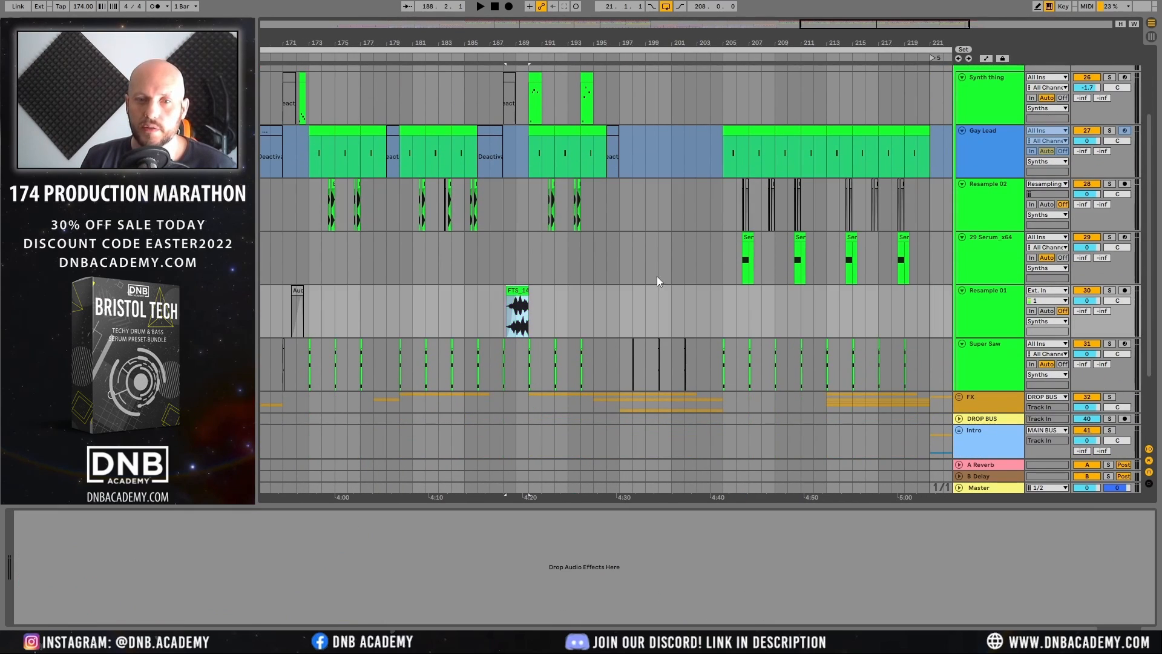
Step: Select the Synths group to show its Limiter, and examine its clip arrangement across the drops and closely around bars 88 to 97
{"action": "left_click_drag", "start_coordinate": [739, 46], "coordinate": [873, 5]}
{"action": "scroll", "coordinate": [992, 234], "scroll_direction": "up", "scroll_amount": 3}
{"action": "left_click", "coordinate": [973, 139]}
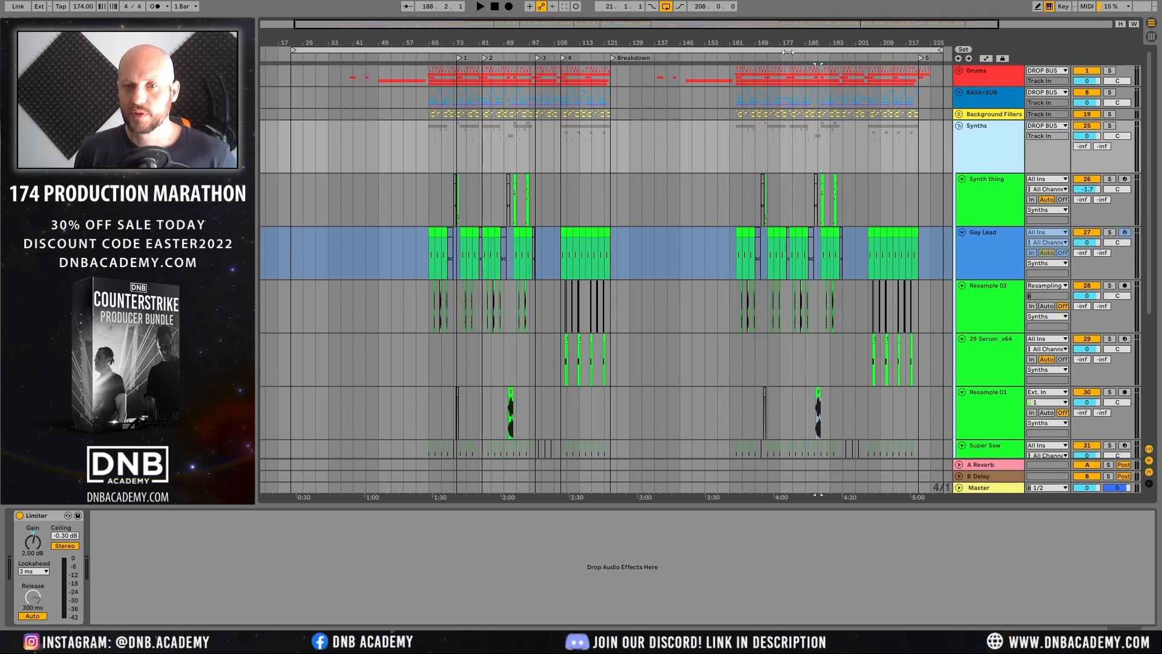
{"action": "left_click_drag", "start_coordinate": [554, 44], "coordinate": [628, 54]}
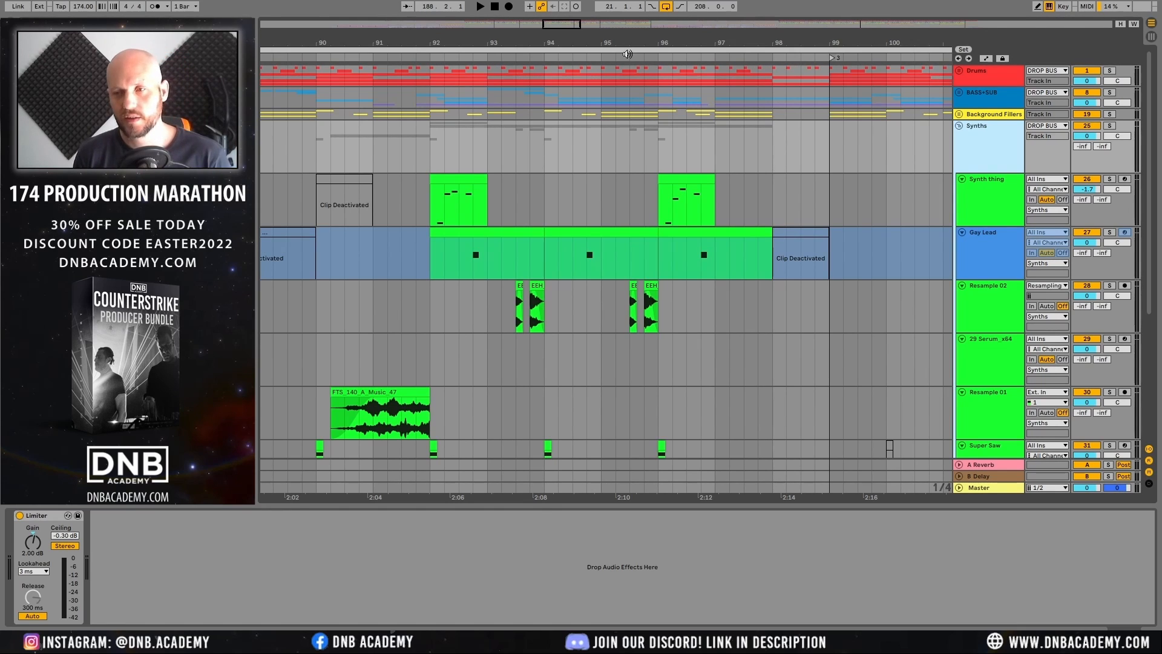
{"action": "left_click_drag", "start_coordinate": [631, 43], "coordinate": [707, 43]}
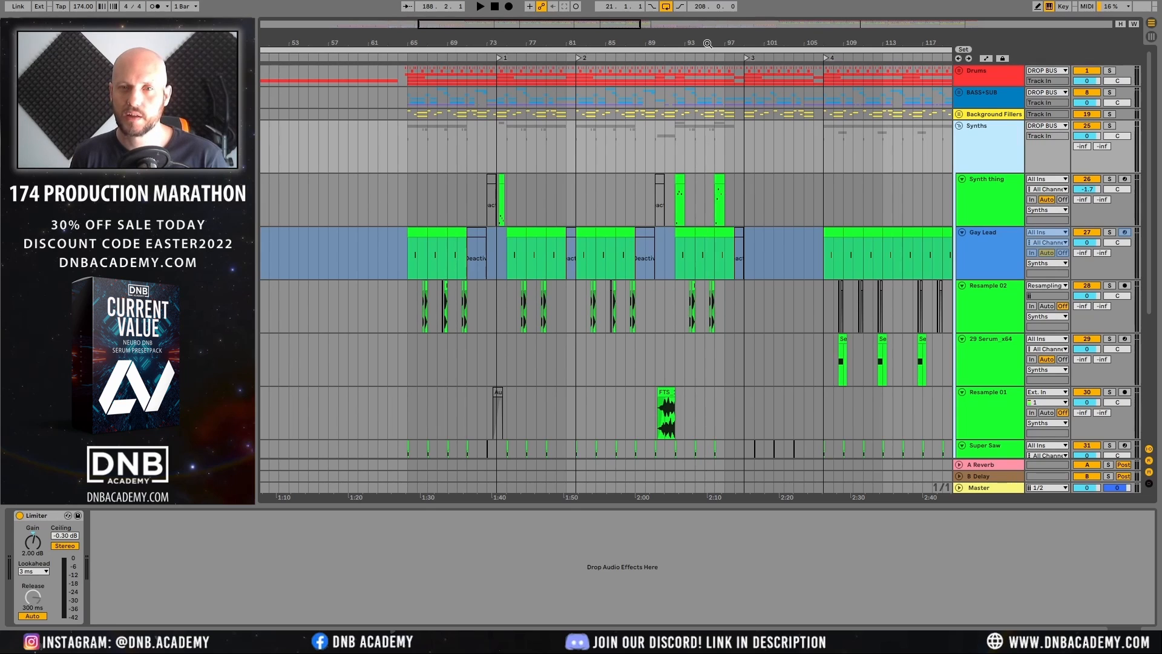
{"action": "left_click_drag", "start_coordinate": [693, 41], "coordinate": [688, 42]}
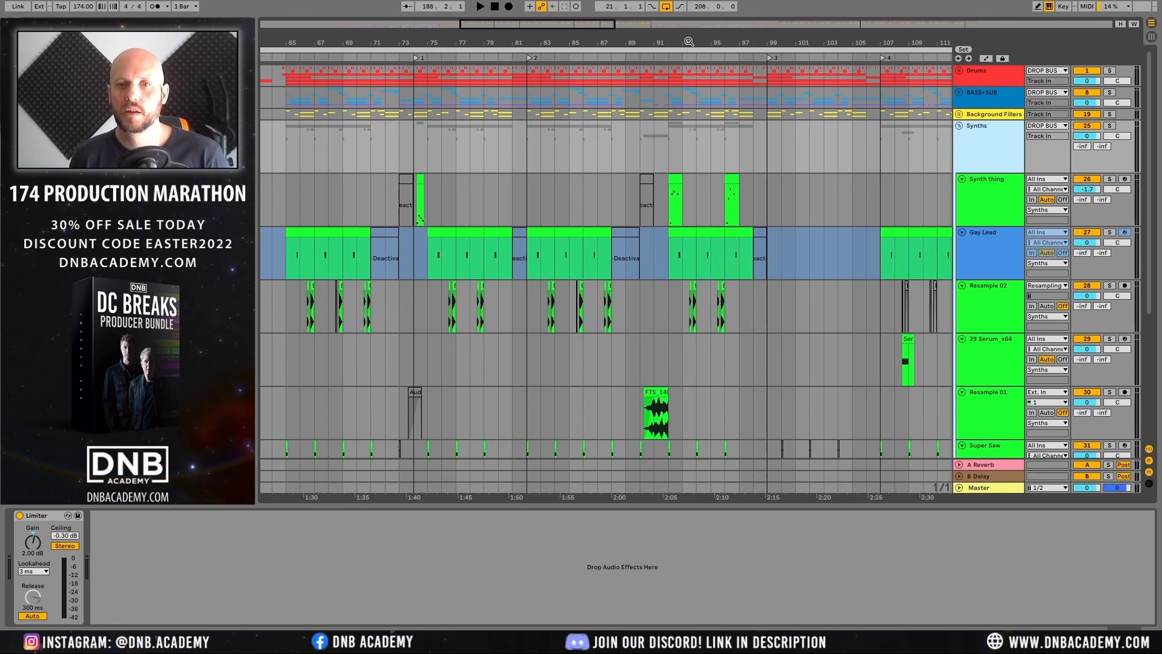
{"action": "left_click_drag", "start_coordinate": [693, 42], "coordinate": [694, 60]}
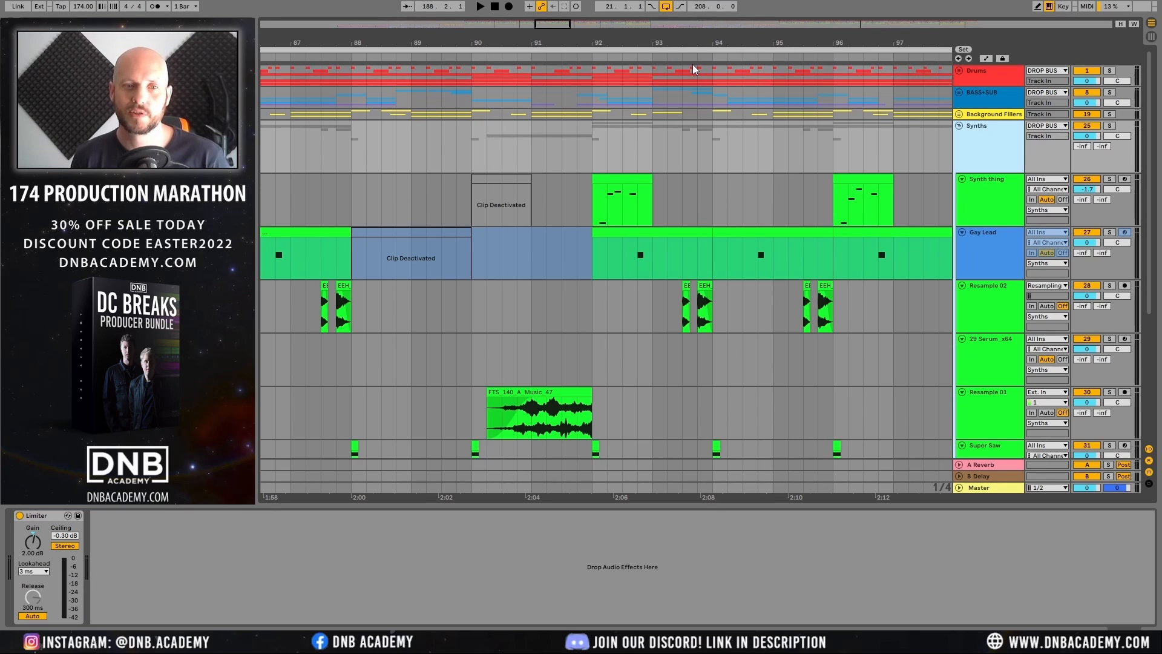
{"action": "left_click_drag", "start_coordinate": [708, 44], "coordinate": [571, 42]}
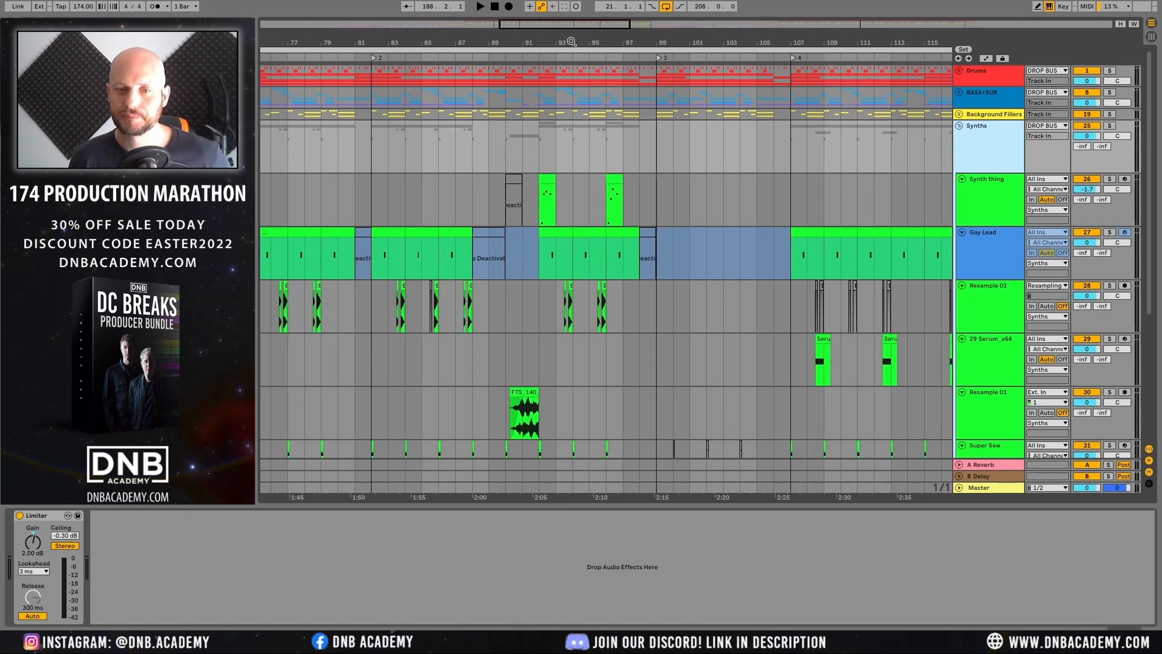
{"action": "scroll", "coordinate": [760, 149], "scroll_direction": "down", "scroll_amount": 3}
{"action": "scroll", "coordinate": [932, 209], "scroll_direction": "up", "scroll_amount": 3}
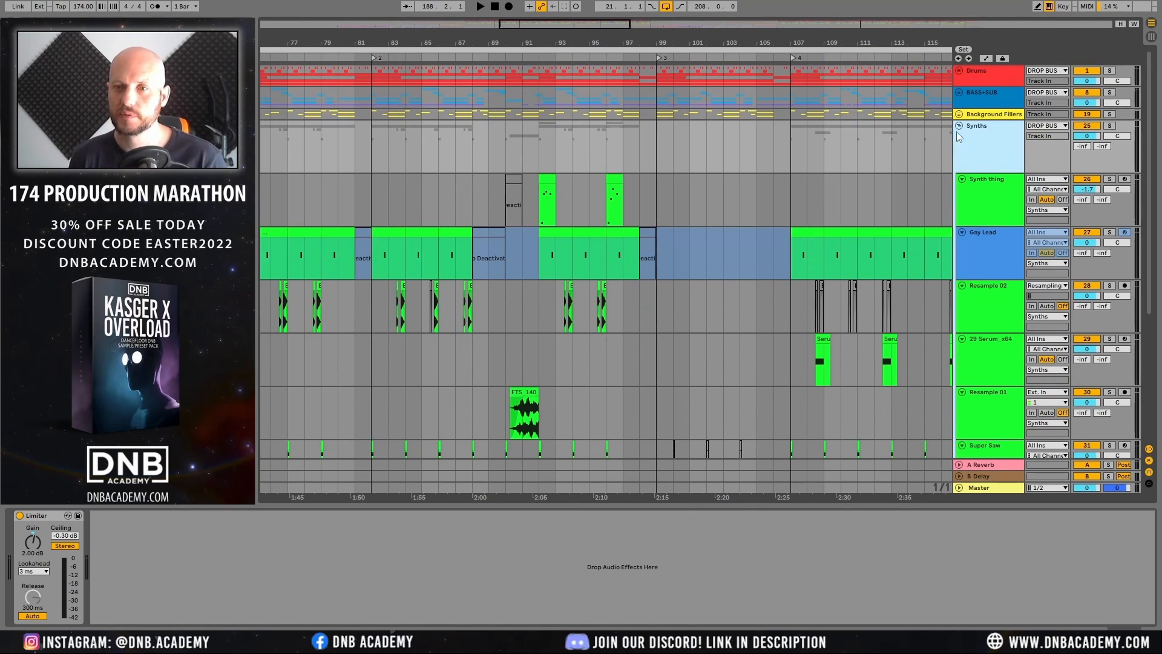
Step: Collapse the Synths group, expand the FX group and show the Nyikorog track's device chain
{"action": "left_click", "coordinate": [957, 126]}
{"action": "left_click", "coordinate": [970, 148]}
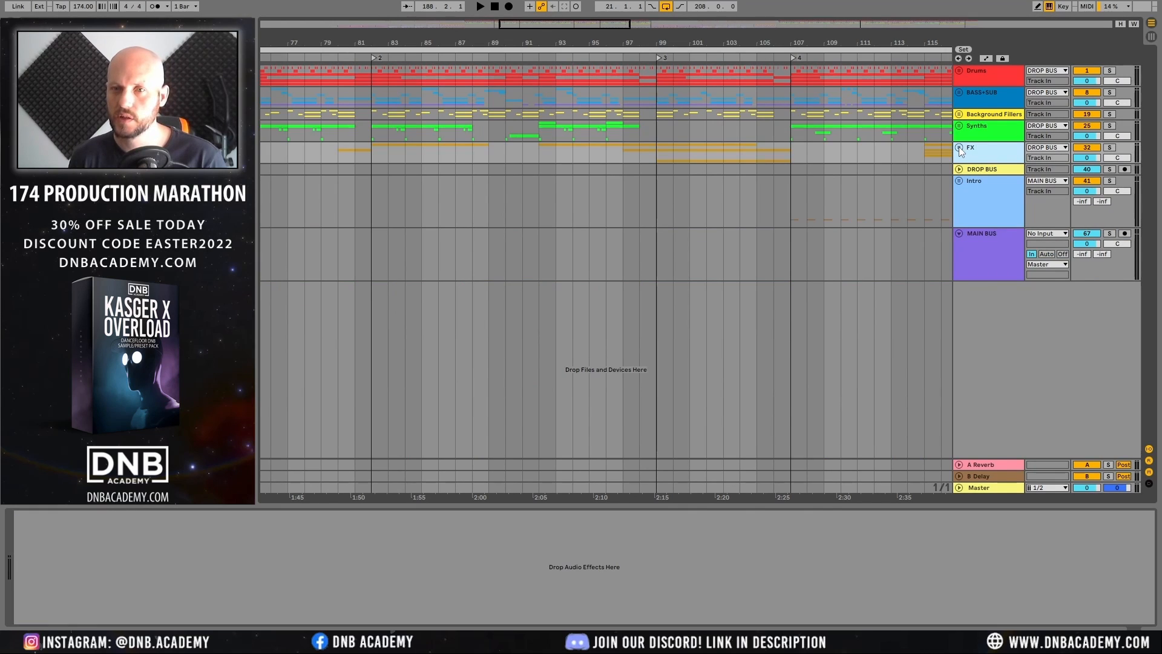
{"action": "left_click", "coordinate": [959, 147]}
{"action": "left_click", "coordinate": [1018, 212]}
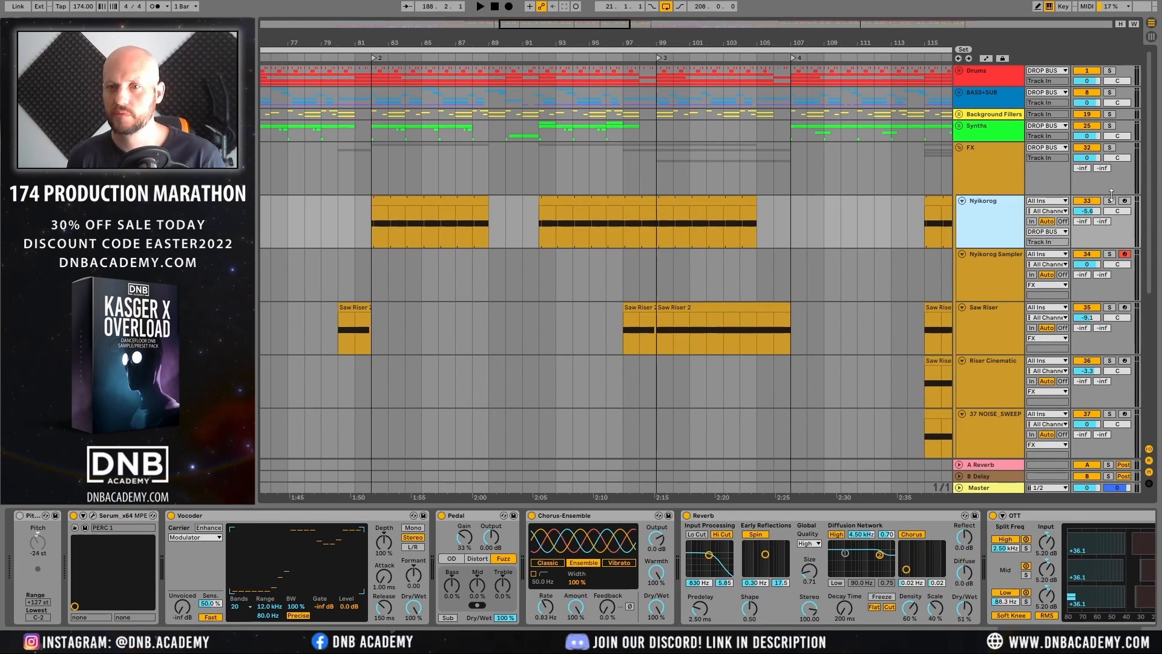
Step: Solo the Nyikorog track, play its clip starting at bar 82 and select its Vocoder in the device chain
{"action": "left_click", "coordinate": [1109, 200]}
{"action": "left_click", "coordinate": [406, 195]}
{"action": "key", "text": "space"}
{"action": "left_click", "coordinate": [407, 198]}
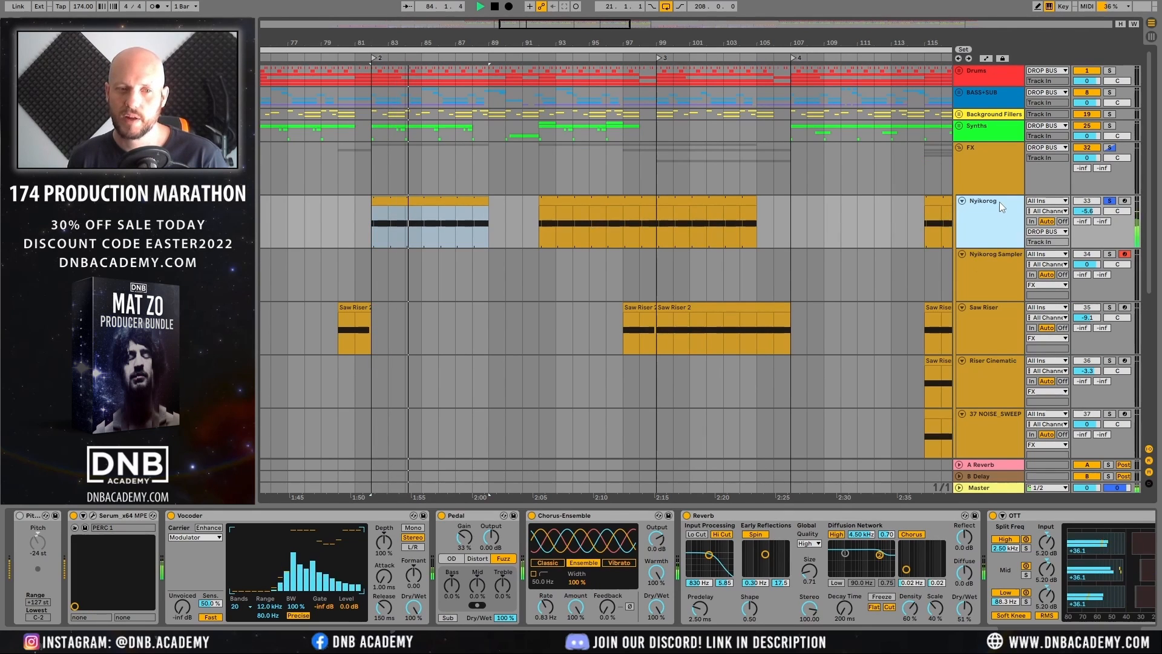
{"action": "left_click", "coordinate": [194, 515]}
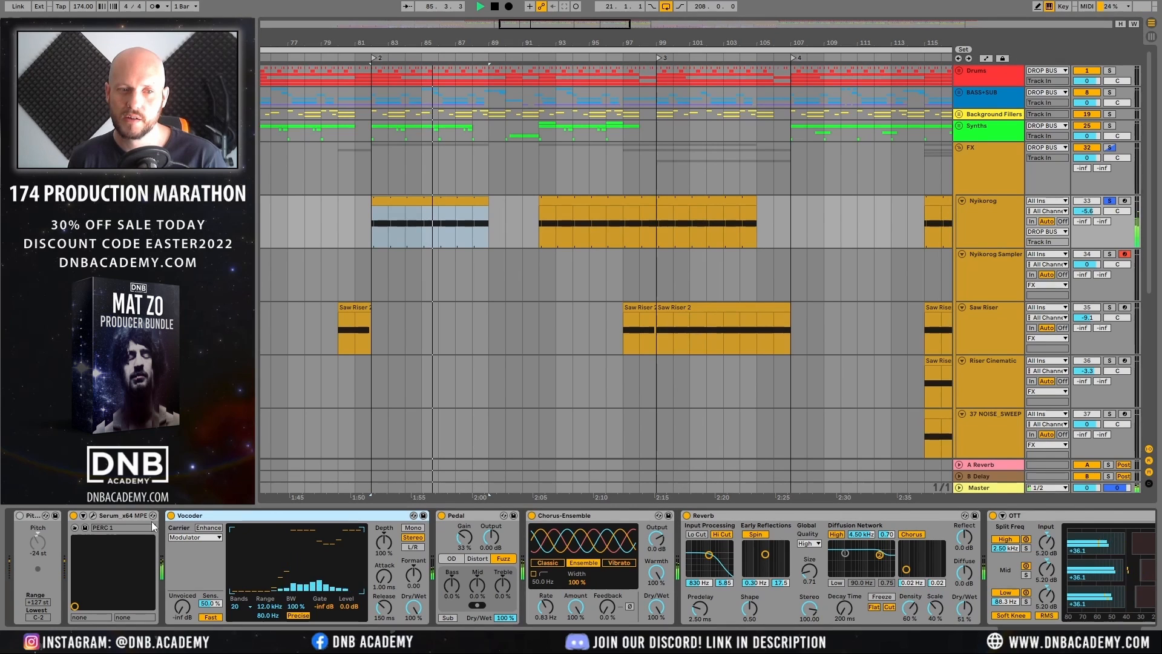
Step: Open Nyikorog's Serum instrument with the PERC 1 preset, examine LFOs 1 to 3 while its clip plays, and close the window
{"action": "left_click", "coordinate": [92, 515]}
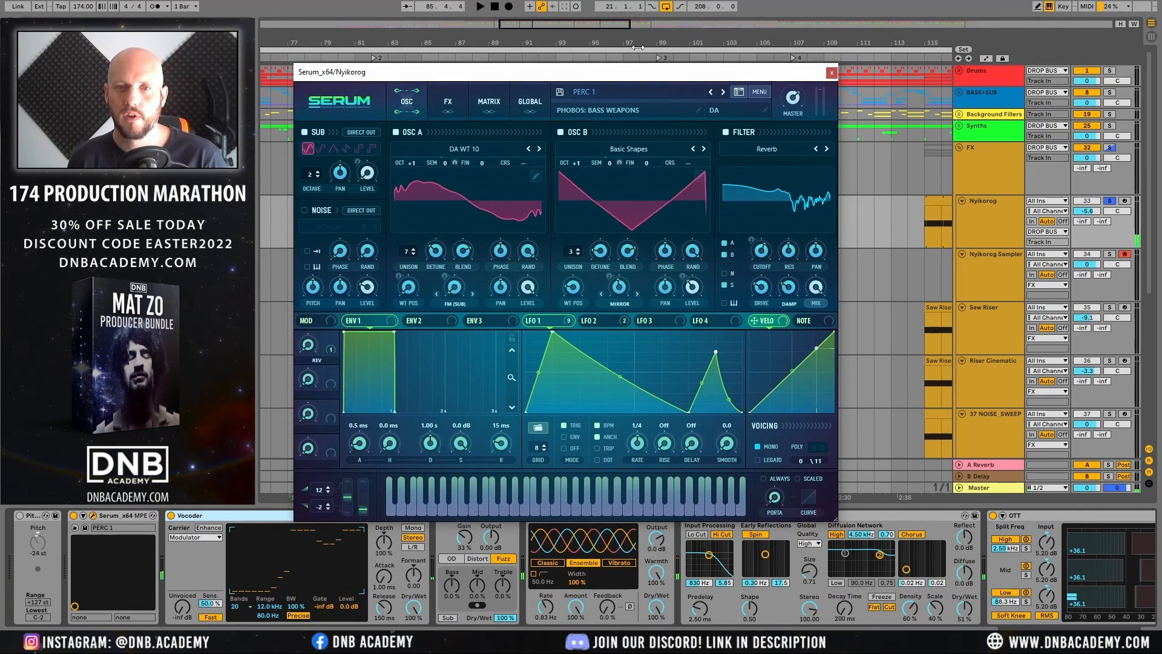
{"action": "left_click_drag", "start_coordinate": [643, 69], "coordinate": [677, 46]}
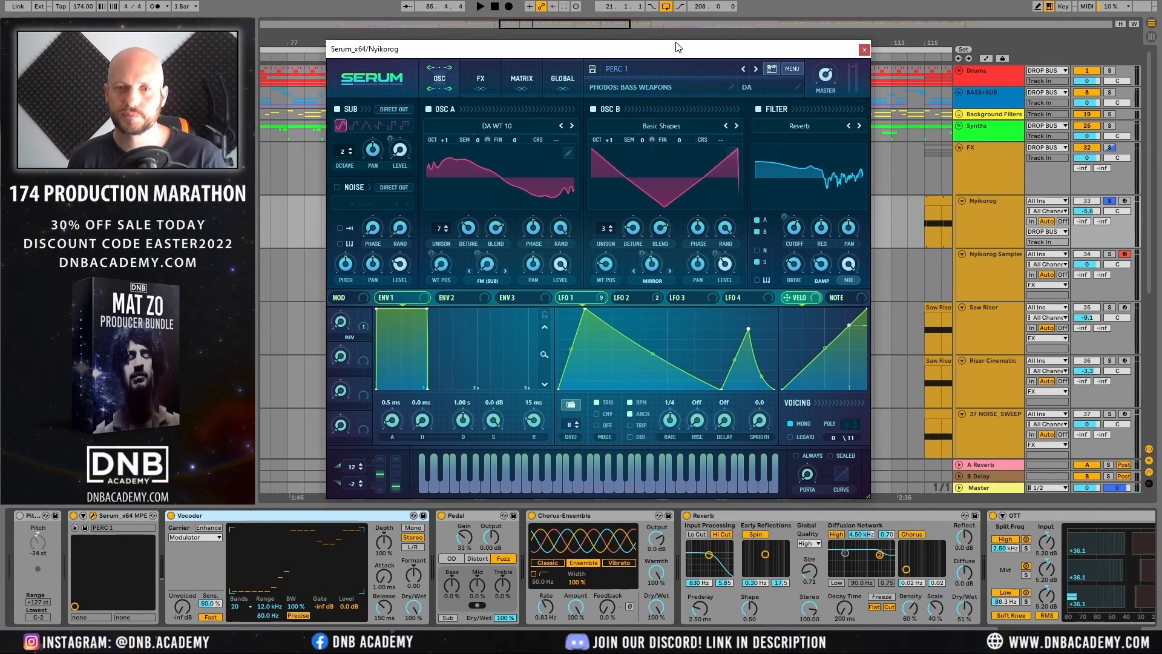
{"action": "left_click", "coordinate": [993, 195]}
{"action": "key", "text": "space"}
{"action": "left_click", "coordinate": [644, 296]}
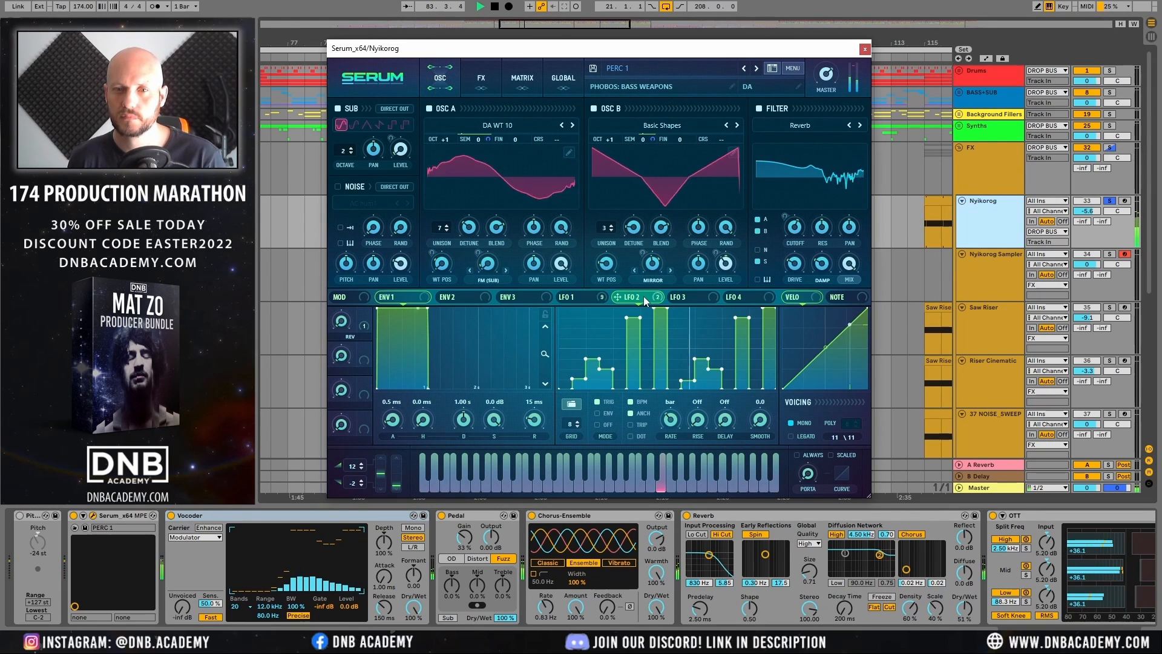
{"action": "left_click", "coordinate": [679, 297]}
{"action": "left_click", "coordinate": [575, 297]}
{"action": "key", "text": "space"}
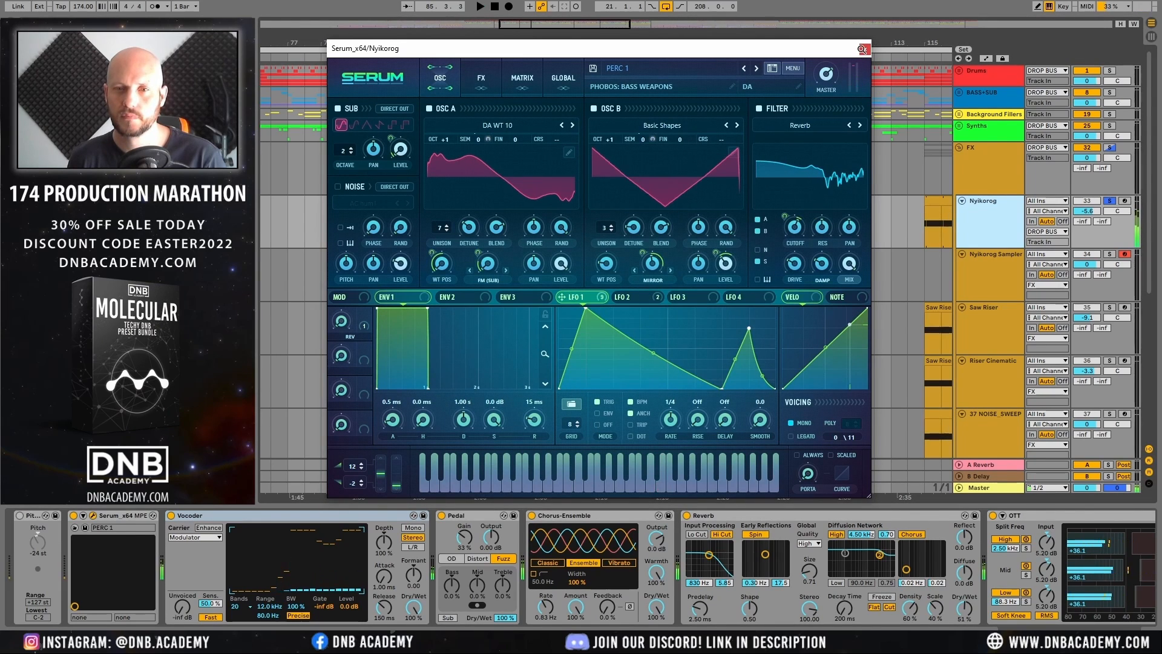
{"action": "left_click", "coordinate": [864, 50]}
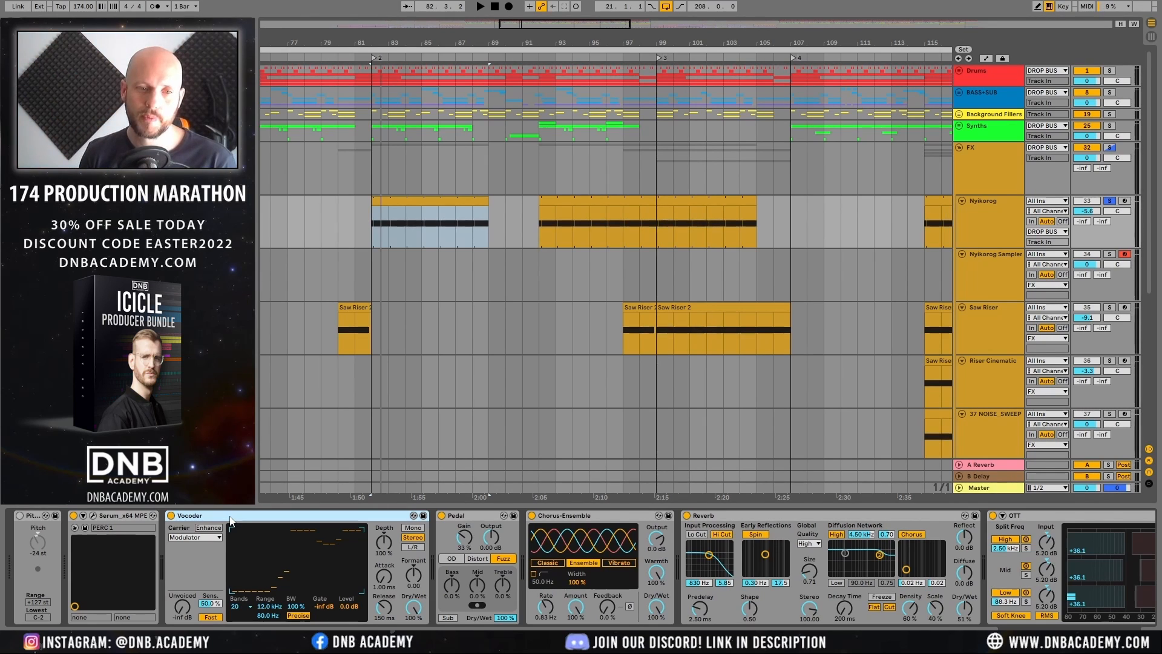
Step: Bypass Nyikorog's Vocoder, play the clip from bar 82 to hear the difference, and re-enable the Vocoder
{"action": "key", "text": "0"}
{"action": "key", "text": "space"}
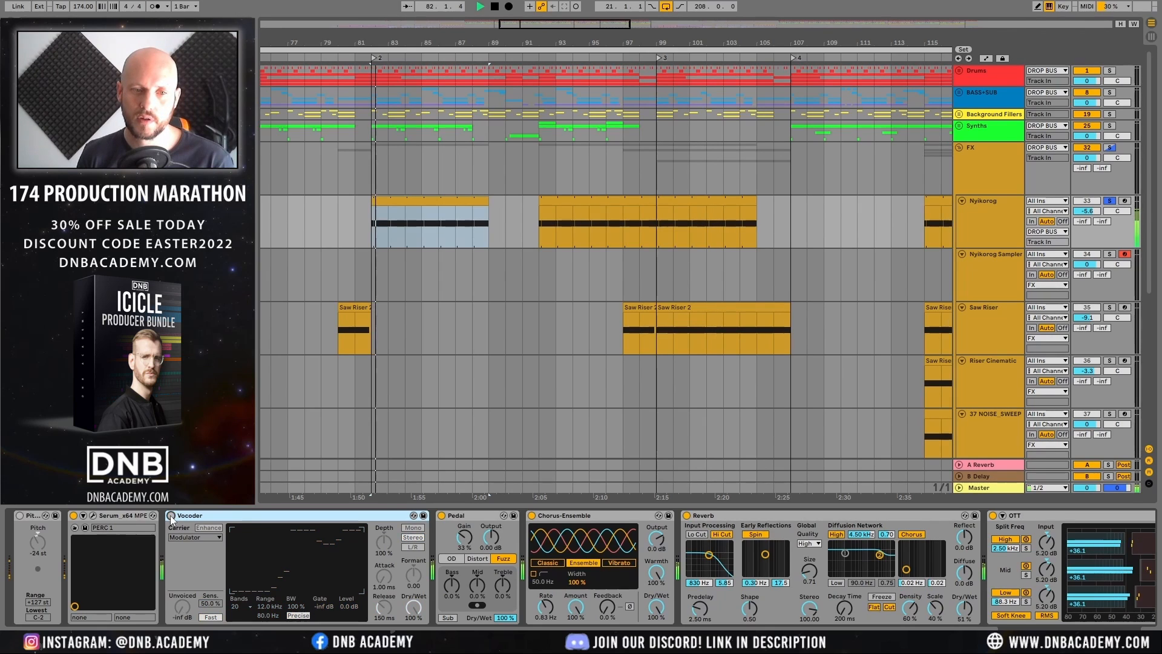
{"action": "key", "text": "space"}
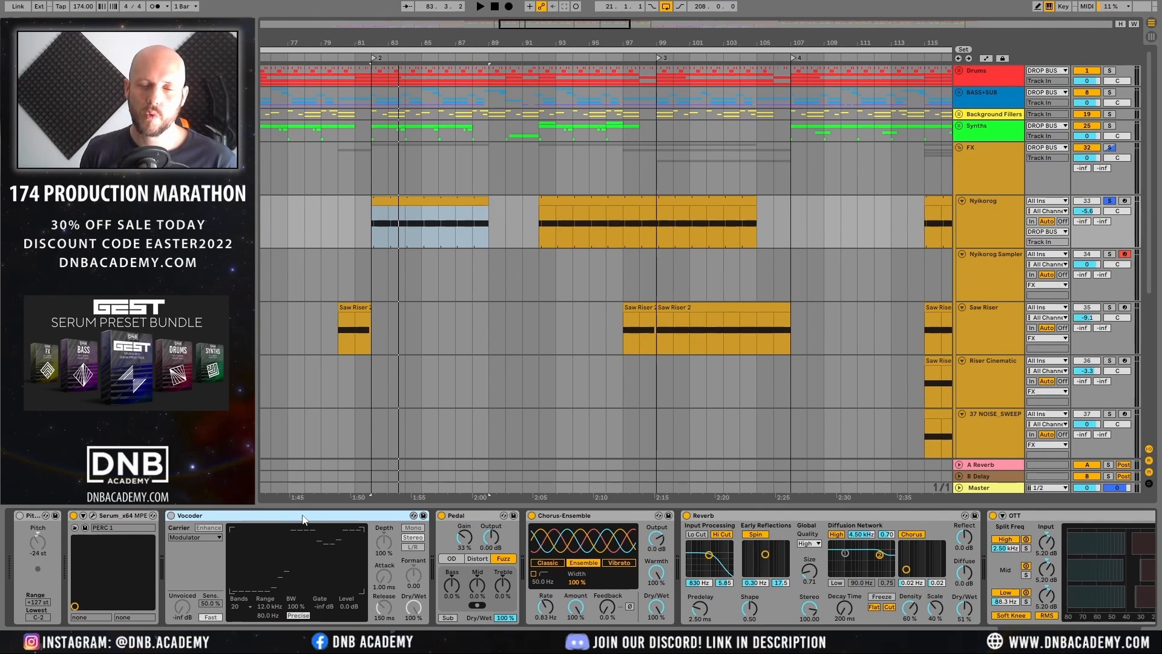
{"action": "left_click", "coordinate": [171, 515]}
{"action": "key", "text": "space"}
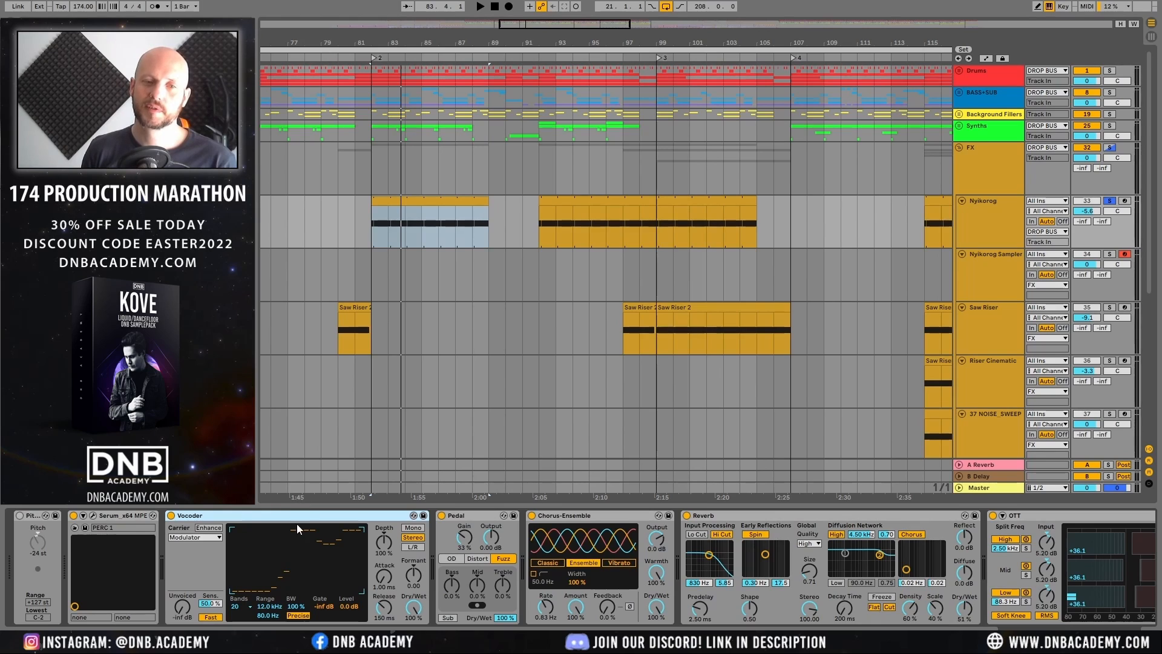
Step: Select Nyikorog's Pedal and play the clip briefly from bar 82 to hear its Fuzz distortion
{"action": "left_click", "coordinate": [471, 515]}
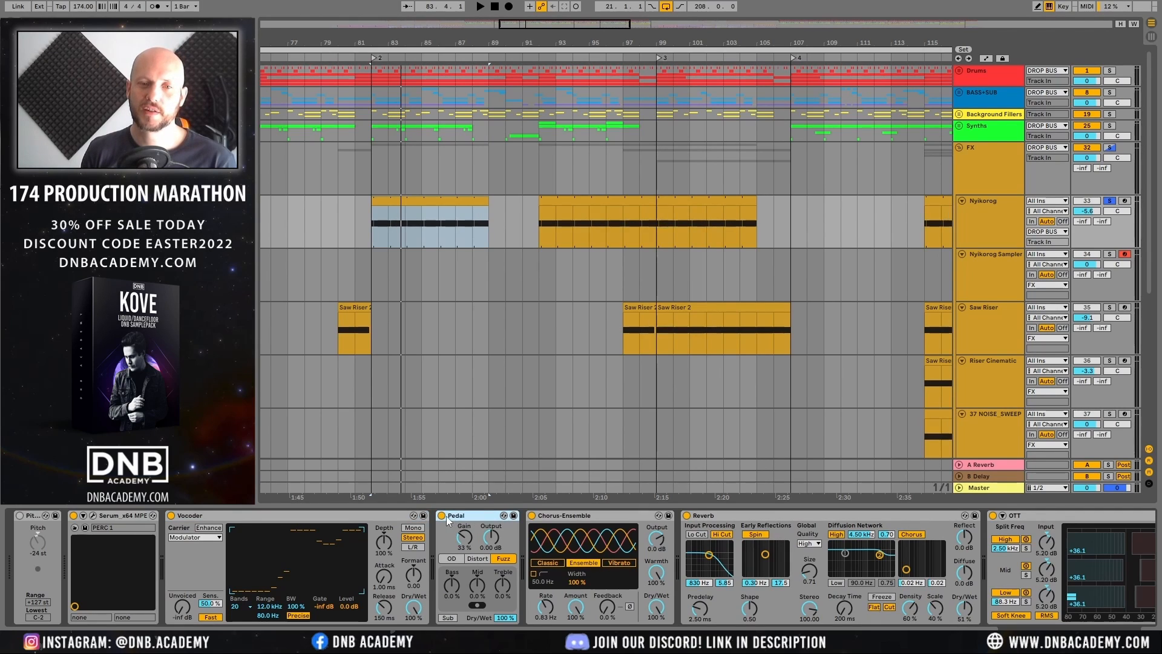
{"action": "key", "text": "space"}
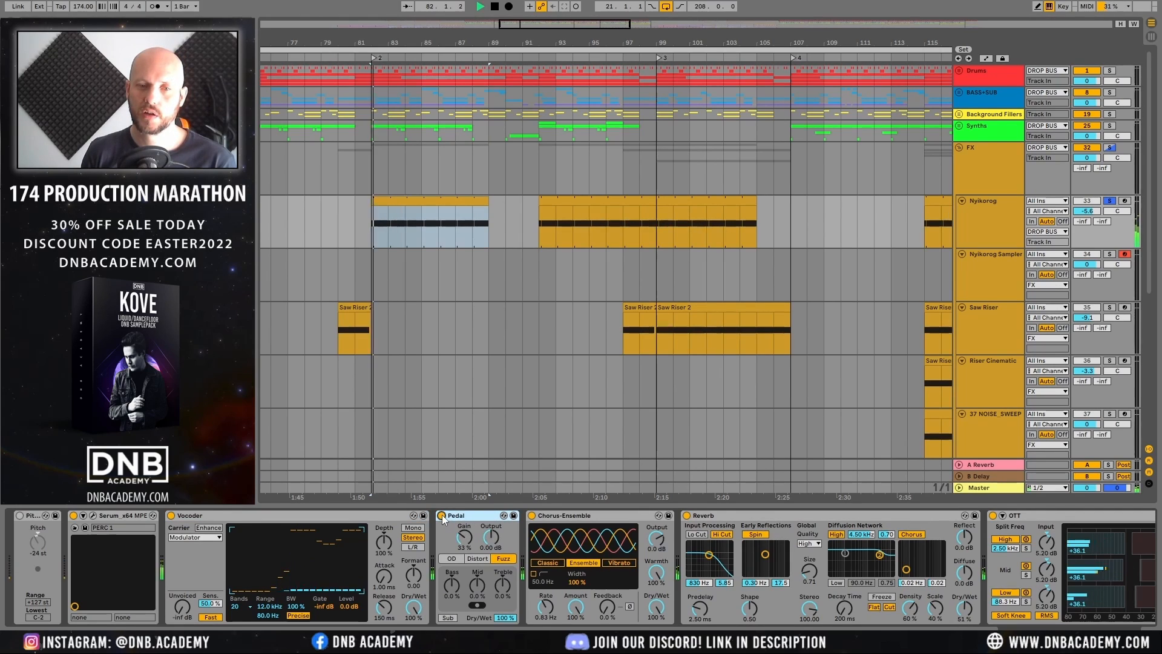
{"action": "key", "text": "space"}
Step: Bypass Nyikorog's Chorus-Ensemble and play the clip, re-enabling the effect during playback to compare the sound
{"action": "left_click", "coordinate": [567, 519]}
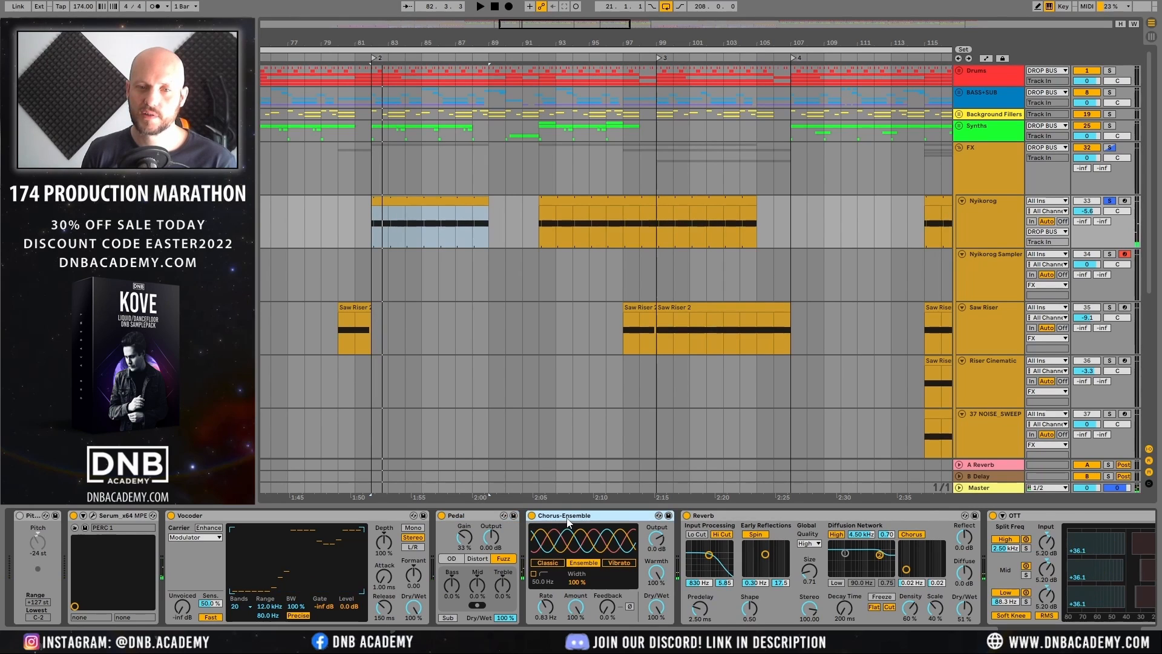
{"action": "left_click", "coordinate": [531, 515]}
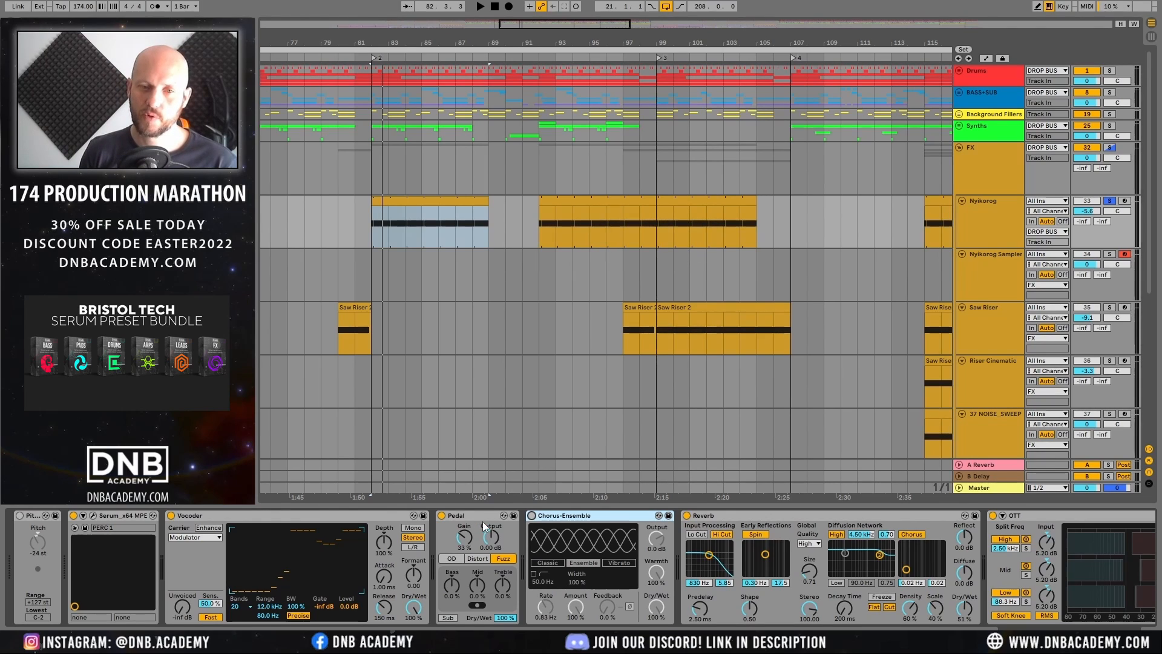
{"action": "left_click", "coordinate": [460, 515]}
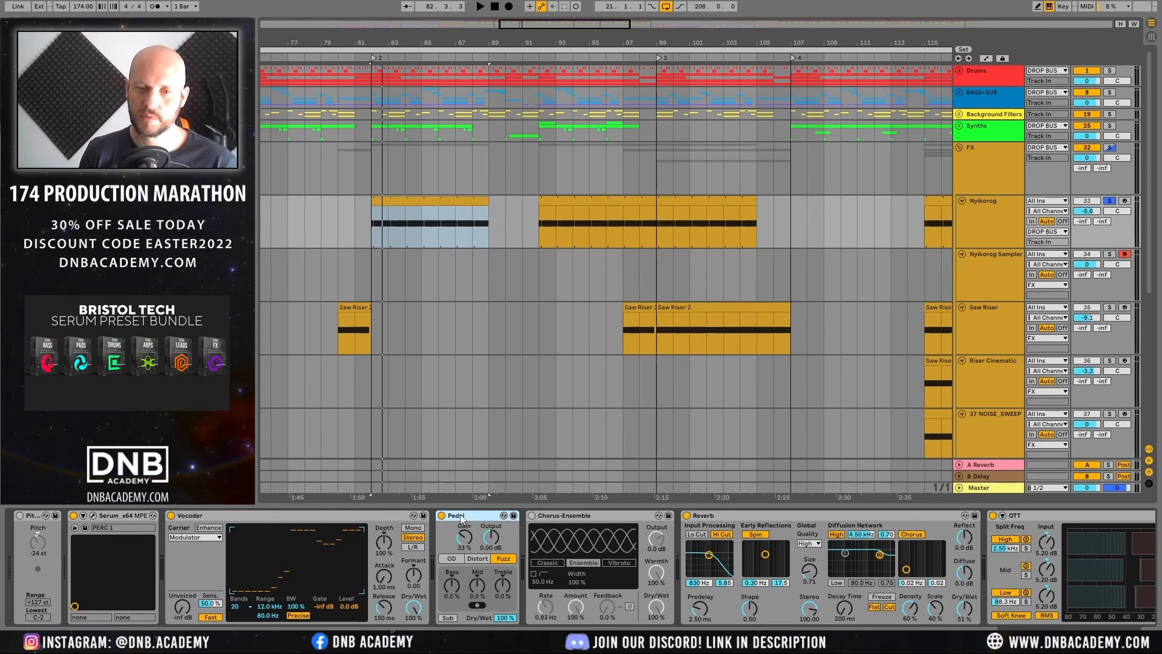
{"action": "key", "text": "space"}
{"action": "left_click", "coordinate": [532, 515]}
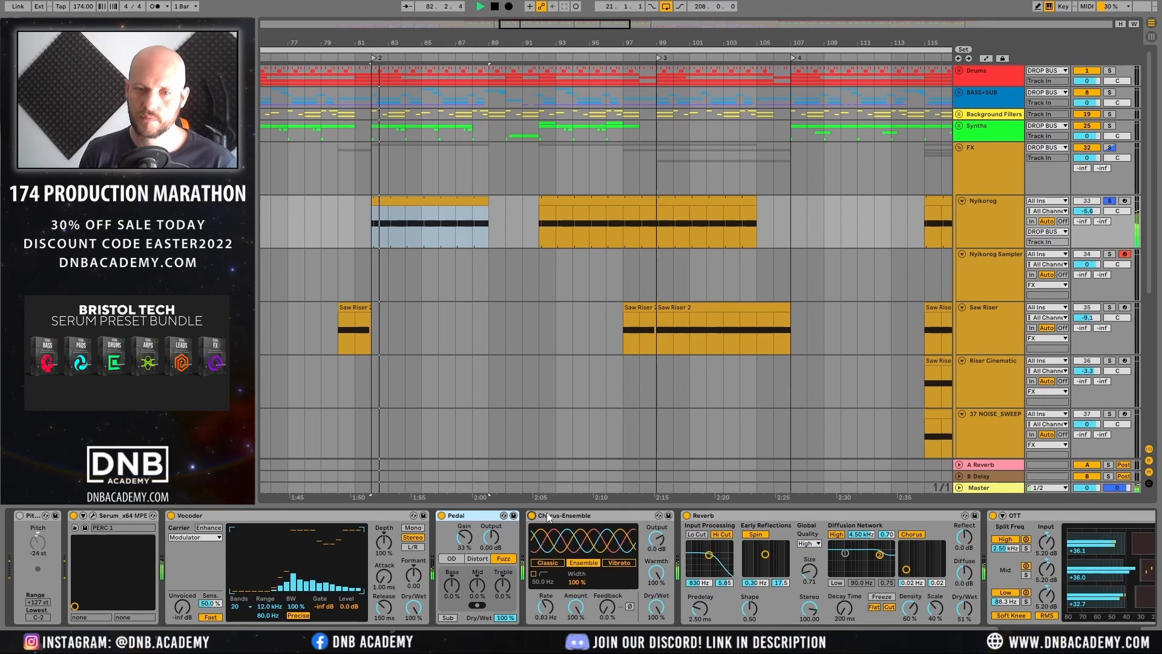
{"action": "key", "text": "space"}
{"action": "left_click_drag", "start_coordinate": [1071, 640], "coordinate": [1108, 640]}
{"action": "left_click", "coordinate": [904, 517]}
{"action": "key", "text": "space"}
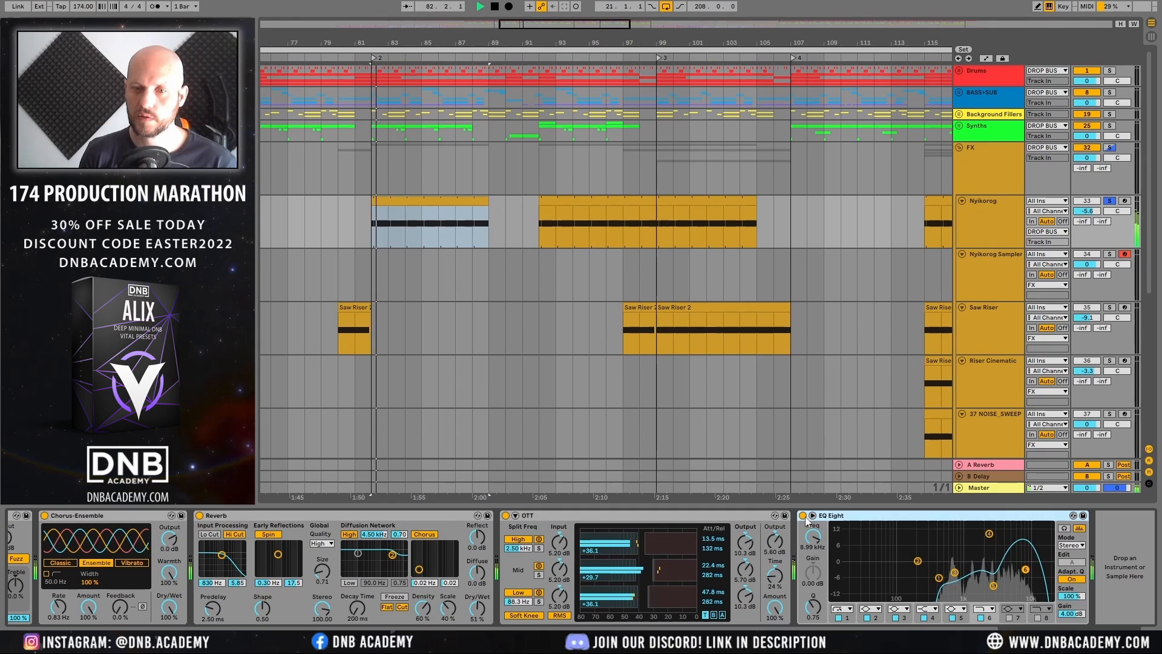
{"action": "left_click", "coordinate": [803, 516]}
{"action": "left_click", "coordinate": [803, 515]}
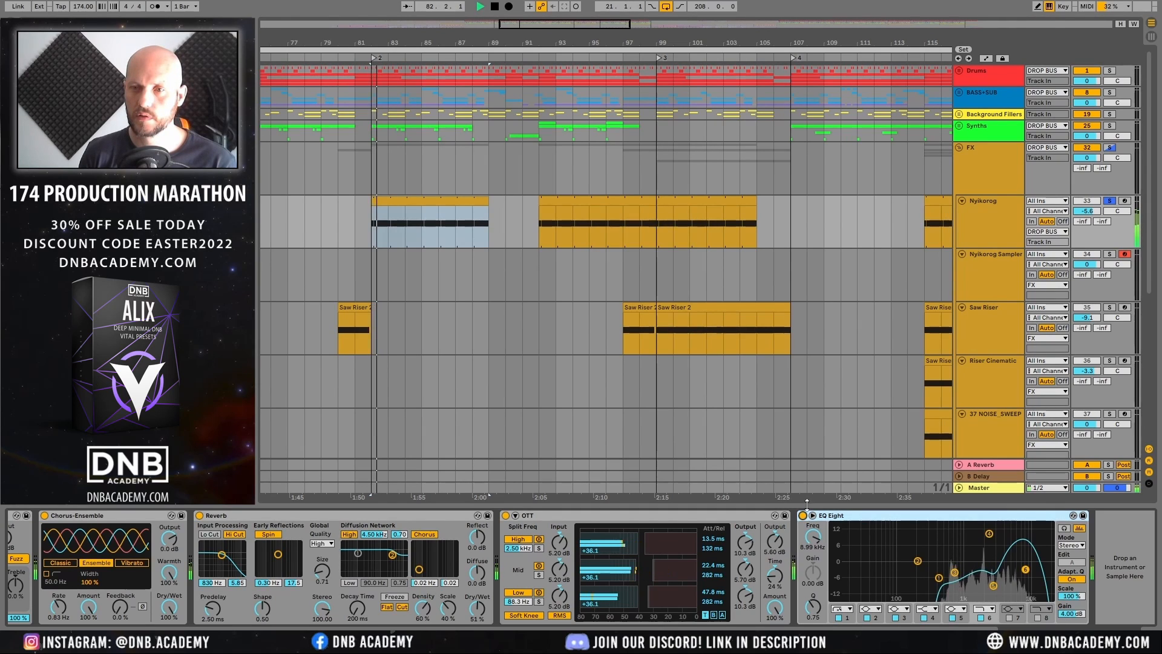
Step: Unsolo the Nyikorog track and play the full mix from bar 80 through its entry at bar 82
{"action": "left_click", "coordinate": [1109, 201]}
{"action": "left_click_drag", "start_coordinate": [414, 48], "coordinate": [471, 55]}
{"action": "left_click_drag", "start_coordinate": [449, 224], "coordinate": [440, 219]}
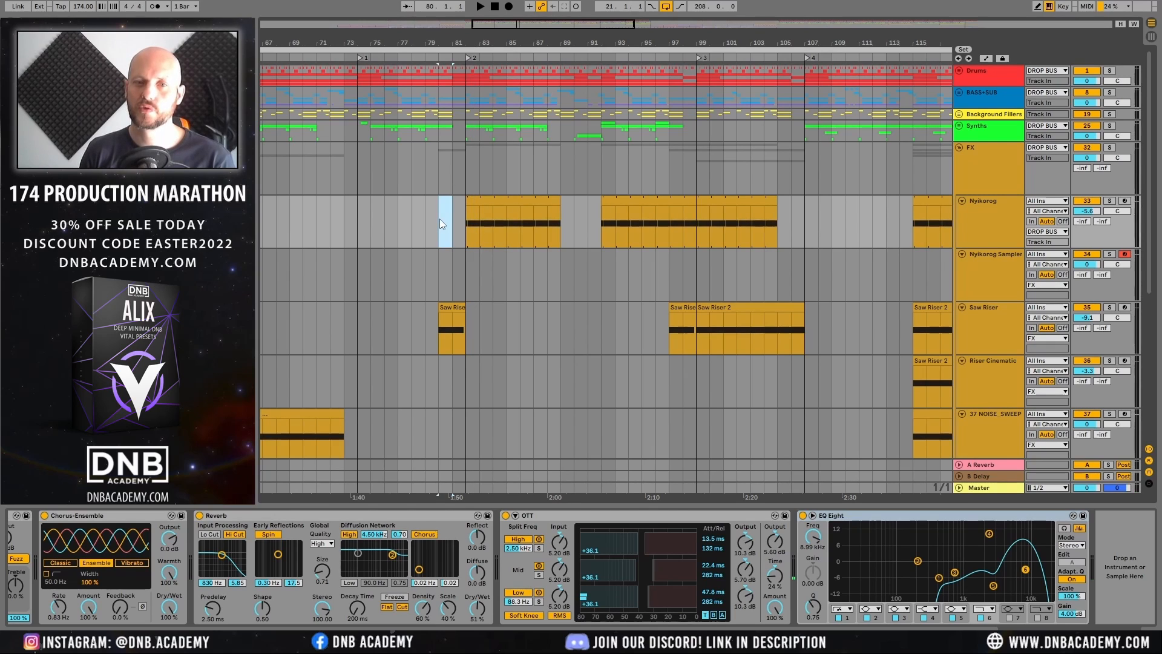
{"action": "left_click", "coordinate": [1005, 217]}
{"action": "key", "text": "space"}
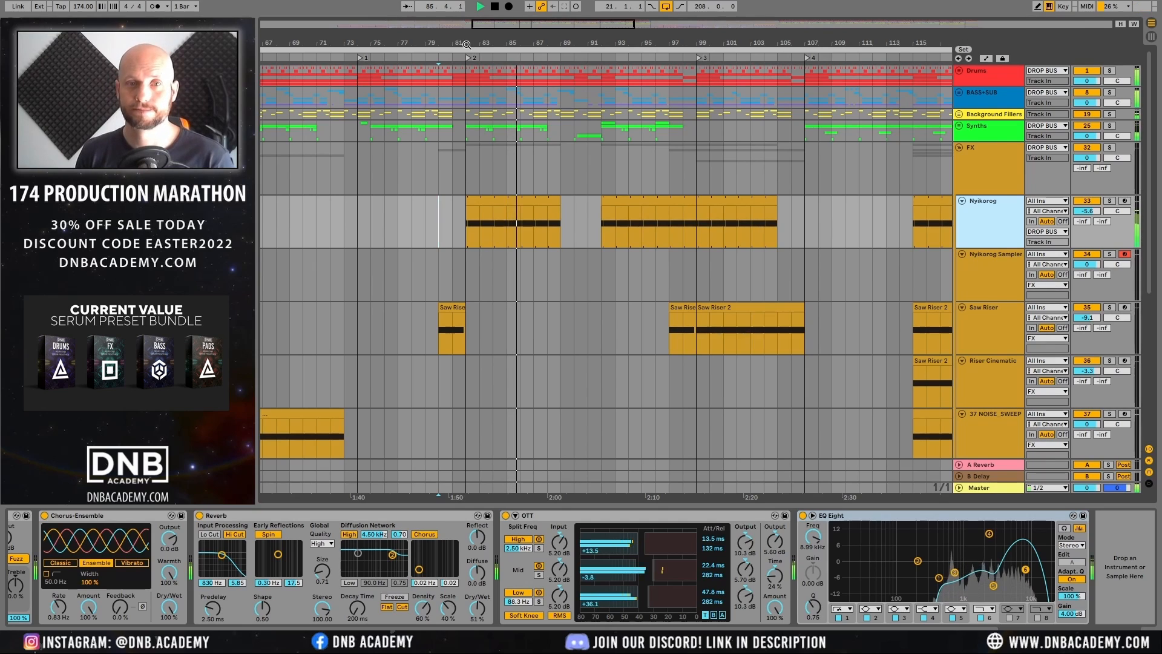
{"action": "left_click", "coordinate": [494, 6]}
Step: Replay the full mix from bar 80 and examine the FX clips across the drop up to the Breakdown marker
{"action": "mouse_move", "coordinate": [484, 42]}
{"action": "left_mouse_down"}
{"action": "mouse_move", "coordinate": [484, 67]}
{"action": "mouse_move", "coordinate": [470, 56]}
{"action": "left_mouse_up"}
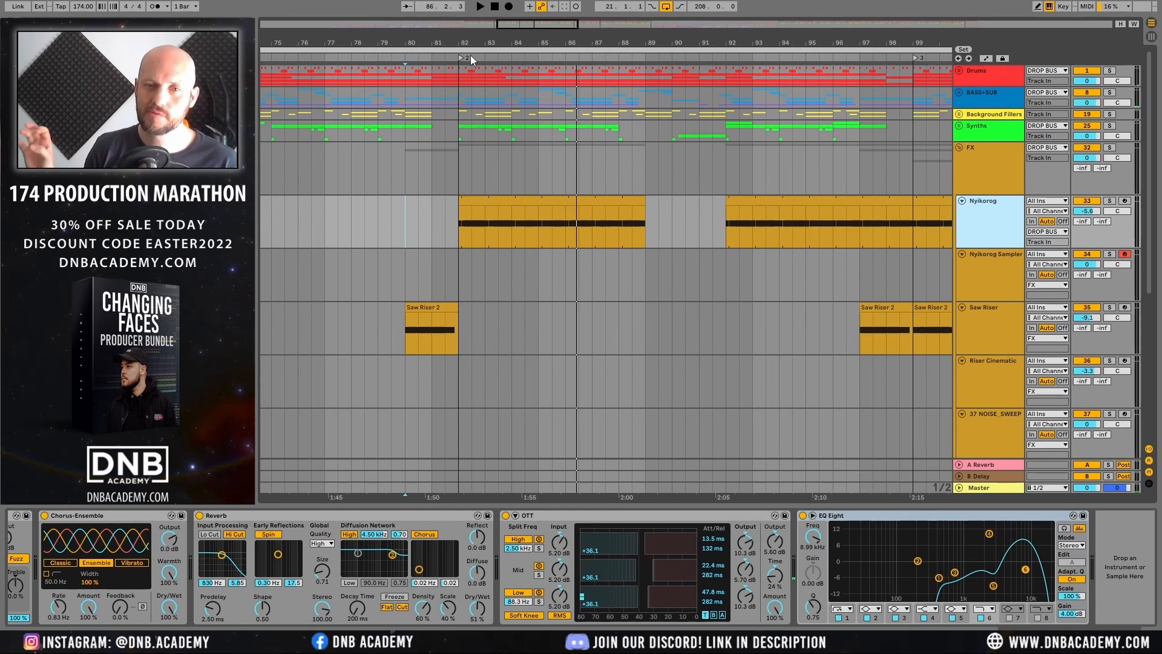
{"action": "left_click_drag", "start_coordinate": [470, 44], "coordinate": [470, 31]}
{"action": "key", "text": "space"}
{"action": "left_click_drag", "start_coordinate": [755, 42], "coordinate": [561, 18]}
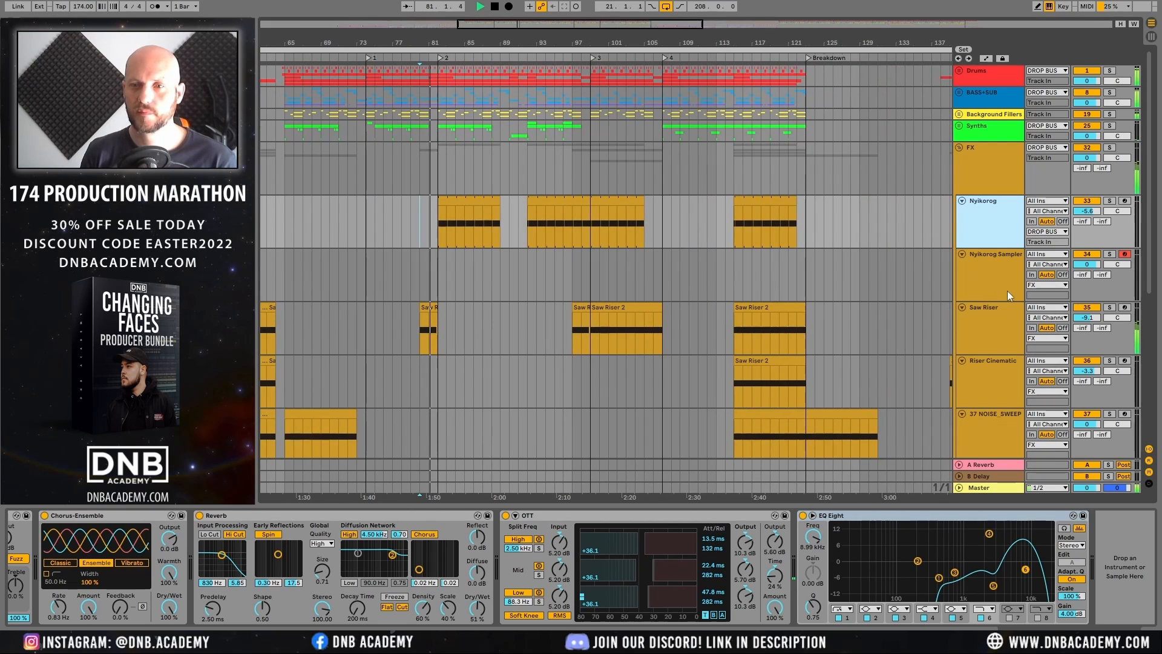
Step: Select the Saw Riser clip at bar 57, solo its track and audition the clip
{"action": "scroll", "coordinate": [1008, 264], "scroll_direction": "down", "scroll_amount": 2}
{"action": "scroll", "coordinate": [507, 267], "scroll_direction": "left", "scroll_amount": 5}
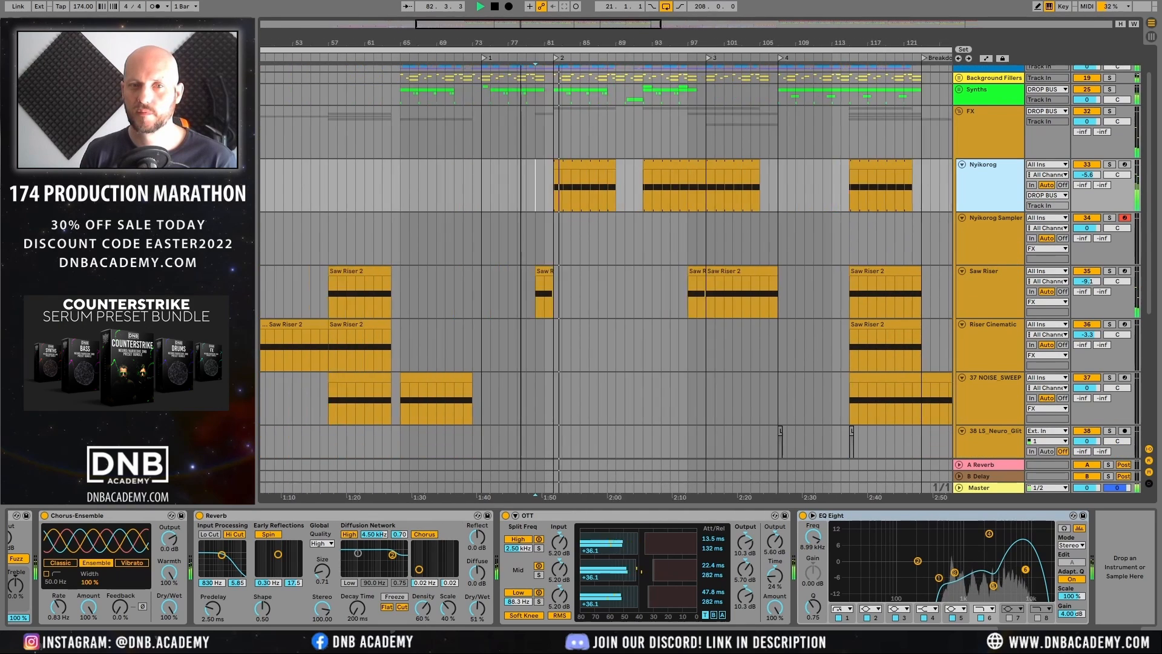
{"action": "left_click", "coordinate": [458, 274]}
{"action": "key", "text": "space"}
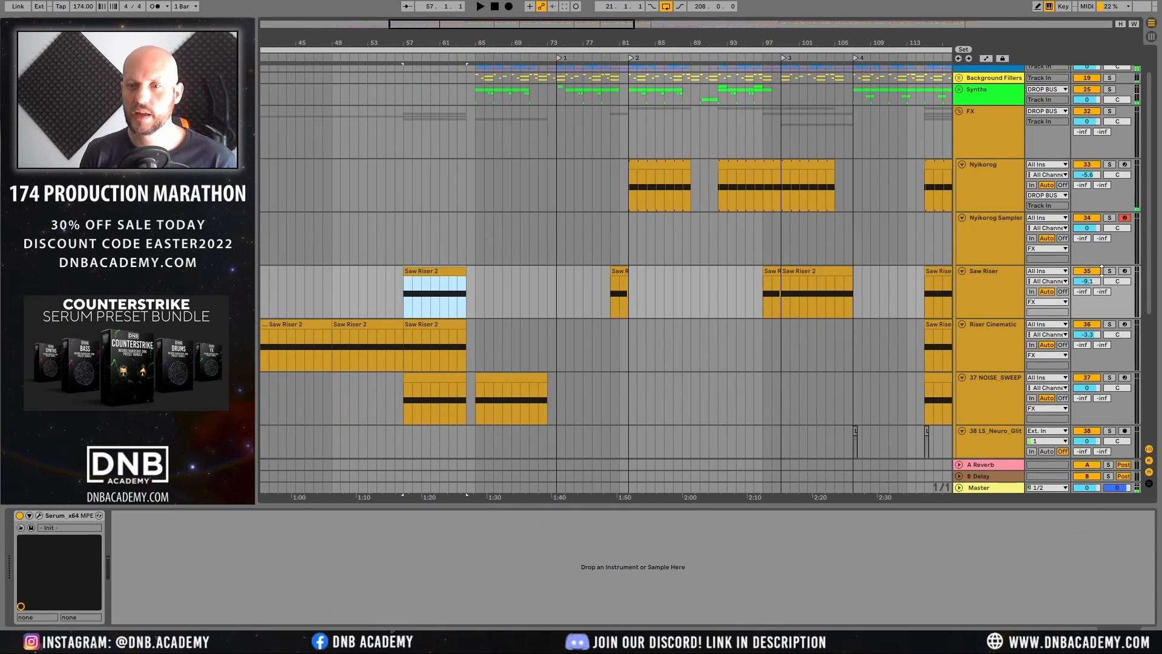
{"action": "left_click", "coordinate": [1110, 270]}
{"action": "key", "text": "space"}
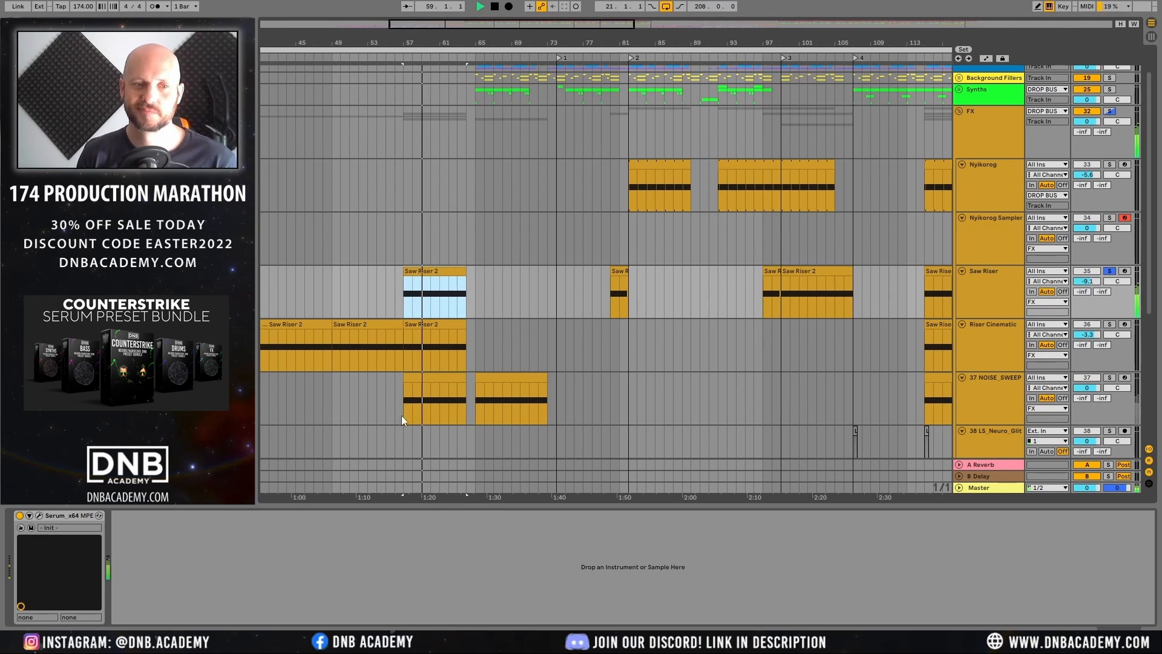
{"action": "left_click", "coordinate": [983, 293]}
{"action": "key", "text": "space"}
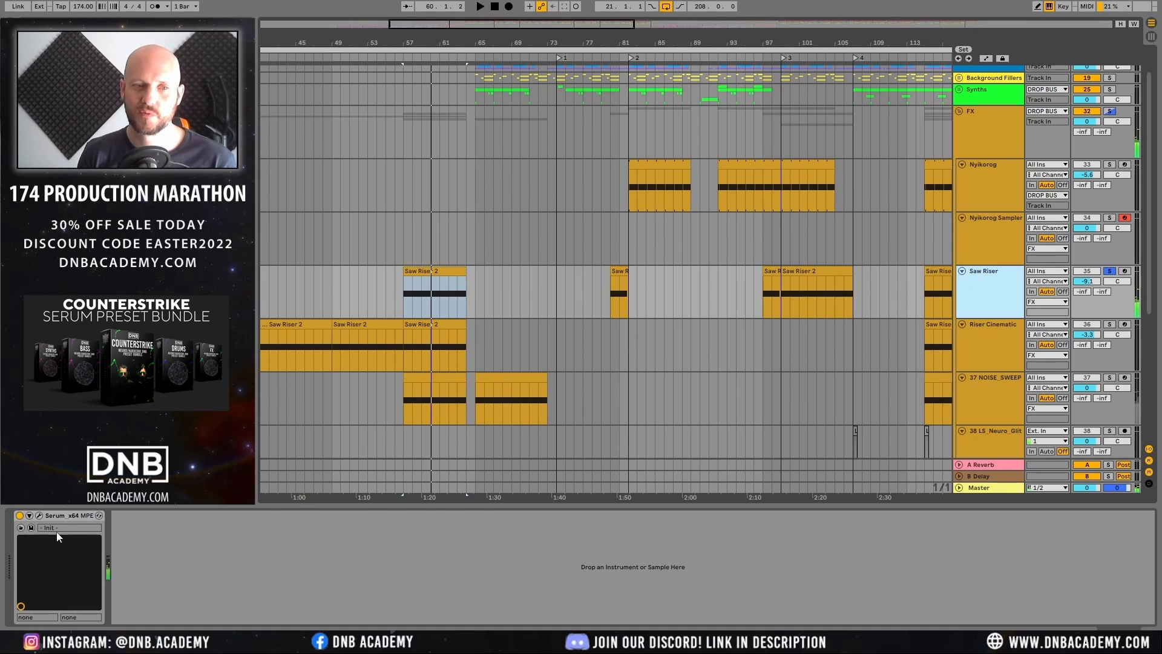
Step: Open Saw Riser's Serum instrument, examine its oscillator and FX settings, play the clip and close the window
{"action": "left_click", "coordinate": [39, 515]}
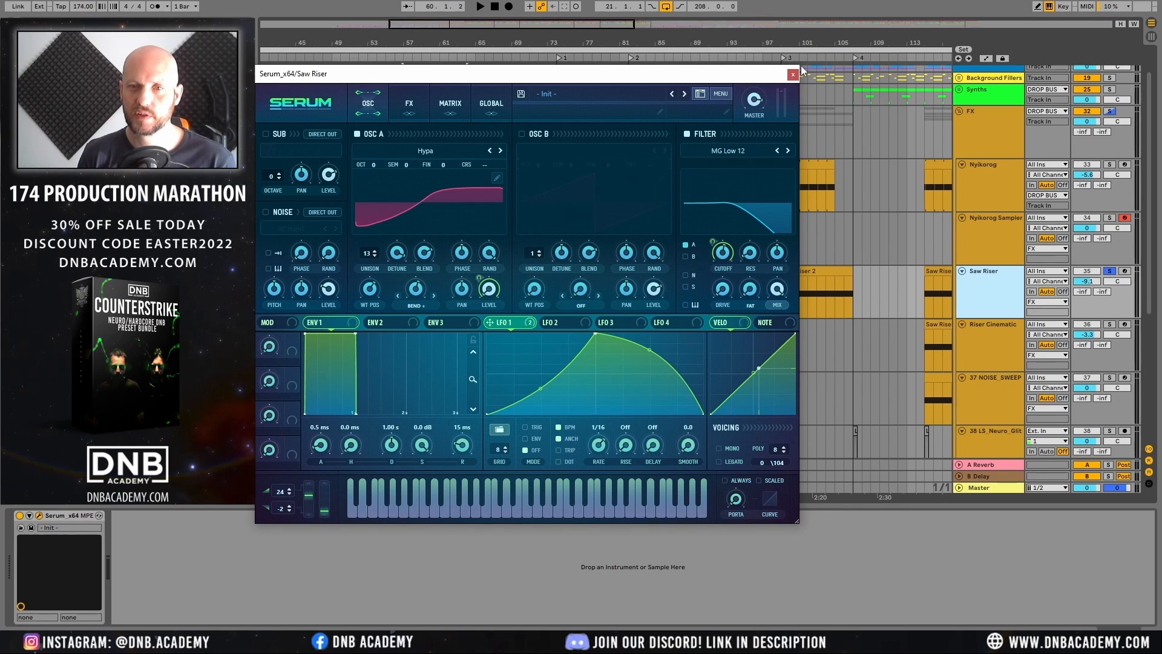
{"action": "left_click", "coordinate": [398, 96]}
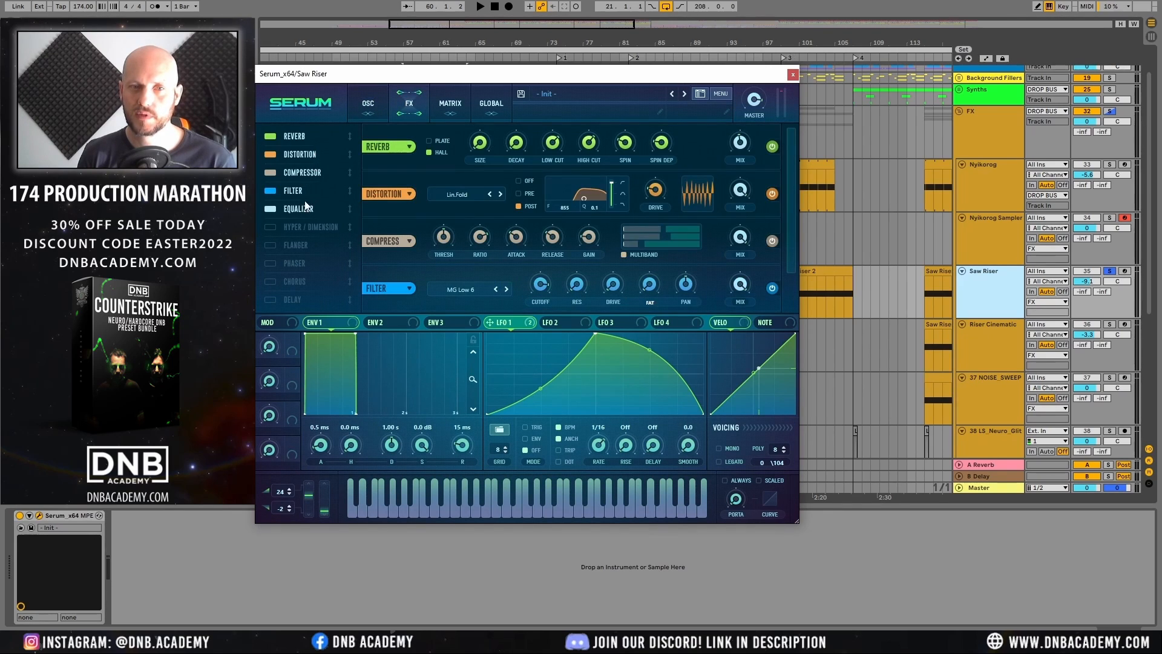
{"action": "left_click", "coordinate": [298, 156]}
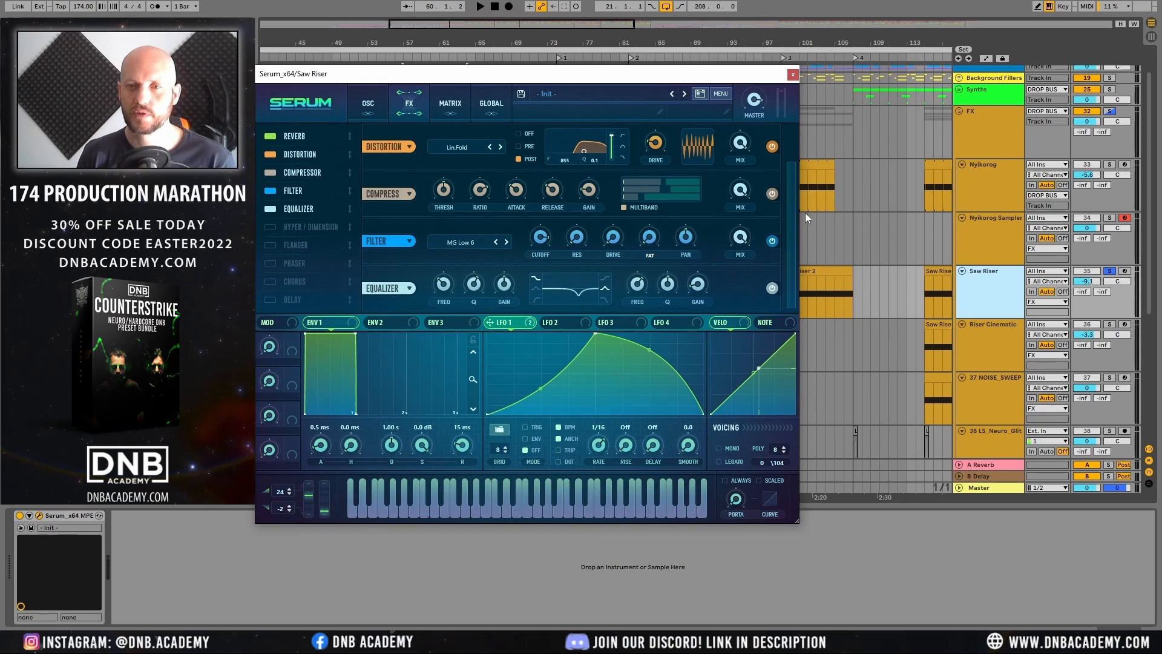
{"action": "key", "text": "space"}
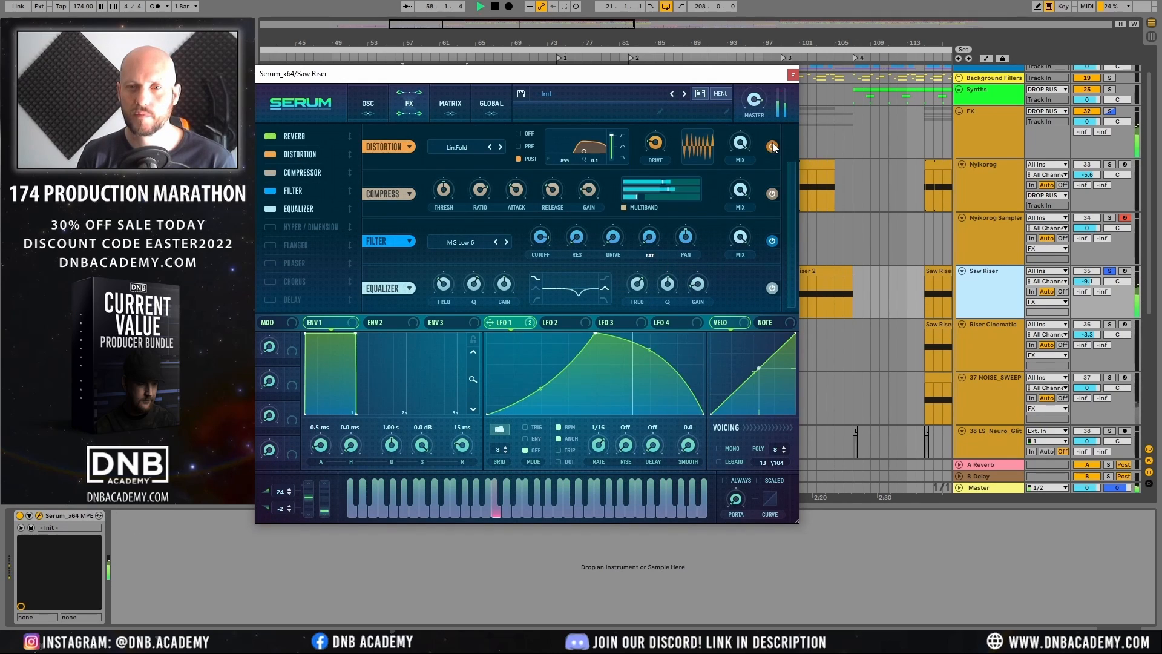
{"action": "key", "text": "space"}
{"action": "left_click", "coordinate": [792, 74]}
Step: Solo the Riser Cinematic track and audition its clips starting at bar 57 and bar 41
{"action": "scroll", "coordinate": [980, 285], "scroll_direction": "down", "scroll_amount": 3}
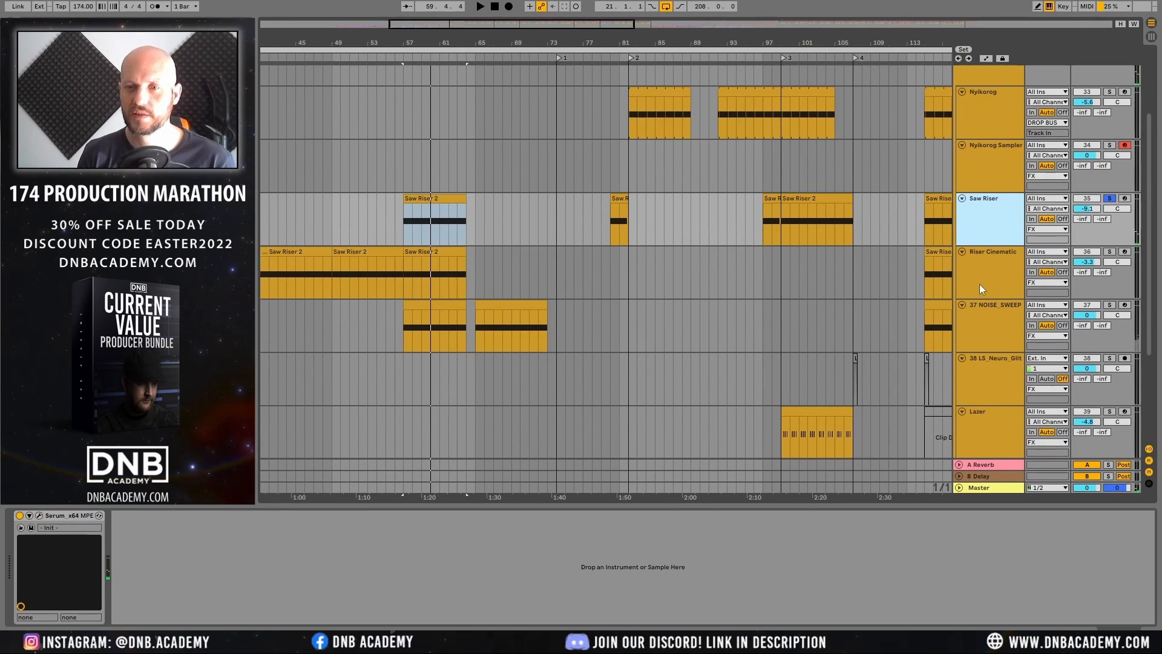
{"action": "left_click", "coordinate": [979, 285]}
{"action": "left_click", "coordinate": [1113, 250]}
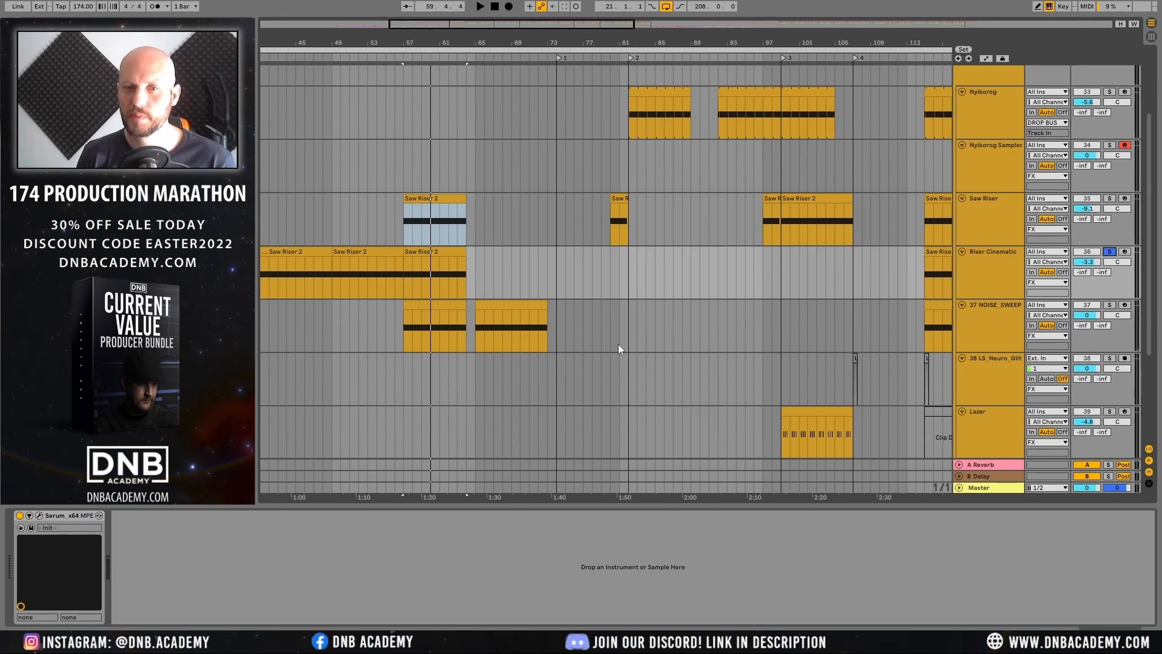
{"action": "left_click", "coordinate": [434, 251]}
{"action": "key", "text": "space"}
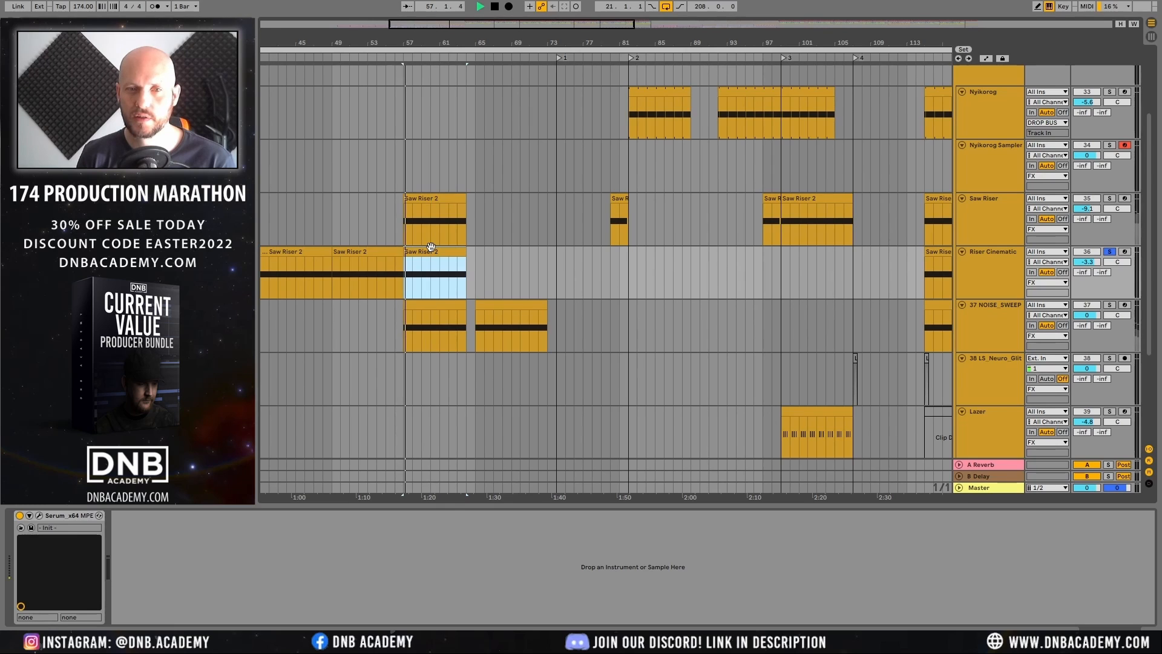
{"action": "left_click", "coordinate": [305, 251]}
{"action": "key", "text": "space"}
{"action": "key", "text": "space"}
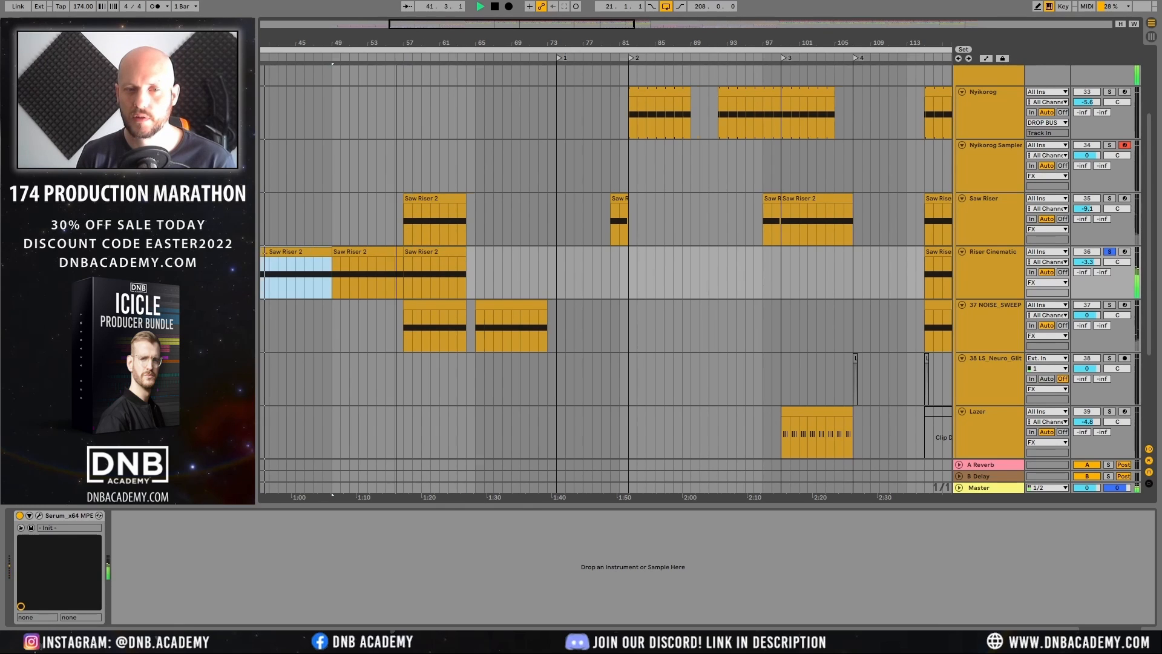
{"action": "left_click_drag", "start_coordinate": [399, 41], "coordinate": [581, 37]}
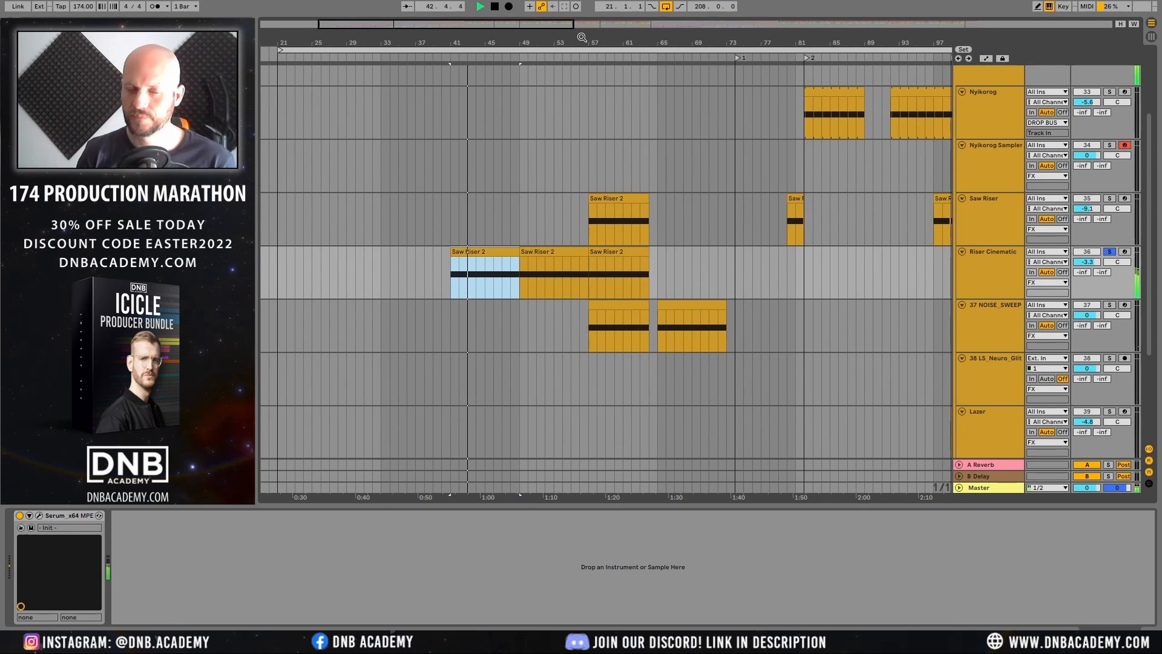
{"action": "key", "text": "space"}
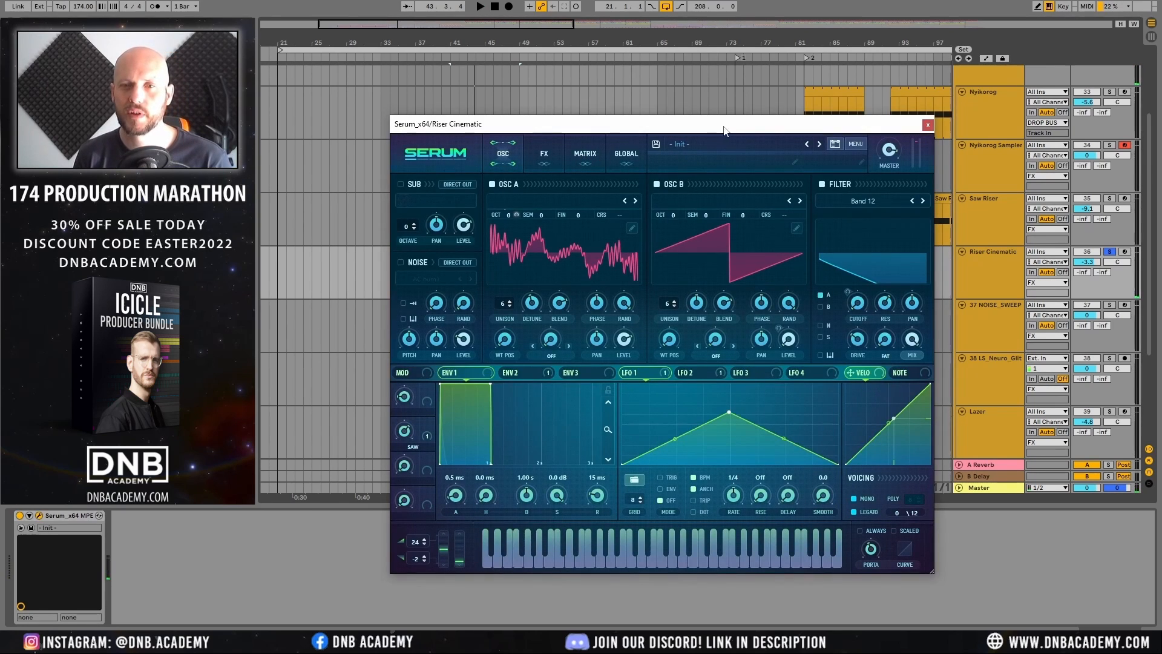
Step: Examine Riser Cinematic's Serum instrument, compare its clip in the full mix and soloed, and show Oscillator A's wavetable in 3D
{"action": "left_click_drag", "start_coordinate": [732, 124], "coordinate": [702, 114]}
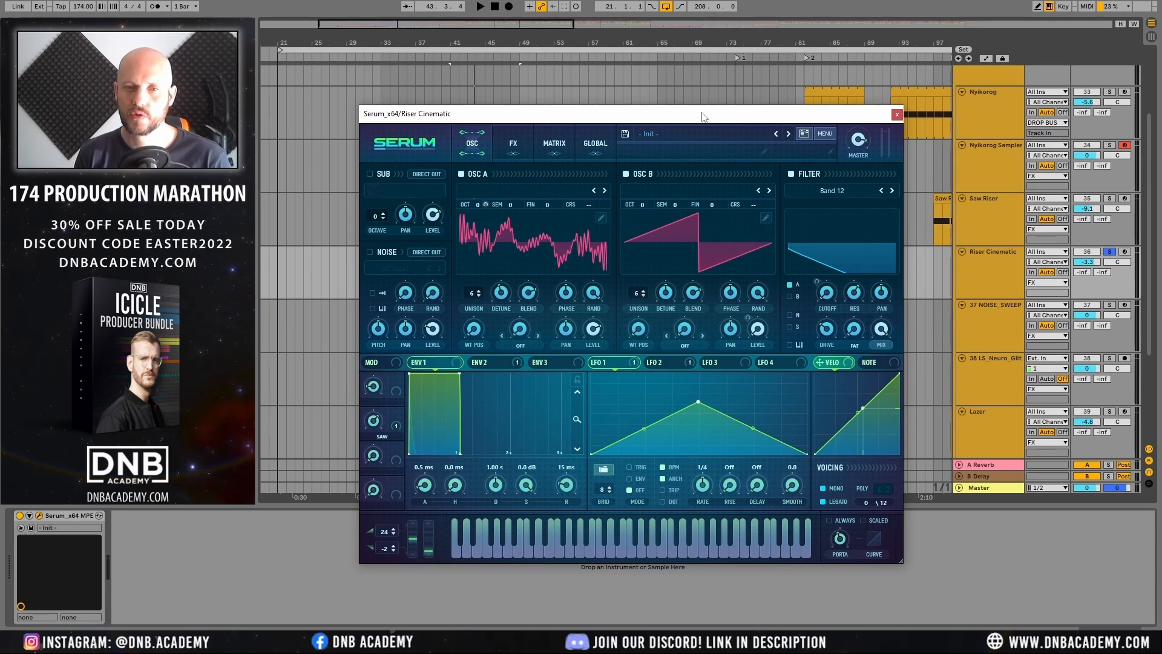
{"action": "key", "text": "space"}
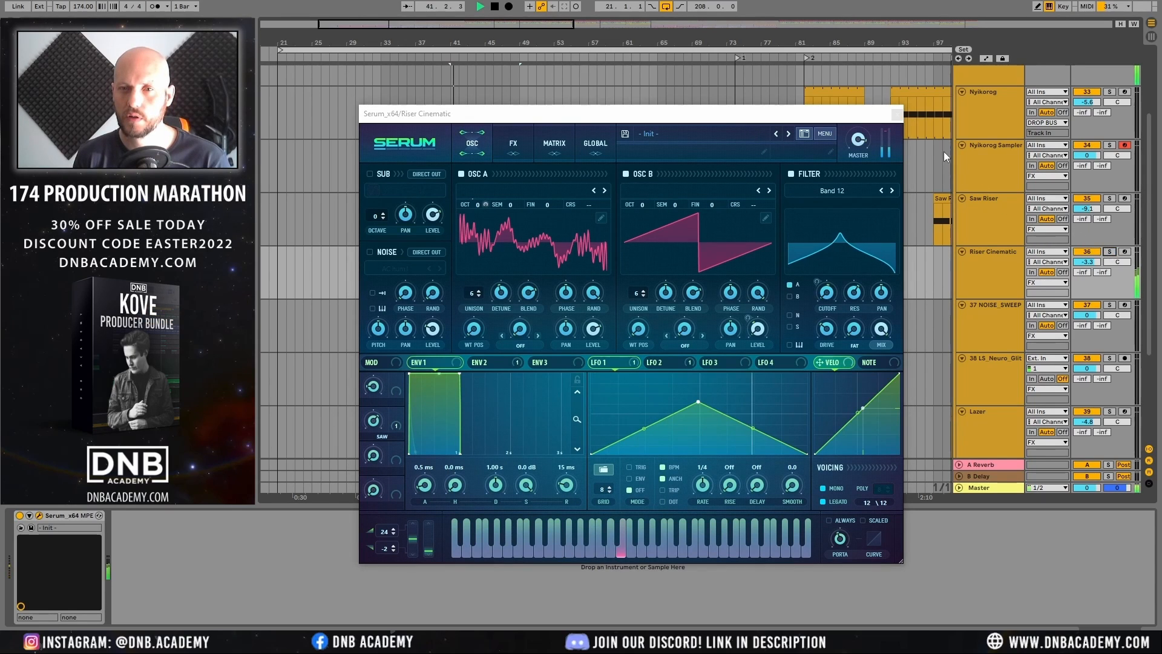
{"action": "left_click_drag", "start_coordinate": [862, 118], "coordinate": [856, 359]}
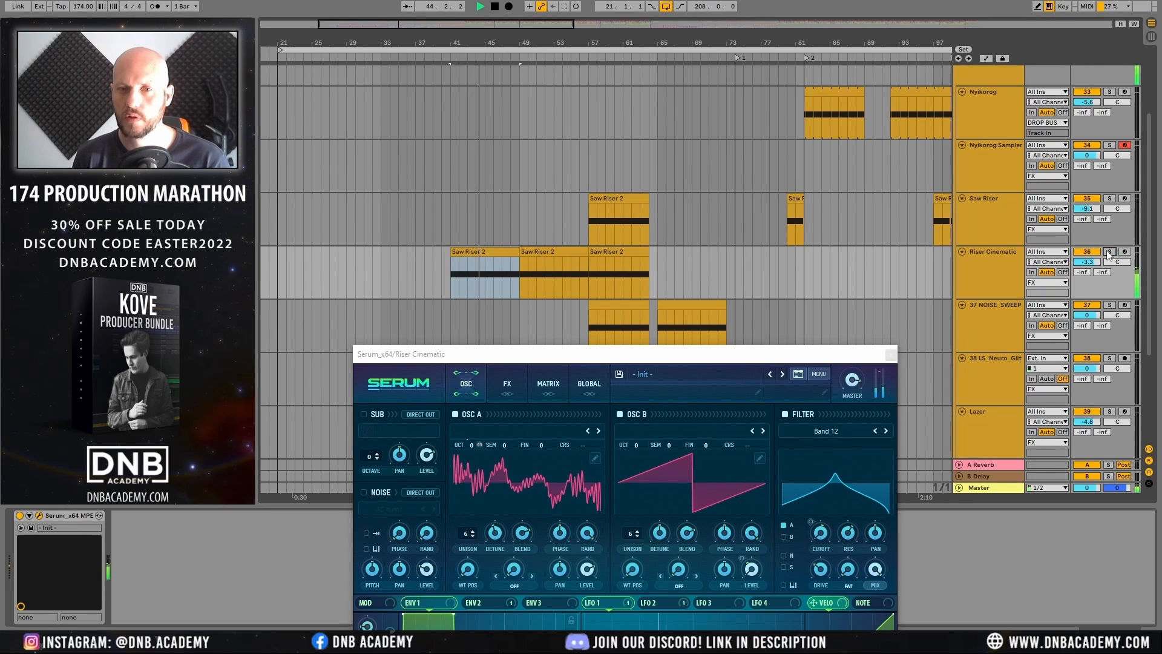
{"action": "left_click_drag", "start_coordinate": [798, 356], "coordinate": [791, 190]}
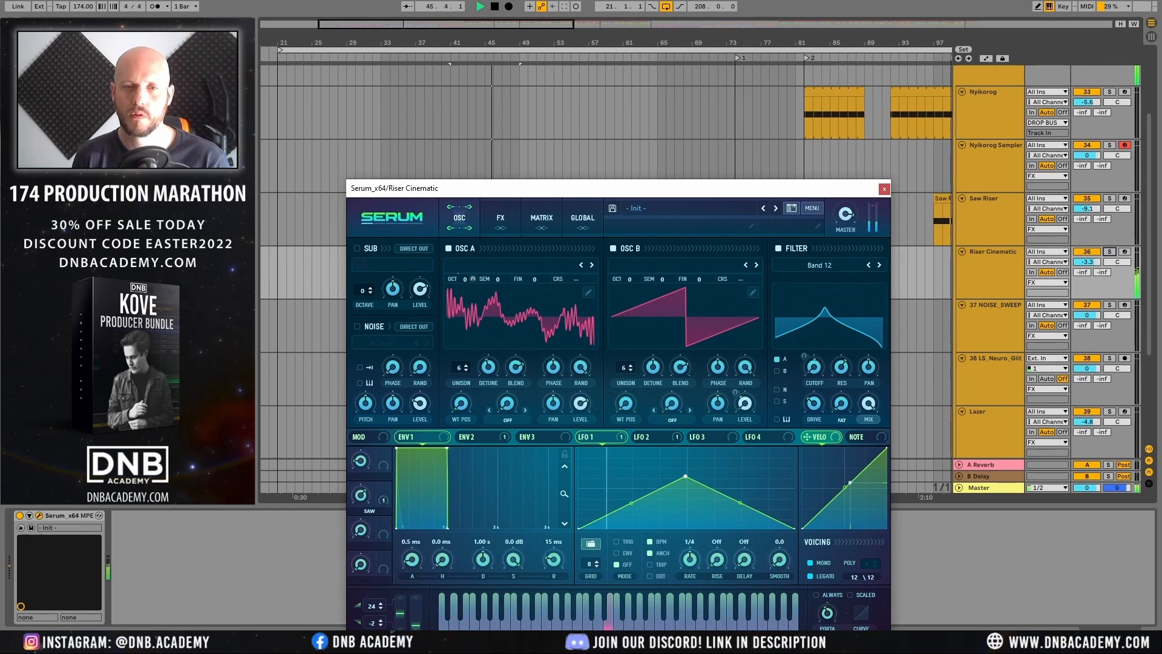
{"action": "left_click", "coordinate": [1109, 251]}
{"action": "key", "text": "space"}
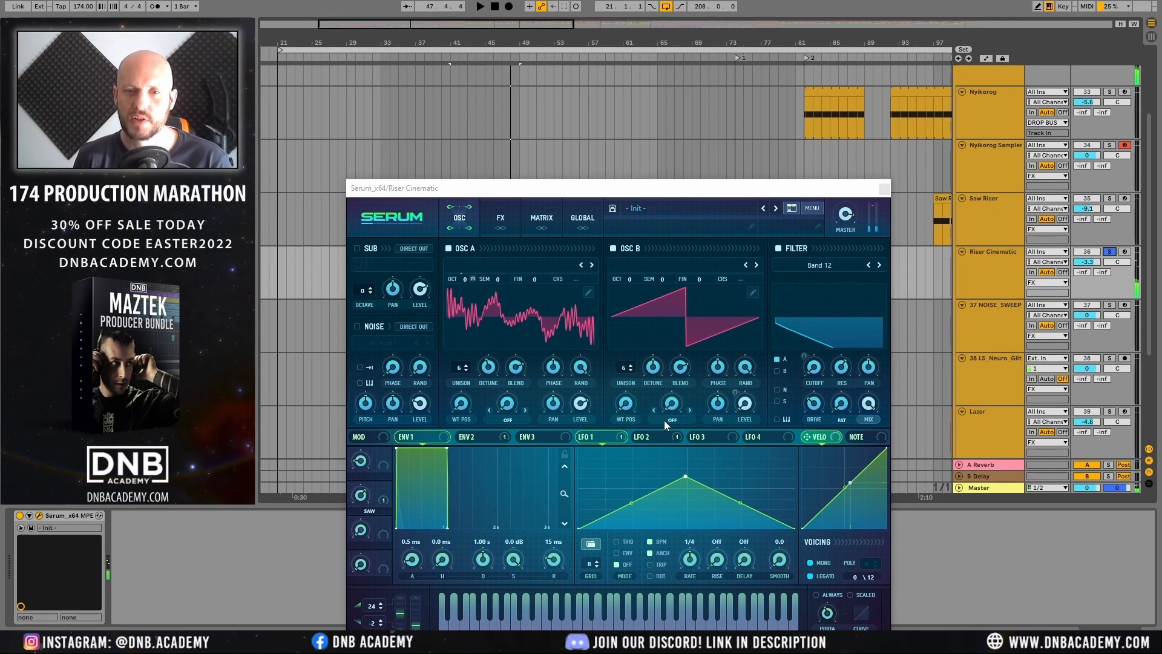
{"action": "left_click", "coordinate": [521, 315]}
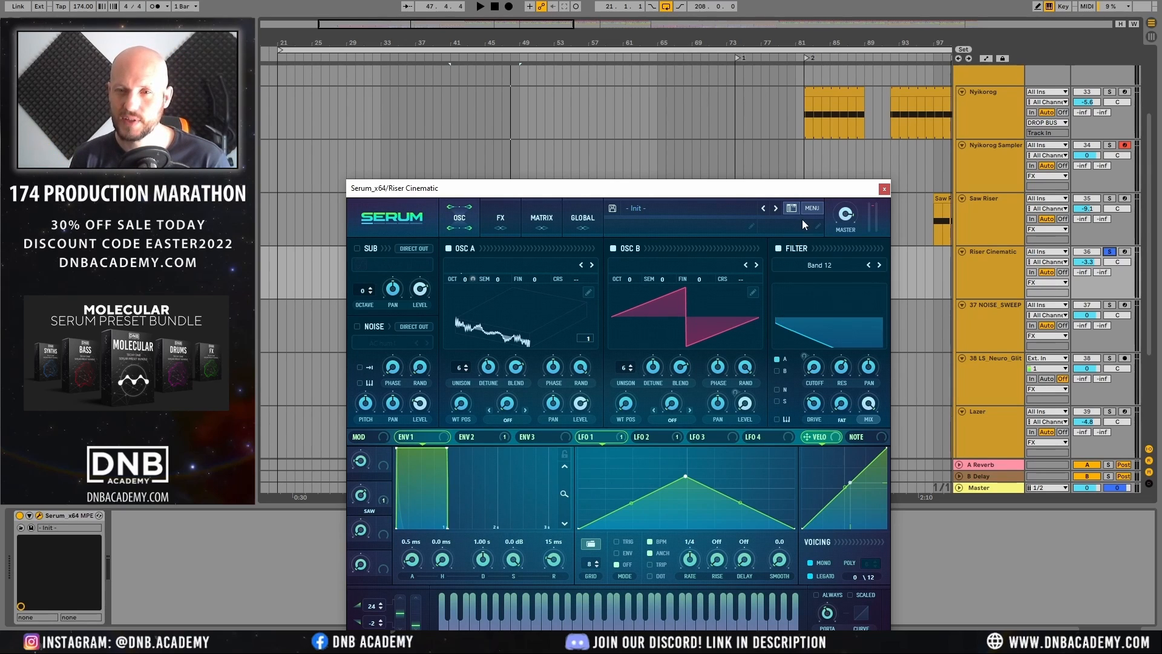
Step: Audition Riser Cinematic while bypassing and re-enabling the filter in its Serum instrument
{"action": "key", "text": "space"}
{"action": "left_click", "coordinate": [778, 249]}
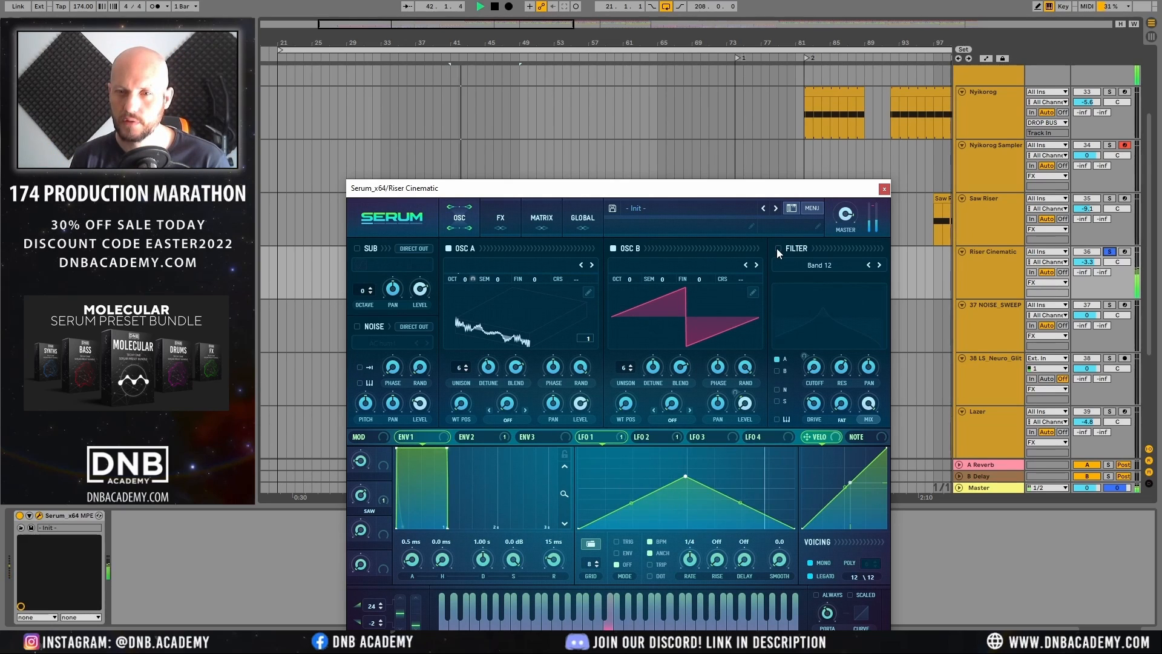
{"action": "left_click", "coordinate": [778, 249]}
{"action": "key", "text": "space"}
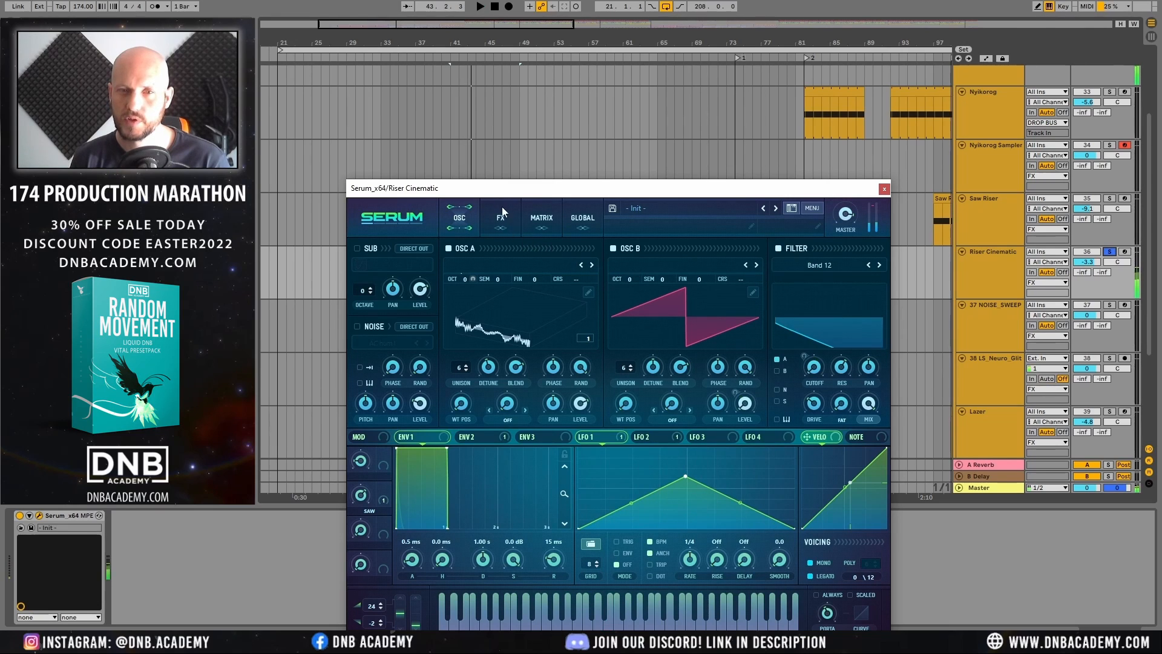
Step: In Riser Cinematic's Serum FX rack, group Chorus, Reverb, Filter and Compressor at the start of the effect order
{"action": "left_click", "coordinate": [500, 213]}
{"action": "left_click_drag", "start_coordinate": [398, 325], "coordinate": [410, 245]}
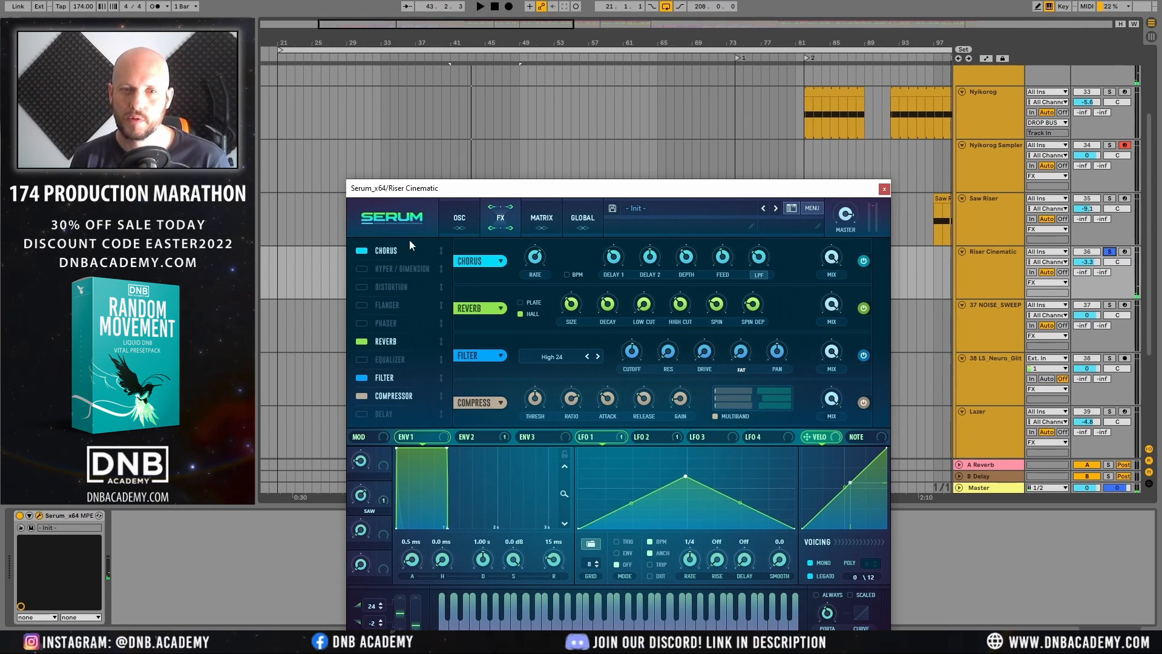
{"action": "left_click_drag", "start_coordinate": [389, 342], "coordinate": [402, 258]}
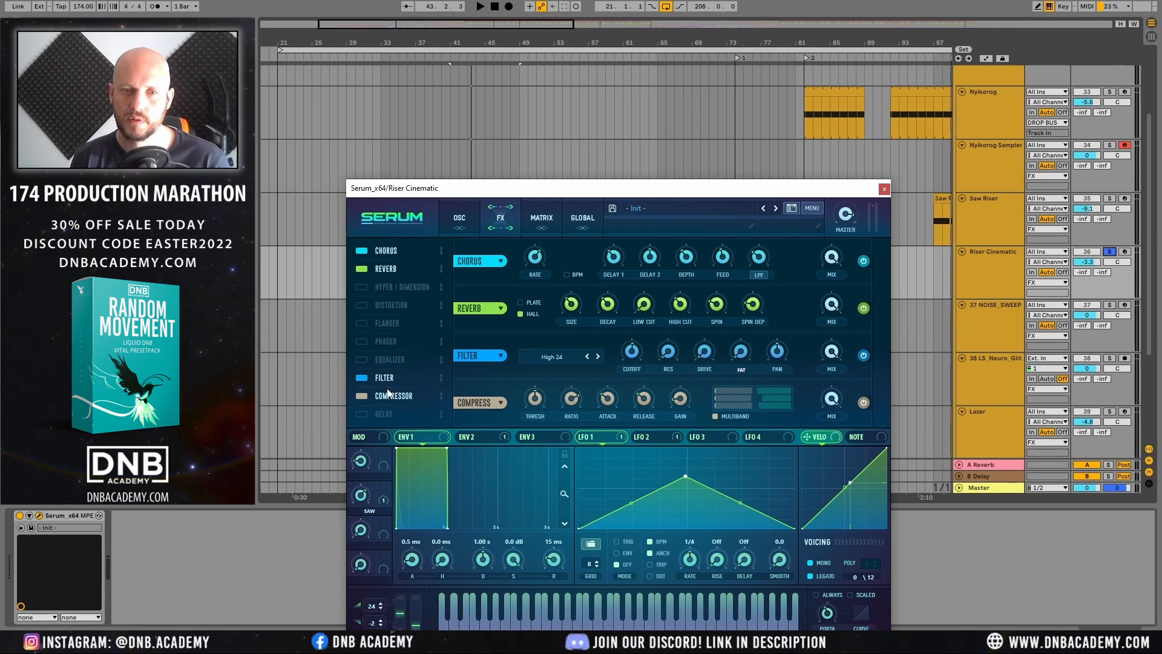
{"action": "left_click_drag", "start_coordinate": [394, 310], "coordinate": [397, 286]}
{"action": "left_click_drag", "start_coordinate": [393, 395], "coordinate": [402, 297]}
Step: Audition Riser Cinematic with Serum's FX filter and chorus switched off and on, and close the instrument window
{"action": "key", "text": "space"}
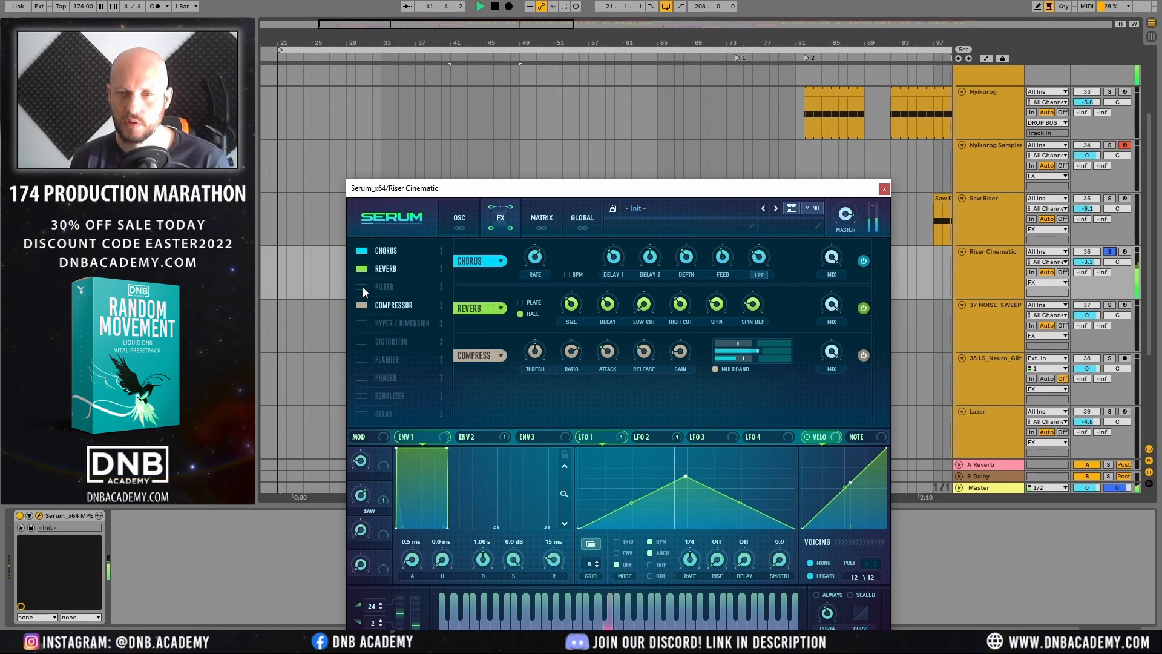
{"action": "key", "text": "space"}
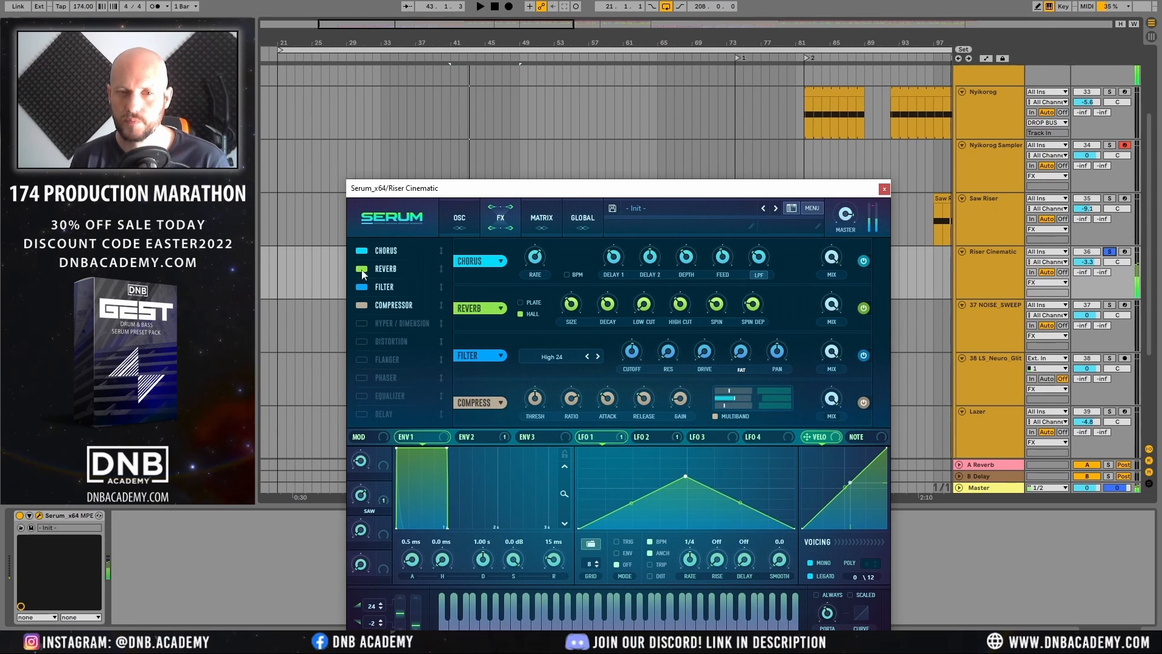
{"action": "left_click", "coordinate": [362, 250]}
{"action": "key", "text": "space"}
{"action": "left_click", "coordinate": [361, 250]}
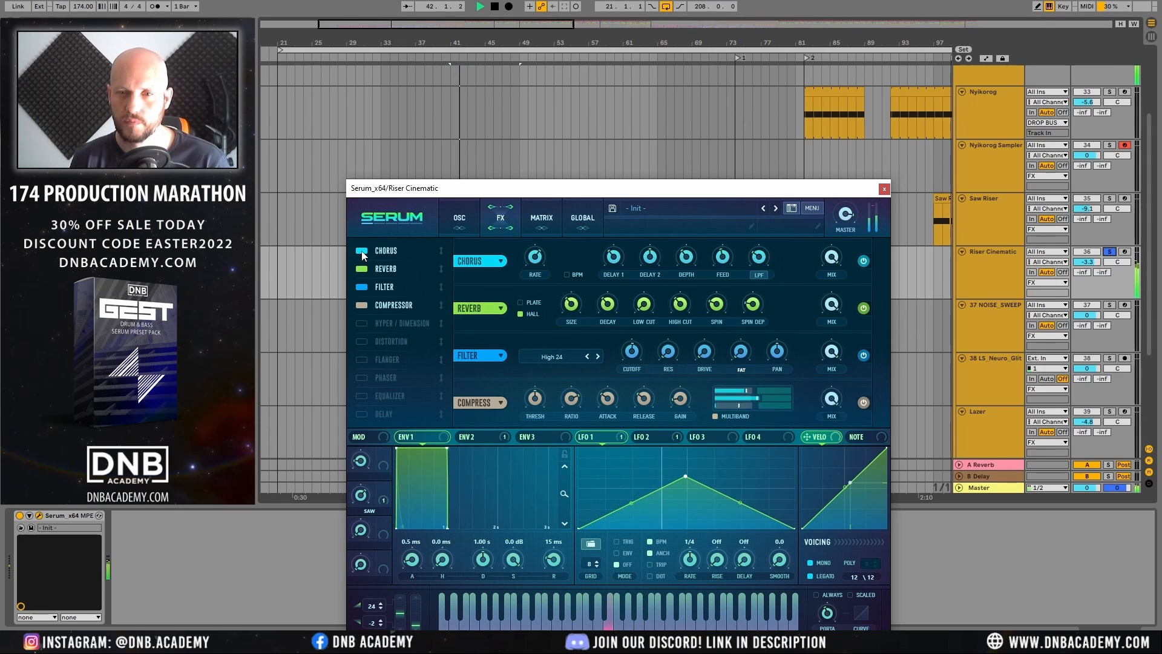
{"action": "key", "text": "space"}
{"action": "left_click", "coordinate": [884, 189]}
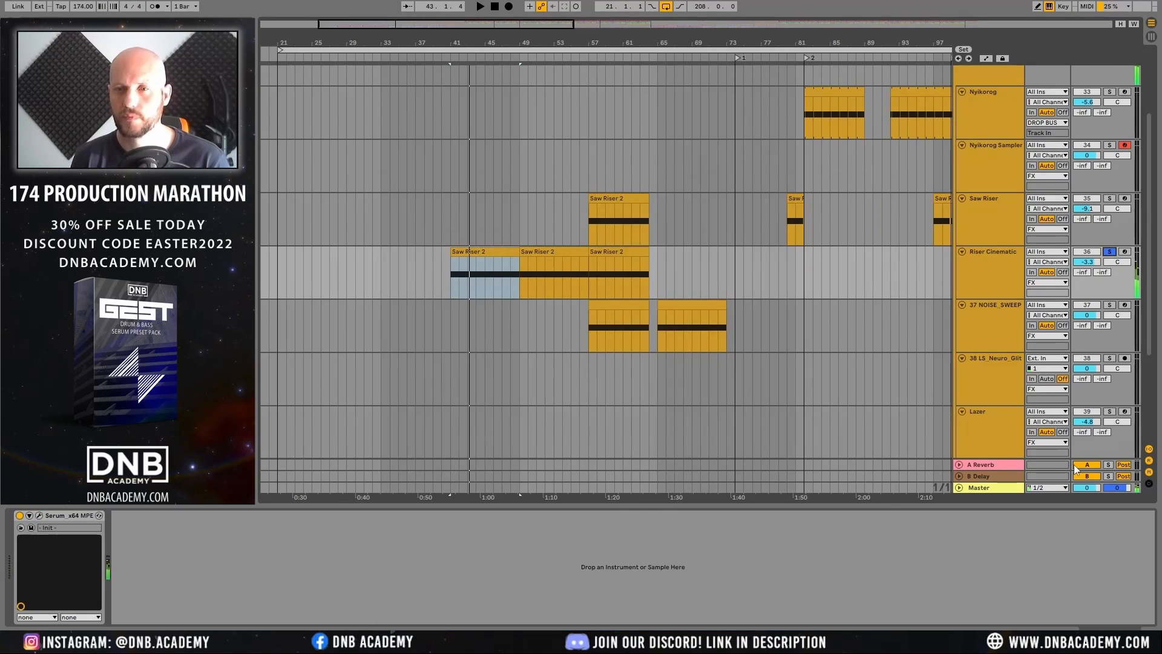
Step: Reopen Riser Cinematic's Serum FX, sweep the chorus low-pass filter during playback, settle it at 409 Hz and close the window
{"action": "left_click", "coordinate": [1008, 268]}
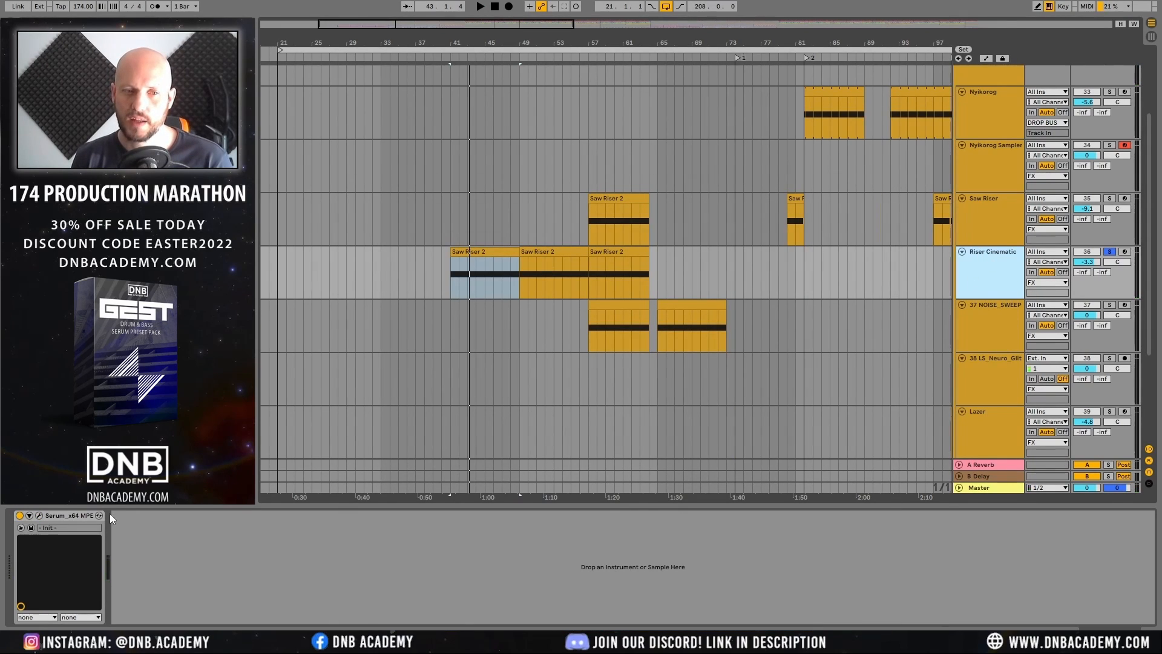
{"action": "left_click", "coordinate": [40, 516]}
{"action": "left_click", "coordinate": [502, 207]}
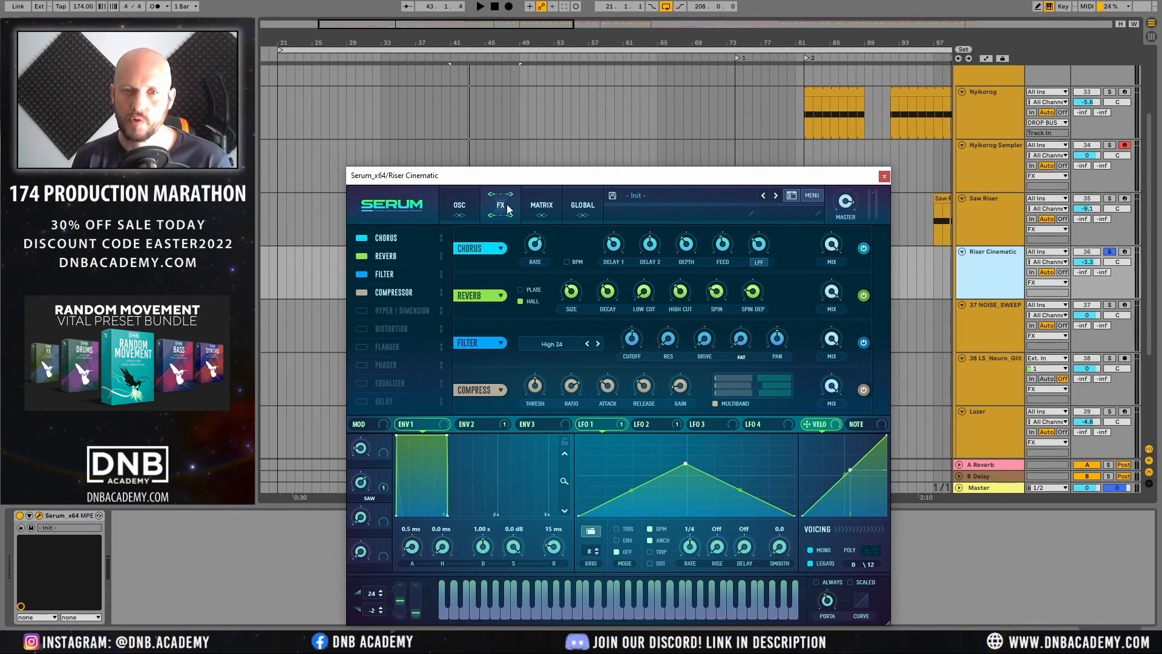
{"action": "key", "text": "space"}
{"action": "mouse_move", "coordinate": [758, 262]}
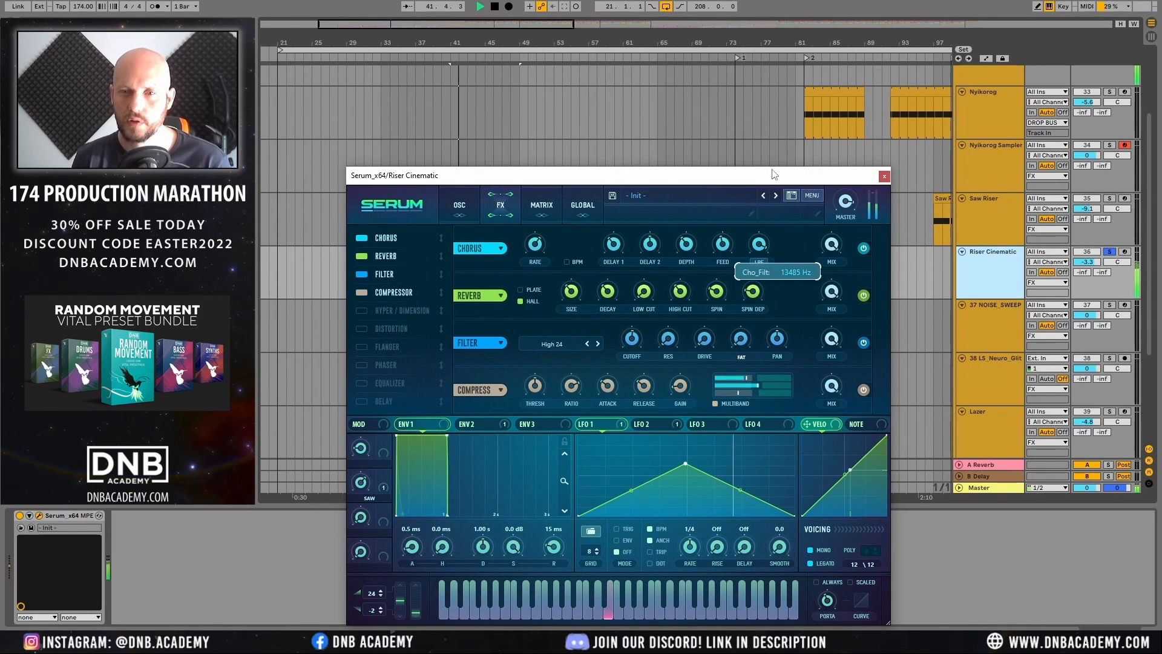
{"action": "left_click_drag", "start_coordinate": [766, 228], "coordinate": [757, 253]}
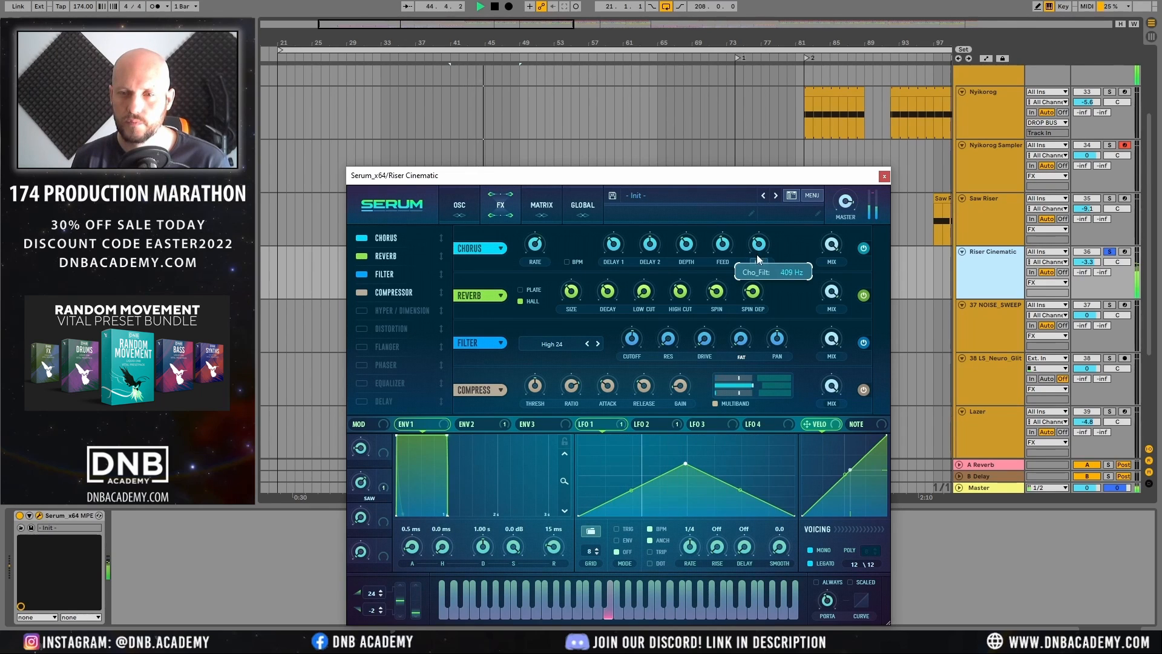
{"action": "left_click", "coordinate": [884, 176]}
{"action": "key", "text": "space"}
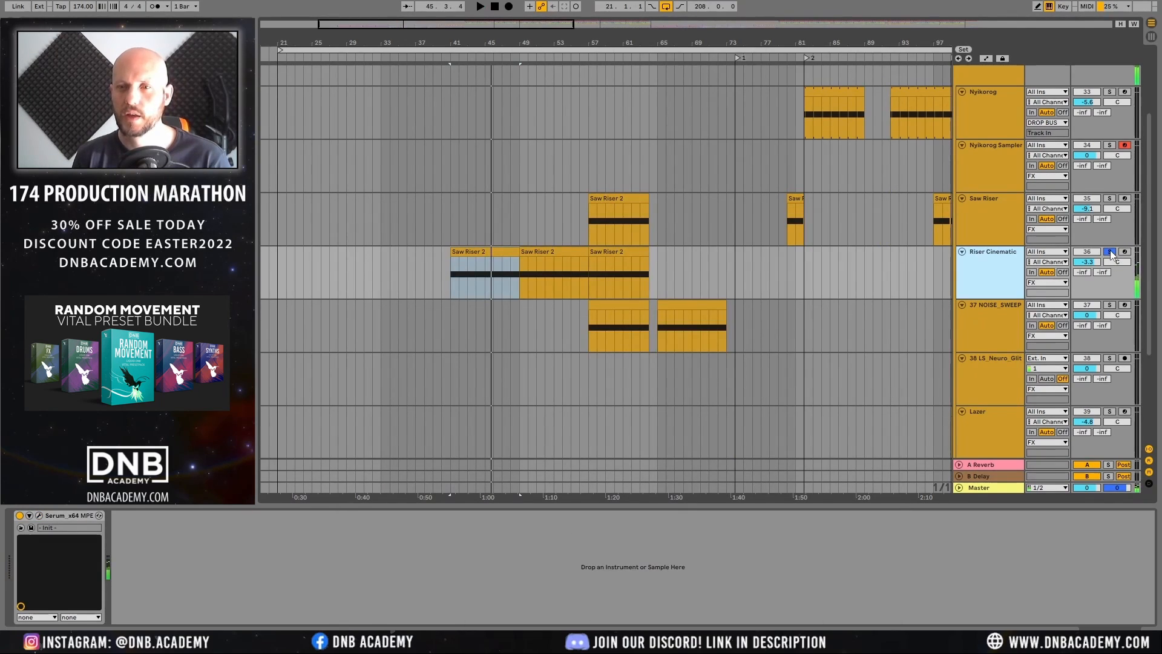
Step: Audition Riser Cinematic's middle clip starting at bar 49
{"action": "left_click", "coordinate": [555, 250]}
{"action": "key", "text": "space"}
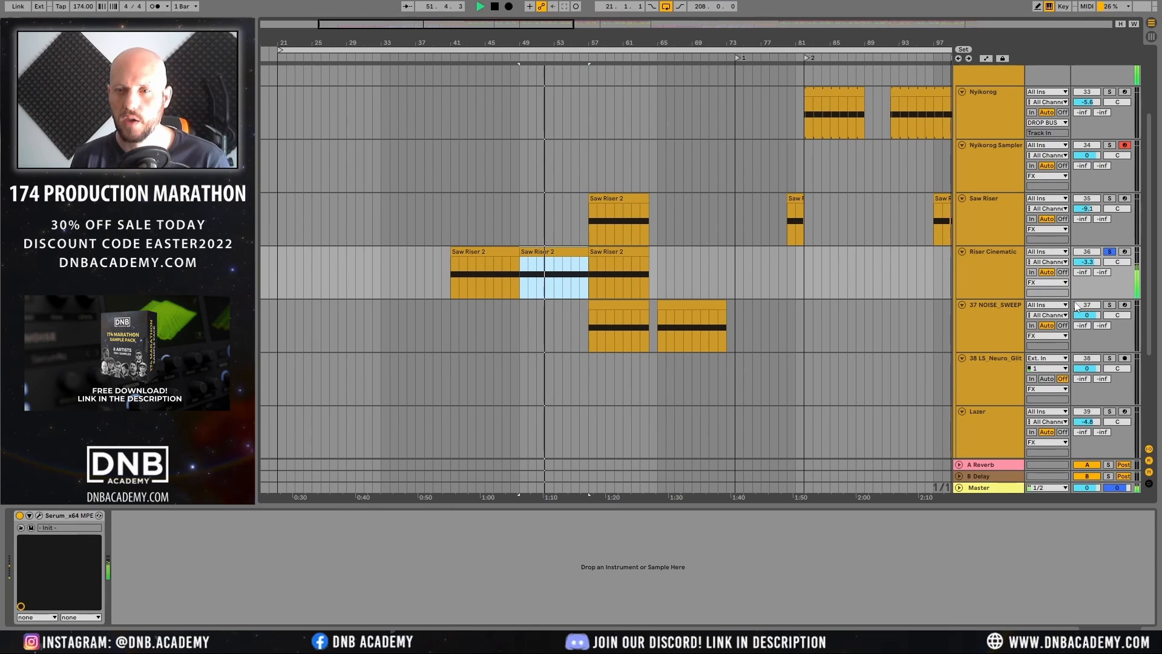
{"action": "key", "text": "space"}
Step: Solo the NOISE_SWEEP track and audition its clip starting at bar 57
{"action": "left_click", "coordinate": [1004, 309]}
{"action": "left_click", "coordinate": [1110, 304]}
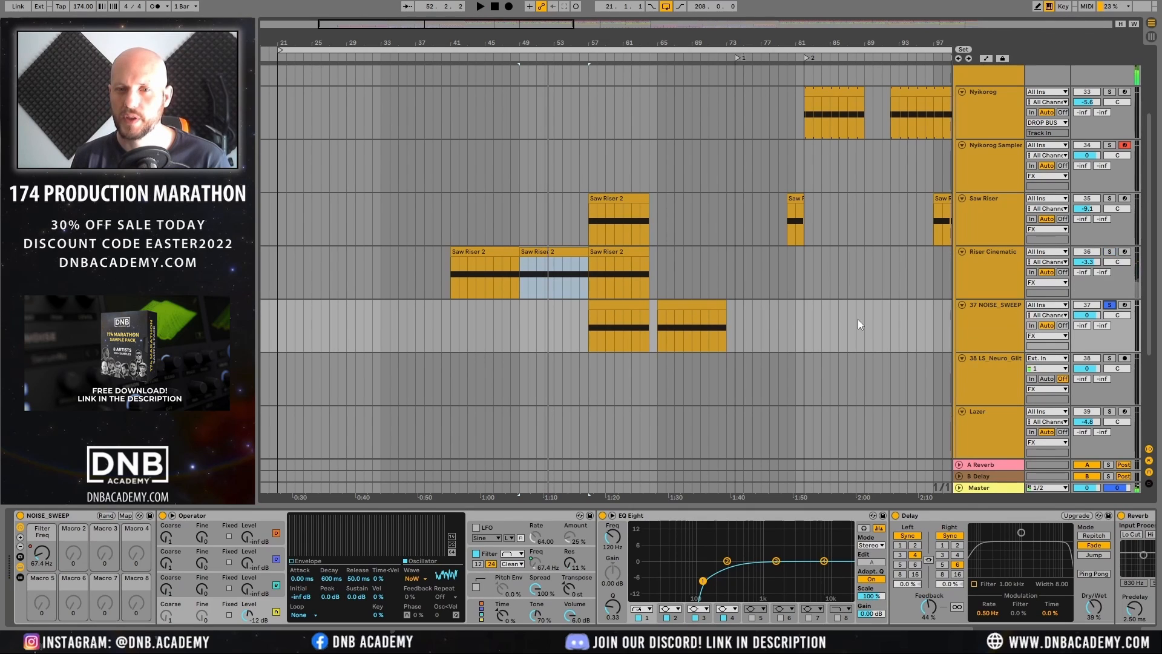
{"action": "left_click", "coordinate": [607, 305]}
{"action": "key", "text": "space"}
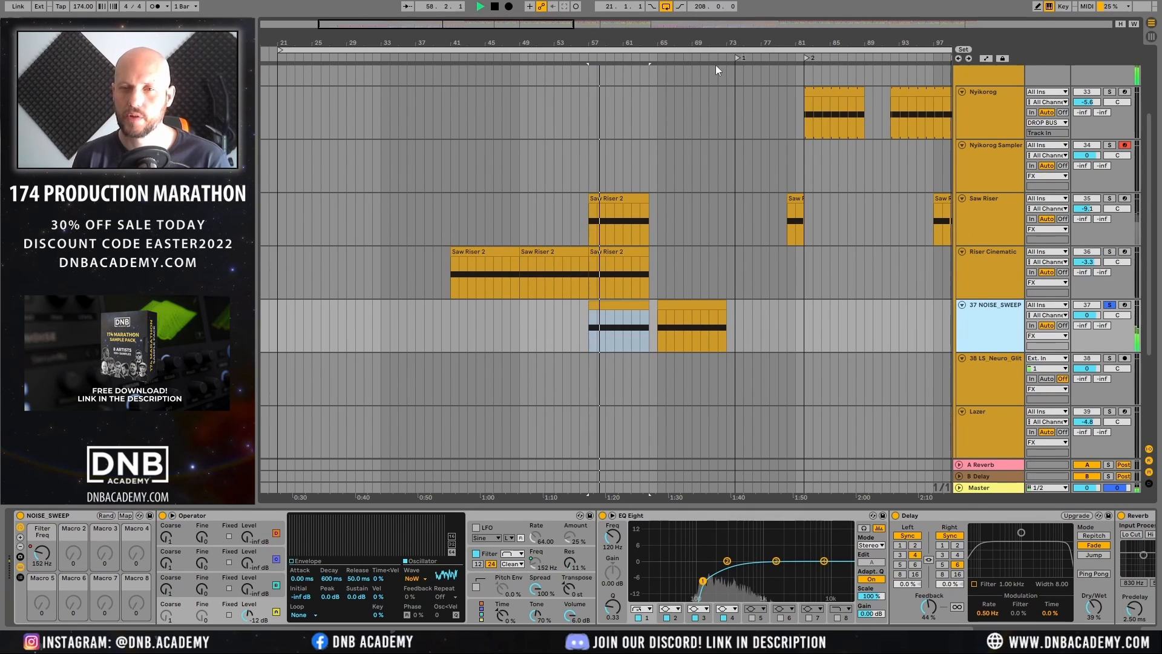
Step: Find the Lazer track, solo it and audition its clip starting at bar 99
{"action": "left_click_drag", "start_coordinate": [732, 42], "coordinate": [490, 19]}
{"action": "scroll", "coordinate": [716, 329], "scroll_direction": "down", "scroll_amount": 3}
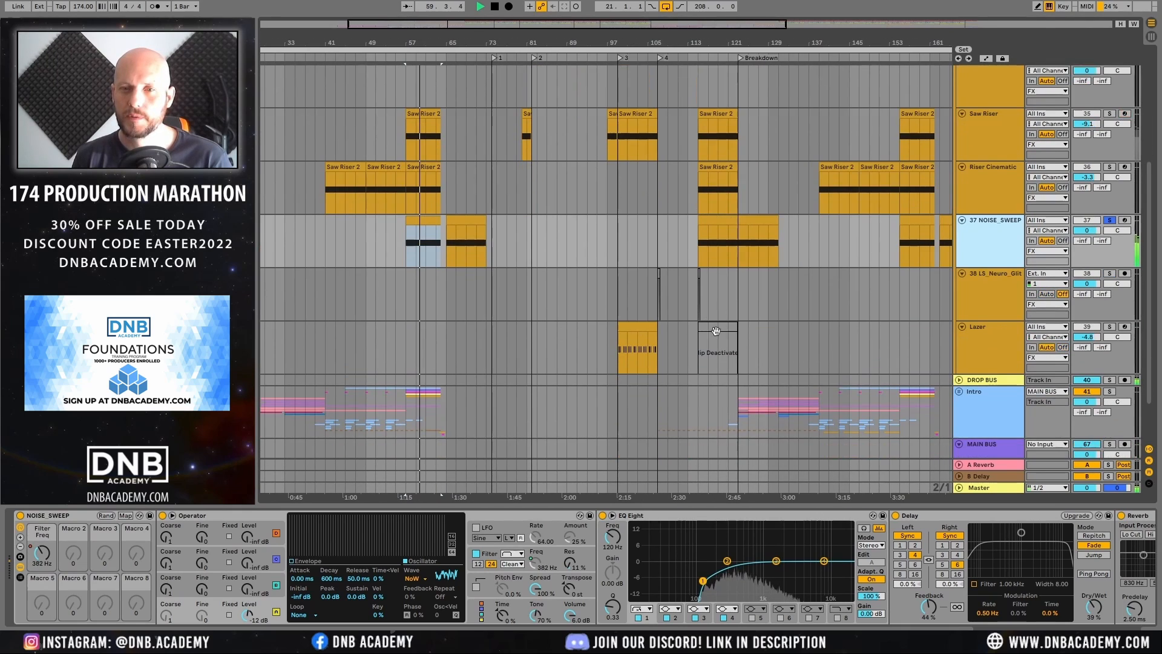
{"action": "scroll", "coordinate": [716, 330], "scroll_direction": "down", "scroll_amount": 2}
{"action": "key", "text": "space"}
{"action": "left_click", "coordinate": [651, 274]}
{"action": "left_click", "coordinate": [1110, 267]}
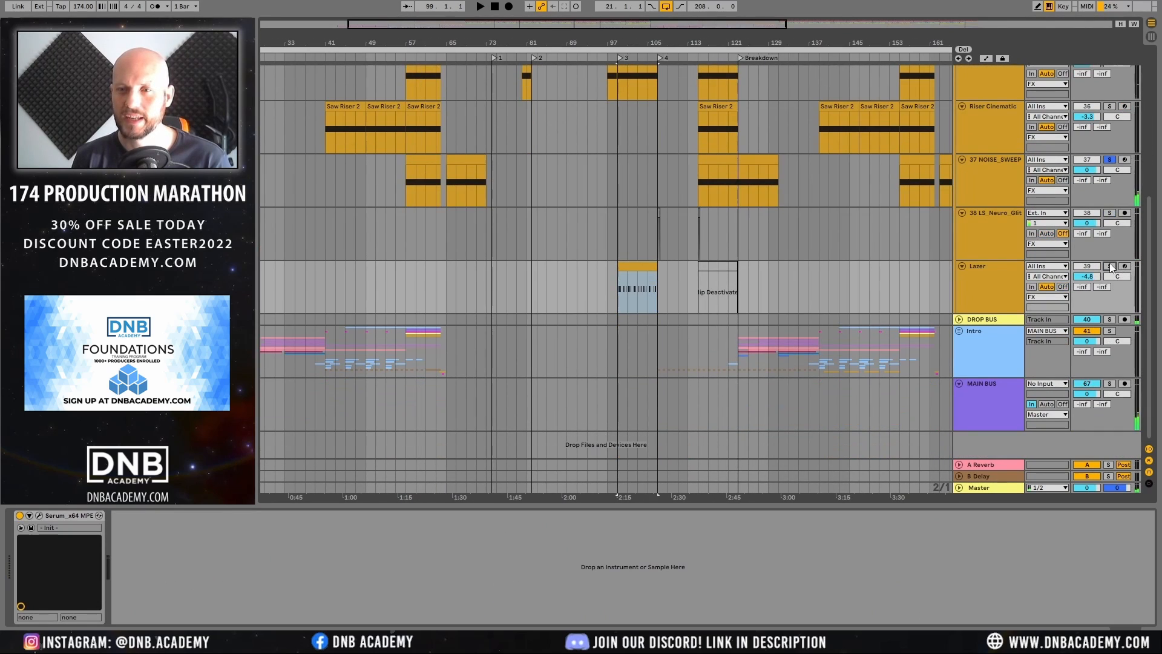
{"action": "left_click", "coordinate": [637, 261]}
{"action": "left_click_drag", "start_coordinate": [637, 41], "coordinate": [597, 305]}
{"action": "key", "text": "space"}
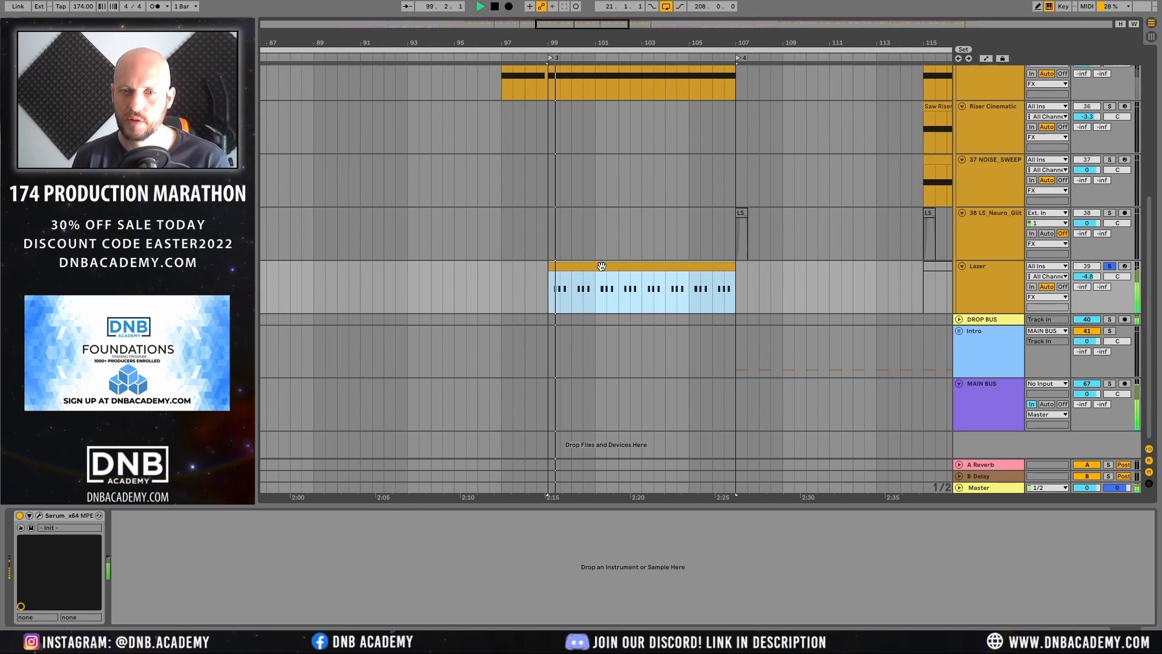
Step: Unsolo the Lazer track and listen to its clip in the full mix
{"action": "left_click", "coordinate": [987, 268]}
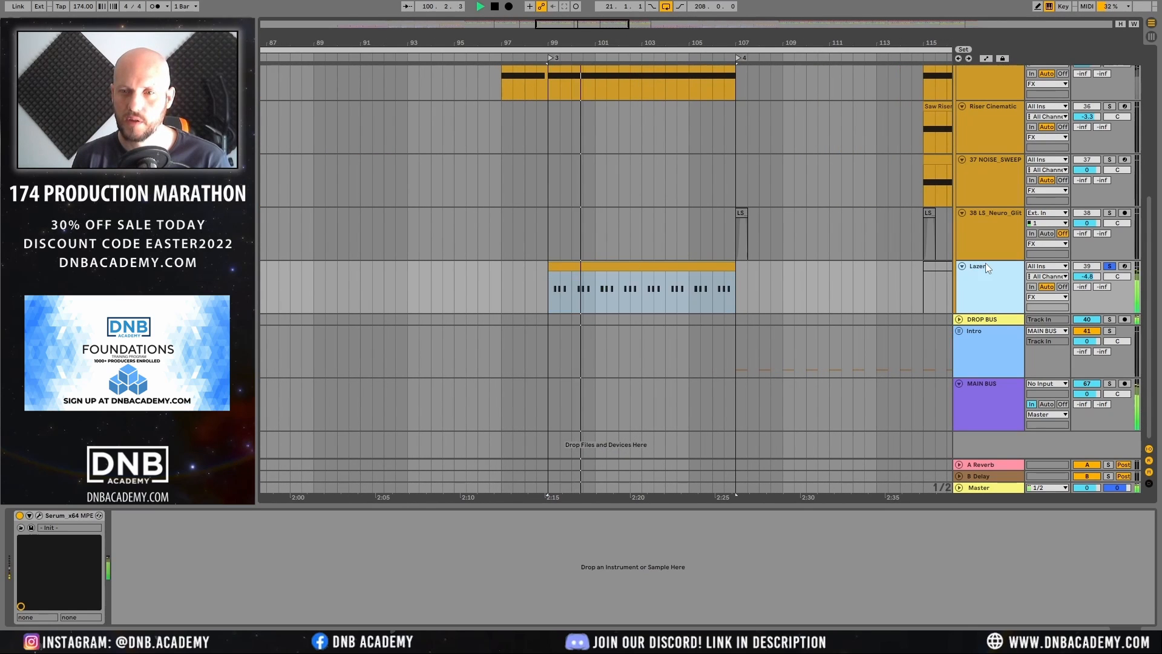
{"action": "left_click", "coordinate": [1109, 266]}
{"action": "left_click", "coordinate": [1023, 281]}
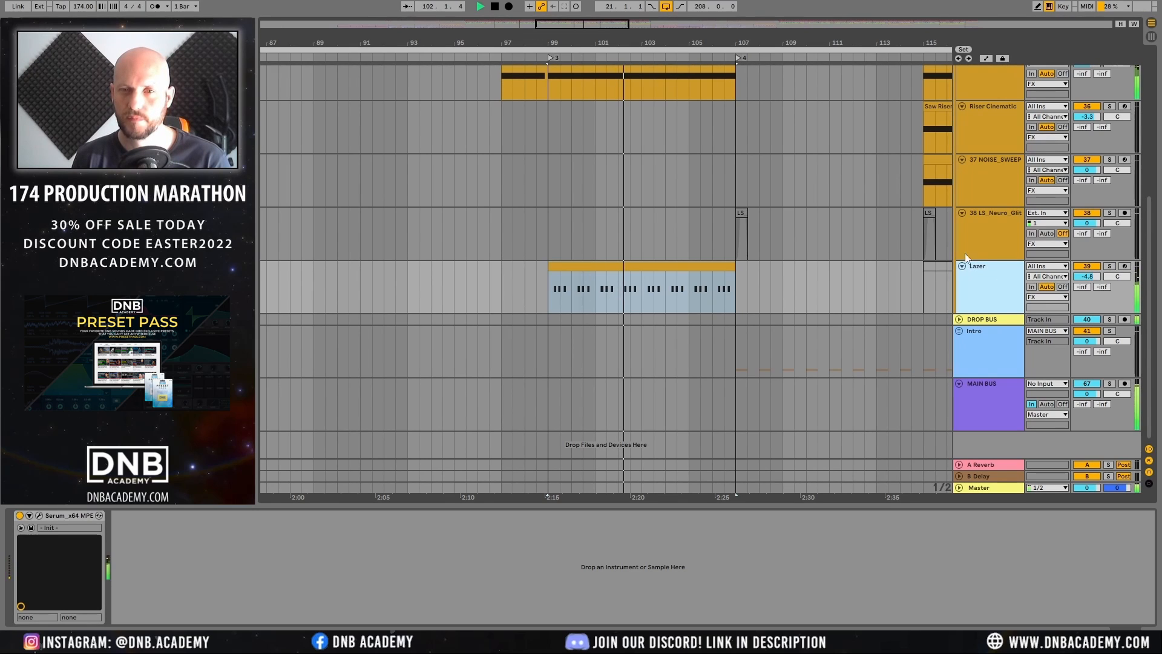
{"action": "scroll", "coordinate": [739, 303], "scroll_direction": "up", "scroll_amount": 5}
{"action": "left_click_drag", "start_coordinate": [745, 41], "coordinate": [637, 40]}
{"action": "key", "text": "space"}
Step: Fold the FX group and unfold the Intro group to show its individual tracks
{"action": "scroll", "coordinate": [1067, 228], "scroll_direction": "up", "scroll_amount": 4}
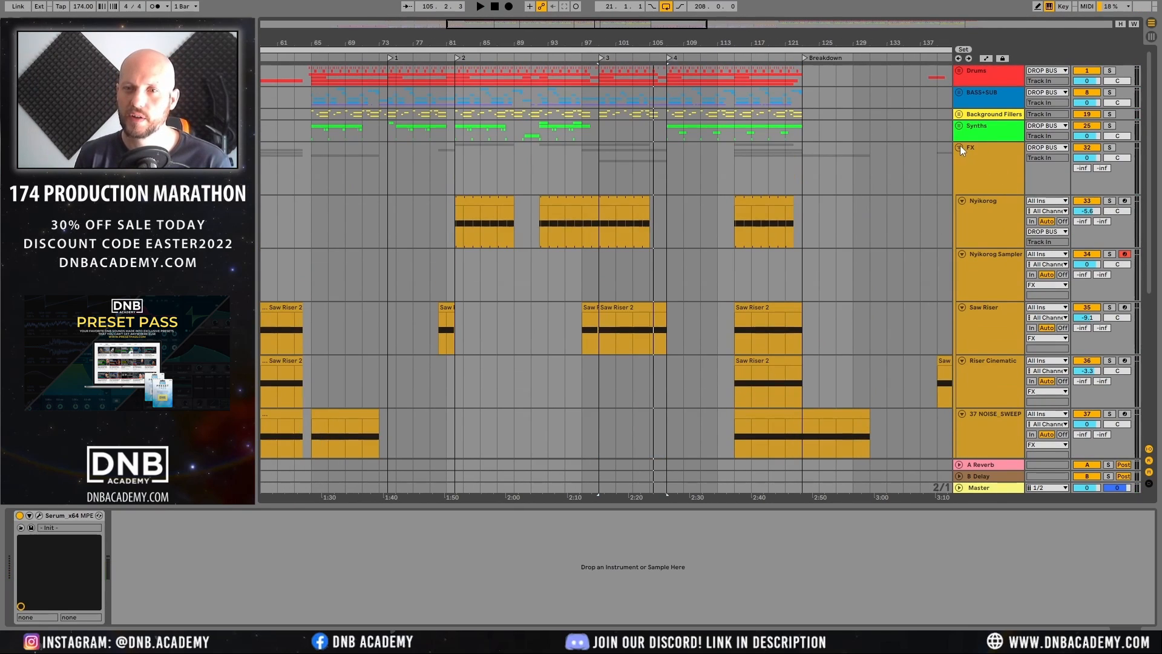
{"action": "left_click", "coordinate": [959, 147]}
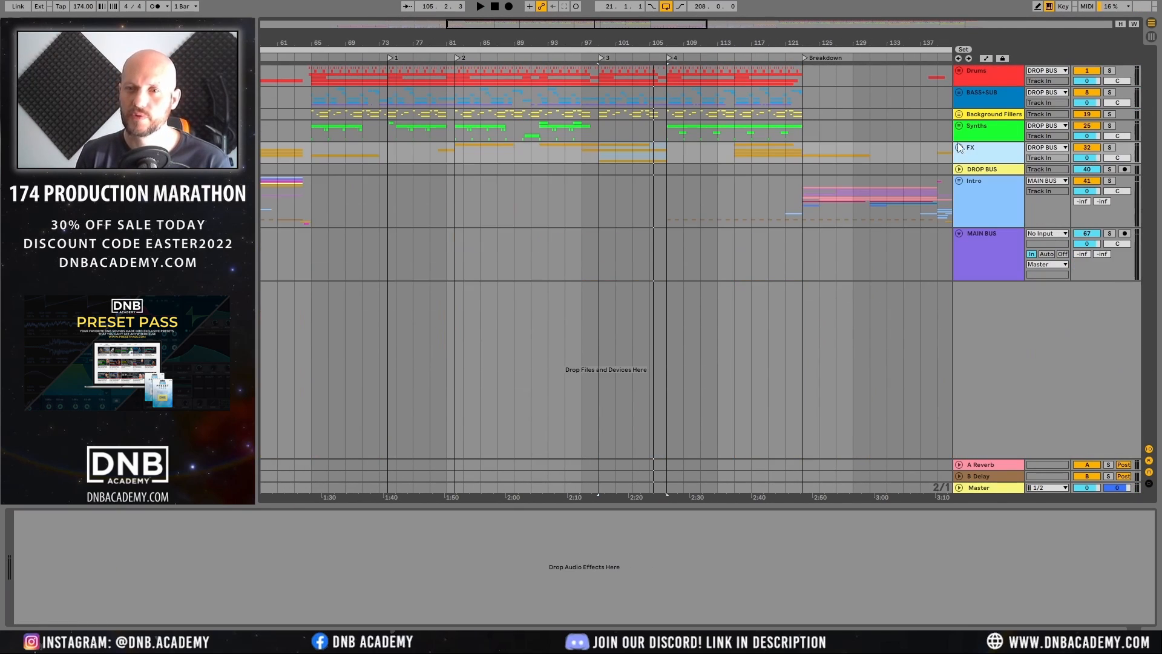
{"action": "left_click", "coordinate": [985, 186]}
{"action": "left_click", "coordinate": [977, 99]}
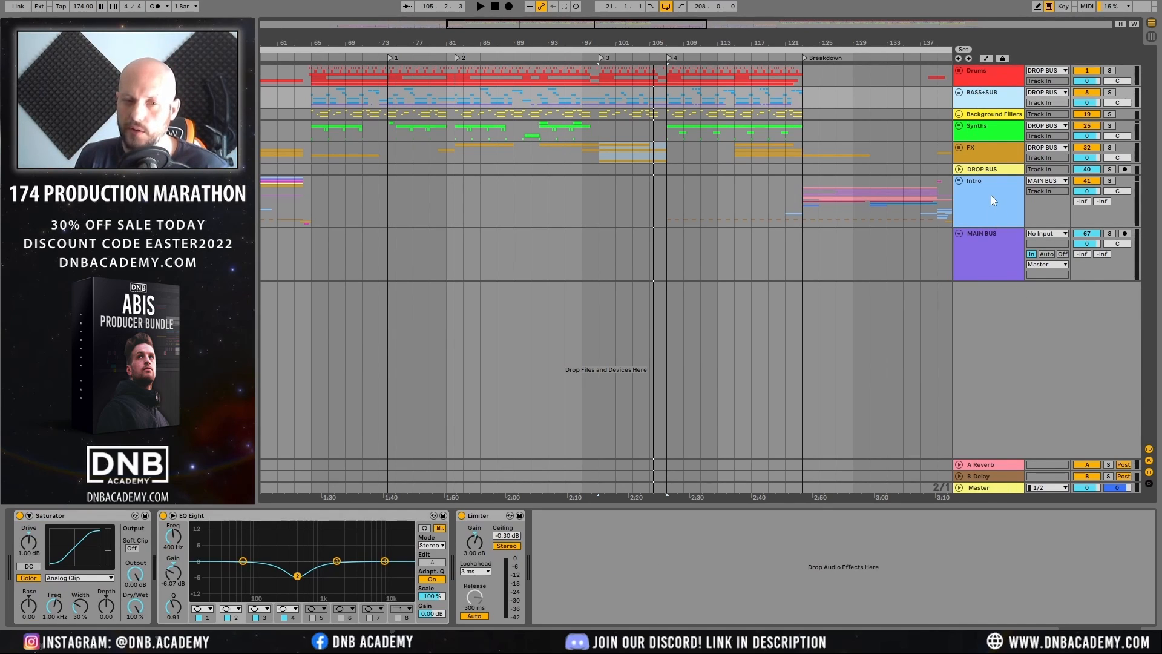
{"action": "left_click_drag", "start_coordinate": [898, 43], "coordinate": [635, 45]}
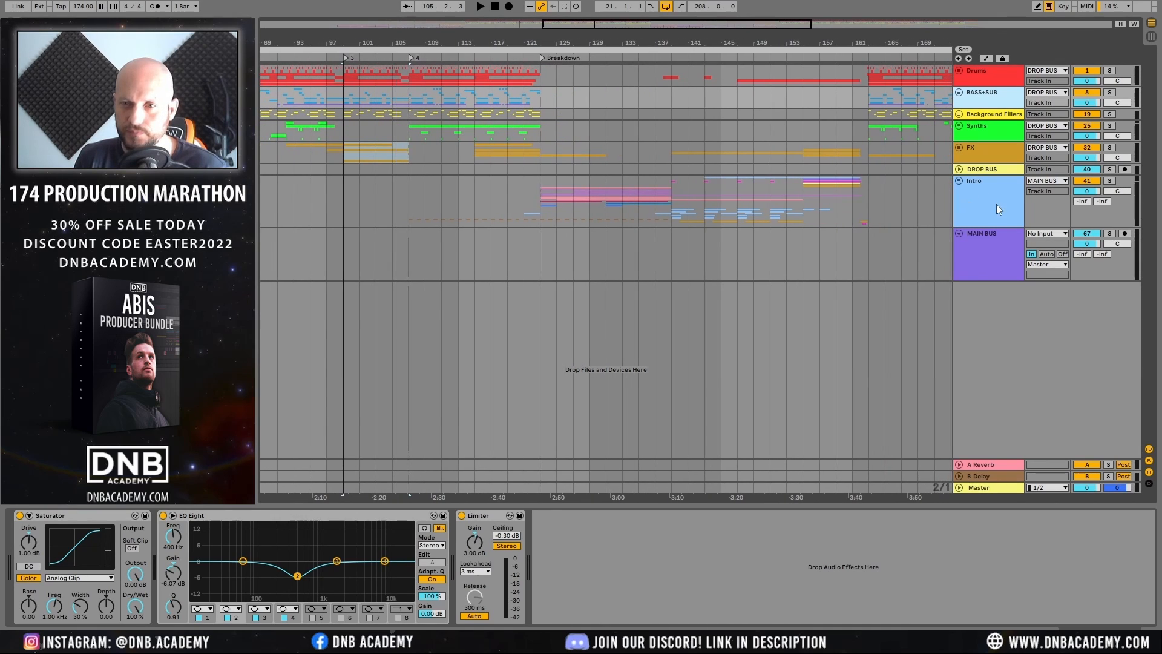
{"action": "left_click", "coordinate": [985, 191]}
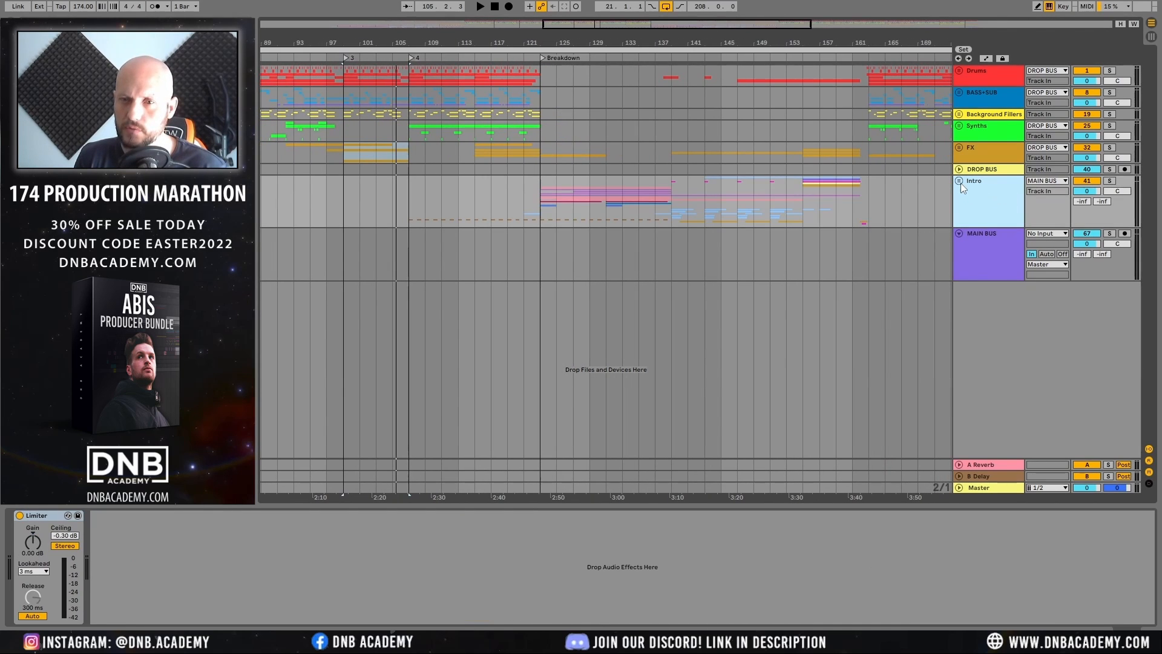
{"action": "left_click", "coordinate": [960, 181]}
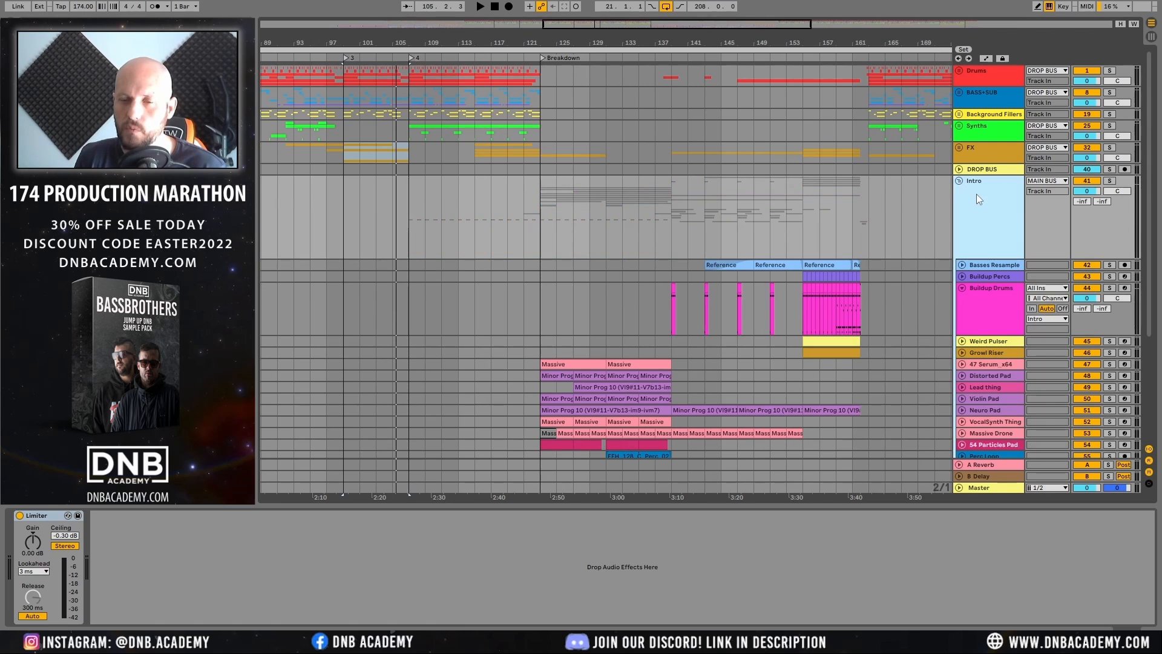
Step: Play the 47 Serum_x64 track's Massive clip at the Breakdown together with the other intro layers
{"action": "scroll", "coordinate": [975, 193], "scroll_direction": "down", "scroll_amount": 4}
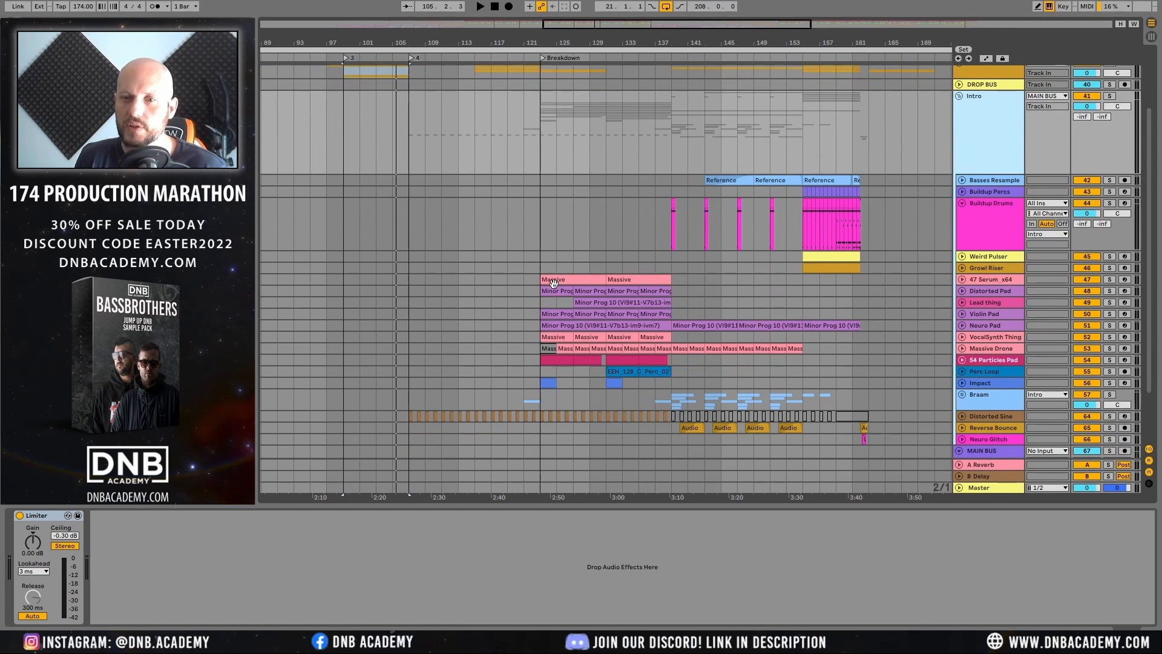
{"action": "left_click", "coordinate": [553, 282]}
{"action": "key", "text": "space"}
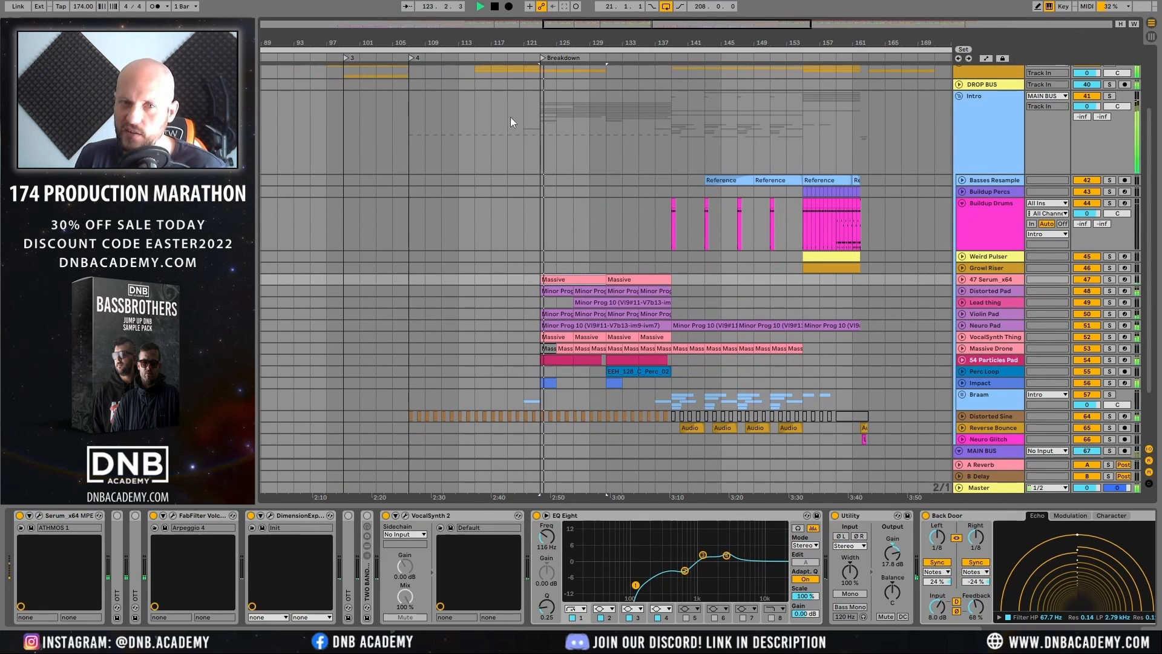
{"action": "left_click_drag", "start_coordinate": [460, 24], "coordinate": [339, 20]}
{"action": "key", "text": "space"}
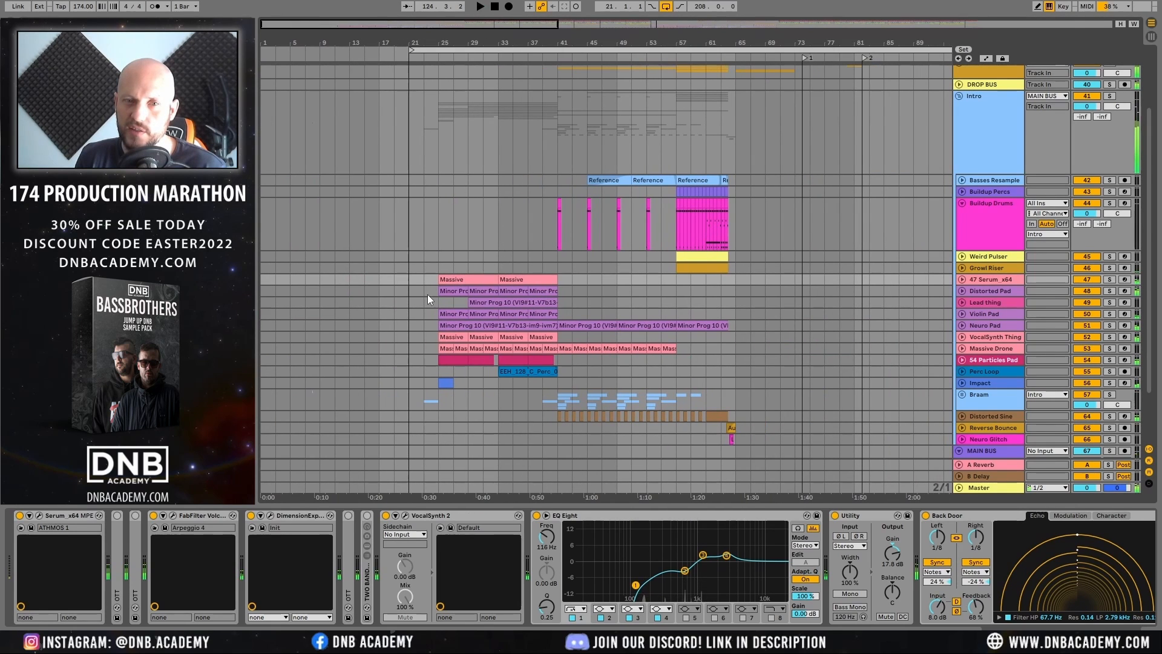
Step: Play the song's opening intro section from bar 25 with all of its layers
{"action": "key", "text": "space"}
{"action": "key", "text": "plus"}
{"action": "key", "text": "plus"}
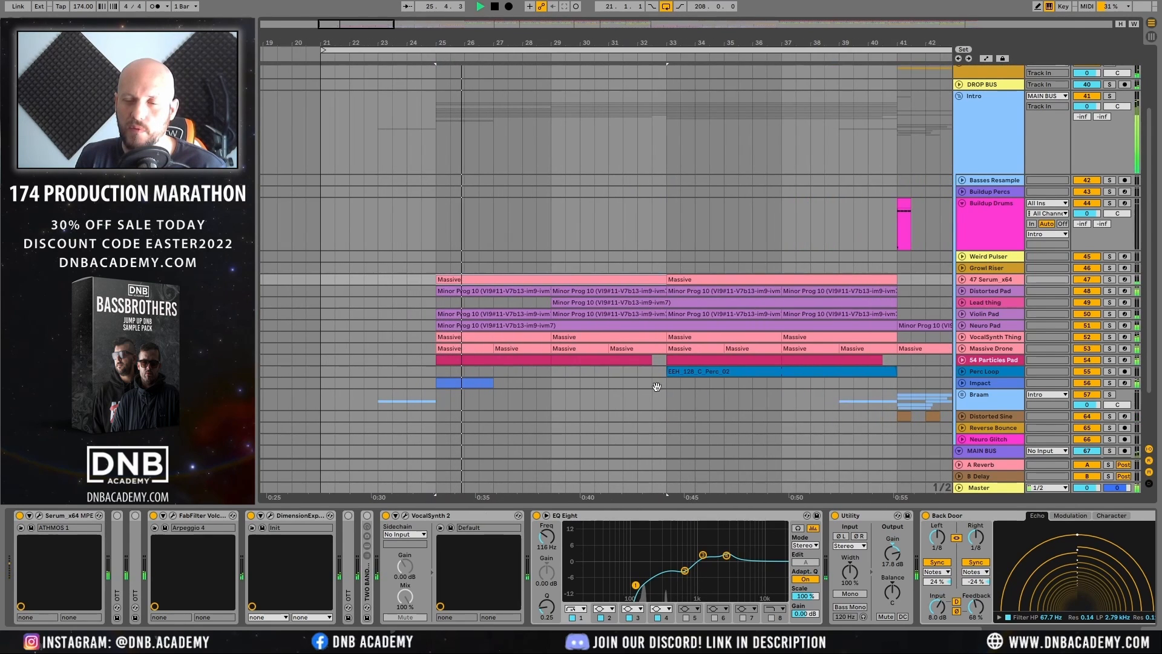
{"action": "key", "text": "space"}
Step: Unfold the 47 Serum_x64 track, solo it and audition its first Massive clip
{"action": "left_click", "coordinate": [961, 279]}
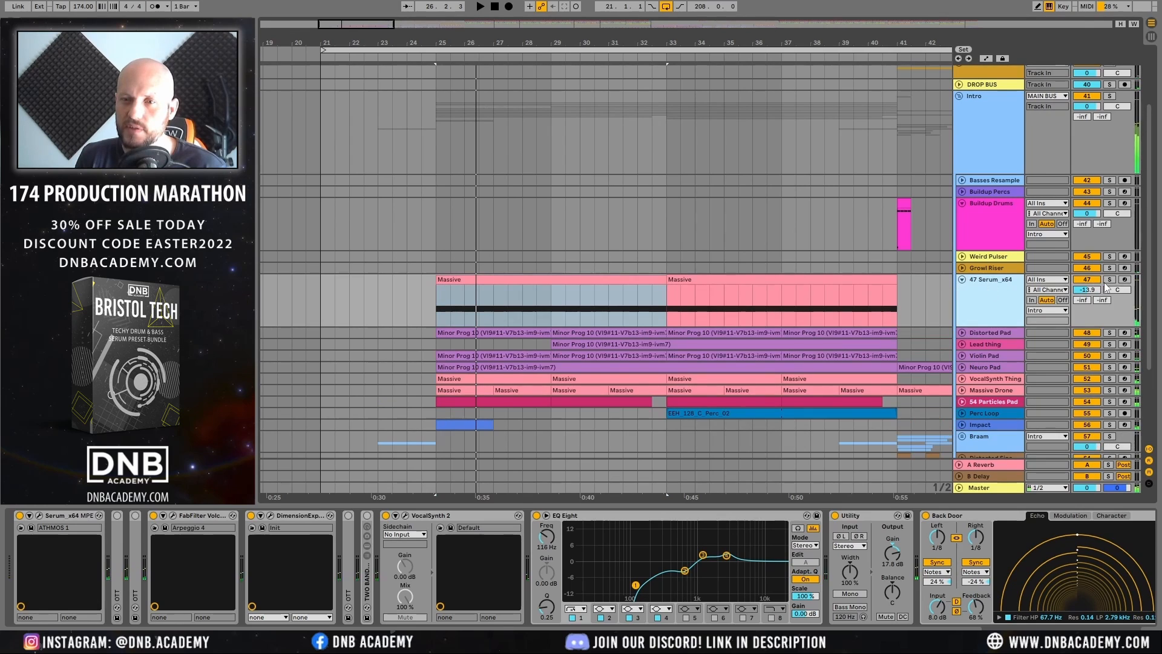
{"action": "left_click", "coordinate": [1109, 278]}
{"action": "key", "text": "space"}
{"action": "left_click", "coordinate": [984, 286]}
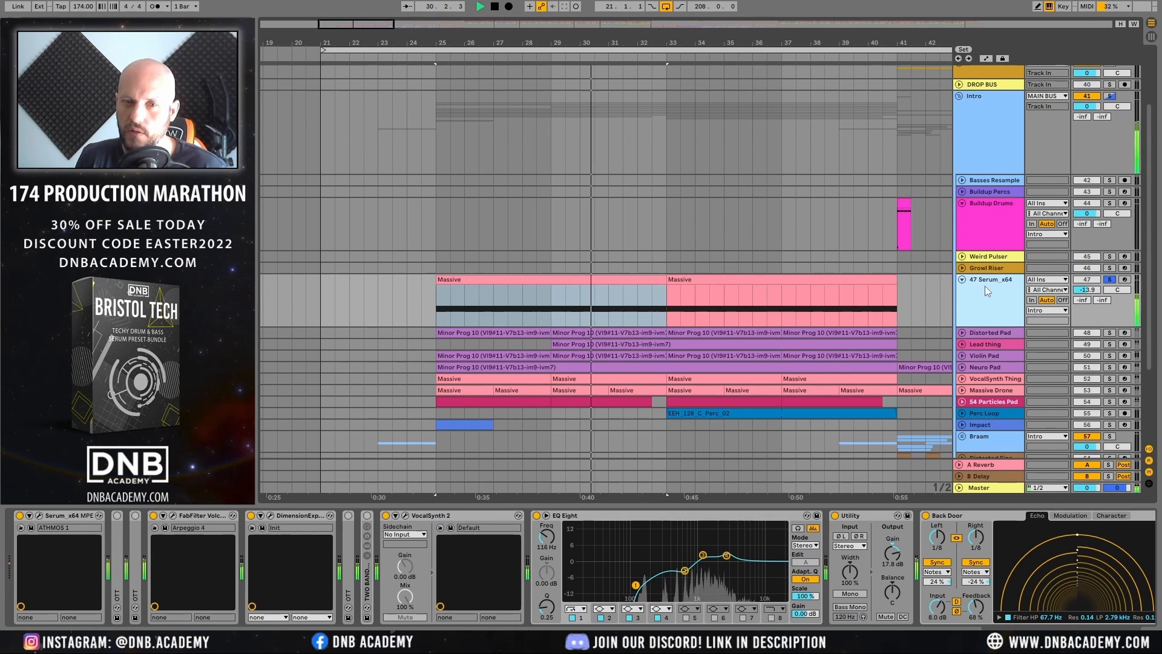
{"action": "key", "text": "space"}
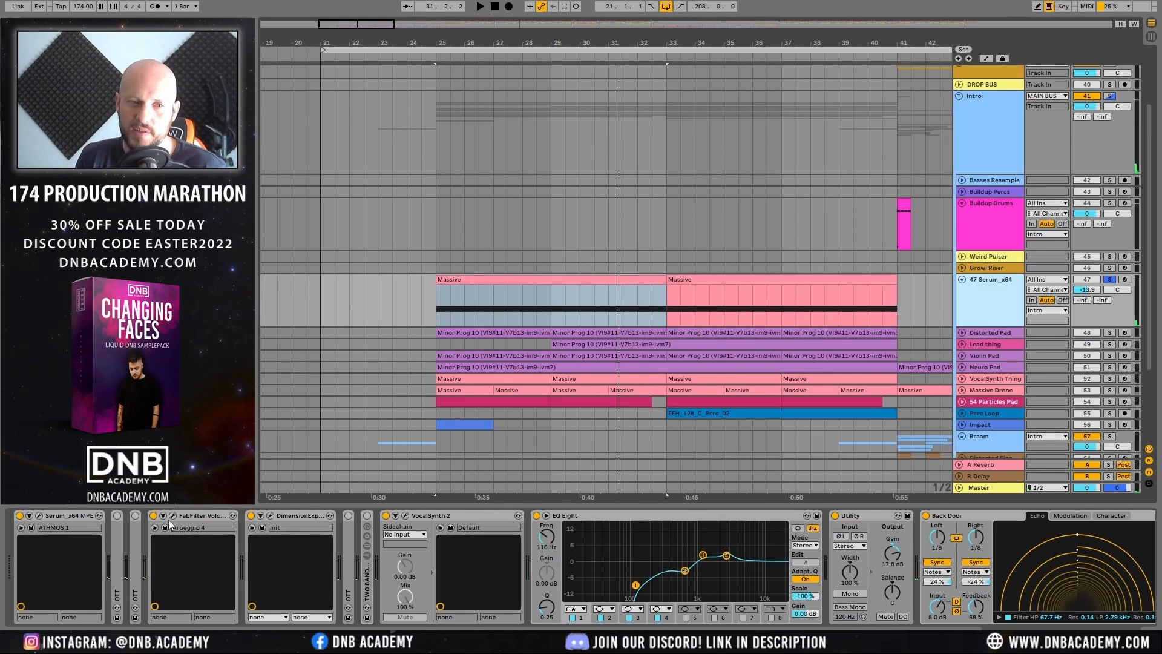
Step: Play the 47 Serum_x64 part with Serum's window shown and collapse its effect devices from FabFilter Volcano 2 through Back Door
{"action": "key", "text": "ctrl+alt+p"}
{"action": "key", "text": "space"}
{"action": "left_click", "coordinate": [192, 516]}
{"action": "double_click", "coordinate": [192, 514]}
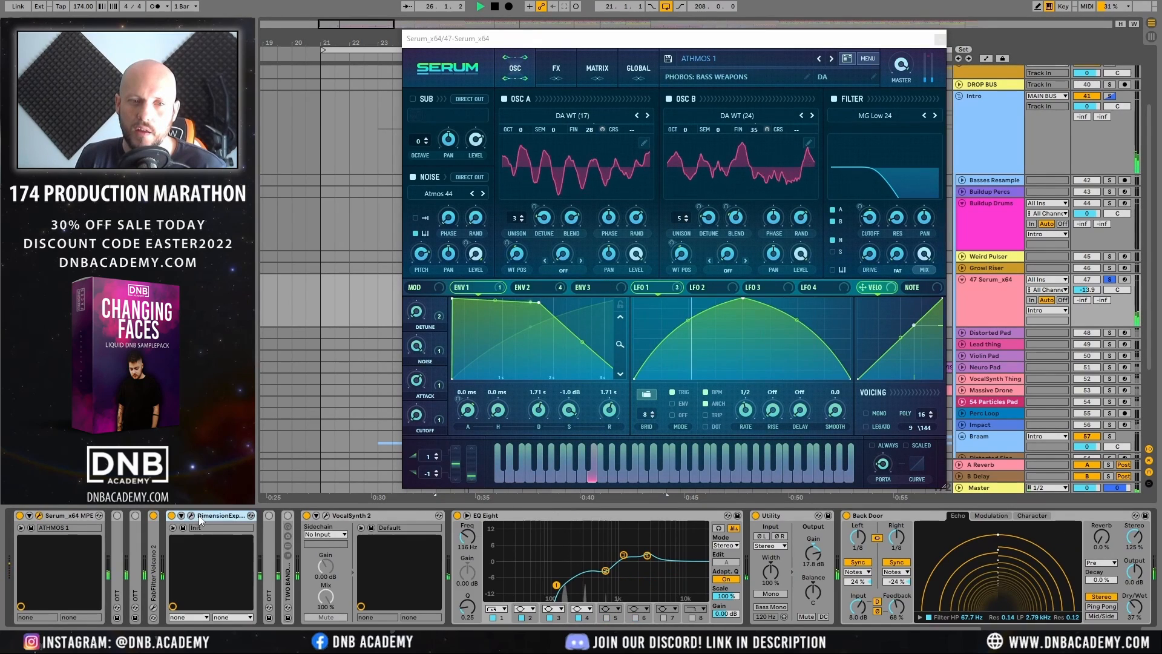
{"action": "double_click", "coordinate": [230, 515]}
{"action": "double_click", "coordinate": [271, 518]}
{"action": "double_click", "coordinate": [284, 516]}
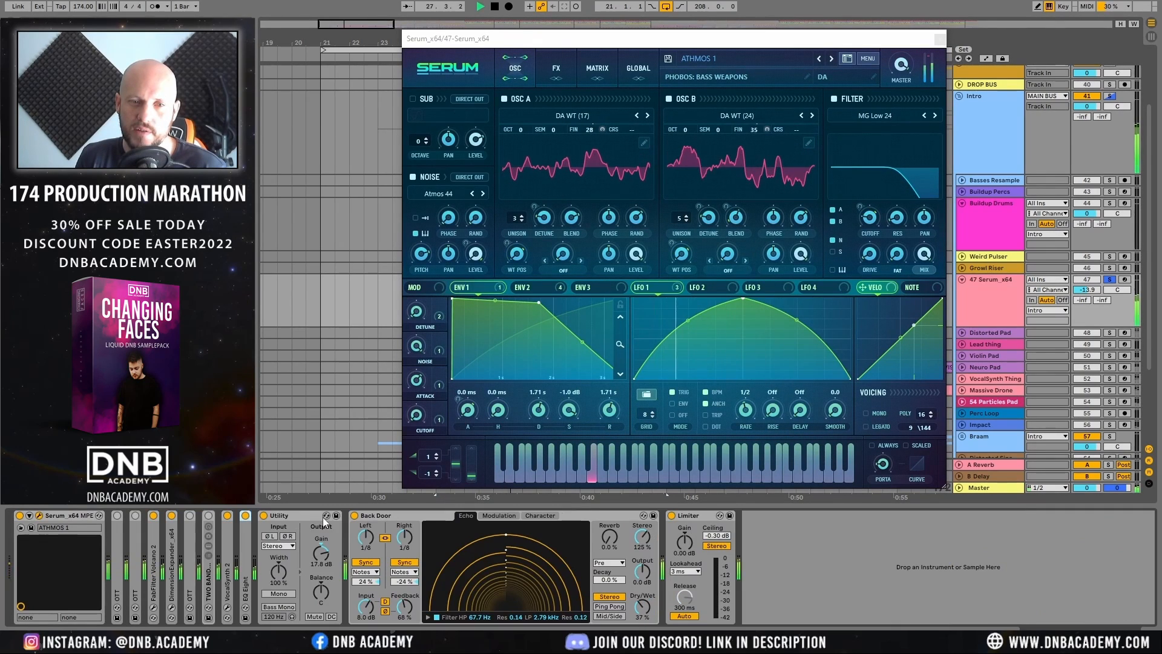
{"action": "double_click", "coordinate": [322, 516]}
{"action": "double_click", "coordinate": [297, 516]}
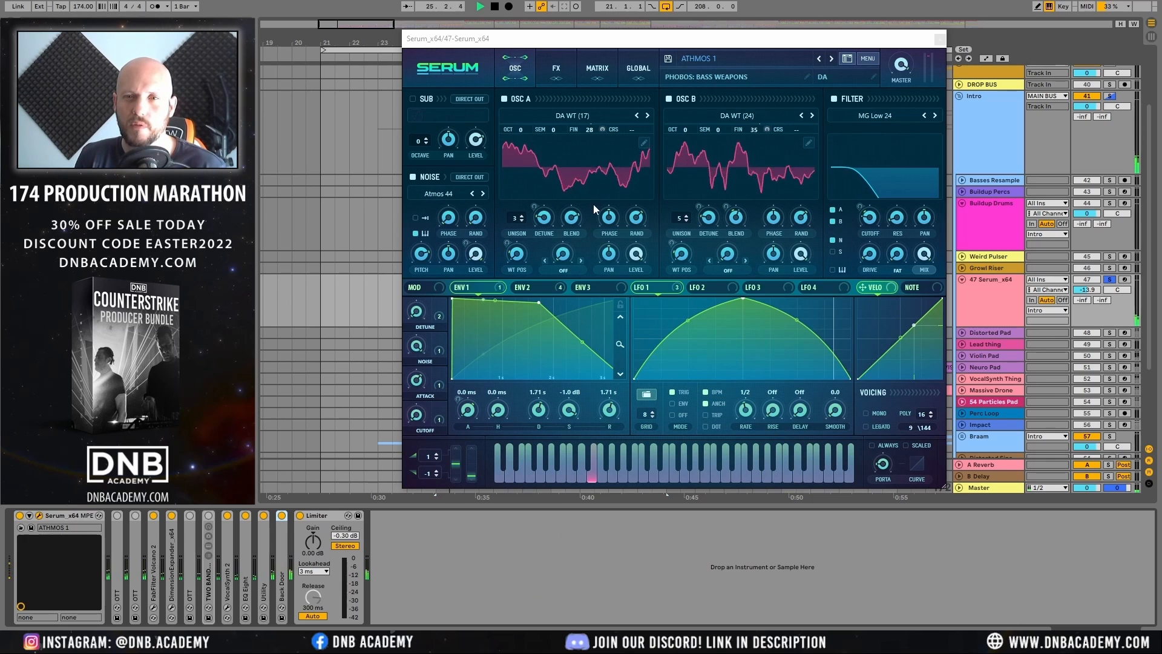
Step: Switch the wavetable displays of Serum's oscillators A and B to the 3D view
{"action": "left_click", "coordinate": [531, 168]}
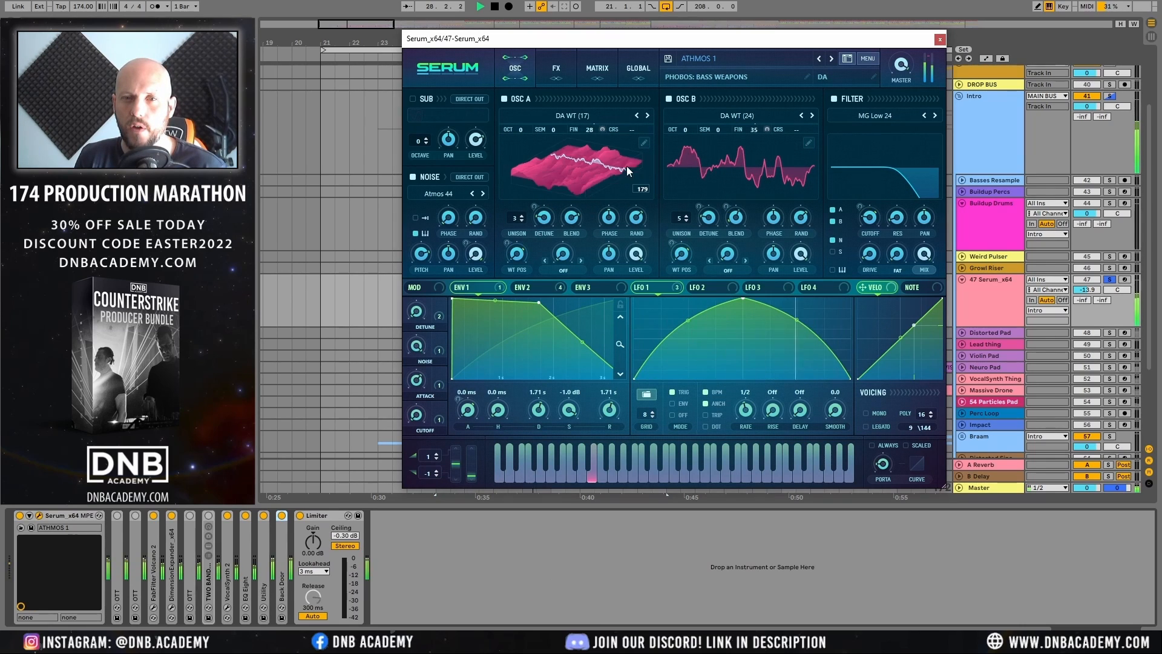
{"action": "left_click", "coordinate": [725, 161]}
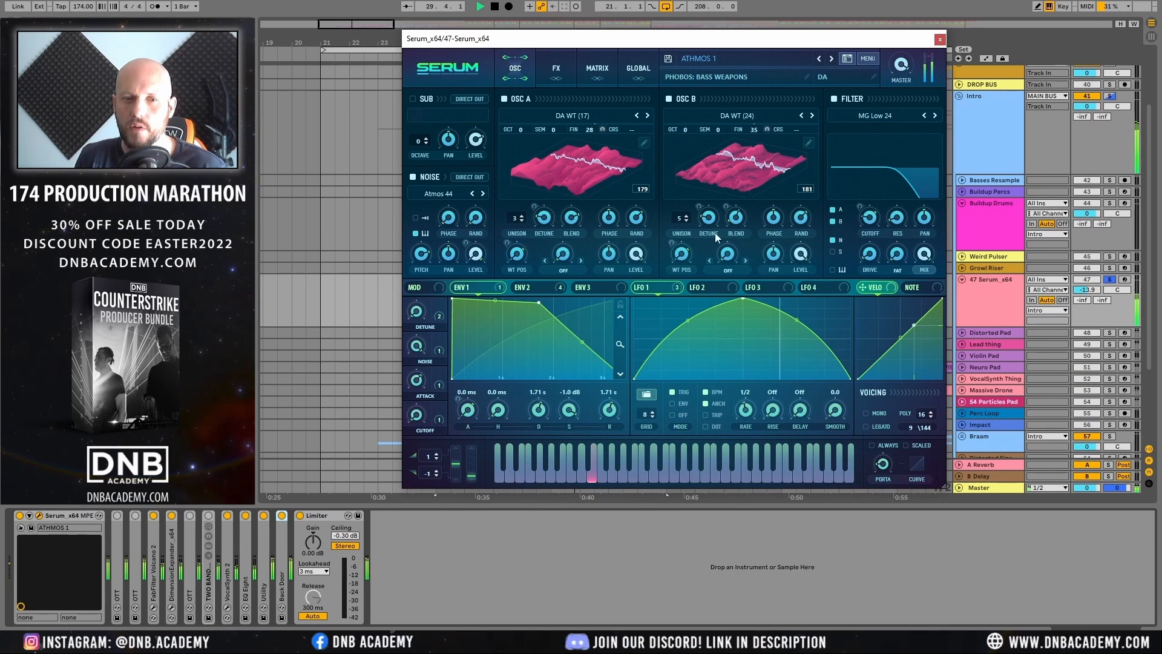
Step: Bypass all effects from the first OTT through the Limiter to hear Serum dry, stop playback and restore them
{"action": "left_click", "coordinate": [123, 543]}
{"action": "left_click", "coordinate": [323, 516], "text": "shift"}
{"action": "key", "text": "0"}
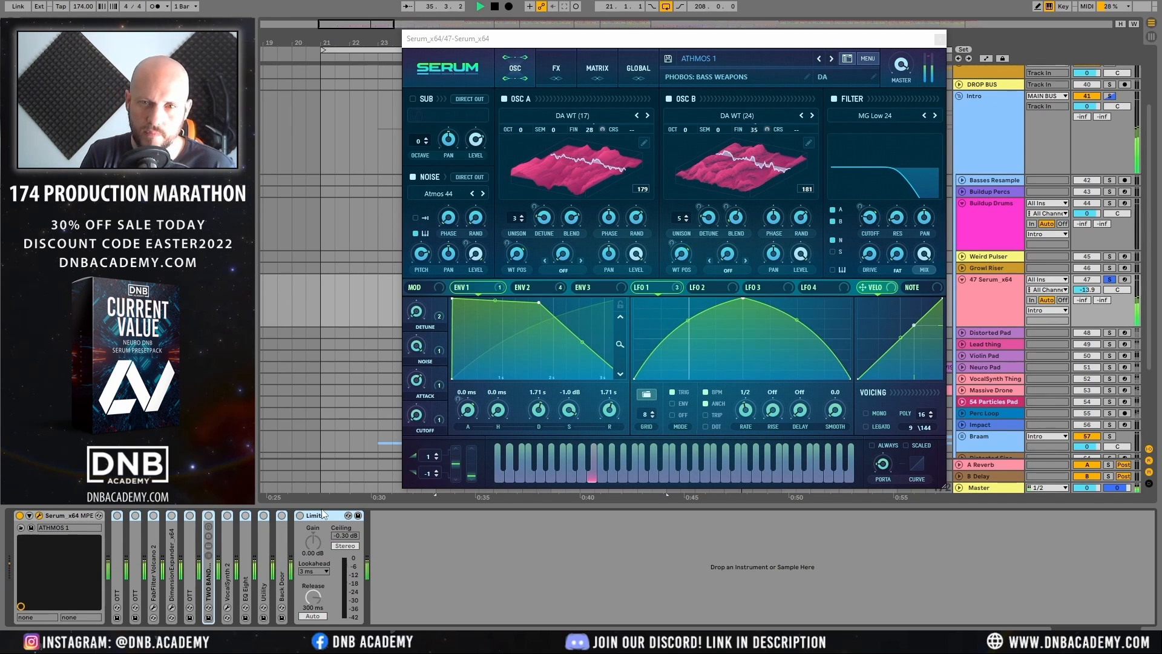
{"action": "key", "text": "space"}
{"action": "key", "text": "0"}
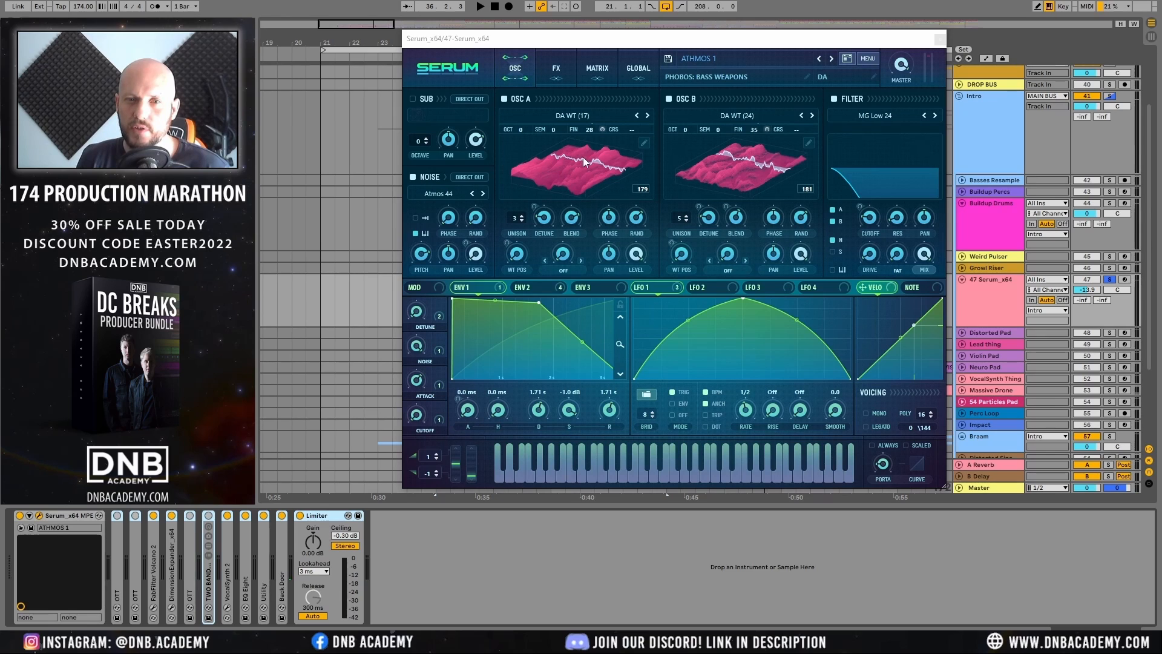
Step: Look at Serum's FX page and close the plugin window
{"action": "left_click", "coordinate": [555, 69]}
{"action": "left_click", "coordinate": [940, 40]}
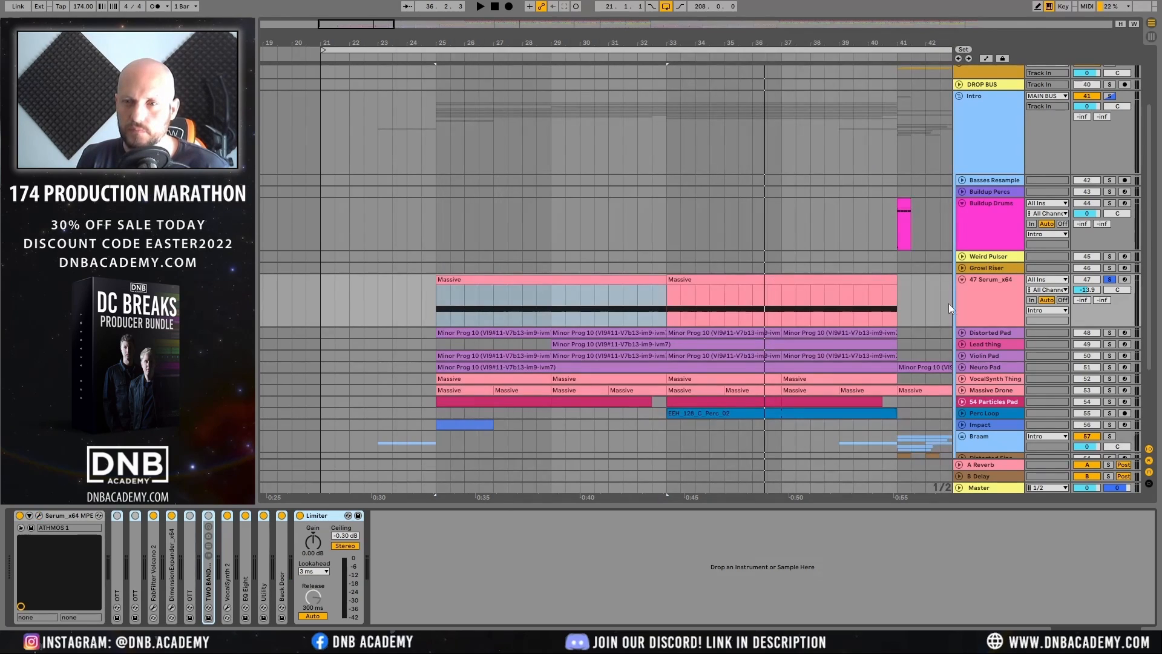
Step: Unfold VocalSynth 2 in the 47 Serum_x64 track's device chain and open its plugin window
{"action": "left_click", "coordinate": [988, 268]}
{"action": "left_click", "coordinate": [971, 297]}
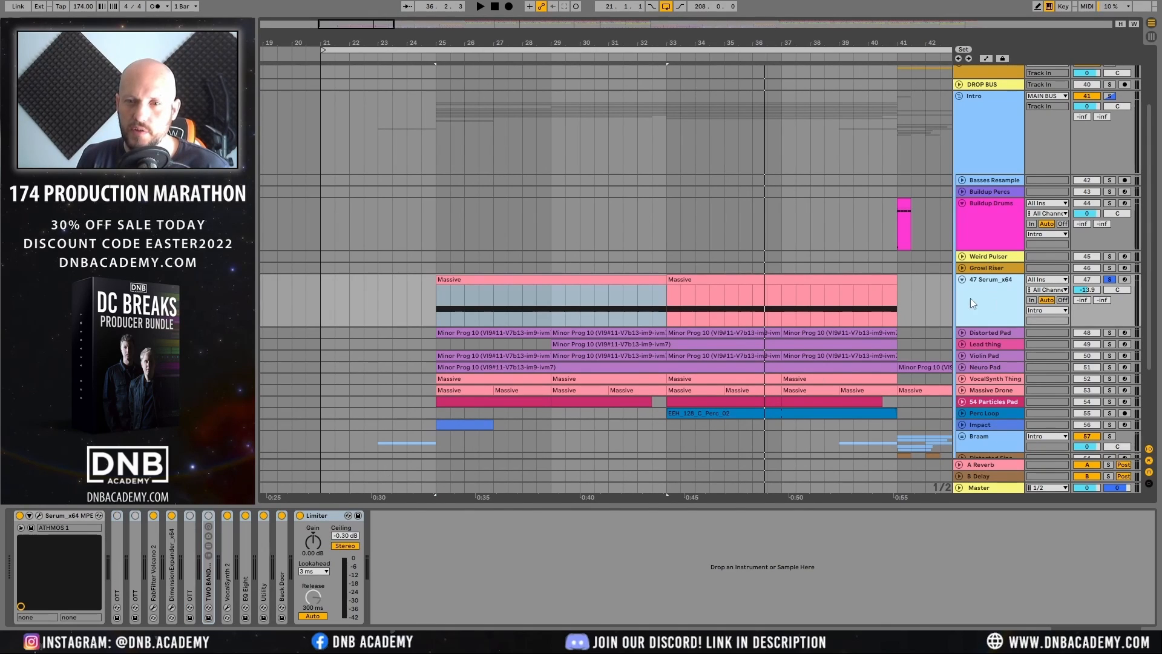
{"action": "double_click", "coordinate": [223, 589]}
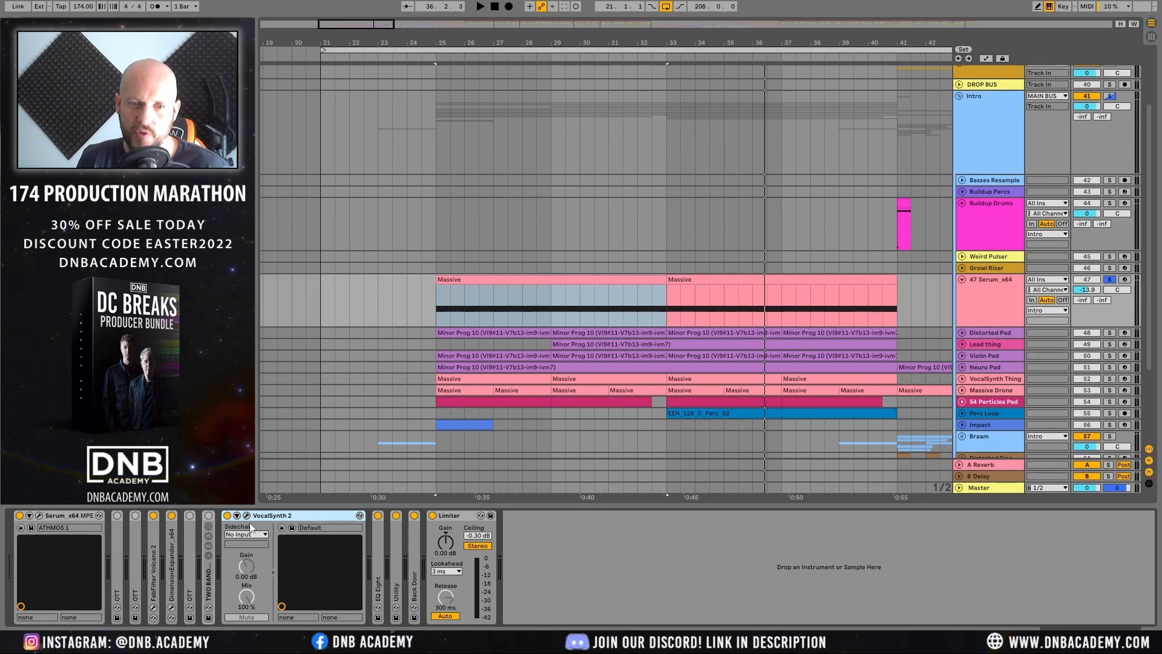
{"action": "left_click", "coordinate": [975, 291]}
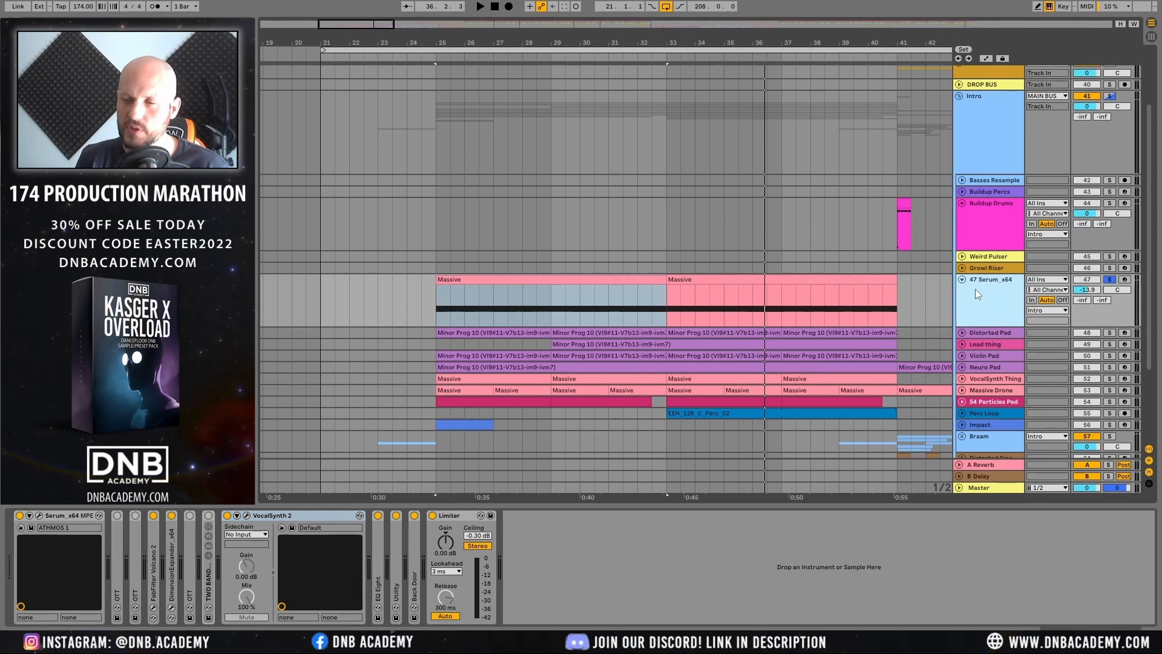
{"action": "left_click", "coordinate": [247, 516]}
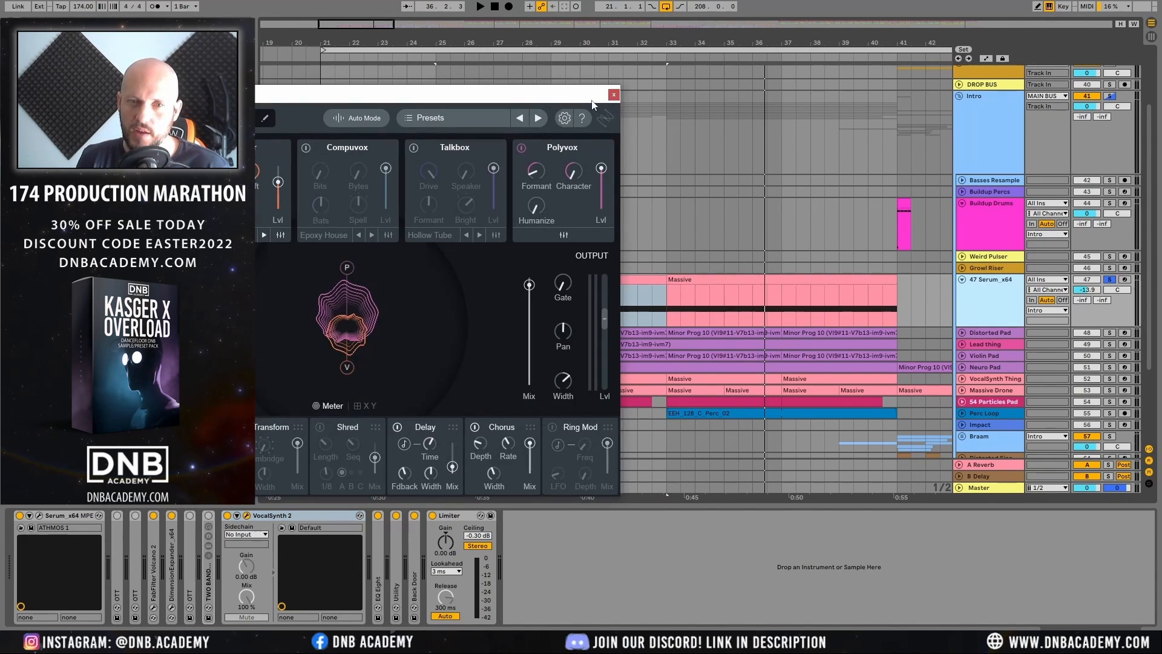
Step: Close the VocalSynth 2 window and play the soloed Serum track while switching VocalSynth 2 off and back on
{"action": "left_click", "coordinate": [613, 95]}
{"action": "key", "text": "space"}
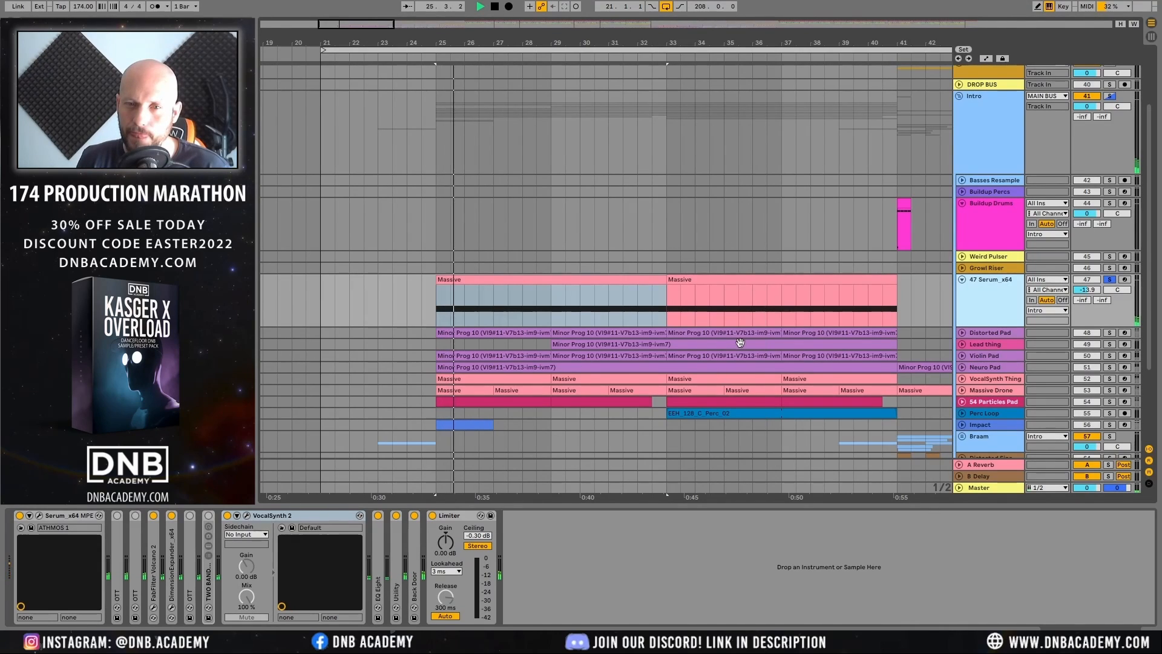
{"action": "left_click", "coordinate": [228, 516]}
{"action": "left_click", "coordinate": [227, 515]}
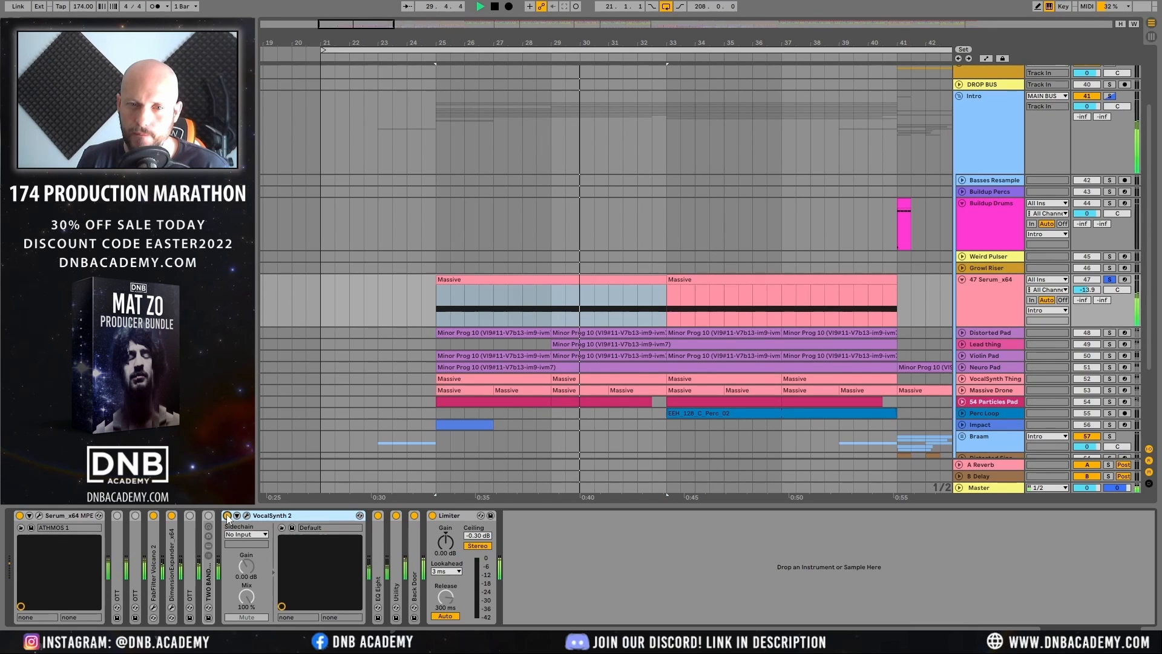
{"action": "key", "text": "space"}
{"action": "left_click", "coordinate": [996, 298]}
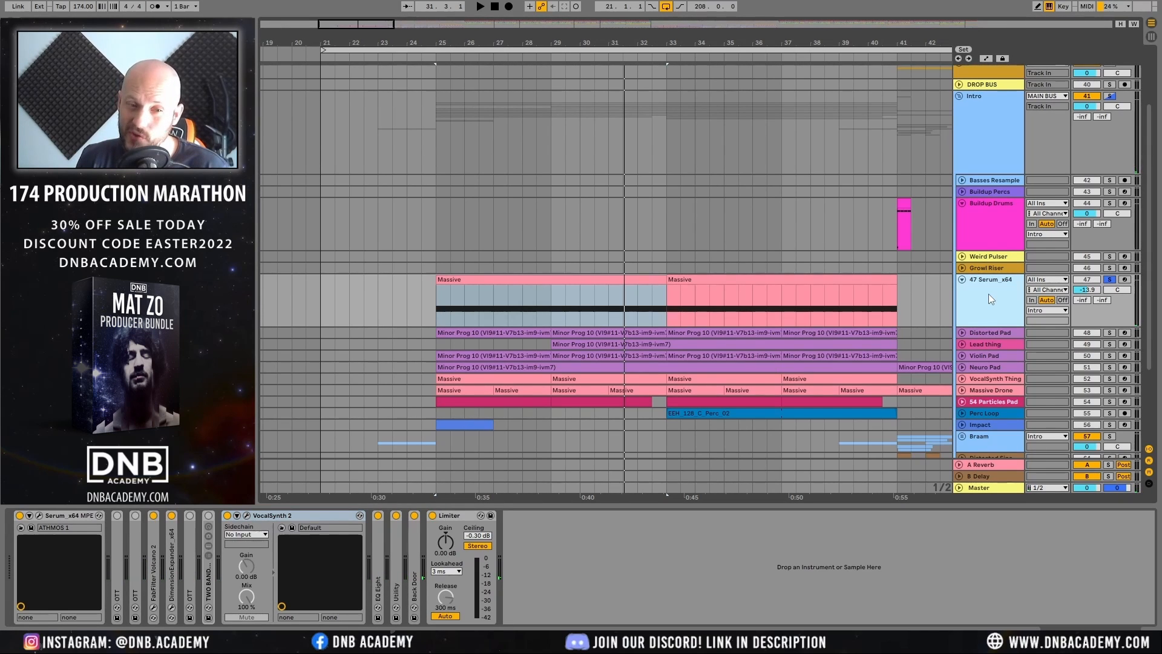
Step: Unfold FabFilter Volcano 2 in the Serum track's device chain, examine its filter settings in the plug-in window, and close it
{"action": "double_click", "coordinate": [159, 542]}
{"action": "left_click", "coordinate": [173, 516]}
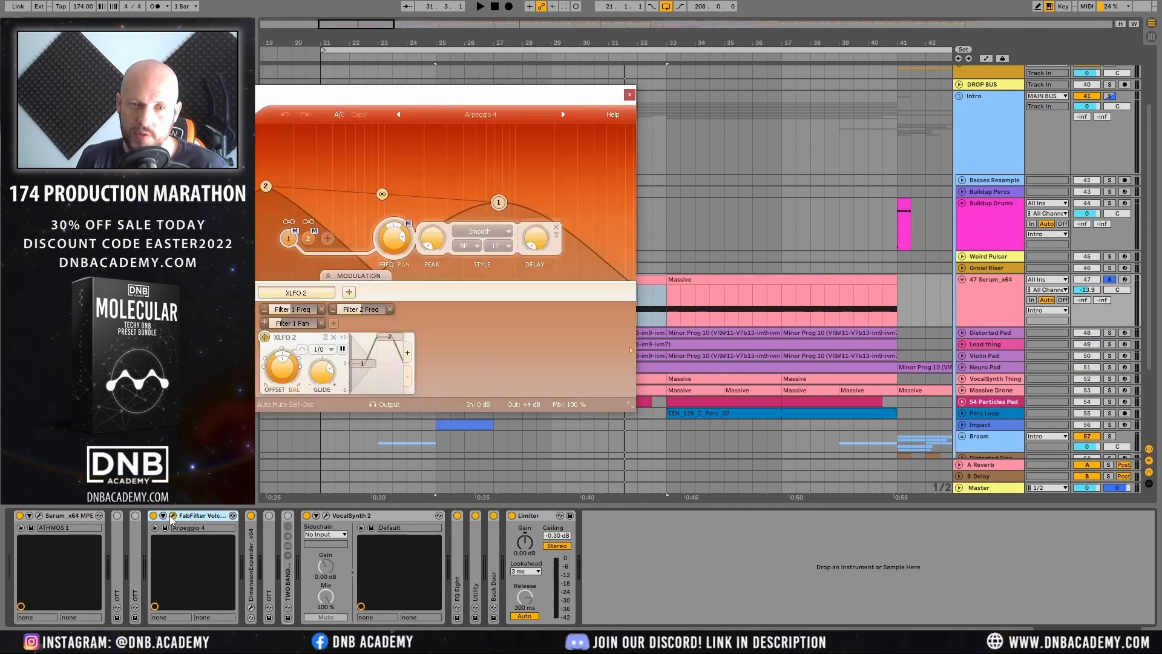
{"action": "left_click", "coordinate": [629, 95]}
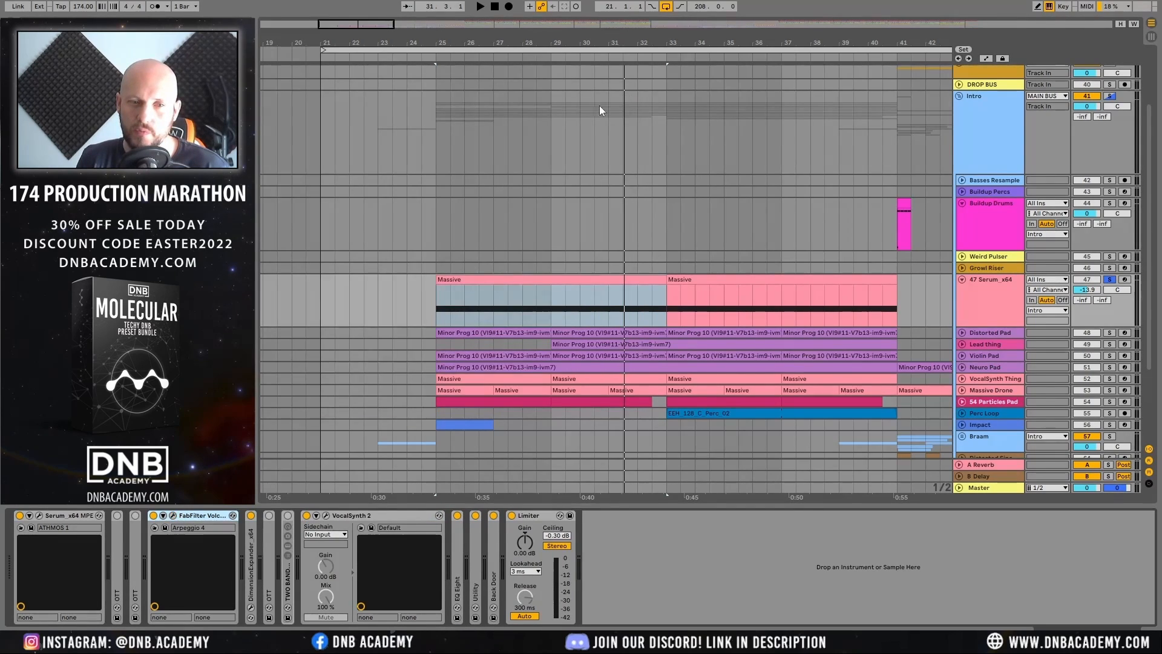
Step: Unfold the DimensionExpander device, examine its mix setting in the plug-in window, and fold it away again
{"action": "double_click", "coordinate": [249, 569]}
{"action": "left_click", "coordinate": [270, 515]}
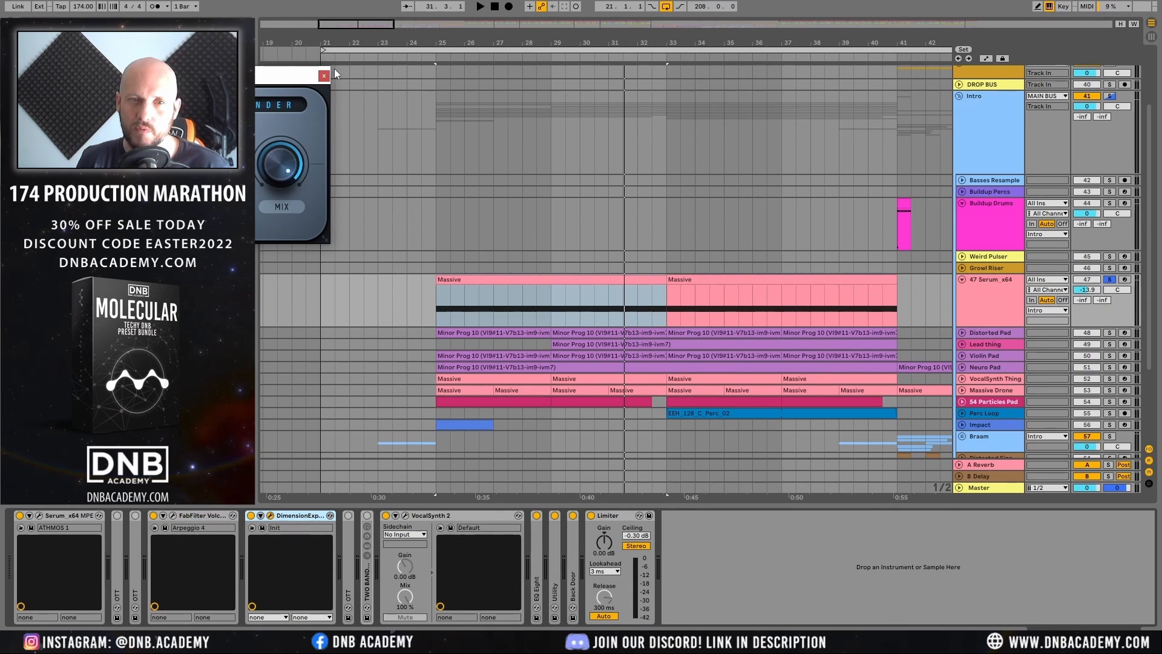
{"action": "left_click", "coordinate": [324, 75]}
{"action": "double_click", "coordinate": [301, 516]}
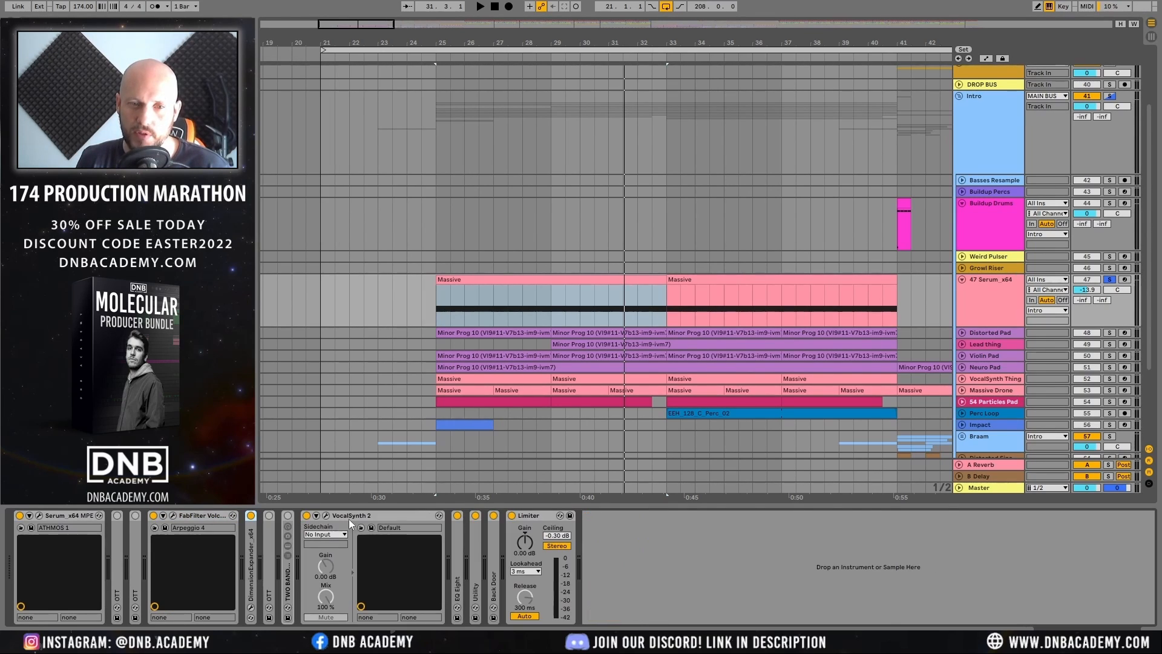
Step: Unfold the Back Door echo device to examine its delay settings, and fold it back
{"action": "double_click", "coordinate": [494, 561]}
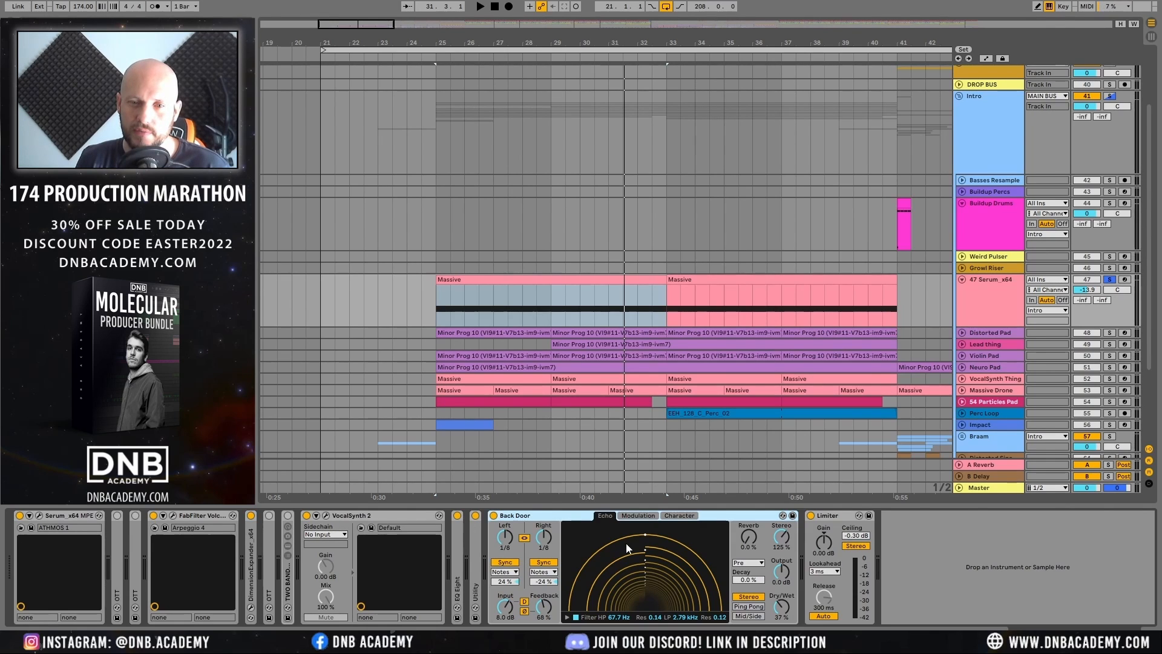
{"action": "double_click", "coordinate": [550, 513]}
{"action": "left_click", "coordinate": [963, 296]}
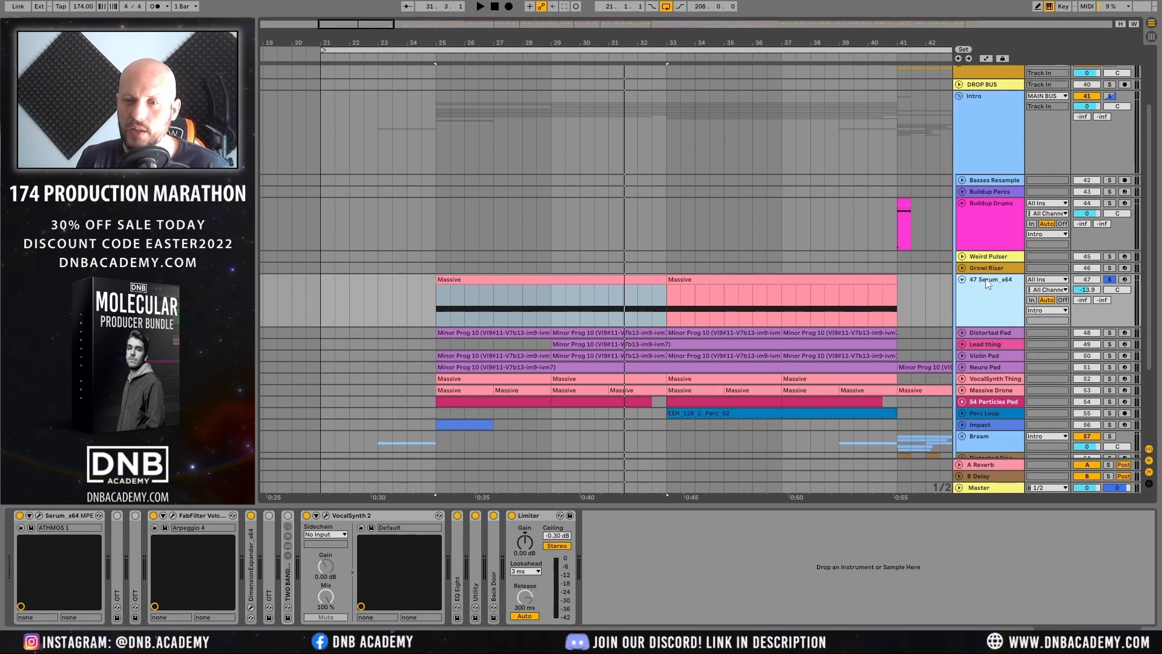
Step: Solo and unfold the Distorted Pad track, and audition it from its first clip
{"action": "scroll", "coordinate": [989, 274], "scroll_direction": "down", "scroll_amount": 2}
{"action": "left_click_drag", "start_coordinate": [643, 47], "coordinate": [601, 37]}
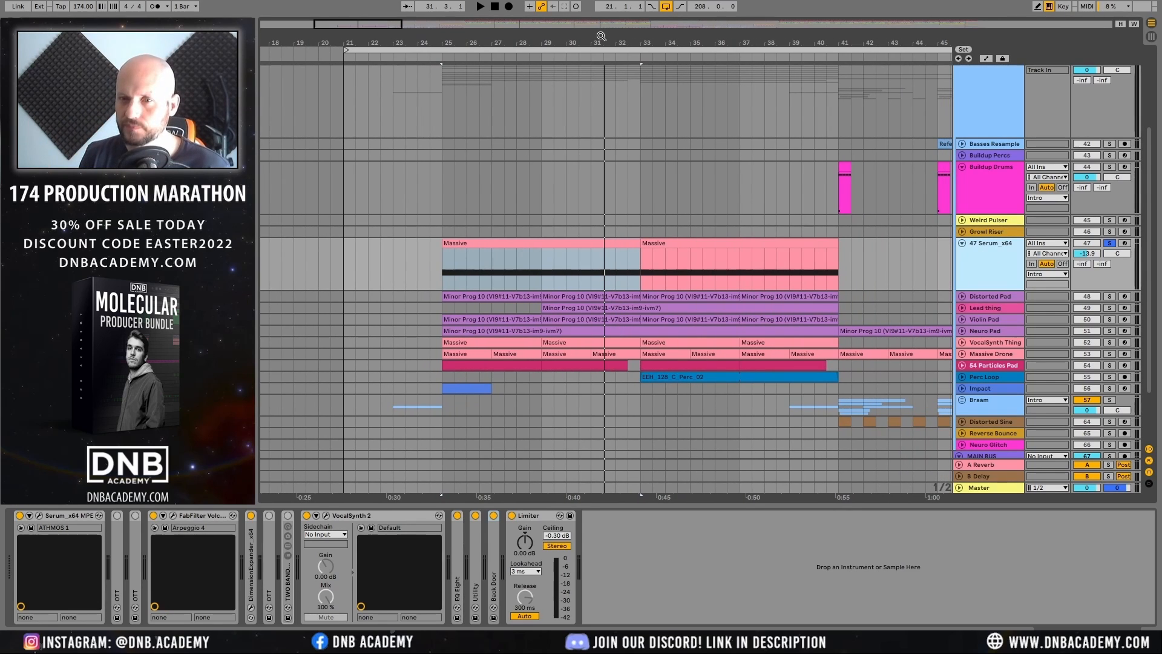
{"action": "left_click", "coordinate": [1109, 296]}
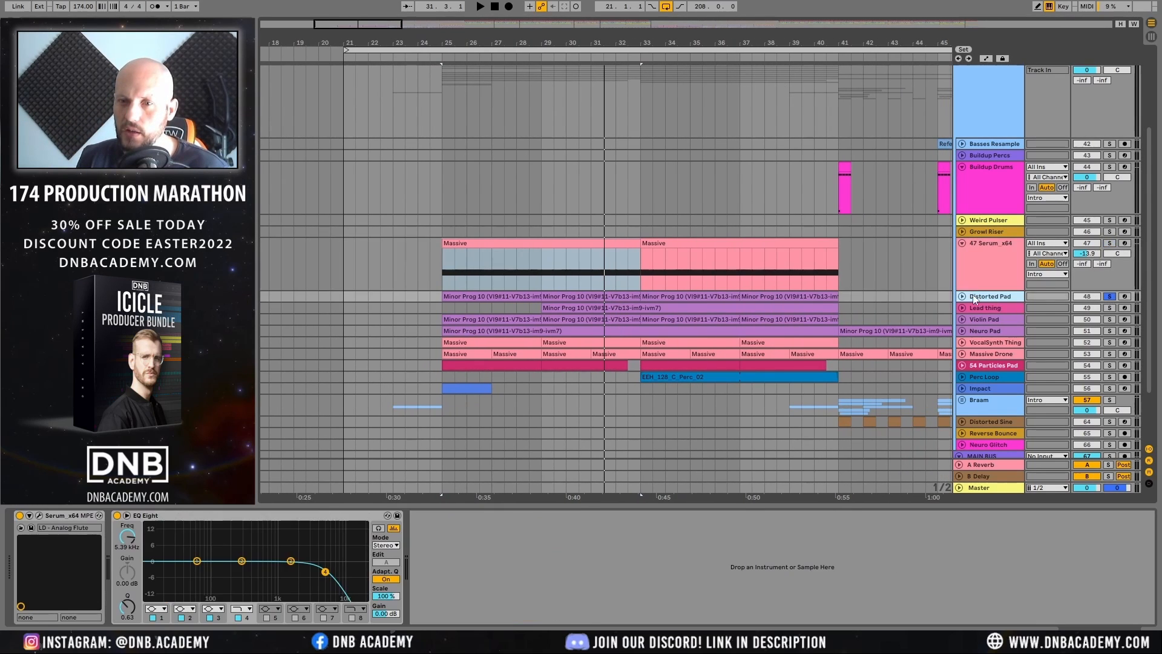
{"action": "left_click", "coordinate": [962, 296]}
{"action": "left_click", "coordinate": [493, 320]}
{"action": "key", "text": "space"}
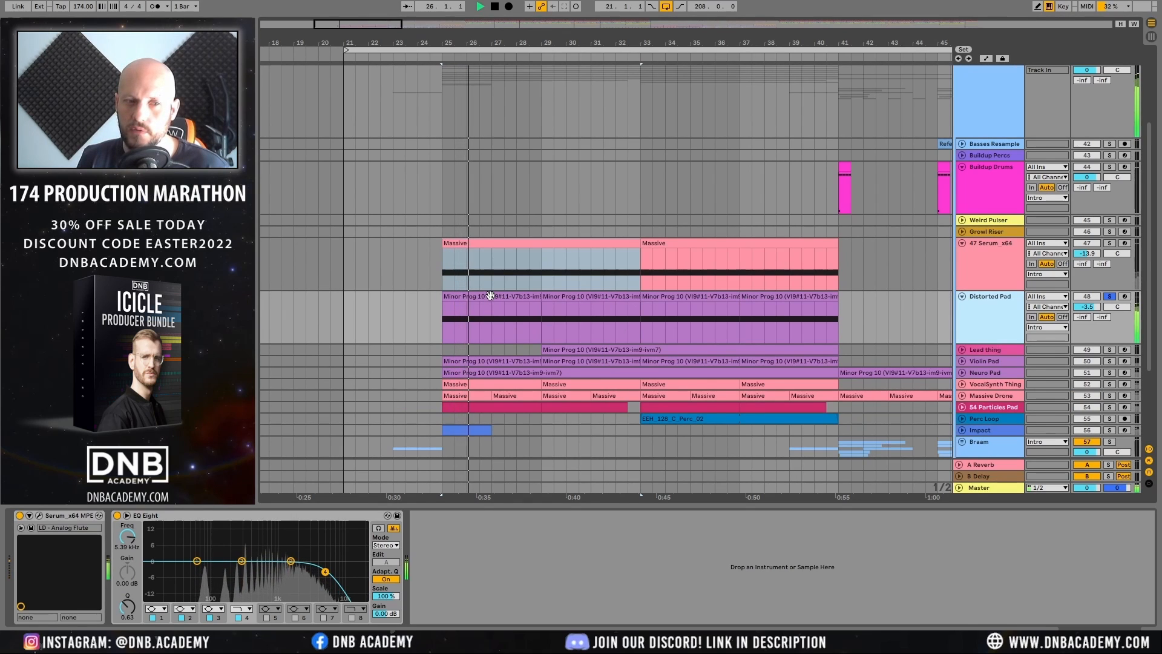
{"action": "left_click", "coordinate": [490, 295]}
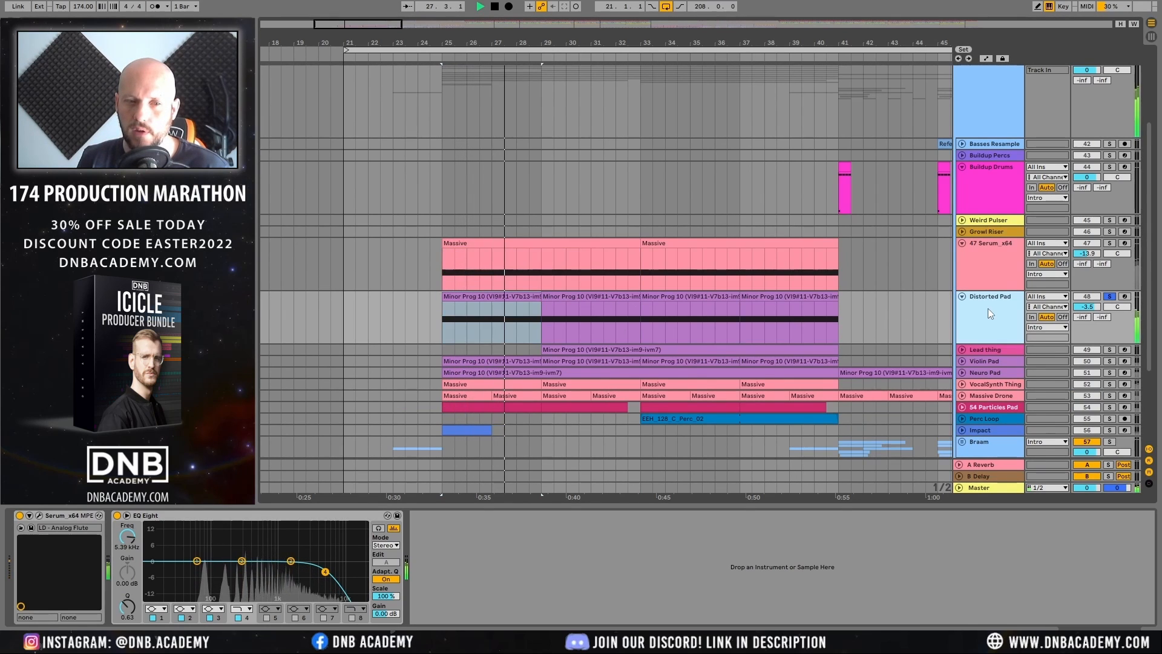
{"action": "left_click", "coordinate": [244, 518]}
{"action": "key", "text": "space"}
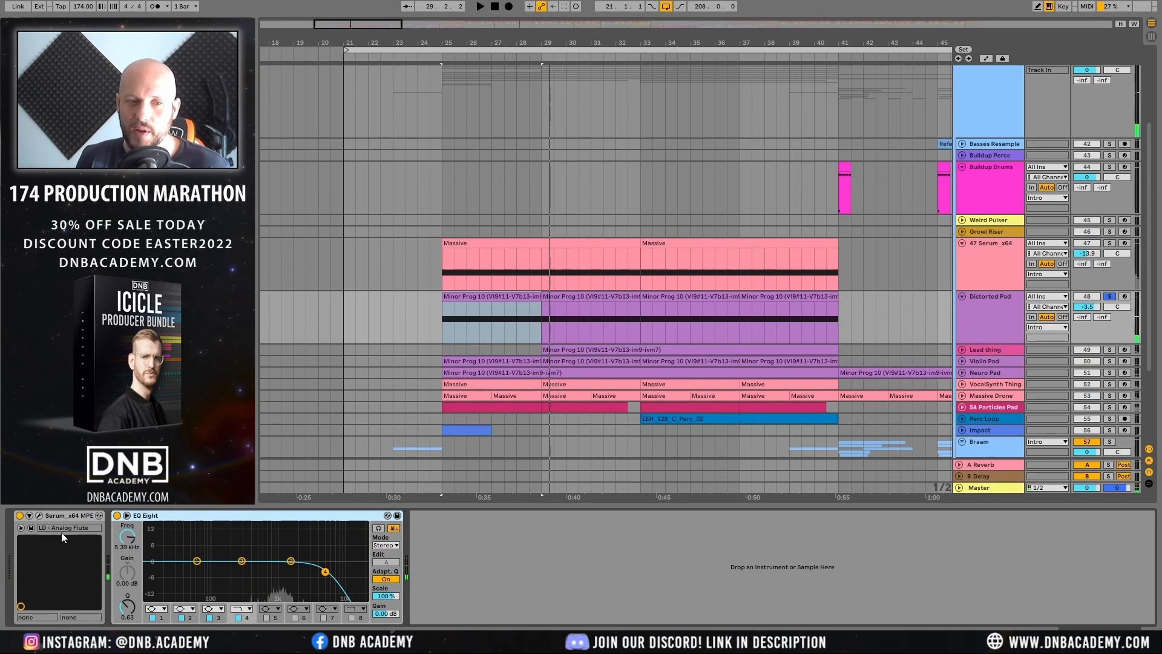
Step: Open the Distorted Pad's Serum window, show oscillator A's wavetable in 3D, and bring up the effects page
{"action": "key", "text": "ctrl+alt+p"}
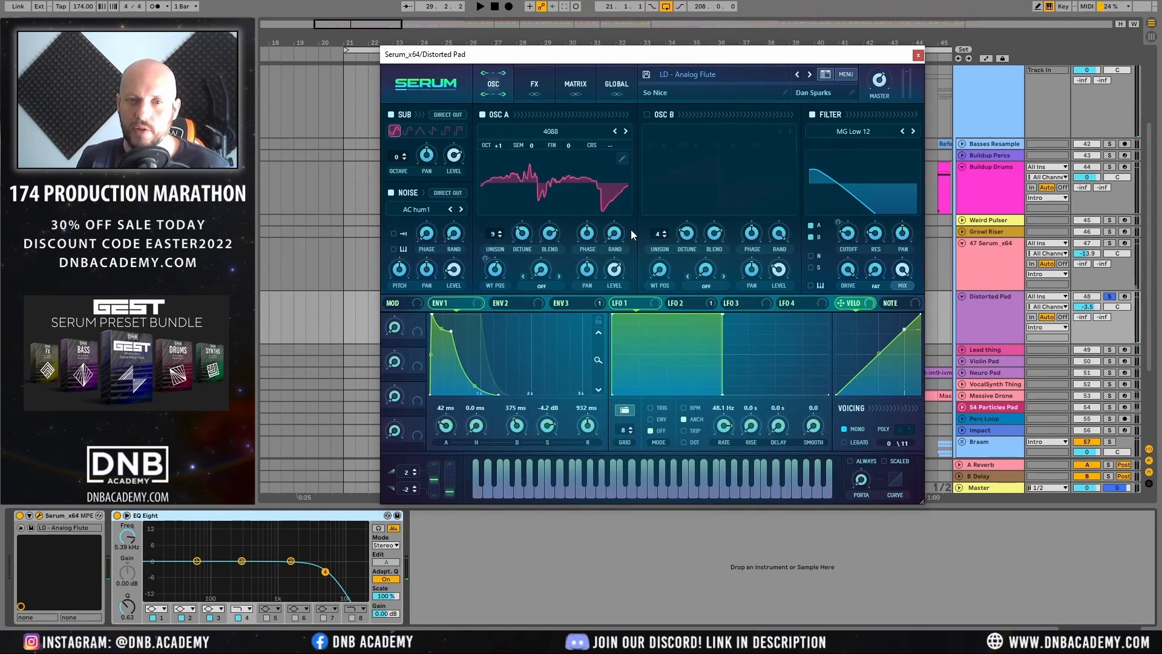
{"action": "left_click", "coordinate": [571, 177]}
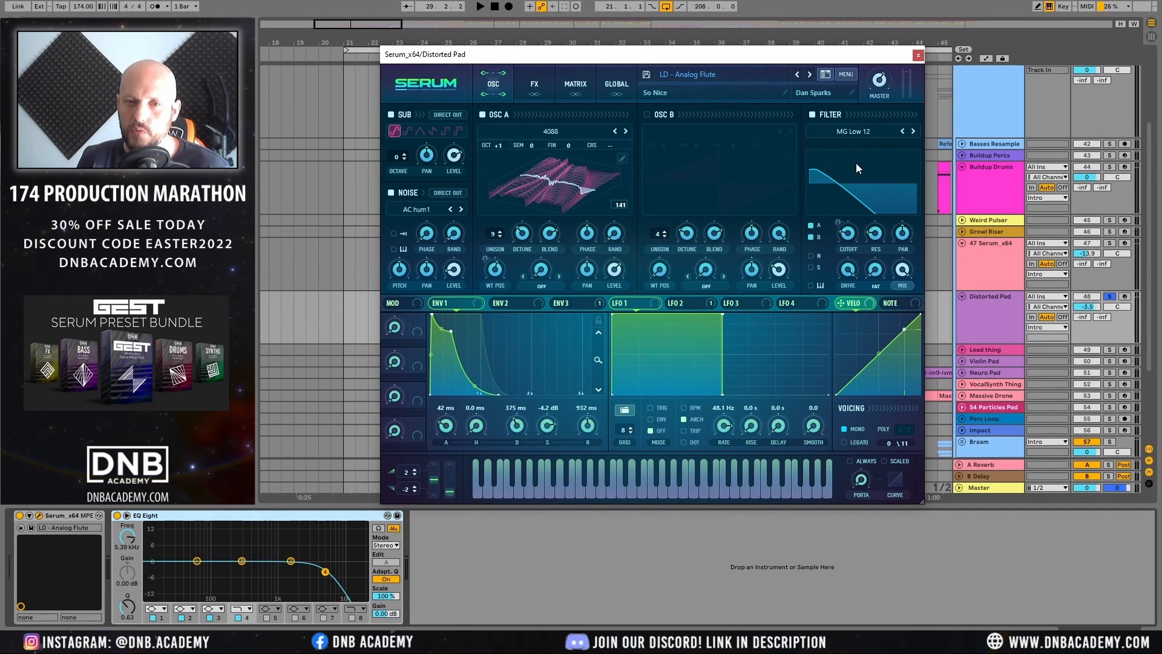
{"action": "left_click", "coordinate": [535, 84]}
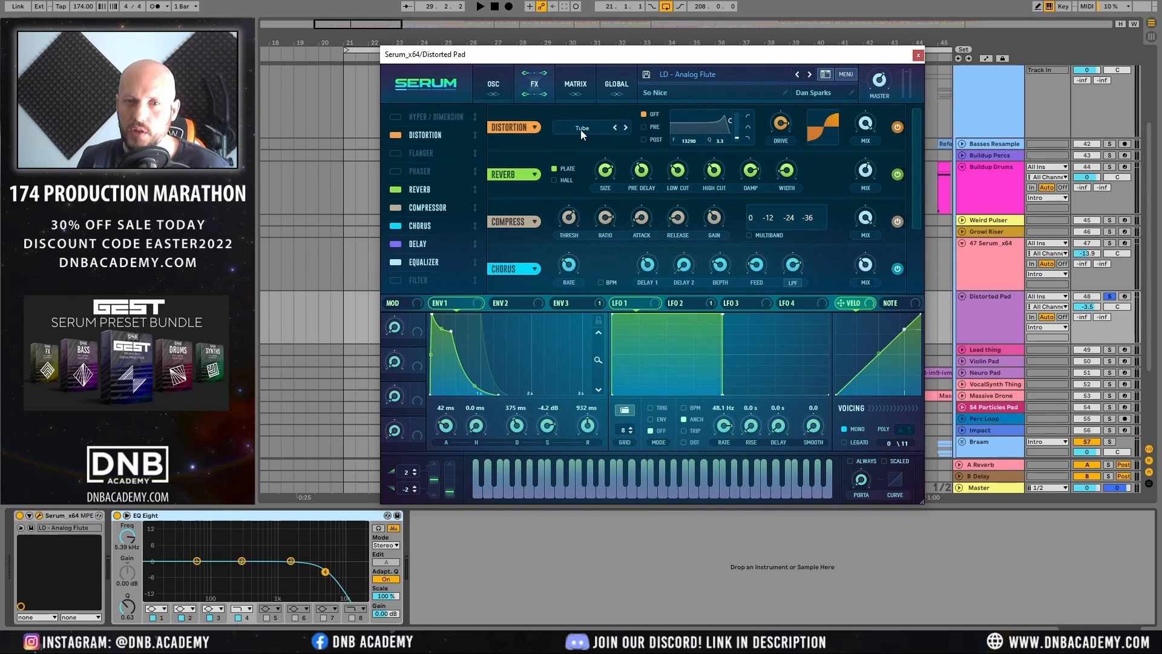
Step: Play the Distorted Pad while switching Serum's Tube distortion off and back on
{"action": "key", "text": "space"}
{"action": "left_click", "coordinate": [899, 127]}
{"action": "left_click", "coordinate": [898, 127]}
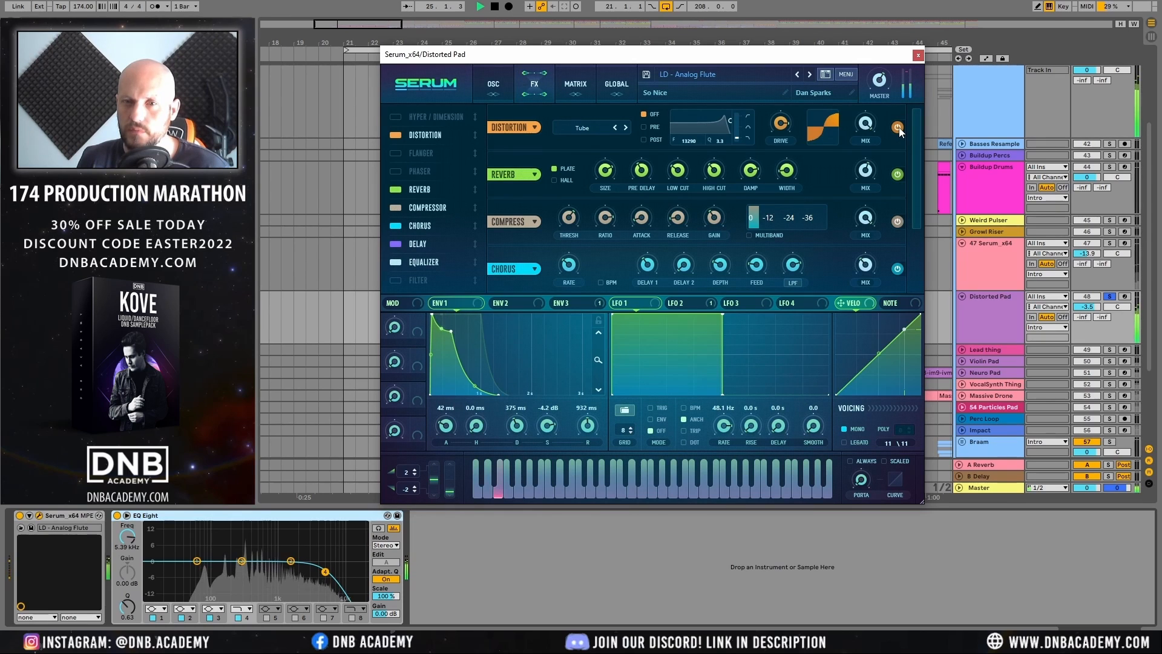
{"action": "key", "text": "space"}
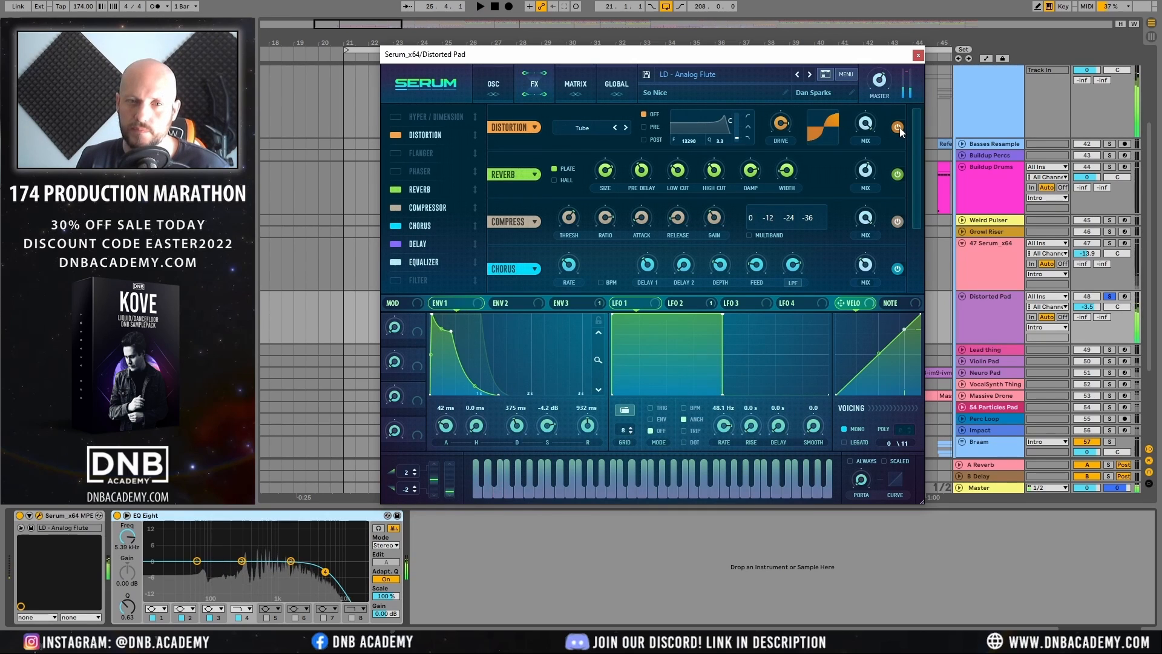
Step: Close the Serum window, unsolo the Distorted Pad, and play its first clip together with the other tracks
{"action": "left_click", "coordinate": [918, 55]}
{"action": "left_click", "coordinate": [1109, 297]}
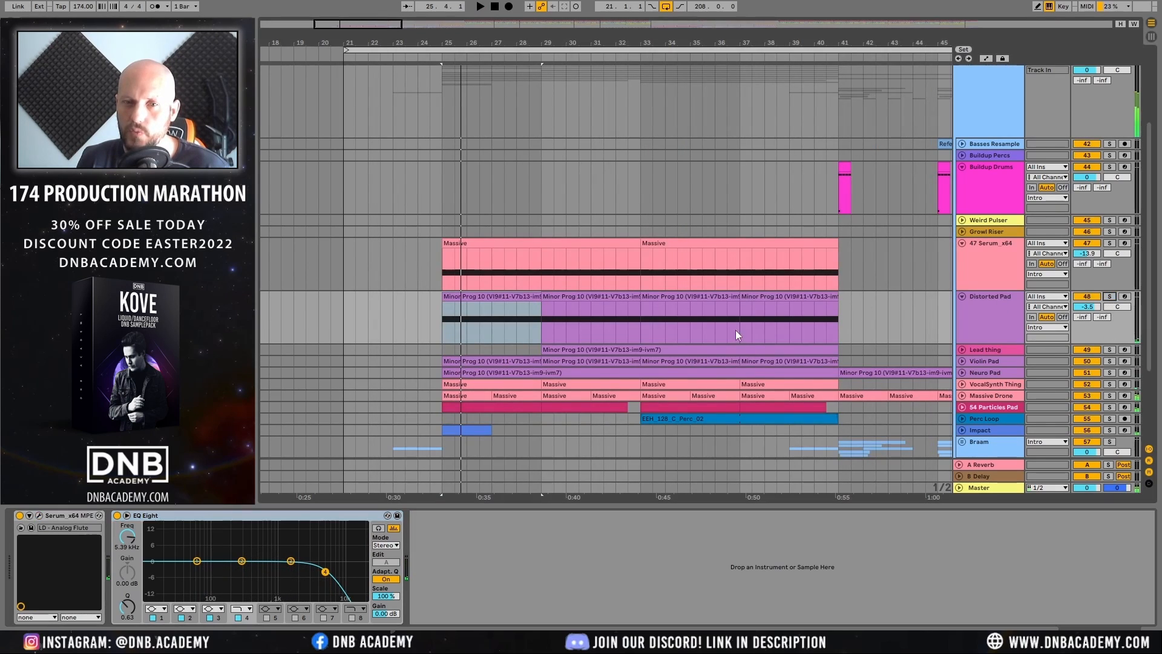
{"action": "left_click", "coordinate": [486, 297]}
{"action": "key", "text": "space"}
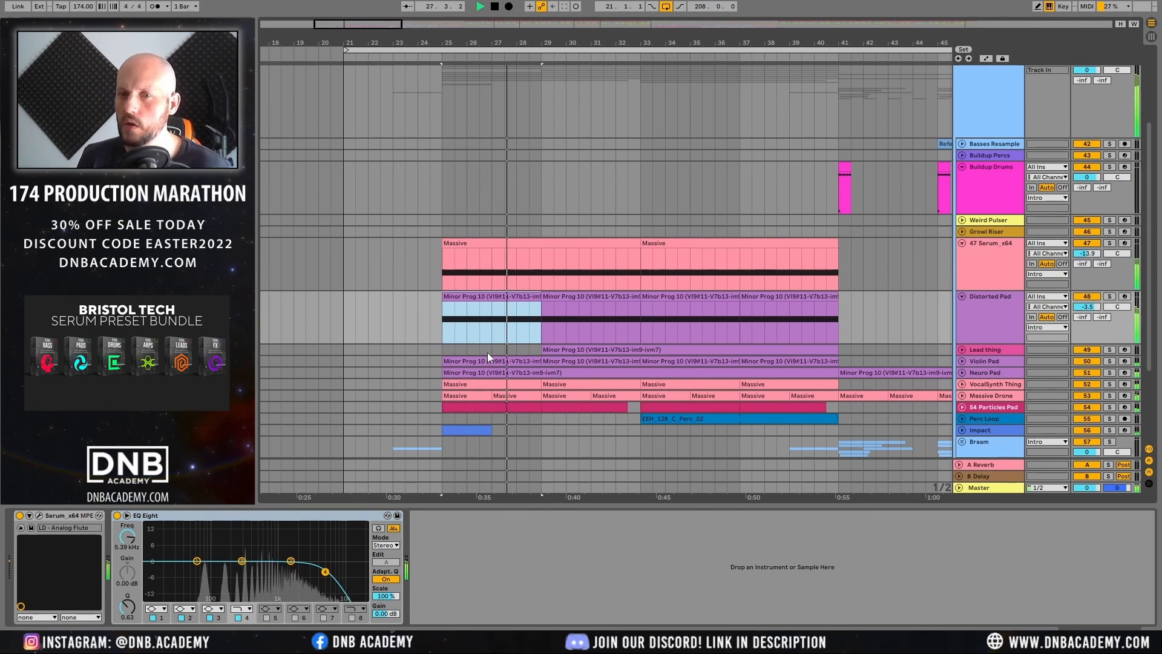
{"action": "left_click", "coordinate": [1000, 310]}
Step: Unfold and solo the Violin Pad track, audition its first clip, and compare its device chain with the Distorted Pad's
{"action": "scroll", "coordinate": [1001, 299], "scroll_direction": "down", "scroll_amount": 5}
{"action": "left_click", "coordinate": [985, 276]}
{"action": "left_click", "coordinate": [962, 278]}
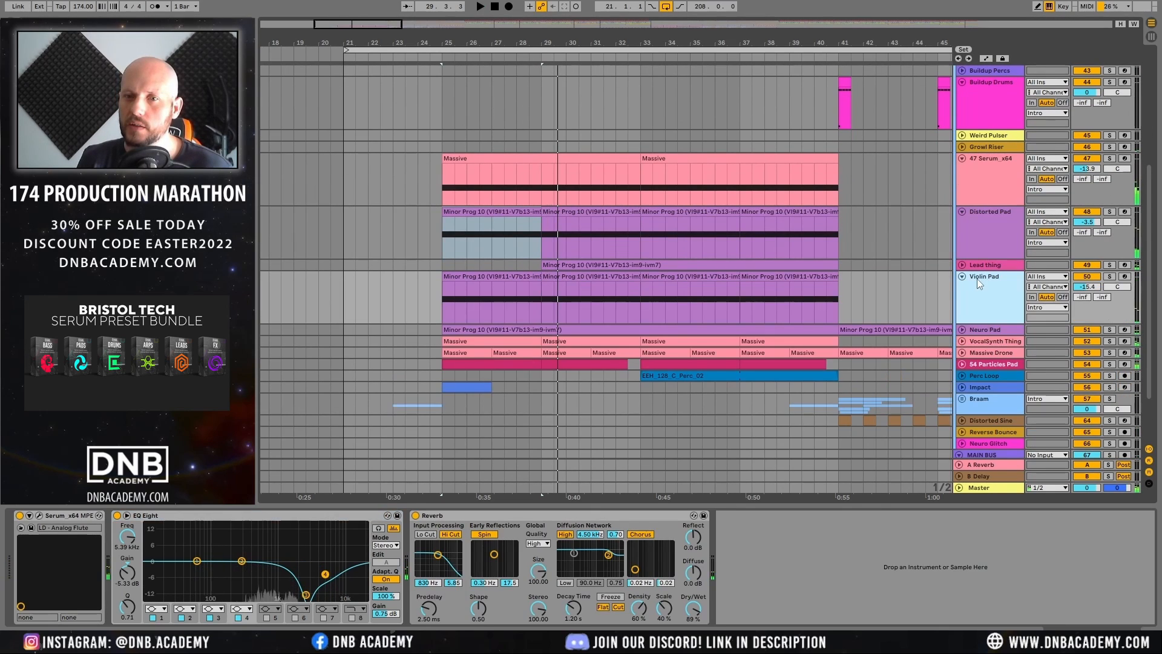
{"action": "left_click", "coordinate": [507, 282]}
{"action": "key", "text": "space"}
{"action": "left_click", "coordinate": [1047, 286]}
{"action": "left_click", "coordinate": [1000, 279]}
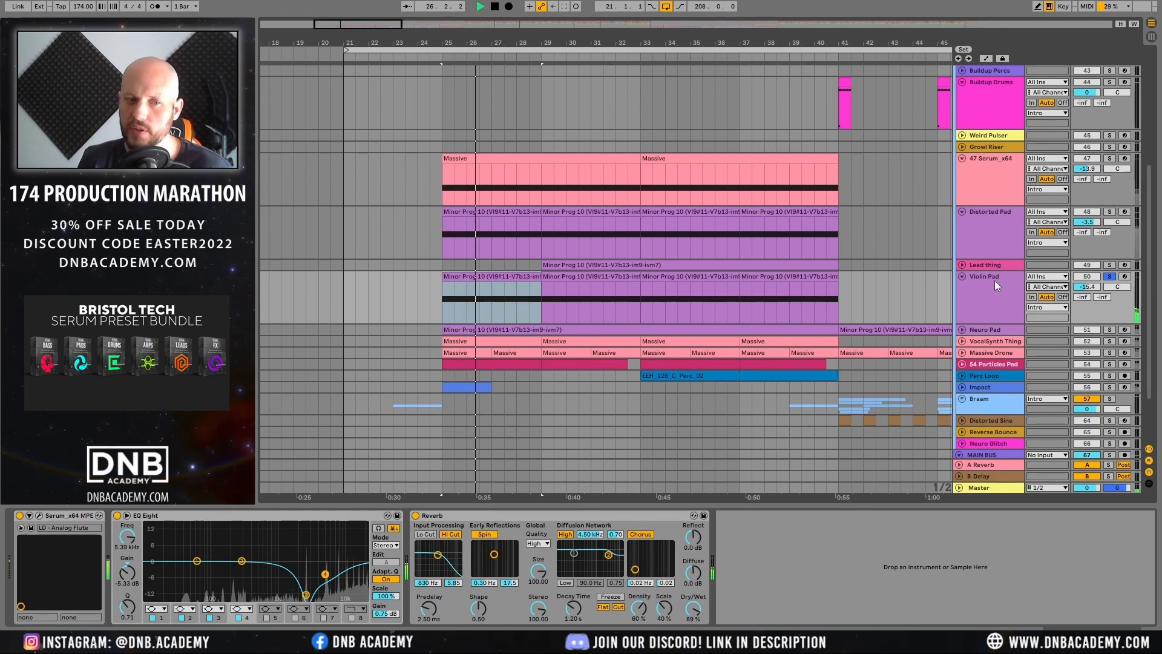
{"action": "left_click", "coordinate": [994, 281]}
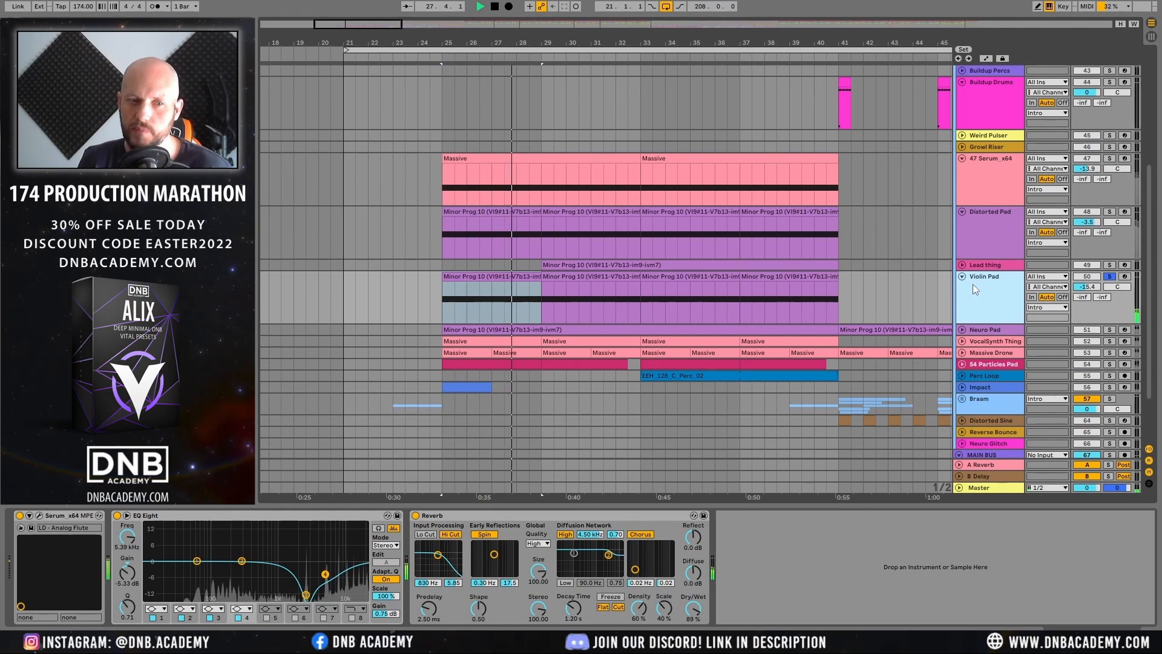
{"action": "key", "text": "space"}
{"action": "left_click", "coordinate": [987, 237]}
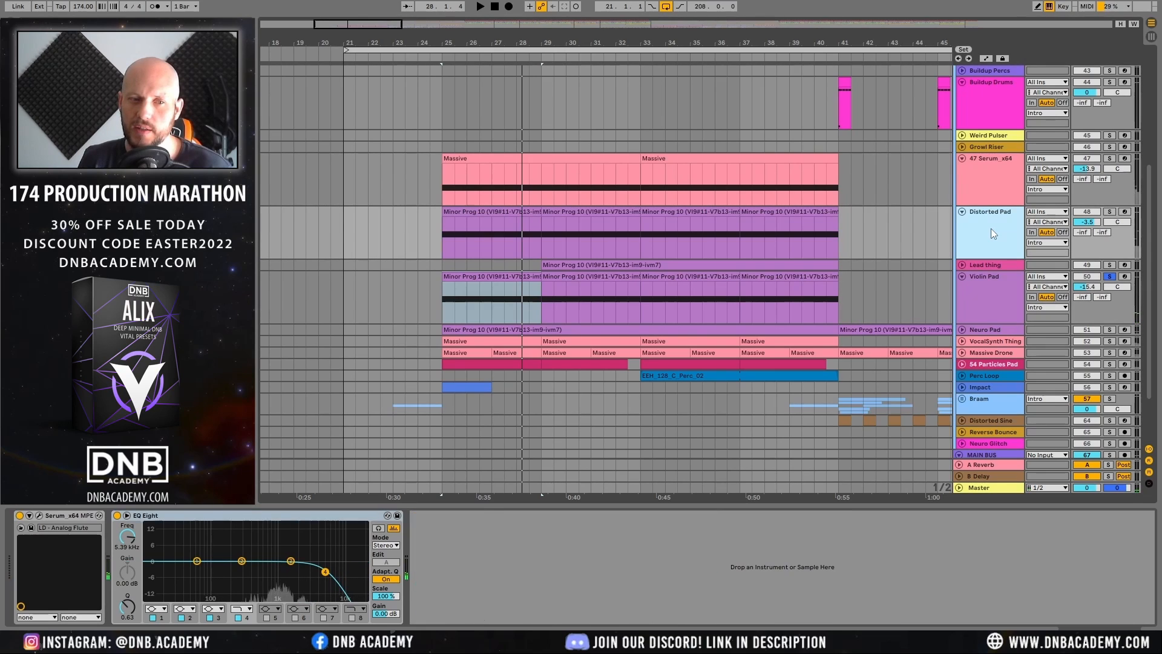
{"action": "left_click", "coordinate": [990, 291]}
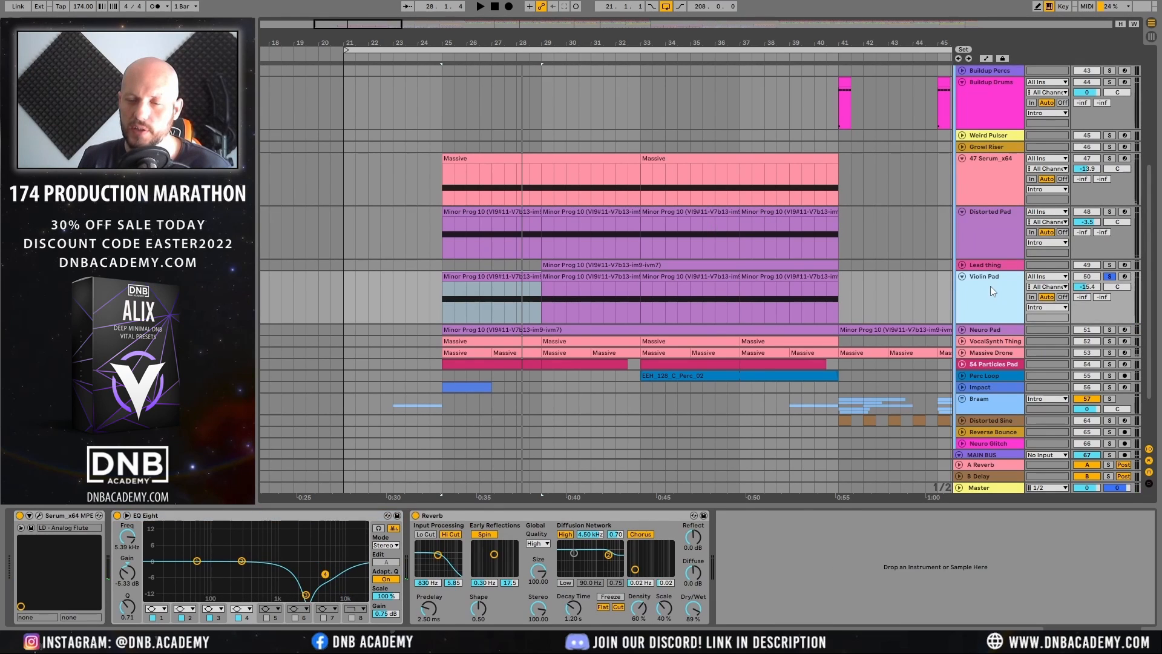
Step: Unfold the Neuro Pad track and audition its first clip soloed, then unsolo it to hear the full mix
{"action": "left_click", "coordinate": [962, 329]}
{"action": "left_click", "coordinate": [986, 324]}
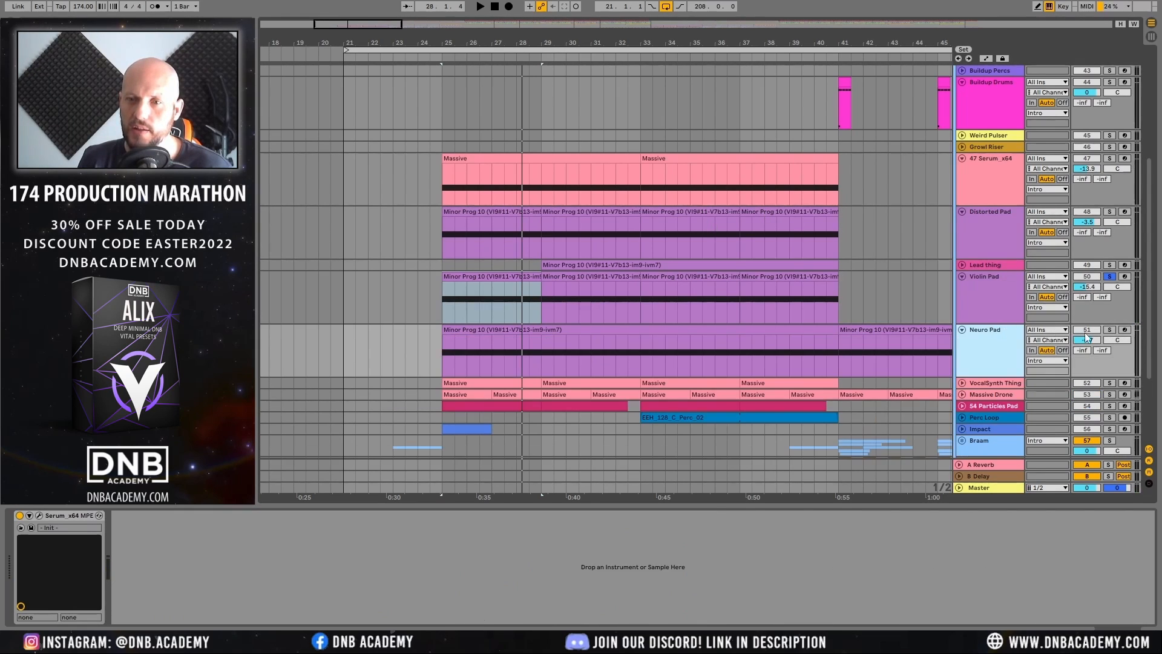
{"action": "left_click", "coordinate": [510, 328]}
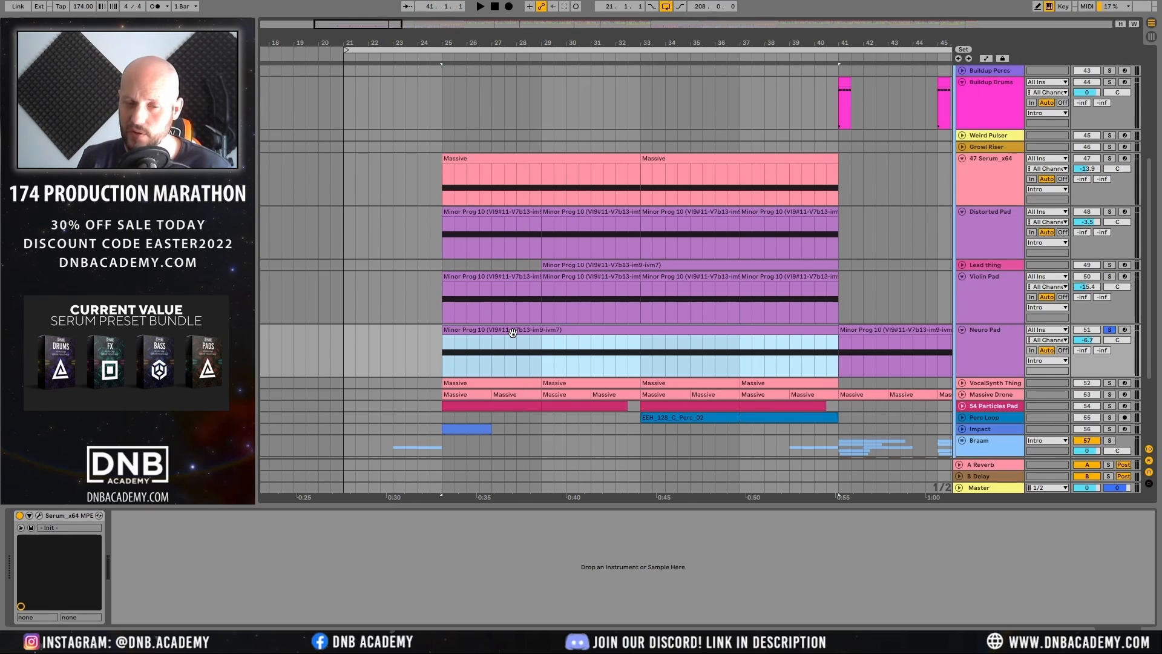
{"action": "key", "text": "space"}
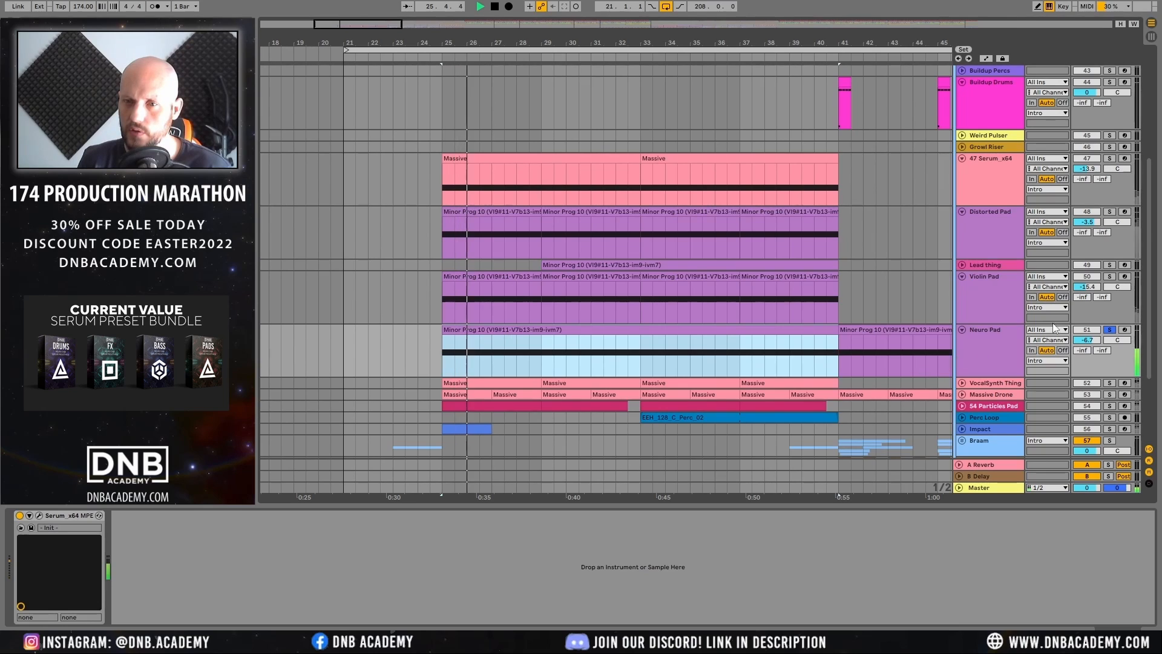
{"action": "left_click", "coordinate": [1108, 331]}
{"action": "key", "text": "space"}
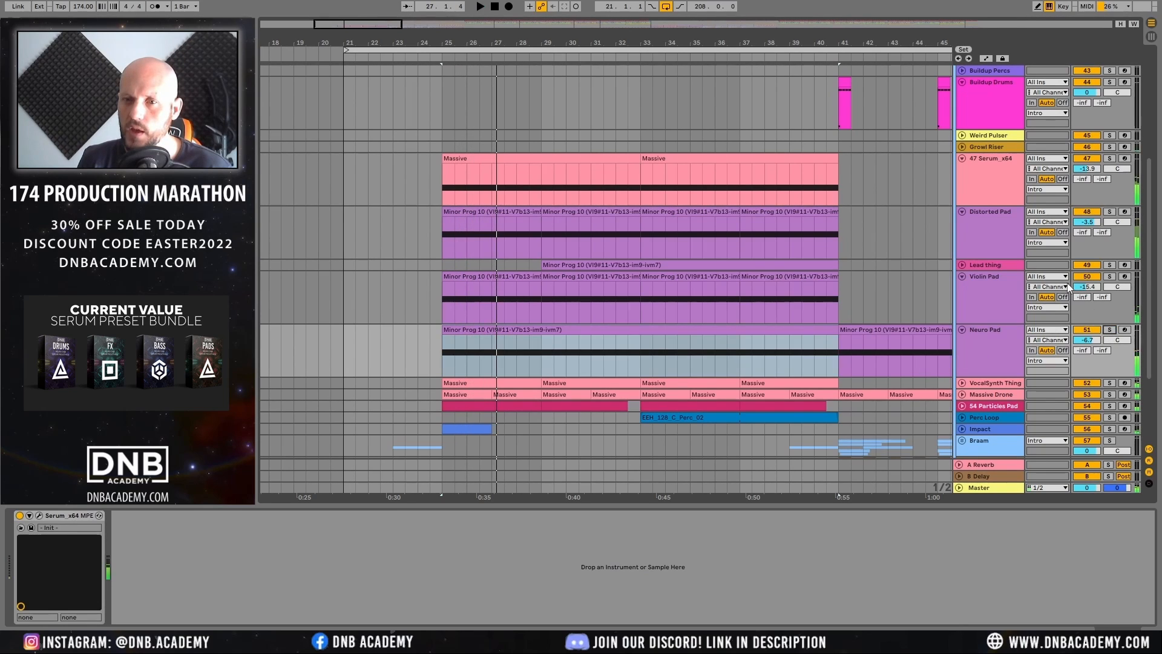
Step: Unfold the Lead thing track and play the full arrangement from bar 25 through the end of the lead clip
{"action": "left_click", "coordinate": [962, 265]}
{"action": "left_click", "coordinate": [1007, 275]}
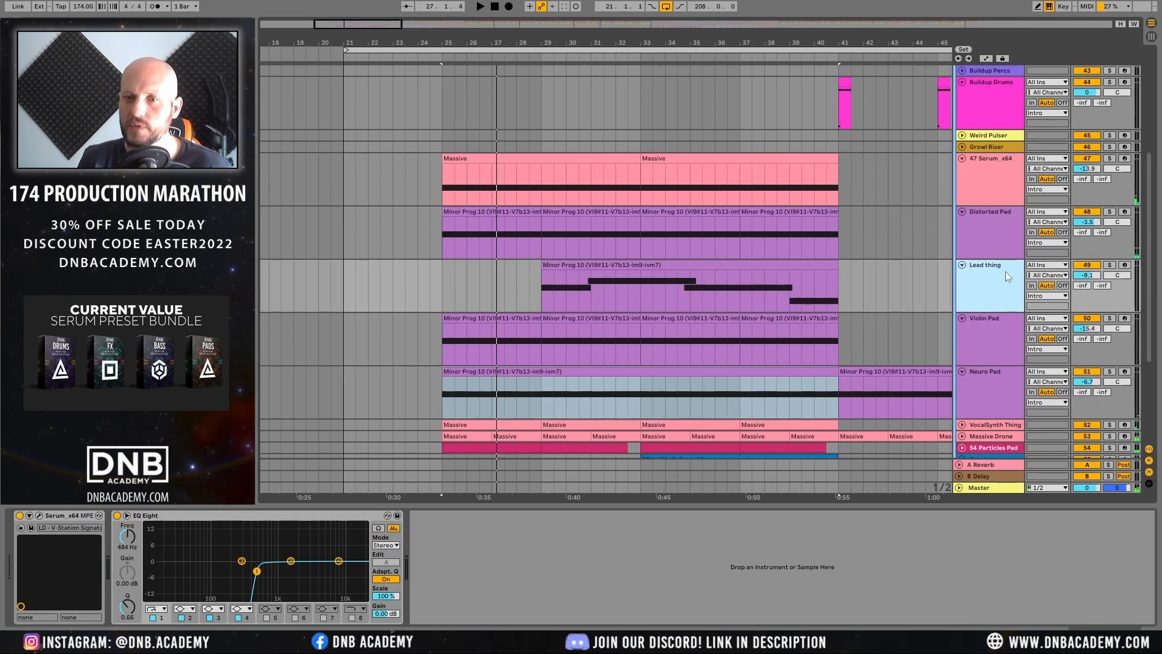
{"action": "left_click", "coordinate": [539, 288]}
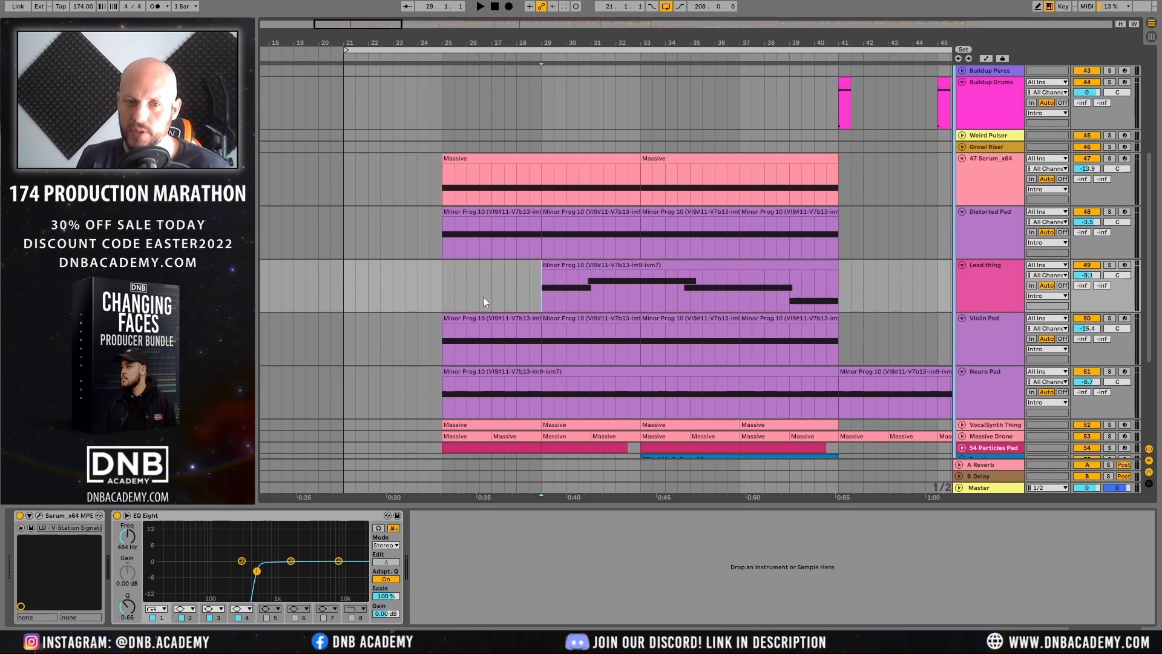
{"action": "key", "text": "space"}
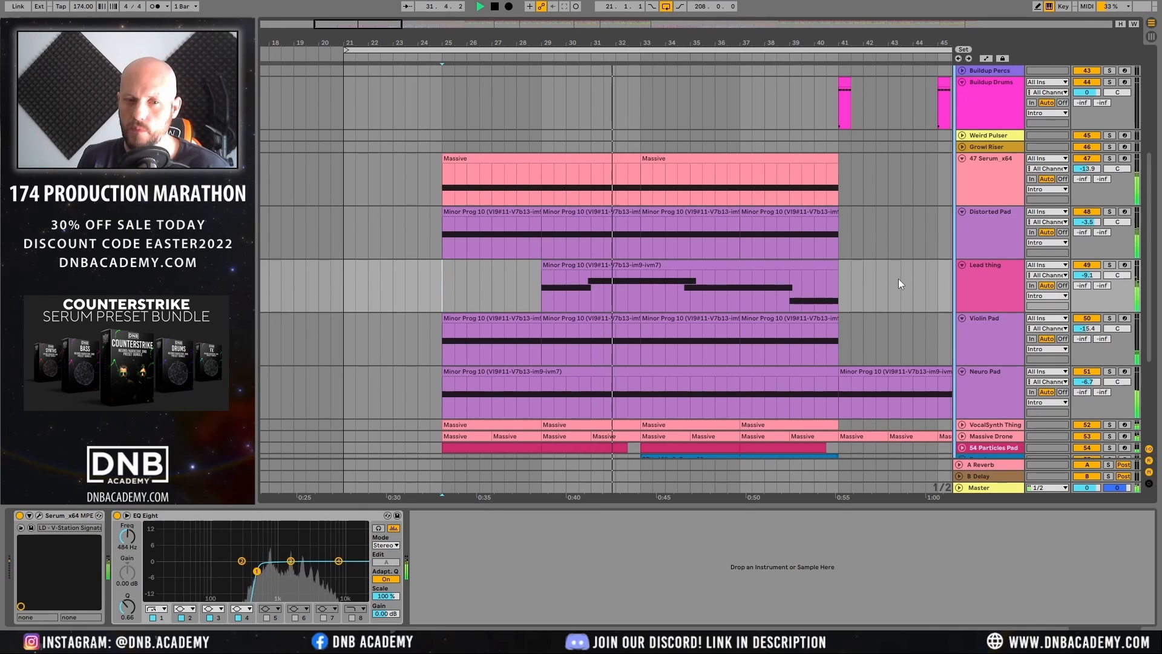
{"action": "left_click", "coordinate": [1006, 264]}
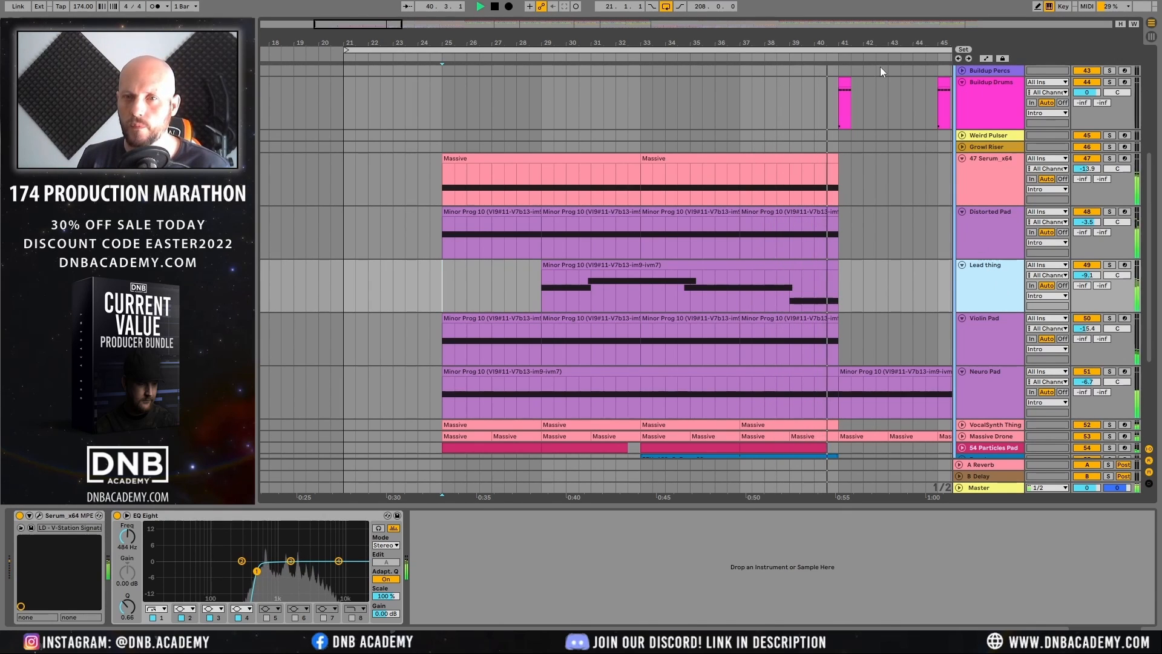
{"action": "key", "text": "space"}
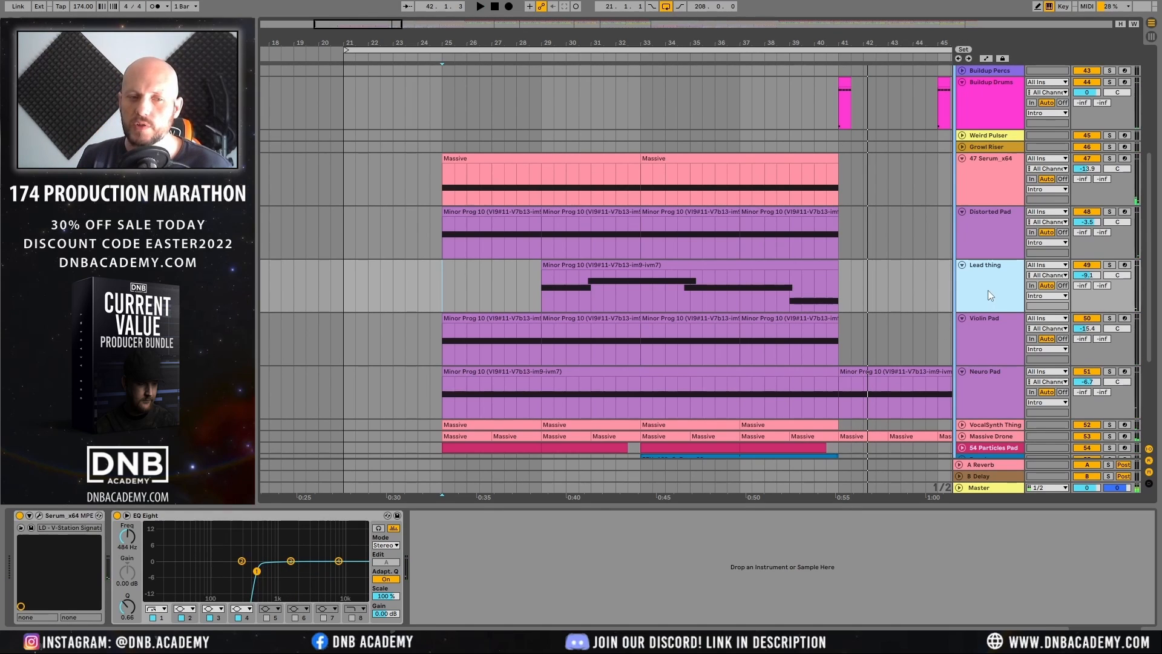
Step: Open the Lead thing track's Serum, review its oscillators and its effects down to the reverb, and close it
{"action": "left_click", "coordinate": [619, 265]}
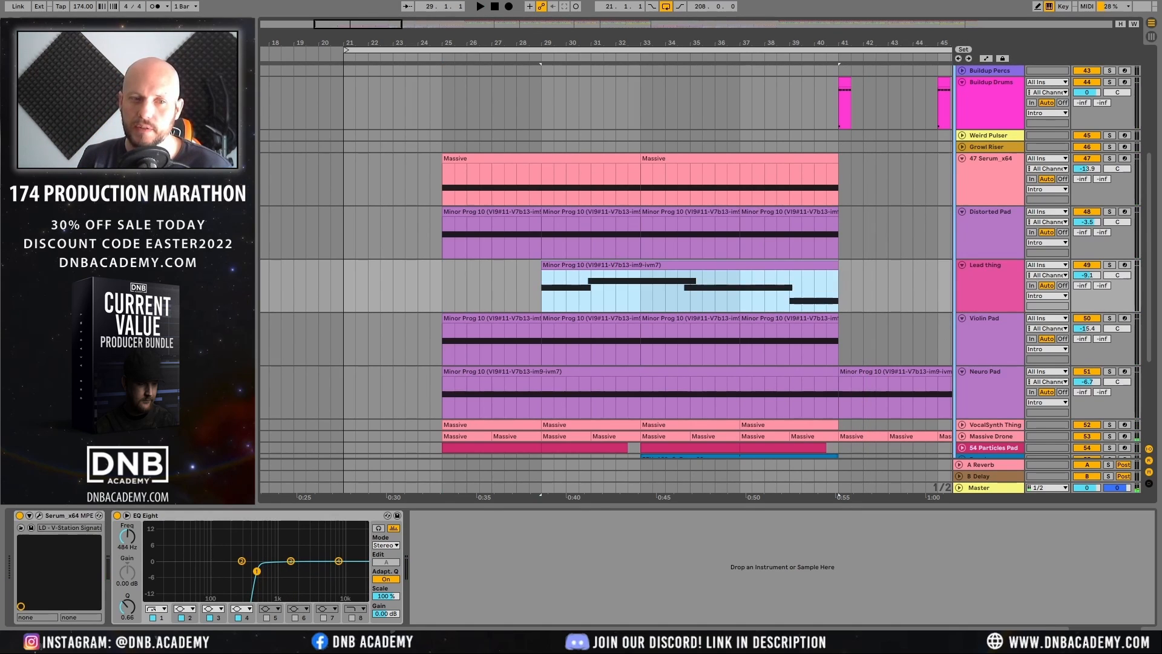
{"action": "key", "text": "ctrl+alt+p"}
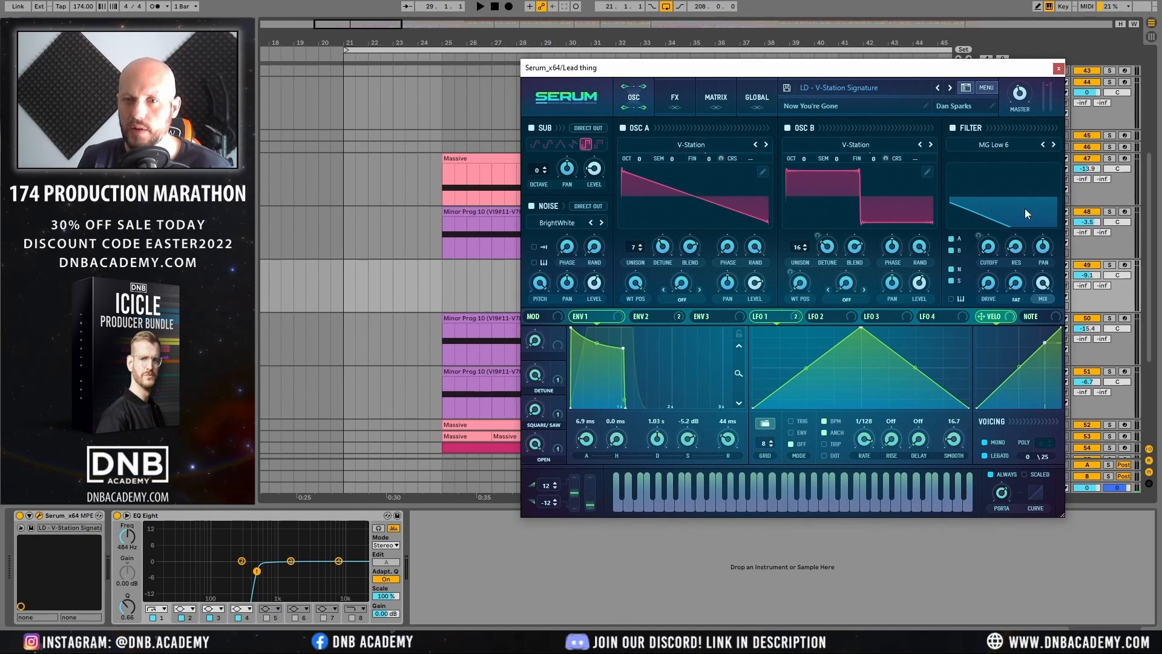
{"action": "left_click", "coordinate": [674, 96]}
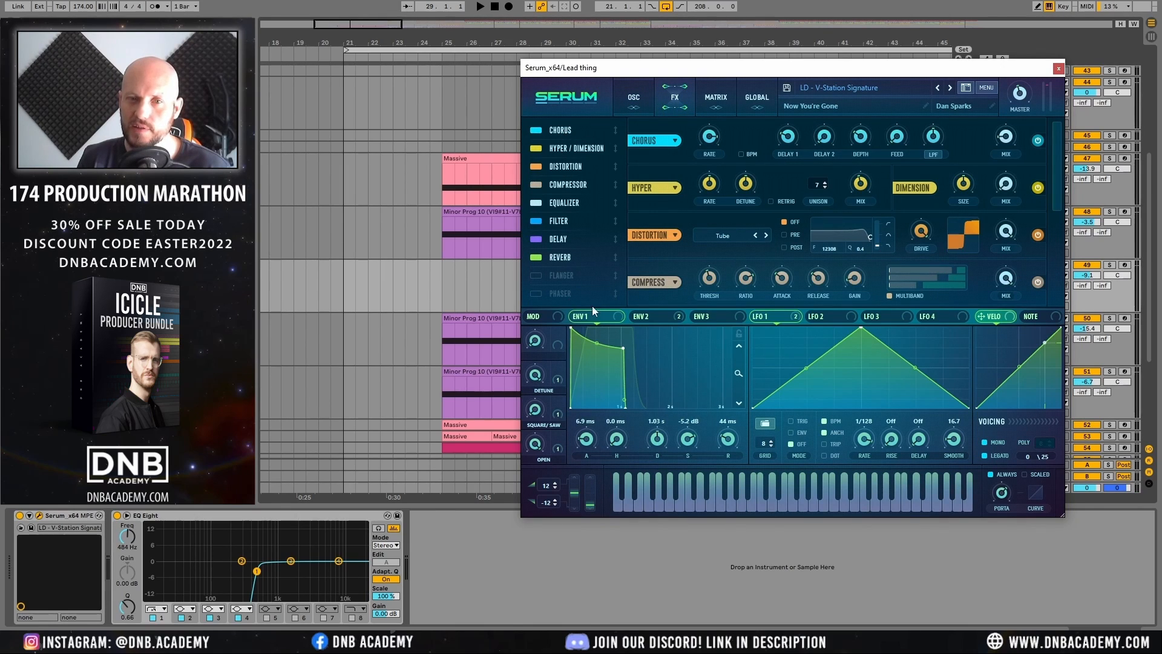
{"action": "left_click", "coordinate": [569, 219]}
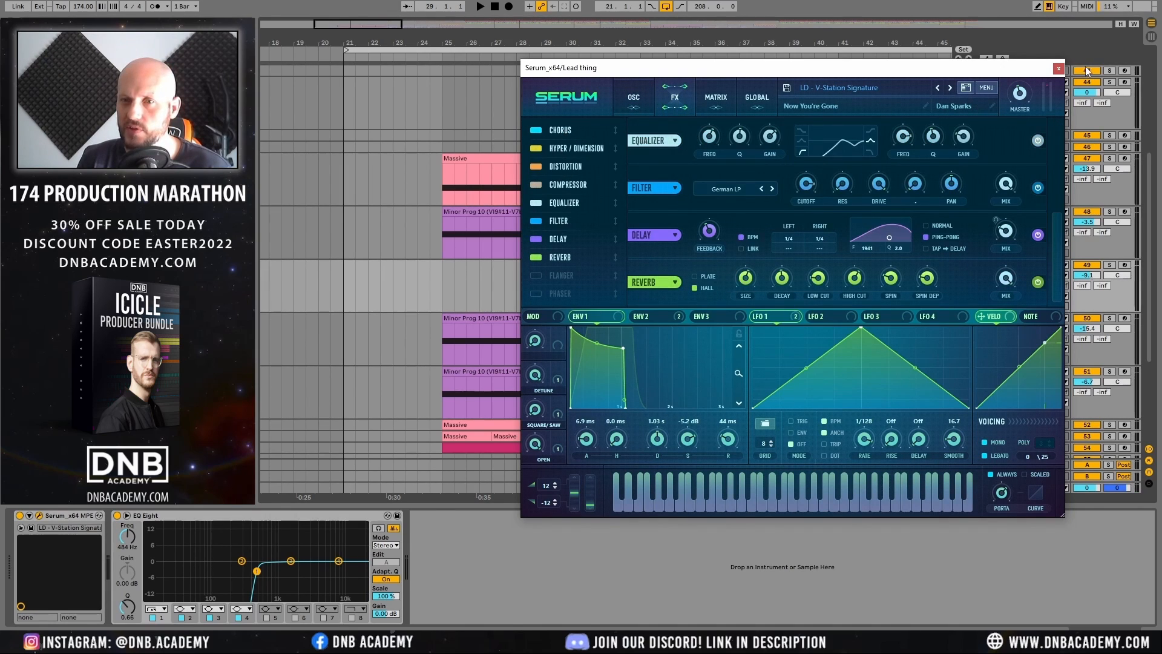
{"action": "left_click", "coordinate": [1058, 69]}
Step: Play the lead clip from bar 29 together with the other tracks up to about bar 33
{"action": "left_click", "coordinate": [995, 269]}
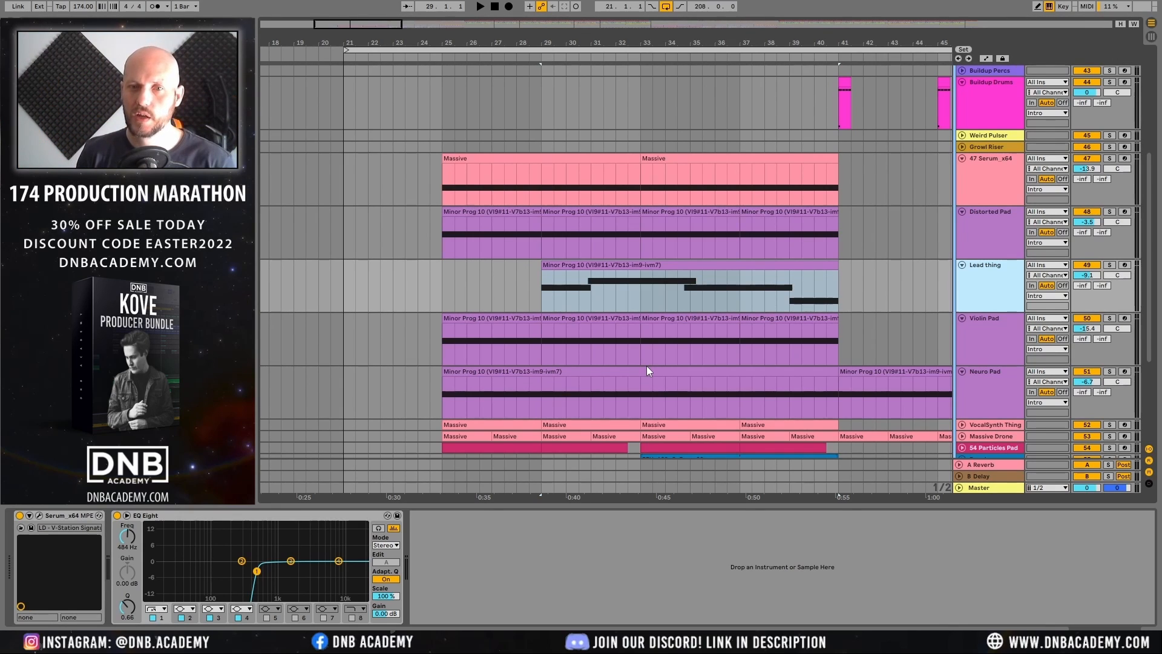
{"action": "left_click", "coordinate": [664, 265]}
{"action": "key", "text": "space"}
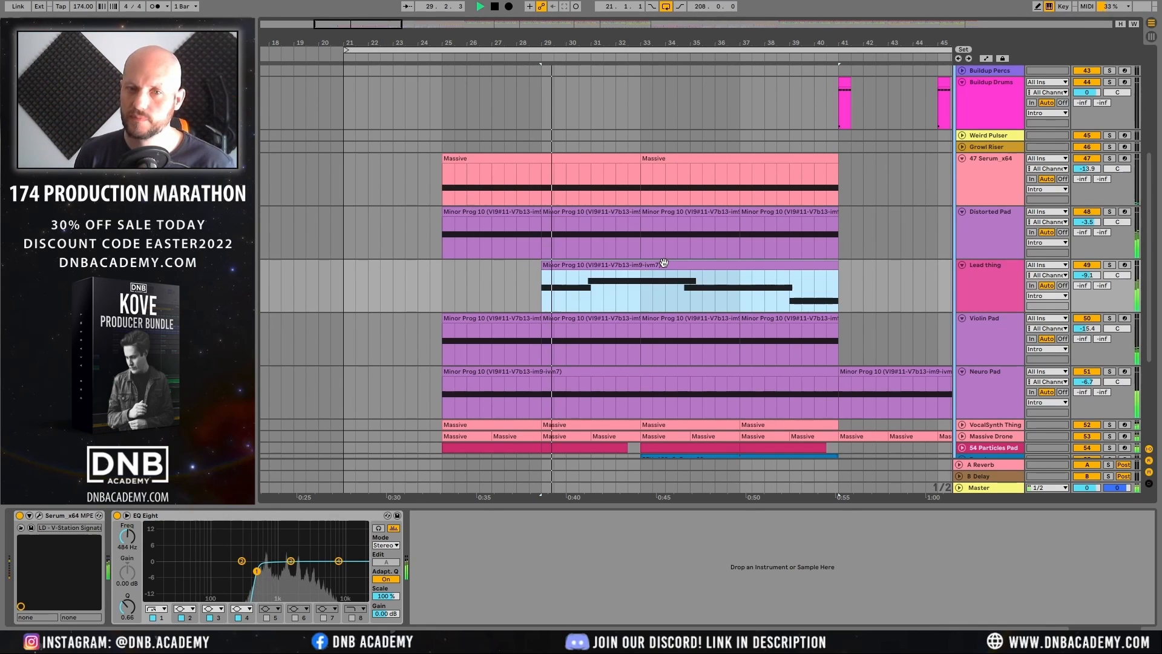
{"action": "key", "text": "space"}
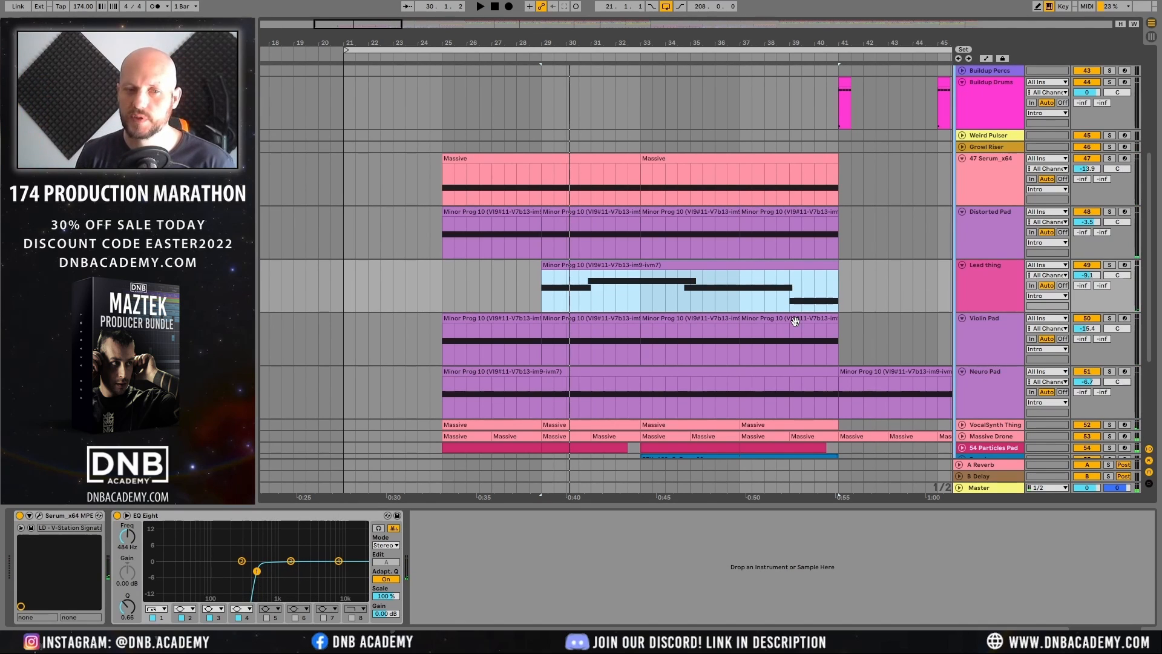
{"action": "key", "text": "space"}
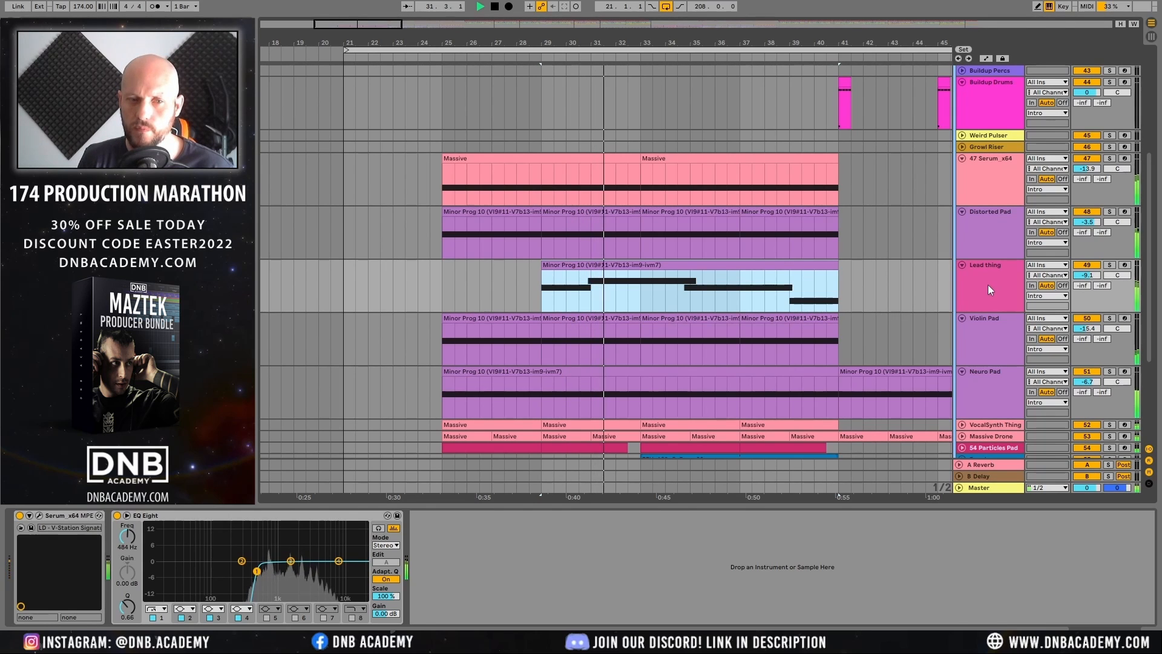
{"action": "scroll", "coordinate": [989, 303], "scroll_direction": "down", "scroll_amount": 4}
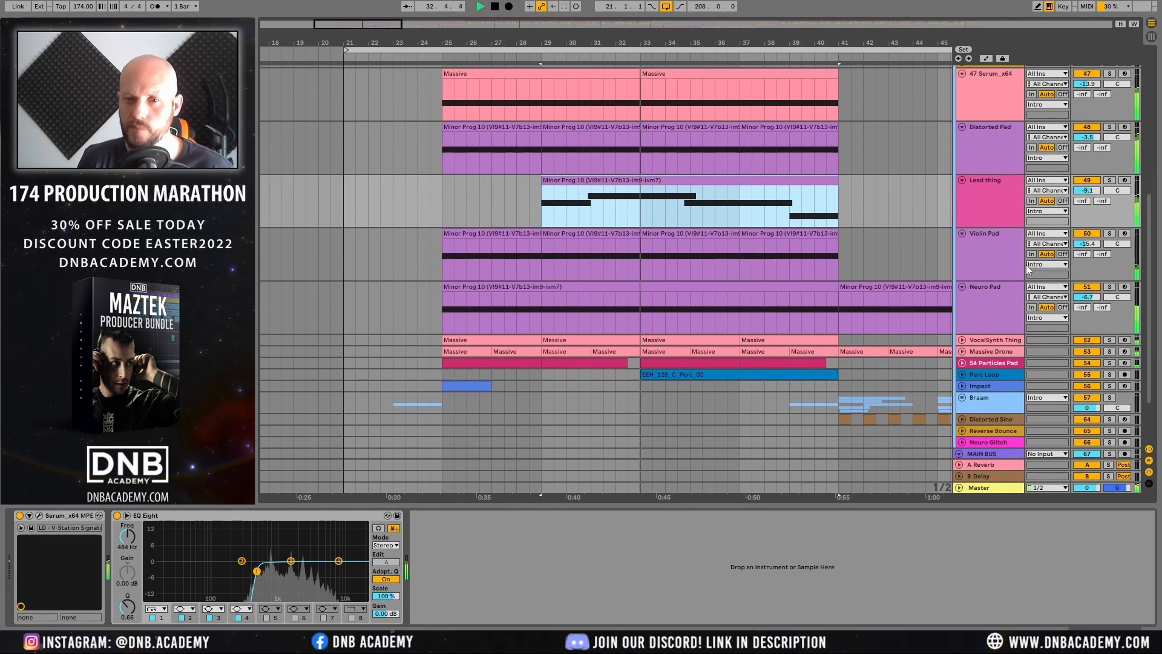
{"action": "key", "text": "space"}
Step: Unfold and solo the VocalSynth Thing track, and audition it from its first clip at bar 25
{"action": "left_click", "coordinate": [963, 340]}
{"action": "left_click", "coordinate": [992, 345]}
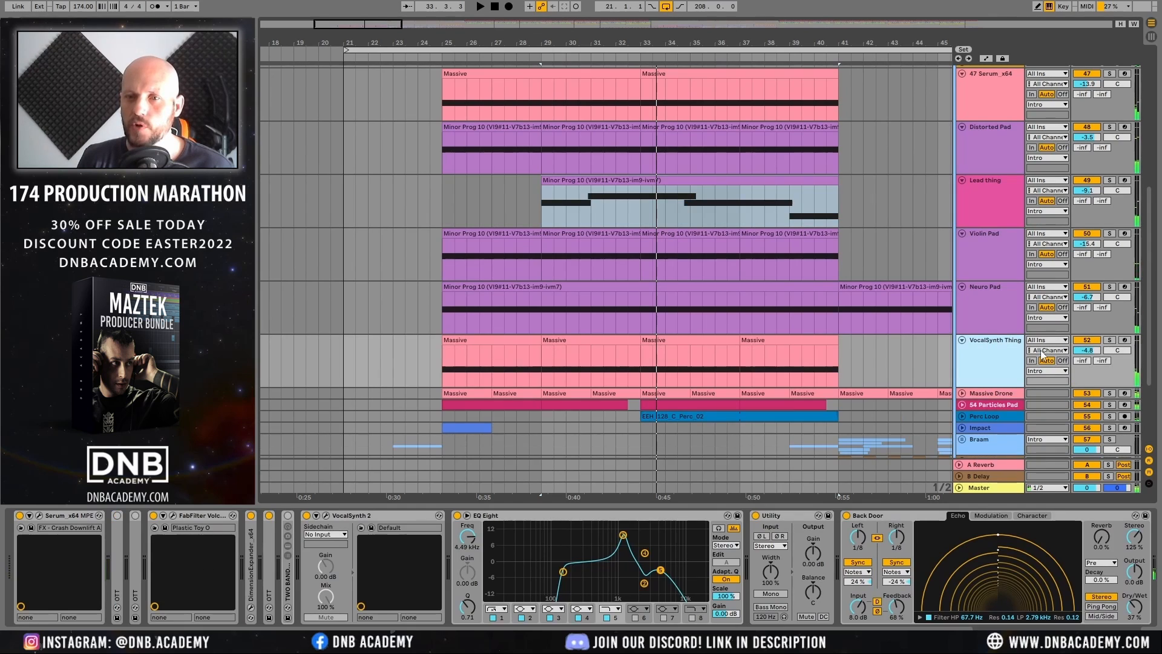
{"action": "left_click", "coordinate": [1110, 341]}
{"action": "left_click", "coordinate": [488, 340]}
{"action": "key", "text": "space"}
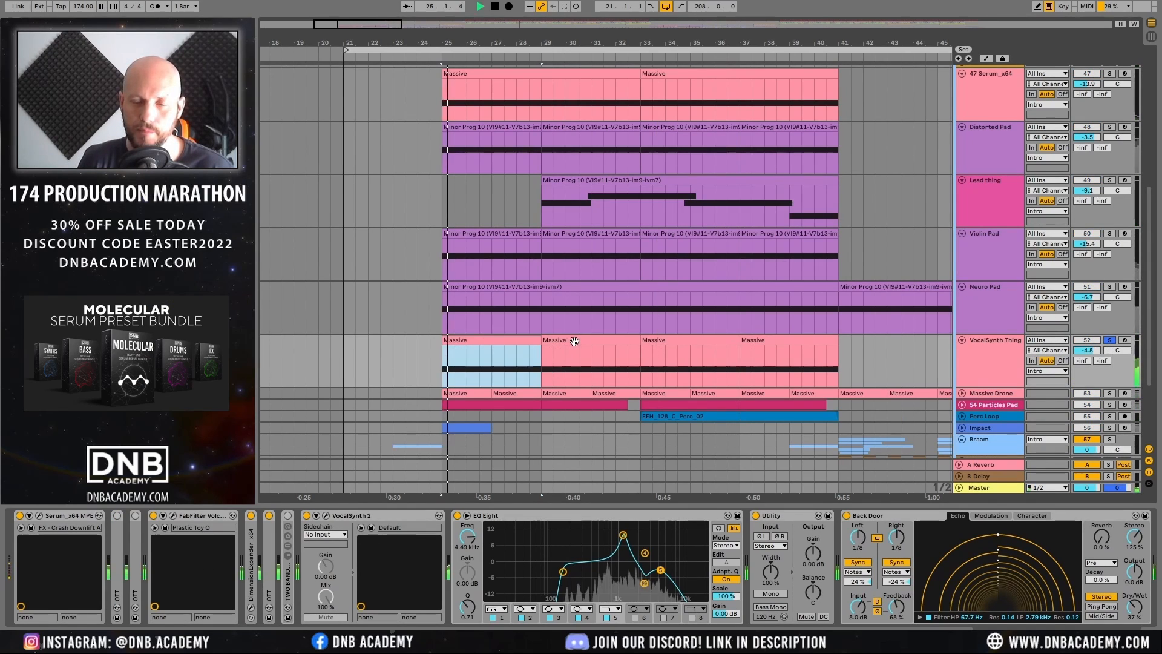
{"action": "left_click", "coordinate": [1007, 340]}
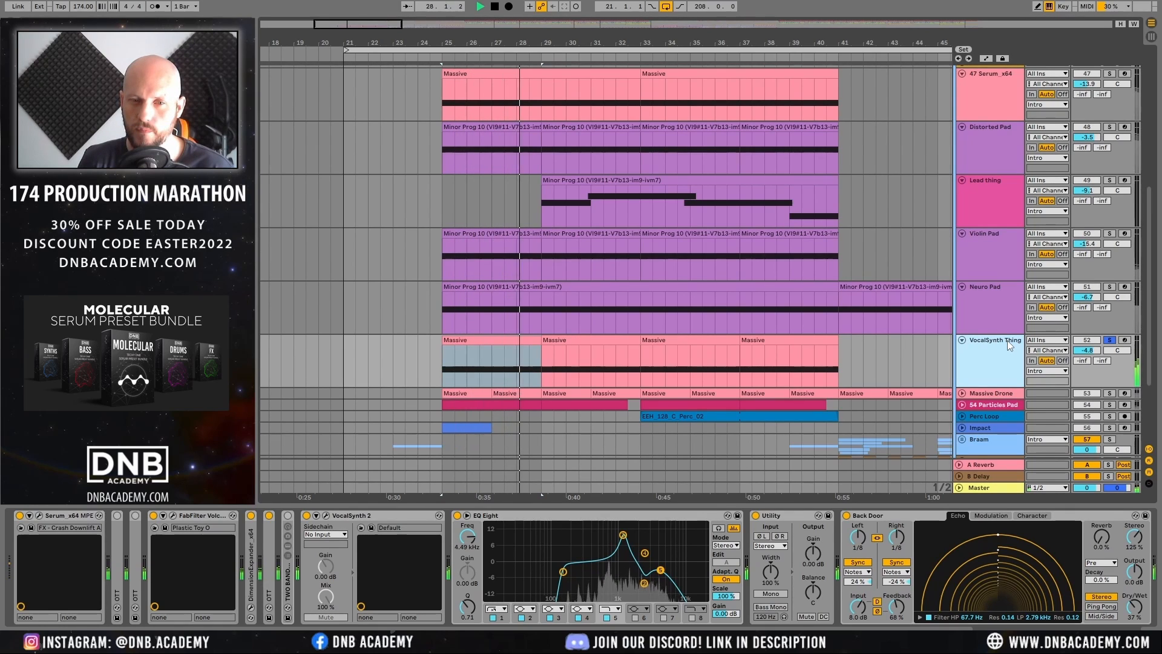
Step: Compare the VocalSynth Thing track with VocalSynth 2 bypassed and active, and stop playback
{"action": "left_click", "coordinate": [306, 516]}
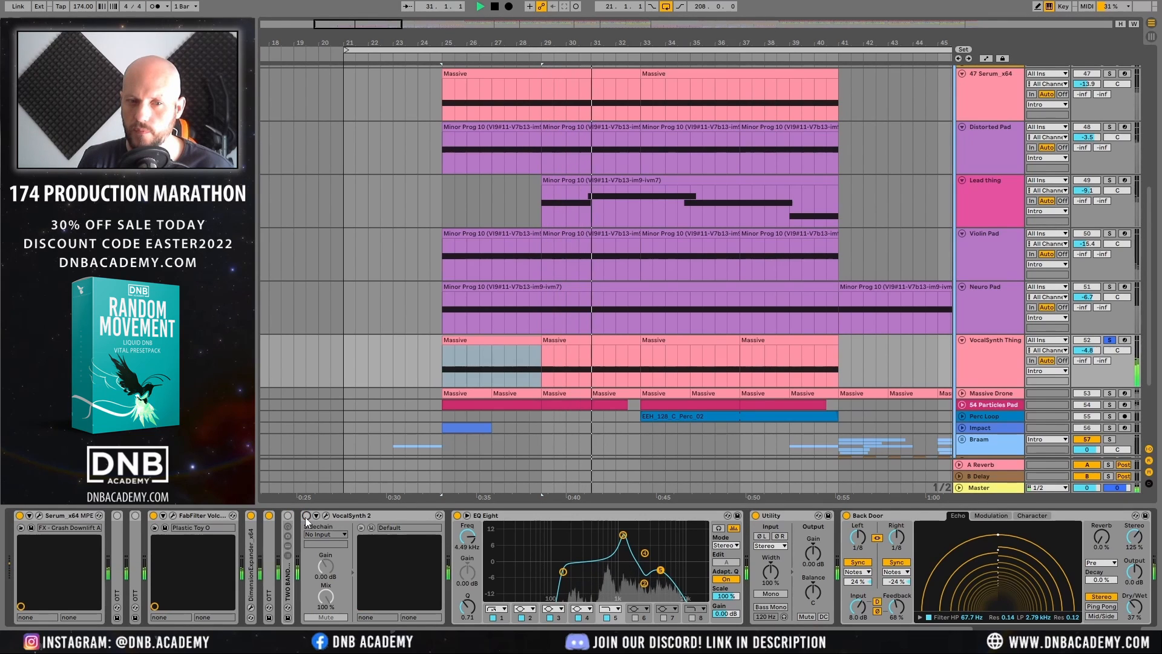
{"action": "left_click", "coordinate": [306, 516]}
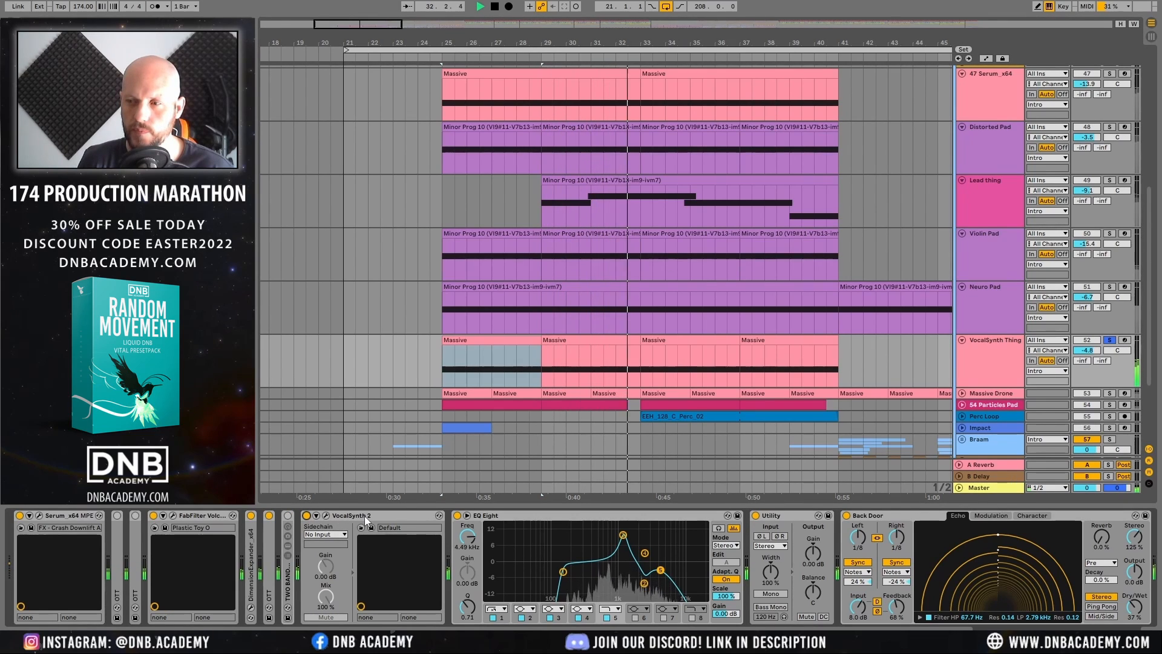
{"action": "left_click", "coordinate": [366, 516]}
{"action": "key", "text": "space"}
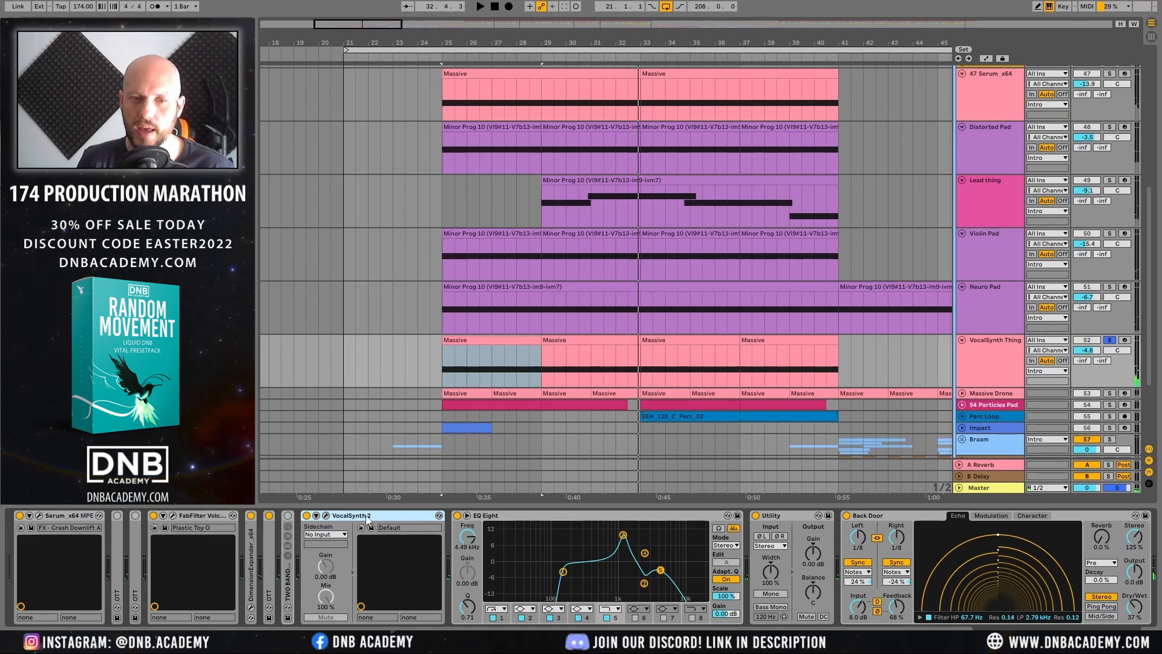
Step: Try the VocalSynth Thing track at volume 6.0 while toggling VocalSynth 2 during playback, and undo these changes
{"action": "left_click_drag", "start_coordinate": [1093, 355], "coordinate": [1093, 329]}
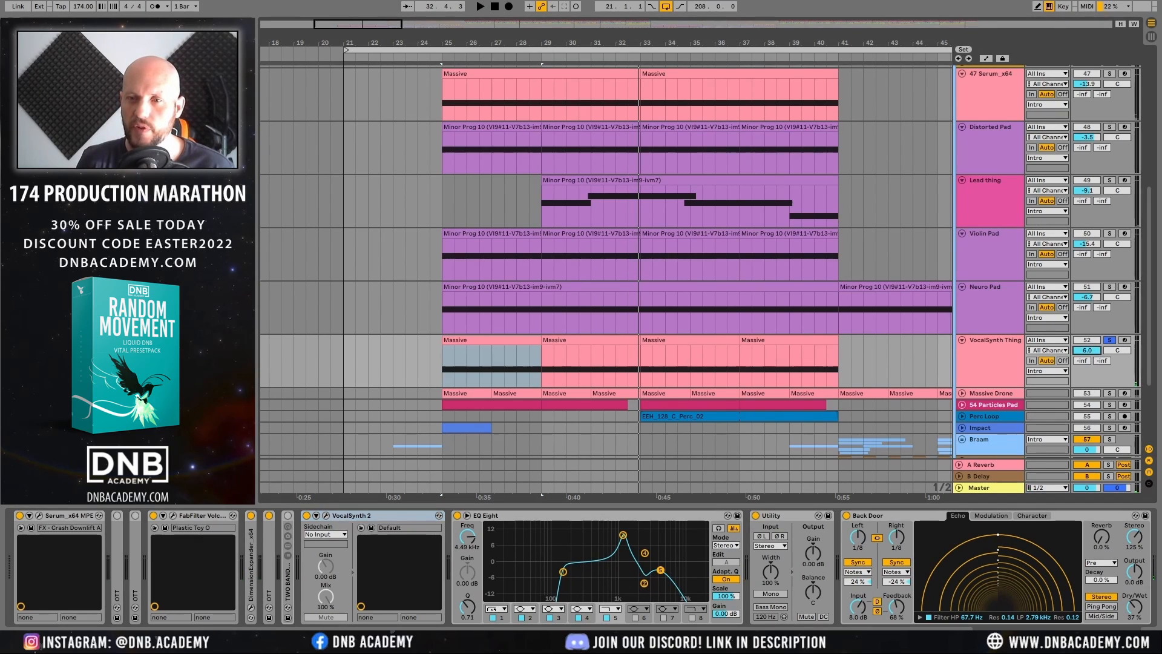
{"action": "key", "text": "space"}
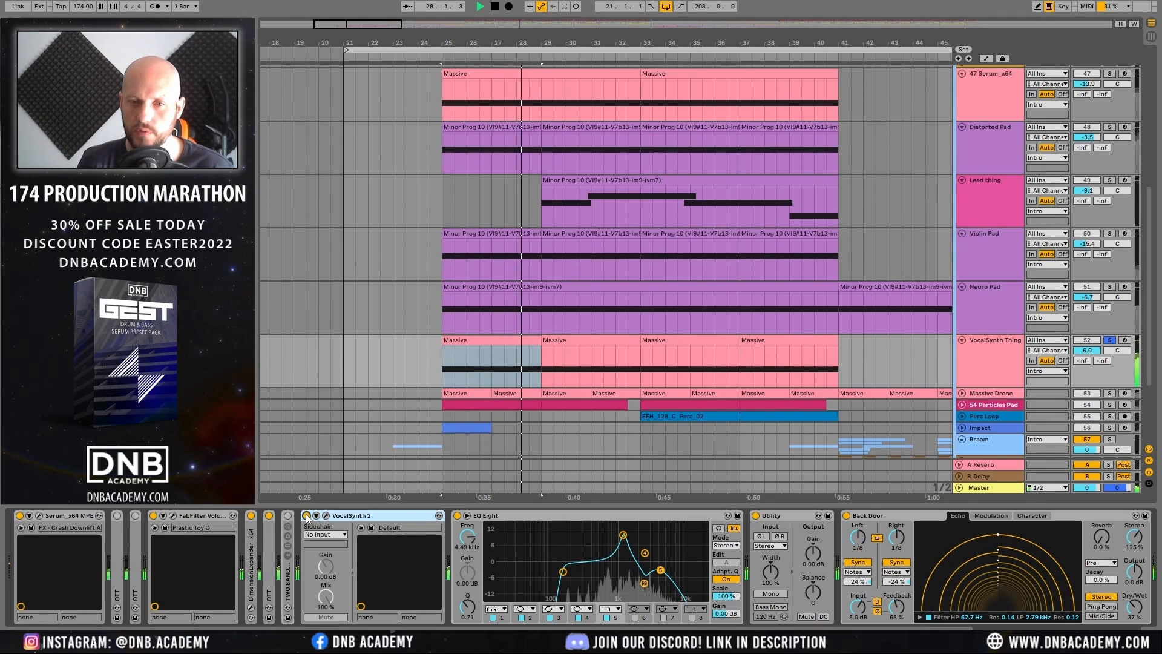
{"action": "left_click", "coordinate": [306, 515]}
{"action": "key", "text": "ctrl+z"}
{"action": "key", "text": "ctrl+z"}
{"action": "key", "text": "ctrl+z"}
{"action": "key", "text": "ctrl+z"}
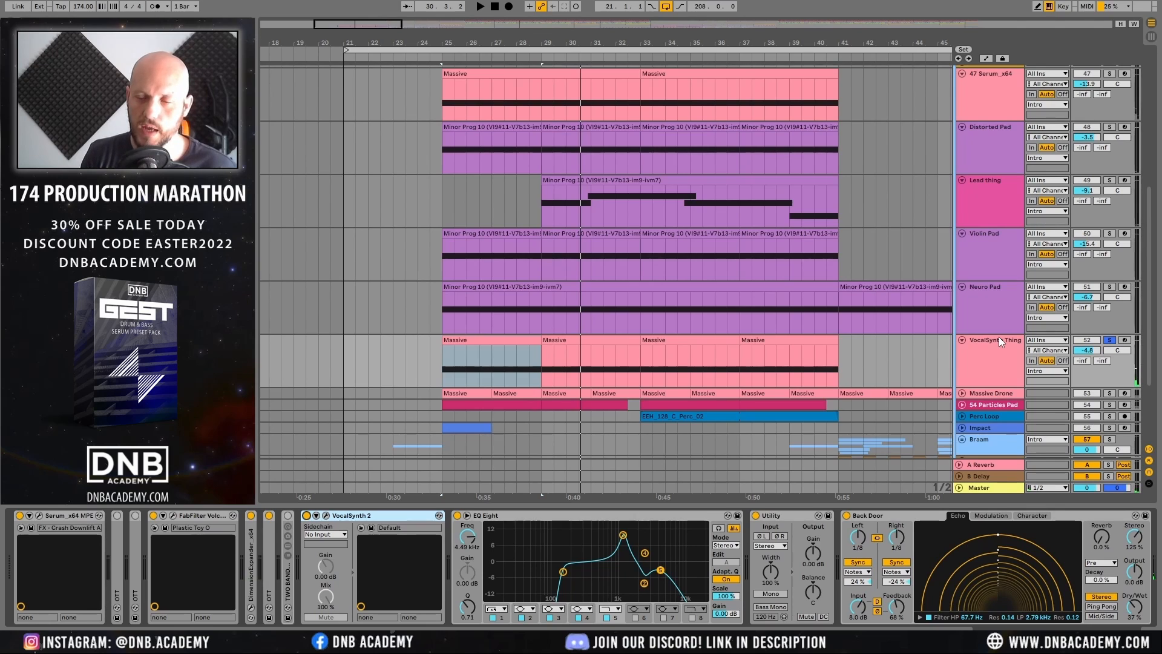
Step: Unsolo the VocalSynth Thing track, open its Serum to review the noise source and reverb effect, and close it
{"action": "left_click", "coordinate": [1110, 340]}
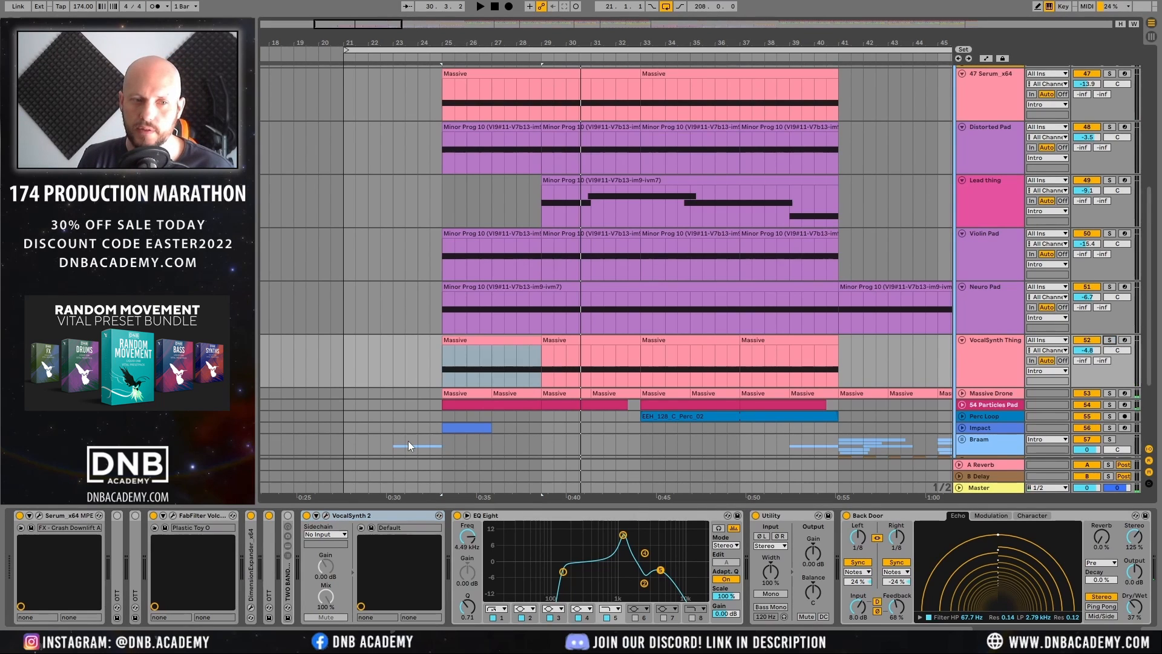
{"action": "left_click", "coordinate": [39, 516]}
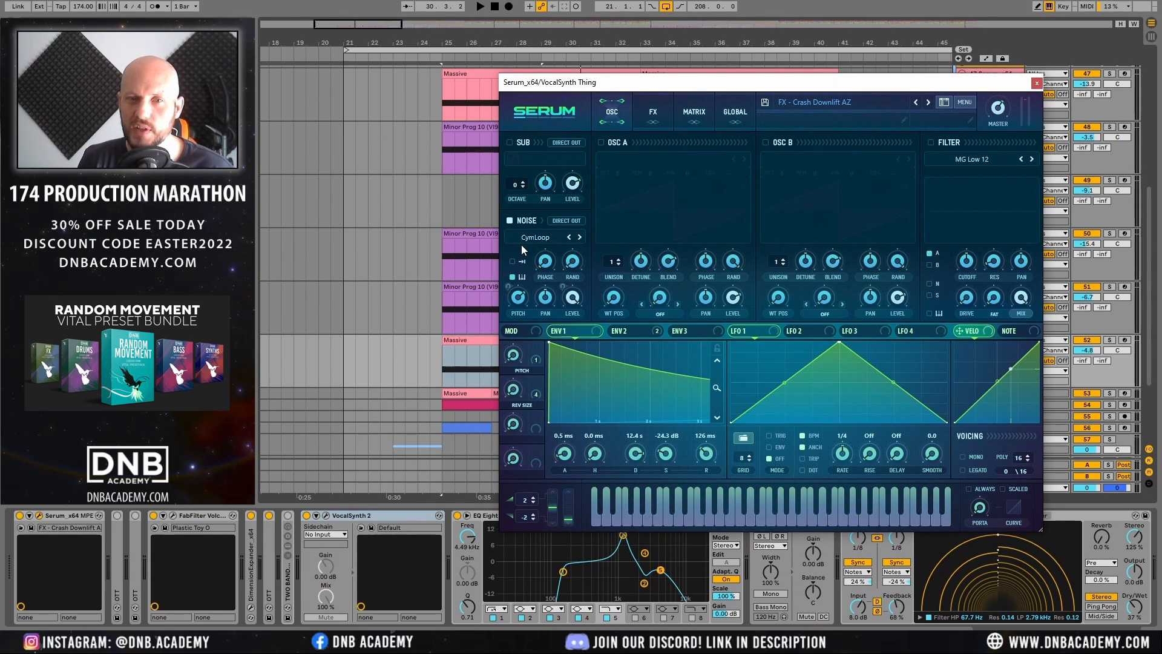
{"action": "left_click", "coordinate": [648, 116]}
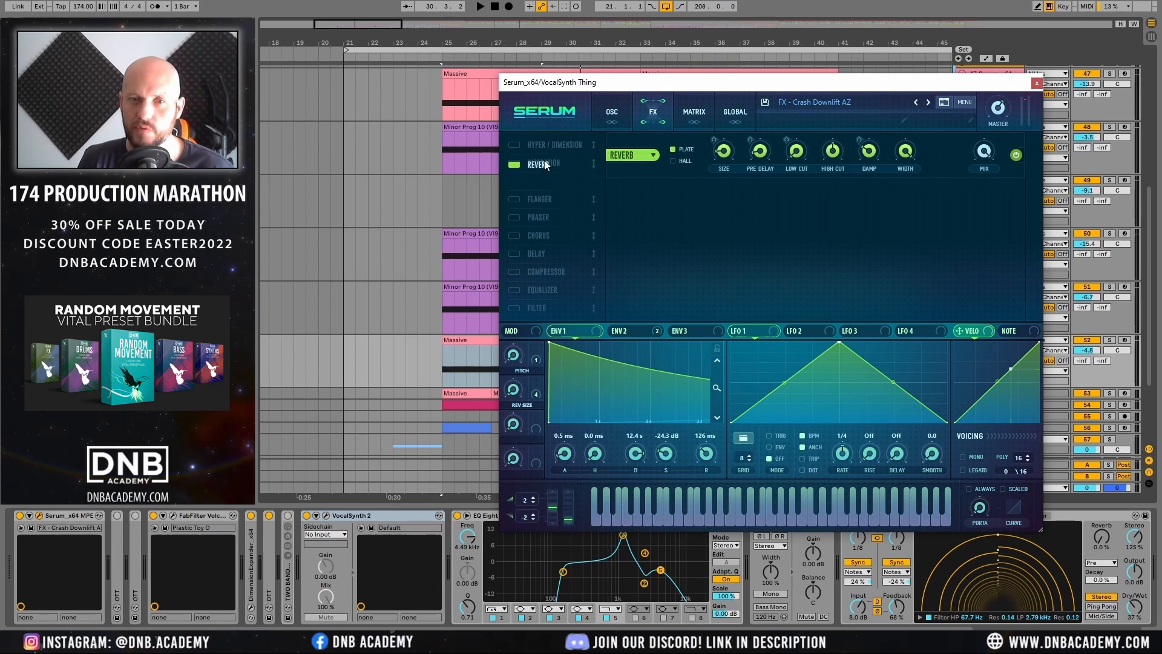
{"action": "left_click", "coordinate": [1037, 83]}
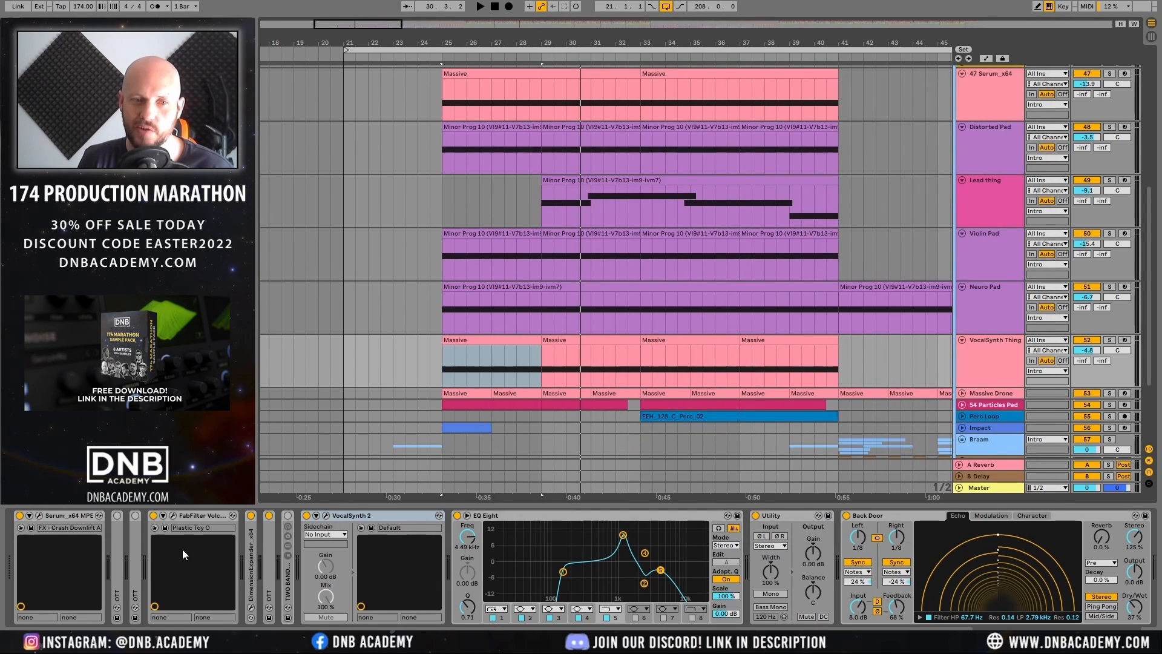
Step: Go through the VocalSynth Thing's FabFilter Volcano and VocalSynth 2 devices, and collapse its EQ Eight and Back Door devices
{"action": "left_click", "coordinate": [195, 516]}
{"action": "left_click", "coordinate": [337, 514]}
{"action": "double_click", "coordinate": [530, 515]}
{"action": "left_click", "coordinate": [624, 514]}
{"action": "double_click", "coordinate": [623, 514]}
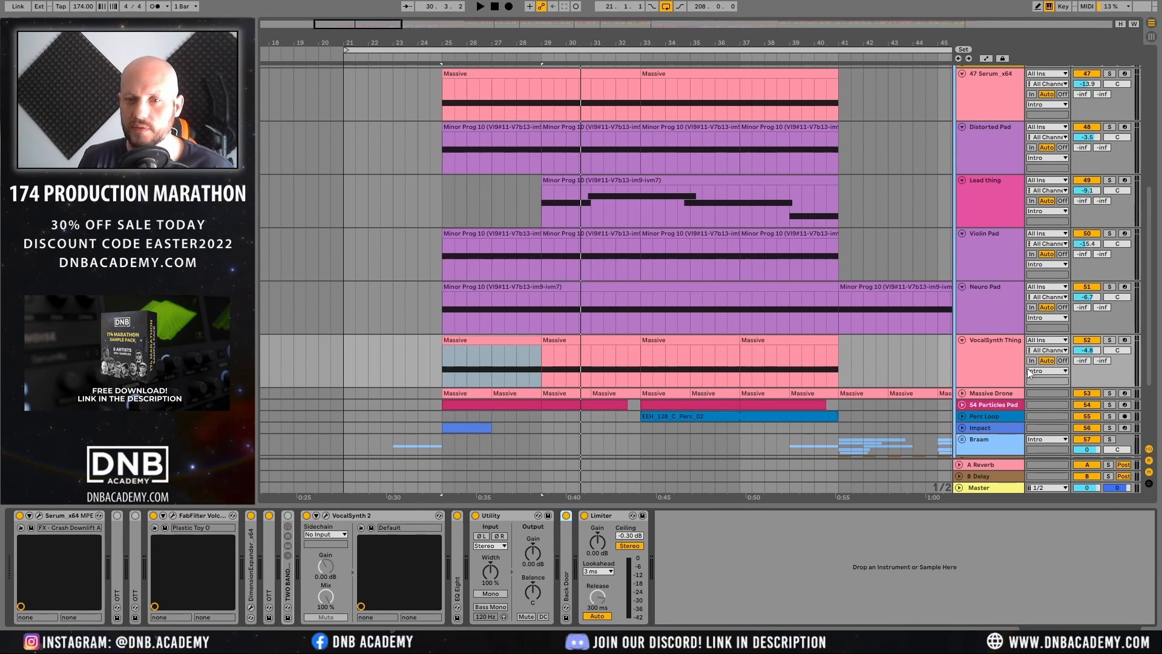
Step: Solo the VocalSynth Thing track again and replay its first clip
{"action": "left_click", "coordinate": [1109, 340]}
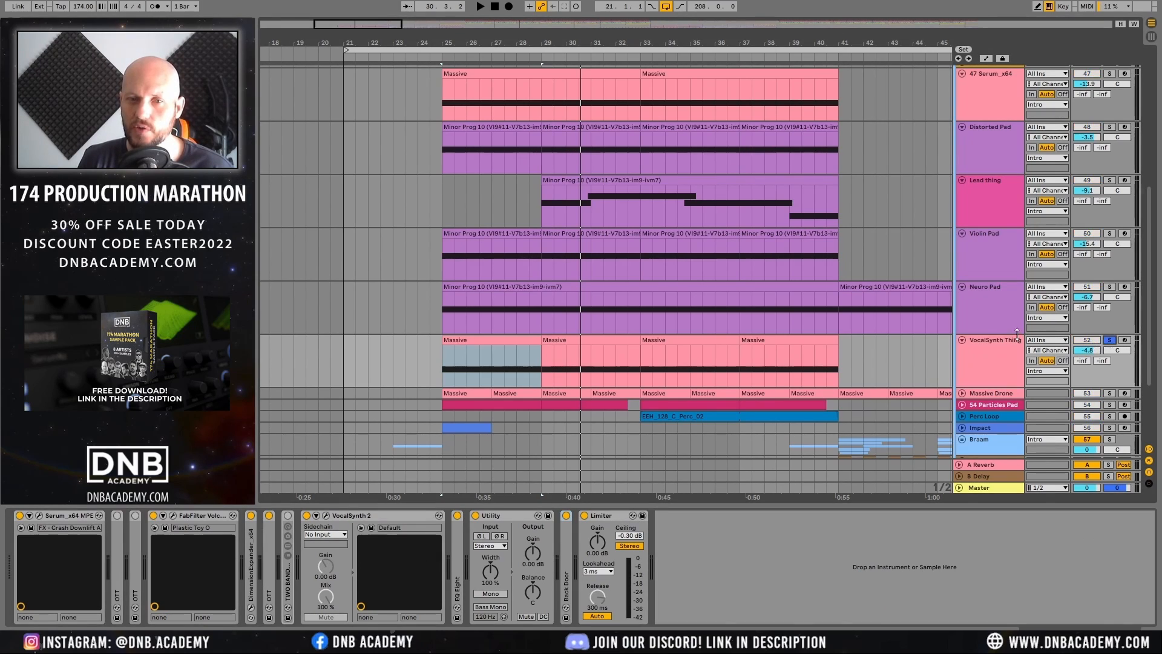
{"action": "left_click", "coordinate": [475, 352]}
{"action": "key", "text": "space"}
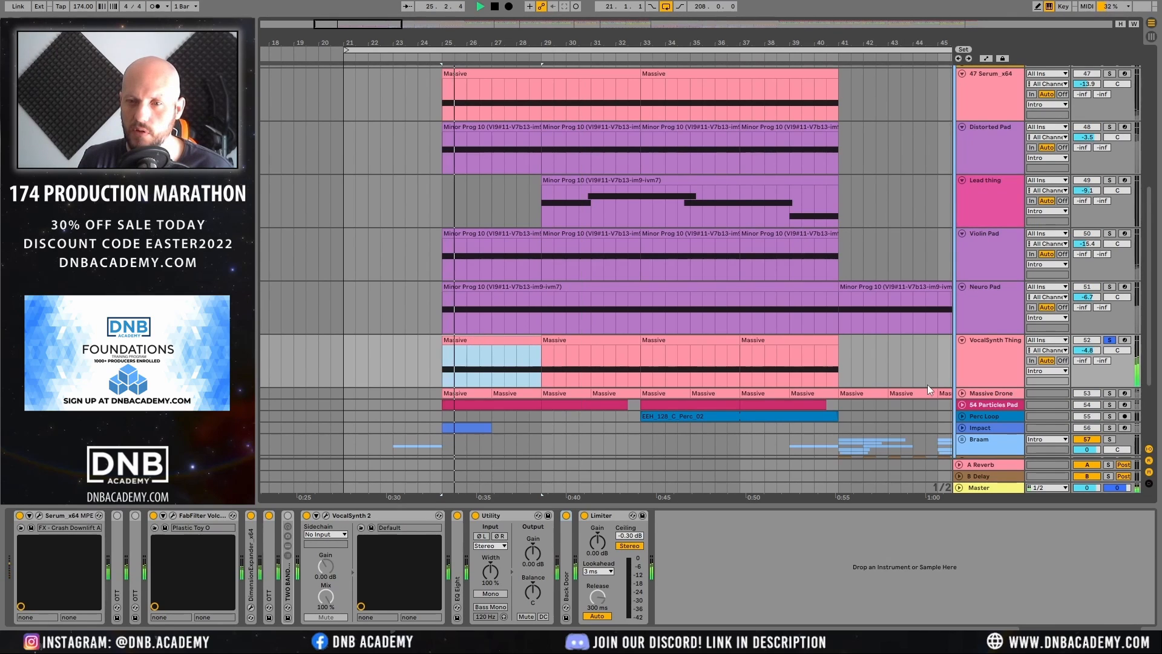
Step: Unfold the Massive Drone track, solo it in place of the VocalSynth Thing, and play its first clip from bar 25
{"action": "left_click", "coordinate": [962, 393]}
{"action": "scroll", "coordinate": [999, 327], "scroll_direction": "down", "scroll_amount": 3}
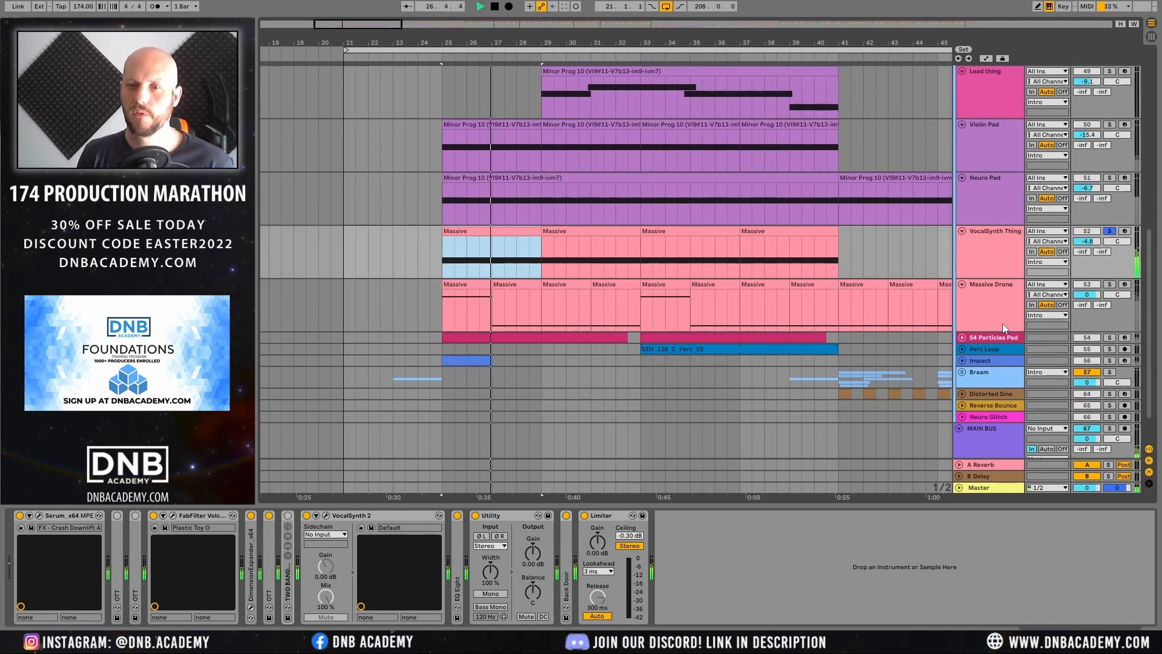
{"action": "left_click", "coordinate": [1002, 323]}
{"action": "key", "text": "space"}
{"action": "left_click", "coordinate": [1109, 285]}
{"action": "left_click", "coordinate": [983, 289]}
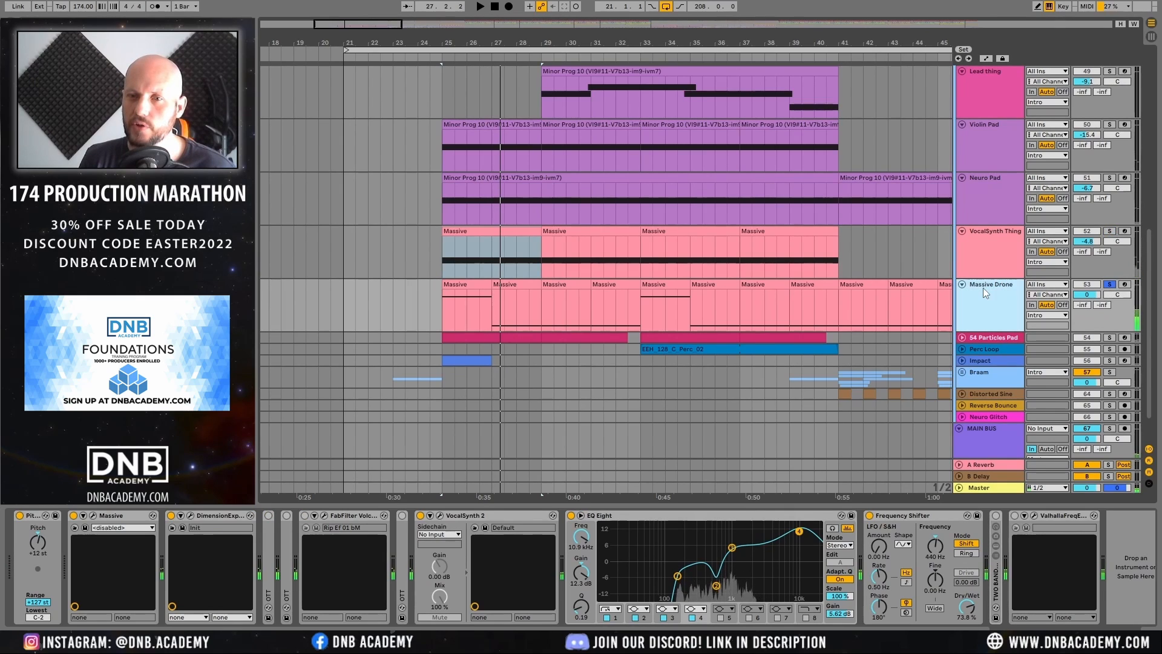
{"action": "left_click", "coordinate": [457, 282]}
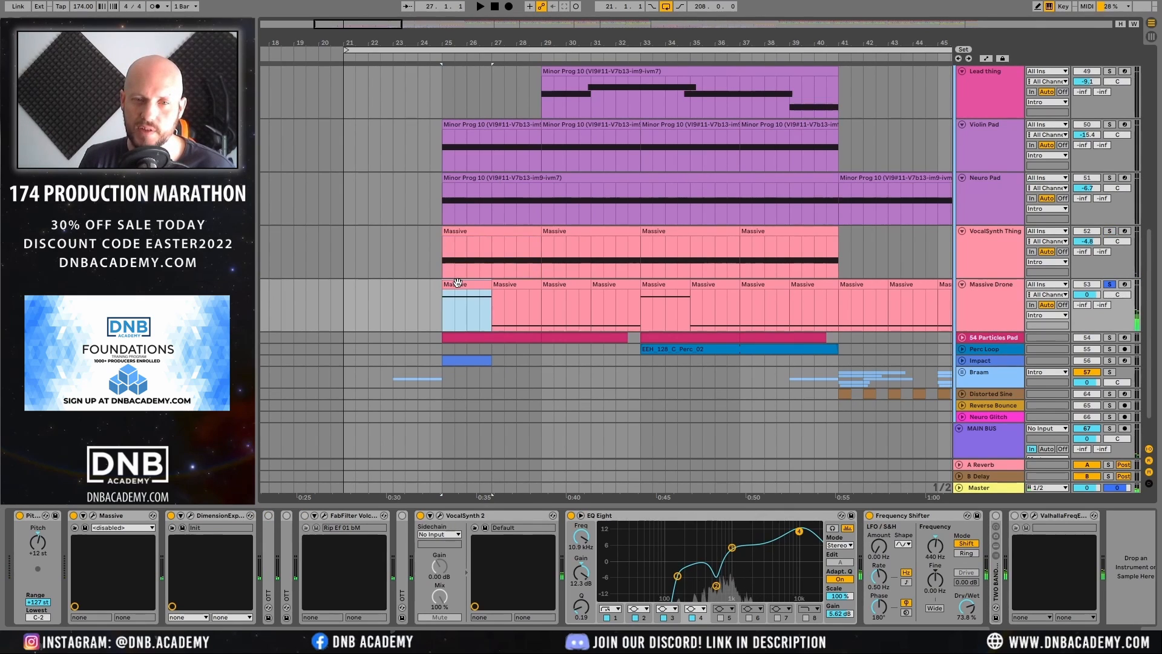
{"action": "key", "text": "space"}
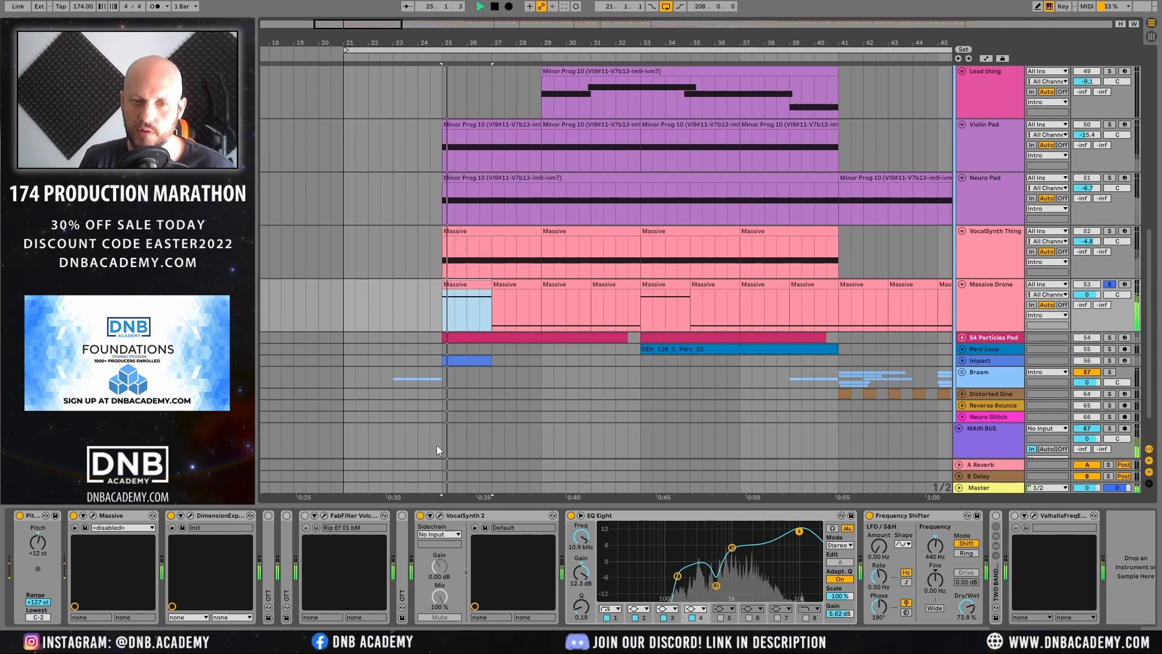
Step: Collapse the drone's FabFilter Volcano 2, compare the sound with VocalSynth 2 bypassed and active, and stop playback
{"action": "double_click", "coordinate": [351, 515]}
{"action": "left_click", "coordinate": [342, 516]}
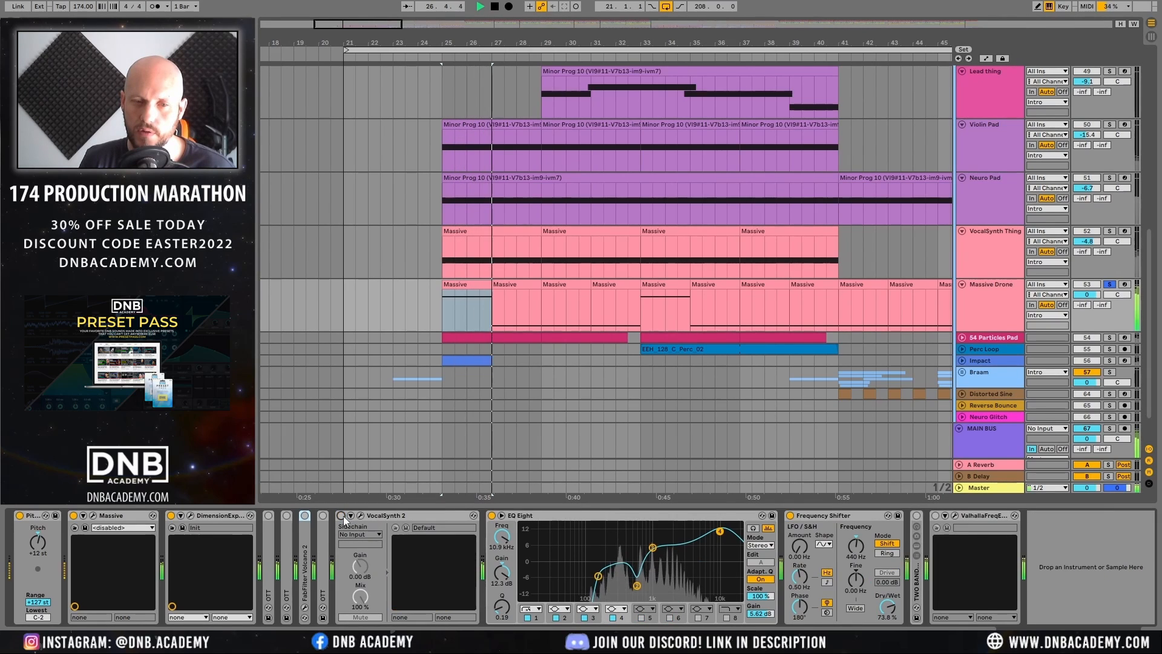
{"action": "left_click", "coordinate": [342, 516]}
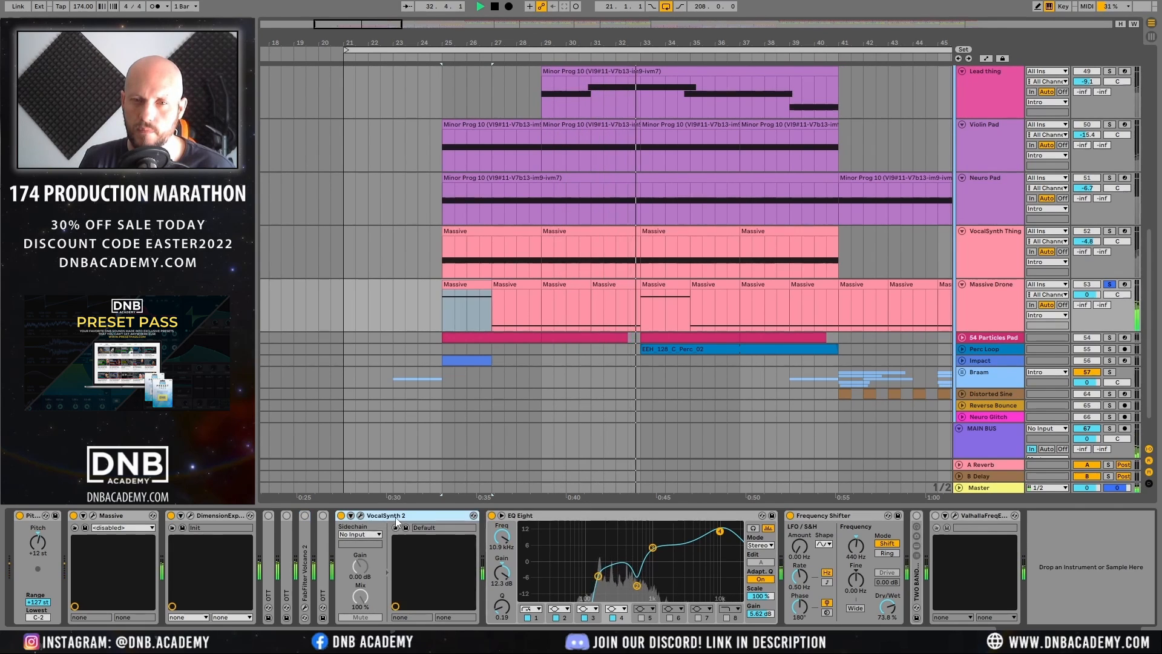
{"action": "left_click", "coordinate": [341, 516]}
{"action": "left_click", "coordinate": [341, 516]}
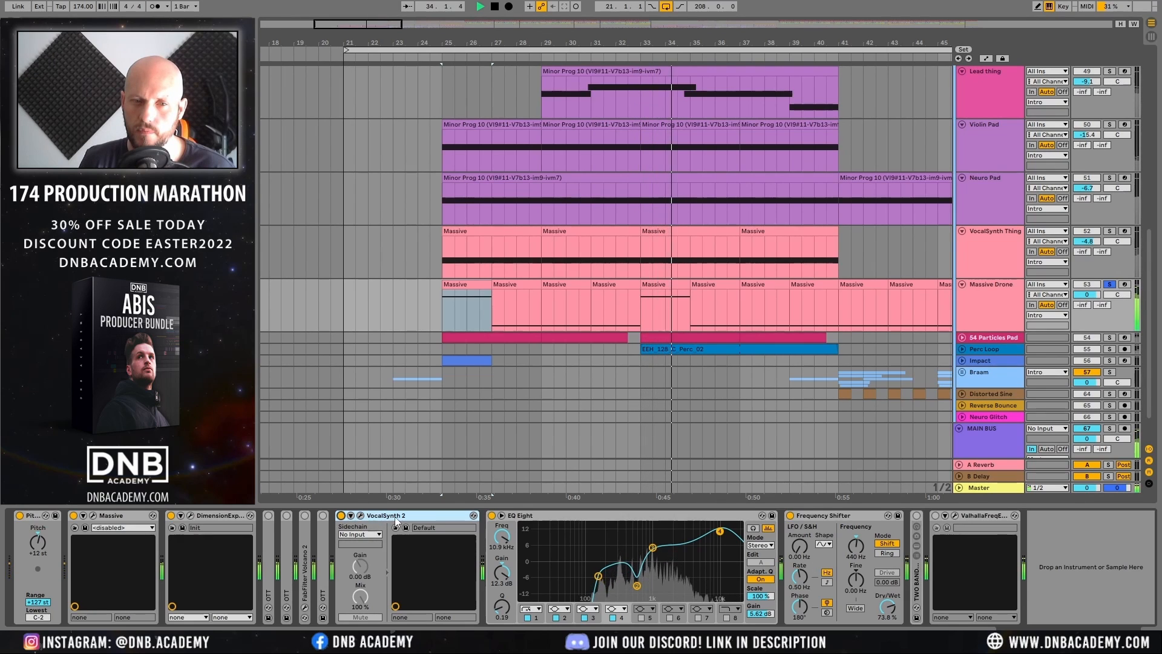
{"action": "key", "text": "space"}
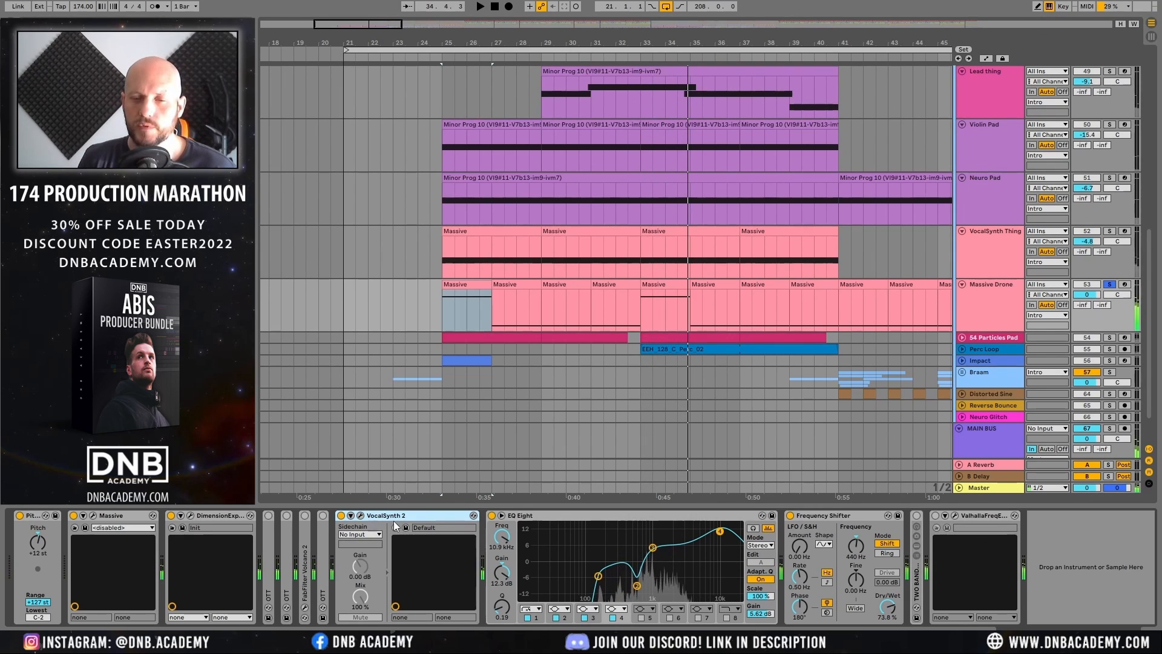
Step: Examine the Massive Drone's EQ Eight and Frequency Shifter devices, and replay its first clip
{"action": "left_click", "coordinate": [734, 545]}
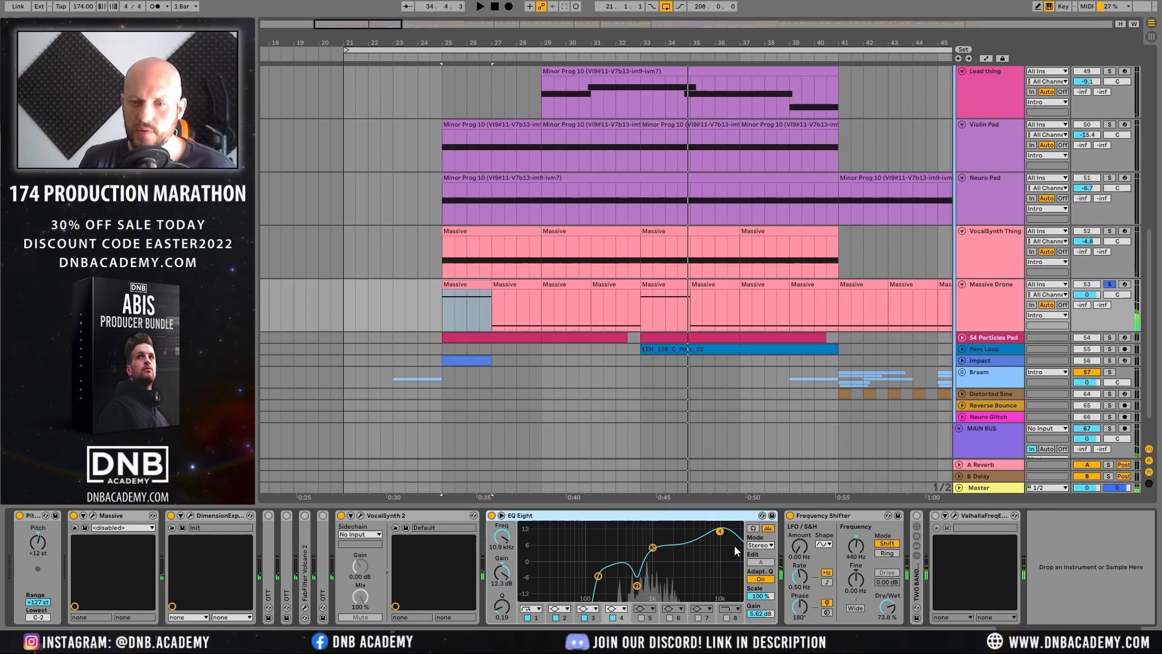
{"action": "left_click", "coordinate": [826, 515]}
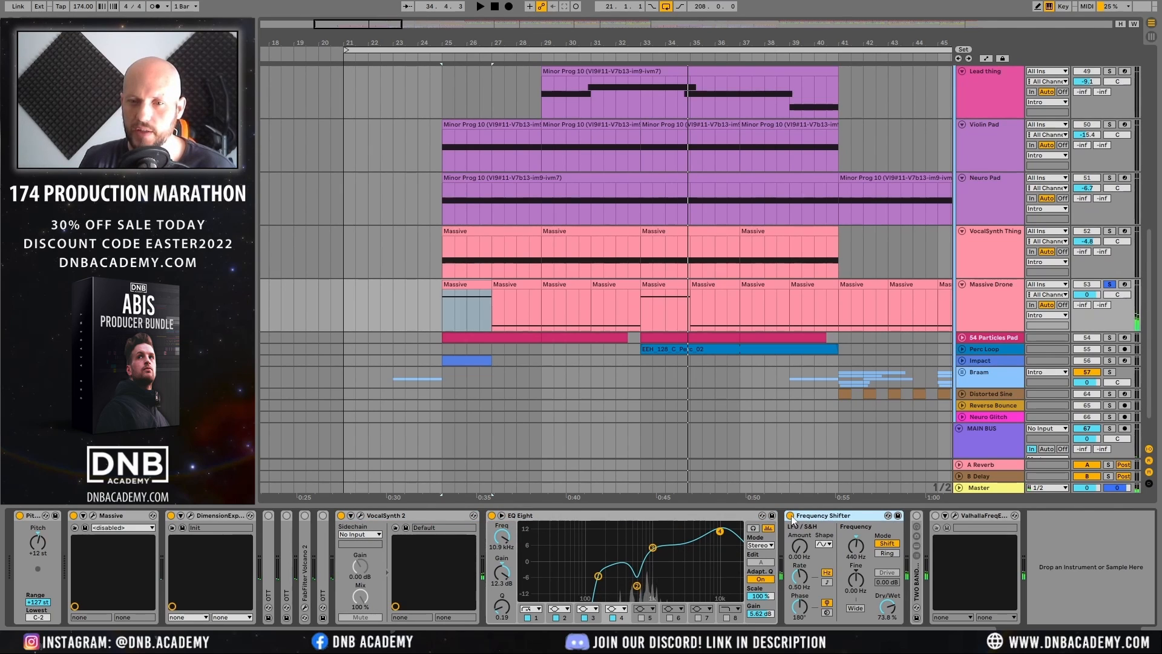
{"action": "key", "text": "space"}
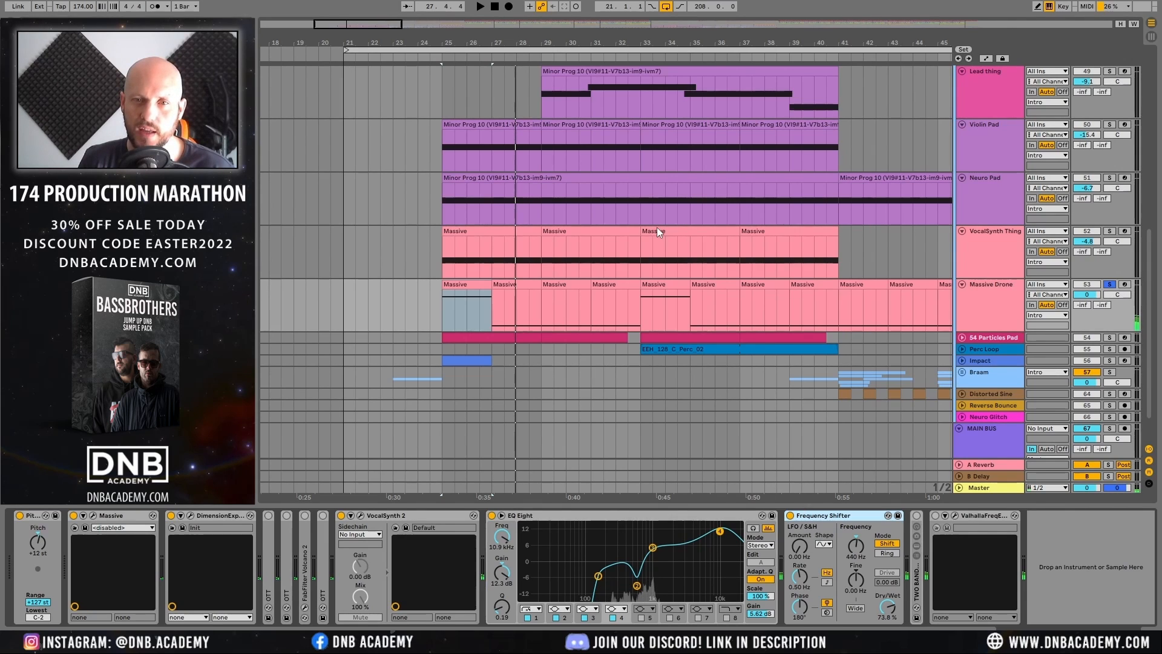
Step: Show the drone's Massive synth in full view and examine oscillator 3's wavetable choices and the modulation oscillator
{"action": "key", "text": "ctrl+alt+p"}
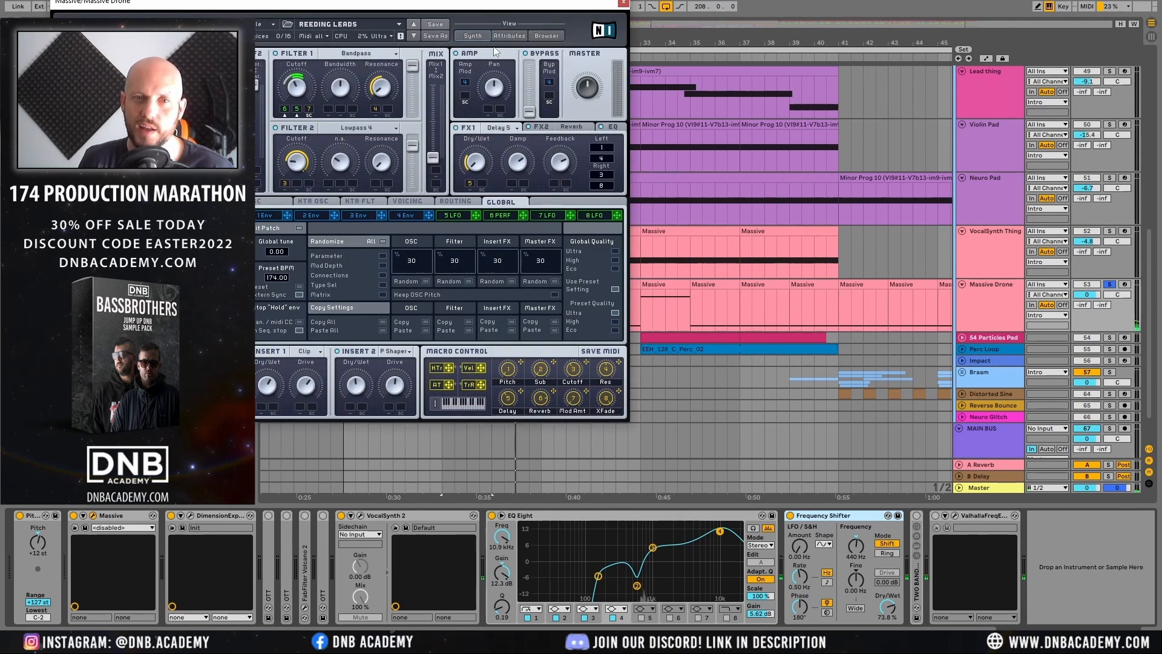
{"action": "left_click_drag", "start_coordinate": [346, 8], "coordinate": [734, 100]}
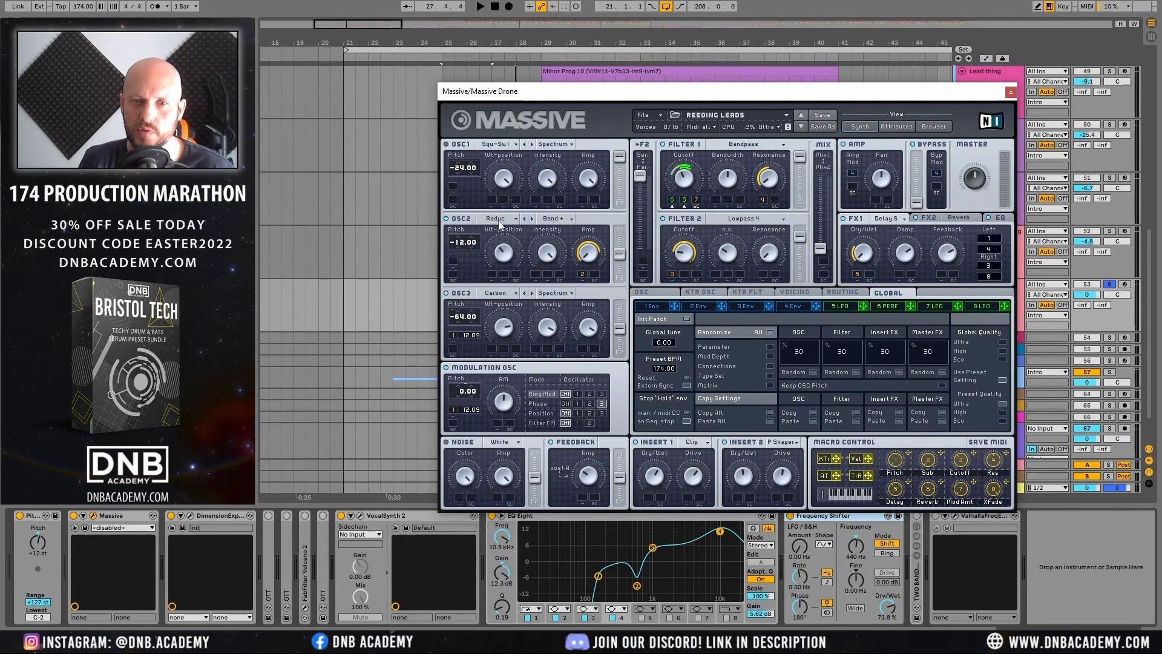
{"action": "left_click", "coordinate": [497, 293]}
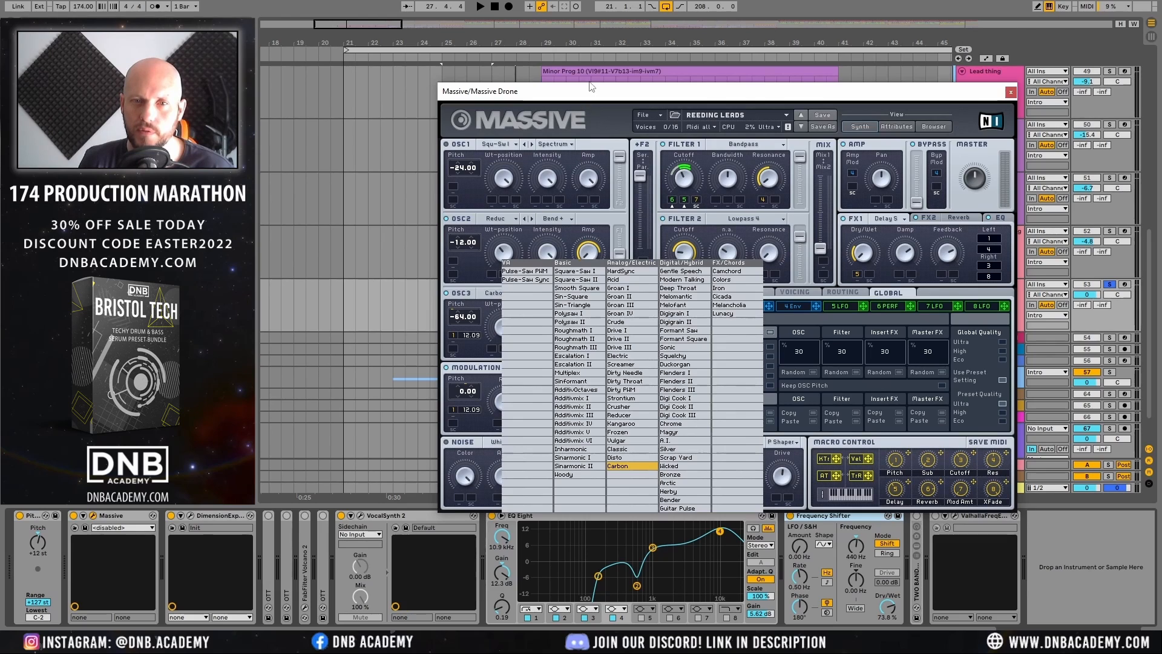
{"action": "left_click", "coordinate": [590, 82]}
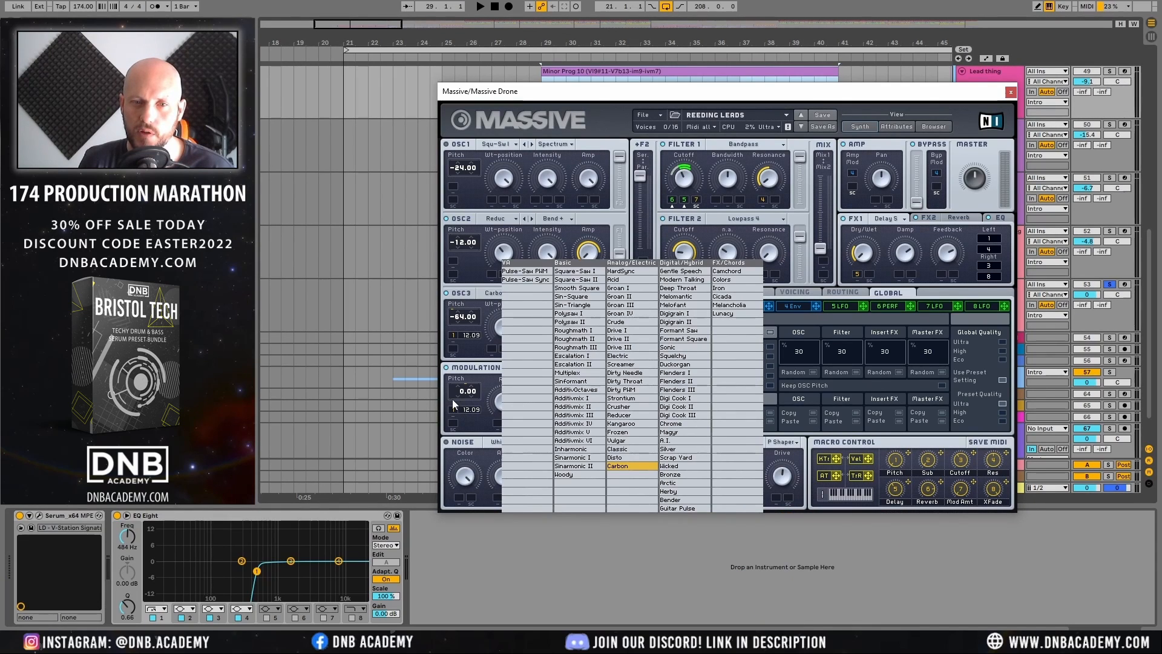
{"action": "left_click", "coordinate": [444, 411]}
{"action": "left_click", "coordinate": [544, 403]}
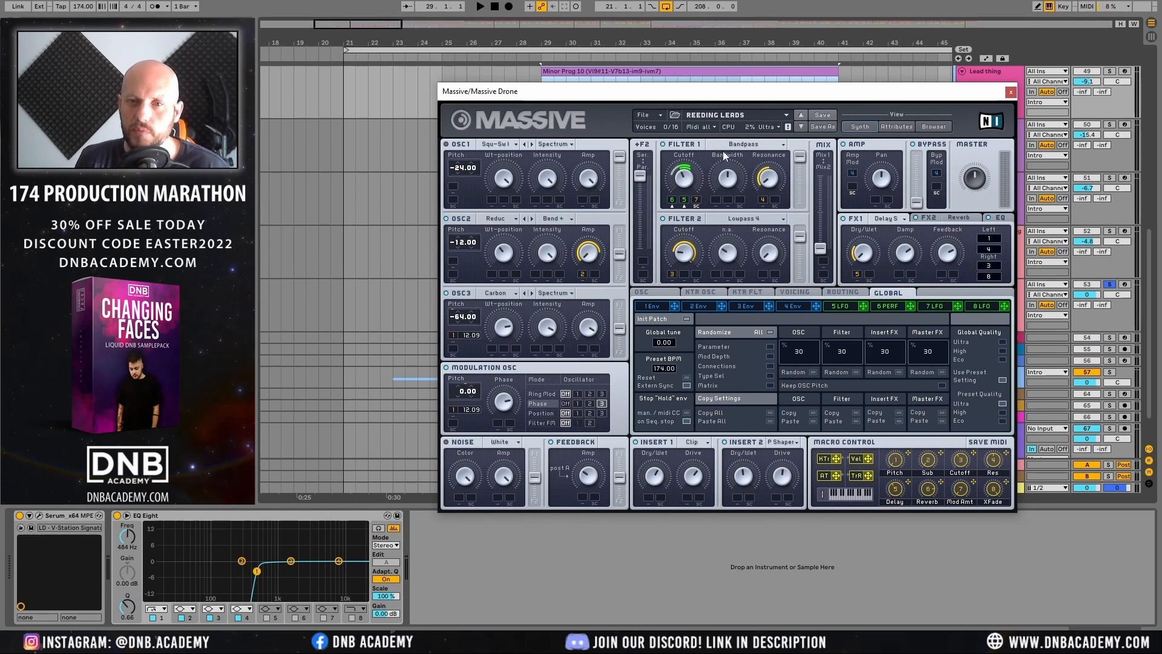
Step: Check Massive's FX1, FX2 and Insert 2 effect settings, and close the synth's window
{"action": "left_click", "coordinate": [886, 218]}
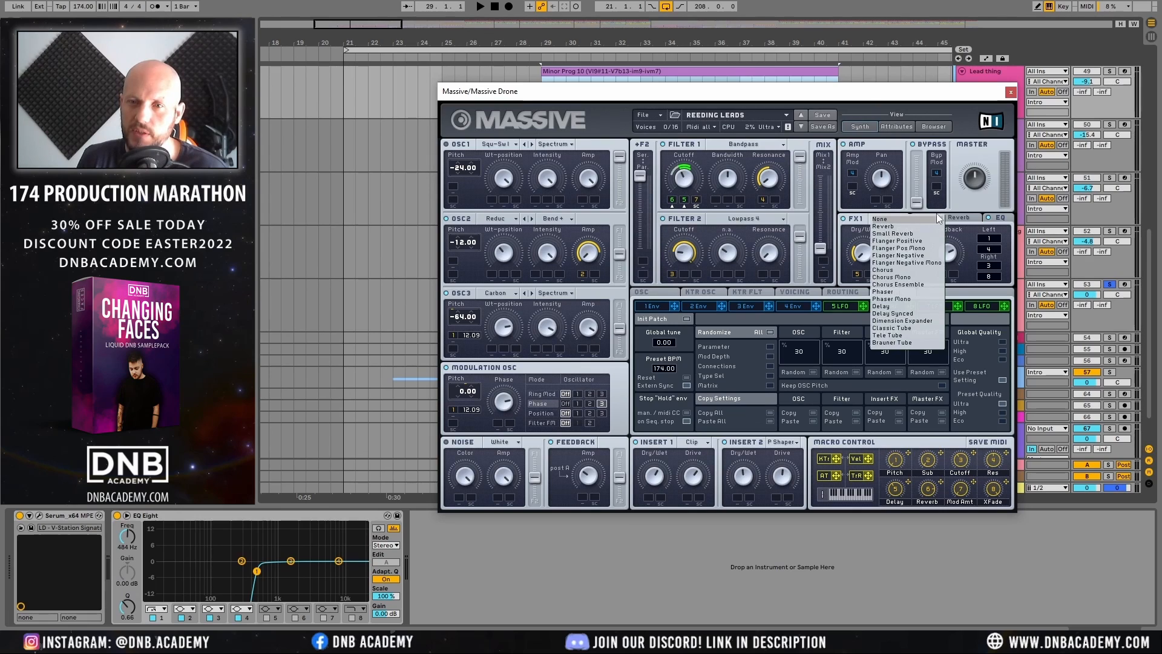
{"action": "left_click", "coordinate": [968, 217]}
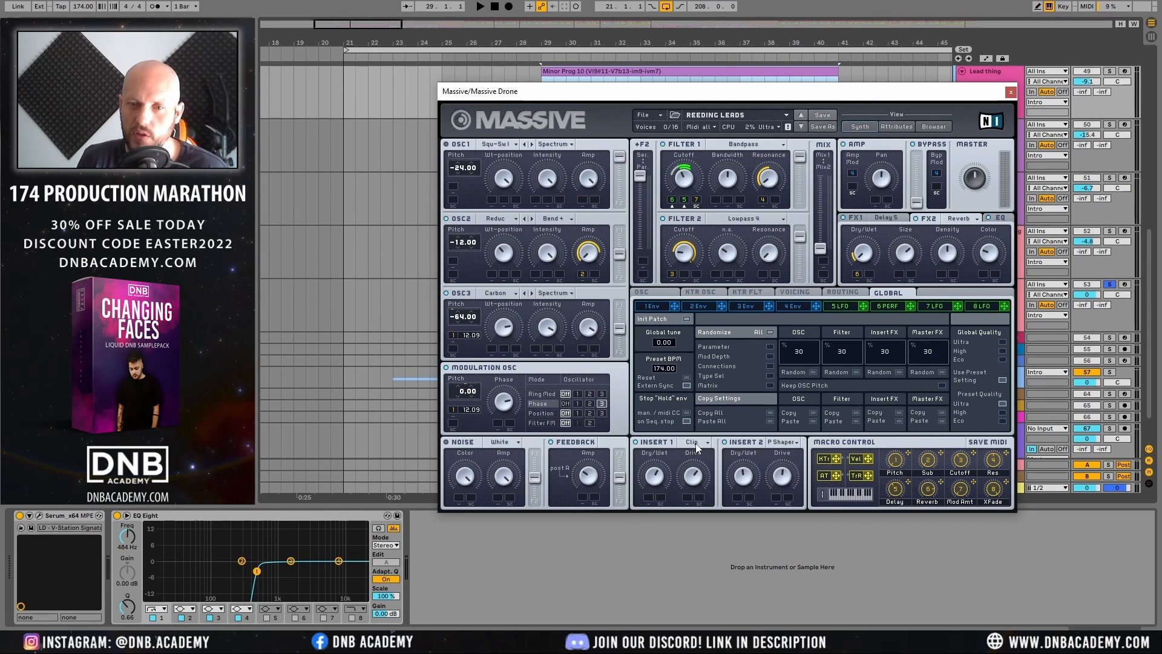
{"action": "left_click", "coordinate": [781, 445]}
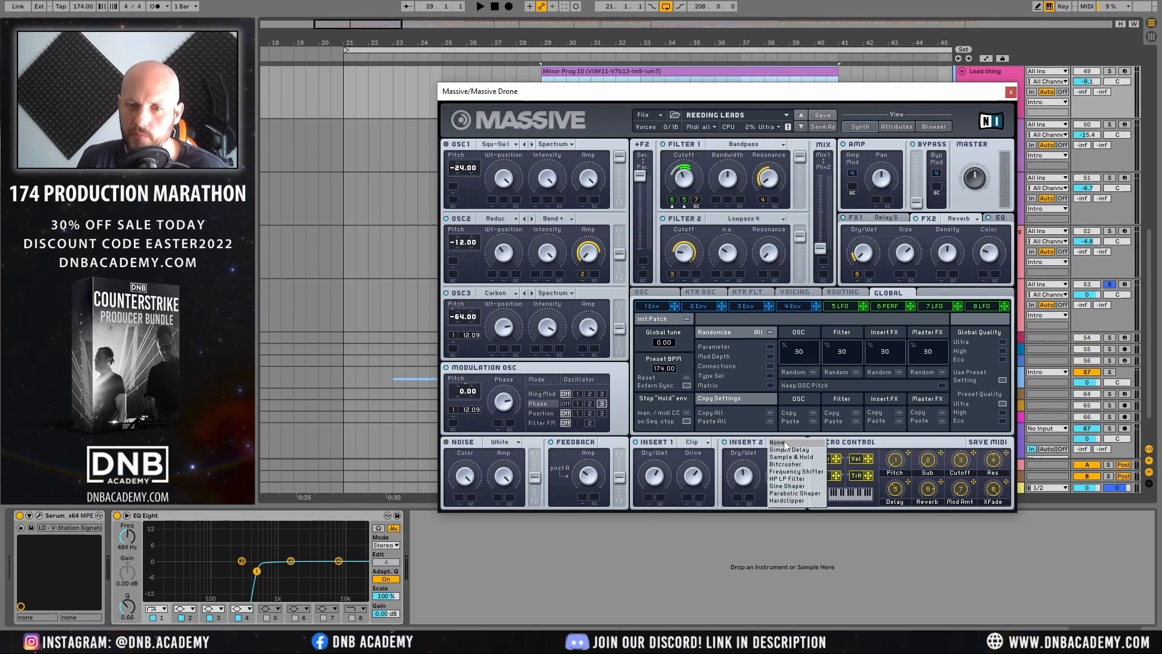
{"action": "left_click", "coordinate": [1010, 92]}
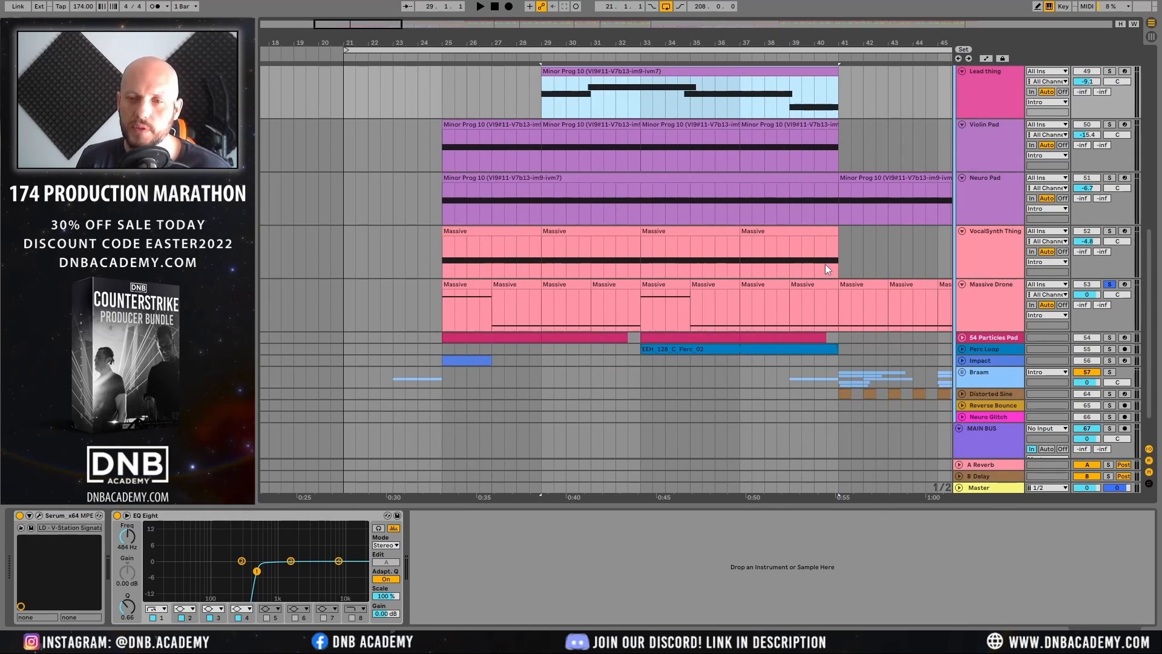
Step: Collapse the Massive Drone's VocalSynth 2 and EQ Eight devices, and unsolo the track
{"action": "left_click", "coordinate": [976, 287]}
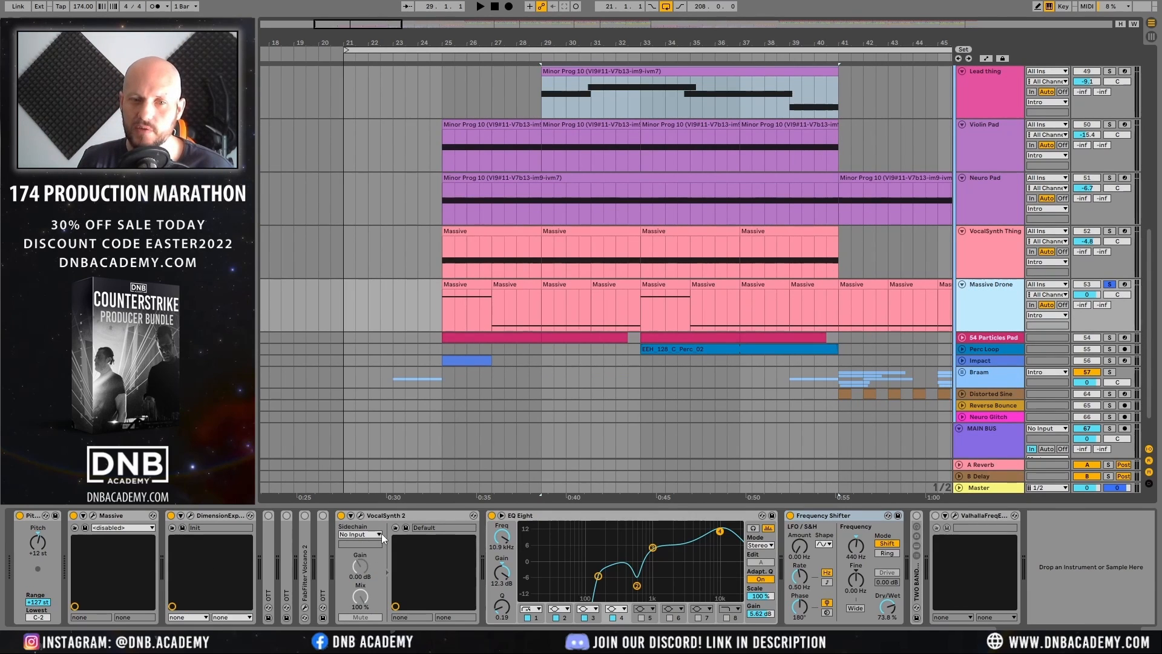
{"action": "double_click", "coordinate": [398, 514]}
{"action": "double_click", "coordinate": [419, 517]}
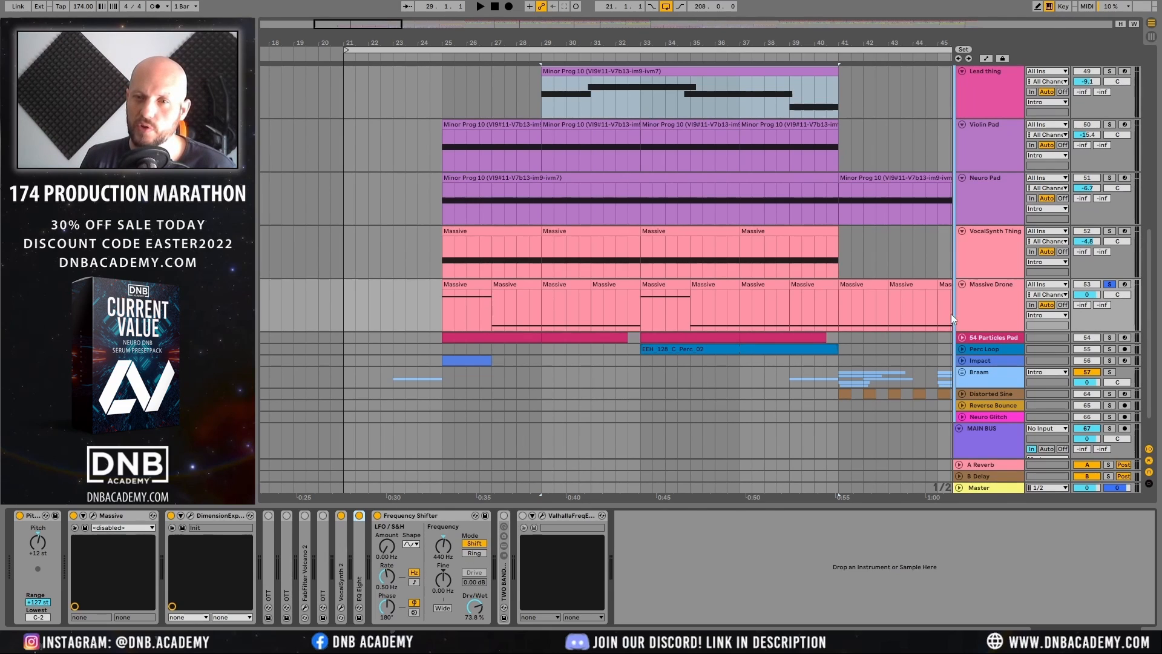
{"action": "left_click", "coordinate": [990, 301]}
{"action": "left_click", "coordinate": [1110, 285]}
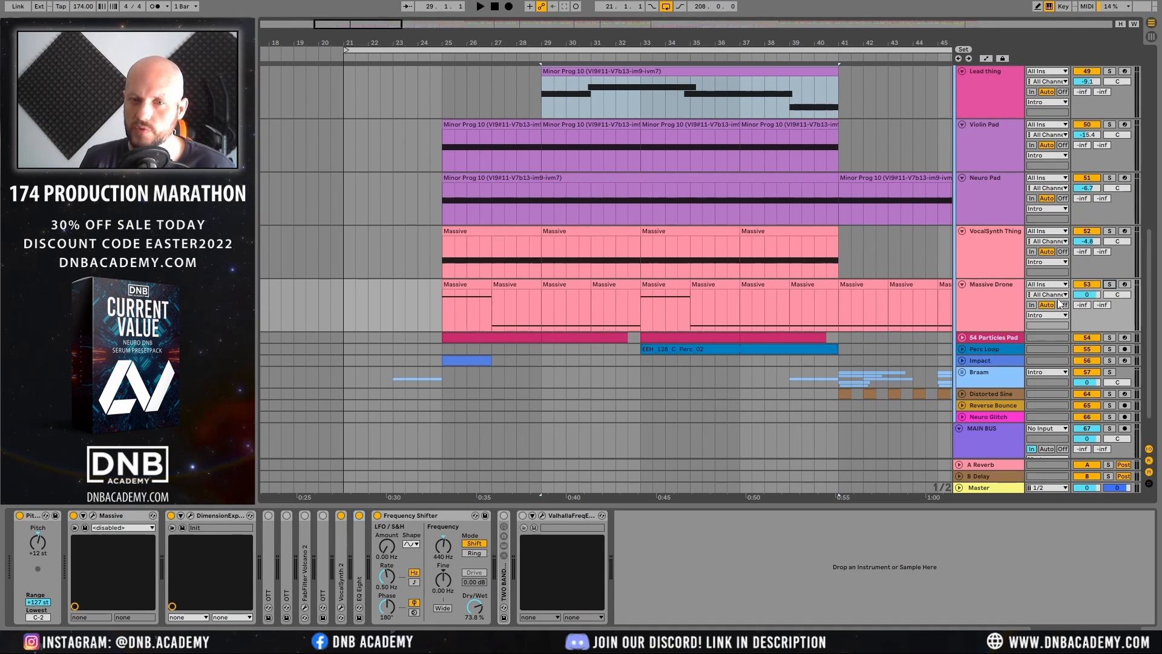
Step: Unfold the 54 Particles Pad track, solo it and play its first clip from bar 25
{"action": "left_click", "coordinate": [961, 337]}
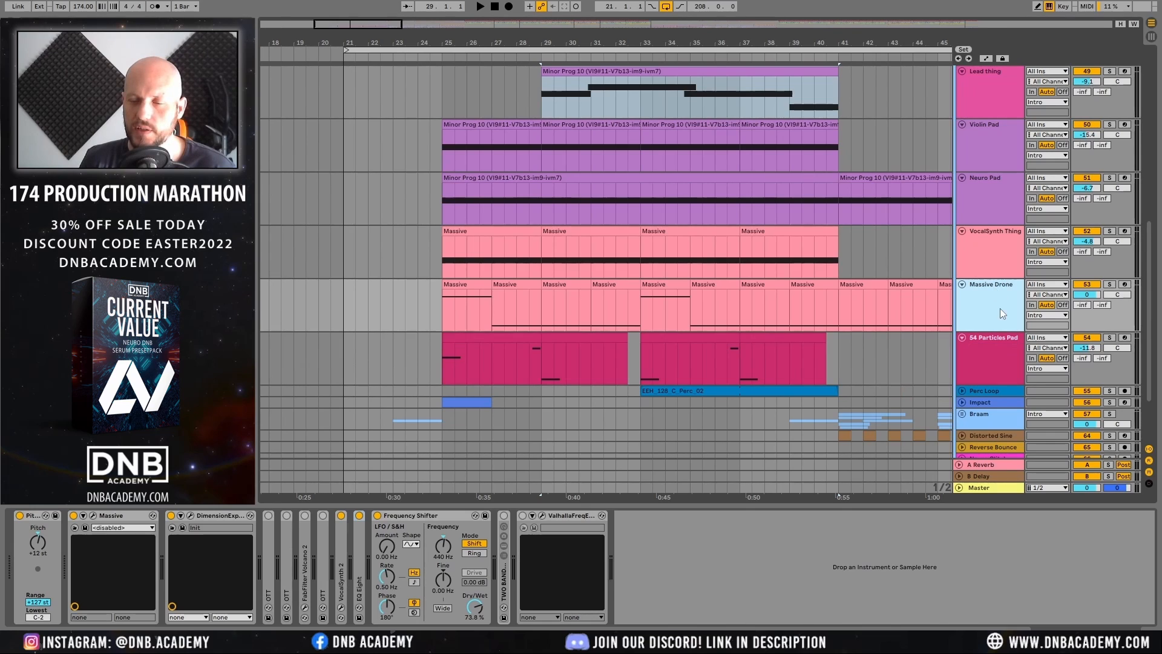
{"action": "left_click", "coordinate": [993, 342]}
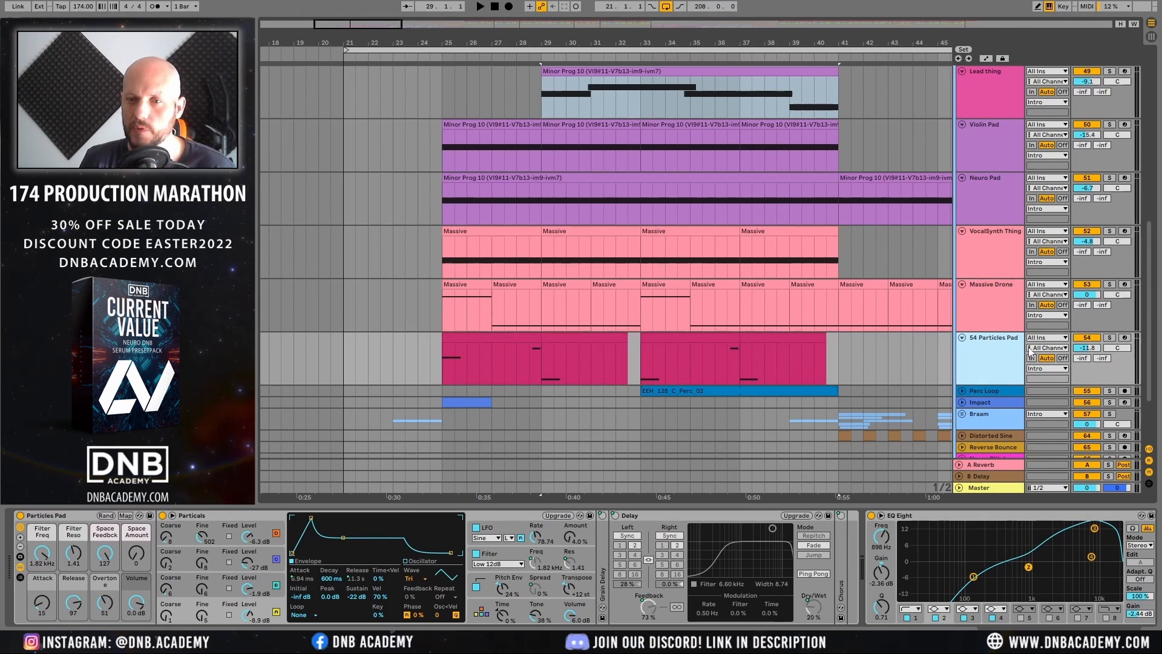
{"action": "left_click", "coordinate": [1110, 337]}
{"action": "left_click", "coordinate": [505, 336]}
{"action": "key", "text": "space"}
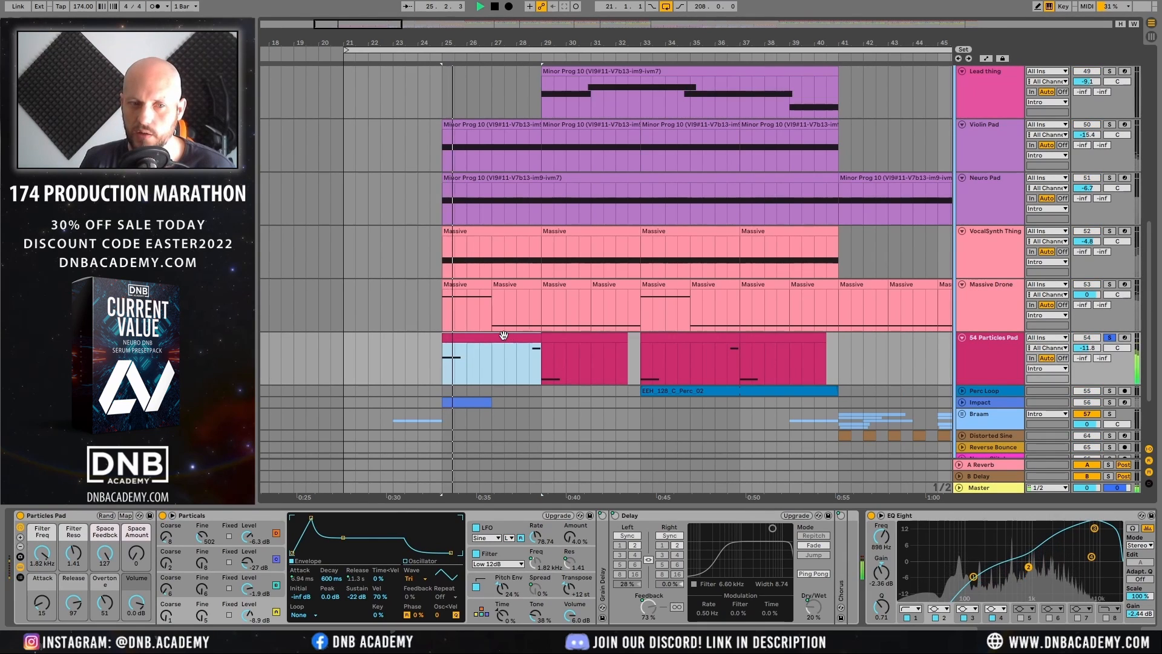
Step: Replay the start of the Particles Pad's first clip, and audition the track from around bar 28.3
{"action": "key", "text": "space"}
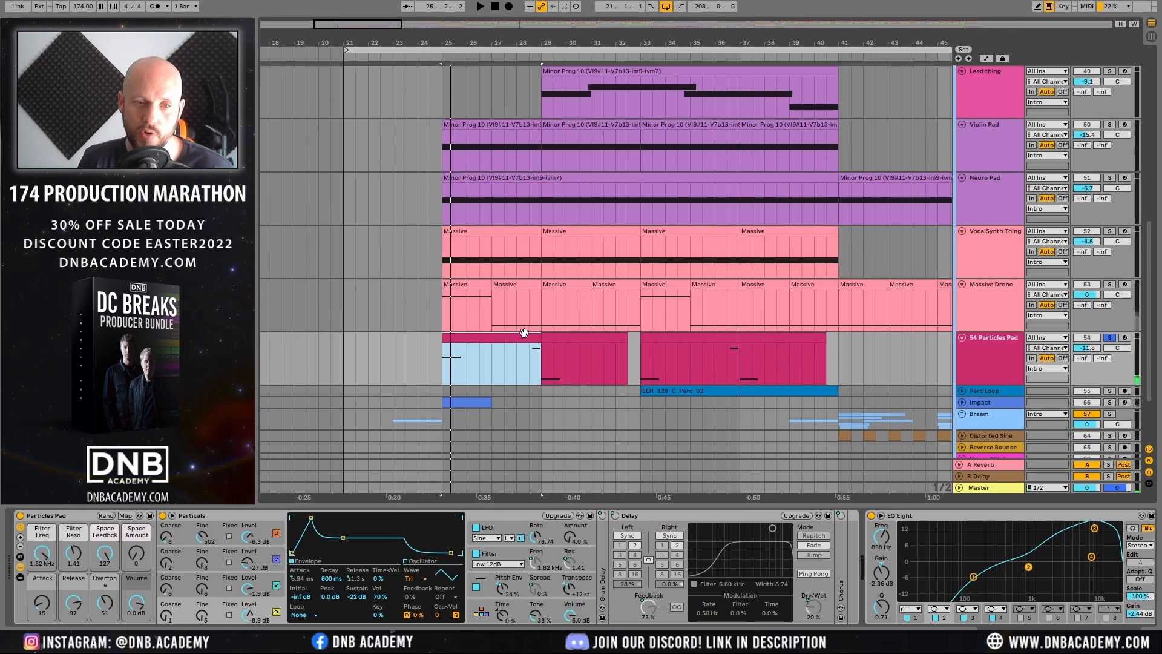
{"action": "key", "text": "space"}
{"action": "key", "text": "space"}
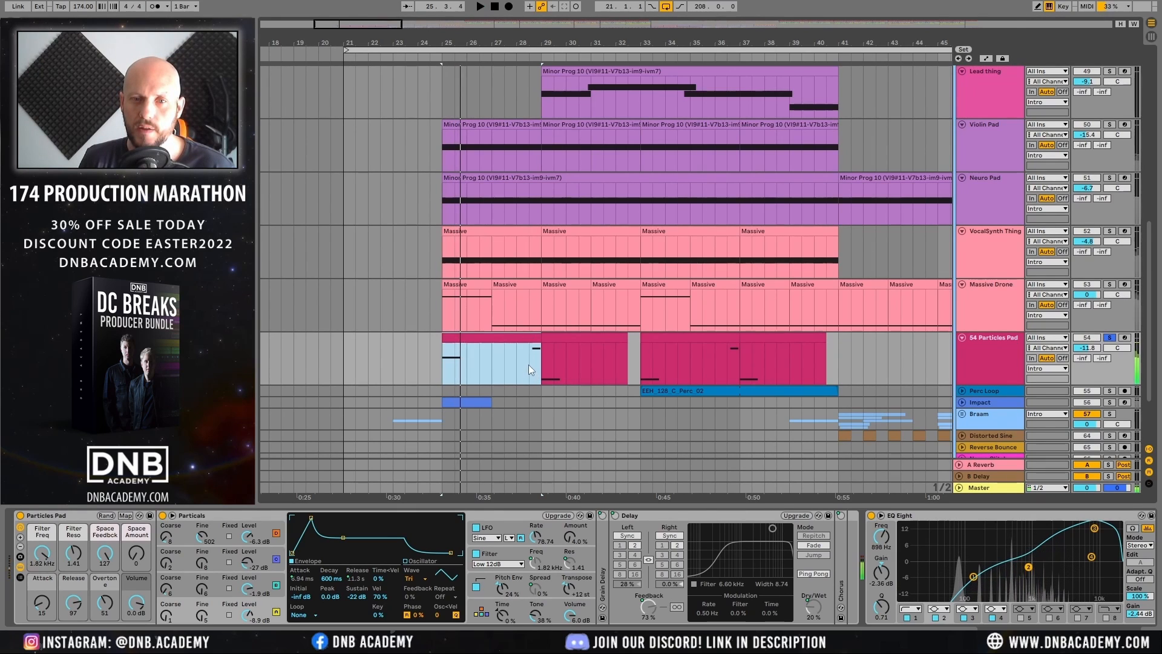
{"action": "left_click", "coordinate": [529, 359]}
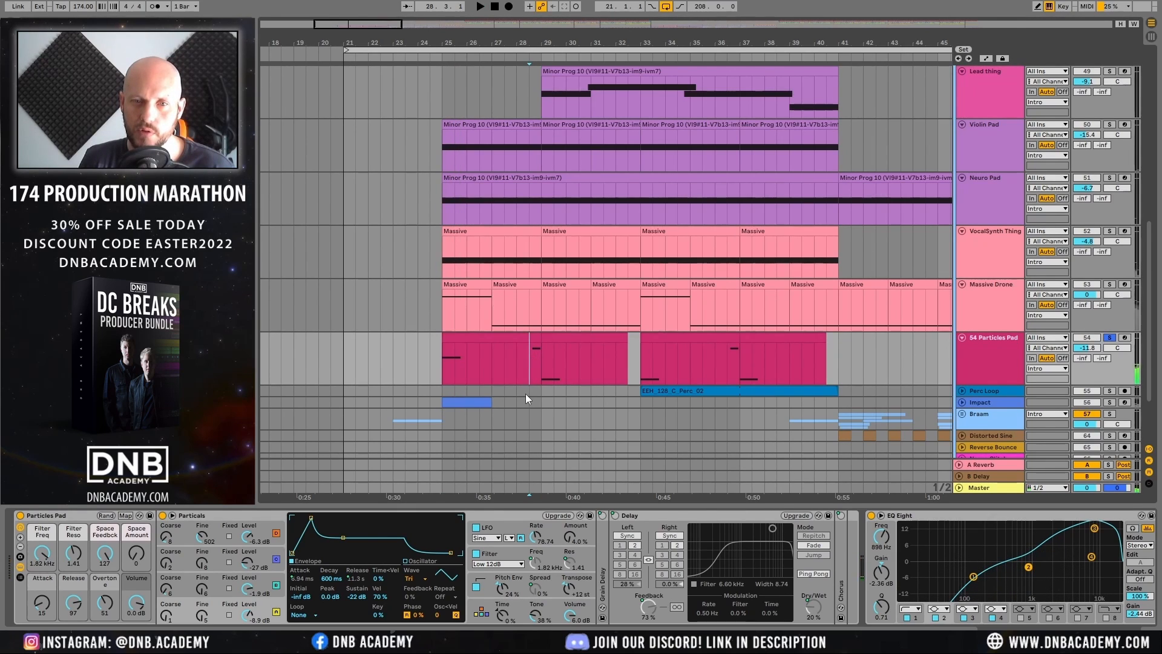
{"action": "key", "text": "space"}
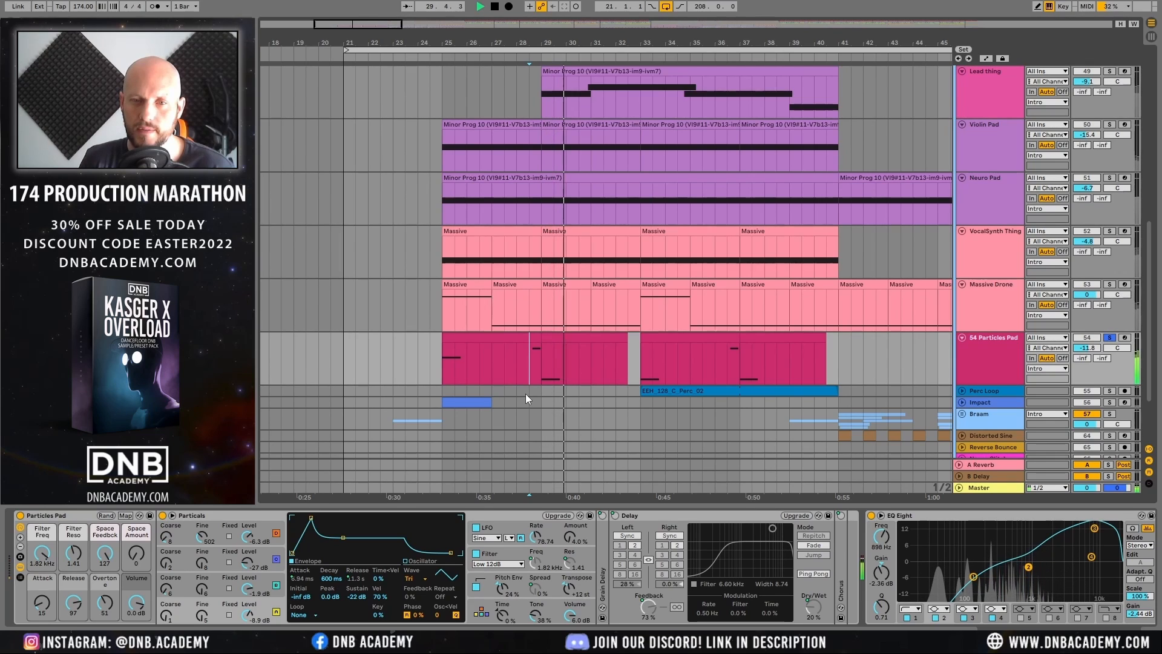
{"action": "key", "text": "space"}
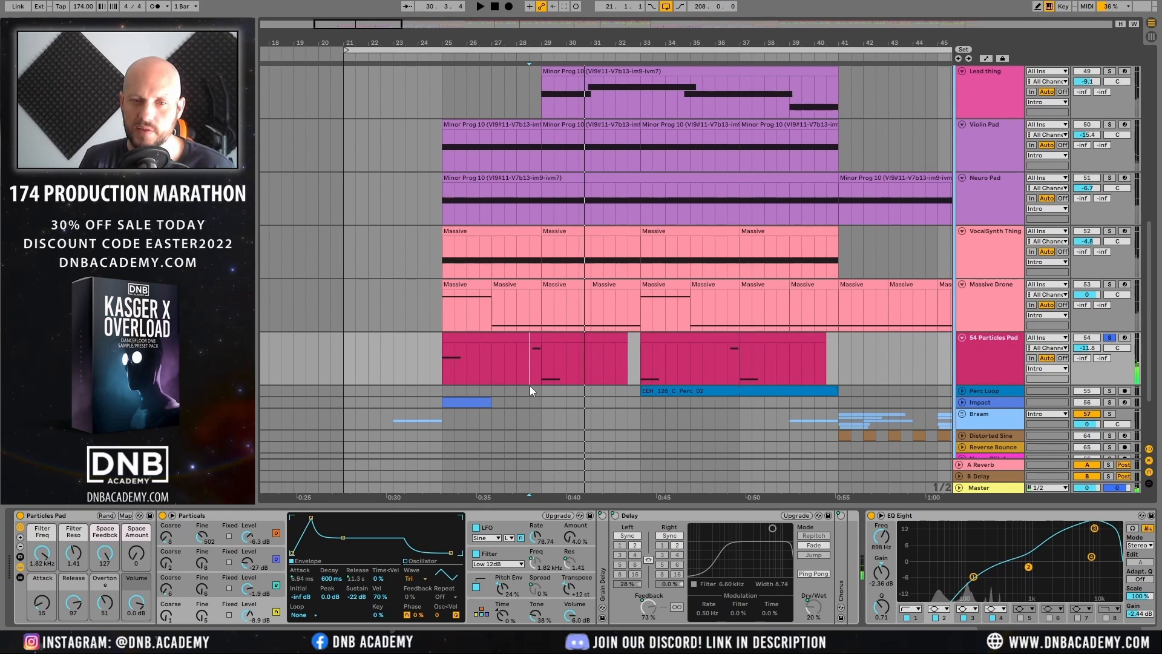
Step: Collapse the Particles Pad's Delay device while replaying the first clip, and stop playback
{"action": "left_click", "coordinate": [496, 339]}
{"action": "key", "text": "space"}
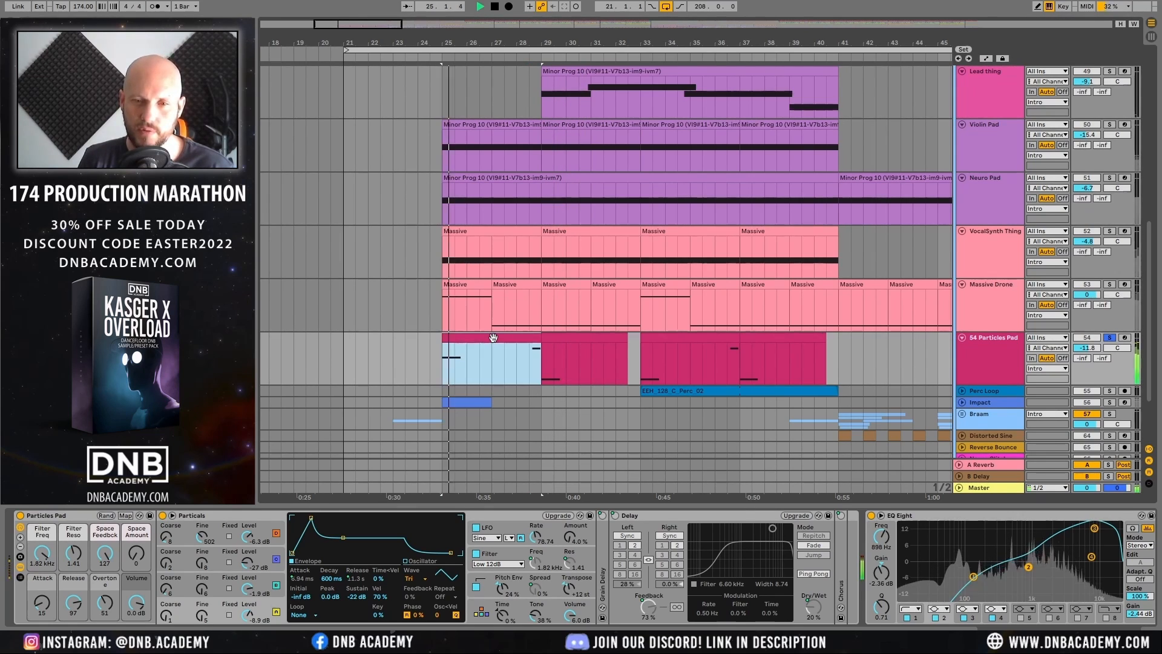
{"action": "double_click", "coordinate": [716, 517]}
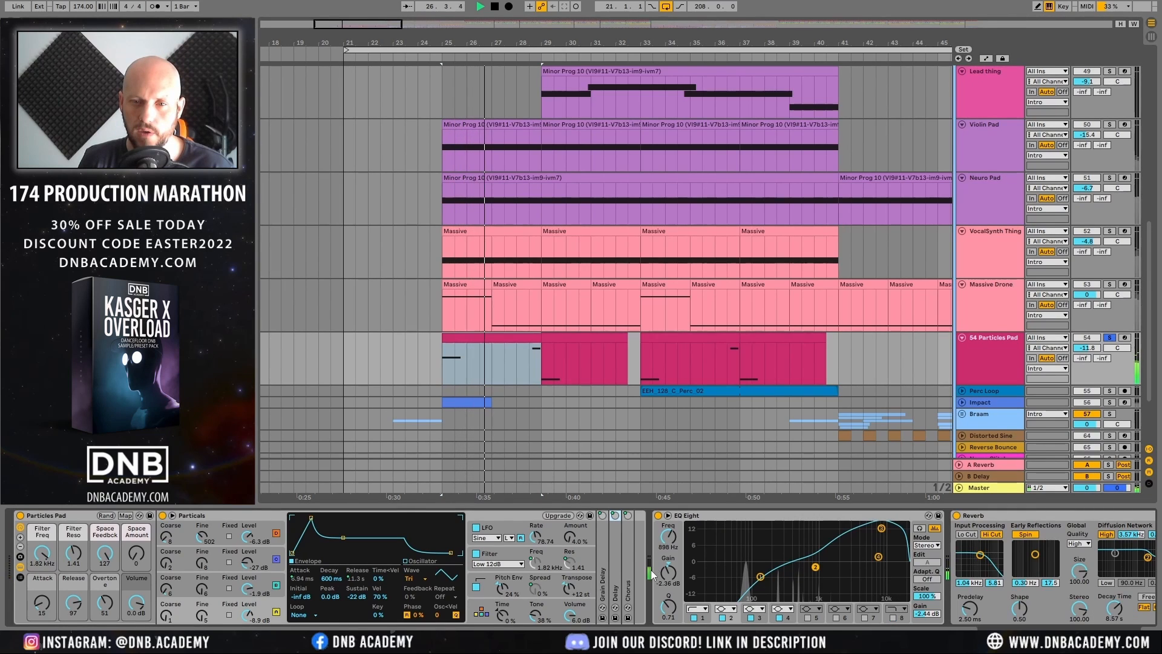
{"action": "key", "text": "space"}
Step: Examine the Particles Pad's EQ Eight and Reverb devices, and the Particals synth's global and oscillator settings
{"action": "left_click", "coordinate": [722, 518]}
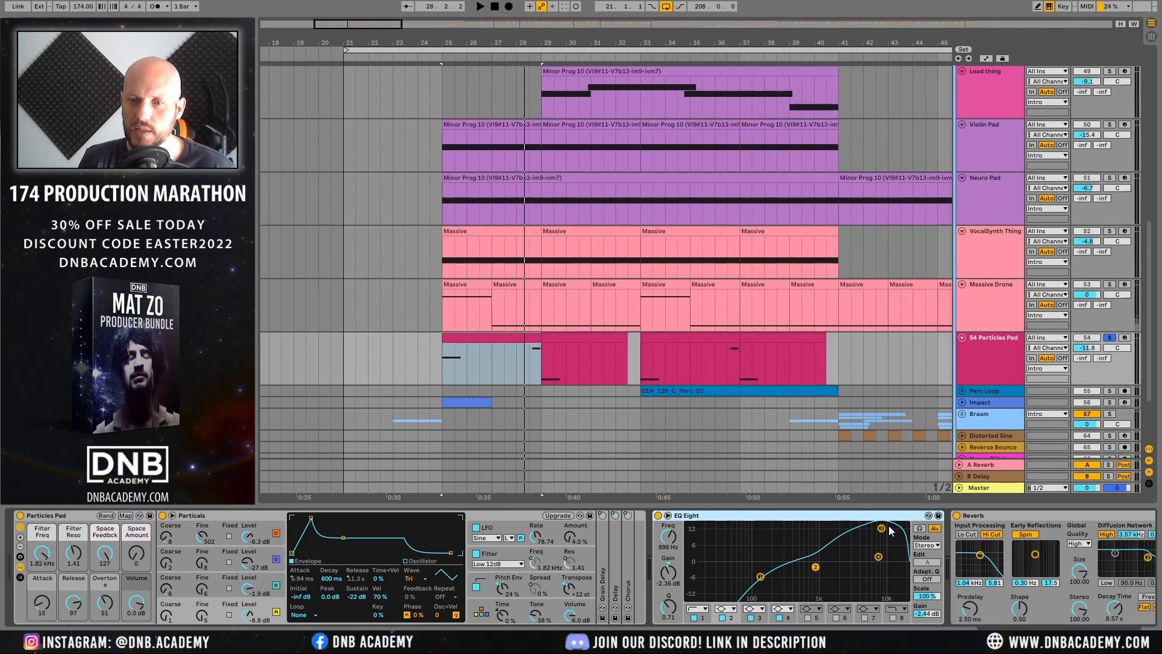
{"action": "left_click", "coordinate": [997, 518]}
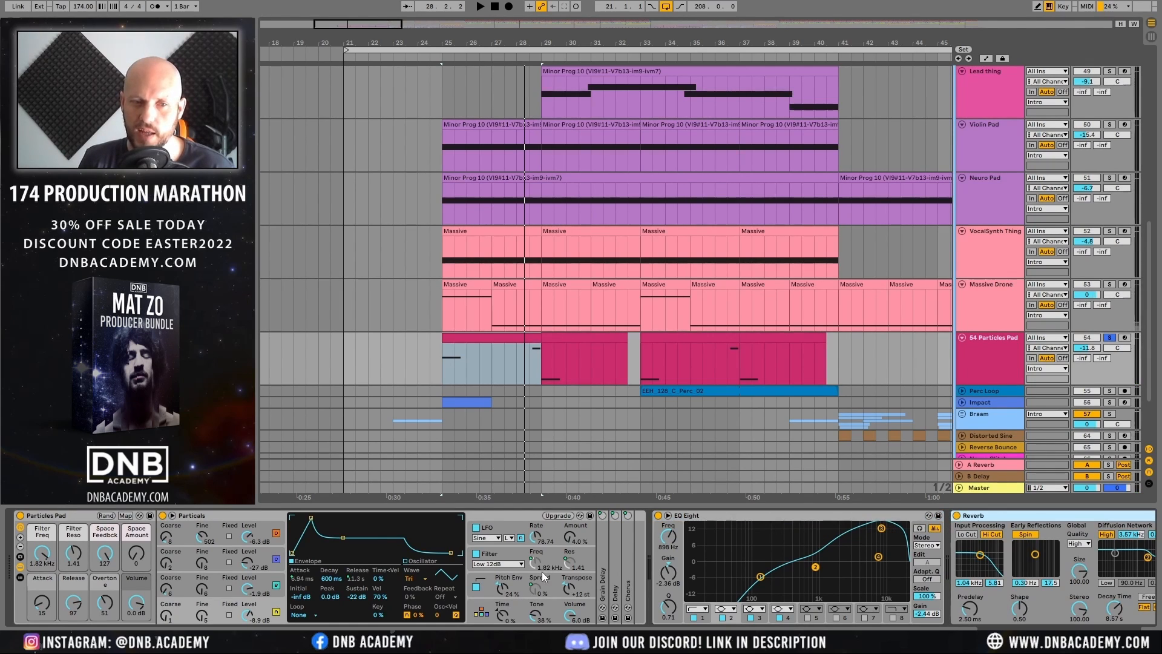
{"action": "left_click", "coordinate": [483, 614]}
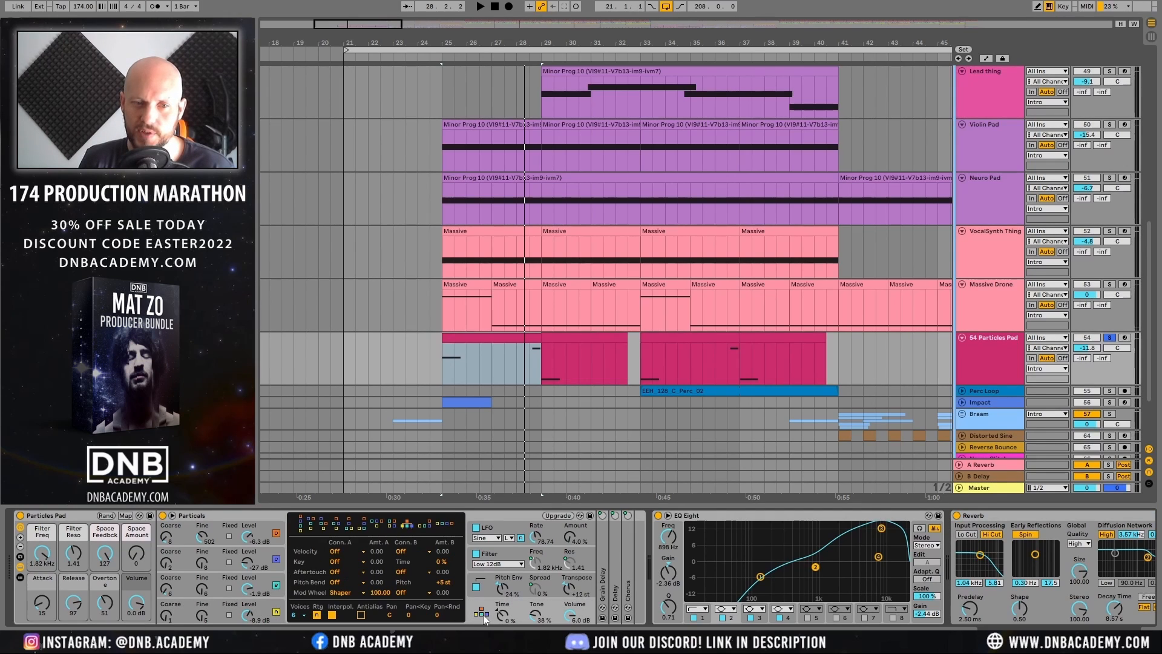
{"action": "left_click", "coordinate": [273, 610]}
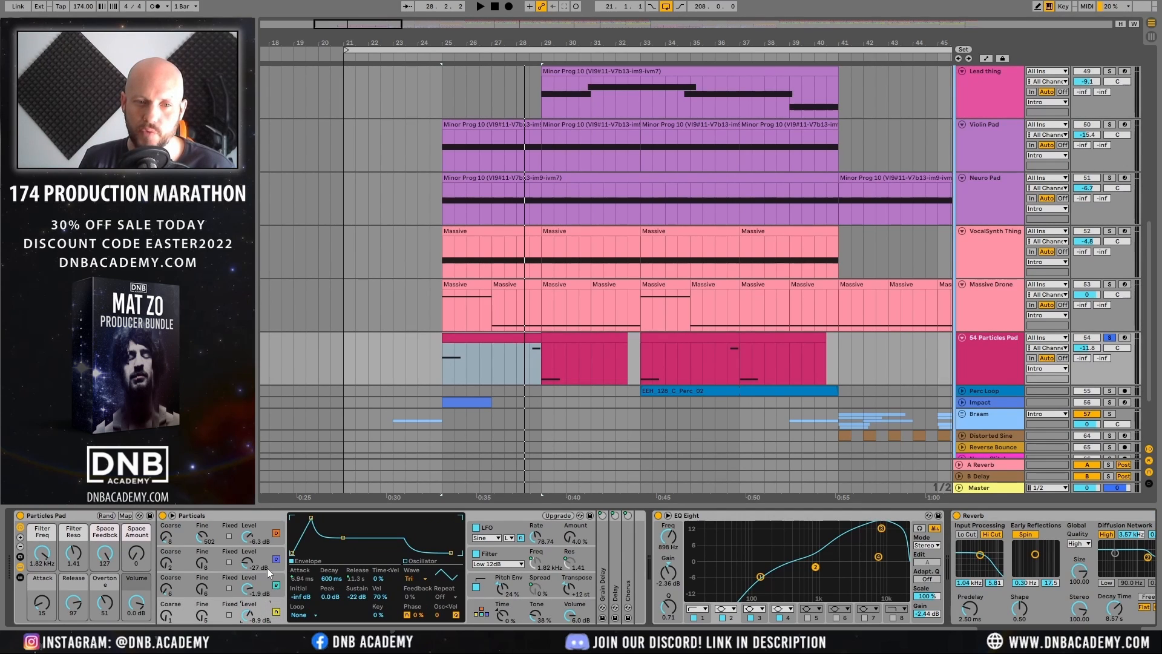
{"action": "left_click", "coordinate": [267, 579]}
{"action": "left_click", "coordinate": [261, 611]}
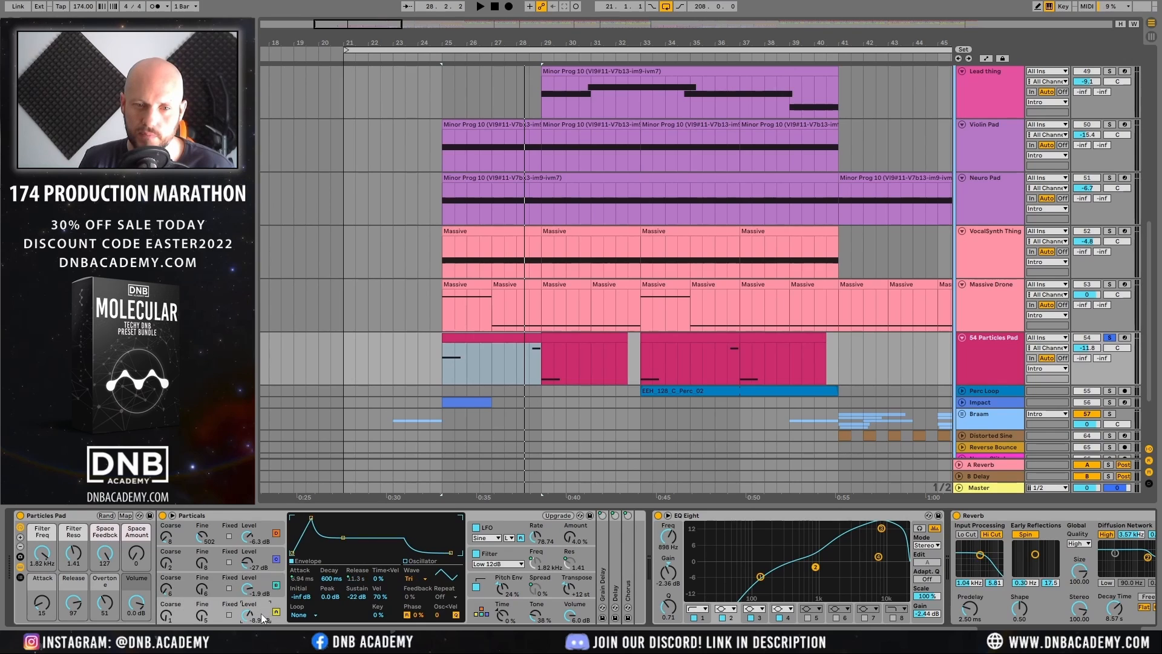
Step: Check the wave choices of the Particals synth's oscillators A and B, and view the settings of oscillators C and D
{"action": "left_click", "coordinate": [416, 577]}
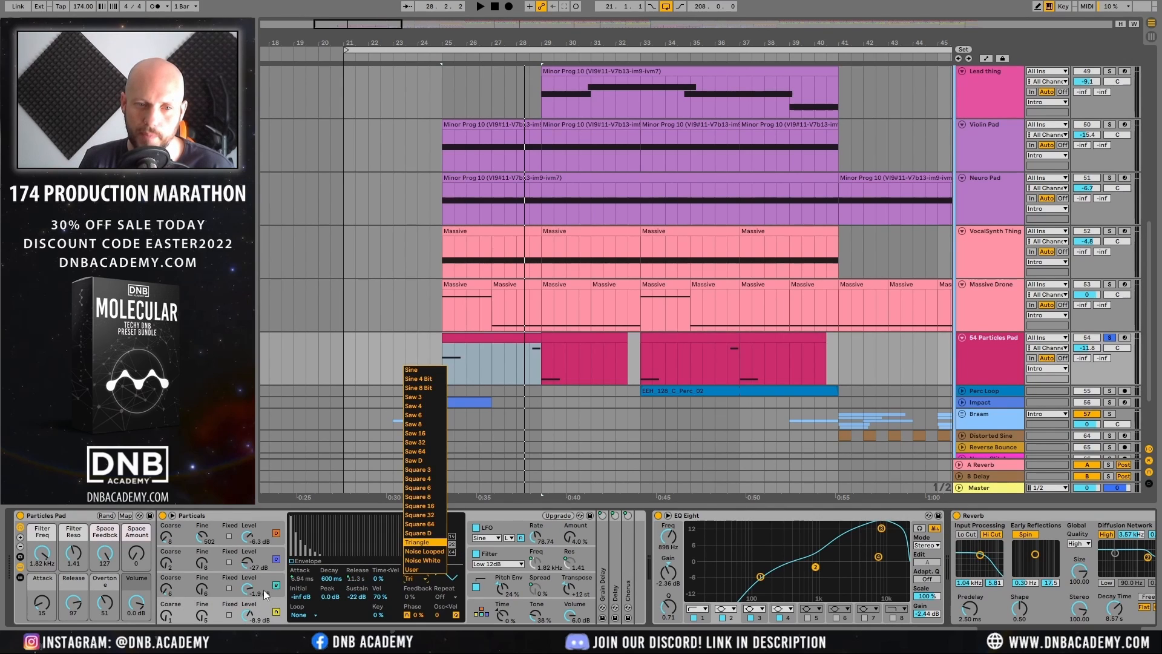
{"action": "left_click", "coordinate": [261, 588]}
{"action": "left_click", "coordinate": [415, 578]}
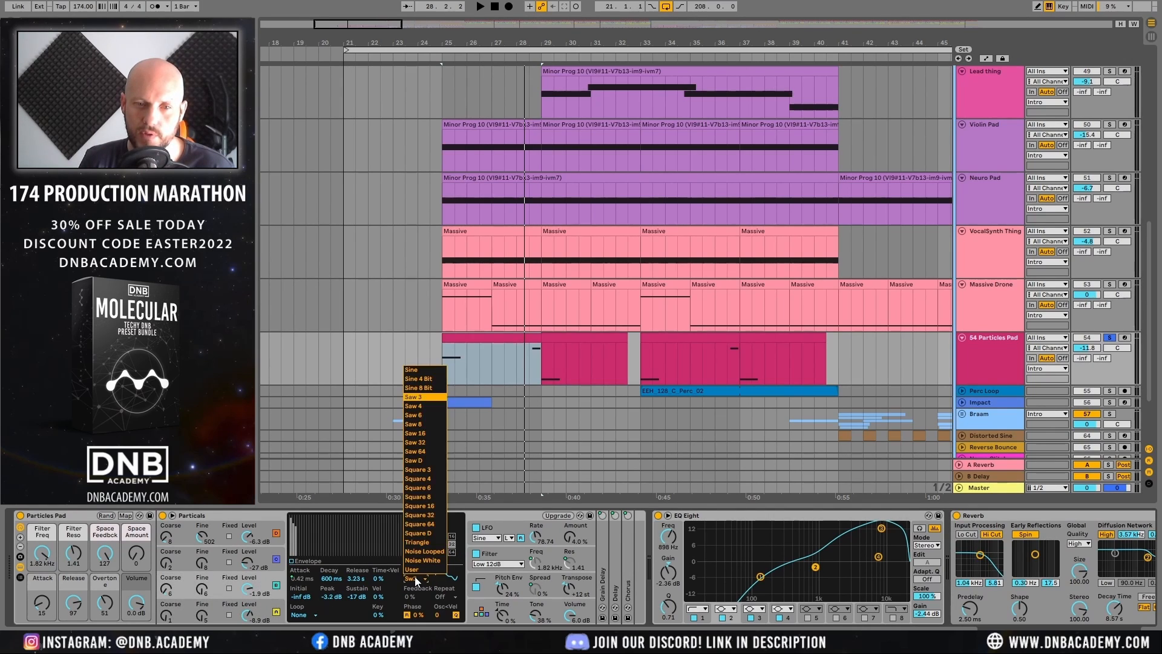
{"action": "left_click", "coordinate": [260, 514]}
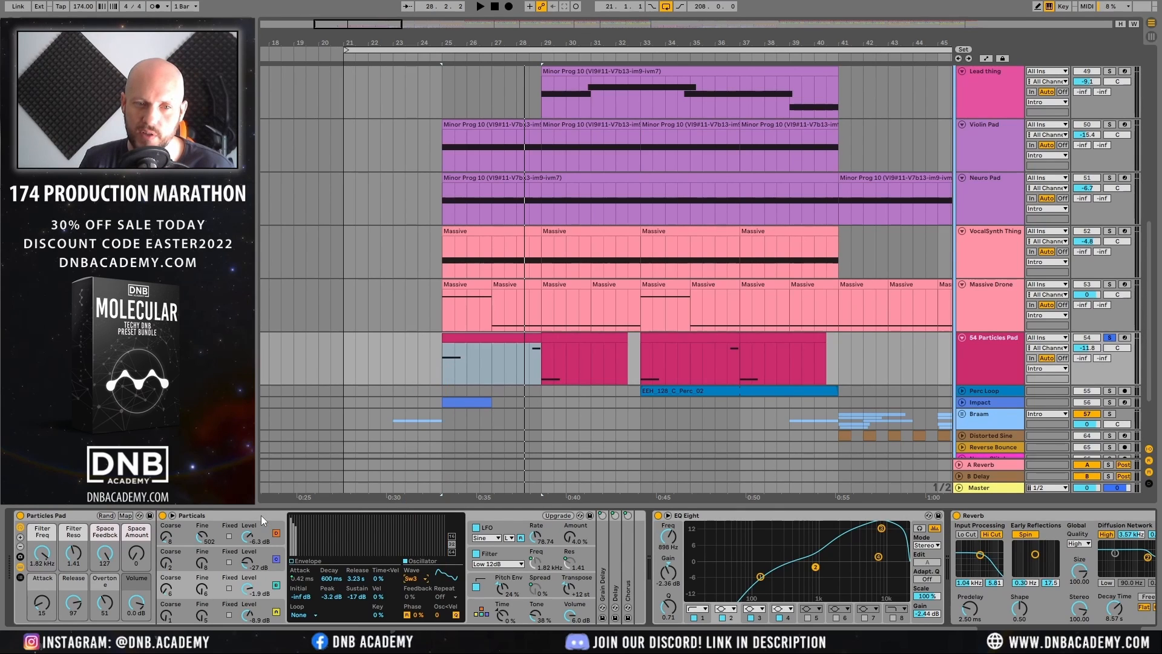
{"action": "left_click", "coordinate": [262, 560]}
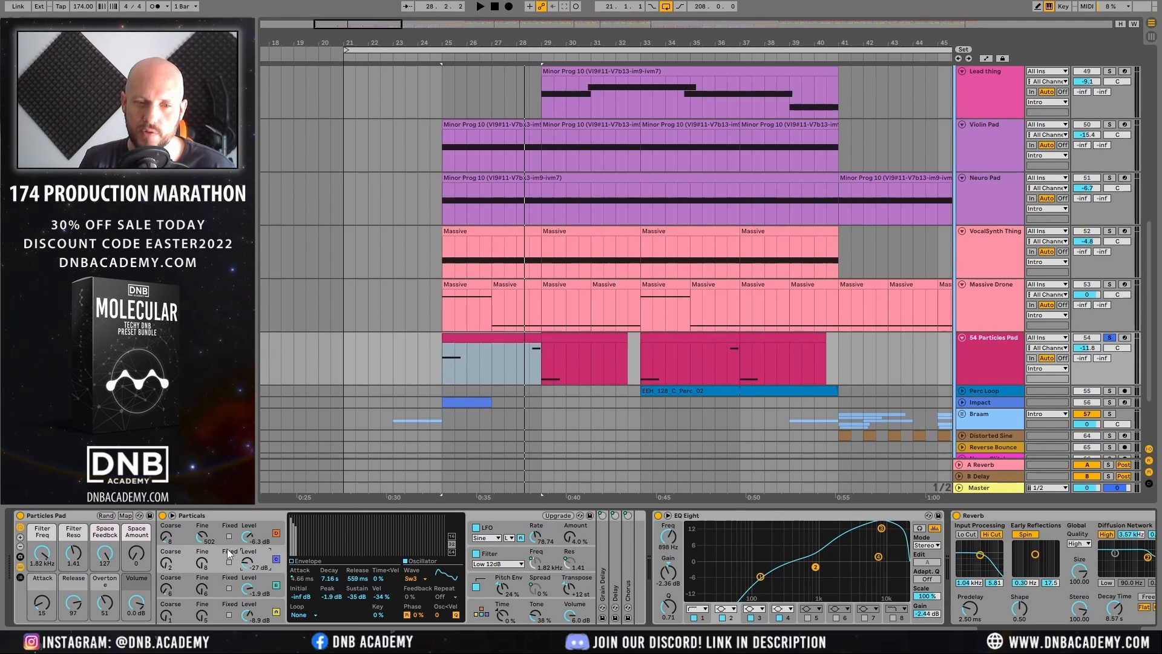
{"action": "left_click", "coordinate": [263, 532]}
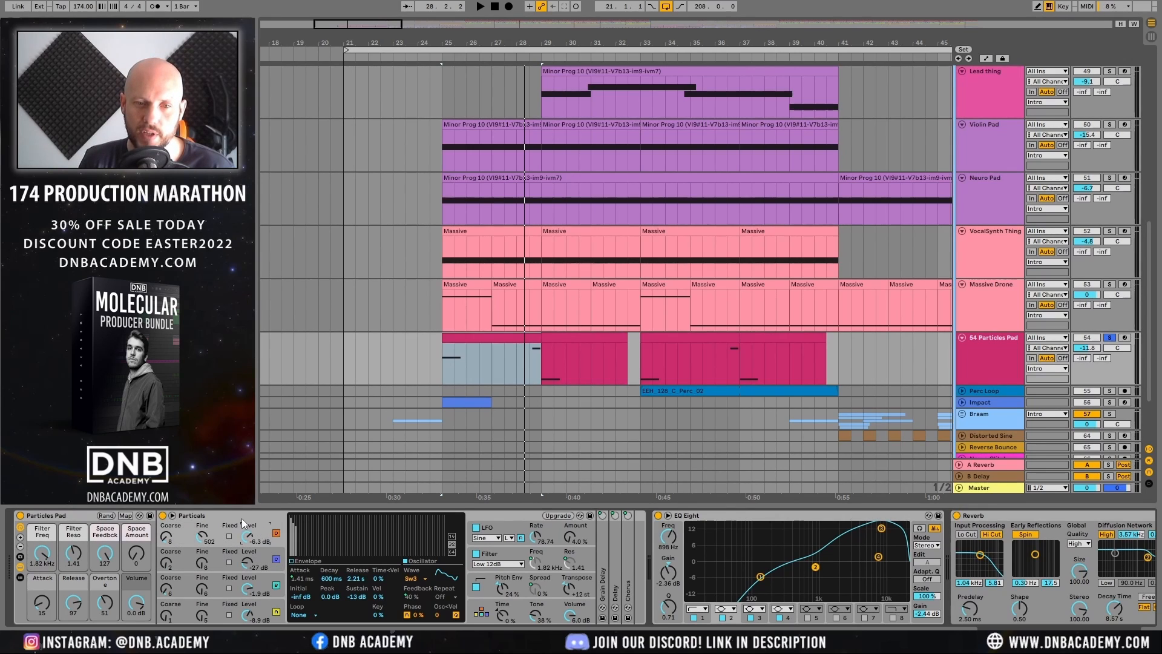
Step: Check the wave choices of the Particals synth's oscillator D, and close the list without changing the wave
{"action": "left_click", "coordinate": [411, 578]}
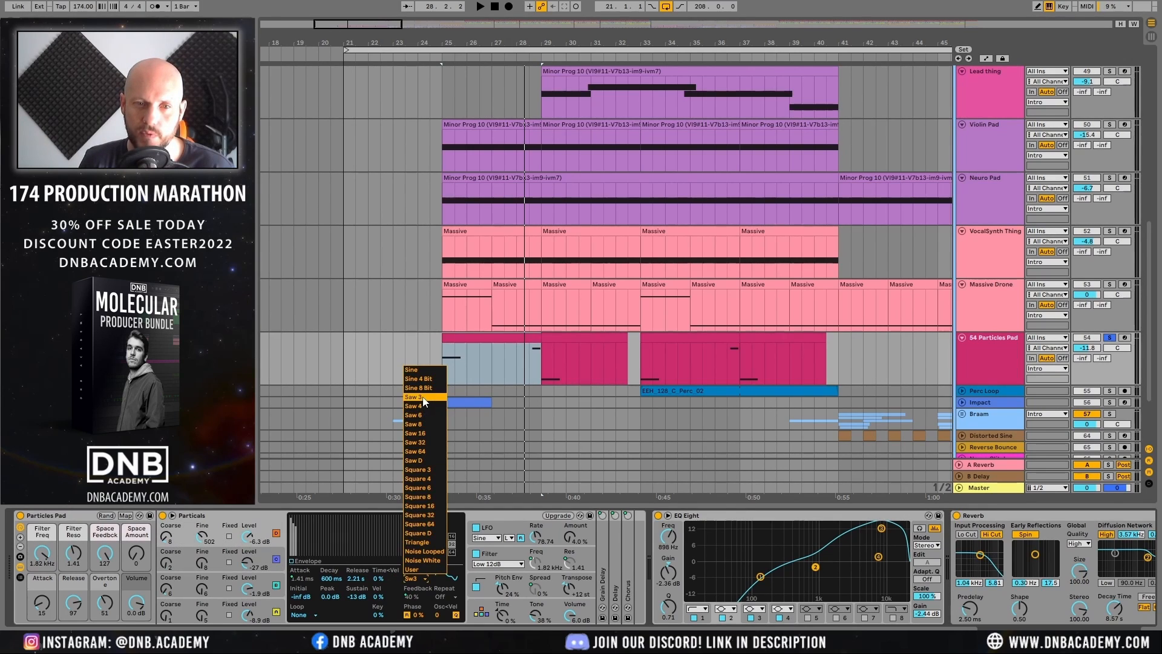
{"action": "left_click", "coordinate": [267, 517]}
{"action": "left_click", "coordinate": [267, 516]}
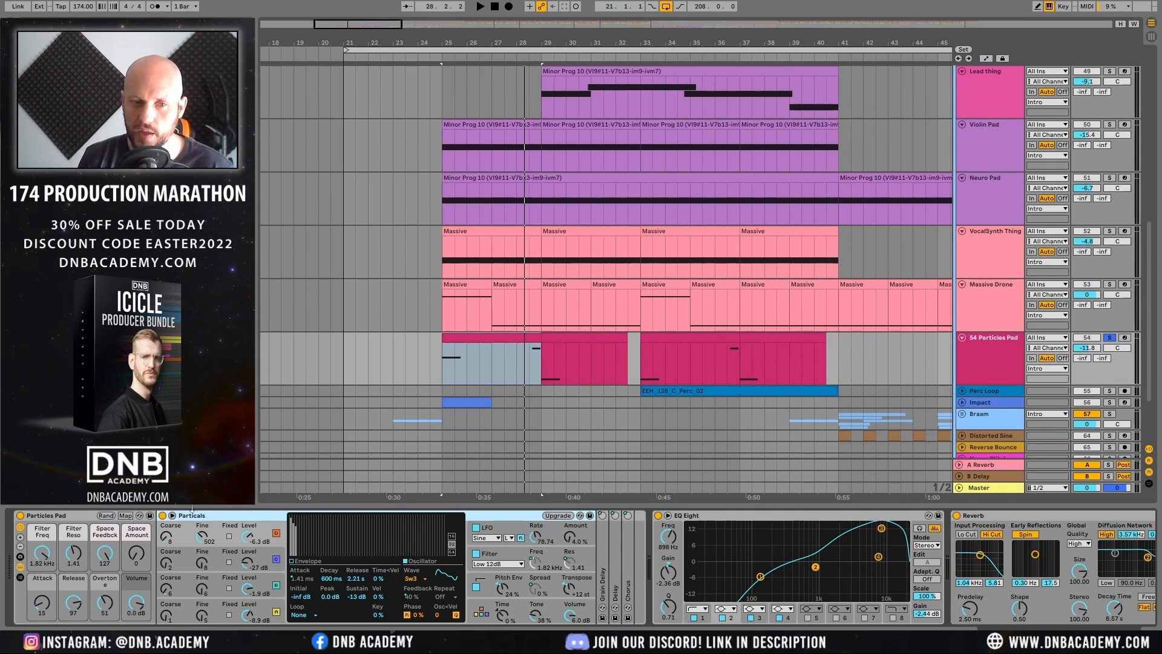
Step: Audition the Particles Pad's first clip with the Particals synth's oscillators D and A switched off one at a time, re-enabling each
{"action": "left_click", "coordinate": [275, 533]}
{"action": "key", "text": "space"}
{"action": "key", "text": "space"}
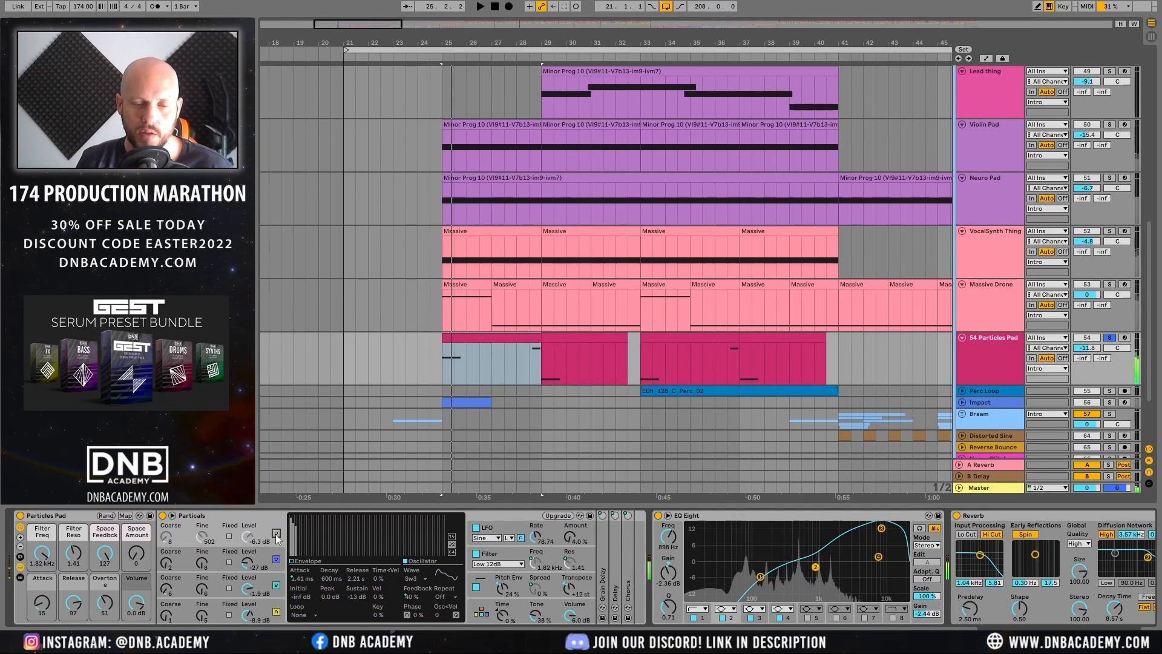
{"action": "left_click", "coordinate": [276, 533]}
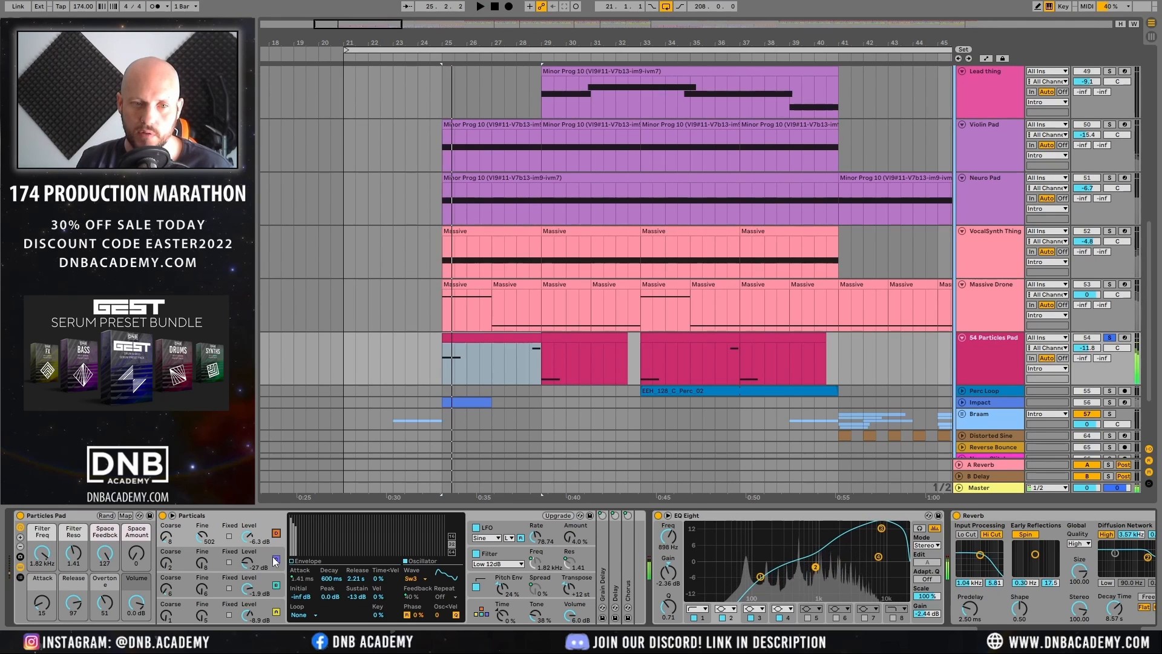
{"action": "left_click", "coordinate": [275, 612]}
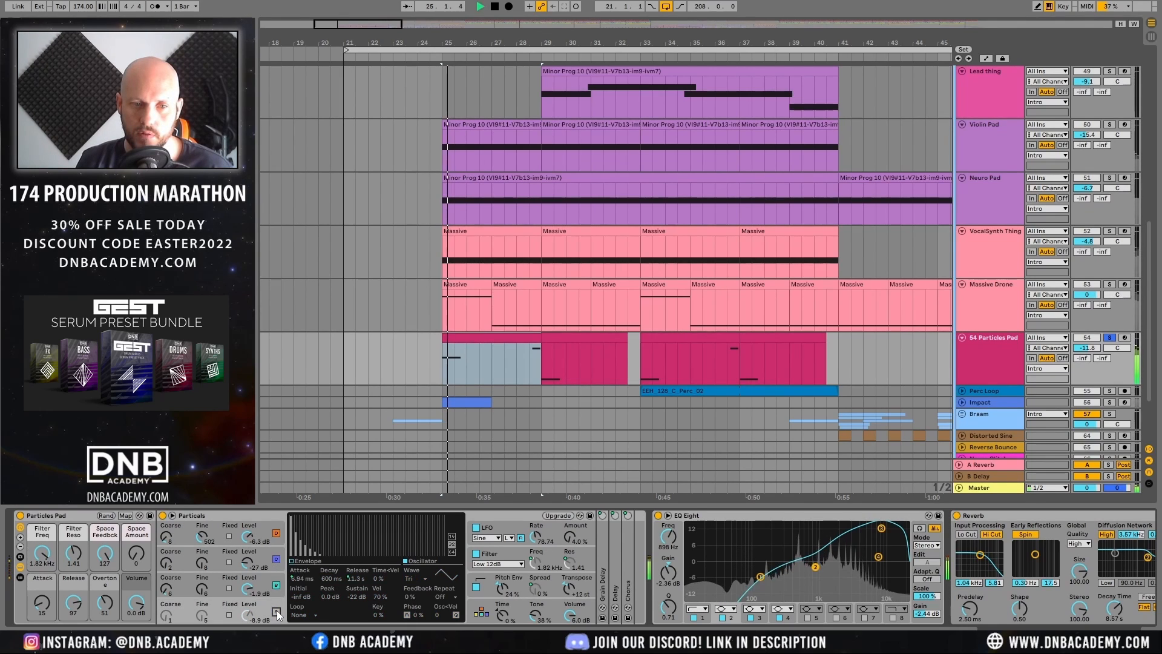
{"action": "left_click", "coordinate": [276, 611]}
Step: Audition the first clip with the Particals synth's oscillators C and B switched off in turn, re-enabling each
{"action": "left_click", "coordinate": [276, 585]}
{"action": "key", "text": "space"}
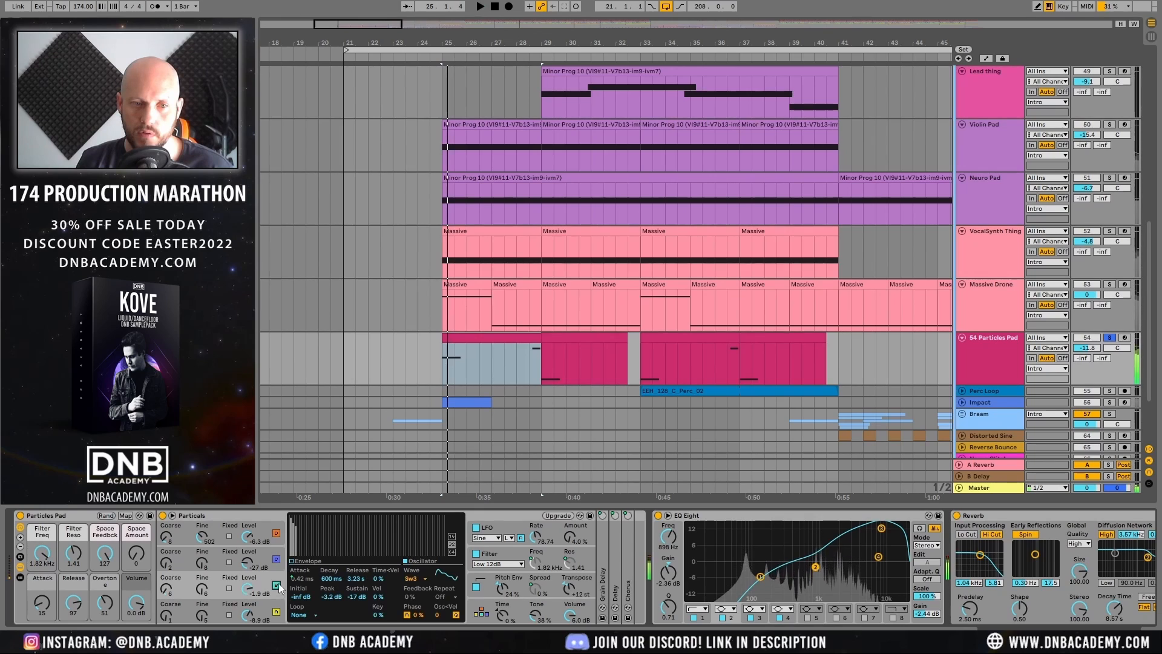
{"action": "left_click", "coordinate": [276, 585]}
{"action": "left_click", "coordinate": [275, 559]}
{"action": "left_click", "coordinate": [275, 559]}
{"action": "key", "text": "space"}
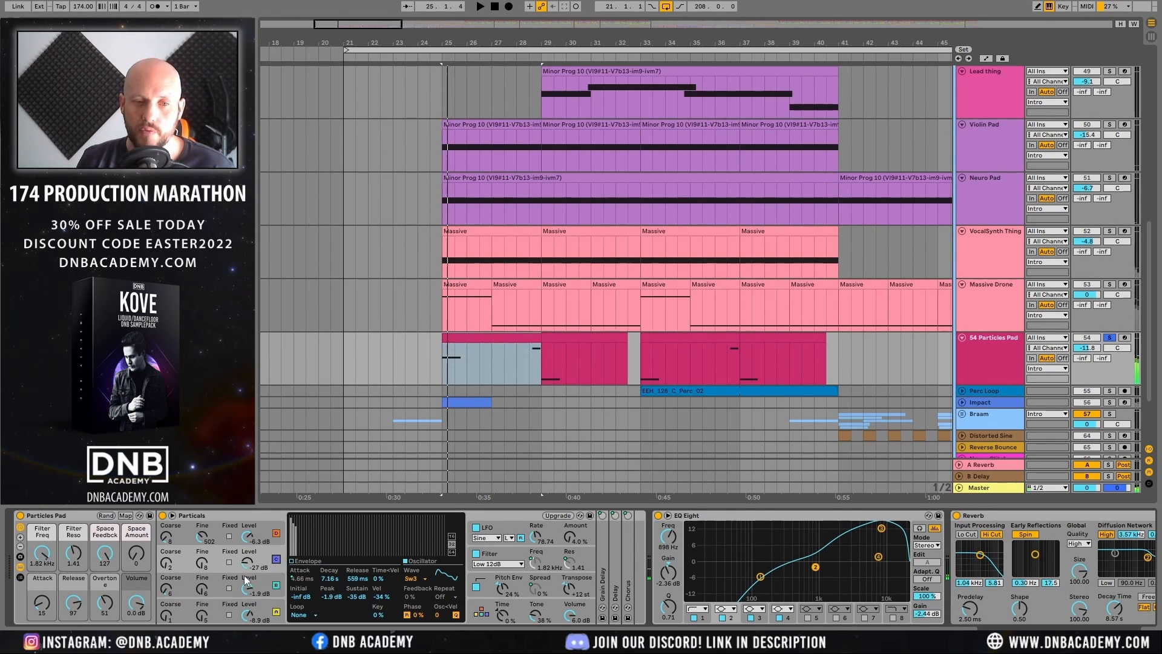
Step: Set oscillator B's level to -26 dB while repeatedly replaying the Particles Pad's first clip, and view oscillator D's settings
{"action": "key", "text": "space"}
{"action": "key", "text": "space"}
{"action": "key", "text": "space"}
{"action": "key", "text": "space"}
{"action": "key", "text": "space"}
{"action": "key", "text": "space"}
{"action": "key", "text": "space"}
{"action": "key", "text": "space"}
{"action": "mouse_move", "coordinate": [247, 562]}
{"action": "left_mouse_down"}
{"action": "mouse_move", "coordinate": [246, 536]}
{"action": "mouse_move", "coordinate": [247, 582]}
{"action": "mouse_move", "coordinate": [249, 569]}
{"action": "left_mouse_up"}
{"action": "key", "text": "space"}
{"action": "key", "text": "space"}
{"action": "key", "text": "space"}
{"action": "key", "text": "space"}
{"action": "key", "text": "space"}
{"action": "key", "text": "space"}
{"action": "key", "text": "space"}
{"action": "key", "text": "space"}
{"action": "key", "text": "space"}
{"action": "key", "text": "space"}
{"action": "key", "text": "space"}
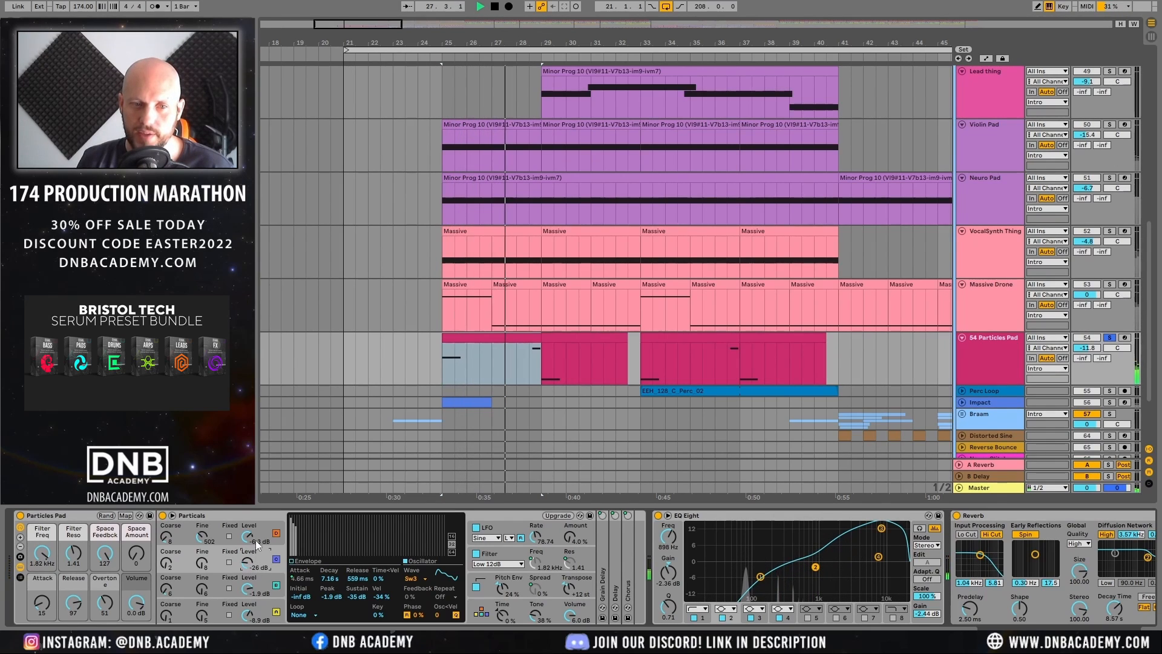
{"action": "left_click", "coordinate": [274, 536]}
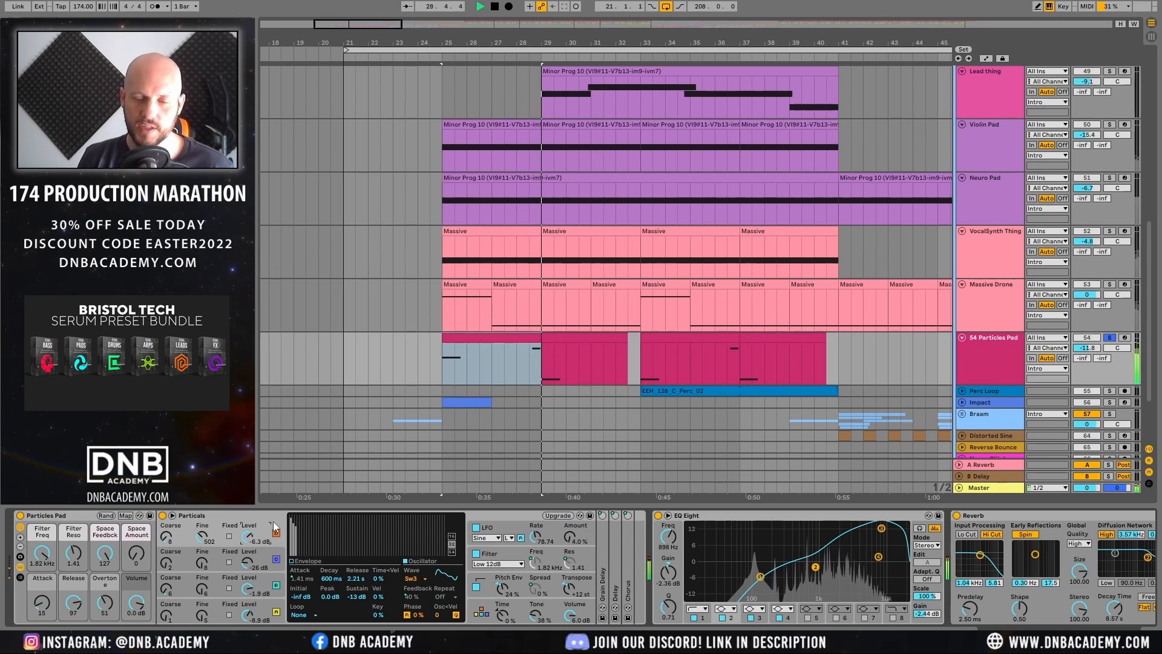
{"action": "left_click", "coordinate": [270, 518]}
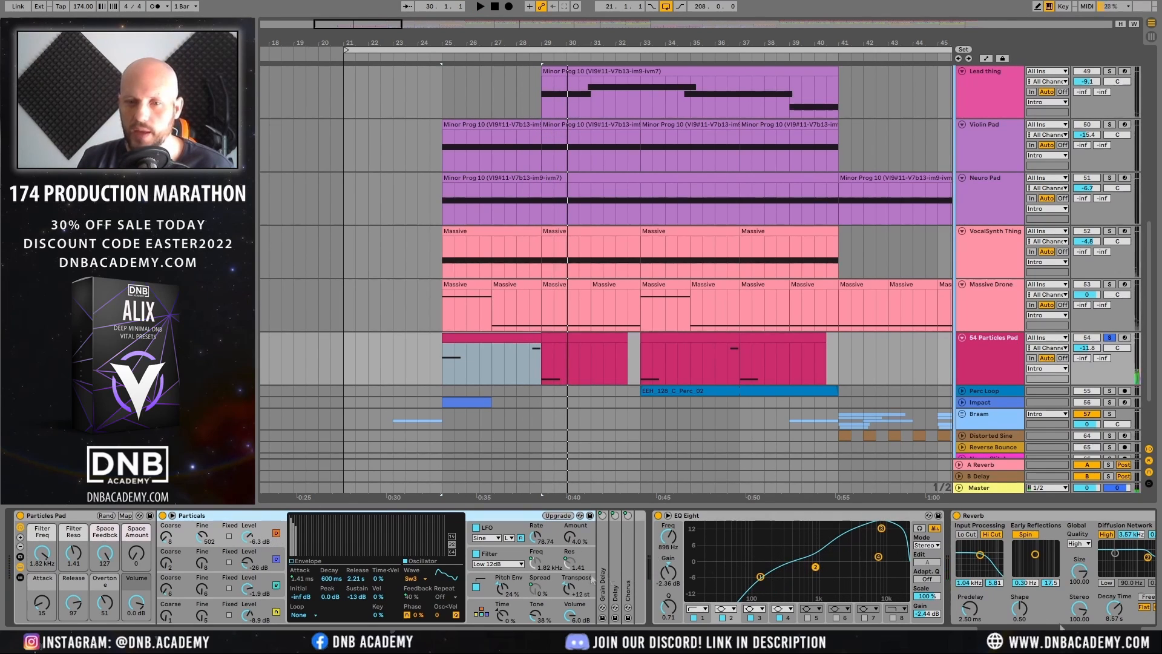
Step: Audition the first clip with the Particals synth's pitch envelope switched off, re-enable it, and view the filter settings
{"action": "left_click", "coordinate": [489, 574]}
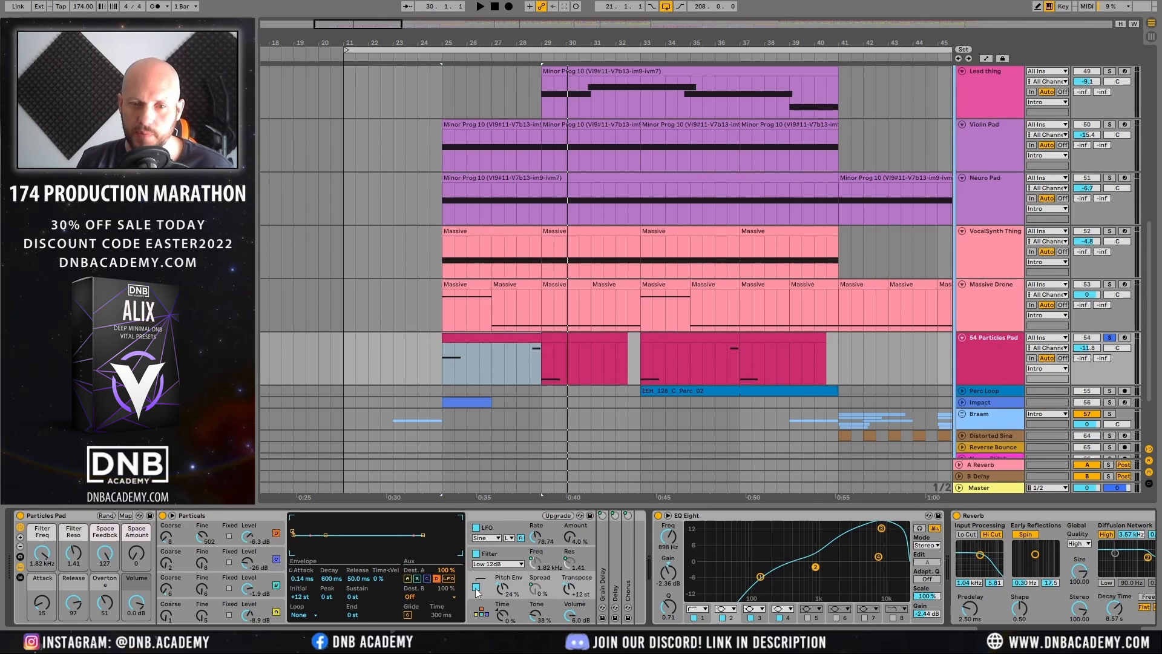
{"action": "left_click", "coordinate": [476, 586]}
{"action": "key", "text": "space"}
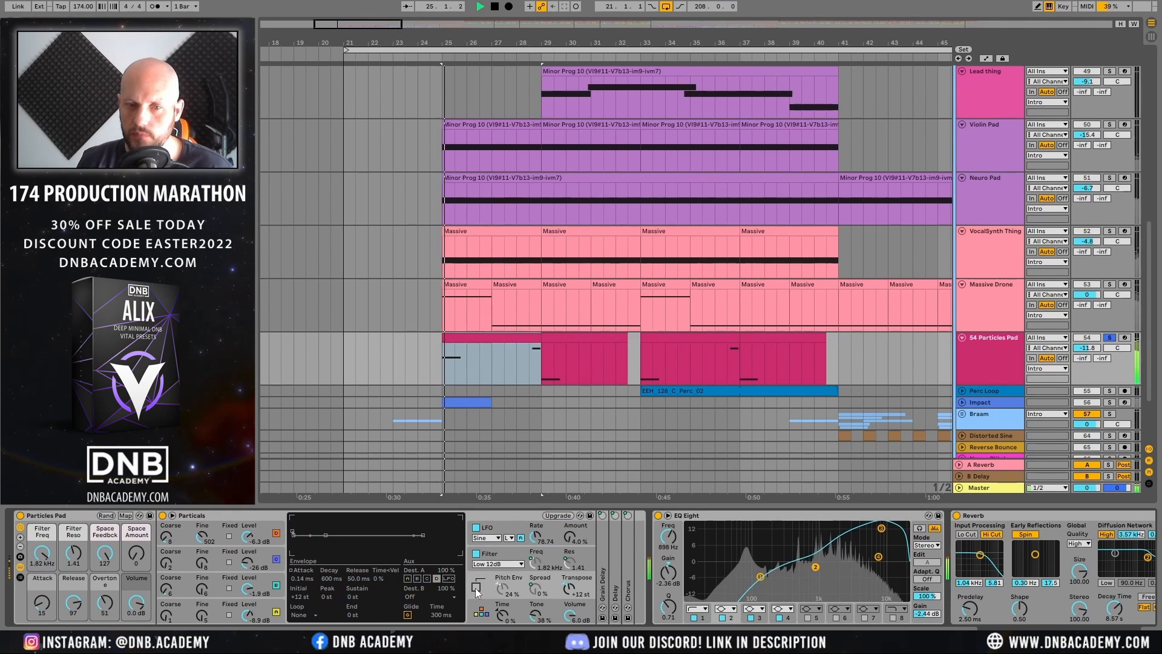
{"action": "key", "text": "space"}
{"action": "left_click", "coordinate": [503, 552]}
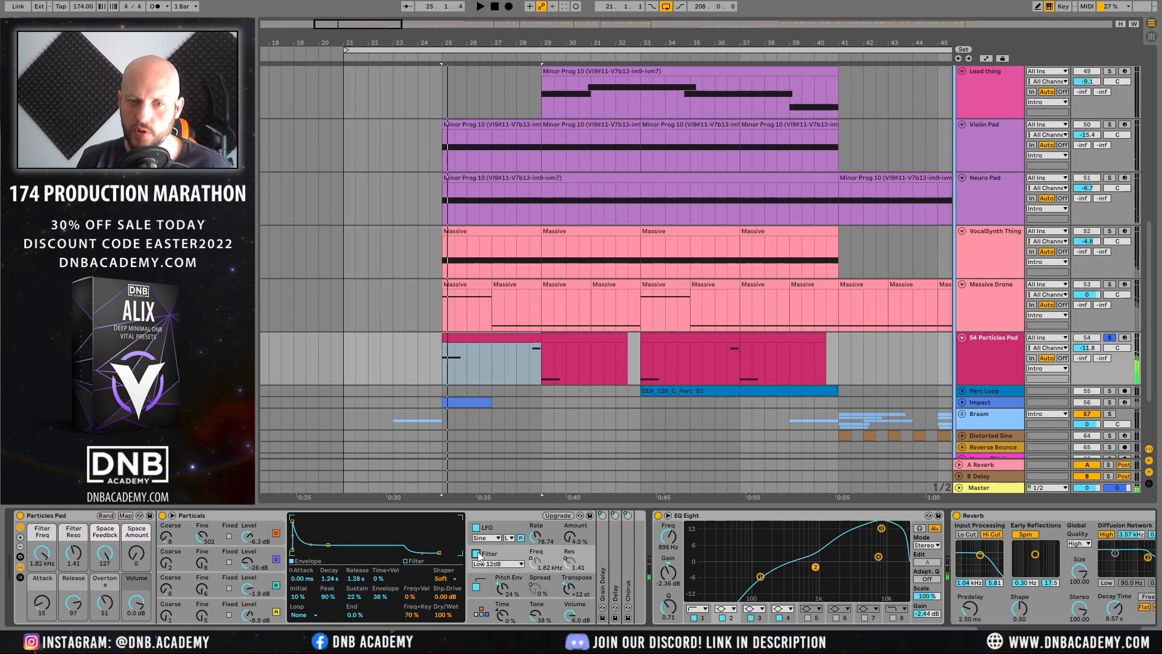
{"action": "key", "text": "space"}
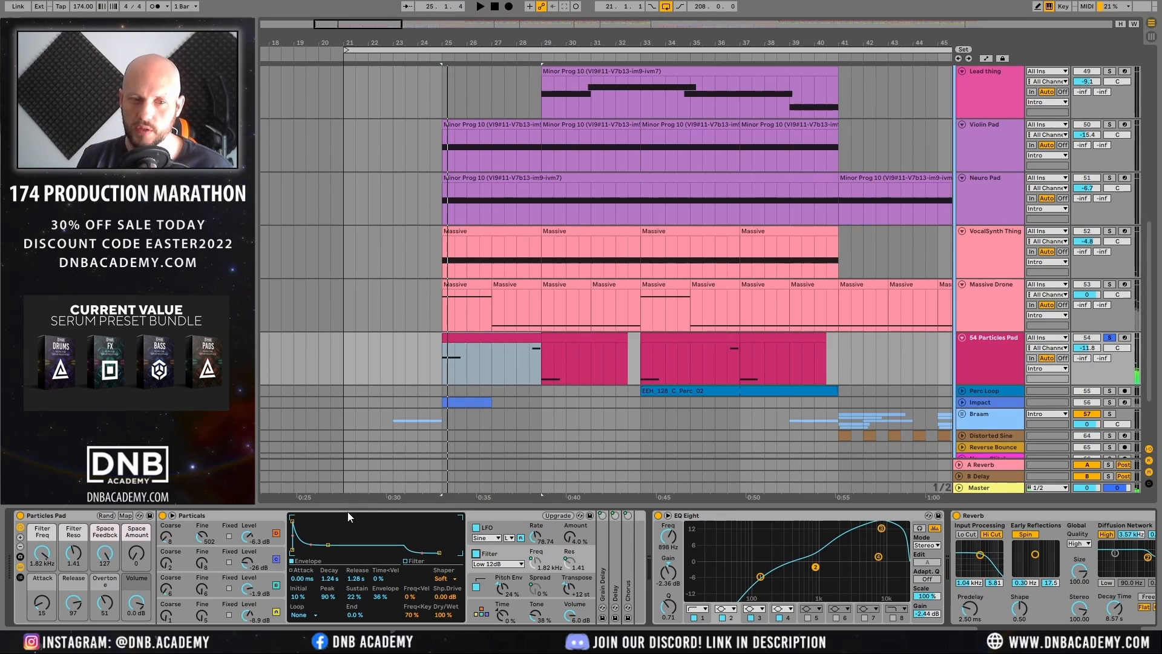
Step: Compare the first clip with the Particals synth's LFO on and off, and leave the LFO switched off
{"action": "left_click", "coordinate": [530, 524]}
{"action": "left_click", "coordinate": [524, 529]}
{"action": "left_click", "coordinate": [476, 527]}
{"action": "key", "text": "space"}
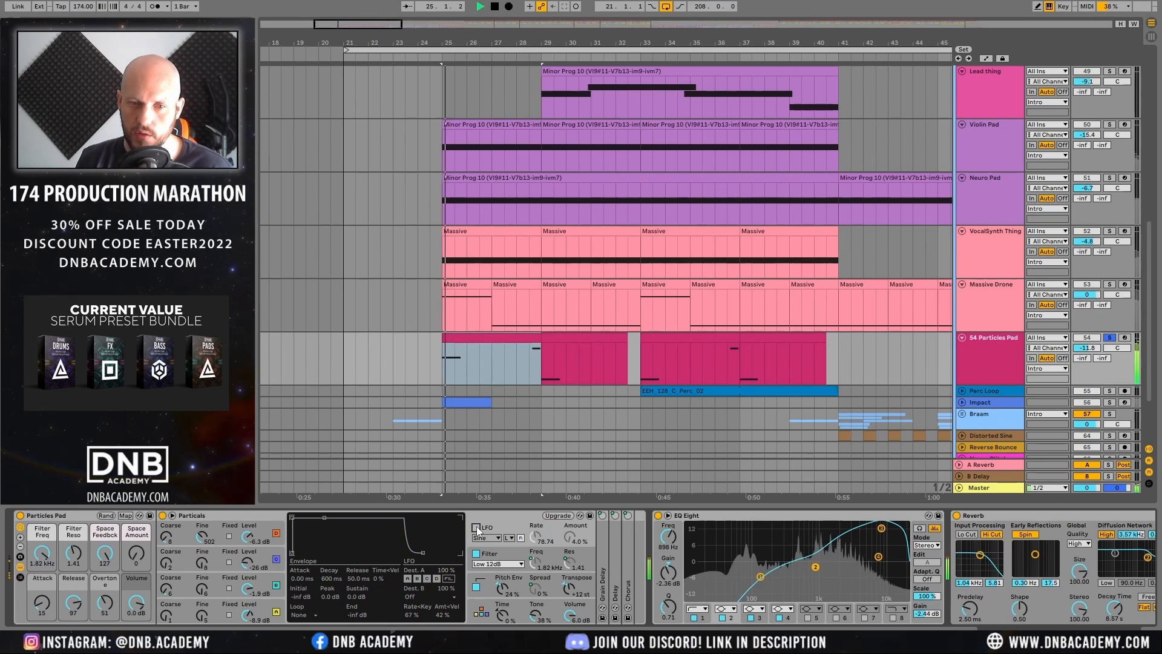
{"action": "left_click", "coordinate": [476, 527]}
{"action": "key", "text": "space"}
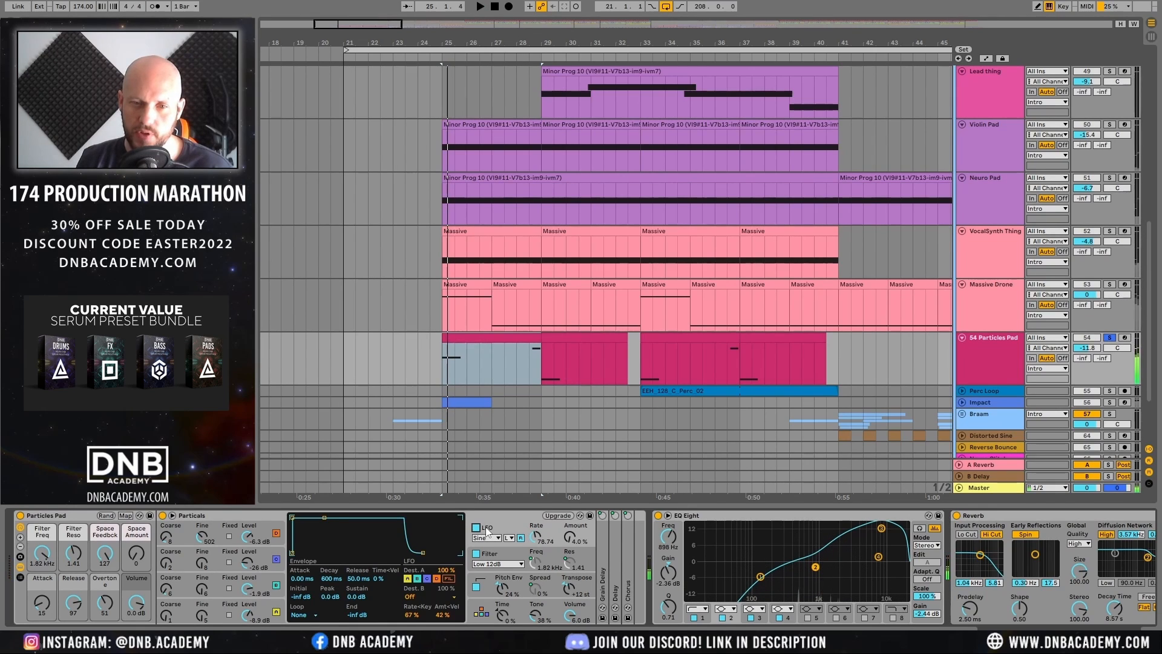
{"action": "left_click", "coordinate": [477, 527]}
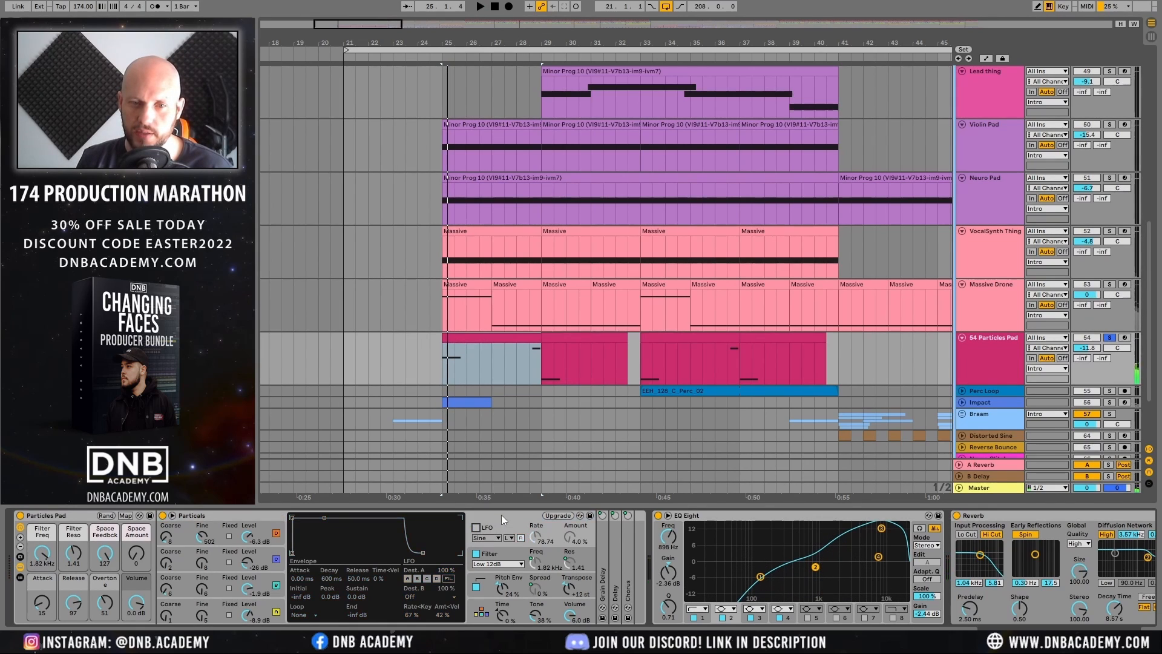
{"action": "key", "text": "space"}
{"action": "key", "text": "space"}
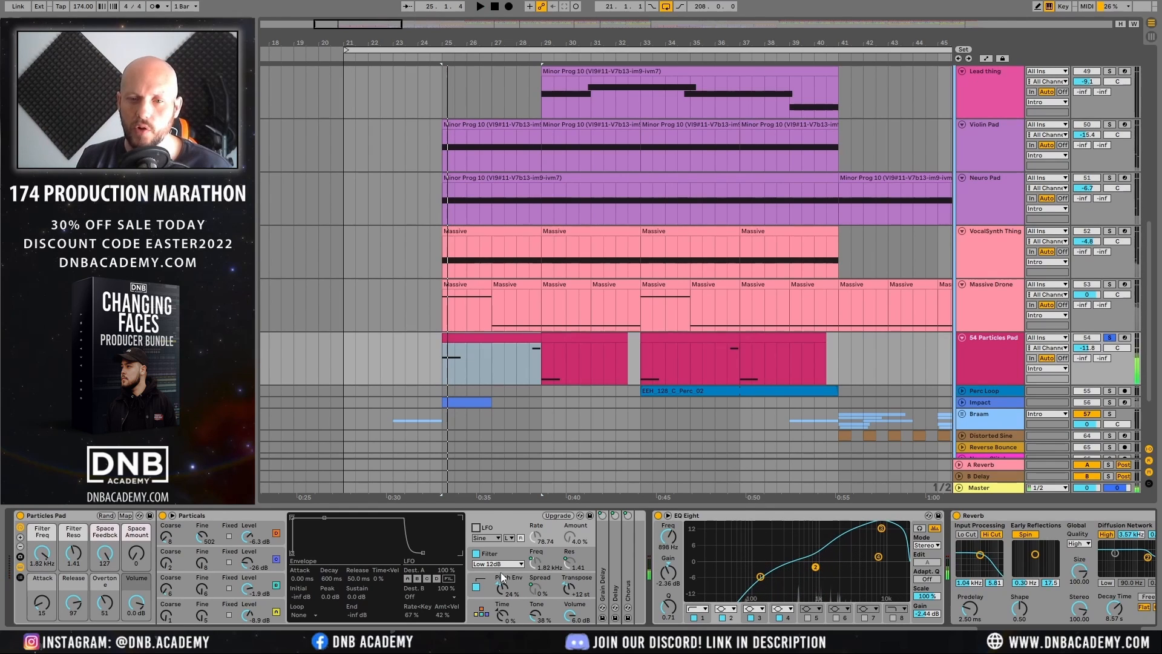
Step: Unsolo the Particles Pad track and audition the full intro mix from bar 25
{"action": "left_click", "coordinate": [1111, 337]}
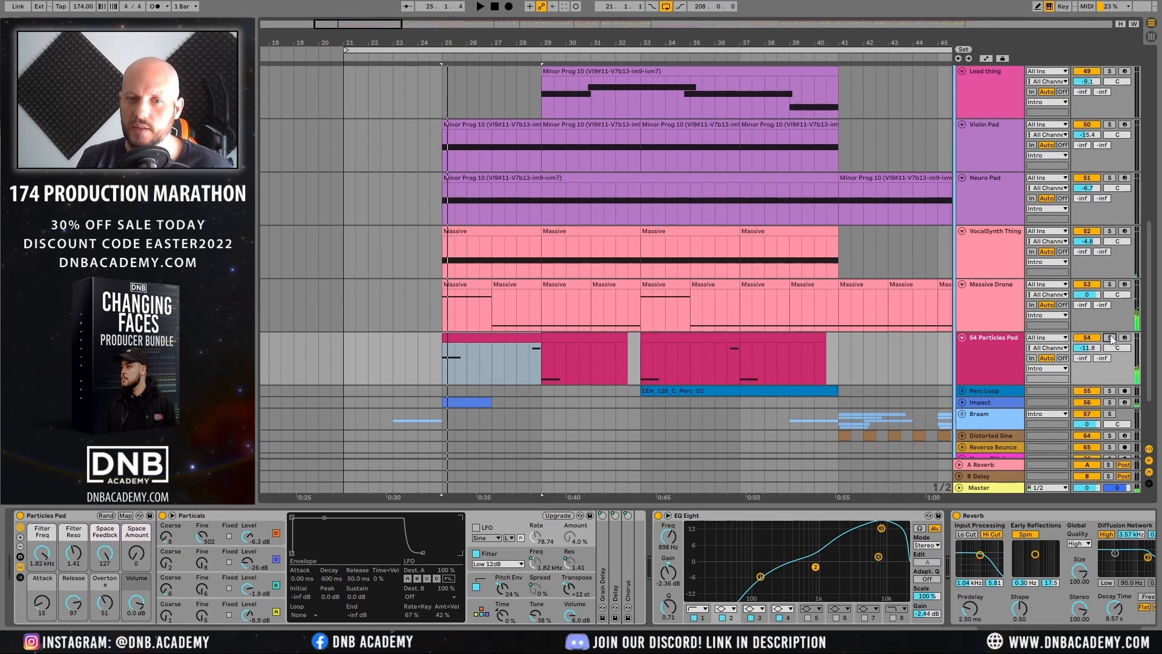
{"action": "left_click", "coordinate": [448, 356]}
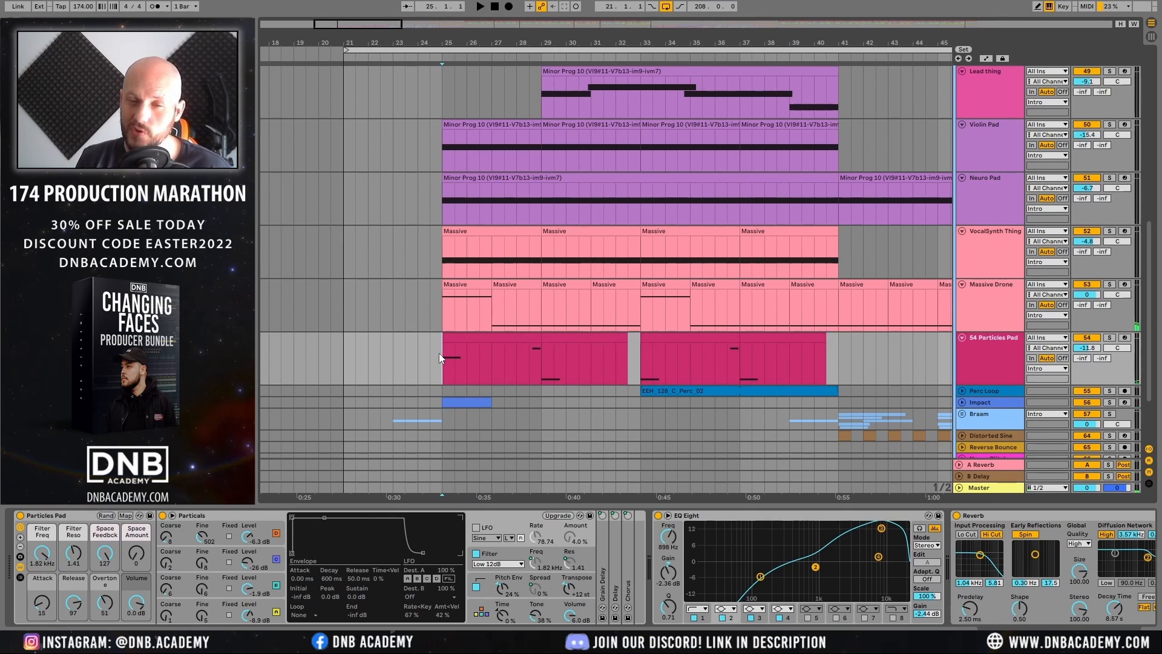
{"action": "key", "text": "space"}
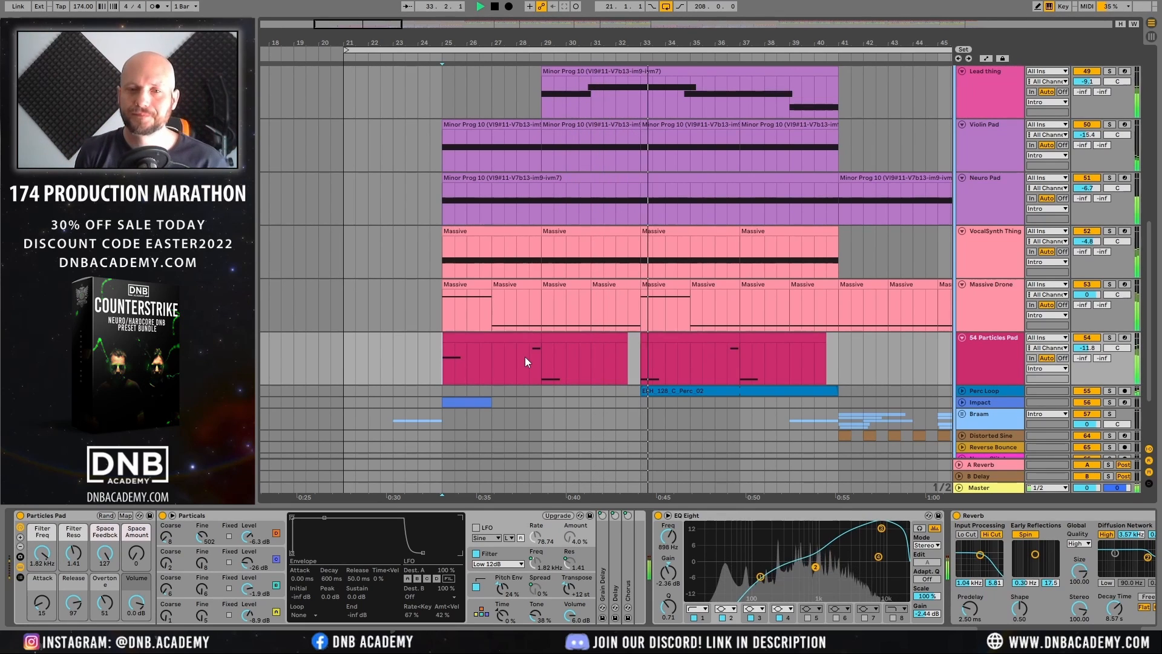
{"action": "key", "text": "space"}
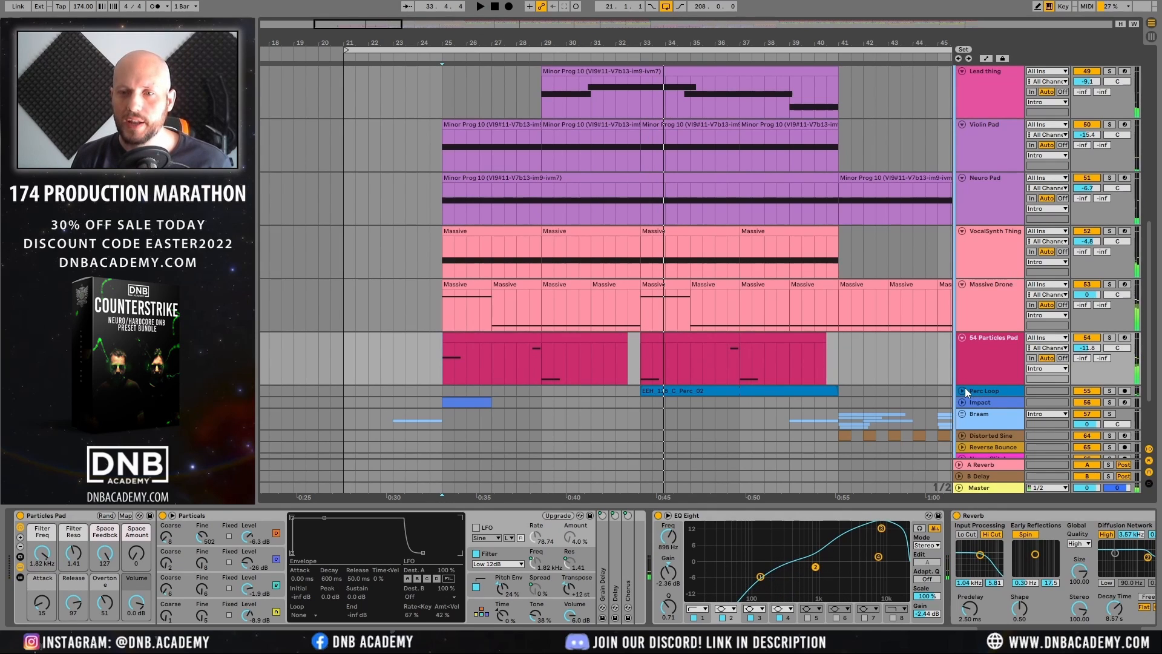
Step: Unfold and solo the Perc Loop track, audition its clip from bar 33, and open the clip's sample settings
{"action": "left_click", "coordinate": [963, 390]}
{"action": "scroll", "coordinate": [984, 393], "scroll_direction": "down", "scroll_amount": 1}
{"action": "left_click", "coordinate": [1110, 343]}
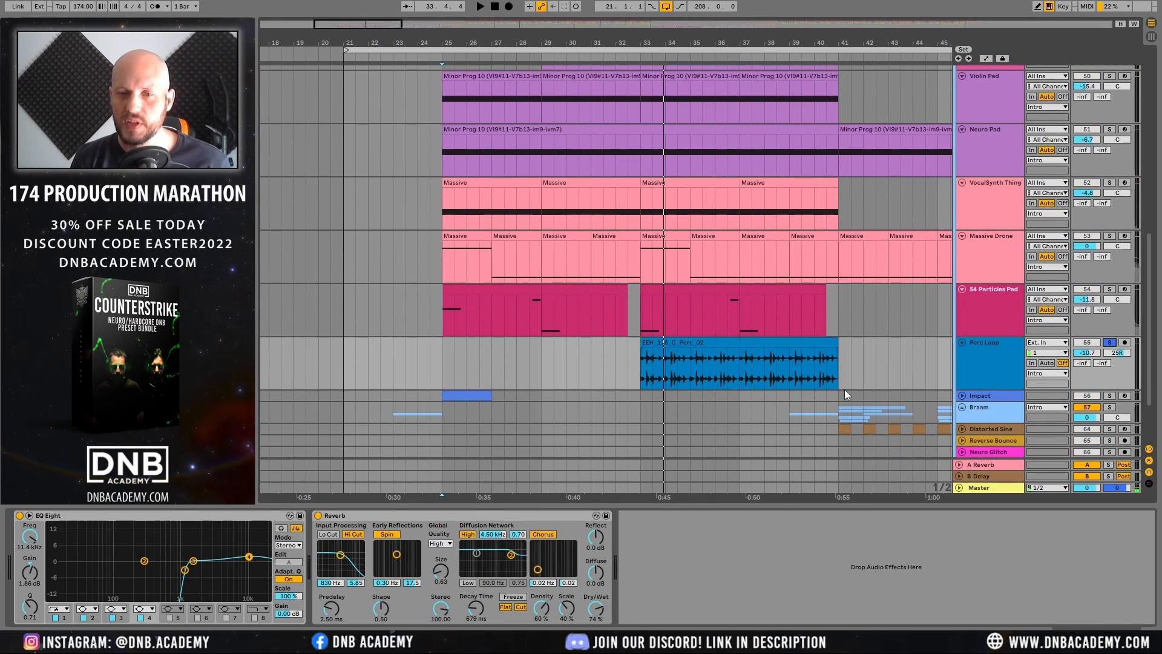
{"action": "left_click", "coordinate": [713, 342]}
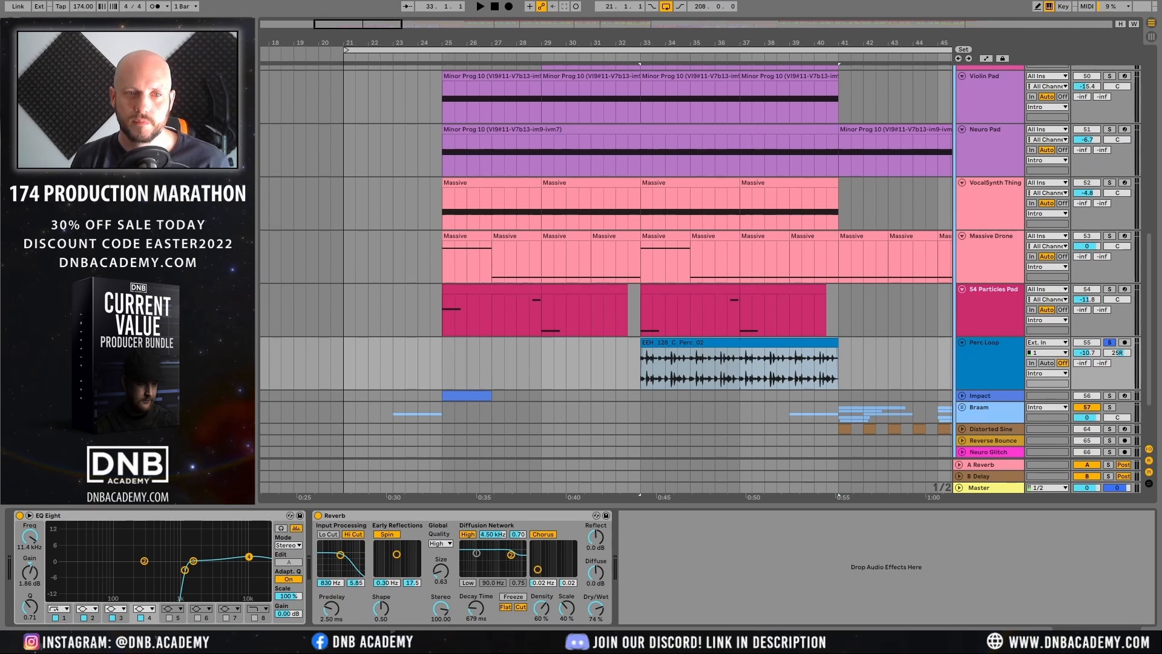
{"action": "left_click", "coordinate": [748, 343]}
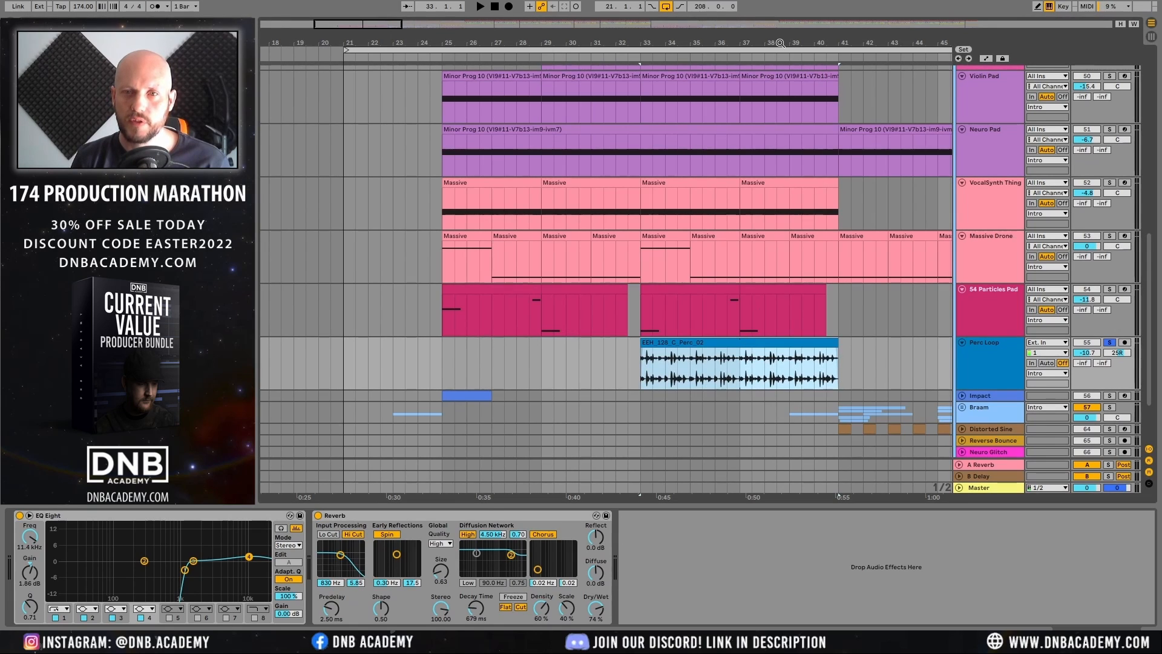
{"action": "scroll", "coordinate": [679, 61], "scroll_direction": "right", "scroll_amount": 3}
{"action": "key", "text": "space"}
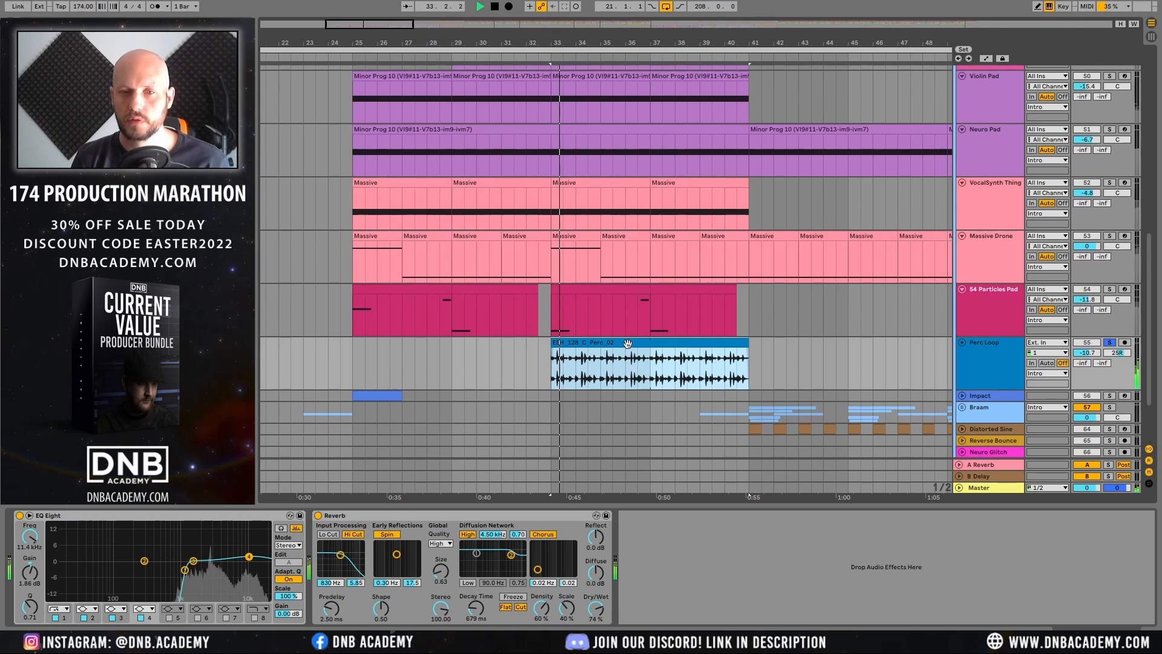
{"action": "double_click", "coordinate": [662, 343]}
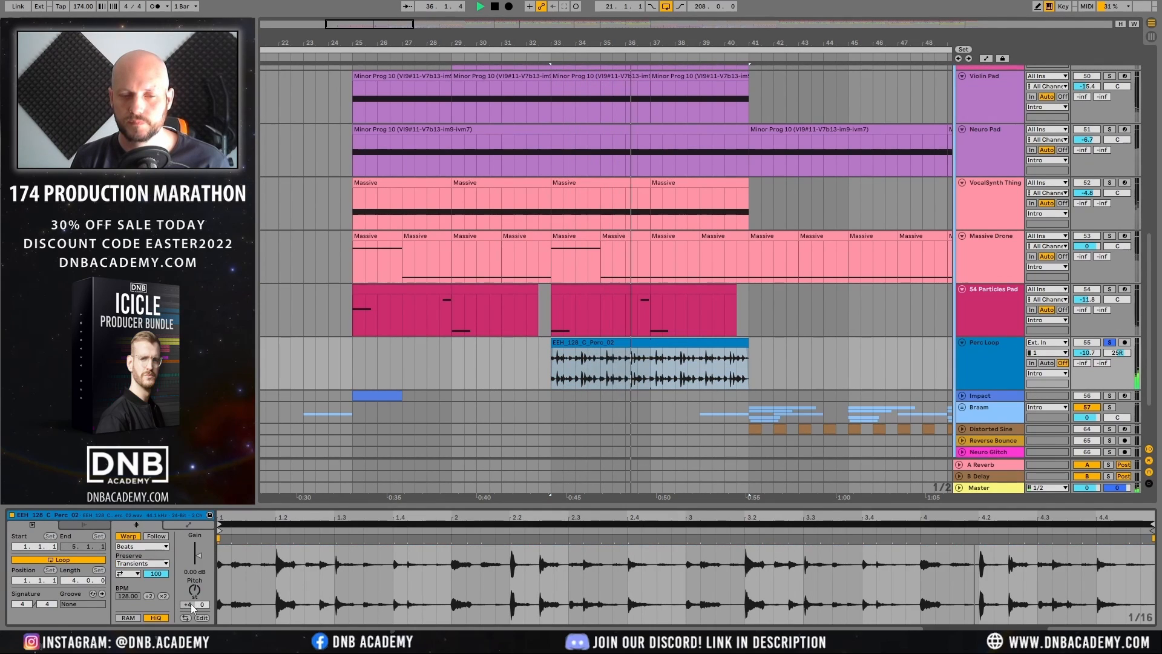
{"action": "key", "text": "space"}
Step: Unsolo the Perc Loop track and audition the loop in the full mix from bar 33
{"action": "left_click", "coordinate": [1109, 343]}
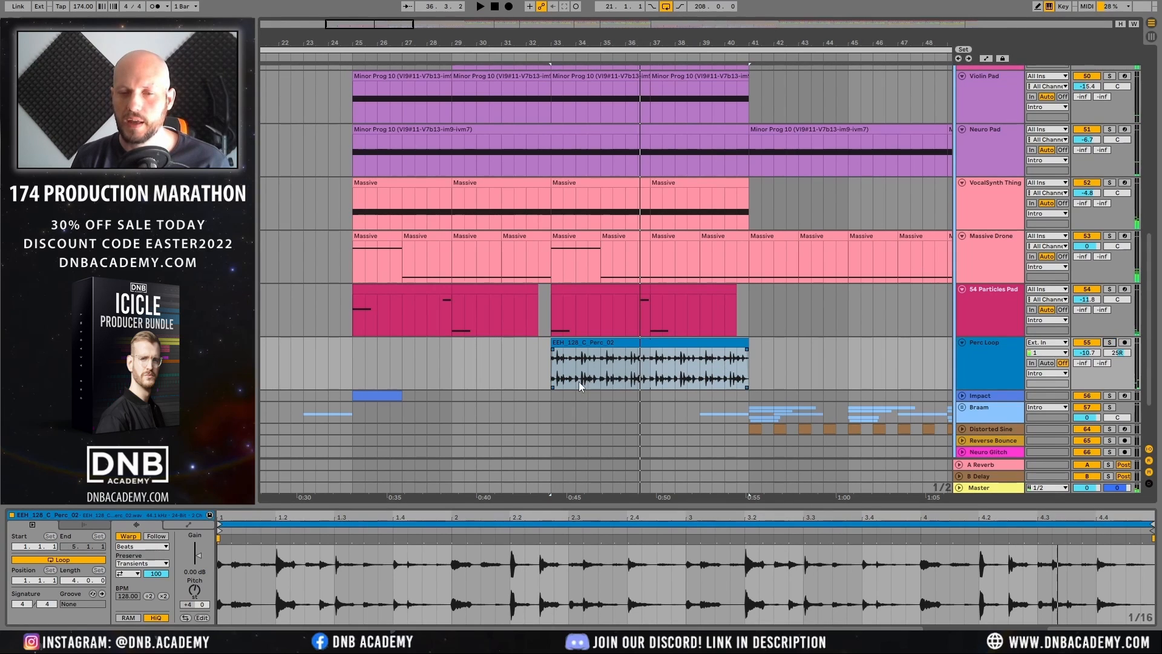
{"action": "left_click", "coordinate": [548, 362]}
{"action": "key", "text": "space"}
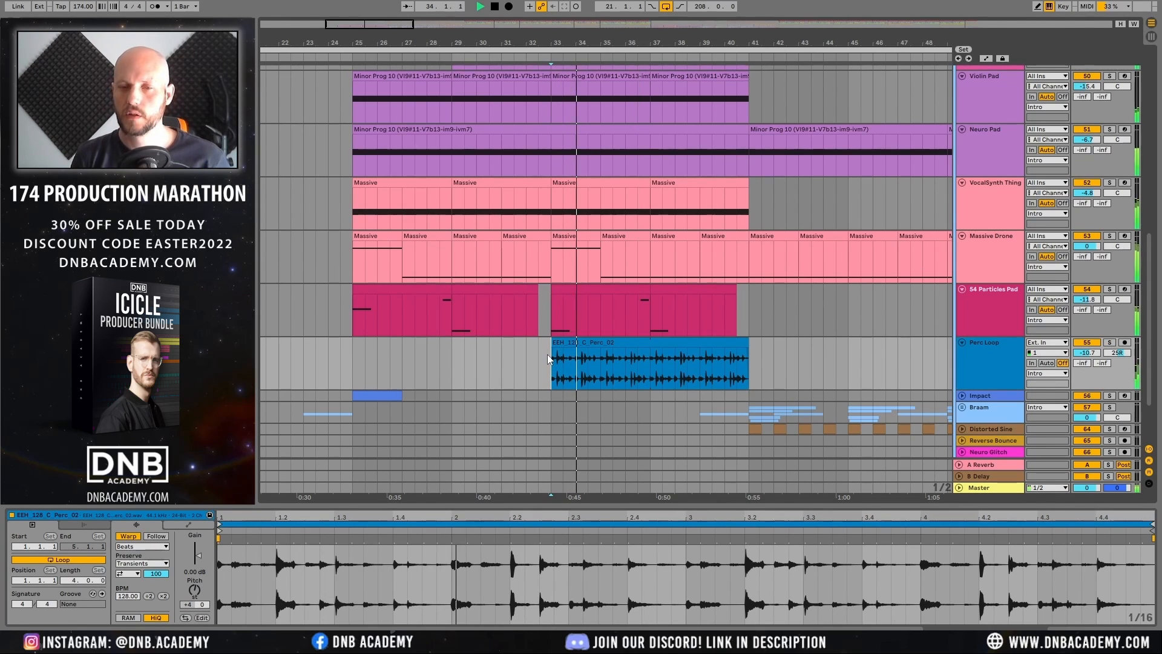
{"action": "scroll", "coordinate": [641, 321], "scroll_direction": "down", "scroll_amount": 3}
{"action": "key", "text": "space"}
Step: Unfold and solo the Impact track, show its device chain, and audition its clip at bar 25
{"action": "left_click", "coordinate": [962, 322]}
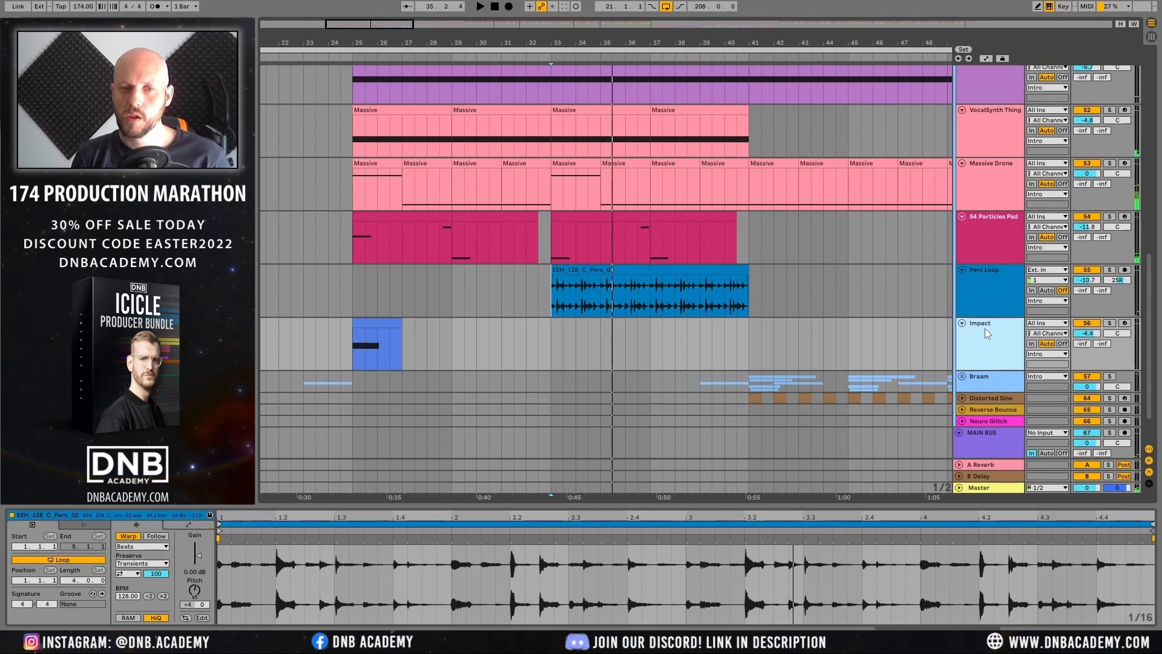
{"action": "left_click", "coordinate": [370, 321]}
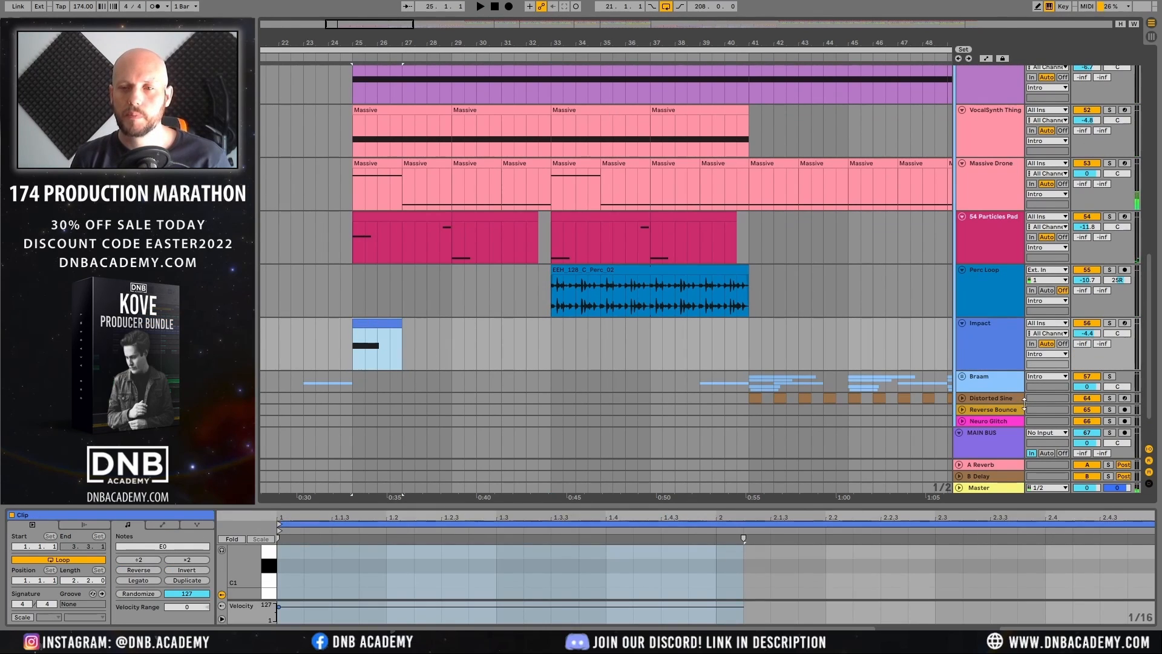
{"action": "left_click", "coordinate": [1012, 348]}
{"action": "left_click", "coordinate": [1109, 322]}
{"action": "left_click", "coordinate": [998, 335]}
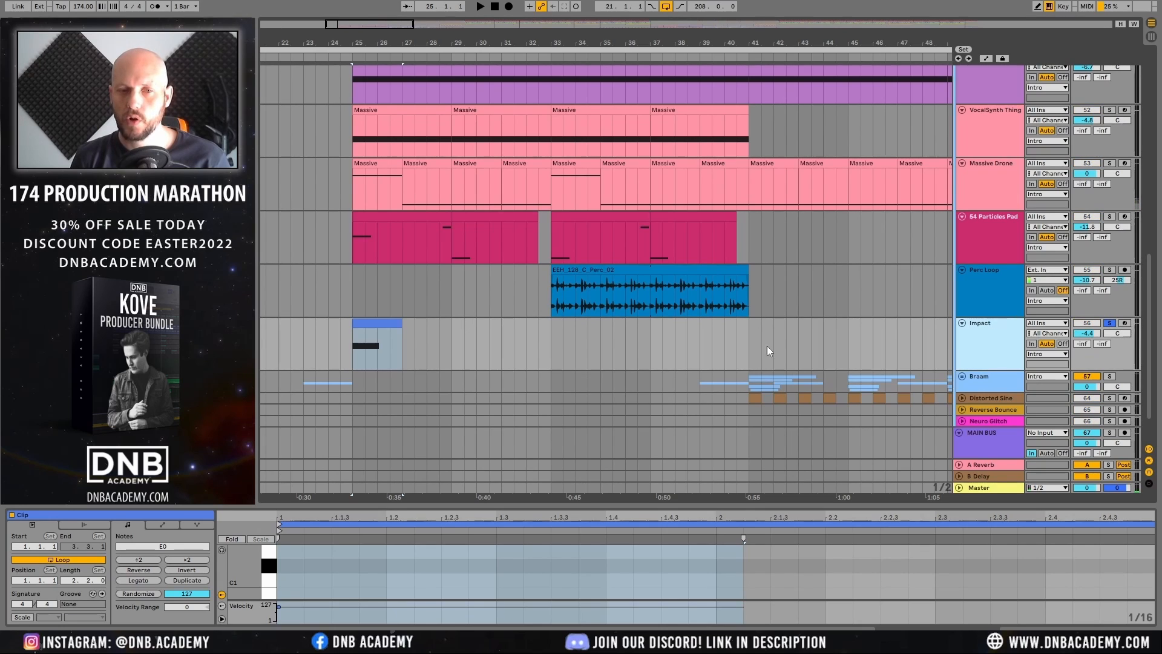
{"action": "left_click", "coordinate": [979, 331]}
{"action": "key", "text": "space"}
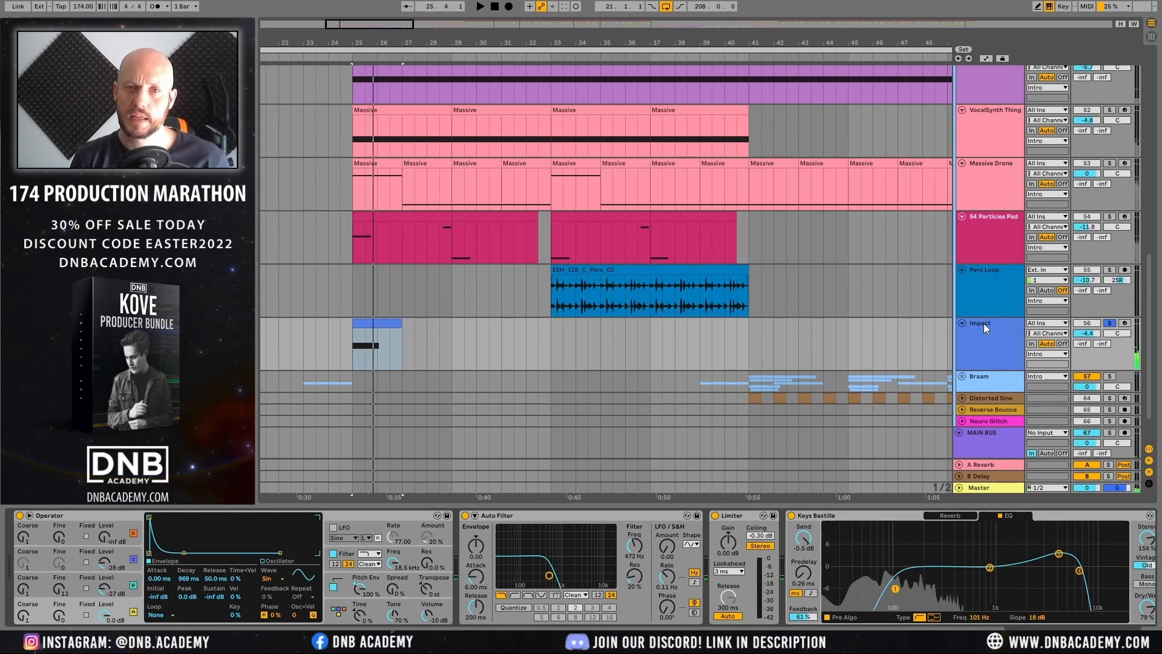
Step: View the pitch envelope settings of the Impact track's Operator
{"action": "left_click", "coordinate": [371, 522]}
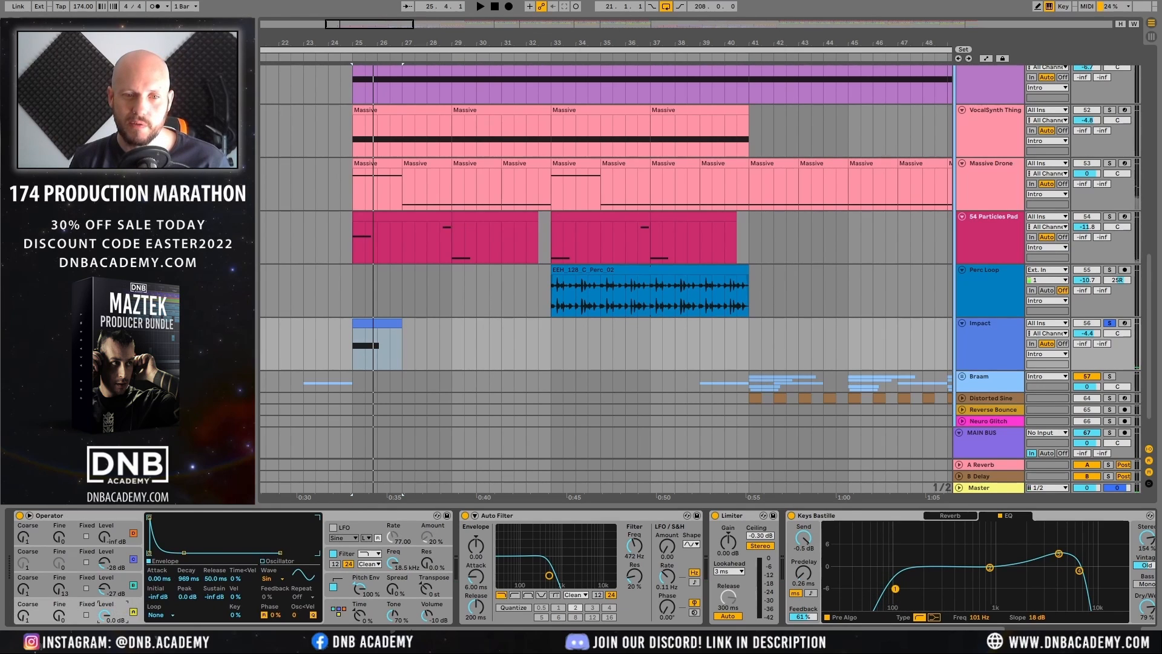
{"action": "left_click", "coordinate": [376, 584]}
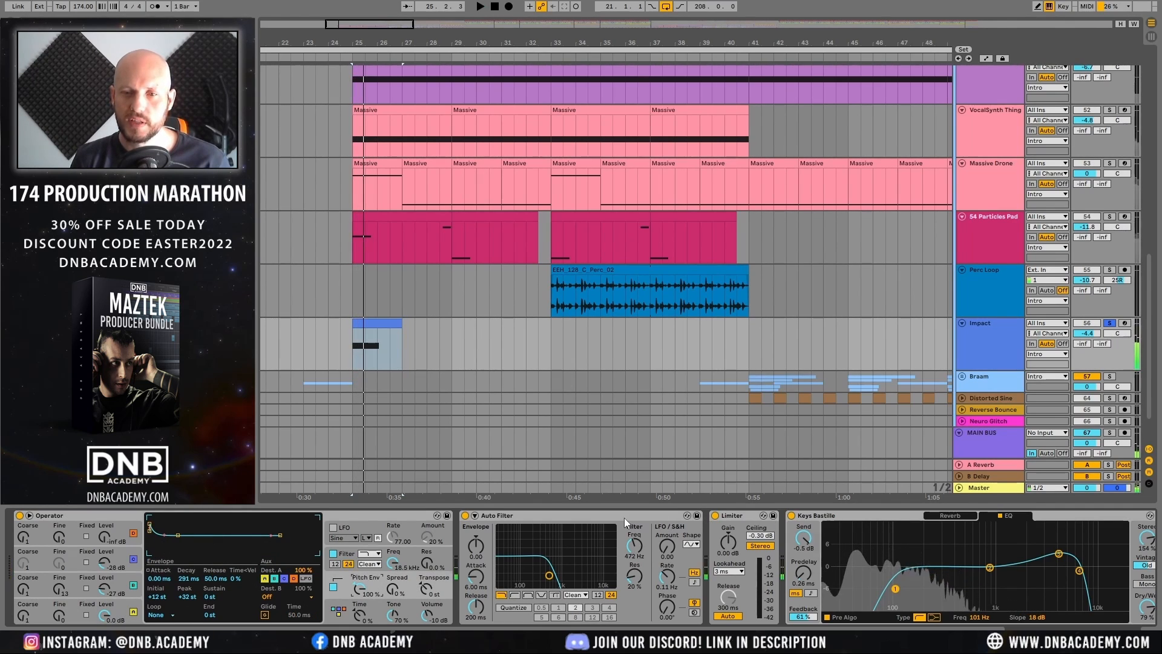
Step: Bypass the Keys Bastille reverb and the Auto Filter on the Impact track and audition the dry Operator sound
{"action": "left_click", "coordinate": [792, 516]}
{"action": "key", "text": "space"}
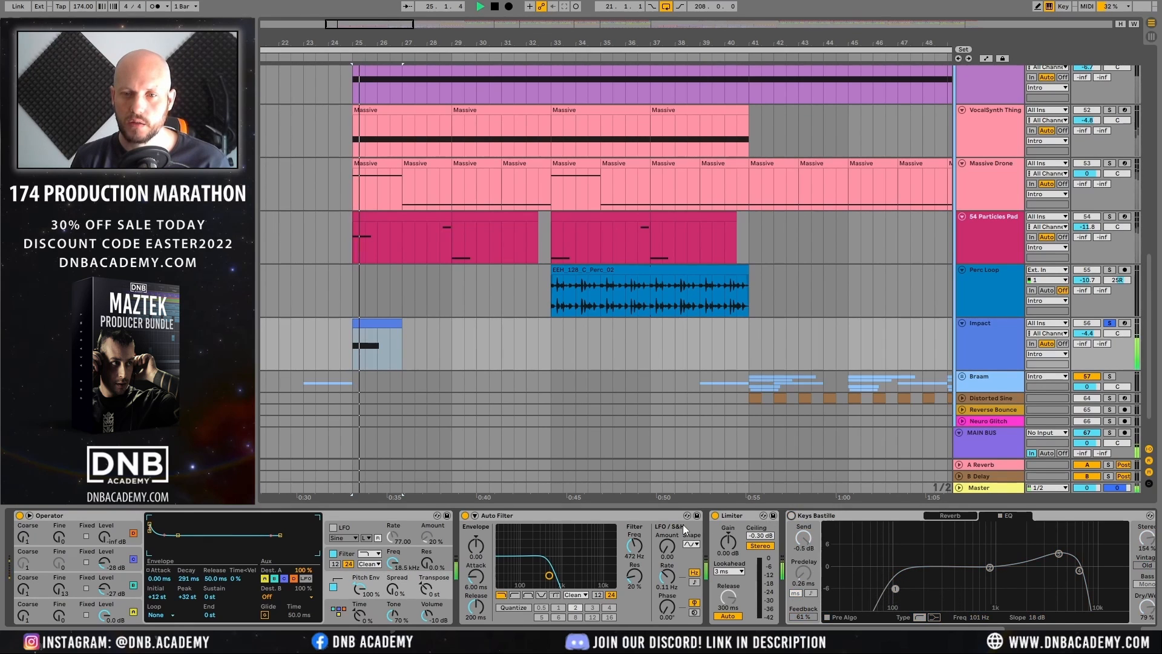
{"action": "left_click", "coordinate": [465, 516]}
{"action": "key", "text": "space"}
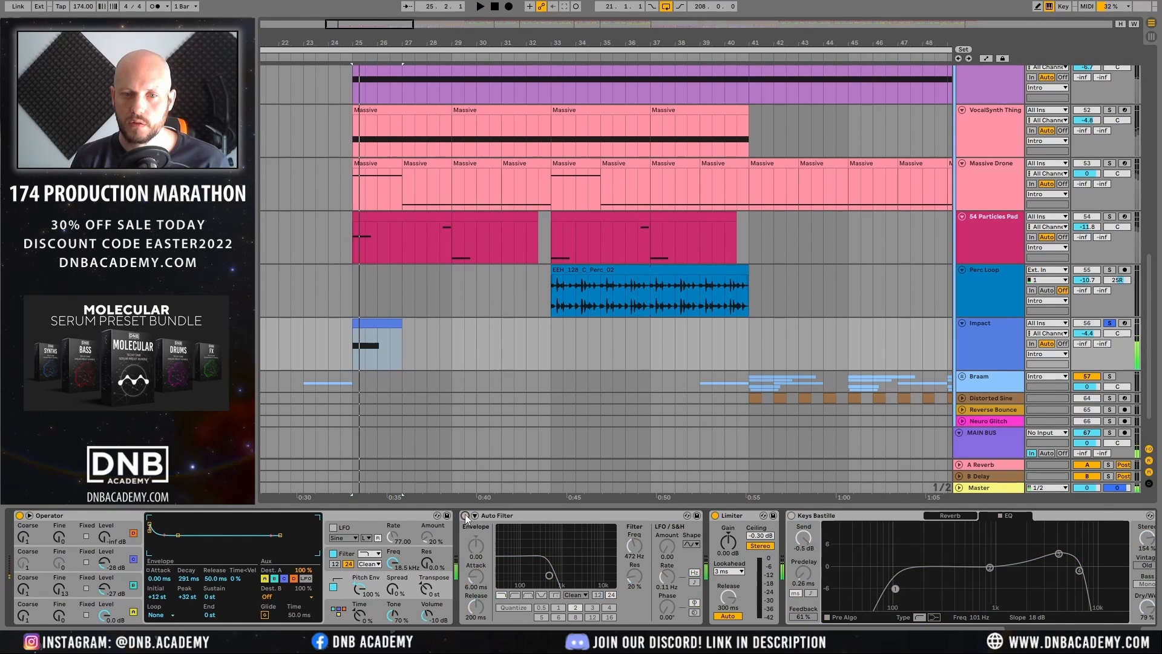
{"action": "key", "text": "space"}
Step: View the settings of Operator's oscillators C and B and audition the impact with each one switched off in turn
{"action": "left_click", "coordinate": [118, 584]}
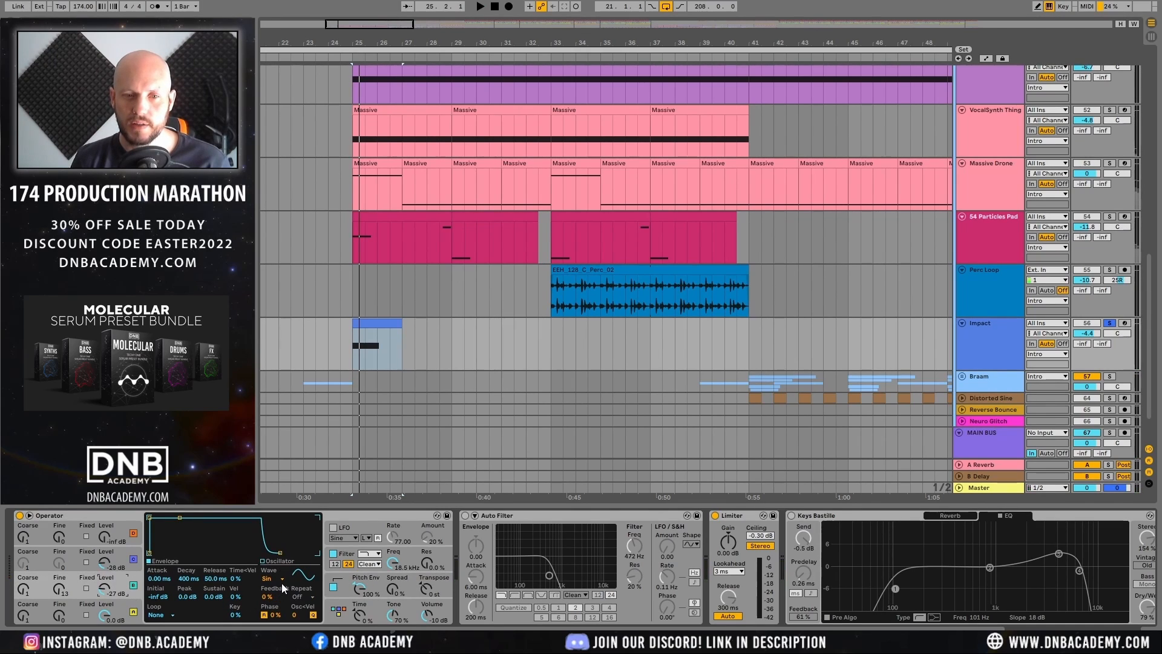
{"action": "left_click", "coordinate": [121, 555]}
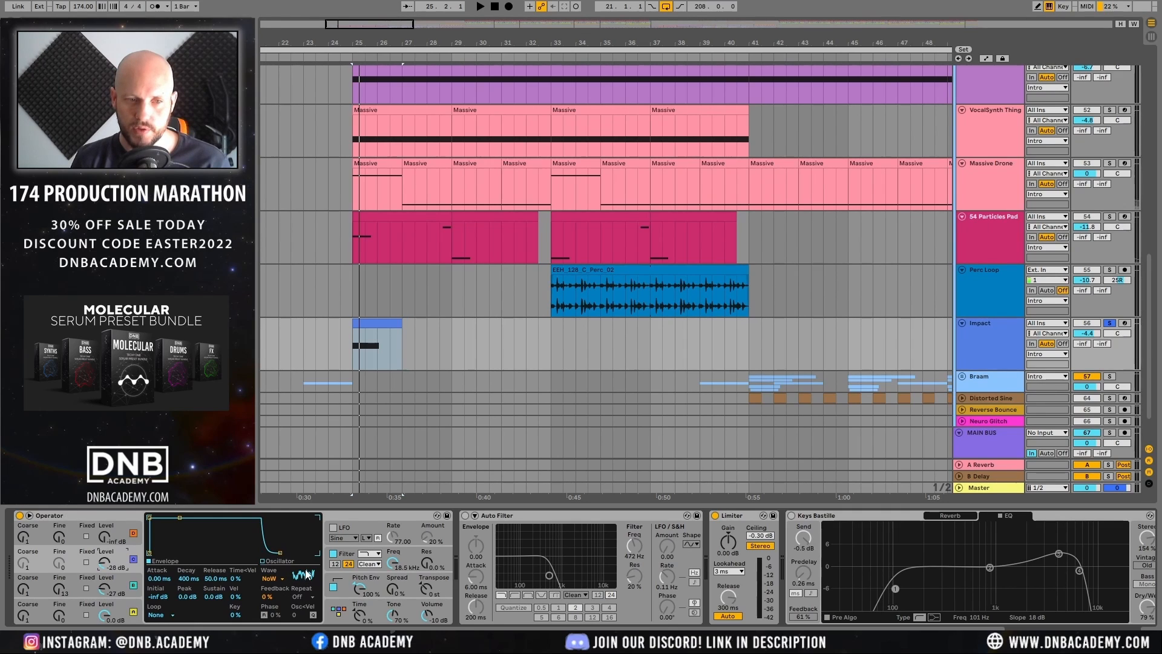
{"action": "left_click", "coordinate": [133, 585]}
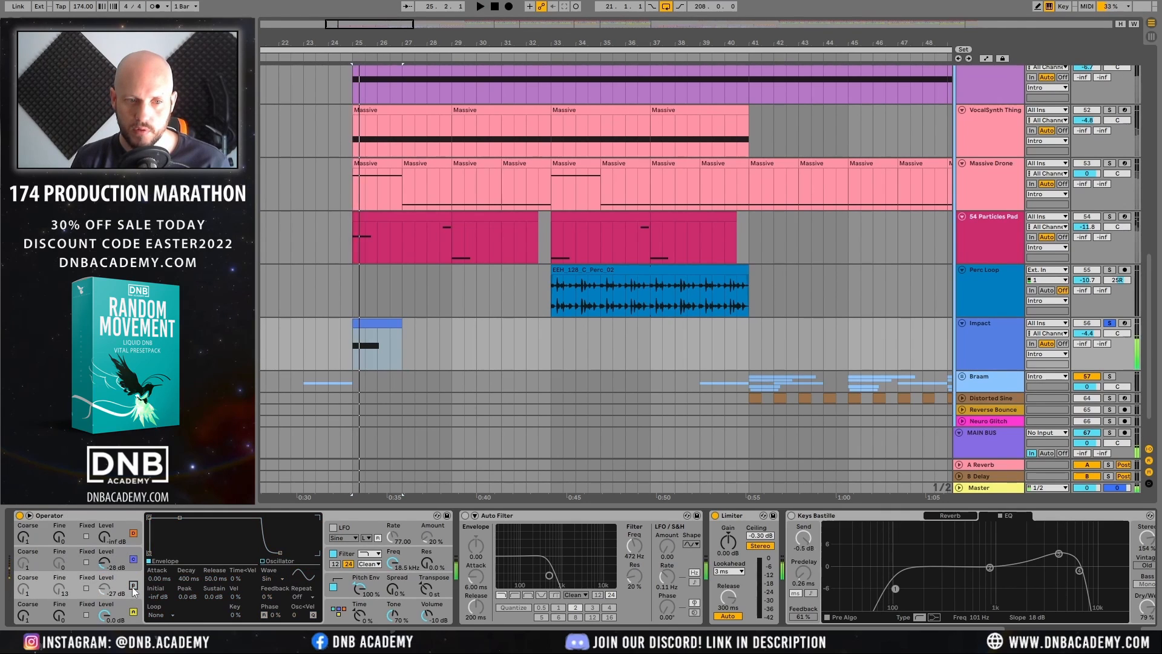
{"action": "left_click", "coordinate": [134, 560]}
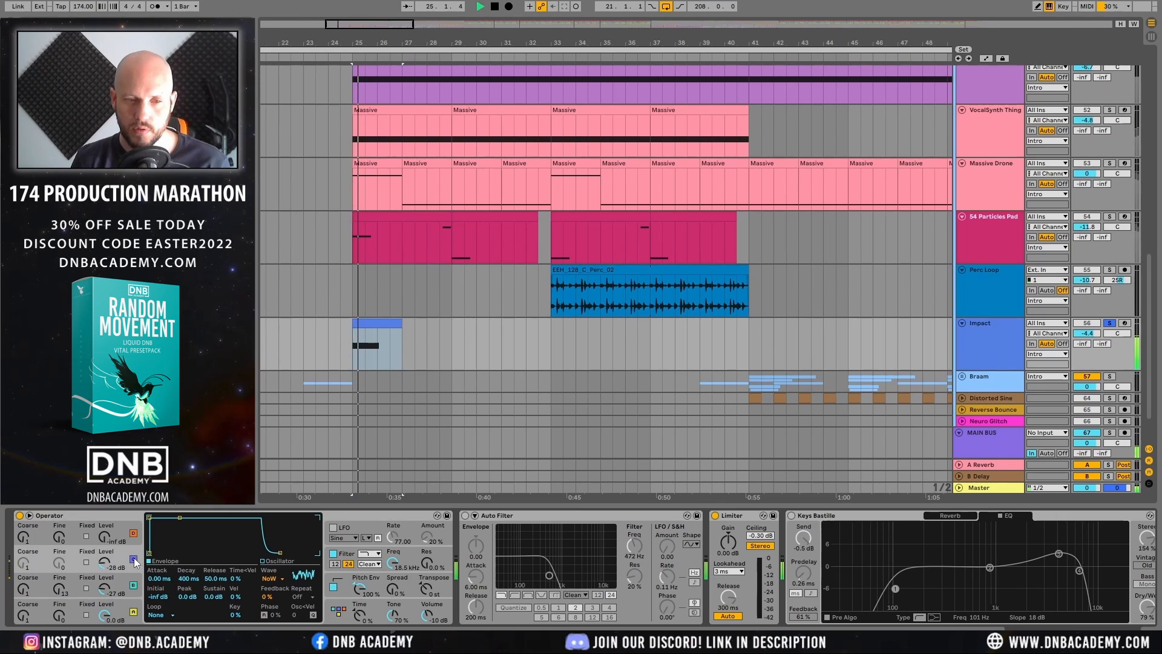
{"action": "key", "text": "space"}
Step: Show Operator's filter settings and compare the shaper set to Off and Hard, leaving it on Hard
{"action": "left_click", "coordinate": [404, 559]}
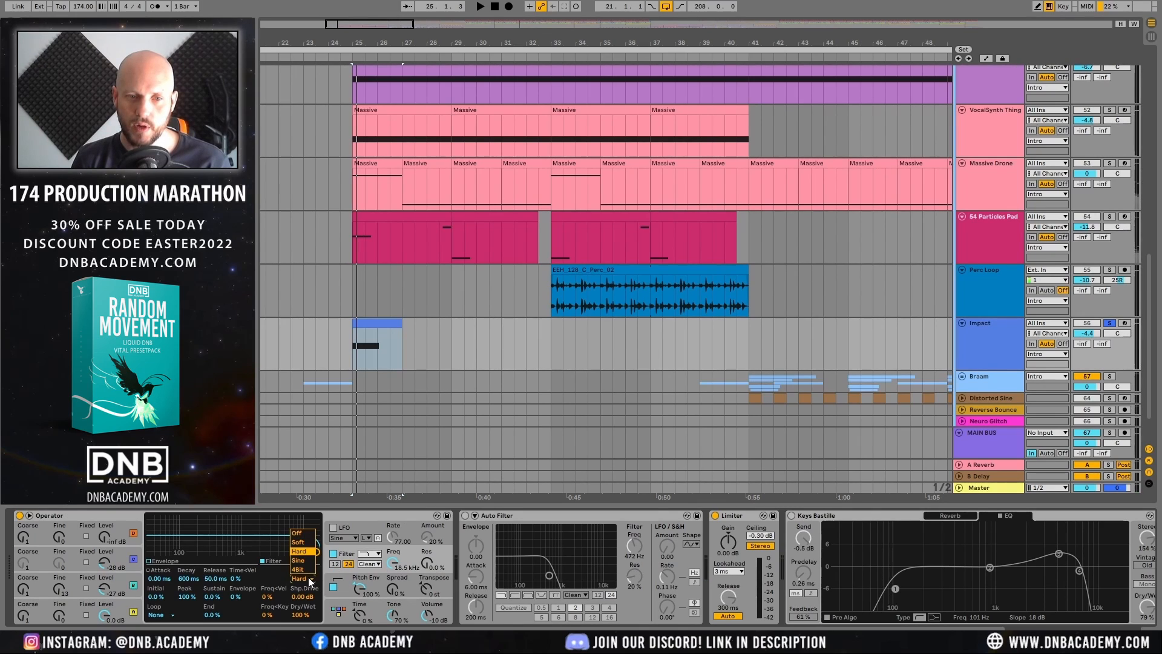
{"action": "left_click", "coordinate": [305, 535]}
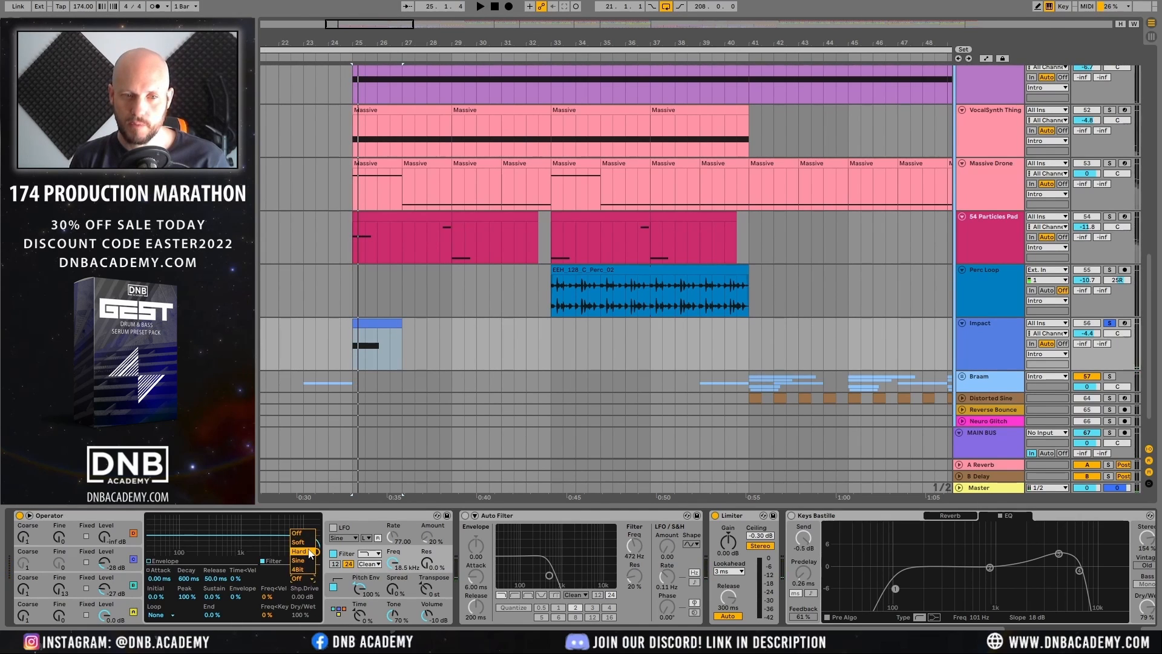
{"action": "left_click", "coordinate": [348, 515]}
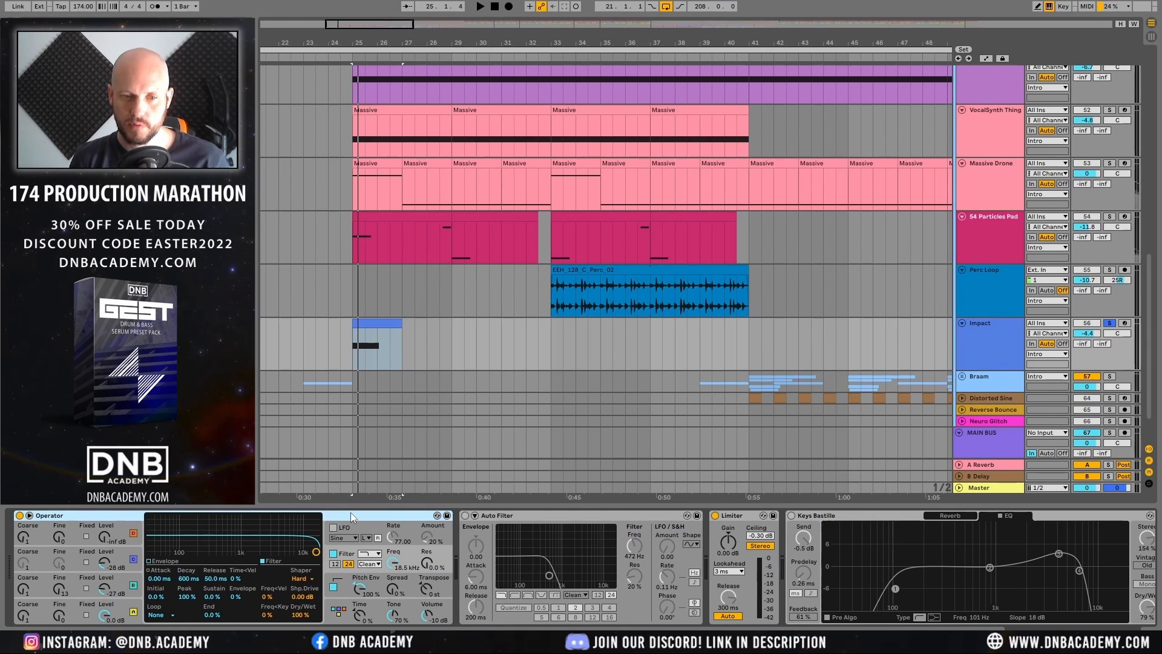
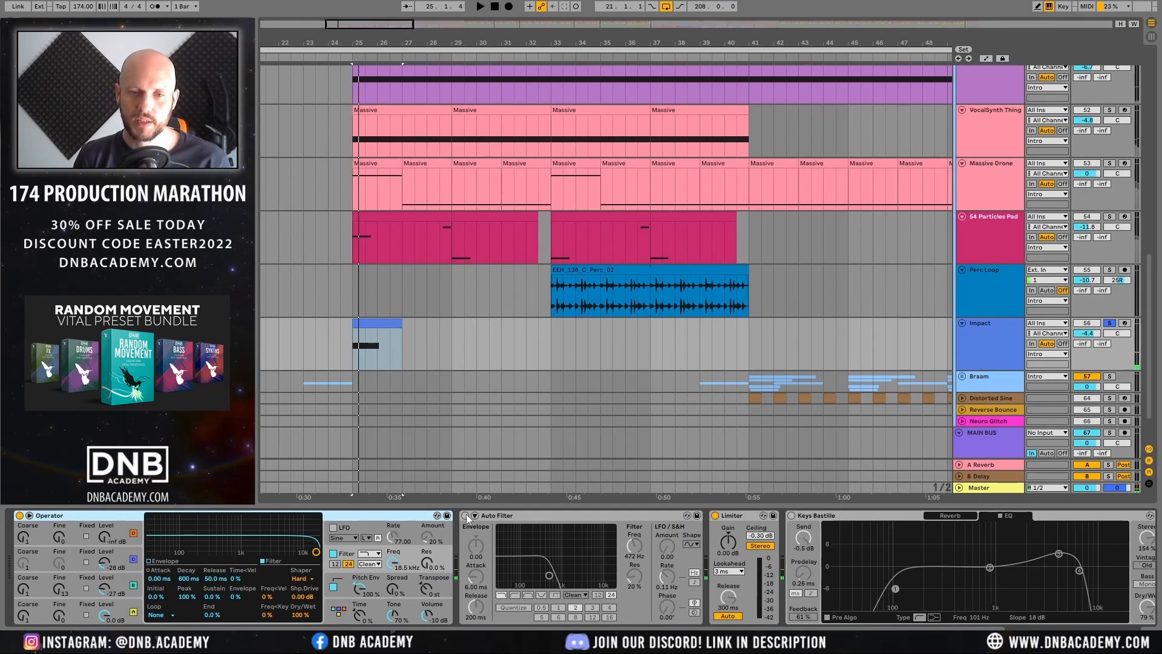
Step: Re-enable the Auto Filter and Keys Bastille reverb, audition the impact, and show the end of the device chain
{"action": "left_click", "coordinate": [466, 515]}
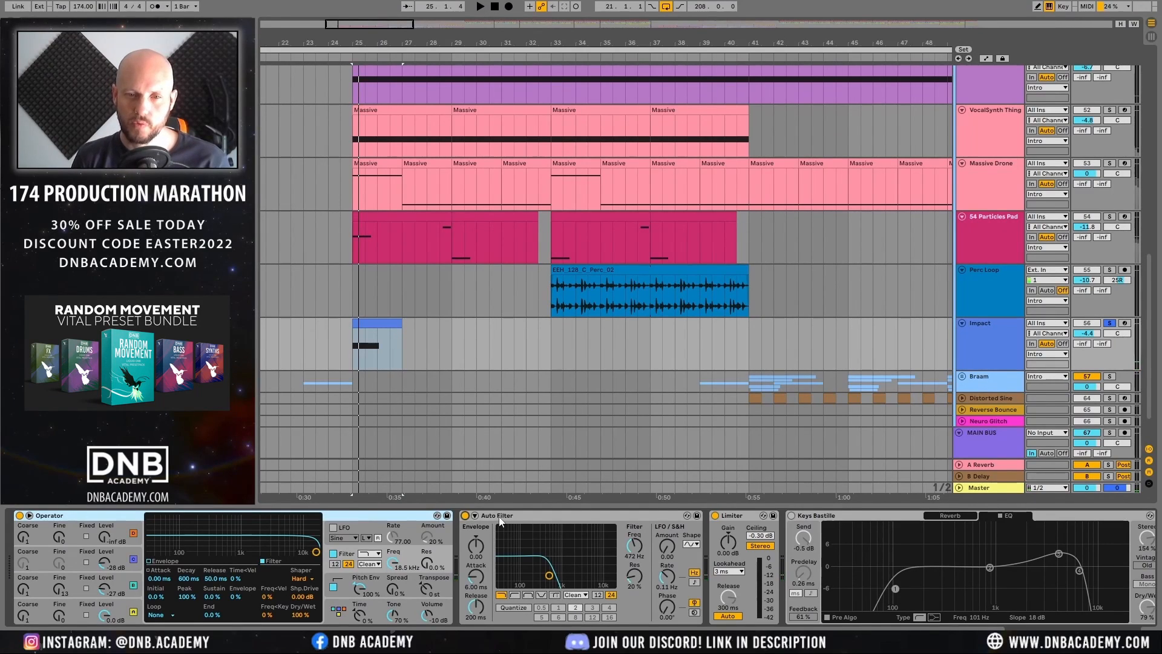
{"action": "left_click", "coordinate": [791, 516]}
{"action": "left_click", "coordinate": [854, 516]}
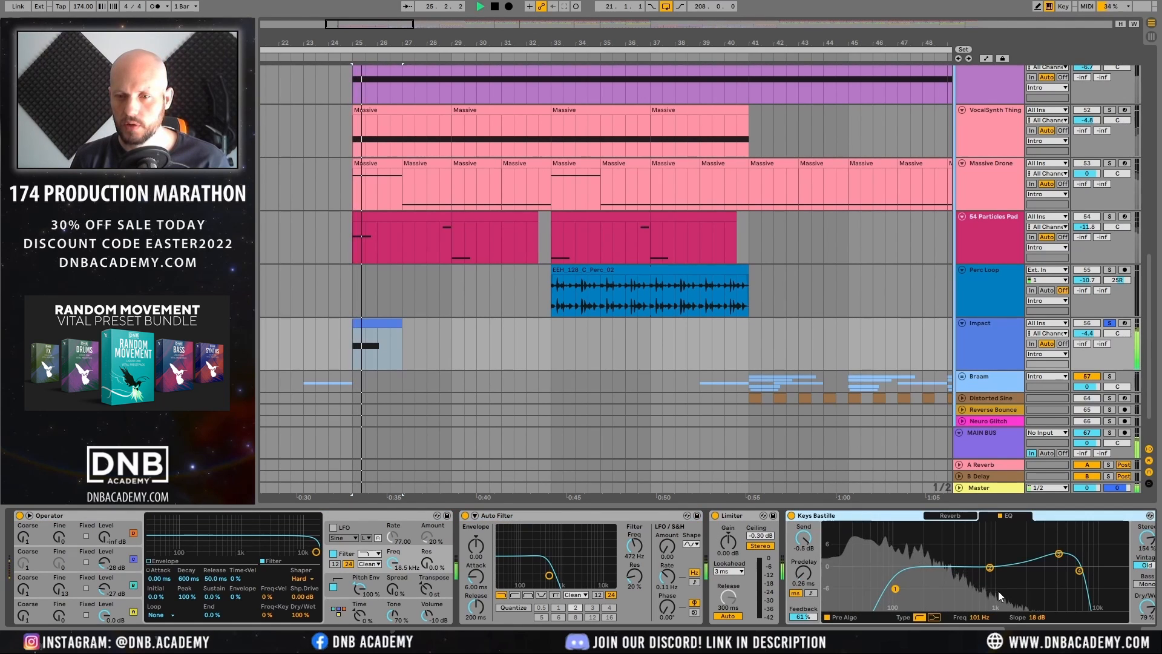
{"action": "scroll", "coordinate": [903, 542], "scroll_direction": "right", "scroll_amount": 3}
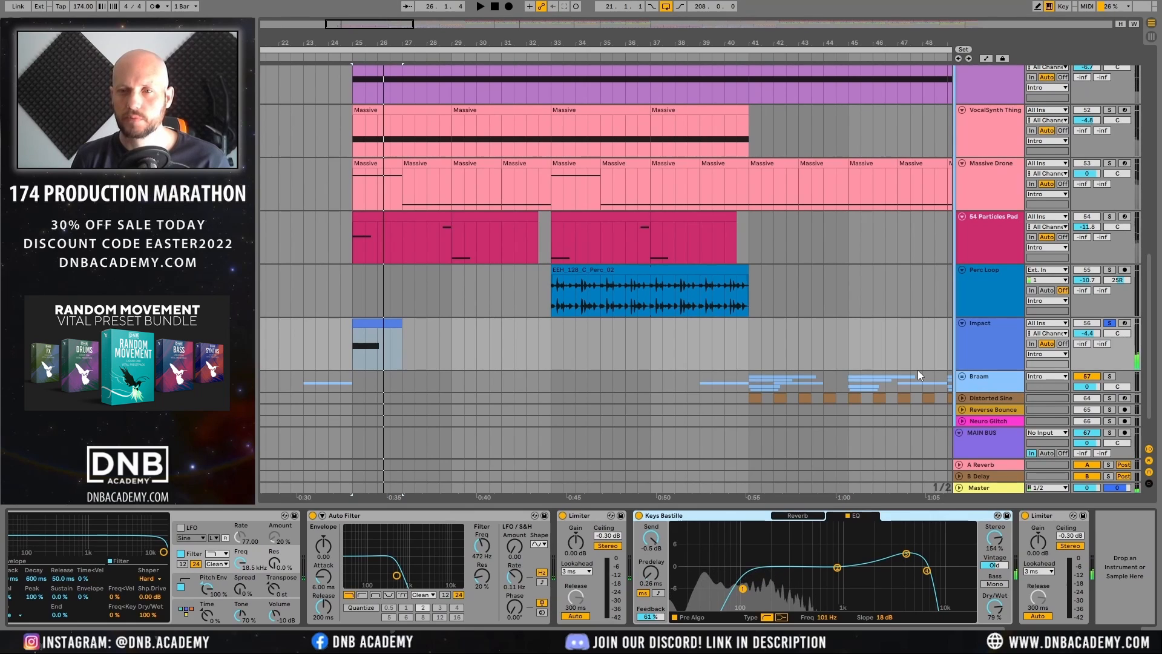
Step: Unsolo the Impact track and unfold the Braam group to show its individual tracks
{"action": "left_click", "coordinate": [1109, 324]}
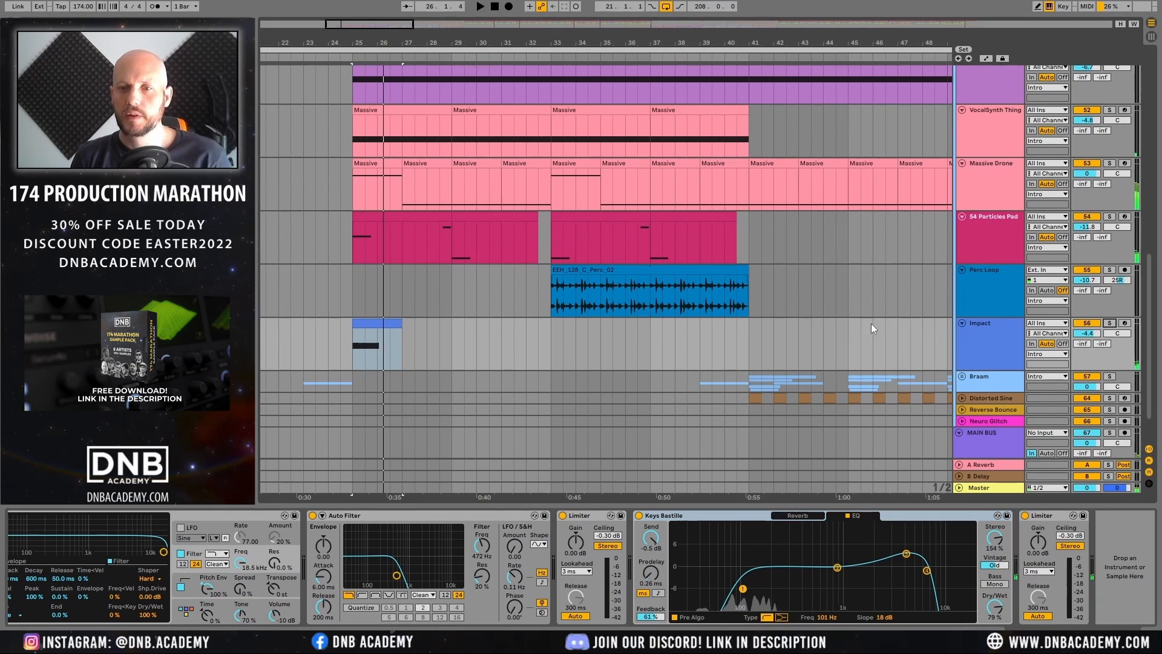
{"action": "scroll", "coordinate": [875, 327], "scroll_direction": "down", "scroll_amount": 3}
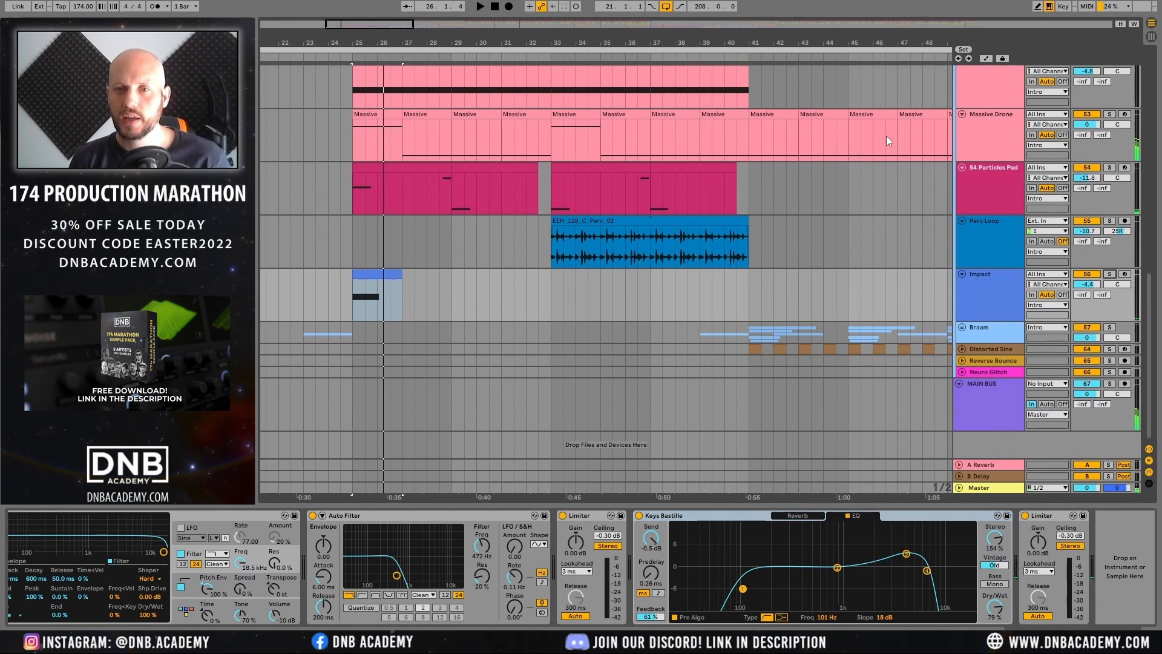
{"action": "left_click_drag", "start_coordinate": [844, 41], "coordinate": [450, 1]}
{"action": "left_click_drag", "start_coordinate": [820, 42], "coordinate": [787, 21]}
{"action": "scroll", "coordinate": [762, 212], "scroll_direction": "up", "scroll_amount": 8}
{"action": "scroll", "coordinate": [768, 209], "scroll_direction": "up", "scroll_amount": 4}
{"action": "scroll", "coordinate": [768, 213], "scroll_direction": "down", "scroll_amount": 12}
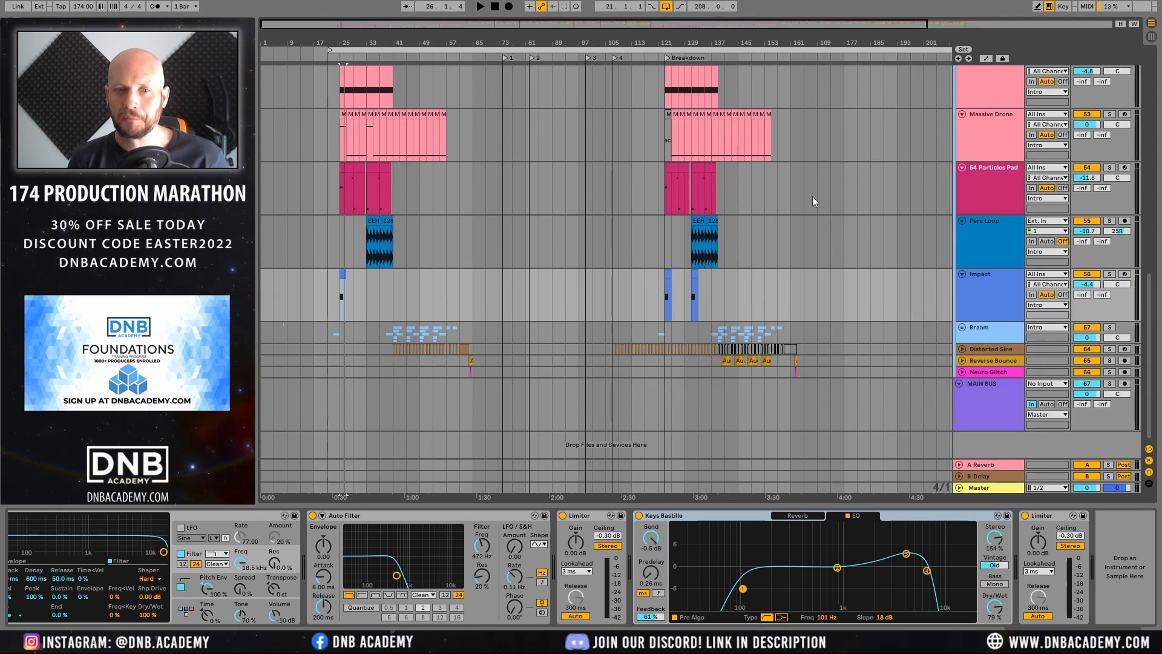
{"action": "left_click_drag", "start_coordinate": [416, 58], "coordinate": [630, 306]}
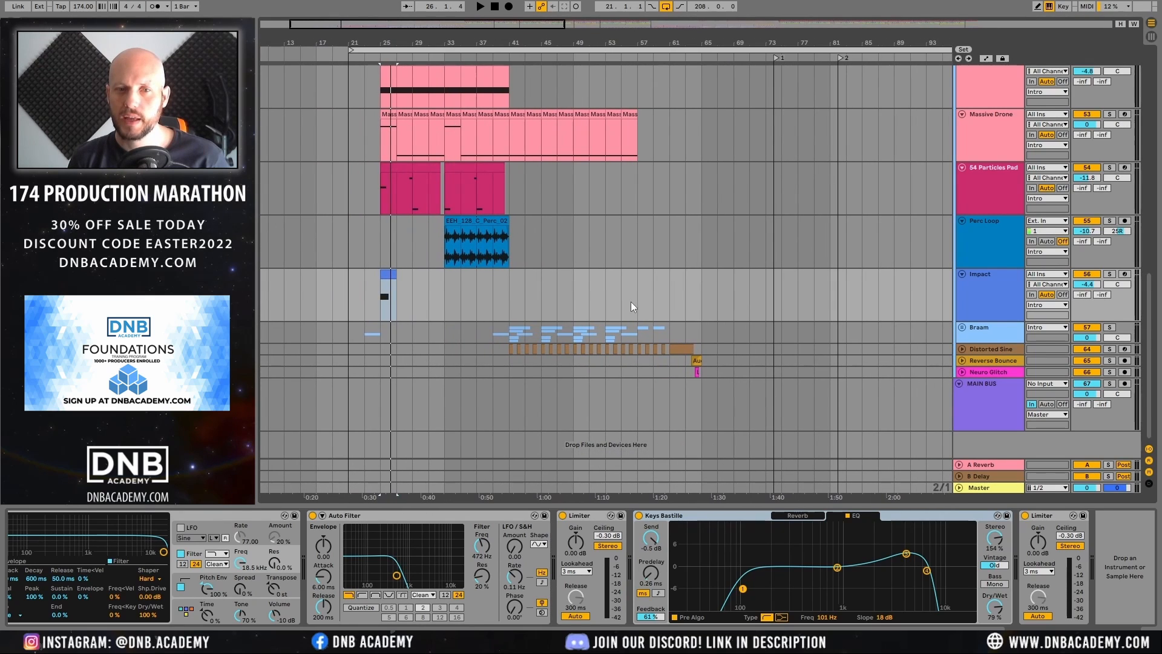
{"action": "left_click", "coordinate": [962, 327]}
{"action": "scroll", "coordinate": [467, 422], "scroll_direction": "down", "scroll_amount": 5}
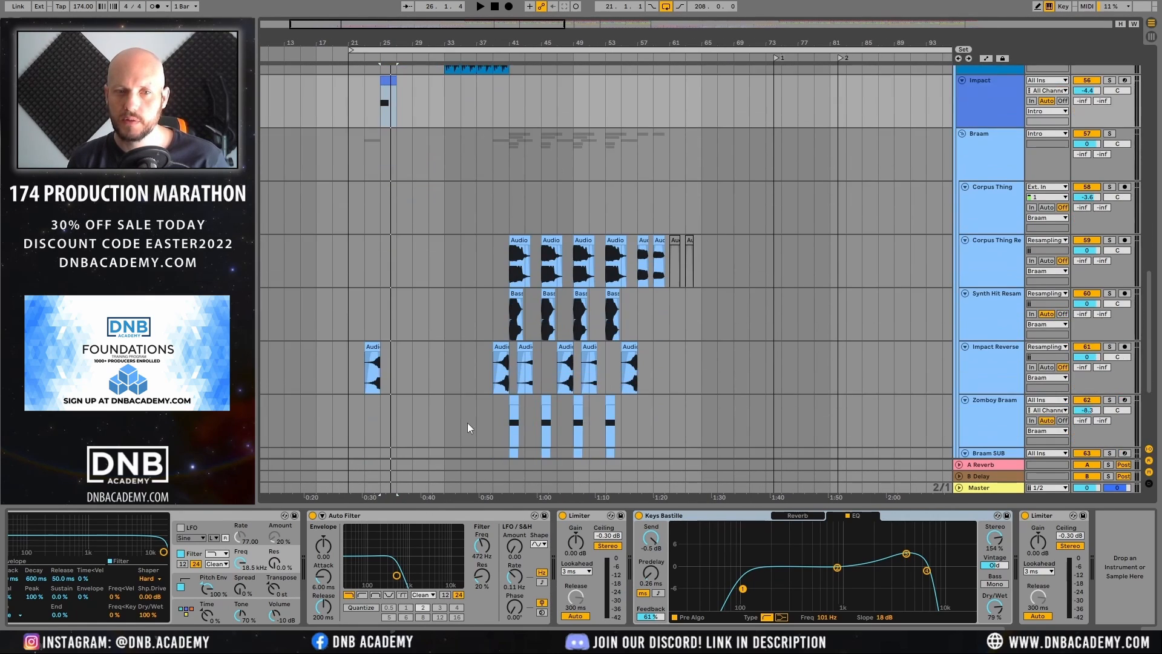
Step: Solo the Impact Reverse track and audition its first clip, which ends at bar 25
{"action": "left_click", "coordinate": [383, 359]}
{"action": "key", "text": "space"}
{"action": "left_click", "coordinate": [1110, 347]}
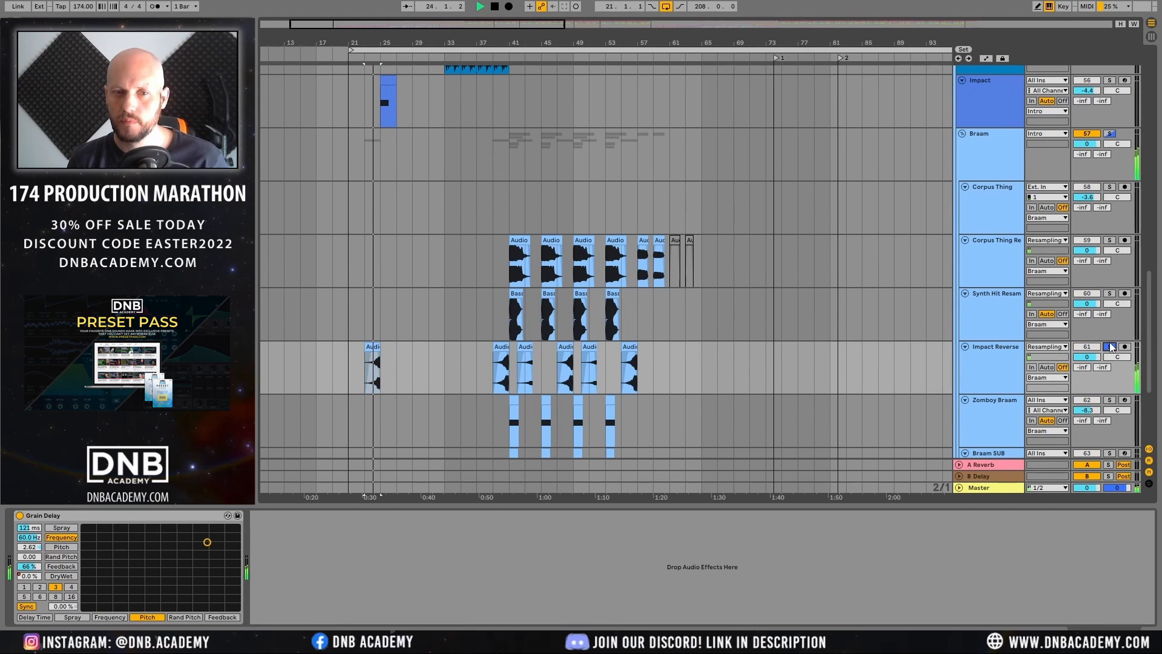
{"action": "left_click_drag", "start_coordinate": [367, 43], "coordinate": [472, 298]}
{"action": "key", "text": "space"}
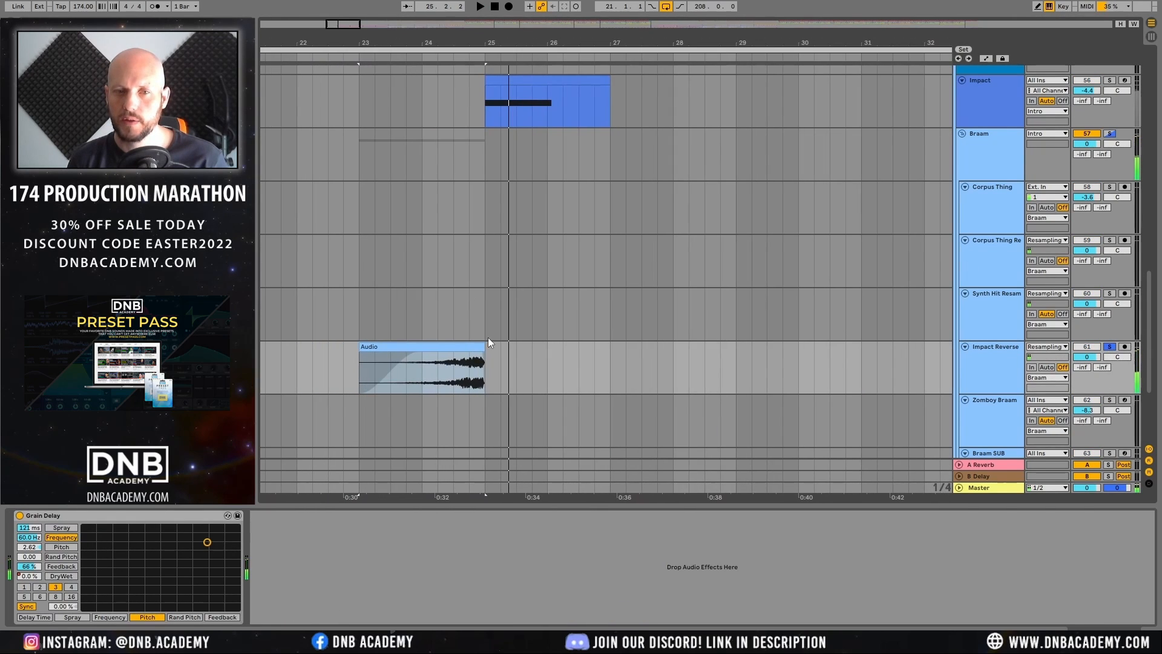
Step: Open the sample settings of the first Impact Reverse clip and audition it again
{"action": "left_click", "coordinate": [473, 345]}
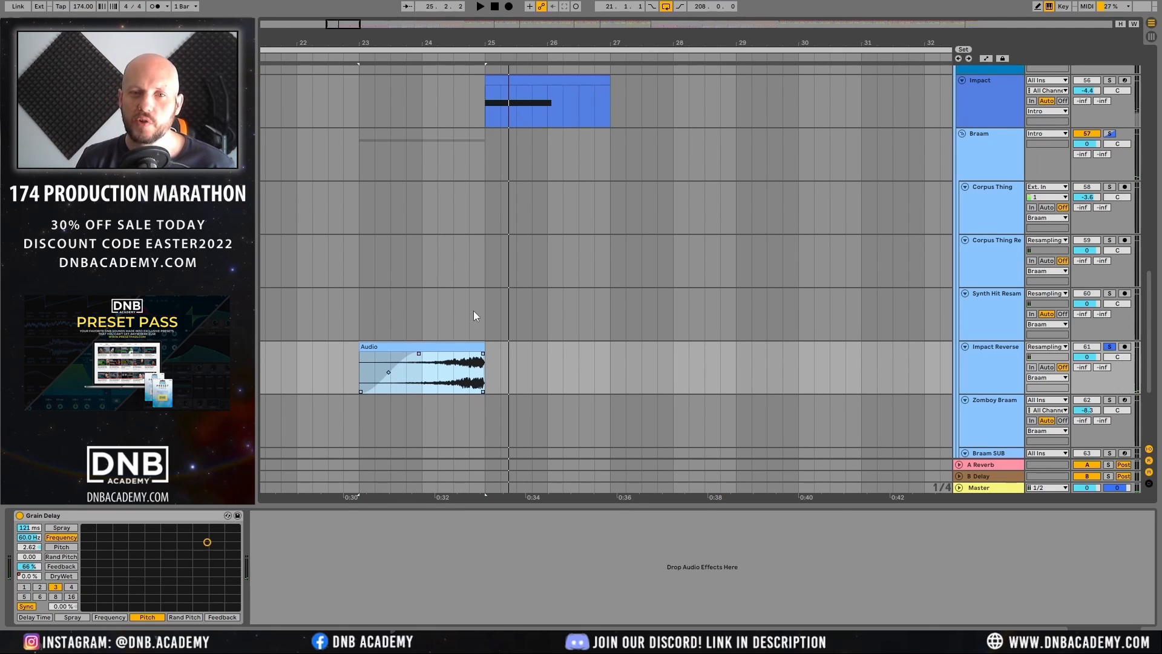
{"action": "double_click", "coordinate": [466, 347]}
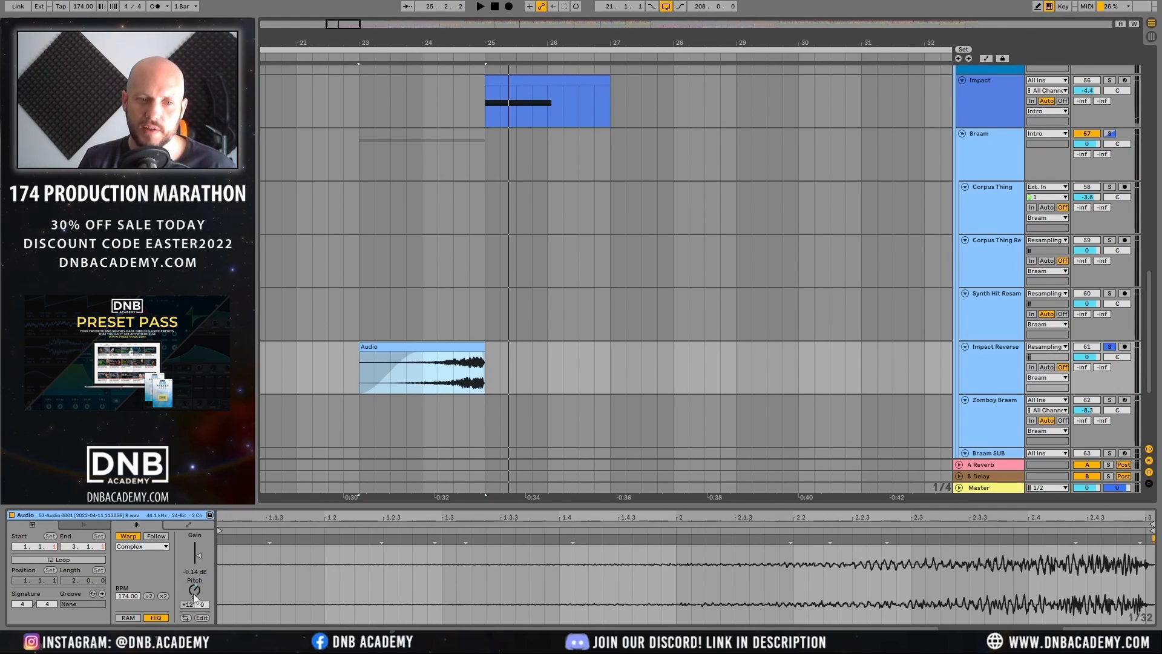
{"action": "key", "text": "space"}
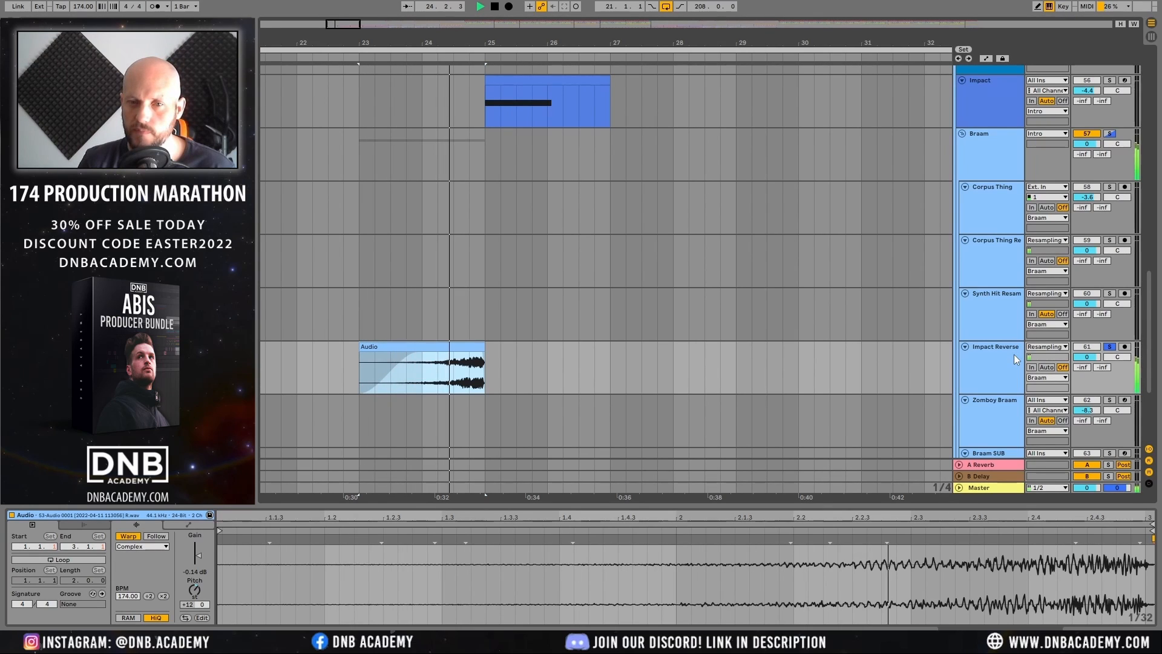
{"action": "key", "text": "space"}
Step: Unsolo the Impact Reverse track, move the loop start to bar 23, and audition the reverse into the impact
{"action": "left_click", "coordinate": [1110, 347]}
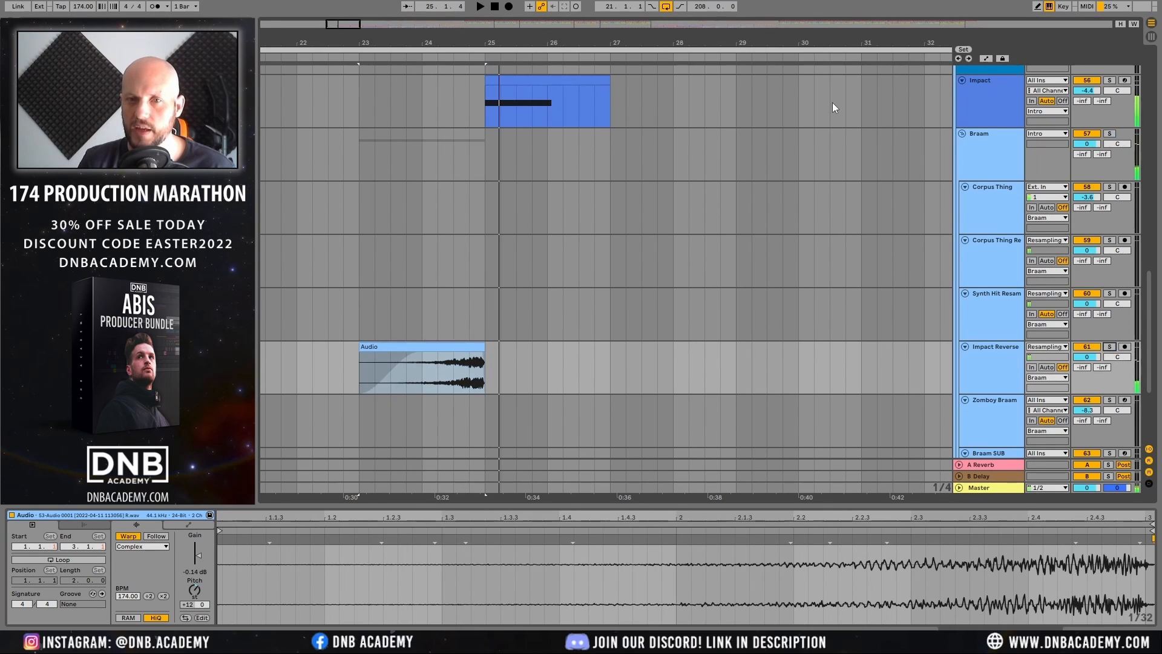
{"action": "left_click_drag", "start_coordinate": [751, 44], "coordinate": [586, 43]}
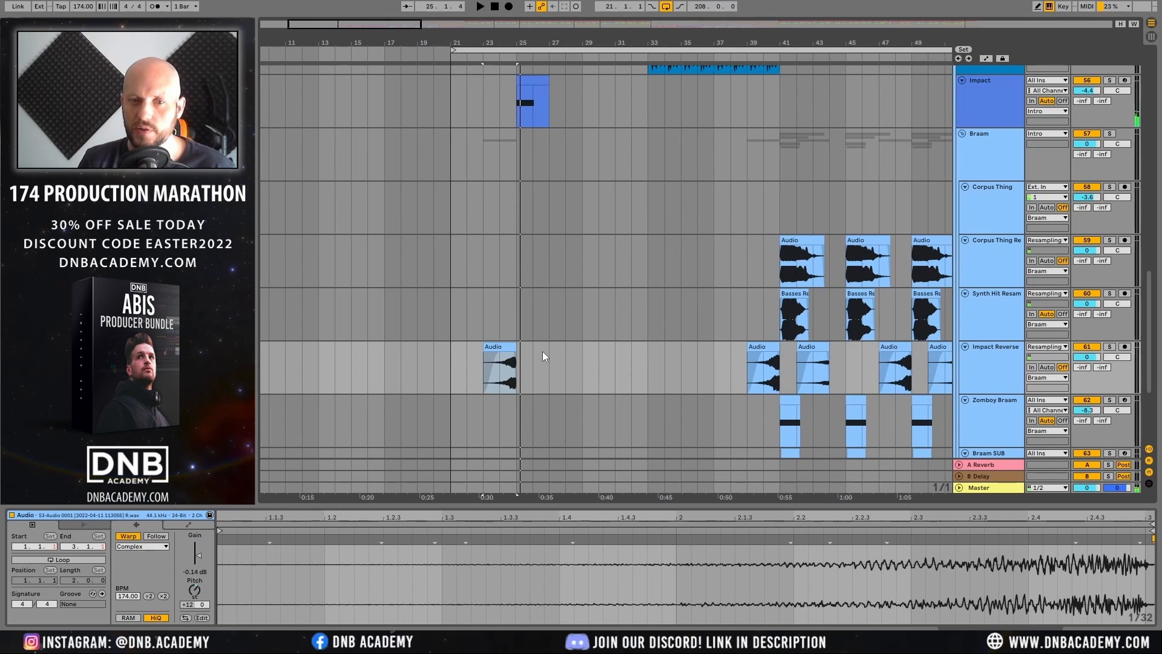
{"action": "left_click", "coordinate": [502, 376]}
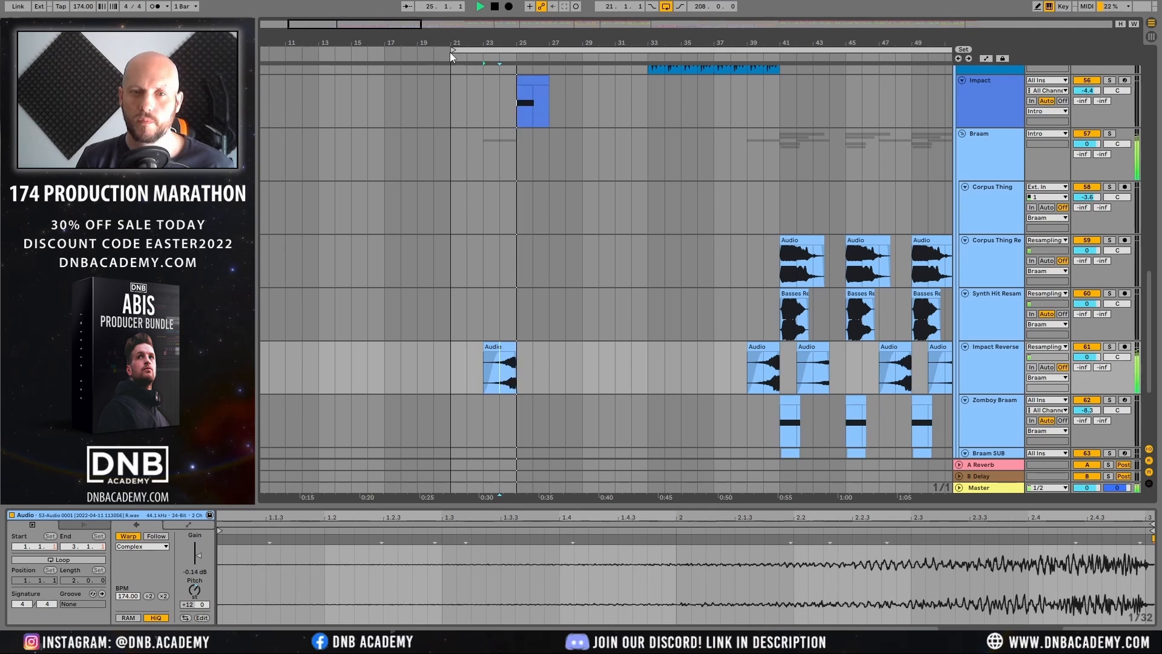
{"action": "left_click", "coordinate": [477, 53]}
{"action": "left_click_drag", "start_coordinate": [643, 43], "coordinate": [400, 39]}
{"action": "key", "text": "space"}
{"action": "scroll", "coordinate": [522, 197], "scroll_direction": "up", "scroll_amount": 1}
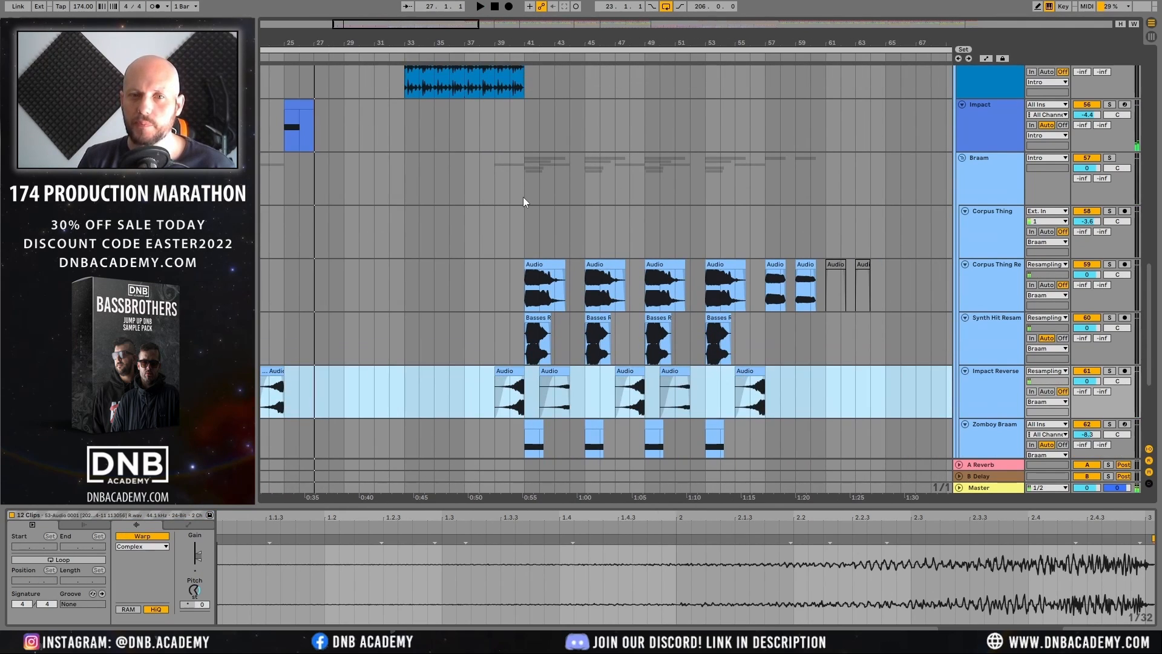
Step: Solo the Braam group and audition it from bar 41
{"action": "left_click", "coordinate": [524, 189]}
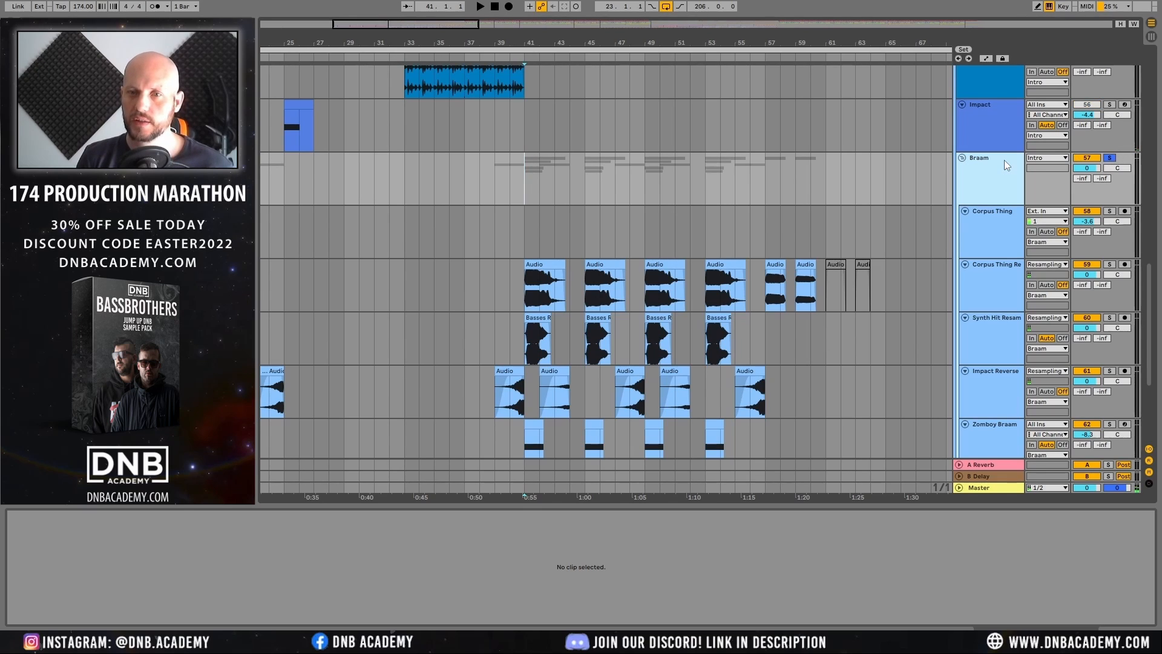
{"action": "key", "text": "space"}
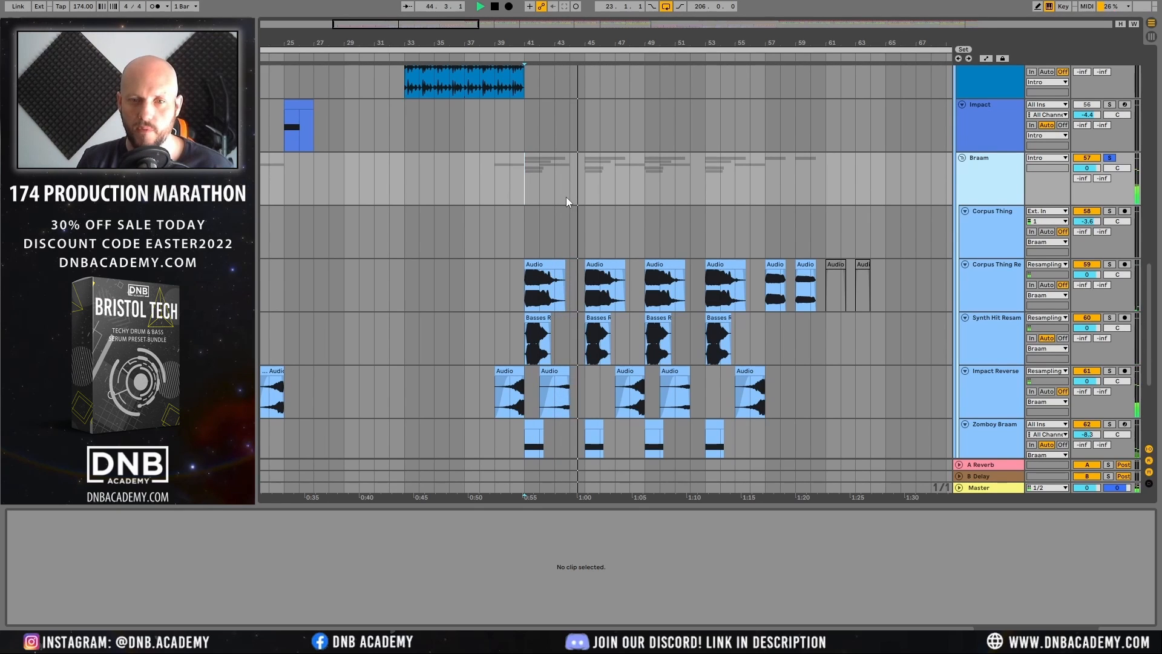
{"action": "scroll", "coordinate": [606, 175], "scroll_direction": "down", "scroll_amount": 3}
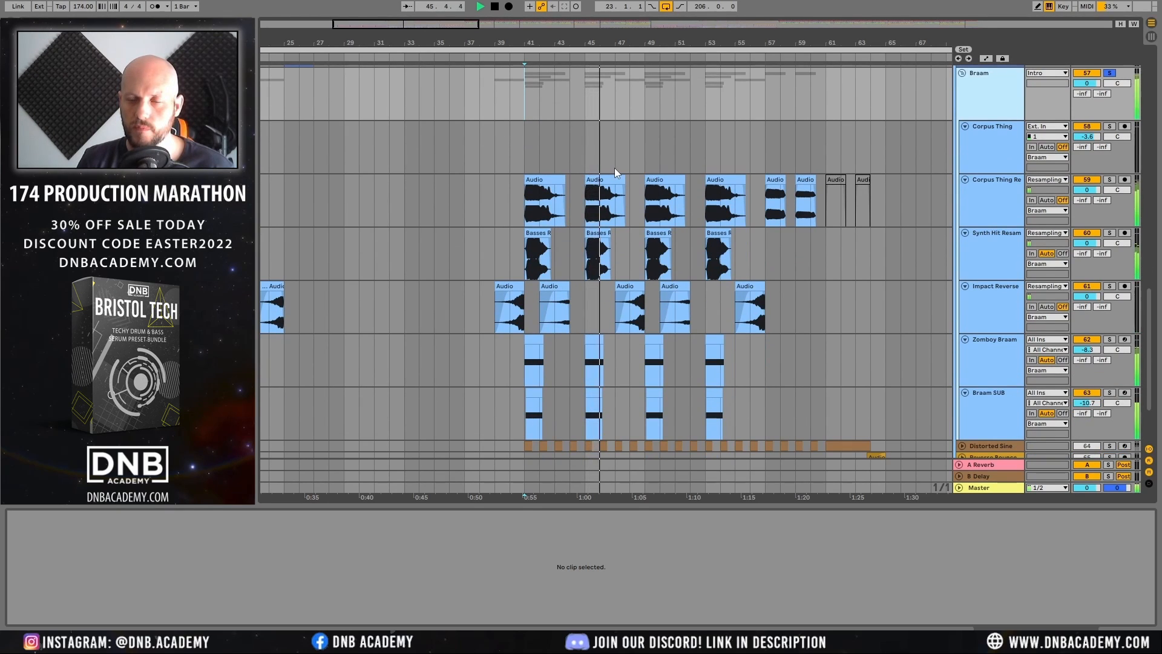
{"action": "scroll", "coordinate": [977, 183], "scroll_direction": "up", "scroll_amount": 10}
{"action": "scroll", "coordinate": [1029, 174], "scroll_direction": "up", "scroll_amount": 15}
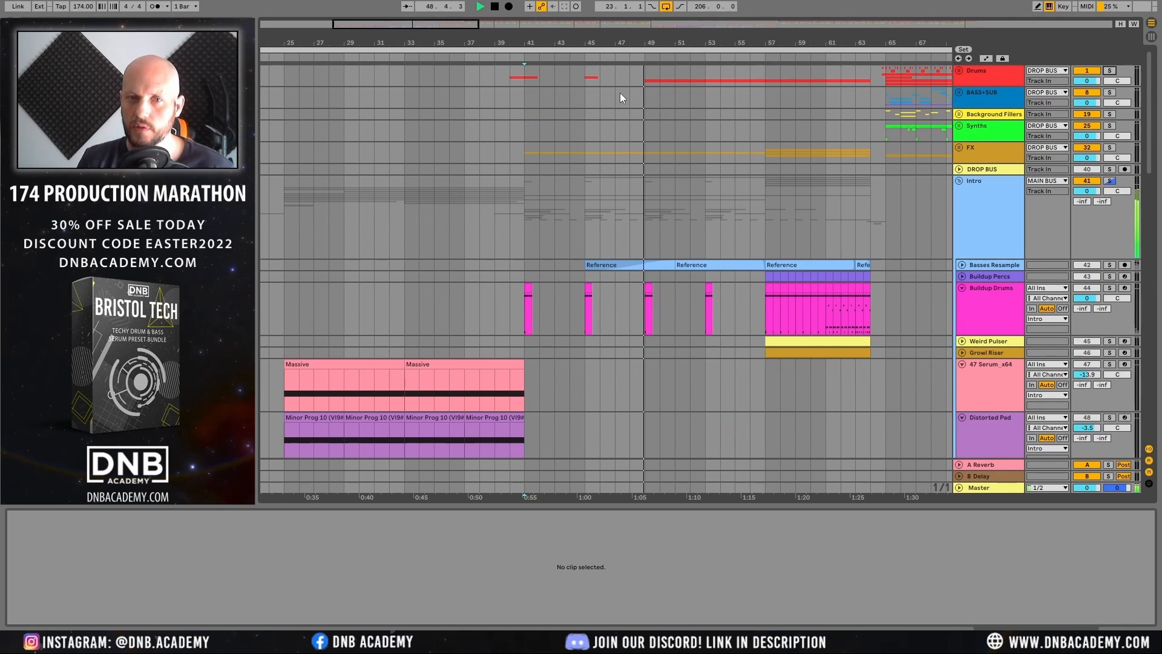
Step: Solo the Drums group together with the Braam group and audition them from bar 41
{"action": "left_click", "coordinate": [1109, 70]}
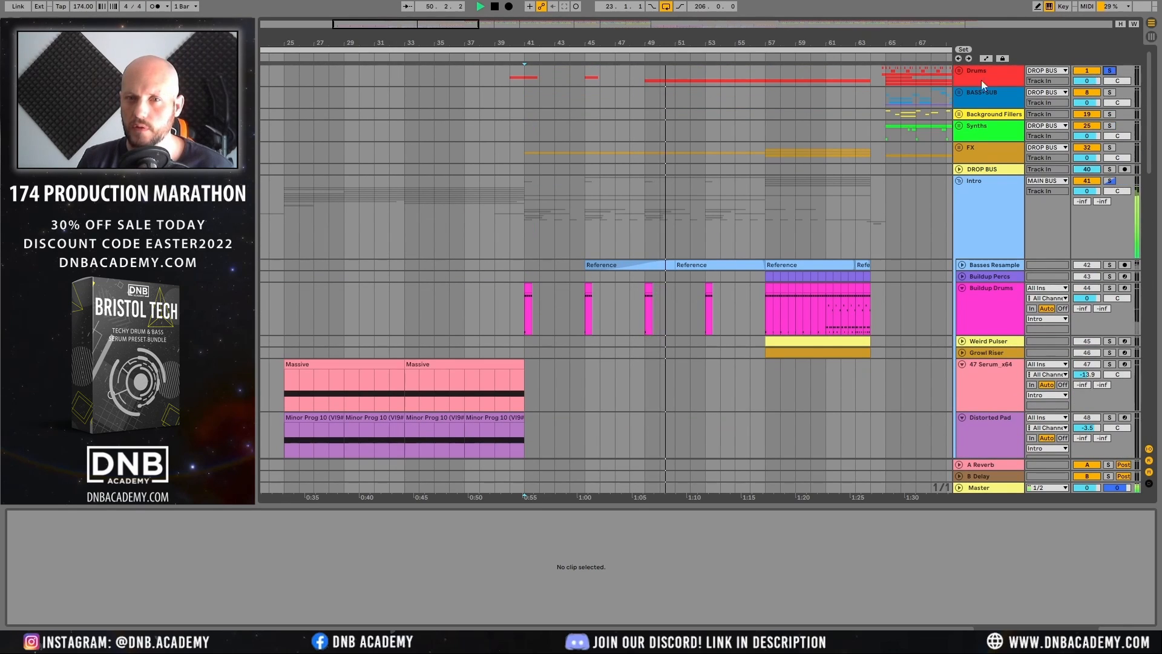
{"action": "left_click", "coordinate": [522, 70]}
{"action": "key", "text": "space"}
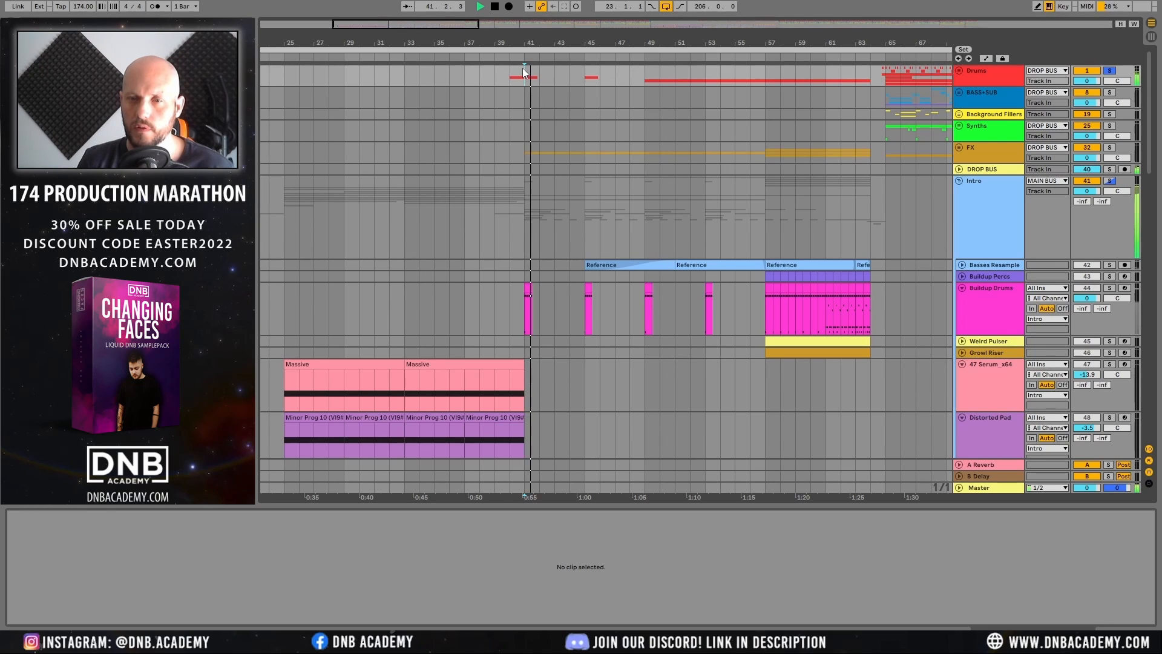
{"action": "key", "text": "space"}
Step: Solo the Intro group, unsolo the Drums group, and play from bar 41 with the Braam tracks in view
{"action": "left_click", "coordinate": [1110, 182]}
{"action": "key", "text": "space"}
{"action": "left_click", "coordinate": [1111, 72]}
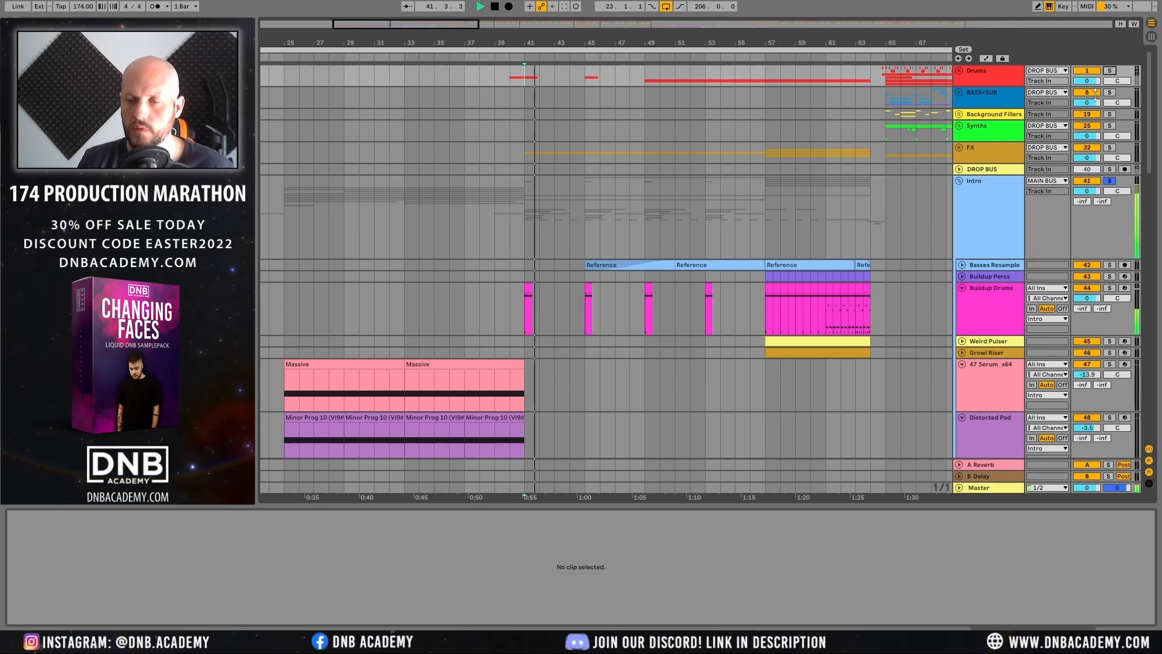
{"action": "scroll", "coordinate": [952, 318], "scroll_direction": "down", "scroll_amount": 15}
{"action": "scroll", "coordinate": [644, 291], "scroll_direction": "down", "scroll_amount": 5}
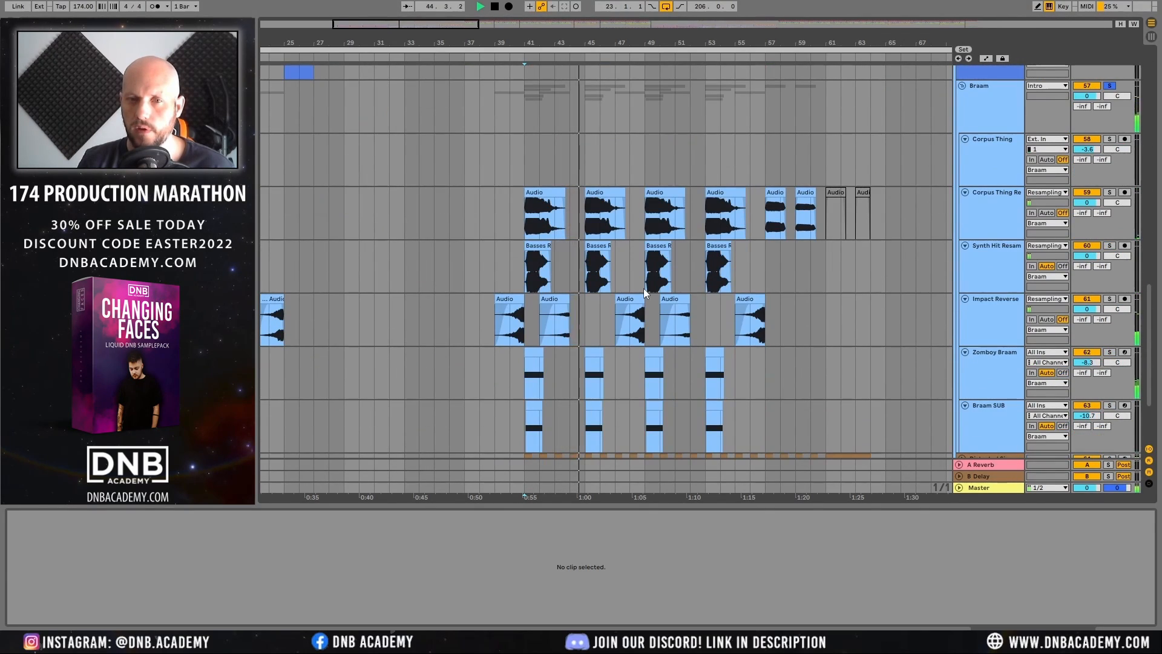
Step: Solo the Zomboy Braam track, audition its first clip from bar 41, and show the track's devices
{"action": "key", "text": "space"}
{"action": "left_click", "coordinate": [552, 192]}
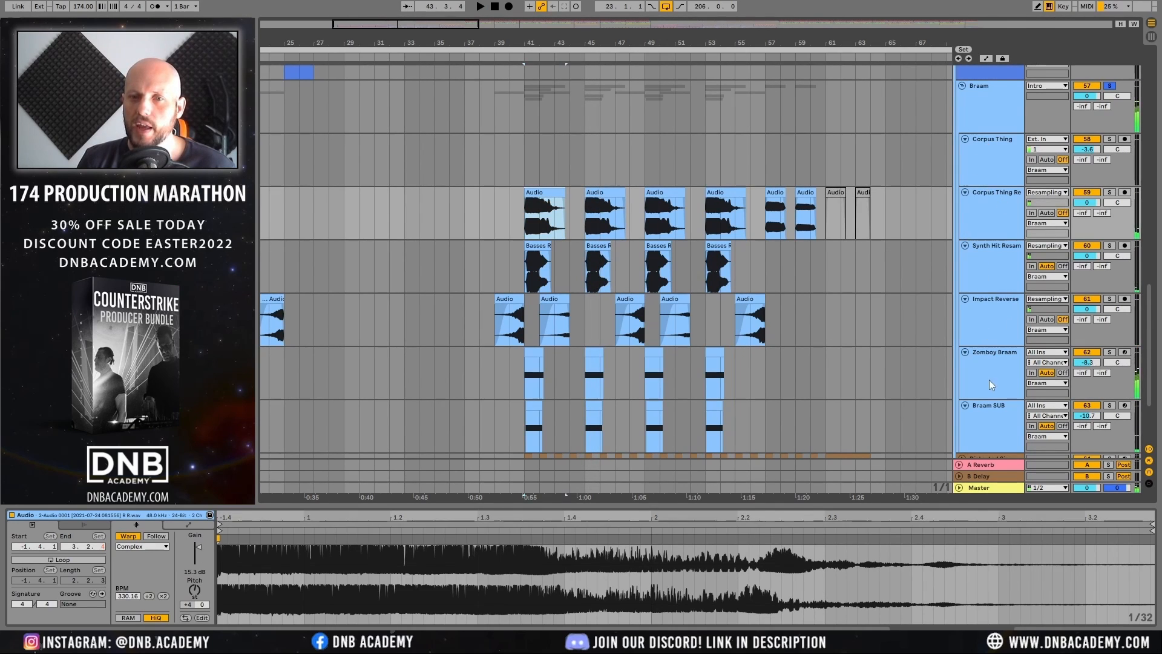
{"action": "scroll", "coordinate": [982, 328], "scroll_direction": "down", "scroll_amount": 3}
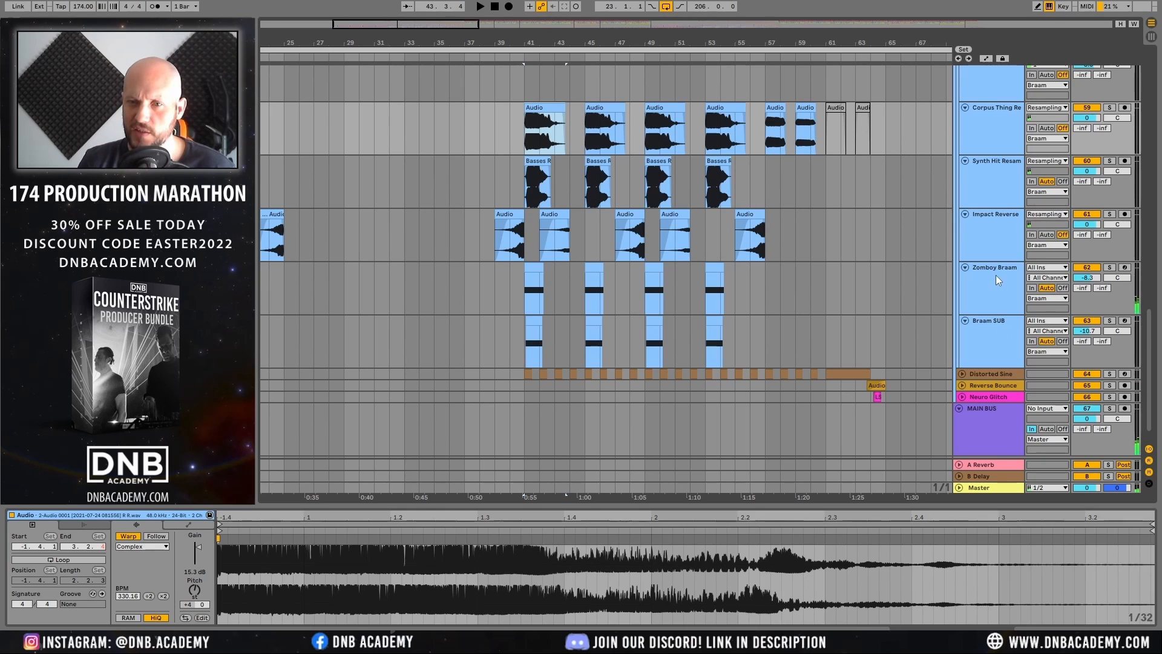
{"action": "left_click", "coordinate": [996, 275]}
{"action": "left_click", "coordinate": [1110, 267]}
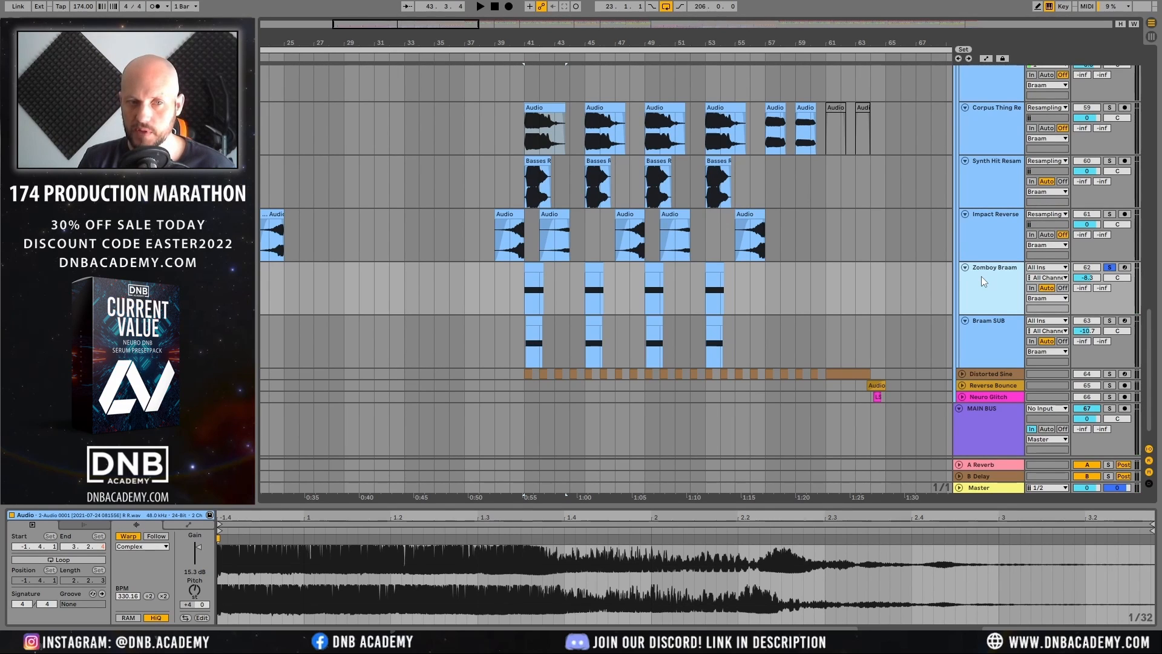
{"action": "left_click_drag", "start_coordinate": [541, 42], "coordinate": [553, 97]}
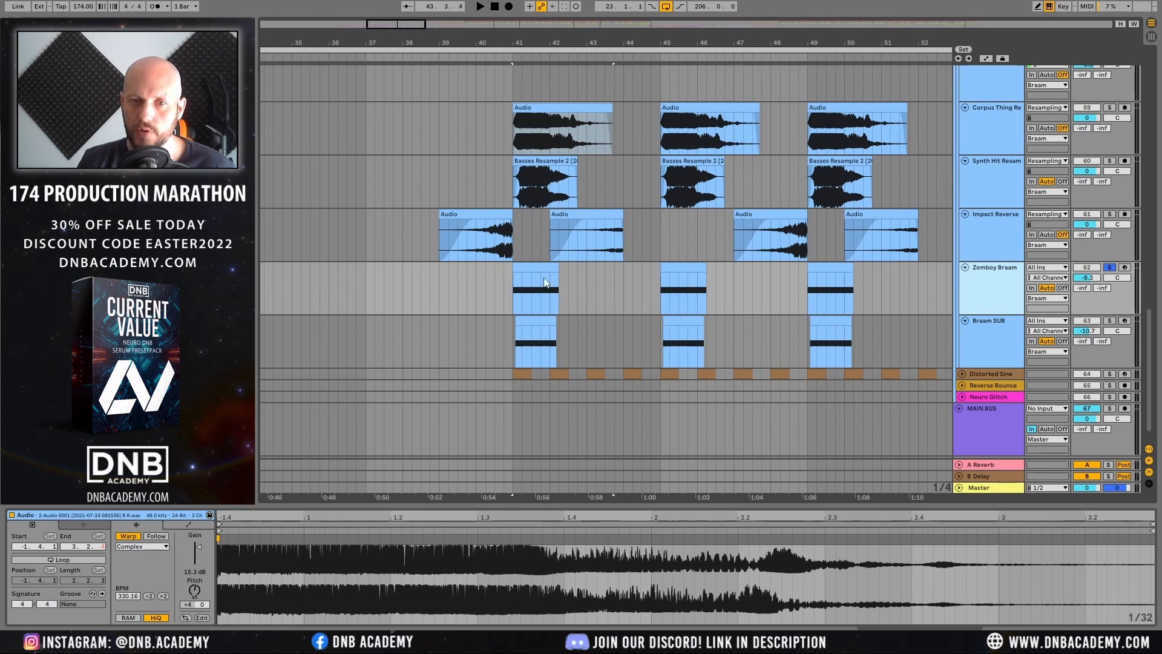
{"action": "left_click", "coordinate": [543, 285]}
{"action": "key", "text": "space"}
{"action": "left_click", "coordinate": [993, 274]}
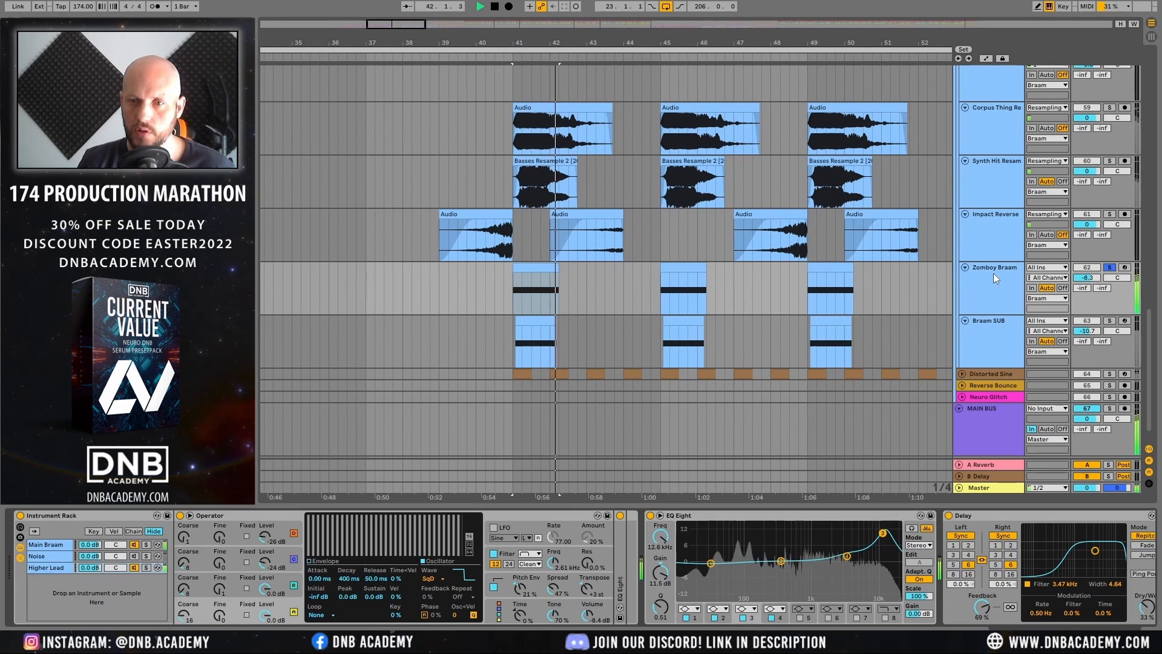
Step: Switch off the Delay on the Zomboy Braam track and audition the dry sound from bar 41
{"action": "left_click", "coordinate": [949, 515]}
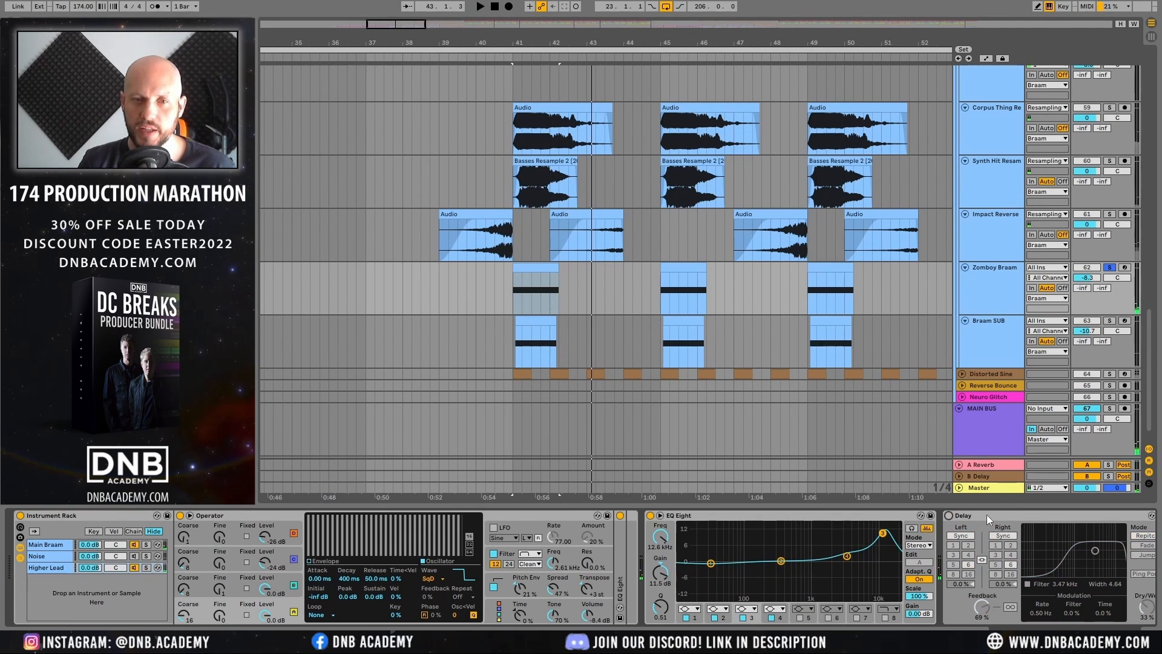
{"action": "key", "text": "space"}
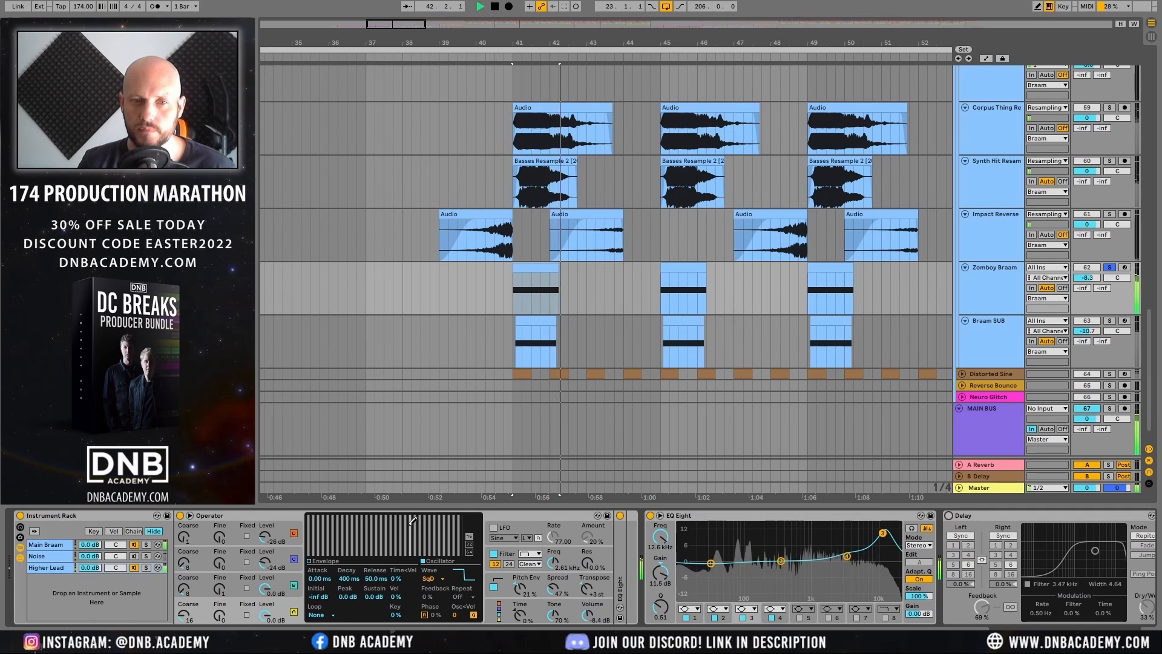
{"action": "key", "text": "space"}
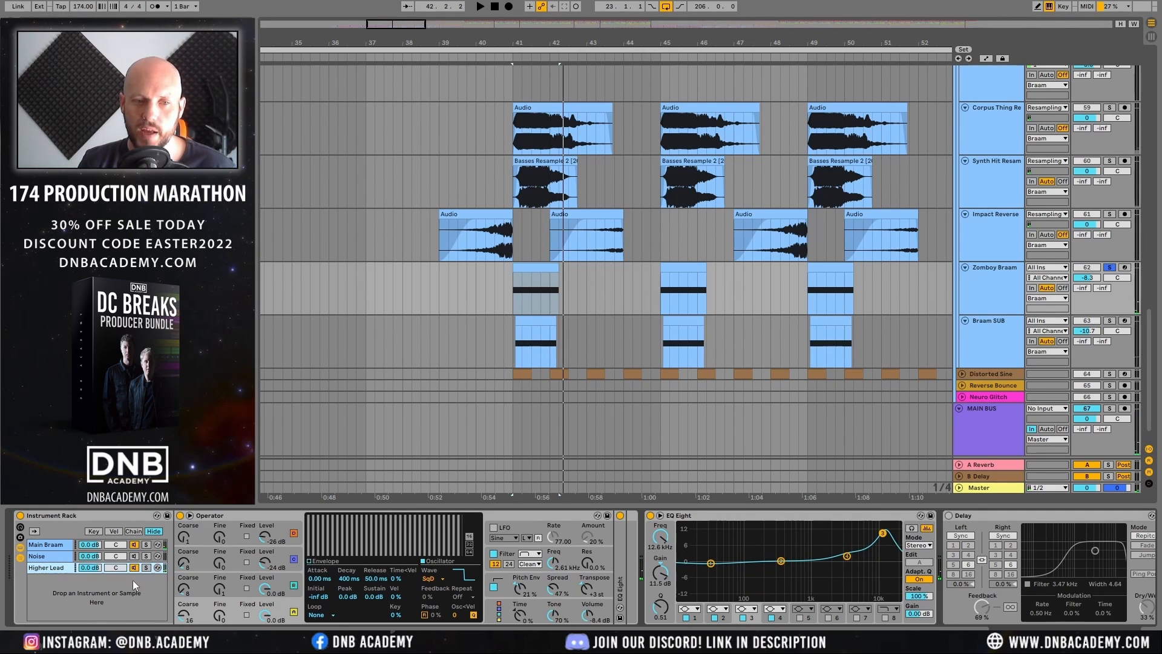
Step: Solo the Higher Lead chain in the Instrument Rack, audition it, and look through its Operator's four oscillators
{"action": "left_click", "coordinate": [146, 567]}
{"action": "key", "text": "space"}
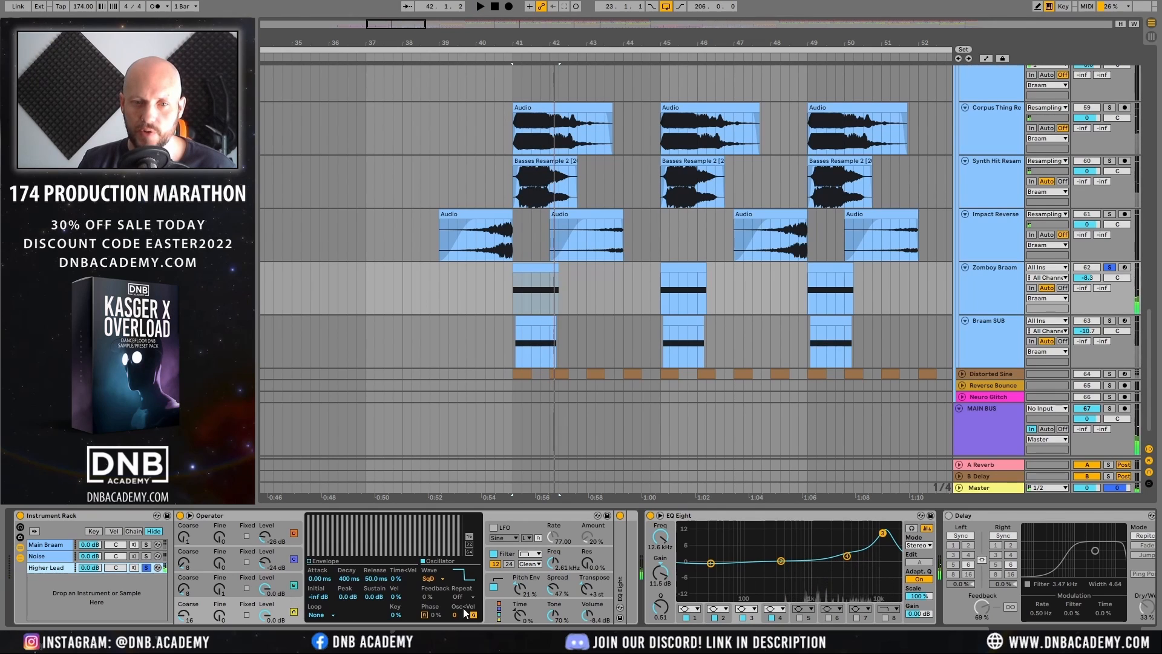
{"action": "left_click", "coordinate": [282, 581]}
{"action": "left_click", "coordinate": [281, 558]}
{"action": "left_click", "coordinate": [279, 529]}
{"action": "left_click", "coordinate": [275, 561]}
{"action": "left_click", "coordinate": [279, 586]}
{"action": "left_click", "coordinate": [282, 603]}
{"action": "left_click", "coordinate": [285, 583]}
{"action": "left_click", "coordinate": [285, 557]}
{"action": "left_click", "coordinate": [284, 530]}
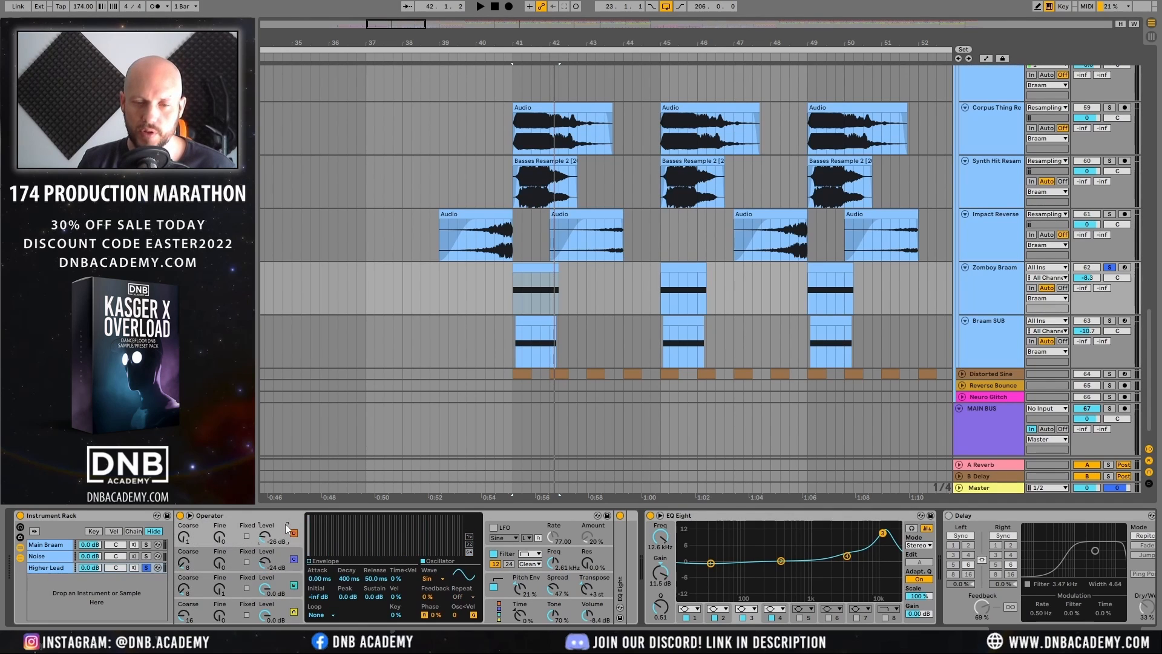
Step: Show the filter settings of the Higher Lead Operator and toggle the filter while auditioning the chain
{"action": "left_click", "coordinate": [568, 557]}
{"action": "key", "text": "space"}
{"action": "left_click", "coordinate": [493, 554]}
{"action": "key", "text": "space"}
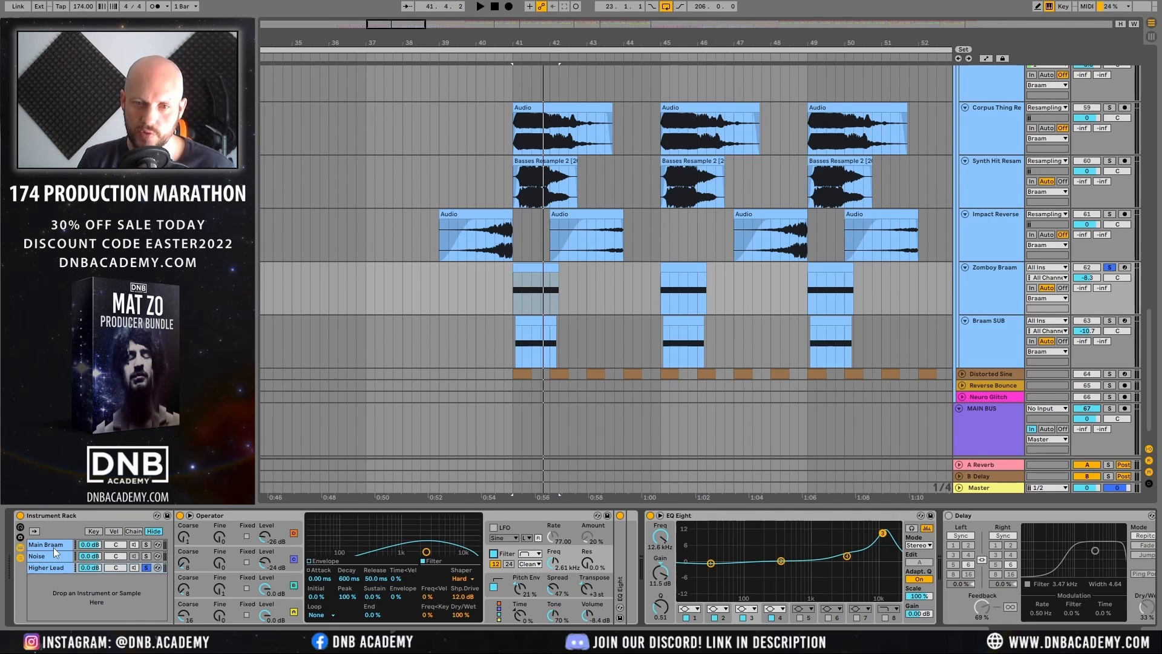
Step: Solo the Main Braam chain in the Zomboy Braam rack and audition it from bar 41
{"action": "left_click", "coordinate": [534, 267]}
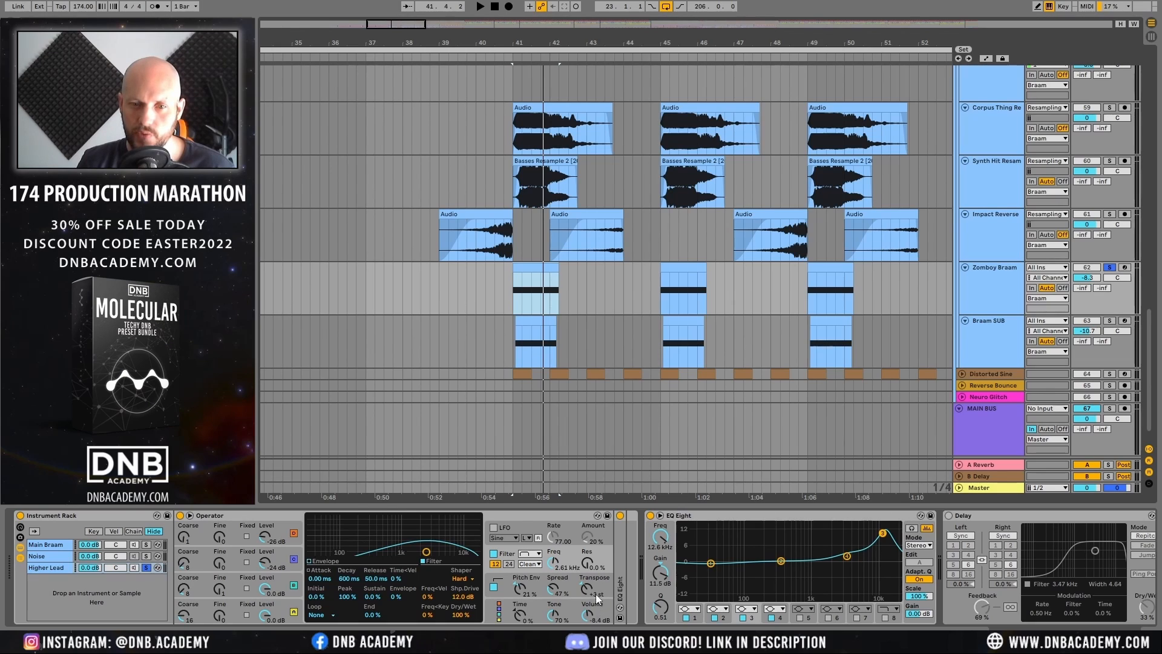
{"action": "left_click", "coordinate": [112, 556]}
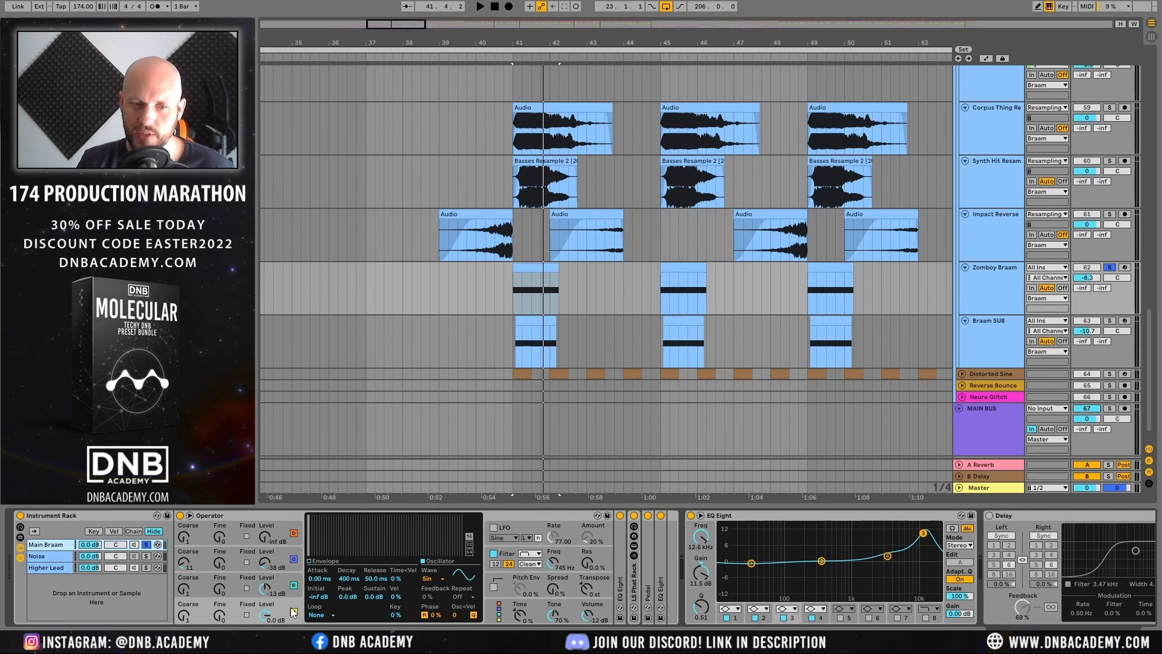
{"action": "key", "text": "space"}
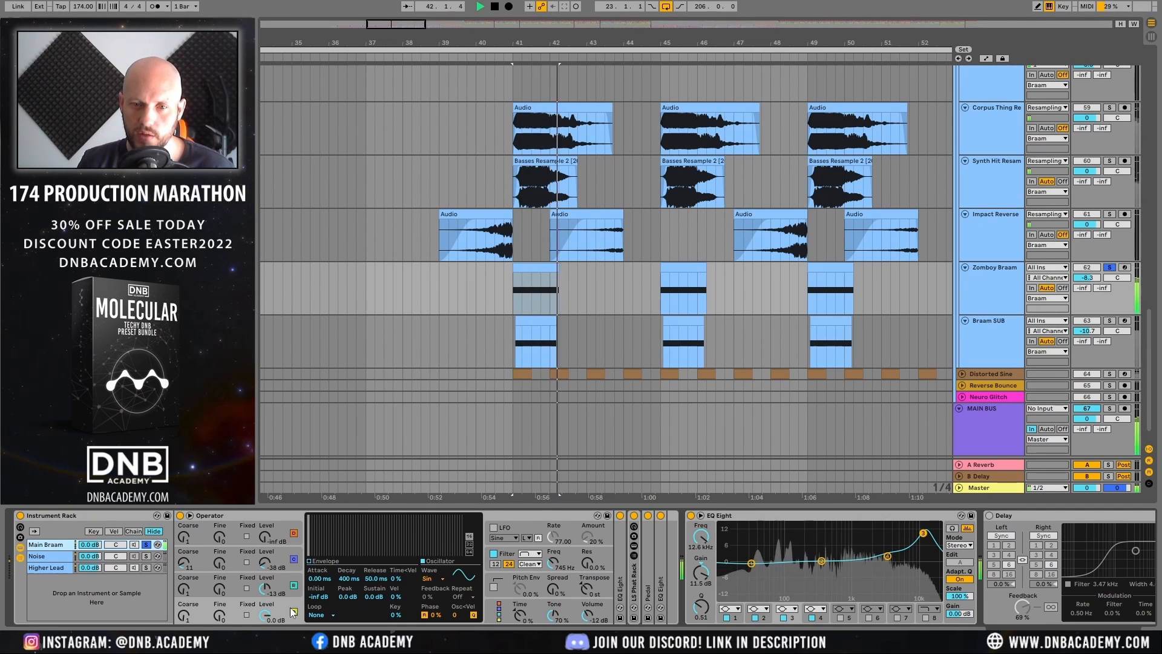
{"action": "key", "text": "space"}
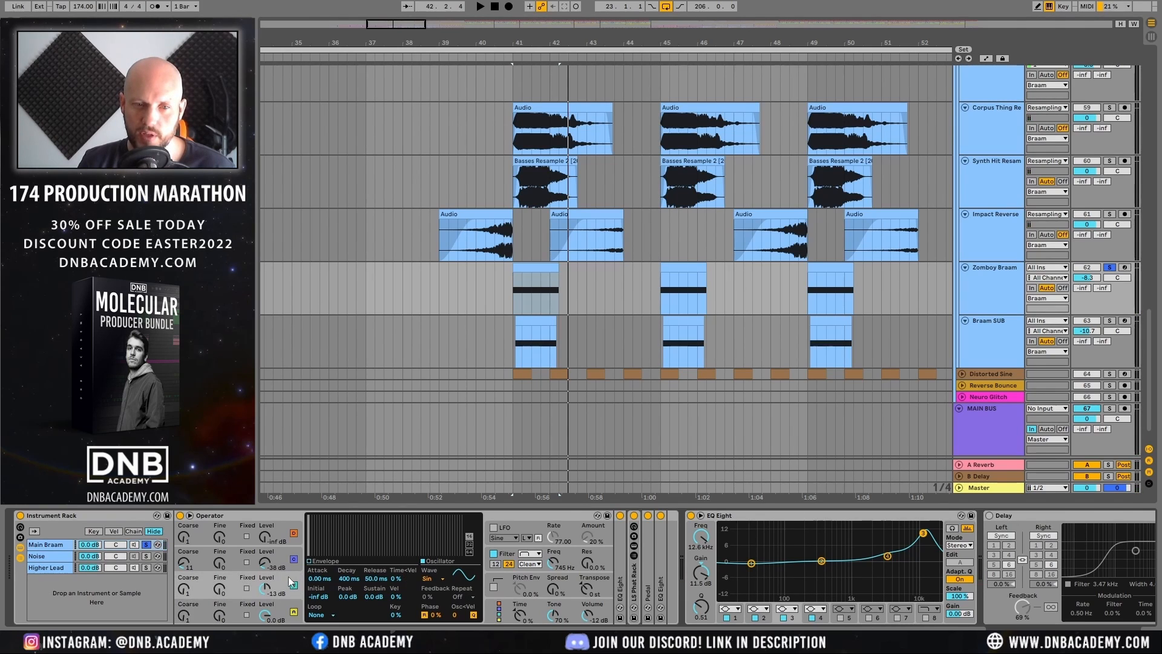
Step: Switch off oscillators C and B in the Main Braam Operator, audition it, and switch oscillator B back on
{"action": "left_click", "coordinate": [282, 551]}
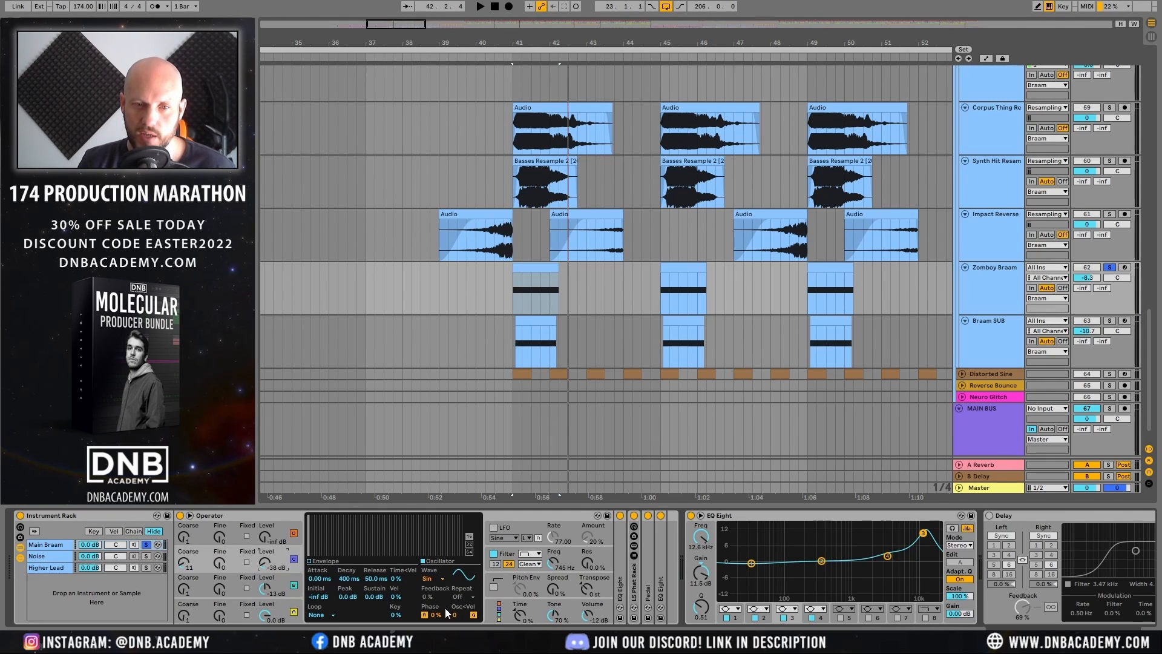
{"action": "key", "text": "space"}
{"action": "left_click", "coordinate": [294, 559]}
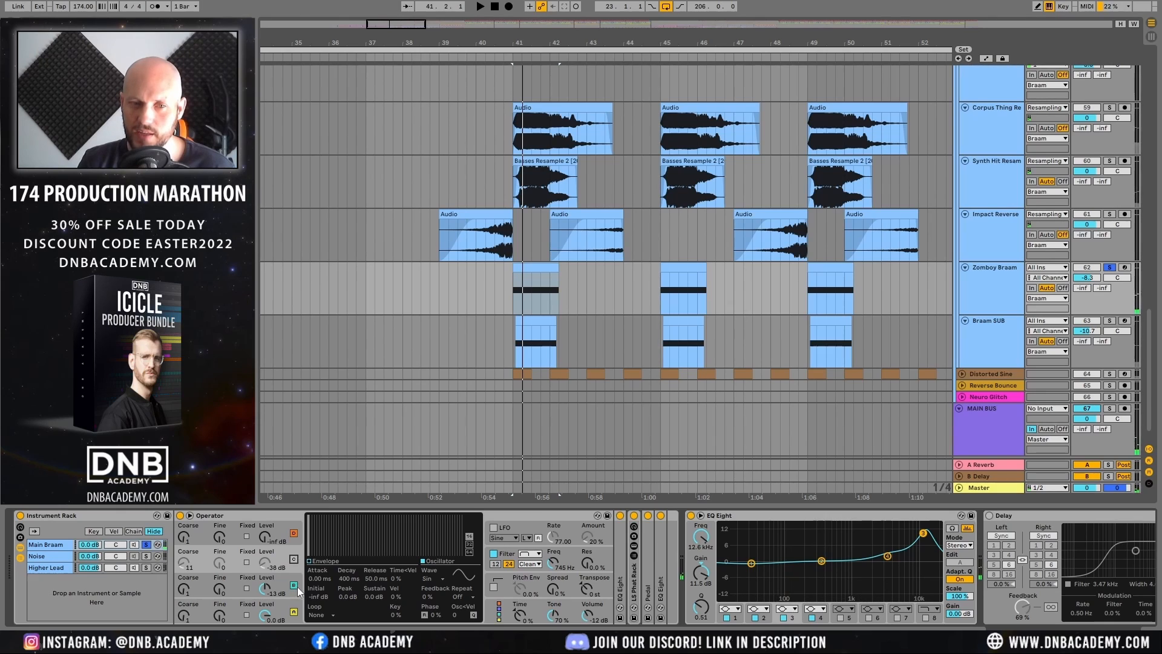
{"action": "left_click", "coordinate": [295, 585]}
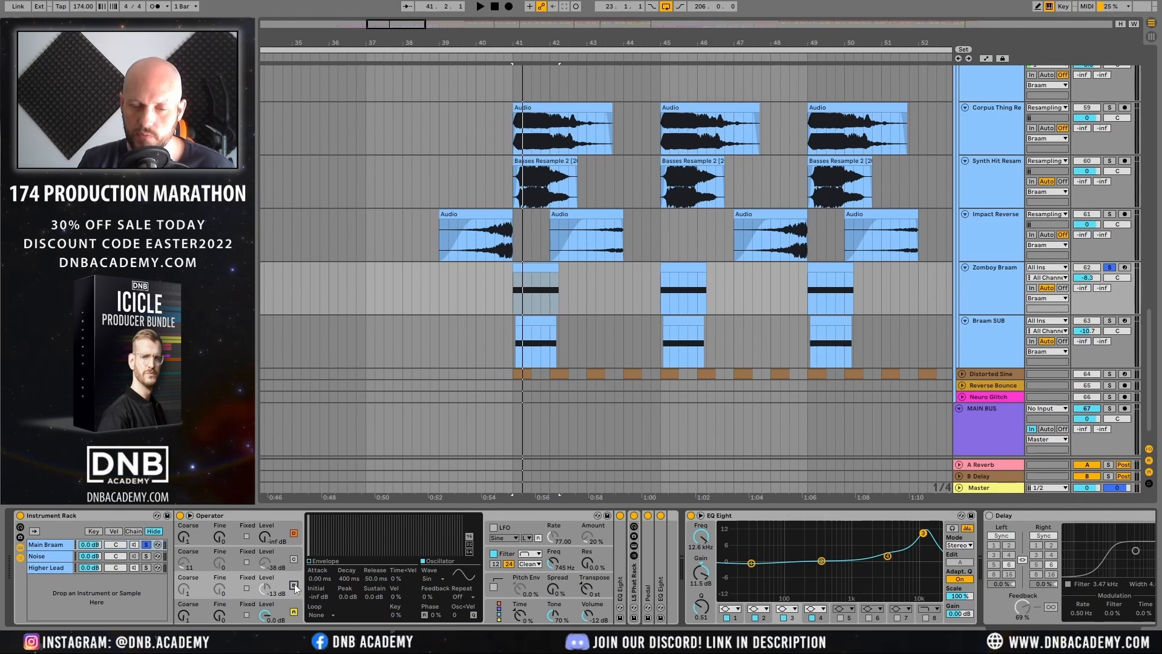
{"action": "key", "text": "space"}
{"action": "left_click", "coordinate": [294, 584]}
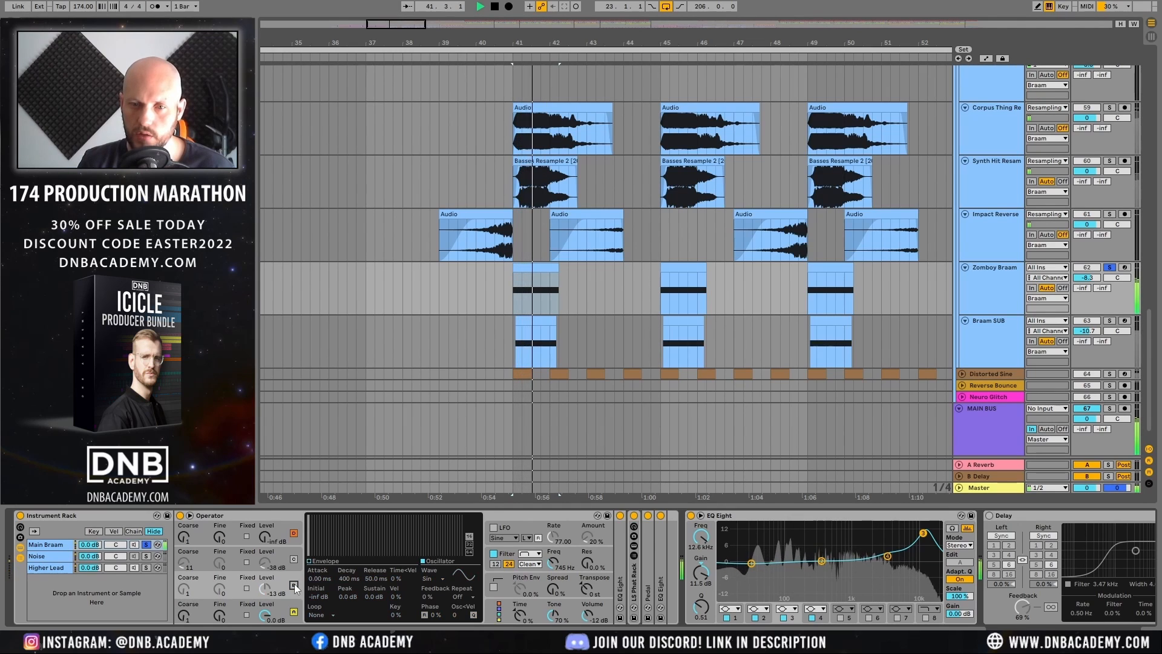
{"action": "key", "text": "space"}
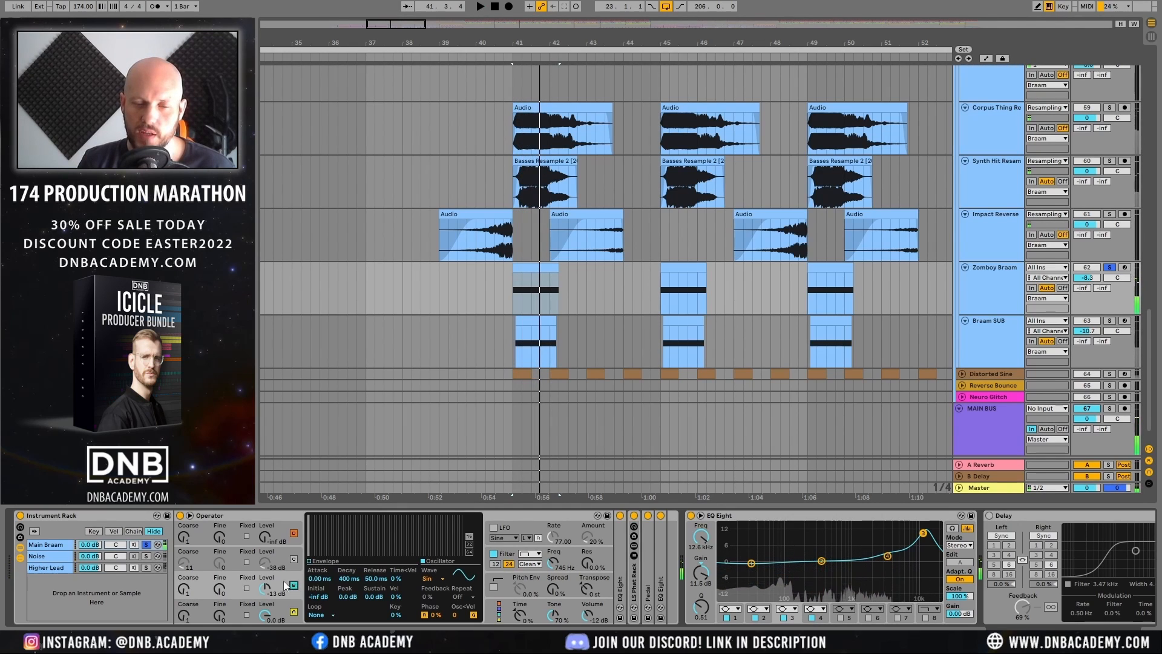
Step: Show the Main Braam Operator's filter settings and compare another shaper type with Hard during playback, ending on Hard
{"action": "left_click", "coordinate": [572, 544]}
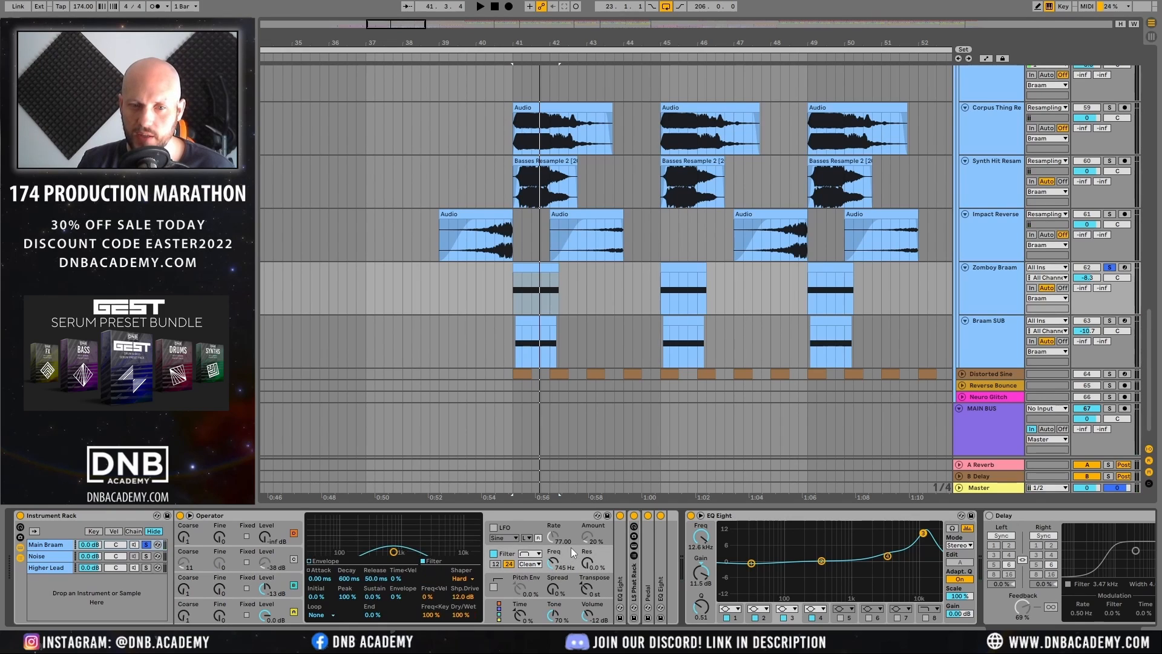
{"action": "left_click", "coordinate": [472, 580]}
{"action": "left_click", "coordinate": [464, 544]}
{"action": "key", "text": "space"}
{"action": "left_click", "coordinate": [466, 578]}
{"action": "left_click", "coordinate": [465, 536]}
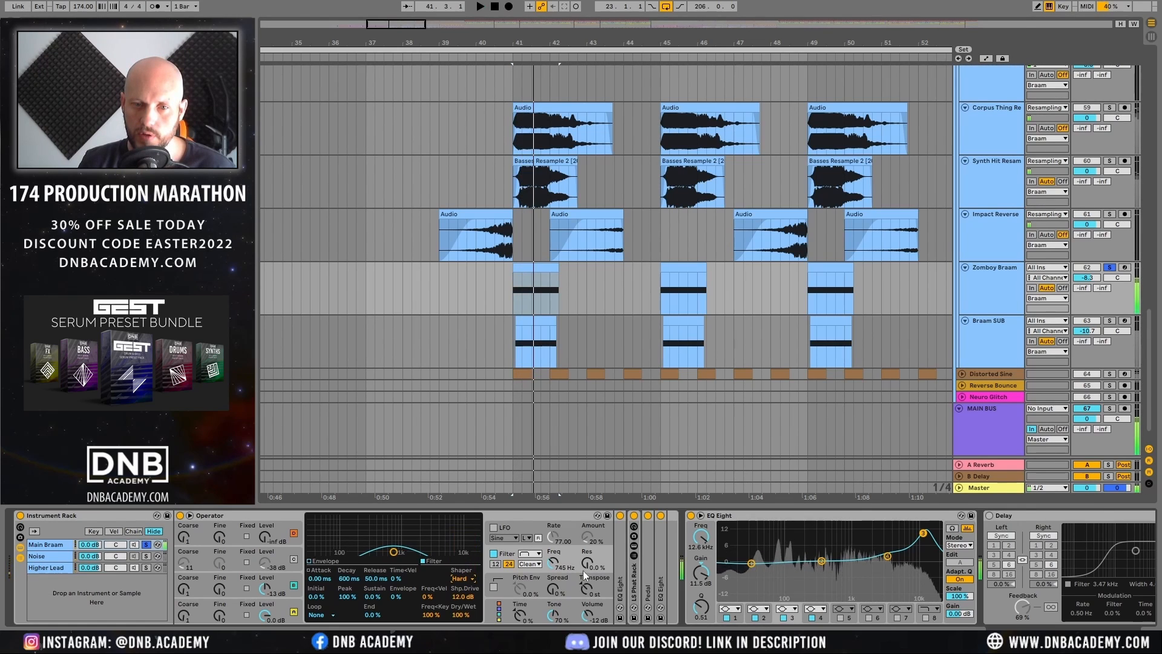
{"action": "key", "text": "space"}
Step: Expand the L5 Phat Rack, hide its inner devices, and audition Main Braam with the rack bypassed and re-enabled
{"action": "double_click", "coordinate": [631, 579]}
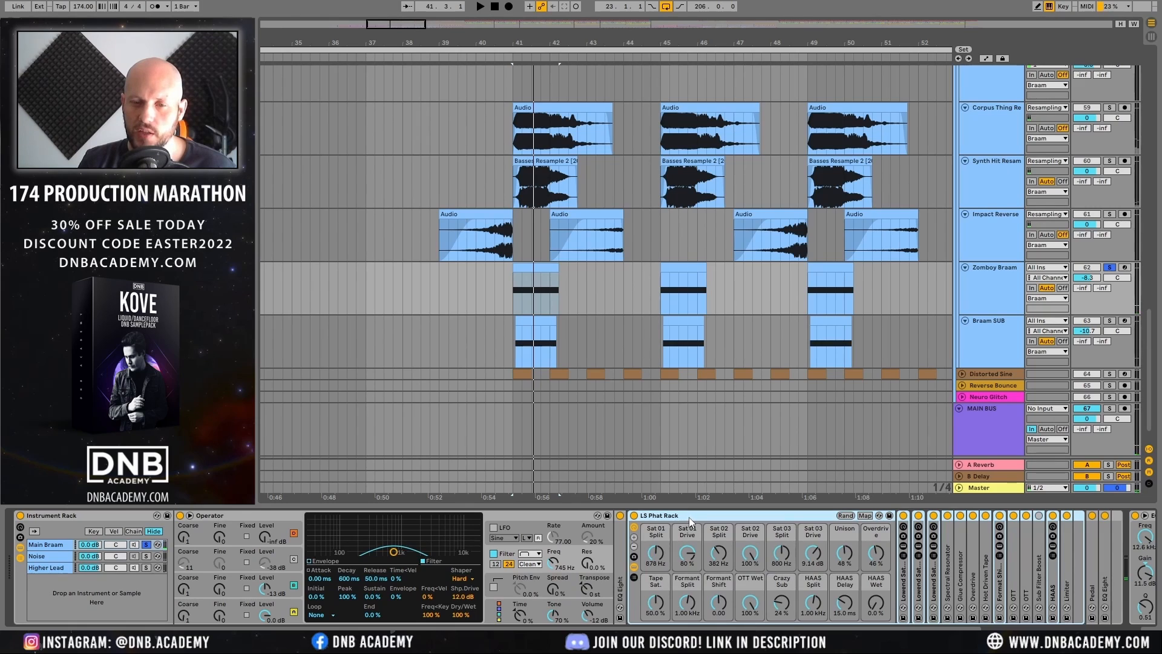
{"action": "left_click", "coordinate": [634, 567]}
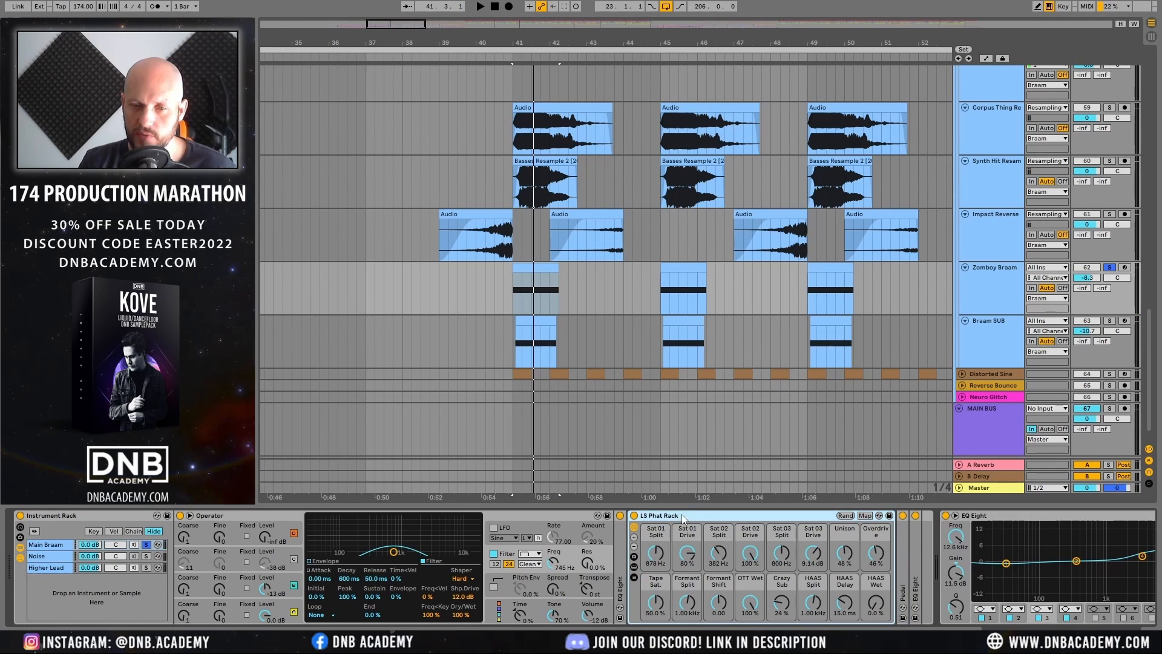
{"action": "left_click", "coordinate": [633, 515]}
{"action": "key", "text": "space"}
{"action": "key", "text": "space"}
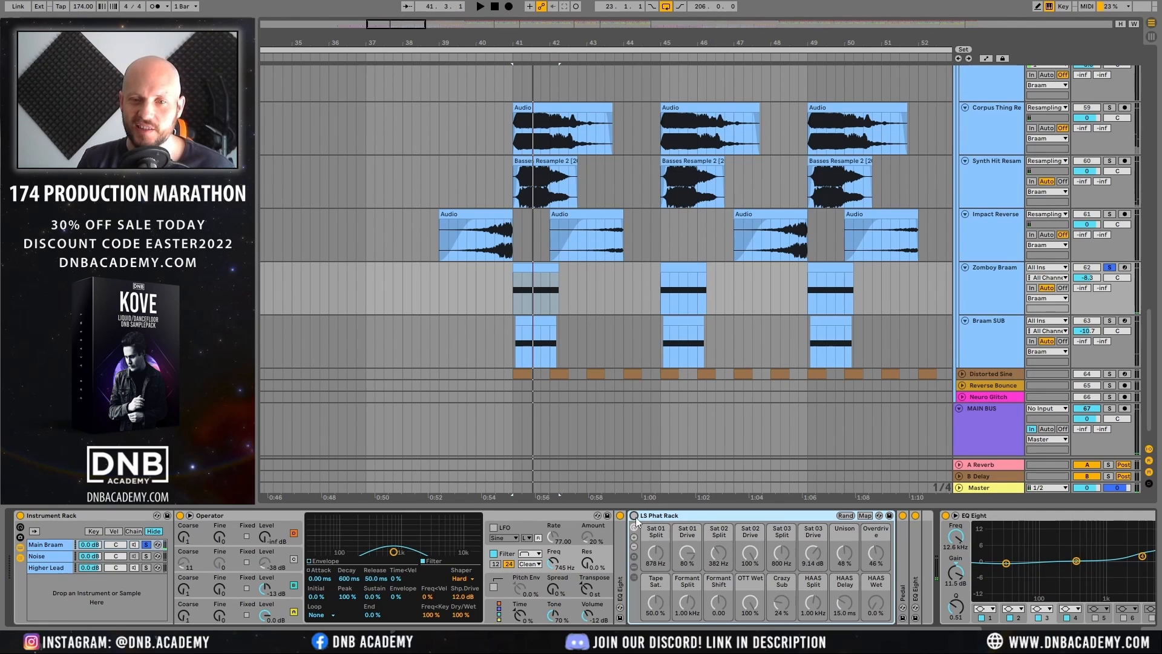
{"action": "left_click", "coordinate": [633, 515]}
{"action": "key", "text": "space"}
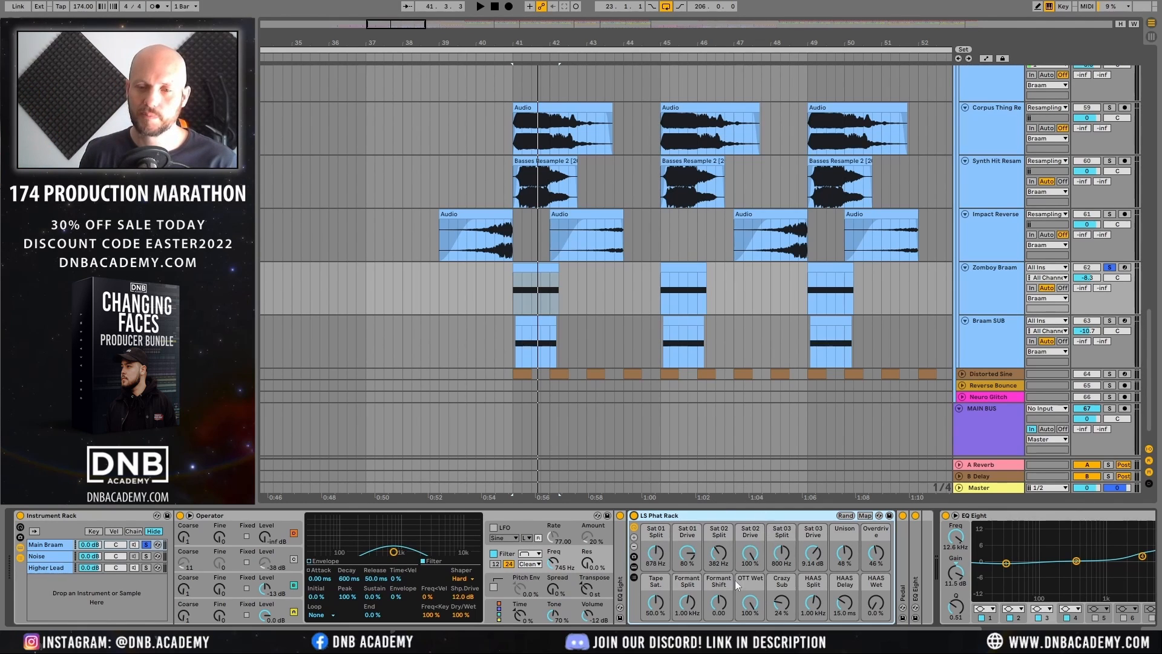
Step: Audition Main Braam while checking the OTT Wet control of the L5 Phat Rack
{"action": "left_click", "coordinate": [745, 607]}
{"action": "key", "text": "space"}
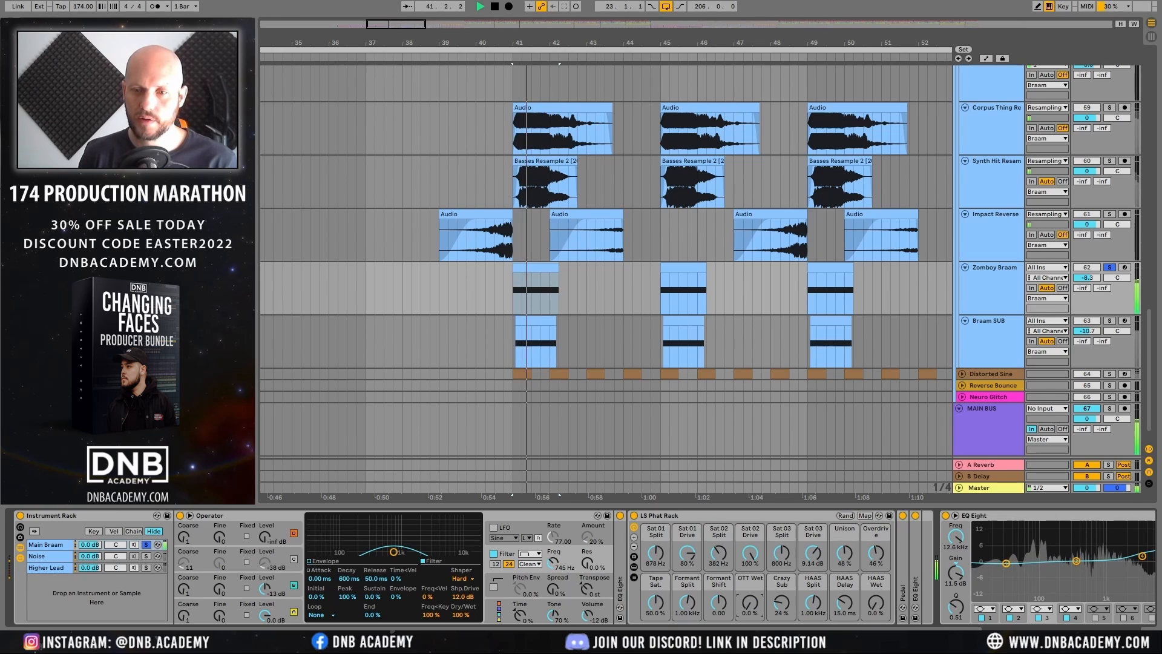
{"action": "key", "text": "space"}
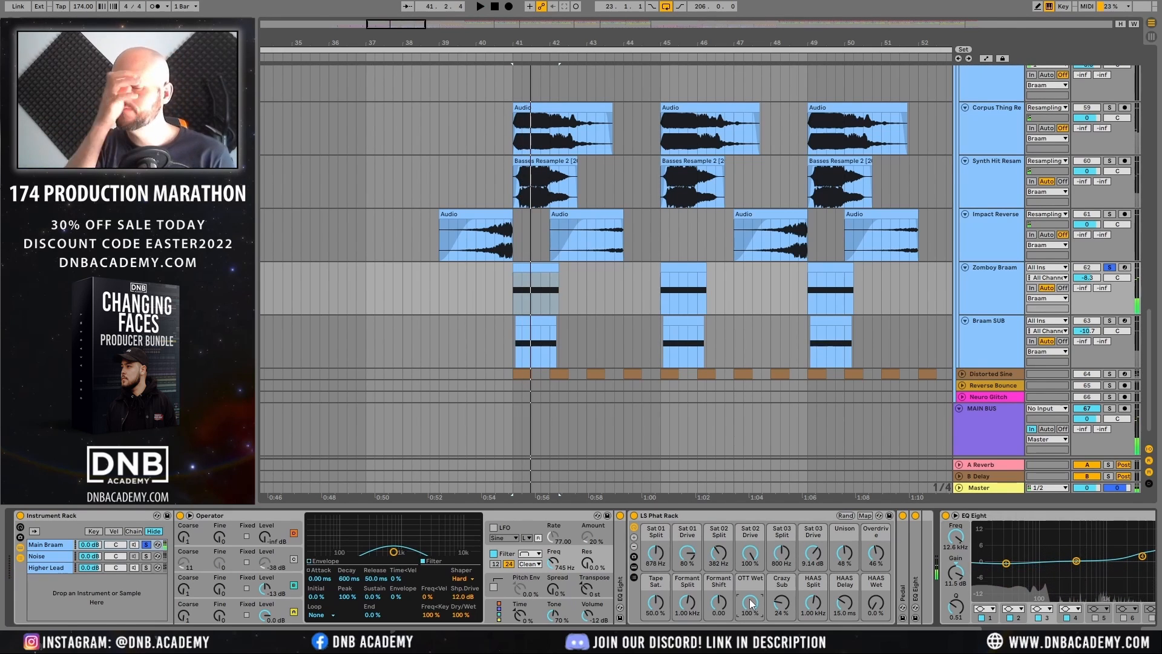
Step: Collapse the L5 Phat Rack, expand the Pedal device, and audition Main Braam with the Pedal bypassed
{"action": "double_click", "coordinate": [750, 514]}
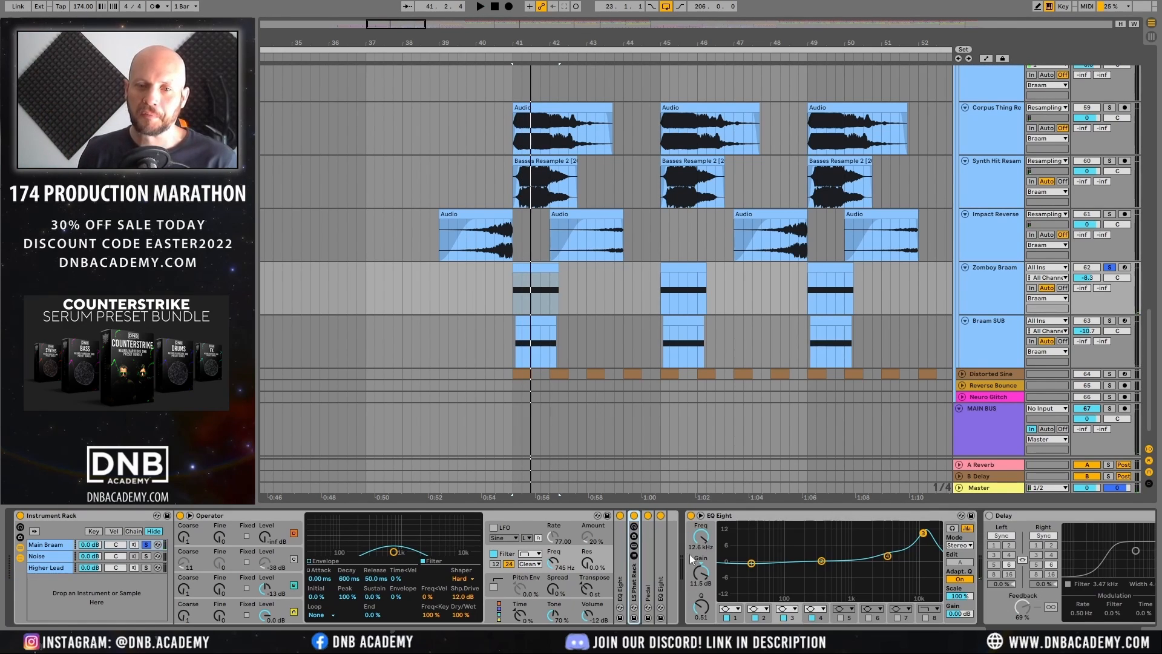
{"action": "double_click", "coordinate": [652, 553]}
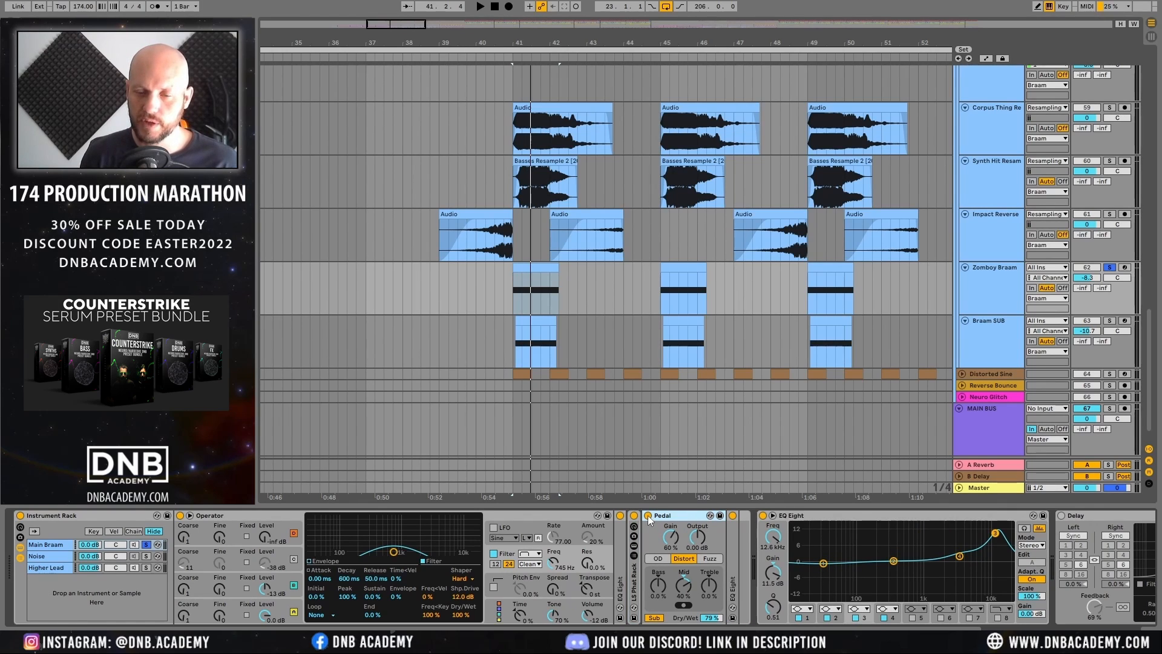
{"action": "key", "text": "space"}
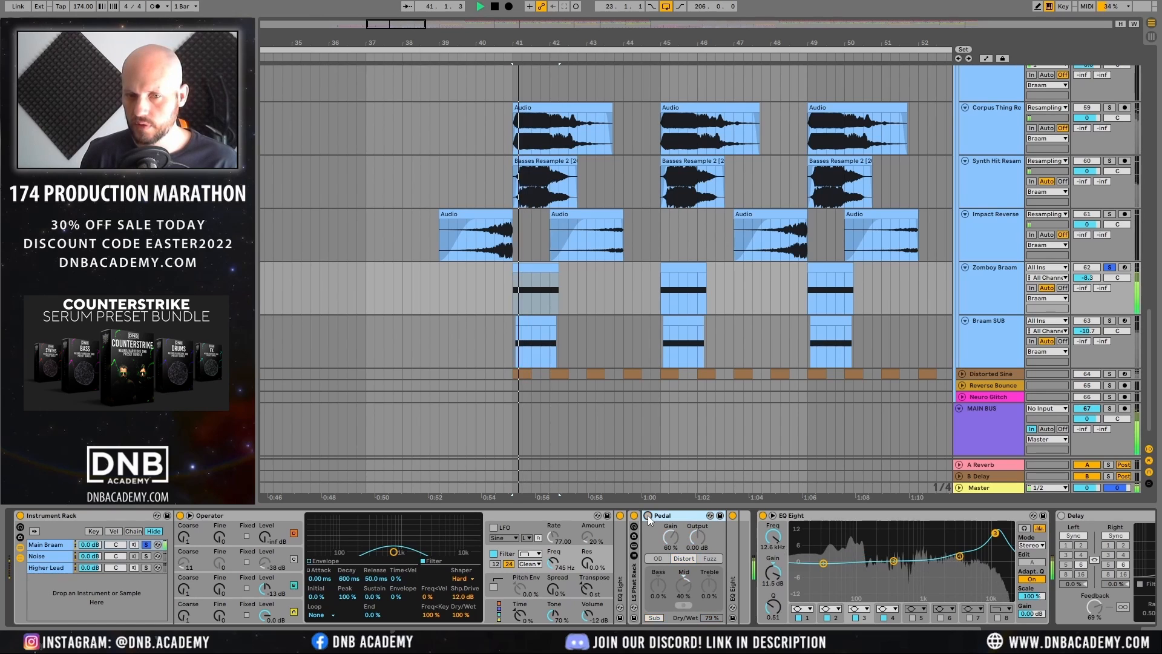
Step: Expand the EQ Eight after the Pedal, inspect its curve in the large display, and compare the sound with it bypassed and active
{"action": "double_click", "coordinate": [733, 539]}
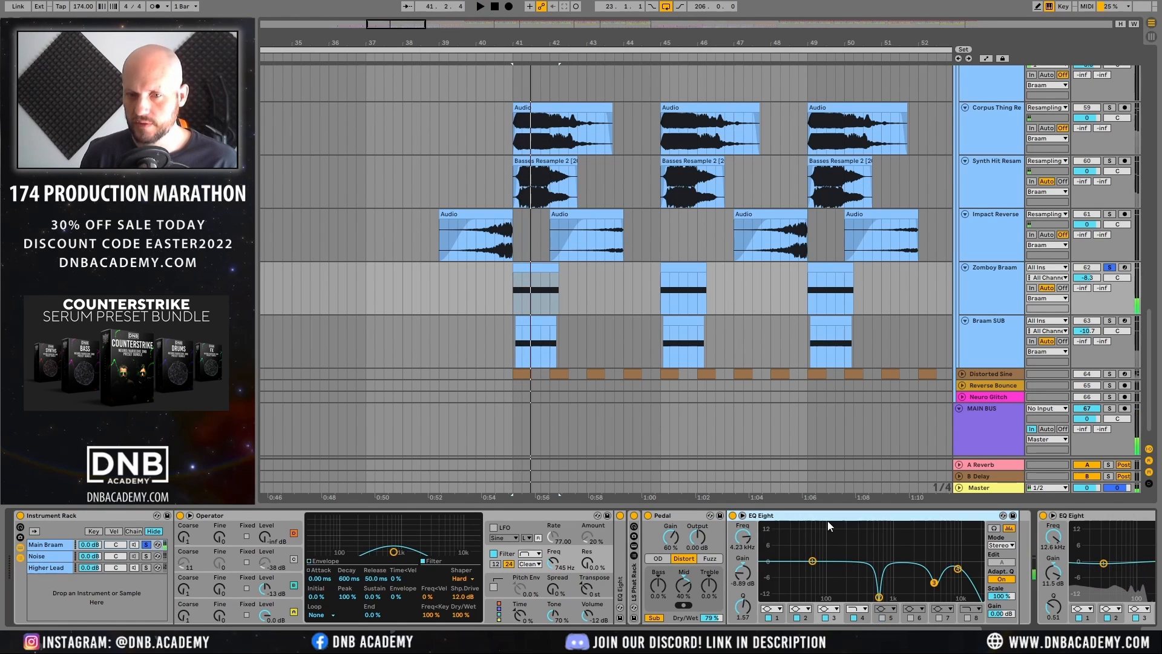
{"action": "key", "text": "space"}
{"action": "key", "text": "space"}
{"action": "left_click", "coordinate": [742, 516]}
{"action": "left_click", "coordinate": [732, 516]}
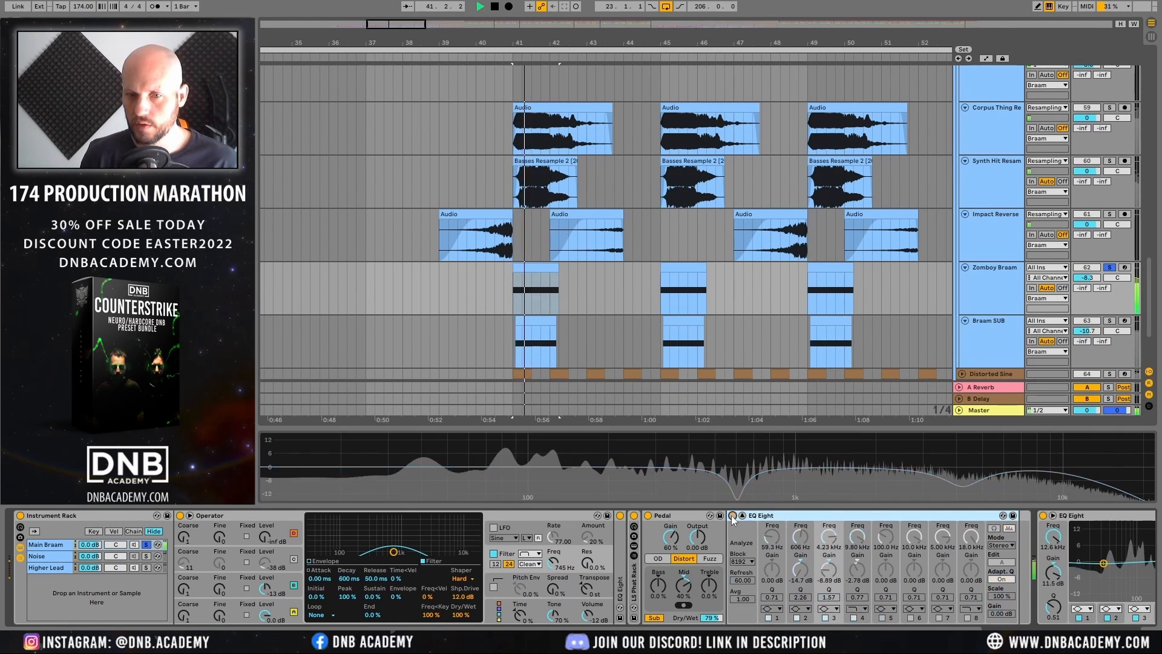
{"action": "key", "text": "space"}
{"action": "left_click", "coordinate": [742, 516]}
{"action": "left_click", "coordinate": [733, 516]}
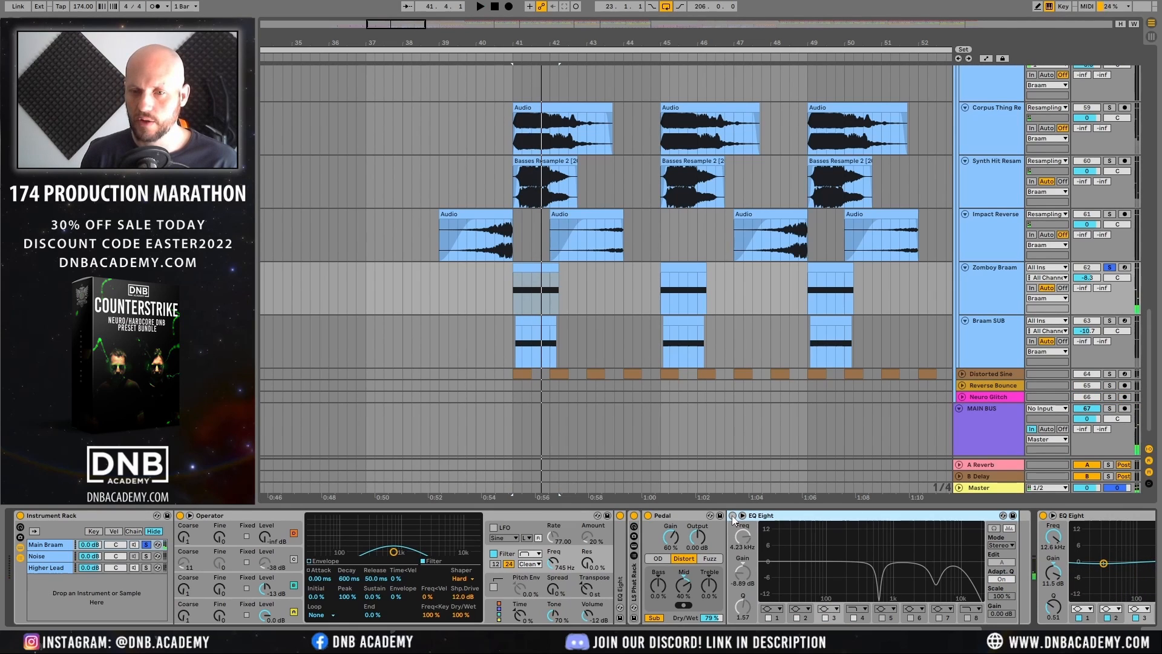
{"action": "key", "text": "space"}
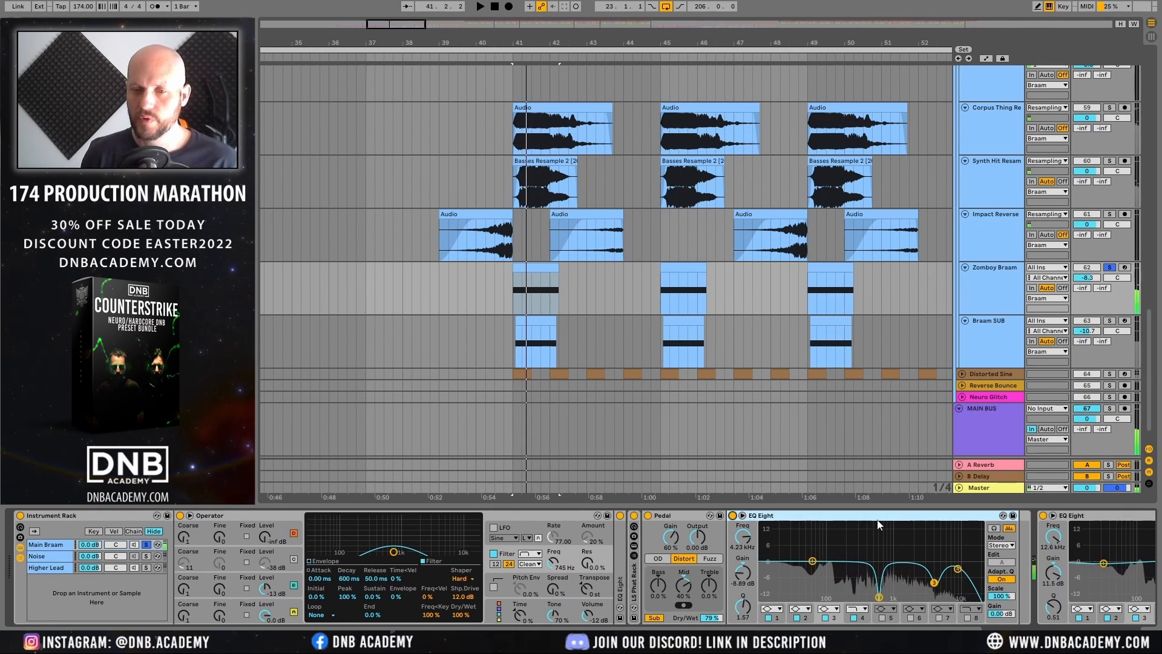
Step: Collapse the EQ Eight after the Pedal, turn on the Delay, and audition Main Braam while toggling the last EQ Eight
{"action": "double_click", "coordinate": [757, 516]}
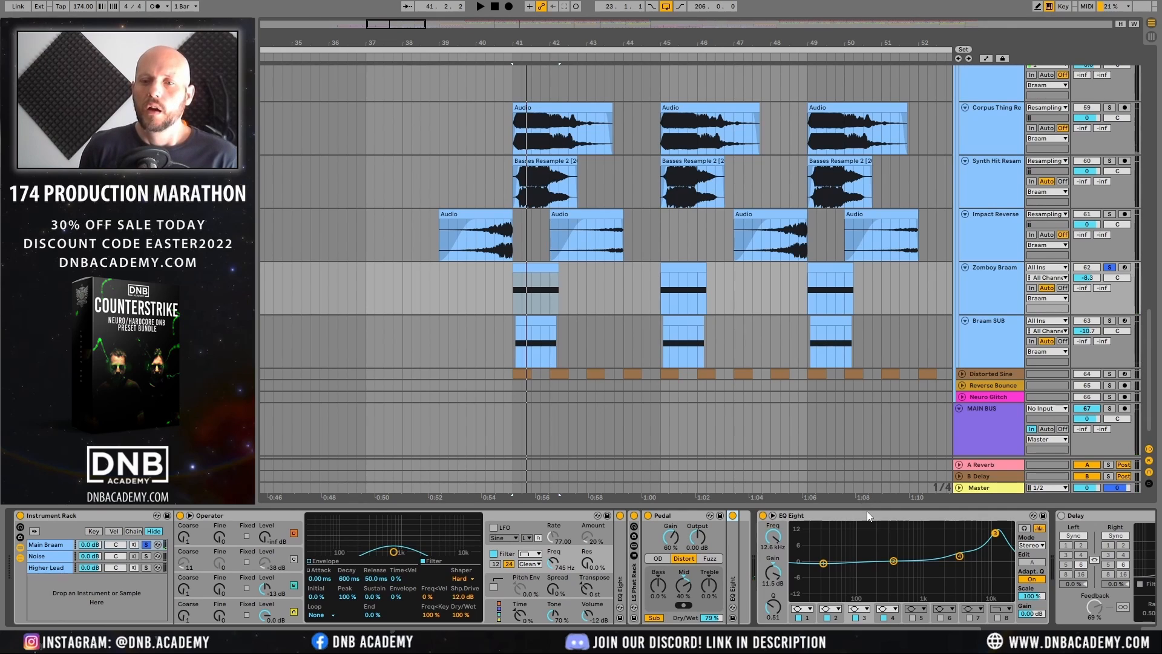
{"action": "left_click", "coordinate": [1061, 515]}
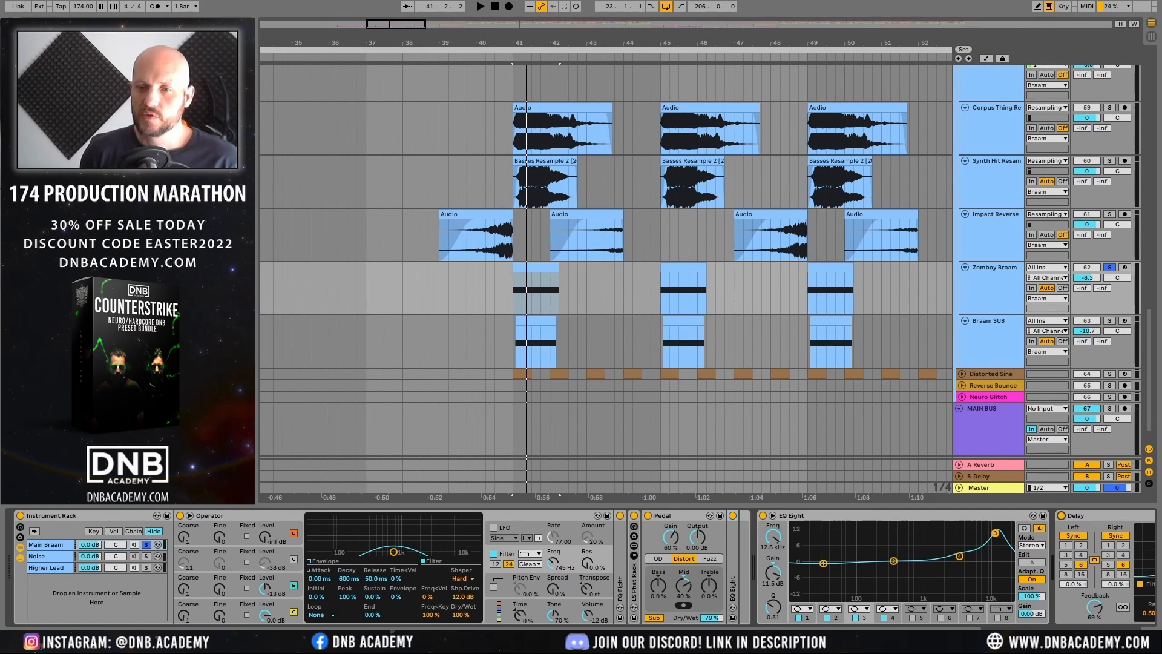
{"action": "scroll", "coordinate": [581, 567], "scroll_direction": "right", "scroll_amount": 5}
{"action": "left_click", "coordinate": [571, 516]}
{"action": "key", "text": "space"}
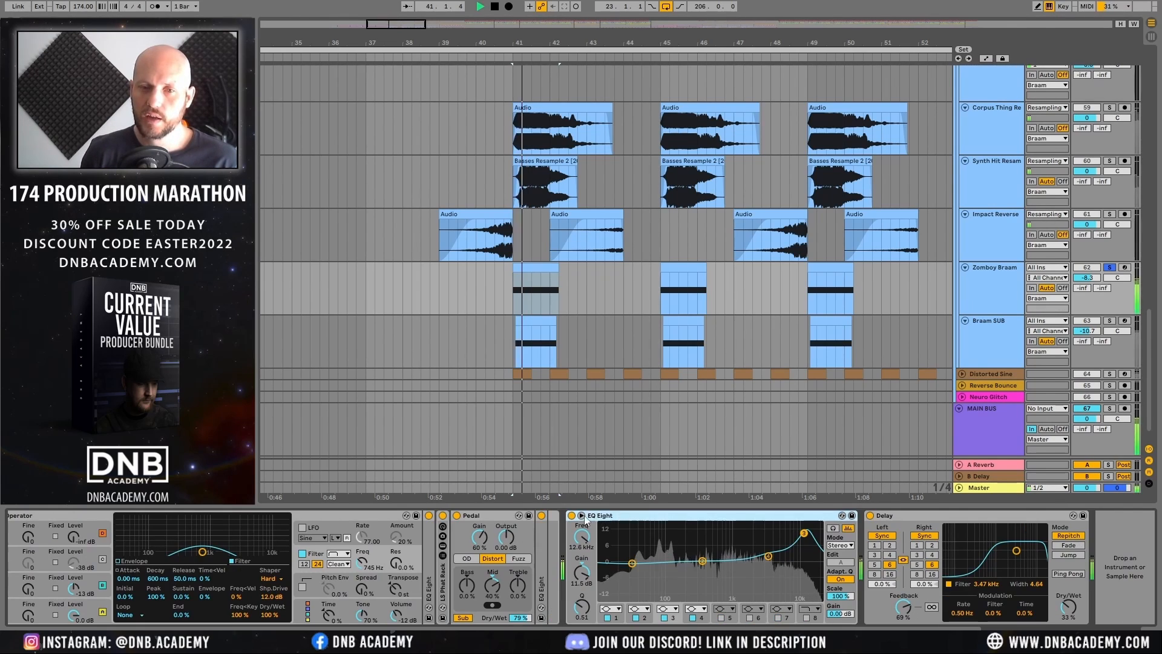
{"action": "key", "text": "space"}
{"action": "left_click", "coordinate": [572, 515]}
{"action": "key", "text": "space"}
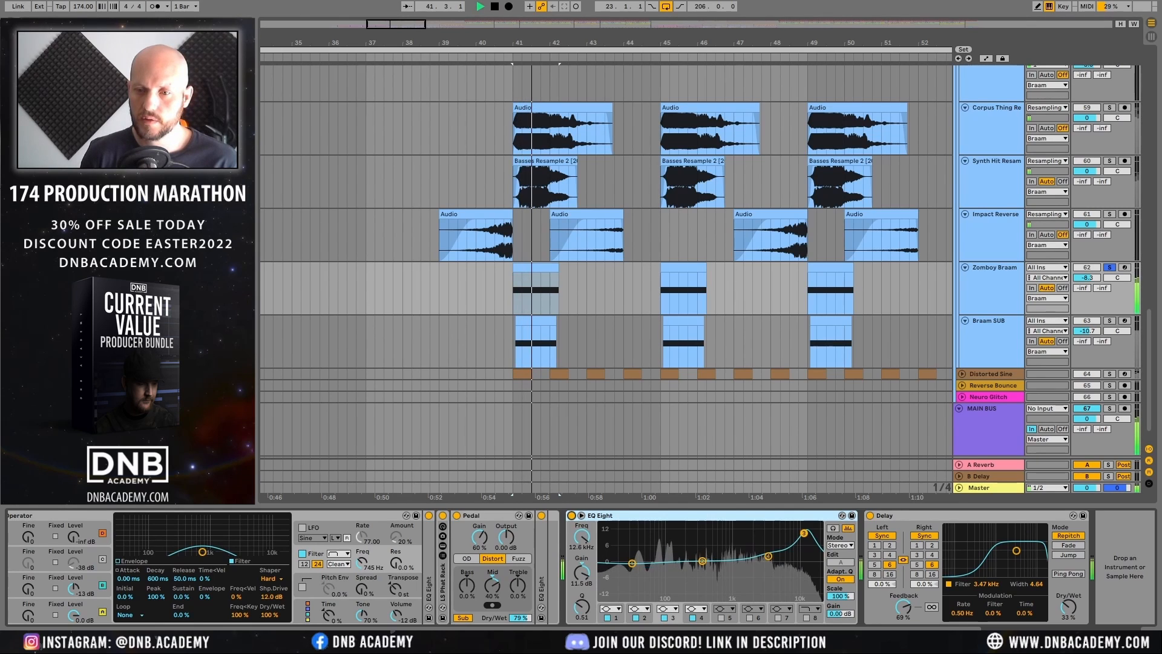
{"action": "key", "text": "space"}
{"action": "scroll", "coordinate": [566, 533], "scroll_direction": "left", "scroll_amount": 5}
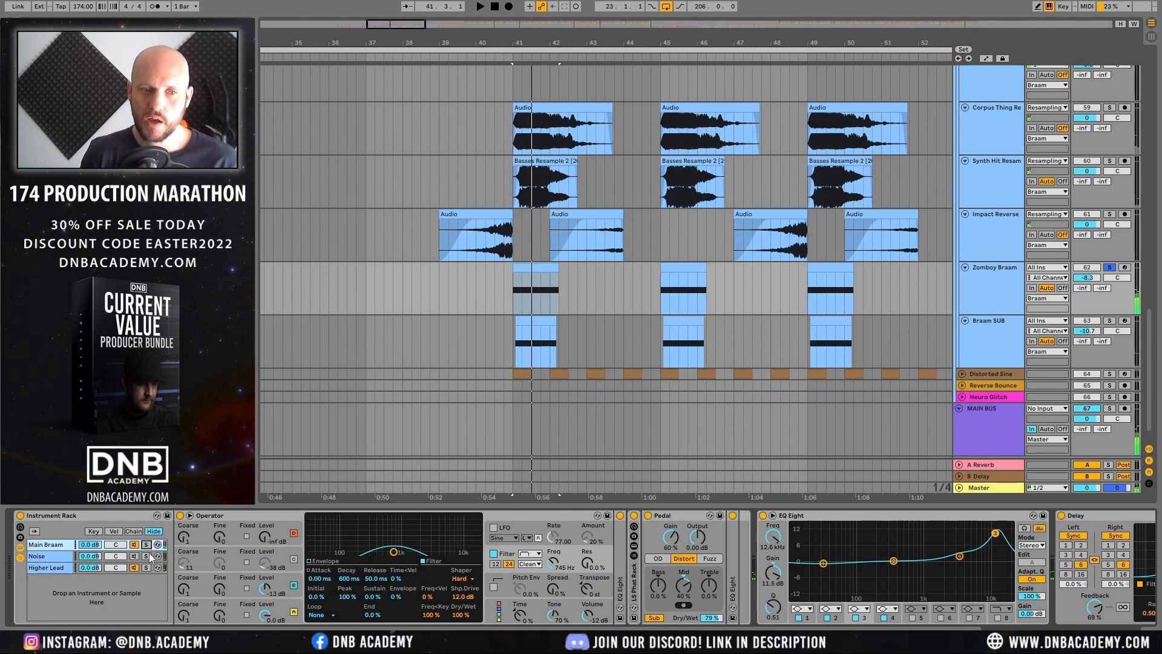
Step: Audition the Noise chain of the Zomboy Braam rack using its solo and activator switches, and reselect the Main Braam chain
{"action": "left_click", "coordinate": [146, 555]}
{"action": "key", "text": "space"}
{"action": "key", "text": "space"}
{"action": "left_click", "coordinate": [134, 555]}
{"action": "key", "text": "space"}
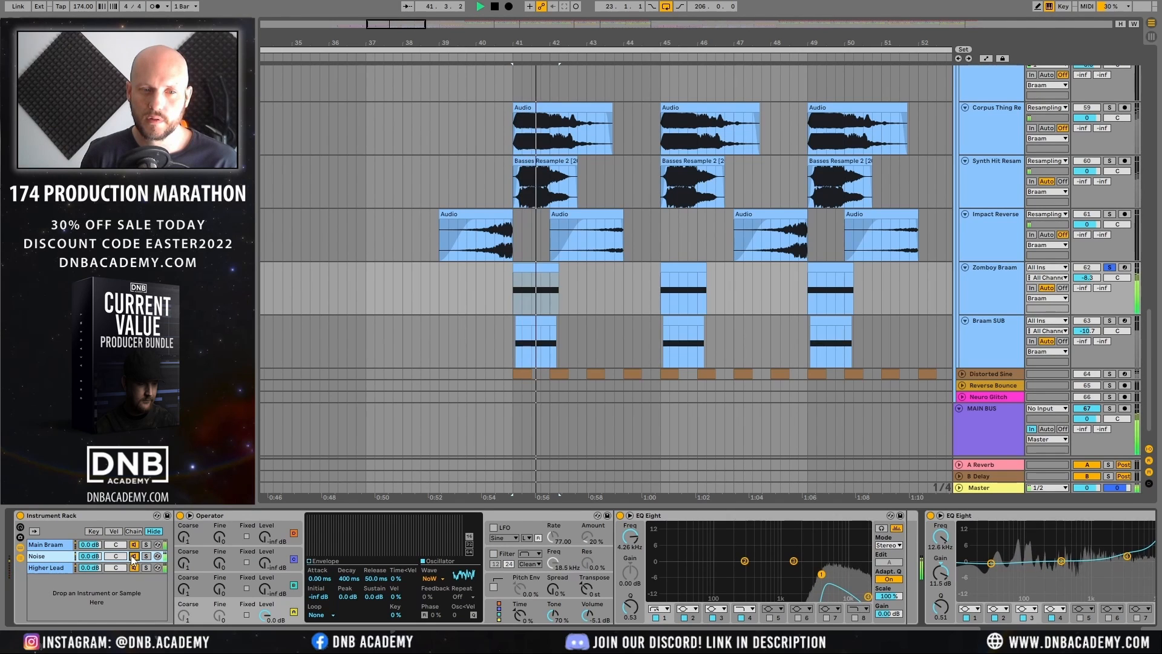
{"action": "key", "text": "space"}
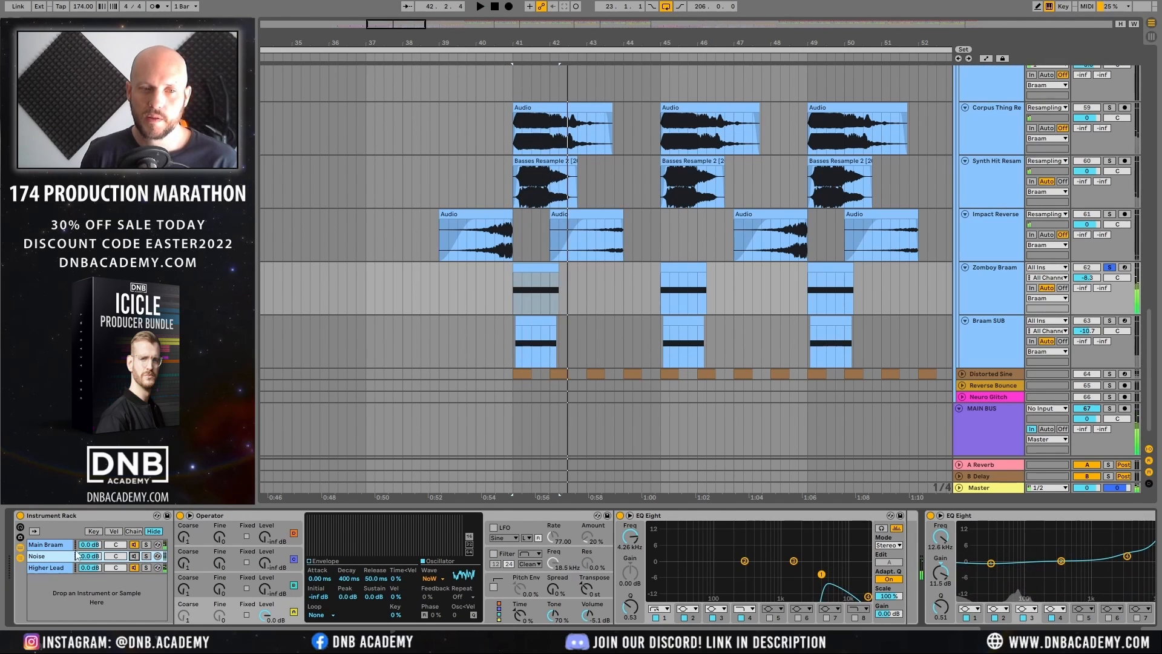
{"action": "left_click", "coordinate": [52, 544]}
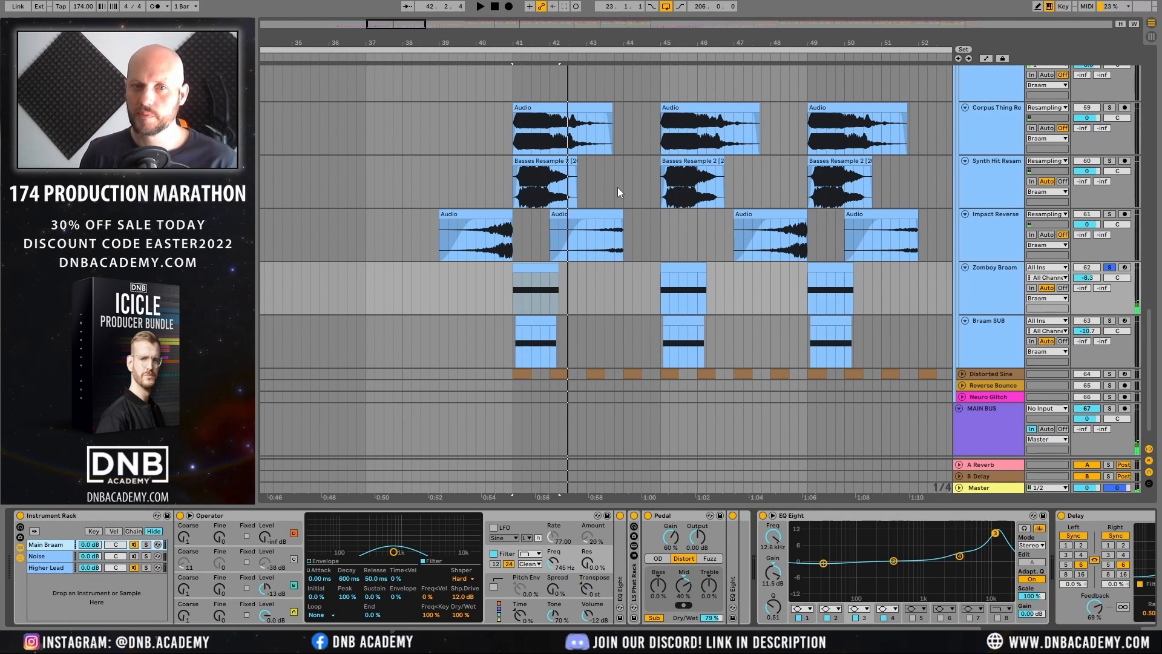
Step: Select the Synth Hit resample track, solo it, and audition its first clip
{"action": "left_click", "coordinate": [986, 165]}
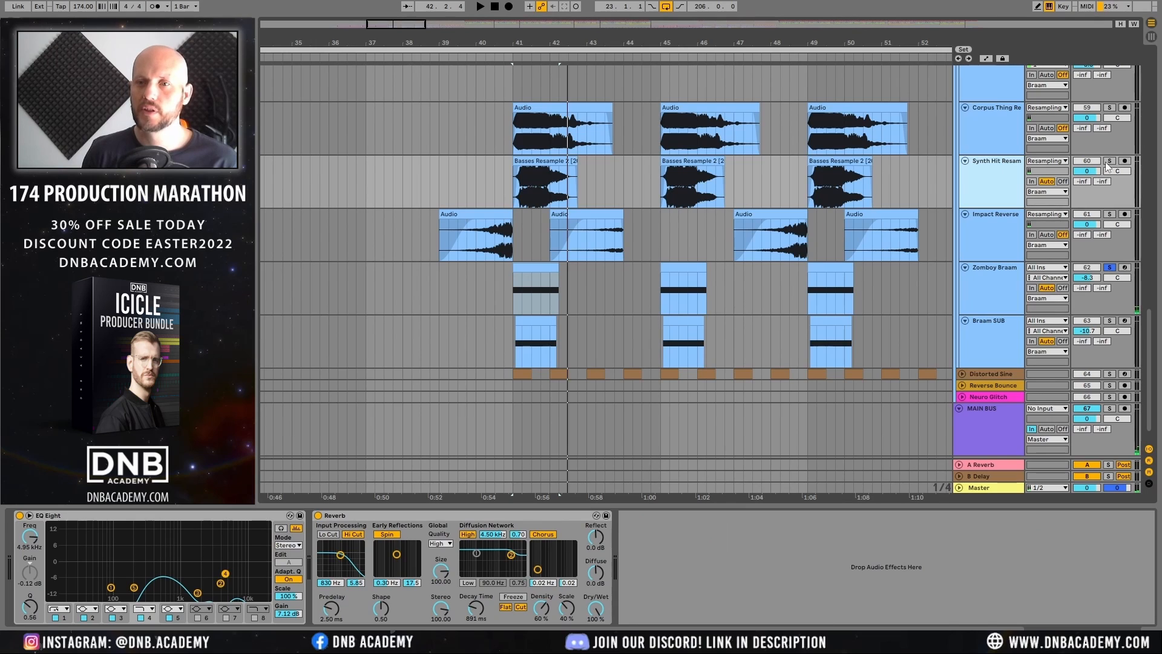
{"action": "left_click", "coordinate": [1109, 161]}
{"action": "key", "text": "space"}
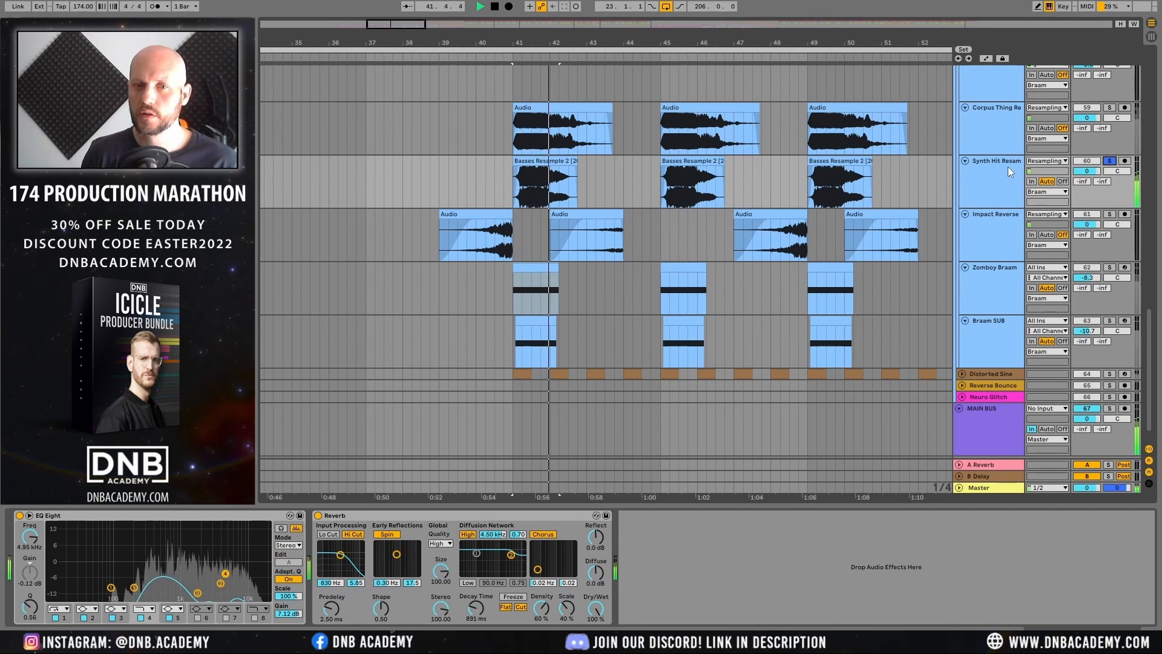
{"action": "key", "text": "space"}
Step: Show the source file of the first Synth Hit clip in Explorer and reselect the clip in the arrangement
{"action": "left_click", "coordinate": [532, 161]}
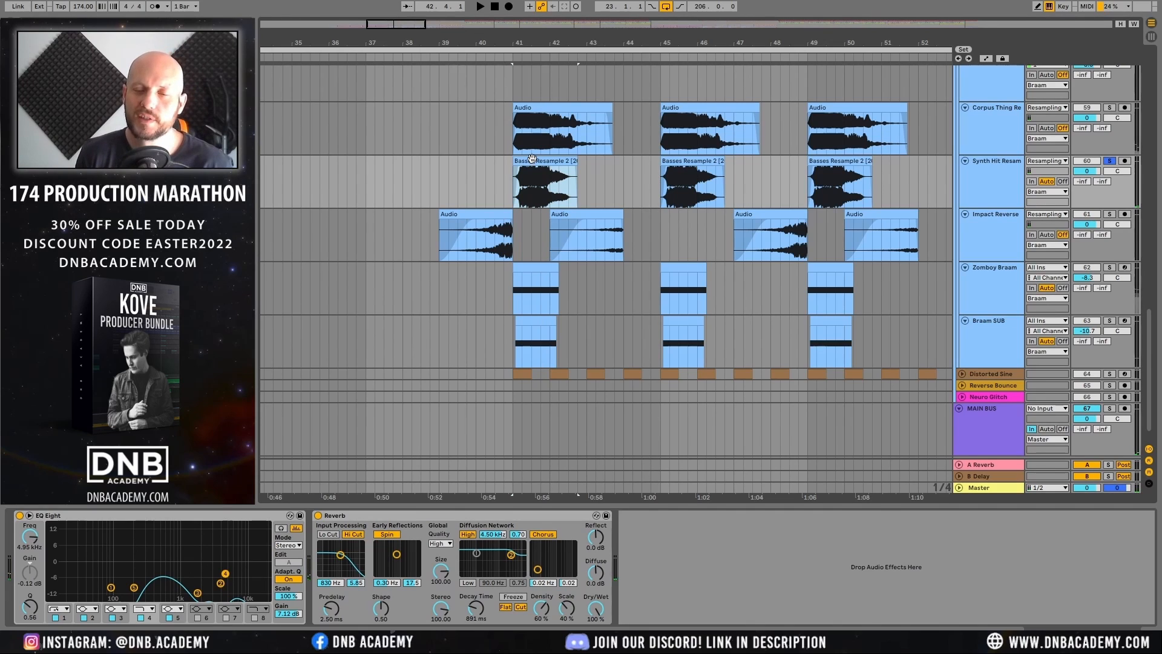
{"action": "right_click", "coordinate": [532, 160]}
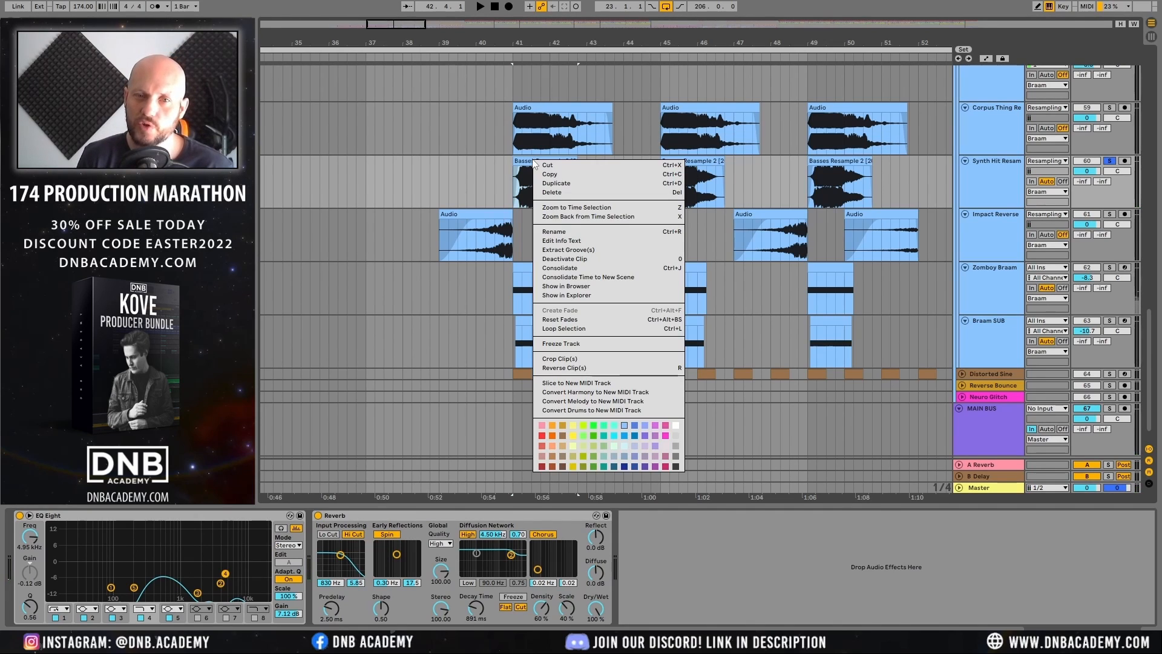
{"action": "left_click", "coordinate": [552, 293]}
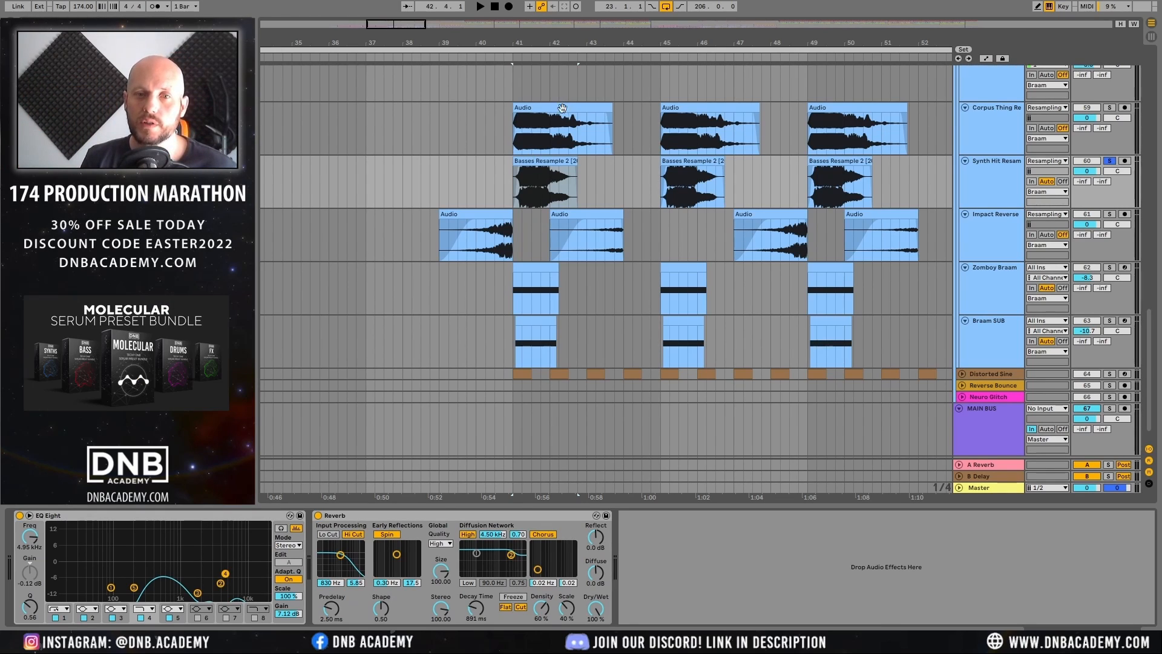
{"action": "left_click", "coordinate": [539, 201]}
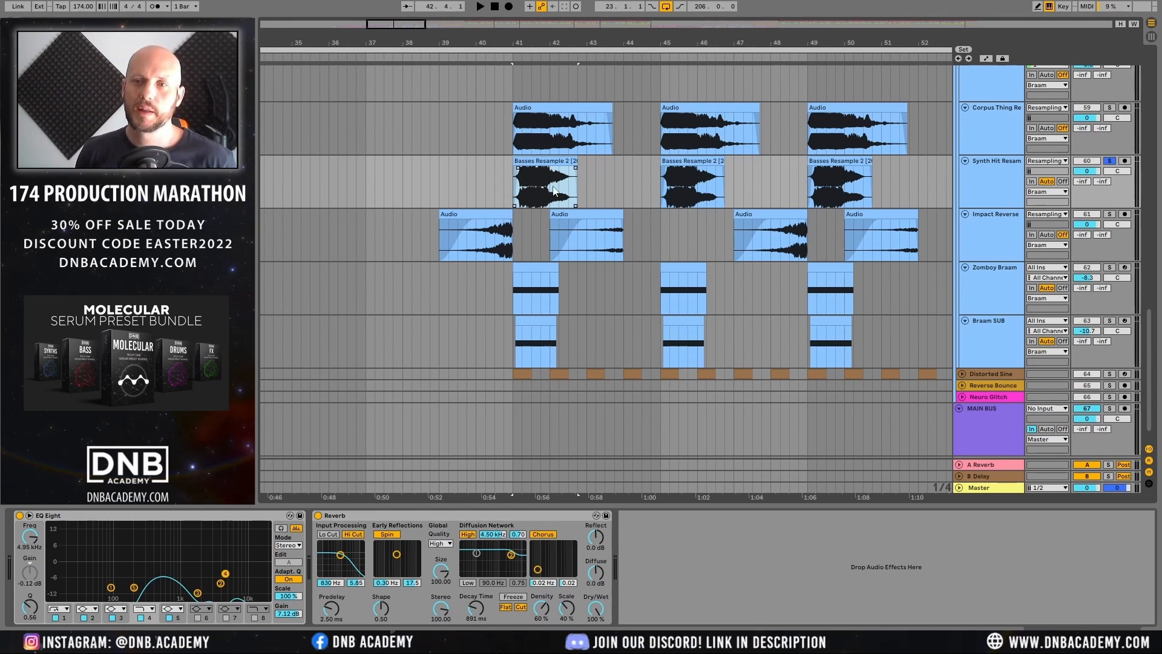
Step: Play the whole Braam group soloed and compare it with the Synth Hit resample track muted and unmuted
{"action": "scroll", "coordinate": [990, 123], "scroll_direction": "up", "scroll_amount": 3}
{"action": "left_click", "coordinate": [1013, 97]}
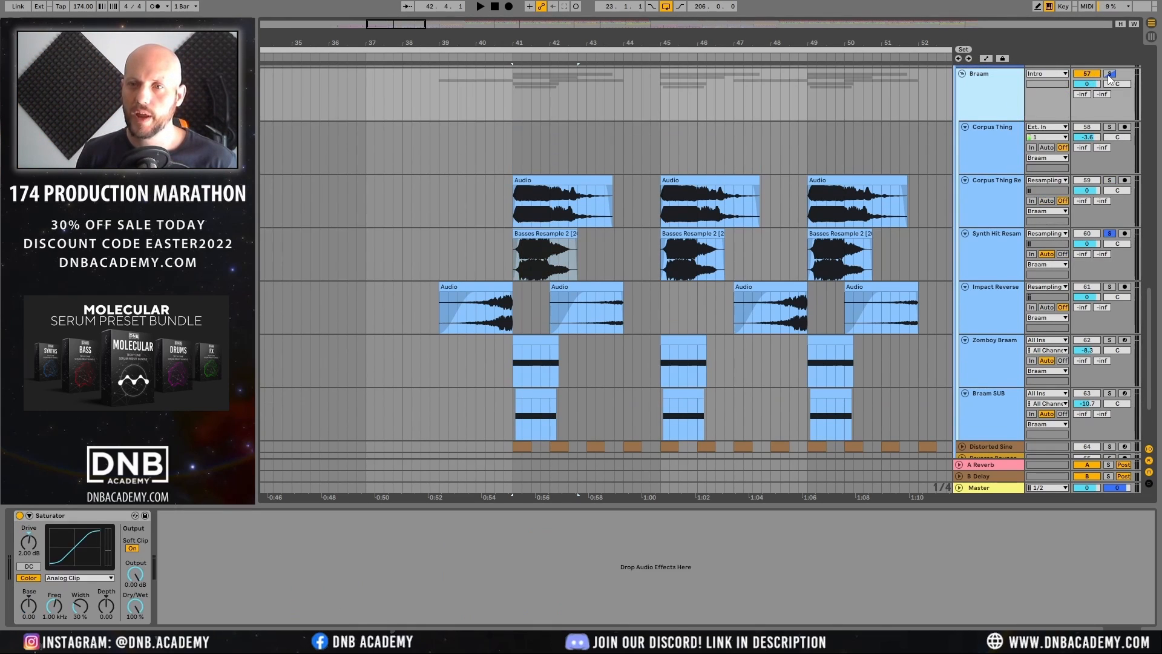
{"action": "key", "text": "space"}
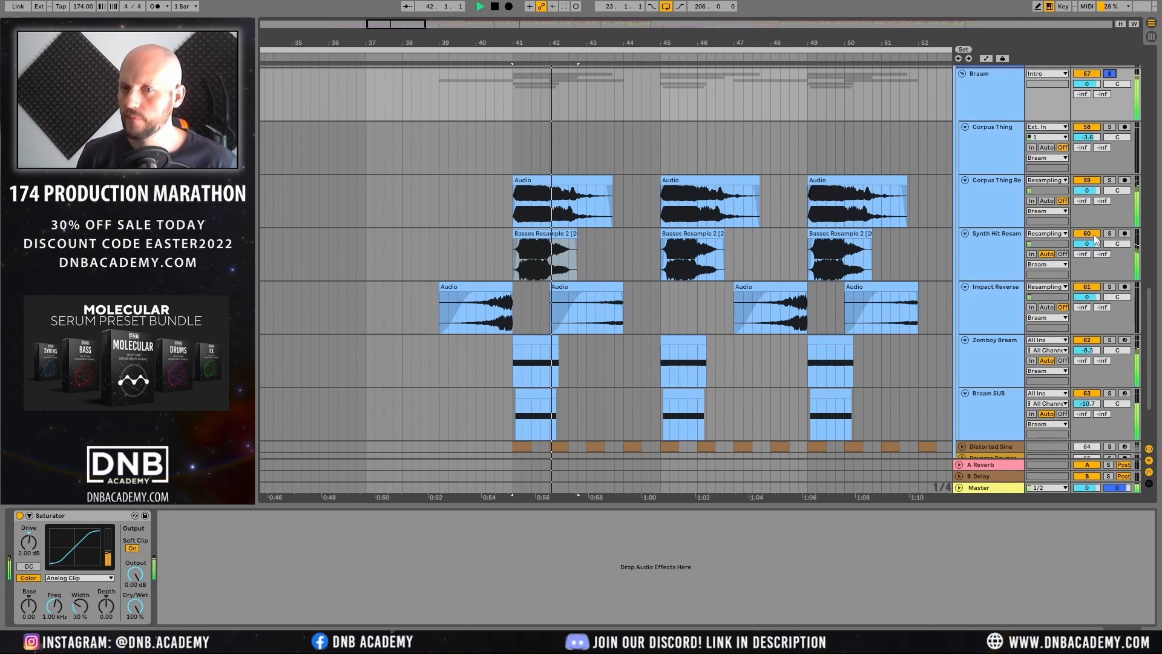
{"action": "left_click", "coordinate": [1094, 236]}
{"action": "left_click", "coordinate": [1094, 236]}
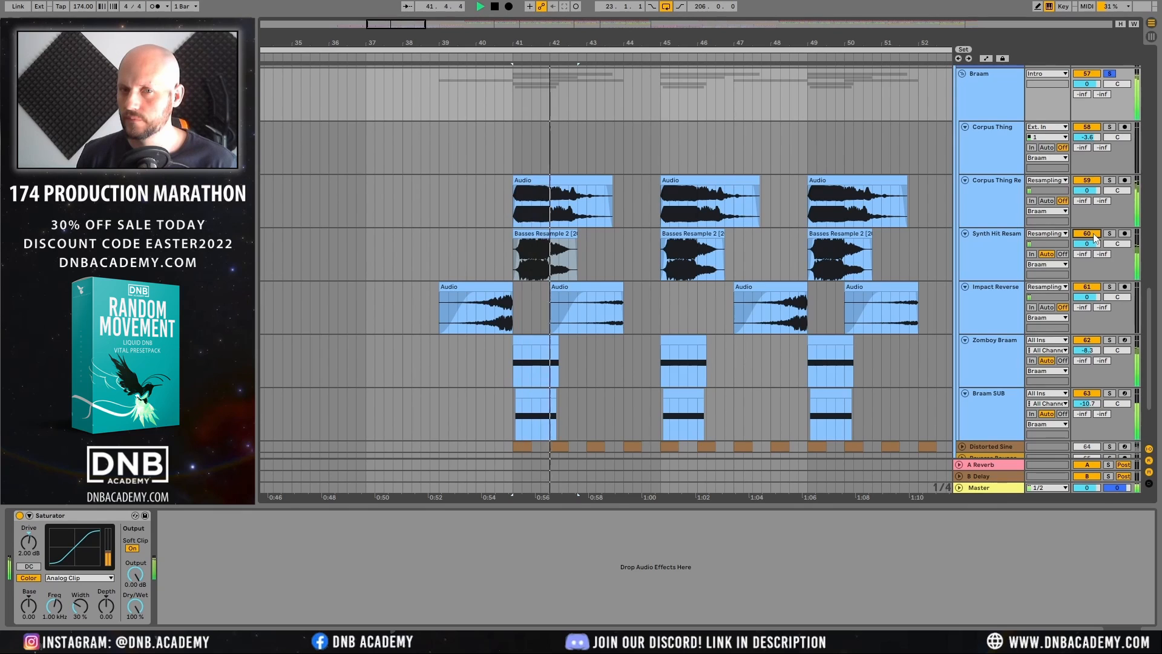
{"action": "key", "text": "space"}
Step: Check the Synth Hit track's devices, and solo and audition the Corpus Thing resample track
{"action": "left_click", "coordinate": [1001, 253]}
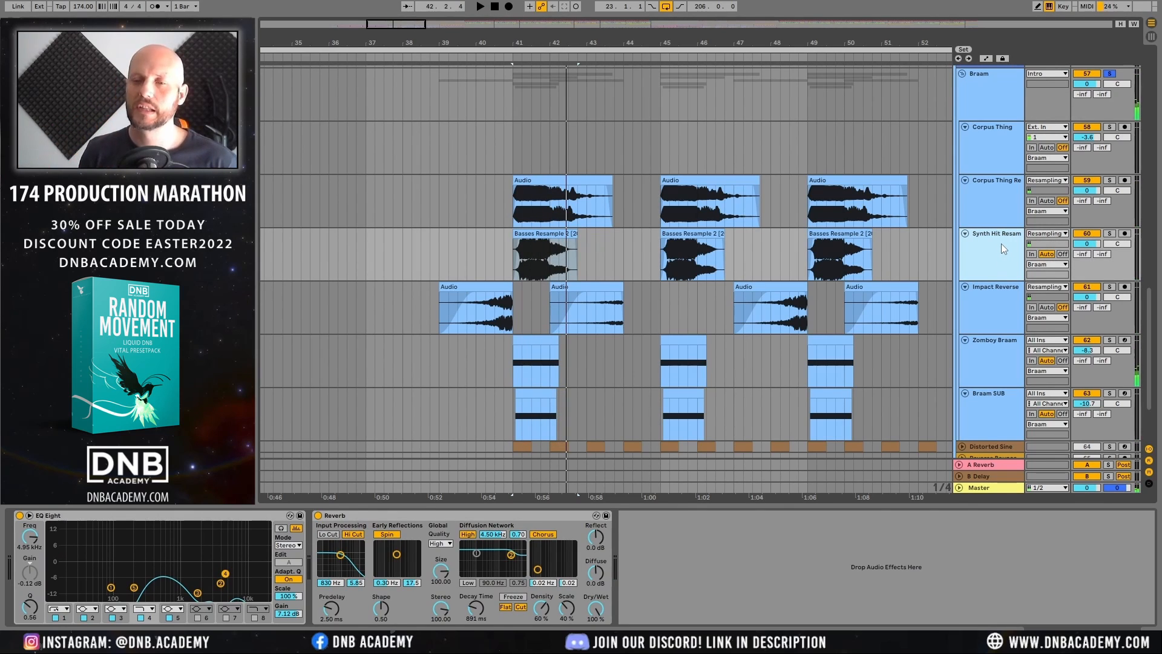
{"action": "left_click", "coordinate": [1001, 193]}
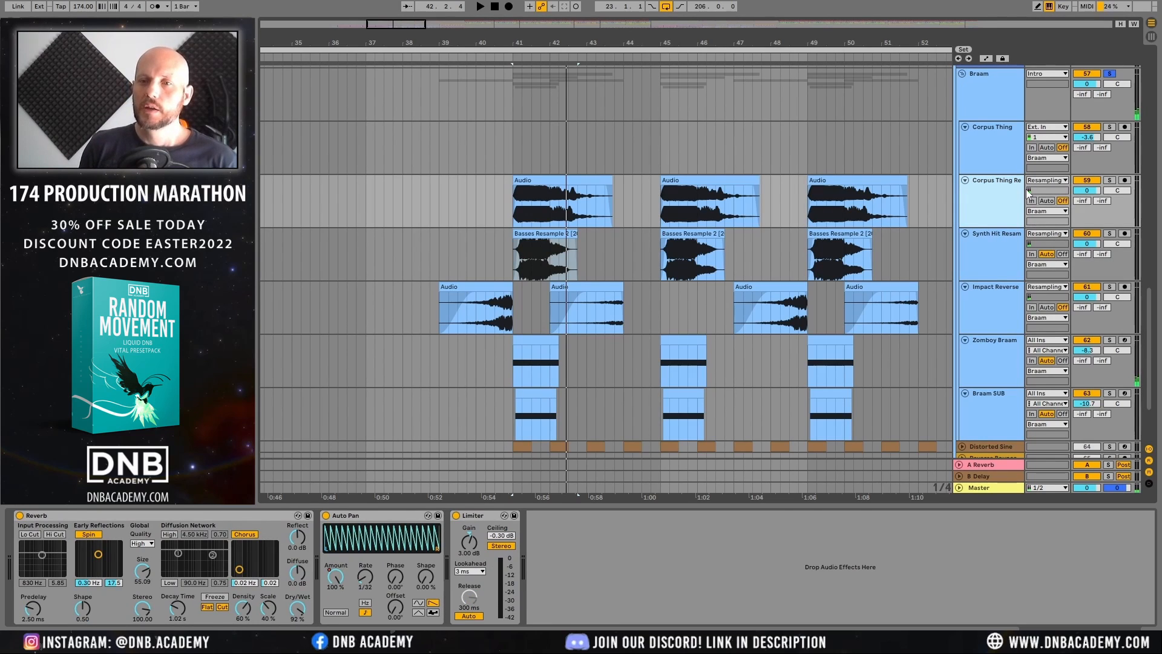
{"action": "left_click", "coordinate": [1109, 179]}
{"action": "key", "text": "space"}
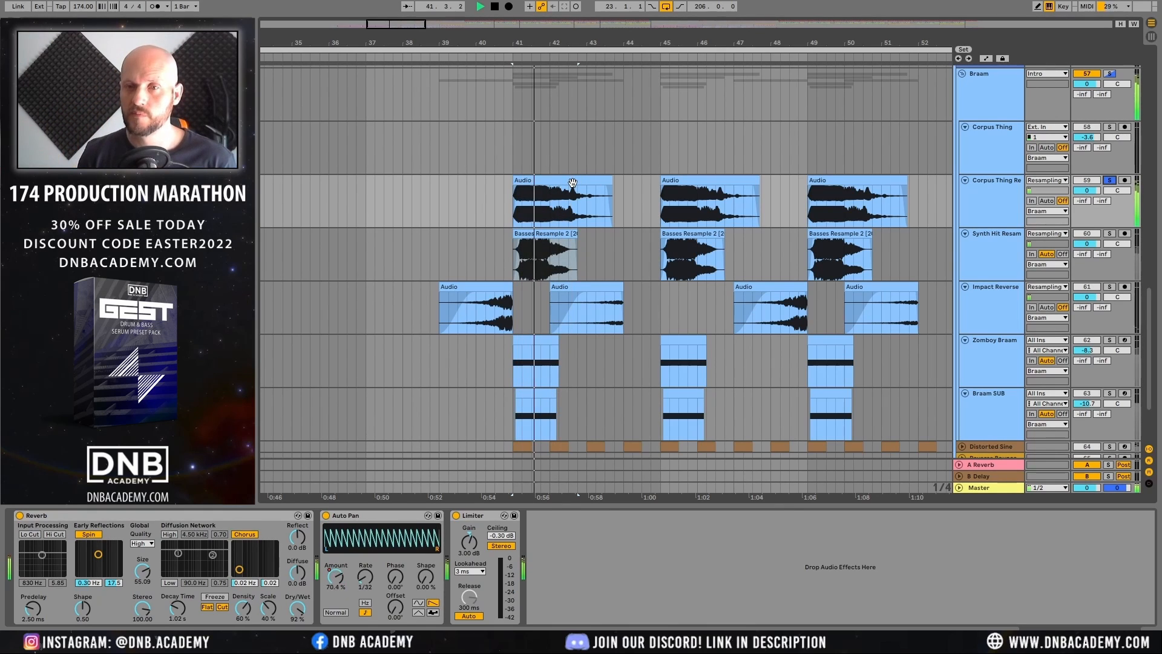
{"action": "key", "text": "space"}
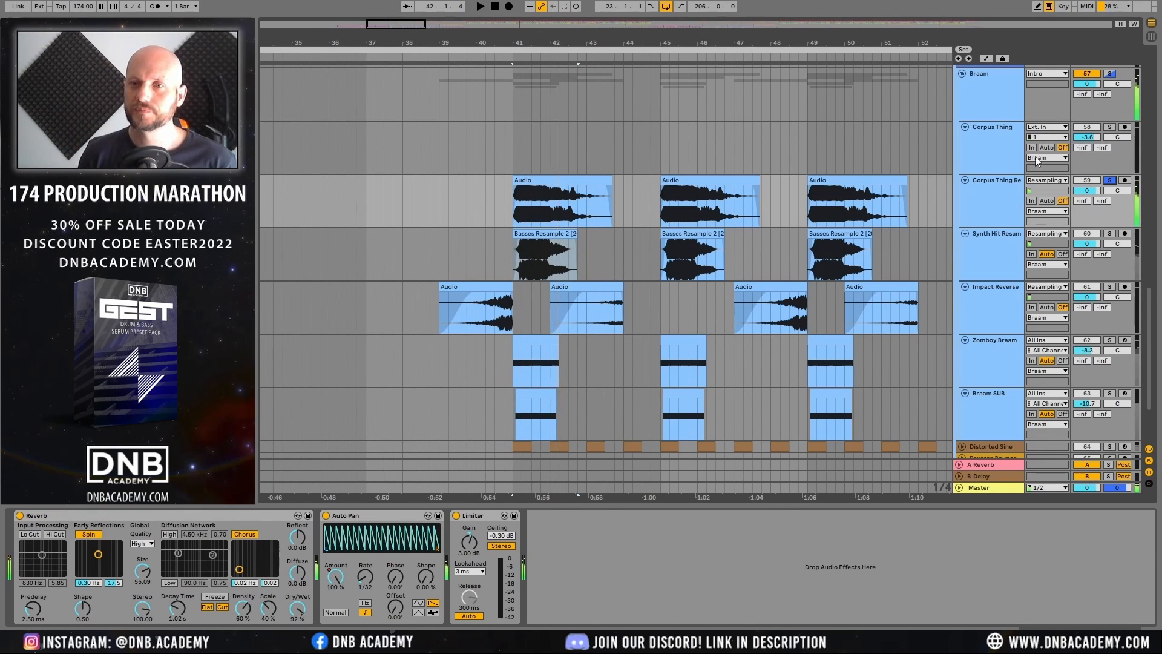
Step: Solo the original Corpus Thing track, locate its short clip at bar 8, and audition it through its devices
{"action": "left_click", "coordinate": [982, 140]}
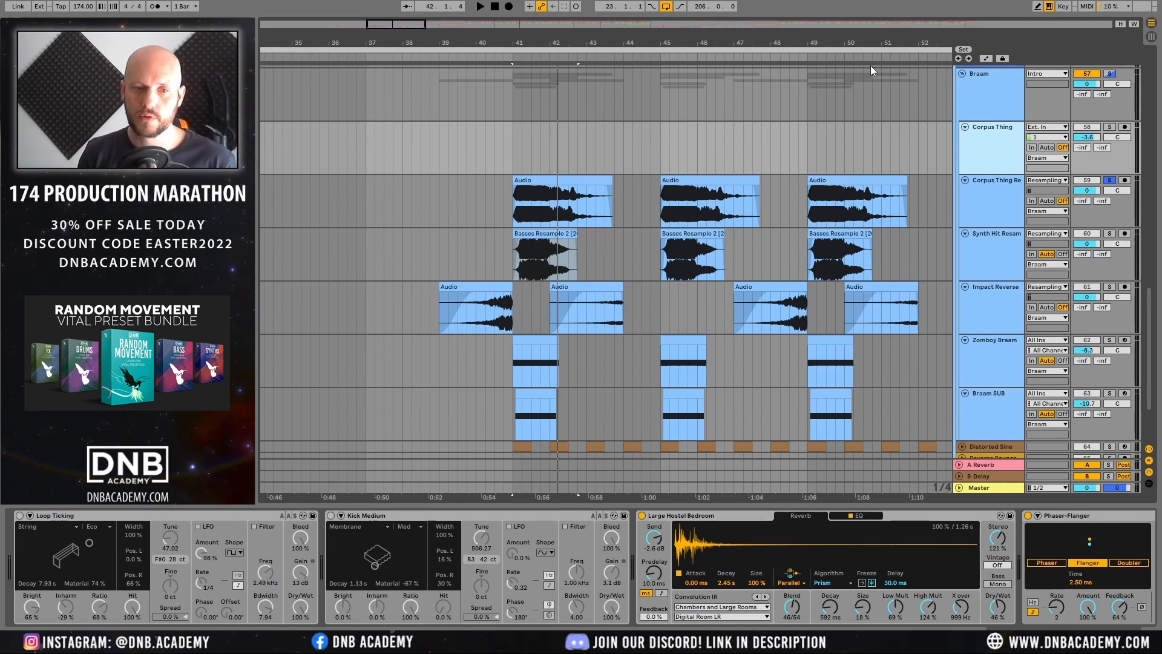
{"action": "left_click", "coordinate": [1110, 127]}
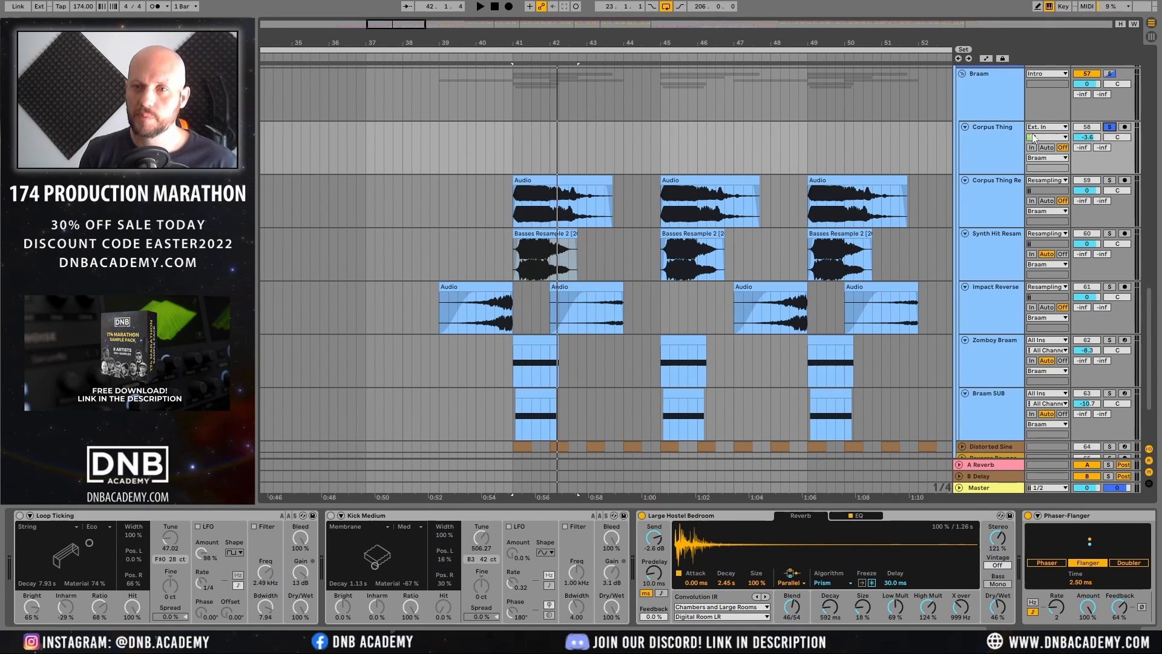
{"action": "left_click_drag", "start_coordinate": [770, 45], "coordinate": [571, 40]}
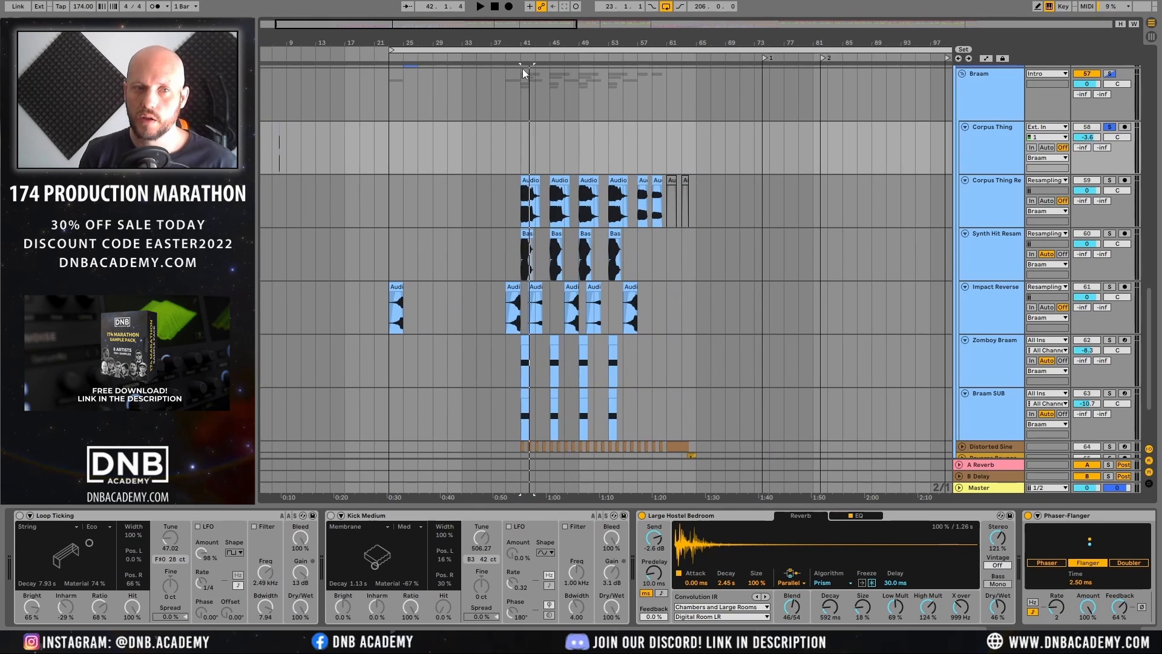
{"action": "left_click_drag", "start_coordinate": [288, 39], "coordinate": [467, 135]}
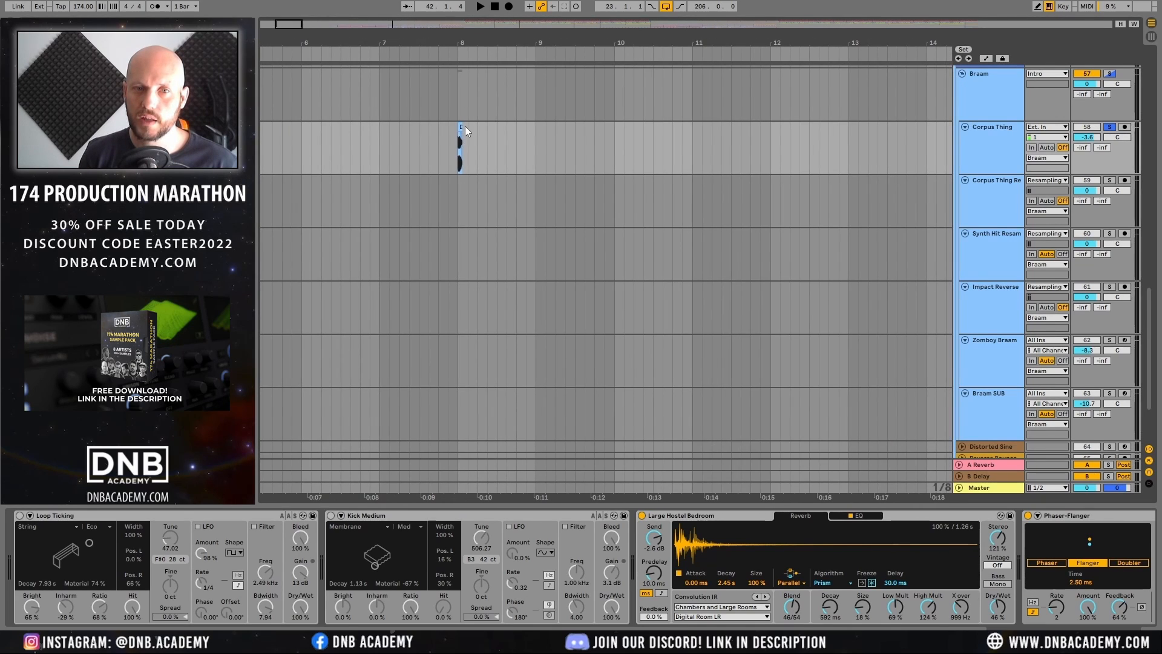
{"action": "key", "text": "space"}
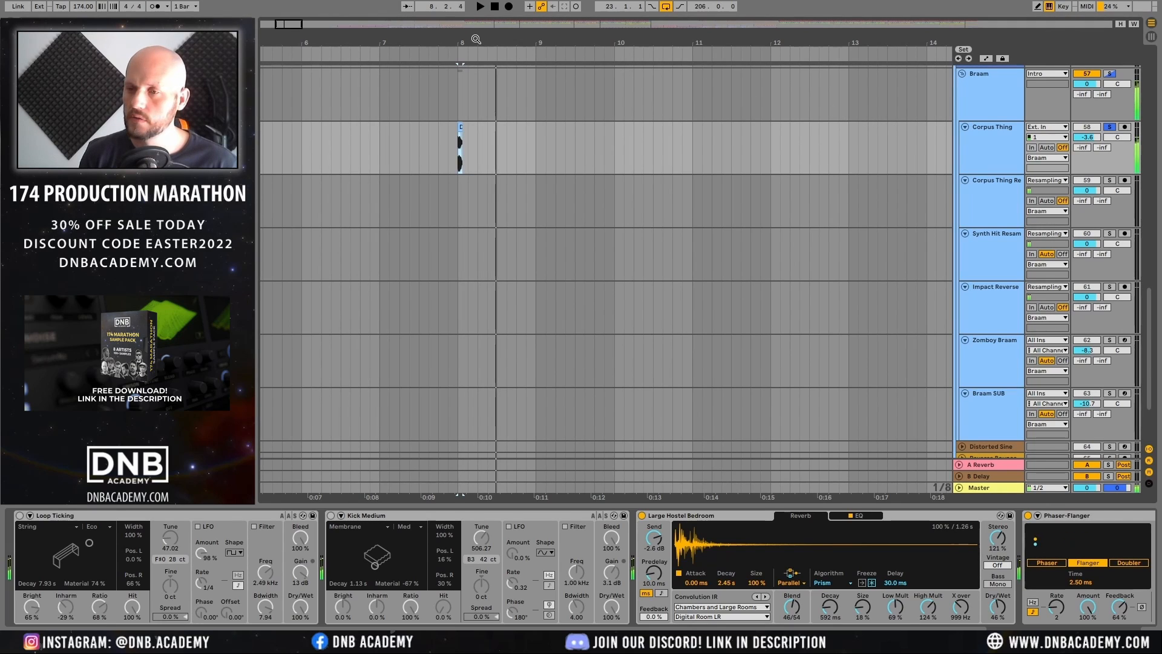
{"action": "key", "text": "space"}
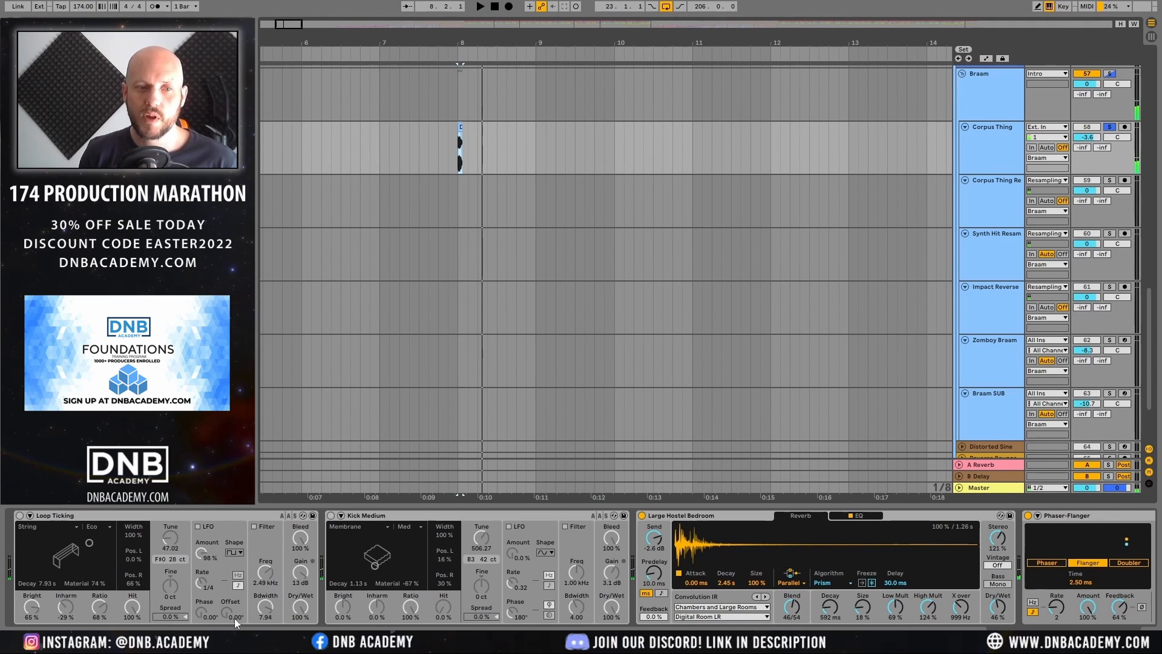
Step: Audition the Corpus Thing clip with Loop Ticking active, comparing Kick Medium switched on and bypassed
{"action": "left_click", "coordinate": [53, 519]}
{"action": "key", "text": "space"}
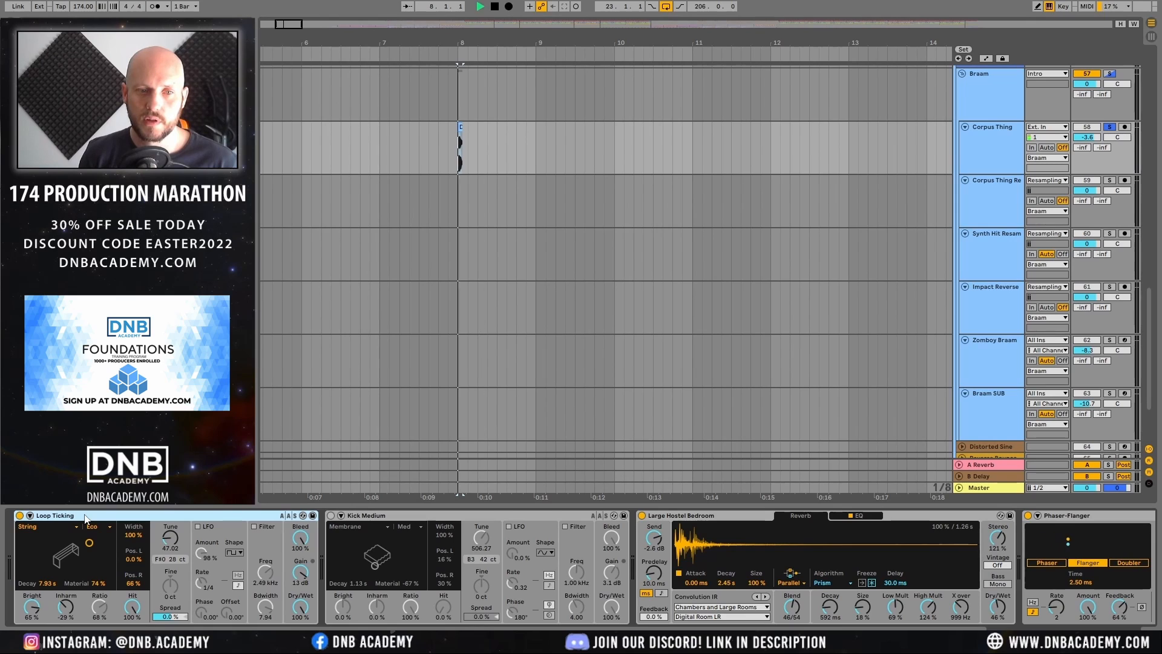
{"action": "left_click", "coordinate": [331, 515]}
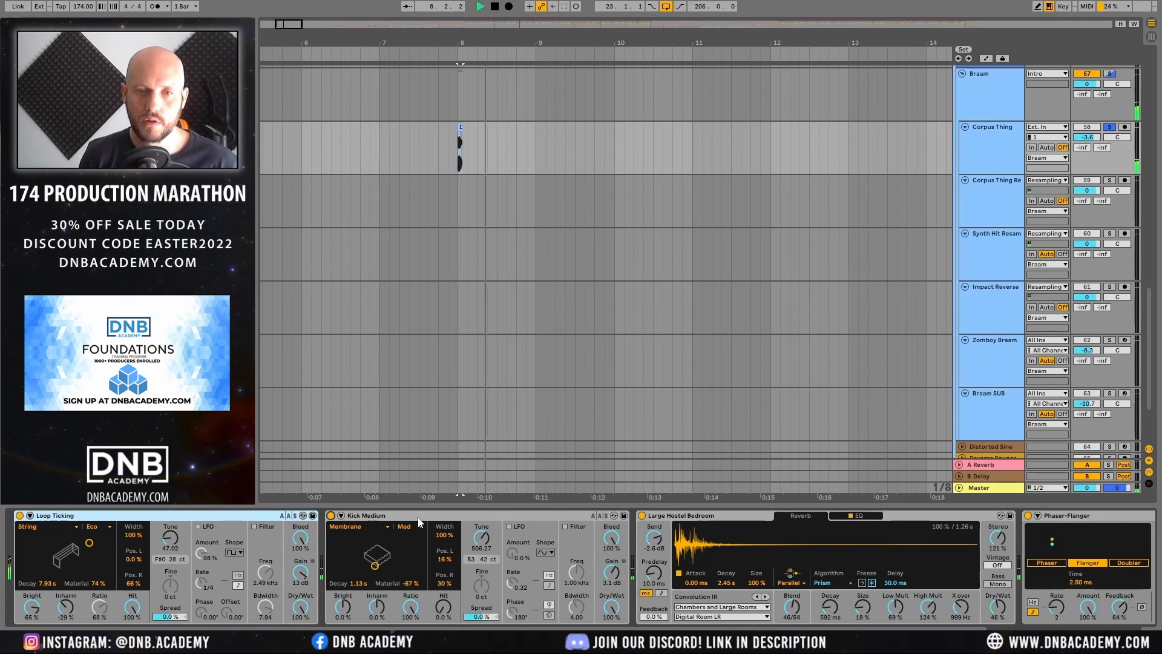
{"action": "left_click", "coordinate": [331, 516]}
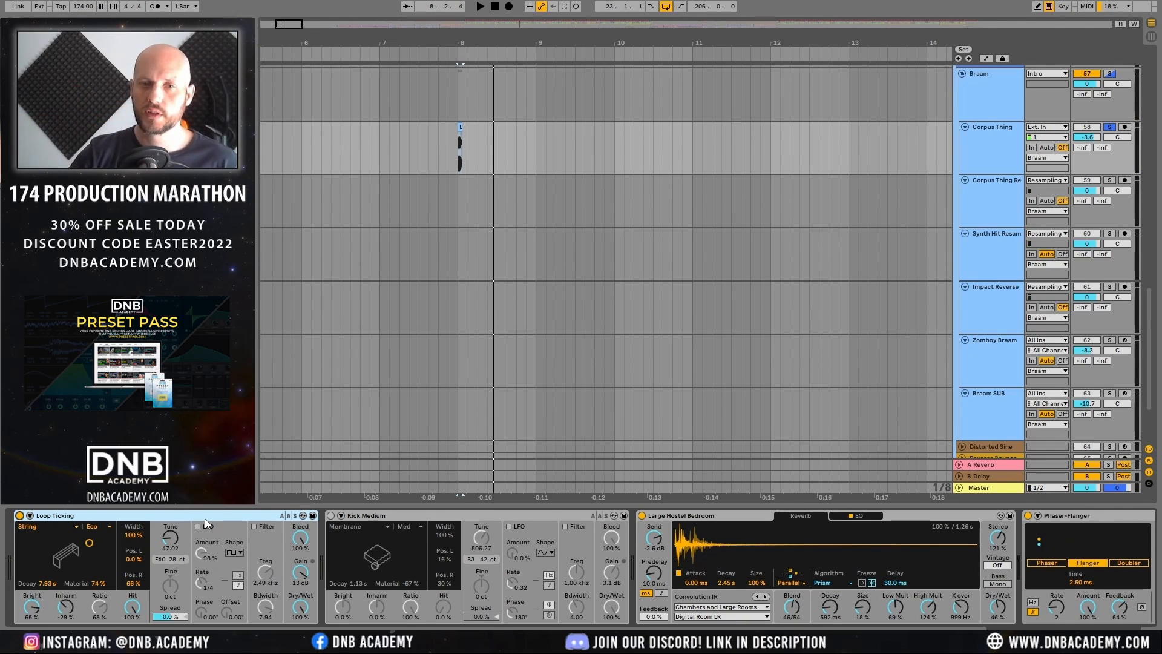
{"action": "key", "text": "space"}
{"action": "left_click", "coordinate": [331, 515]}
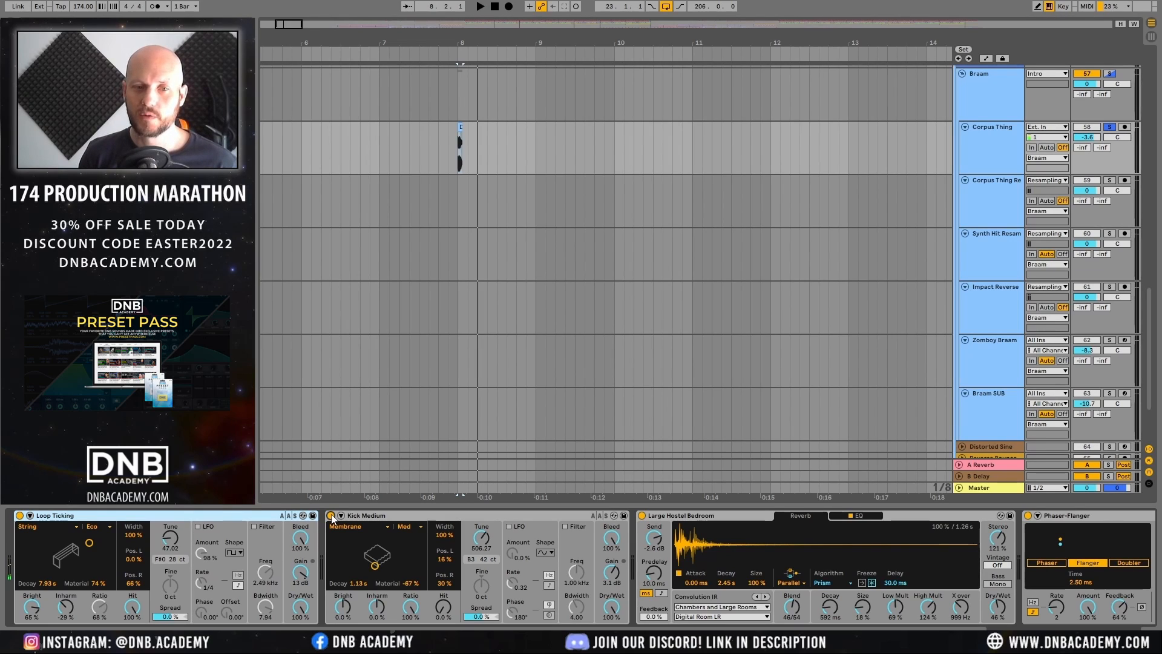
{"action": "left_click", "coordinate": [331, 516]}
Step: Audition the Corpus Thing clip with both Loop Ticking and Kick Medium bypassed
{"action": "left_click", "coordinate": [20, 516]}
{"action": "key", "text": "space"}
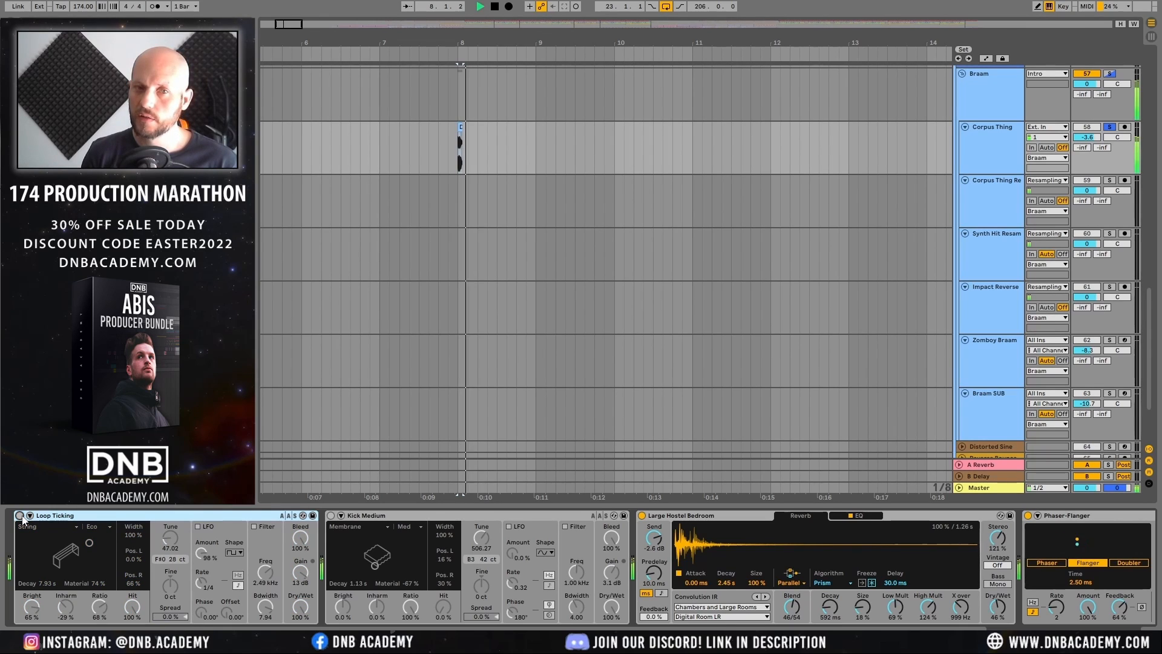
{"action": "key", "text": "space"}
Step: Compare the Corpus Thing clip with Kick Medium active and bypassed while Loop Ticking is off
{"action": "left_click", "coordinate": [331, 515]}
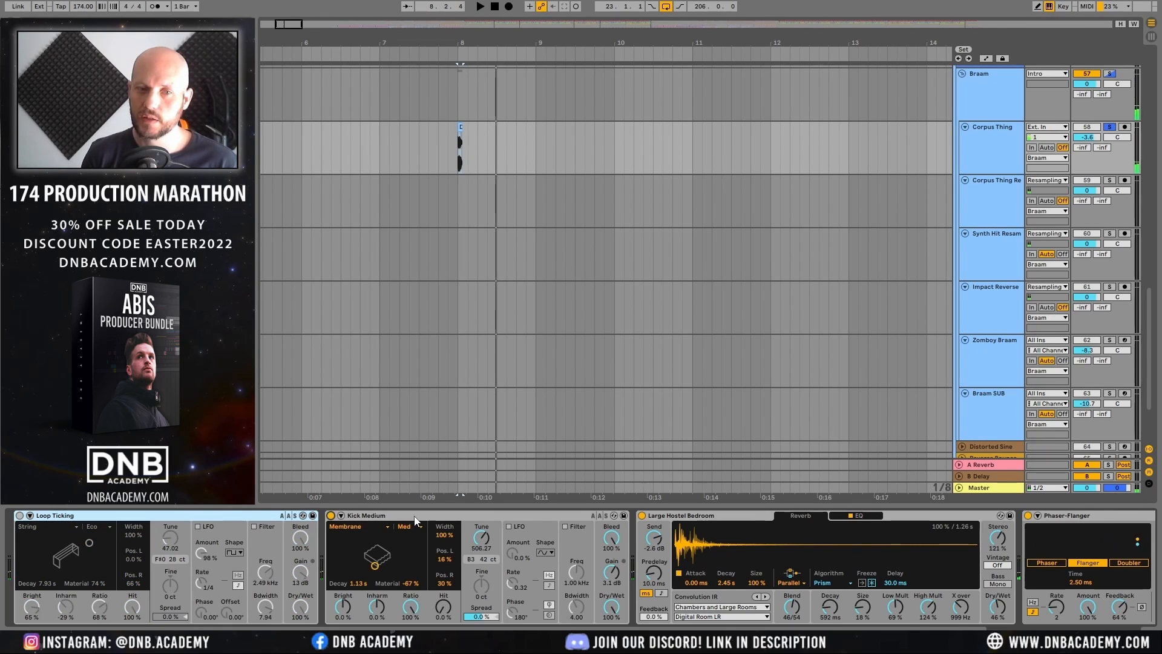
{"action": "key", "text": "space"}
{"action": "key", "text": "space"}
{"action": "key", "text": "space"}
{"action": "key", "text": "space"}
{"action": "left_click", "coordinate": [332, 516]}
{"action": "key", "text": "space"}
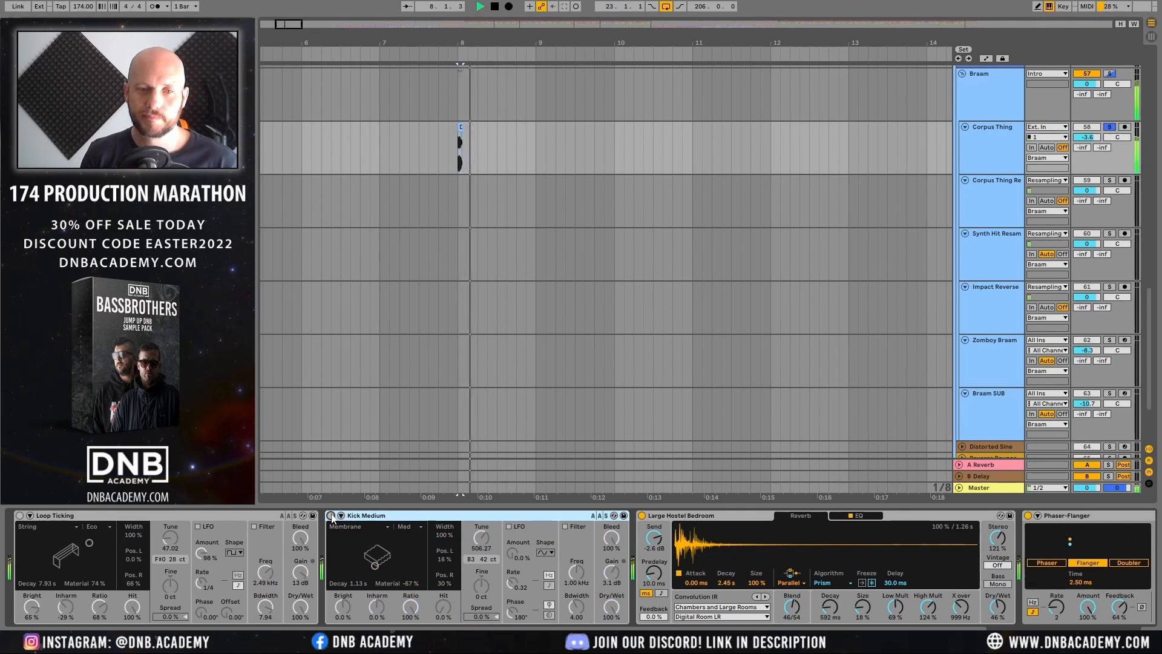
{"action": "left_click", "coordinate": [332, 517]}
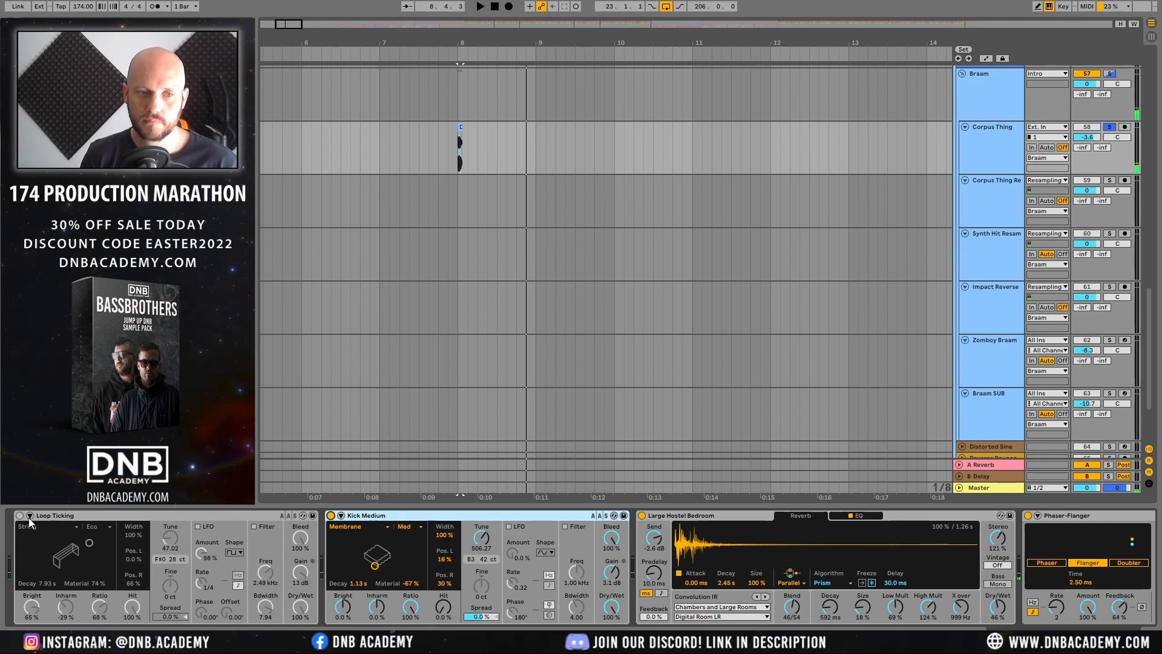
Step: Audition the Corpus Thing clip with Loop Ticking and Kick Medium both active, and leave both devices bypassed
{"action": "left_click", "coordinate": [19, 515]}
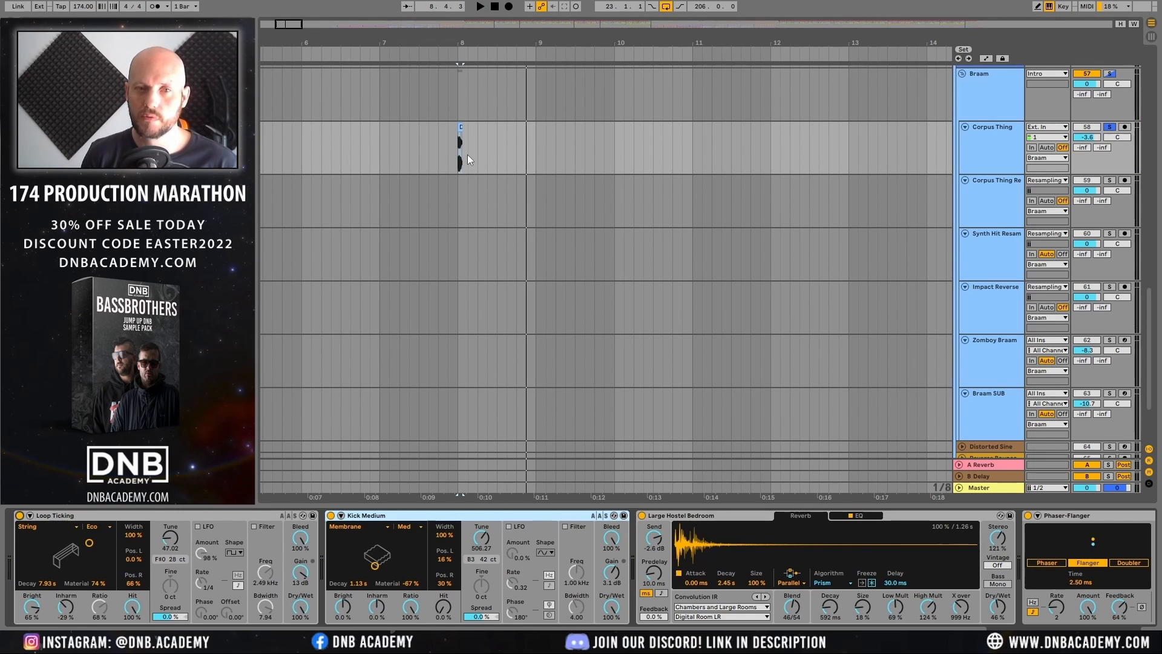
{"action": "key", "text": "space"}
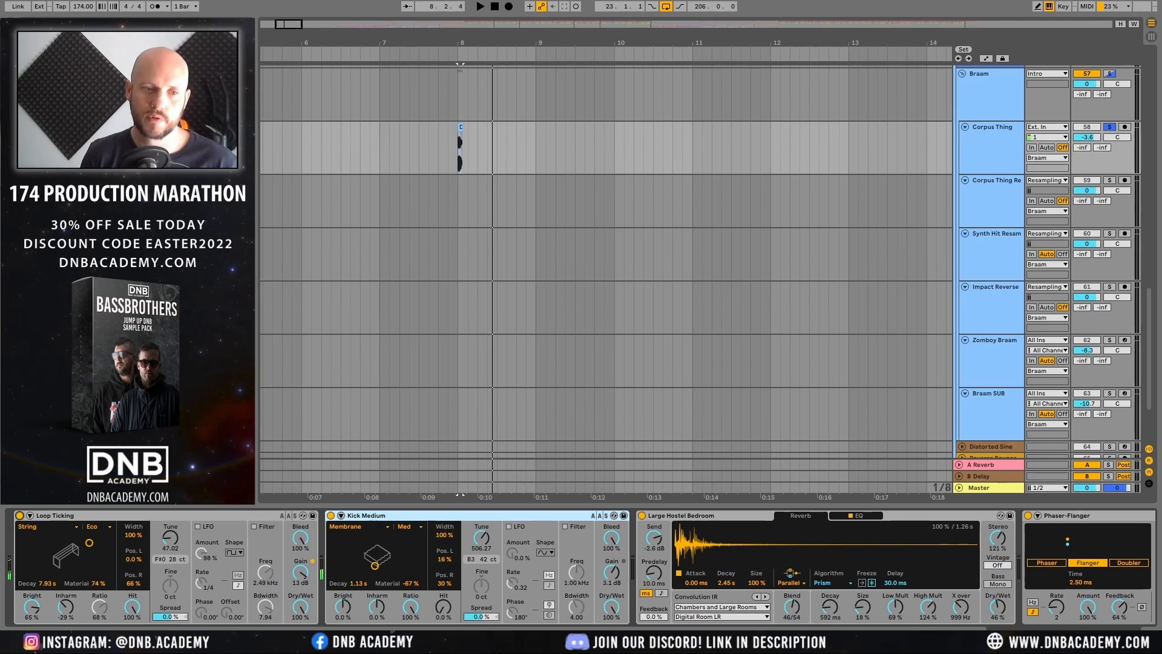
{"action": "left_click", "coordinate": [19, 515]}
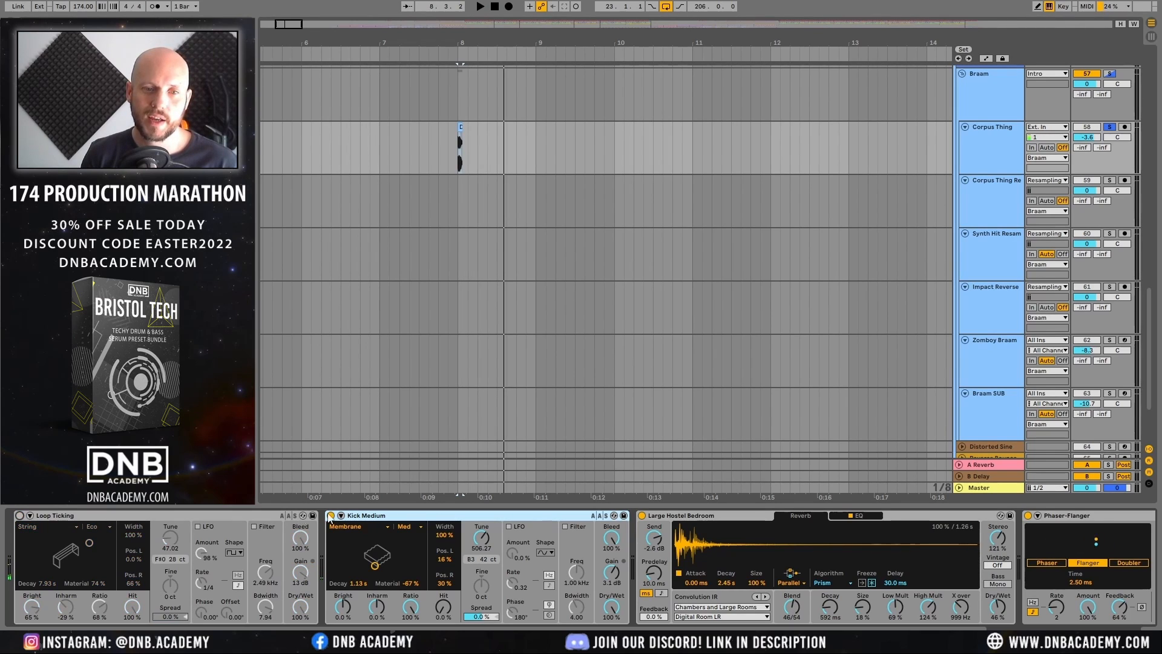
{"action": "left_click", "coordinate": [332, 516]}
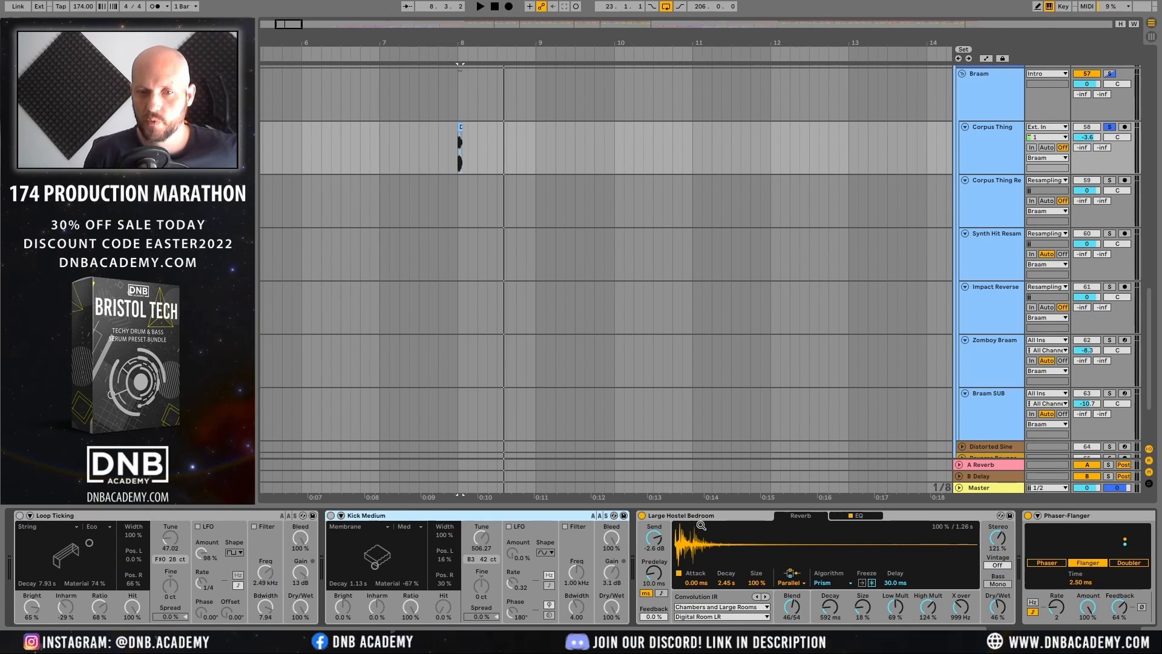
Step: Examine the rest of the Corpus Thing device chain, from Large Hostel Bedroom through Phaser-Flanger and EQ Eight to the final Pedal
{"action": "left_click", "coordinate": [683, 516]}
{"action": "left_click_drag", "start_coordinate": [1057, 631], "coordinate": [1119, 633]}
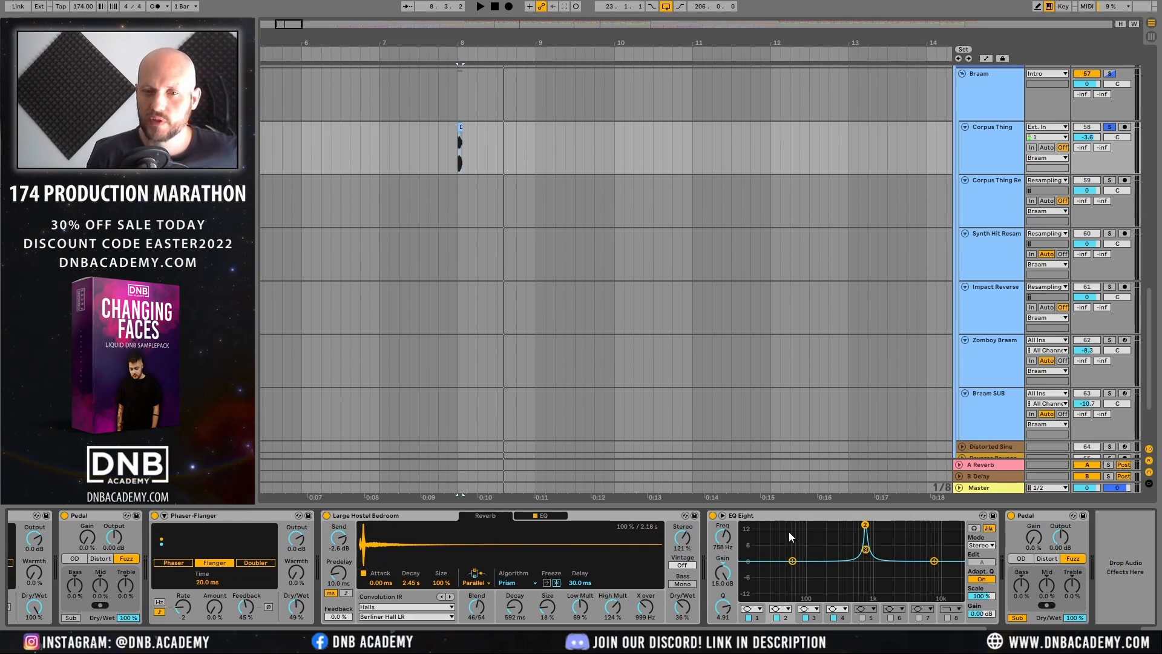
{"action": "left_click", "coordinate": [1040, 513]}
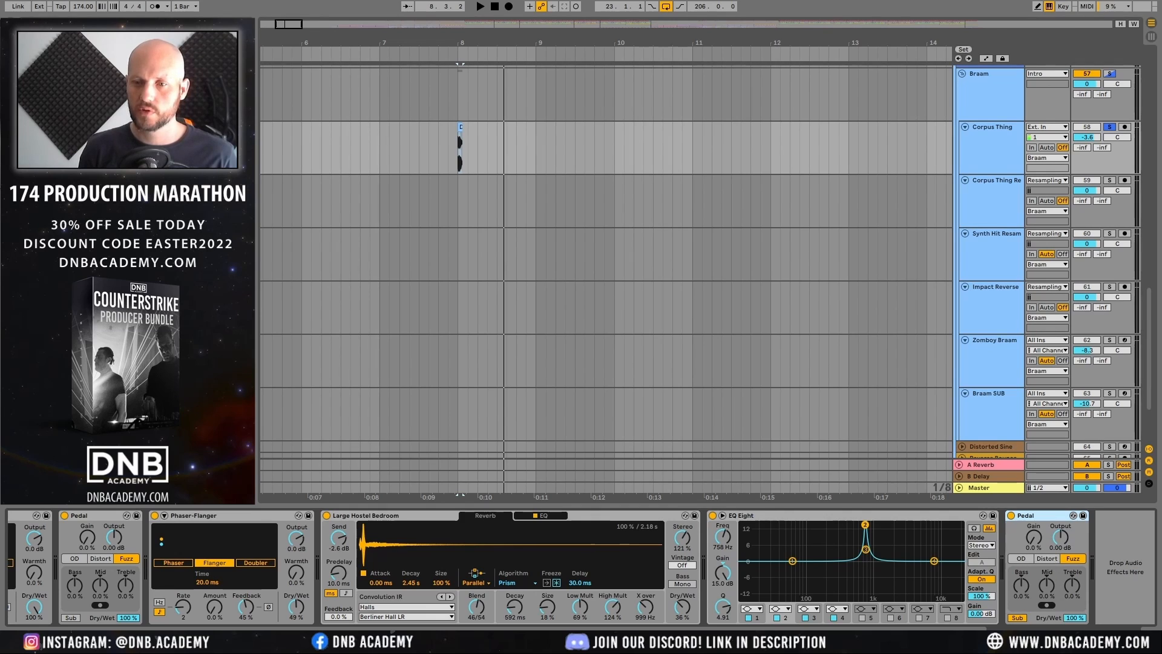
{"action": "scroll", "coordinate": [581, 568], "scroll_direction": "left", "scroll_amount": 15}
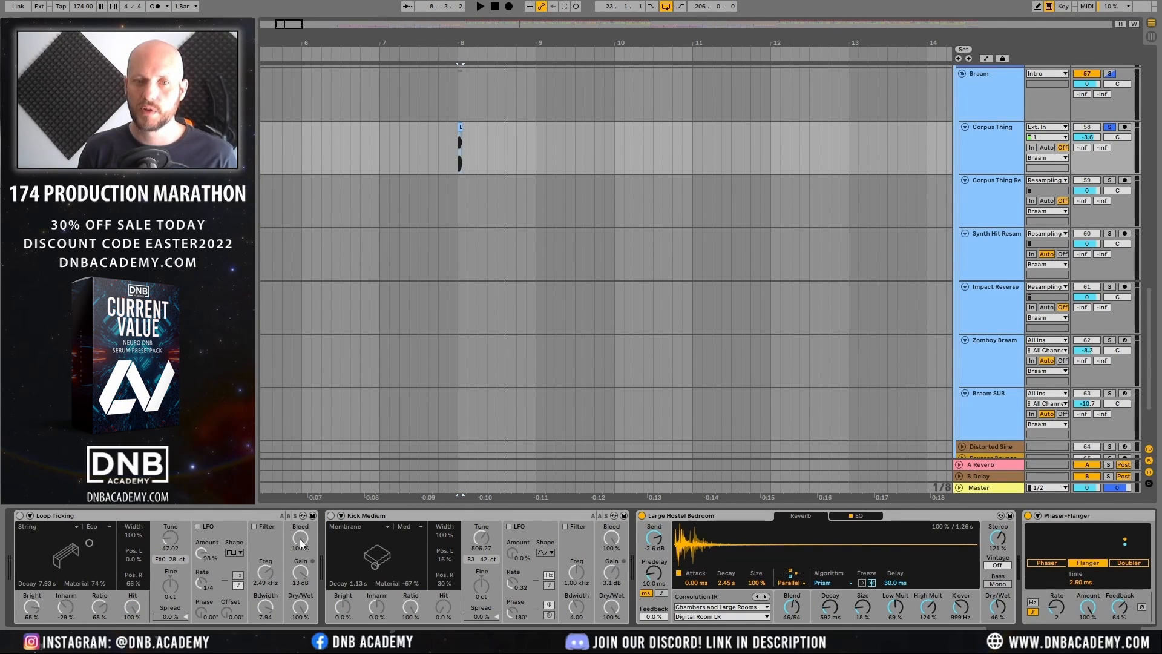
{"action": "scroll", "coordinate": [581, 568], "scroll_direction": "right", "scroll_amount": 15}
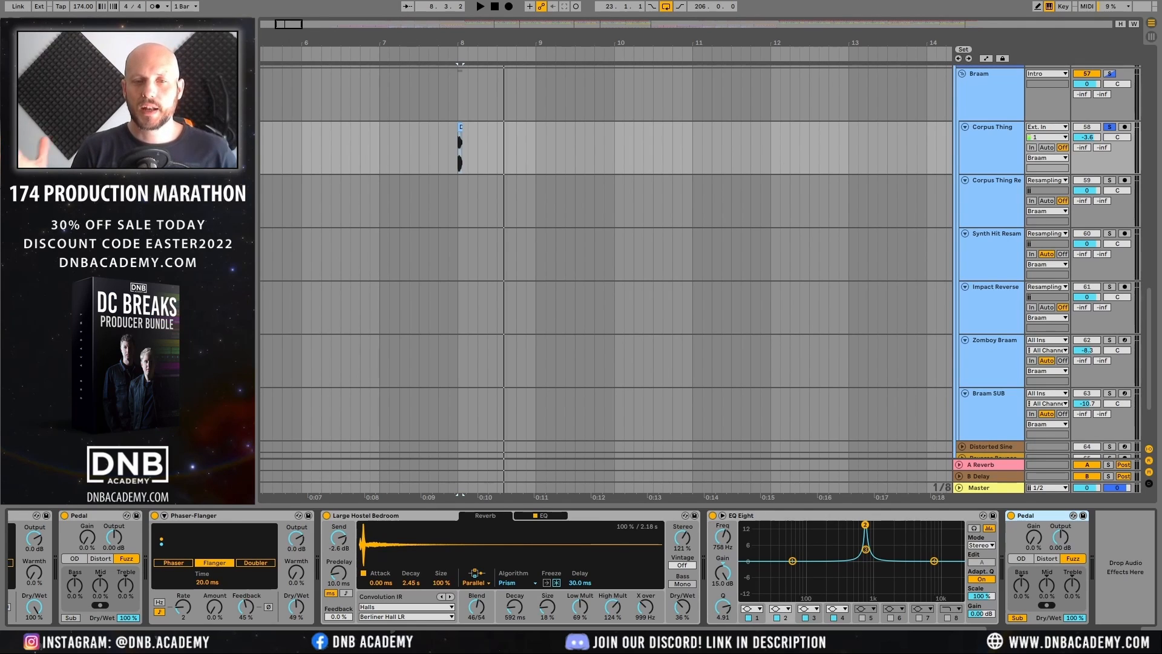
Step: Select the resampled Corpus Thing track's first clip at bar 41 and examine the track's Reverb and Auto Pan devices
{"action": "left_click", "coordinate": [991, 193]}
{"action": "left_click_drag", "start_coordinate": [604, 42], "coordinate": [604, 12]}
{"action": "left_click", "coordinate": [562, 177]}
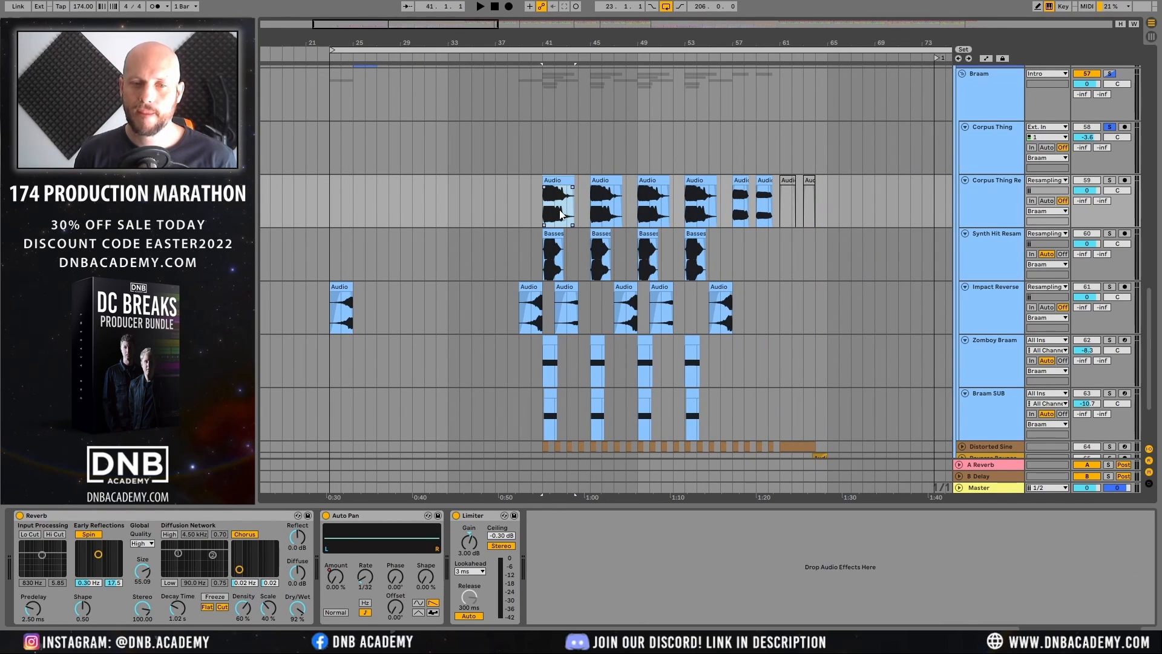
{"action": "left_click", "coordinate": [96, 514]}
{"action": "left_click", "coordinate": [415, 518]}
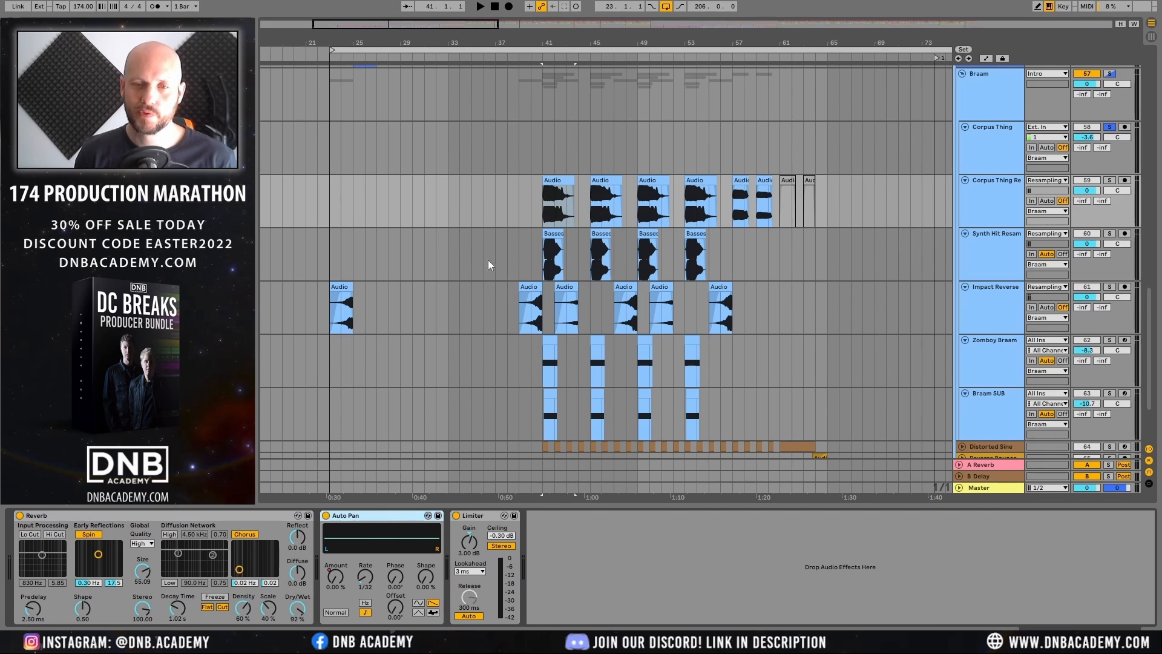
Step: Solo the resampled Corpus Thing track, audition its clip at bar 41, and inspect the clip's sample settings
{"action": "left_click_drag", "start_coordinate": [543, 43], "coordinate": [548, 48]}
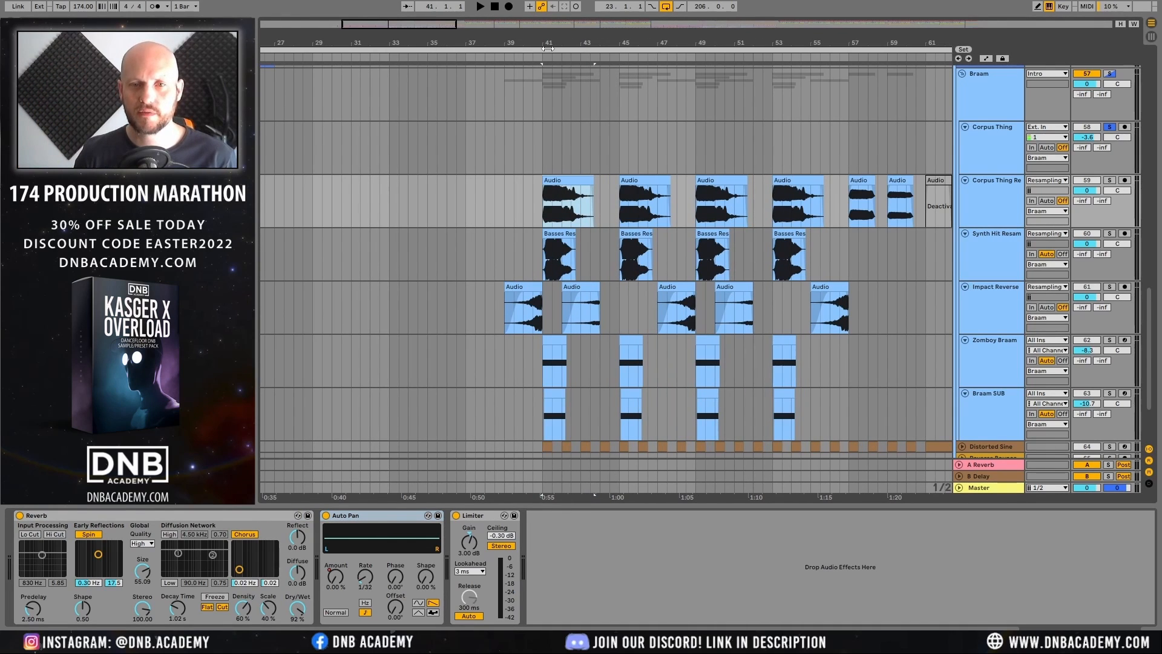
{"action": "key", "text": "space"}
{"action": "left_click", "coordinate": [1110, 180]}
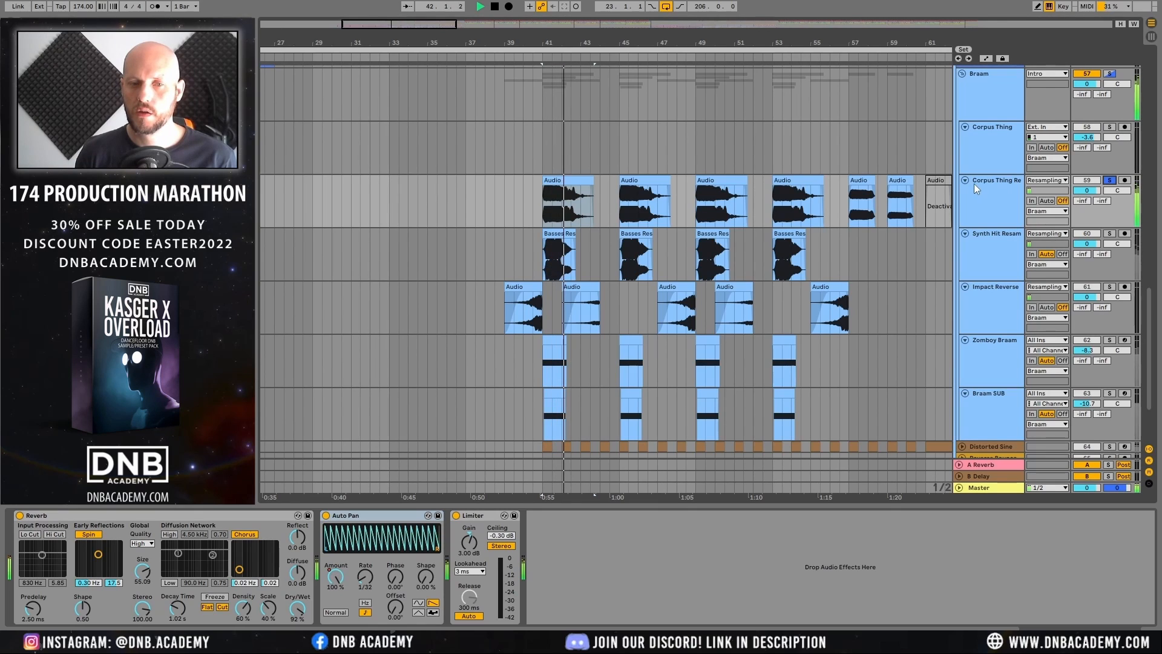
{"action": "key", "text": "space"}
{"action": "key", "text": "space"}
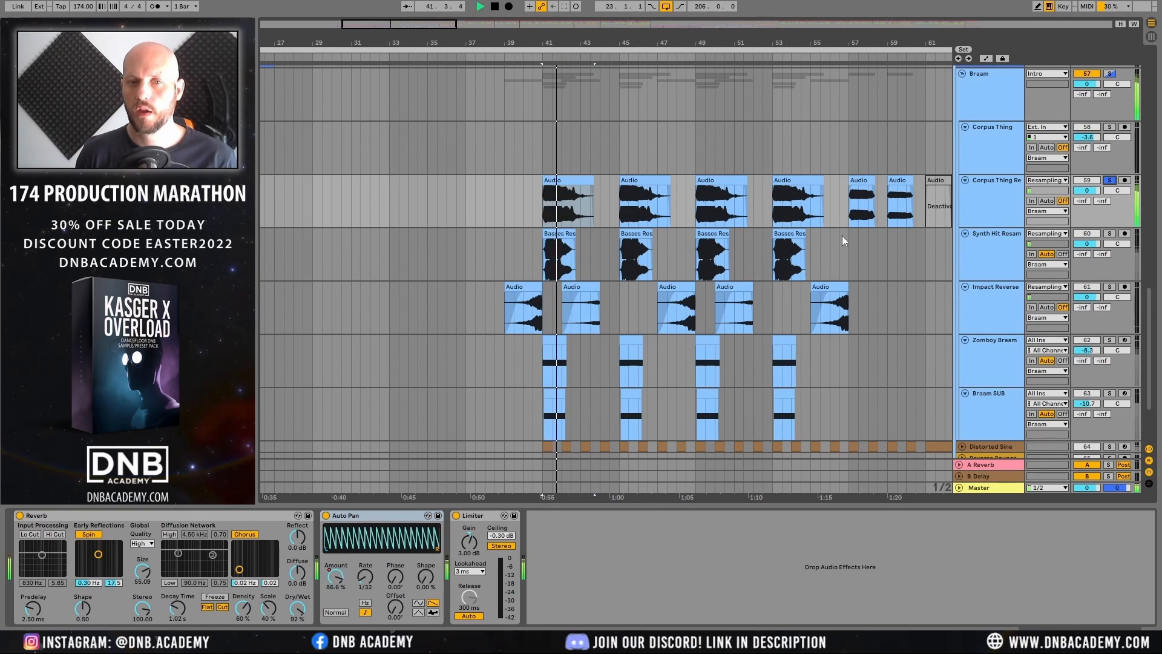
{"action": "key", "text": "space"}
{"action": "double_click", "coordinate": [582, 180]}
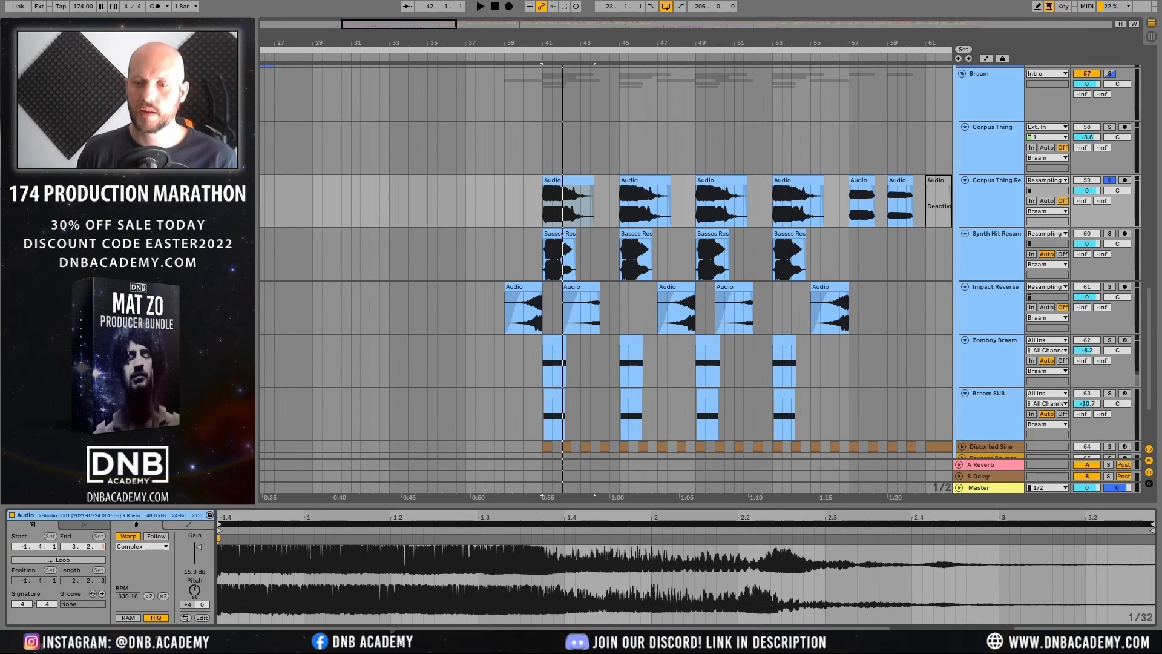
{"action": "left_click", "coordinate": [1154, 636]}
Step: Unsolo the resampled Corpus Thing track and the Braam group, and play the bar 41 hit in the full mix
{"action": "key", "text": "space"}
{"action": "left_click", "coordinate": [1110, 207]}
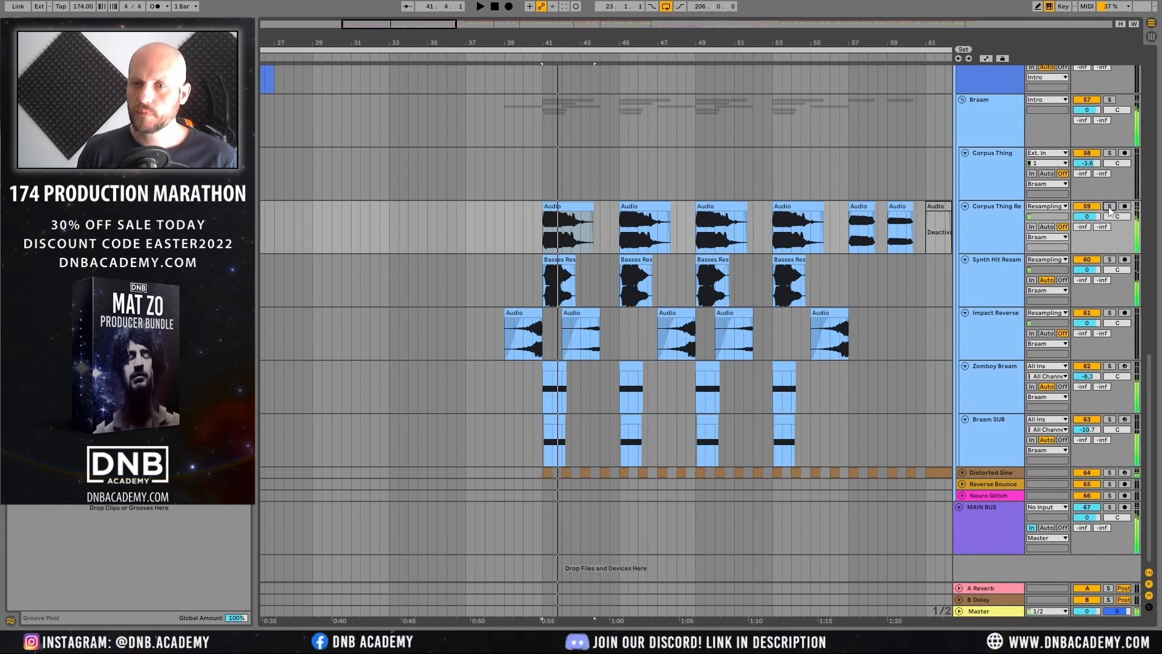
{"action": "left_click", "coordinate": [1109, 100]}
{"action": "key", "text": "space"}
{"action": "left_click", "coordinate": [1110, 101]}
{"action": "key", "text": "space"}
{"action": "key", "text": "space"}
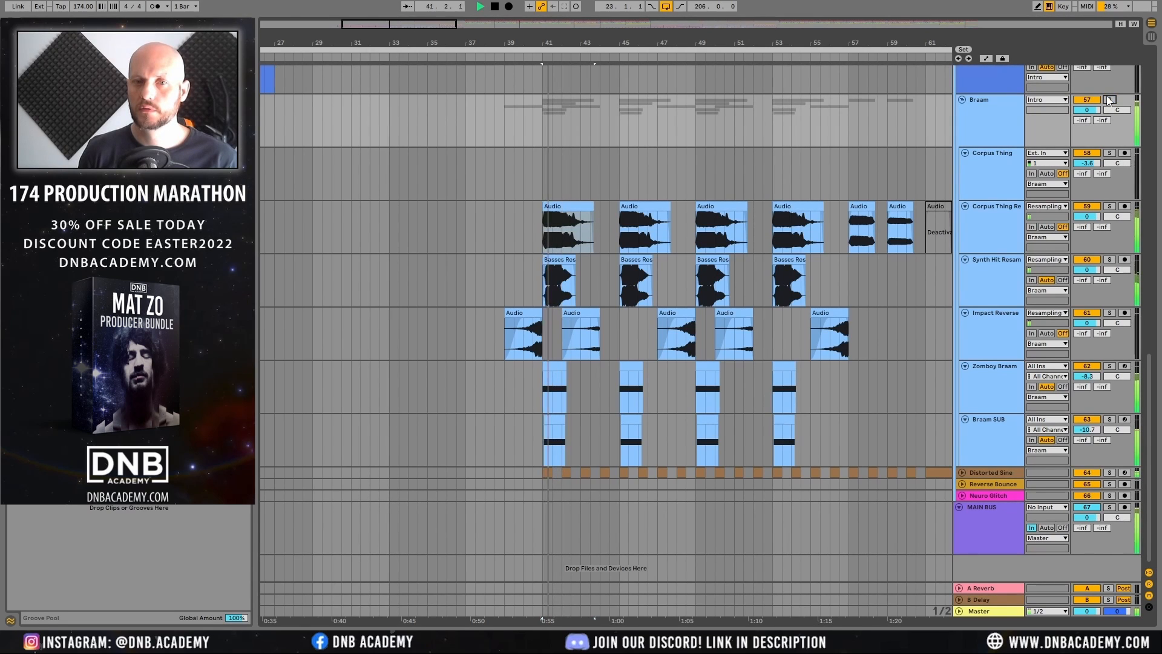
Step: Locate the Impact Reverse clip at bar 47, solo its track, and audition the clip
{"action": "scroll", "coordinate": [549, 56], "scroll_direction": "right", "scroll_amount": 5}
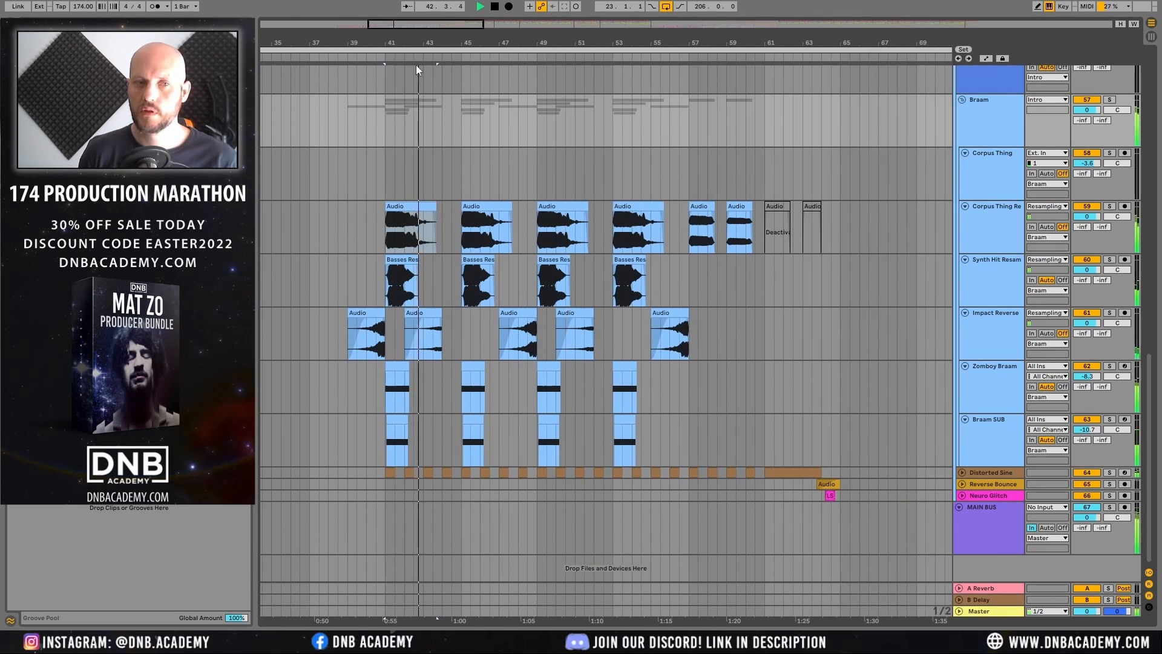
{"action": "left_click", "coordinate": [10, 24]}
{"action": "left_click_drag", "start_coordinate": [87, 43], "coordinate": [90, 68]}
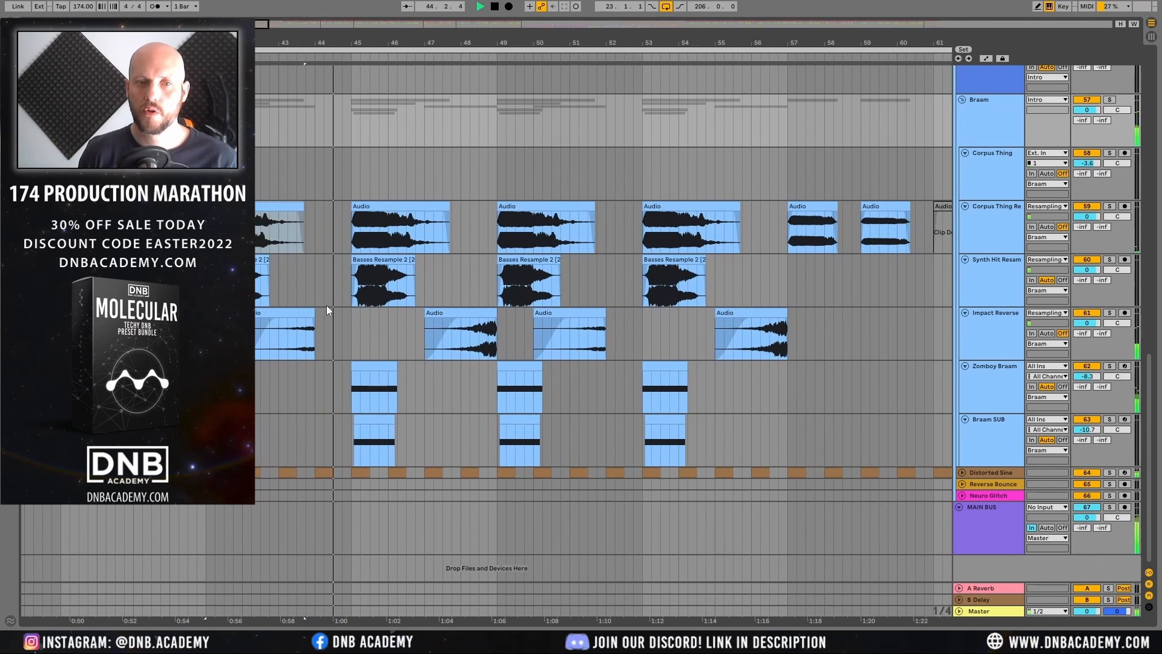
{"action": "left_click", "coordinate": [476, 314]}
{"action": "key", "text": "space"}
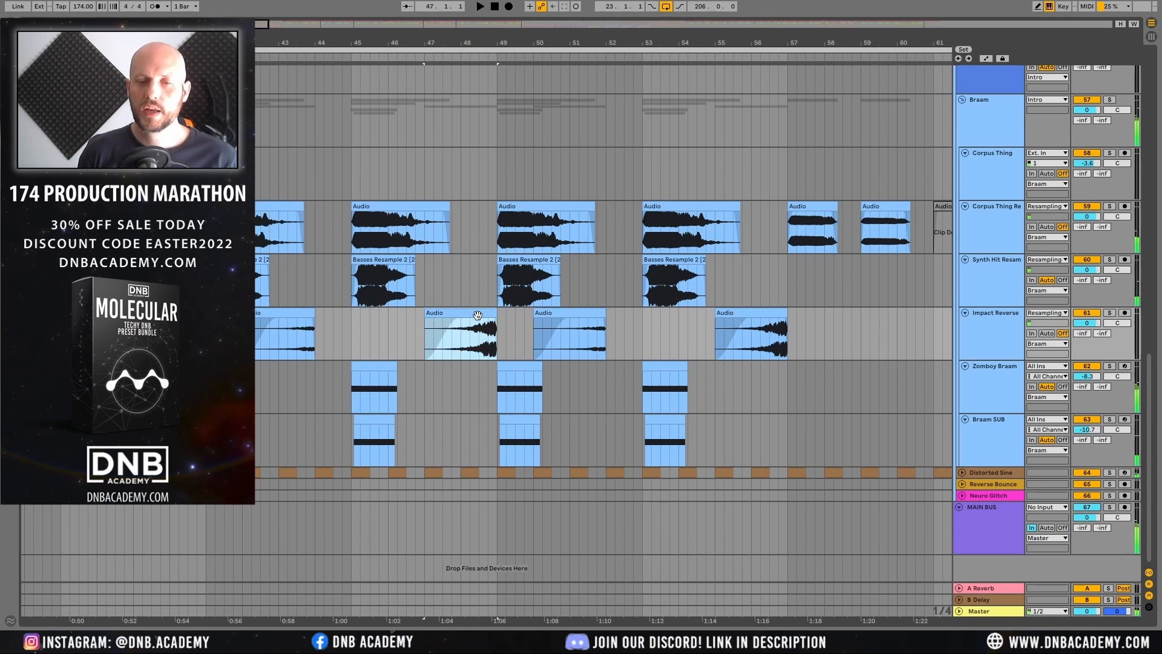
{"action": "left_click", "coordinate": [1109, 312]}
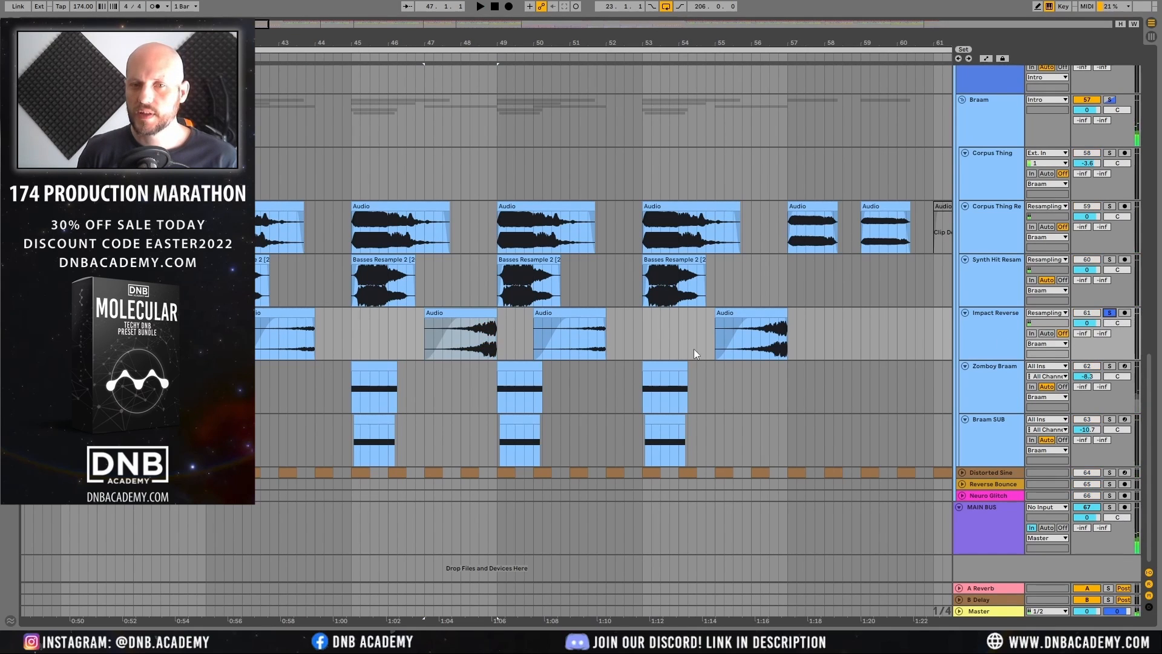
{"action": "left_click", "coordinate": [478, 311]}
{"action": "key", "text": "space"}
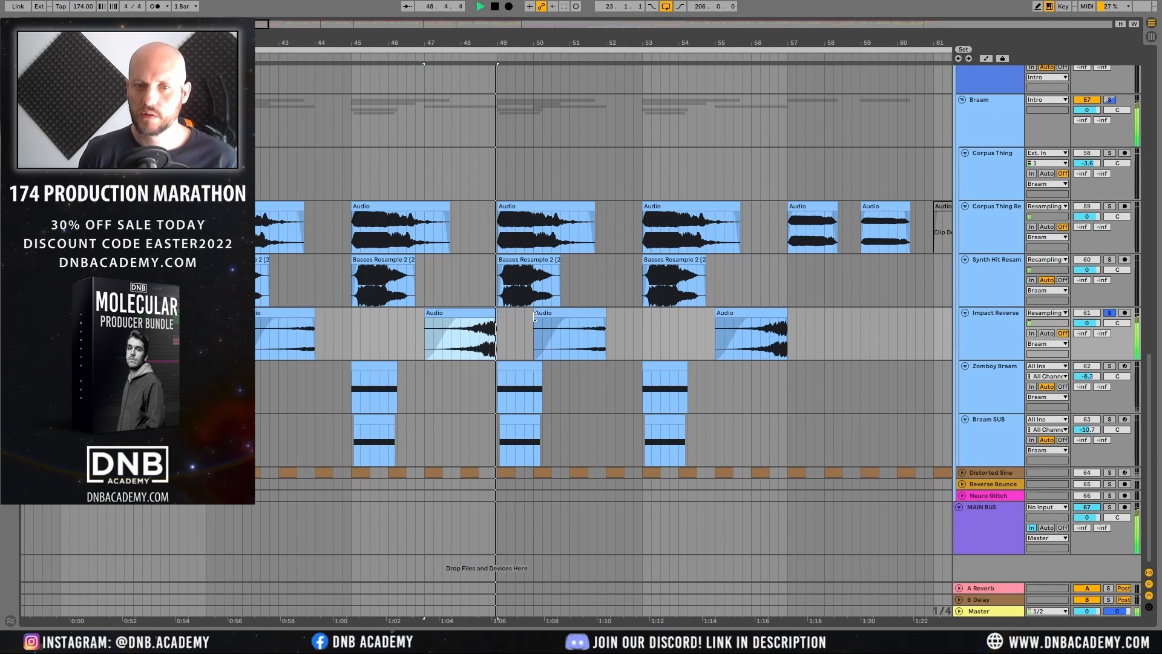
Step: Audition the Impact Reverse clip at bar 50, inspect the track's Grain Delay, and unsolo the track
{"action": "left_click", "coordinate": [580, 314]}
{"action": "left_click", "coordinate": [588, 337]}
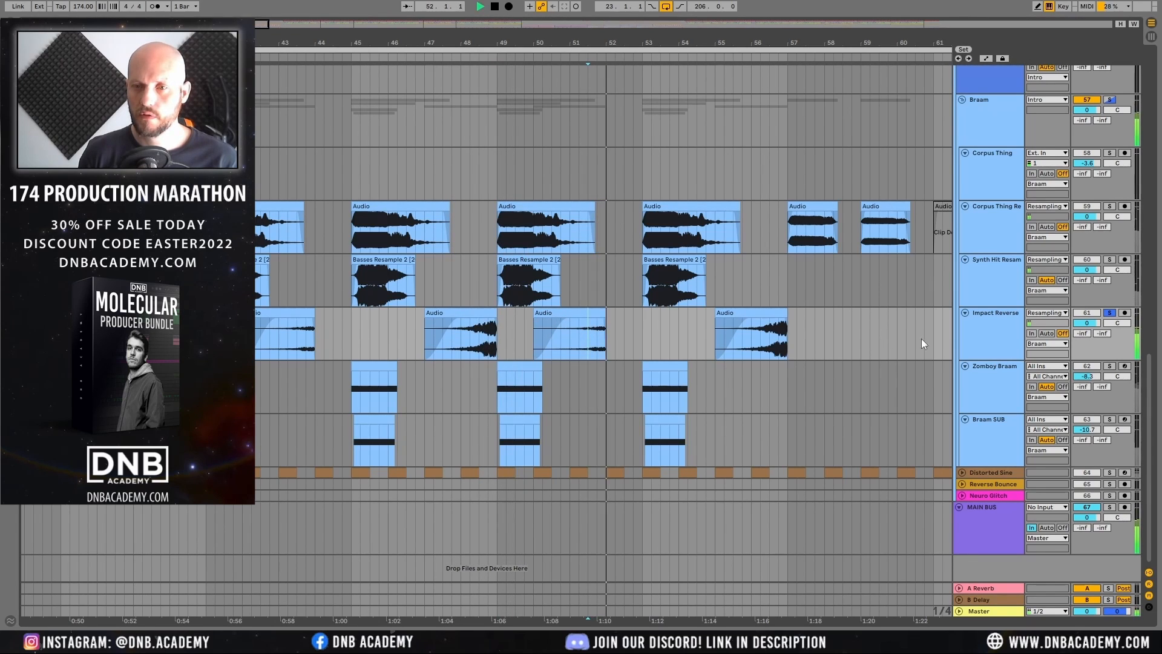
{"action": "key", "text": "space"}
{"action": "double_click", "coordinate": [986, 319]}
{"action": "left_click", "coordinate": [112, 516]}
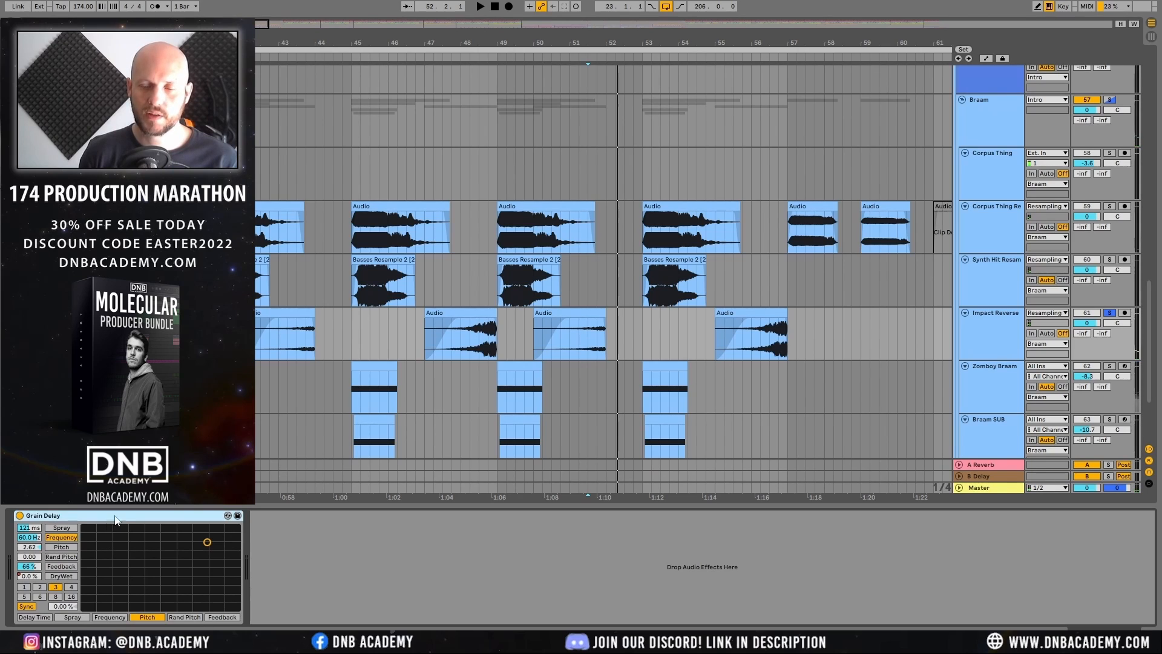
{"action": "left_click", "coordinate": [1109, 314]}
Step: Unfold the Distorted Sine track below the Braam group and play the arrangement from bar 39
{"action": "left_click_drag", "start_coordinate": [709, 43], "coordinate": [467, 43]}
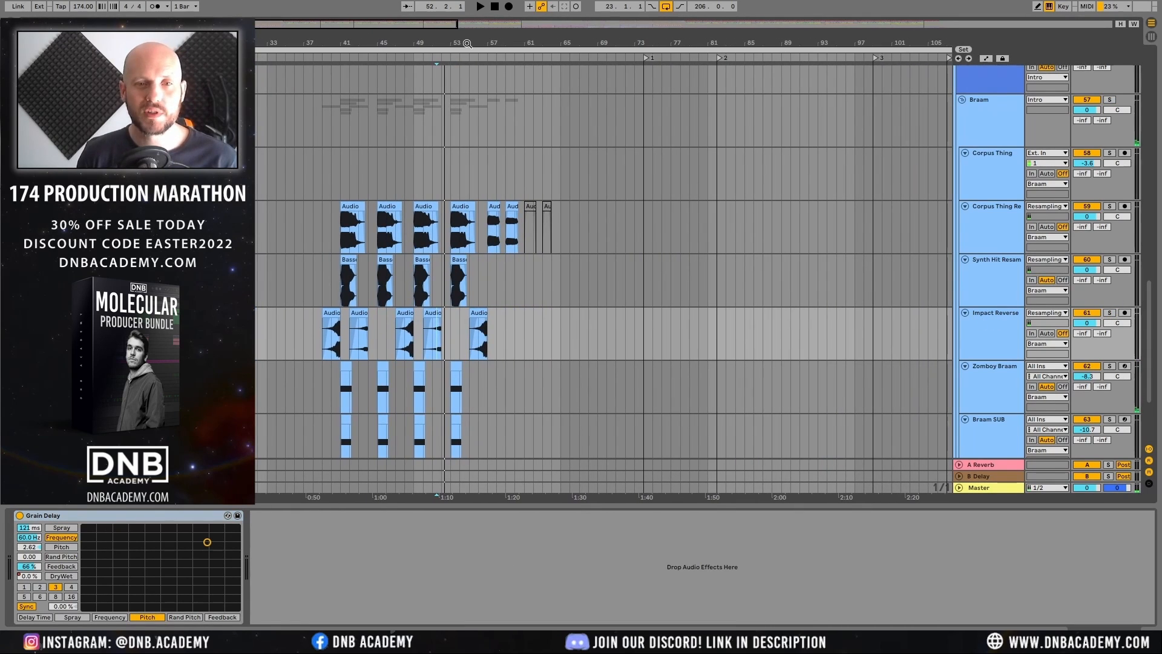
{"action": "scroll", "coordinate": [696, 167], "scroll_direction": "up", "scroll_amount": 3}
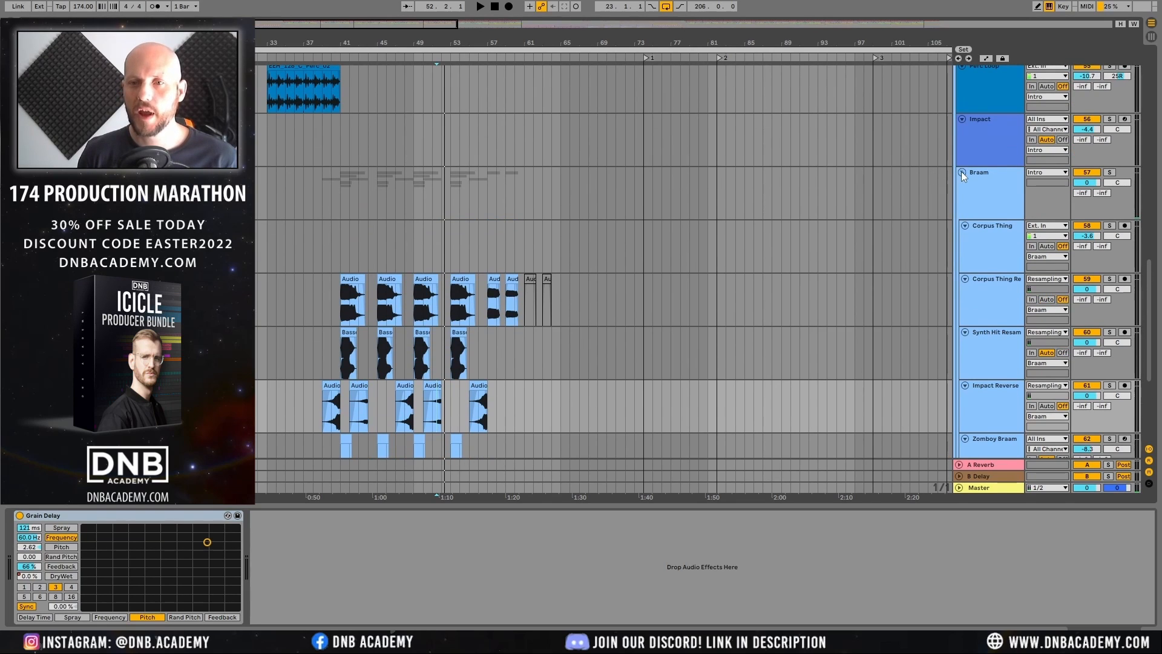
{"action": "scroll", "coordinate": [963, 193], "scroll_direction": "down", "scroll_amount": 5}
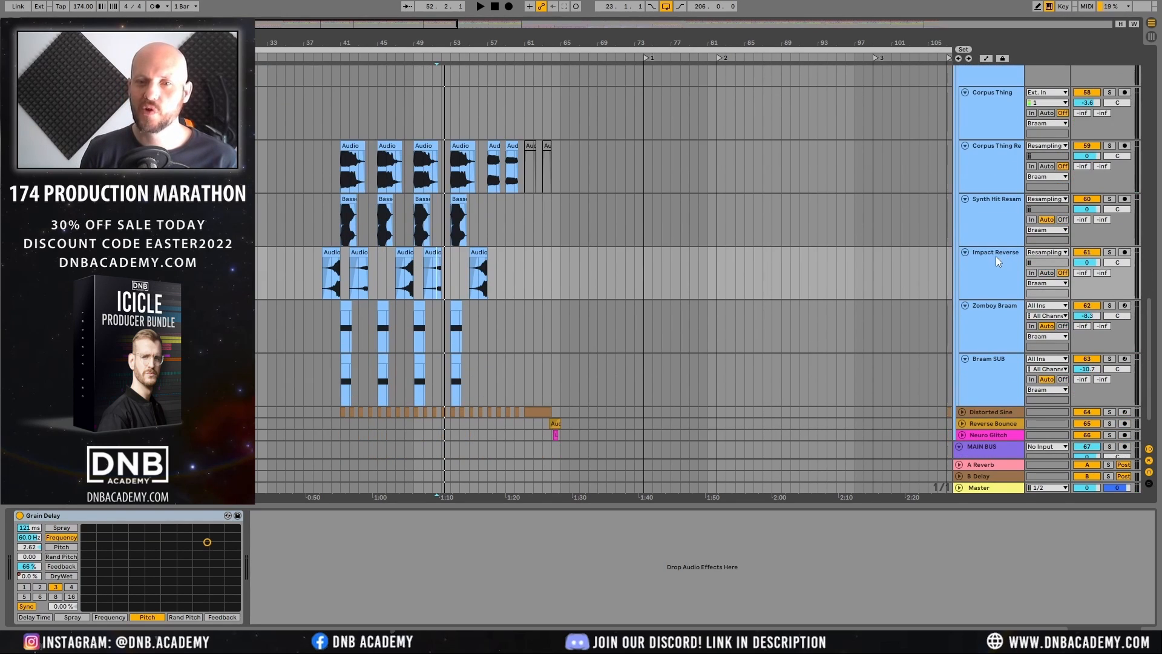
{"action": "scroll", "coordinate": [996, 259], "scroll_direction": "down", "scroll_amount": 2}
{"action": "left_click", "coordinate": [962, 348]}
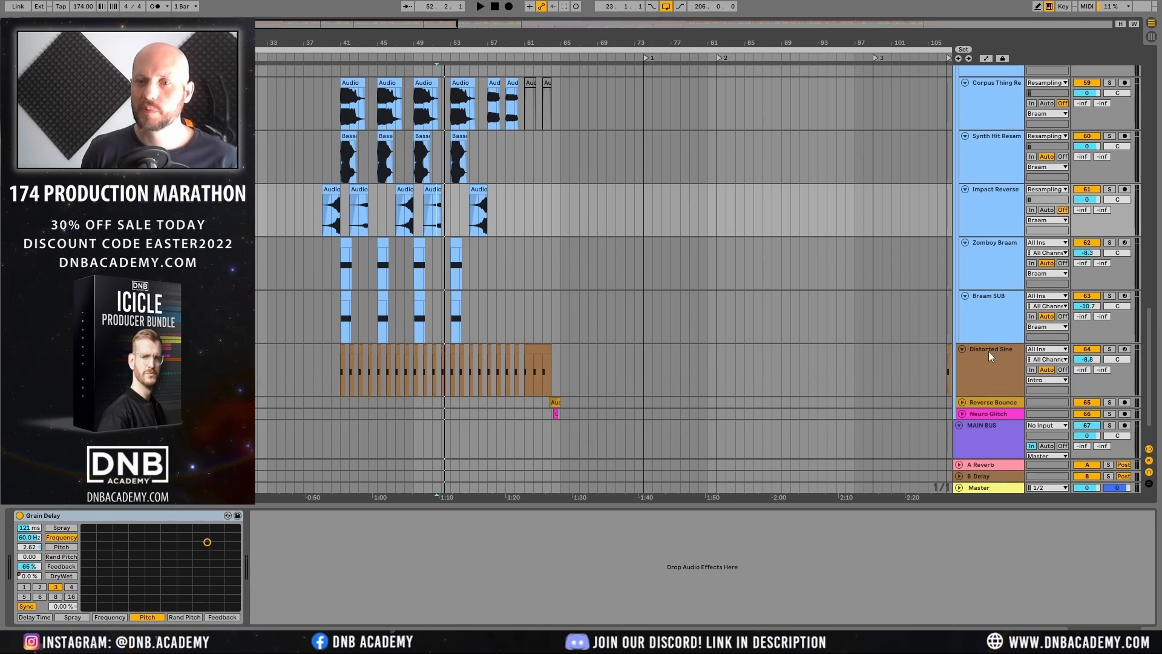
{"action": "scroll", "coordinate": [1019, 372], "scroll_direction": "up", "scroll_amount": 2}
{"action": "left_click", "coordinate": [321, 408]}
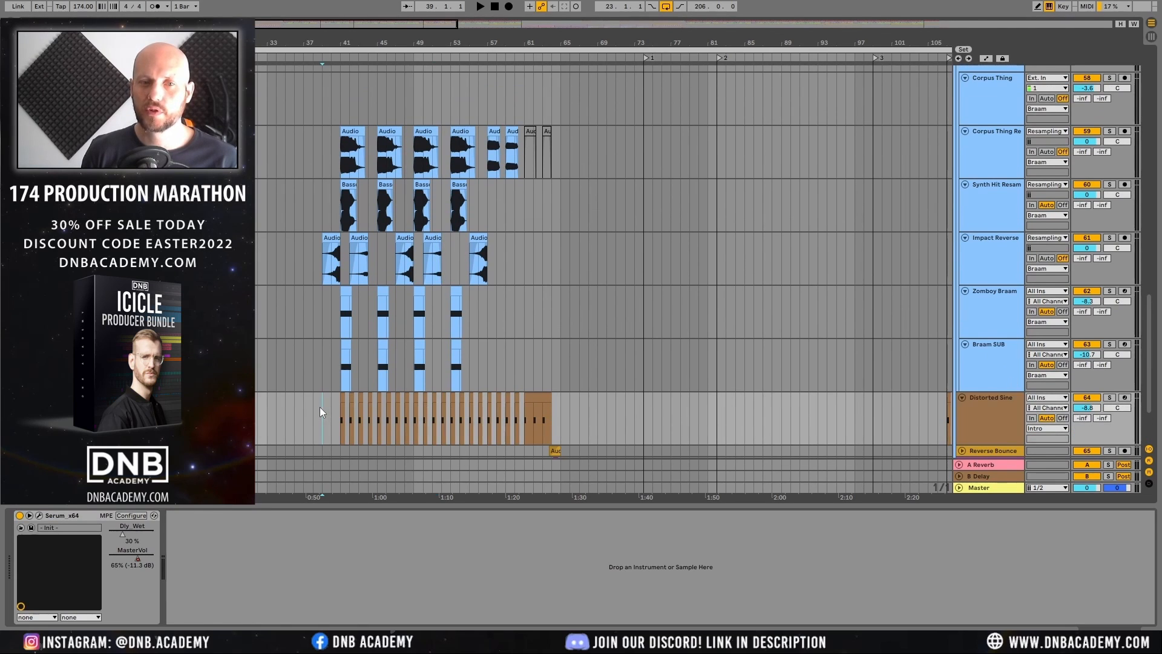
{"action": "key", "text": "space"}
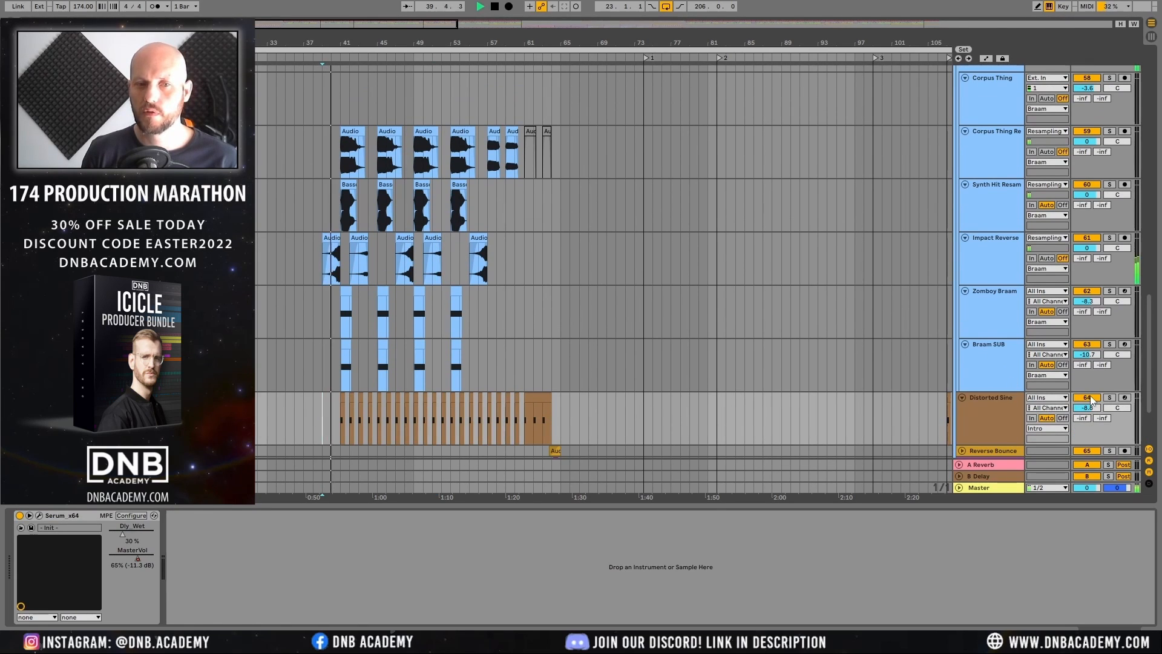
Step: Mute Distorted Sine to hear the intro without it, stop playback, and reactivate the track
{"action": "left_click", "coordinate": [1092, 399]}
{"action": "scroll", "coordinate": [1006, 282], "scroll_direction": "down", "scroll_amount": 3}
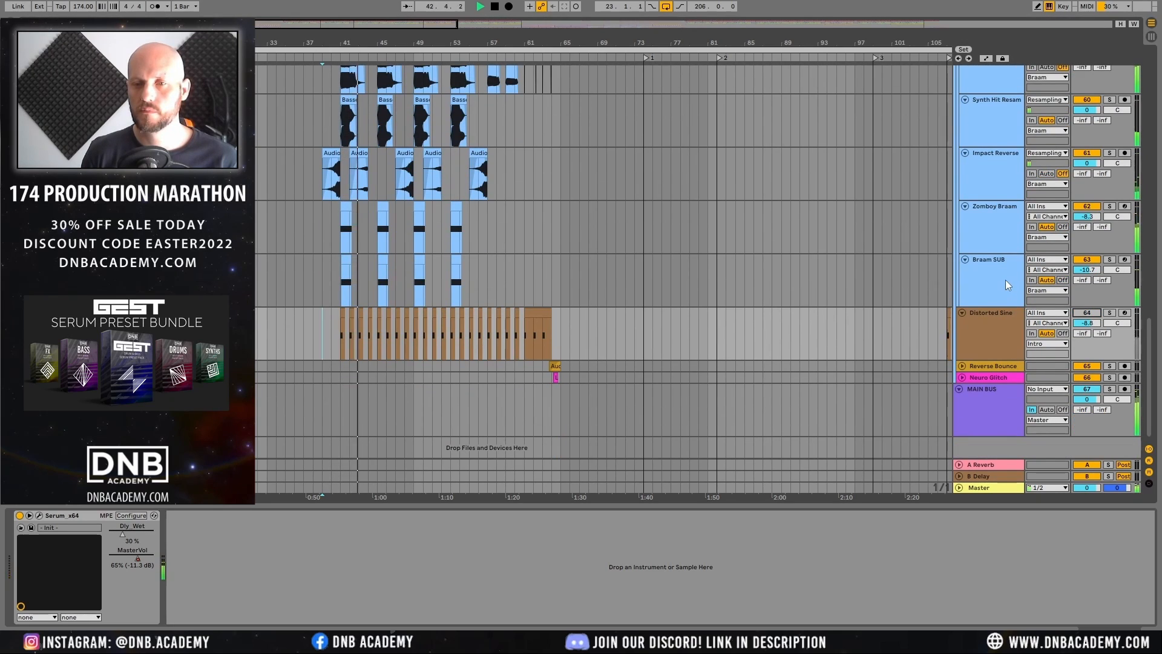
{"action": "left_click", "coordinate": [1007, 322]}
{"action": "key", "text": "space"}
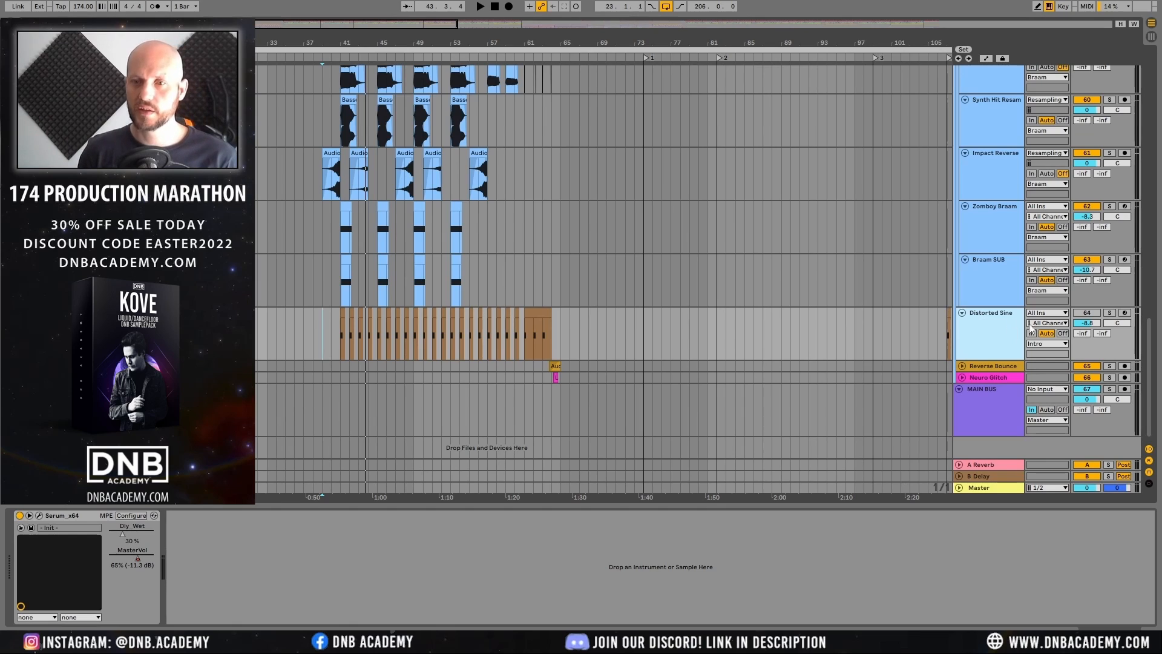
{"action": "left_click", "coordinate": [1081, 316]}
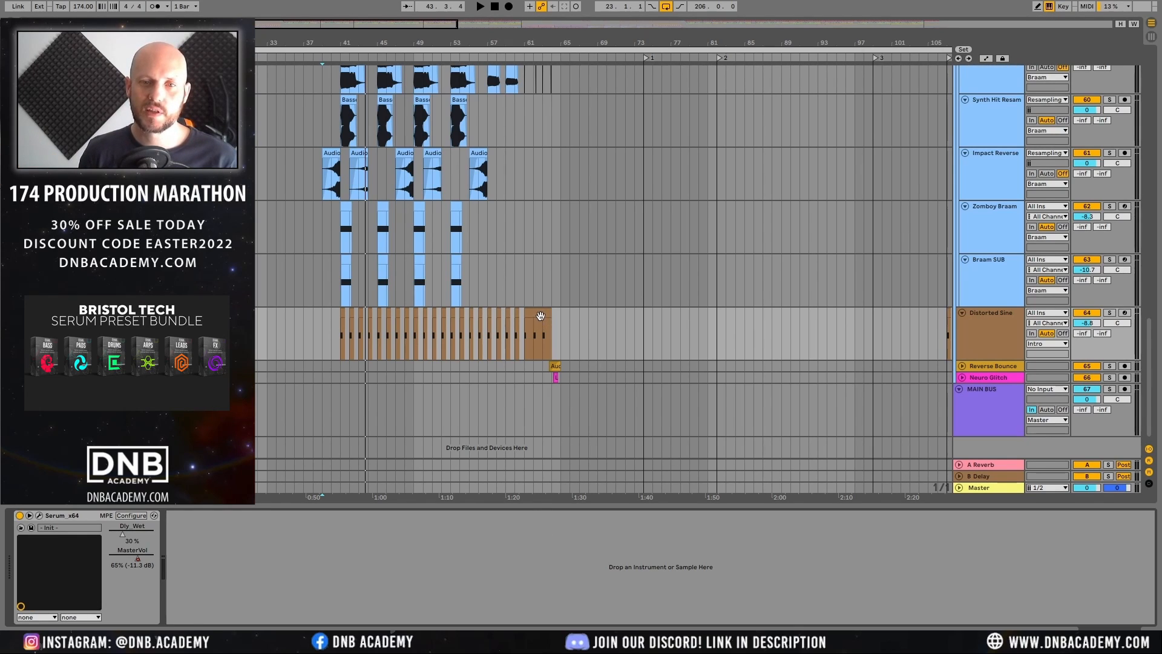
Step: Open the Distorted Sine track's Serum, display its effects rack, and play the track soloed
{"action": "key", "text": "ctrl+alt+p"}
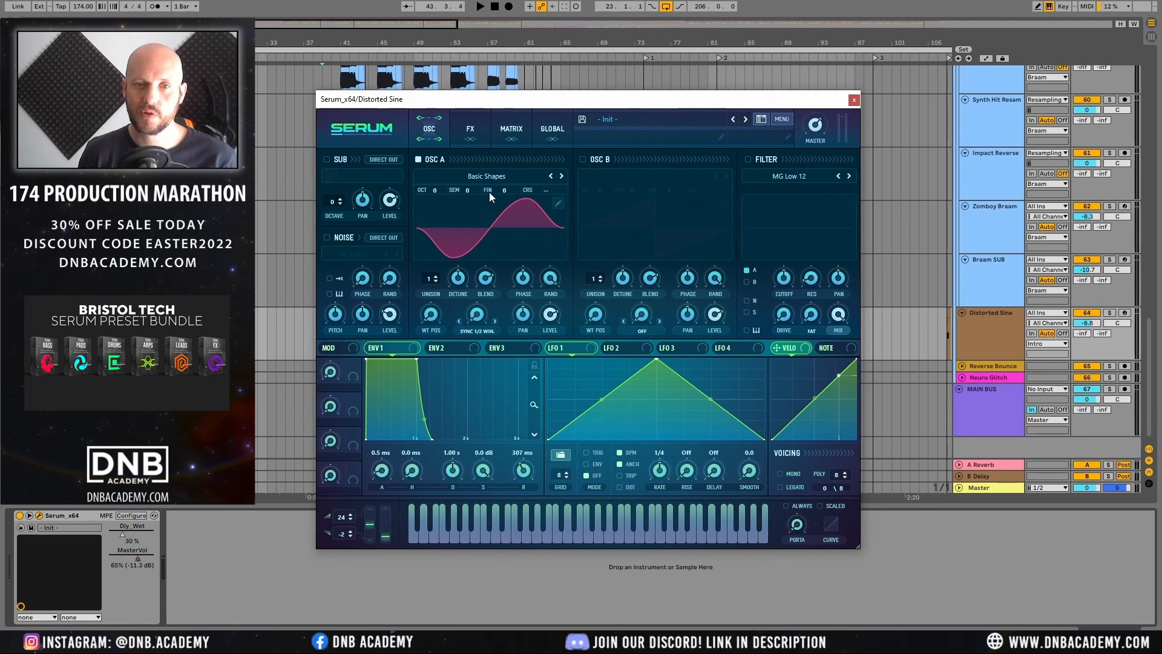
{"action": "left_click", "coordinate": [474, 134]}
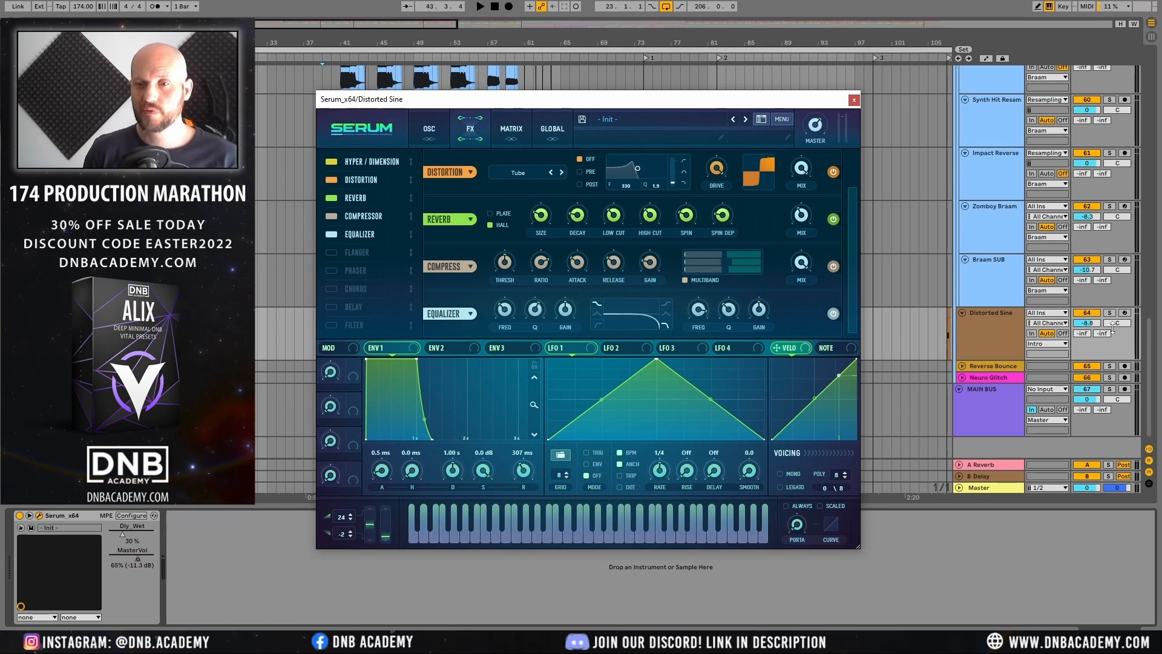
{"action": "left_click", "coordinate": [1109, 312]}
{"action": "key", "text": "space"}
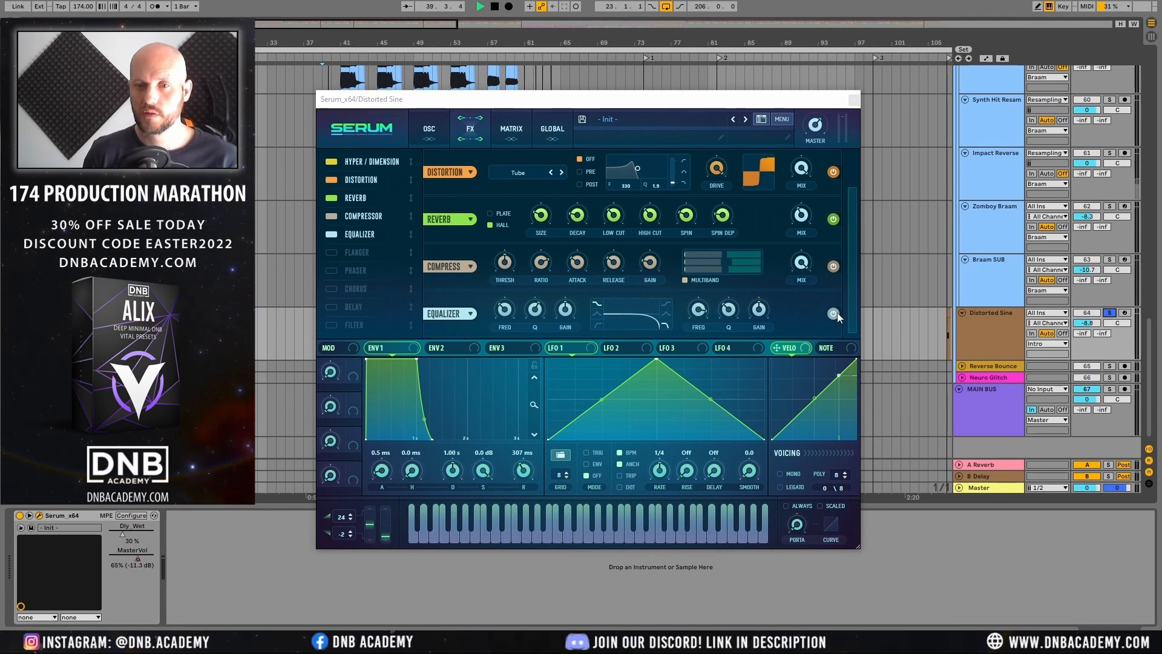
Step: Play the soloed Distorted Sine track from bar 41 with Serum's effects in view, unsolo it, and close Serum
{"action": "left_click_drag", "start_coordinate": [666, 100], "coordinate": [824, 105]}
{"action": "left_click", "coordinate": [343, 311]}
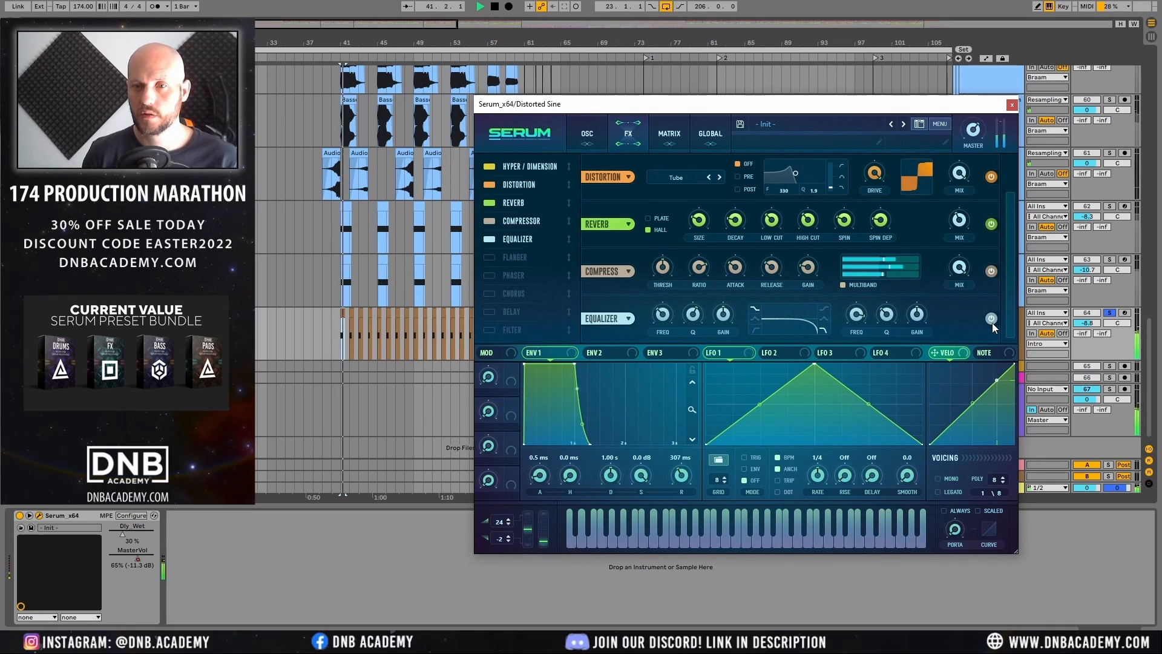
{"action": "key", "text": "space"}
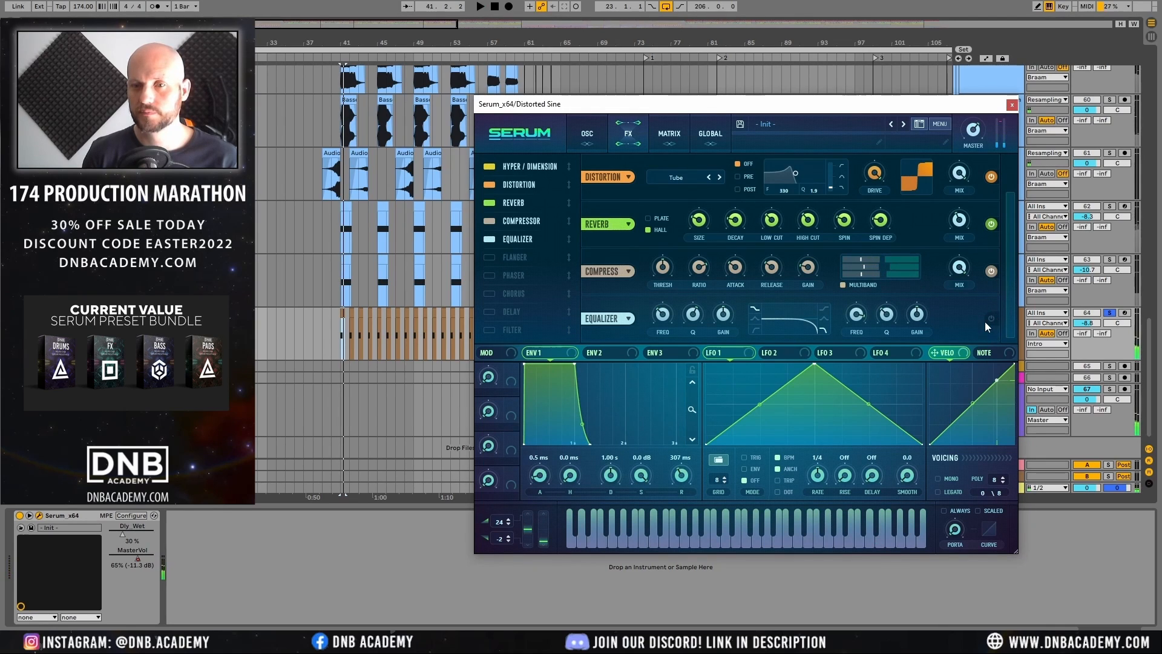
{"action": "left_click", "coordinate": [1109, 312]}
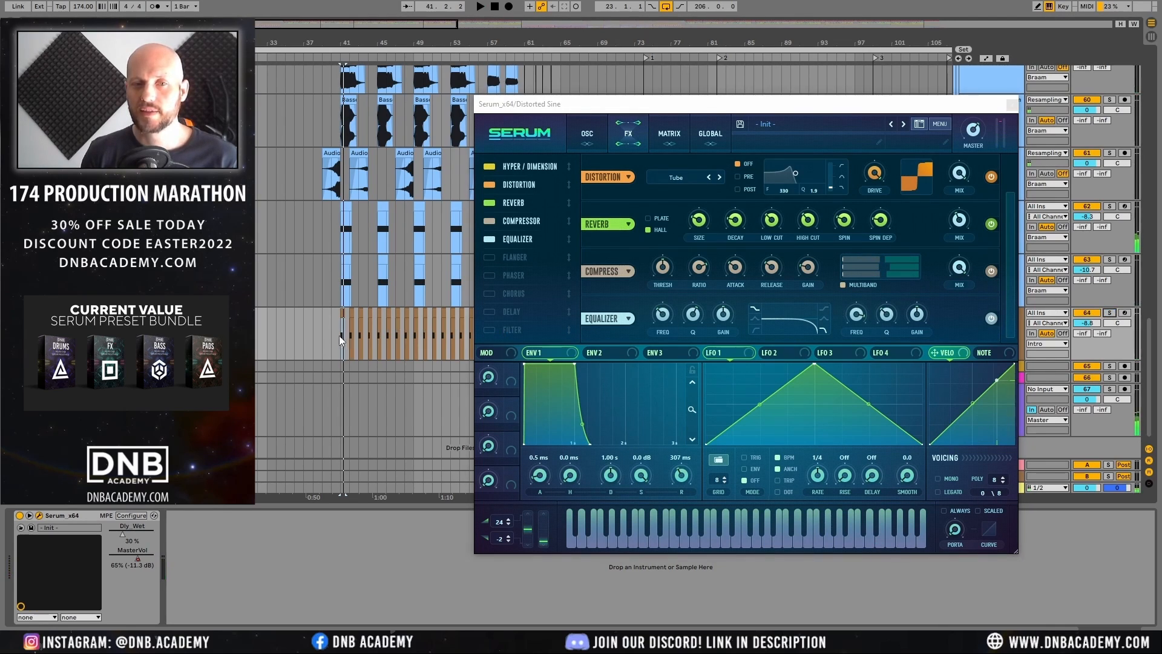
{"action": "left_click", "coordinate": [1012, 104]}
Step: Play the full mix from bar 41, muting and reactivating Distorted Sine to compare the intro with and without it
{"action": "left_click_drag", "start_coordinate": [344, 41], "coordinate": [343, 91]}
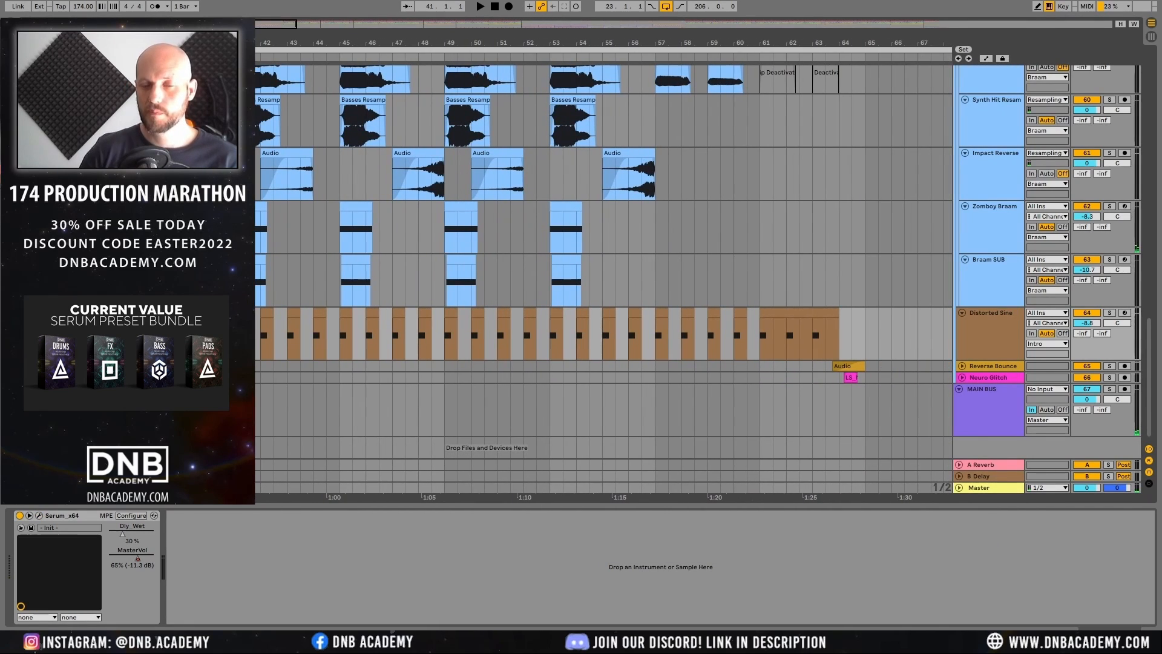
{"action": "key", "text": "space"}
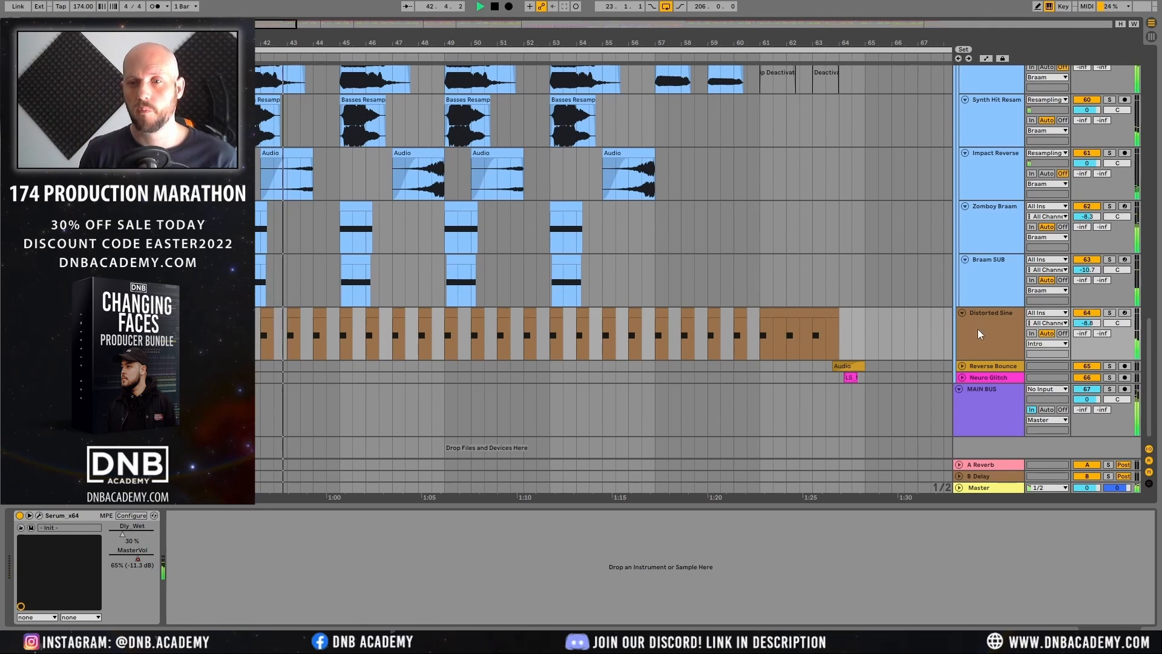
{"action": "left_click", "coordinate": [993, 330]}
{"action": "left_click", "coordinate": [1087, 313]}
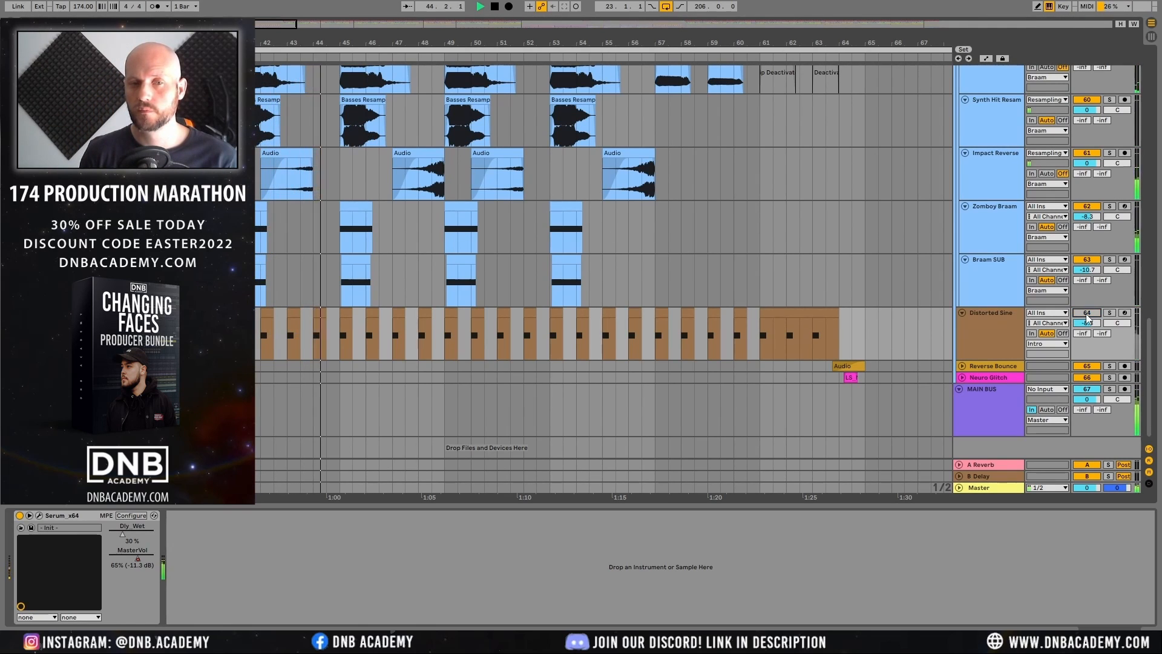
{"action": "left_click", "coordinate": [1087, 313]}
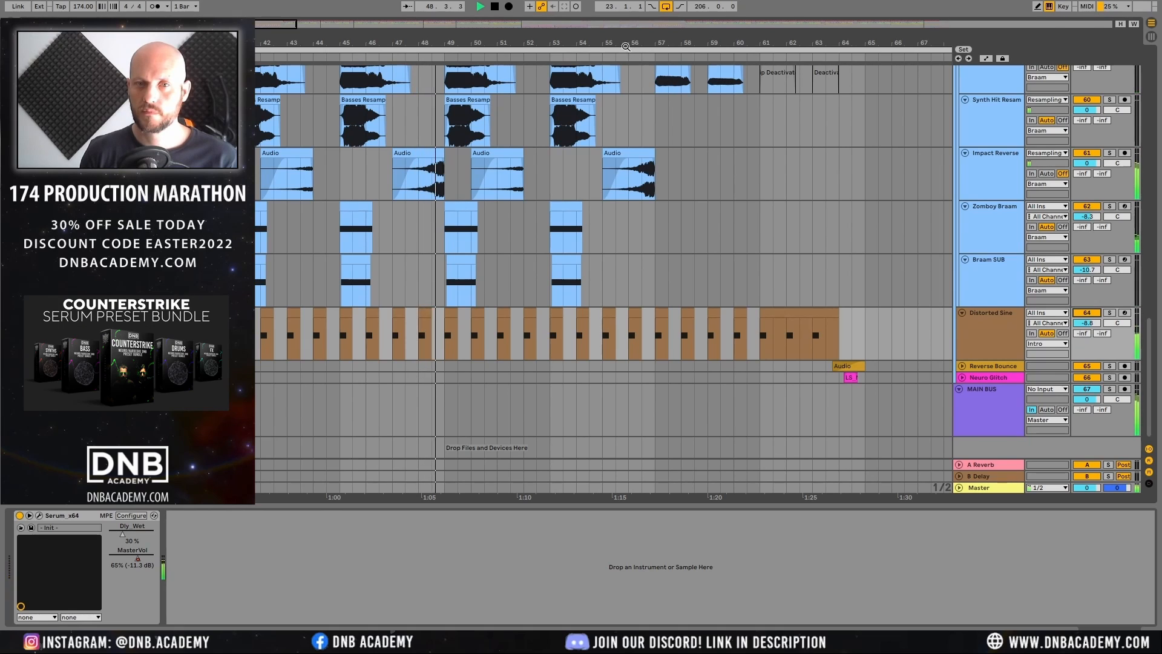
{"action": "left_click_drag", "start_coordinate": [558, 43], "coordinate": [255, 7]}
{"action": "key", "text": "space"}
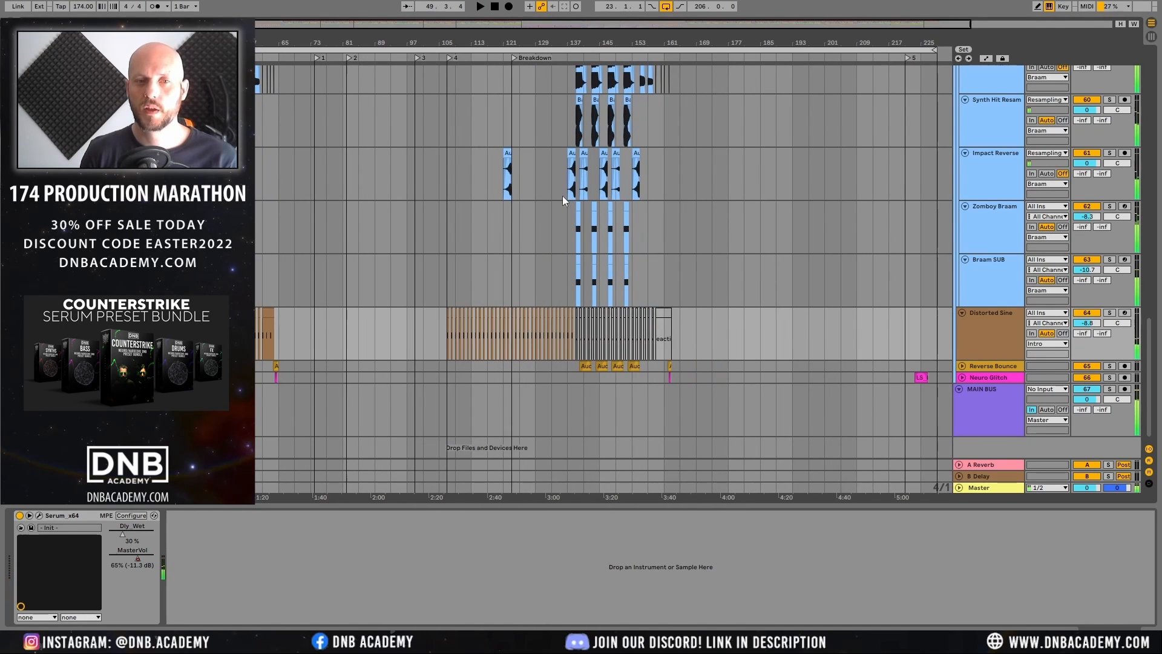
Step: Go back up to the Intro group, play the arrangement around bar 55, and unfold the Basses Resample track
{"action": "scroll", "coordinate": [437, 187], "scroll_direction": "up", "scroll_amount": 3}
{"action": "scroll", "coordinate": [371, 169], "scroll_direction": "up", "scroll_amount": 10}
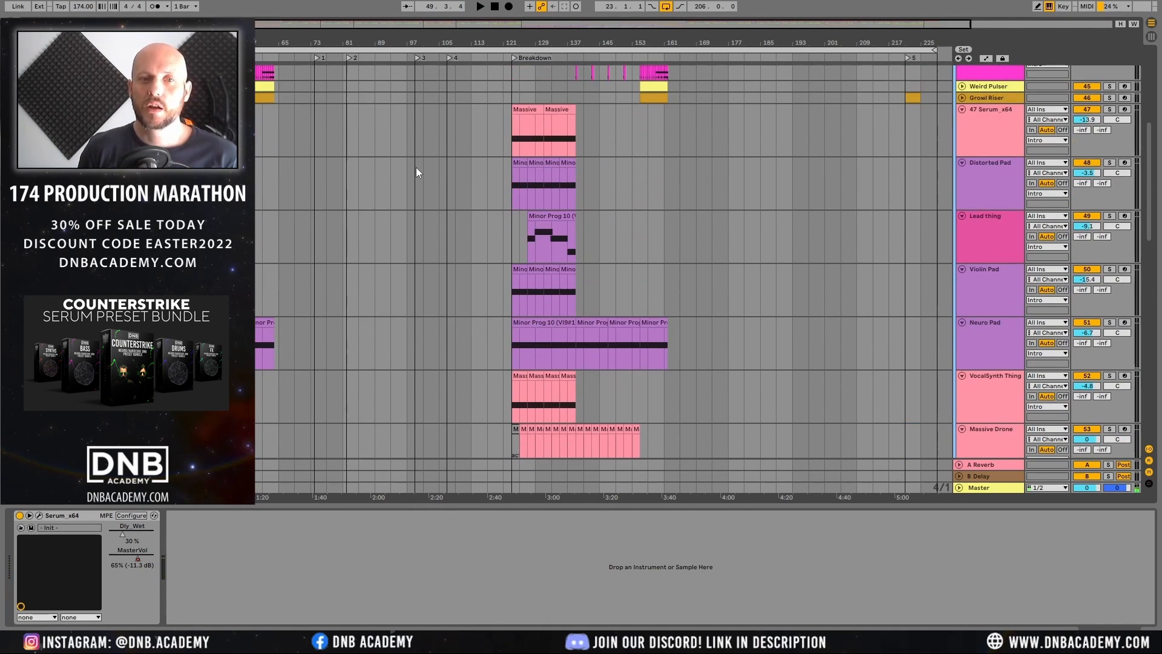
{"action": "scroll", "coordinate": [416, 168], "scroll_direction": "up", "scroll_amount": 1}
{"action": "left_click_drag", "start_coordinate": [241, 43], "coordinate": [261, 186]}
{"action": "left_click", "coordinate": [225, 233]}
{"action": "key", "text": "space"}
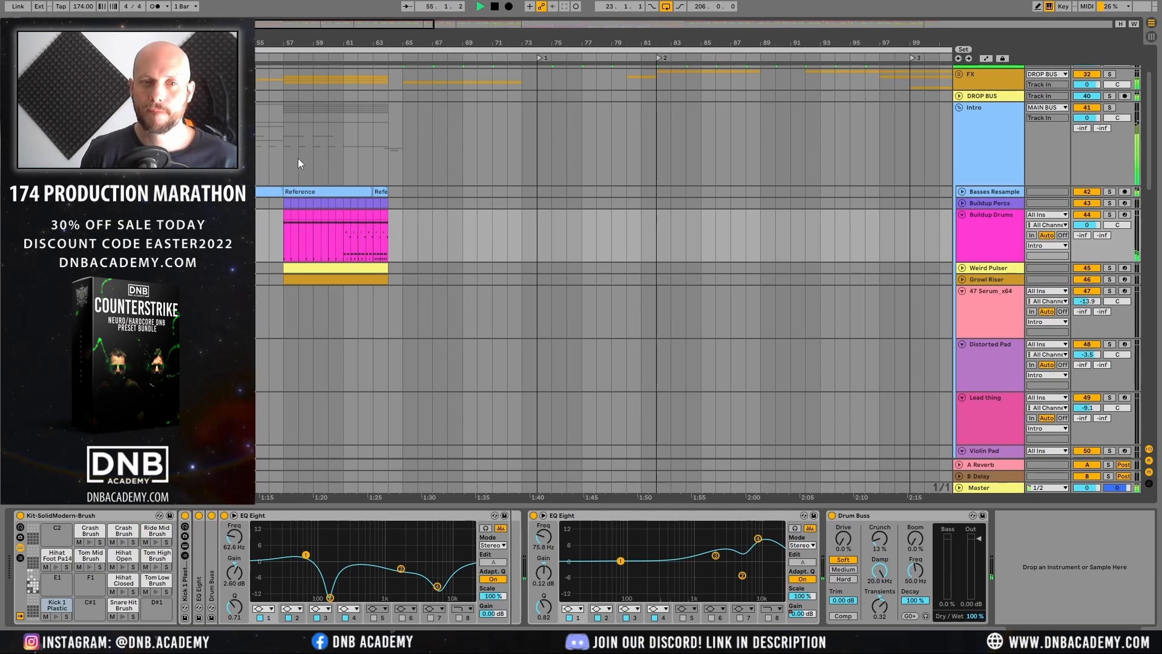
{"action": "left_click", "coordinate": [949, 192]}
{"action": "left_click", "coordinate": [961, 192]}
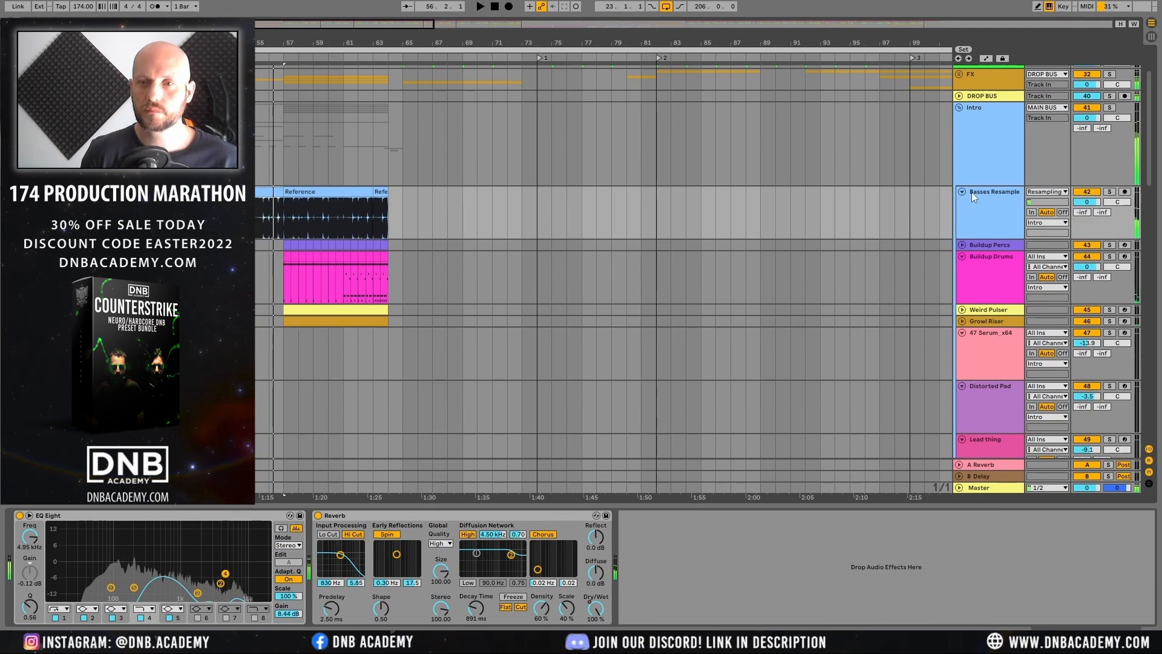
Step: Solo Basses Resample and listen to it with its Reverb in view, playing again from bar 60
{"action": "left_click", "coordinate": [1110, 192]}
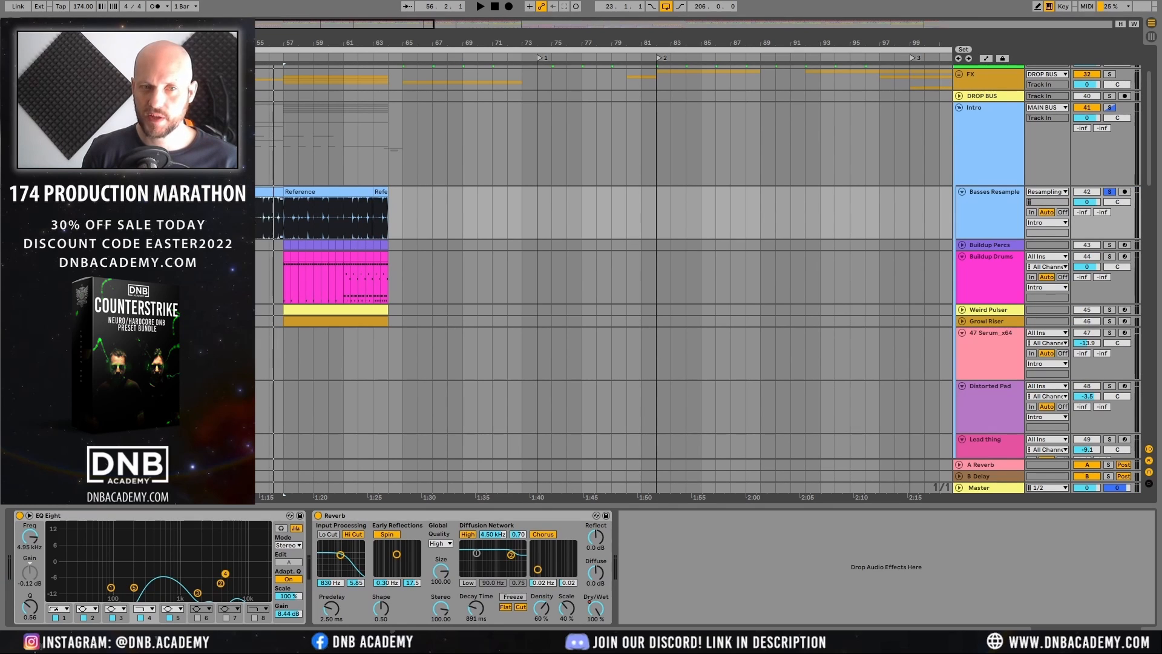
{"action": "key", "text": "space"}
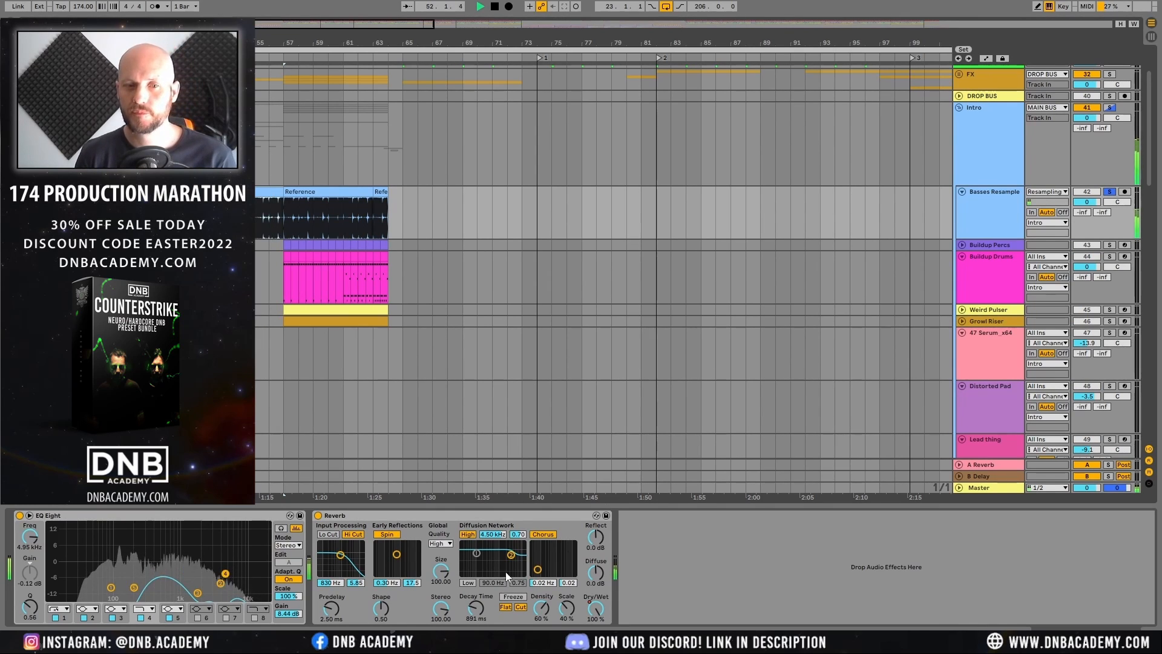
{"action": "left_click", "coordinate": [453, 516]}
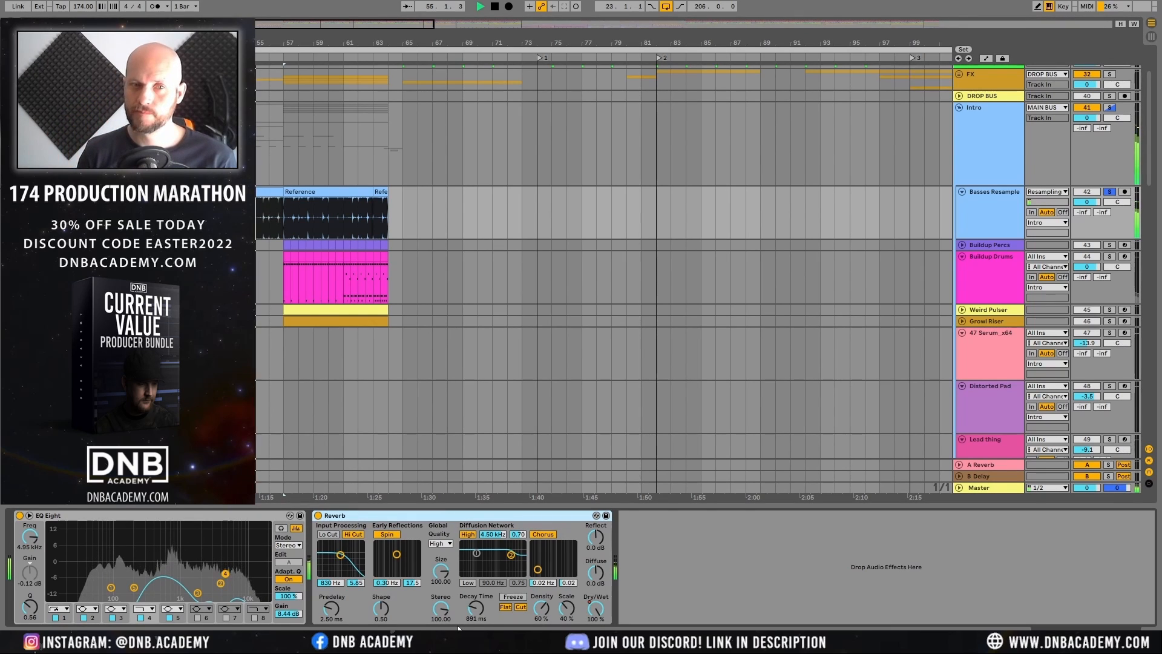
{"action": "left_click", "coordinate": [326, 219]}
{"action": "key", "text": "space"}
{"action": "key", "text": "space"}
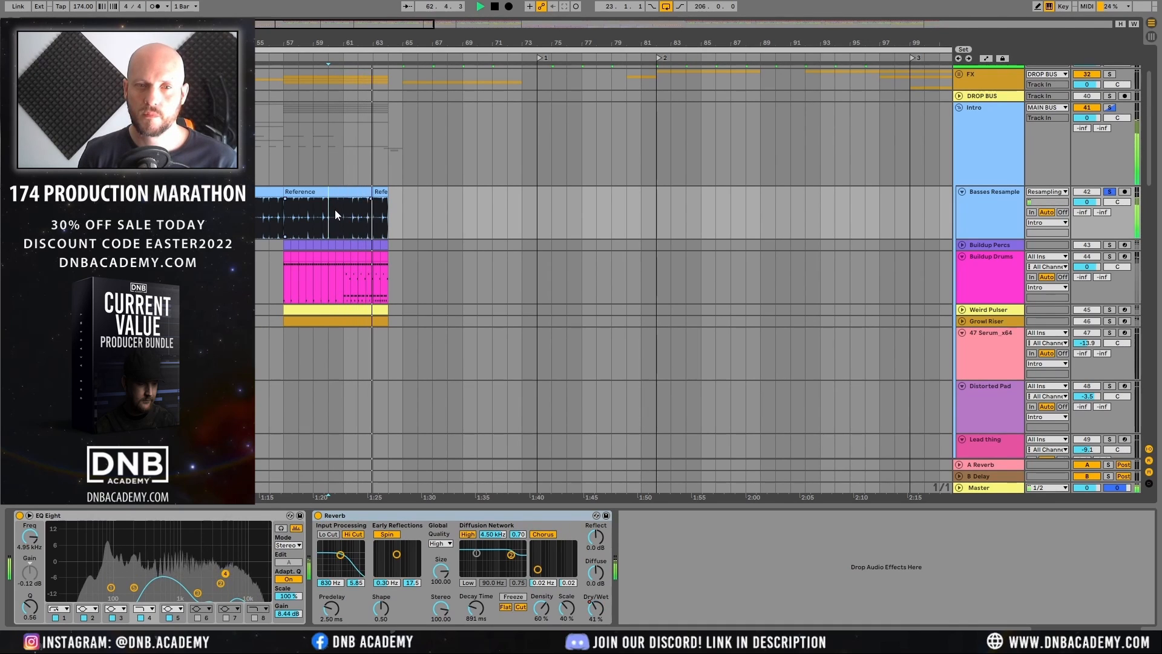
{"action": "key", "text": "space"}
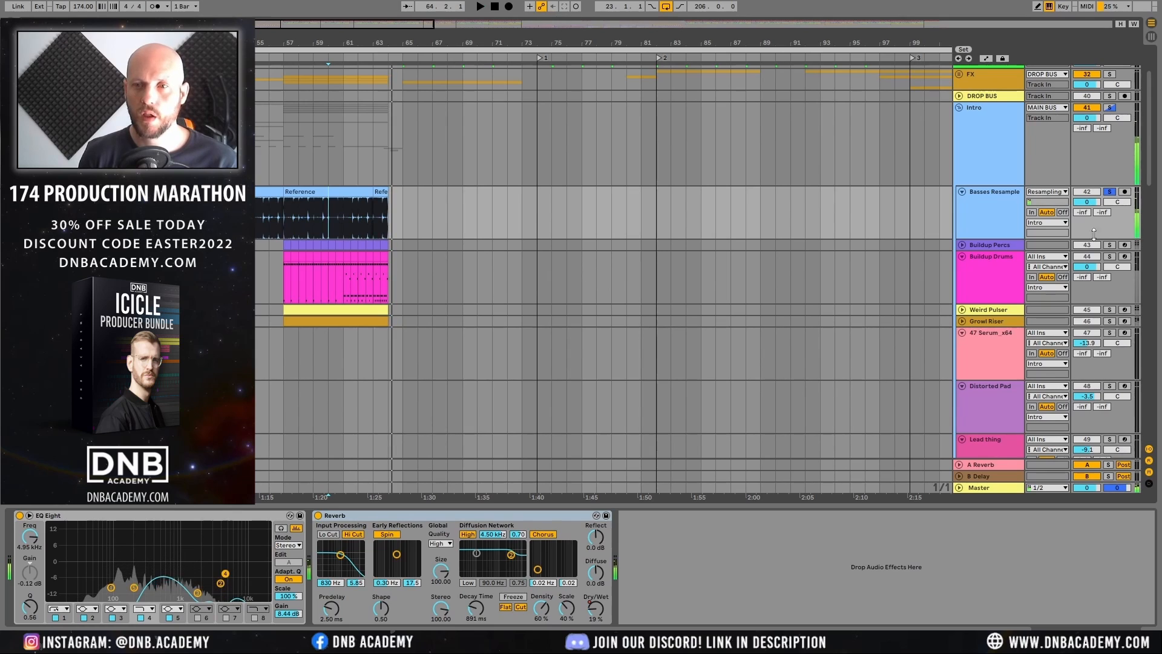
Step: Unsolo Basses Resample and inspect the devices on the Intro group and on the track itself
{"action": "left_click", "coordinate": [1109, 192]}
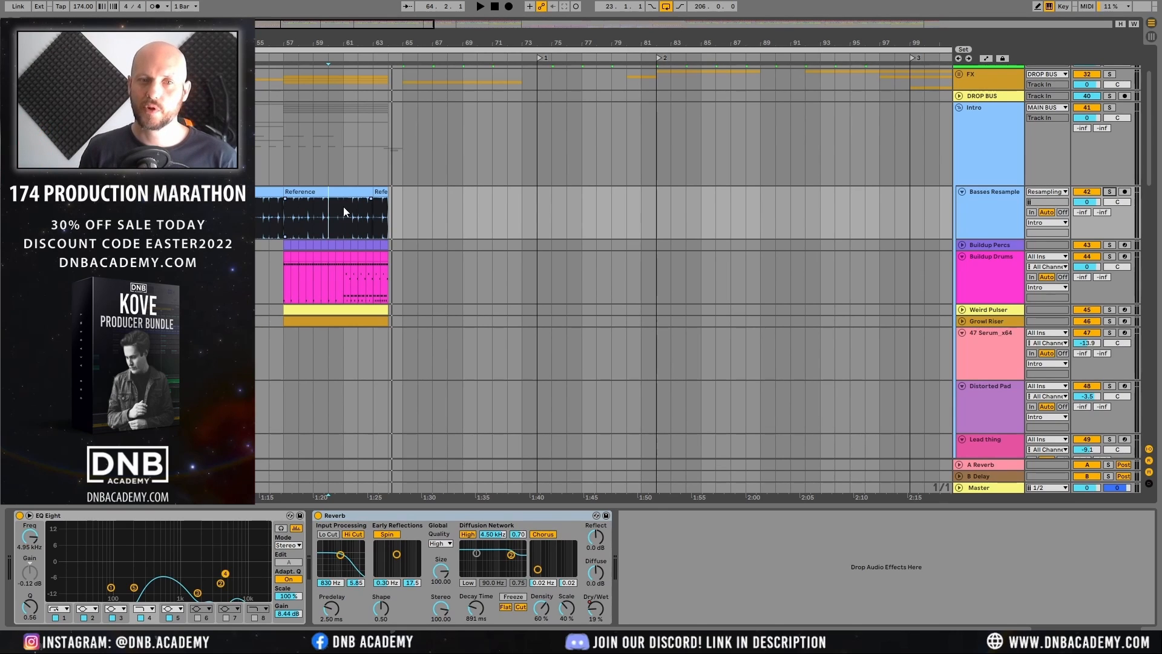
{"action": "left_click", "coordinate": [985, 126]}
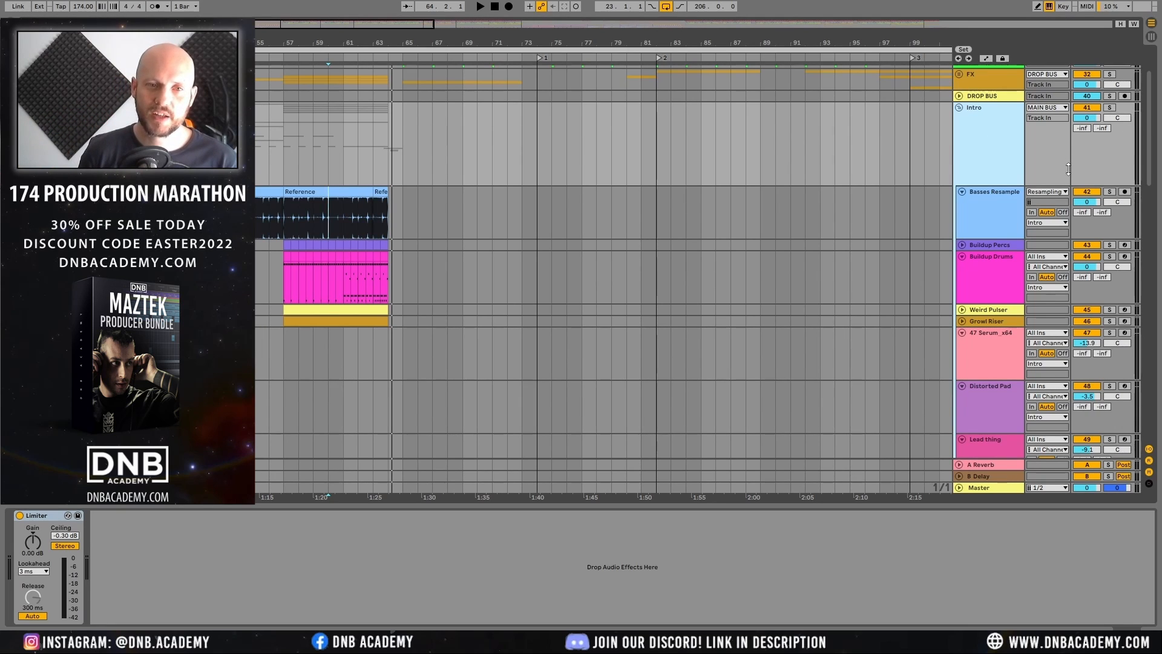
{"action": "left_click", "coordinate": [989, 224]}
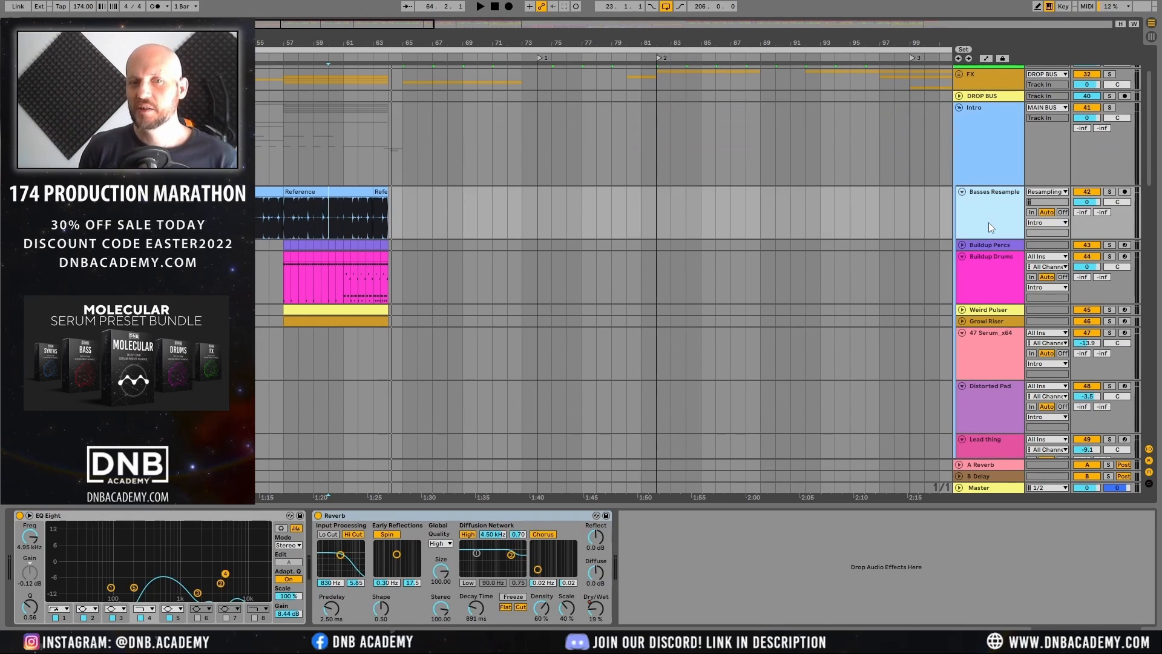
Step: Unfold the Buildup Percs track and solo Buildup Drums
{"action": "left_click", "coordinate": [962, 244]}
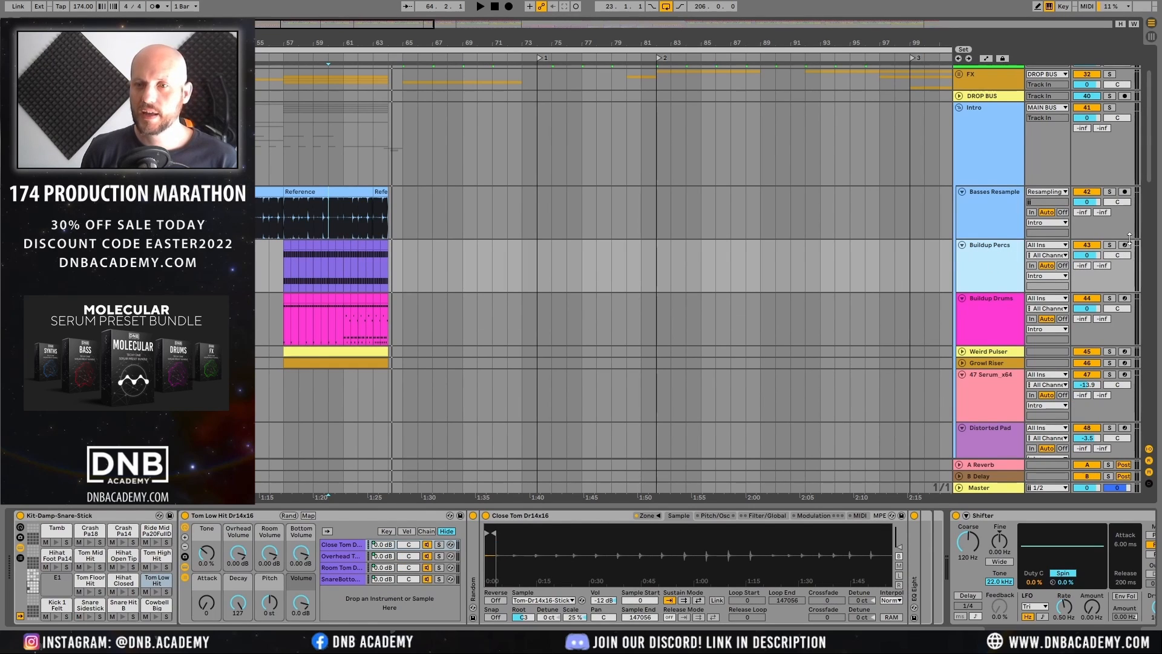
{"action": "left_click", "coordinate": [1012, 303]}
{"action": "left_click", "coordinate": [1110, 298]}
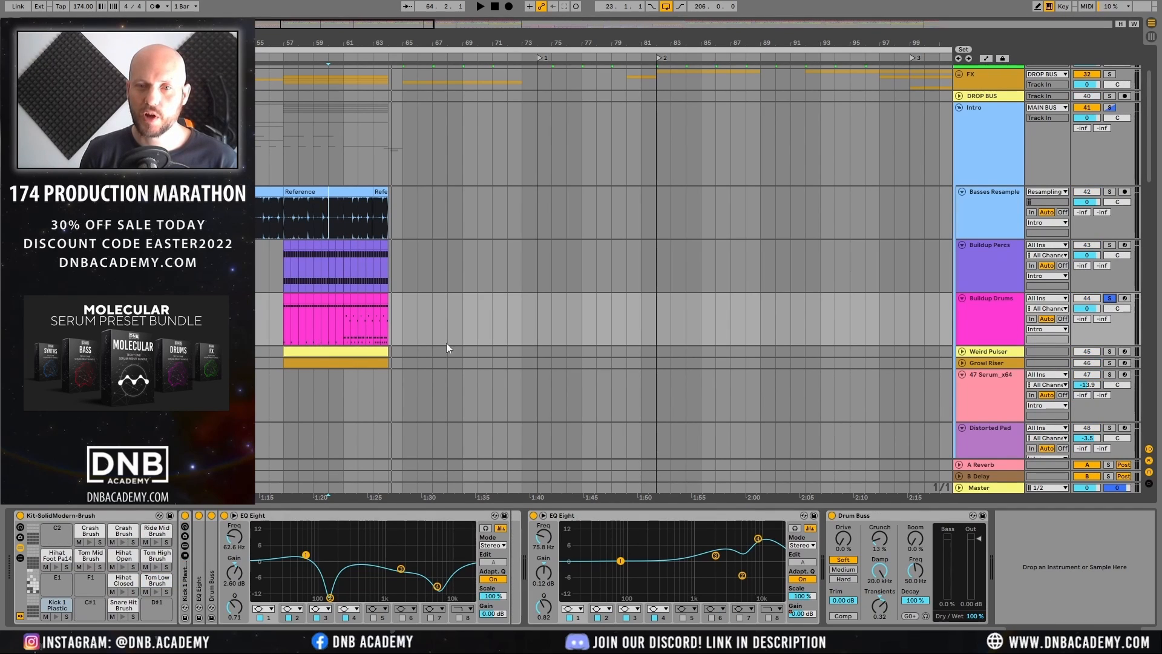
Step: Select the Buildup Drums clip at bar 57 and play the soloed track with its Kit-SolidModern-Brush rack displayed
{"action": "left_click", "coordinate": [112, 515]}
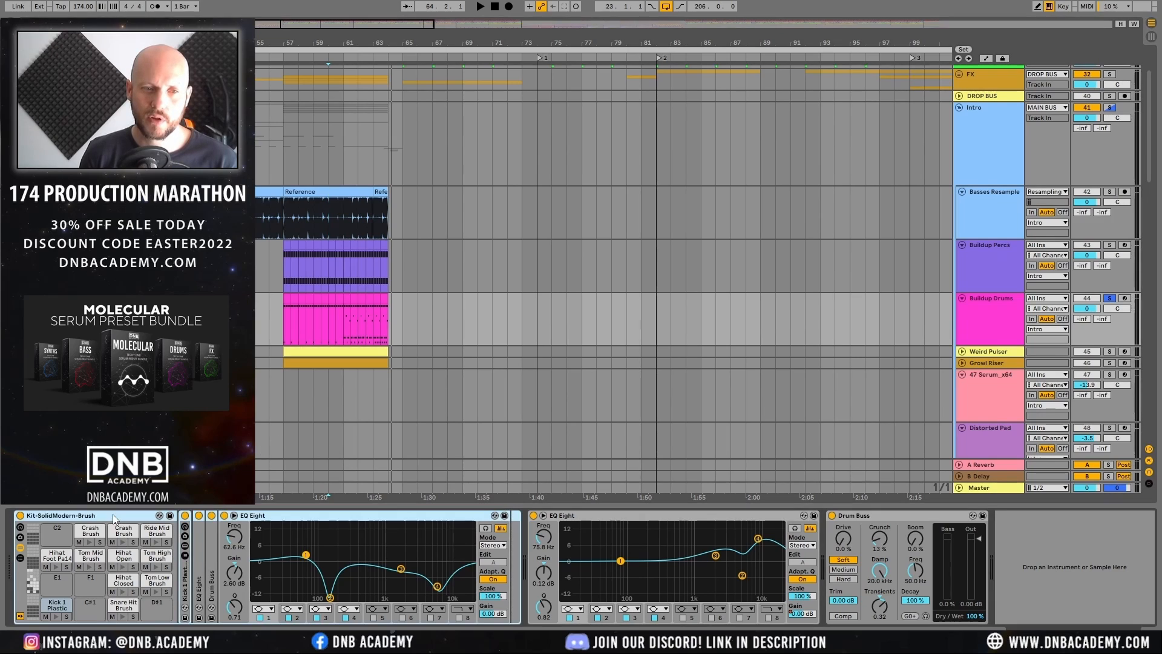
{"action": "scroll", "coordinate": [603, 272], "scroll_direction": "left", "scroll_amount": 5}
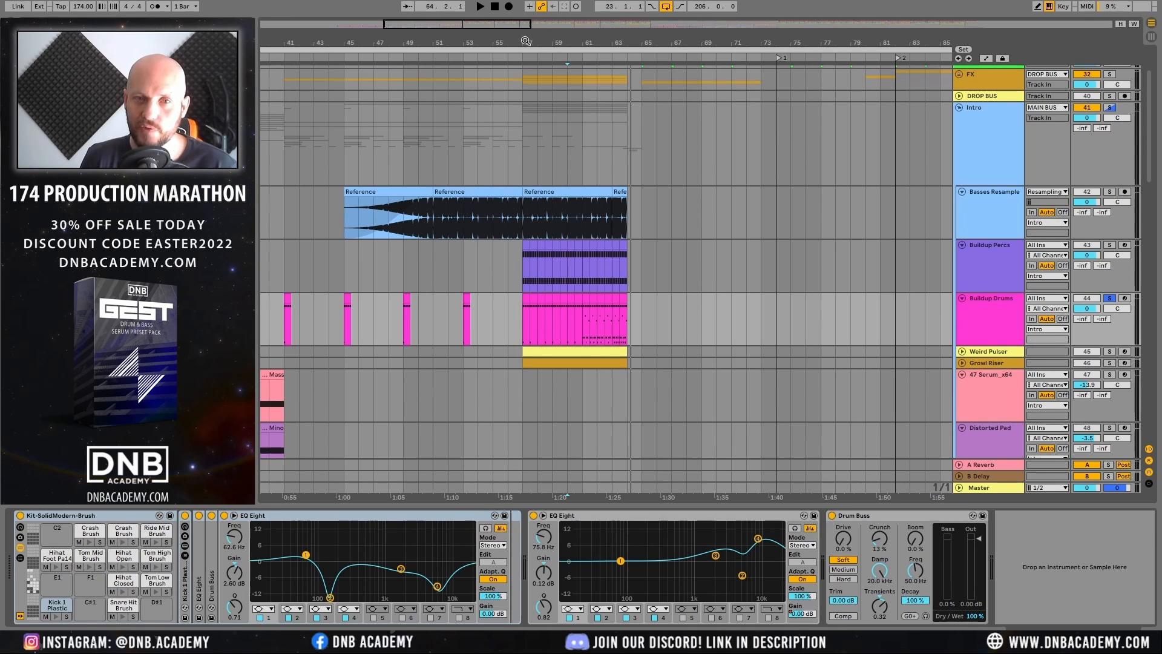
{"action": "left_click_drag", "start_coordinate": [525, 41], "coordinate": [532, 49]}
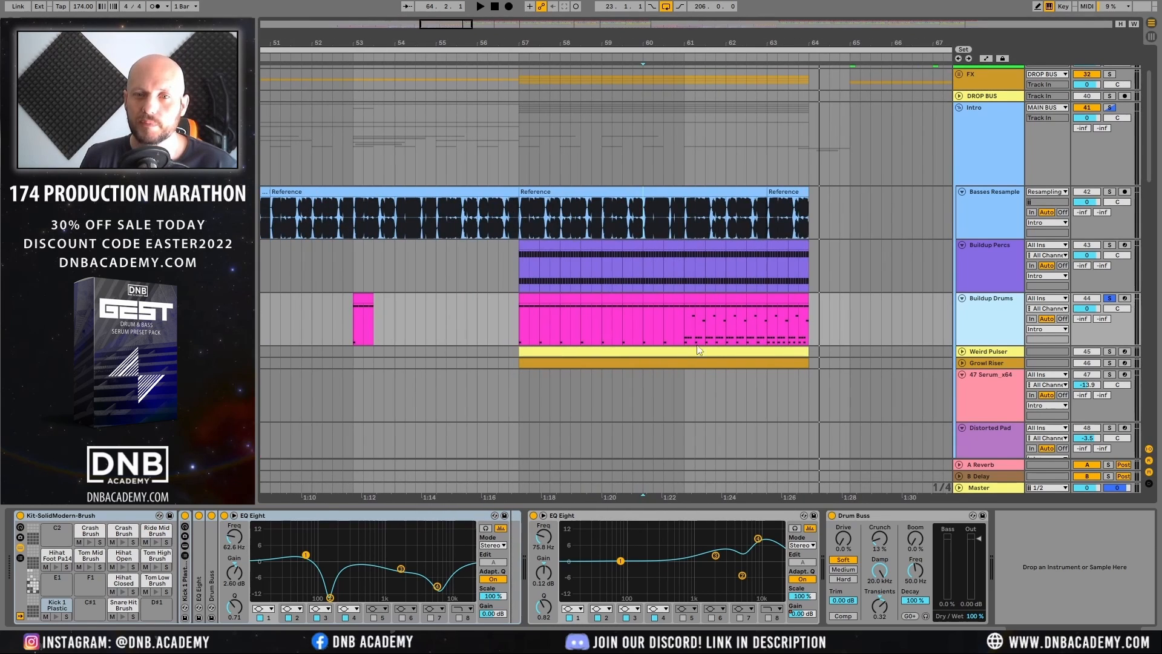
{"action": "left_click", "coordinate": [681, 303]}
{"action": "left_click", "coordinate": [524, 300]}
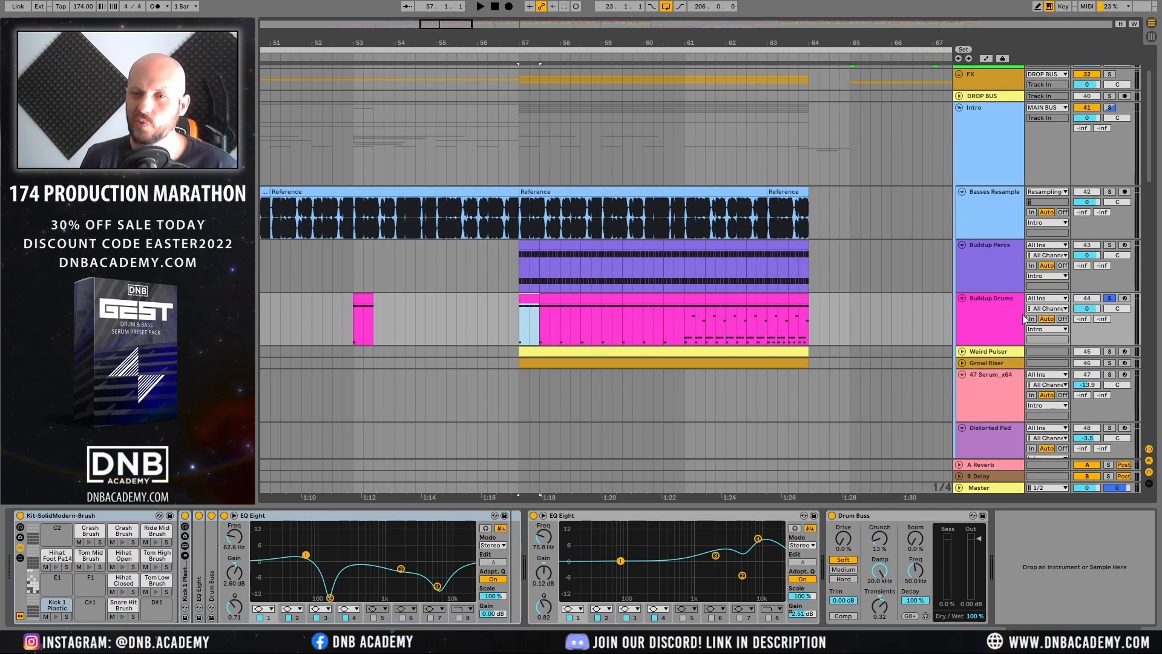
{"action": "left_click", "coordinate": [1007, 307]}
{"action": "key", "text": "space"}
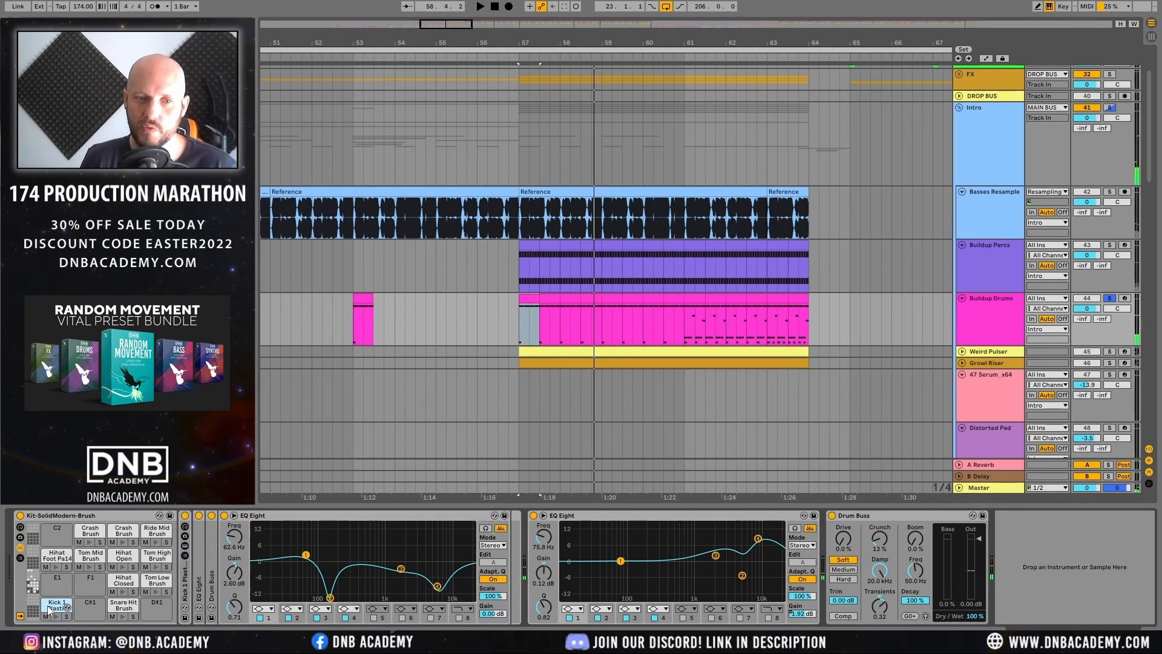
Step: Unfold the Kick 1 Plastic chain in the drum rack, including its EQ Eight and Drum Buss, and inspect the devices
{"action": "double_click", "coordinate": [185, 592]}
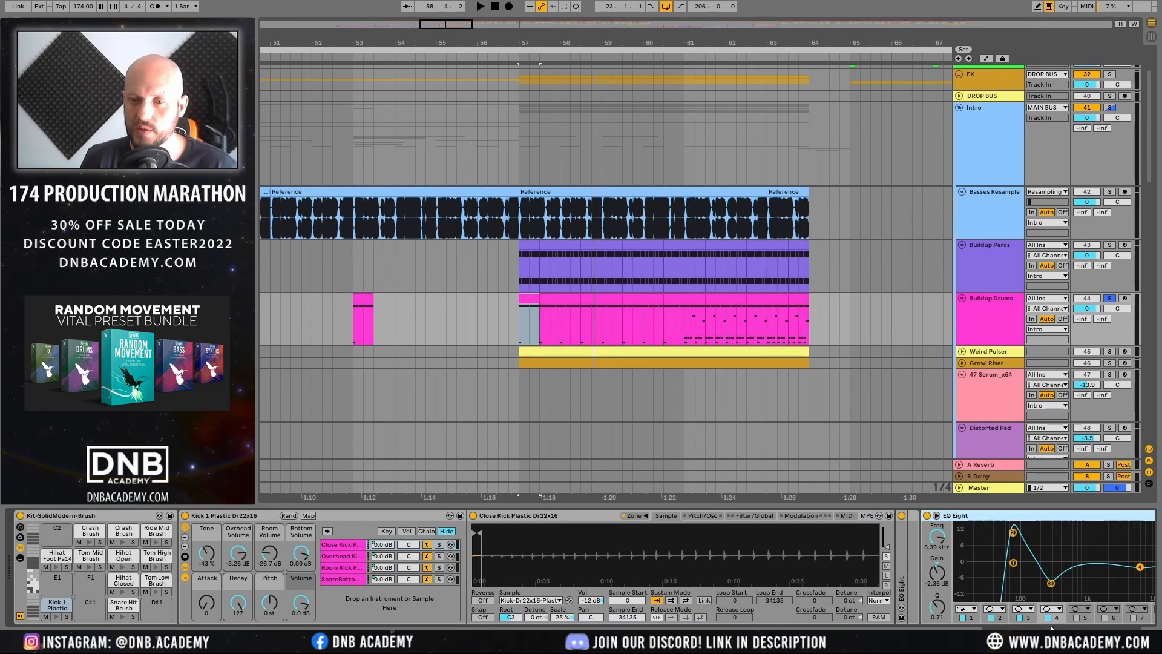
{"action": "double_click", "coordinate": [929, 569]}
{"action": "double_click", "coordinate": [679, 584]}
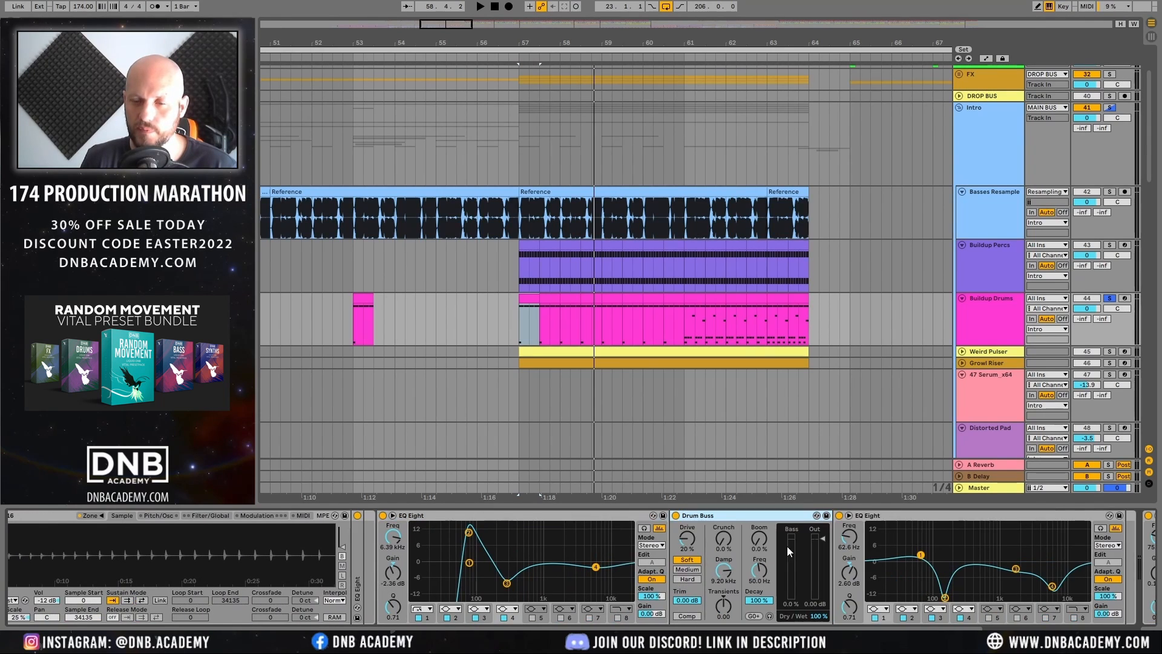
{"action": "scroll", "coordinate": [606, 569], "scroll_direction": "right", "scroll_amount": 5}
{"action": "scroll", "coordinate": [923, 593], "scroll_direction": "left", "scroll_amount": 5}
Step: Deactivate both EQ Eights and the Drum Buss in the Kick 1 Plastic chain and play the soloed drums from bar 57
{"action": "left_click", "coordinate": [812, 515]}
{"action": "left_click", "coordinate": [648, 515]}
{"action": "left_click", "coordinate": [356, 515]}
{"action": "key", "text": "space"}
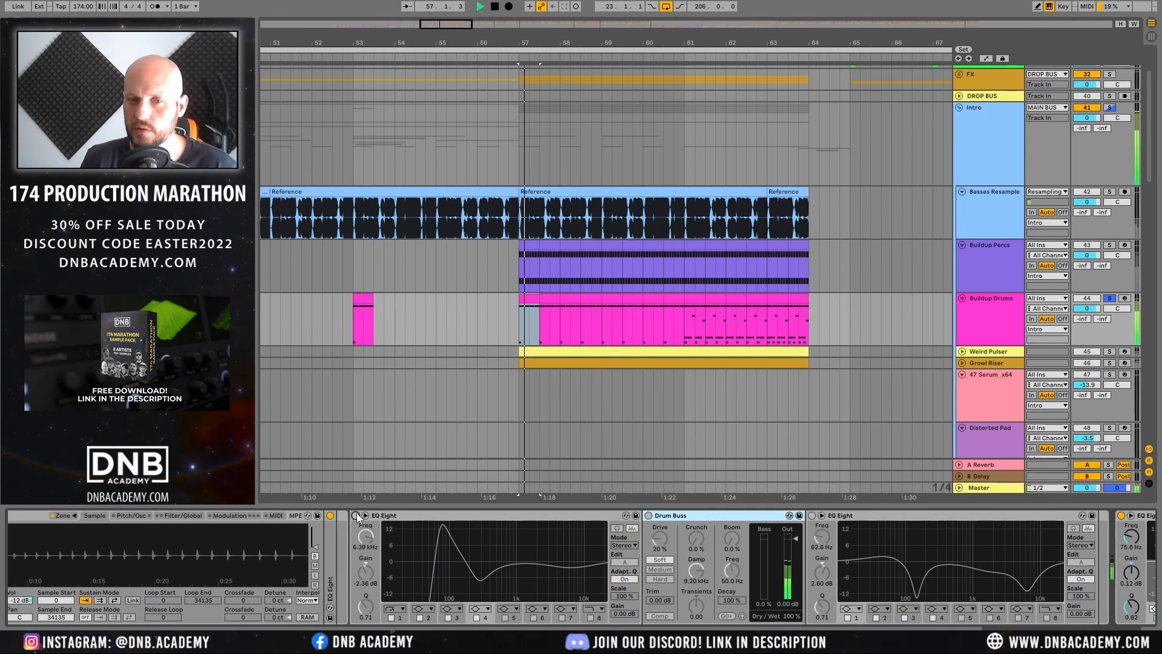
{"action": "key", "text": "space"}
Step: Unsolo Buildup Drums and play the buildup in the full mix
{"action": "left_click", "coordinate": [1109, 298]}
{"action": "key", "text": "space"}
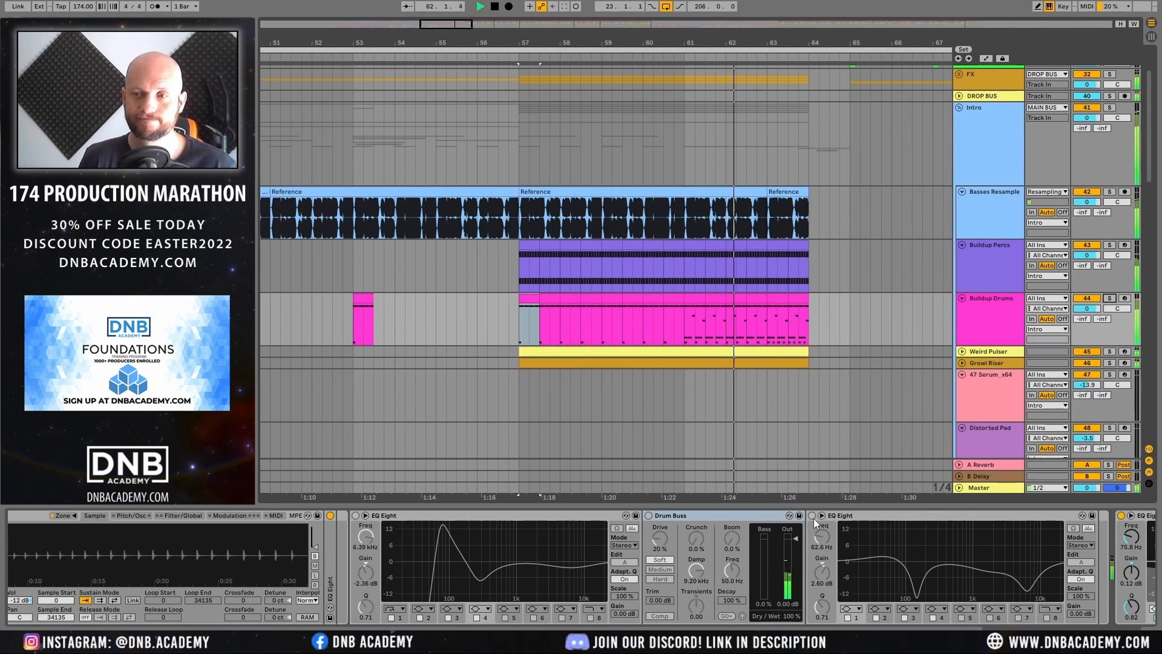
{"action": "key", "text": "space"}
Step: Deactivate the Drum Buss and EQ Eight that follow the drum rack on Buildup Drums
{"action": "left_click", "coordinate": [1077, 639]}
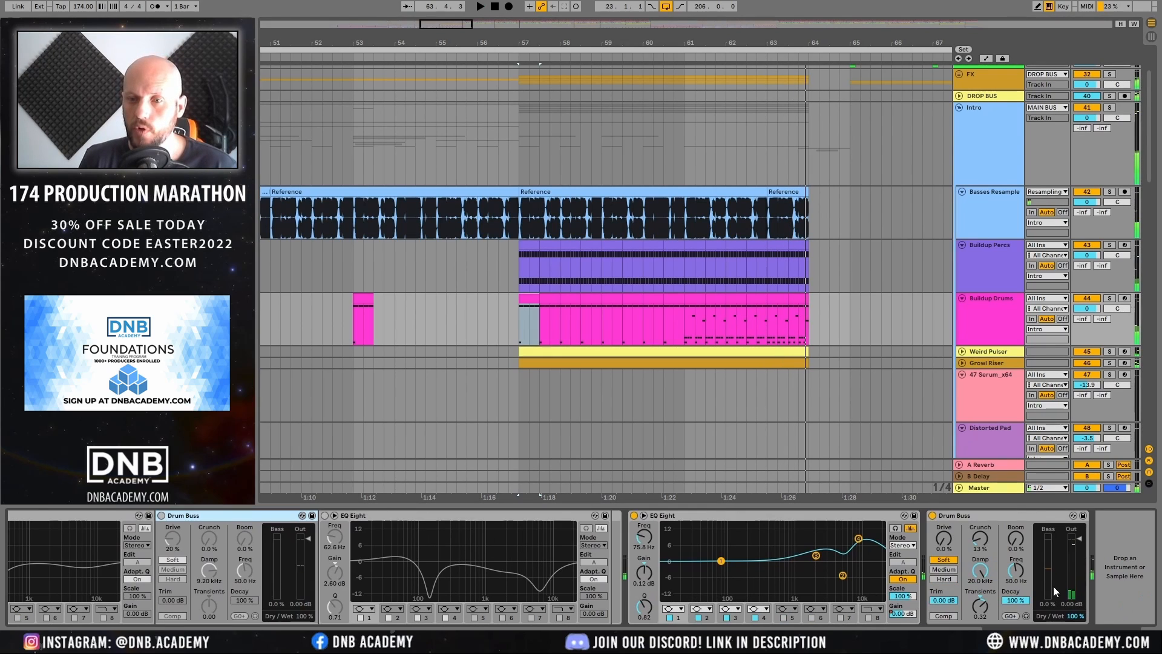
{"action": "left_click", "coordinate": [932, 515]}
{"action": "left_click", "coordinate": [634, 515]}
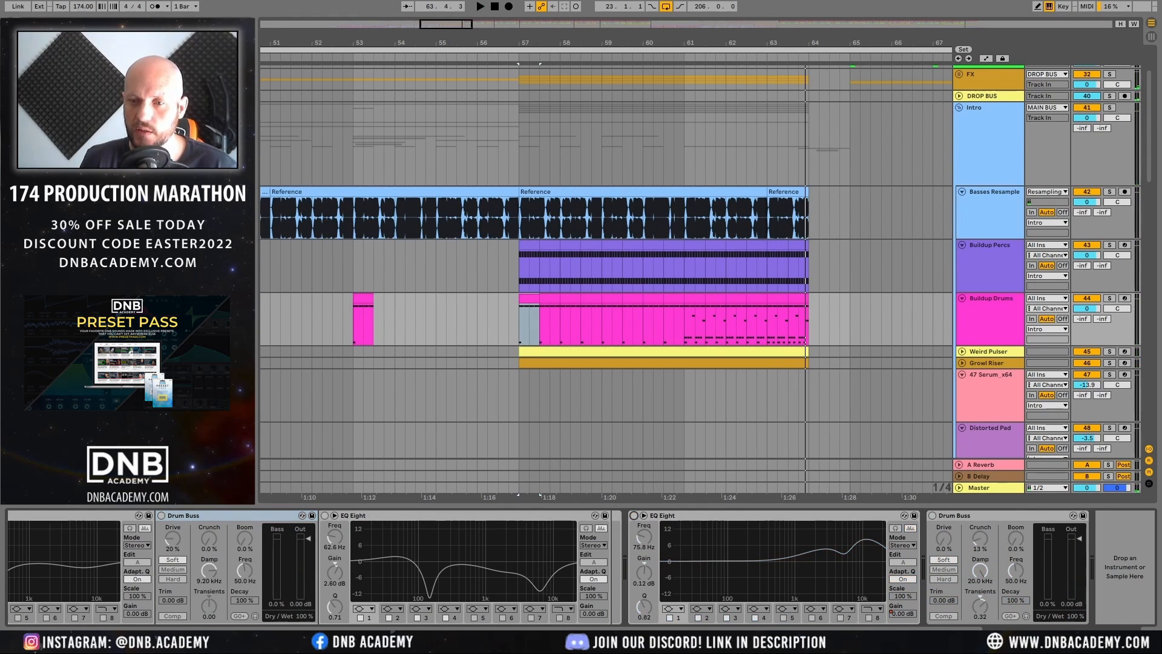
{"action": "left_click_drag", "start_coordinate": [1077, 639], "coordinate": [1070, 639]}
Step: Play the buildup from bars 57 and 61 without drum processing, and reactivate the EQ Eight and Drum Buss after the rack
{"action": "left_click", "coordinate": [520, 329]}
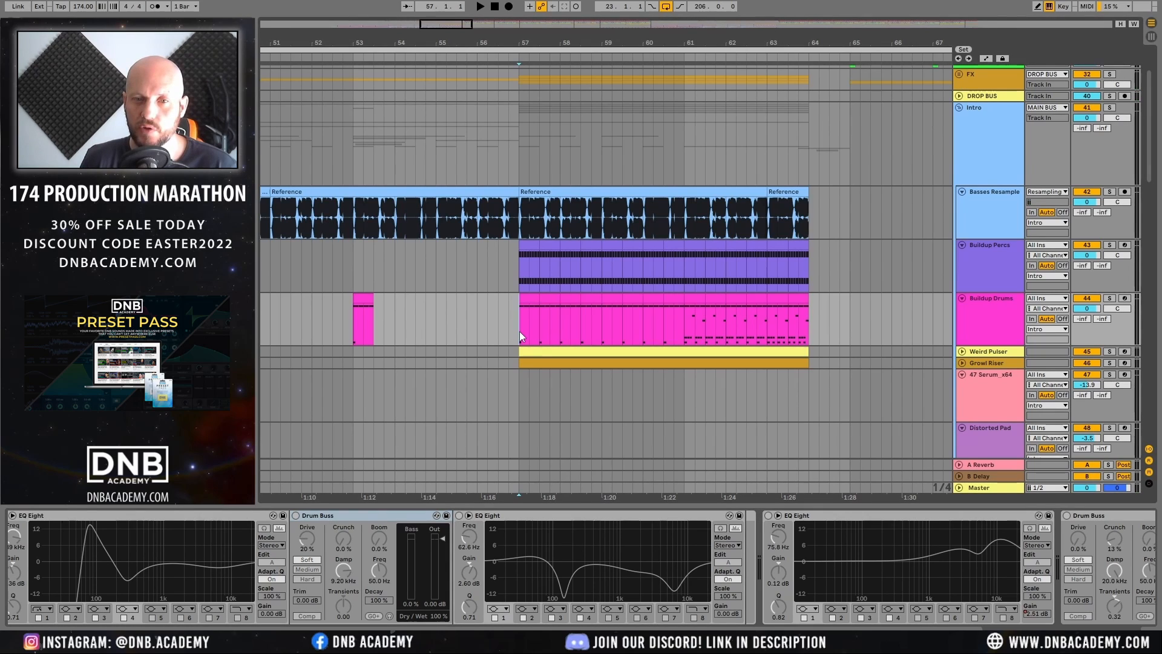
{"action": "key", "text": "space"}
{"action": "left_click", "coordinate": [686, 320]}
{"action": "key", "text": "space"}
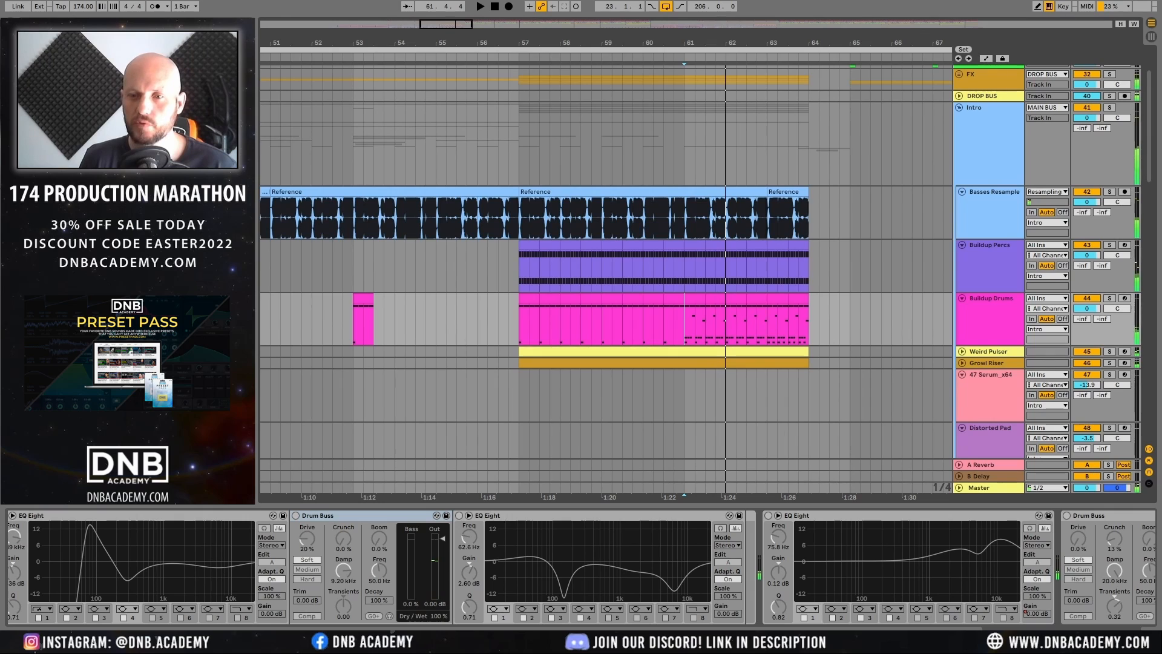
{"action": "left_click", "coordinate": [1067, 516]}
{"action": "left_click", "coordinate": [769, 516]}
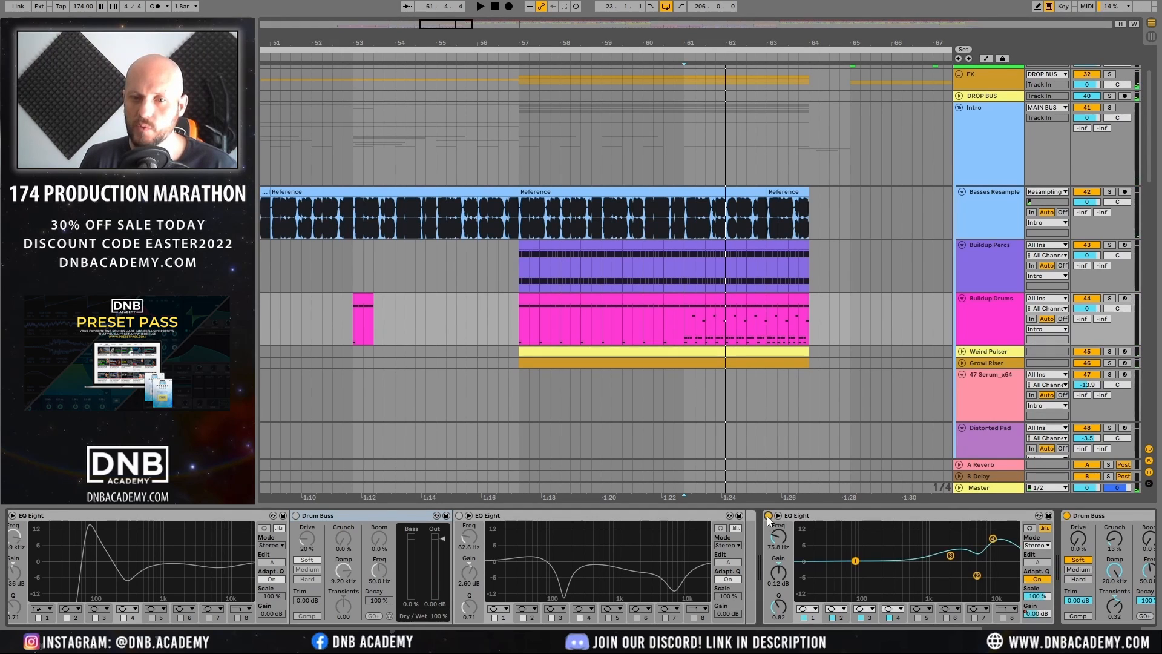
Step: Reactivate the Drum Buss in the Kick 1 Plastic chain and play the buildup from bar 61
{"action": "scroll", "coordinate": [823, 558], "scroll_direction": "left", "scroll_amount": 6}
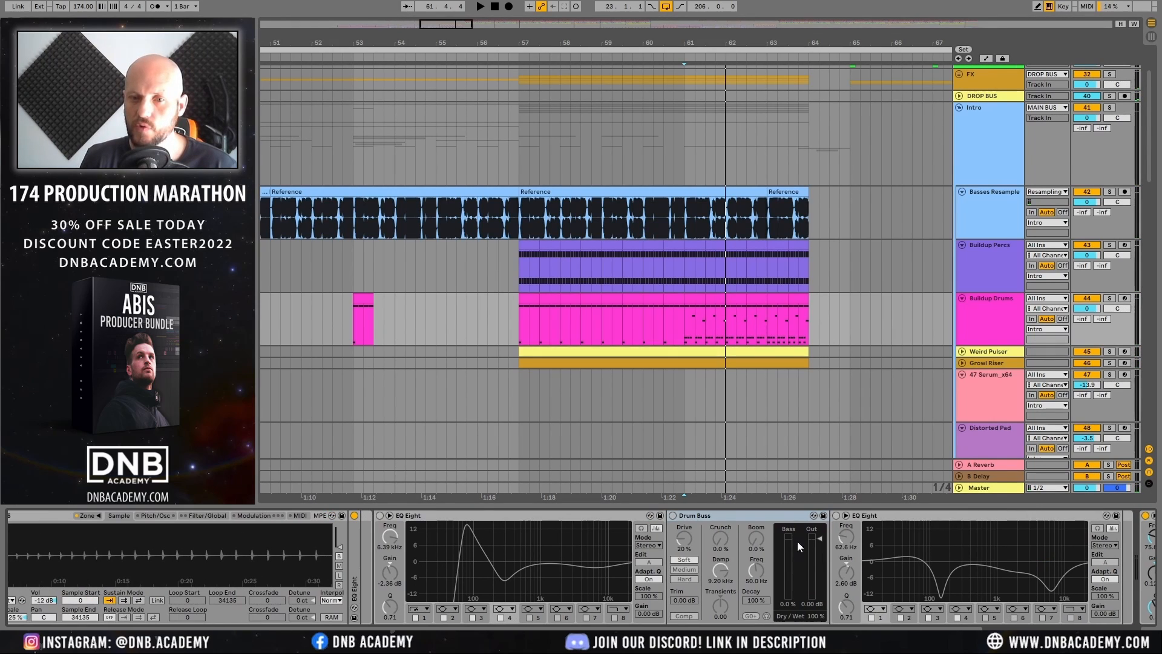
{"action": "left_click", "coordinate": [726, 516]}
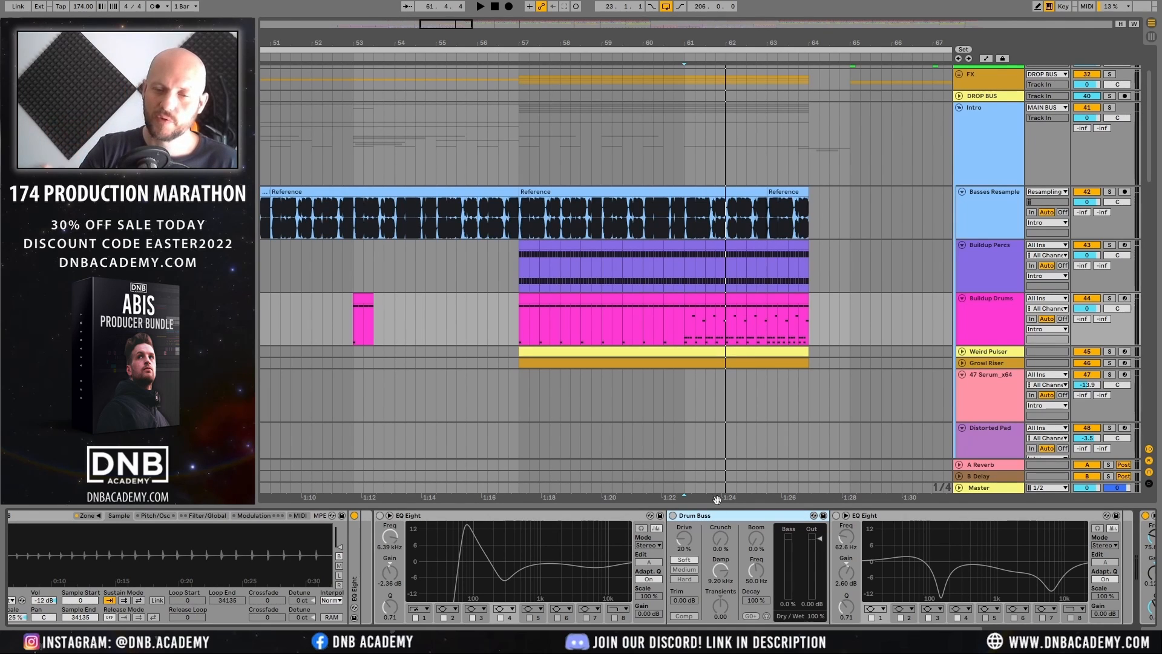
{"action": "left_click", "coordinate": [672, 516]}
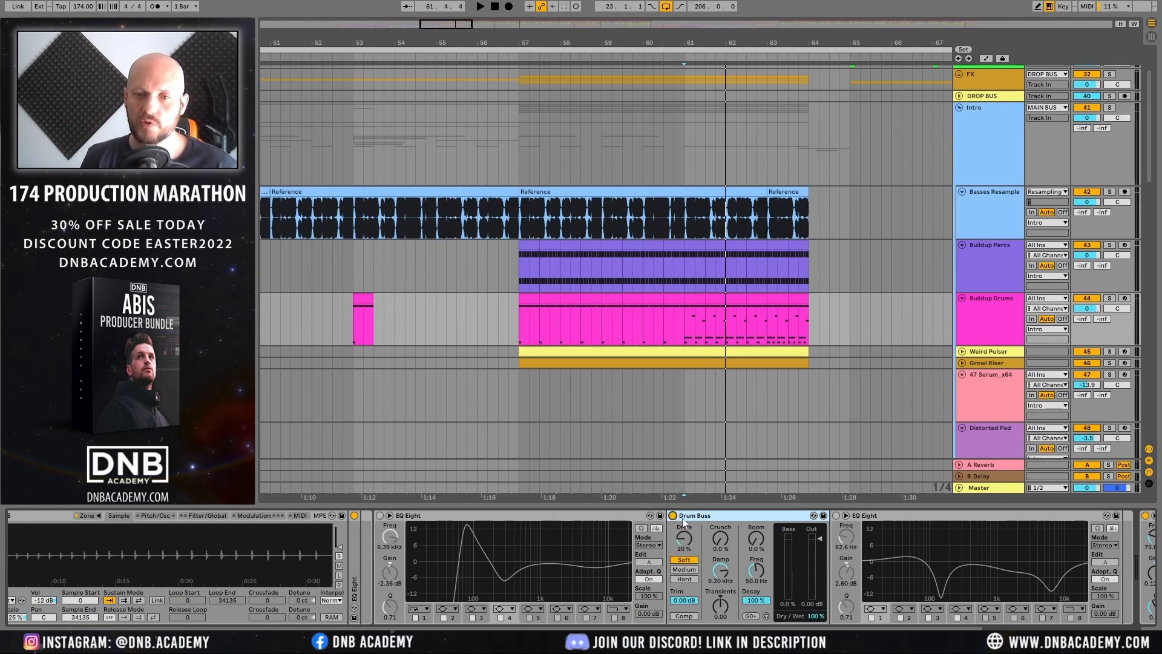
{"action": "key", "text": "space"}
{"action": "key", "text": "space"}
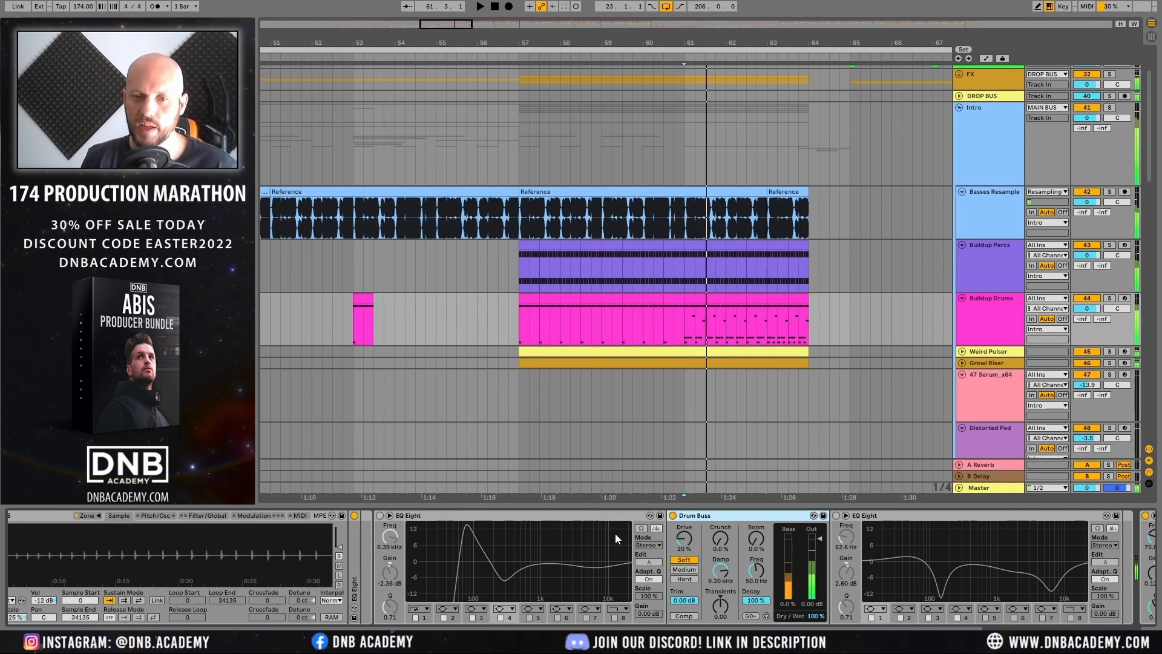
Step: Reactivate both EQ Eights around the Drum Buss in the kick chain and play the buildup from bar 61
{"action": "left_click", "coordinate": [455, 523]}
{"action": "left_click", "coordinate": [837, 515]}
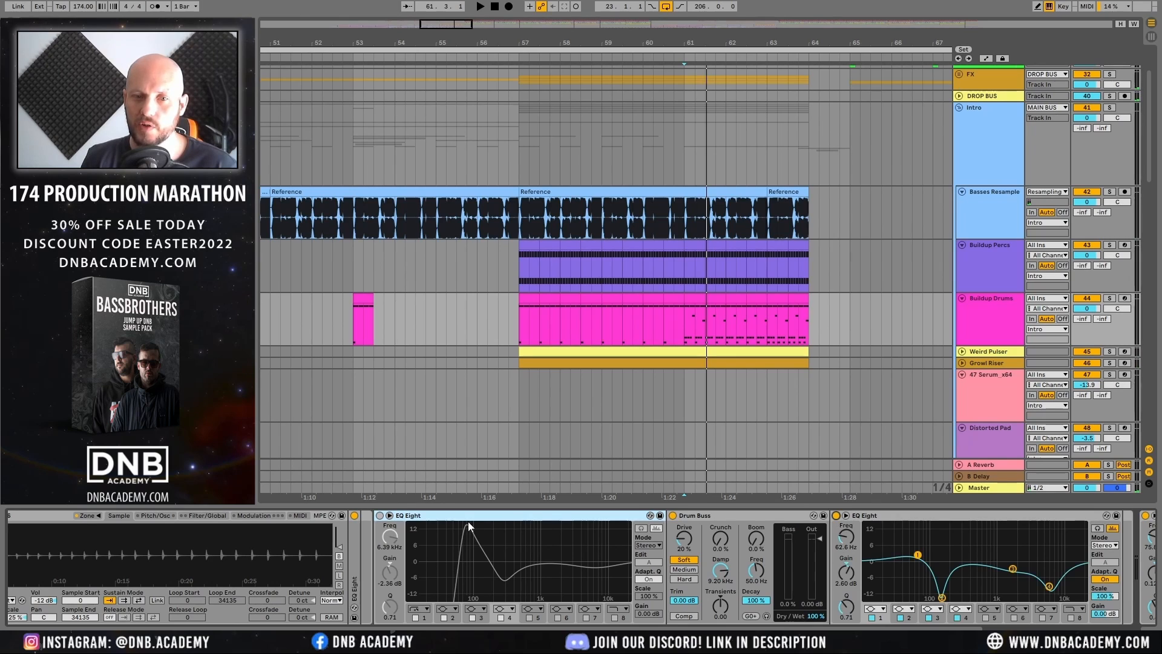
{"action": "left_click", "coordinate": [379, 515]}
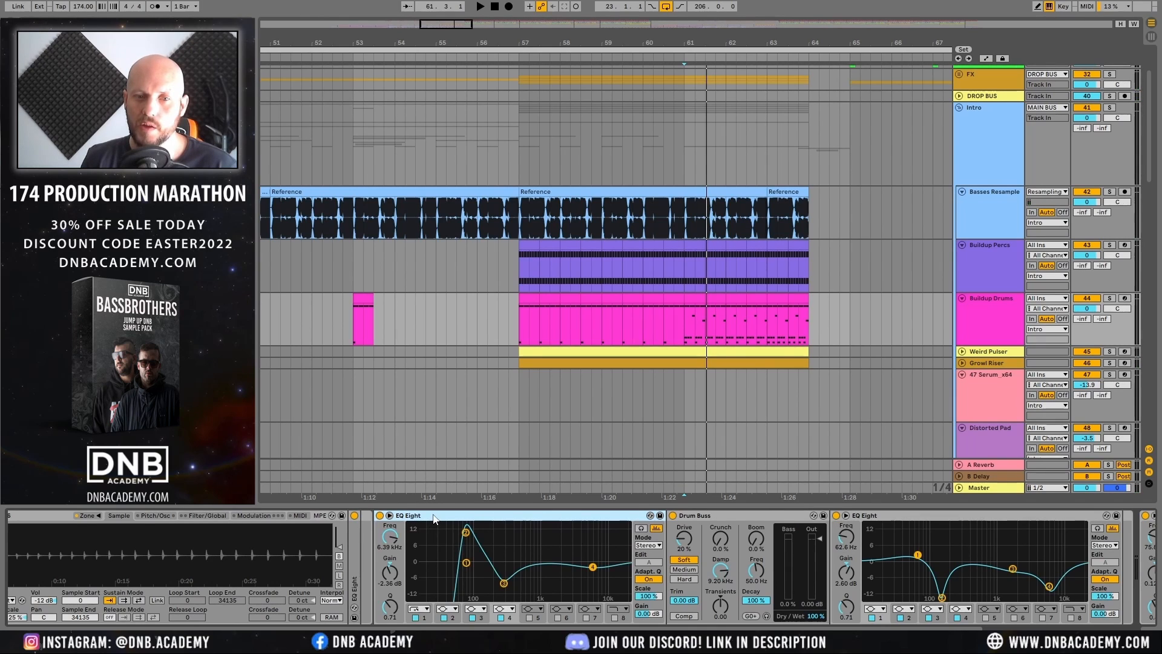
{"action": "key", "text": "space"}
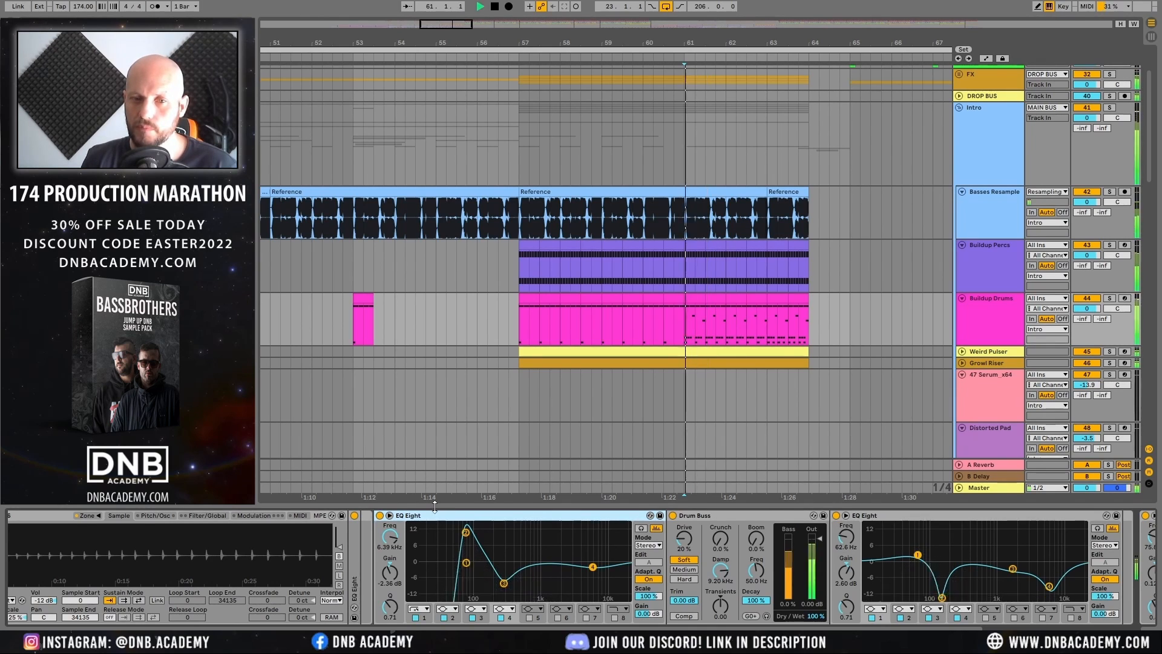
{"action": "key", "text": "space"}
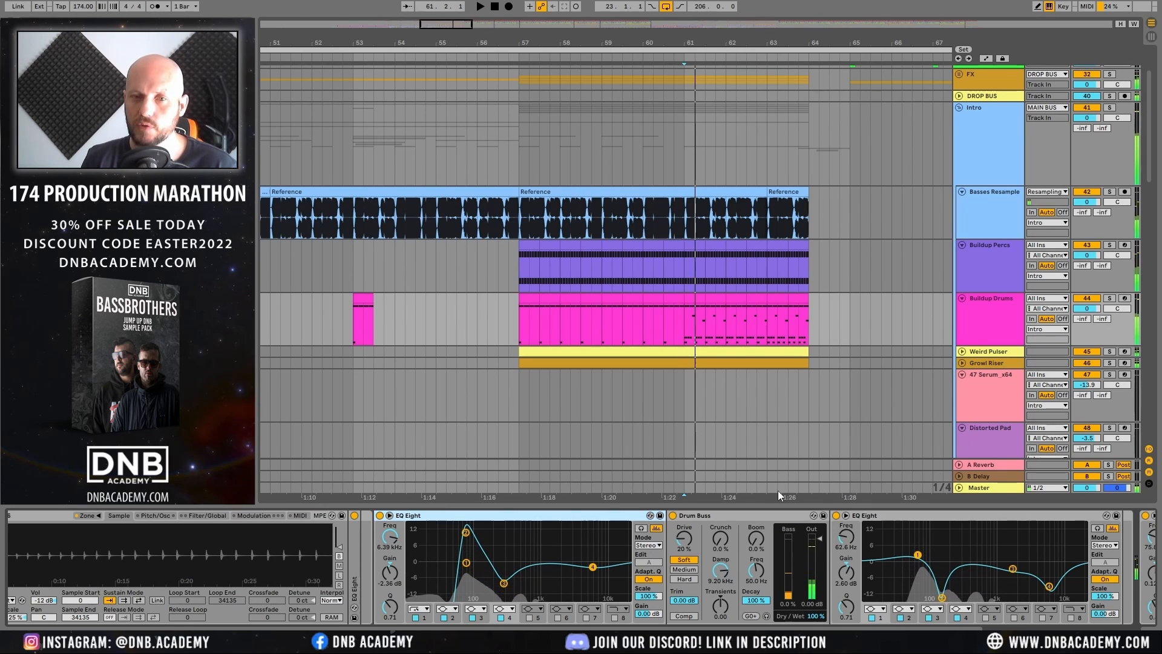
Step: Solo the Drums group and play the drop drums from bar 65
{"action": "left_click", "coordinate": [500, 328]}
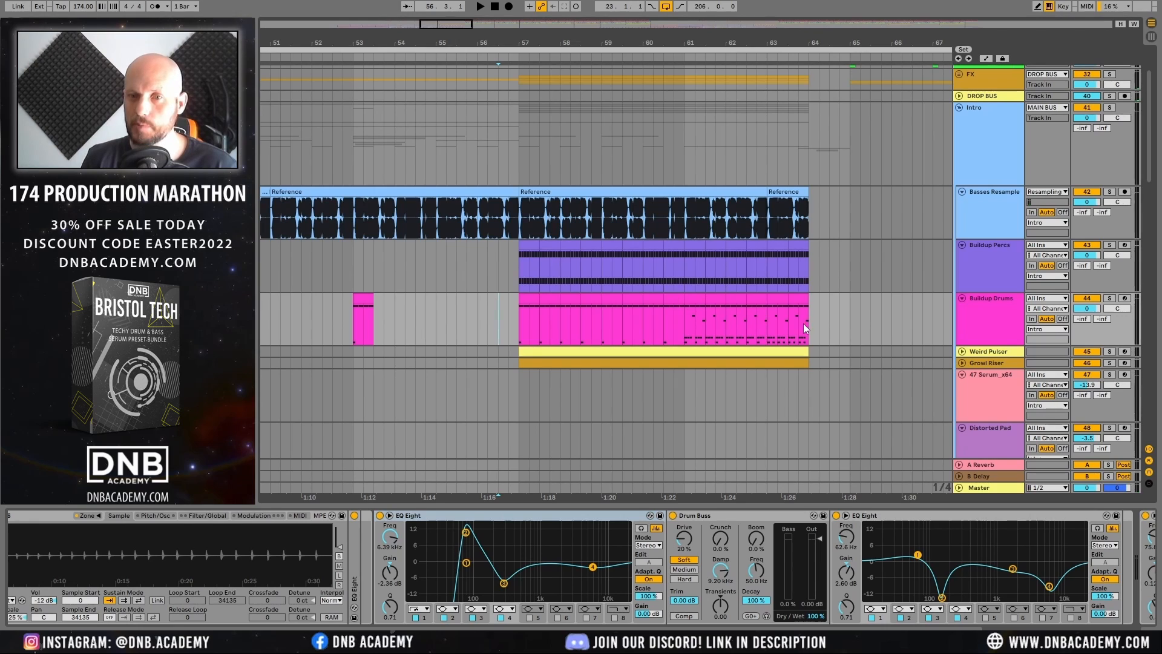
{"action": "scroll", "coordinate": [851, 208], "scroll_direction": "up", "scroll_amount": 3}
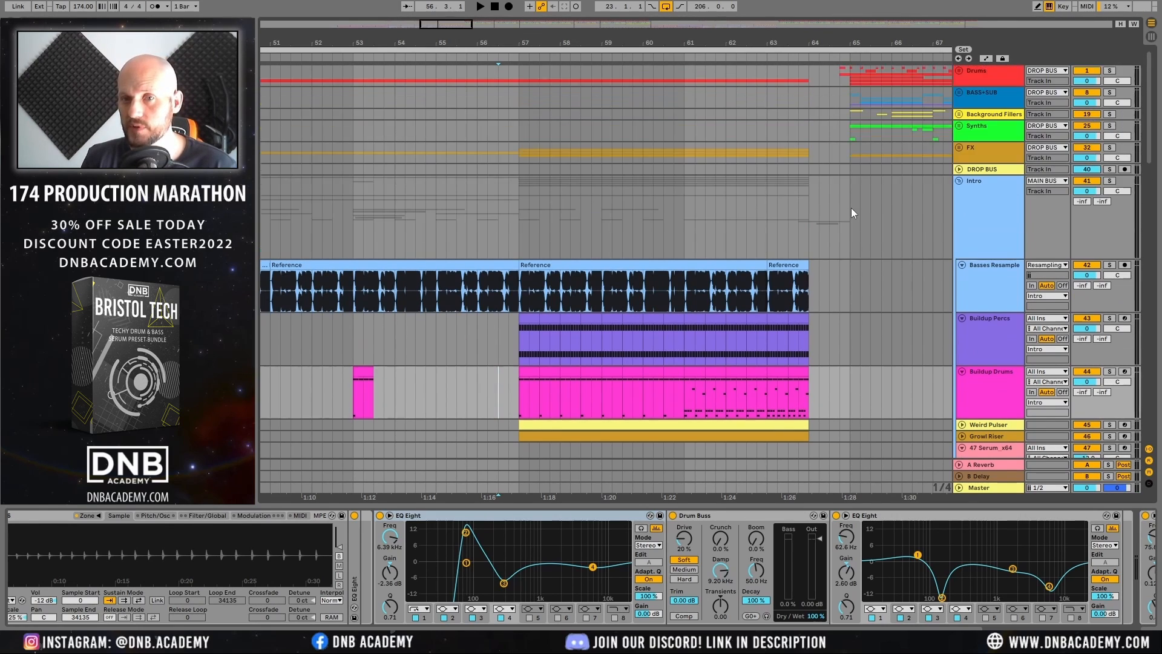
{"action": "left_click", "coordinate": [1112, 70]}
{"action": "left_click", "coordinate": [848, 80]}
{"action": "key", "text": "space"}
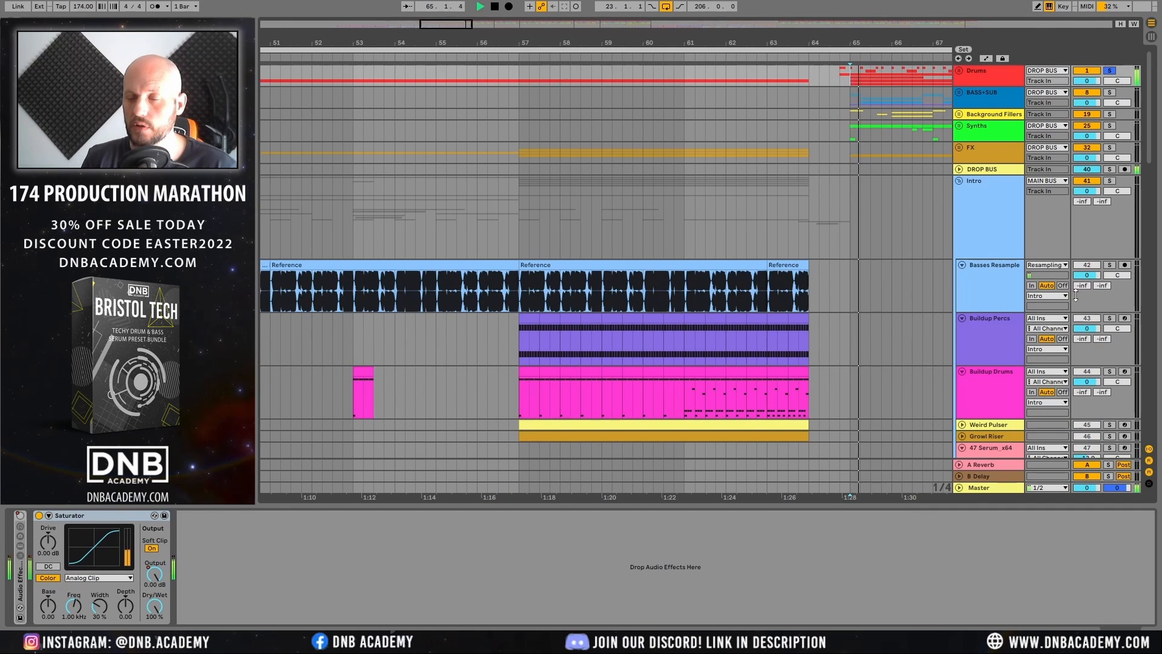
{"action": "key", "text": "space"}
Step: Solo Buildup Drums and play them from bar 61 for comparison with the drop drums
{"action": "left_click", "coordinate": [1110, 371]}
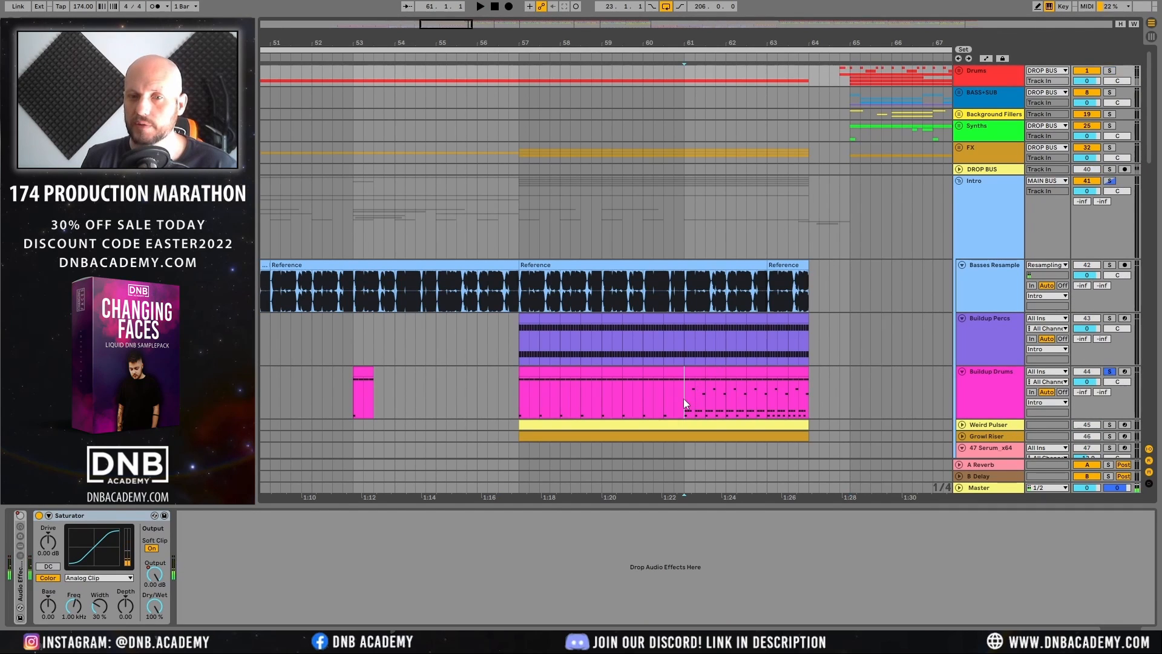
{"action": "left_click", "coordinate": [684, 398]}
{"action": "key", "text": "space"}
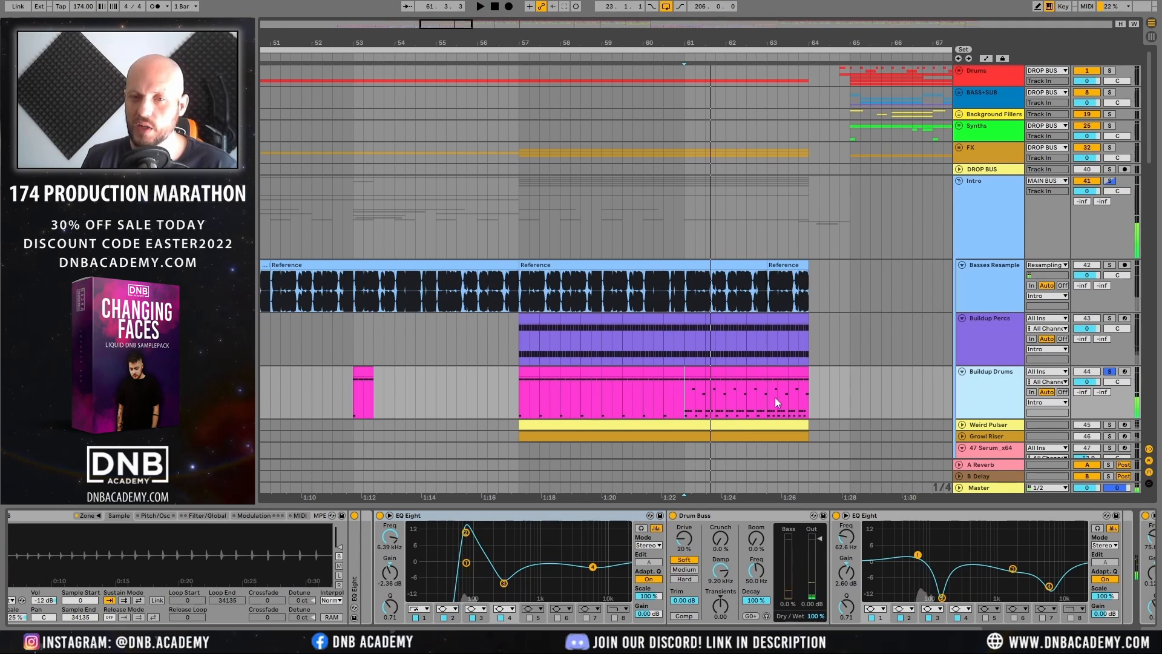
{"action": "scroll", "coordinate": [668, 376], "scroll_direction": "down", "scroll_amount": 3}
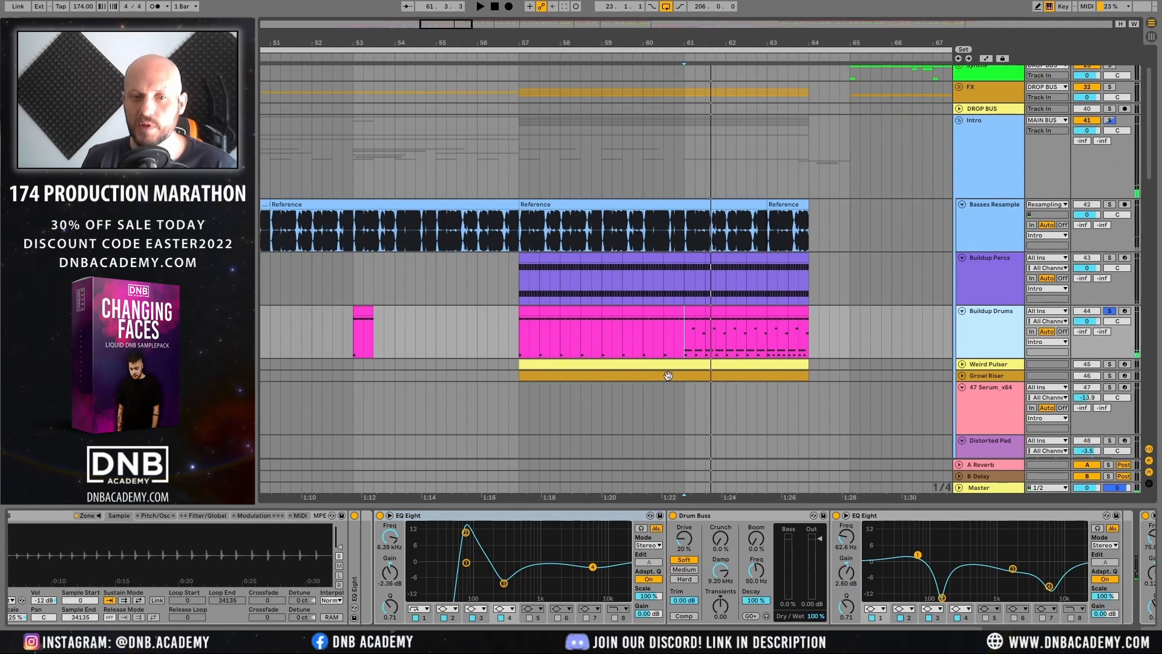
Step: Examine the low boost and band 1 low cut in the first kick EQ Eight and play the soloed drums from bar 61
{"action": "left_click", "coordinate": [466, 533]}
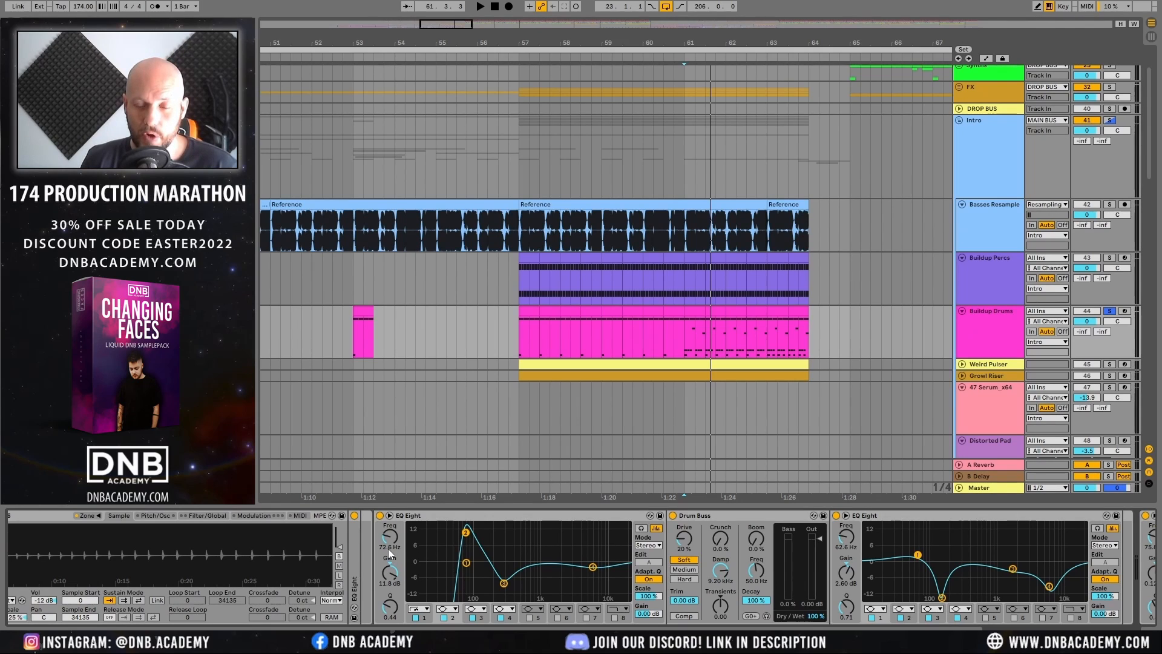
{"action": "left_click", "coordinate": [474, 528]}
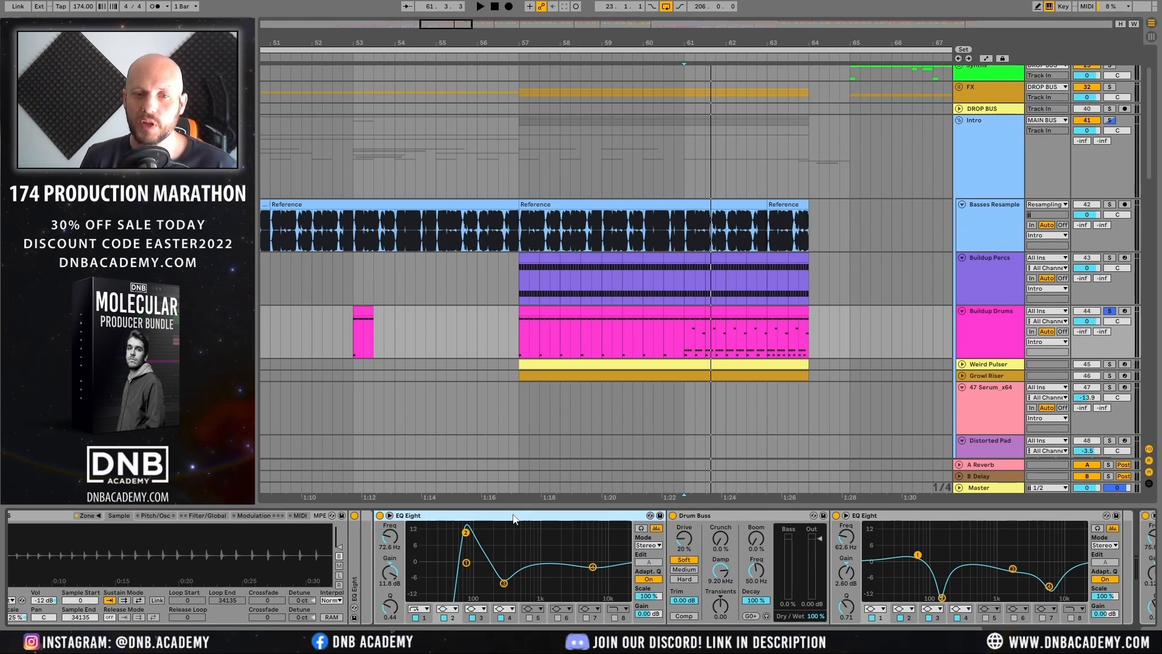
{"action": "left_click", "coordinate": [416, 618]}
{"action": "key", "text": "space"}
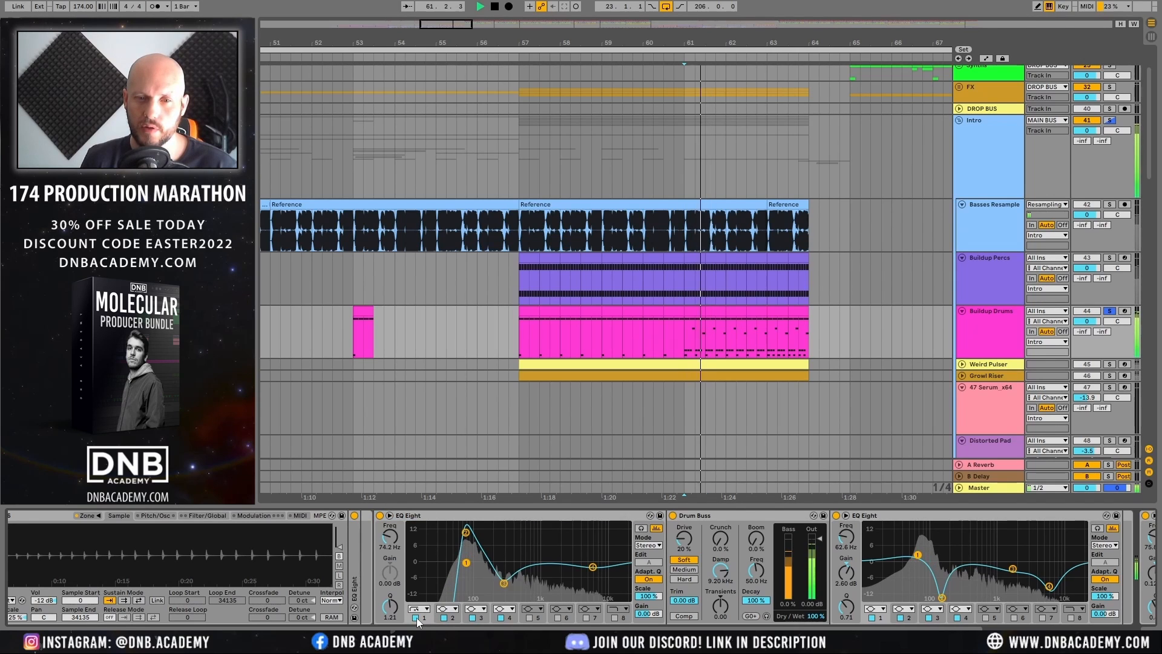
{"action": "key", "text": "space"}
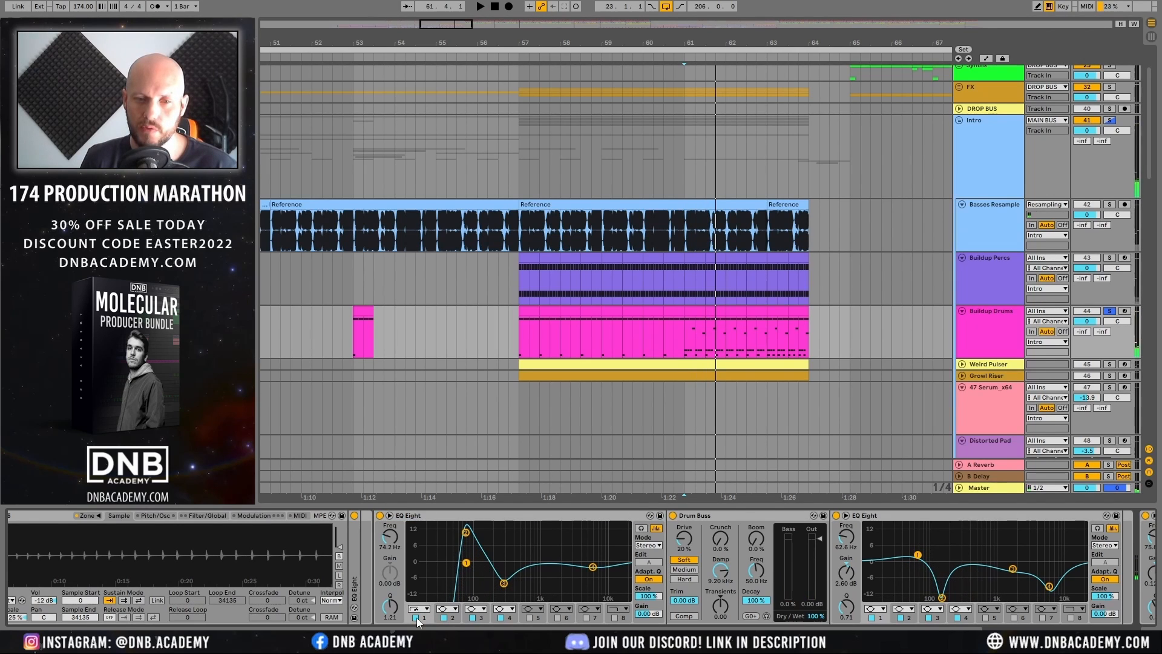
Step: Compare the soloed drums from bar 61 with band 1 of the first kick EQ Eight deactivated and reactivated
{"action": "left_click", "coordinate": [417, 618]}
{"action": "key", "text": "space"}
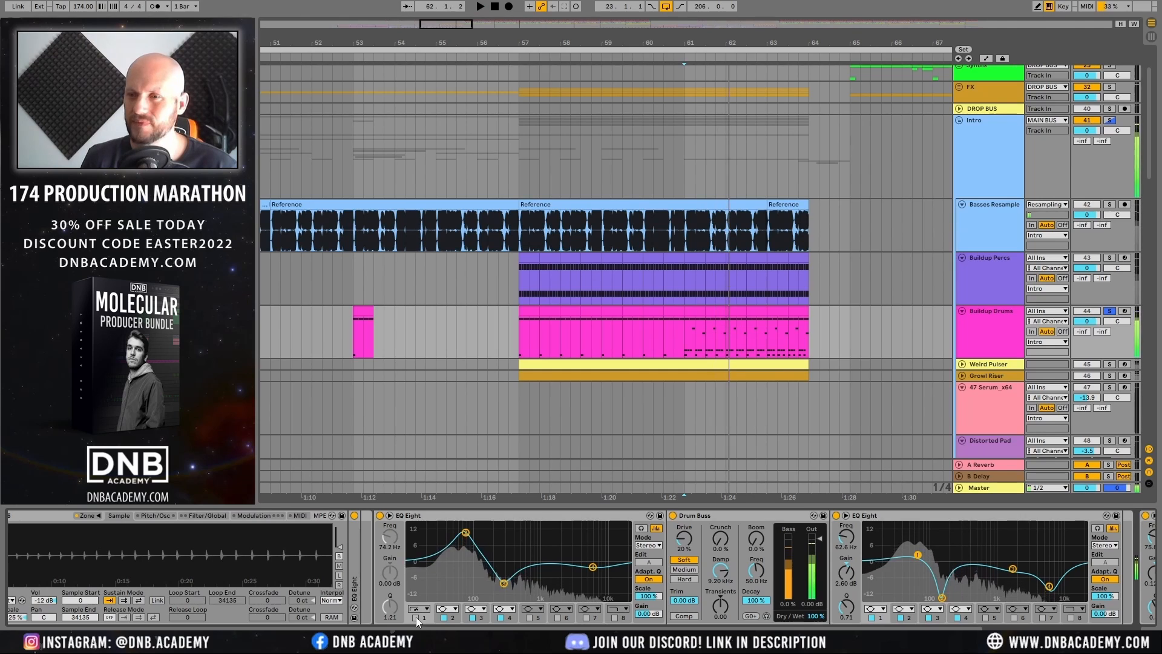
{"action": "key", "text": "space"}
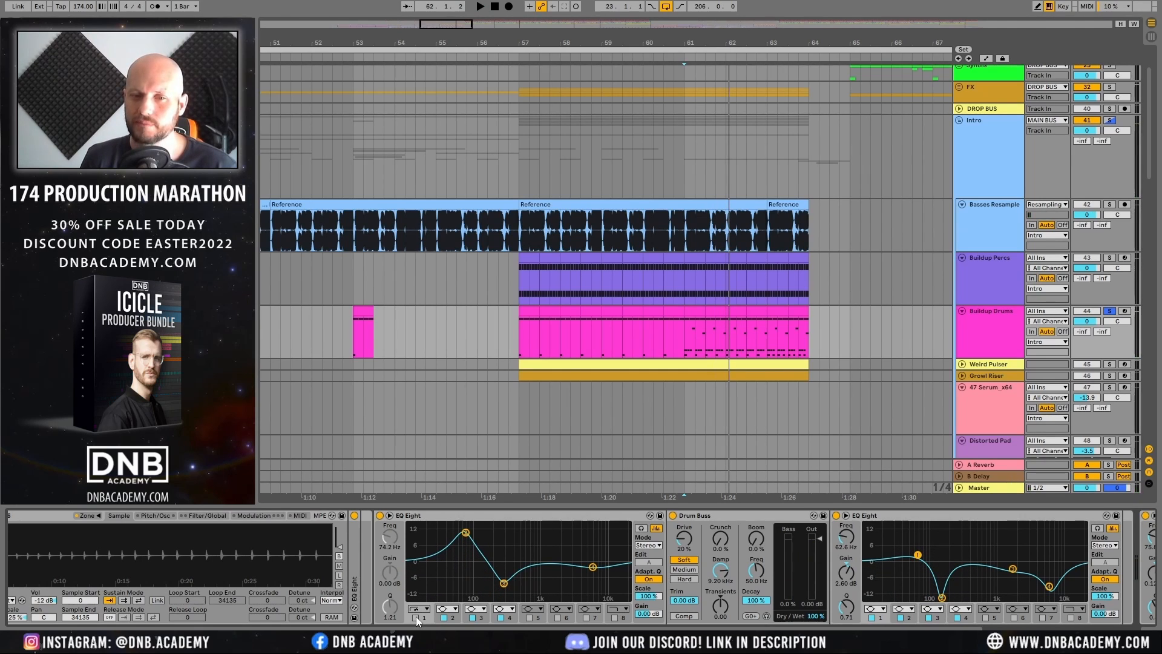
{"action": "key", "text": "space"}
{"action": "left_click", "coordinate": [416, 617]}
{"action": "key", "text": "space"}
Step: Unsolo Buildup Drums and play the full mix from bar 56 into the drop, deactivating band 1 of the first kick EQ Eight
{"action": "left_click", "coordinate": [1110, 311]}
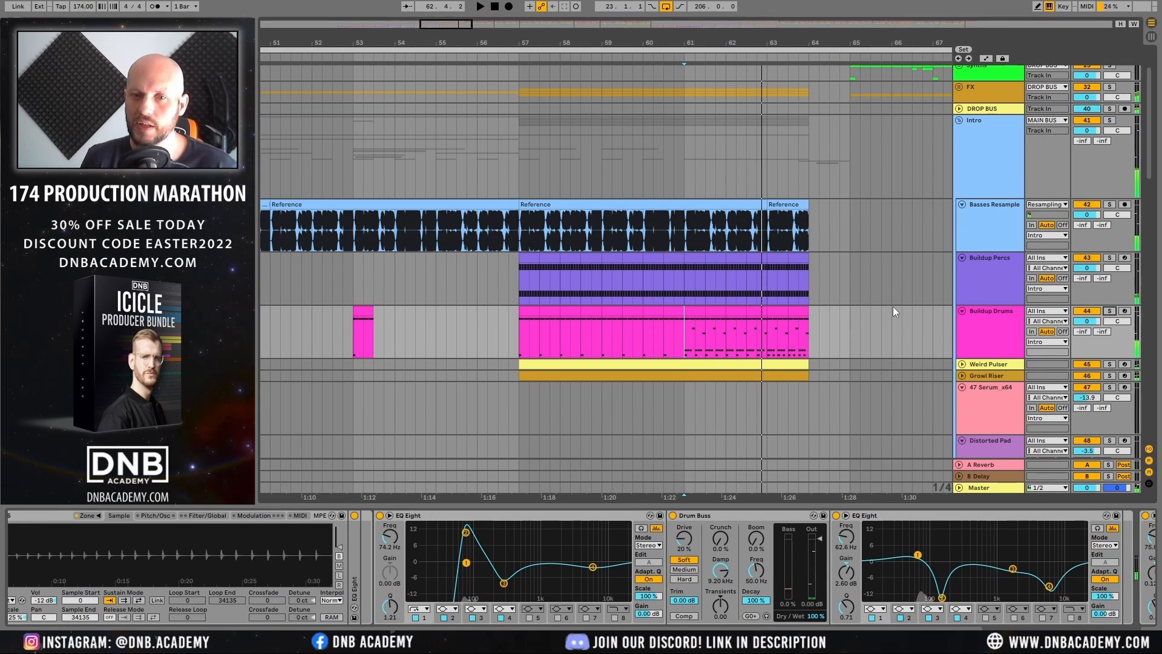
{"action": "left_click", "coordinate": [510, 332]}
{"action": "key", "text": "space"}
{"action": "left_click", "coordinate": [417, 616]}
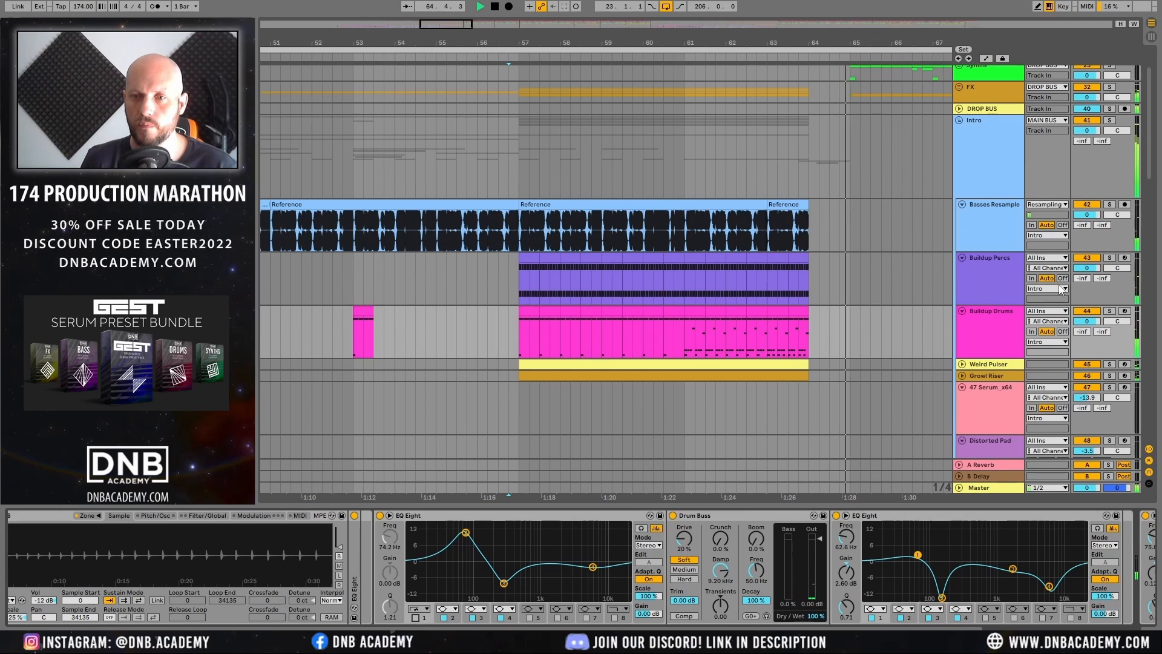
{"action": "key", "text": "space"}
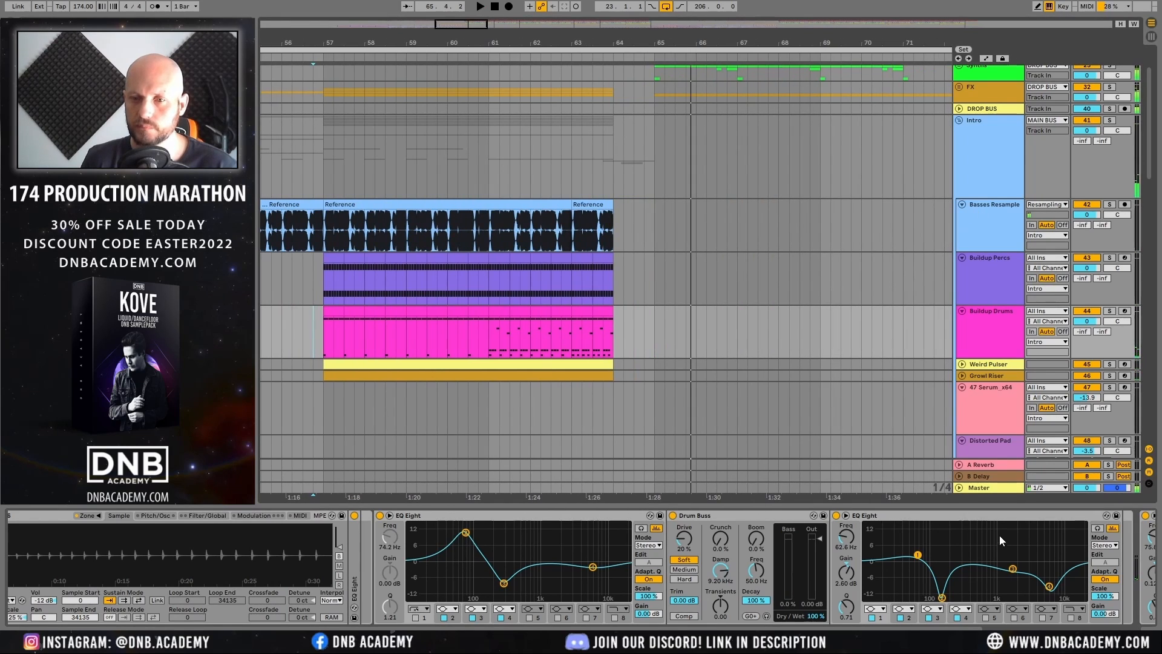
Step: Solo Buildup Drums during playback and compare them with the kick chain's second EQ Eight bypassed and reactivated
{"action": "left_click", "coordinate": [957, 520]}
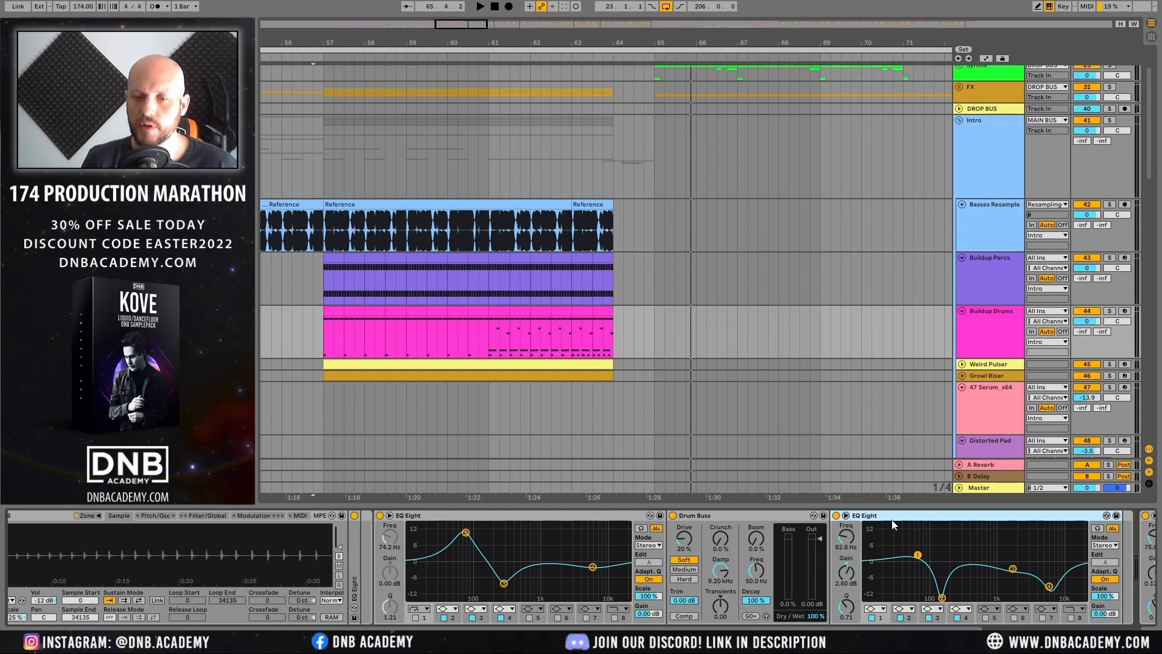
{"action": "key", "text": "space"}
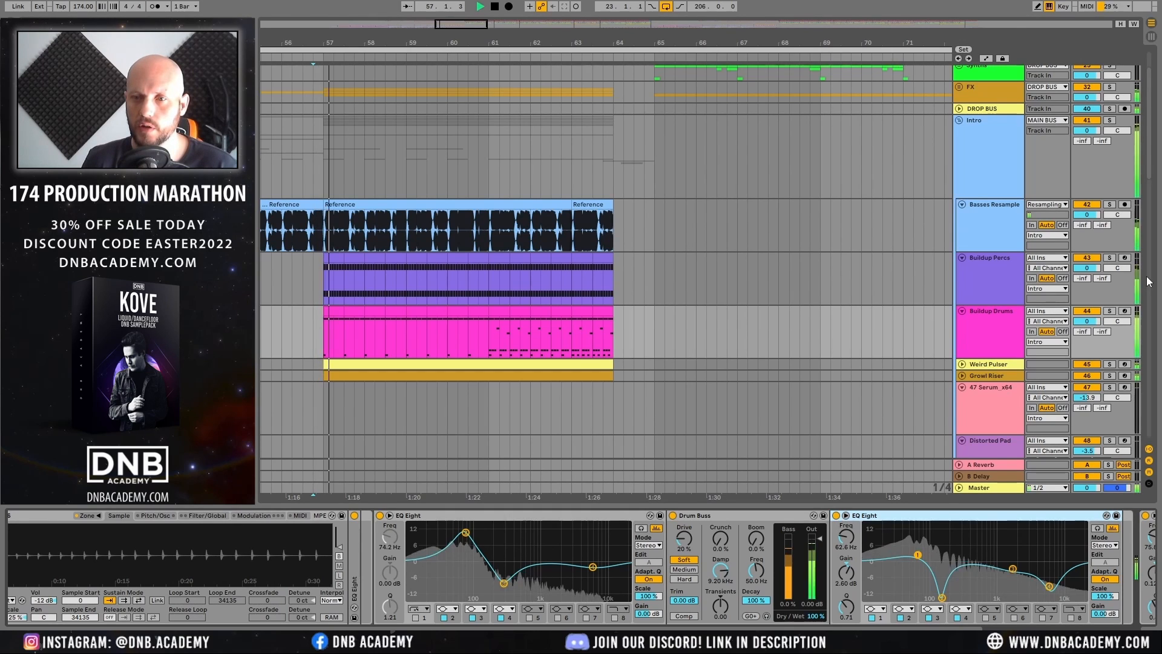
{"action": "left_click", "coordinate": [836, 515]}
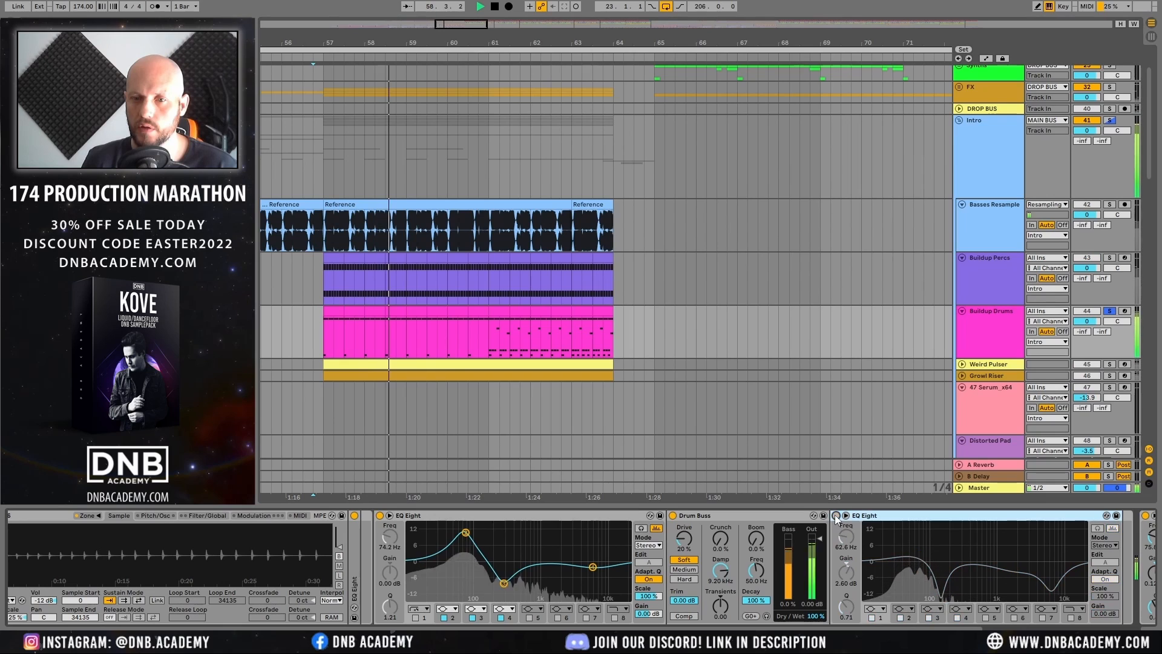
{"action": "left_click", "coordinate": [836, 516]}
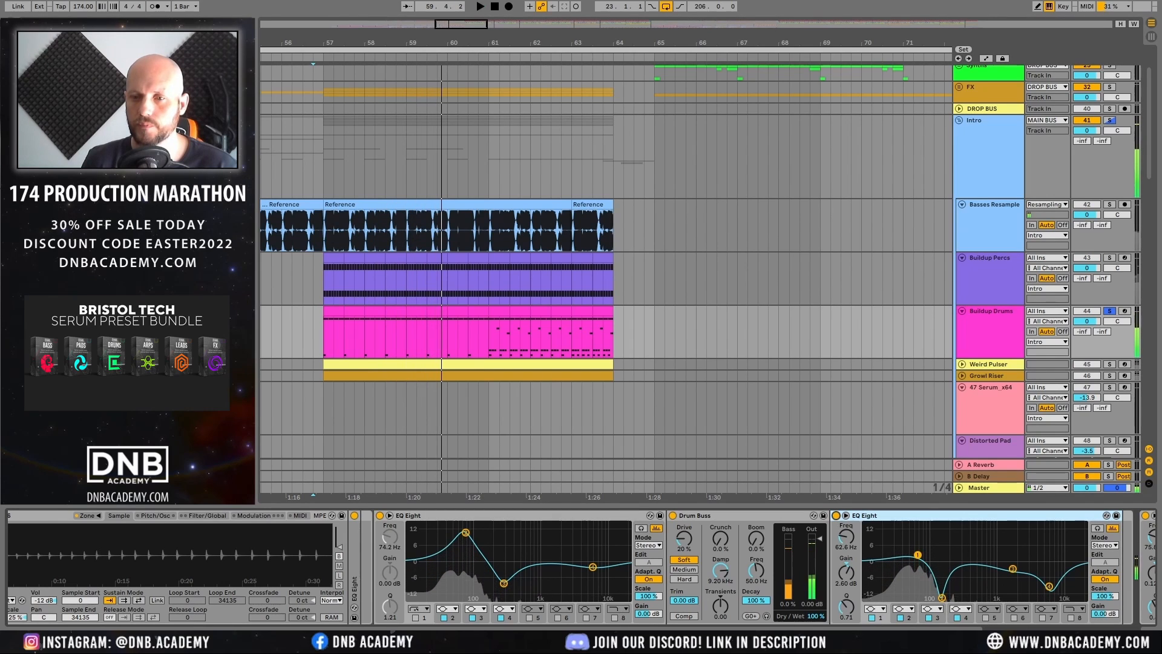
Step: Show the Snare Hit Brush chain in the drum rack and play the soloed drums from the start of the buildup
{"action": "scroll", "coordinate": [111, 613], "scroll_direction": "left", "scroll_amount": 10}
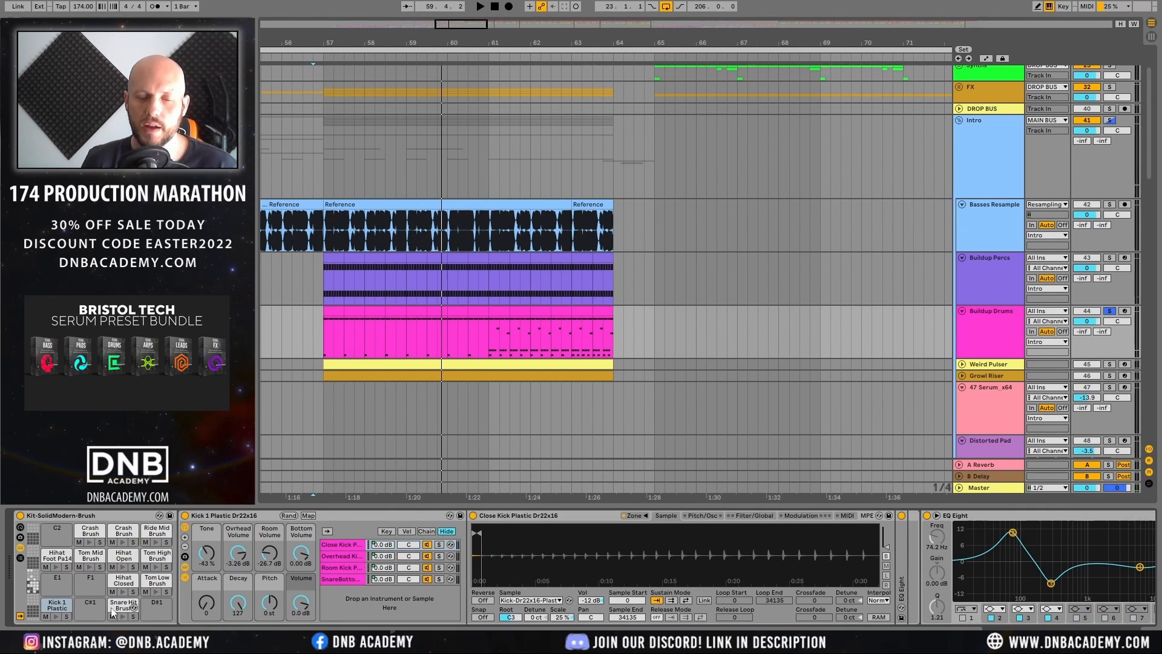
{"action": "left_click", "coordinate": [118, 605]}
{"action": "key", "text": "space"}
{"action": "key", "text": "space"}
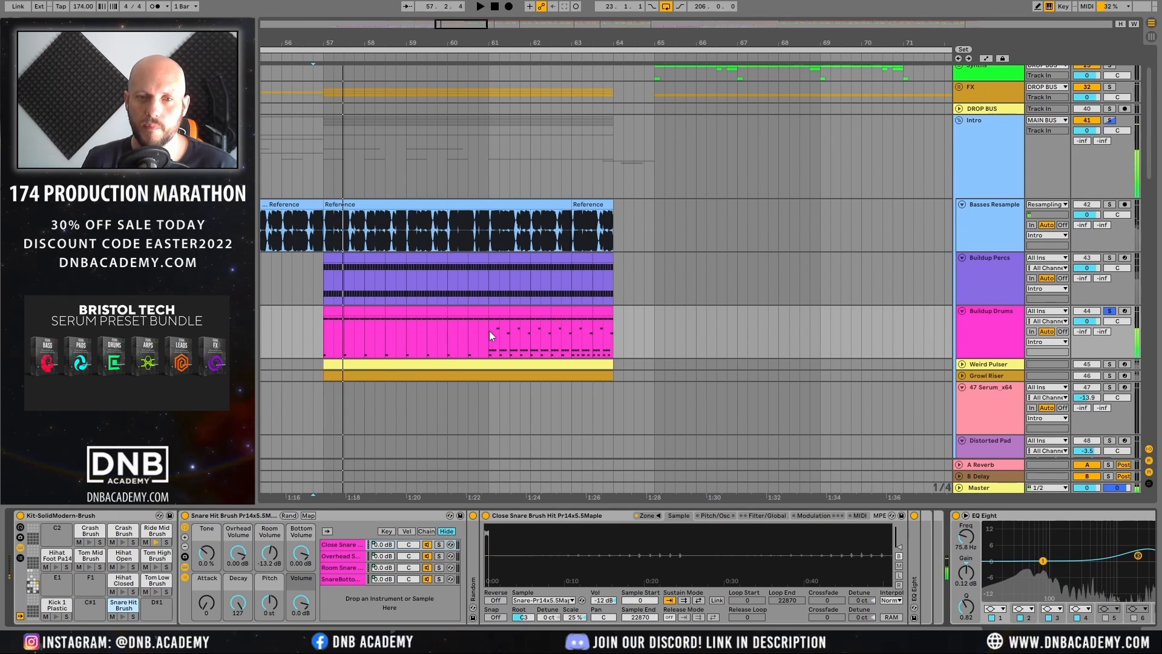
Step: Play the Snare Hit Brush pad soloed from bar 61 and inspect the EQ Eight in its chain
{"action": "left_click", "coordinate": [489, 331]}
{"action": "key", "text": "space"}
{"action": "left_click", "coordinate": [135, 615]}
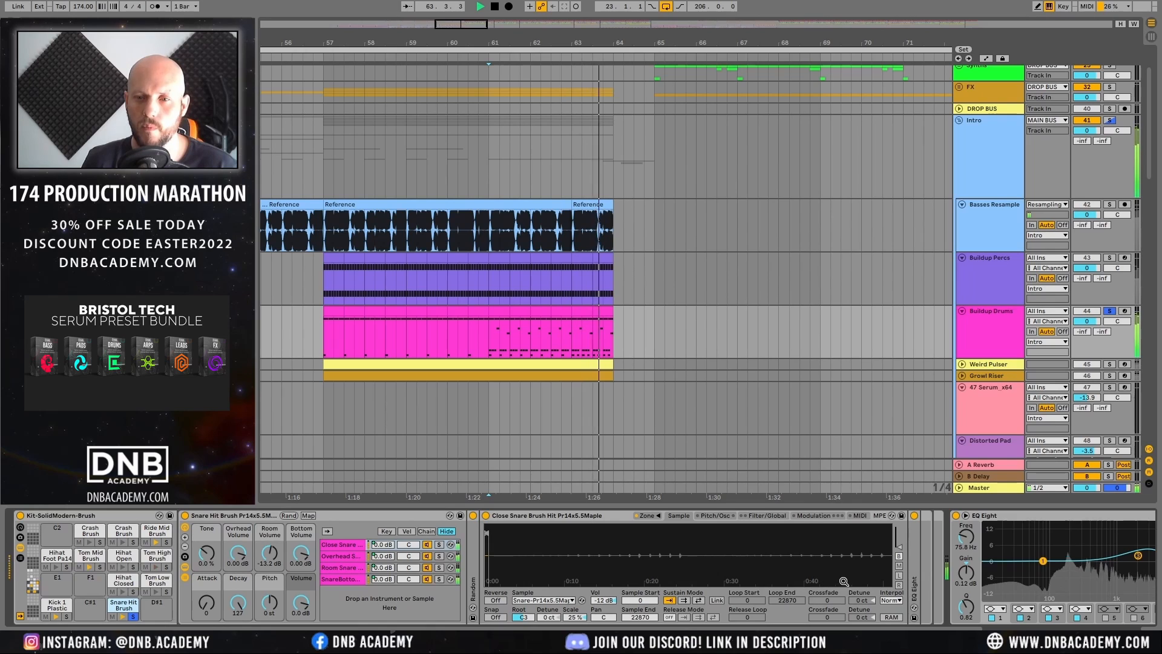
{"action": "key", "text": "space"}
{"action": "double_click", "coordinate": [914, 568]}
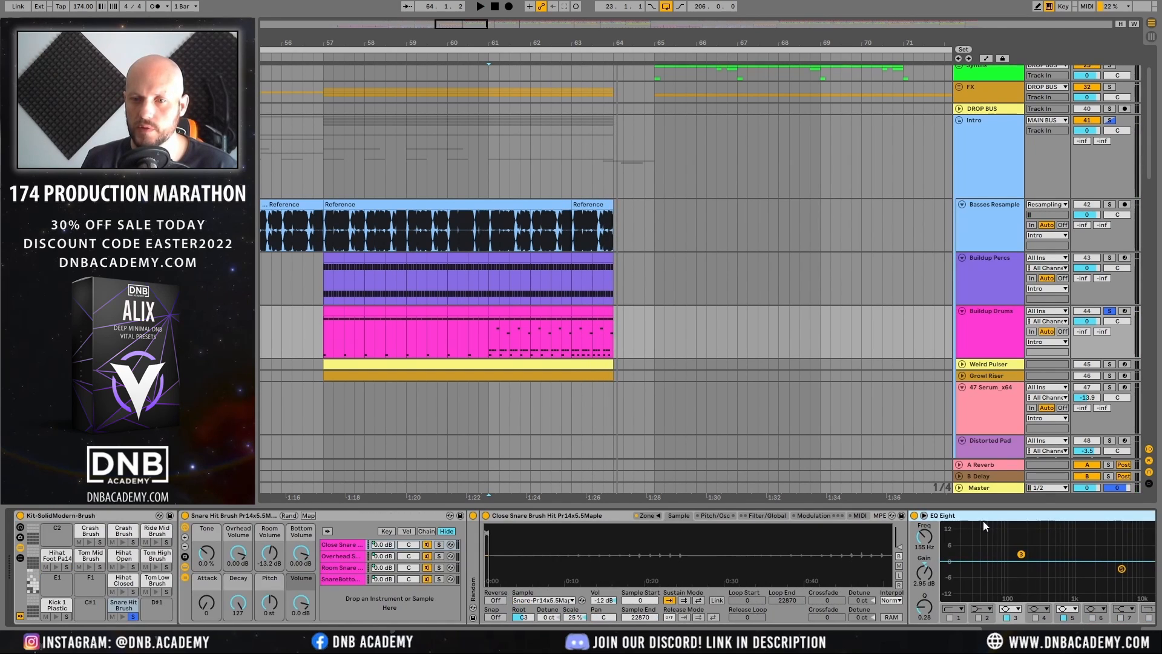
{"action": "double_click", "coordinate": [982, 519]}
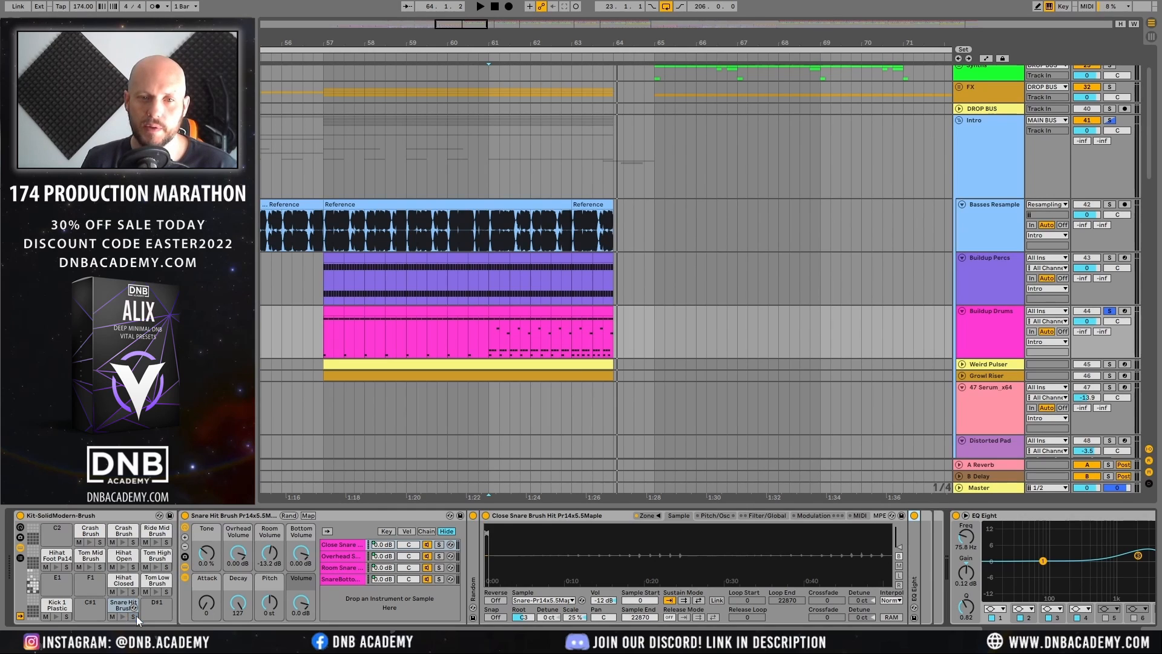
Step: Unfold the Weird Pulser track, solo it and play its clip from bar 57
{"action": "left_click", "coordinate": [962, 364]}
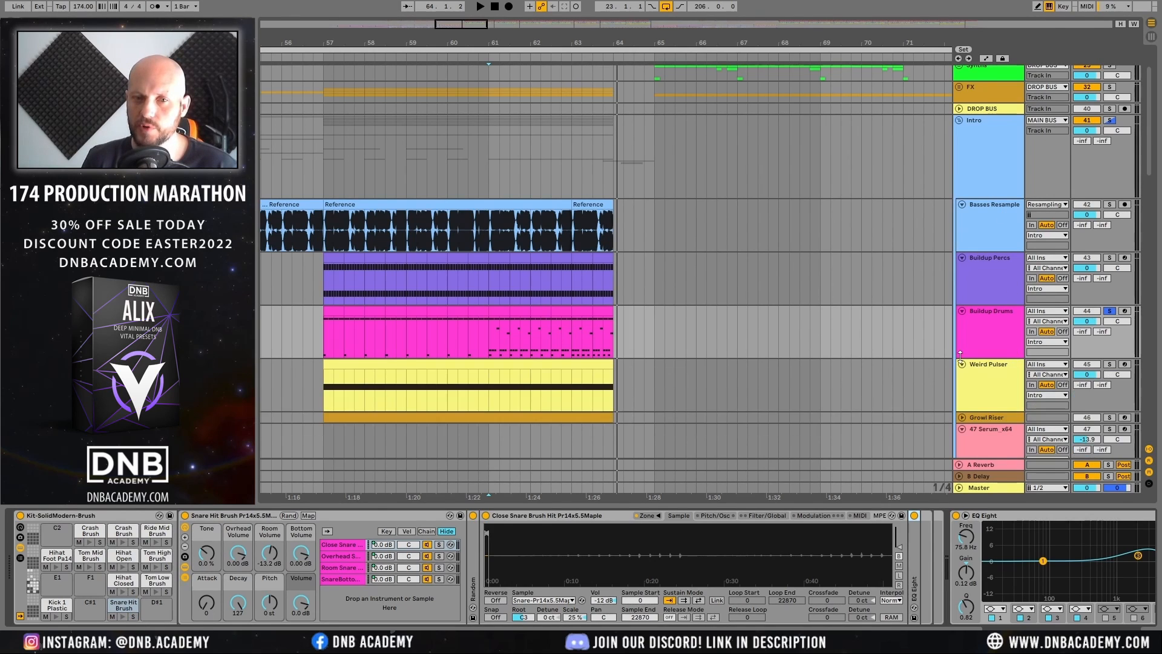
{"action": "left_click", "coordinate": [1000, 388]}
{"action": "left_click", "coordinate": [1110, 364]}
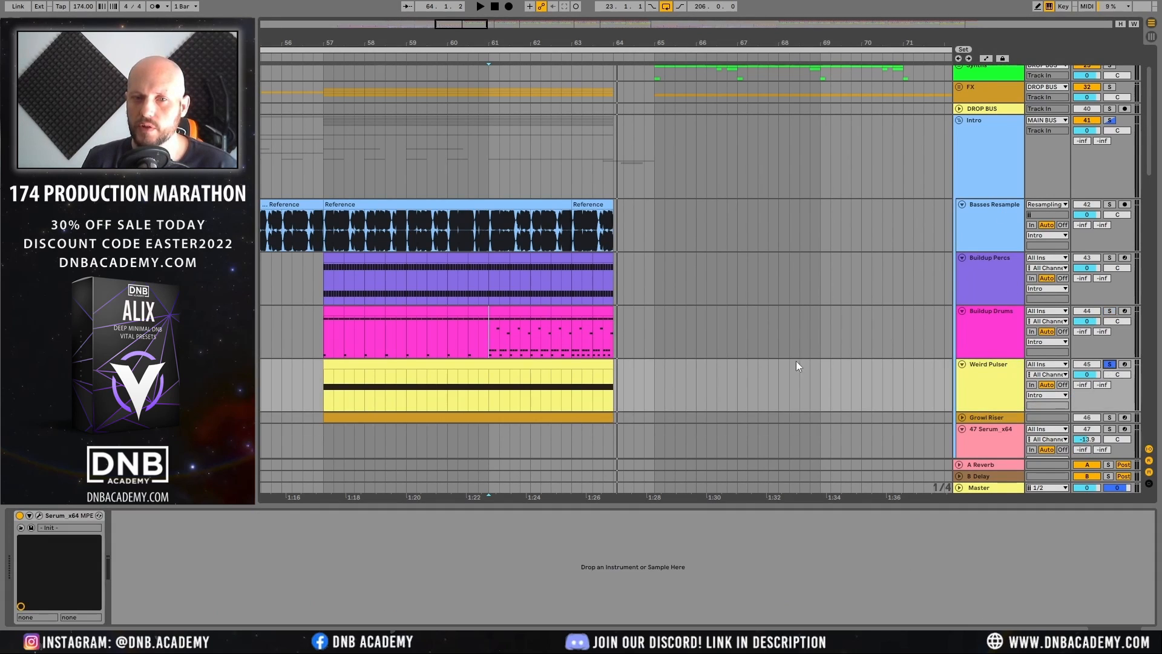
{"action": "left_click", "coordinate": [456, 377]}
{"action": "key", "text": "space"}
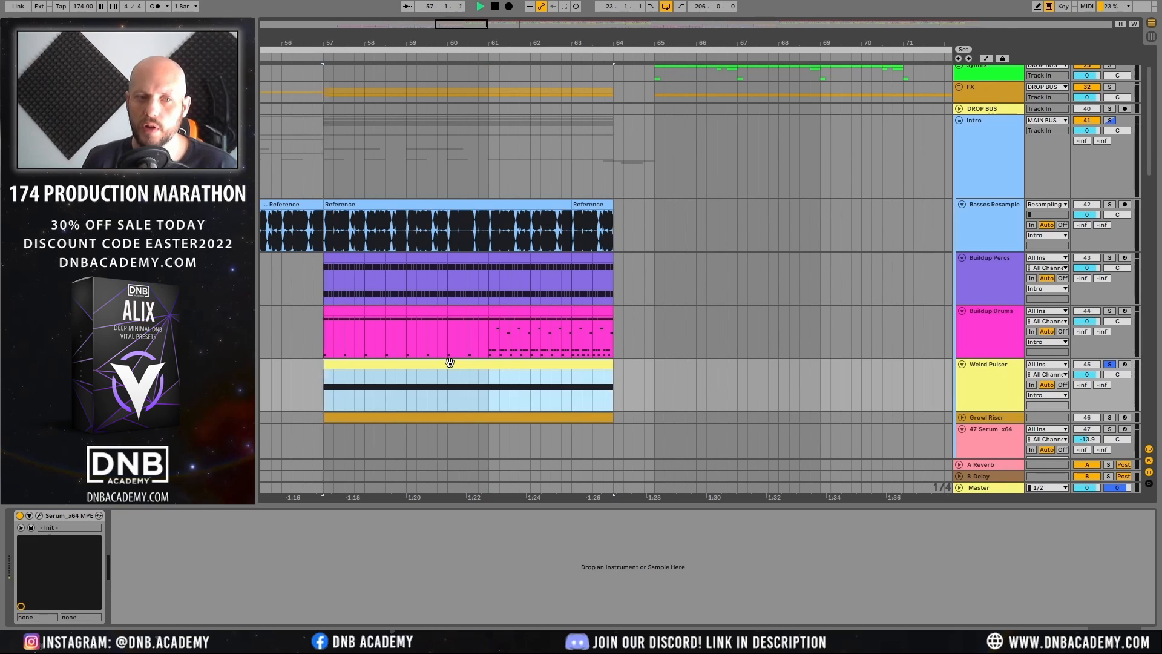
Step: Unfold the Growl Riser track, solo it and play its clip from bar 57
{"action": "left_click", "coordinate": [961, 417]}
{"action": "left_click", "coordinate": [994, 420]}
{"action": "key", "text": "space"}
{"action": "left_click", "coordinate": [1109, 411]}
{"action": "left_click", "coordinate": [512, 409]}
{"action": "key", "text": "space"}
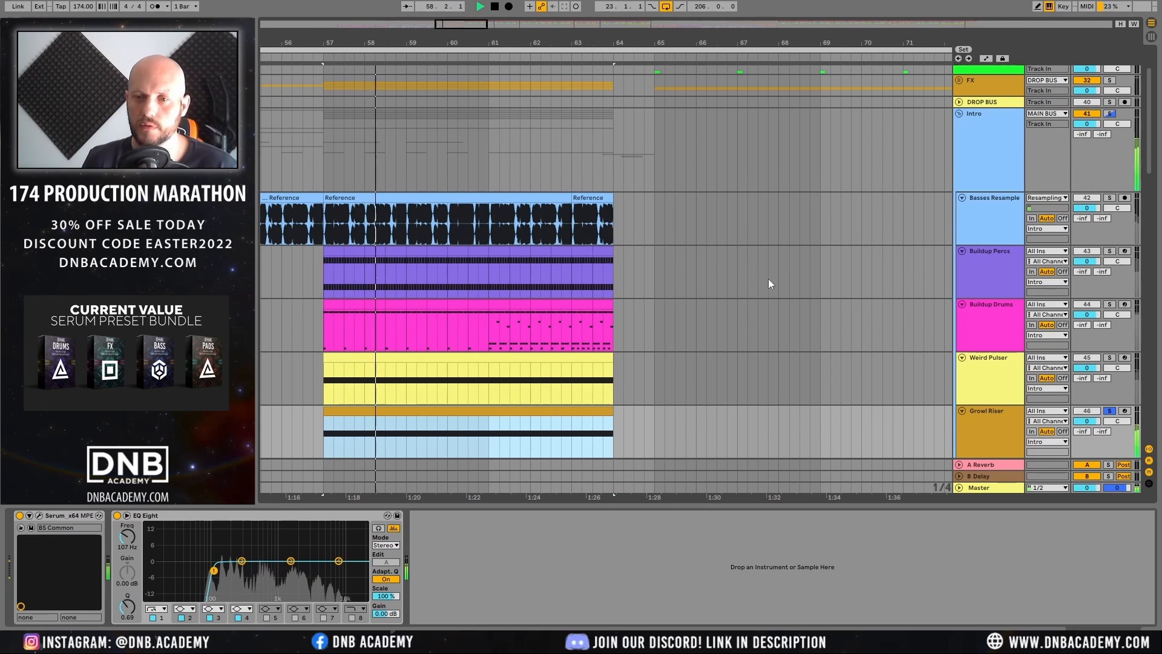
Step: Hide the device view, take Growl Riser out of solo during playback and stop the transport
{"action": "key", "text": "ctrl+alt+l"}
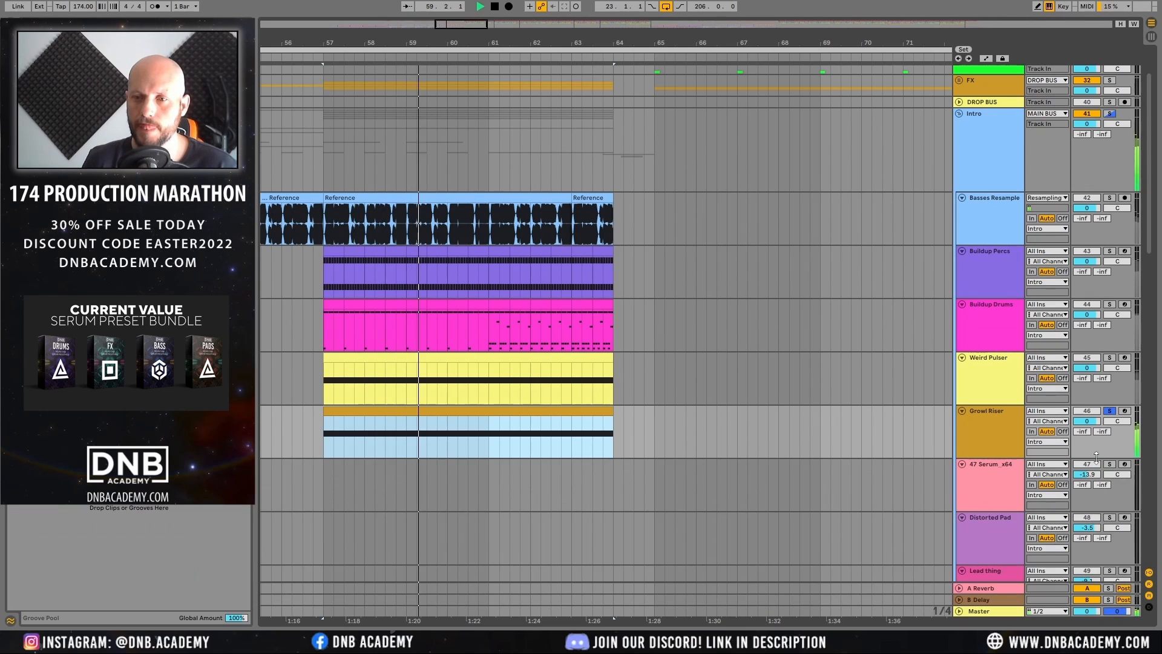
{"action": "left_click", "coordinate": [1112, 412]}
{"action": "scroll", "coordinate": [1016, 346], "scroll_direction": "up", "scroll_amount": 5}
{"action": "key", "text": "space"}
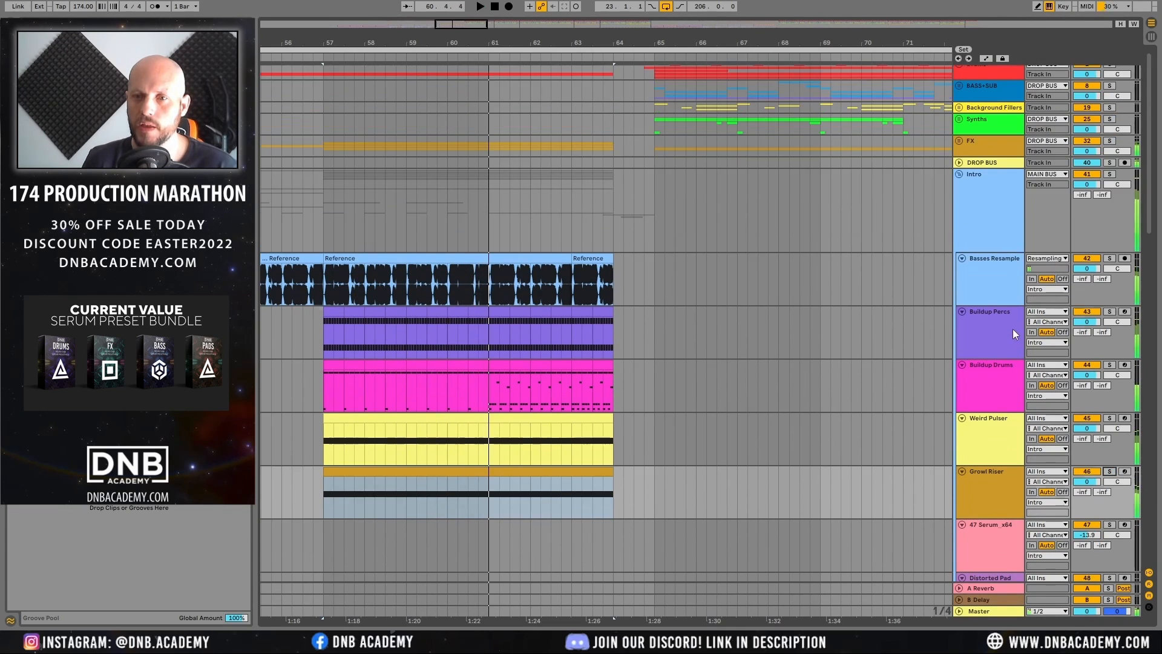
Step: Solo the Buildup Percs track and play it from bar 57 with its clip notes shown
{"action": "left_click", "coordinate": [1015, 334]}
{"action": "left_click", "coordinate": [1110, 312]}
{"action": "left_click_drag", "start_coordinate": [333, 332], "coordinate": [327, 311]}
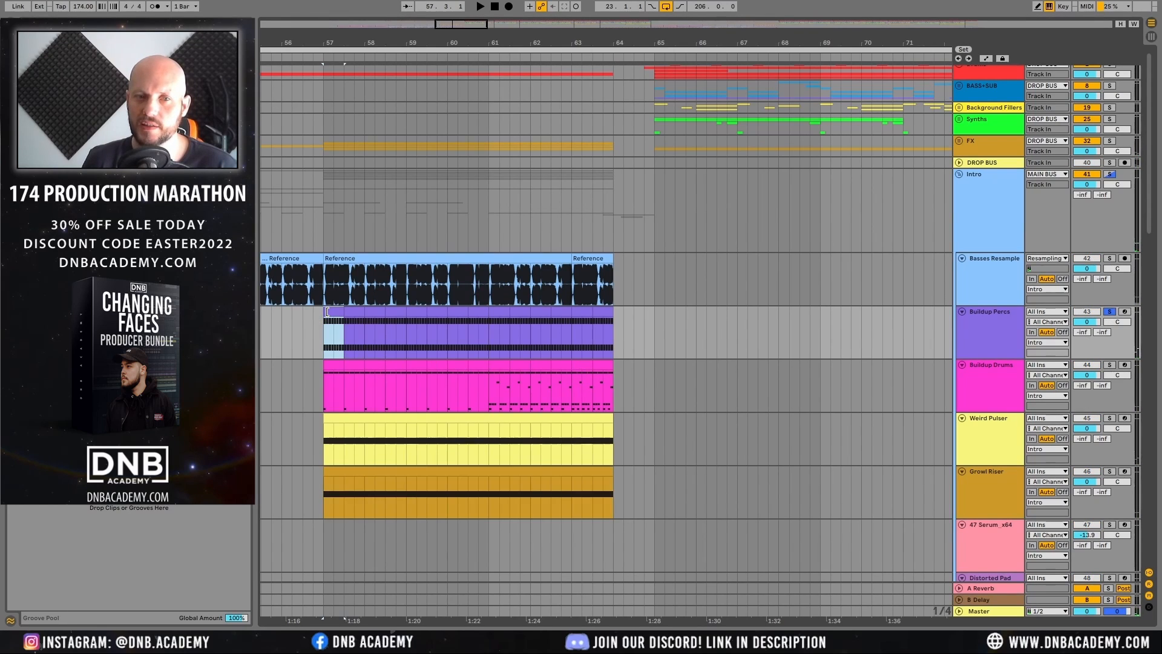
{"action": "key", "text": "ctrl+alt+l"}
{"action": "key", "text": "space"}
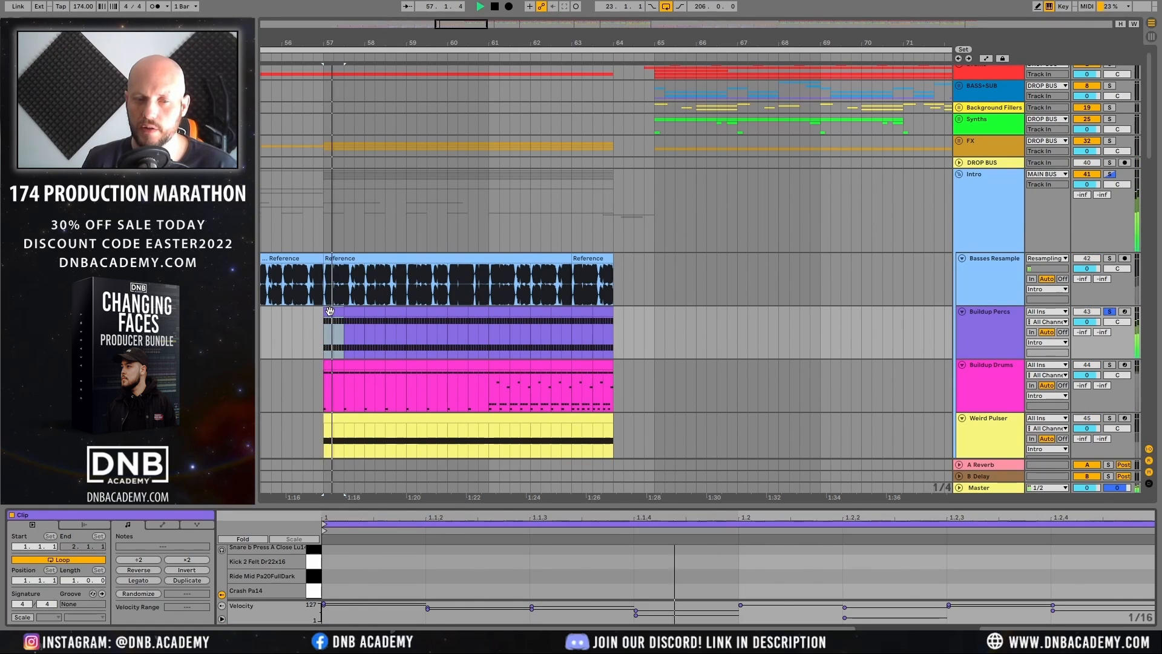
Step: Examine the Shifter and Utility at the end of the Buildup Percs device chain and replay the percussion
{"action": "left_click", "coordinate": [990, 333]}
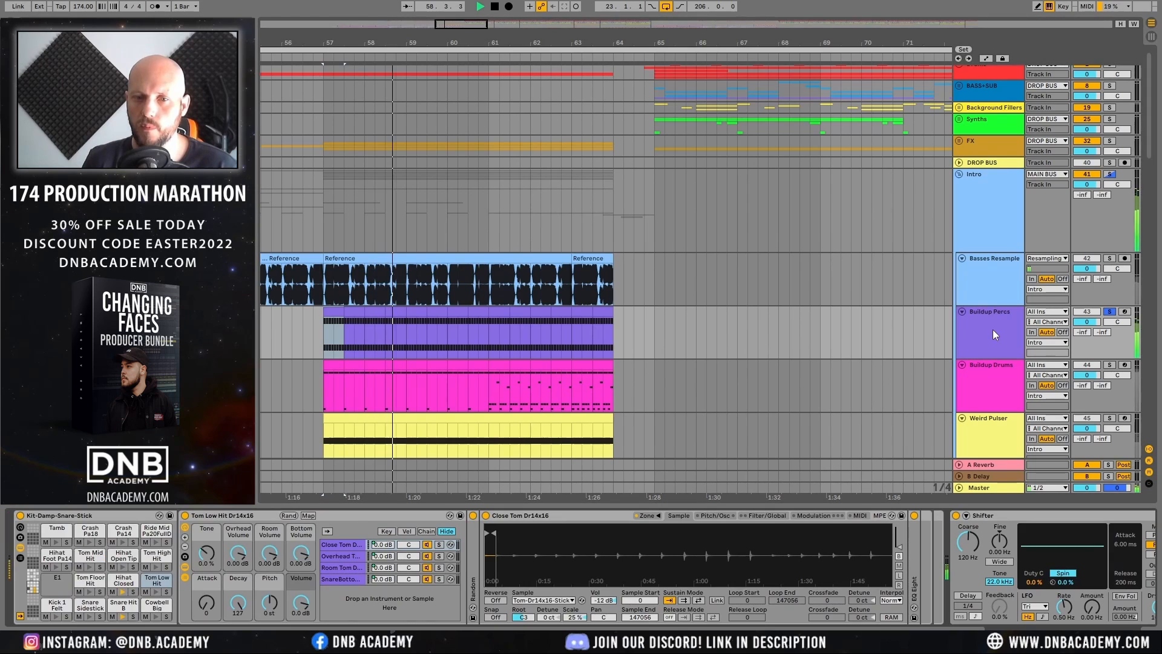
{"action": "double_click", "coordinate": [956, 519]}
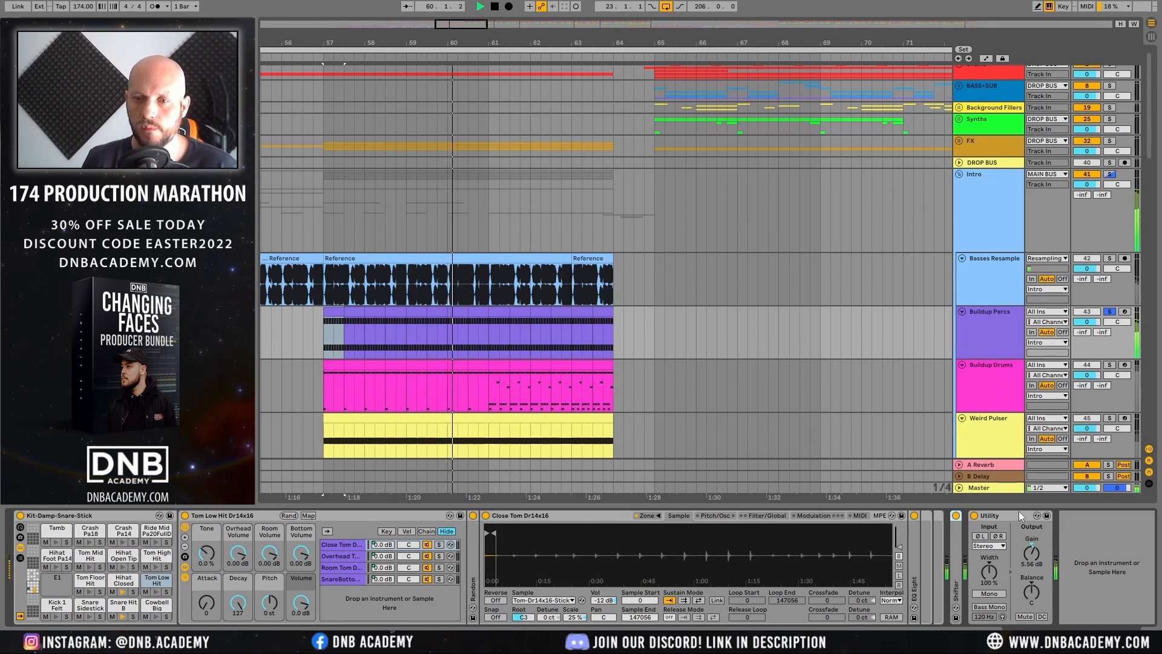
{"action": "double_click", "coordinate": [956, 522]}
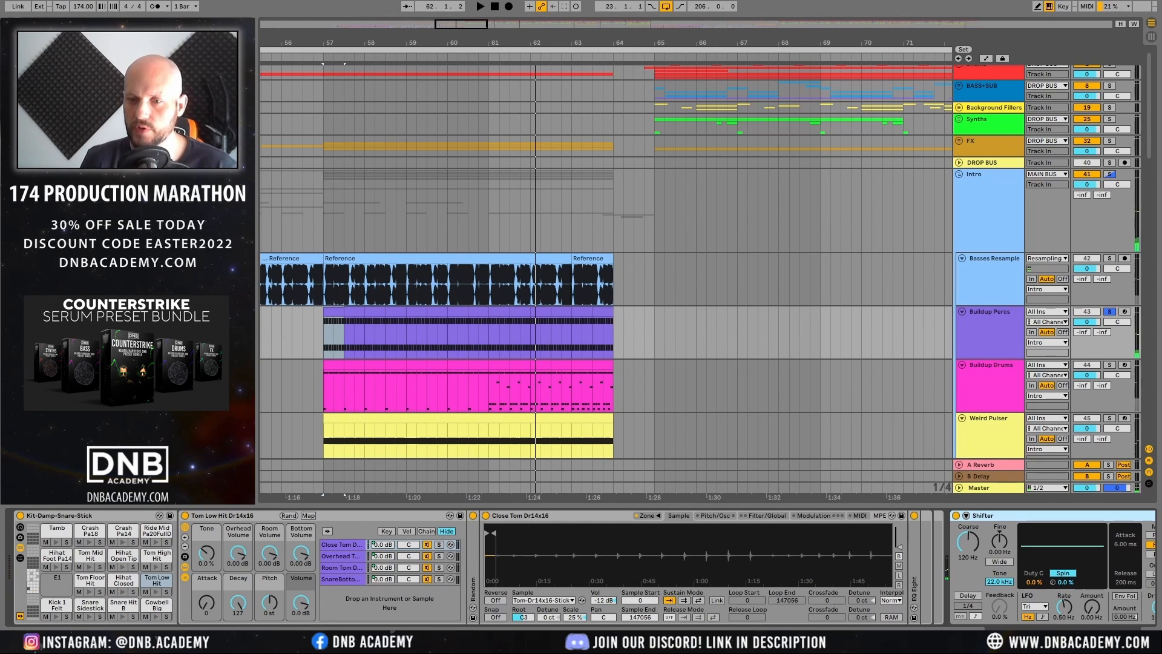
{"action": "left_click_drag", "start_coordinate": [1036, 628], "coordinate": [1150, 630]}
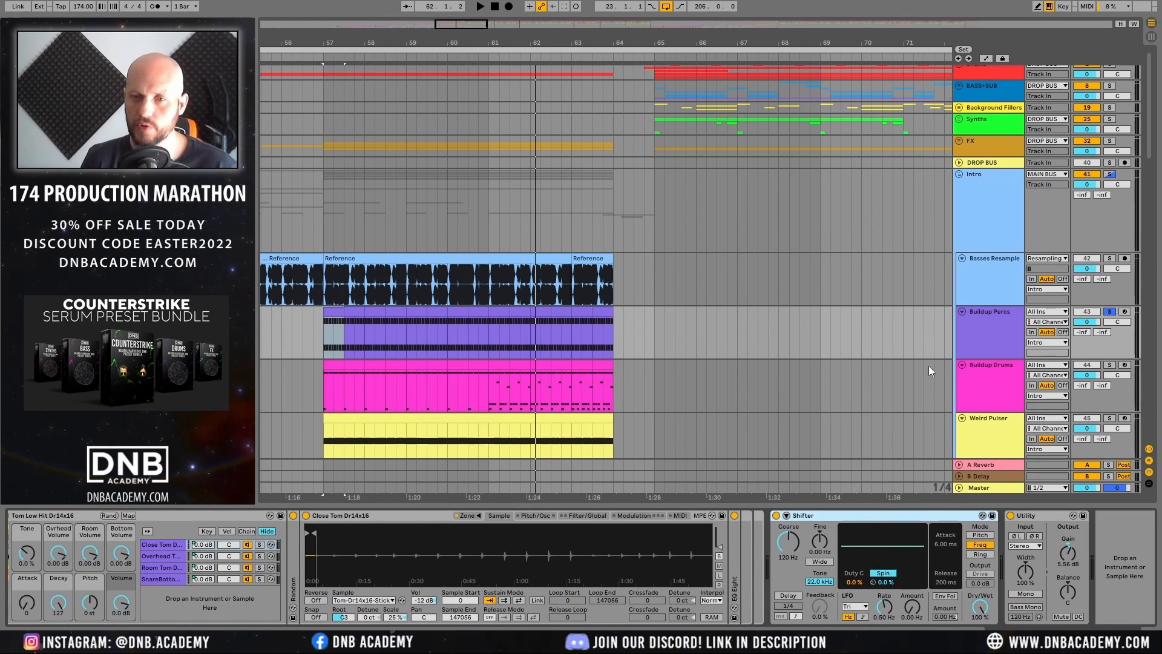
{"action": "key", "text": "space"}
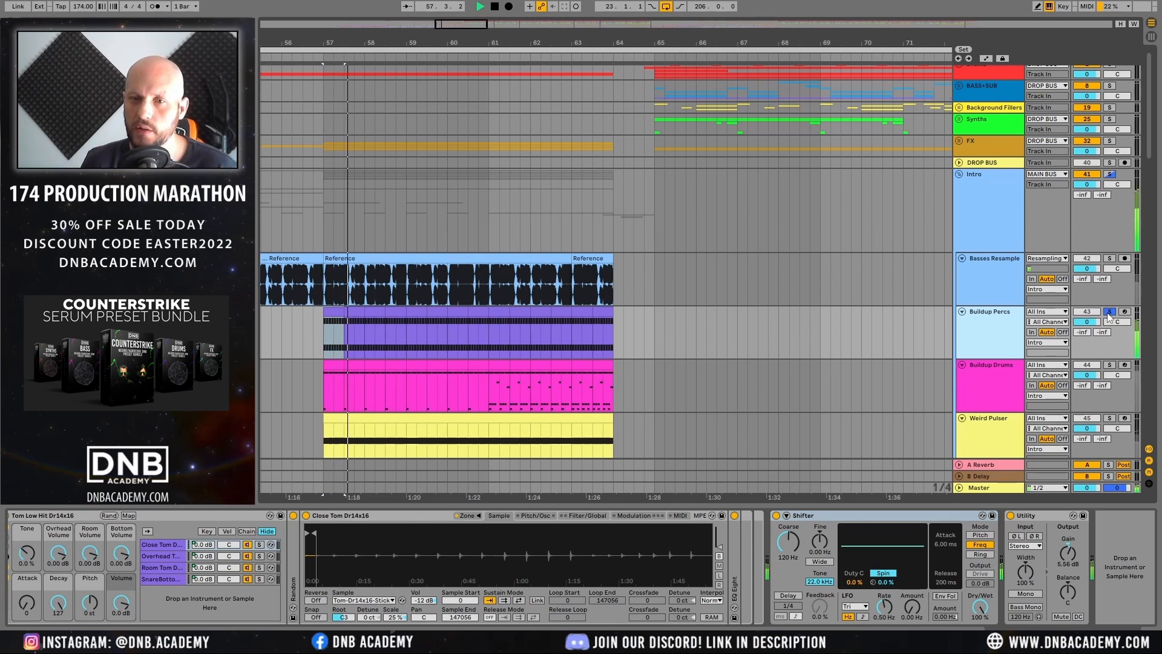
Step: Fold the Intro group and mark its section starting at bar 41 in the arrangement overview
{"action": "left_click", "coordinate": [958, 174]}
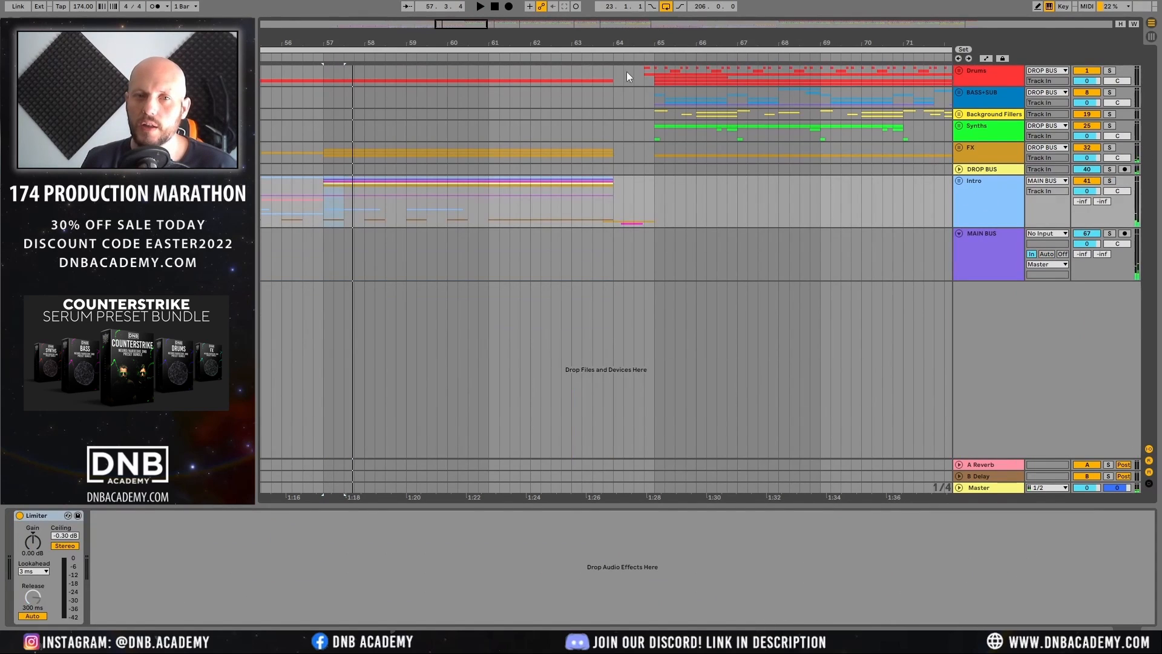
{"action": "left_click_drag", "start_coordinate": [519, 38], "coordinate": [754, 4]}
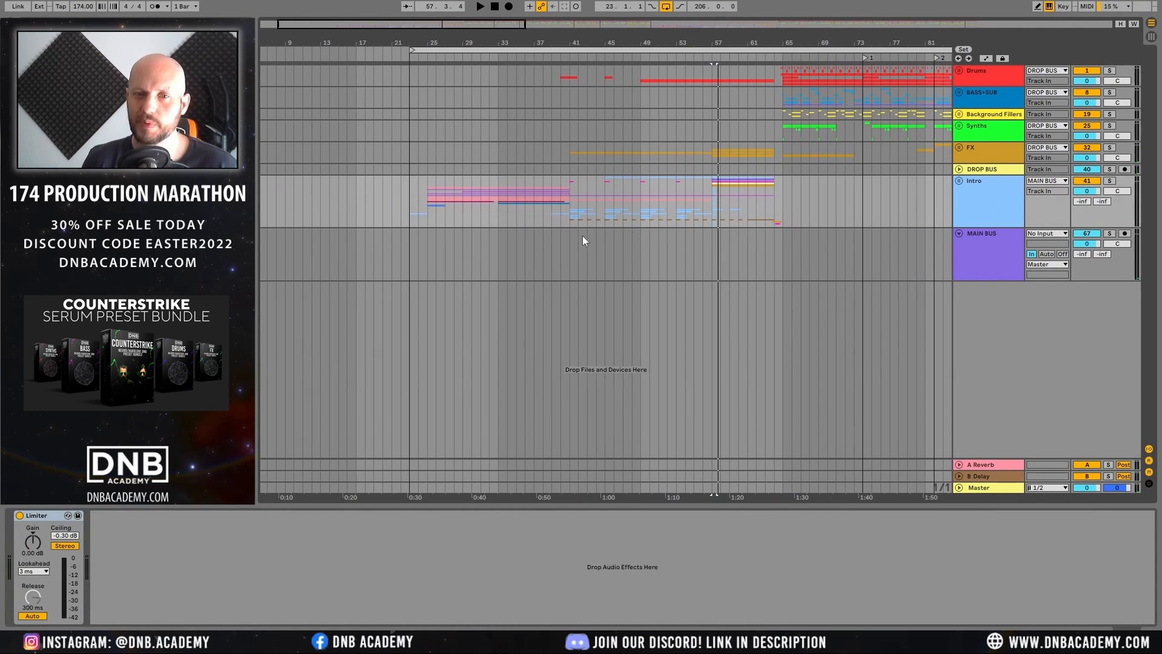
{"action": "left_click_drag", "start_coordinate": [572, 217], "coordinate": [594, 216]}
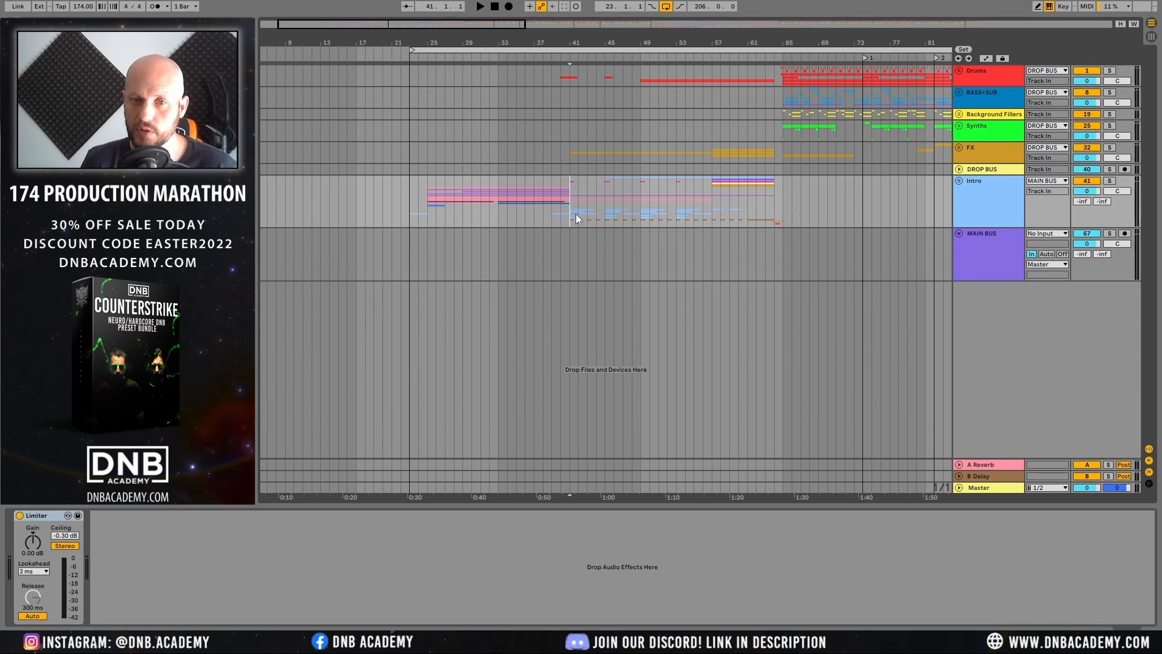
{"action": "left_click", "coordinate": [973, 203]}
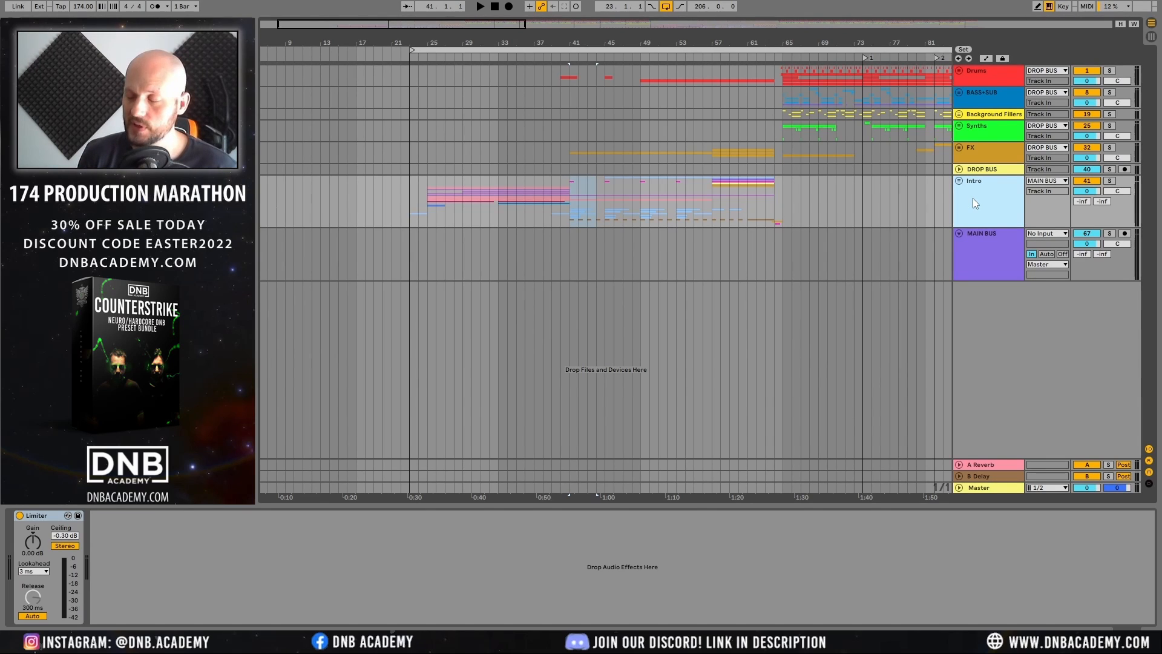
Step: Play back a moment of the intro, and start playback from the drop at bar 65
{"action": "key", "text": "space"}
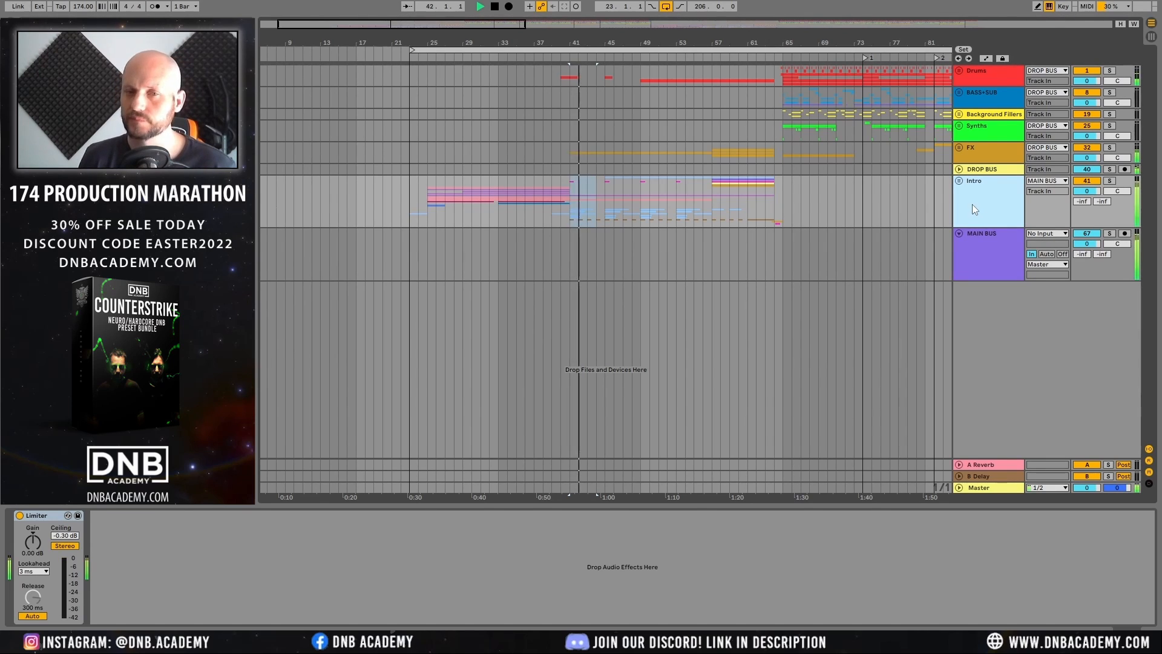
{"action": "key", "text": "space"}
{"action": "scroll", "coordinate": [741, 67], "scroll_direction": "right", "scroll_amount": 5}
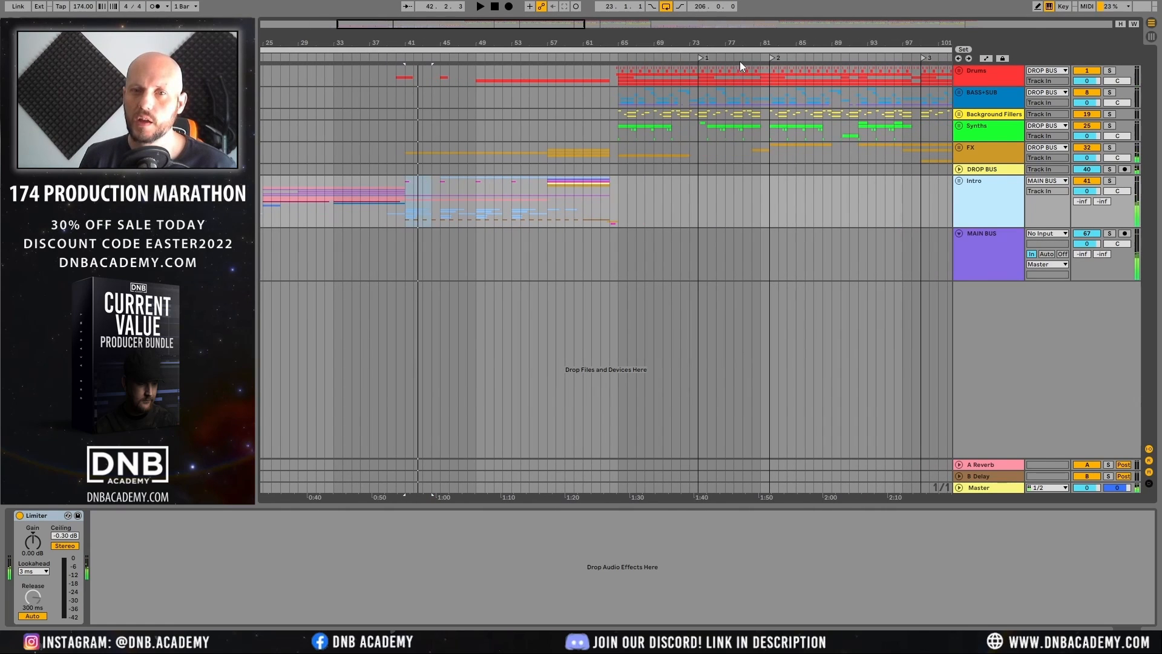
{"action": "scroll", "coordinate": [894, 41], "scroll_direction": "right", "scroll_amount": 9}
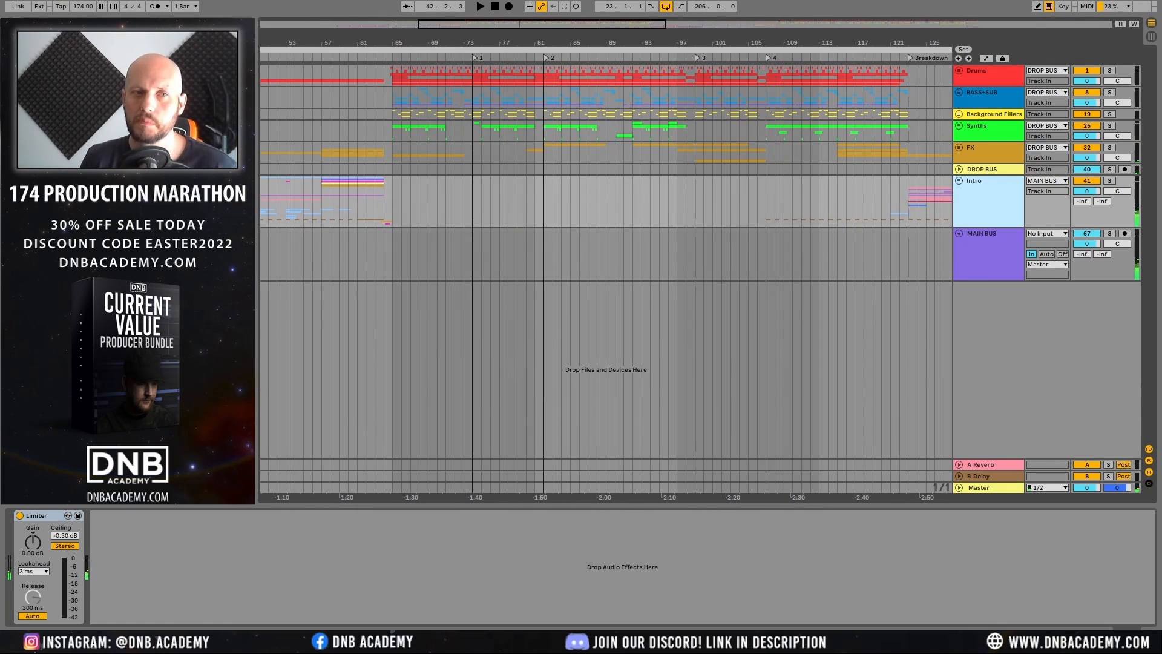
{"action": "left_click", "coordinate": [394, 104]}
{"action": "key", "text": "space"}
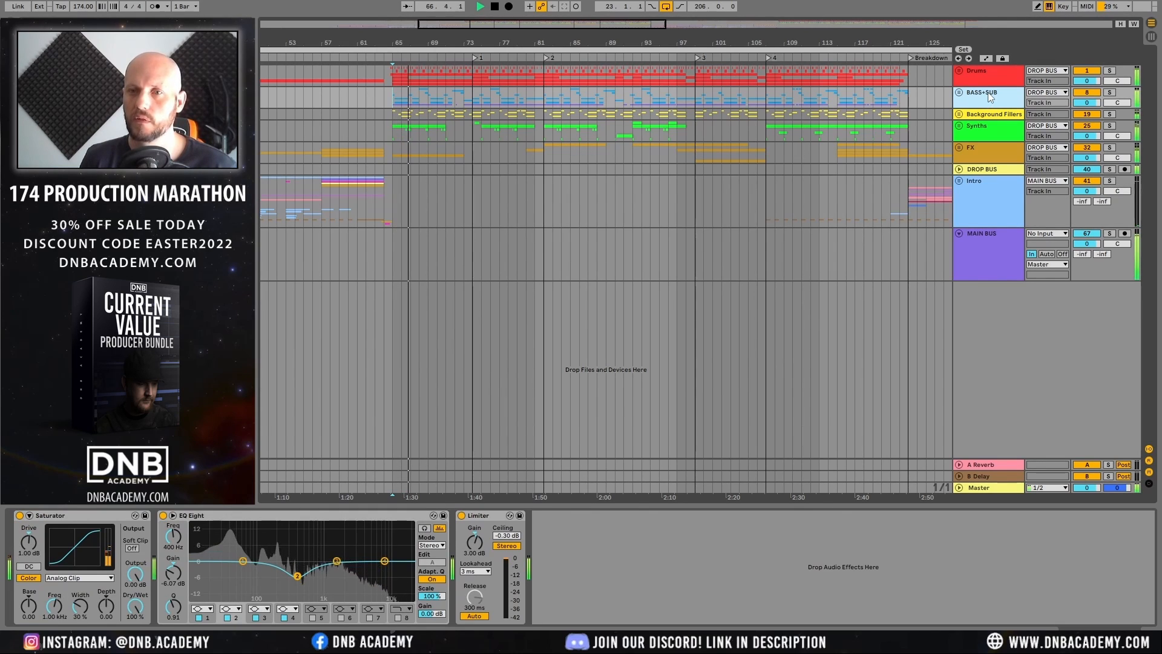
Step: Solo the BASS+SUB group during playback and unfold it together with its nested Basses group
{"action": "left_click", "coordinate": [1000, 100]}
{"action": "key", "text": "s"}
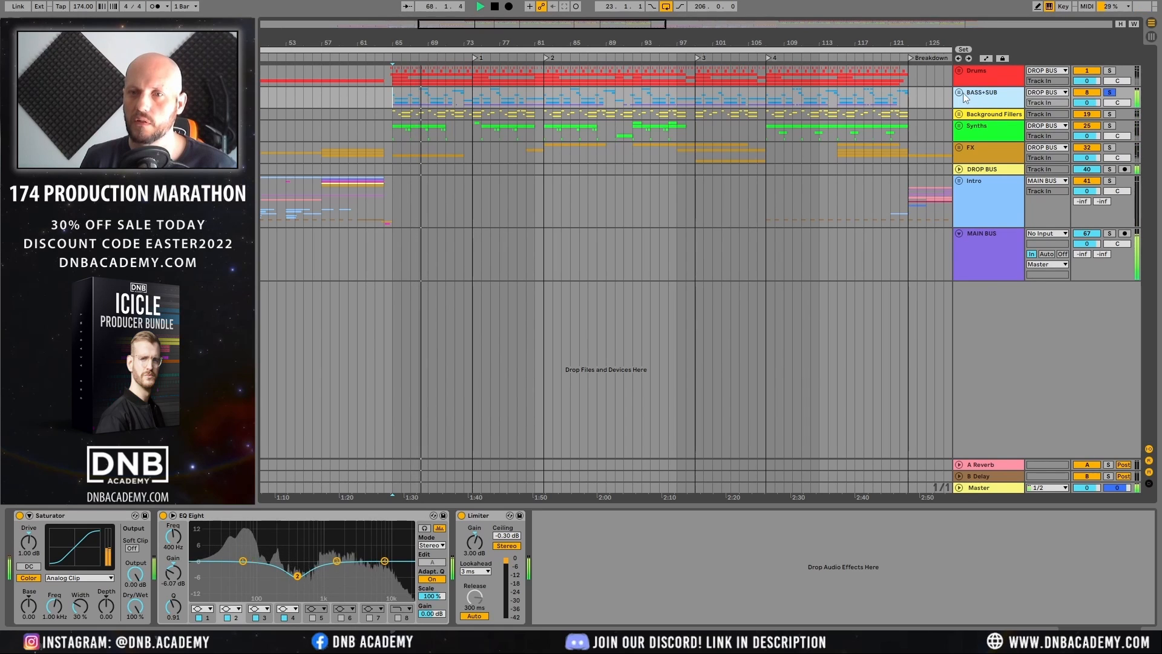
{"action": "left_click", "coordinate": [959, 92]}
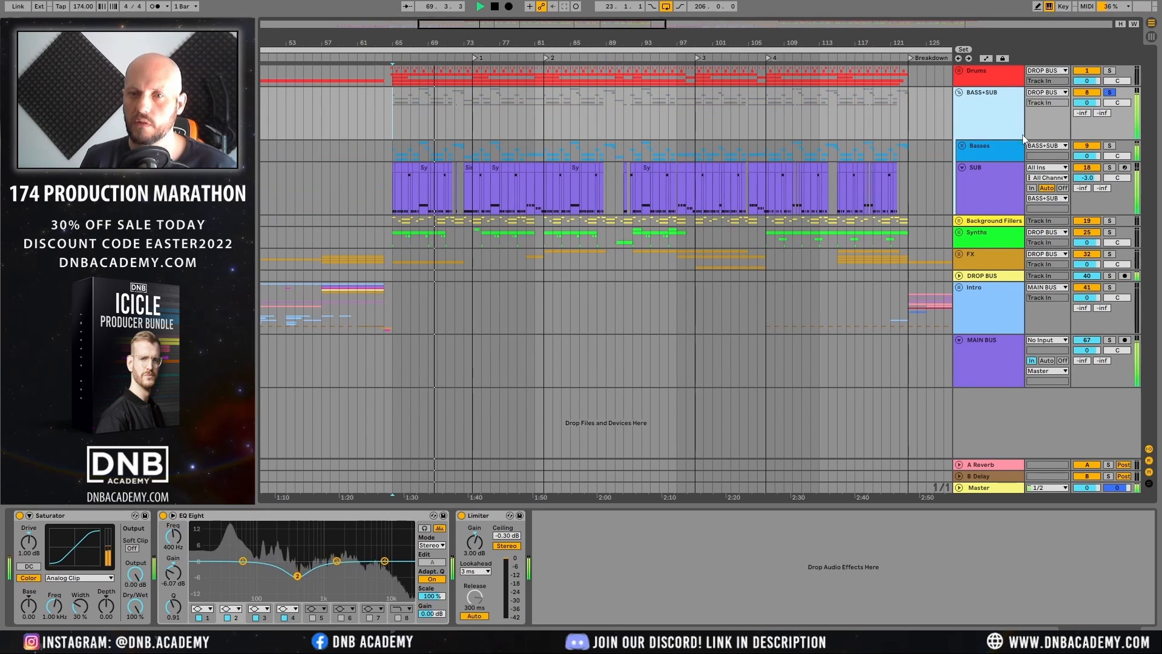
{"action": "left_click", "coordinate": [996, 170]}
{"action": "key", "text": "space"}
{"action": "left_click", "coordinate": [962, 146]}
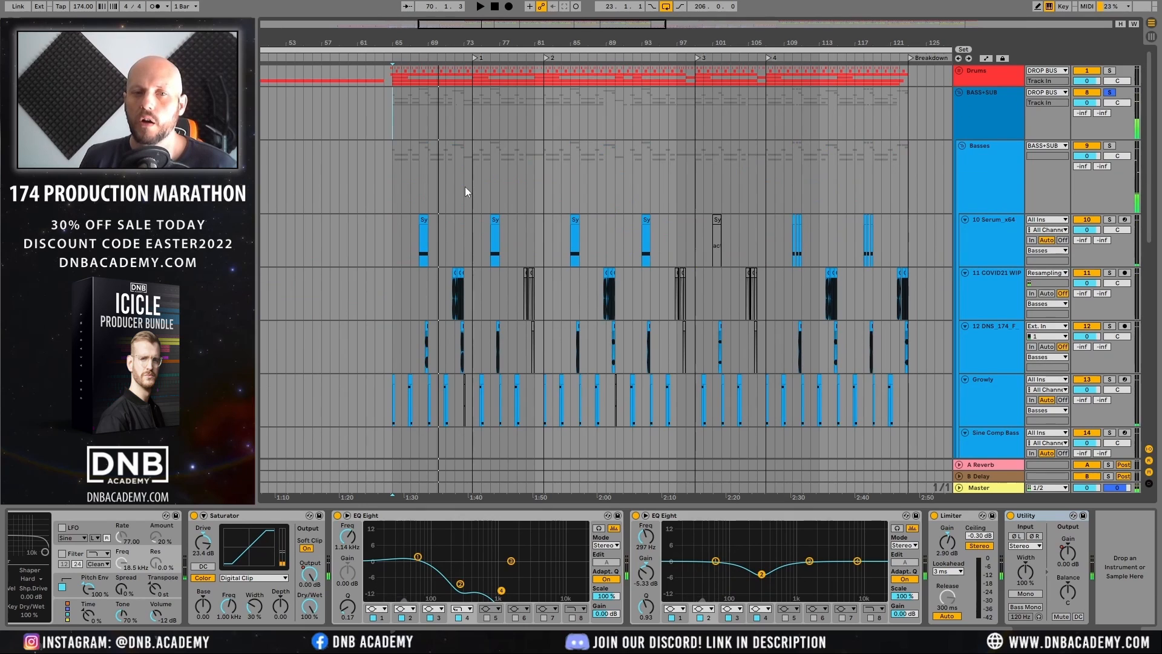
Step: Solo the Sine Comp Serum track and listen to its first clip in the drop
{"action": "scroll", "coordinate": [465, 187], "scroll_direction": "down", "scroll_amount": 2}
{"action": "left_click_drag", "start_coordinate": [400, 42], "coordinate": [401, 103]}
{"action": "scroll", "coordinate": [550, 269], "scroll_direction": "down", "scroll_amount": 3}
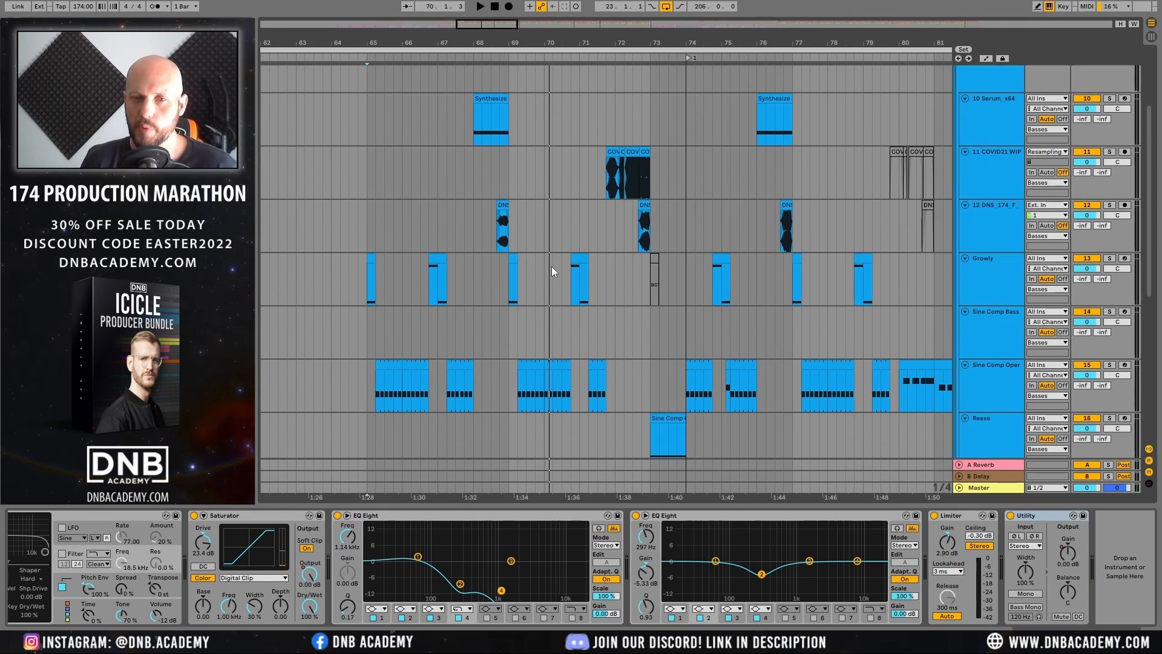
{"action": "scroll", "coordinate": [605, 263], "scroll_direction": "down", "scroll_amount": 3}
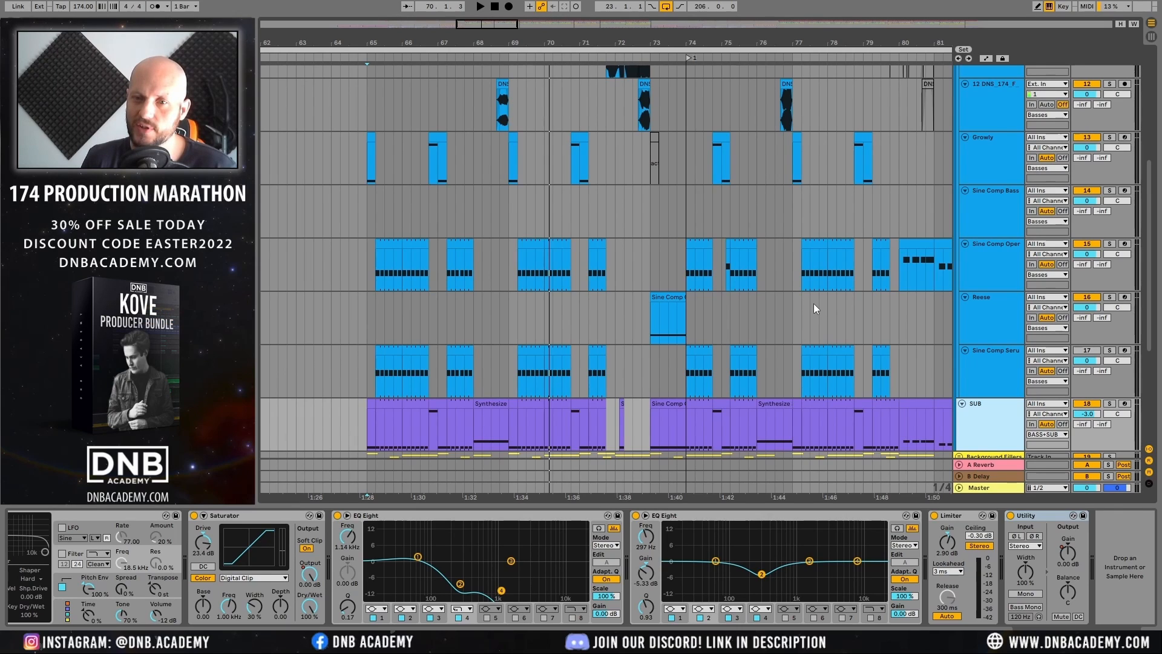
{"action": "left_click", "coordinate": [1005, 350]}
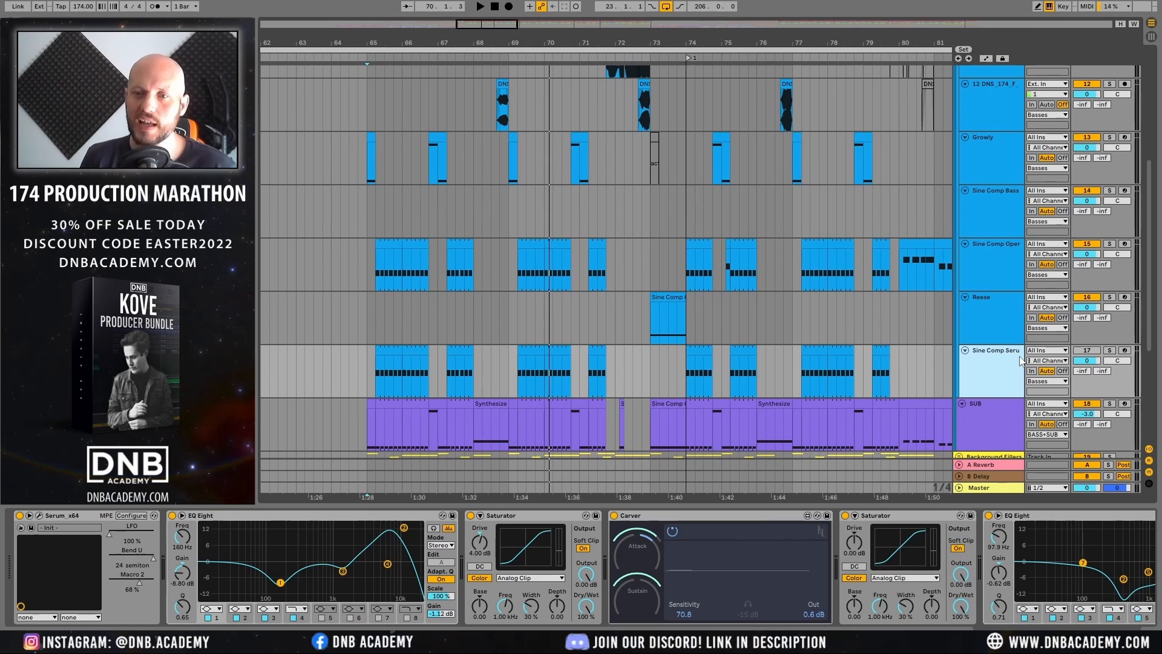
{"action": "left_click", "coordinate": [1111, 351]}
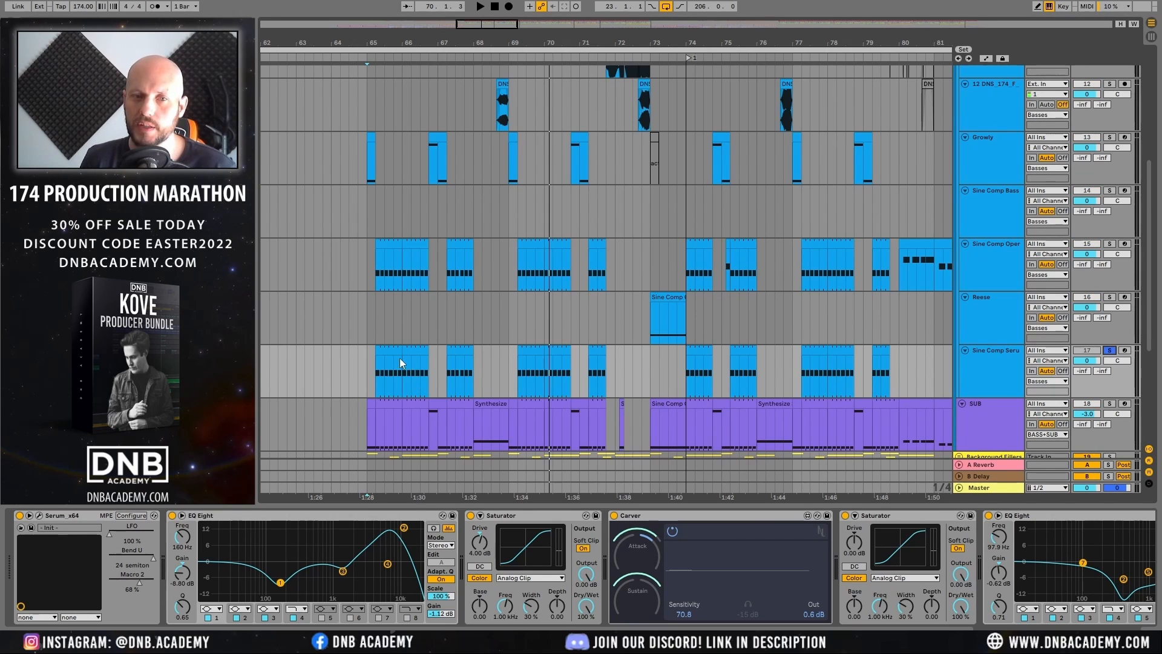
{"action": "left_click_drag", "start_coordinate": [403, 361], "coordinate": [376, 362]}
{"action": "key", "text": "space"}
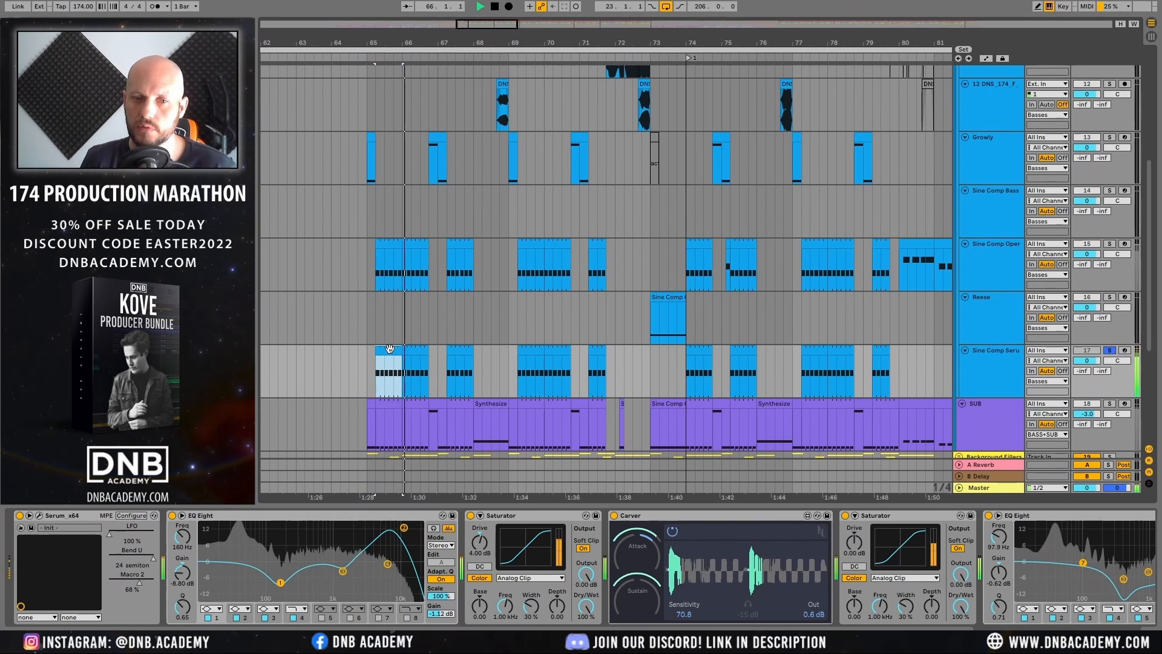
{"action": "key", "text": "space"}
Step: Unsolo the Sine Comp Serum track, play from just before bar 65 to compare the basses with and without it, and select the Sine Comp Operator track
{"action": "left_click", "coordinate": [1110, 351]}
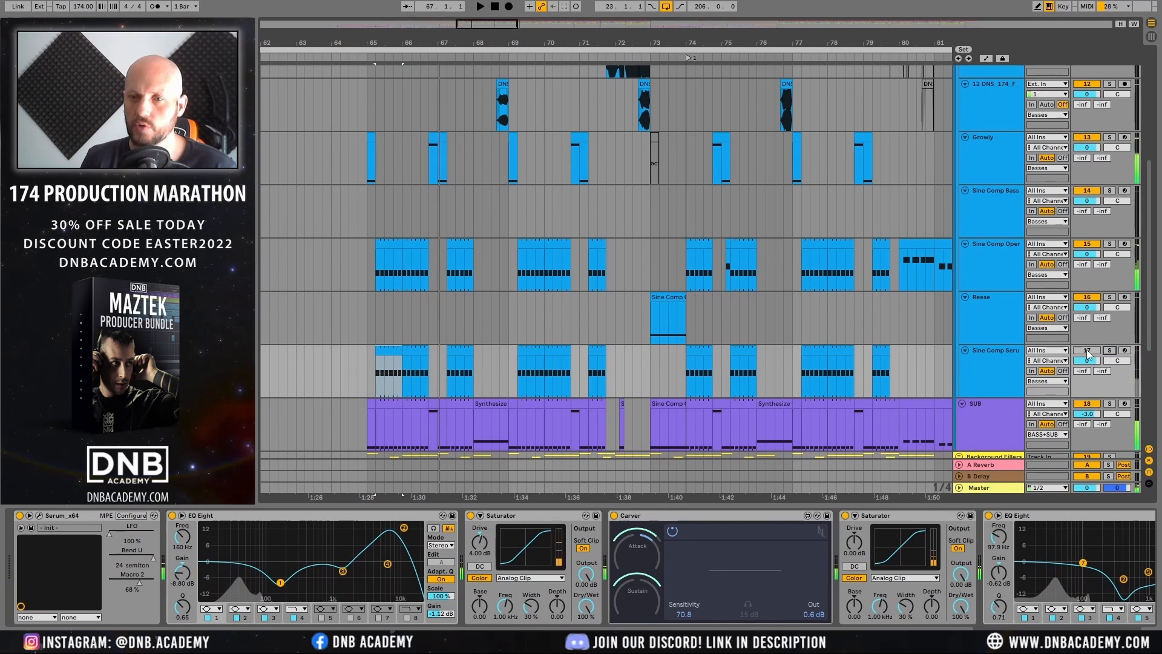
{"action": "left_click", "coordinate": [359, 270]}
{"action": "key", "text": "space"}
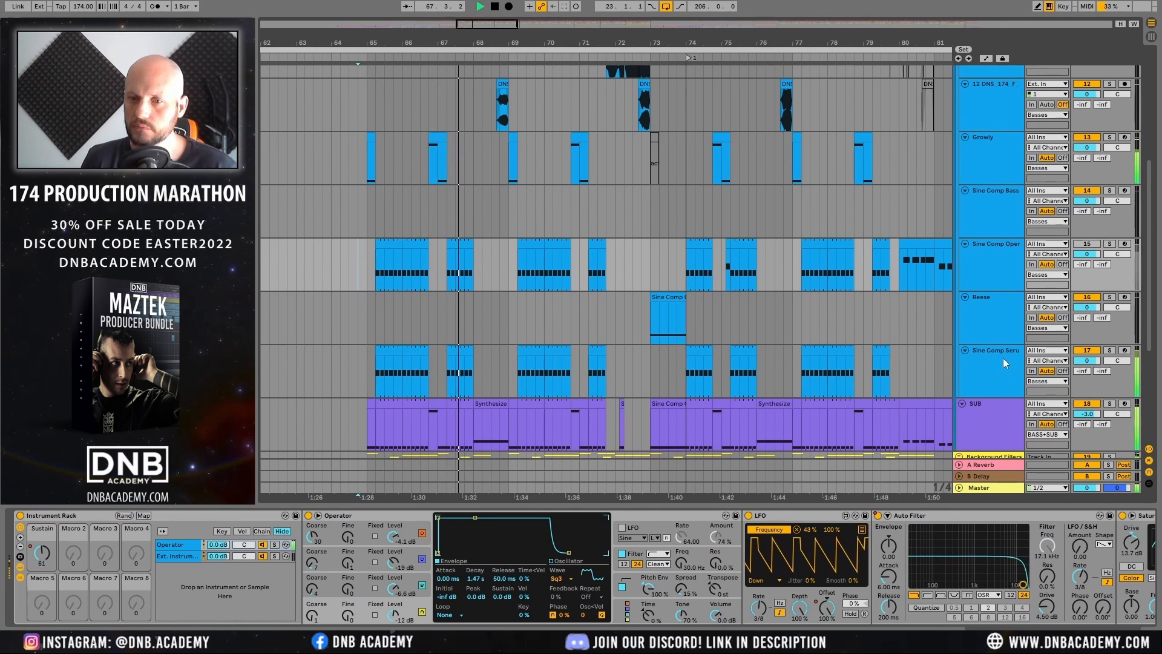
{"action": "left_click", "coordinate": [1034, 393]}
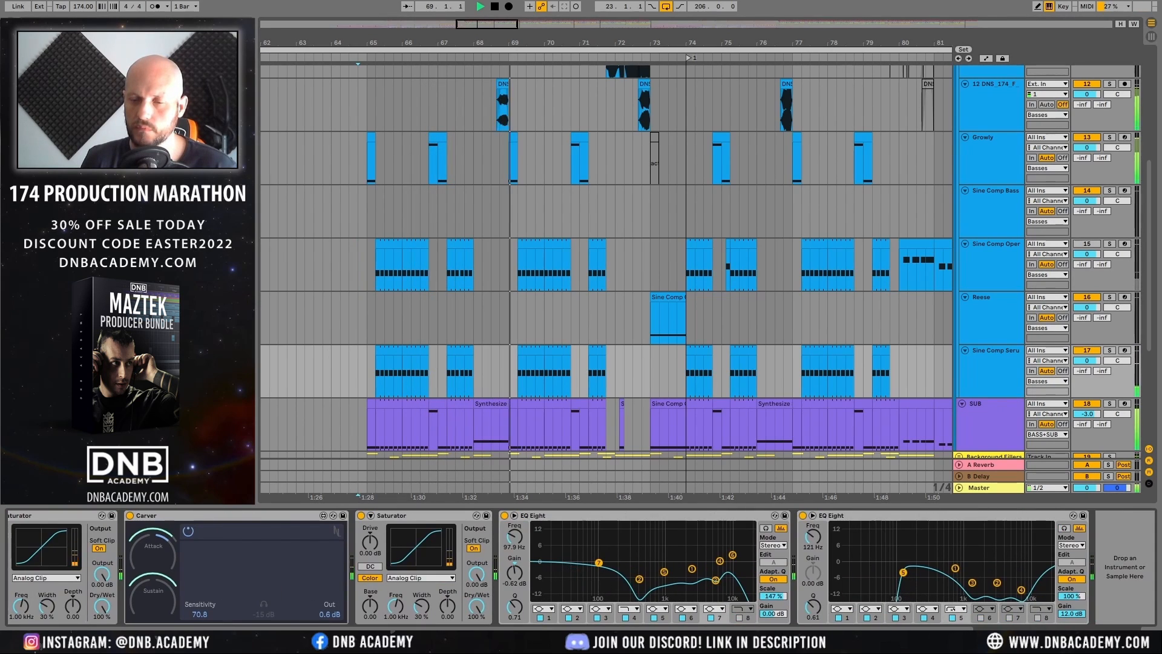
{"action": "left_click", "coordinate": [998, 420]}
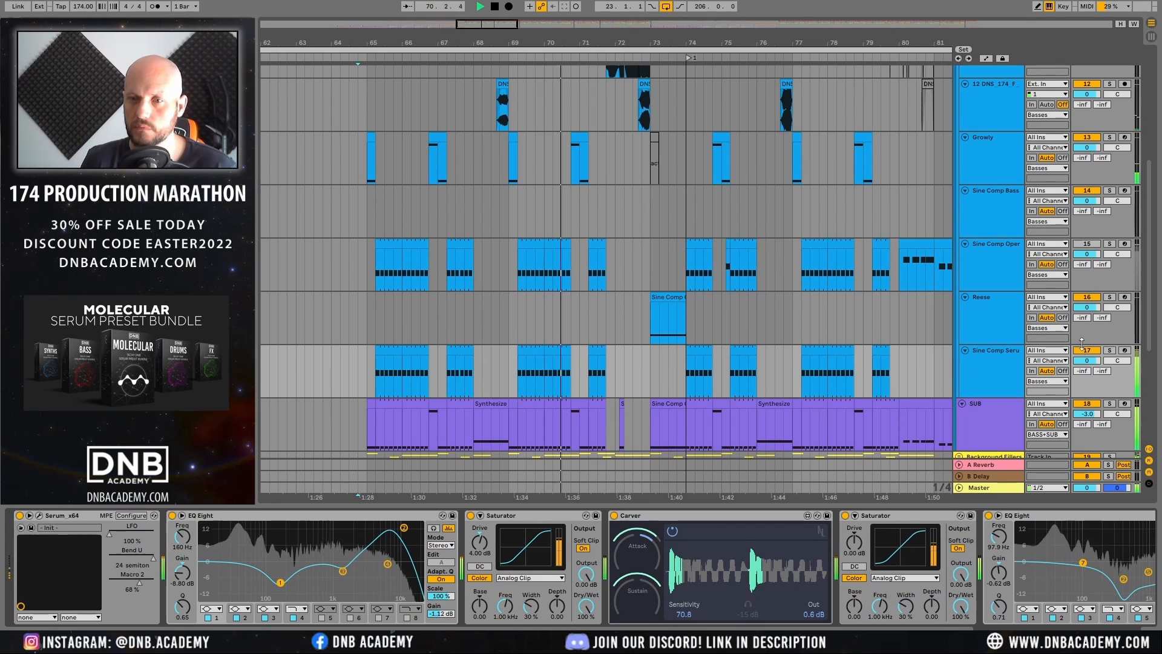
{"action": "key", "text": "space"}
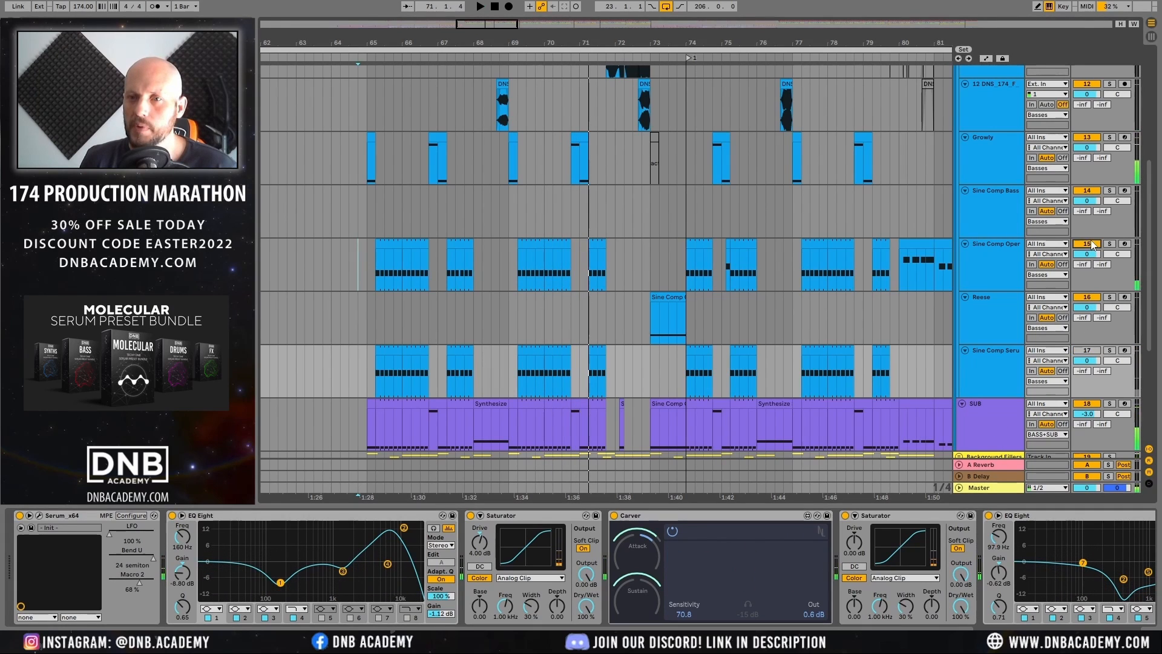
{"action": "left_click", "coordinate": [1001, 243]}
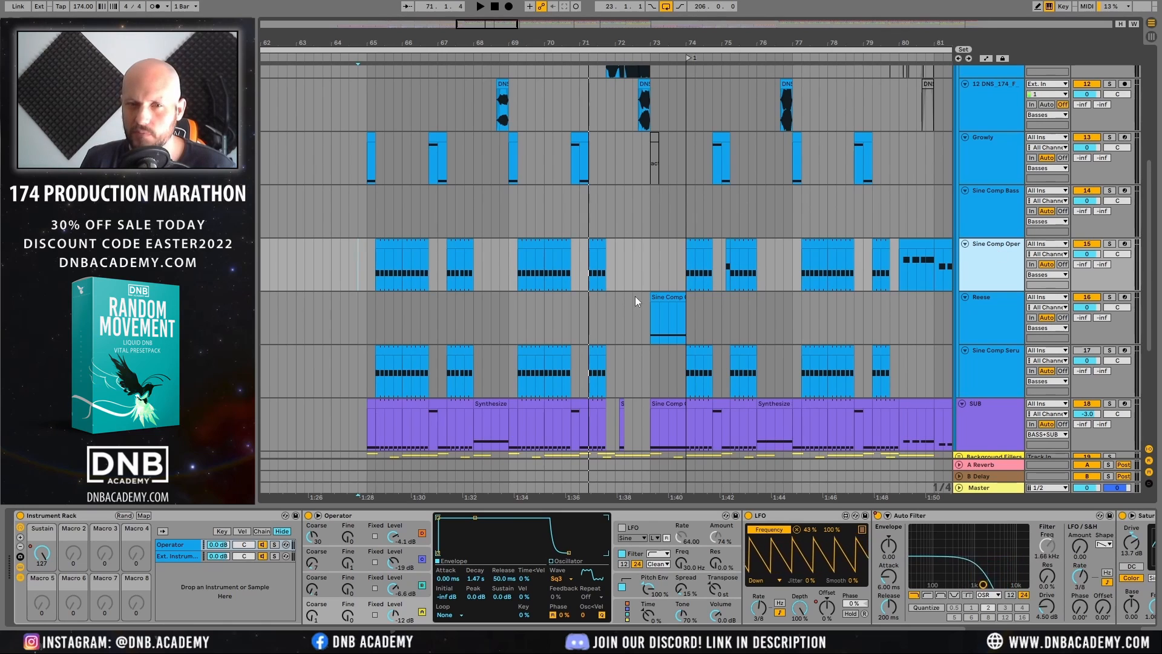
Step: Unfold the Drums group to examine its tracks around the drop's start, and fold it again
{"action": "scroll", "coordinate": [642, 302], "scroll_direction": "up", "scroll_amount": 5}
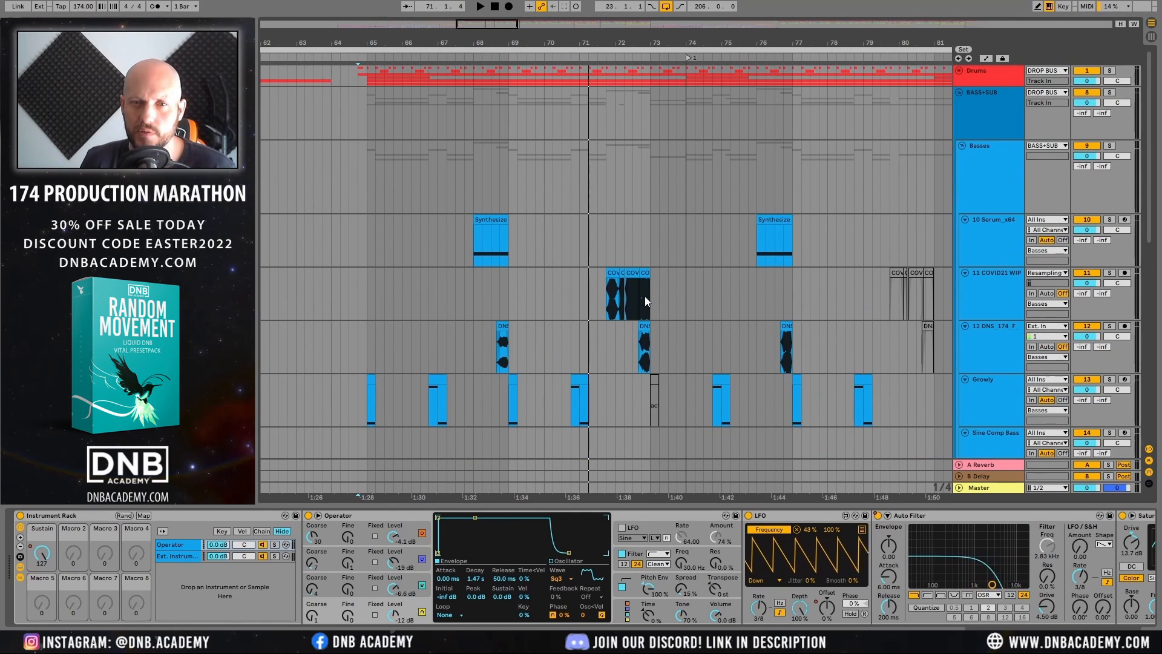
{"action": "scroll", "coordinate": [645, 296], "scroll_direction": "down", "scroll_amount": 4}
{"action": "scroll", "coordinate": [651, 284], "scroll_direction": "up", "scroll_amount": 4}
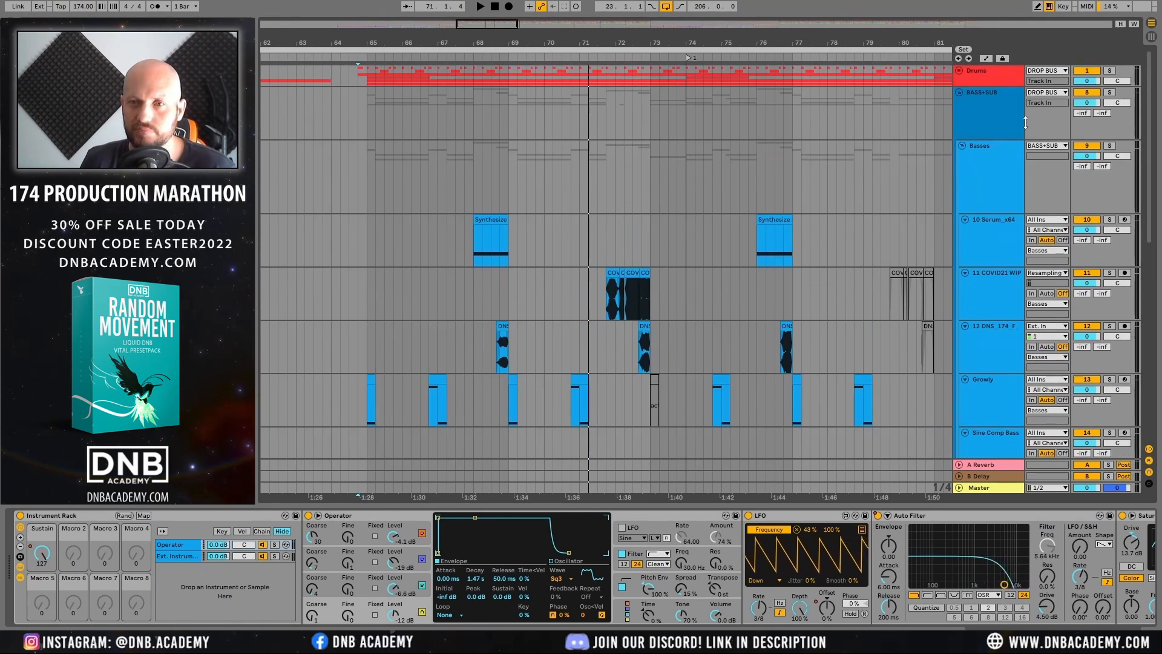
{"action": "left_click", "coordinate": [959, 71]}
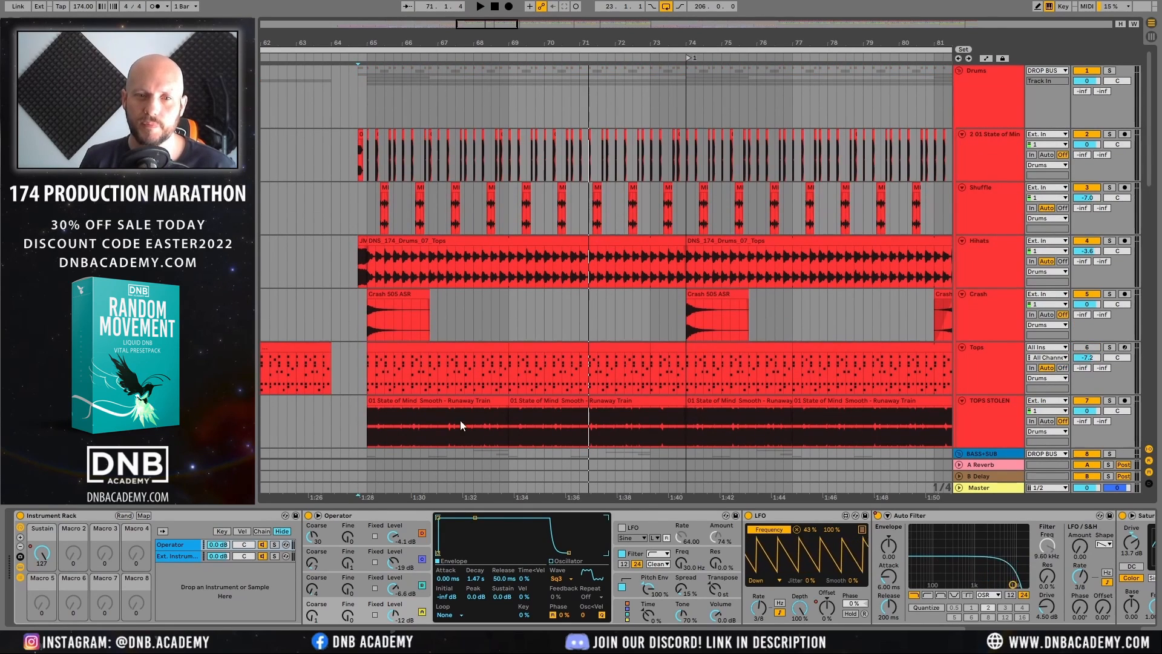
{"action": "left_click_drag", "start_coordinate": [398, 46], "coordinate": [475, 79]}
{"action": "left_click", "coordinate": [959, 71]}
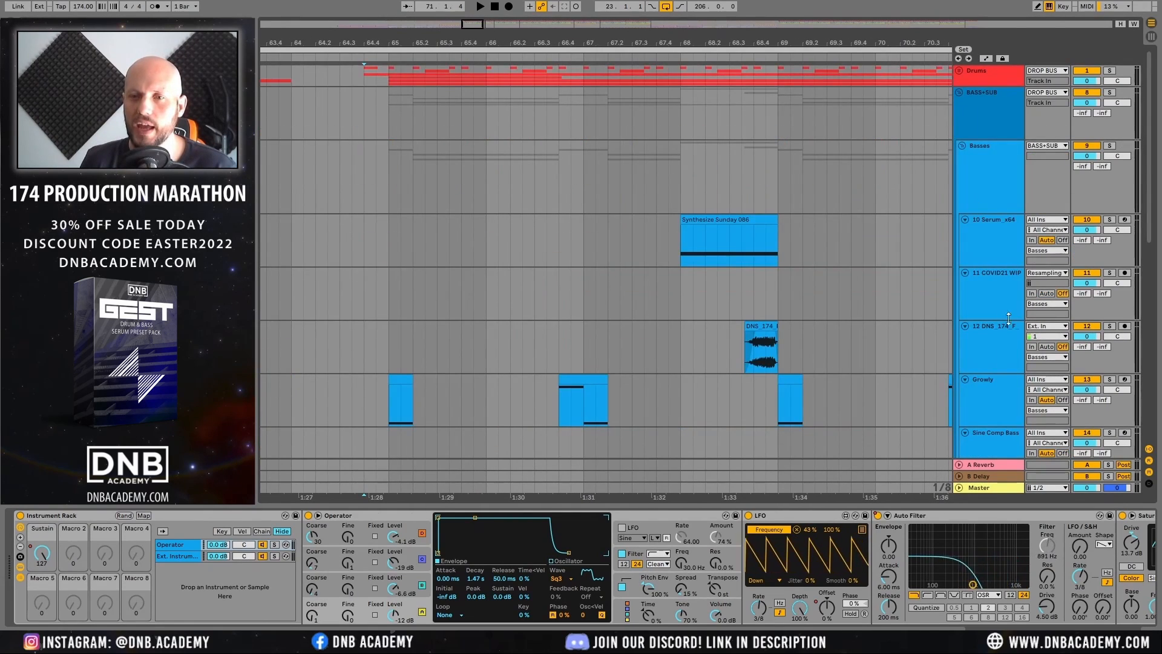
Step: Listen to the Sine Comp Serum track on its own from its first clip just after bar 65
{"action": "scroll", "coordinate": [1007, 308], "scroll_direction": "down", "scroll_amount": 5}
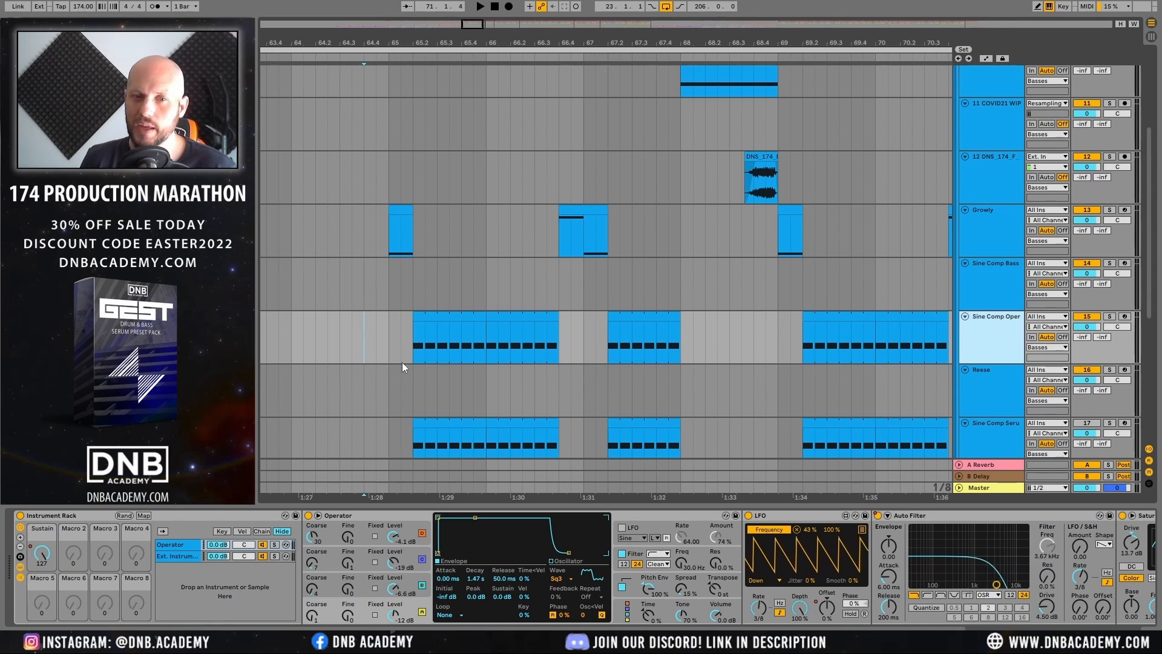
{"action": "left_click", "coordinate": [413, 332]}
{"action": "scroll", "coordinate": [1028, 302], "scroll_direction": "down", "scroll_amount": 2}
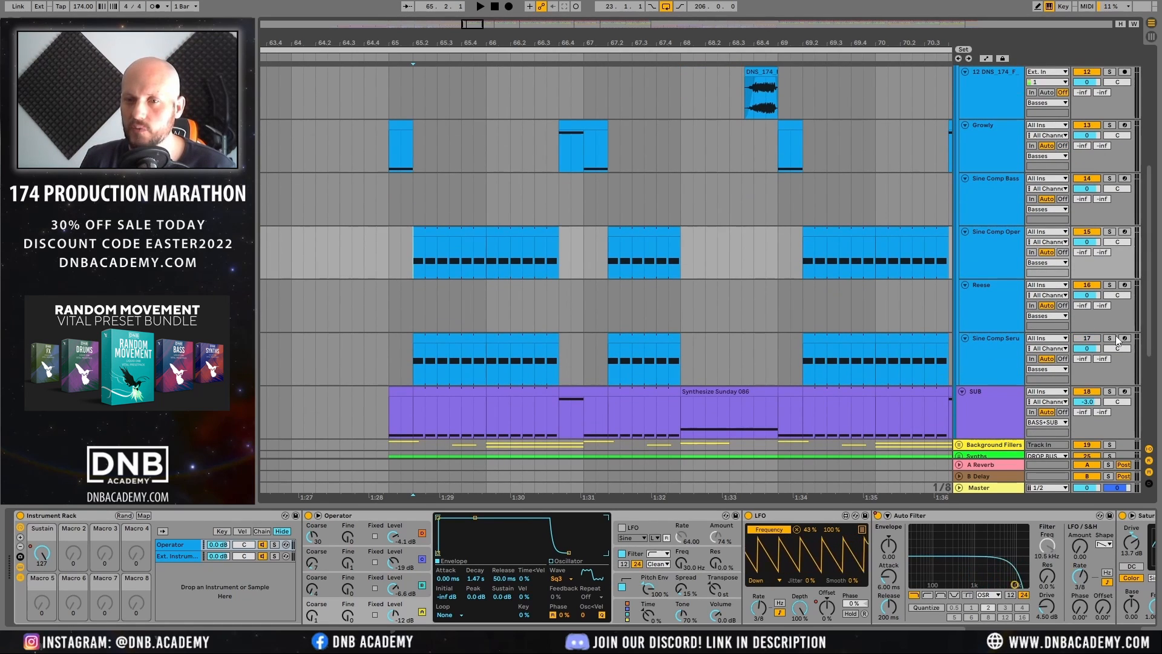
{"action": "left_click", "coordinate": [436, 340]}
{"action": "key", "text": "space"}
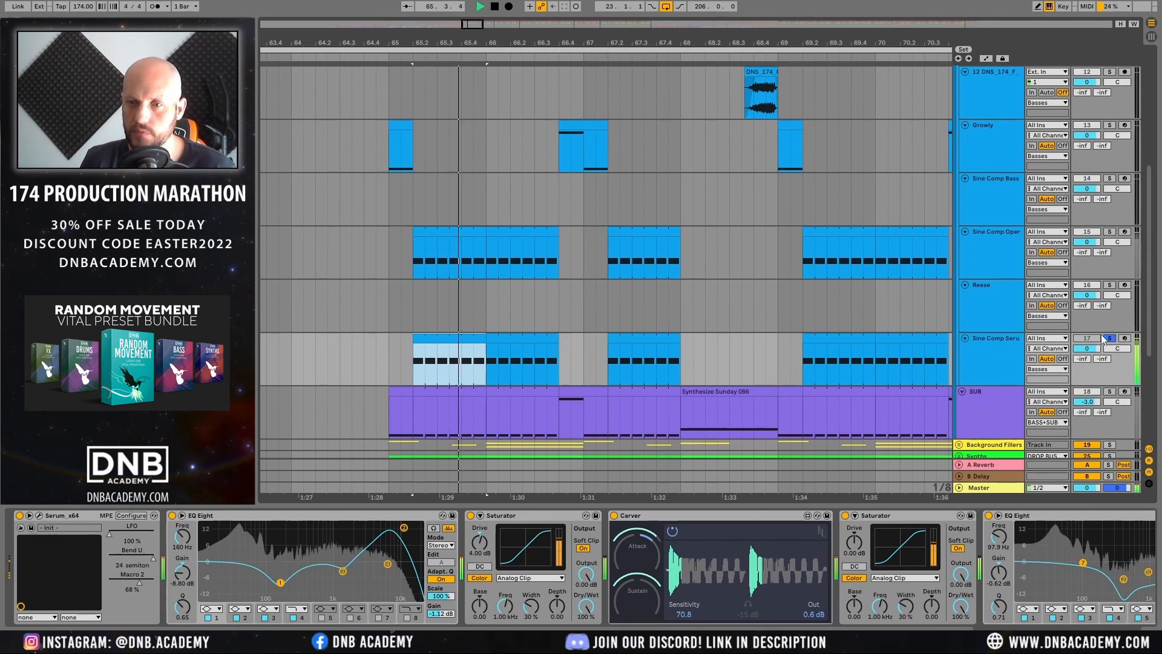
{"action": "key", "text": "space"}
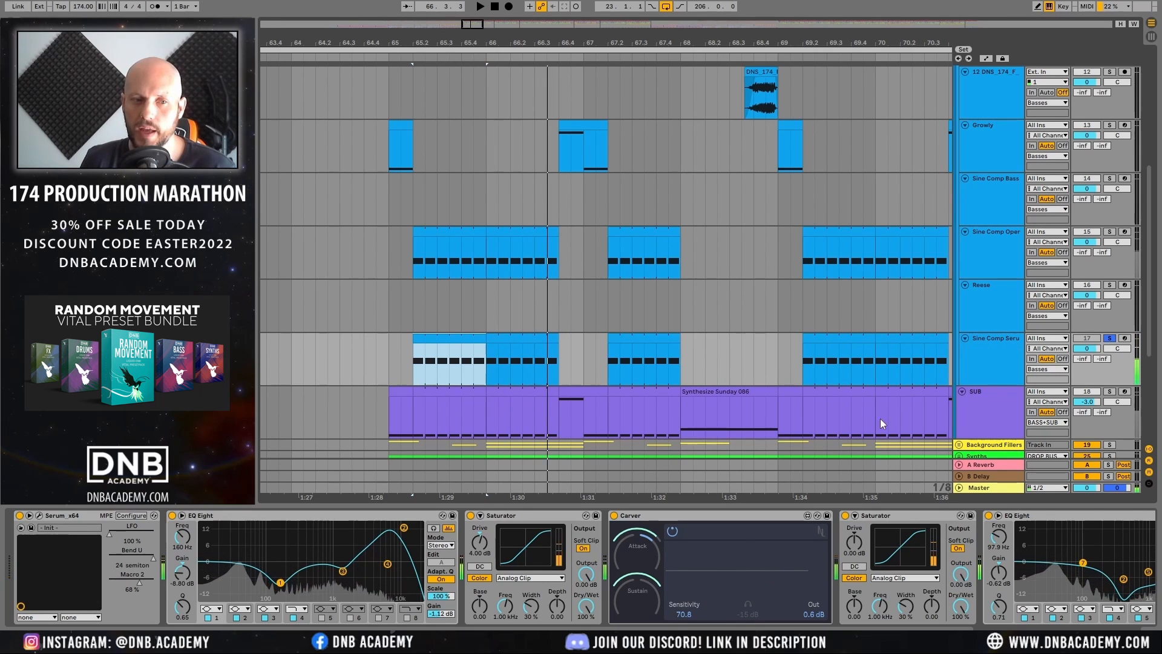
Step: Open the Serum instrument on the Sine Comp Serum track and locate oscillator A's Thin Thick wavetable in the Spectral category
{"action": "left_click", "coordinate": [39, 515]}
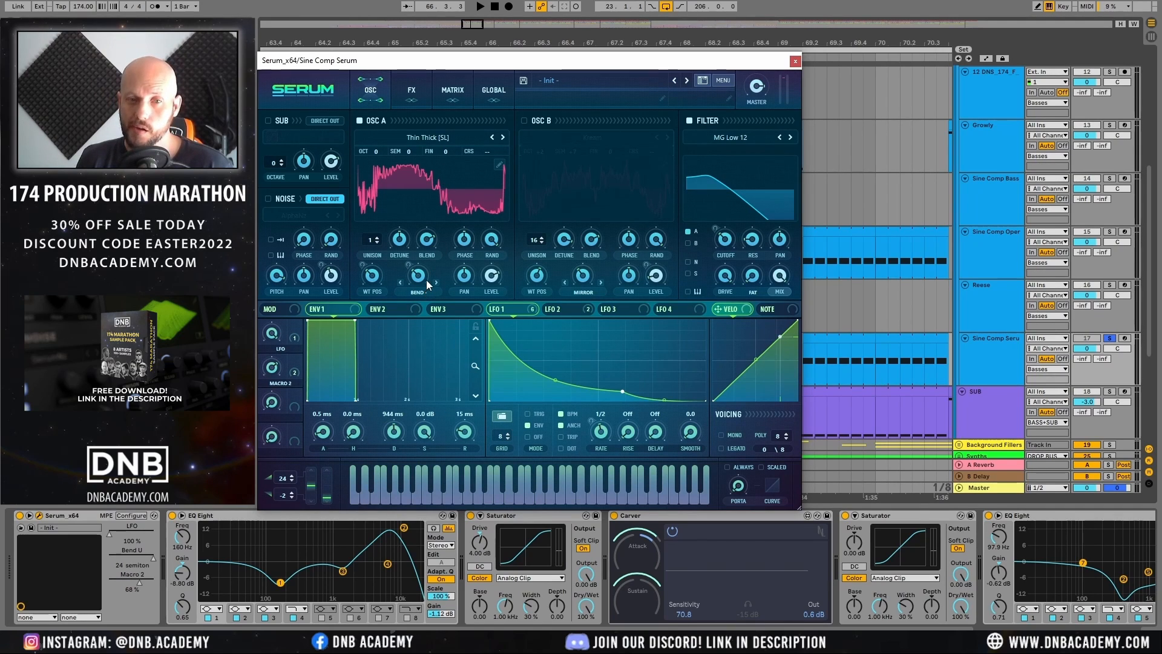
{"action": "left_click", "coordinate": [420, 139]}
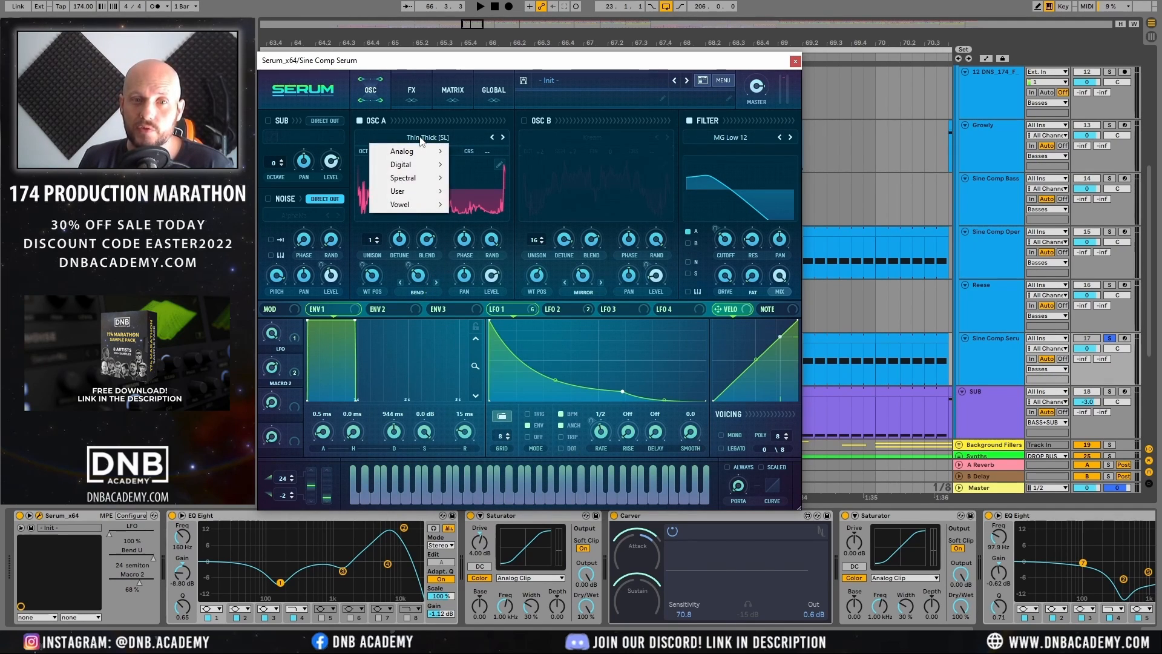
{"action": "mouse_move", "coordinate": [419, 169]}
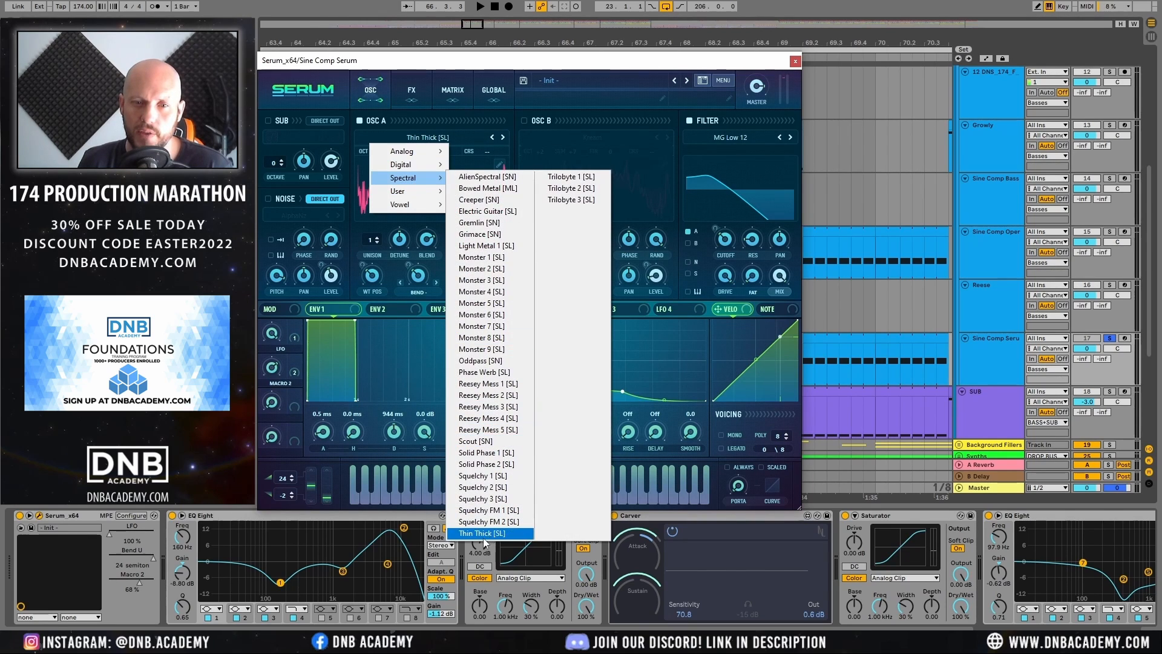
{"action": "left_click", "coordinate": [650, 63]}
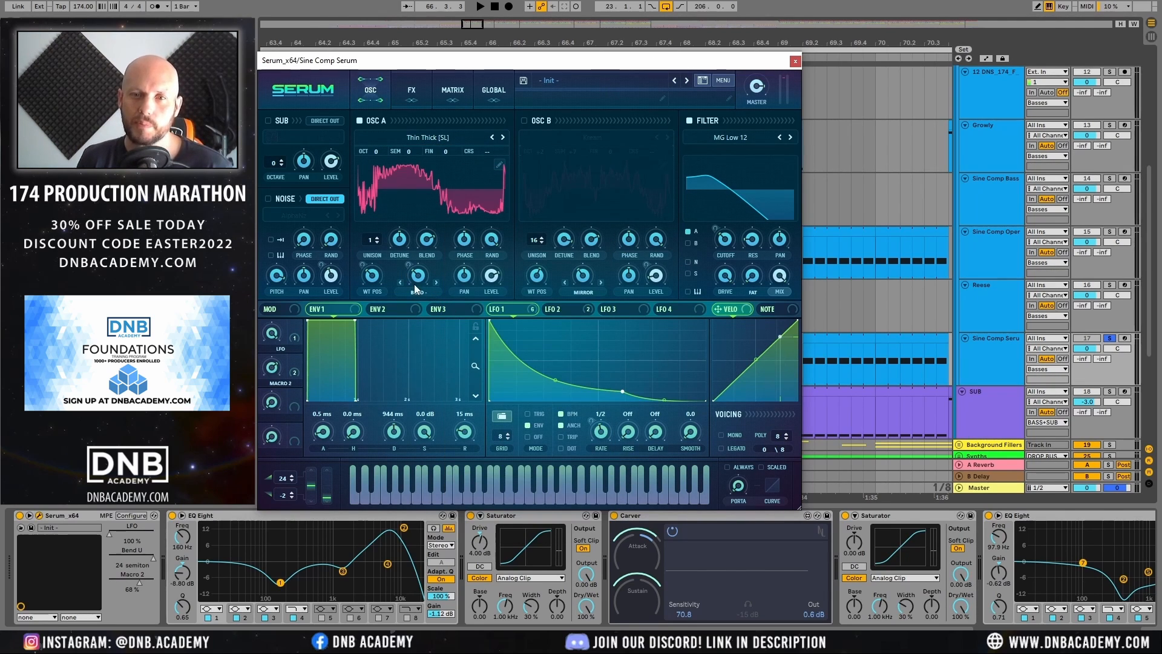
Step: Show Serum's effects, switch off the Equalizer while the bass plays, and close the plugin window
{"action": "left_click", "coordinate": [411, 90]}
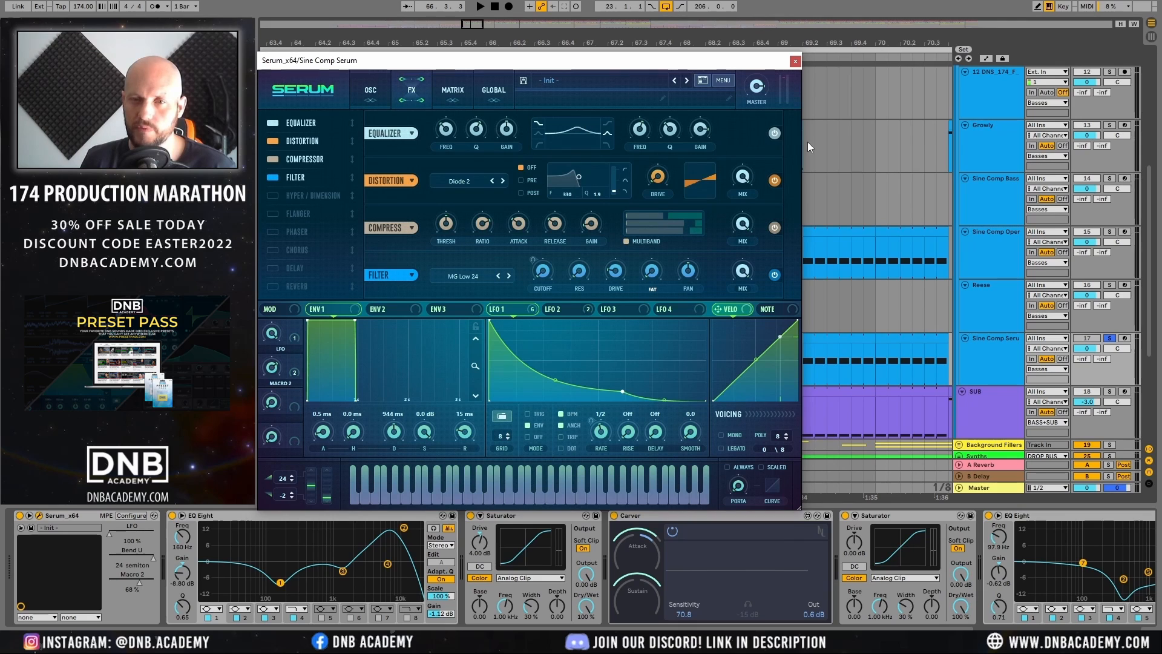
{"action": "key", "text": "space"}
{"action": "left_click", "coordinate": [774, 134]}
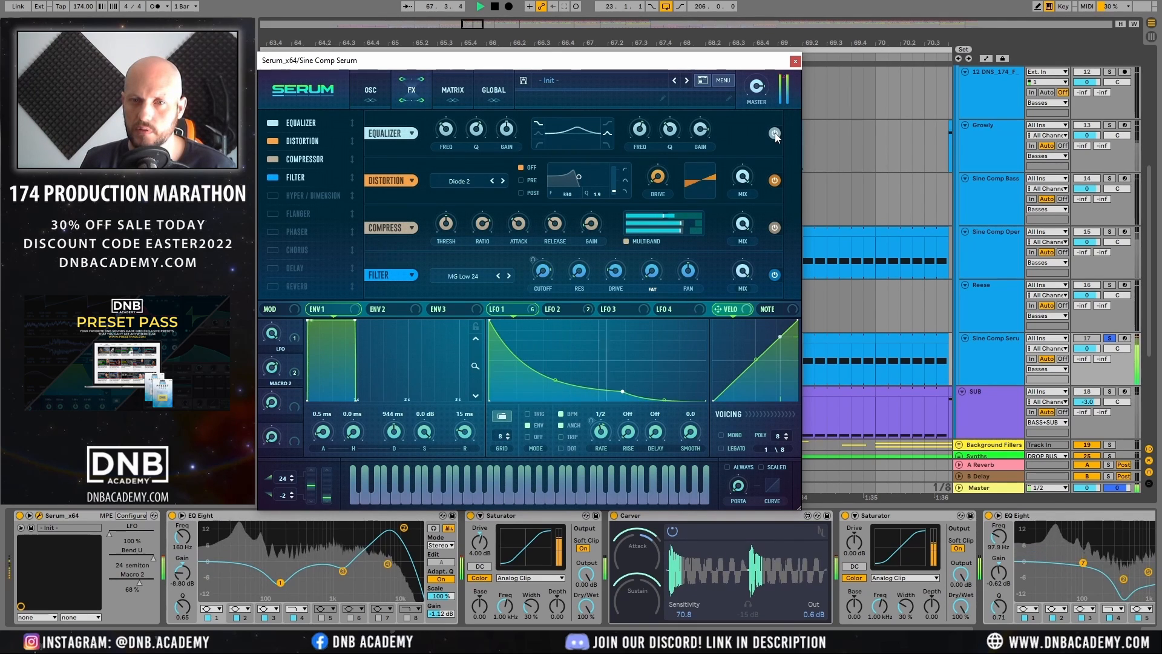
{"action": "key", "text": "space"}
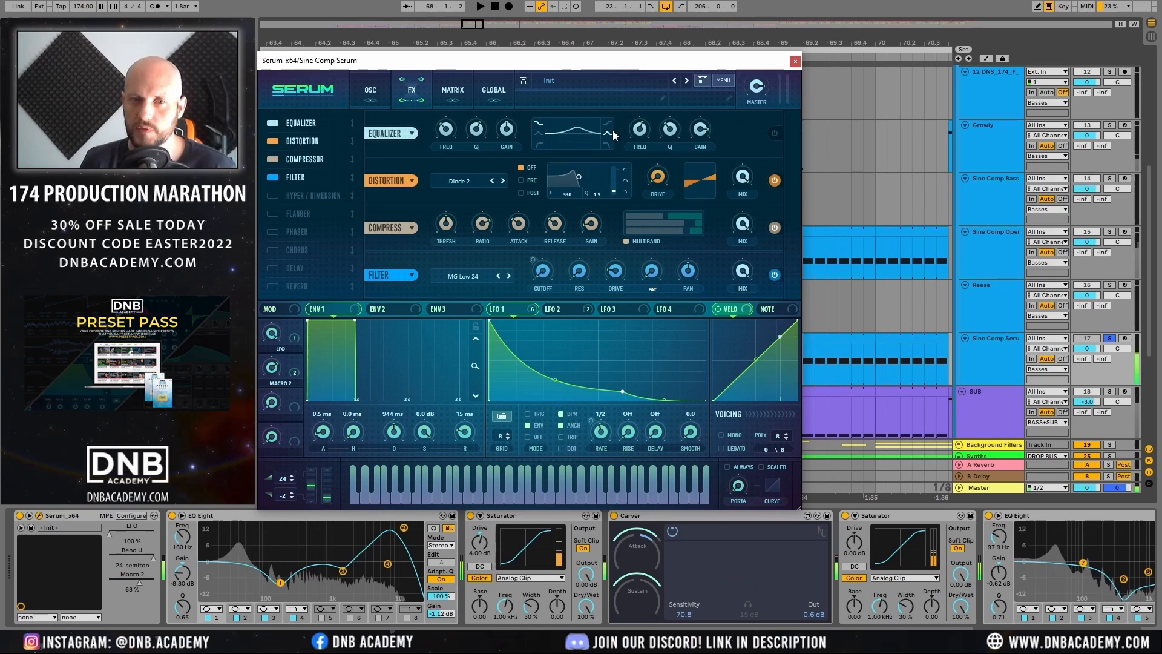
{"action": "left_click", "coordinate": [796, 61]}
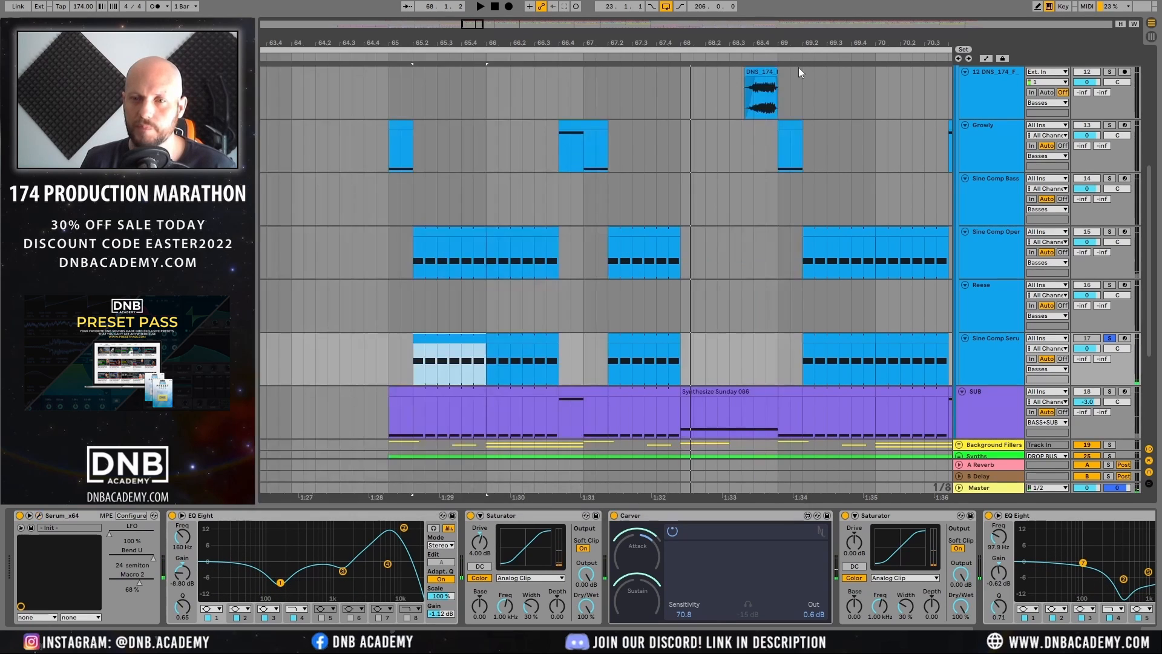
Step: Solo the Sine Comp Operator track and display its device chain
{"action": "left_click", "coordinate": [1109, 231]}
{"action": "left_click", "coordinate": [1008, 241]}
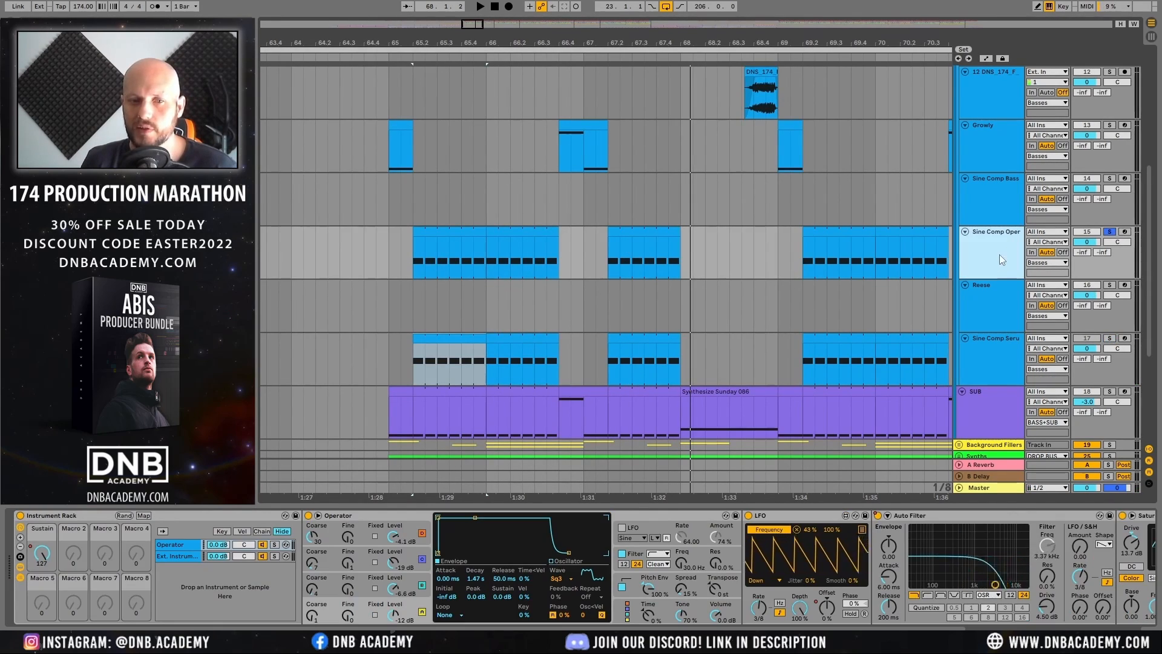
Step: Select the Operator device and listen to the soloed Sine Comp Operator track from its first clip
{"action": "left_click", "coordinate": [398, 514]}
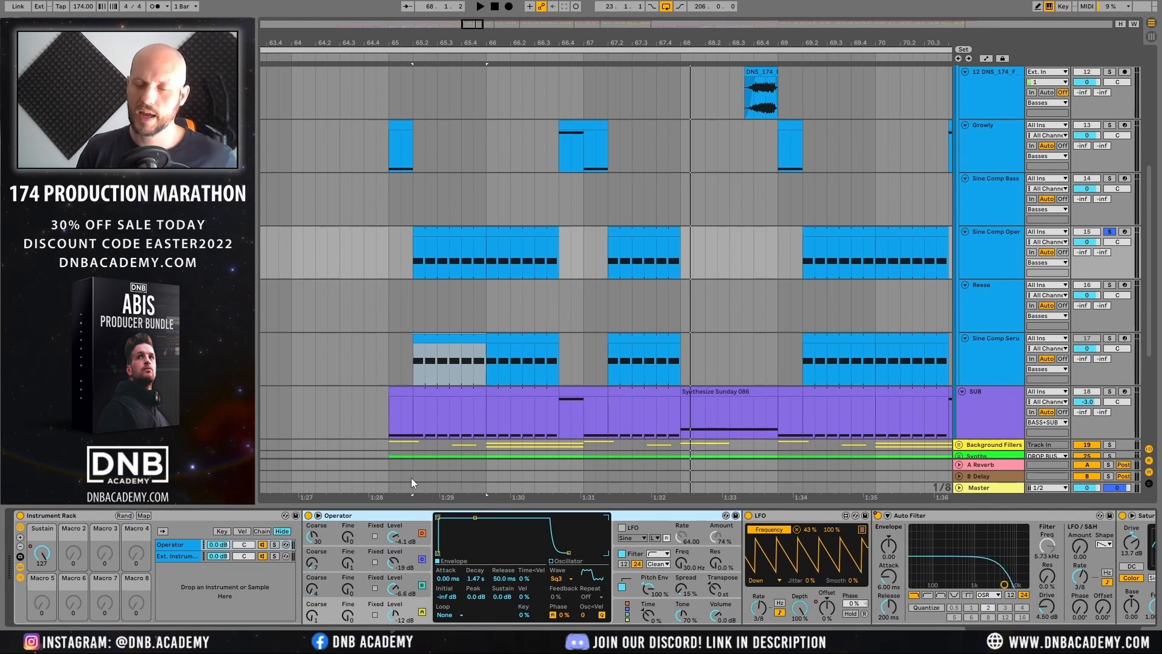
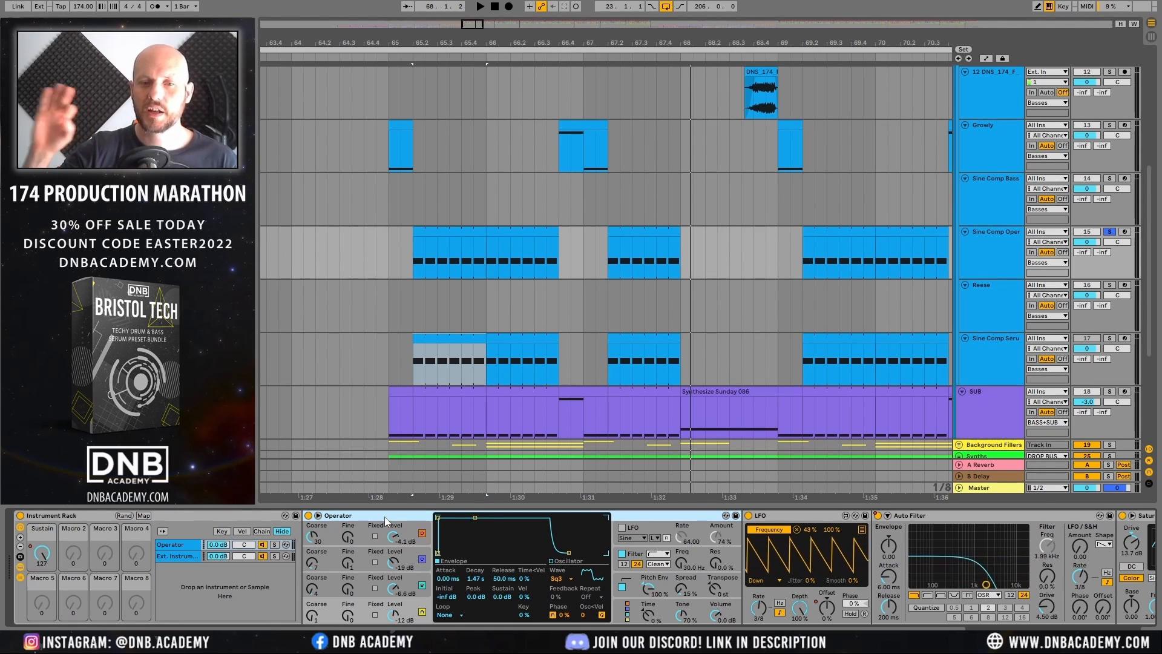
{"action": "key", "text": "space"}
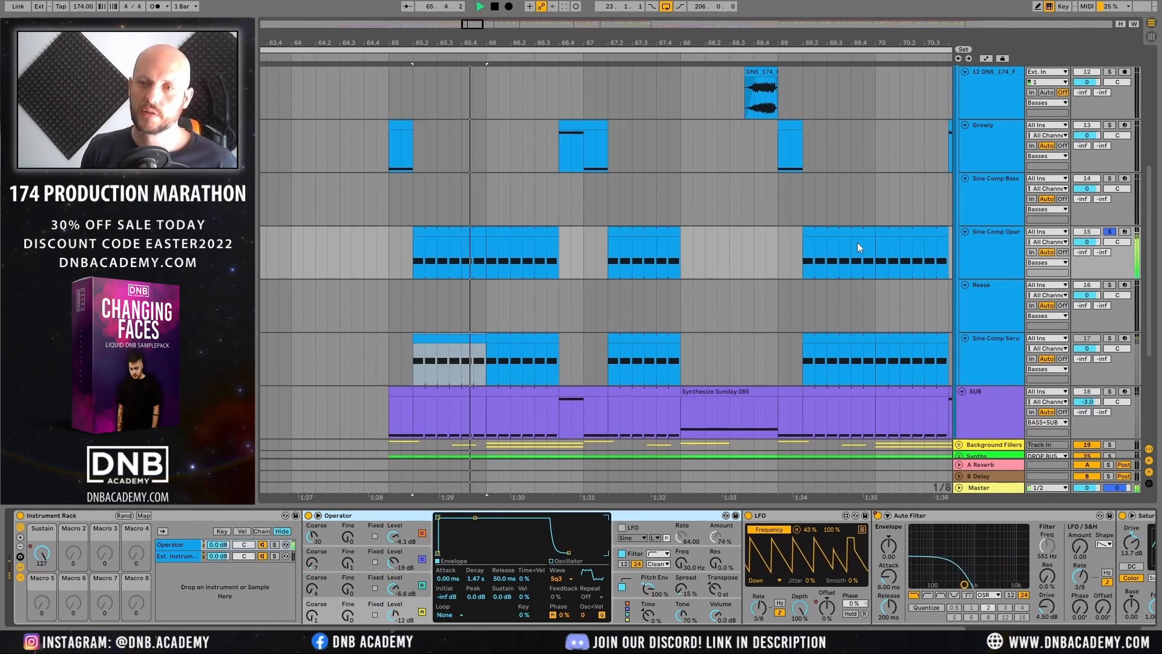
{"action": "left_click", "coordinate": [852, 244]}
{"action": "key", "text": "space"}
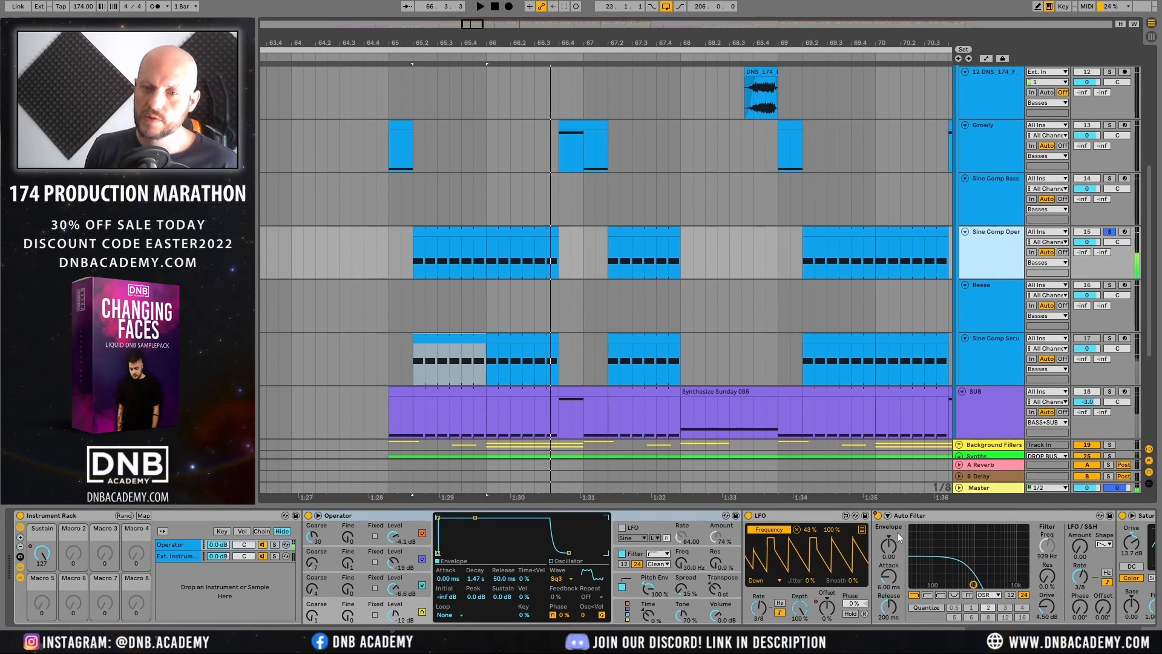
Step: Bypass the Auto Filter on the Sine Comp Operator track and listen to the soloed bass without it
{"action": "left_click", "coordinate": [968, 522]}
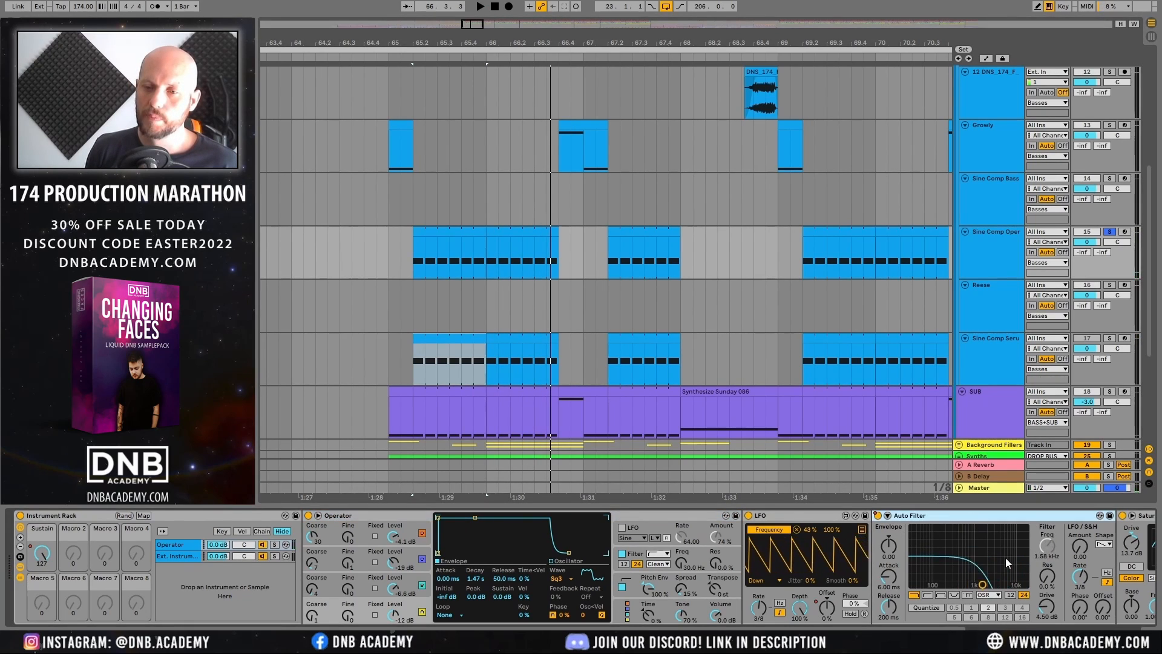
{"action": "scroll", "coordinate": [985, 543], "scroll_direction": "right", "scroll_amount": 4}
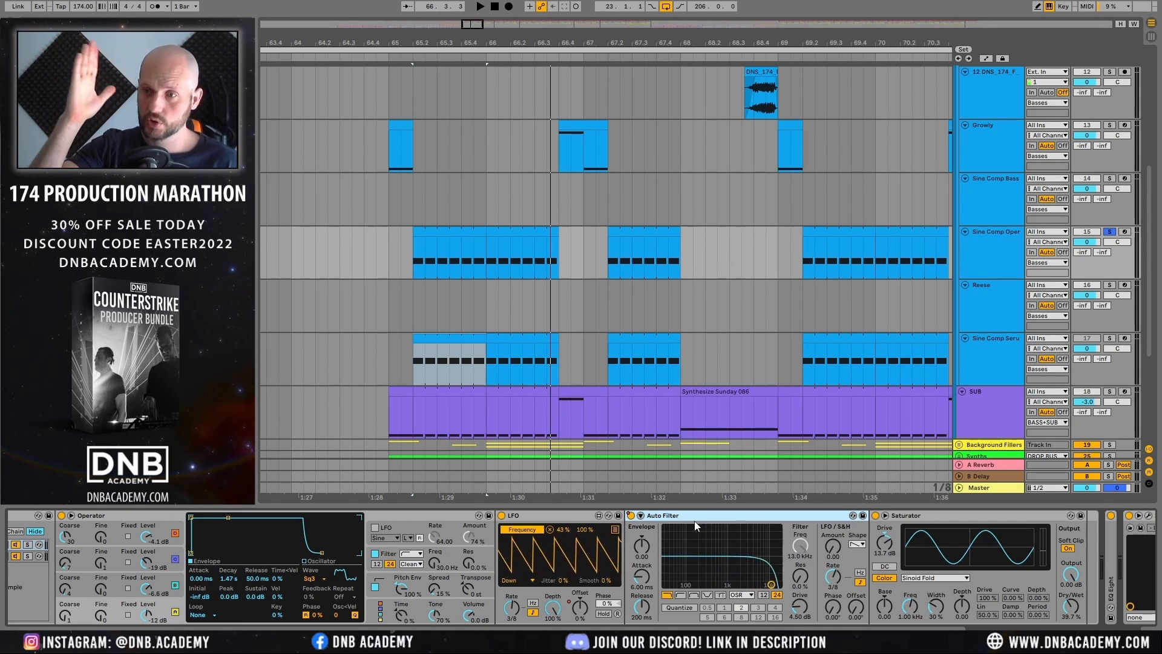
{"action": "left_click", "coordinate": [631, 515]}
{"action": "key", "text": "space"}
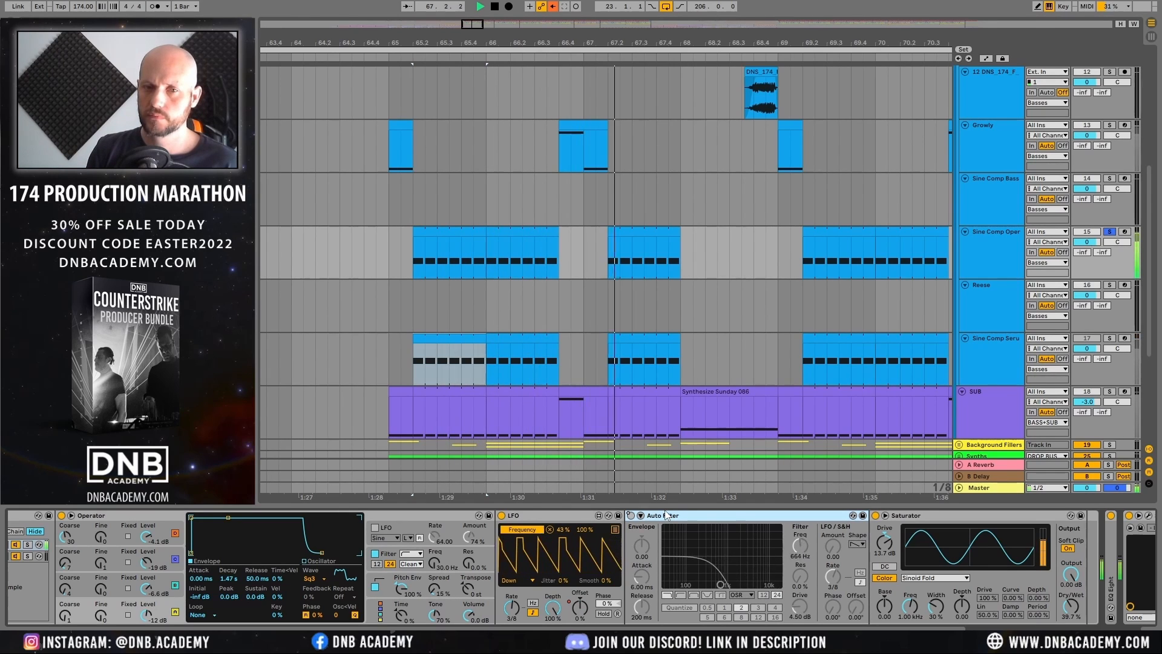
{"action": "key", "text": "space"}
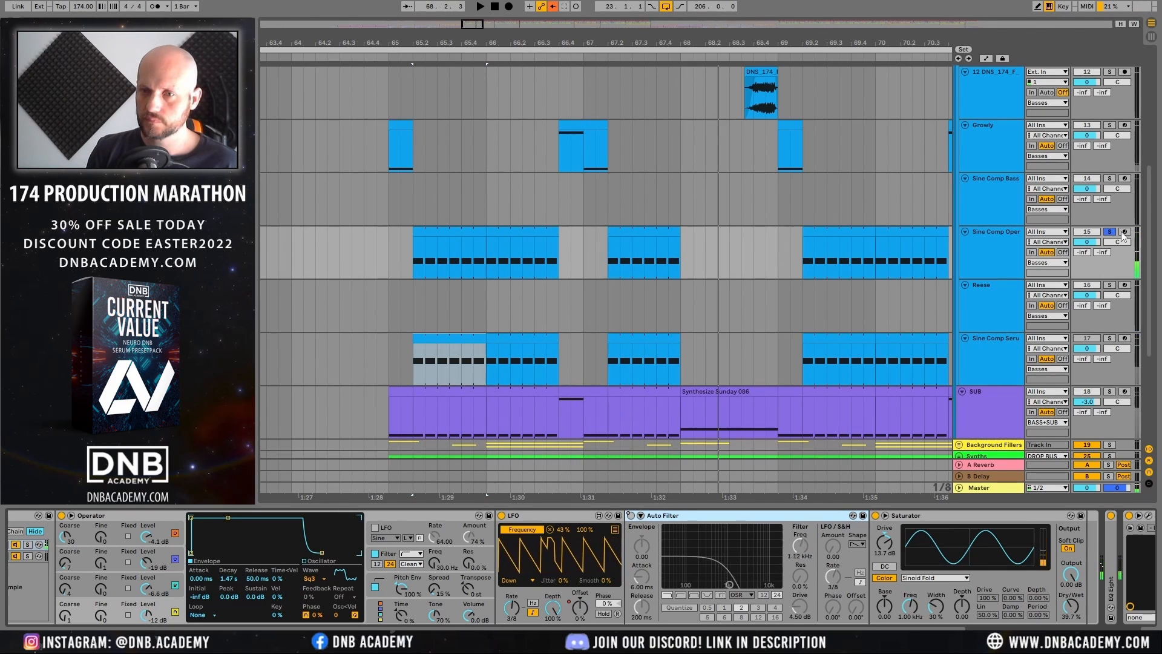
Step: Unsolo the Sine Comp Operator track, play all tracks from just before bar 65, and select that track again
{"action": "left_click", "coordinate": [1110, 231]}
{"action": "left_click", "coordinate": [377, 253]}
{"action": "key", "text": "space"}
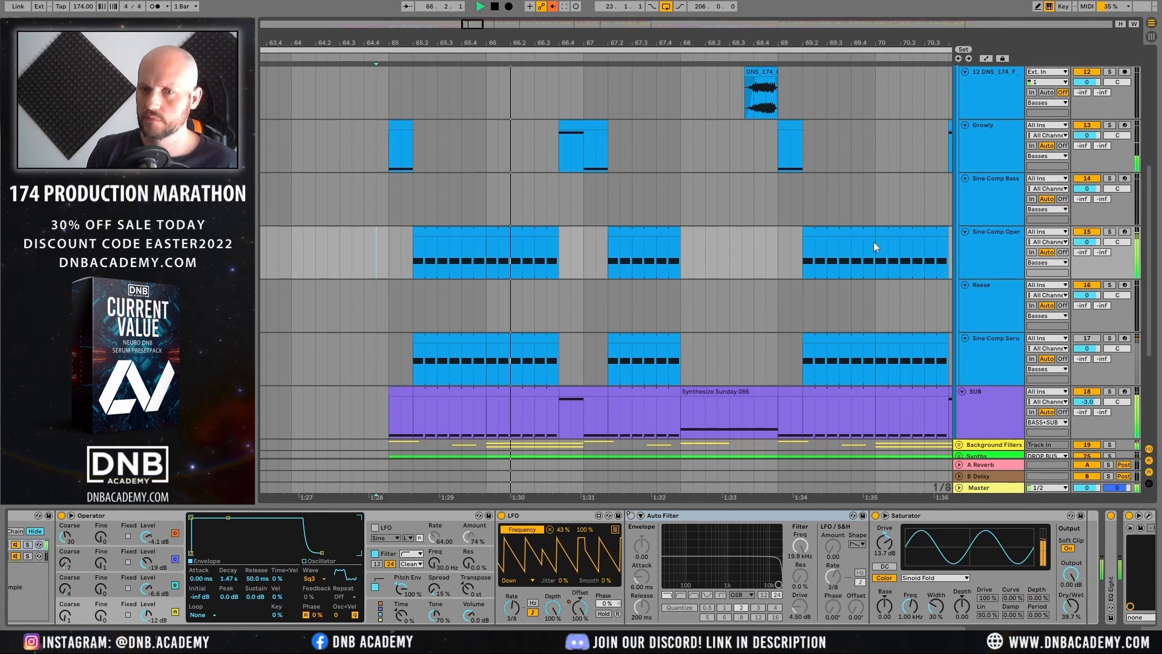
{"action": "left_click", "coordinate": [986, 238]}
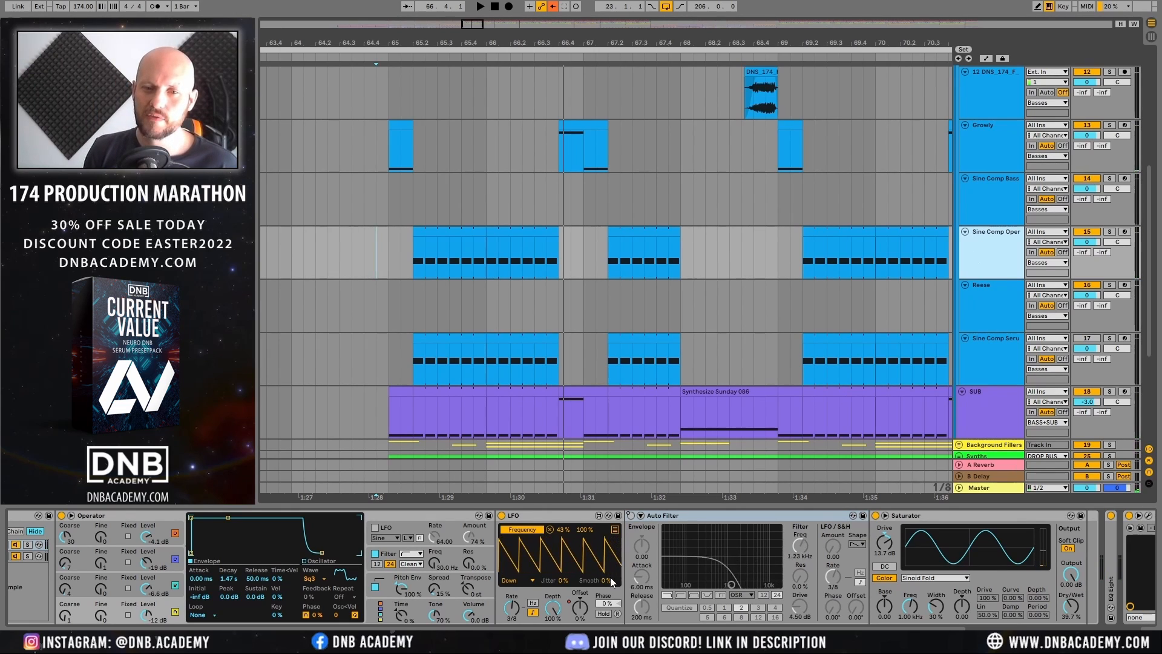
Step: Show the automation lanes and mark the automated dips at 65.3 and 66.2 on the Sine Comp Operator track
{"action": "left_click", "coordinate": [986, 58]}
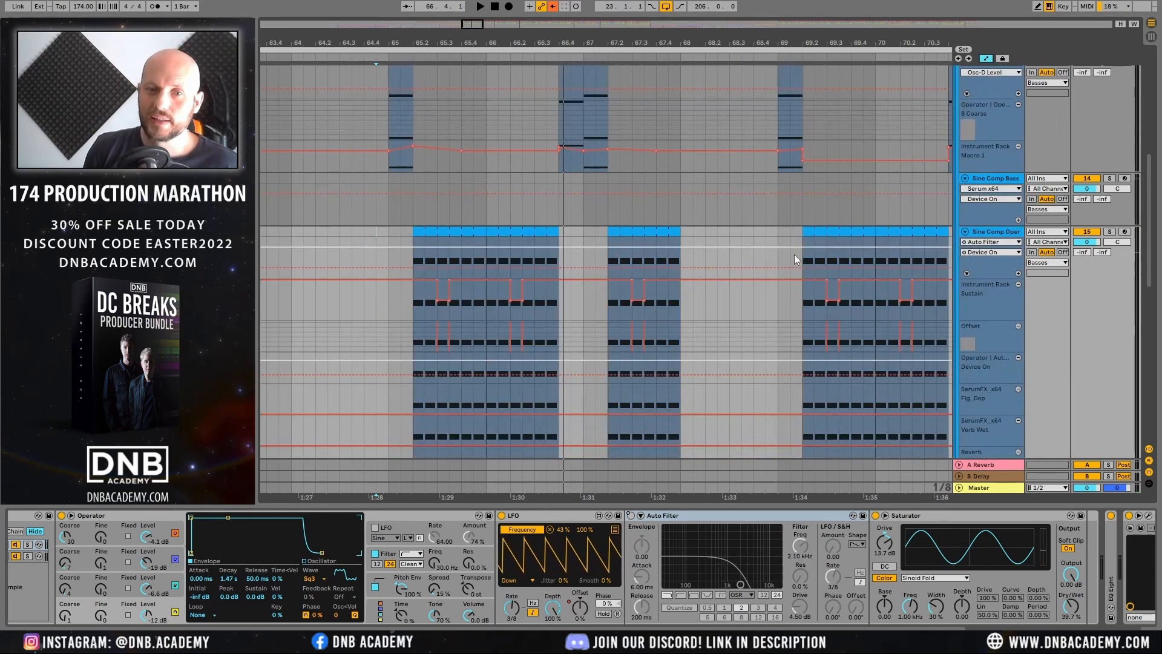
{"action": "left_click", "coordinate": [439, 260]}
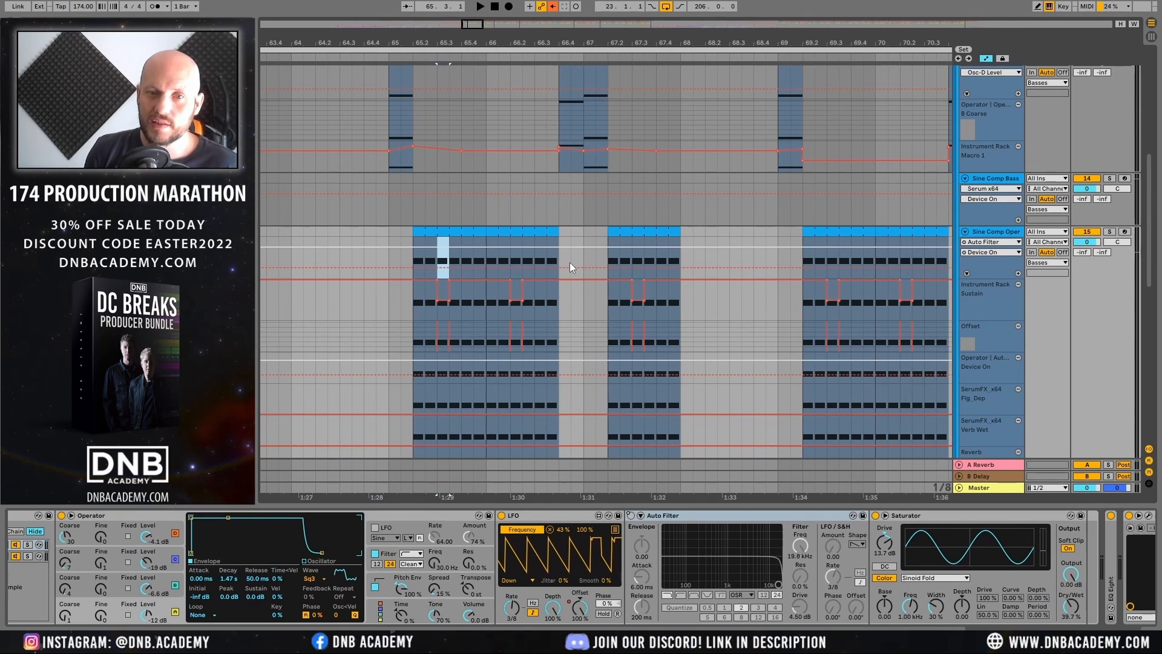
{"action": "left_click", "coordinate": [516, 266]}
{"action": "left_click", "coordinate": [519, 309]}
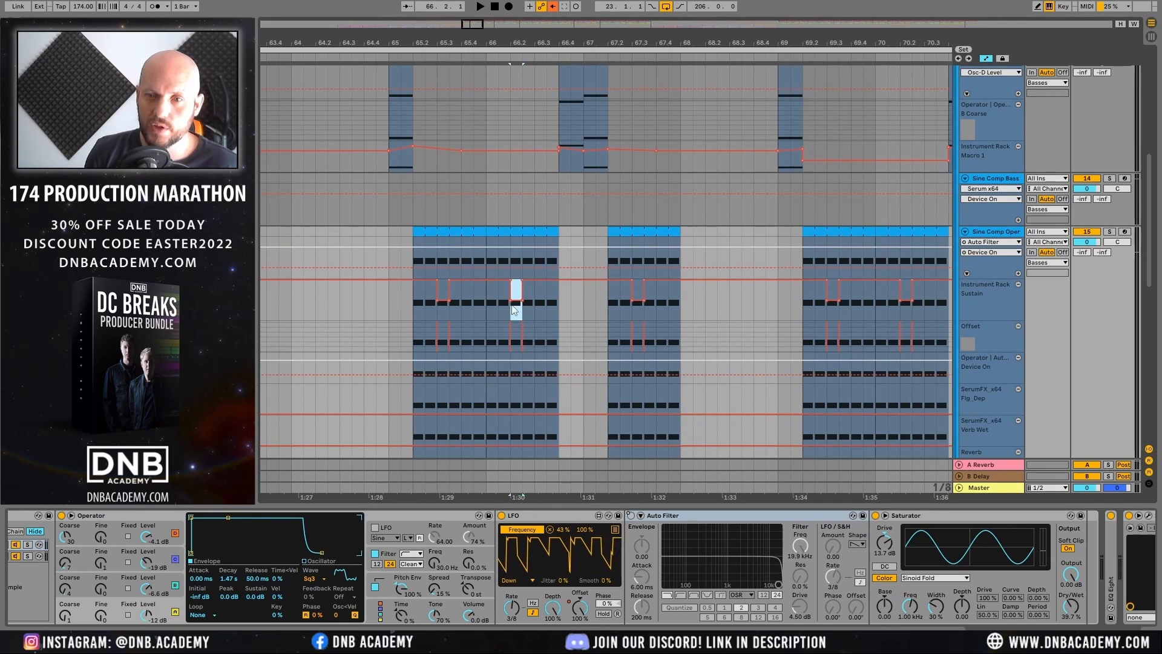
Step: Show the envelope of Operator's oscillator C and play the section to watch how the Sustain automation moves it
{"action": "left_click", "coordinate": [992, 287]}
{"action": "left_click_drag", "start_coordinate": [1047, 637], "coordinate": [1036, 636]}
{"action": "left_click", "coordinate": [354, 575]}
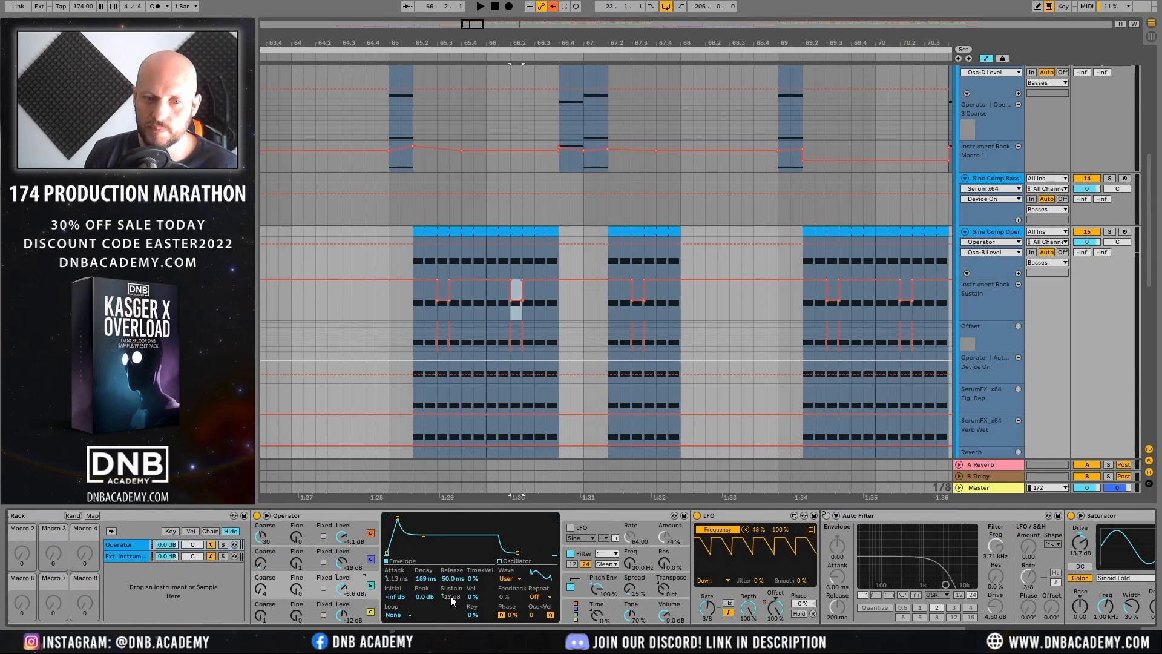
{"action": "key", "text": "space"}
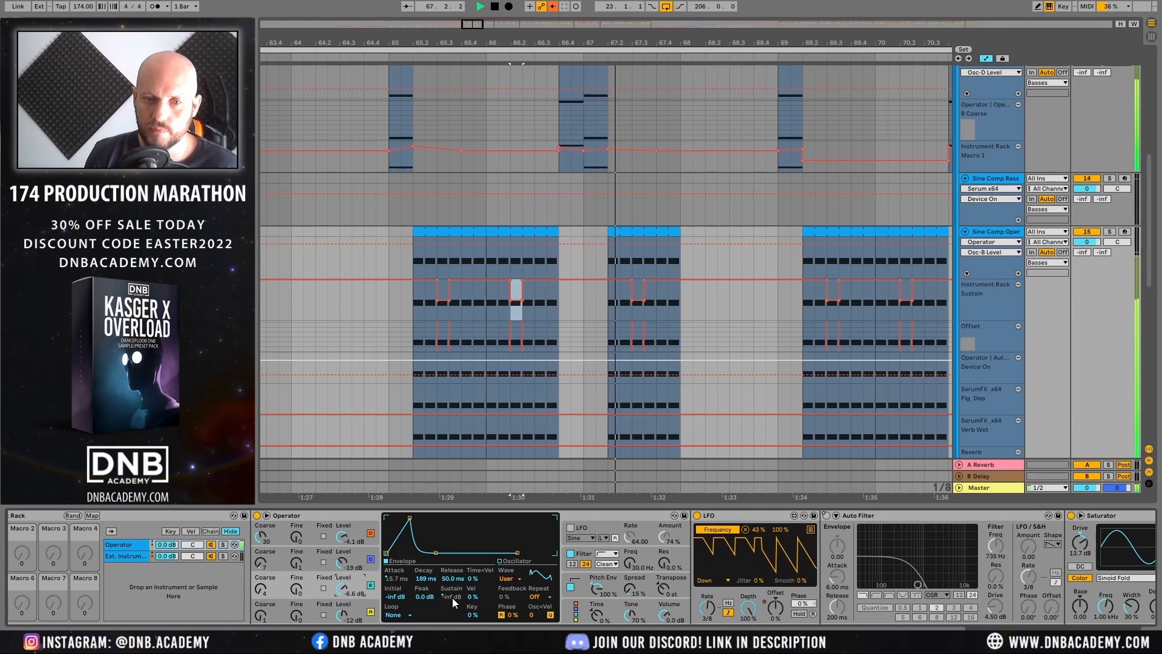
{"action": "key", "text": "space"}
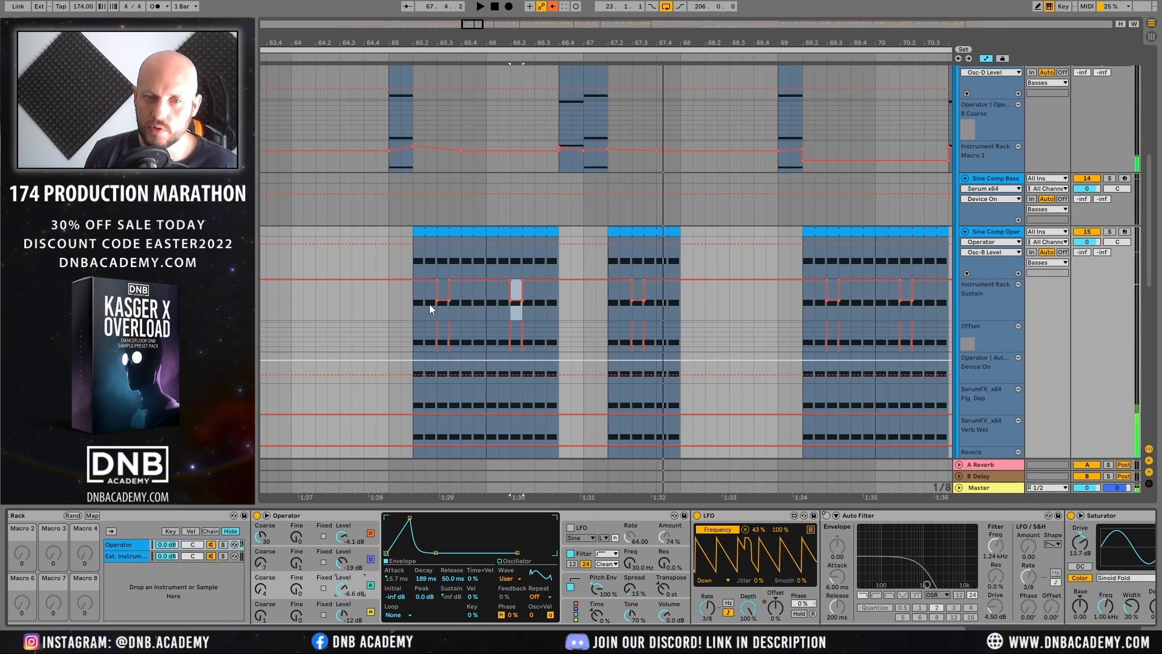
Step: Hide the automation lanes, re-enable automation, and audition the soloed Sine Comp Operator track from its first clip with the LFO device selected
{"action": "left_click", "coordinate": [985, 59]}
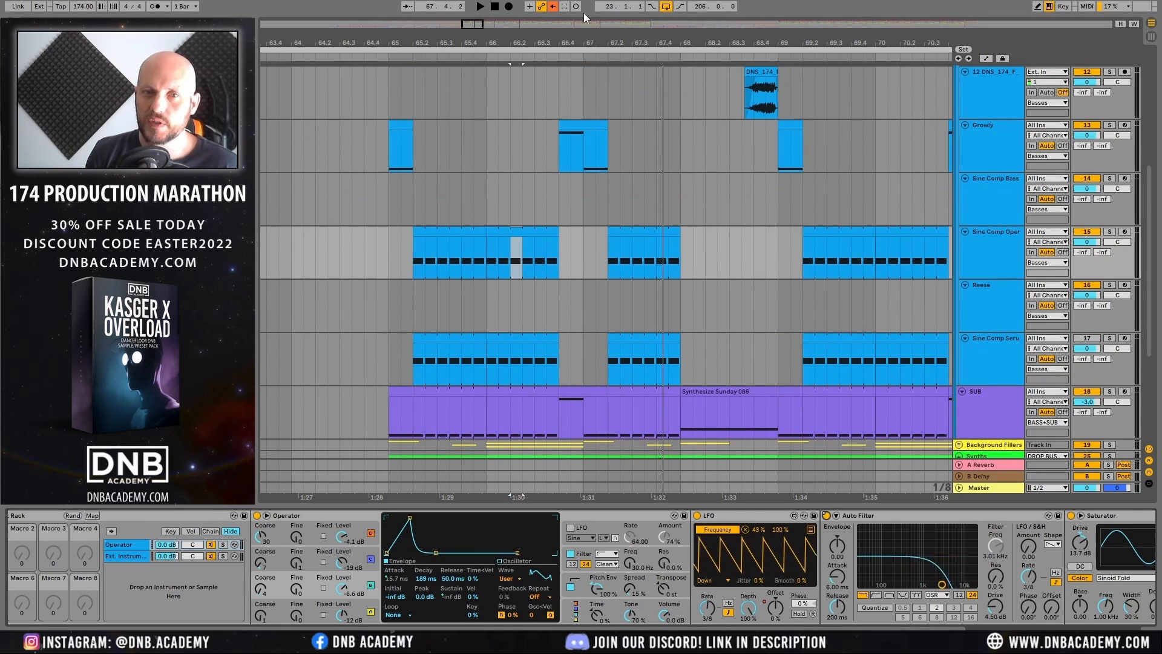
{"action": "left_click", "coordinate": [1109, 232]}
{"action": "key", "text": "space"}
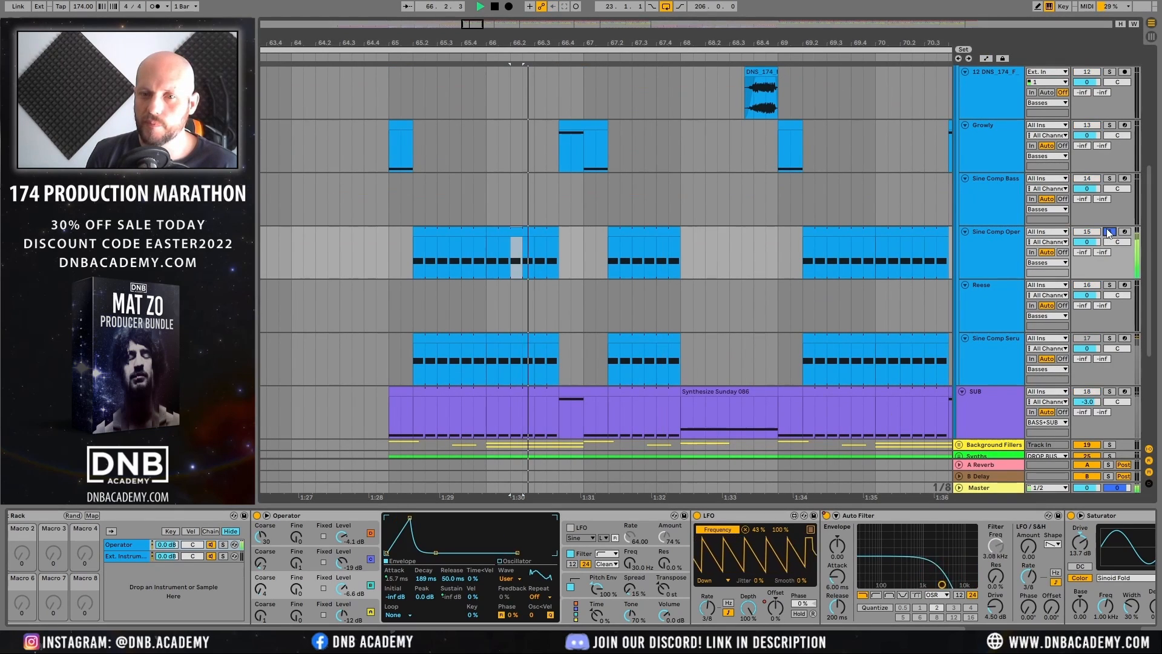
{"action": "left_click", "coordinate": [413, 242]}
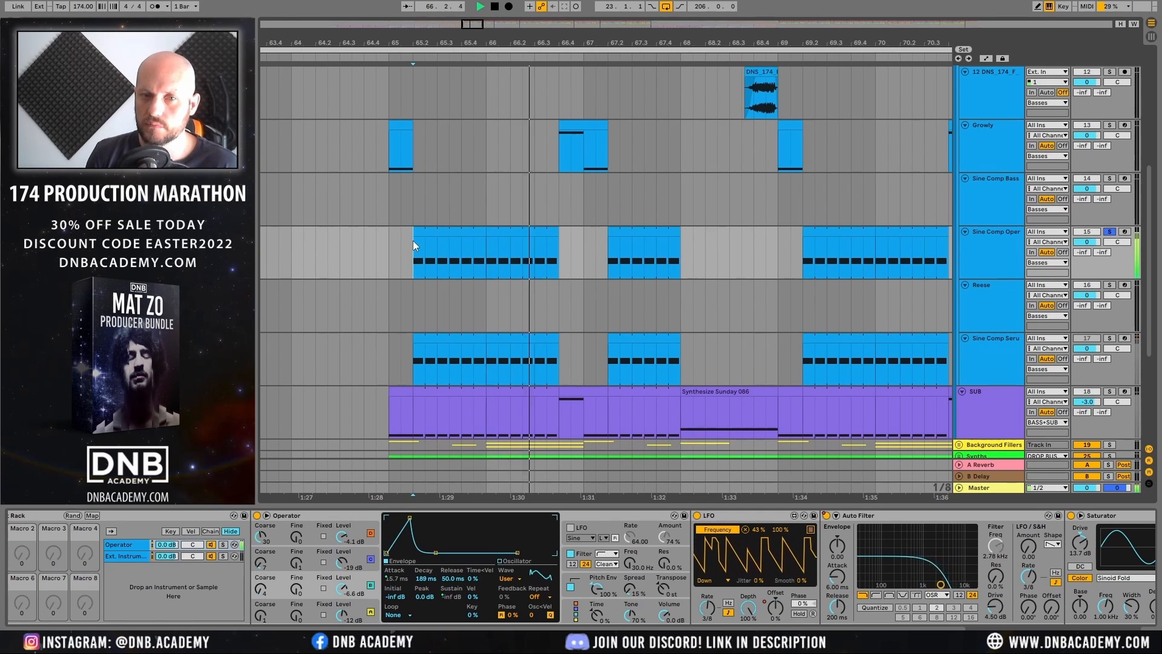
{"action": "key", "text": "space"}
{"action": "left_click", "coordinate": [719, 514]}
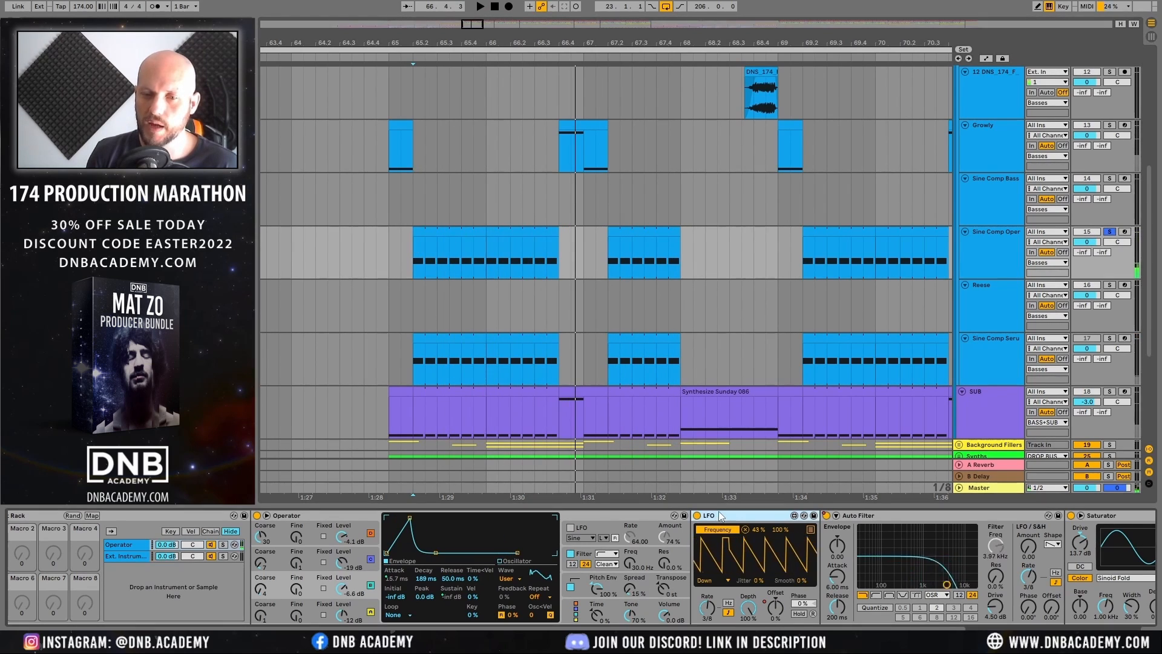
{"action": "key", "text": "space"}
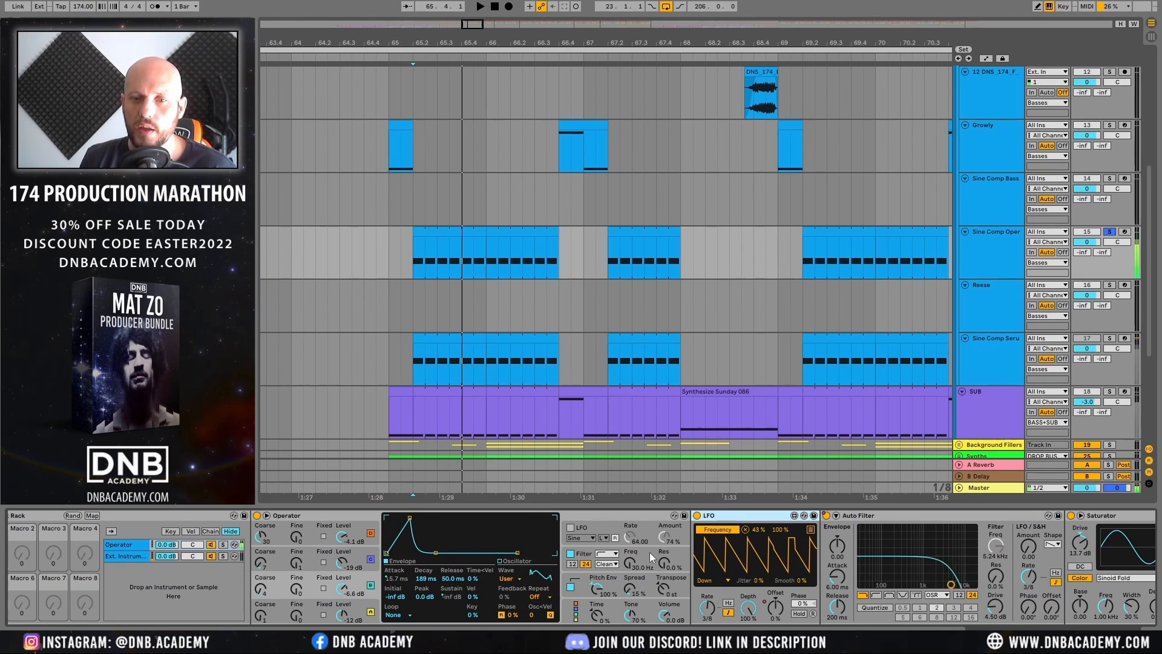
Step: Show Operator's filter settings and play the bass with both Operator's filter and the Auto Filter switched off
{"action": "left_click", "coordinate": [585, 560]}
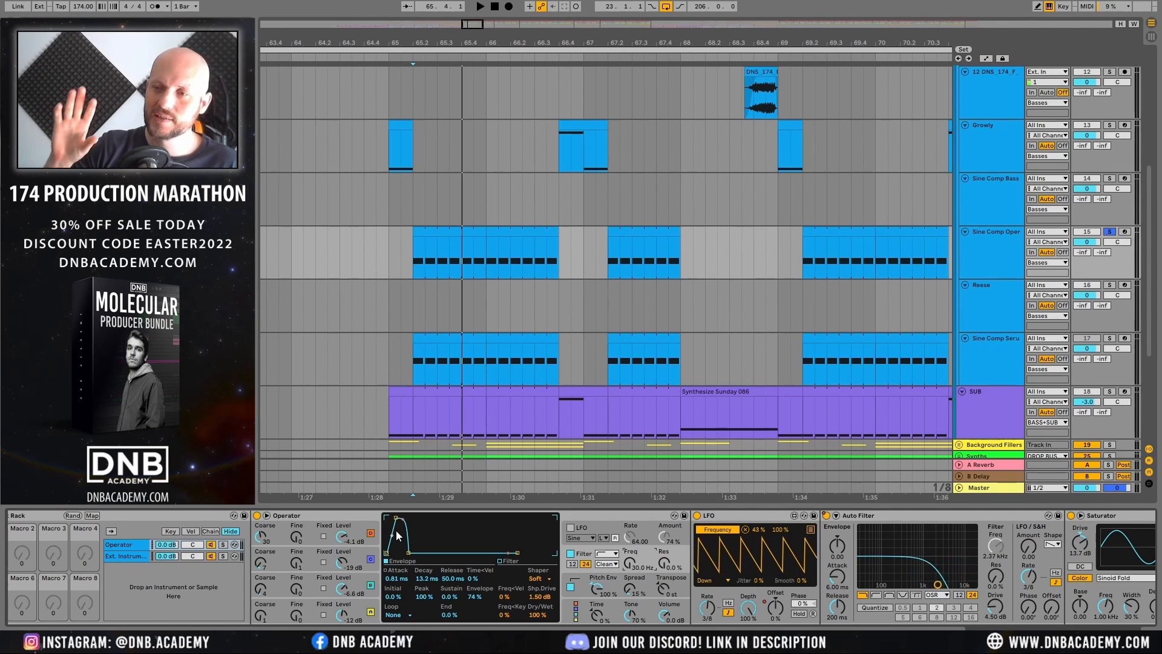
{"action": "left_click", "coordinate": [571, 554]}
{"action": "key", "text": "space"}
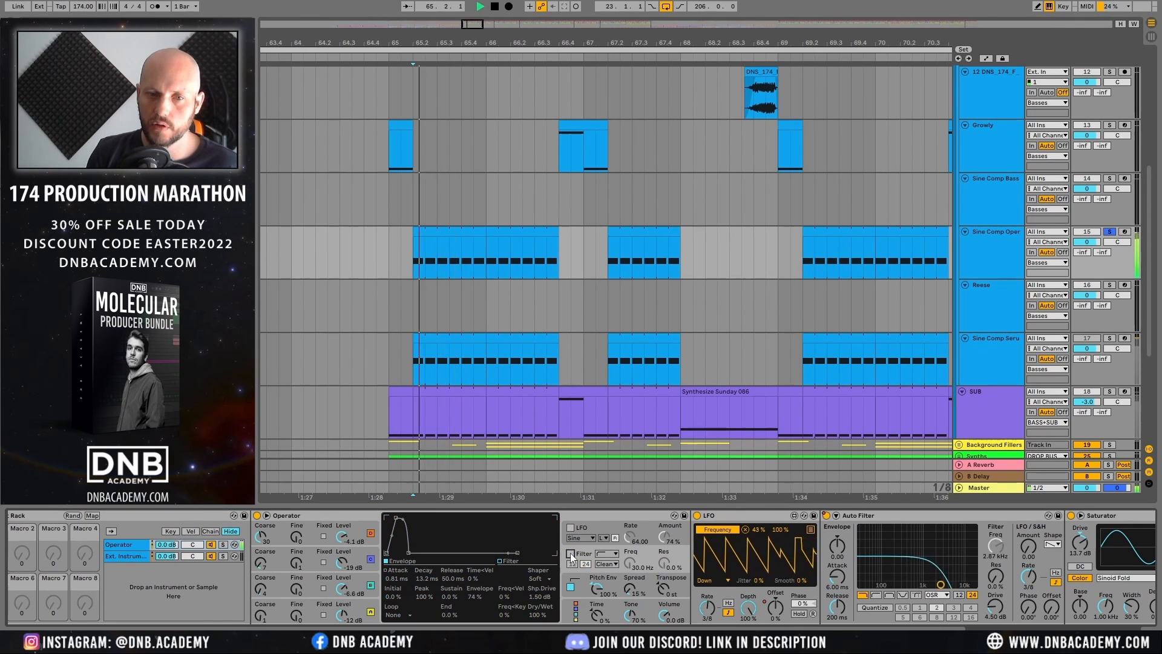
{"action": "left_click", "coordinate": [826, 515]}
{"action": "key", "text": "space"}
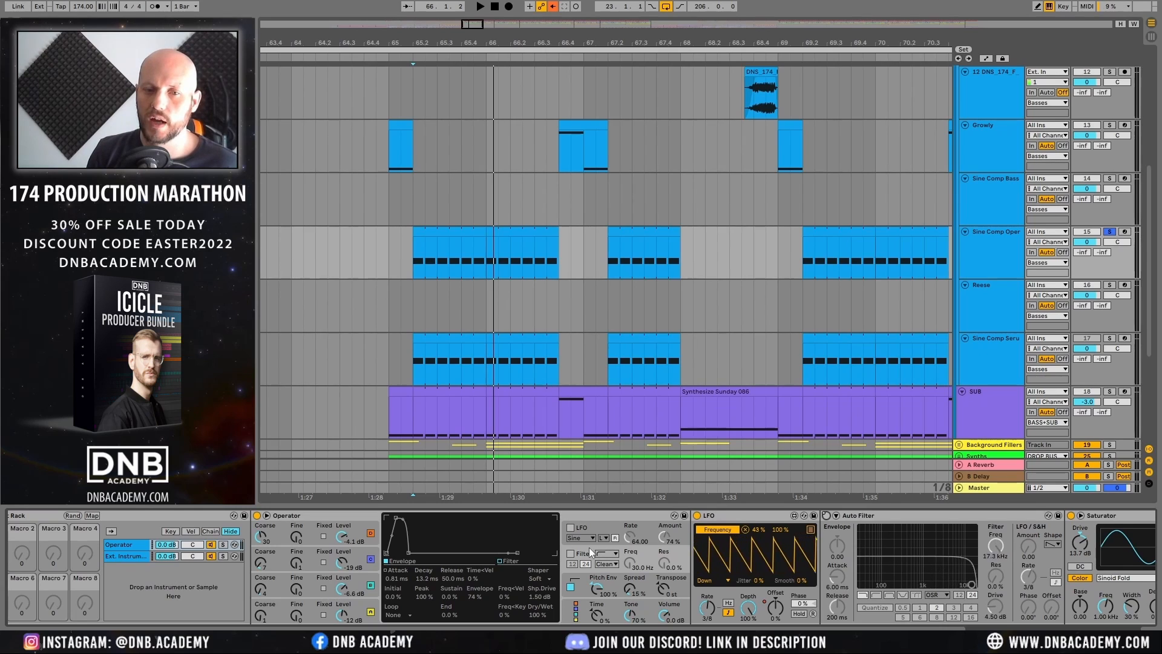
Step: Switch Operator's filter back on and compare the bass with the filter off and on during playback
{"action": "left_click", "coordinate": [571, 553]}
{"action": "key", "text": "space"}
{"action": "key", "text": "space"}
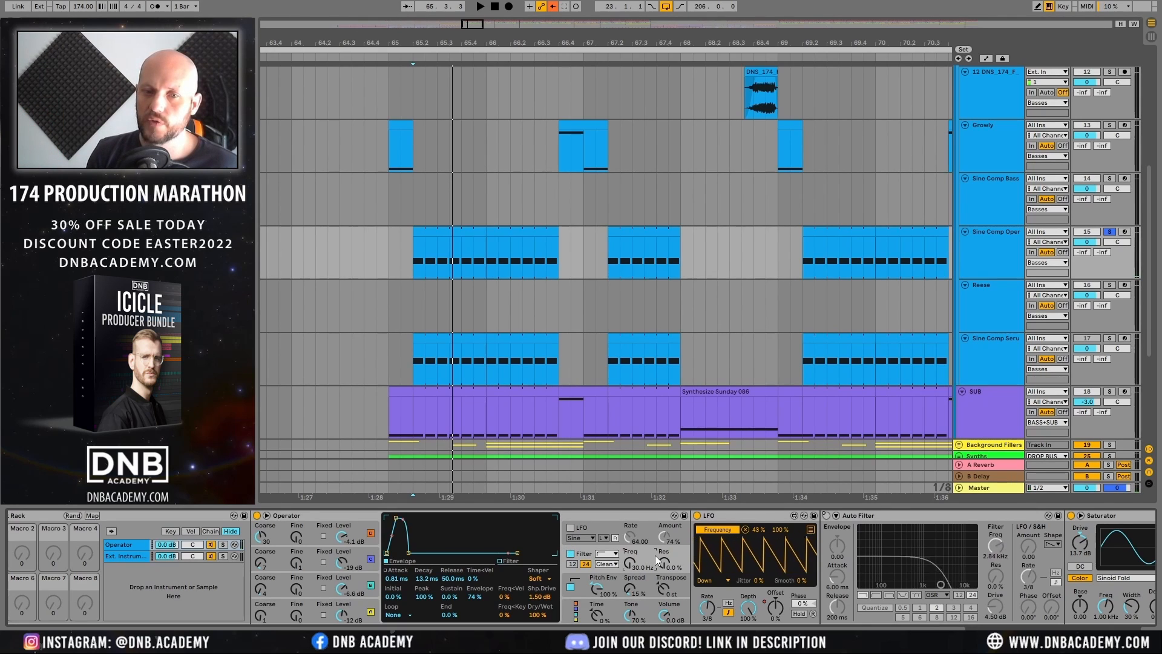
{"action": "key", "text": "space"}
{"action": "left_click", "coordinate": [570, 555]}
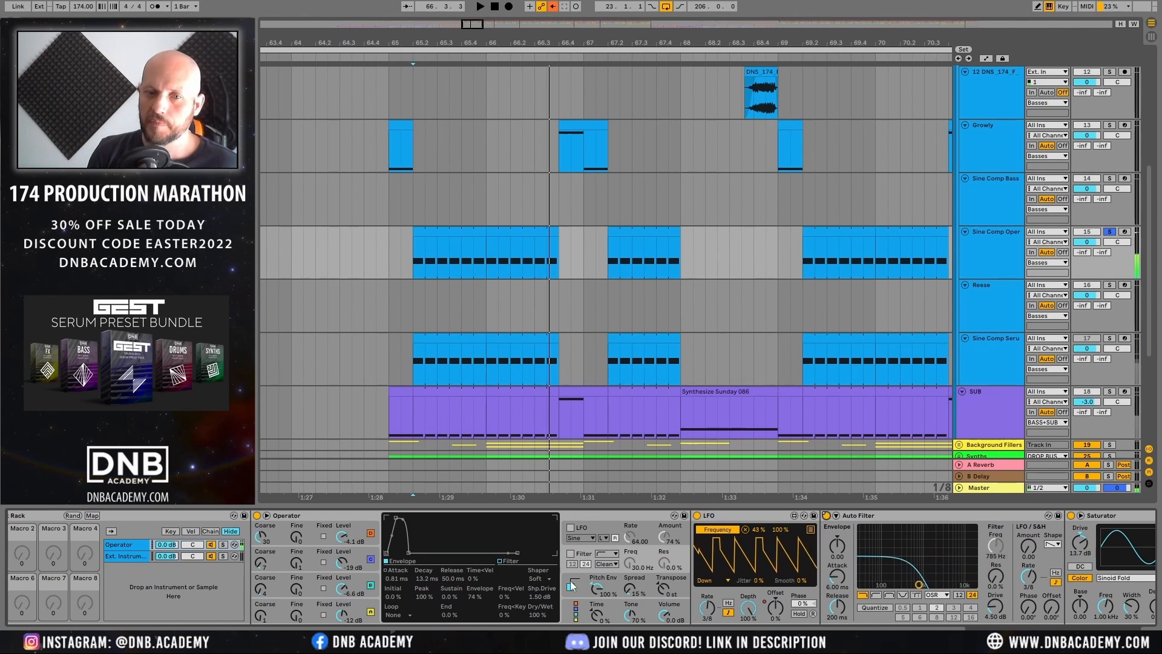
{"action": "left_click", "coordinate": [570, 554]}
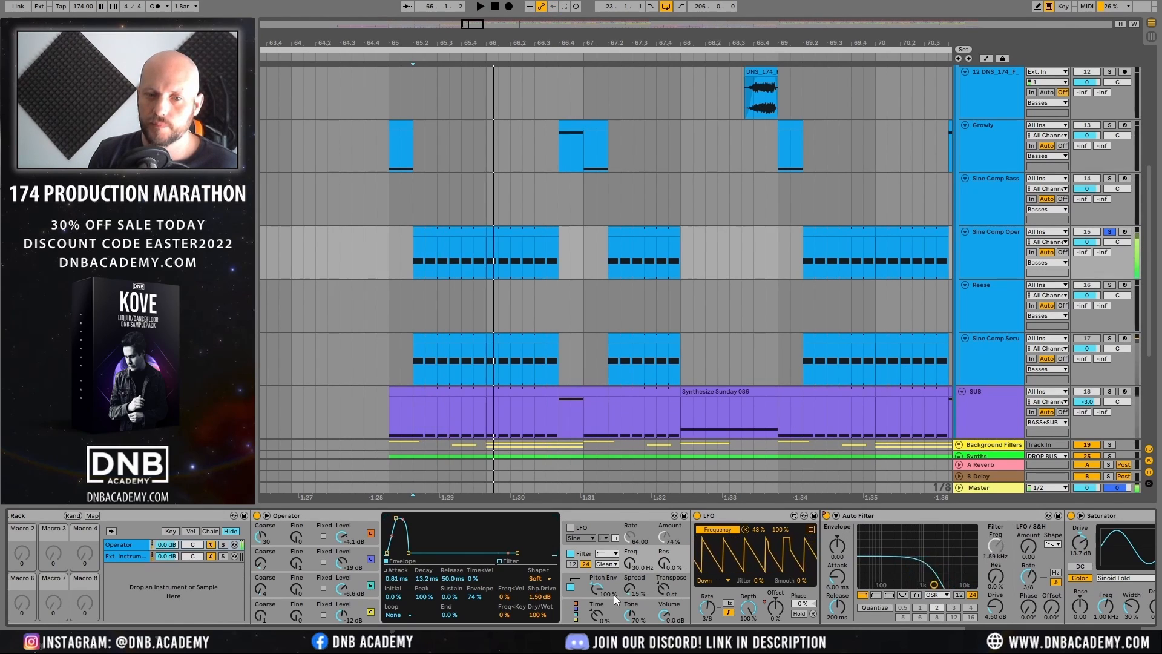
Step: Show Operator's pitch envelope and compare the bass with it switched off and on during playback
{"action": "left_click", "coordinate": [599, 588]}
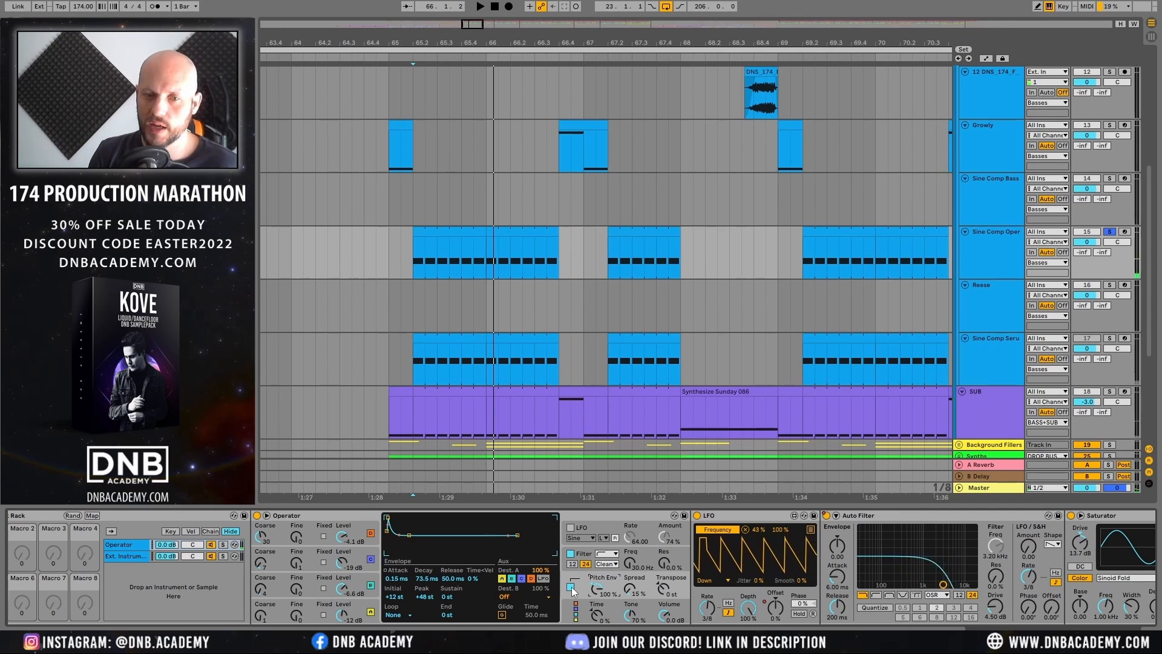
{"action": "key", "text": "space"}
{"action": "left_click", "coordinate": [570, 587]}
{"action": "left_click", "coordinate": [571, 587]}
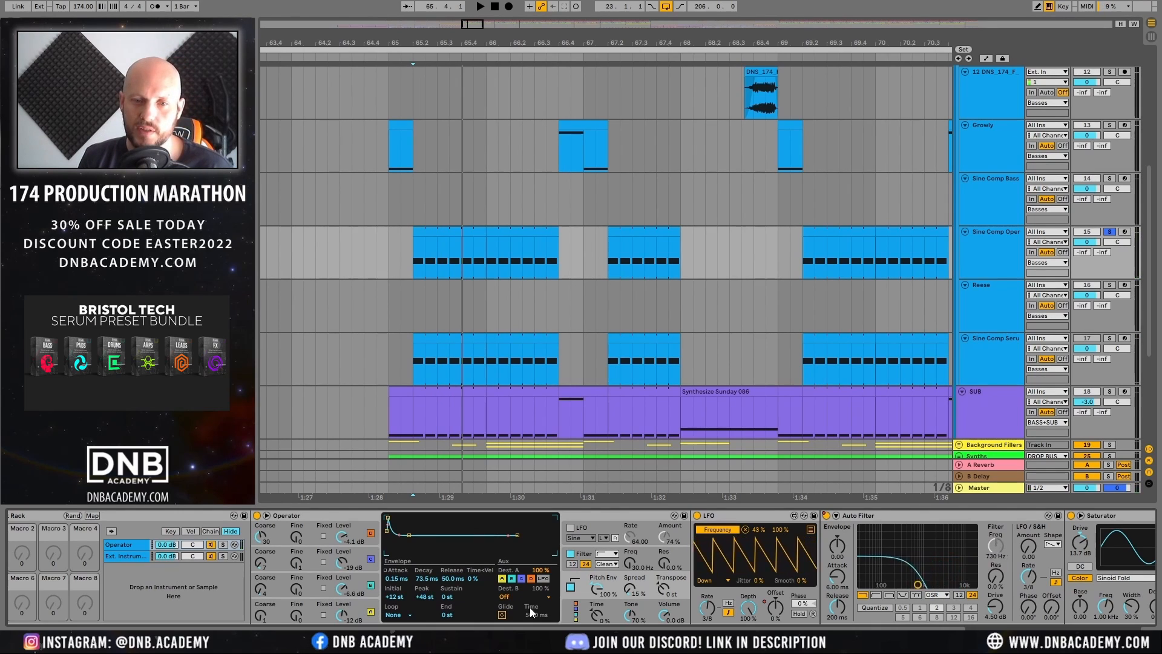
Step: Examine Operator's global settings and the waveforms of its individual oscillators, ending with oscillator A
{"action": "left_click", "coordinate": [570, 609]}
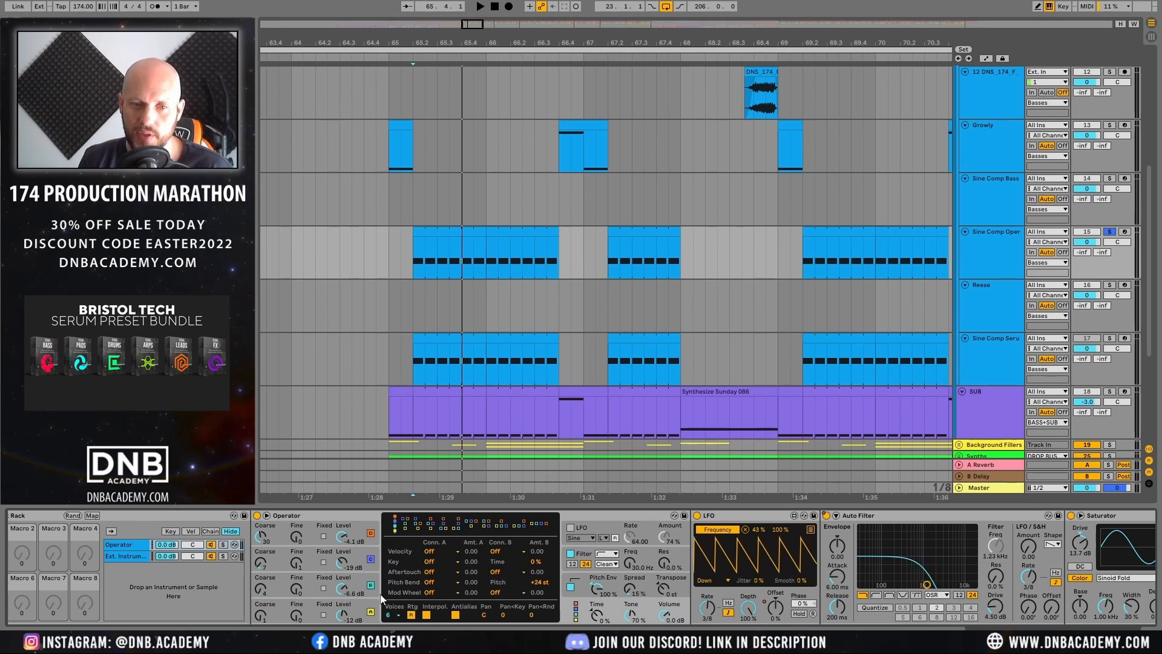
{"action": "left_click", "coordinate": [370, 611]}
{"action": "left_click", "coordinate": [514, 578]}
{"action": "left_click", "coordinate": [519, 569]}
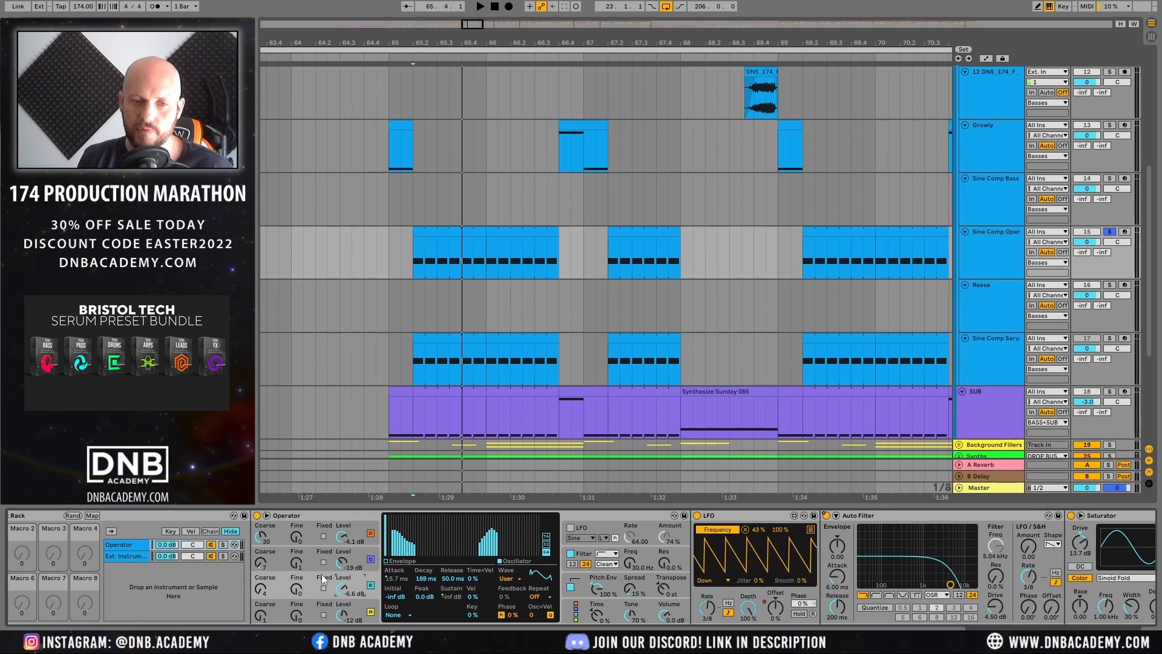
{"action": "left_click", "coordinate": [370, 558]}
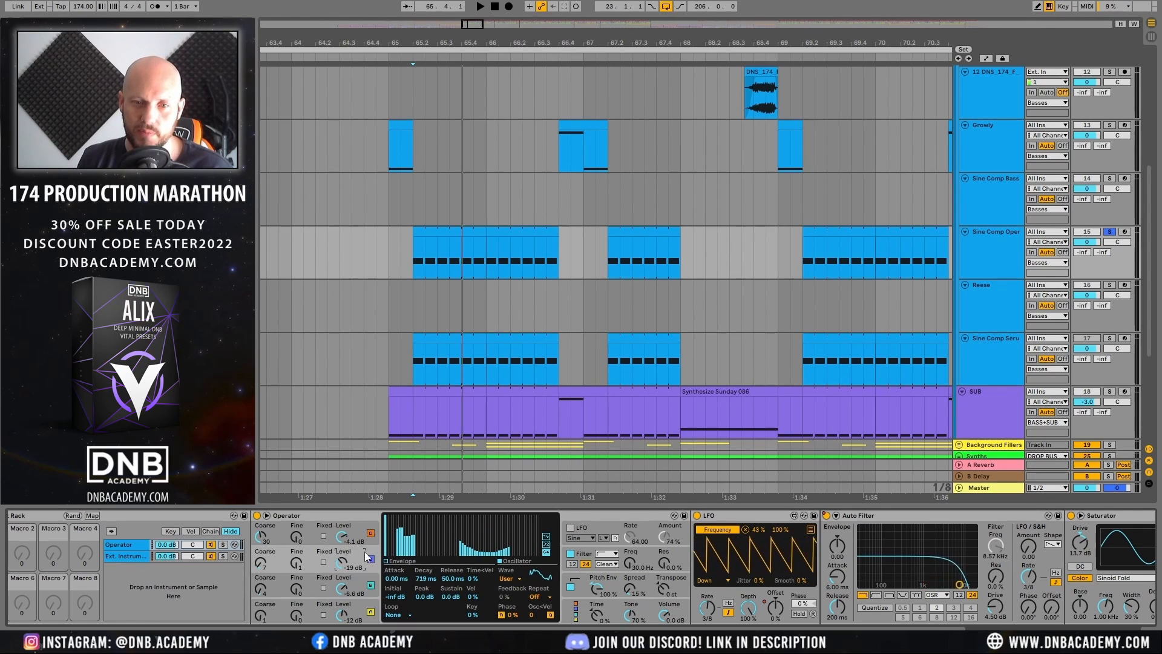
{"action": "left_click", "coordinate": [371, 533]}
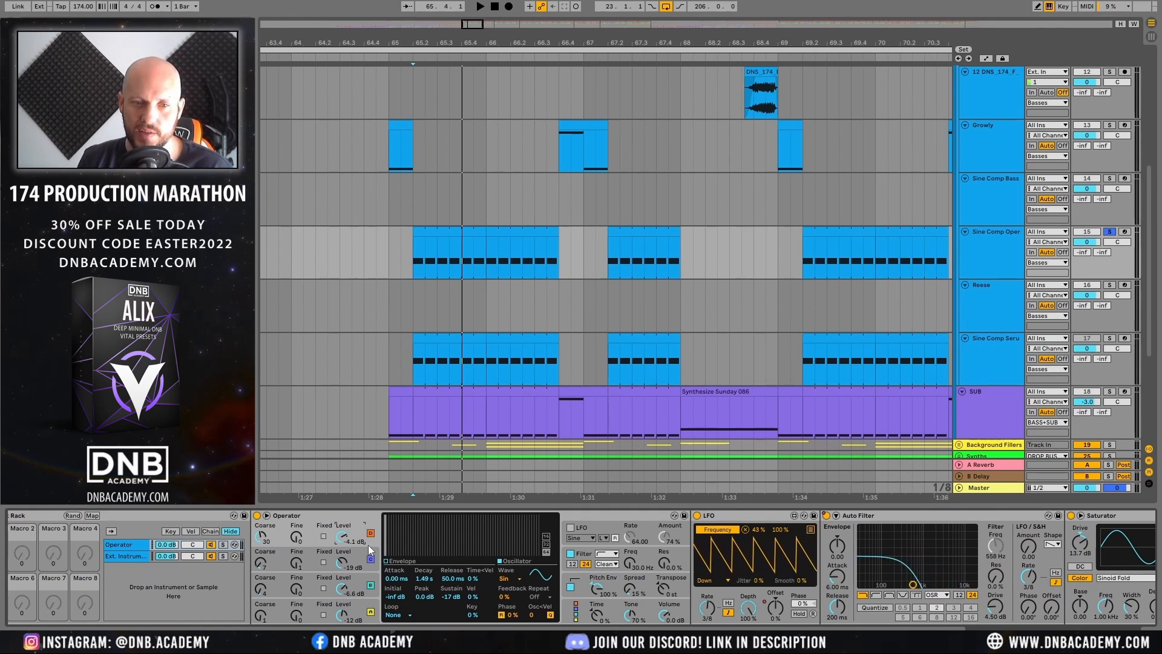
Step: Fold the LFO, Auto Filter and Saturator devices in the Sine Comp Operator chain to reach the effects behind them
{"action": "double_click", "coordinate": [757, 515]}
{"action": "double_click", "coordinate": [757, 515]}
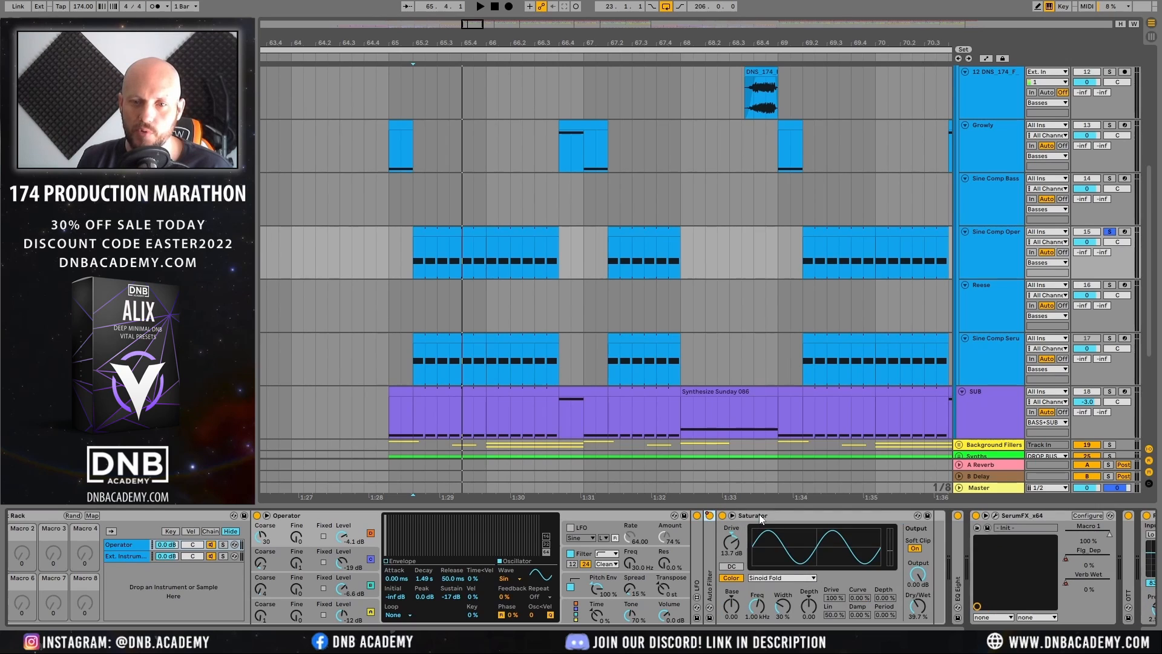
{"action": "double_click", "coordinate": [759, 514]}
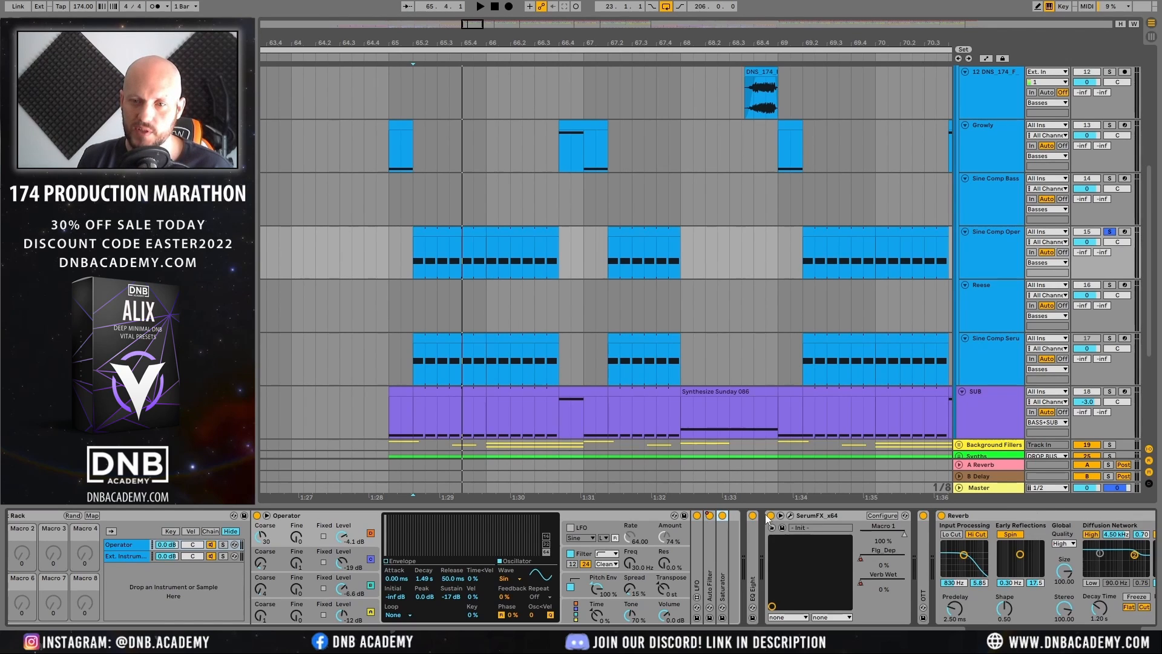
Step: Examine SerumFX's filter, phaser and flanger effects and compare the soloed bass with the plugin off and on during playback
{"action": "left_click", "coordinate": [805, 520]}
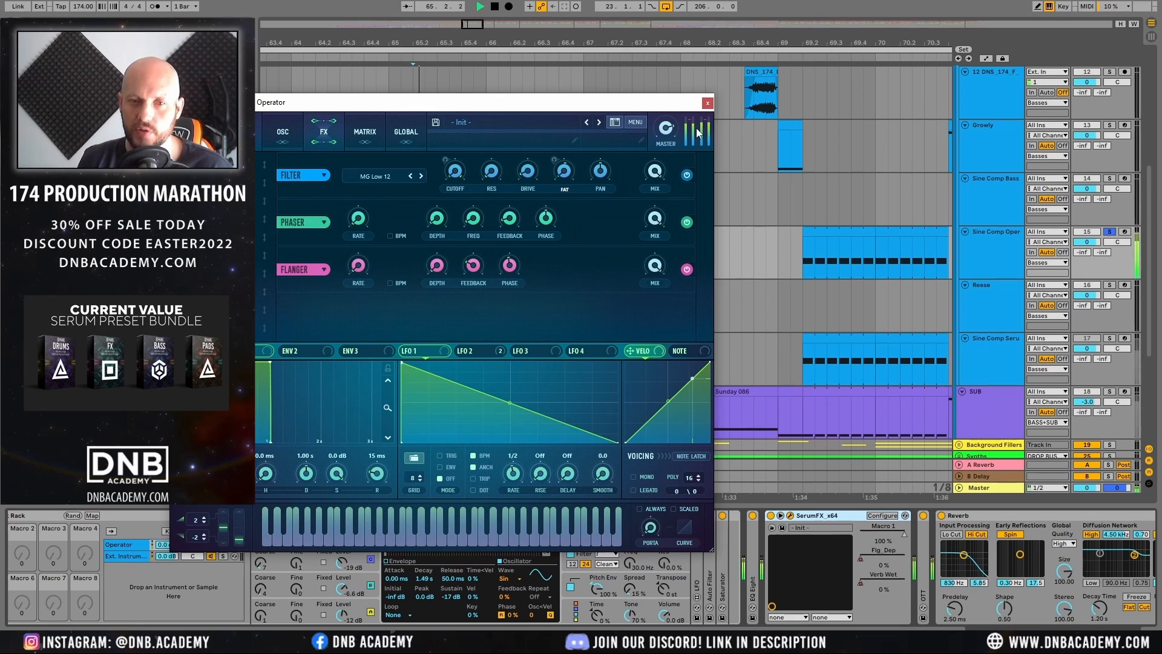
{"action": "left_click", "coordinate": [771, 515]}
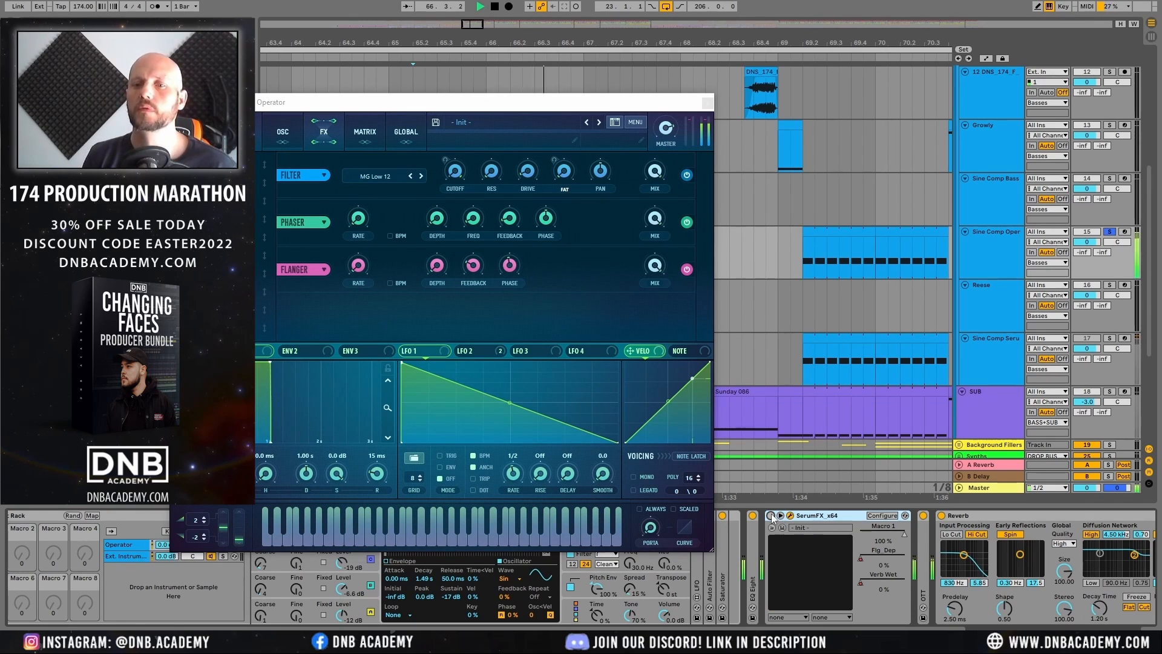
{"action": "key", "text": "space"}
{"action": "left_click", "coordinate": [771, 516]}
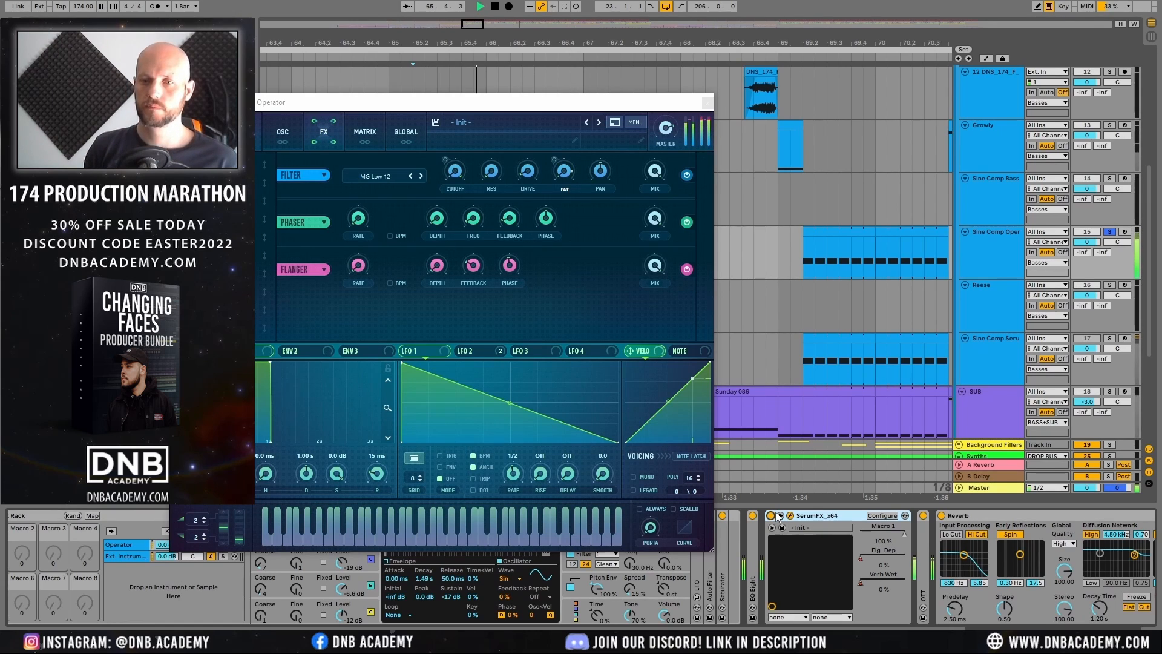
{"action": "key", "text": "space"}
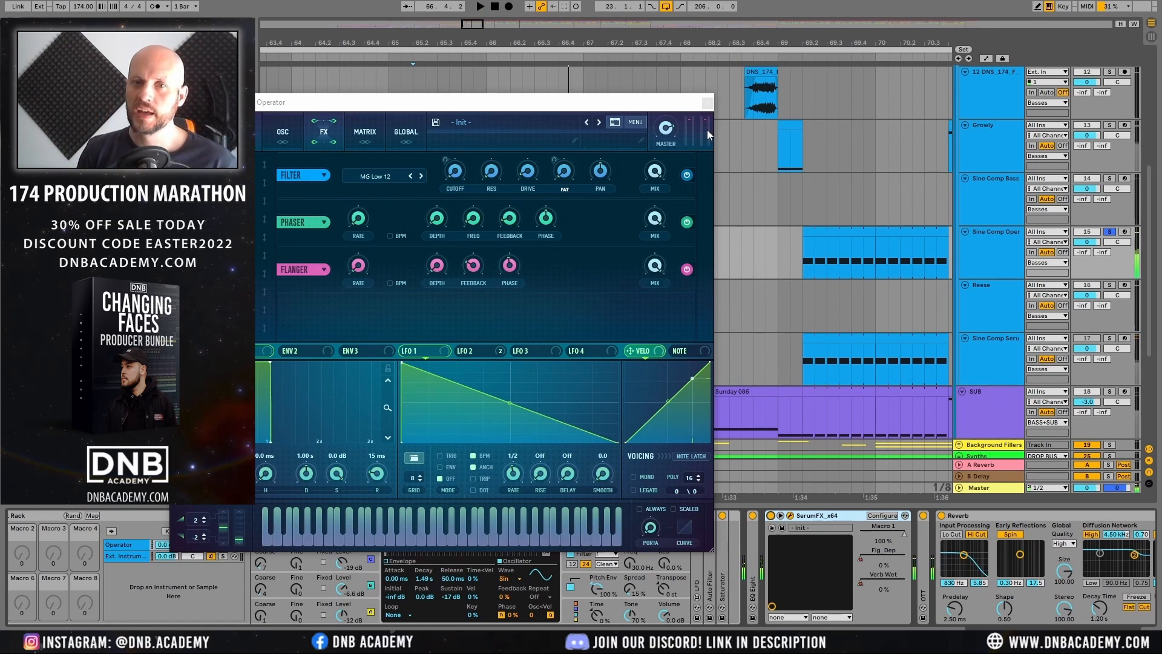
{"action": "left_click", "coordinate": [709, 102]}
Step: Unsolo the Sine Comp Operator track and compare SerumFX off and on in the full mix, playing from bar 65
{"action": "left_click", "coordinate": [1110, 232]}
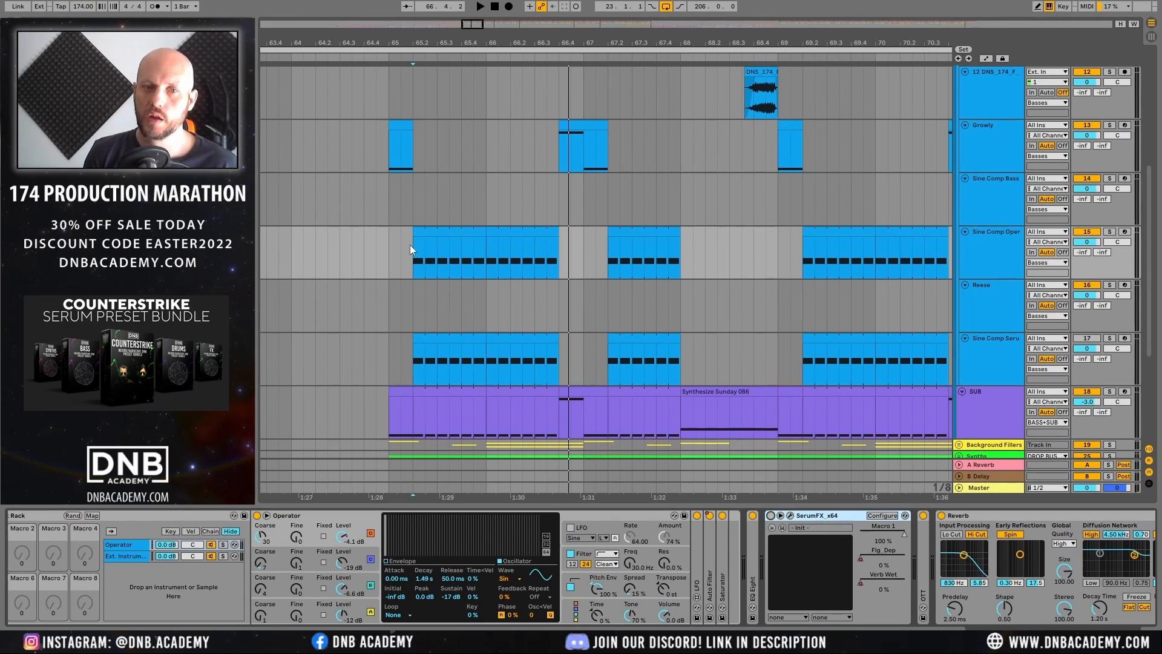
{"action": "left_click", "coordinate": [396, 243]}
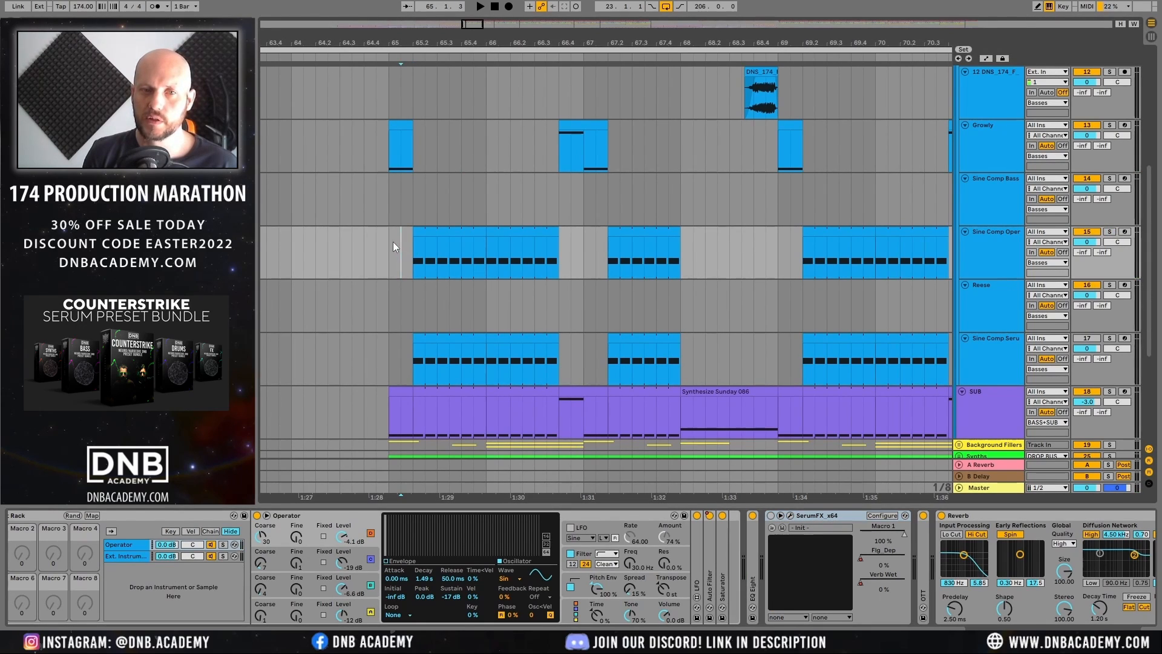
{"action": "key", "text": "space"}
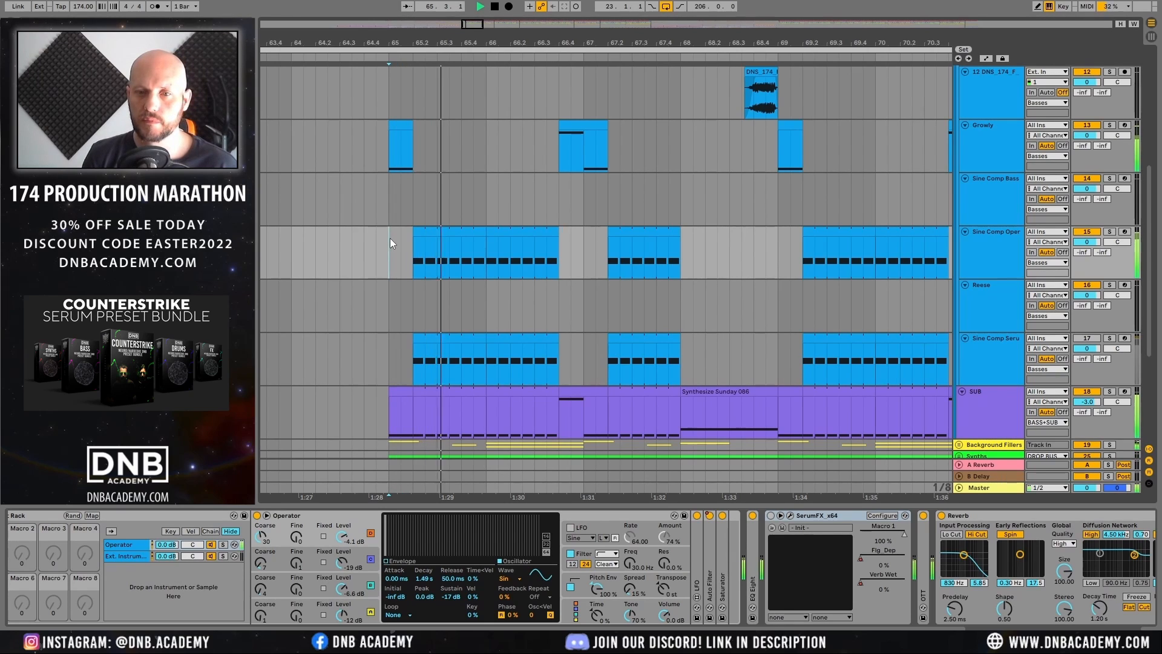
{"action": "key", "text": "space"}
{"action": "key", "text": "space"}
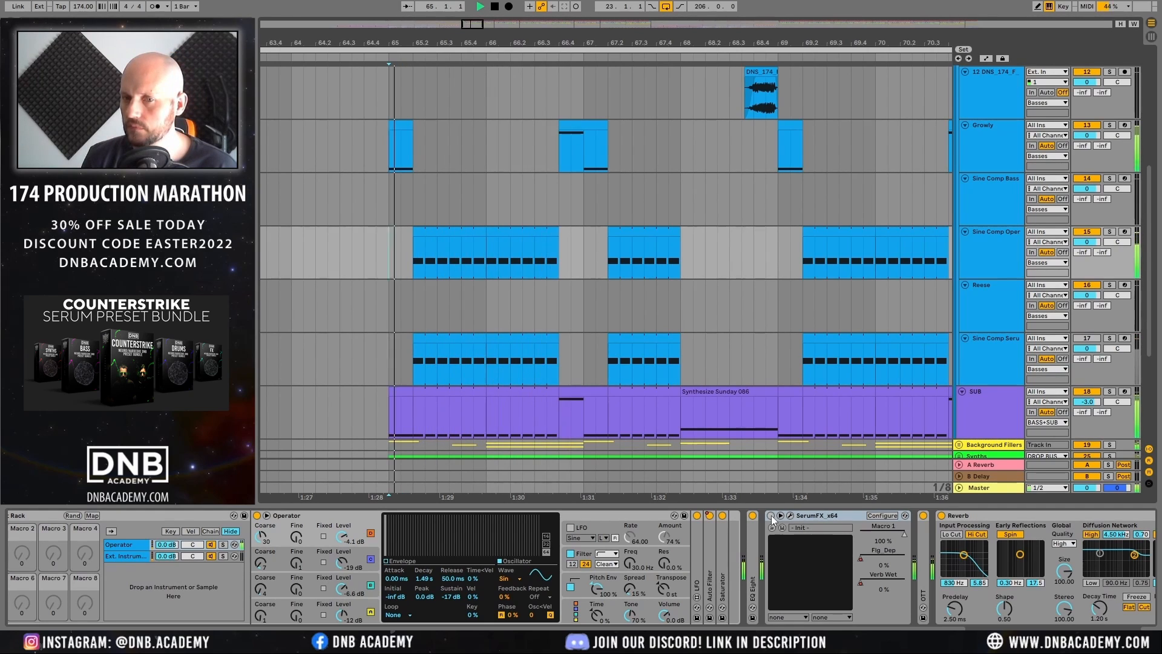
{"action": "left_click", "coordinate": [771, 516]}
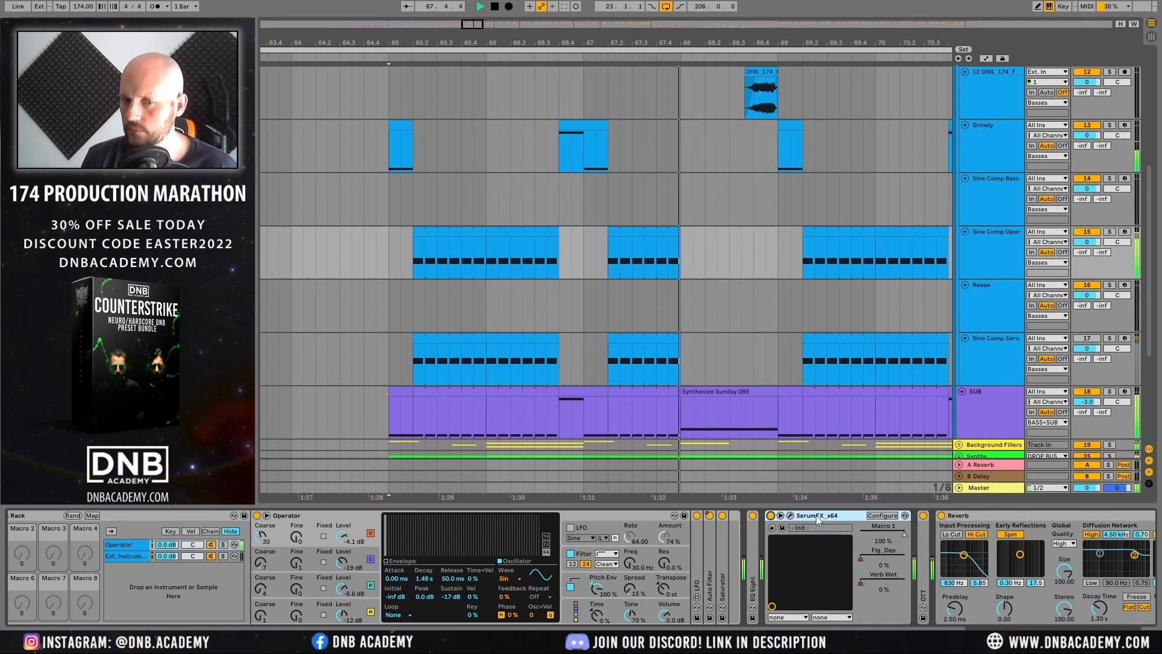
{"action": "key", "text": "space"}
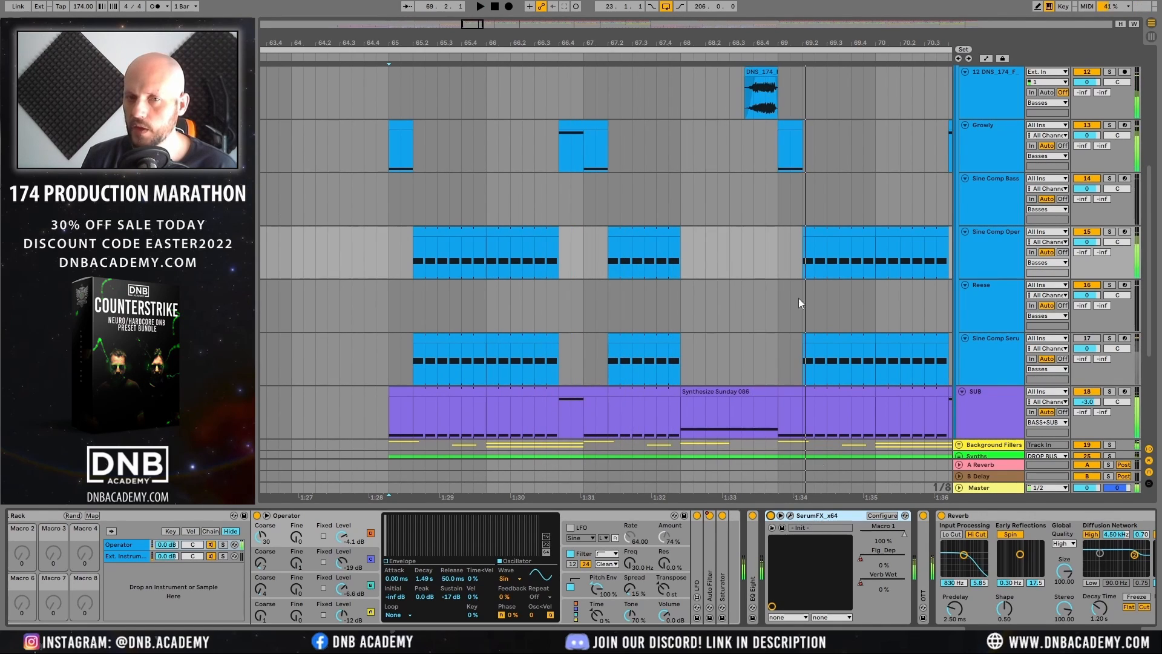
Step: Select the Sine Comp Operator clip at bar 80 and play its variation up to bar 82
{"action": "left_click_drag", "start_coordinate": [875, 40], "coordinate": [262, 37]}
{"action": "left_click", "coordinate": [584, 234]}
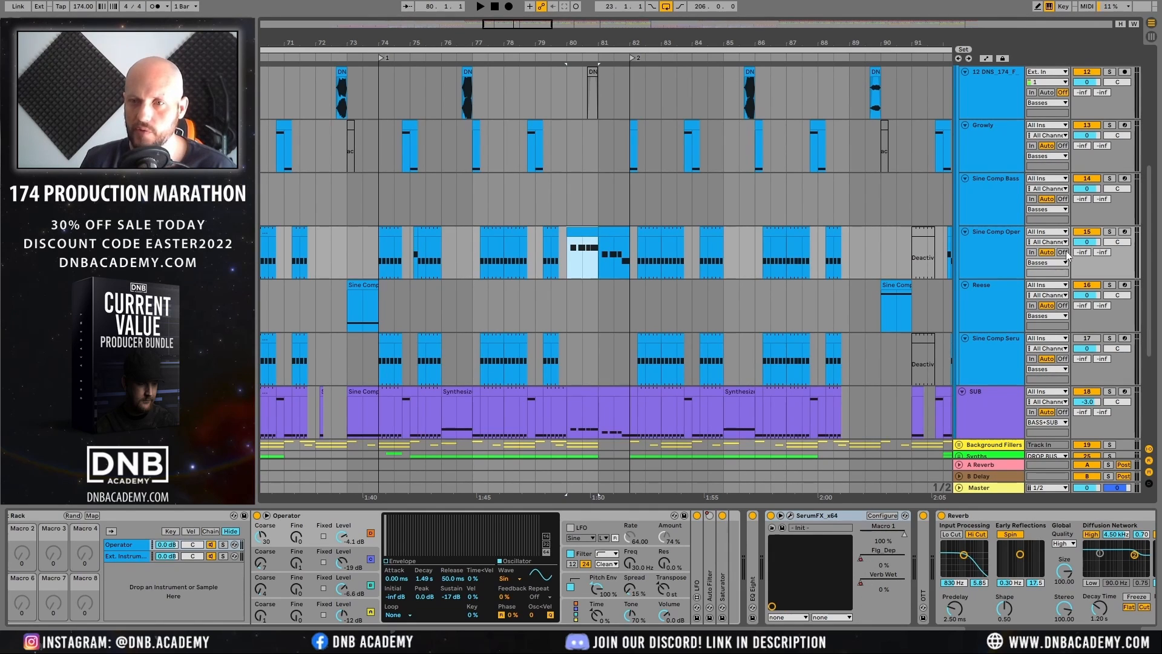
{"action": "left_click", "coordinate": [1108, 231]}
{"action": "key", "text": "space"}
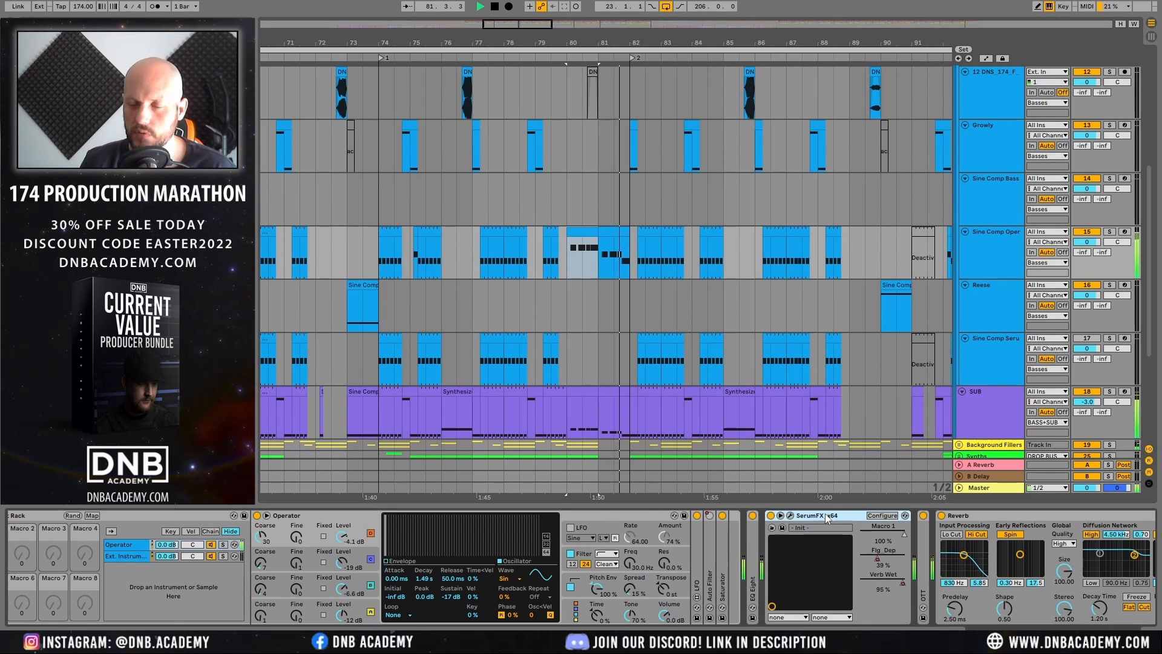
{"action": "key", "text": "space"}
Step: Show the arrangement's automation and examine SerumFX's Flg_Dep and Verb Wet curves around bars 80 to 82
{"action": "left_click", "coordinate": [986, 59]}
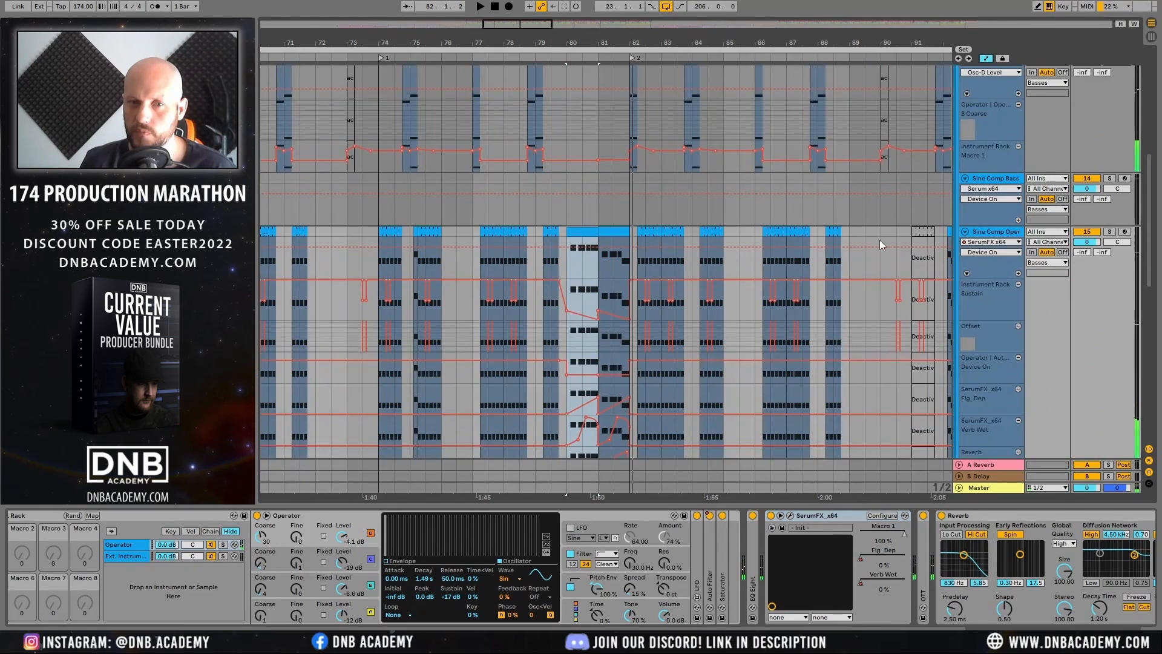
{"action": "left_click_drag", "start_coordinate": [599, 60], "coordinate": [583, 85]}
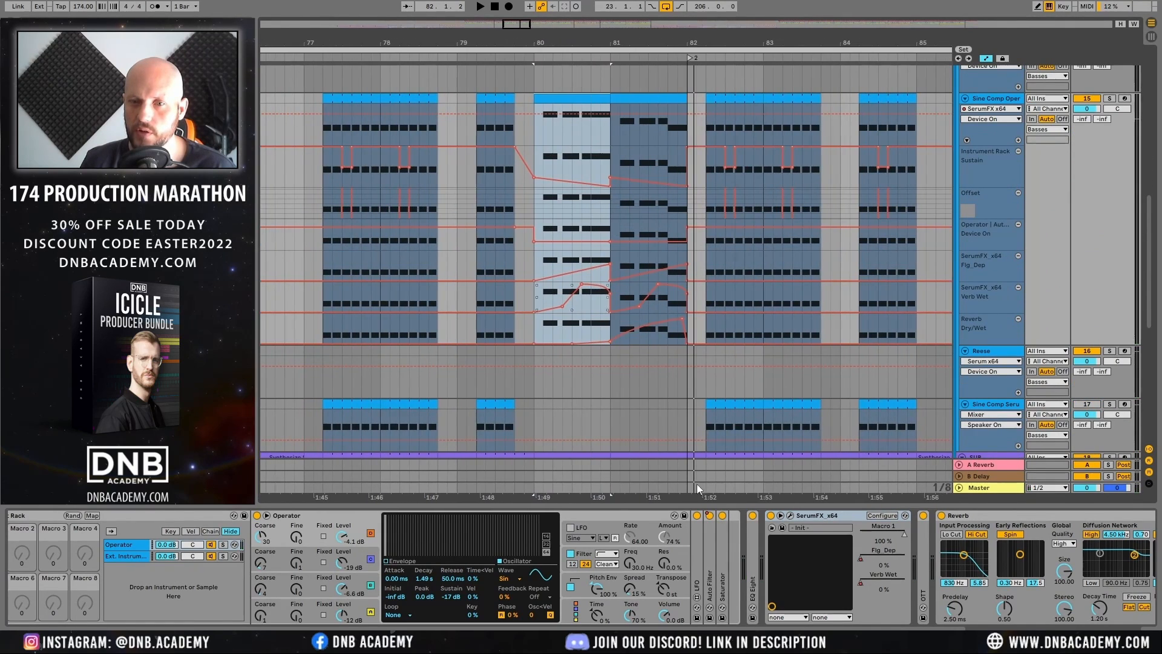
{"action": "left_click", "coordinate": [861, 558]}
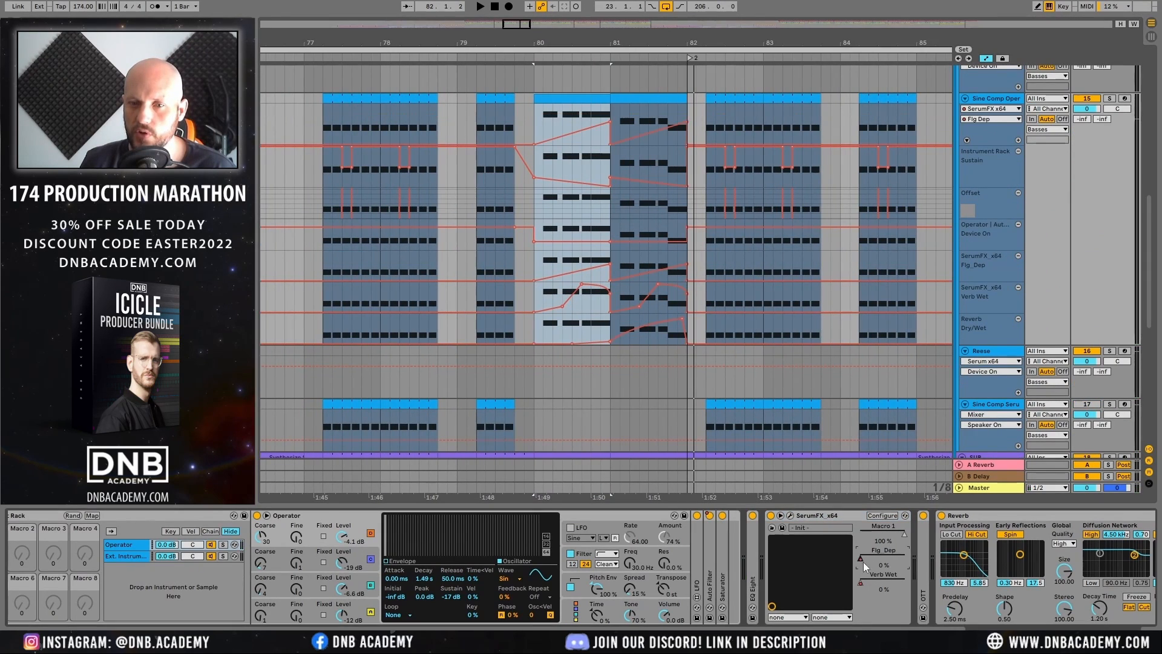
{"action": "left_click", "coordinate": [862, 581]}
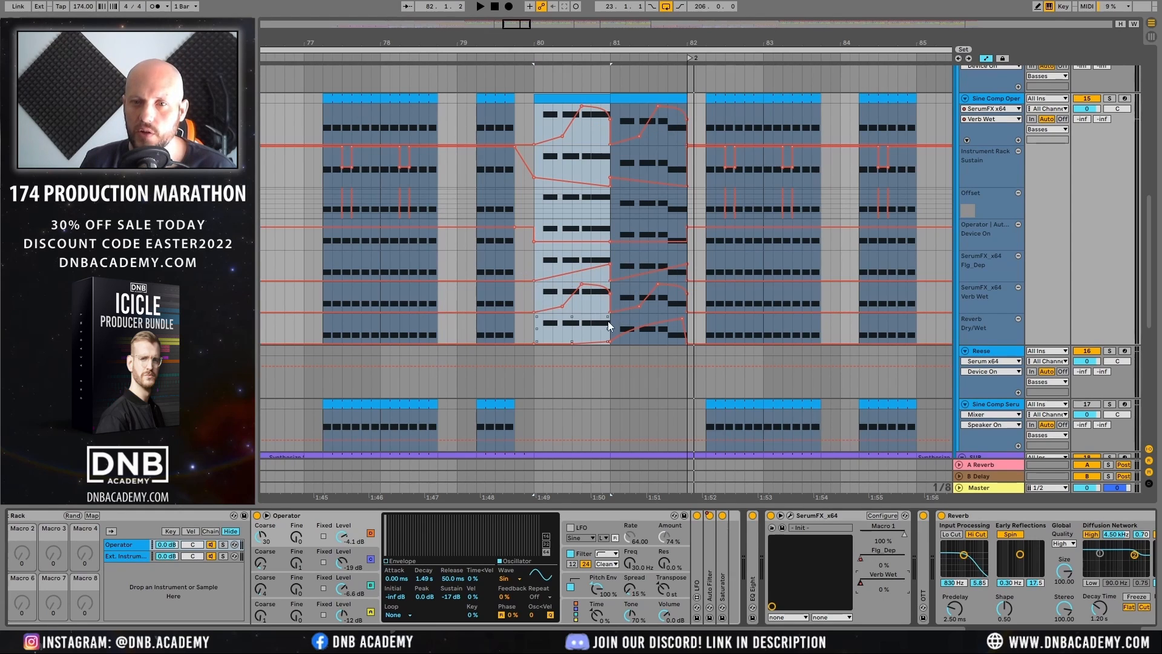
Step: Examine the Reverb's Dry/Wet automation lane and the Reverb device itself
{"action": "left_click", "coordinate": [978, 329]}
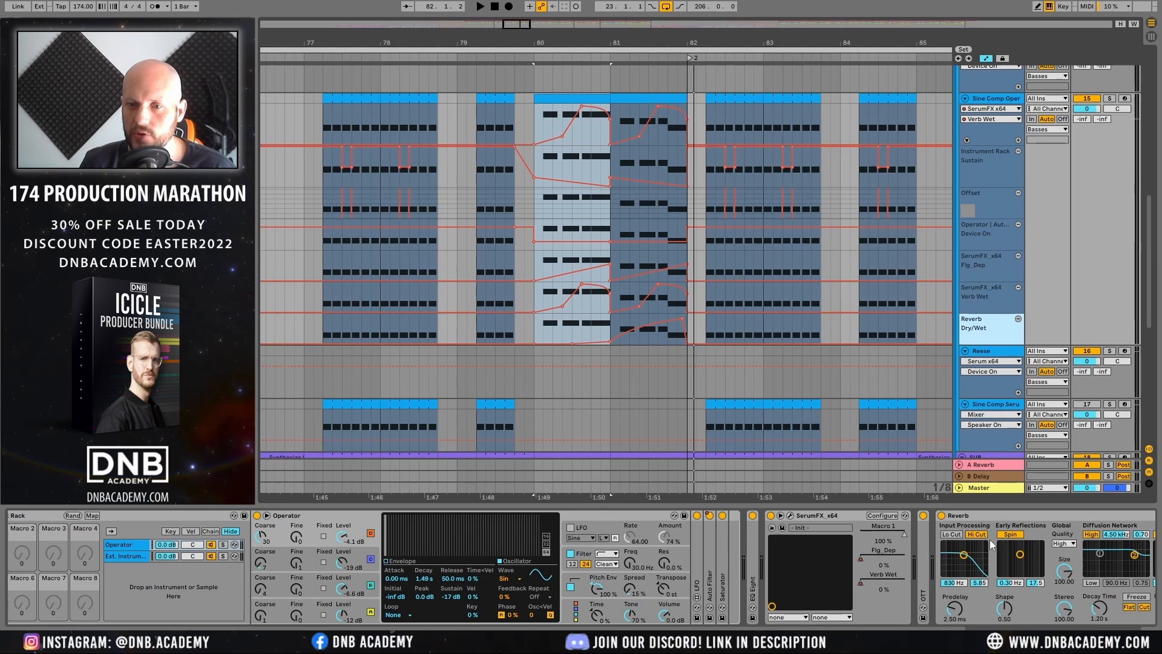
{"action": "left_click_drag", "start_coordinate": [1031, 640], "coordinate": [1048, 639]}
{"action": "left_click", "coordinate": [873, 515]}
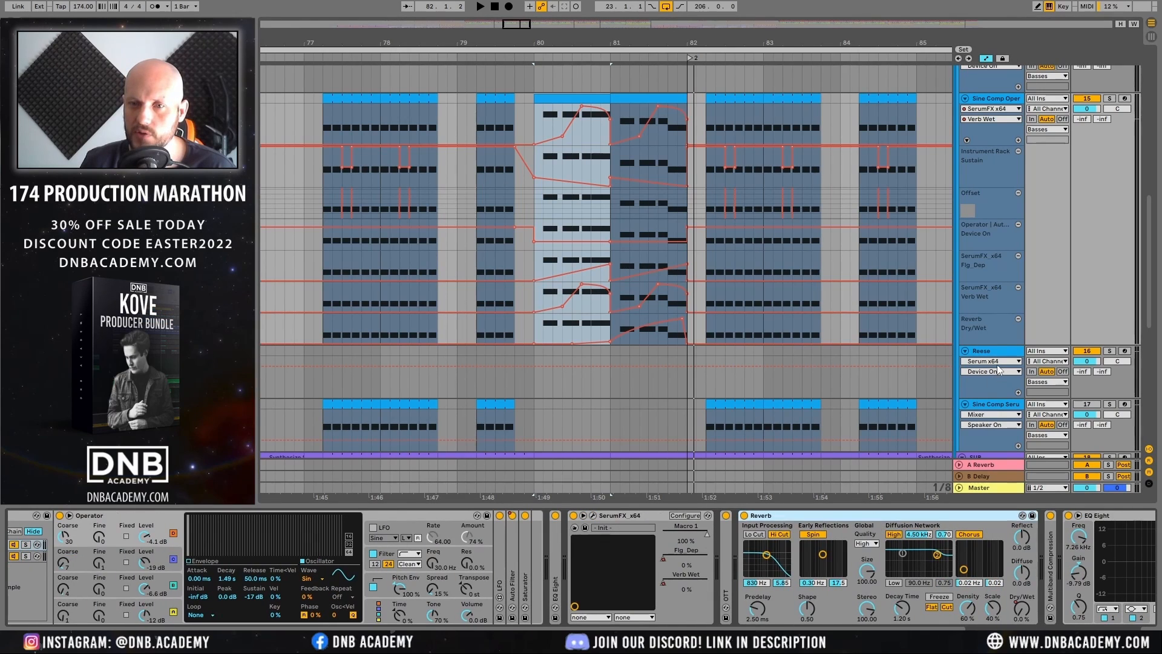
Step: Examine the Auto Filter's Device On automation lane and unfold the Auto Filter in the device chain
{"action": "left_click", "coordinate": [980, 235]}
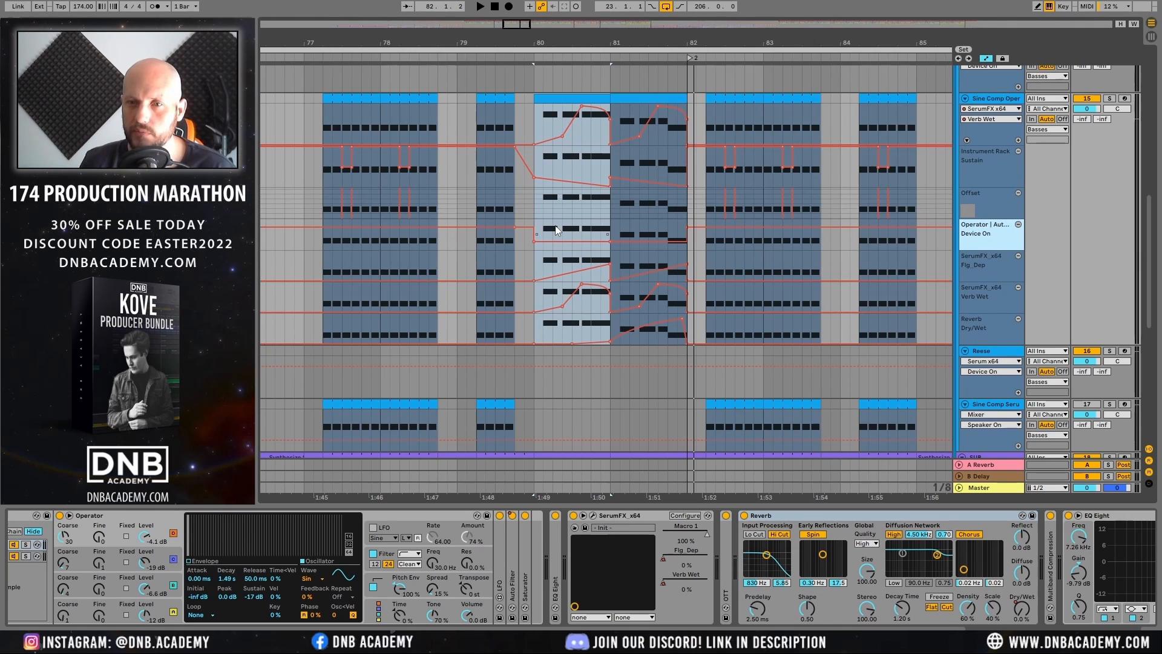
{"action": "left_click_drag", "start_coordinate": [1067, 638], "coordinate": [1046, 638]}
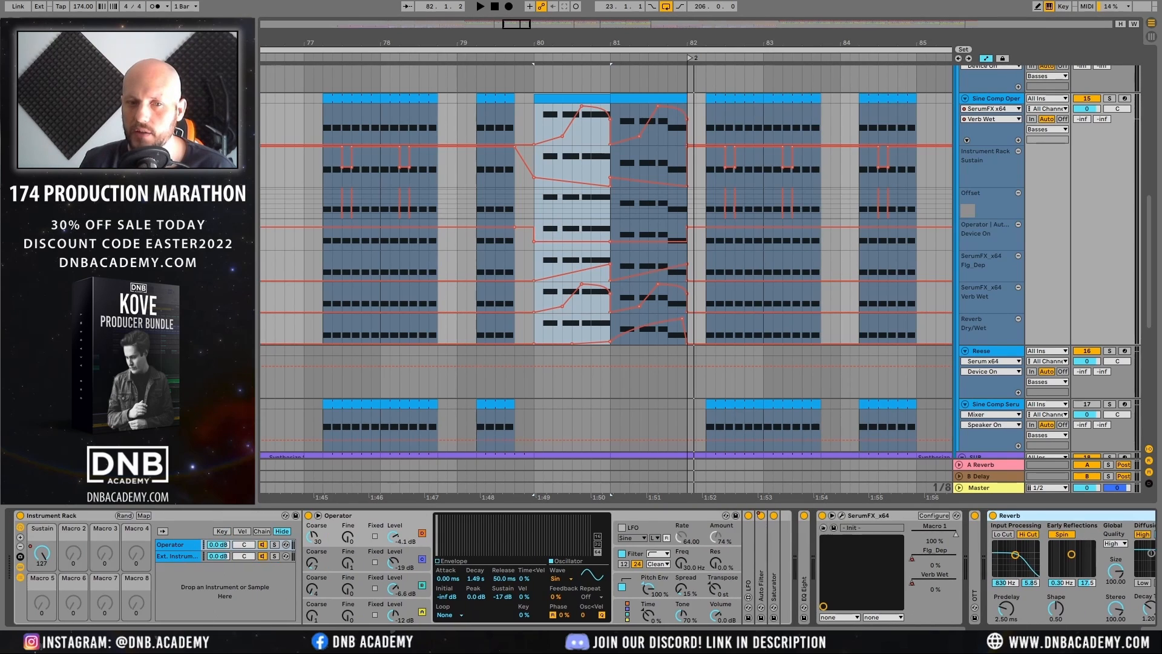
{"action": "double_click", "coordinate": [764, 571]}
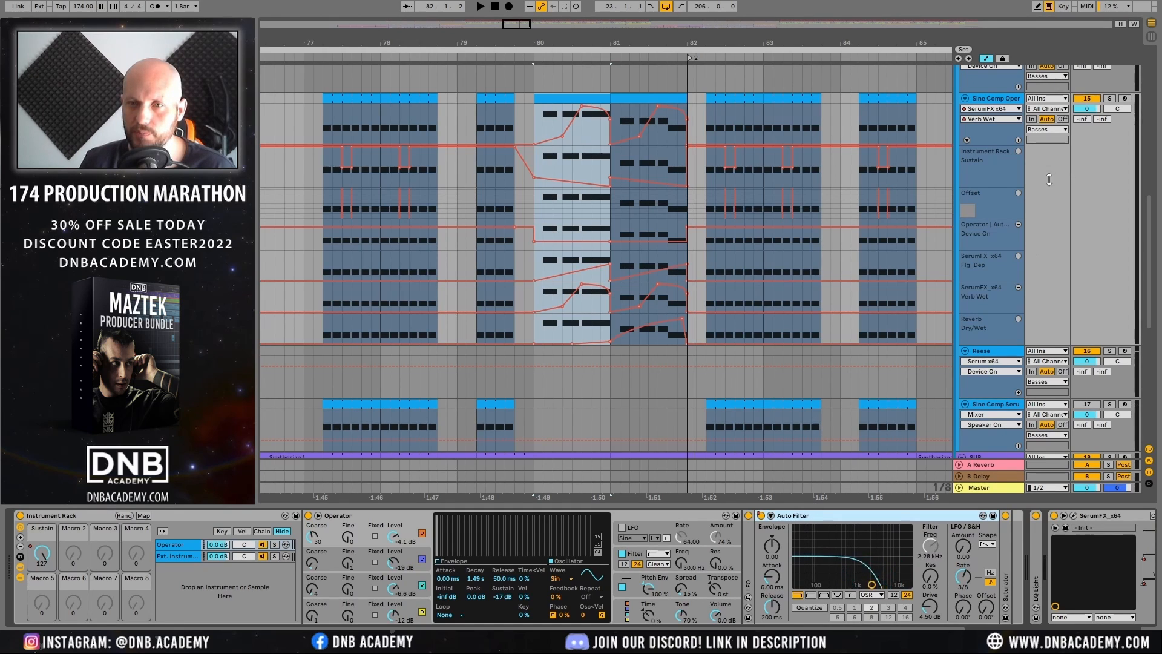
Step: Examine the Instrument Rack's Sustain automation, solo the Sine Comp Operator track and audition it from bar 80 and from bar 77
{"action": "left_click", "coordinate": [1006, 162]}
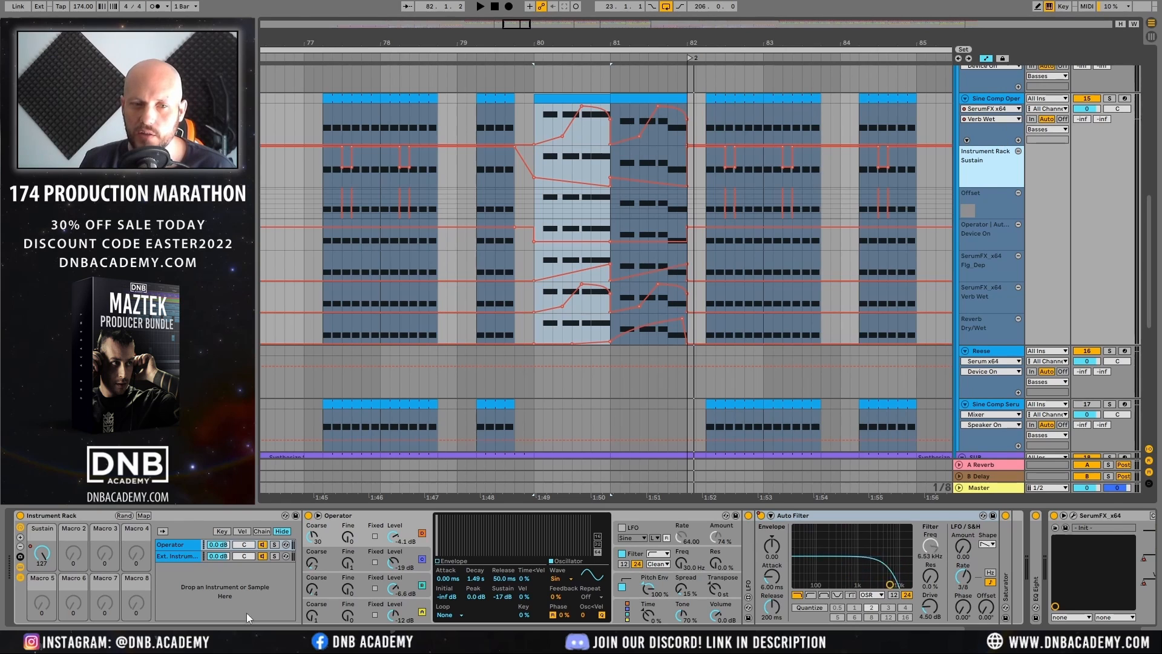
{"action": "key", "text": "space"}
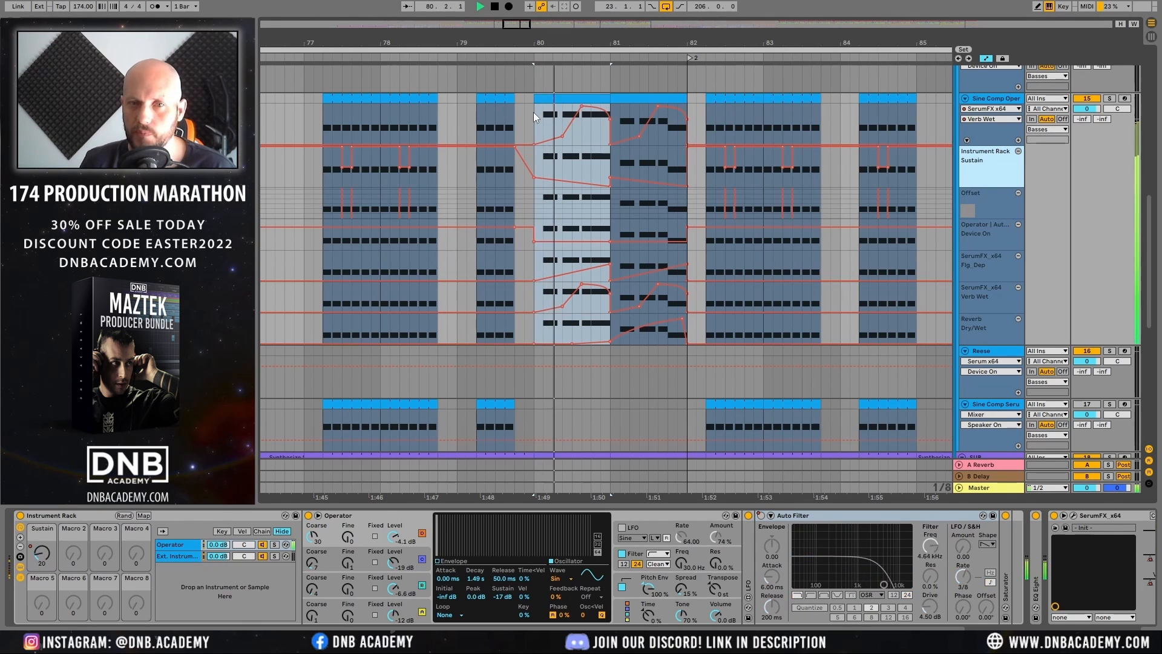
{"action": "left_click", "coordinate": [1110, 99]}
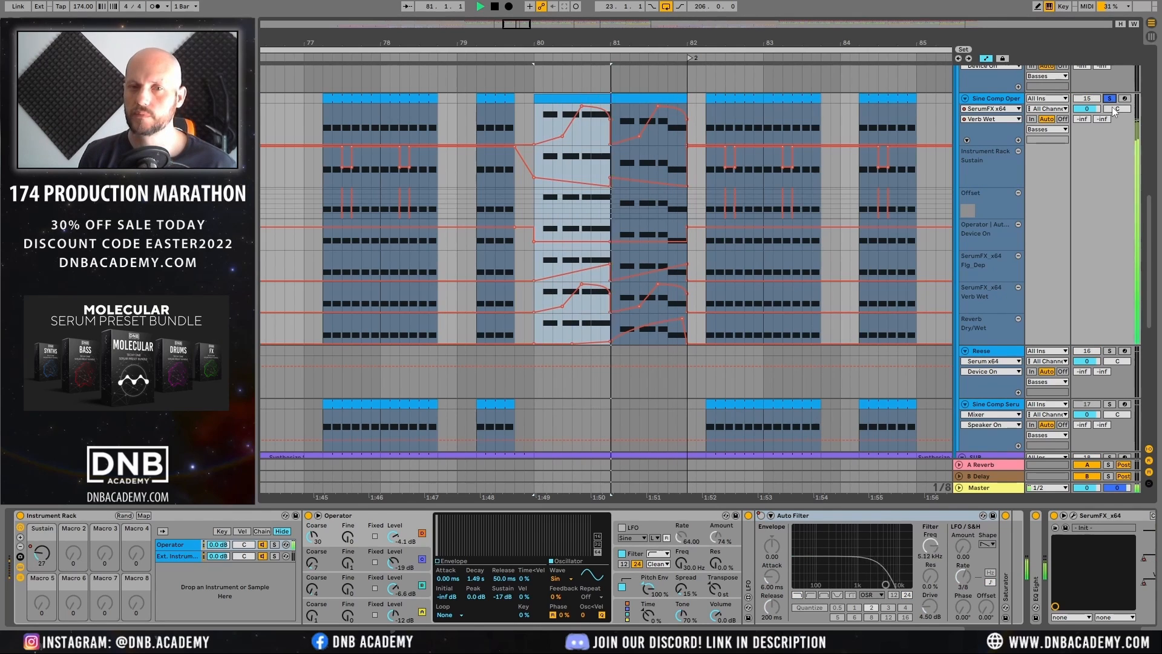
{"action": "key", "text": "space"}
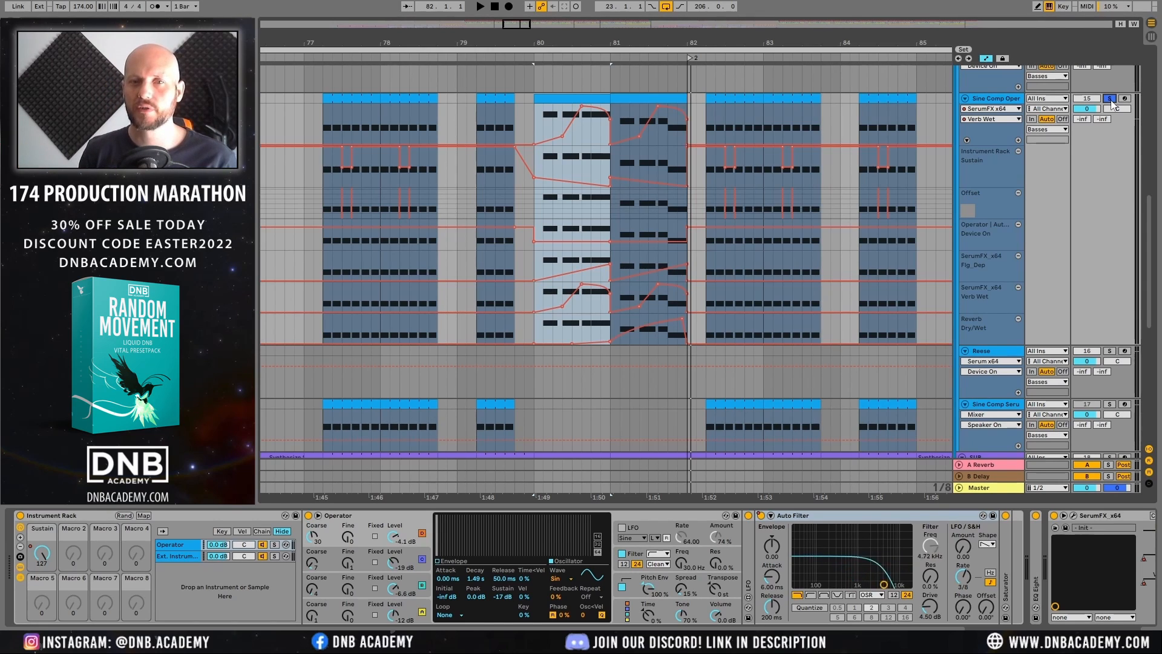
{"action": "left_click", "coordinate": [325, 107]}
{"action": "key", "text": "space"}
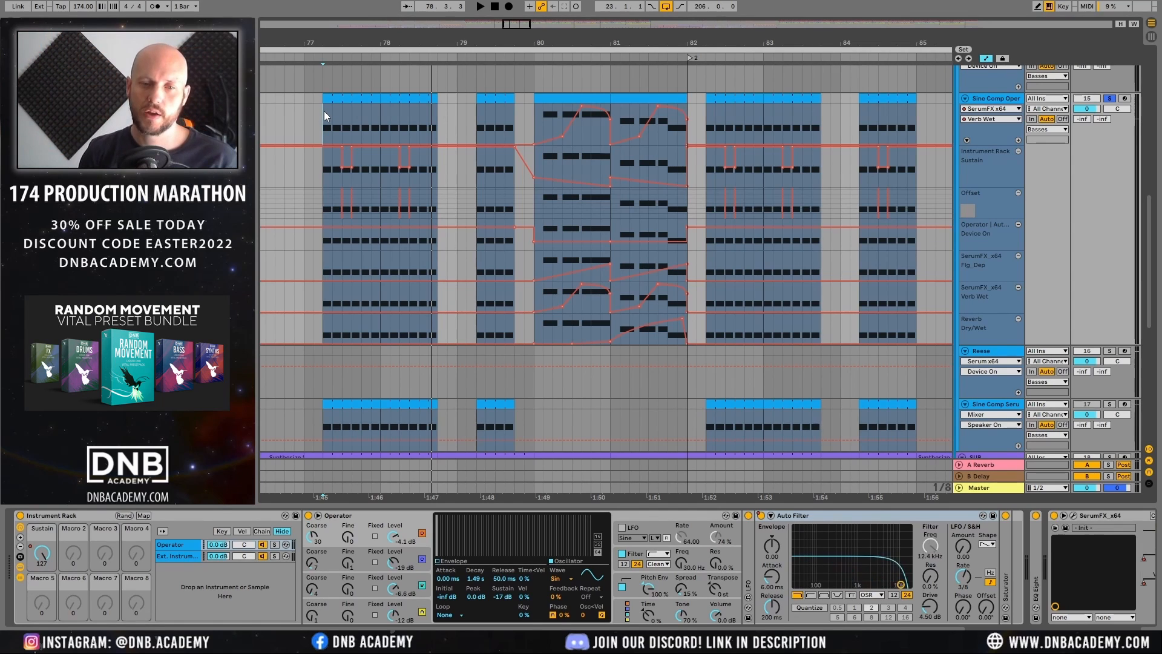
Step: Show Operator's envelope display and compare the envelopes of its individual oscillators, ending with oscillator B
{"action": "left_click", "coordinate": [414, 584]}
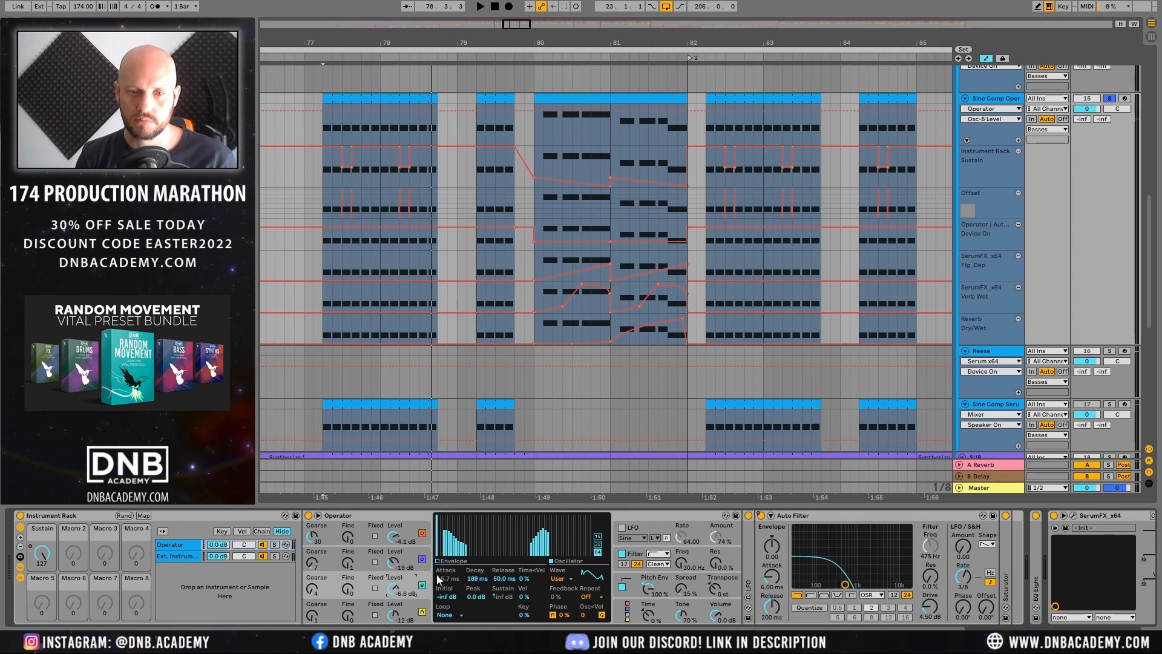
{"action": "left_click", "coordinate": [451, 563]}
{"action": "left_click", "coordinate": [415, 561]}
{"action": "left_click", "coordinate": [414, 582]}
{"action": "left_click", "coordinate": [415, 607]}
{"action": "left_click", "coordinate": [414, 590]}
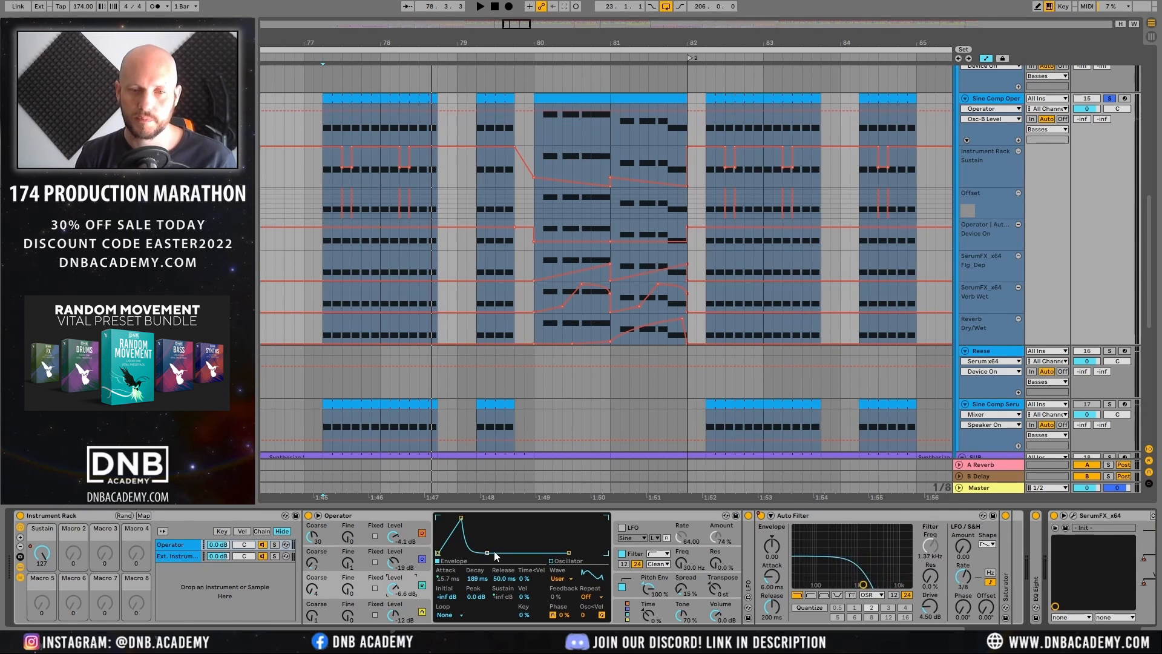
Step: Play the bass from bar 77 and from bar 80 while watching oscillator B's envelope follow the Sustain automation
{"action": "key", "text": "space"}
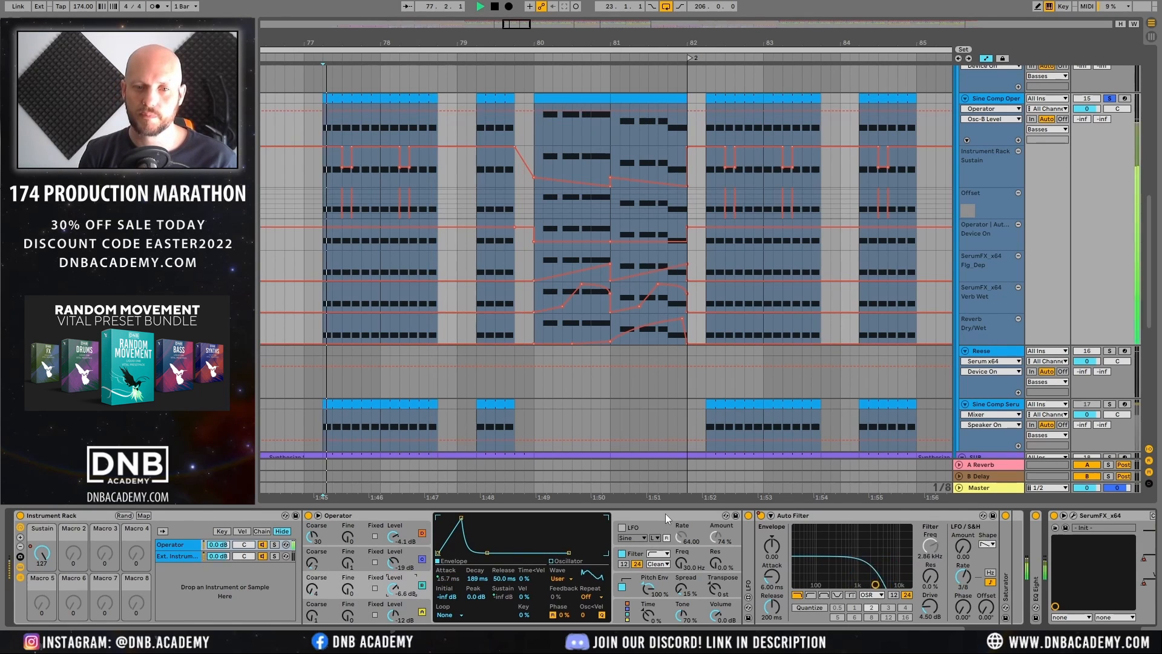
{"action": "left_click", "coordinate": [536, 126]}
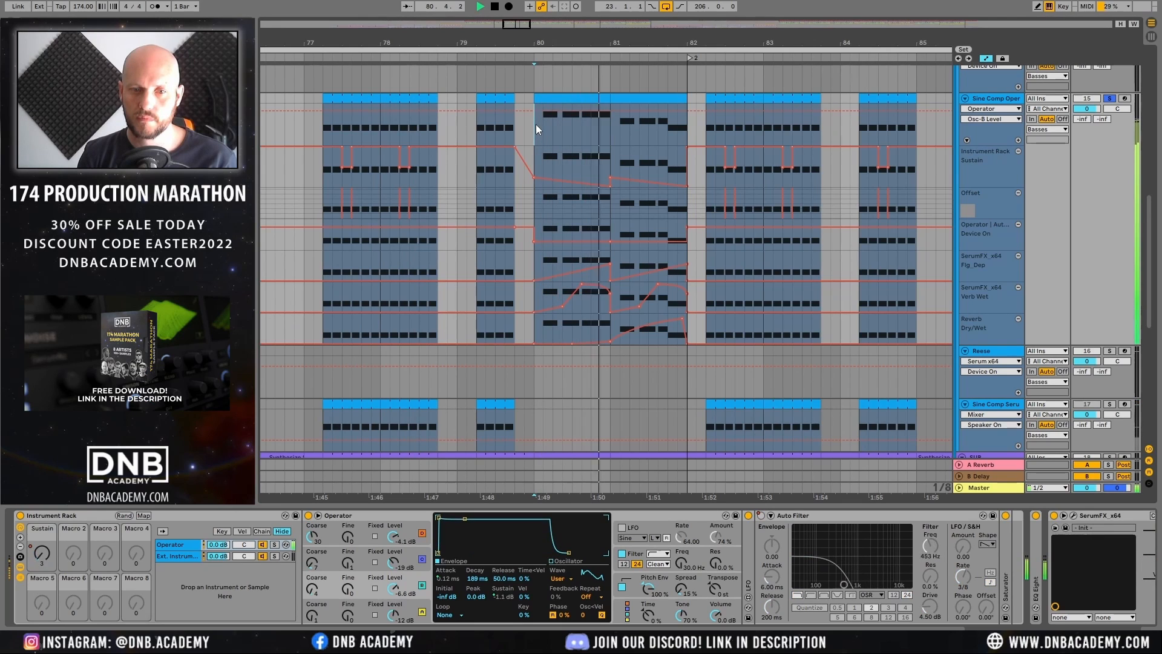
{"action": "key", "text": "space"}
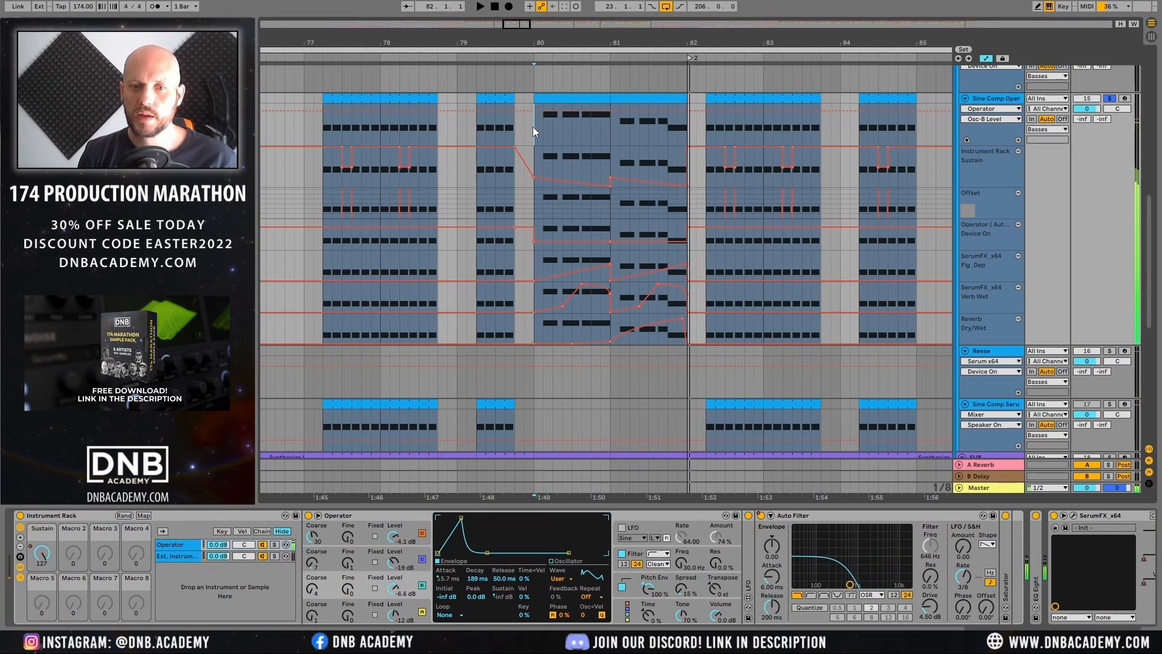
{"action": "left_click", "coordinate": [631, 517]}
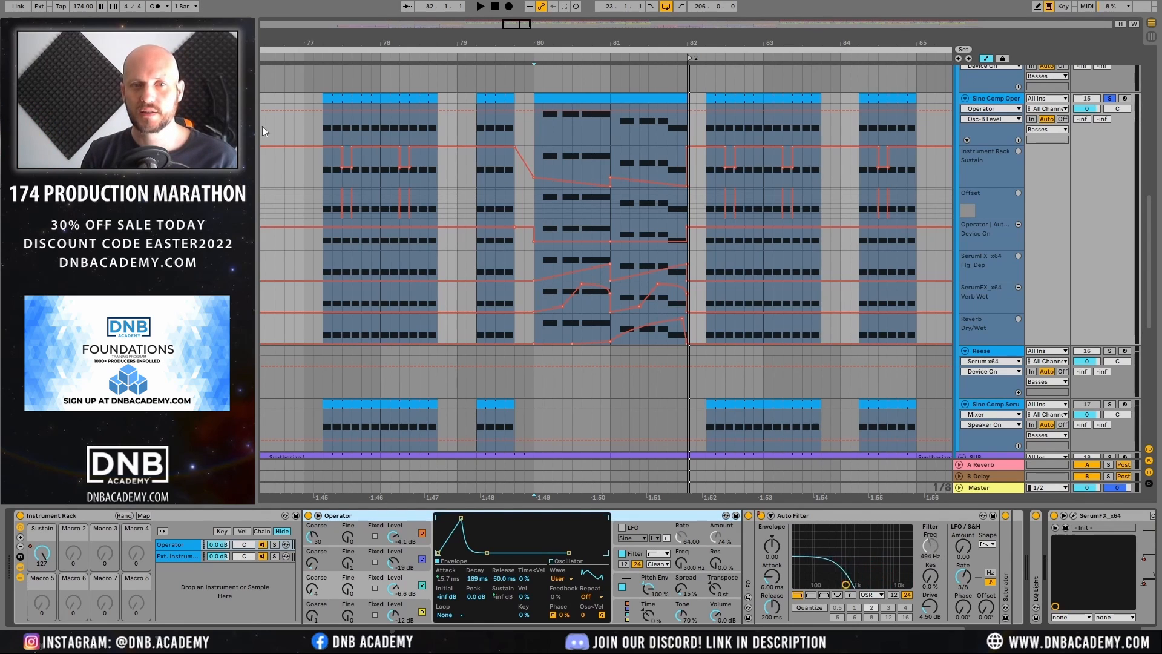
Step: Replay the bass from bar 77, select the clip at bar 80, and watch SerumFX's automated parameters during playback
{"action": "left_click", "coordinate": [315, 120]}
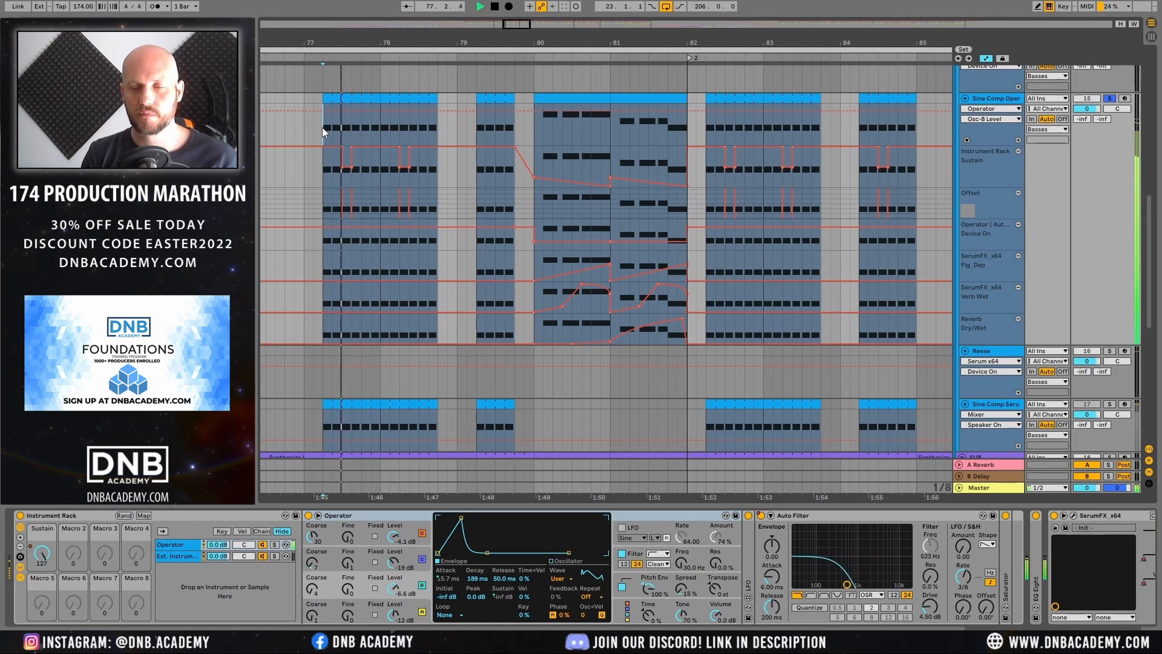
{"action": "left_click", "coordinate": [546, 101]}
{"action": "left_click_drag", "start_coordinate": [638, 43], "coordinate": [579, 19]}
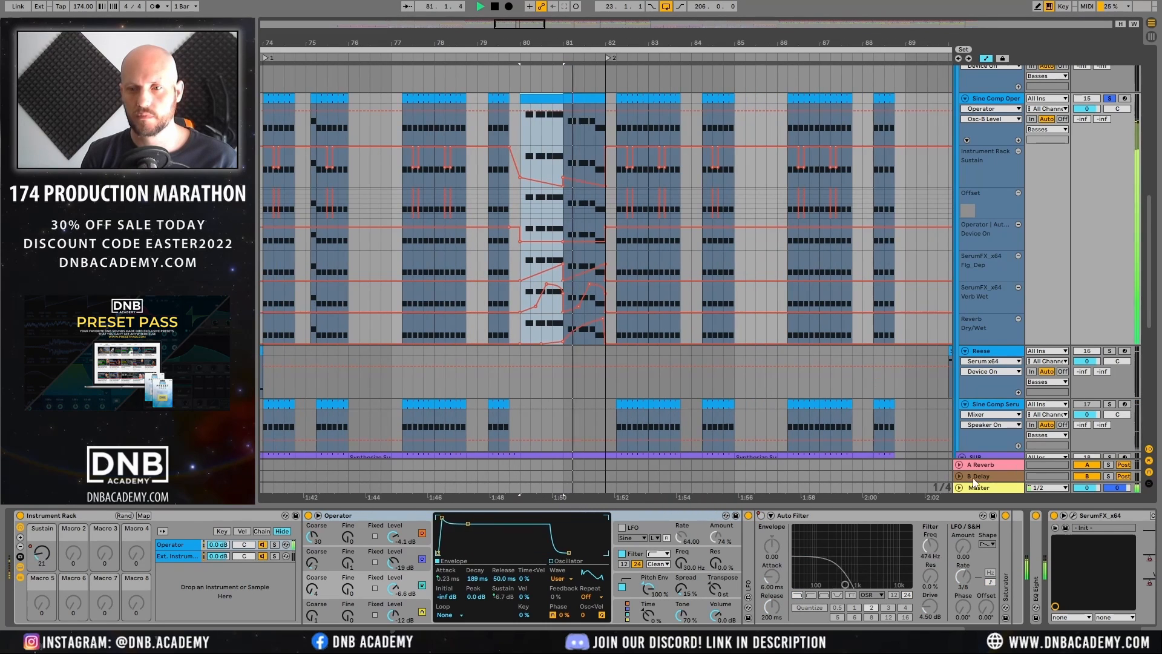
{"action": "left_click", "coordinate": [1053, 524]}
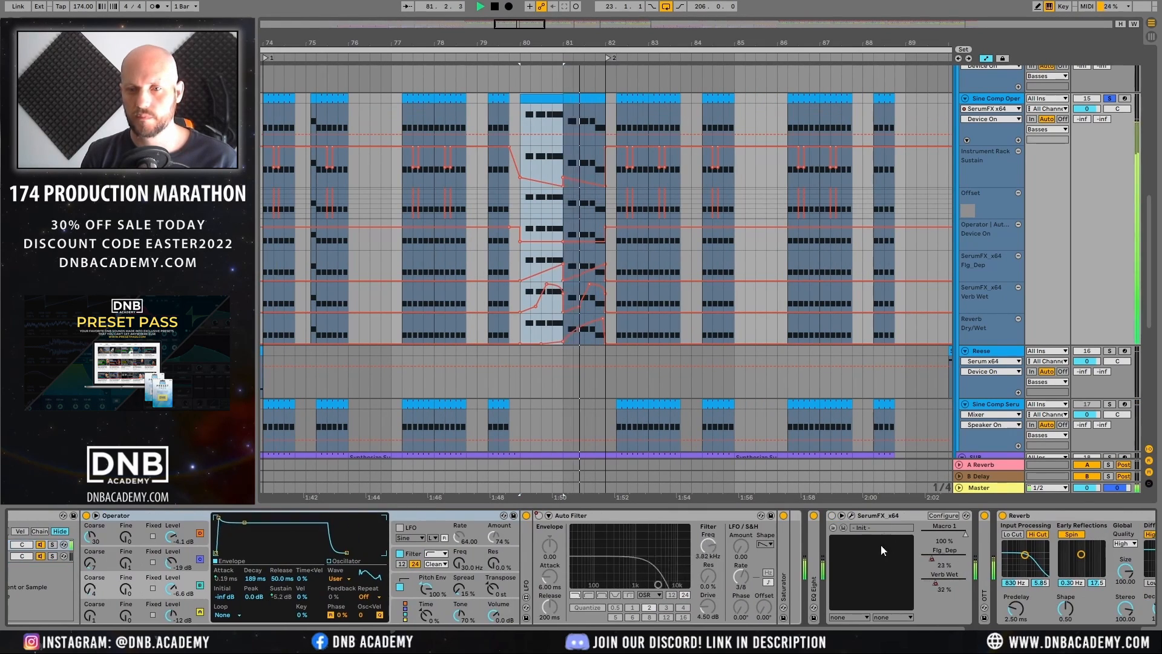
Step: Replay the bass from bar 80, toggling SerumFX off and on to compare its contribution to the sound
{"action": "key", "text": "space"}
{"action": "left_click", "coordinate": [832, 516]}
{"action": "left_click", "coordinate": [881, 516]}
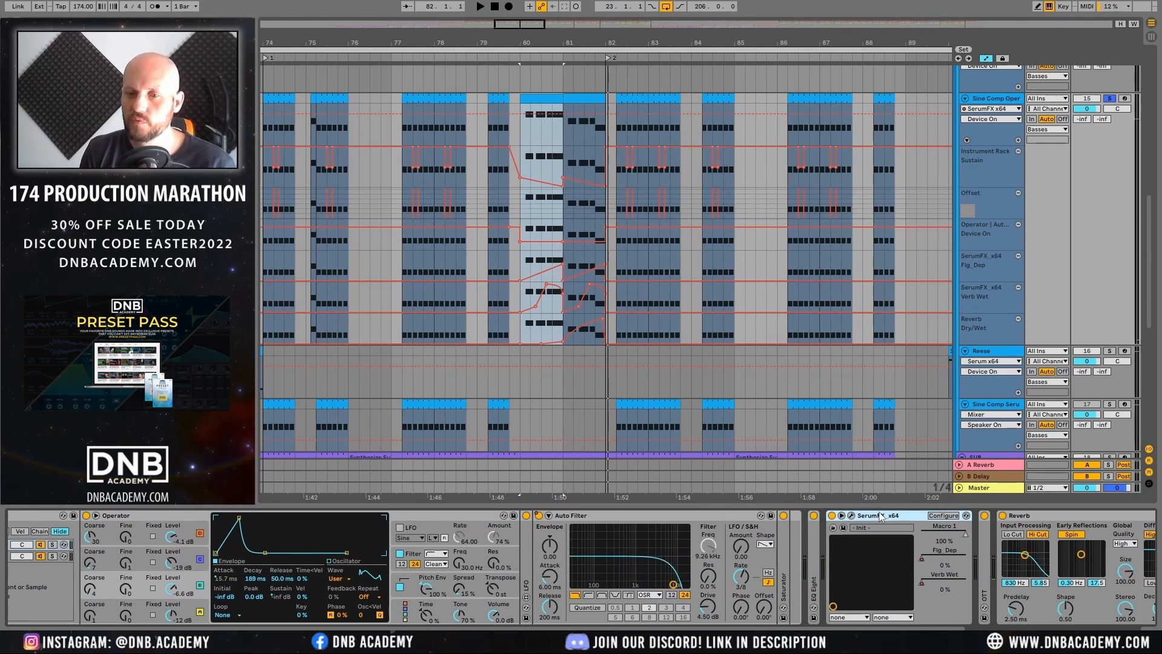
{"action": "key", "text": "space"}
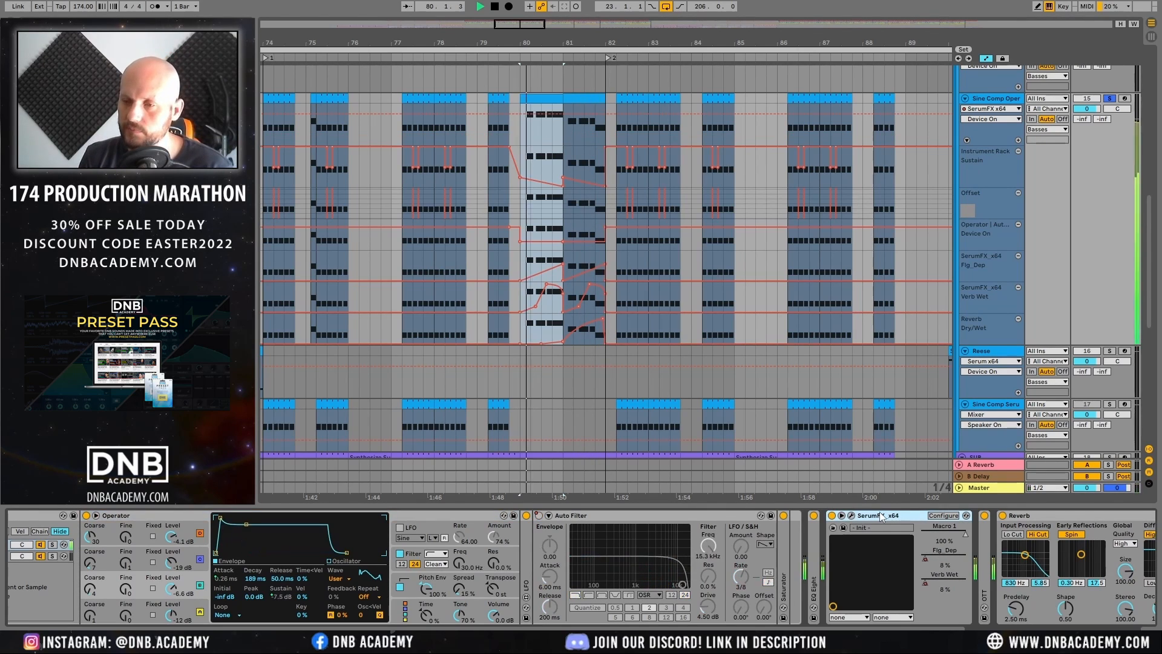
{"action": "left_click", "coordinate": [832, 516]}
{"action": "key", "text": "space"}
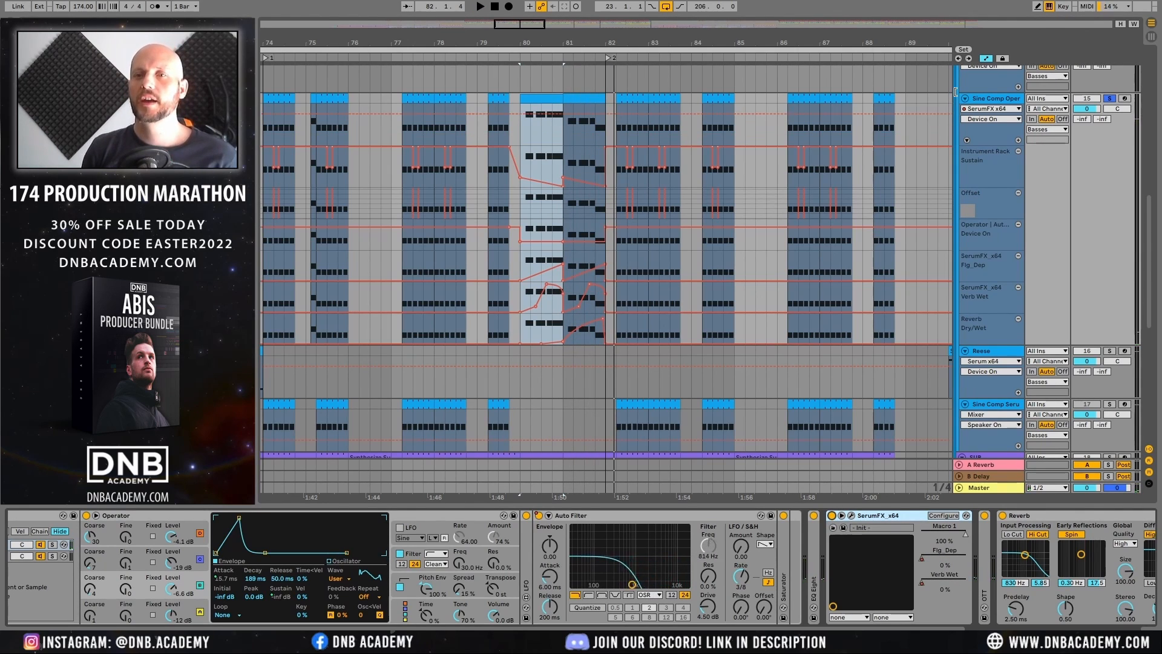
Step: Hide the automation lanes, unsolo the bass layers and play the full drop leading into the Reese clip at bar 73
{"action": "left_click", "coordinate": [987, 59]}
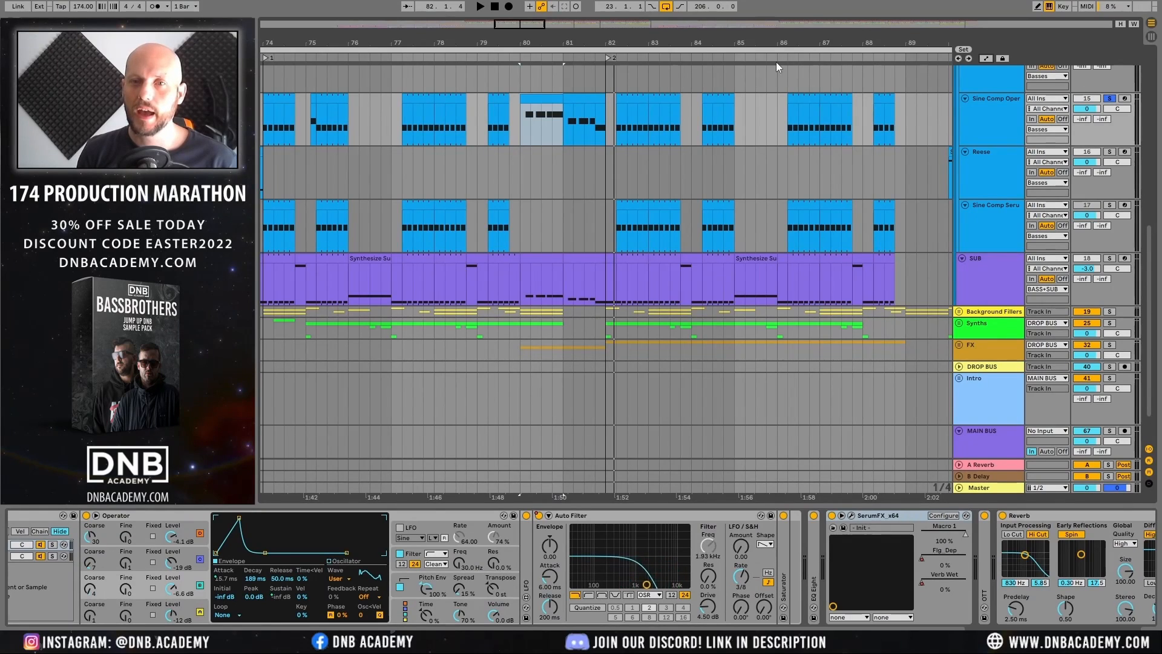
{"action": "left_click_drag", "start_coordinate": [743, 39], "coordinate": [648, 37]}
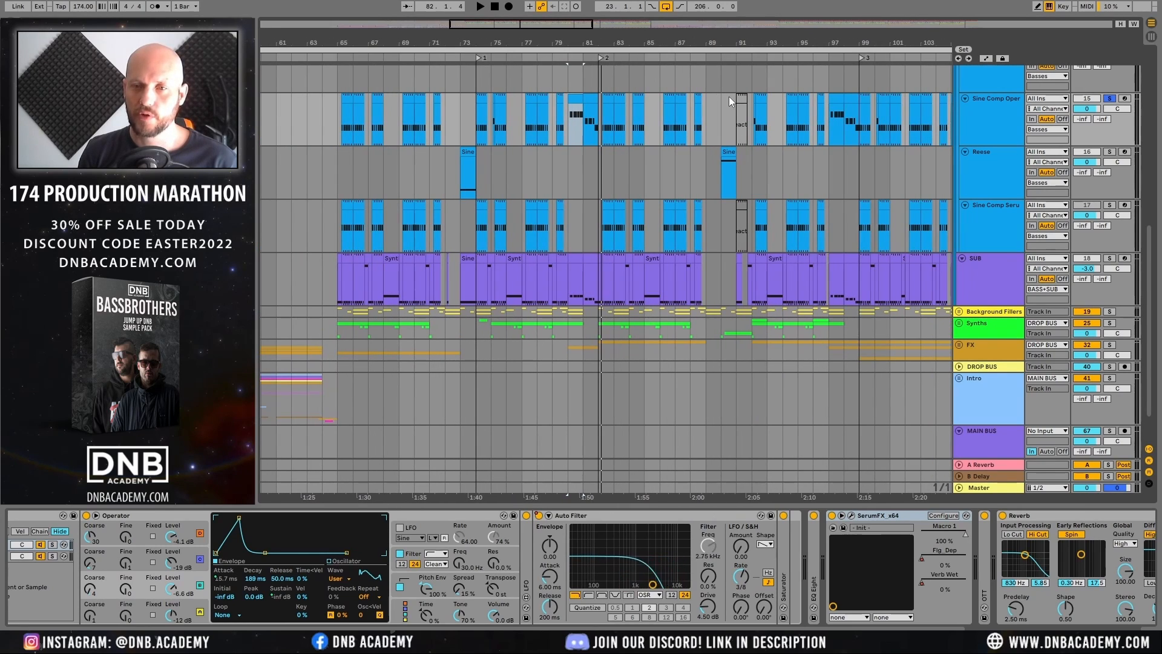
{"action": "left_click", "coordinate": [987, 156]}
{"action": "left_click", "coordinate": [1109, 152]}
{"action": "left_click", "coordinate": [445, 171]}
{"action": "left_click", "coordinate": [1112, 152]}
{"action": "key", "text": "space"}
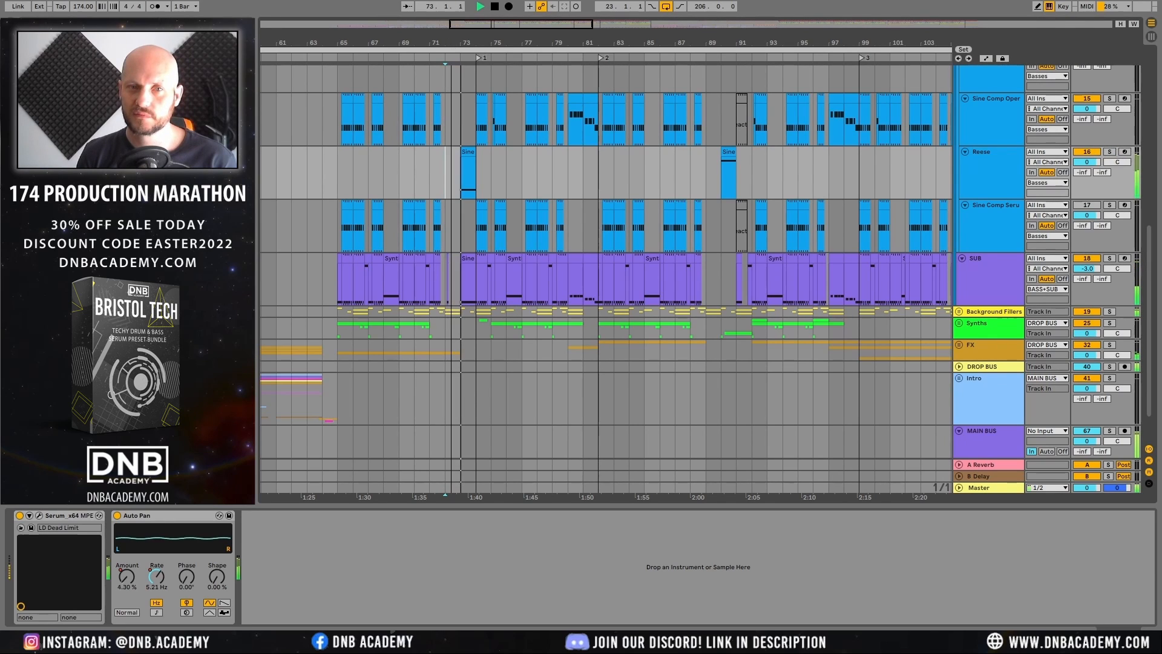
Step: Select the Reese clip at bar 73 and audition it soloed, both on its own and together with the SUB track
{"action": "left_click_drag", "start_coordinate": [453, 43], "coordinate": [453, 75]}
{"action": "left_click", "coordinate": [488, 153]}
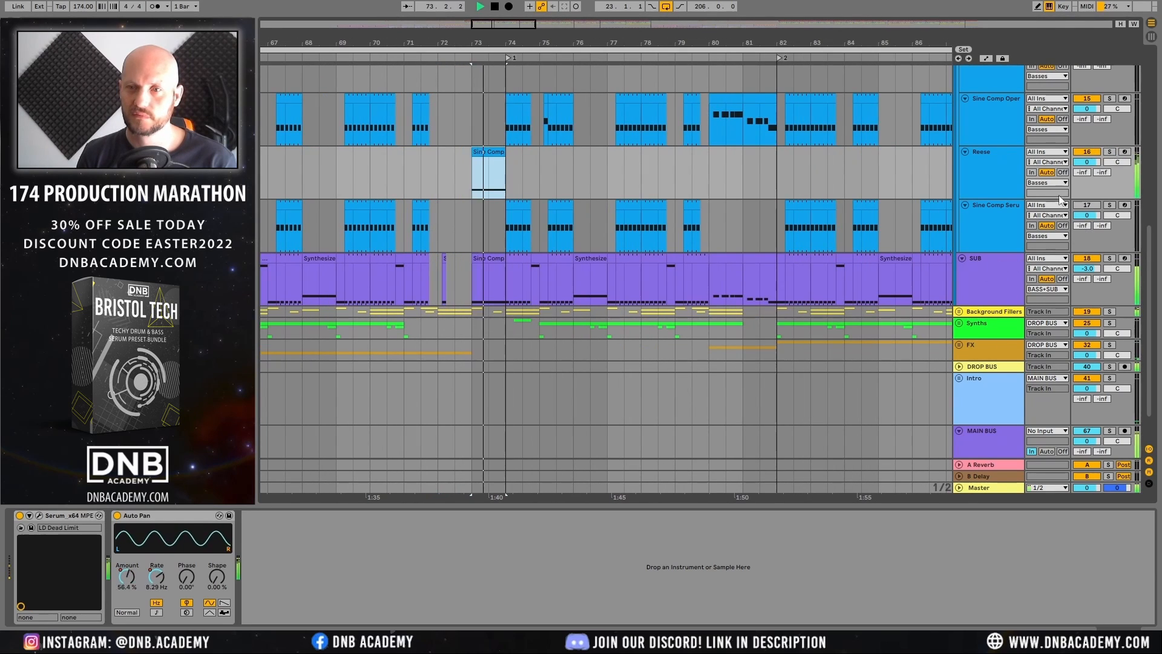
{"action": "left_click", "coordinate": [1002, 176]}
{"action": "key", "text": "space"}
{"action": "left_click", "coordinate": [1110, 152]}
{"action": "key", "text": "space"}
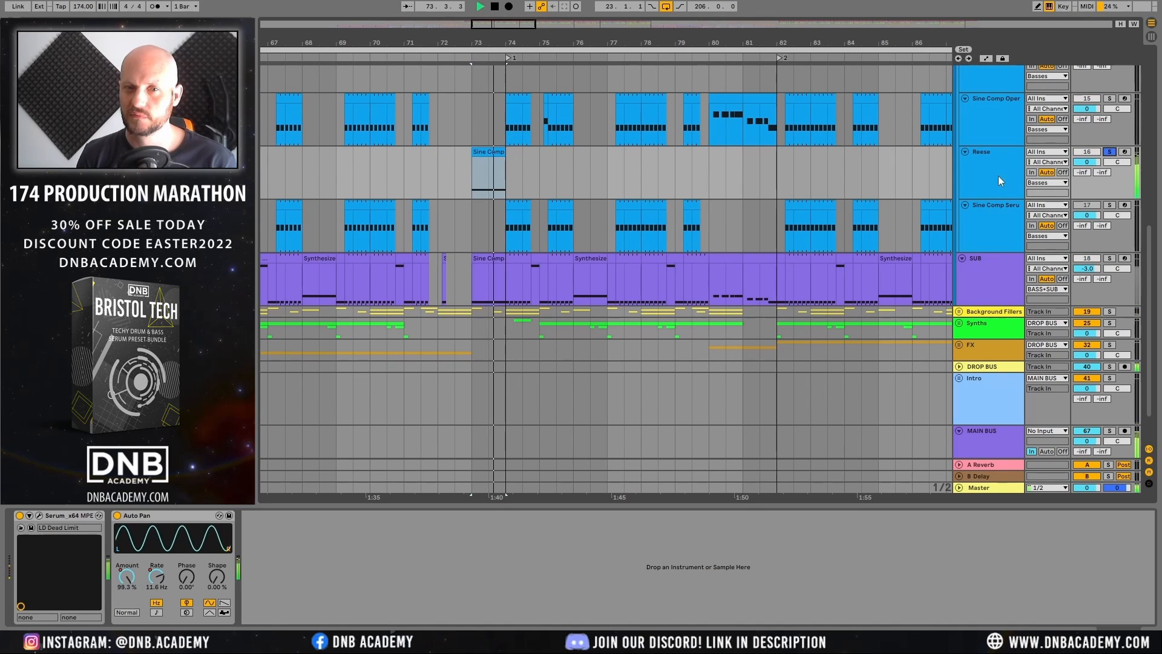
{"action": "left_click", "coordinate": [1109, 258]}
{"action": "left_click", "coordinate": [994, 164]}
{"action": "key", "text": "space"}
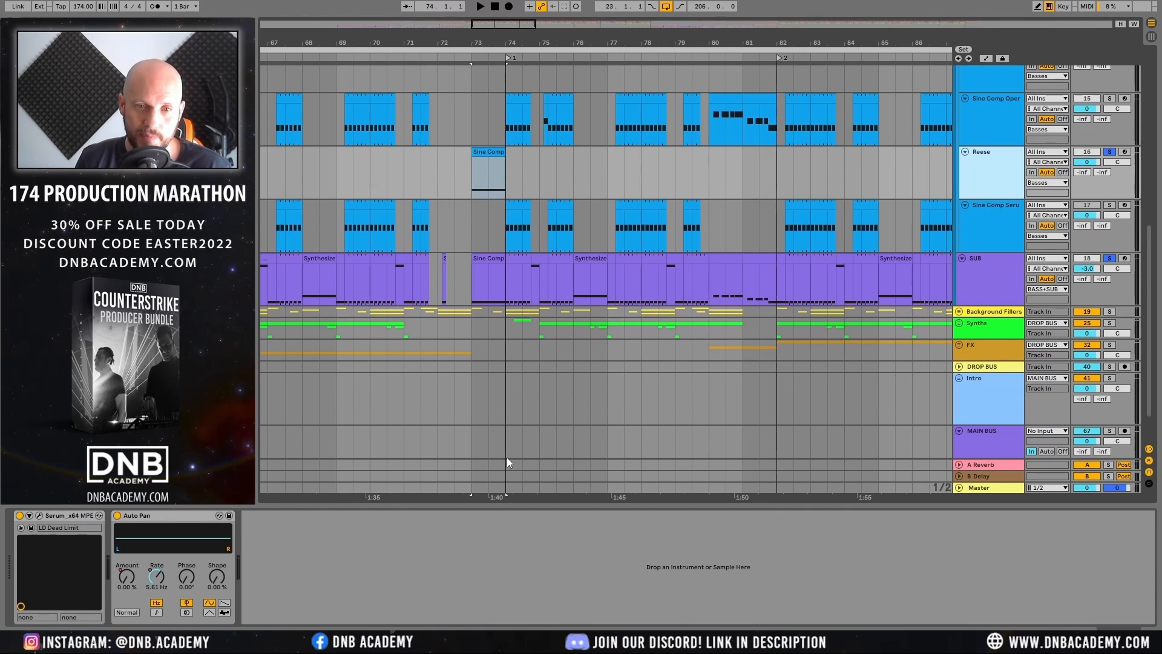
Step: Show the Reese track's Serum window and look through the wavetable categories available for oscillator A
{"action": "key", "text": "ctrl+alt+p"}
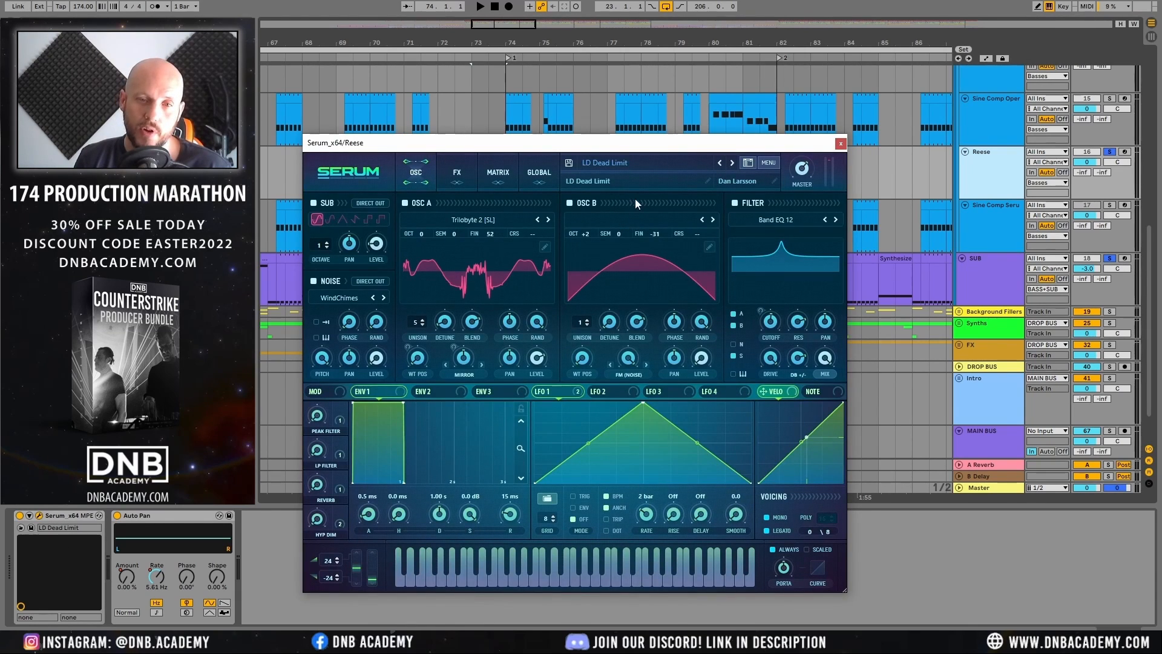
{"action": "left_click", "coordinate": [467, 220]}
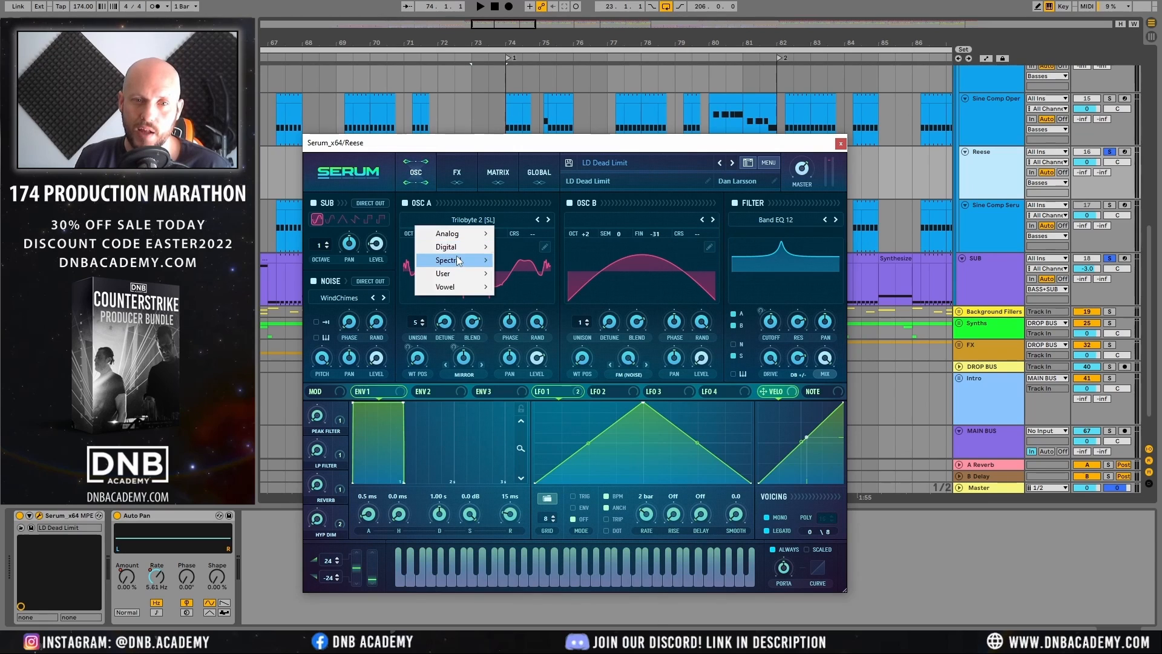
{"action": "mouse_move", "coordinate": [460, 260]}
{"action": "left_click", "coordinate": [607, 146]}
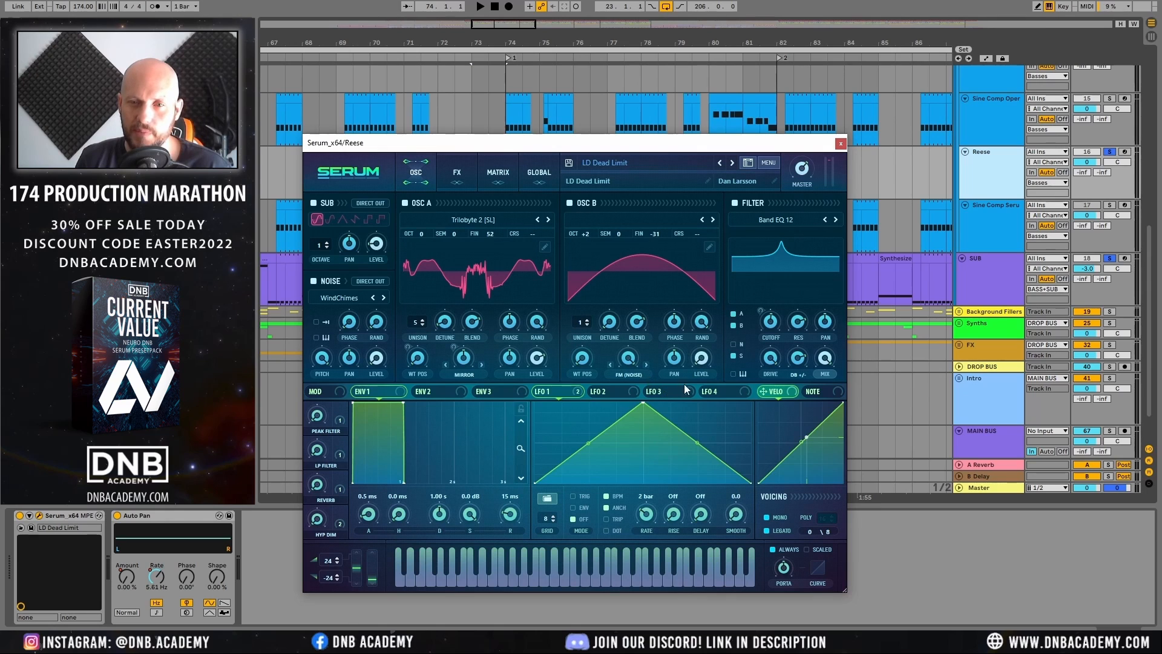
Step: Switch off oscillator B in Serum and play the Reese from bar 73
{"action": "key", "text": "space"}
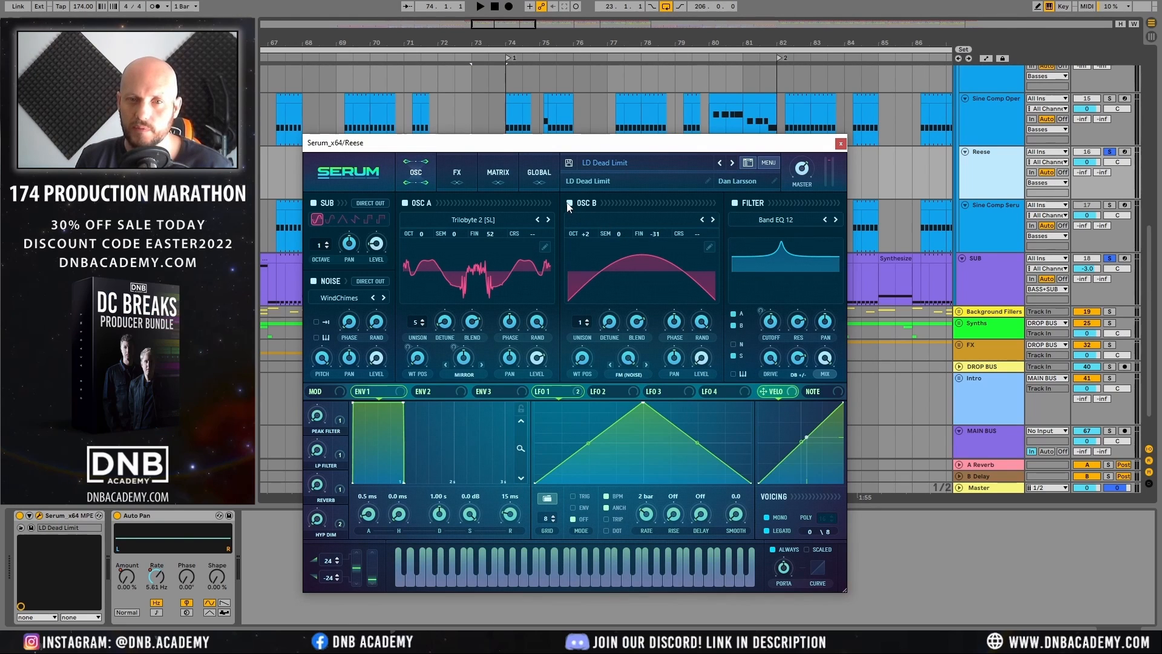
{"action": "left_click", "coordinate": [568, 203]}
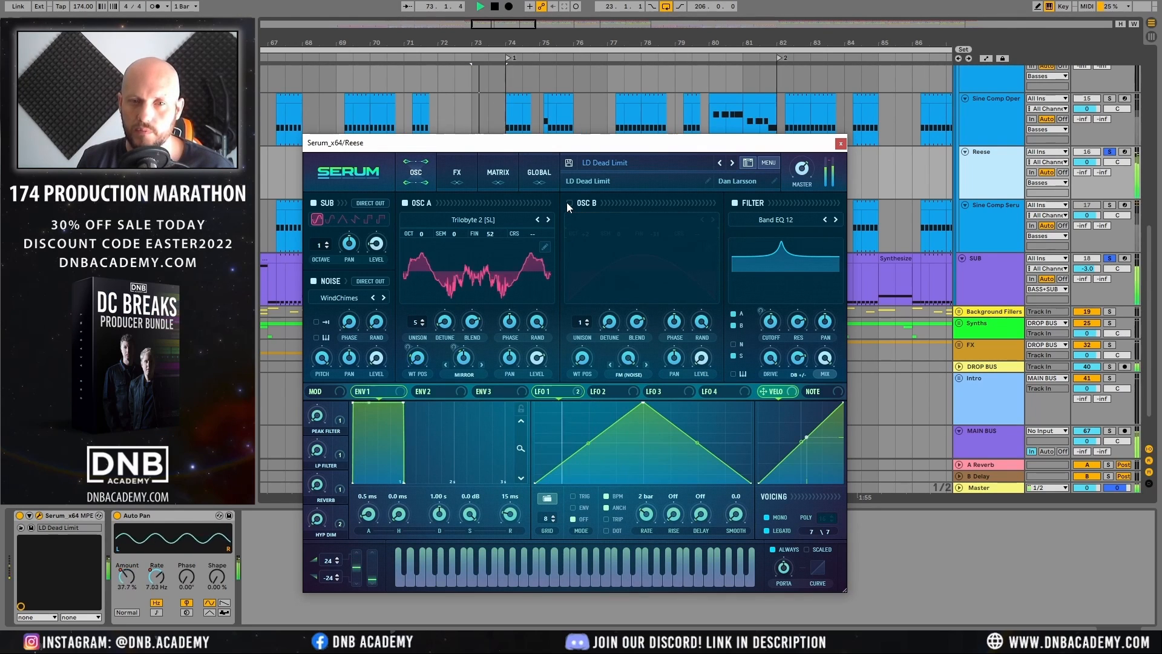
{"action": "key", "text": "space"}
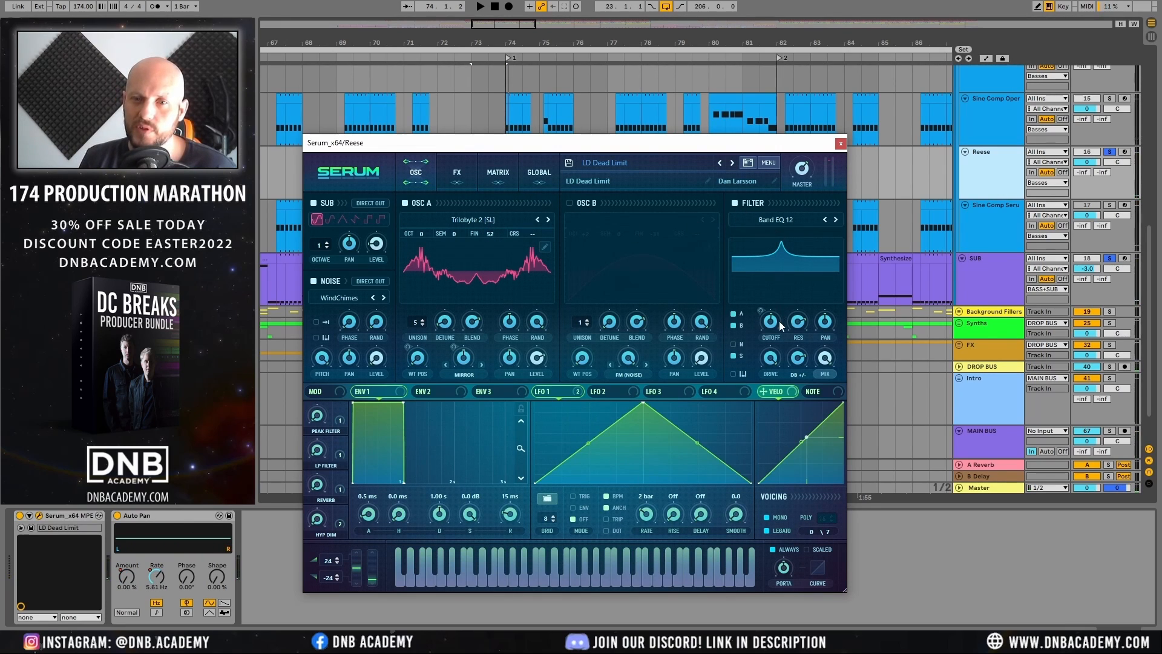
Step: Check the cutoff of Serum's Band EQ 12 filter and compare the Reese with that filter bypassed and enabled
{"action": "mouse_move", "coordinate": [776, 325]}
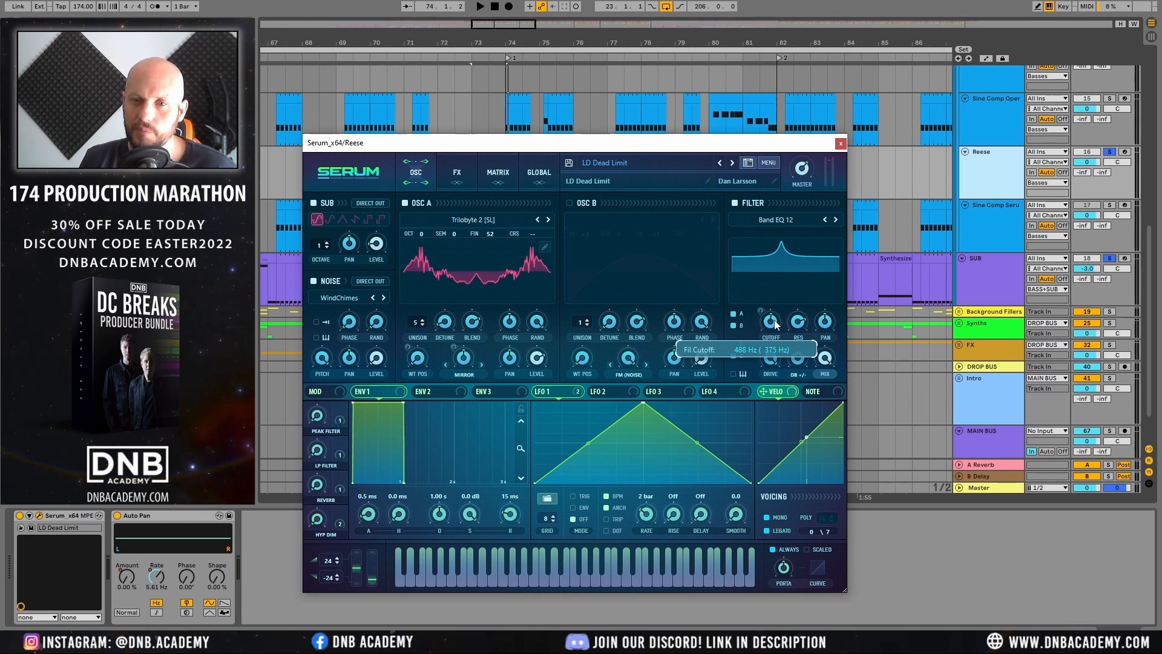
{"action": "key", "text": "space"}
{"action": "left_click", "coordinate": [734, 203]}
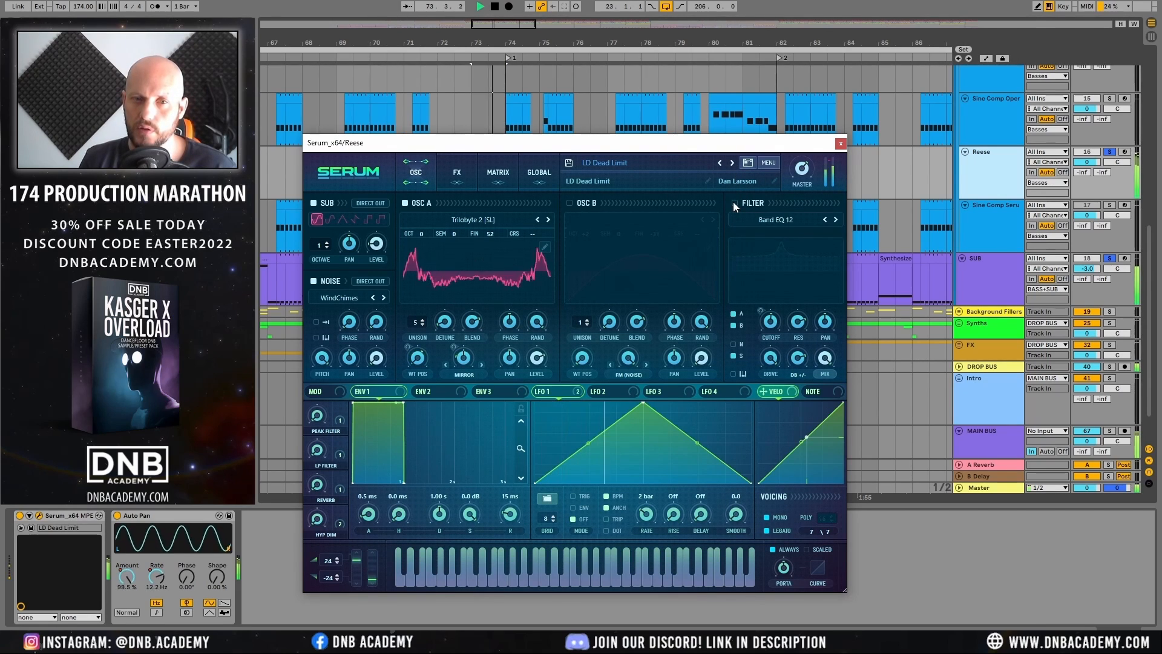
{"action": "left_click", "coordinate": [734, 203]}
{"action": "key", "text": "space"}
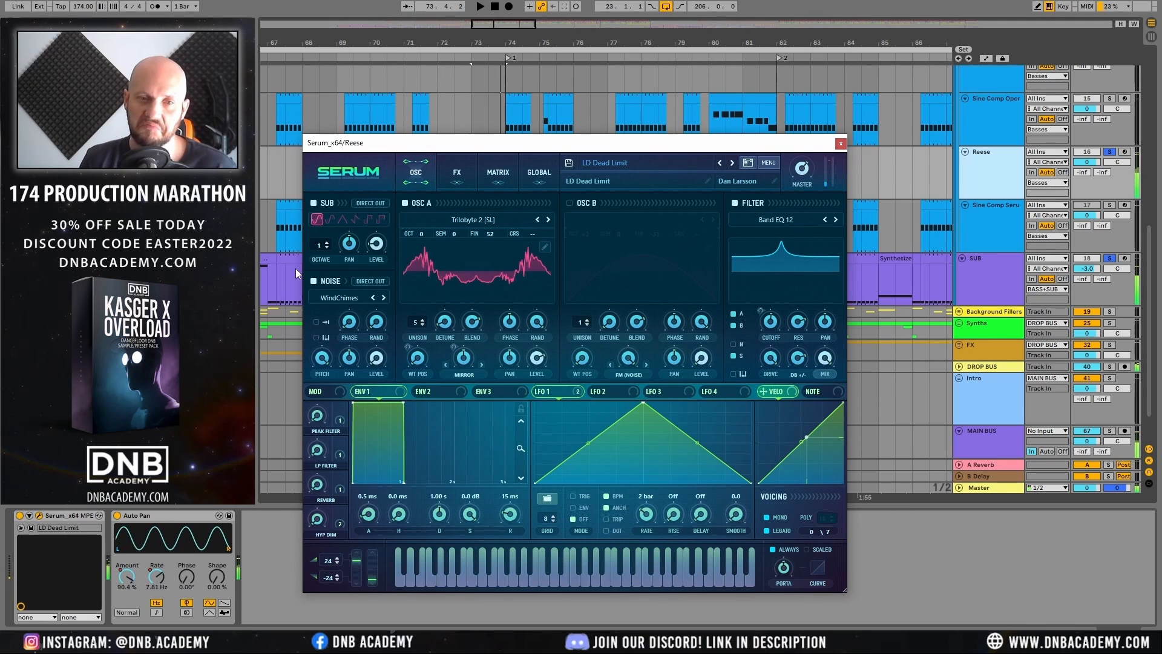
Step: Switch off Serum's sub oscillator, noise oscillator and filter while replaying the Reese to isolate oscillator A
{"action": "left_click", "coordinate": [314, 204]}
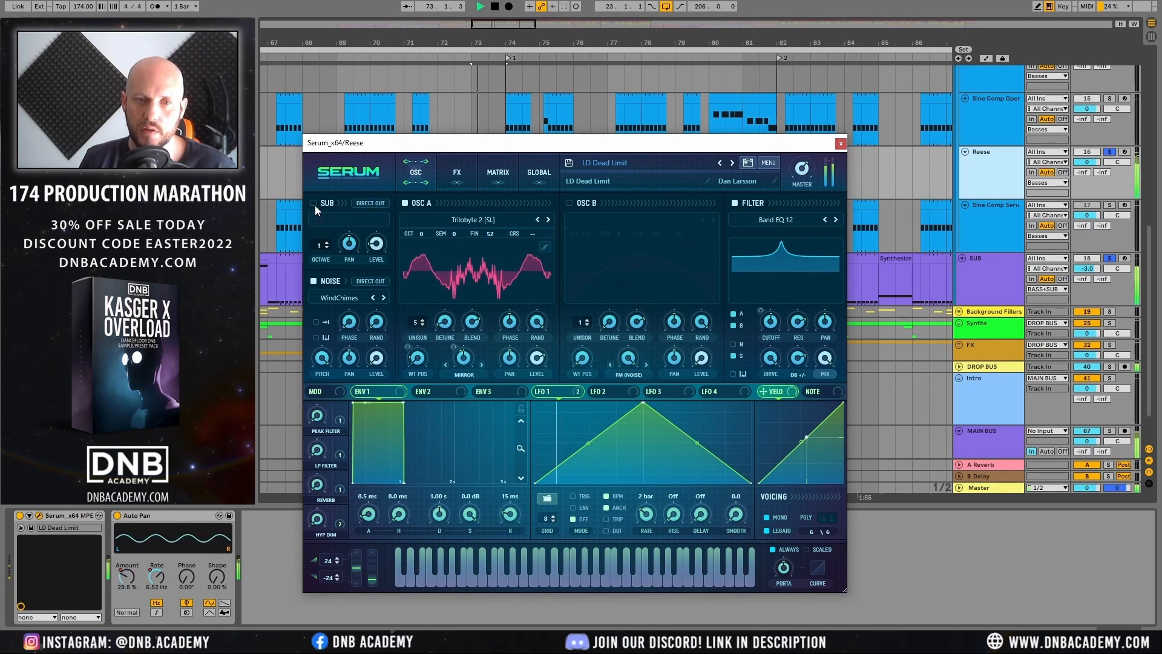
{"action": "left_click", "coordinate": [315, 281]}
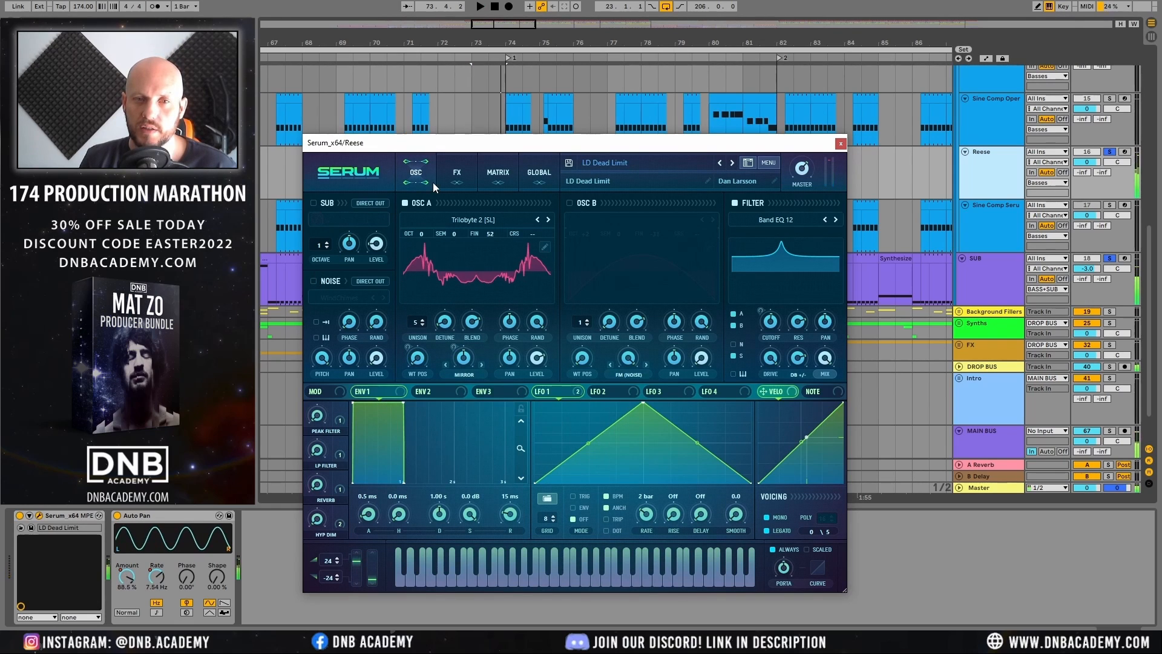
{"action": "left_click", "coordinate": [735, 204]}
{"action": "key", "text": "space"}
{"action": "key", "text": "space"}
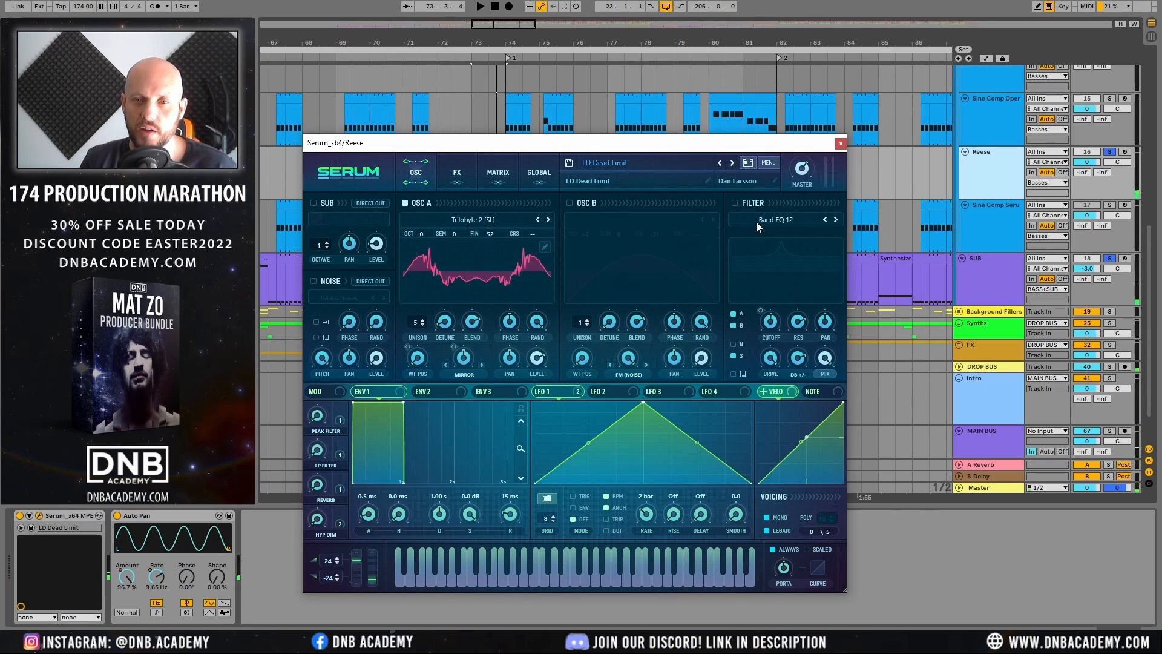
Step: Display Serum's effects, switch off Hyper/Dimension and Chorus, and play the Reese from bar 73
{"action": "left_click", "coordinate": [456, 173]}
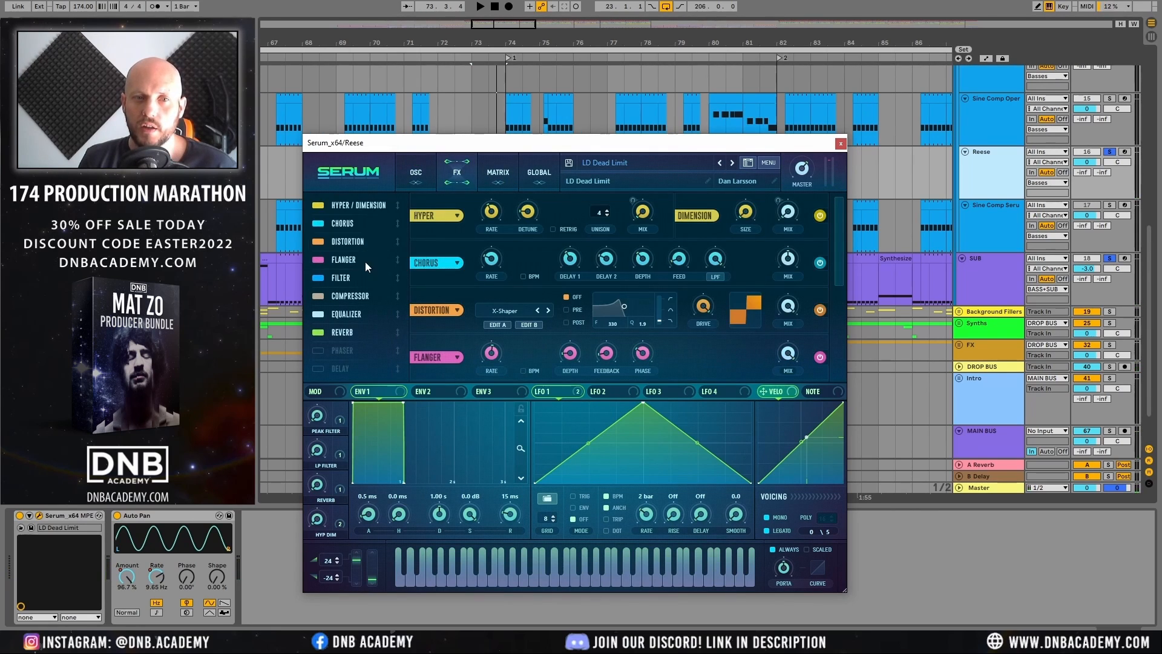
{"action": "left_click", "coordinate": [317, 205]}
{"action": "left_click", "coordinate": [317, 223]}
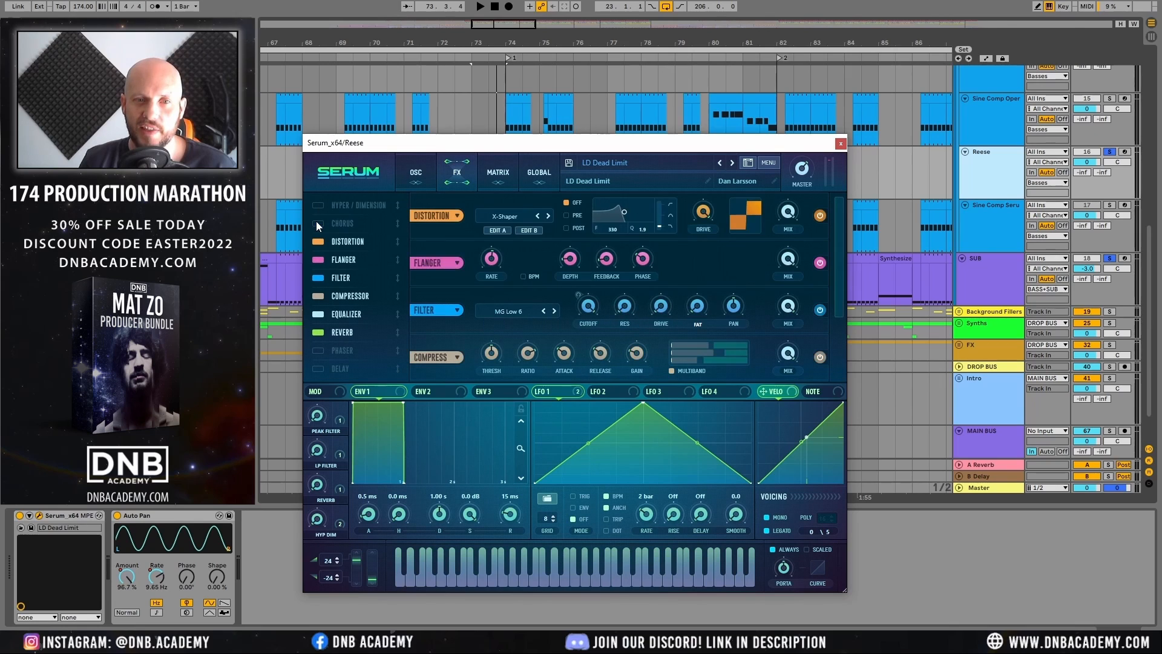
{"action": "key", "text": "space"}
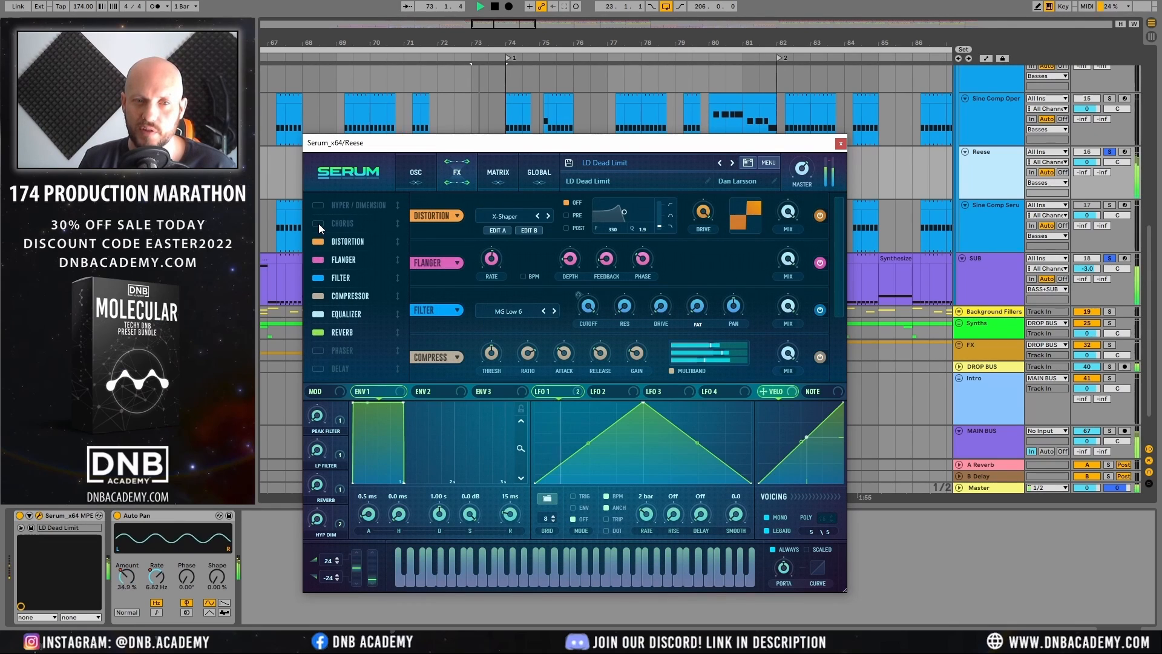
Step: Re-enable Hyper/Dimension and Chorus during playback for comparison, and switch both off again
{"action": "left_click", "coordinate": [318, 224]}
{"action": "left_click", "coordinate": [318, 205]}
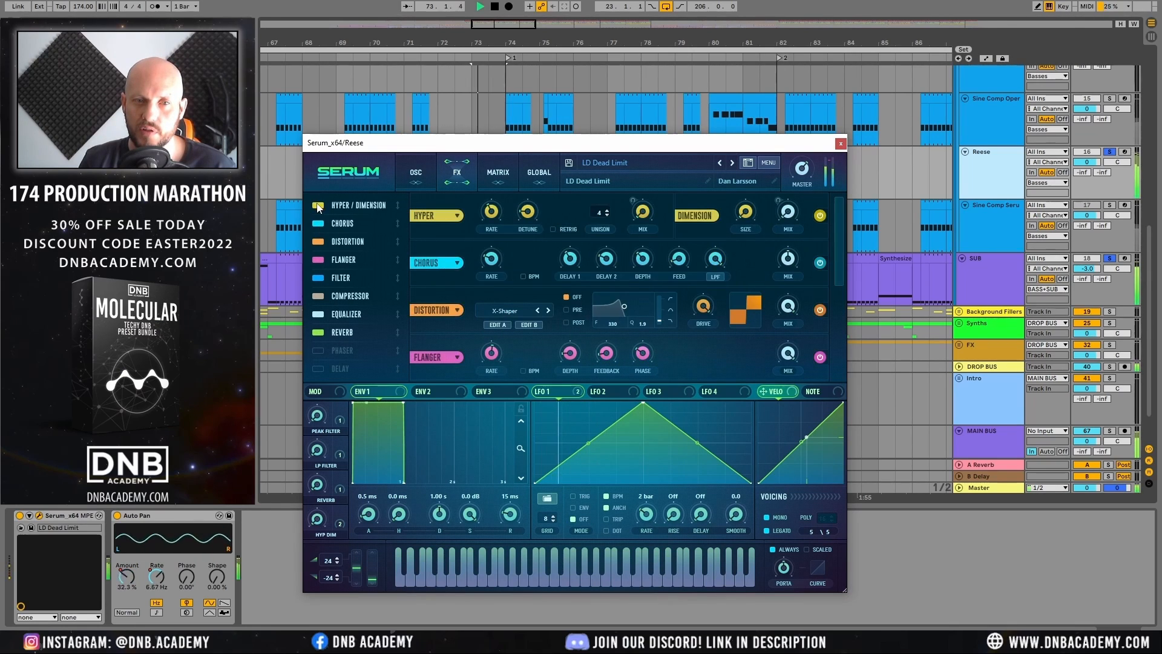
{"action": "left_click", "coordinate": [317, 205]}
{"action": "left_click", "coordinate": [321, 223]}
{"action": "key", "text": "space"}
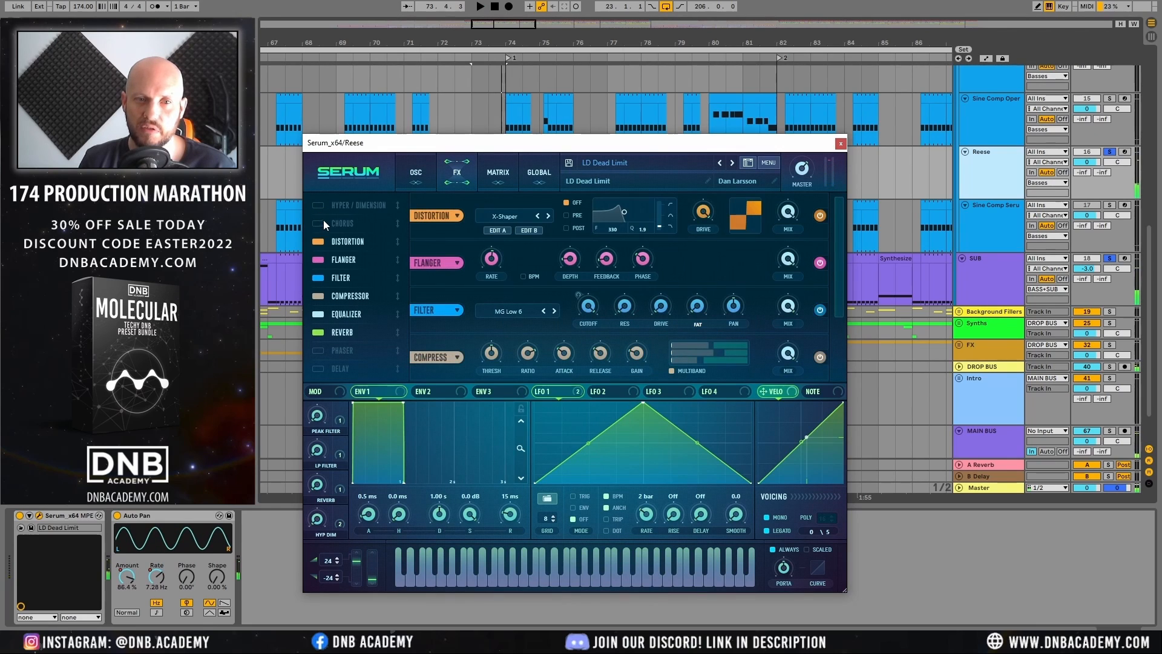
Step: Bypass and restore Serum's Distortion effect and its Flanger effect in turn during playback to hear what each contributes
{"action": "key", "text": "space"}
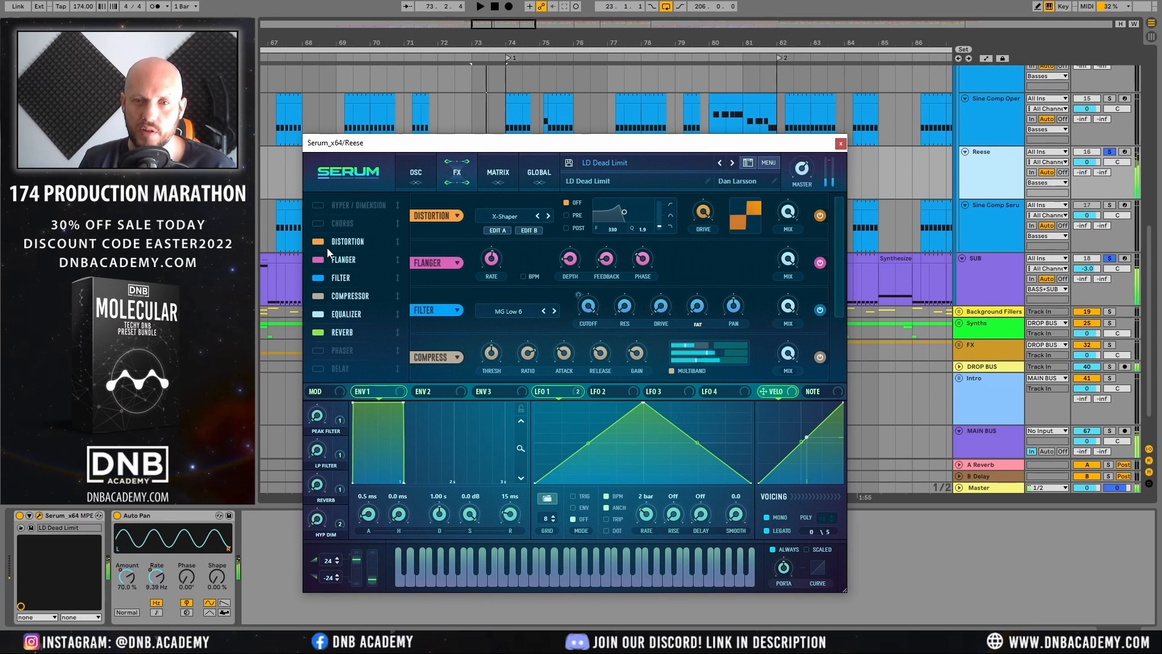
{"action": "left_click", "coordinate": [318, 242]}
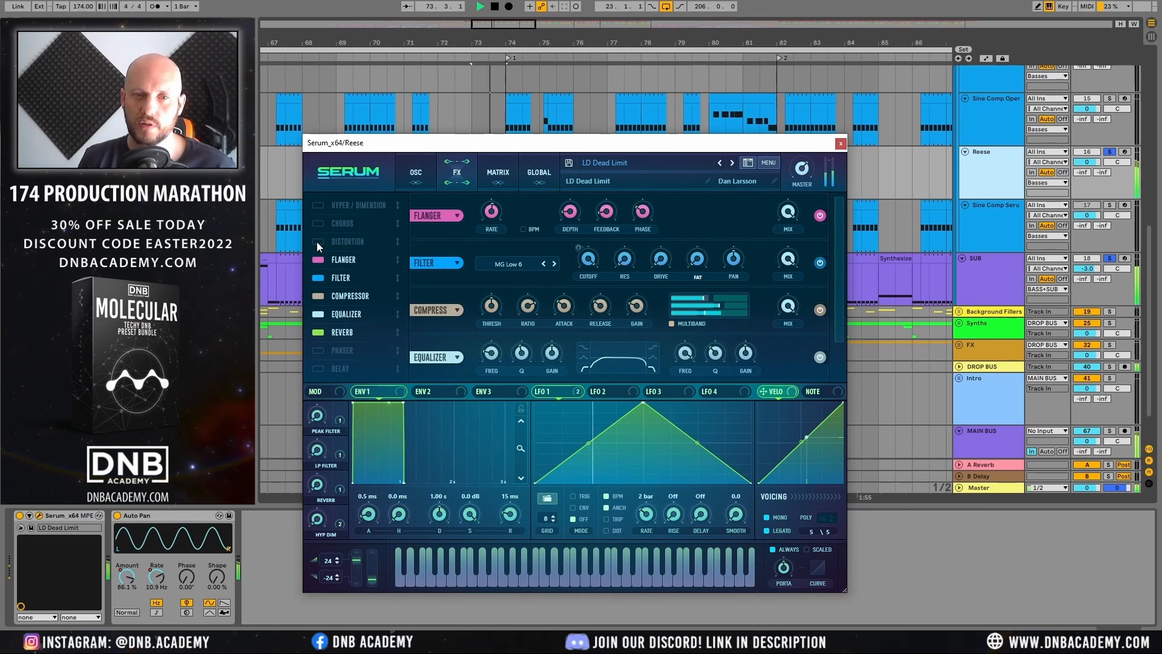
{"action": "left_click", "coordinate": [318, 241]}
{"action": "left_click", "coordinate": [349, 260]}
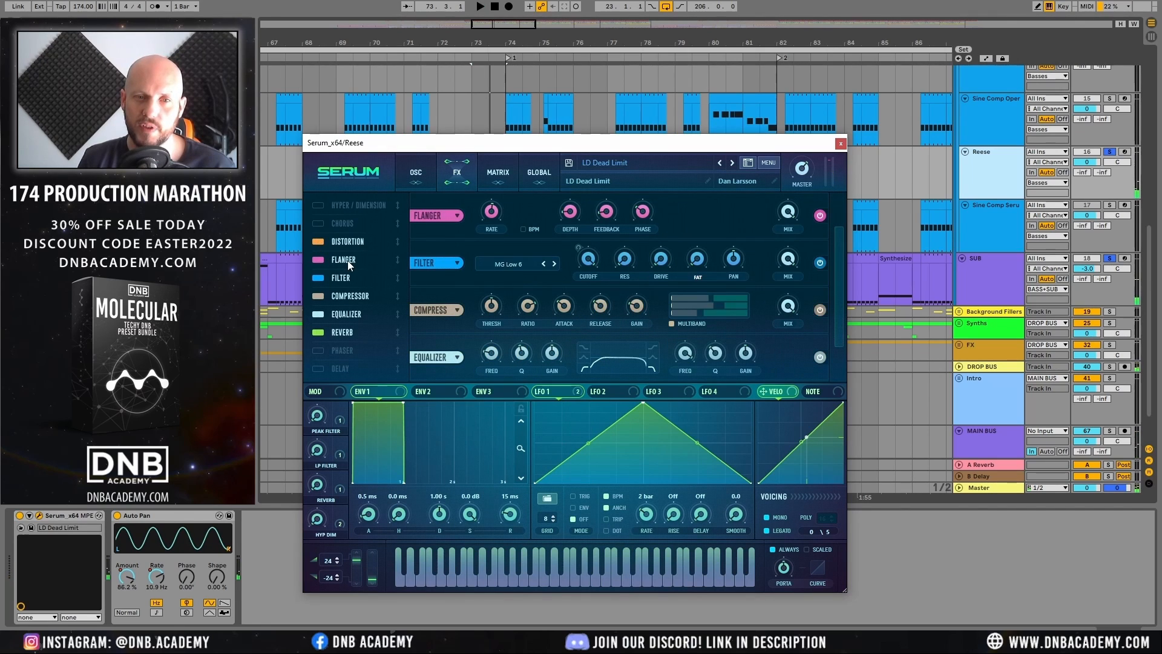
{"action": "left_click", "coordinate": [316, 260]}
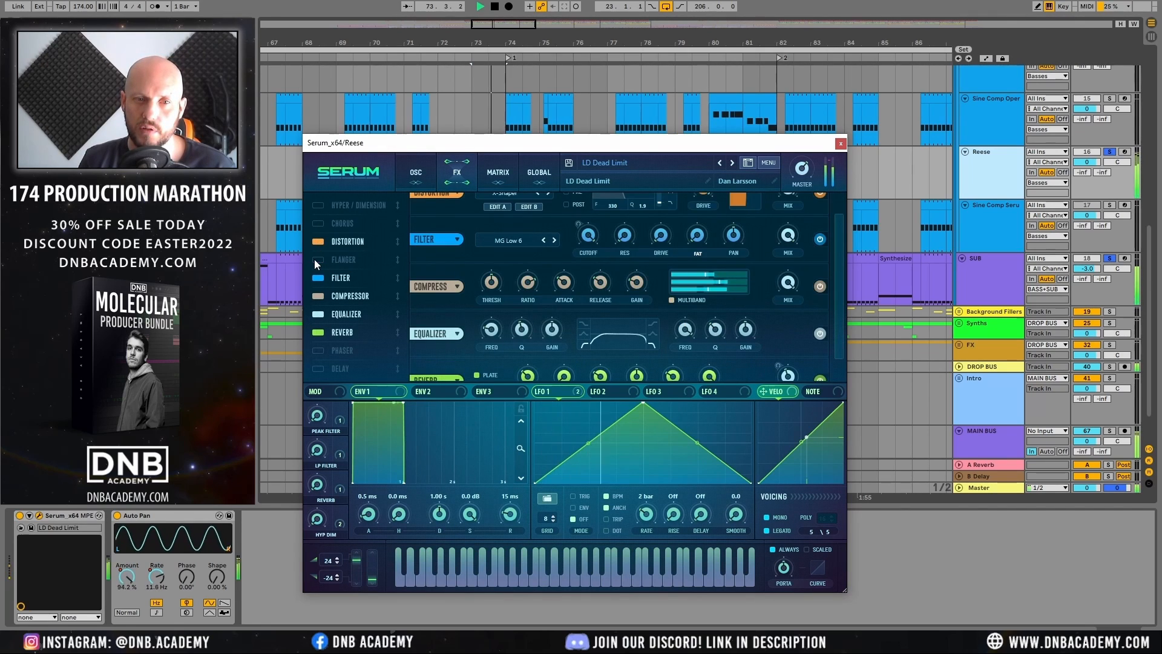
{"action": "left_click", "coordinate": [315, 260]}
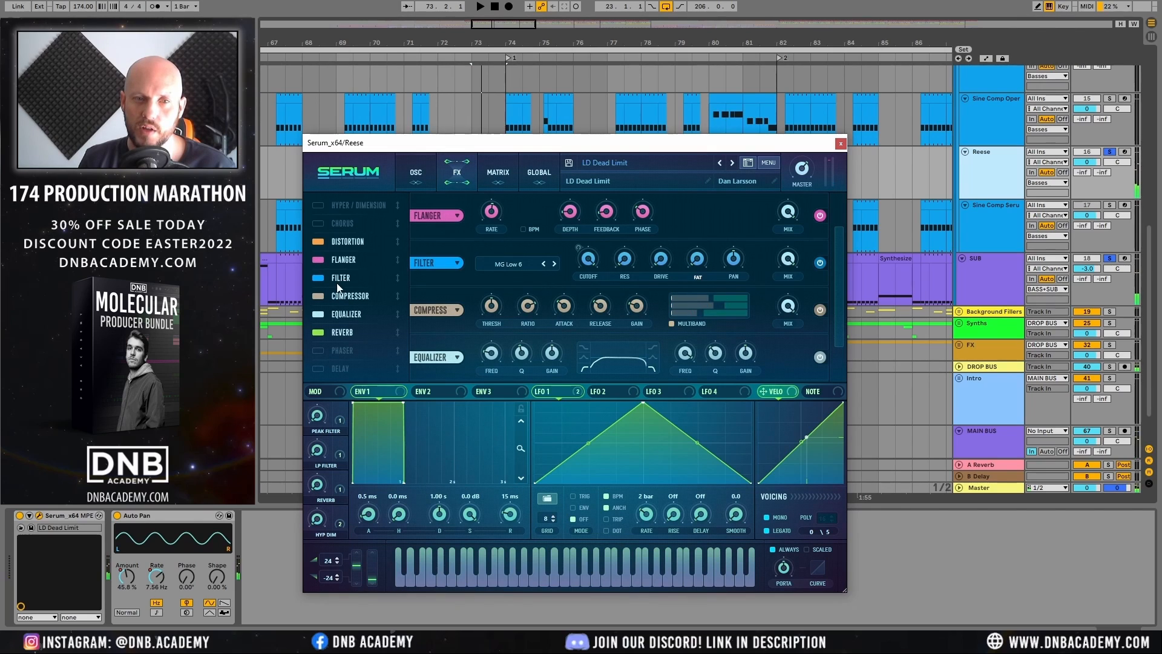
Step: Compare the Reese with Serum's Filter effect off and on, leave it off, and switch off the Compressor effect during playback
{"action": "left_click", "coordinate": [317, 278]}
{"action": "key", "text": "space"}
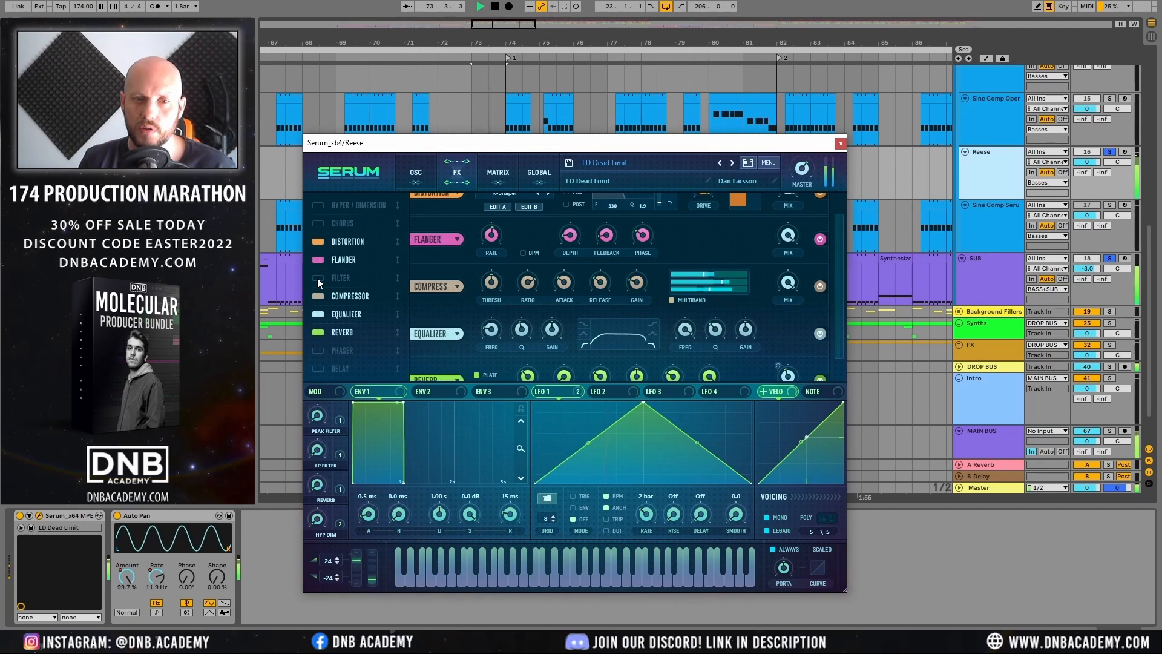
{"action": "left_click", "coordinate": [317, 278]}
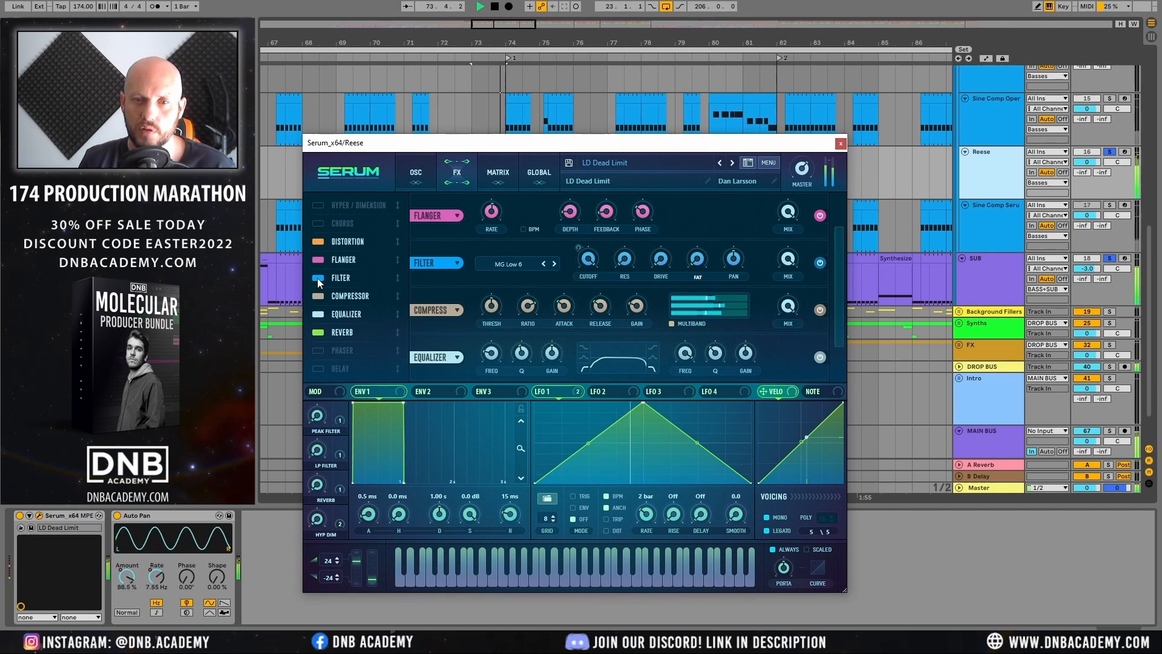
{"action": "left_click", "coordinate": [317, 278]}
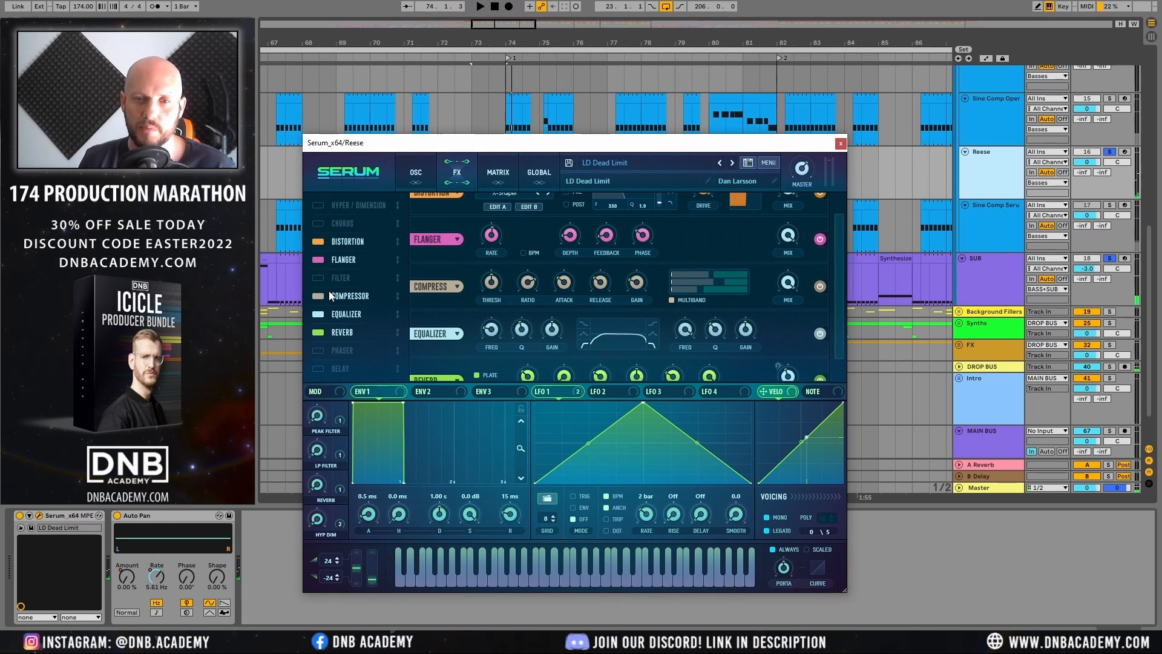
{"action": "key", "text": "space"}
{"action": "left_click", "coordinate": [317, 295]}
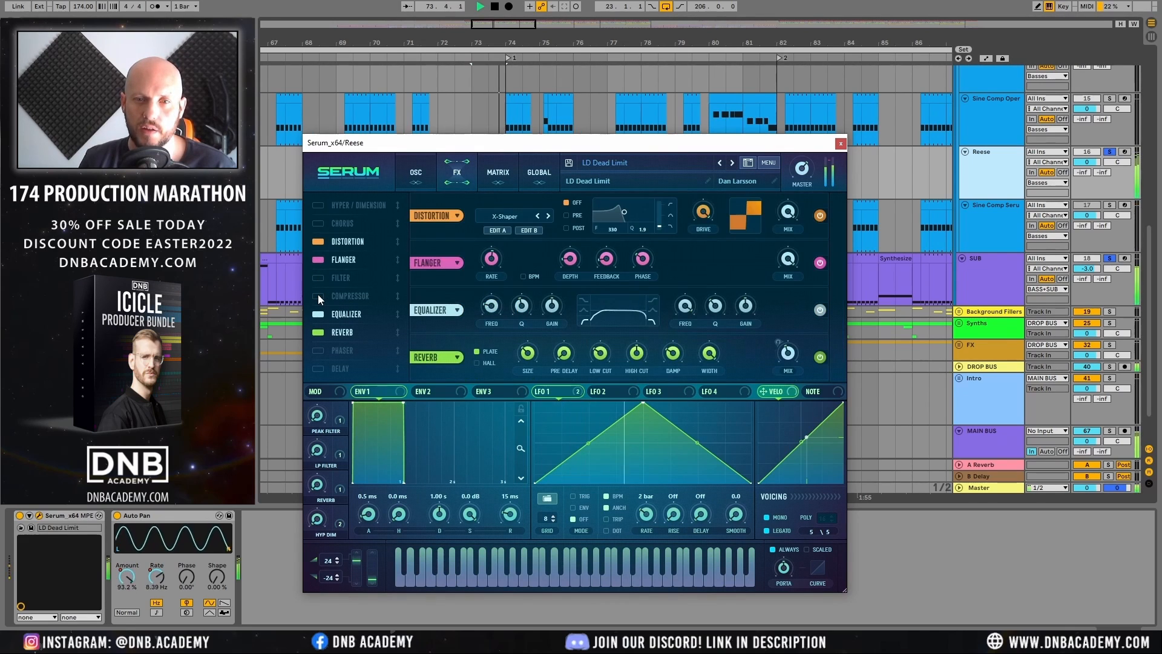
Step: Compare the Reese with Serum's Compressor effect on and off during playback, and leave the Compressor off
{"action": "left_click", "coordinate": [318, 295]}
{"action": "key", "text": "space"}
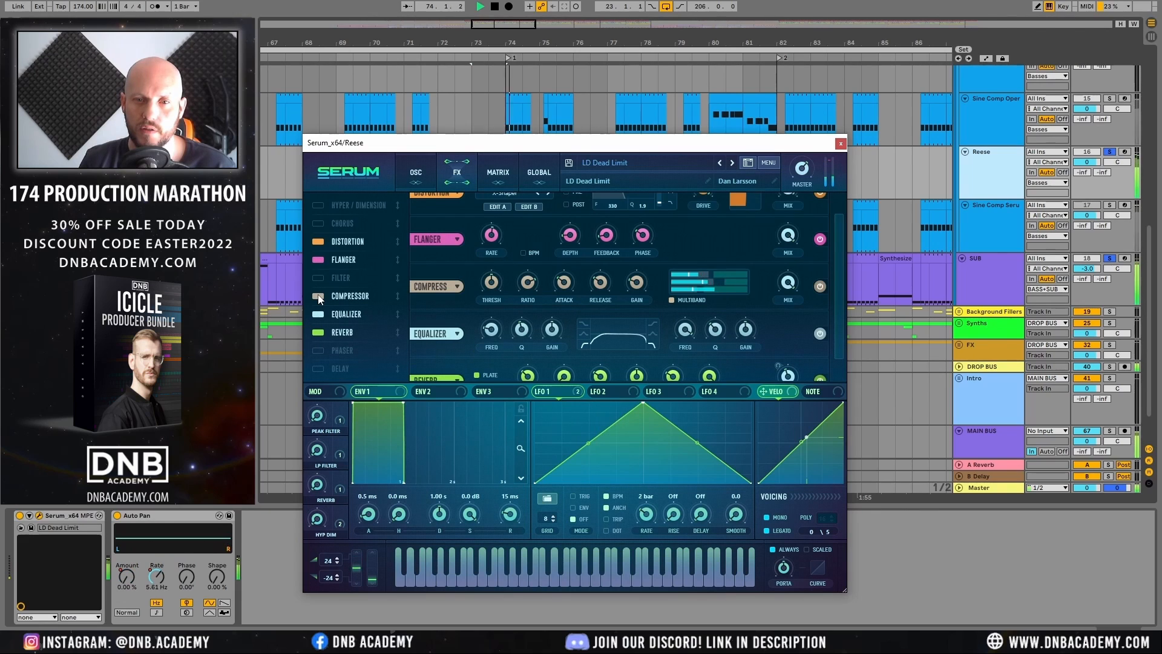
{"action": "left_click", "coordinate": [317, 296]}
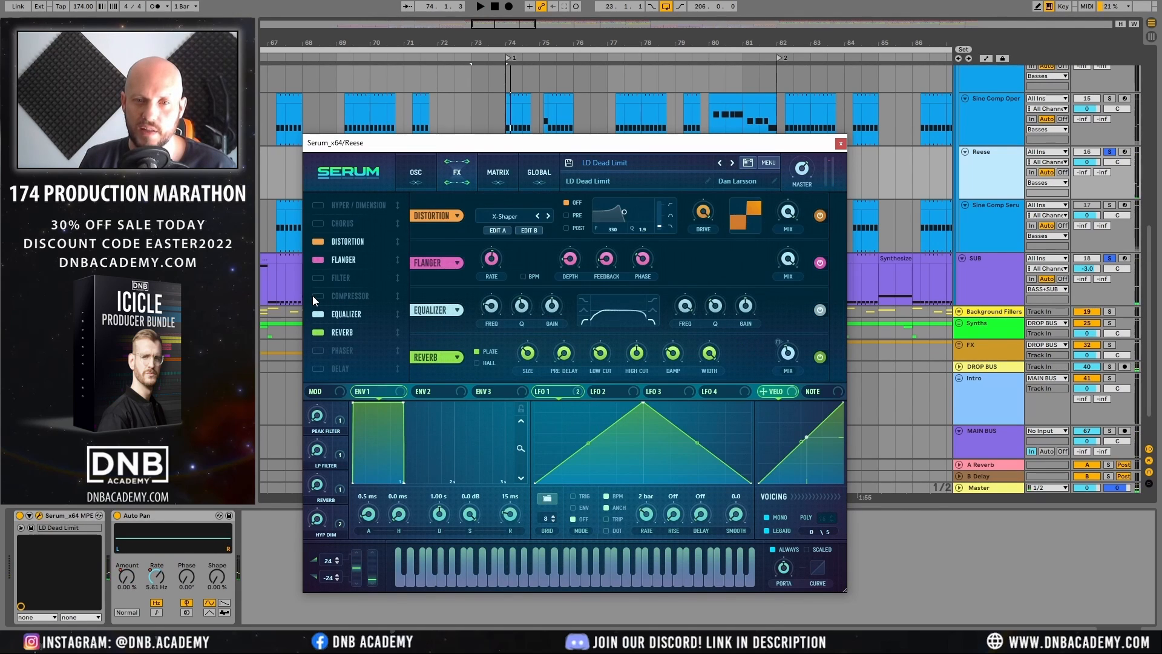
{"action": "key", "text": "space"}
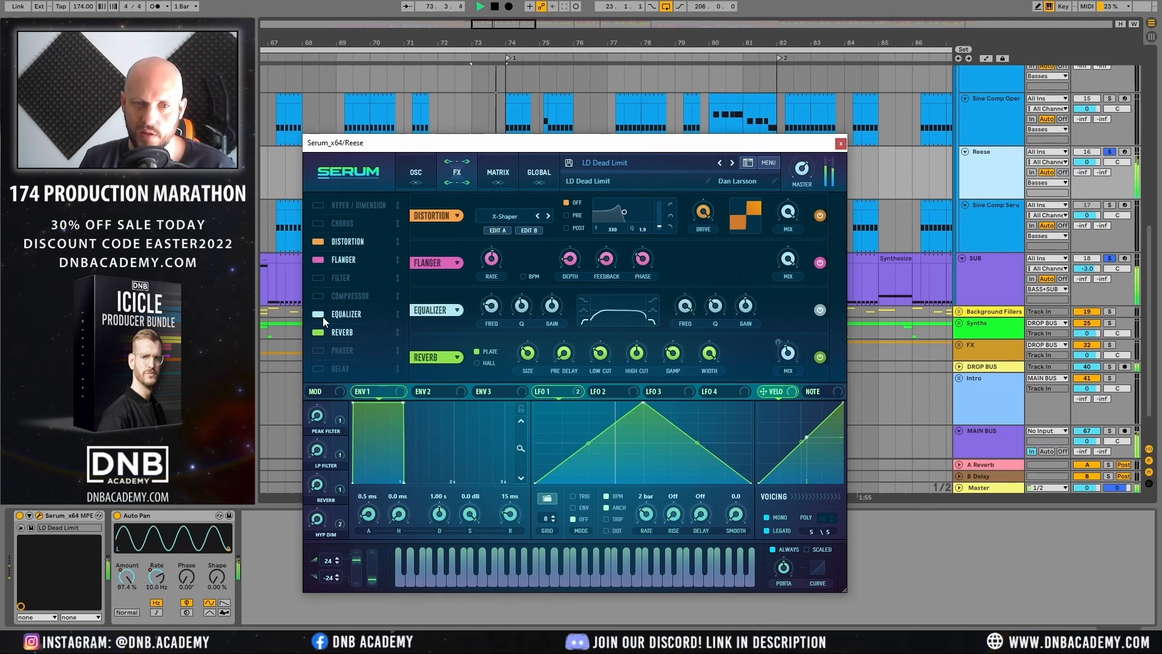
Step: Compare the Reese with Serum's Equalizer effect on and off, and leave the Equalizer off during playback
{"action": "left_click", "coordinate": [320, 315]}
{"action": "key", "text": "space"}
{"action": "left_click", "coordinate": [323, 316]}
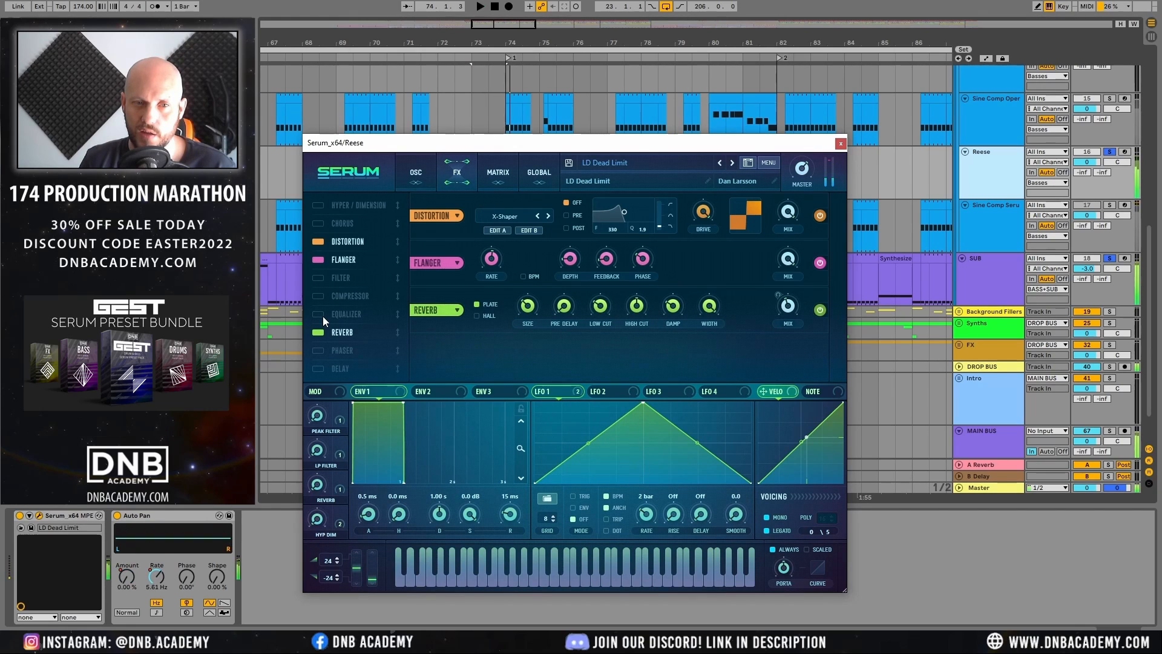
{"action": "left_click", "coordinate": [322, 315]}
{"action": "key", "text": "space"}
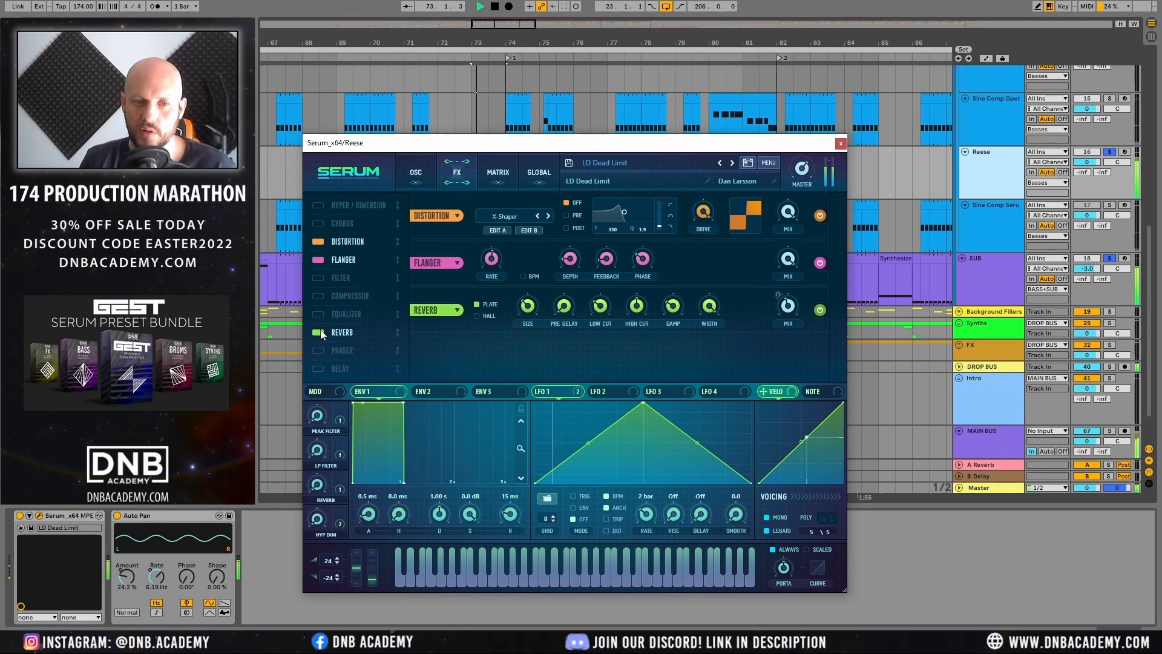
Step: Audition the Reese with Serum's Reverb effect off, briefly toggle the Equalizer, and restore the Reverb for a second listen
{"action": "key", "text": "space"}
{"action": "left_click", "coordinate": [317, 332]}
{"action": "key", "text": "space"}
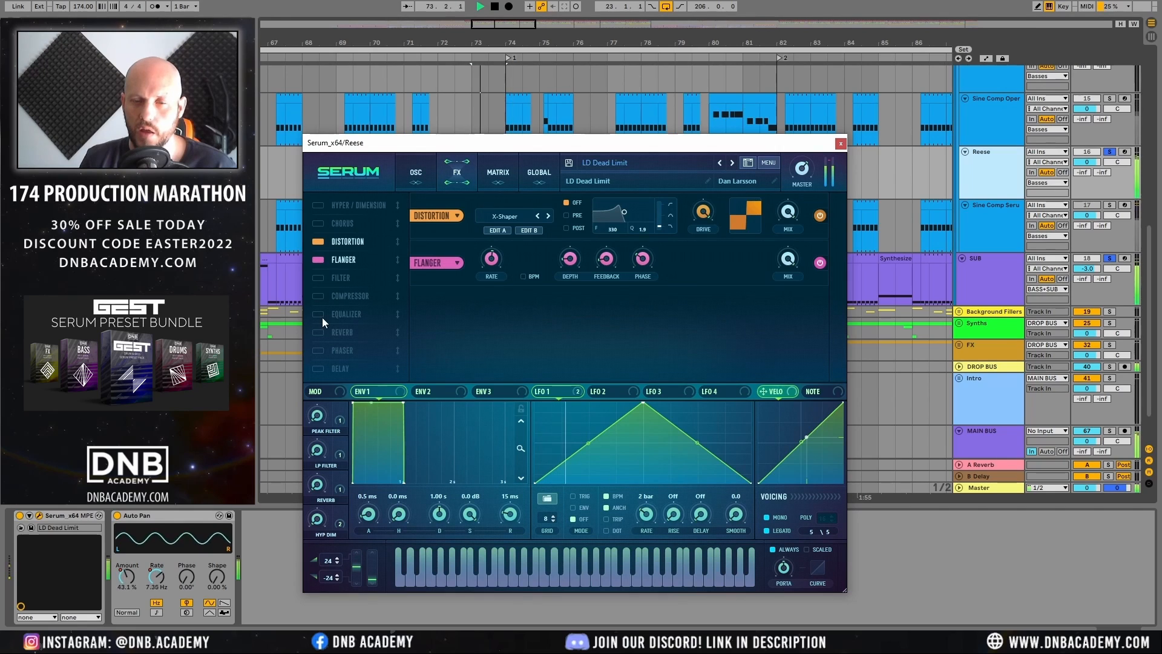
{"action": "key", "text": "space"}
{"action": "left_click", "coordinate": [325, 315]}
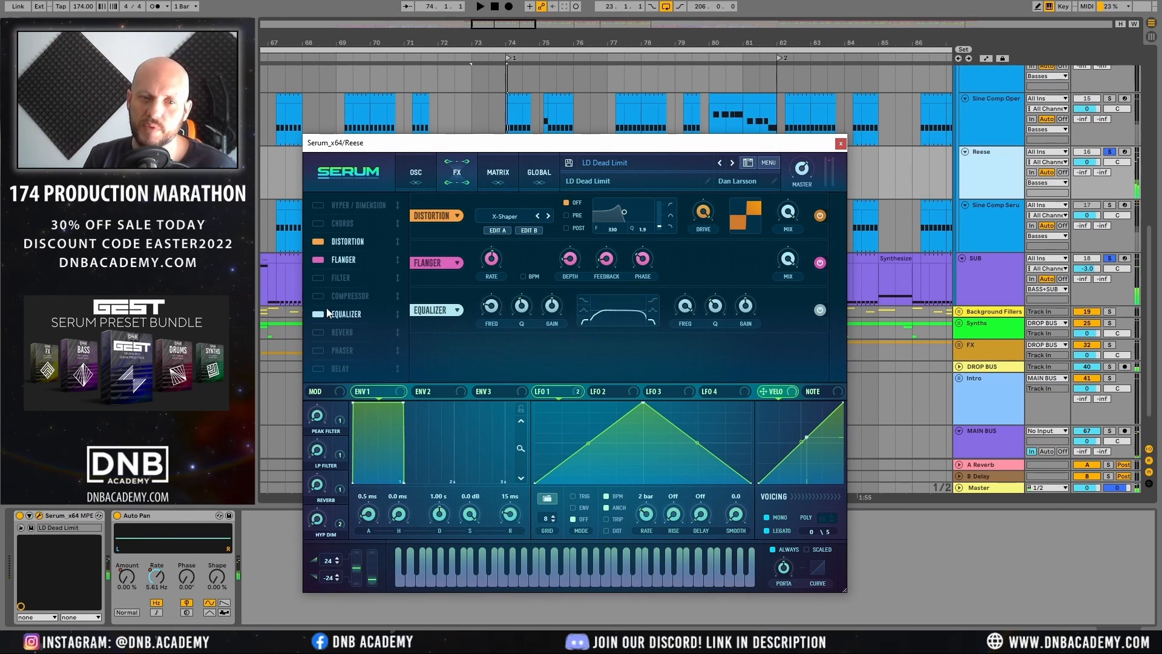
{"action": "left_click", "coordinate": [325, 314]}
{"action": "left_click", "coordinate": [317, 332]}
{"action": "key", "text": "space"}
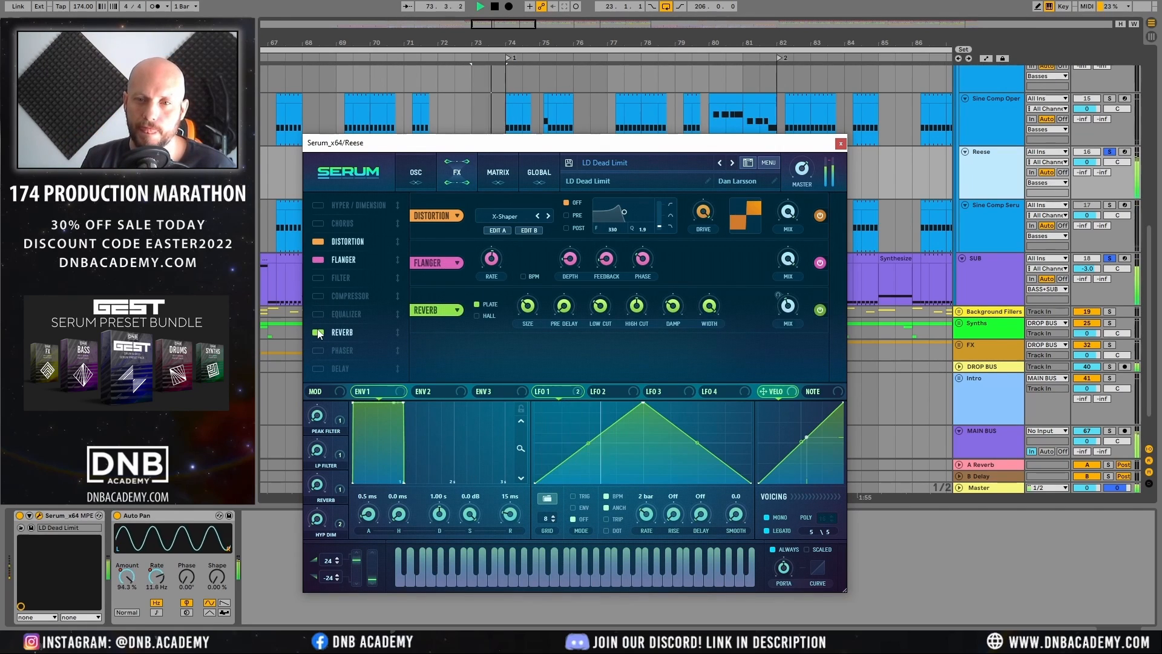
{"action": "key", "text": "space"}
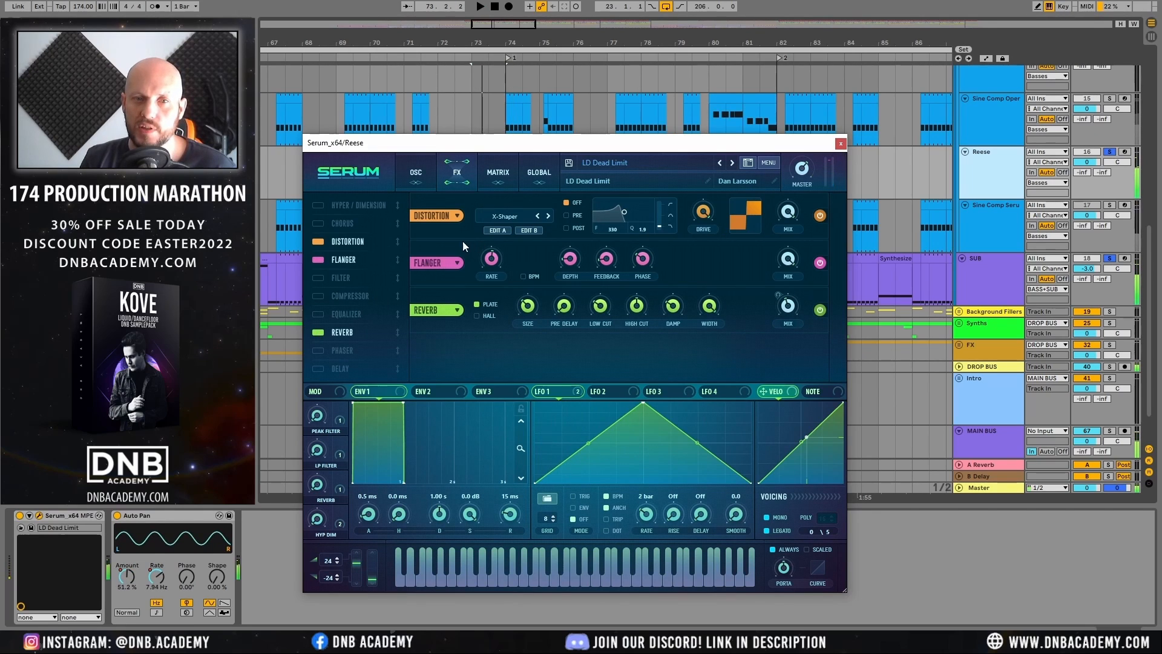
Step: Move Serum's Distortion and Flanger to the start of the effects order, and close the plugin after revisiting its oscillators
{"action": "left_click_drag", "start_coordinate": [348, 241], "coordinate": [351, 201]}
{"action": "left_click_drag", "start_coordinate": [345, 260], "coordinate": [344, 223]}
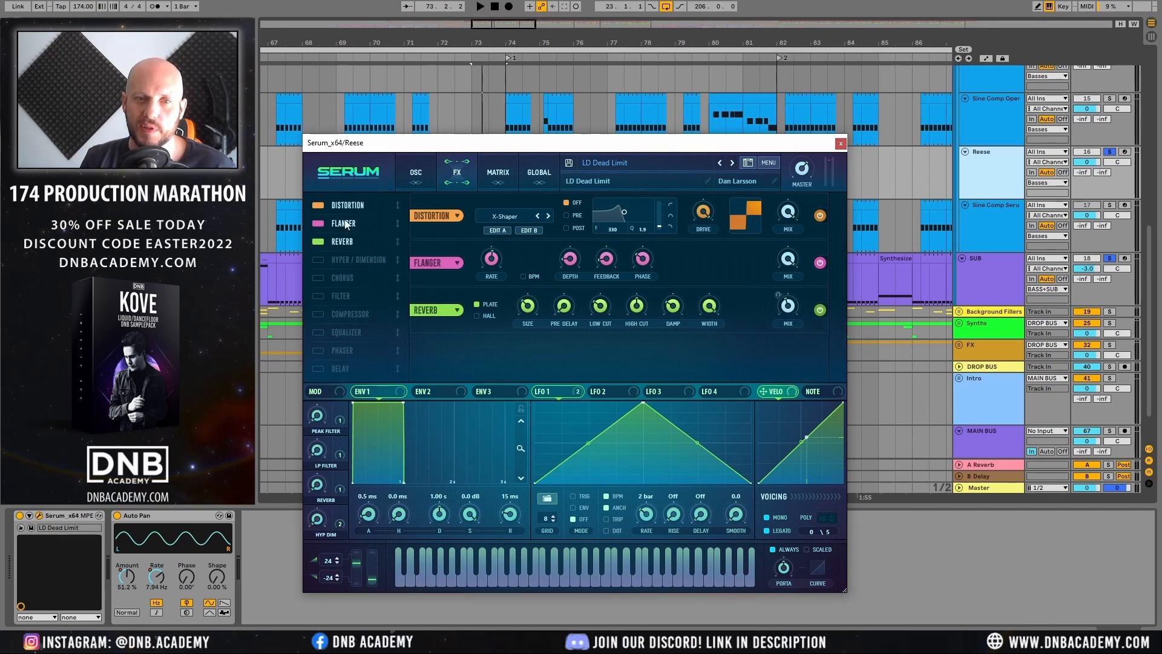
{"action": "left_click", "coordinate": [414, 183]}
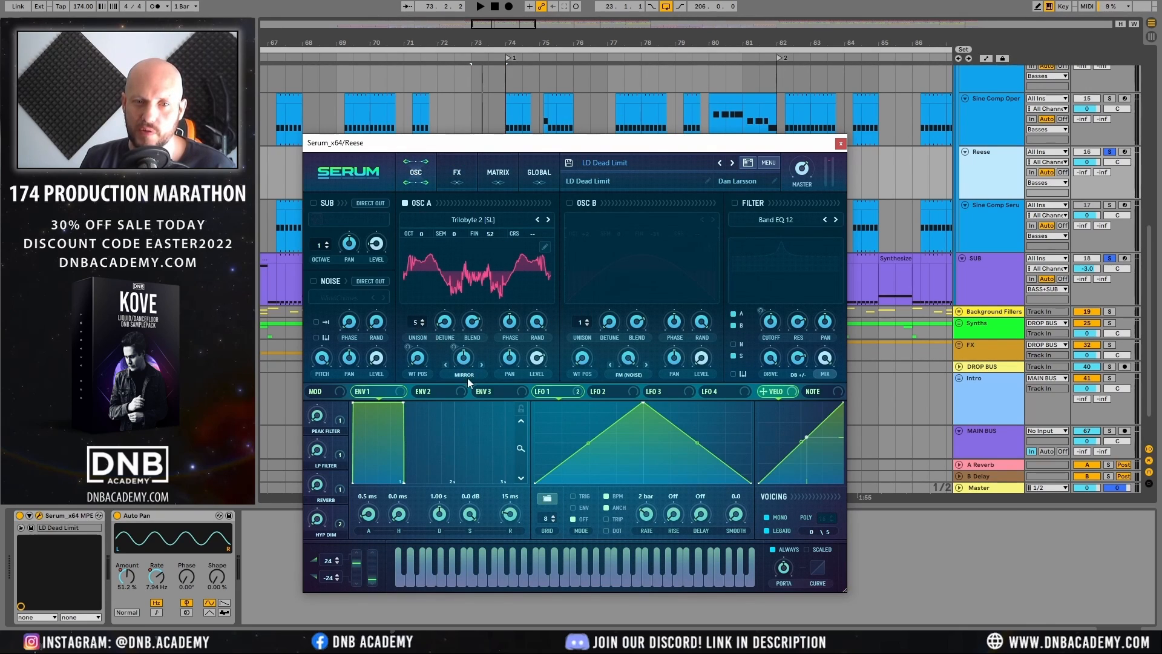
{"action": "left_click", "coordinate": [839, 146]}
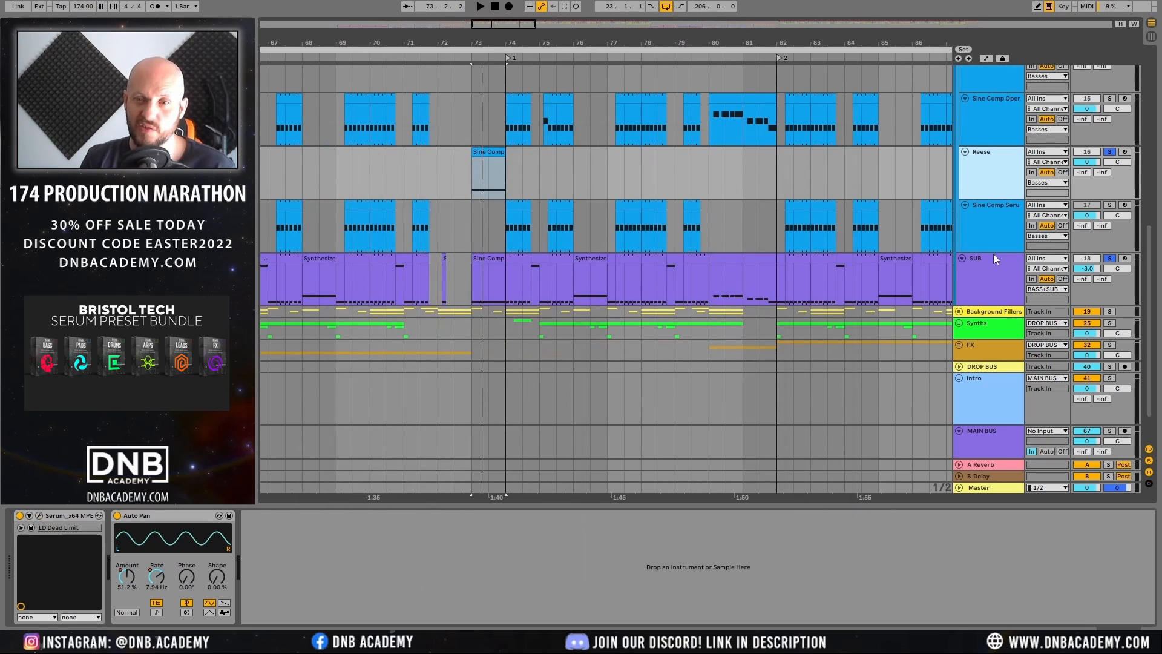
Step: Display the SUB track's devices, remove the solo from the bass tracks, and play the full arrangement from bar 71
{"action": "left_click", "coordinate": [1007, 276]}
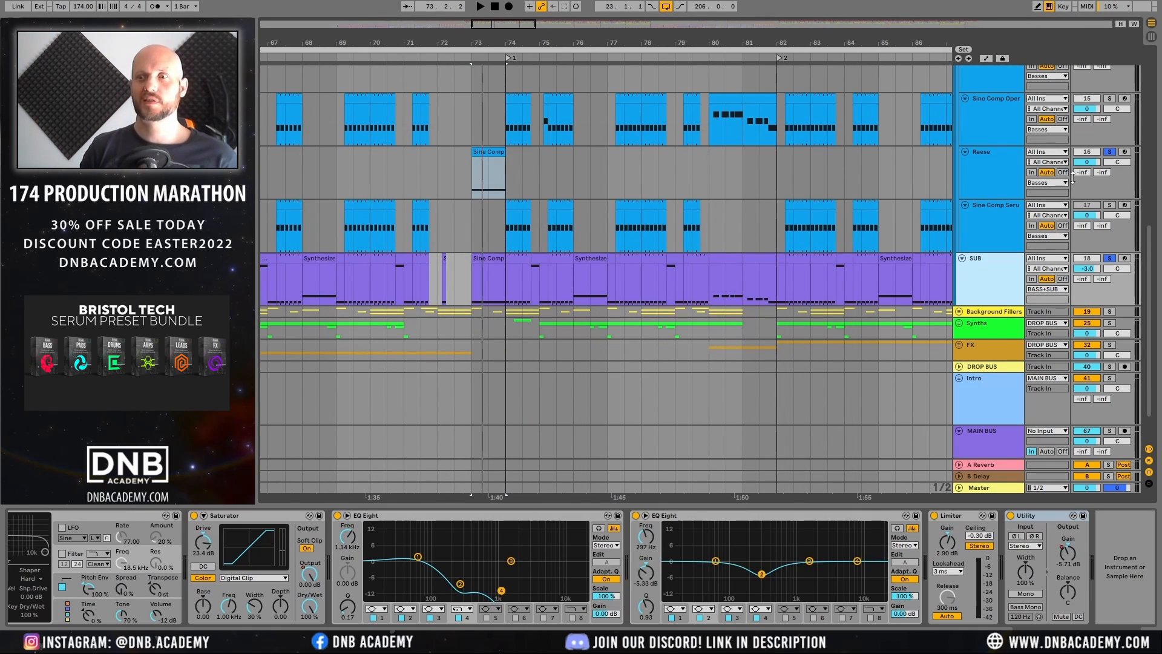
{"action": "left_click", "coordinate": [1108, 152]}
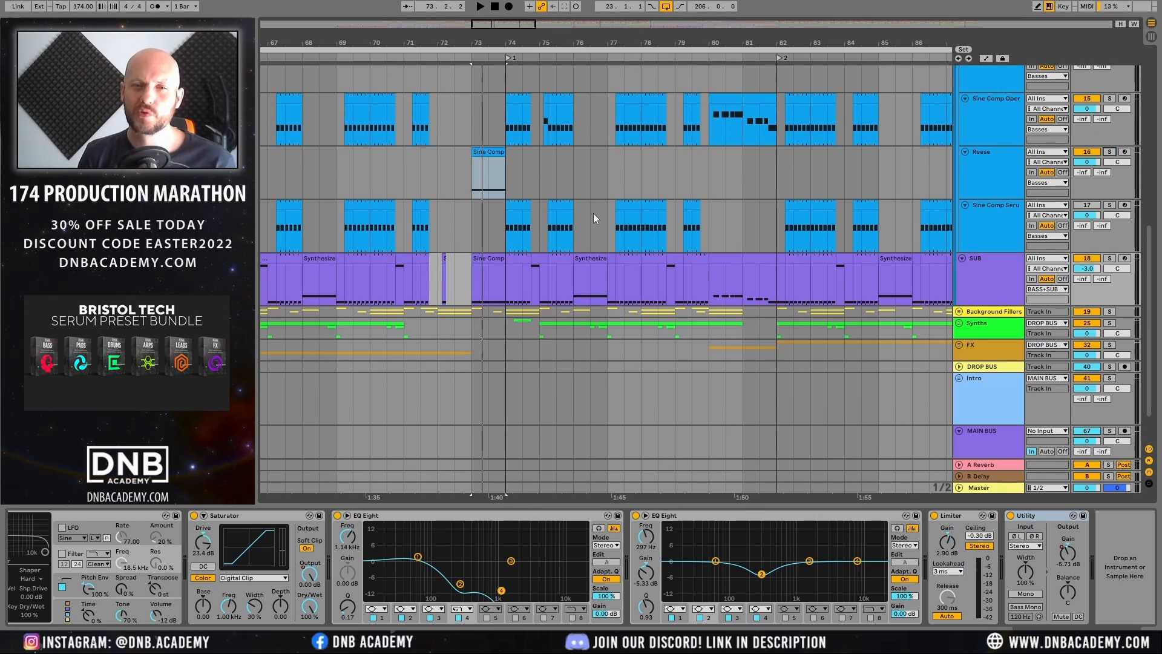
{"action": "left_click", "coordinate": [399, 182]}
{"action": "key", "text": "space"}
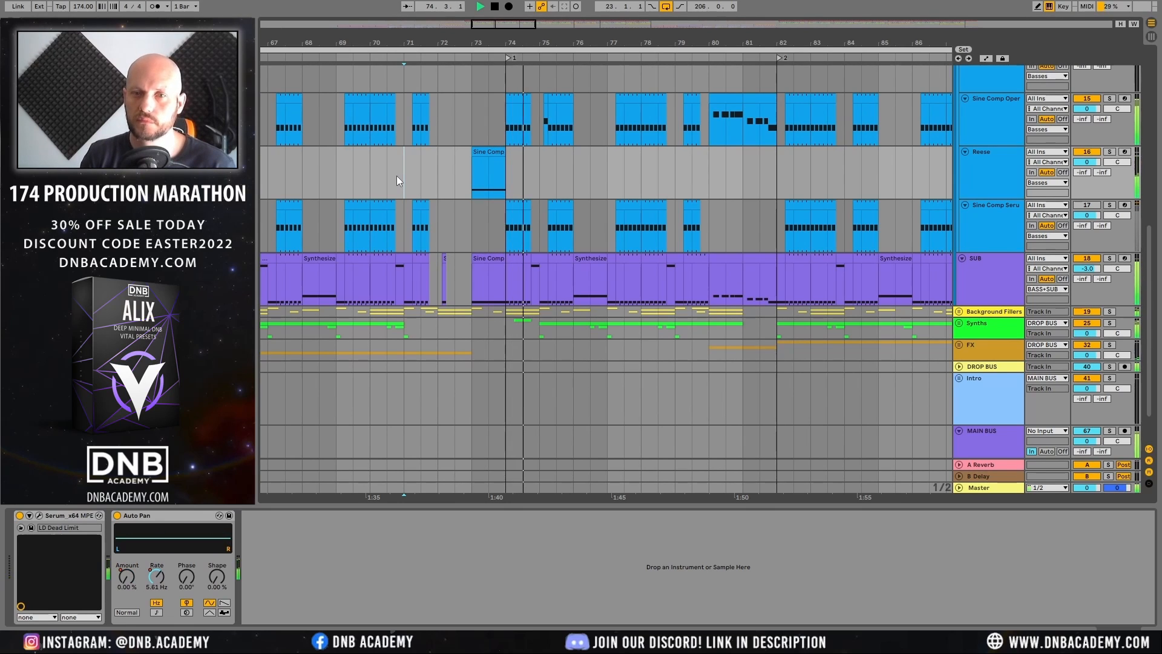
Step: Audition the second Reese clip at bar 90 in the full mix and select the Reese track
{"action": "mouse_move", "coordinate": [683, 59]}
{"action": "left_mouse_down"}
{"action": "mouse_move", "coordinate": [600, 54]}
{"action": "mouse_move", "coordinate": [750, 37]}
{"action": "mouse_move", "coordinate": [641, 41]}
{"action": "left_mouse_up"}
{"action": "scroll", "coordinate": [779, 285], "scroll_direction": "up", "scroll_amount": 4}
{"action": "left_click", "coordinate": [800, 264]}
{"action": "key", "text": "space"}
{"action": "left_click", "coordinate": [990, 242]}
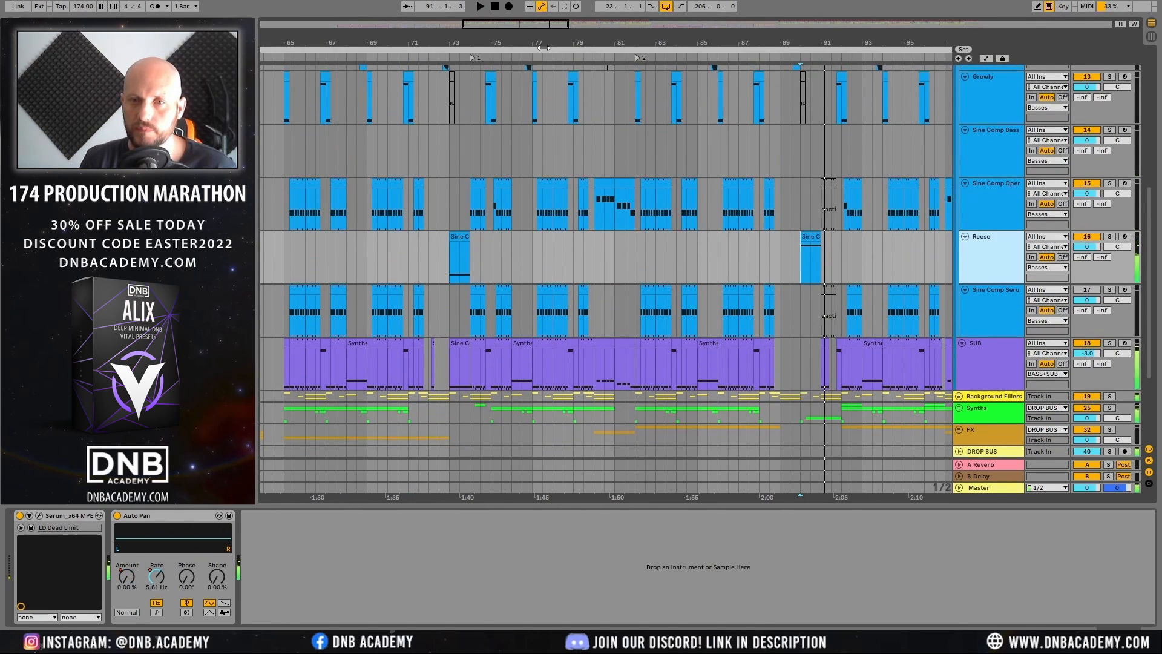
Step: Solo the Growly track and audition its first clips between bars 65 and 67
{"action": "scroll", "coordinate": [825, 148], "scroll_direction": "up", "scroll_amount": 5}
{"action": "left_click_drag", "start_coordinate": [282, 42], "coordinate": [283, 99]}
{"action": "left_click", "coordinate": [992, 189]}
{"action": "left_click", "coordinate": [1108, 174]}
{"action": "left_click", "coordinate": [288, 199]}
{"action": "key", "text": "space"}
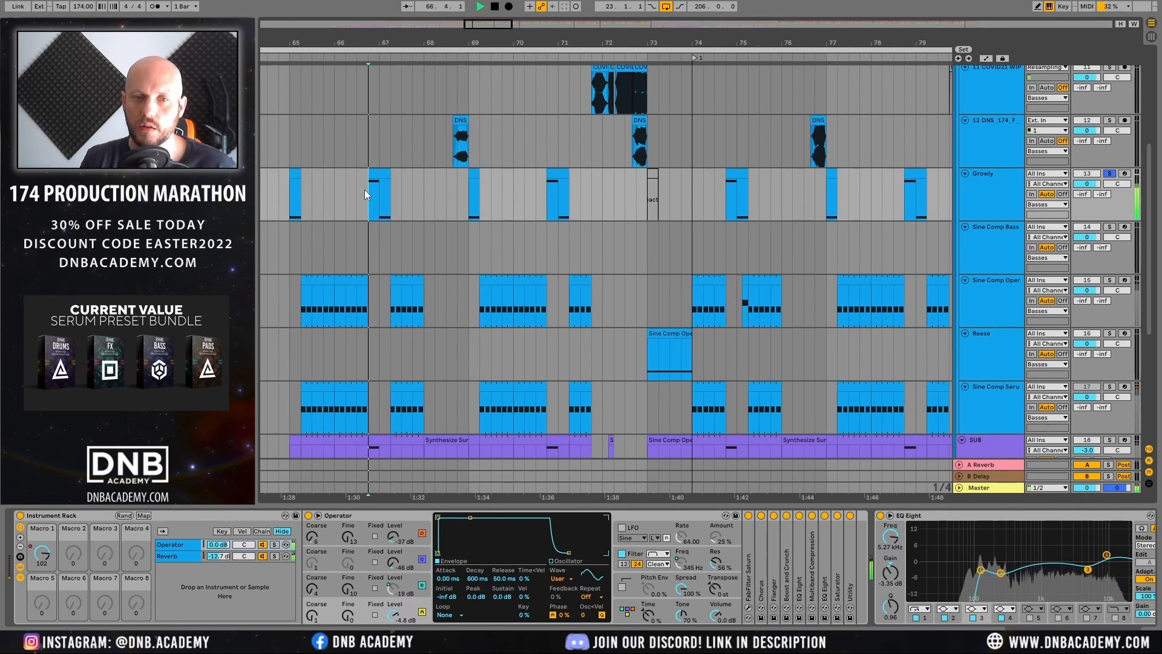
{"action": "key", "text": "space"}
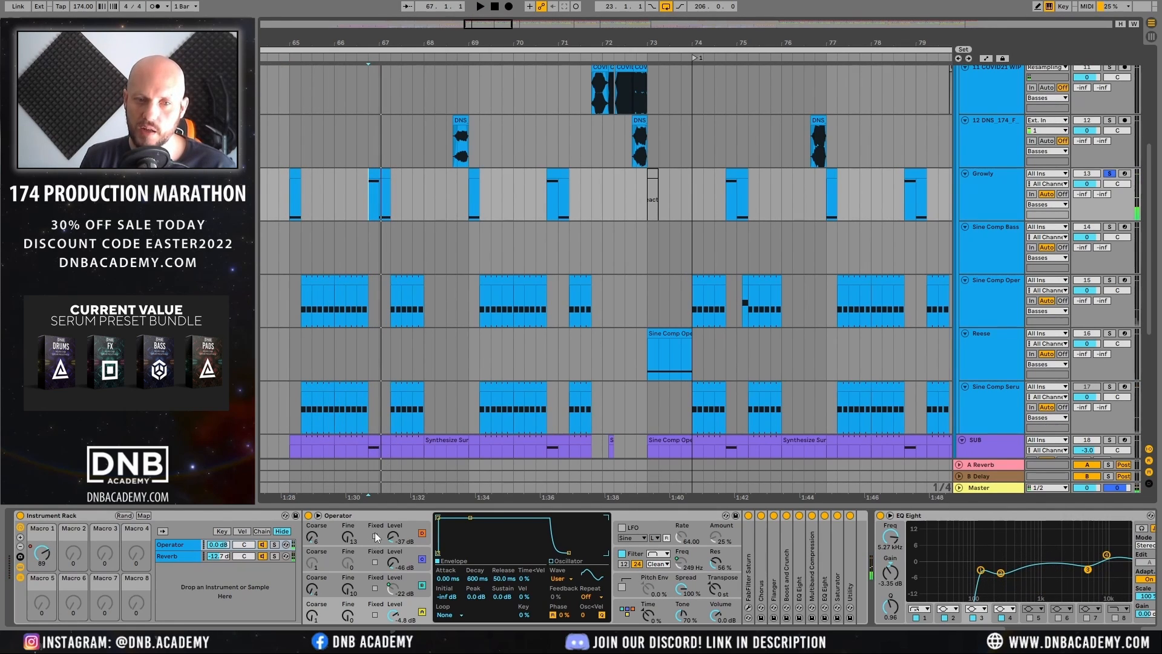
Step: Examine the Growly Operator's global settings, its oscillators D, C, B and A in turn, and its filter envelope
{"action": "left_click", "coordinate": [378, 514]}
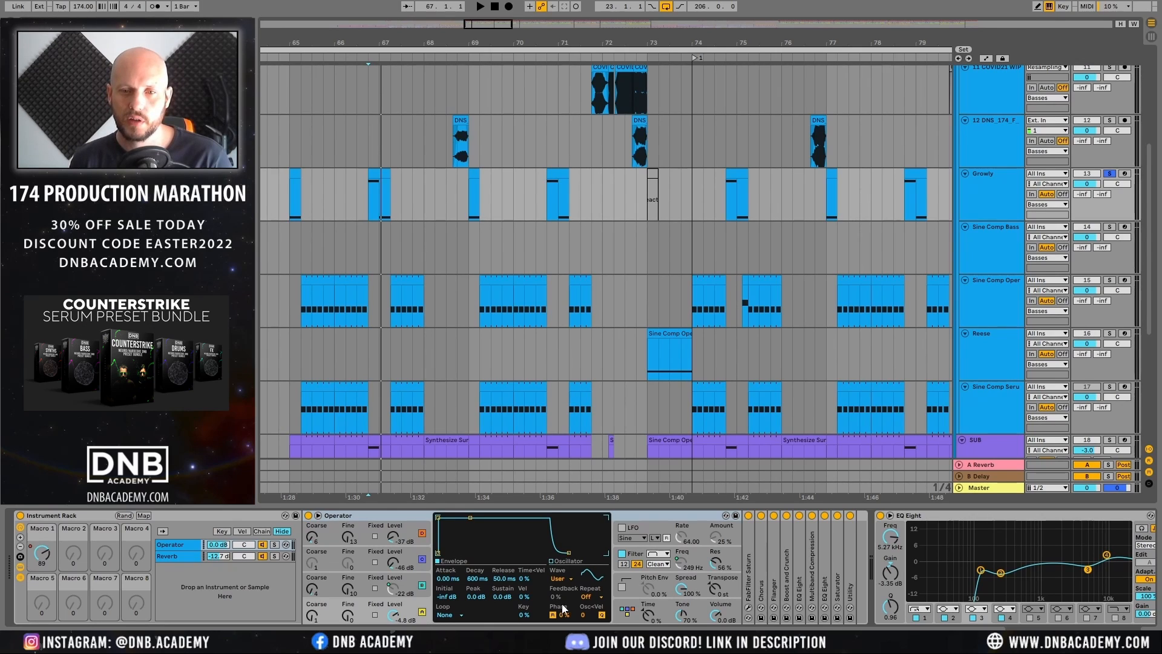
{"action": "left_click", "coordinate": [623, 610]}
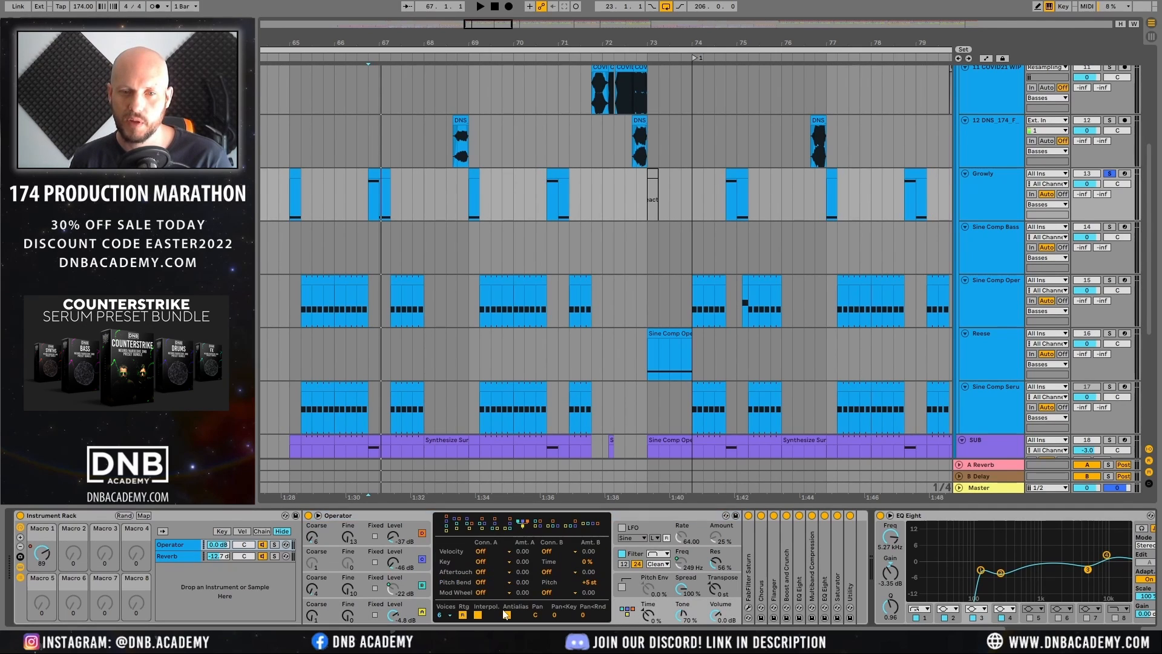
{"action": "left_click", "coordinate": [422, 605]}
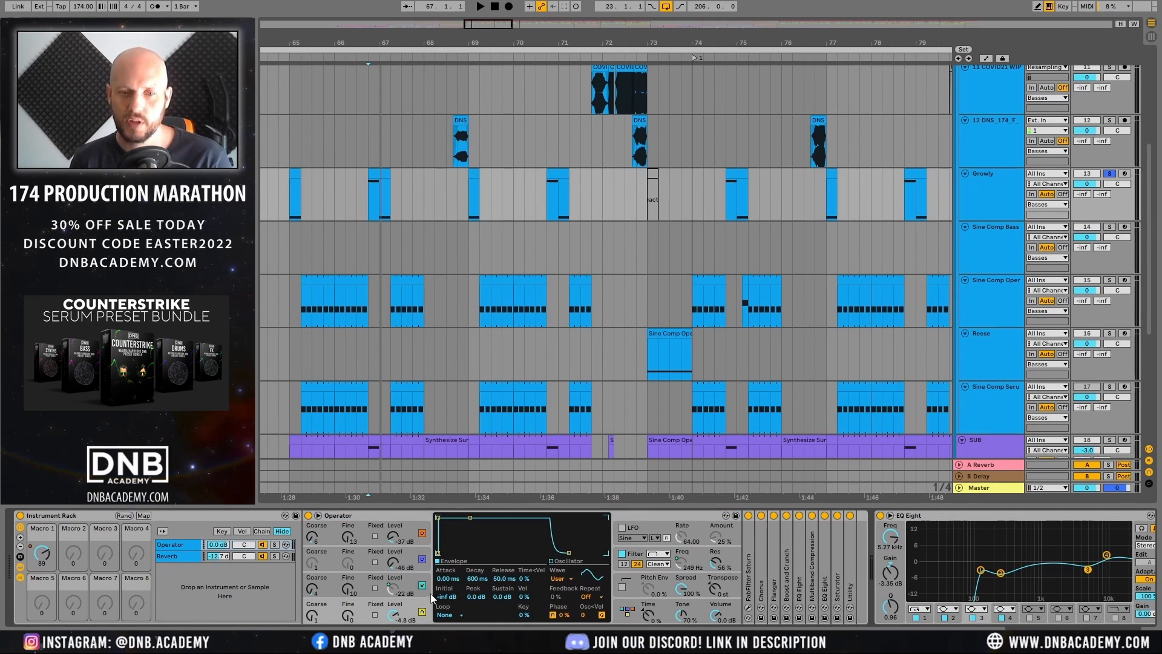
{"action": "left_click", "coordinate": [416, 577]}
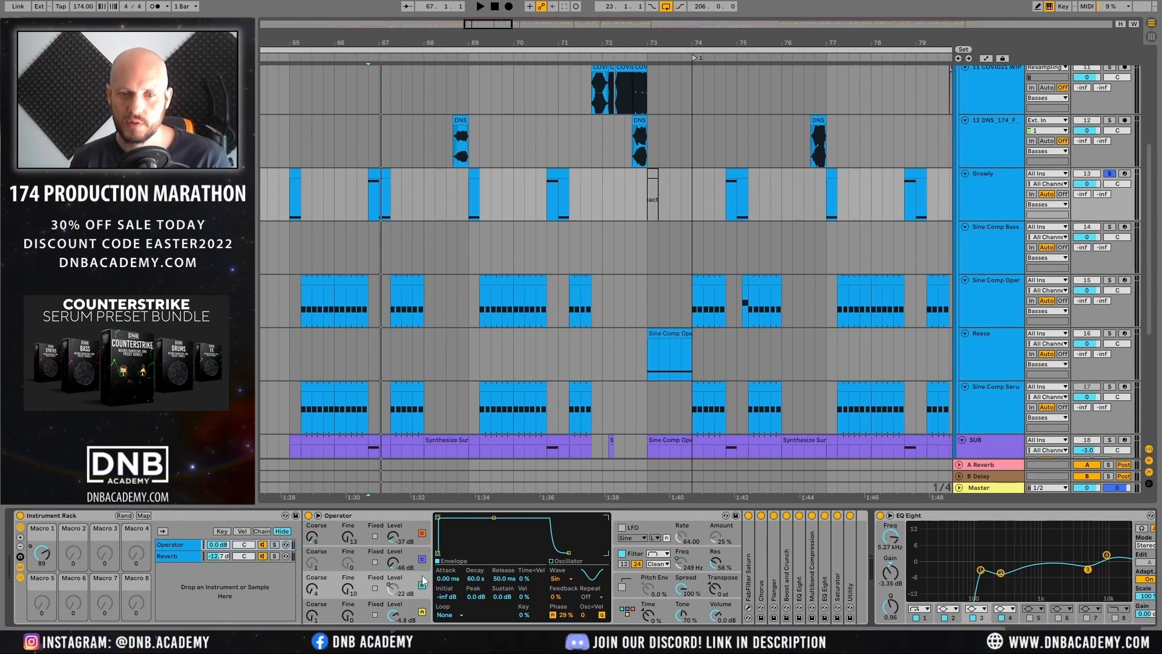
{"action": "left_click", "coordinate": [415, 557]}
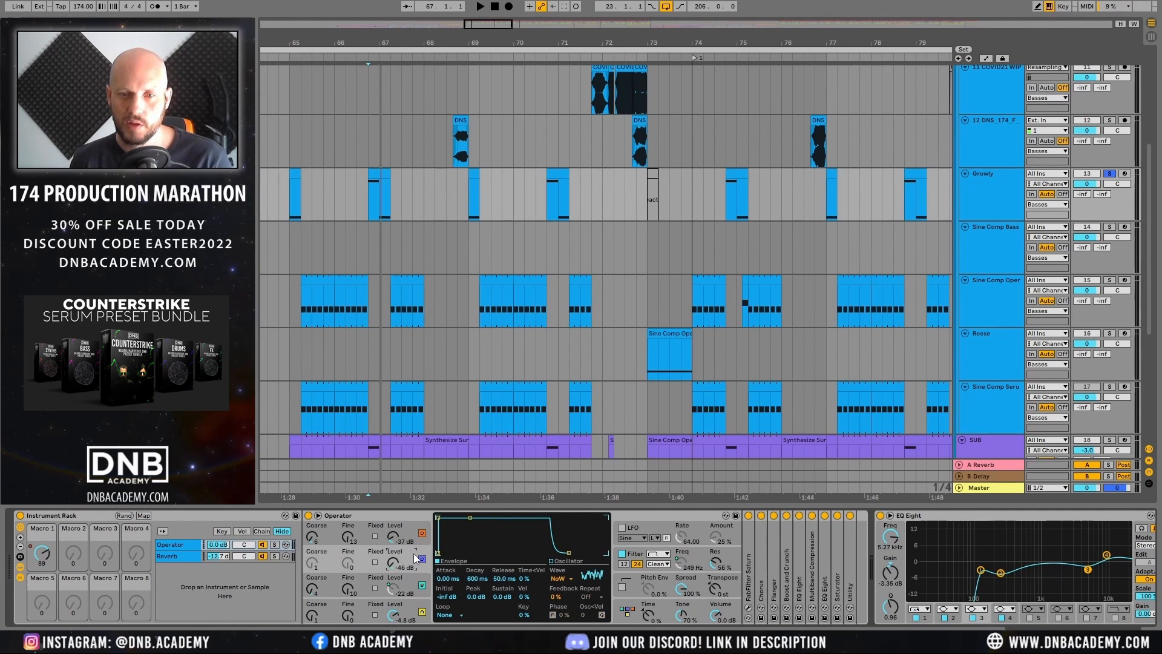
{"action": "left_click", "coordinate": [411, 530]}
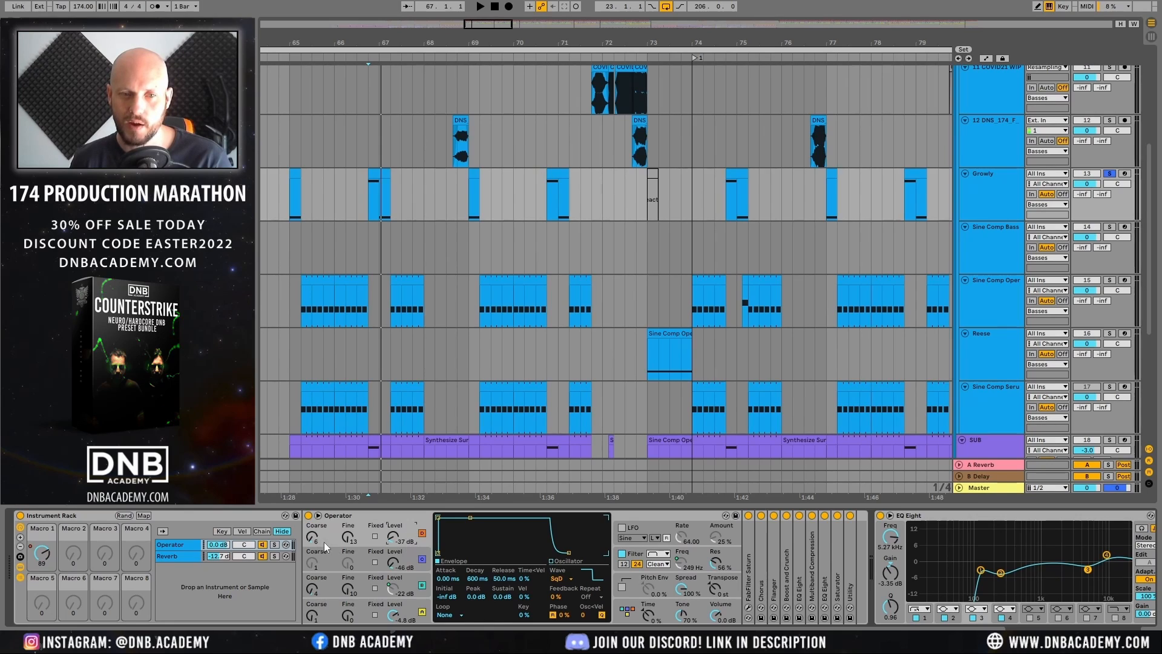
{"action": "left_click", "coordinate": [394, 515]}
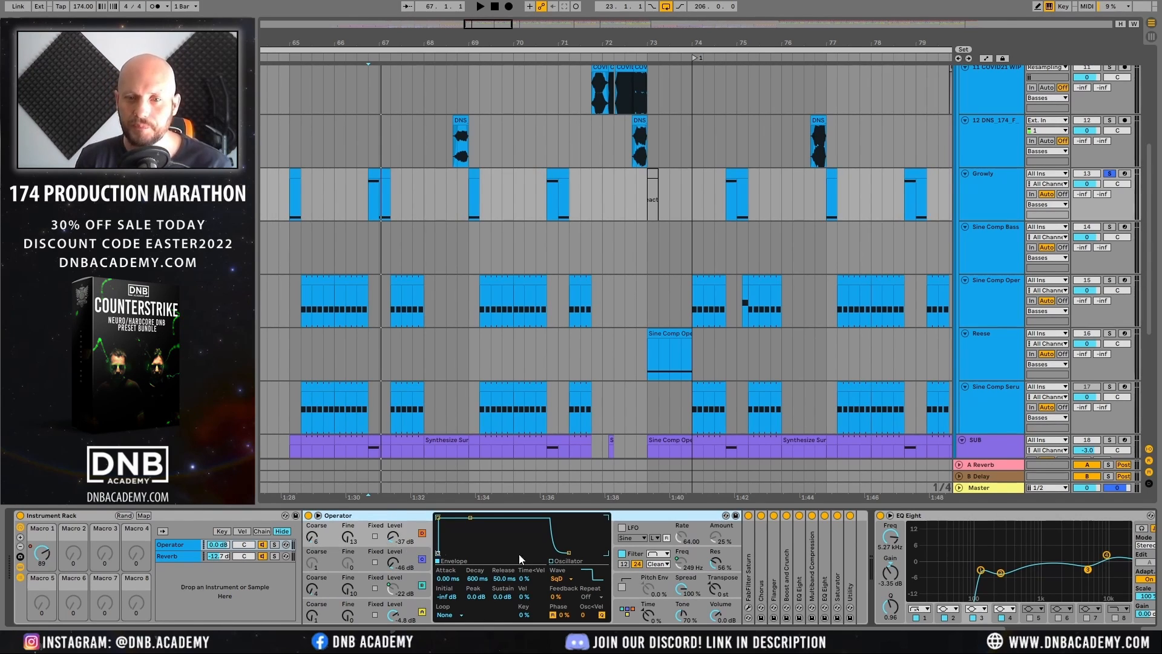
{"action": "left_click", "coordinate": [719, 555]}
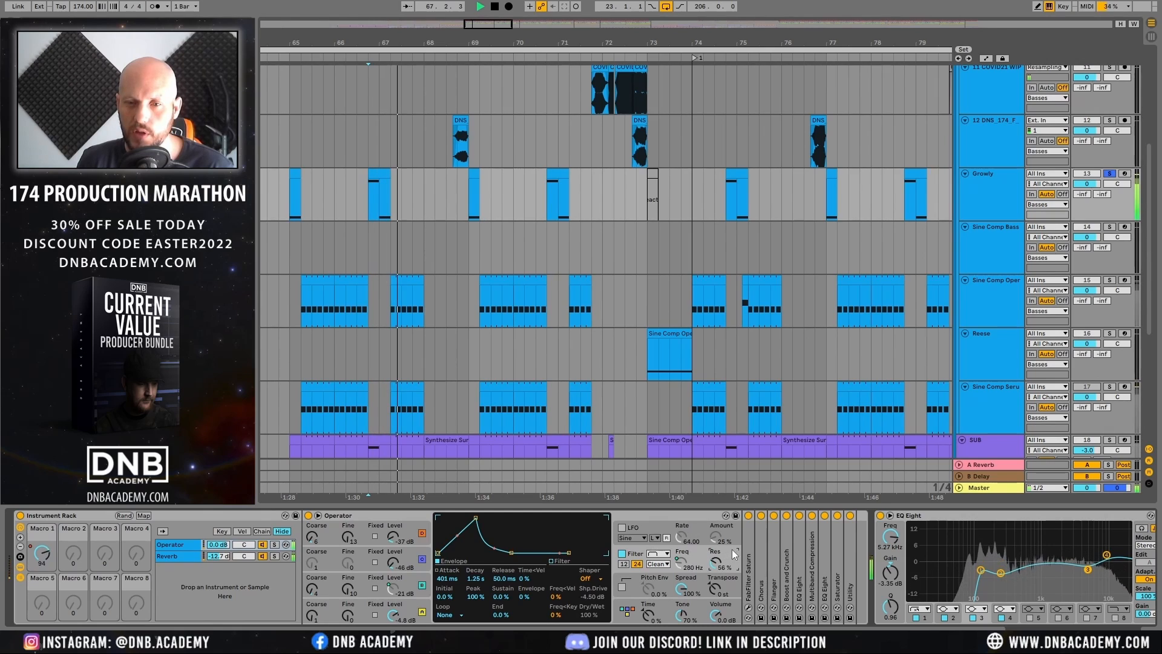
Step: Unfold the FabFilter Saturn and Boost and Crunch devices in Growly's Operator chain
{"action": "double_click", "coordinate": [750, 543]}
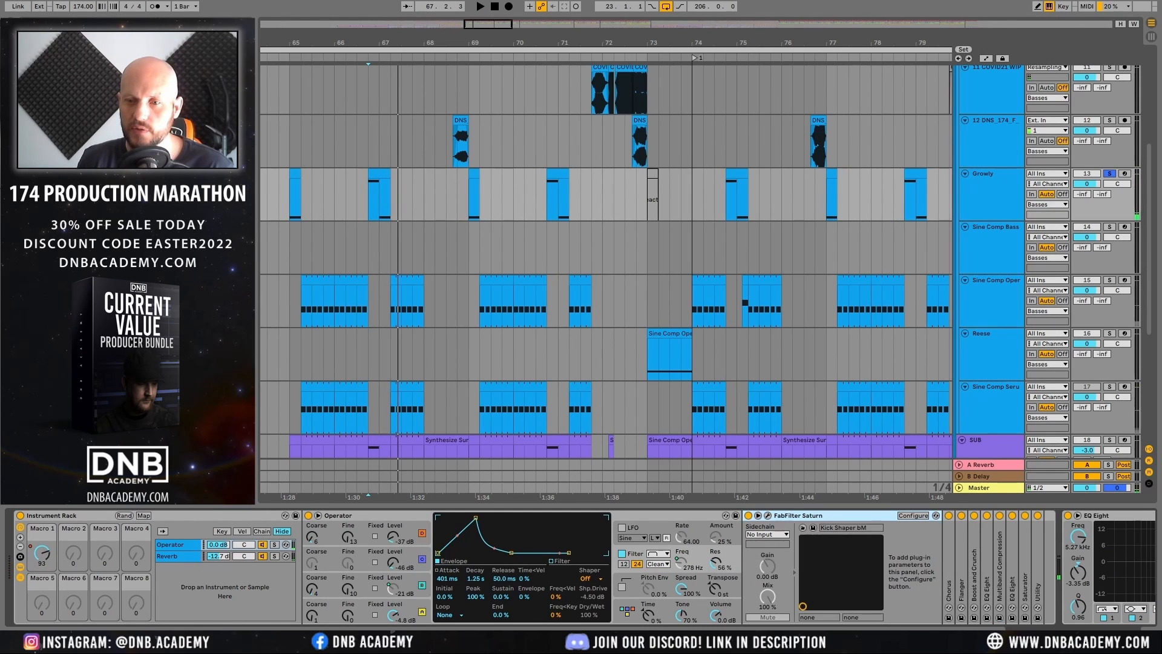
{"action": "left_click_drag", "start_coordinate": [1041, 635], "coordinate": [1056, 635]}
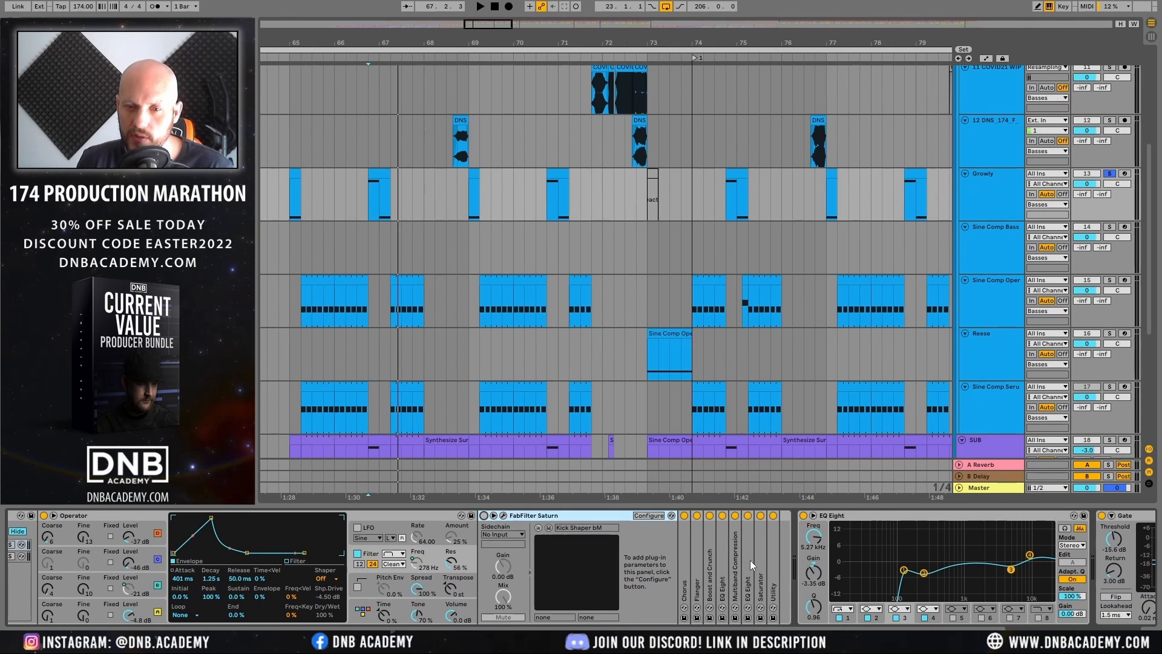
{"action": "double_click", "coordinate": [709, 551]}
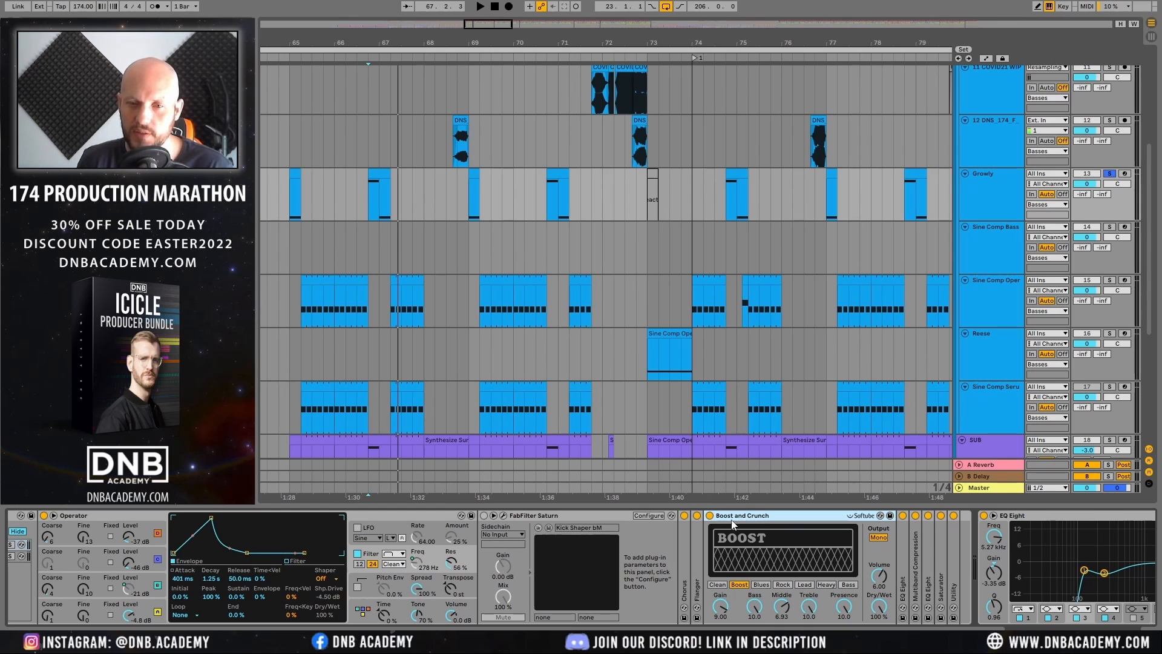
Step: Bypass and restore Boost and Crunch on the Growly, playing the clip from bar 65 each time to compare
{"action": "left_click", "coordinate": [709, 515]}
{"action": "key", "text": "space"}
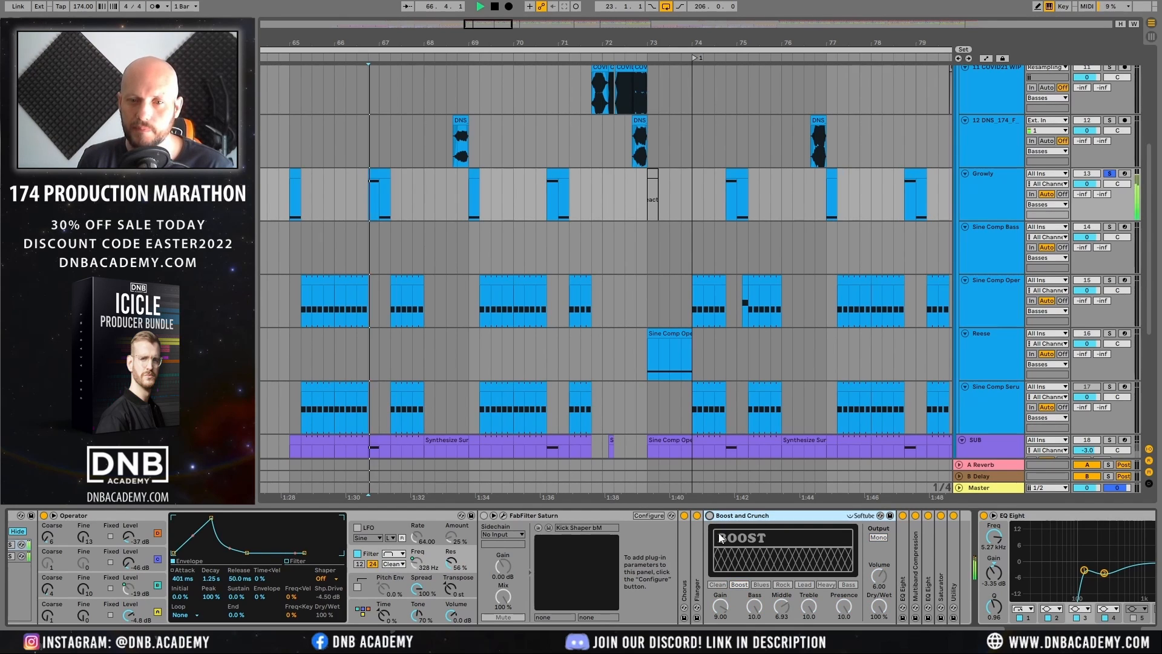
{"action": "key", "text": "space"}
{"action": "left_click", "coordinate": [285, 192]}
{"action": "key", "text": "space"}
{"action": "key", "text": "space"}
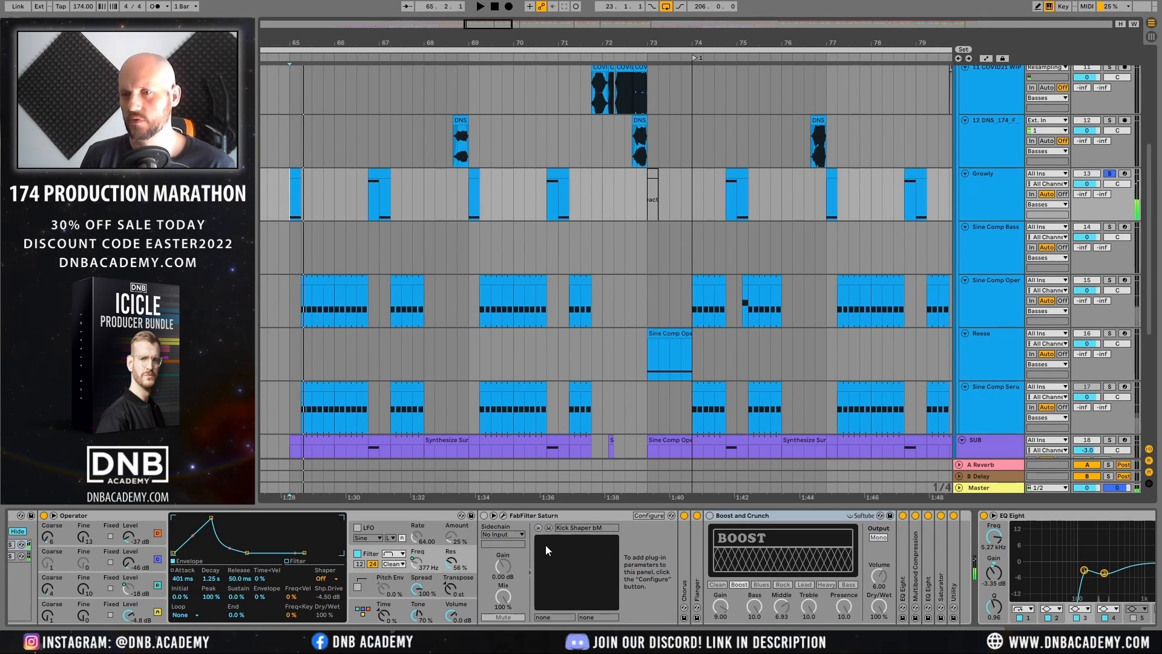
{"action": "left_click", "coordinate": [709, 516]}
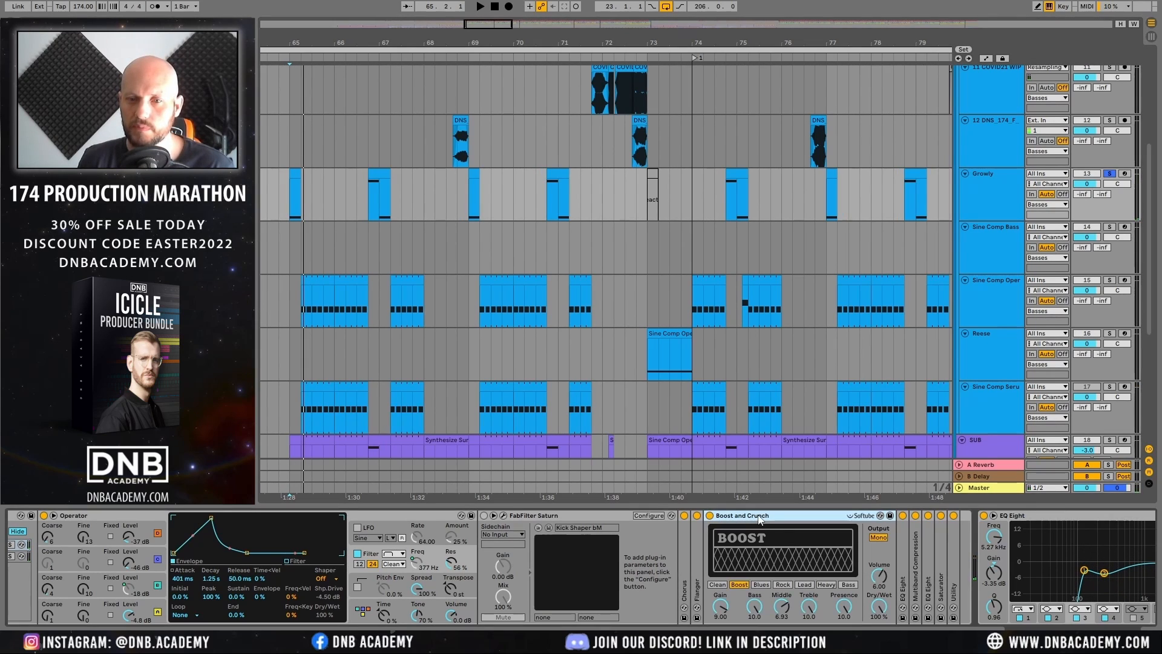
{"action": "key", "text": "space"}
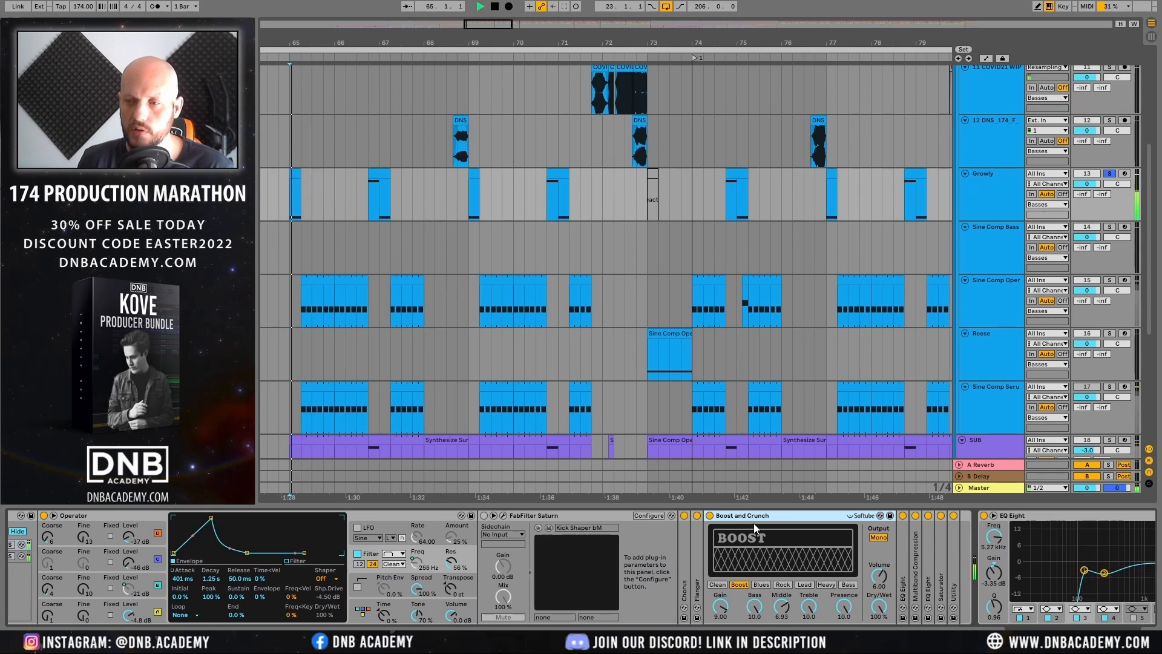
{"action": "key", "text": "space"}
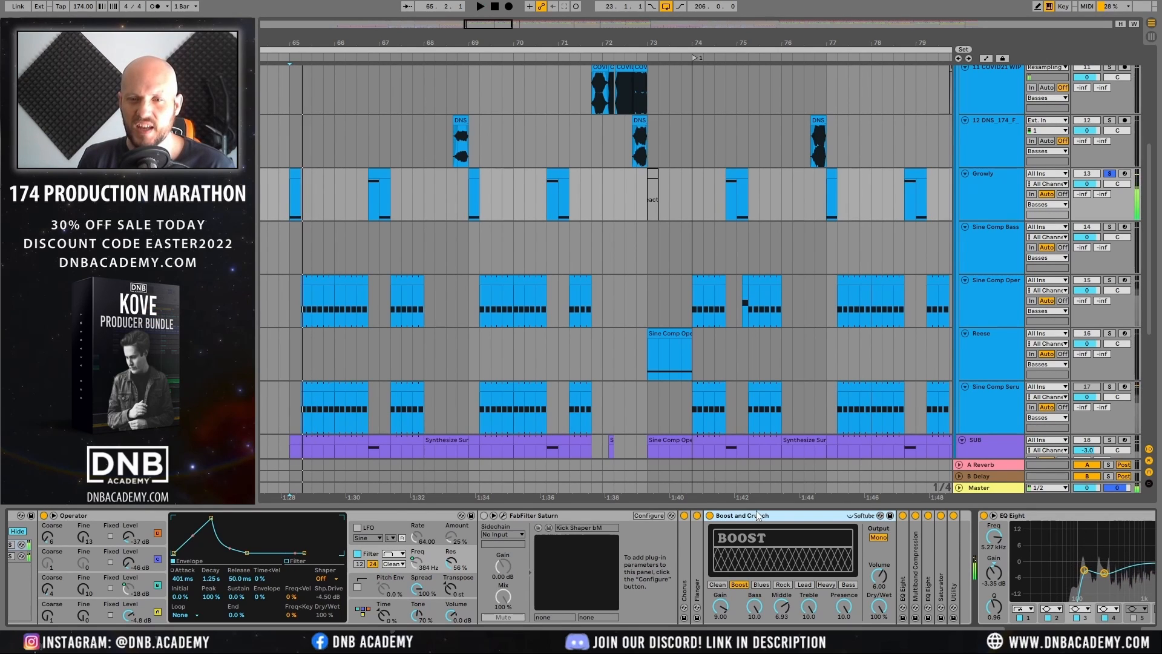
Step: Bypass and restore FabFilter Saturn on the Growly, auditioning the clips at bar 65 and near the end of bar 66
{"action": "left_click", "coordinate": [549, 524]}
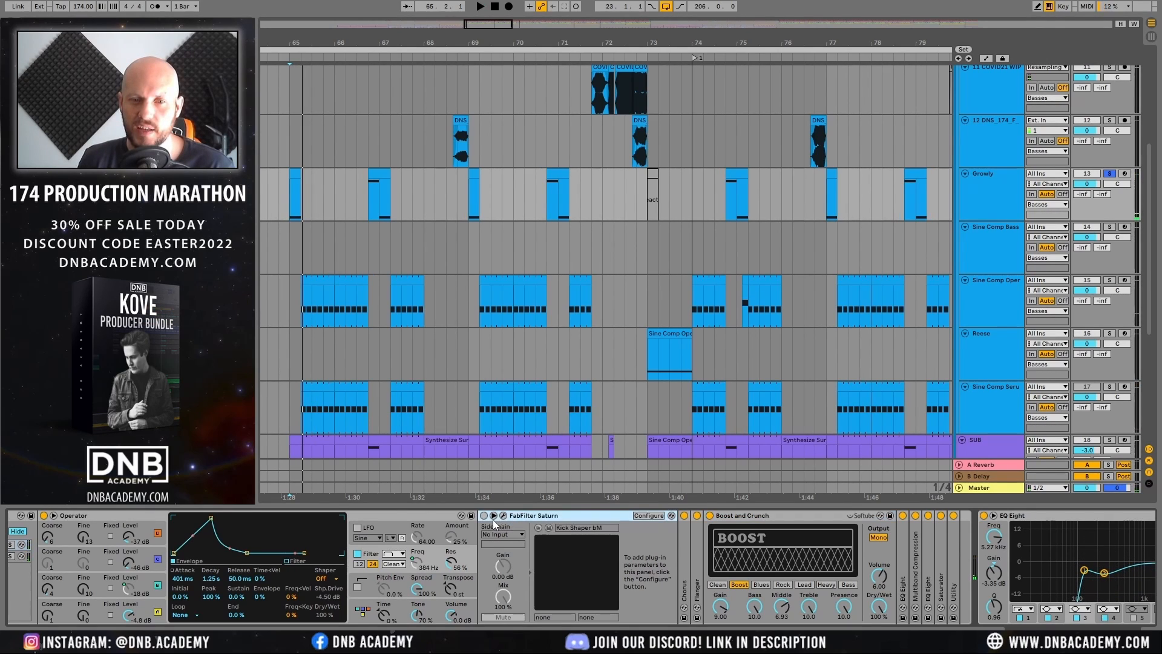
{"action": "key", "text": "space"}
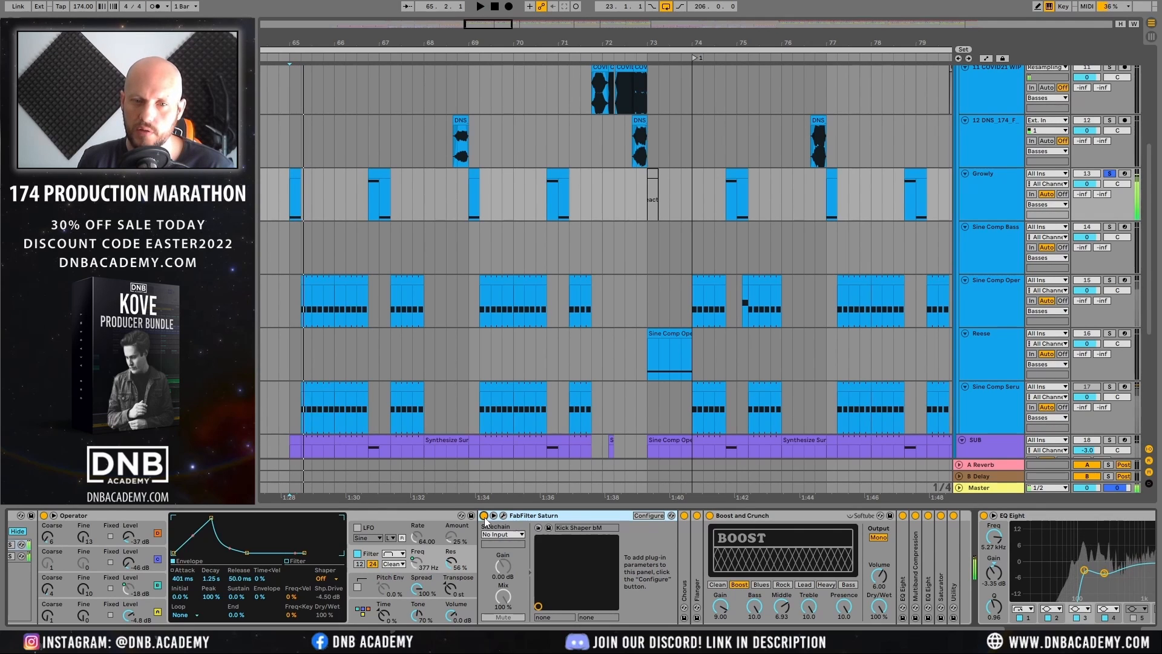
{"action": "left_click", "coordinate": [484, 516]}
{"action": "key", "text": "space"}
{"action": "left_click", "coordinate": [370, 197]}
{"action": "key", "text": "space"}
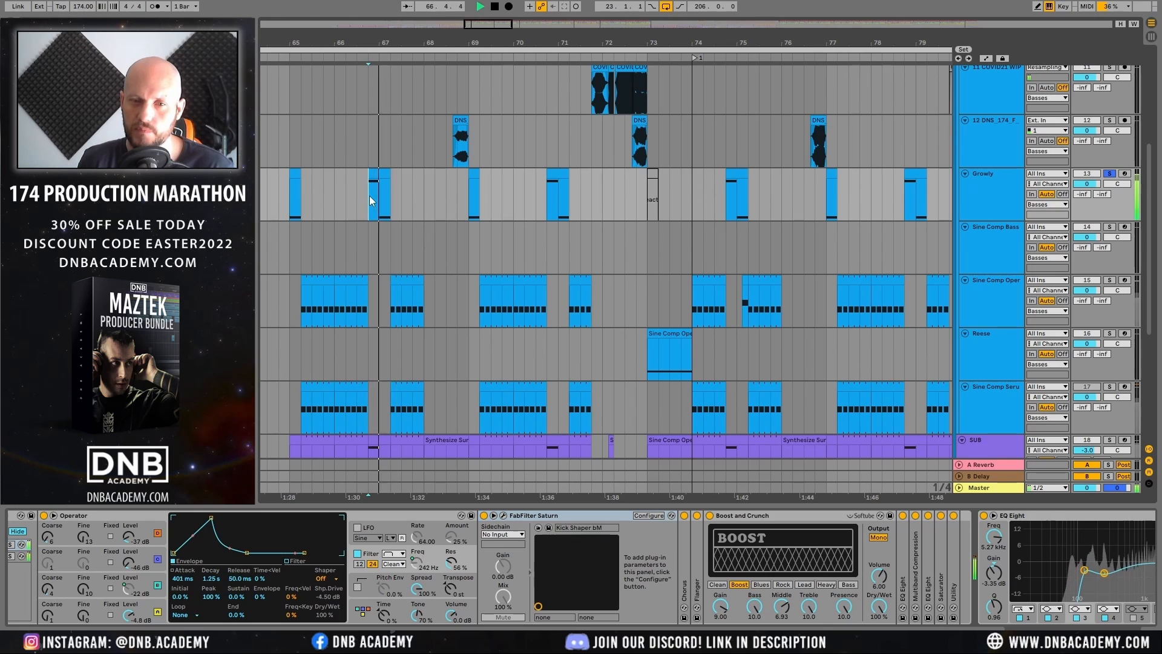
{"action": "key", "text": "space"}
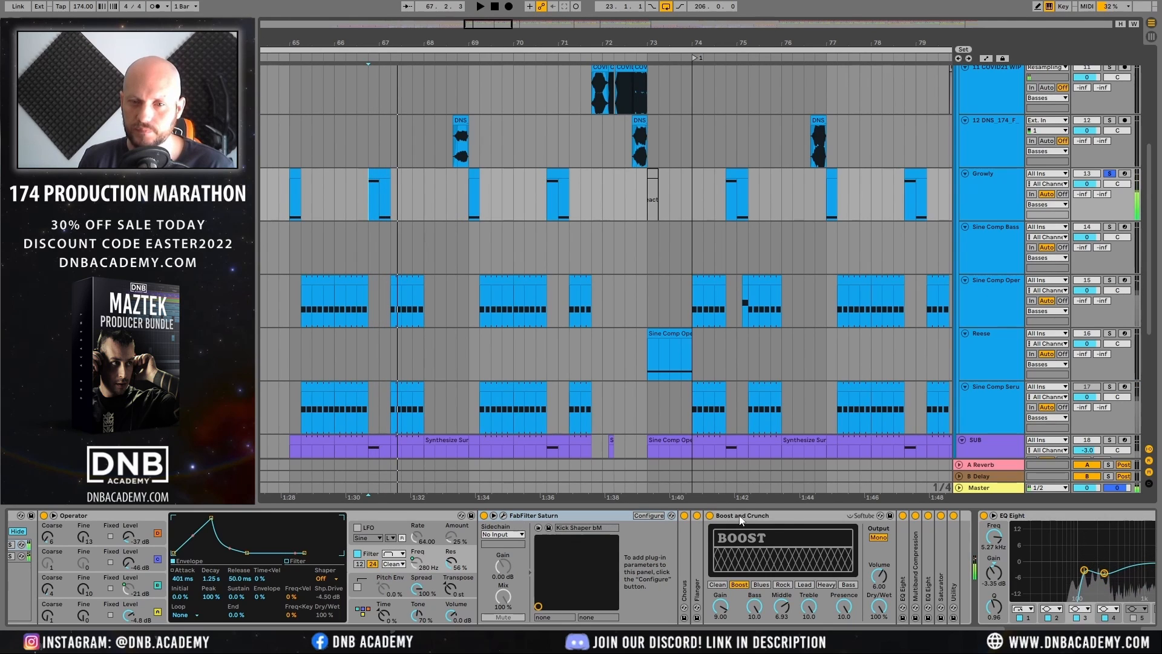
Step: Unfold the Chorus and Flanger in Growly's Operator chain and play the clip before bar 67, bypassing and restoring the Chorus
{"action": "double_click", "coordinate": [683, 560]}
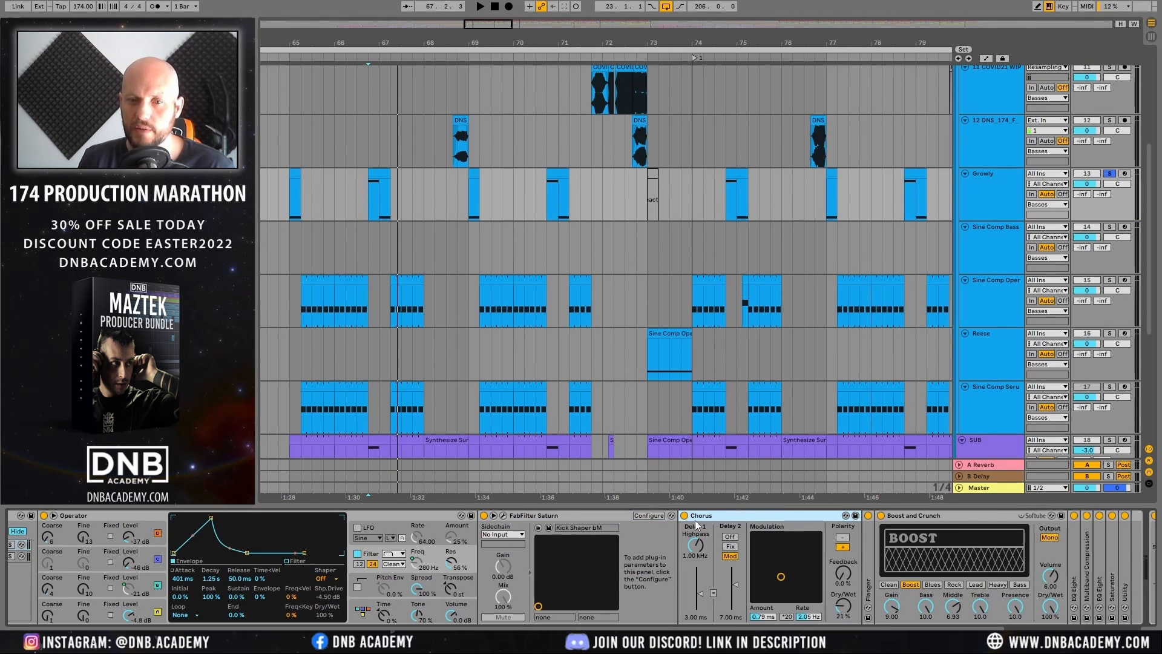
{"action": "key", "text": "space"}
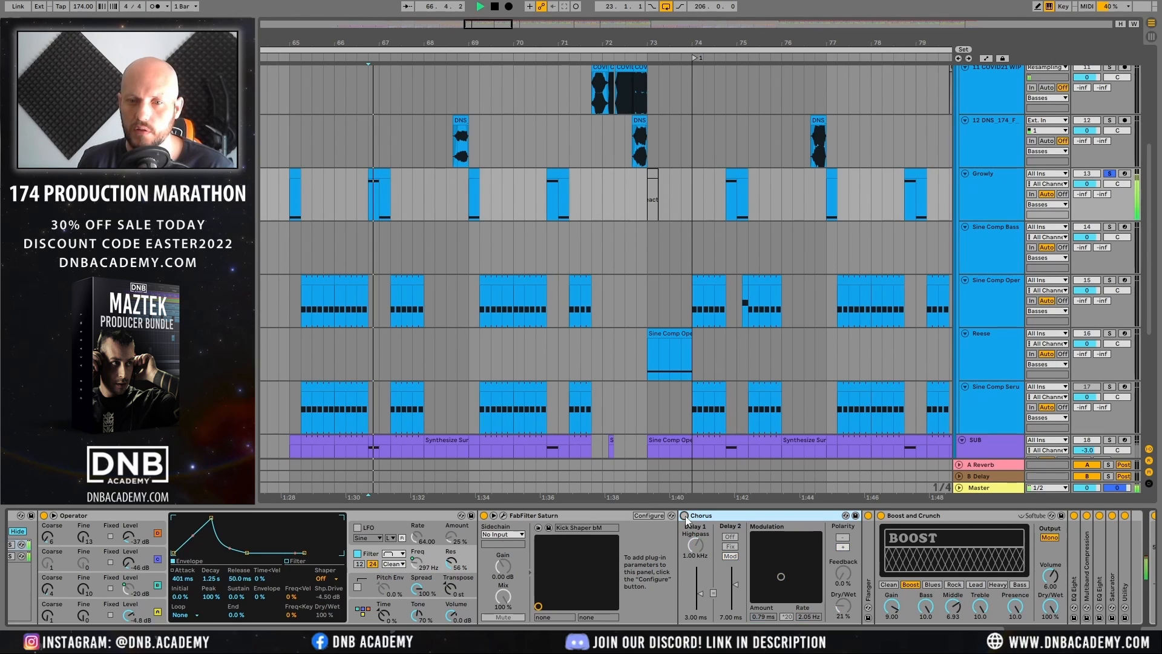
{"action": "double_click", "coordinate": [870, 547]}
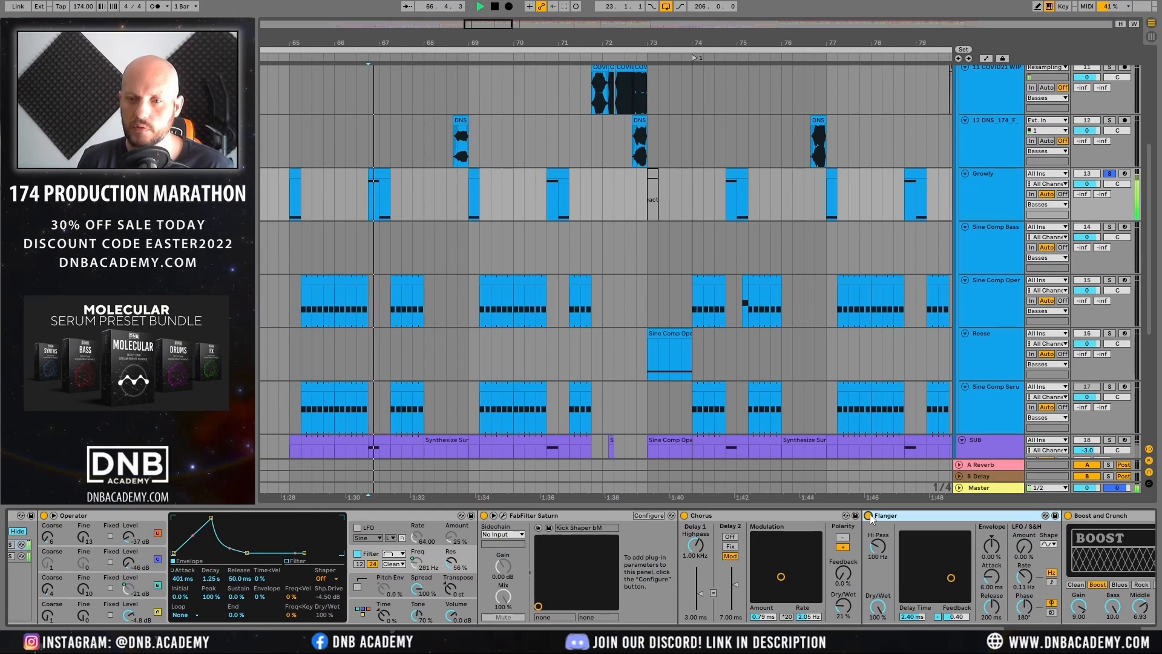
{"action": "key", "text": "space"}
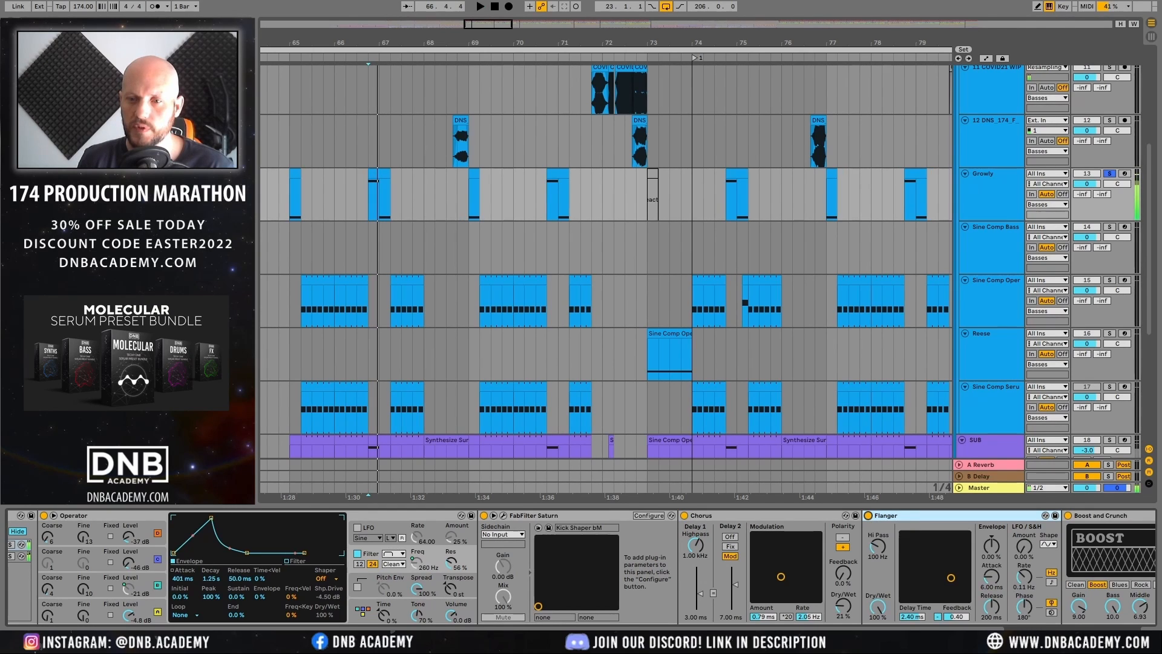
Step: Unfold the EQ Eight following Boost and Crunch and compare the Growly clip with the EQ bypassed and enabled
{"action": "scroll", "coordinate": [873, 519], "scroll_direction": "down", "scroll_amount": 3}
{"action": "scroll", "coordinate": [1036, 597], "scroll_direction": "right", "scroll_amount": 5}
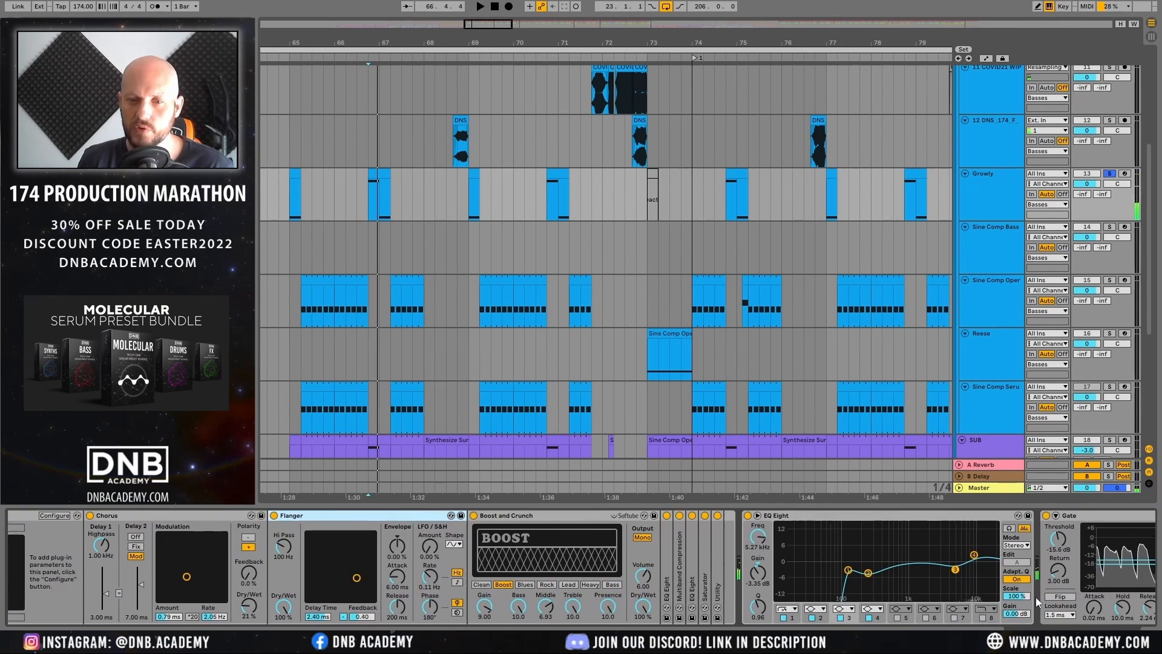
{"action": "double_click", "coordinate": [668, 566]}
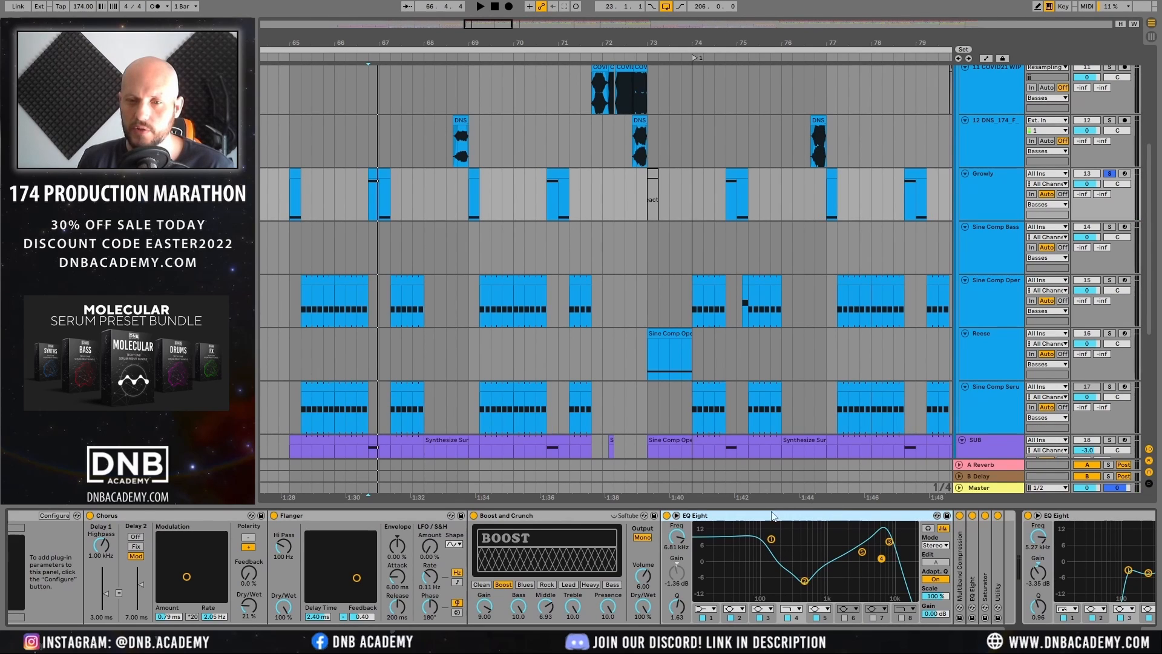
{"action": "key", "text": "space"}
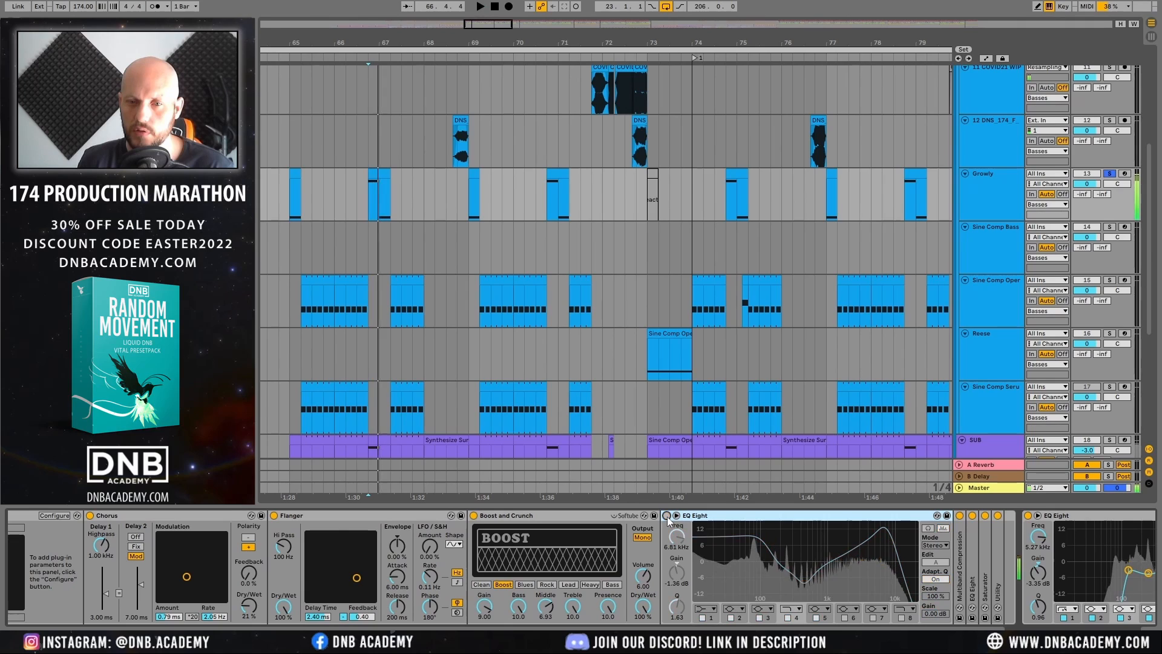
{"action": "key", "text": "space"}
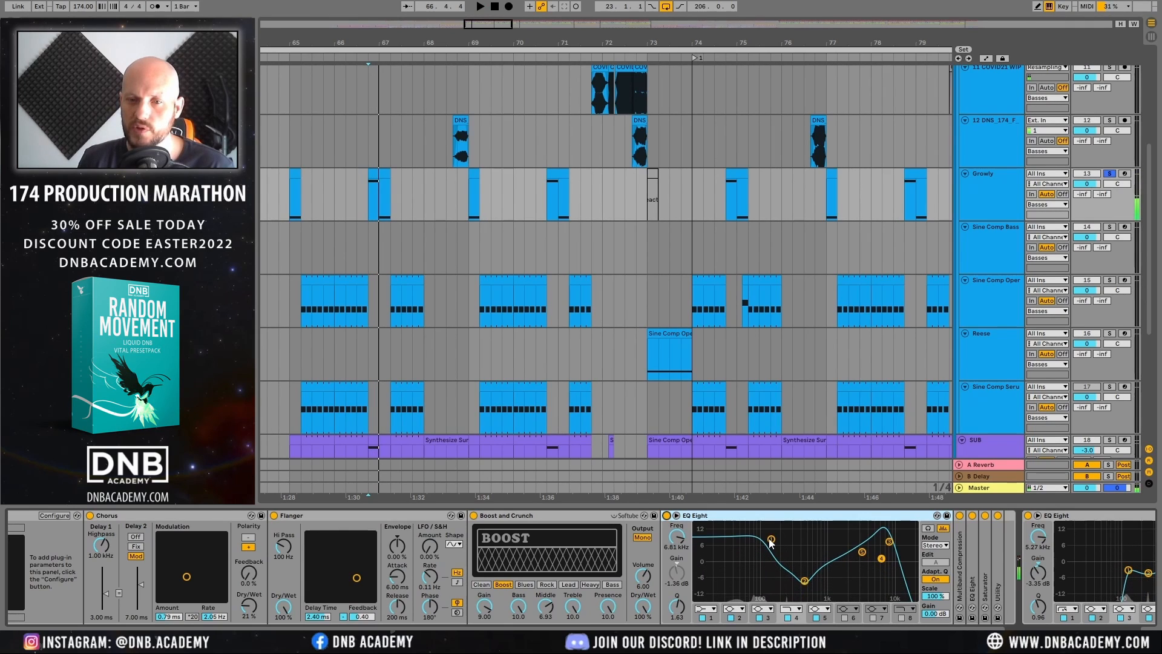
Step: Unfold the Saturator in the Operator chain and play the Growly clip to compare it bypassed and enabled
{"action": "double_click", "coordinate": [990, 556]}
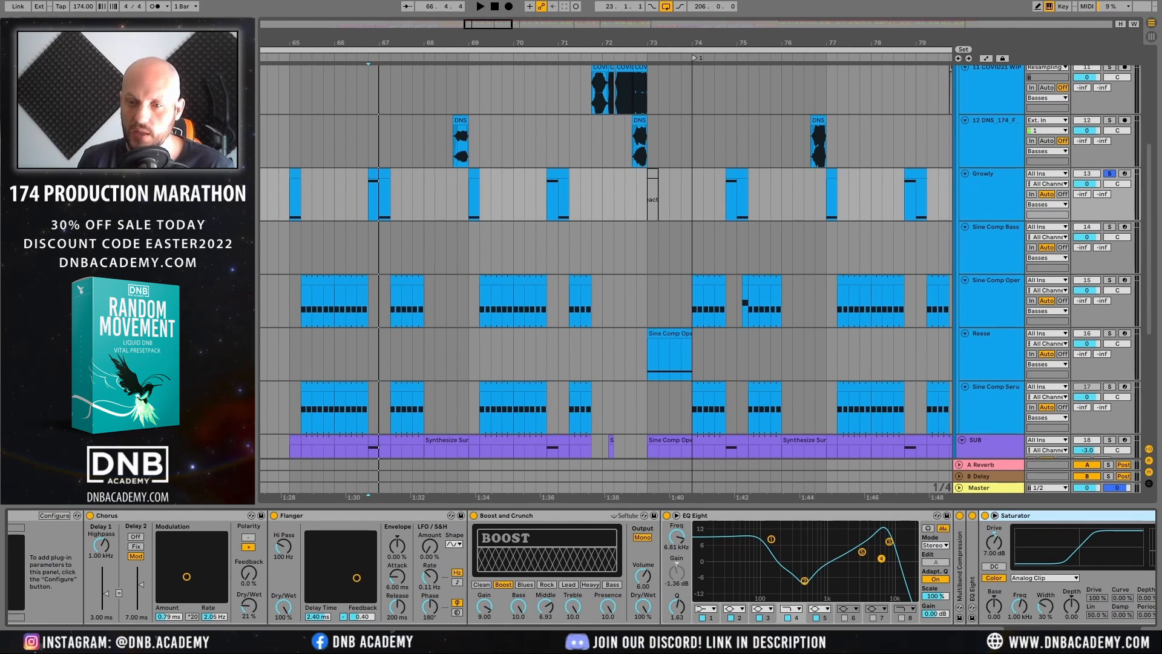
{"action": "scroll", "coordinate": [870, 557], "scroll_direction": "right", "scroll_amount": 5}
{"action": "left_click", "coordinate": [817, 516]}
{"action": "key", "text": "space"}
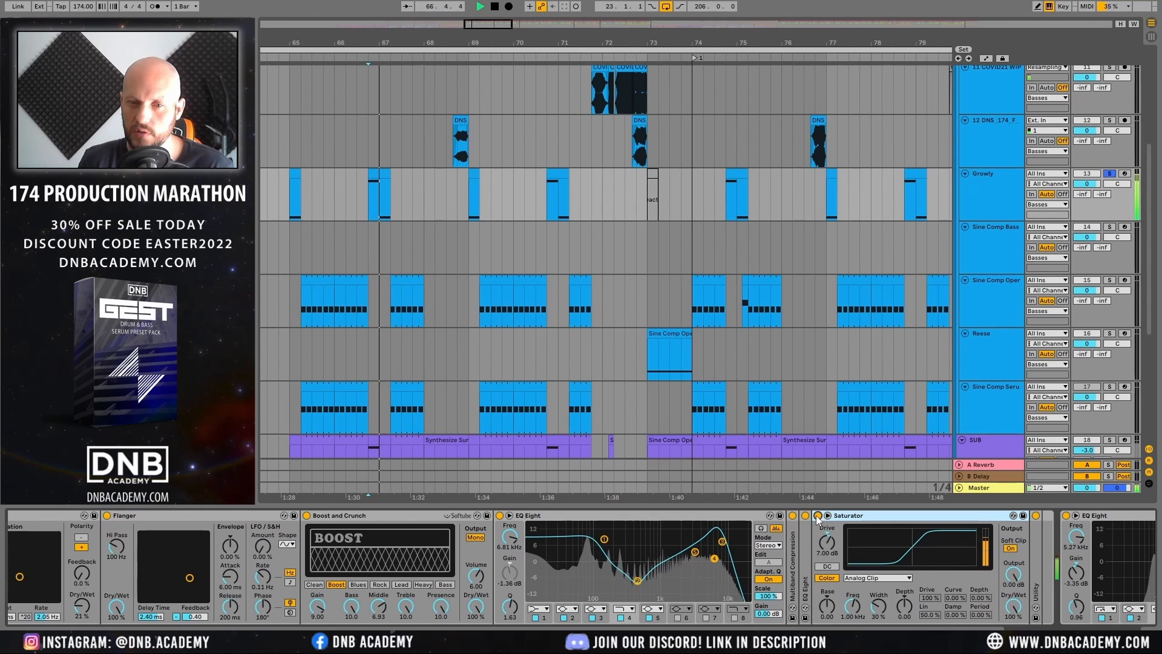
{"action": "left_click", "coordinate": [817, 515]}
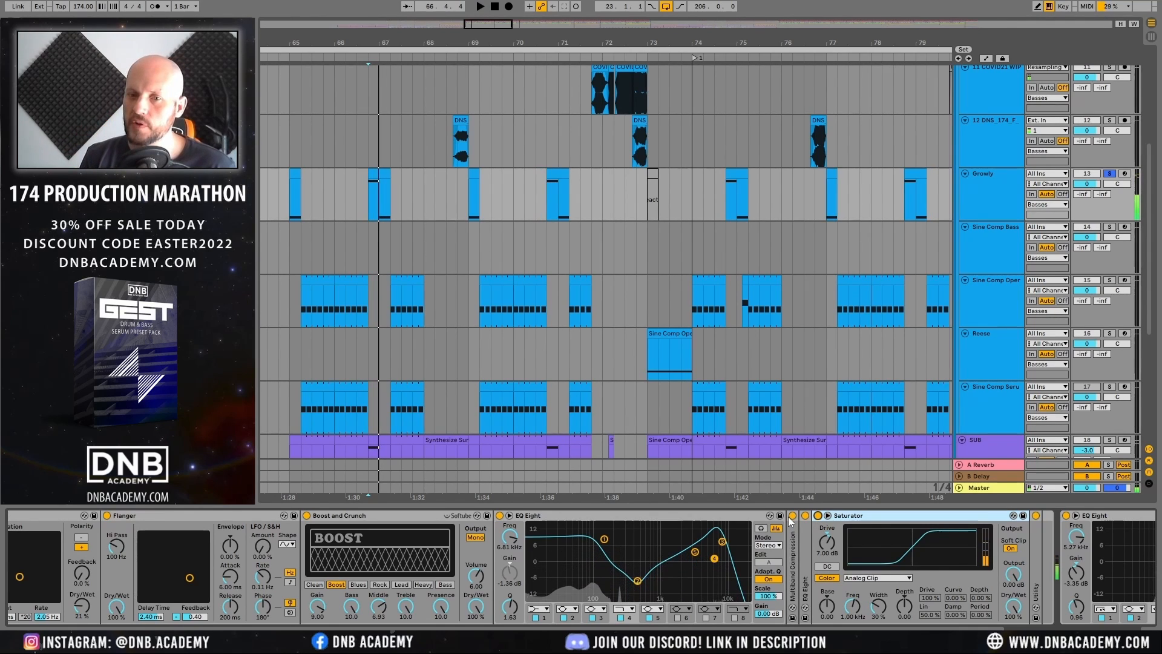
Step: Unfold Multiband Compression in the Operator chain and audition the Growly clip through it
{"action": "double_click", "coordinate": [794, 549]}
{"action": "scroll", "coordinate": [581, 569], "scroll_direction": "left", "scroll_amount": 15}
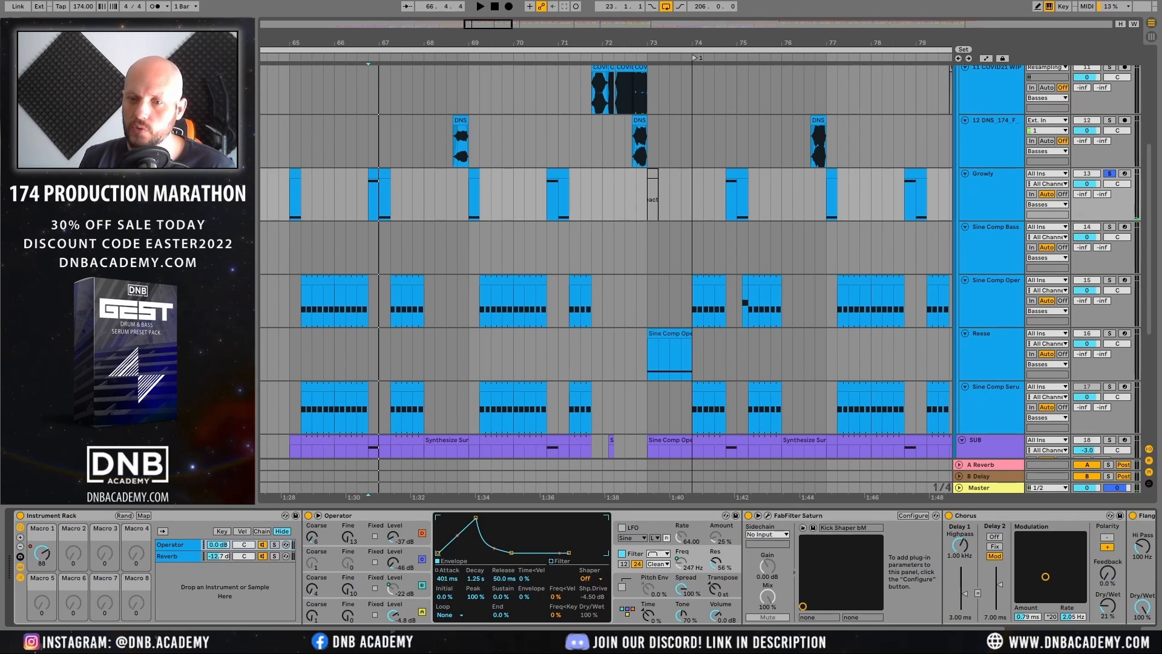
{"action": "scroll", "coordinate": [581, 569], "scroll_direction": "right", "scroll_amount": 15}
{"action": "key", "text": "space"}
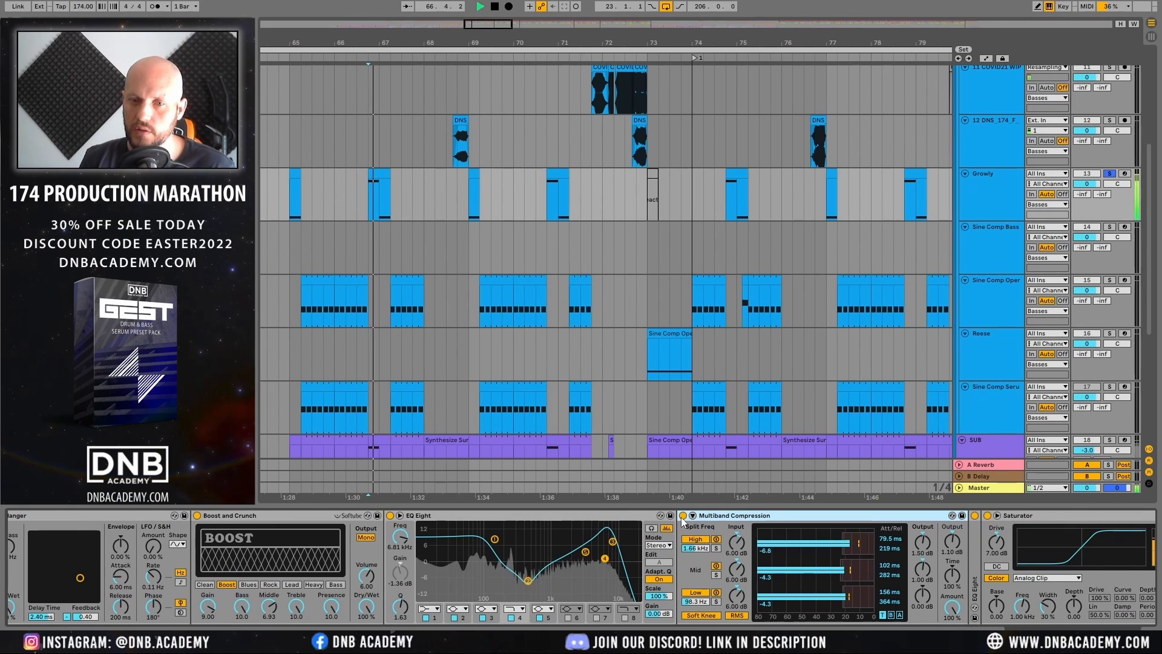
{"action": "key", "text": "space"}
Step: Unfold the EQ Eight between Multiband Compression and Saturator and audition the Growly clip through it
{"action": "double_click", "coordinate": [975, 560]}
{"action": "scroll", "coordinate": [814, 564], "scroll_direction": "right", "scroll_amount": 10}
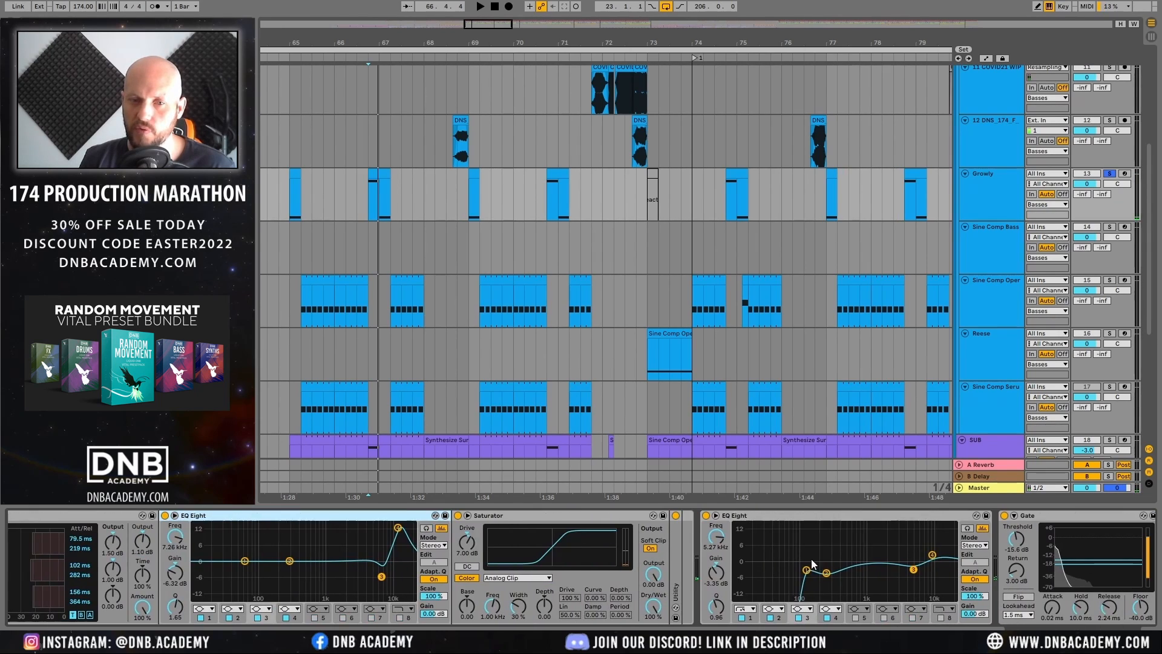
{"action": "left_click", "coordinate": [553, 535]}
{"action": "key", "text": "space"}
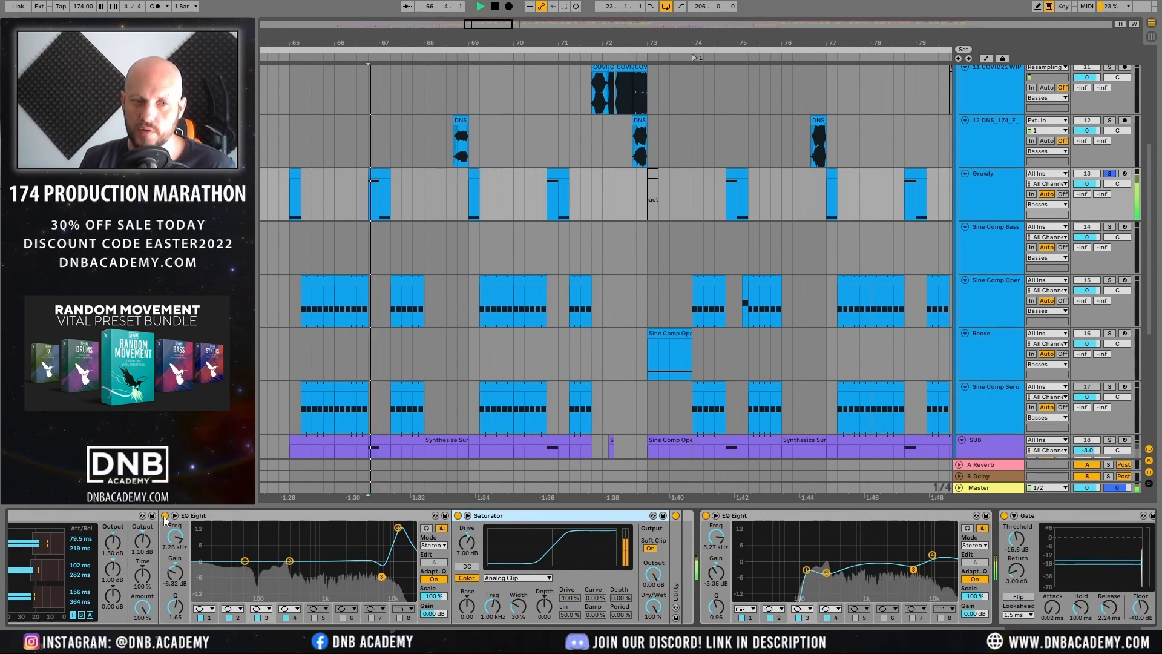
{"action": "key", "text": "space"}
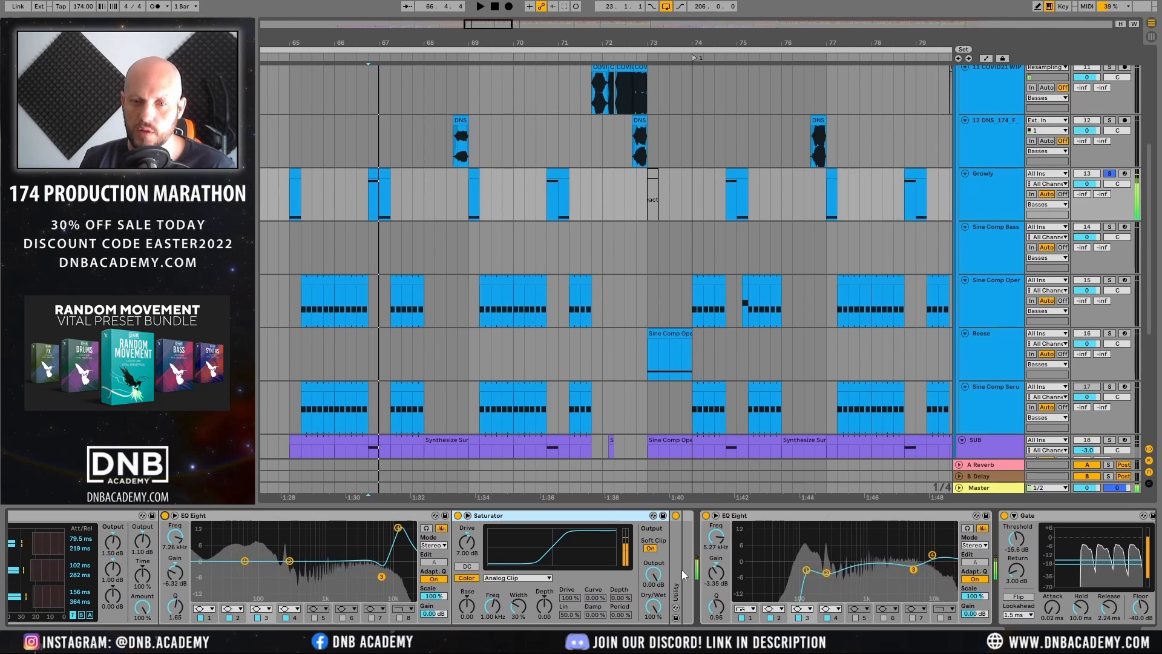
Step: Unfold the Utility at the end of the Operator chain and return to the start of the Growly Instrument Rack
{"action": "double_click", "coordinate": [677, 555]}
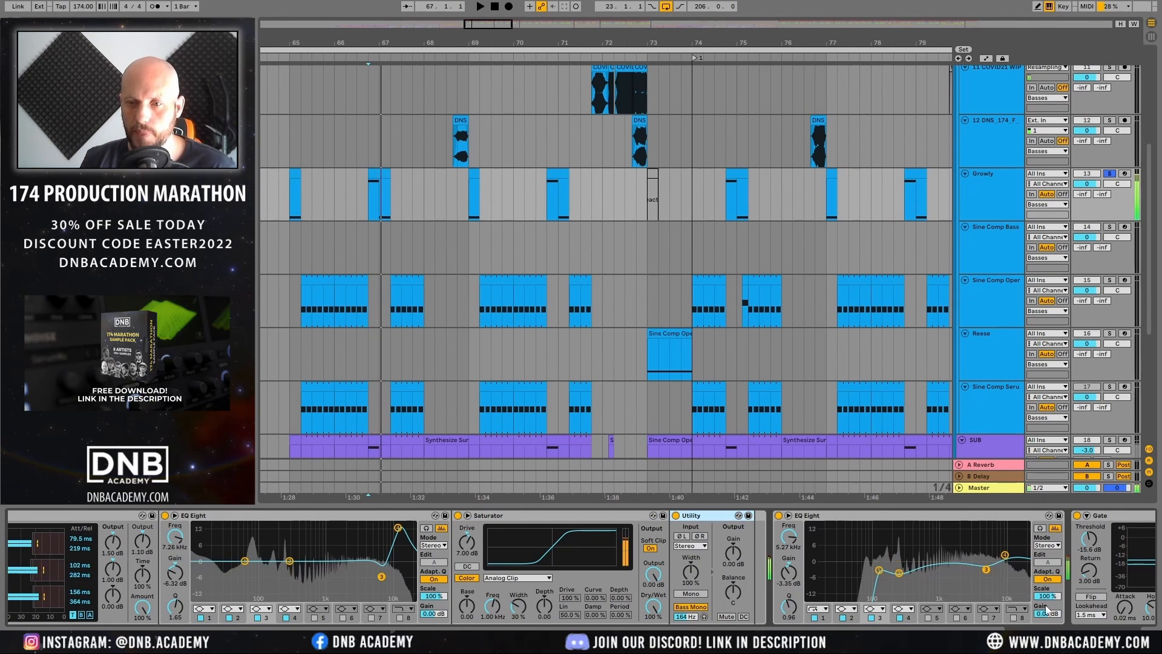
{"action": "scroll", "coordinate": [697, 614], "scroll_direction": "left", "scroll_amount": 6}
{"action": "scroll", "coordinate": [581, 567], "scroll_direction": "left", "scroll_amount": 6}
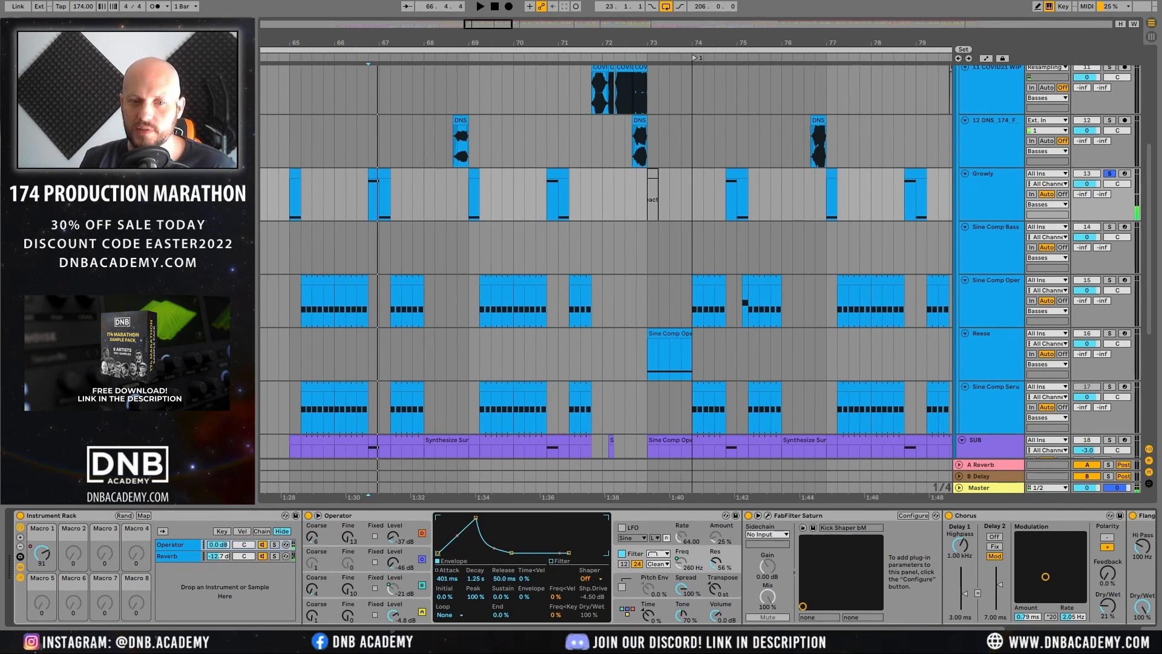
Step: Show the Reverb chain of the Growly rack and audition it soloed on the clips around bars 67 and 65
{"action": "left_click", "coordinate": [173, 555]}
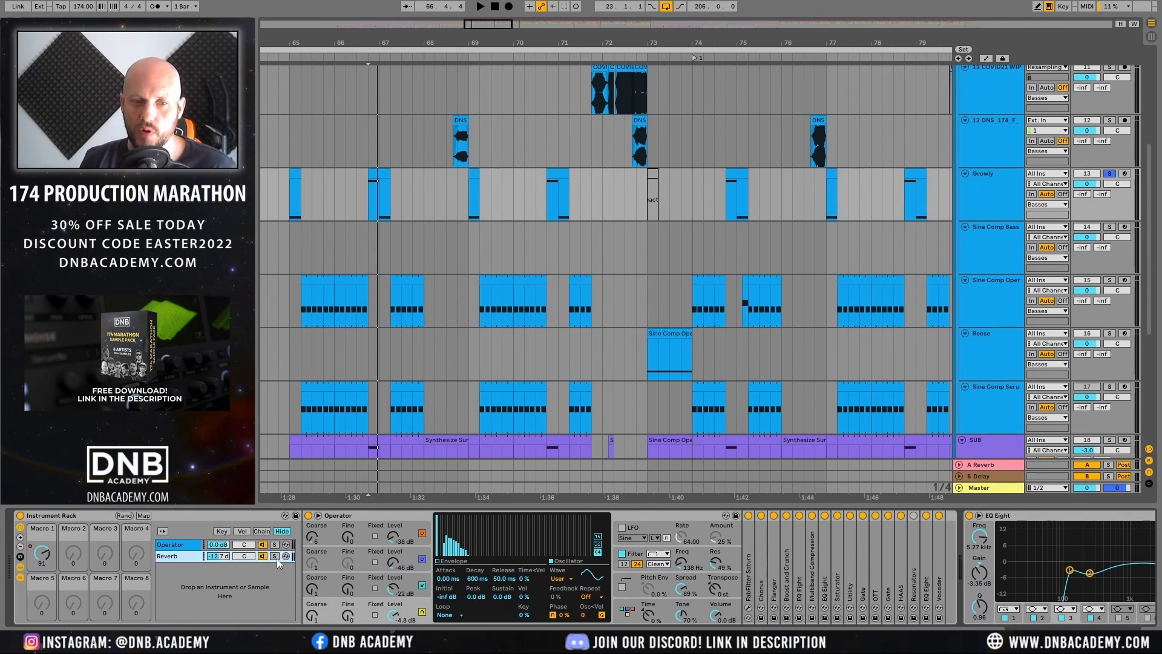
{"action": "key", "text": "space"}
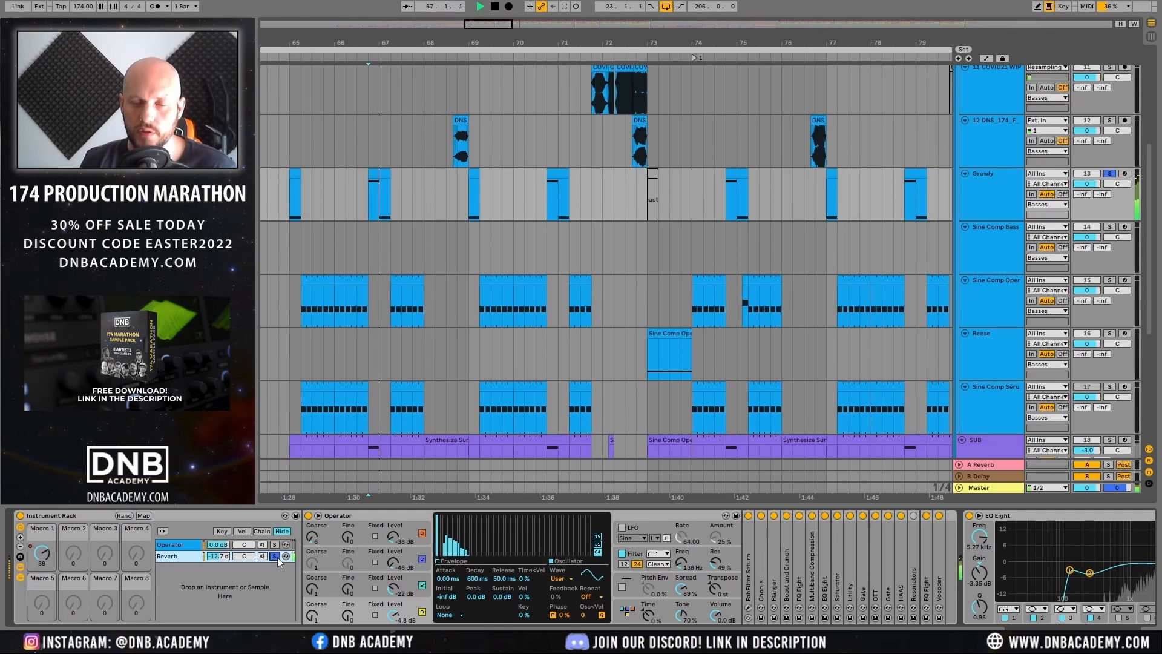
{"action": "left_click", "coordinate": [291, 178]}
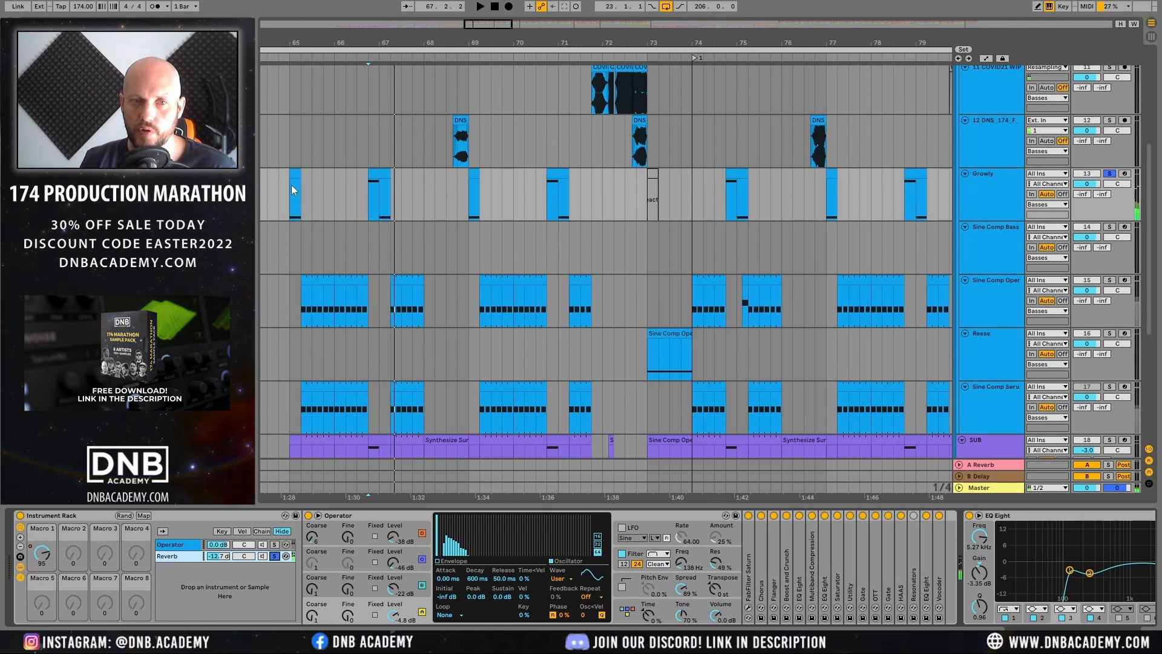
{"action": "key", "text": "space"}
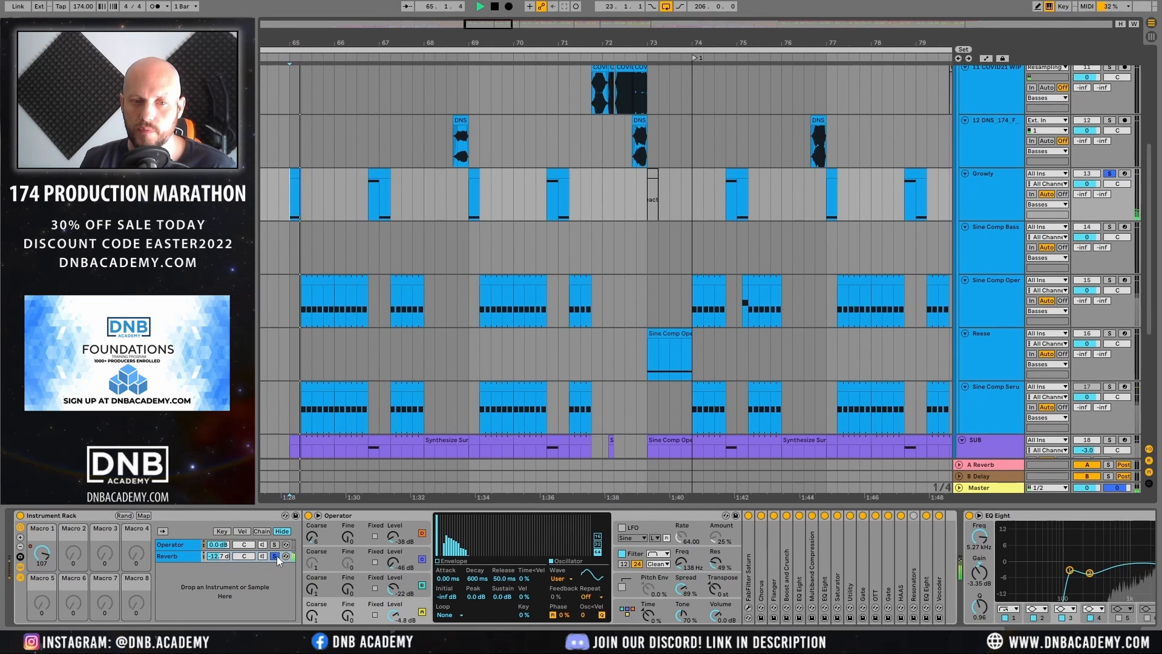
{"action": "left_click", "coordinate": [274, 555]}
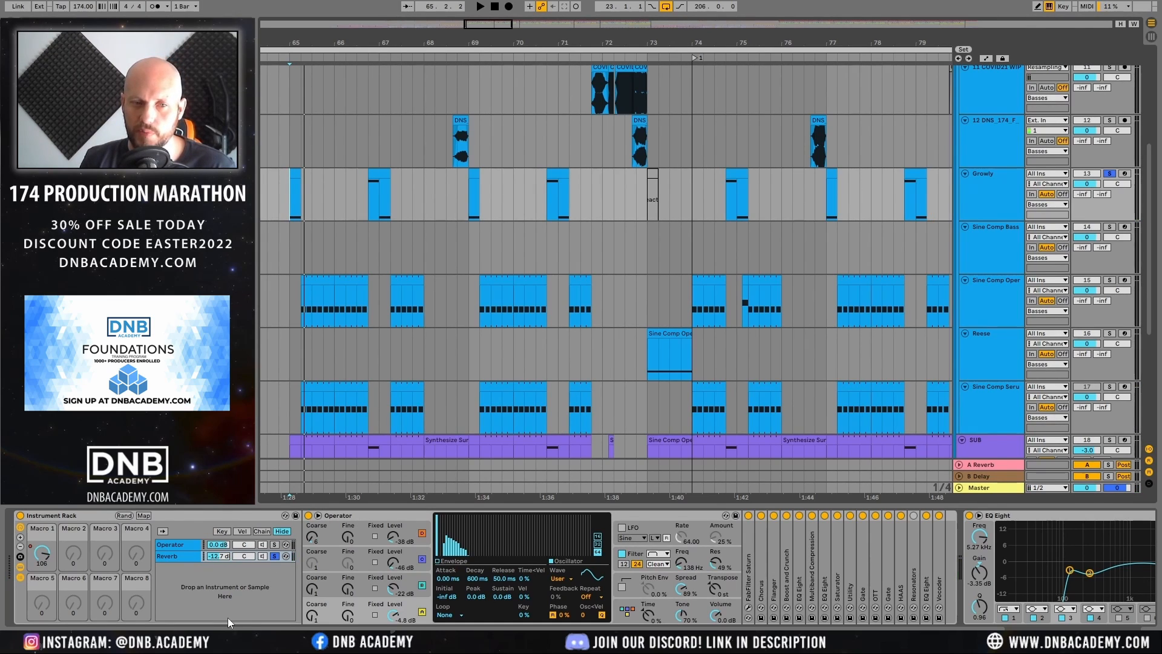
Step: Examine the Vocoder at the end of the Reverb chain and replay the Growly clip to compare the chain soloed and unsoloed
{"action": "left_click", "coordinate": [937, 558]}
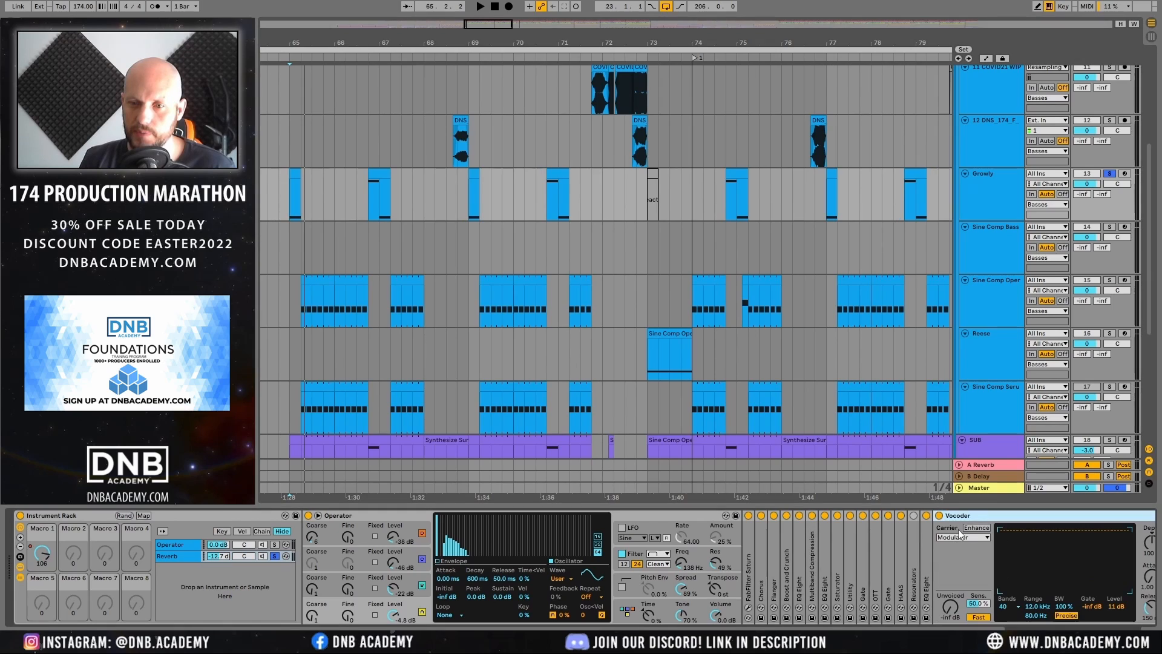
{"action": "left_click", "coordinate": [274, 555]}
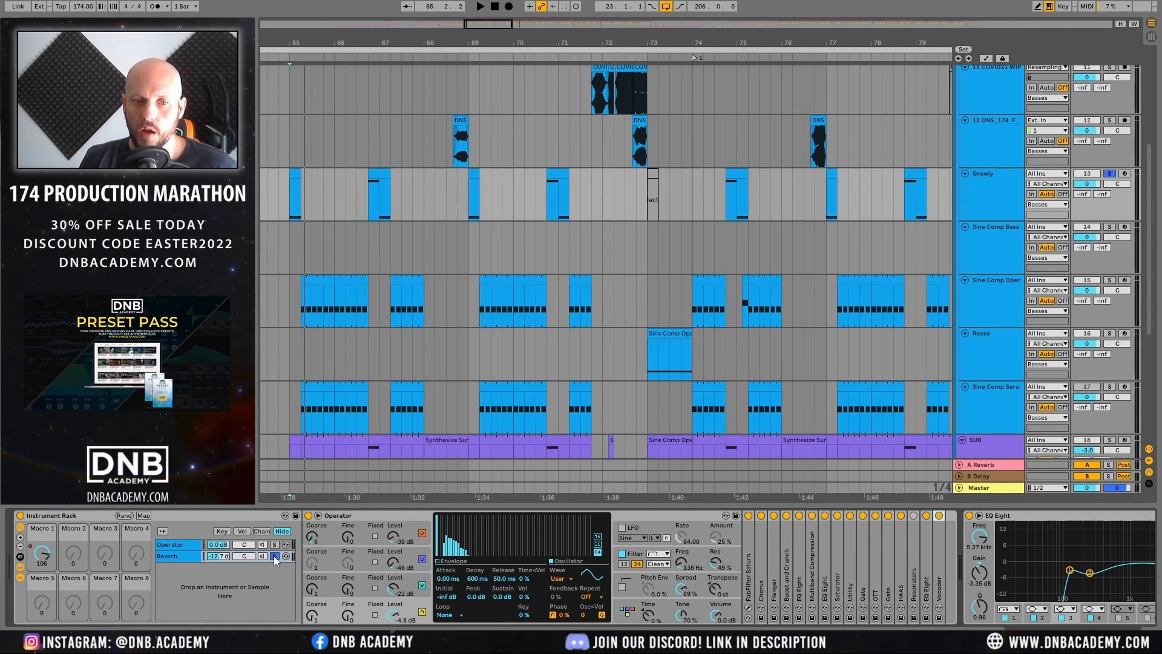
{"action": "key", "text": "space"}
{"action": "key", "text": "space"}
{"action": "key", "text": "space"}
{"action": "key", "text": "space"}
Step: Unsolo the Growly track and play the full arrangement from just before bar 65
{"action": "left_click", "coordinate": [1109, 174]}
{"action": "left_click", "coordinate": [275, 219]}
{"action": "key", "text": "space"}
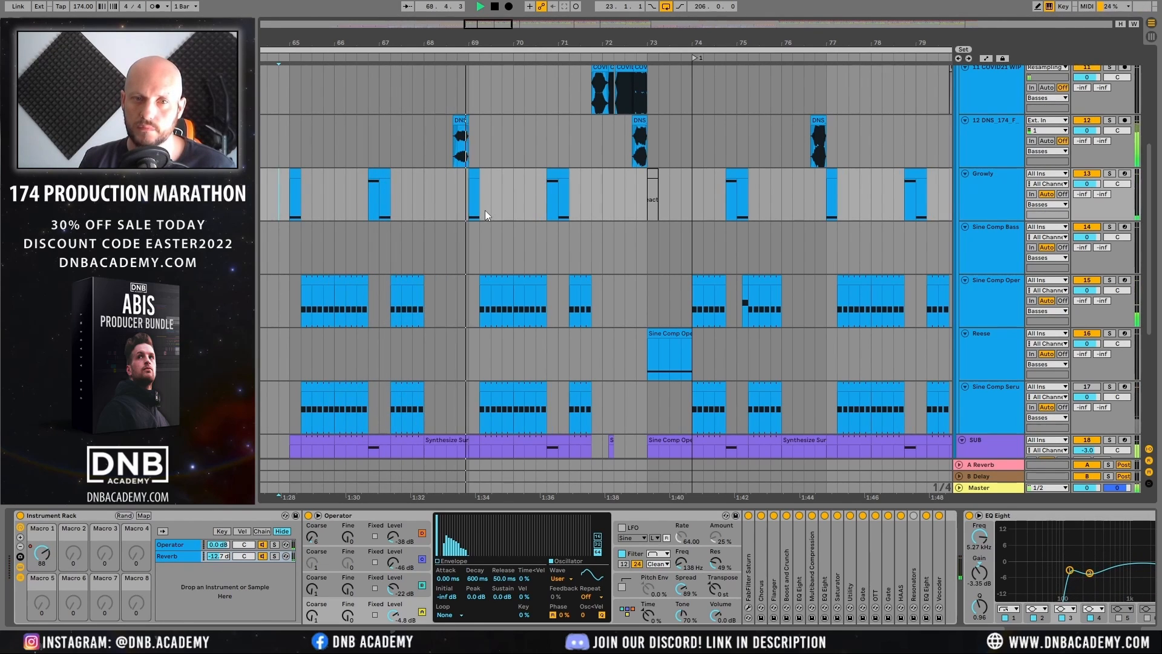
{"action": "key", "text": "space"}
Step: Zoom in on the COVID21 WIP resampled bass clips around bars 71 to 73, solo their track and play them
{"action": "scroll", "coordinate": [659, 300], "scroll_direction": "up", "scroll_amount": 5}
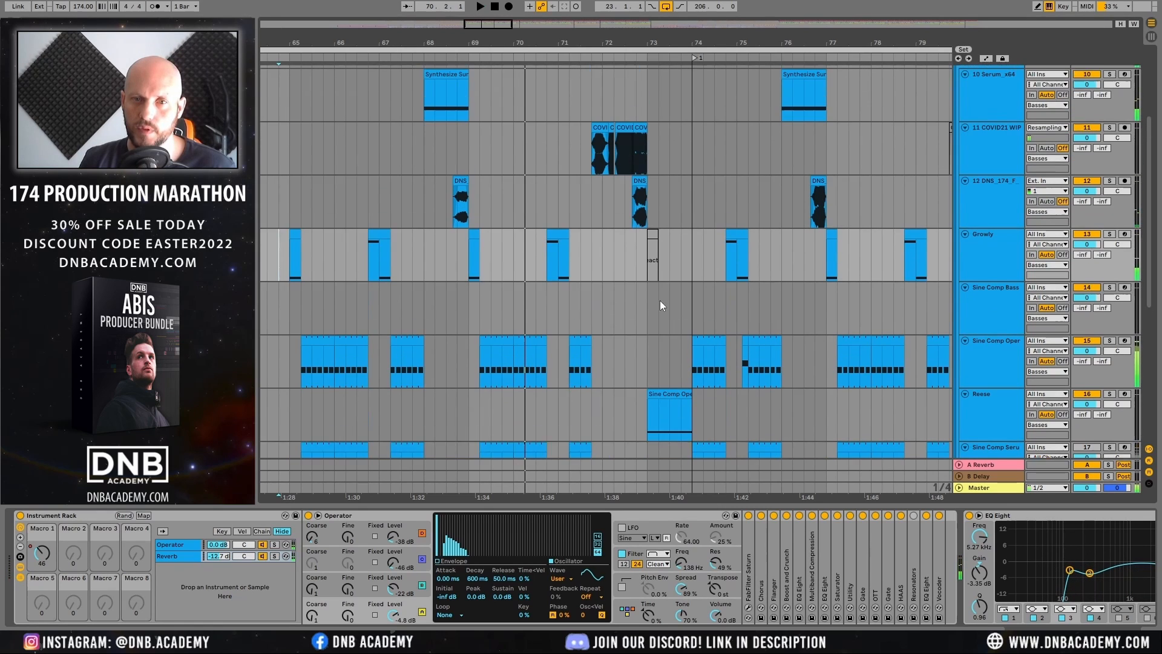
{"action": "scroll", "coordinate": [547, 225], "scroll_direction": "up", "scroll_amount": 1}
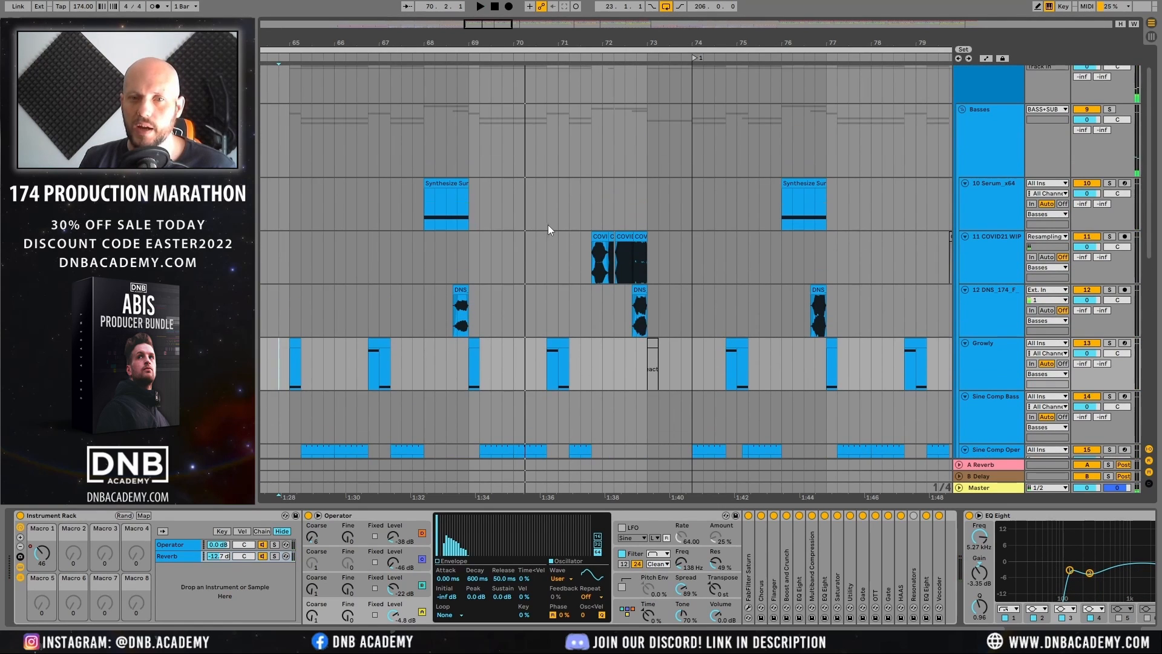
{"action": "left_click", "coordinate": [586, 263]}
{"action": "left_click_drag", "start_coordinate": [627, 43], "coordinate": [626, 145]}
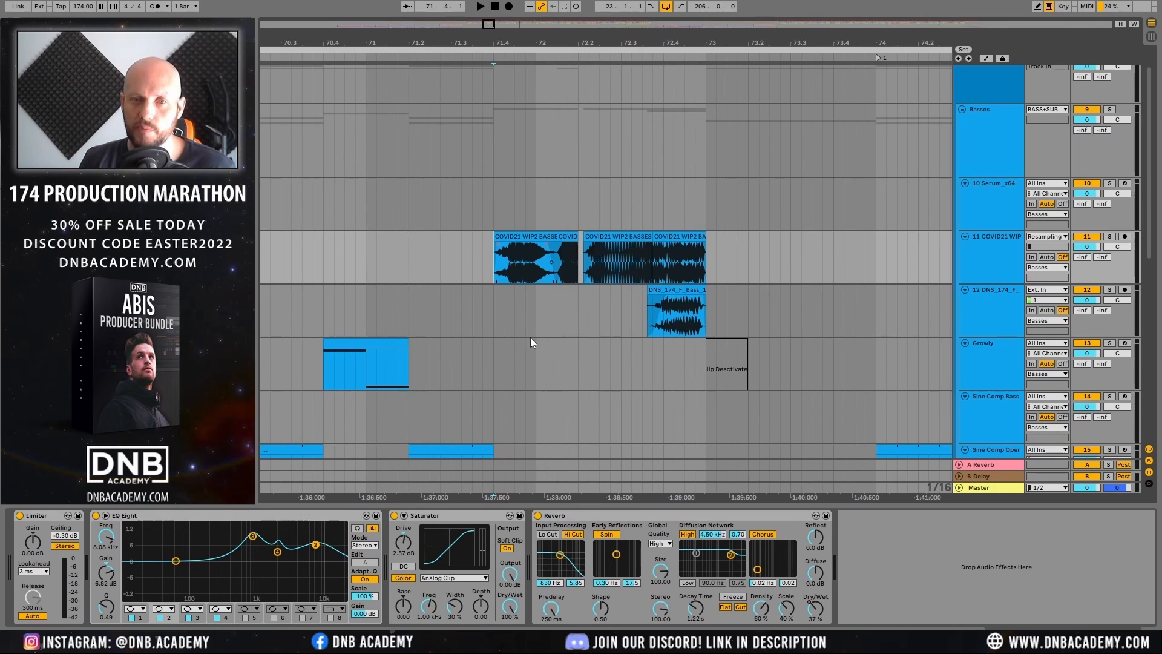
{"action": "left_click", "coordinate": [1110, 236]}
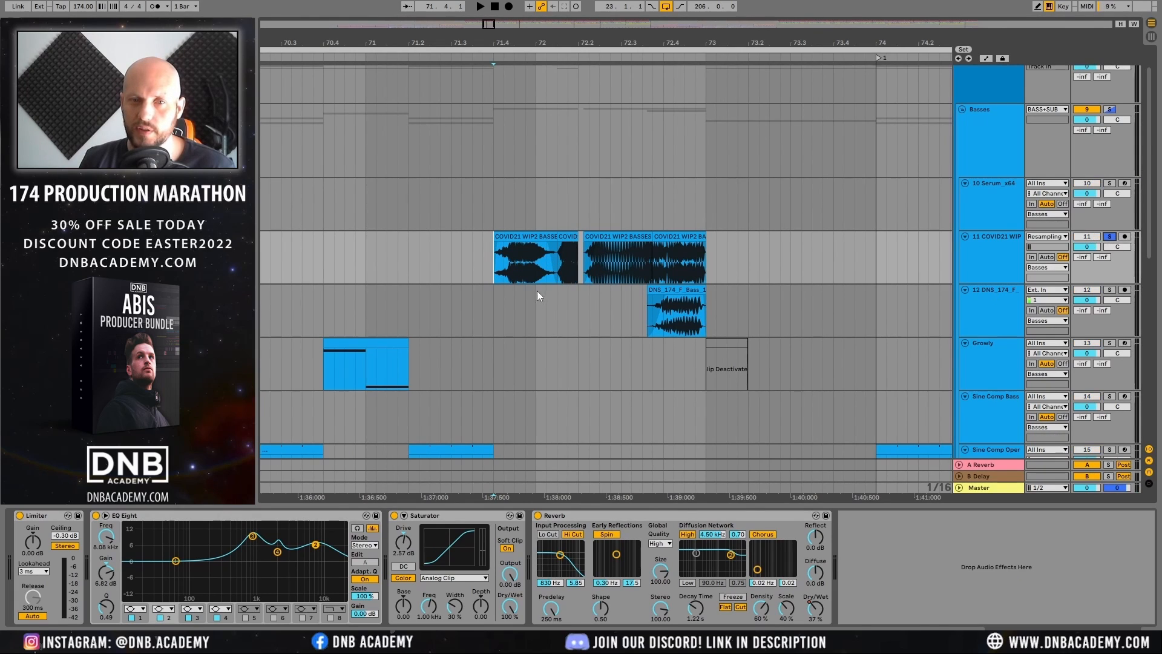
{"action": "left_click", "coordinate": [512, 238]}
{"action": "key", "text": "space"}
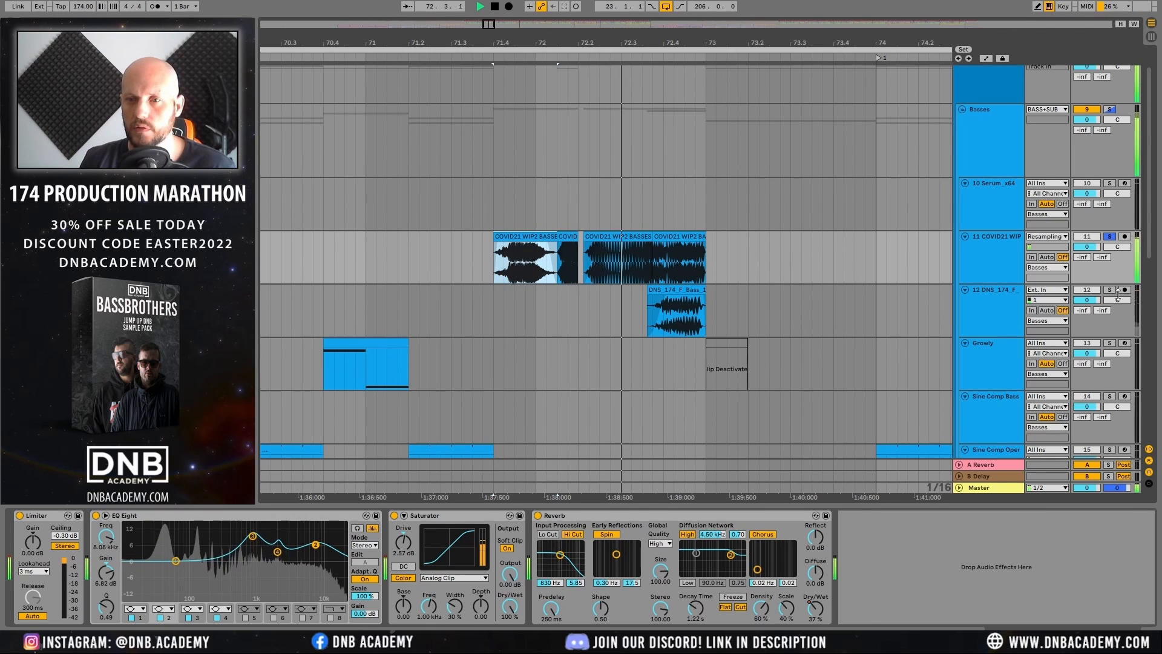
Step: Solo the DNS_174_F bass track together with the COVID21 WIP track and play their overlapping clips between bars 71 and 73
{"action": "left_click", "coordinate": [996, 306]}
{"action": "left_click", "coordinate": [1108, 290]}
{"action": "key", "text": "space"}
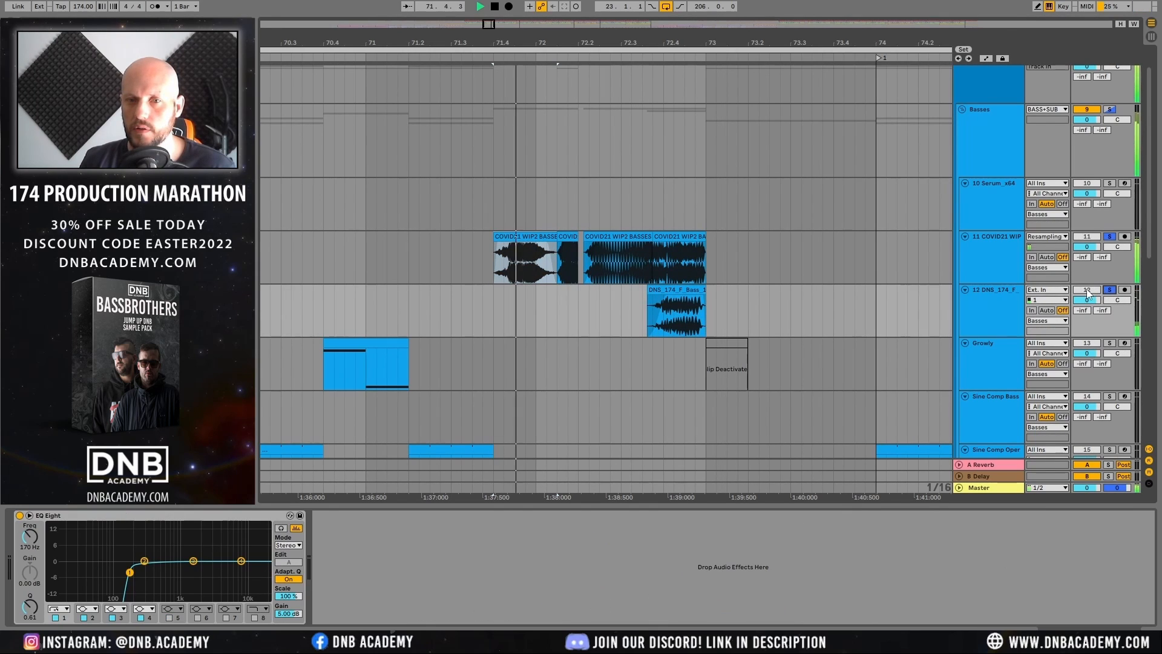
{"action": "key", "text": "space"}
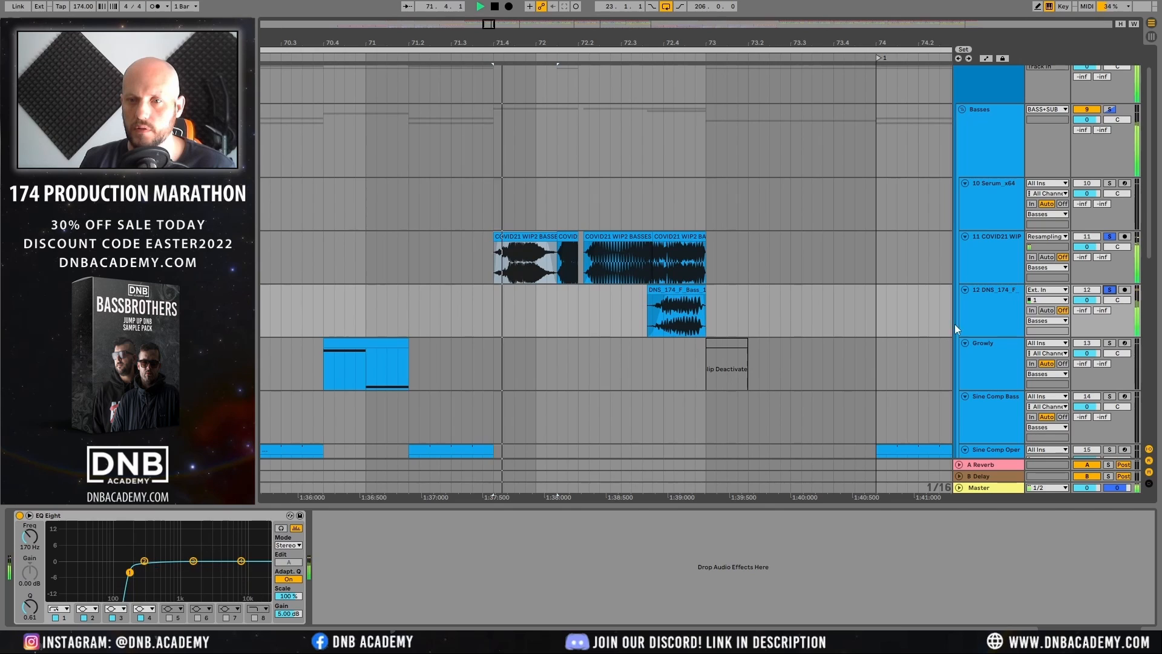
{"action": "left_click", "coordinate": [669, 290]}
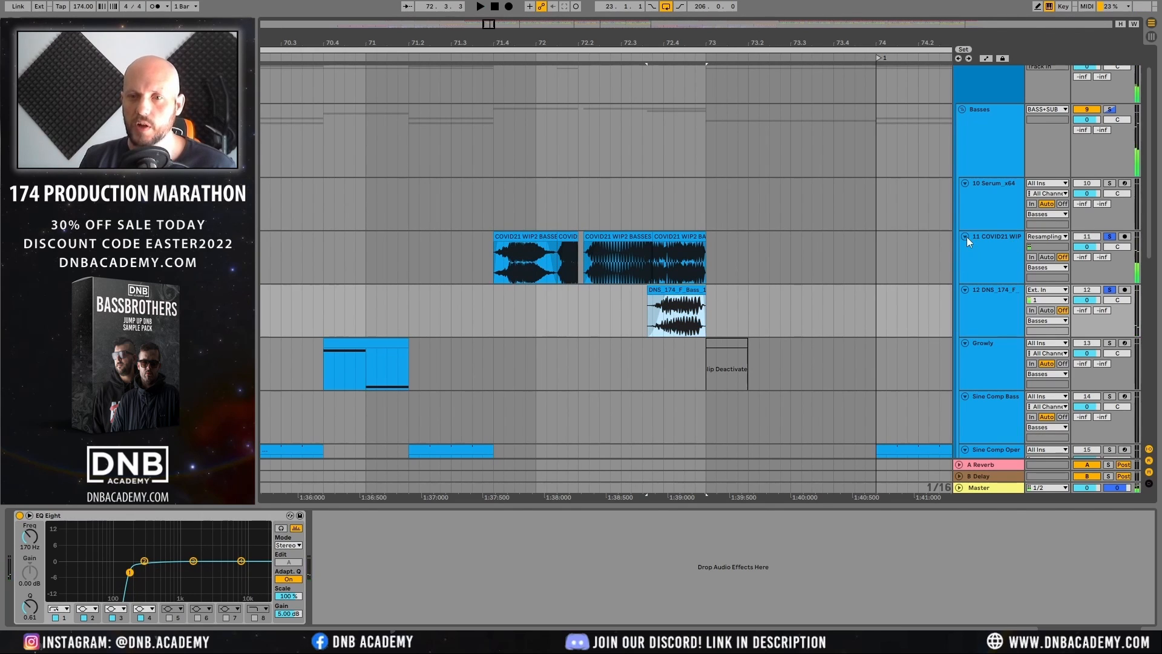
Step: Unsolo the two resampled bass tracks and set the playback start just before the first COVID21 WIP clip at bar 71.4
{"action": "left_click_drag", "start_coordinate": [622, 40], "coordinate": [746, 31]}
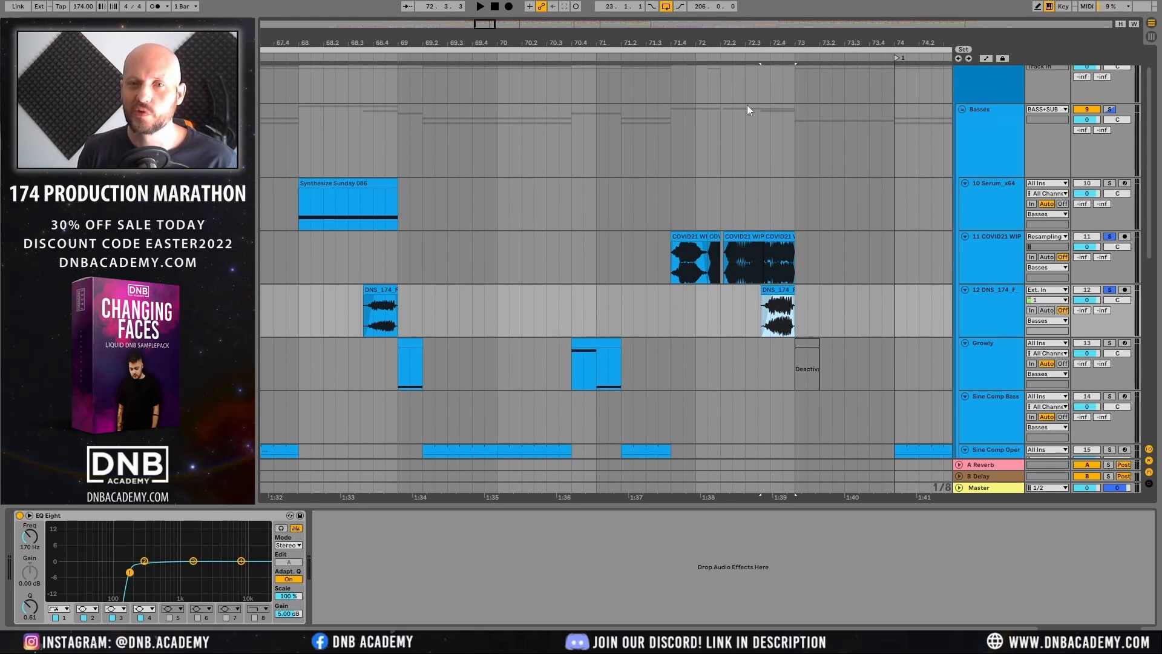
{"action": "left_click_drag", "start_coordinate": [736, 43], "coordinate": [509, 44]}
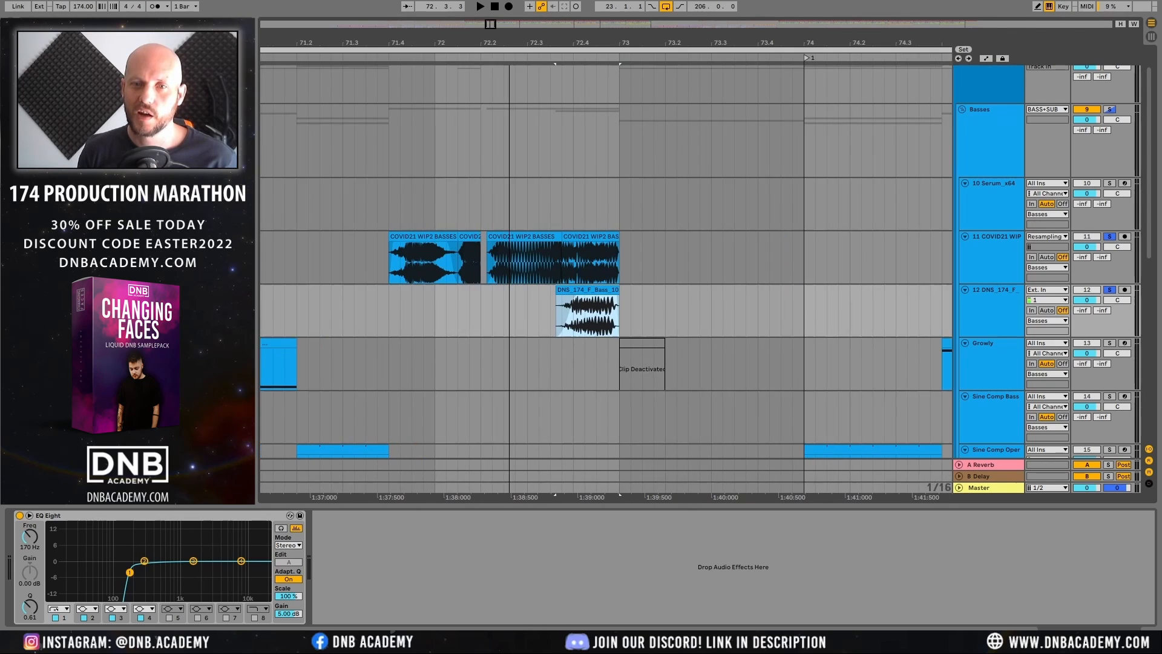
{"action": "left_click_drag", "start_coordinate": [690, 43], "coordinate": [688, 16]}
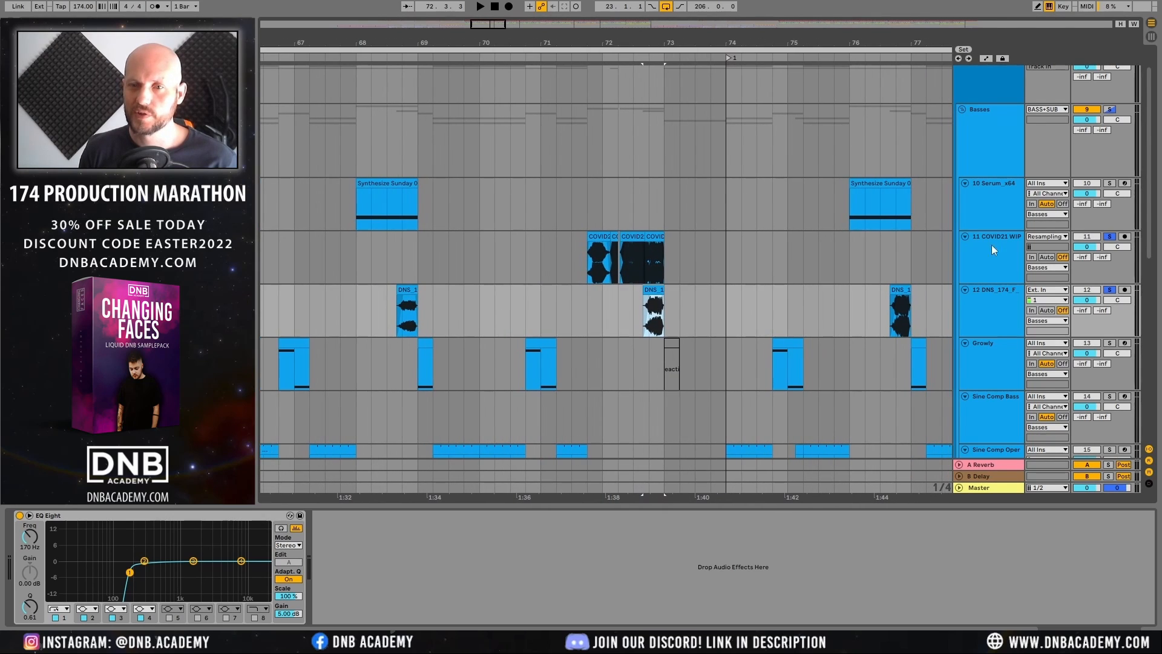
{"action": "left_click", "coordinate": [1112, 235]}
{"action": "left_click", "coordinate": [582, 266]}
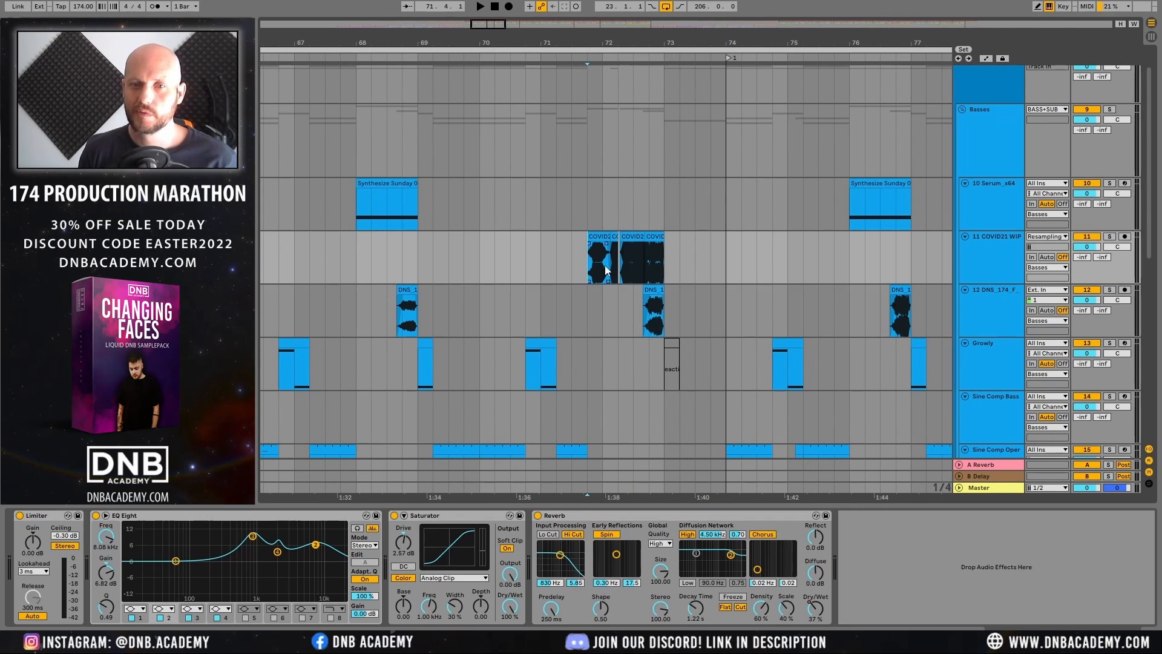
Step: Inspect the clip settings of the COVID21 WIP2 BASSES clips and the warp modes offered for the first one
{"action": "left_click_drag", "start_coordinate": [623, 43], "coordinate": [623, 45]}
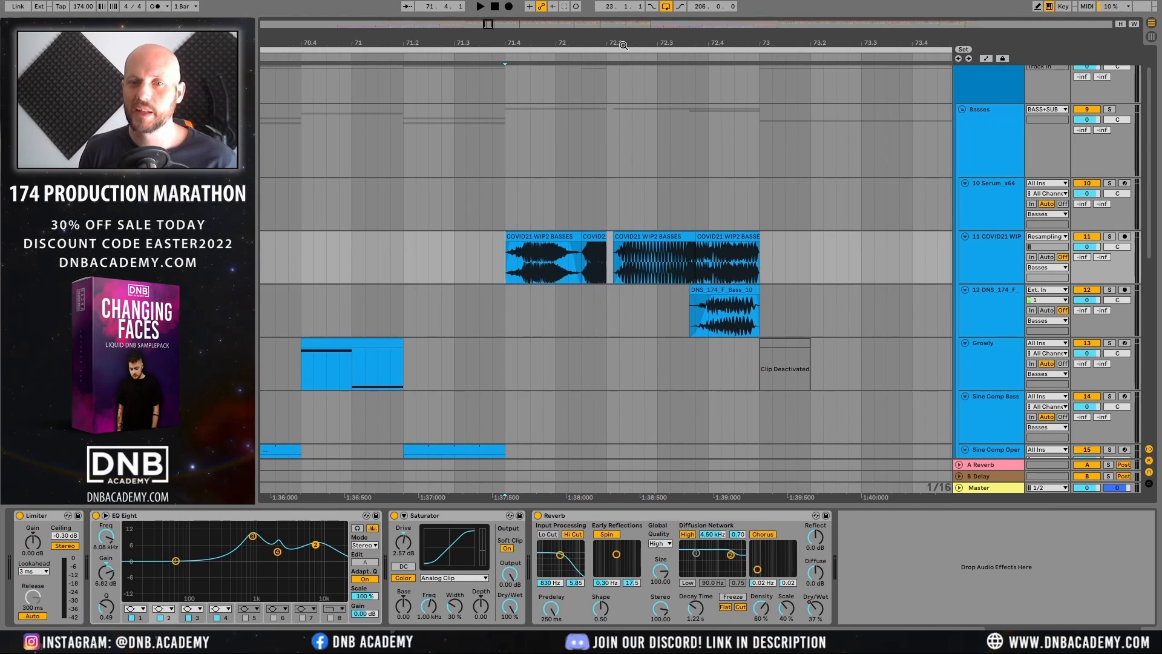
{"action": "left_click", "coordinate": [668, 234]}
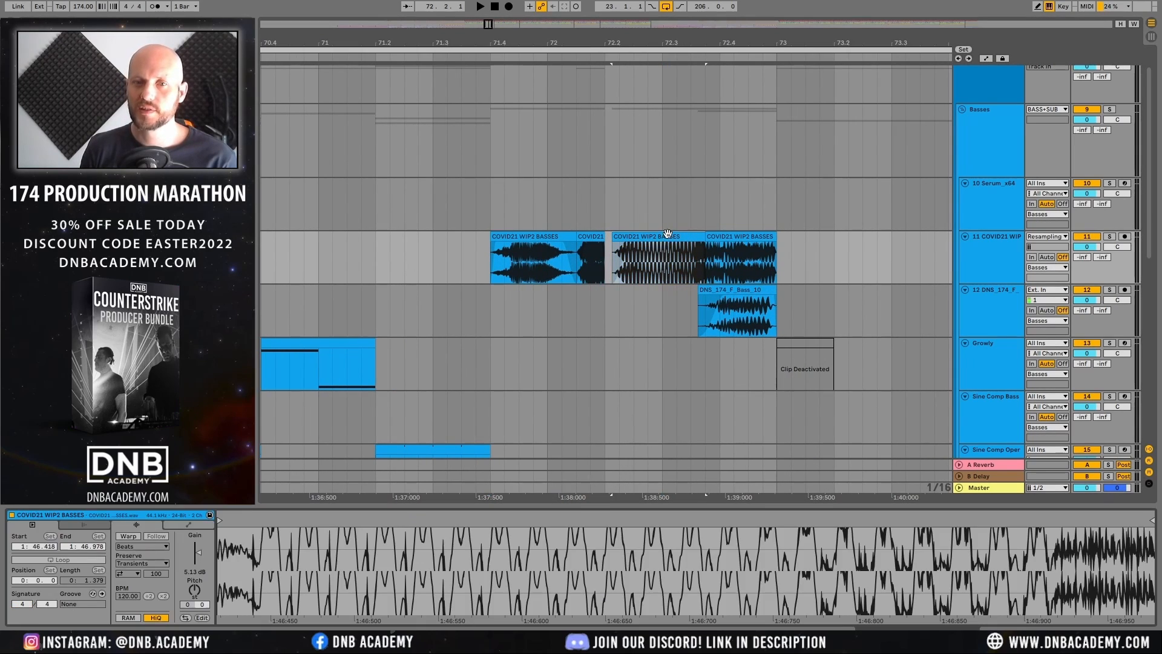
{"action": "left_click", "coordinate": [742, 235]}
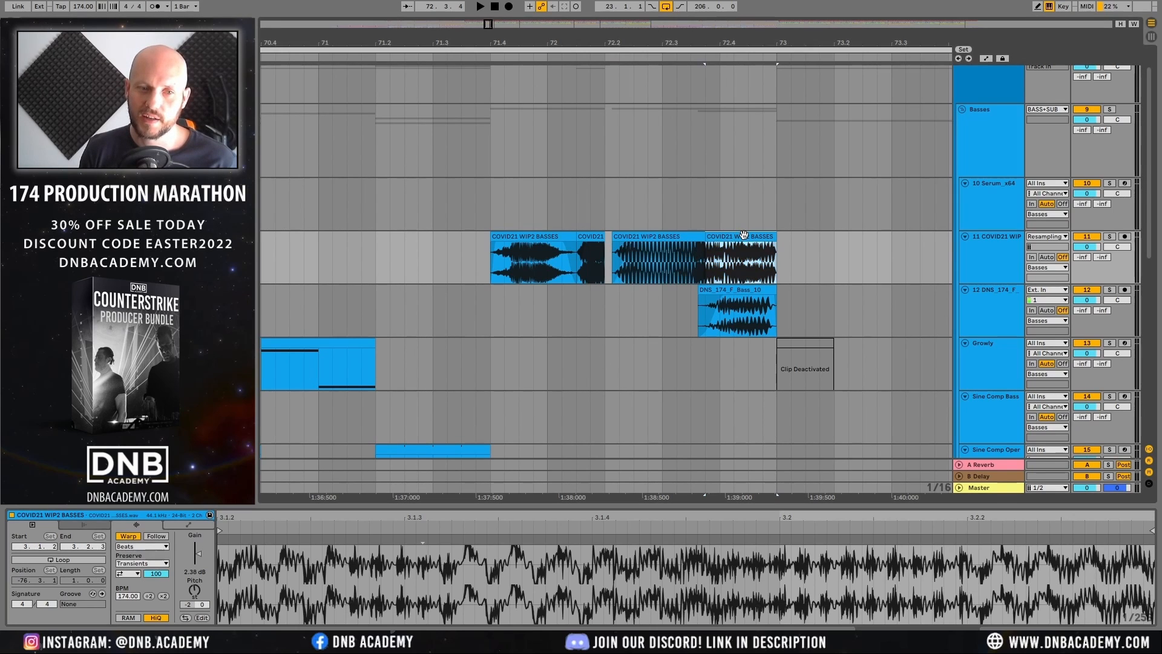
{"action": "left_click", "coordinate": [695, 237]}
{"action": "left_click", "coordinate": [561, 237]}
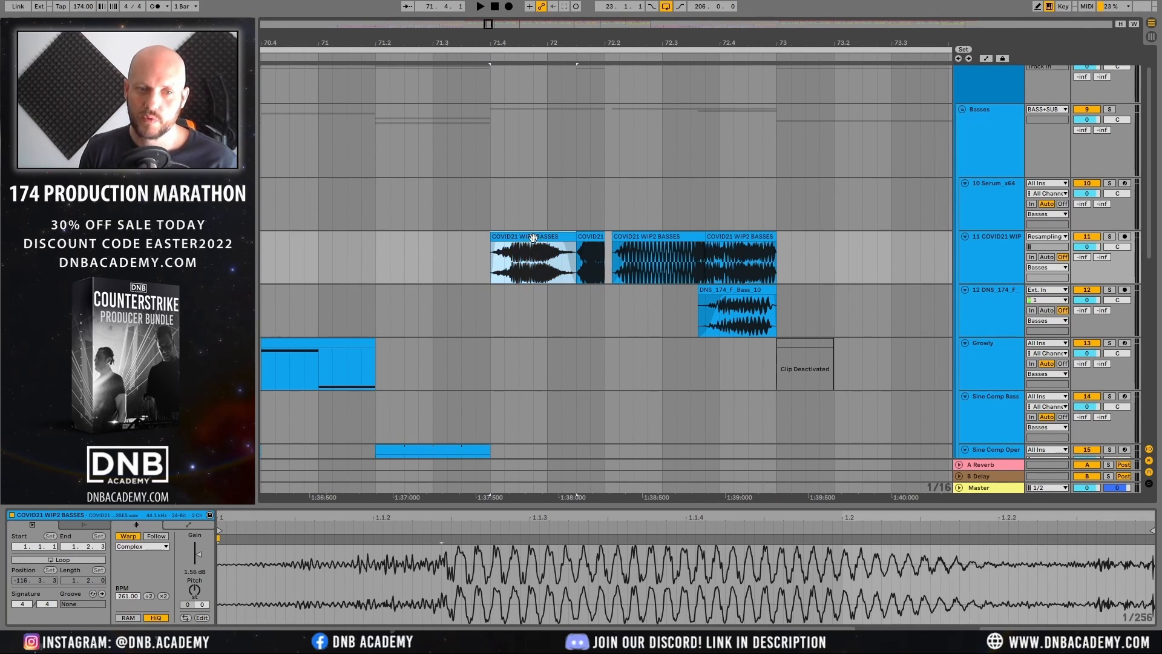
{"action": "left_click", "coordinate": [165, 548]}
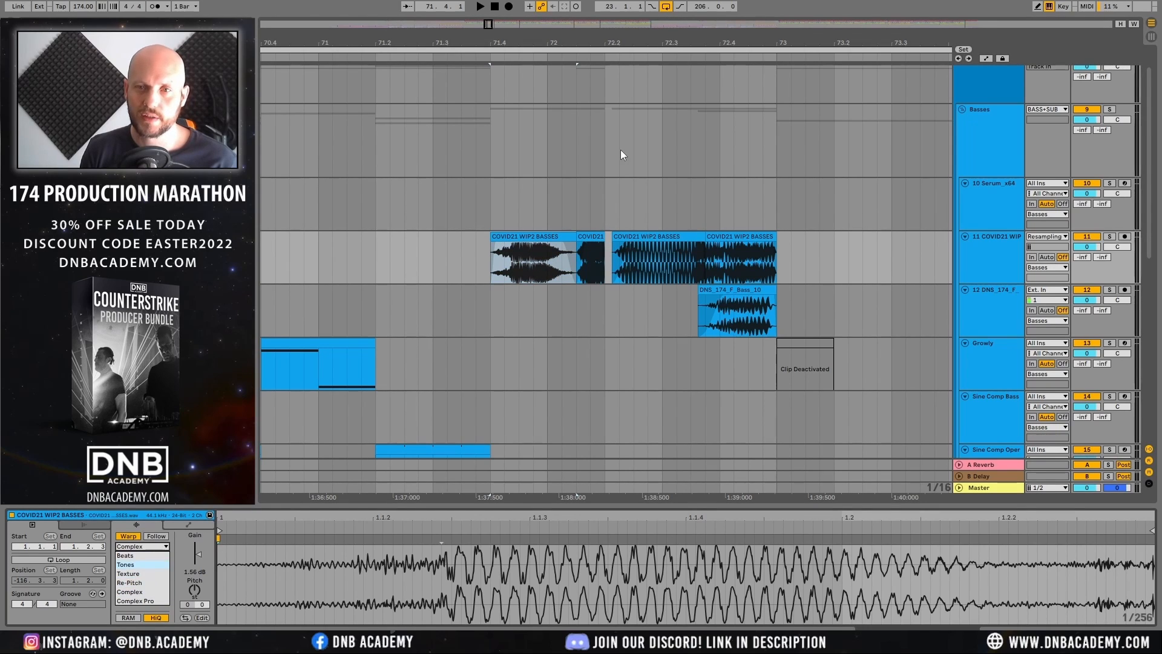
{"action": "left_click", "coordinate": [823, 0]}
Step: Play the full arrangement from just before the COVID21 WIP resampled clips
{"action": "left_click", "coordinate": [471, 259]}
{"action": "key", "text": "space"}
{"action": "left_click_drag", "start_coordinate": [728, 43], "coordinate": [729, 2]}
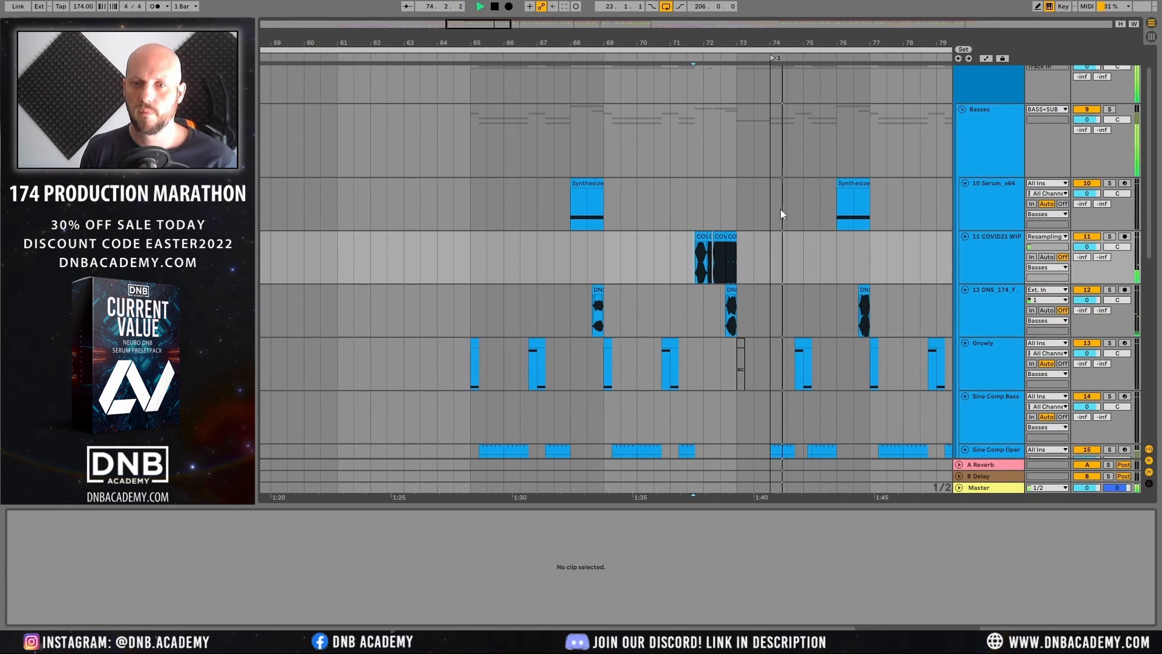
Step: Audition the Synthesize Sunday clip at bar 76 on the Serum track, first in the mix and again with its track soloed
{"action": "scroll", "coordinate": [781, 210], "scroll_direction": "down", "scroll_amount": 3}
{"action": "left_click_drag", "start_coordinate": [866, 42], "coordinate": [627, 72]}
{"action": "left_click", "coordinate": [594, 110]}
{"action": "key", "text": "space"}
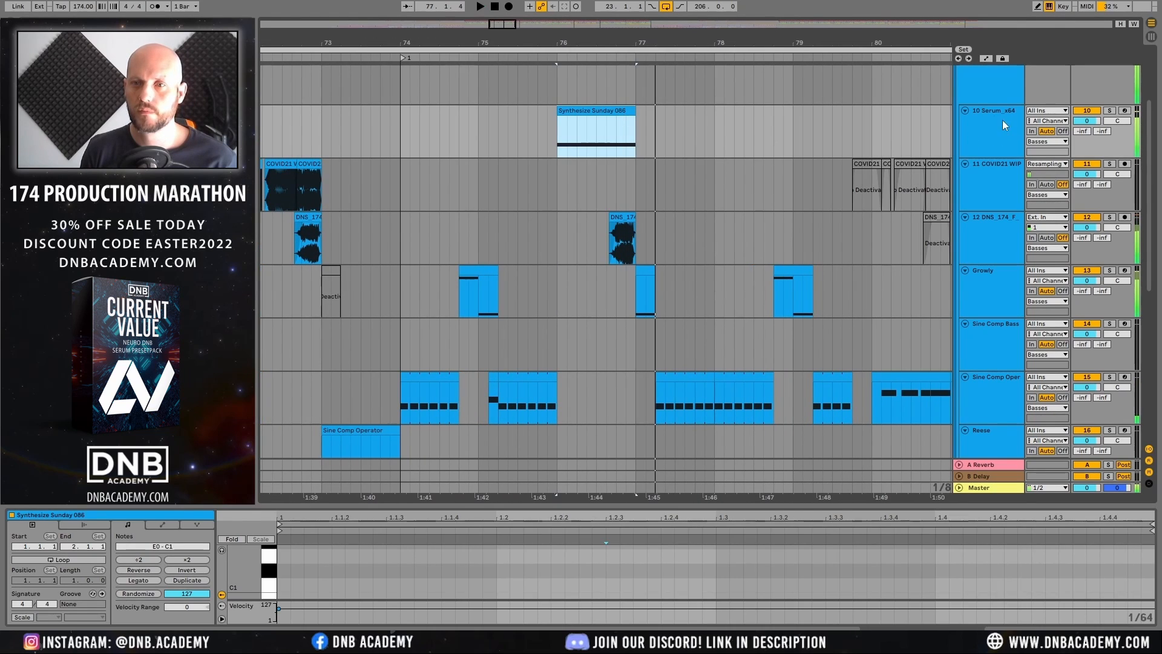
{"action": "left_click", "coordinate": [1002, 121]}
{"action": "left_click", "coordinate": [1109, 111]}
{"action": "left_click", "coordinate": [998, 124]}
{"action": "key", "text": "space"}
Step: Solo the SUB track along with the Serum track and play the bar 76 section with both together
{"action": "scroll", "coordinate": [900, 278], "scroll_direction": "down", "scroll_amount": 3}
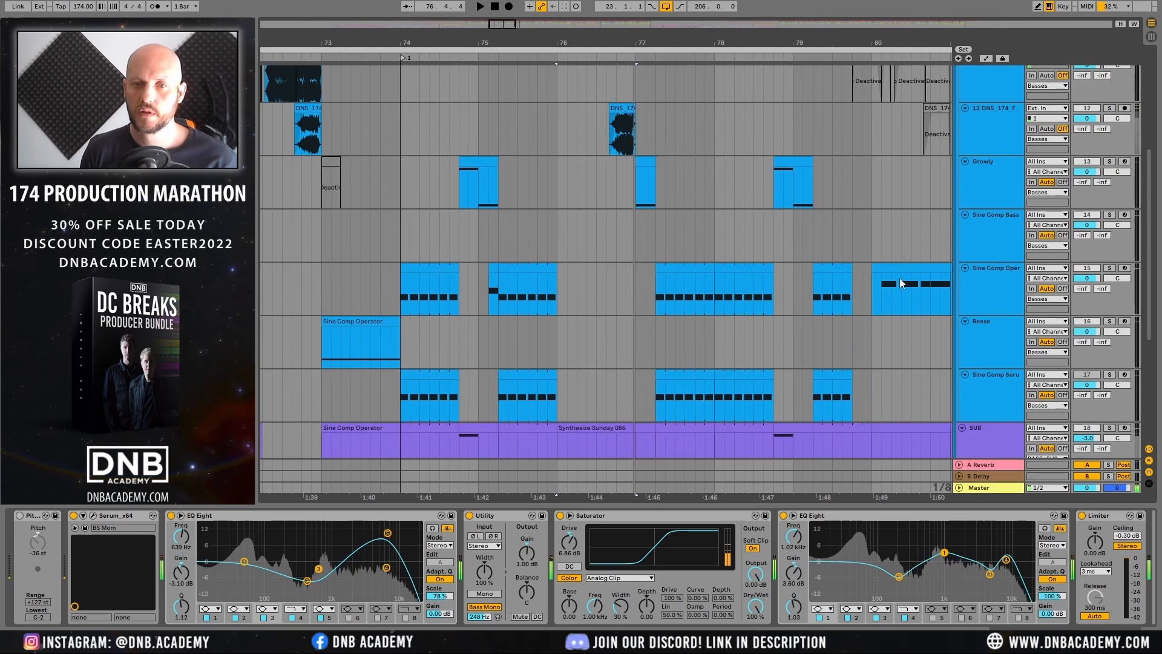
{"action": "scroll", "coordinate": [900, 278], "scroll_direction": "down", "scroll_amount": 3}
{"action": "left_click", "coordinate": [1111, 331]}
{"action": "key", "text": "space"}
{"action": "scroll", "coordinate": [1004, 271], "scroll_direction": "up", "scroll_amount": 3}
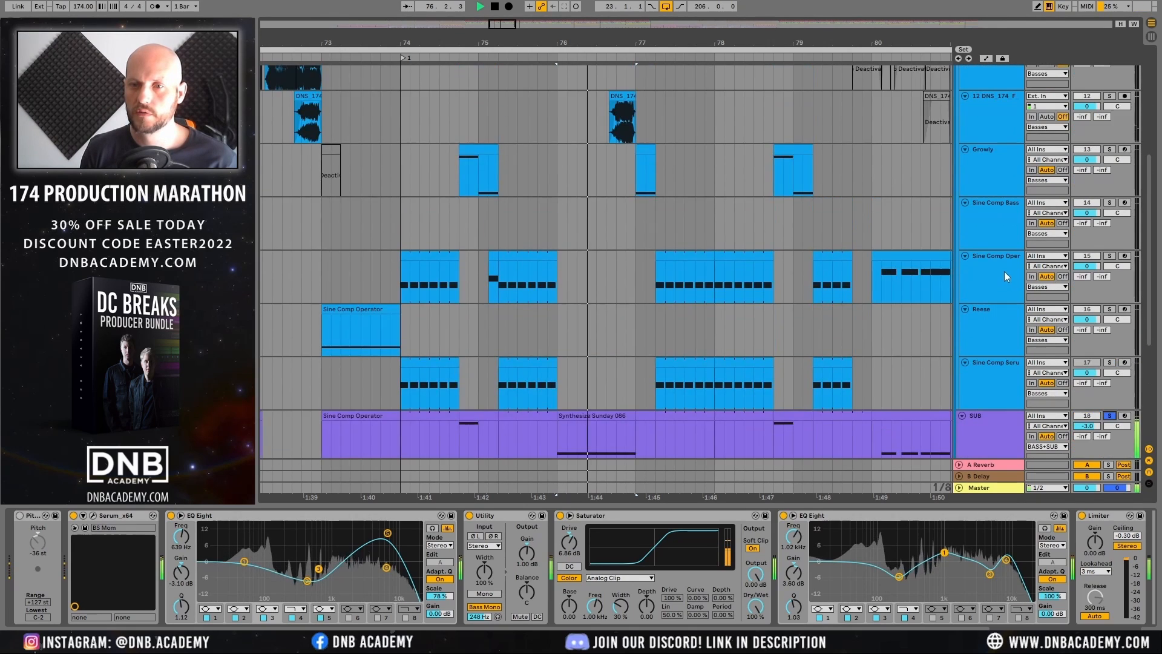
{"action": "scroll", "coordinate": [1004, 271], "scroll_direction": "up", "scroll_amount": 5}
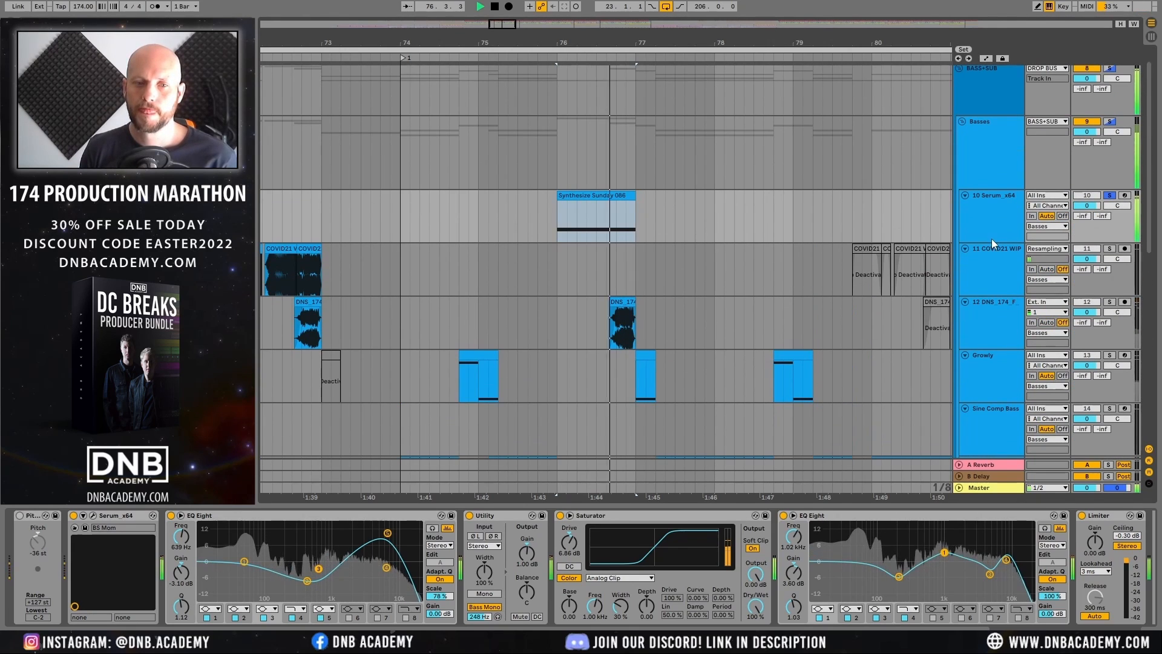
{"action": "key", "text": "space"}
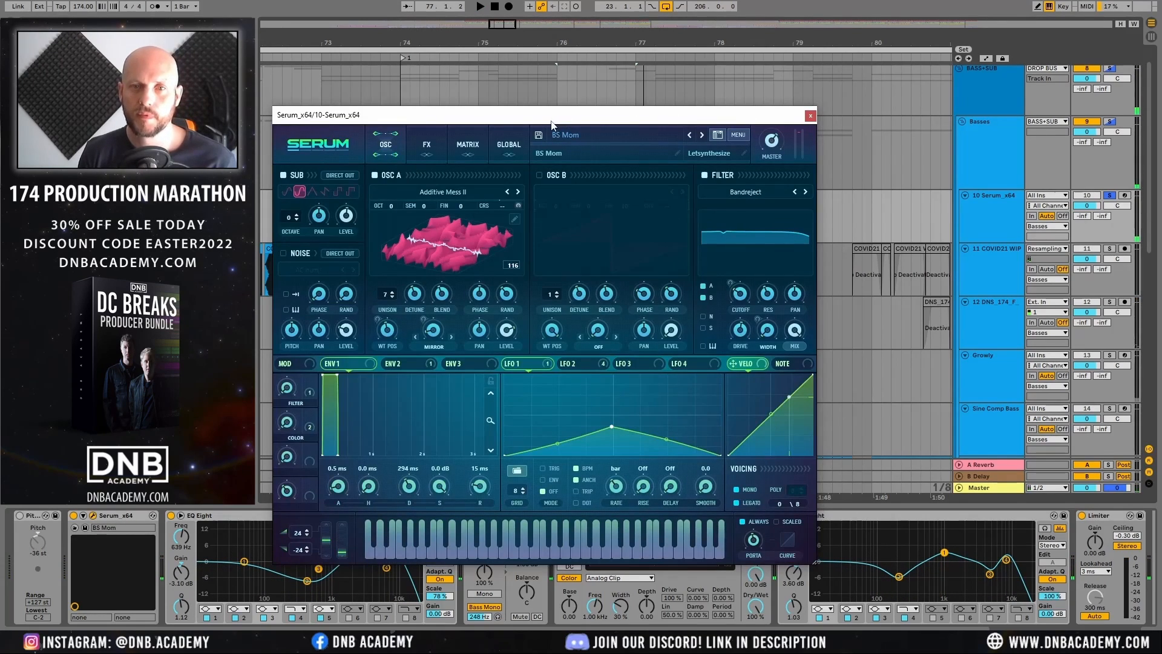
Step: Reposition the Serum window and show where the BS Mom preset is stored under User, Letsyntesize, Neuro Patreon 01
{"action": "left_click_drag", "start_coordinate": [537, 115], "coordinate": [588, 87]}
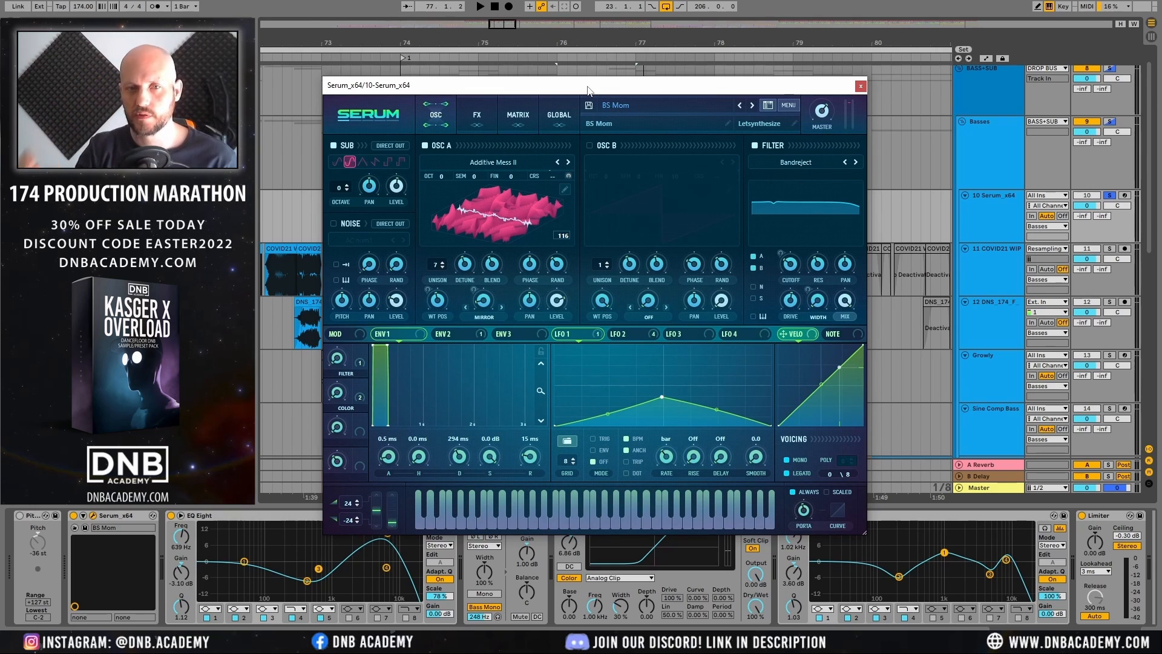
{"action": "left_click", "coordinate": [648, 104]}
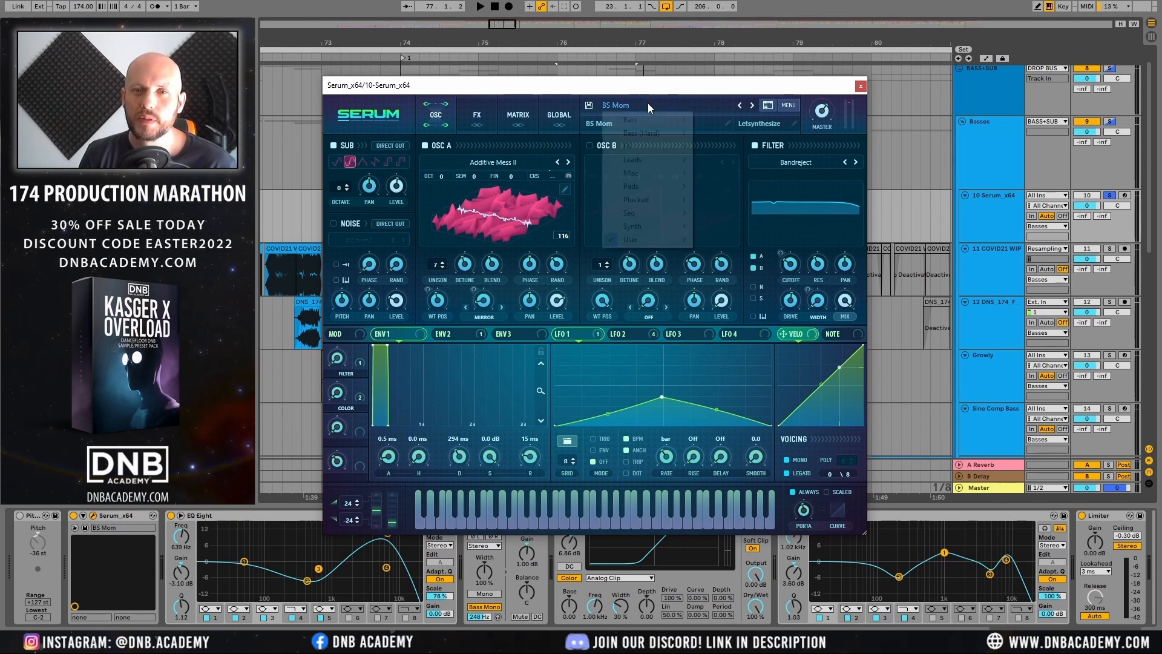
{"action": "mouse_move", "coordinate": [651, 243]}
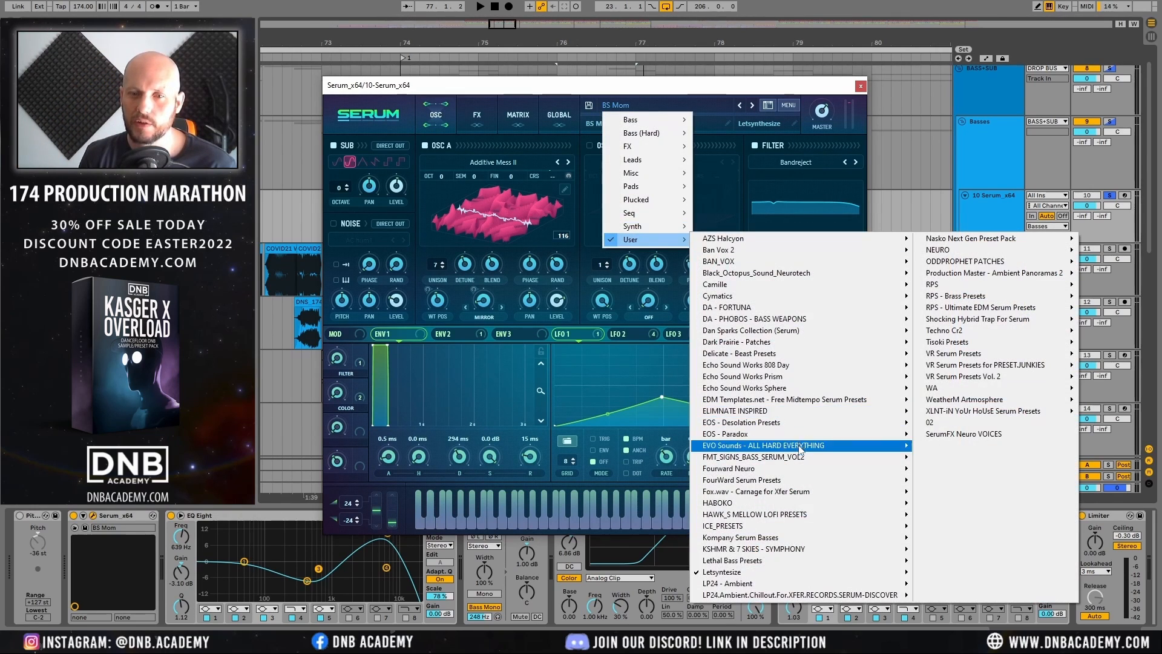
{"action": "mouse_move", "coordinate": [765, 572]}
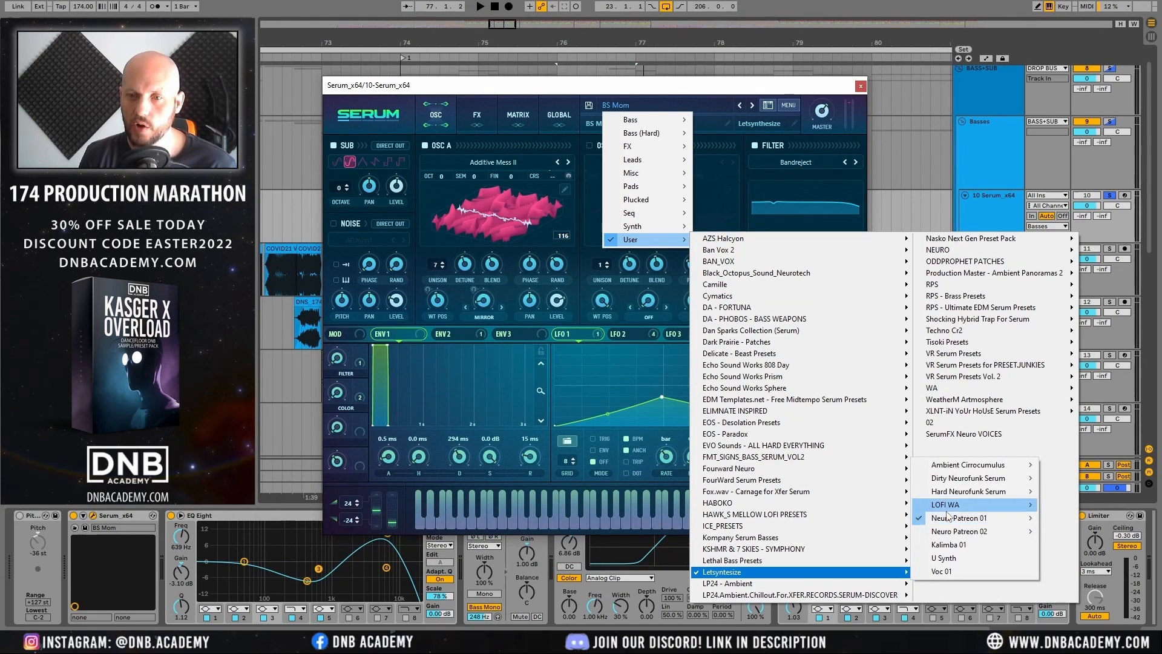
{"action": "mouse_move", "coordinate": [956, 519]}
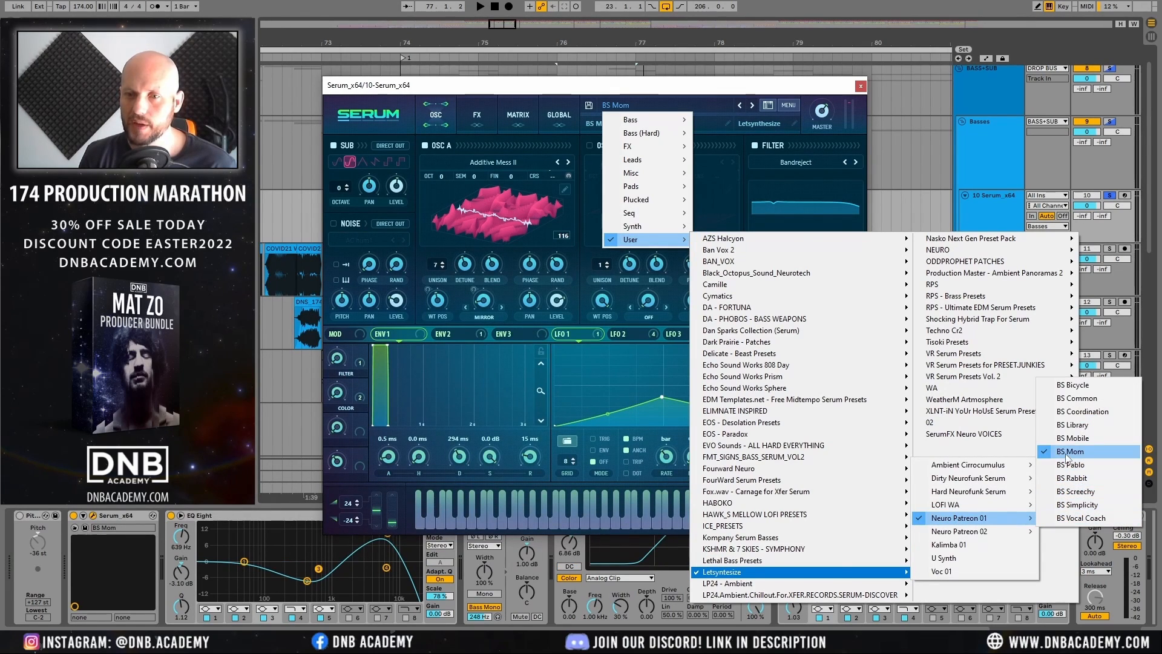
{"action": "left_click", "coordinate": [596, 130]}
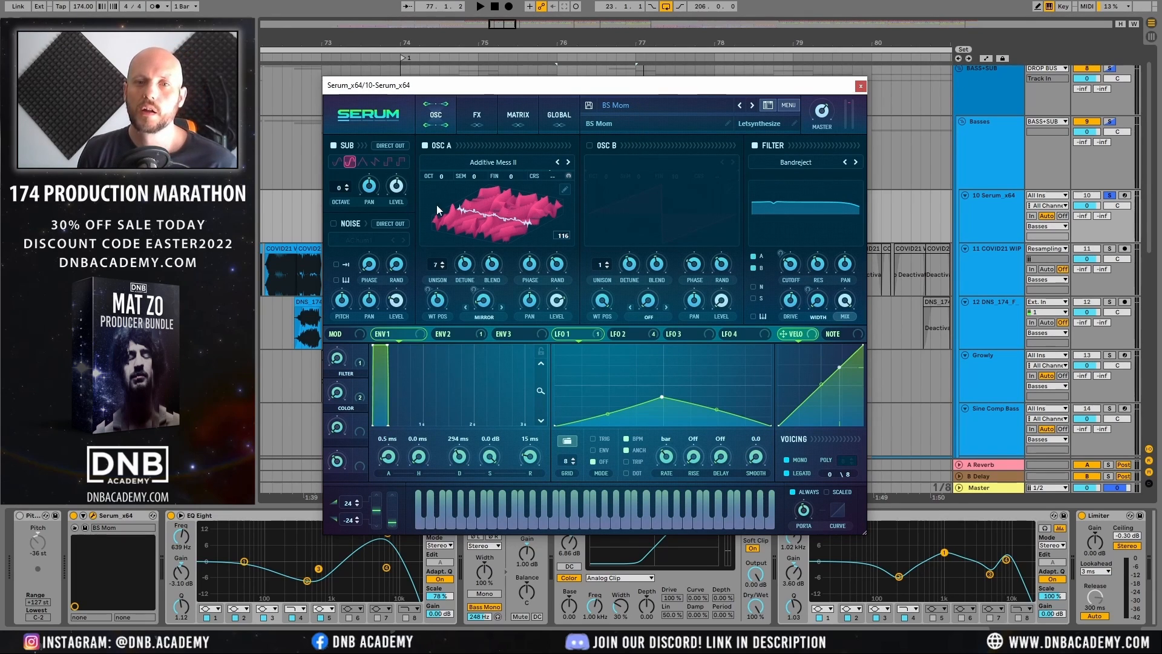
Step: Browse the User wavetable folders available for oscillator A, keeping the Additive Mess II wavetable
{"action": "left_click", "coordinate": [438, 164]}
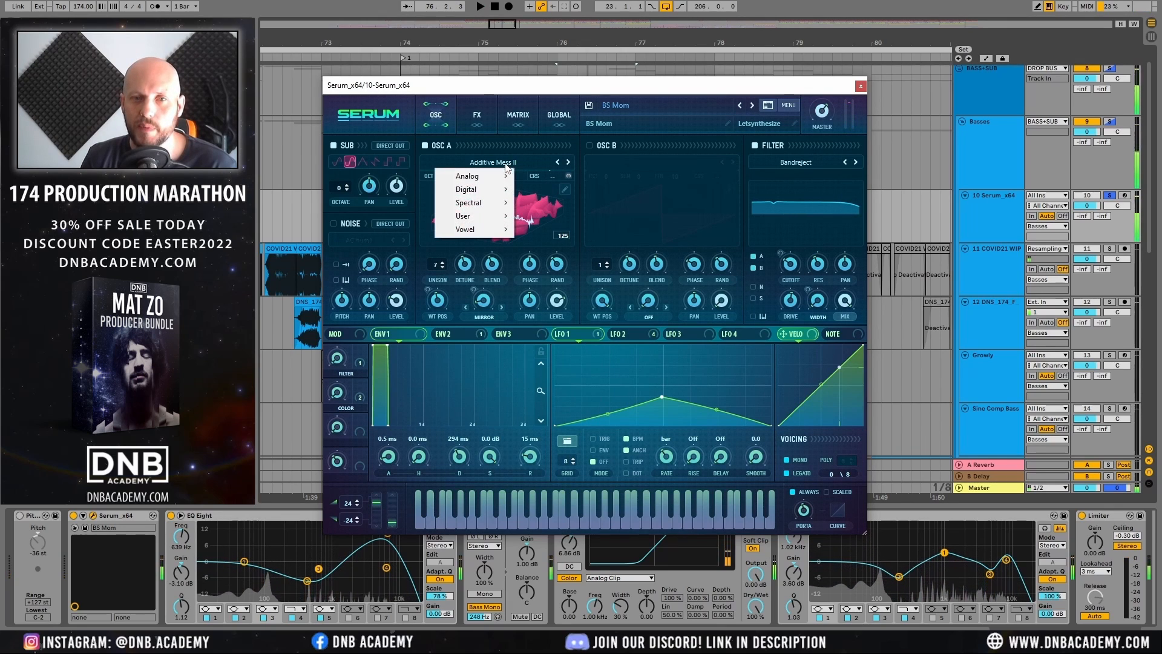
{"action": "mouse_move", "coordinate": [481, 216]}
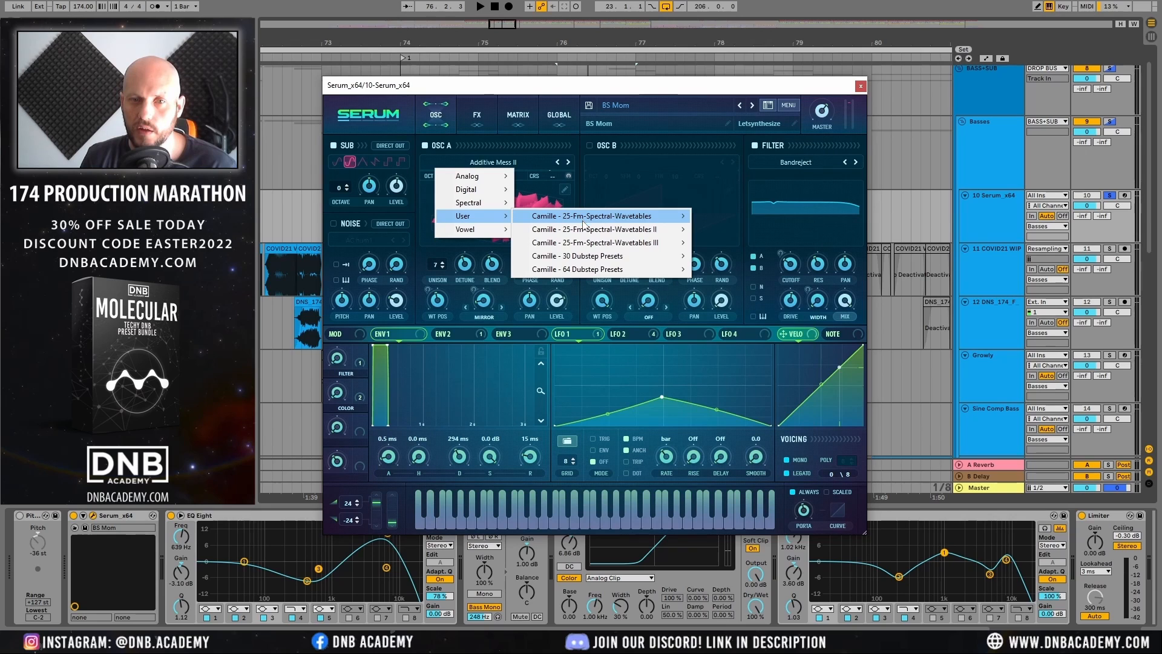
{"action": "mouse_move", "coordinate": [586, 232]}
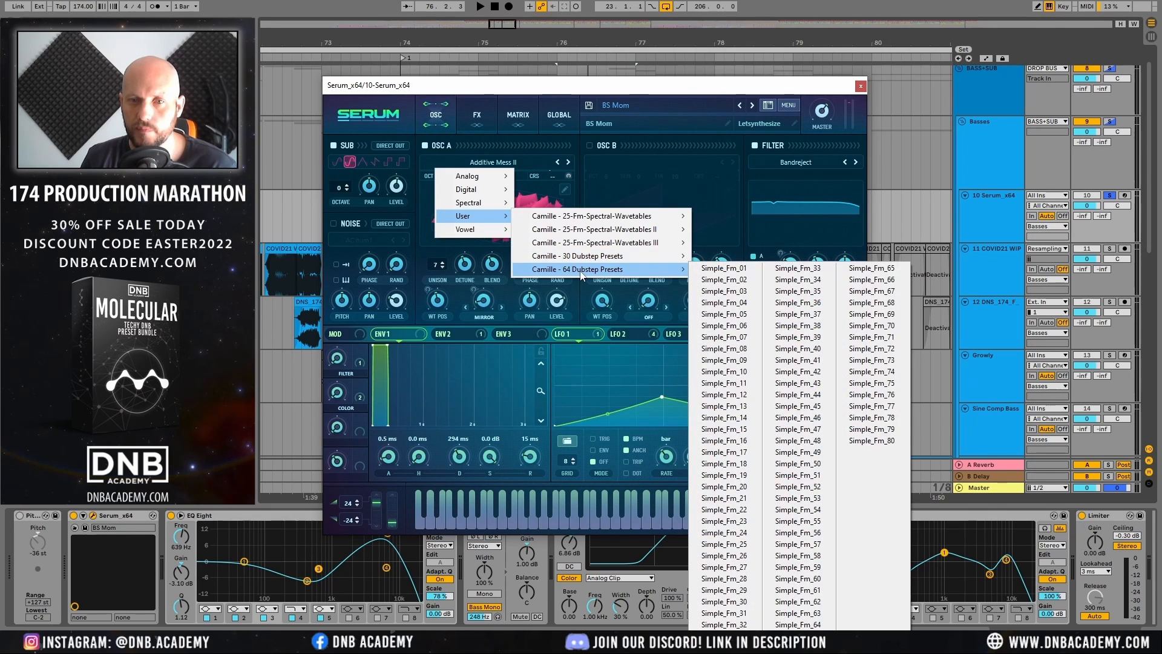
{"action": "left_click", "coordinate": [695, 86]}
{"action": "left_click", "coordinate": [506, 228]}
{"action": "left_click", "coordinate": [526, 206]}
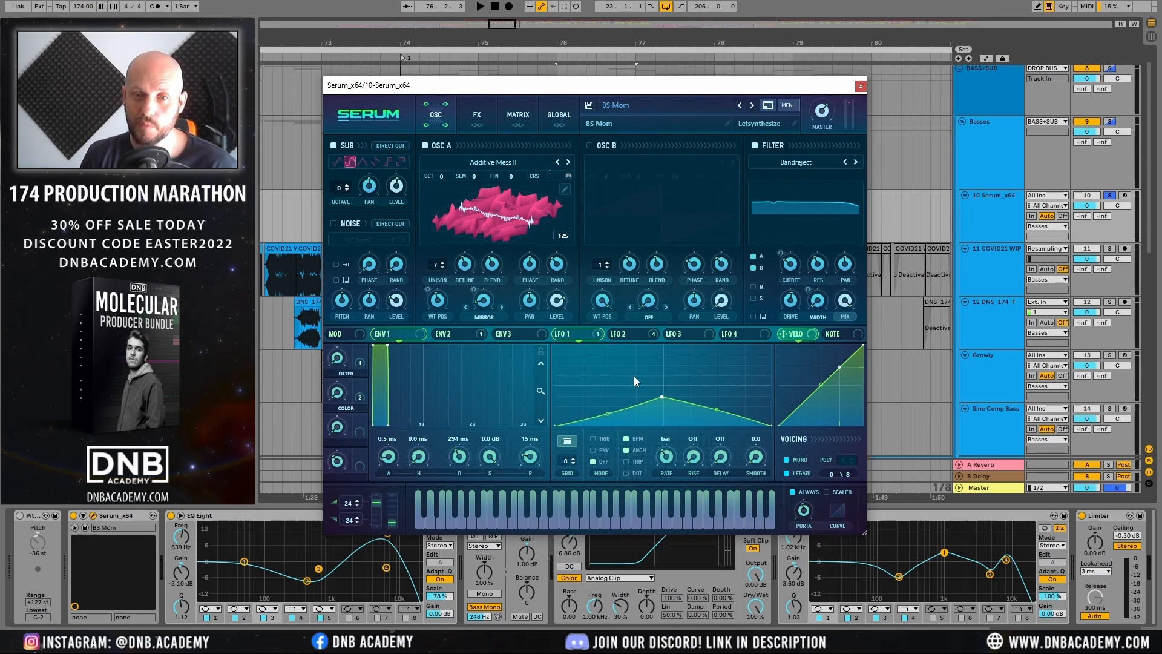
Step: Play the Serum bass while examining the LFO 1 and LFO 2 shapes that modulate it
{"action": "key", "text": "space"}
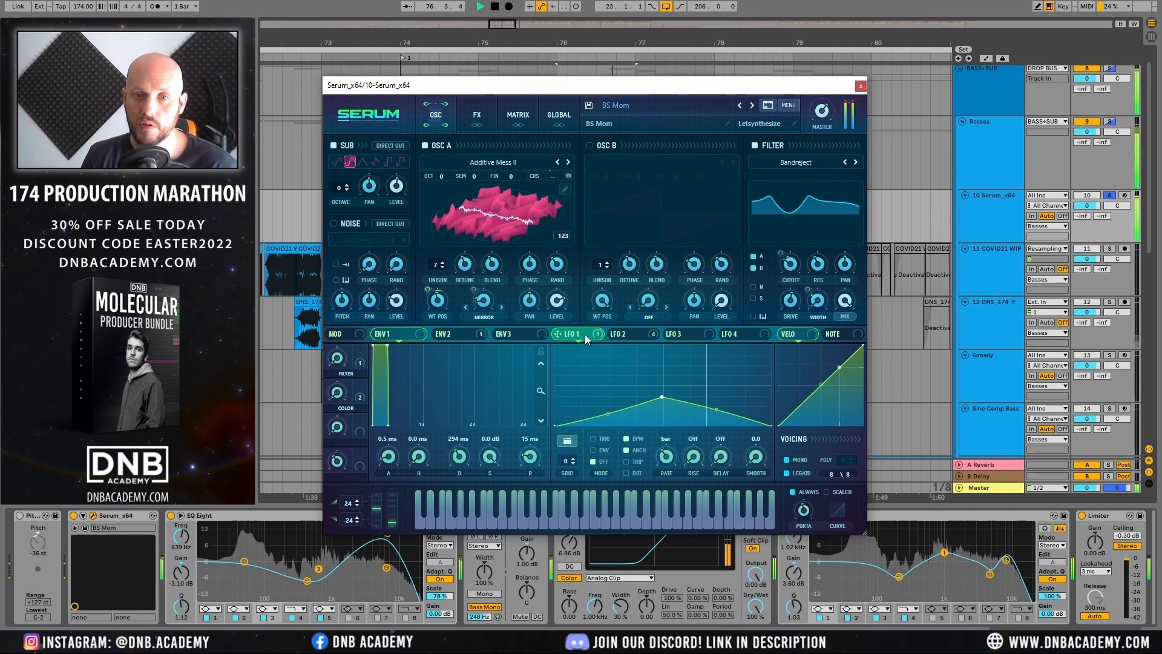
{"action": "left_click", "coordinate": [636, 337]}
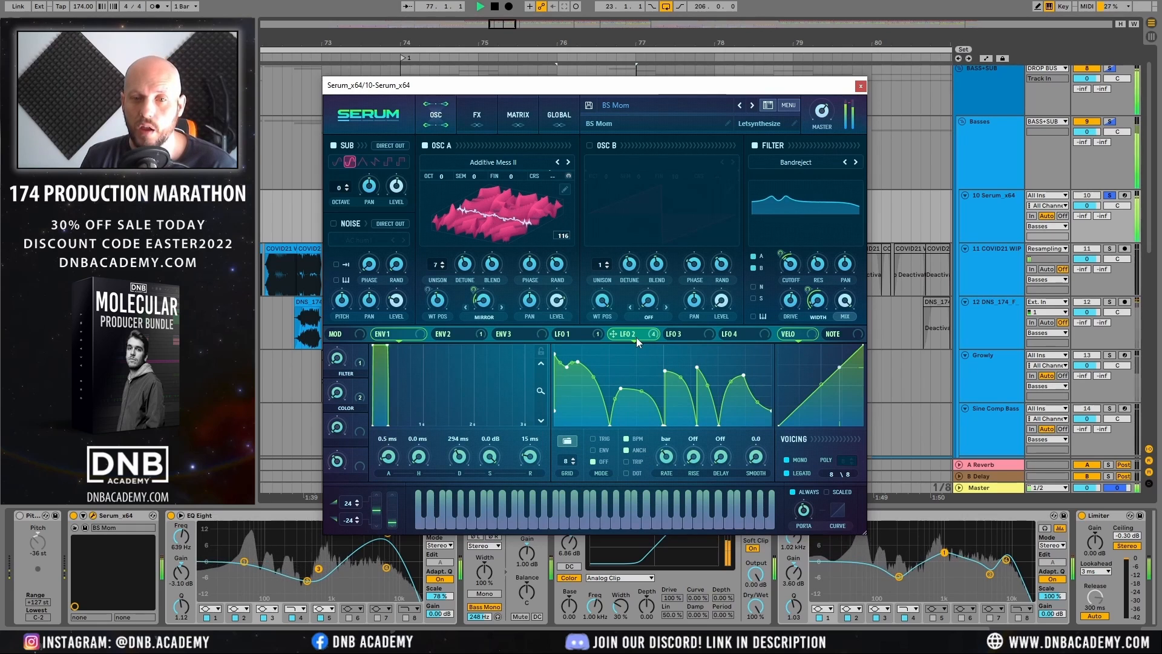
{"action": "key", "text": "space"}
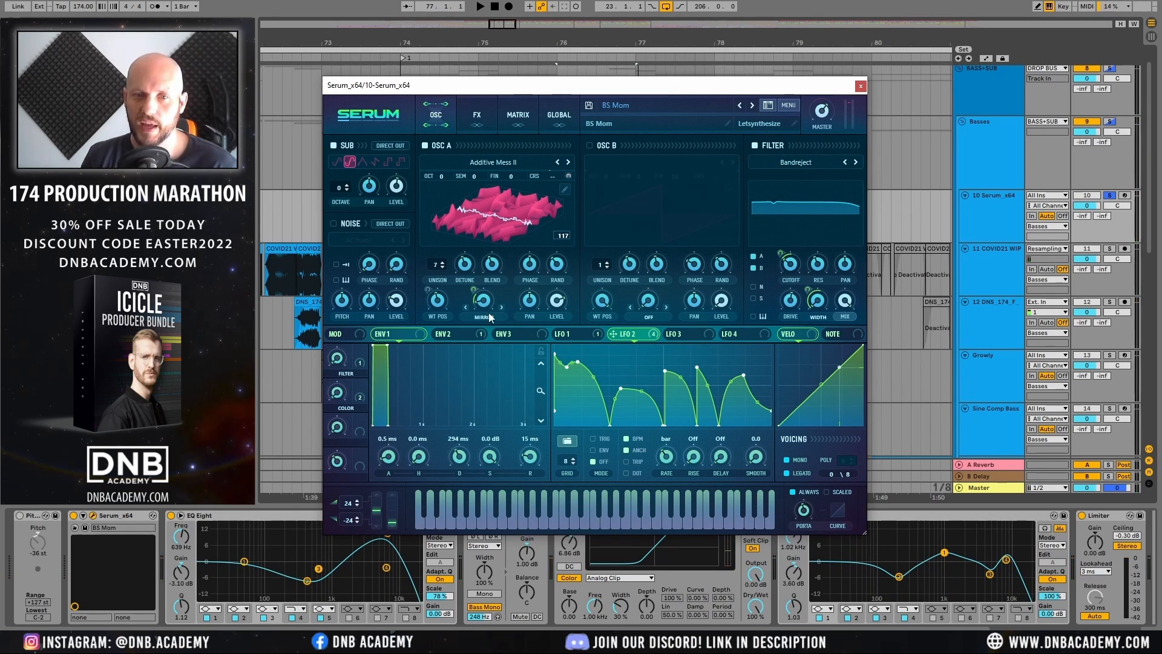
Step: Replay the Serum bass and switch off its sub oscillator during playback
{"action": "key", "text": "space"}
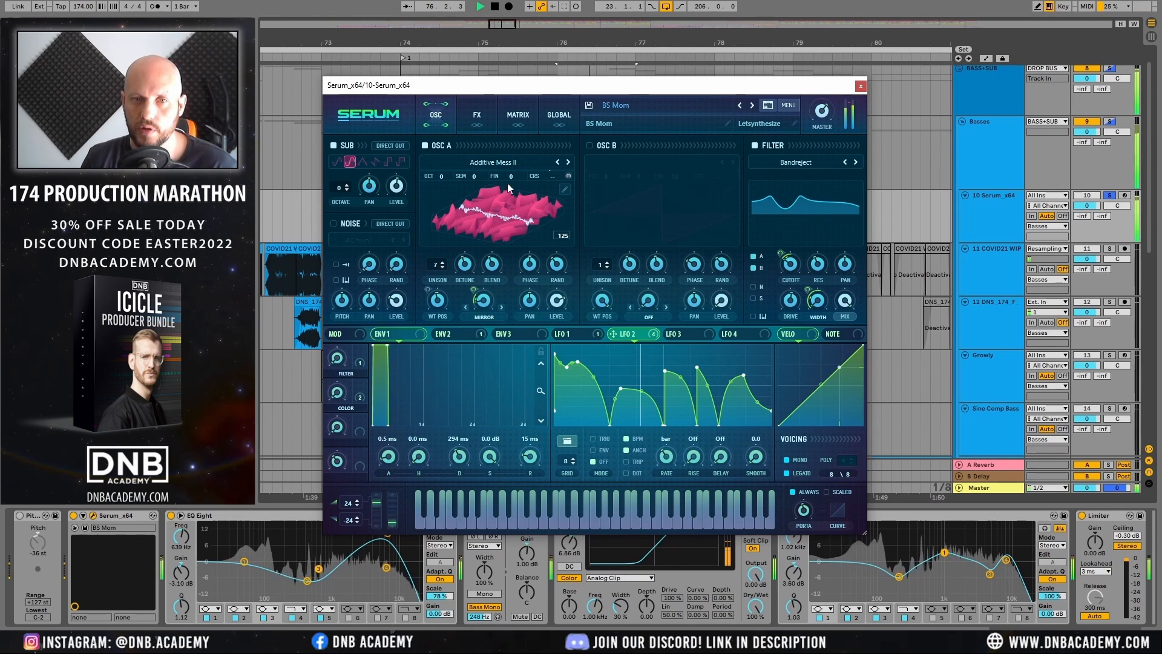
{"action": "left_click", "coordinate": [332, 145]}
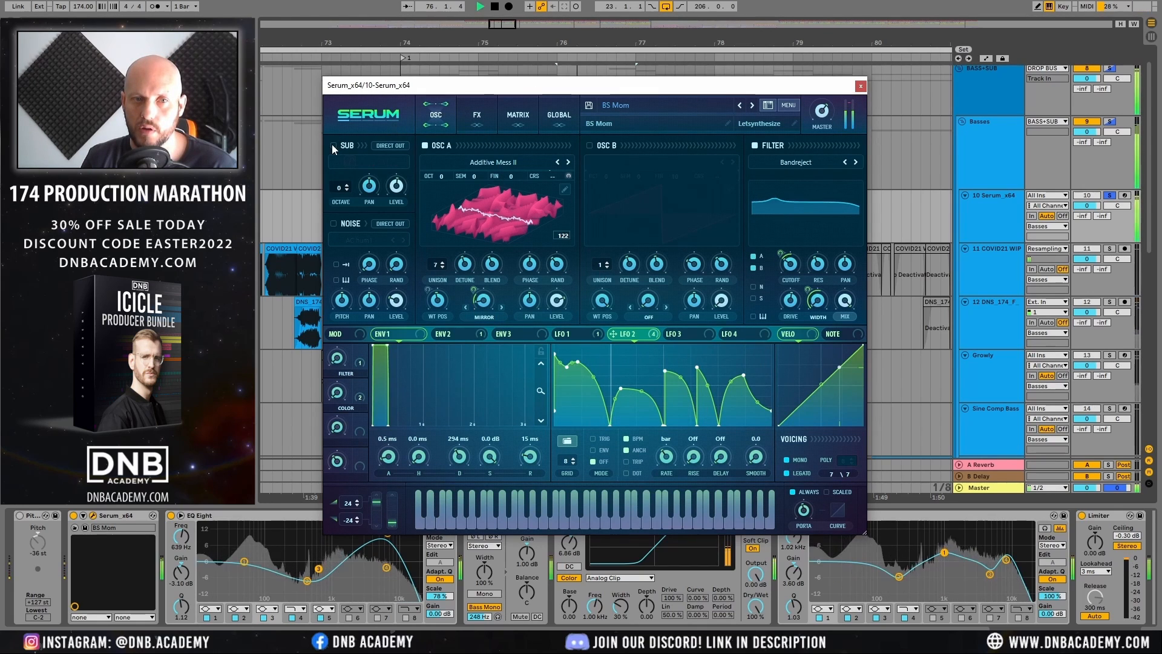
{"action": "key", "text": "space"}
Step: View the compressor, chorus and equalizer on Serum's effects page and close the plugin window
{"action": "left_click", "coordinate": [478, 114]}
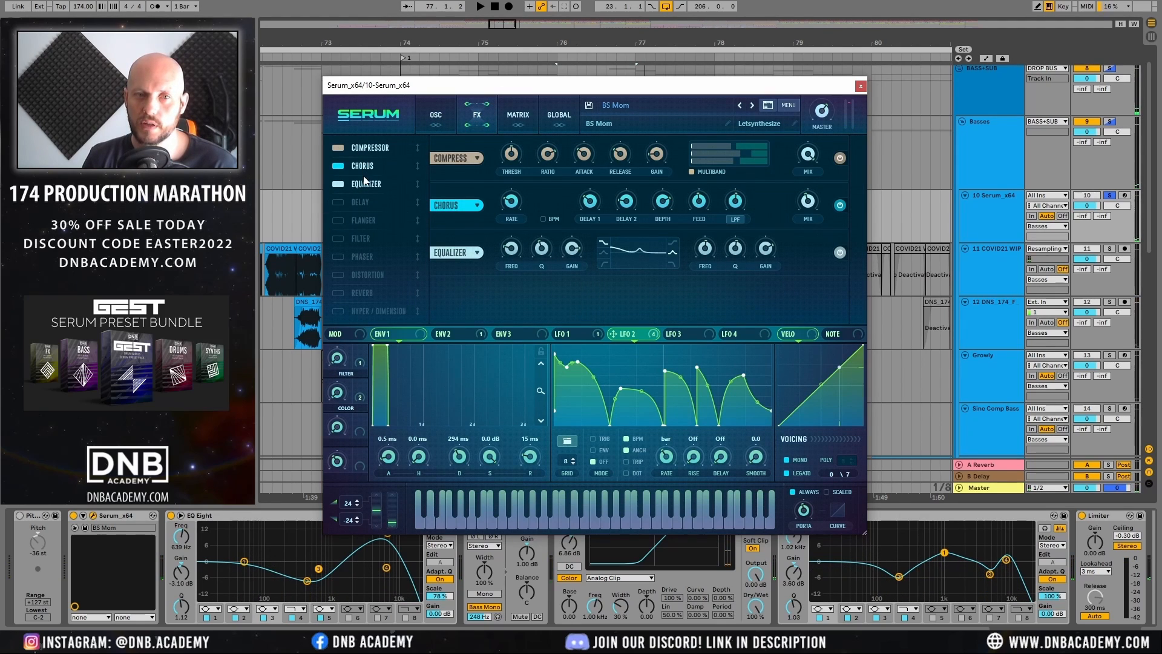
{"action": "left_click", "coordinate": [860, 86]}
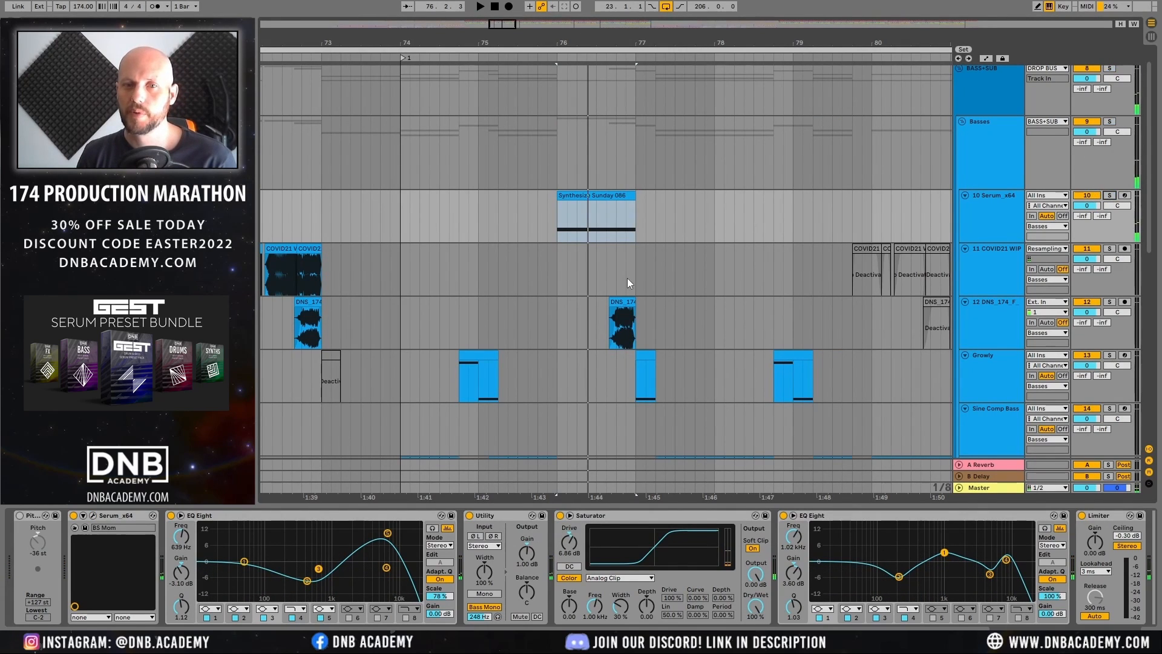
Step: Play the arrangement from late in bar 74 through the Serum bass clip at bar 76
{"action": "left_click", "coordinate": [530, 214]}
{"action": "key", "text": "minus"}
{"action": "key", "text": "minus"}
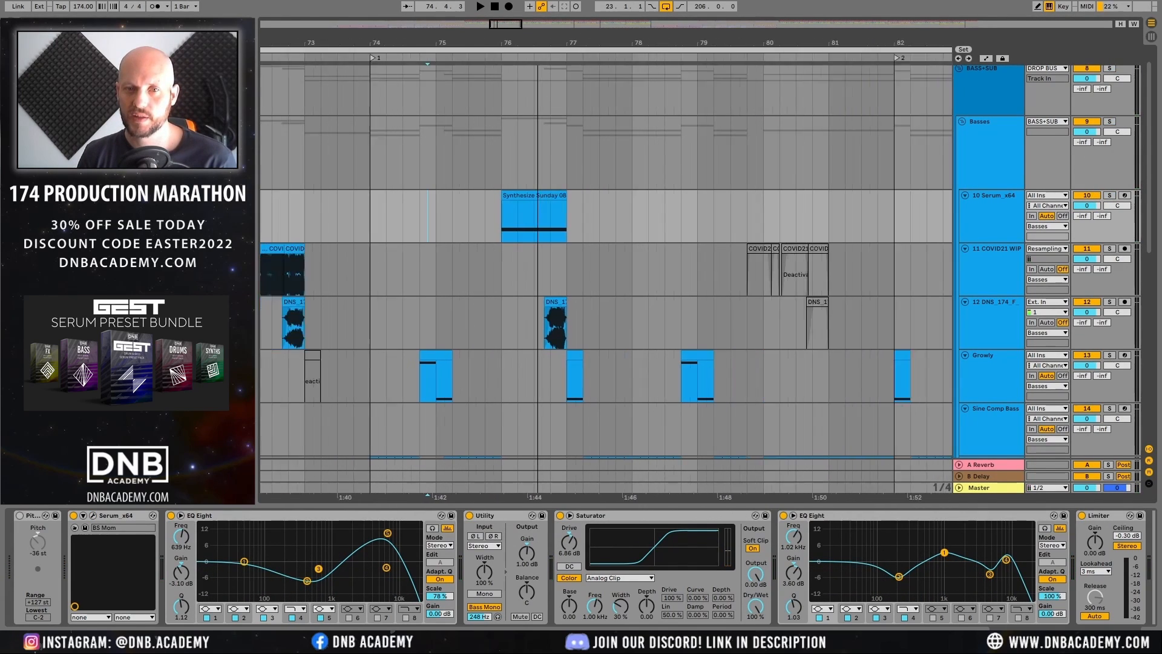
{"action": "key", "text": "space"}
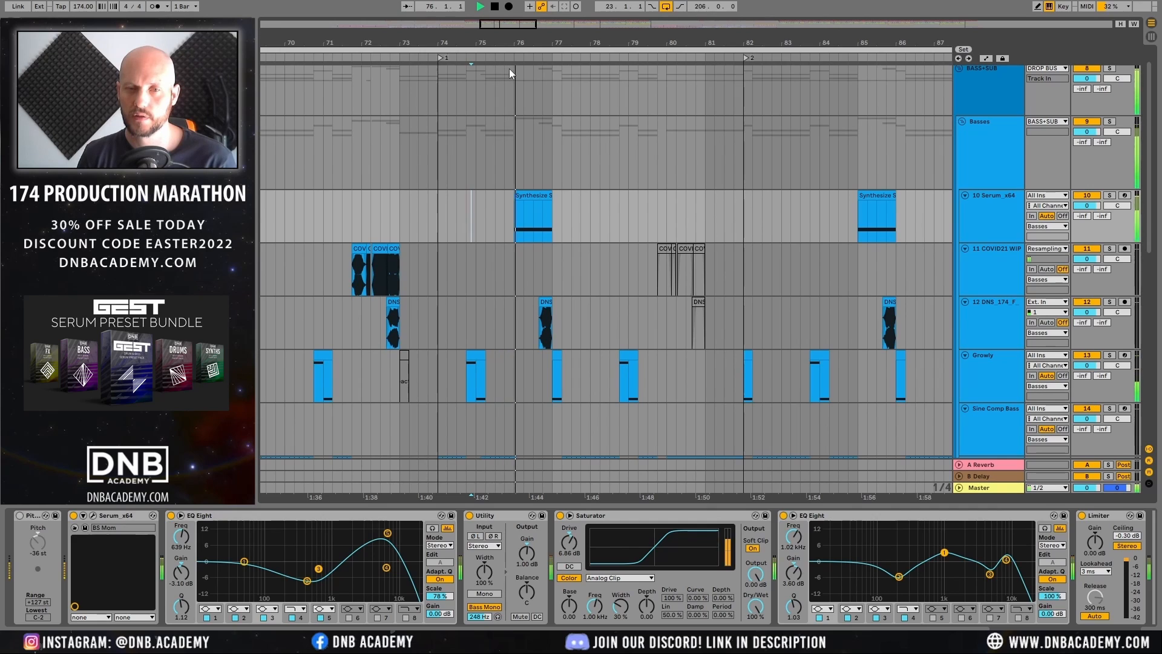
{"action": "key", "text": "space"}
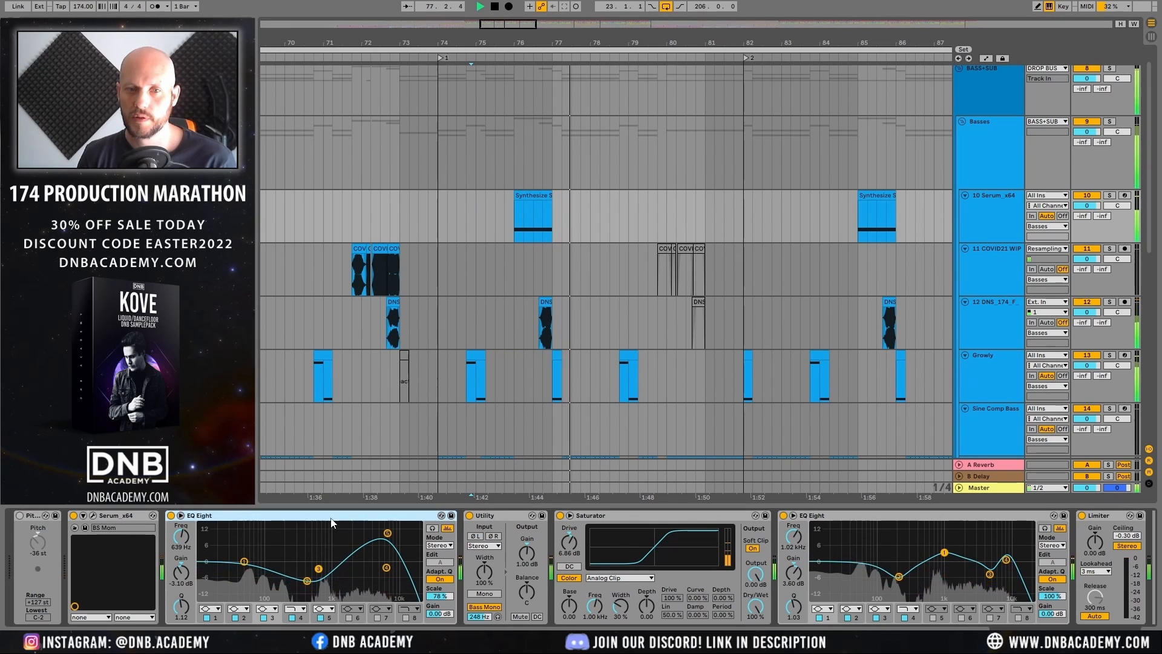
Step: Solo the DNS_174_F bass track and play its audio clip in bar 76
{"action": "key", "text": "plus"}
{"action": "key", "text": "plus"}
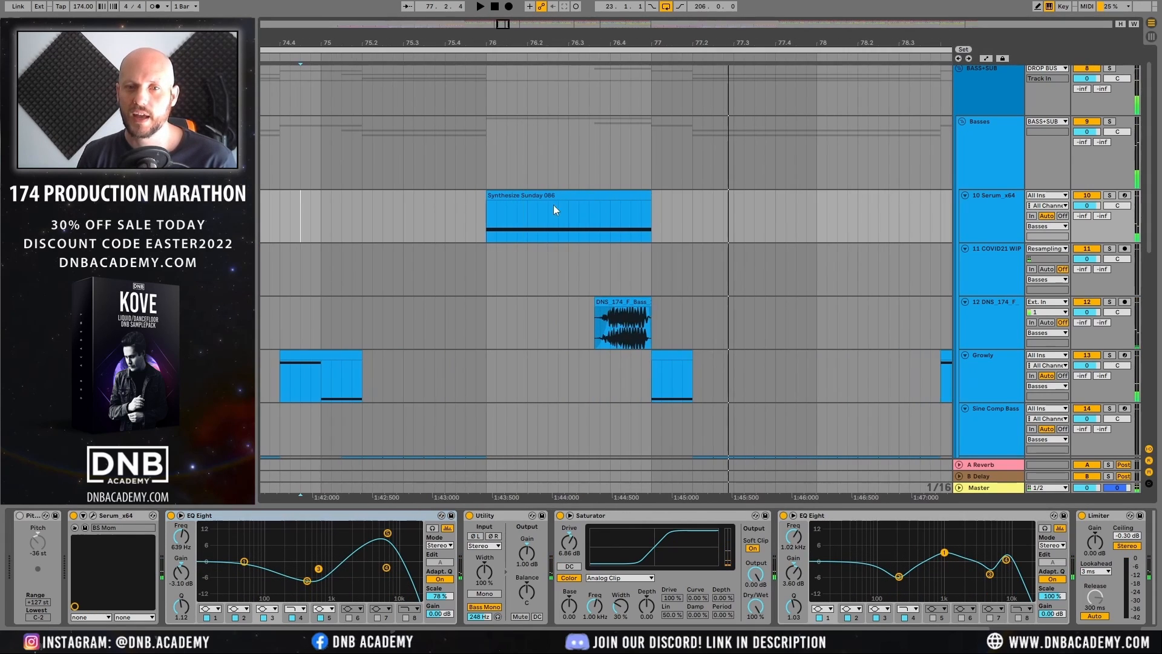
{"action": "left_click", "coordinate": [624, 302]}
{"action": "left_click", "coordinate": [1109, 302]}
{"action": "key", "text": "space"}
Step: Open the DNS_174_F bass clip's sample details and show its source file in Explorer
{"action": "double_click", "coordinate": [626, 301]}
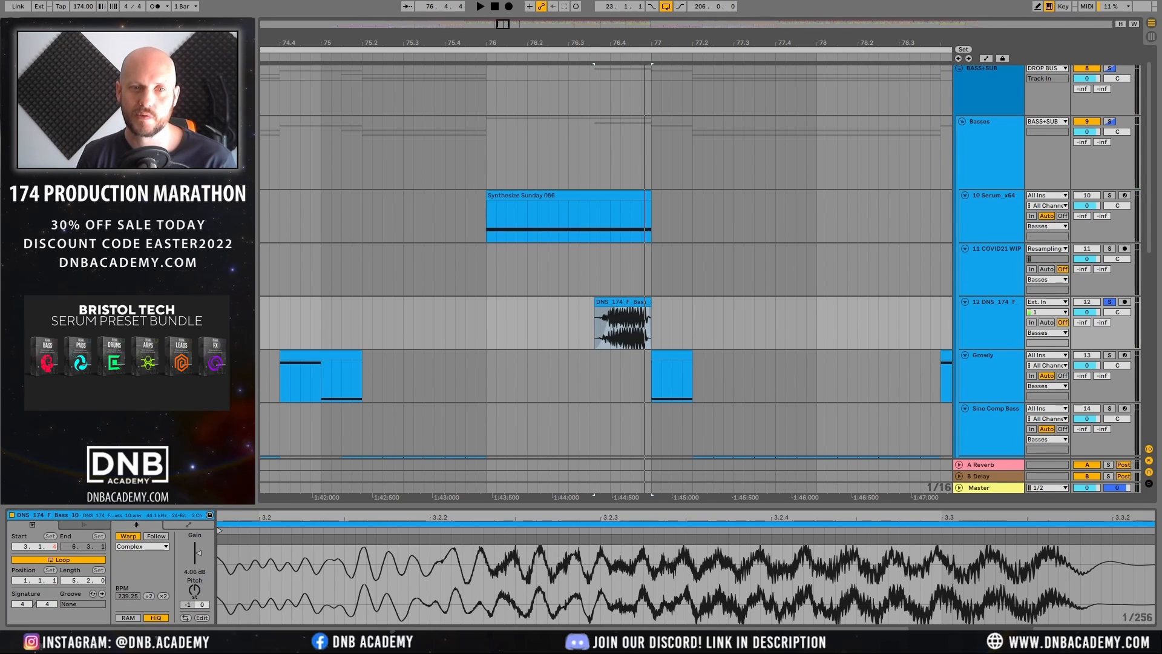
{"action": "right_click", "coordinate": [618, 301]}
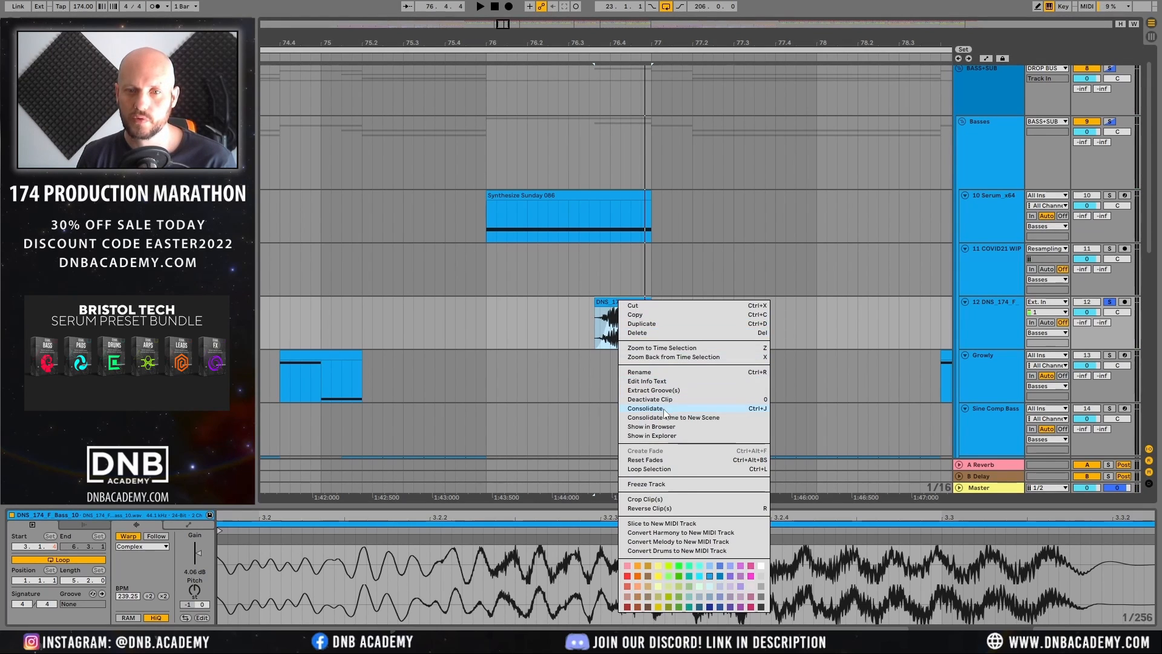
{"action": "left_click", "coordinate": [660, 435]}
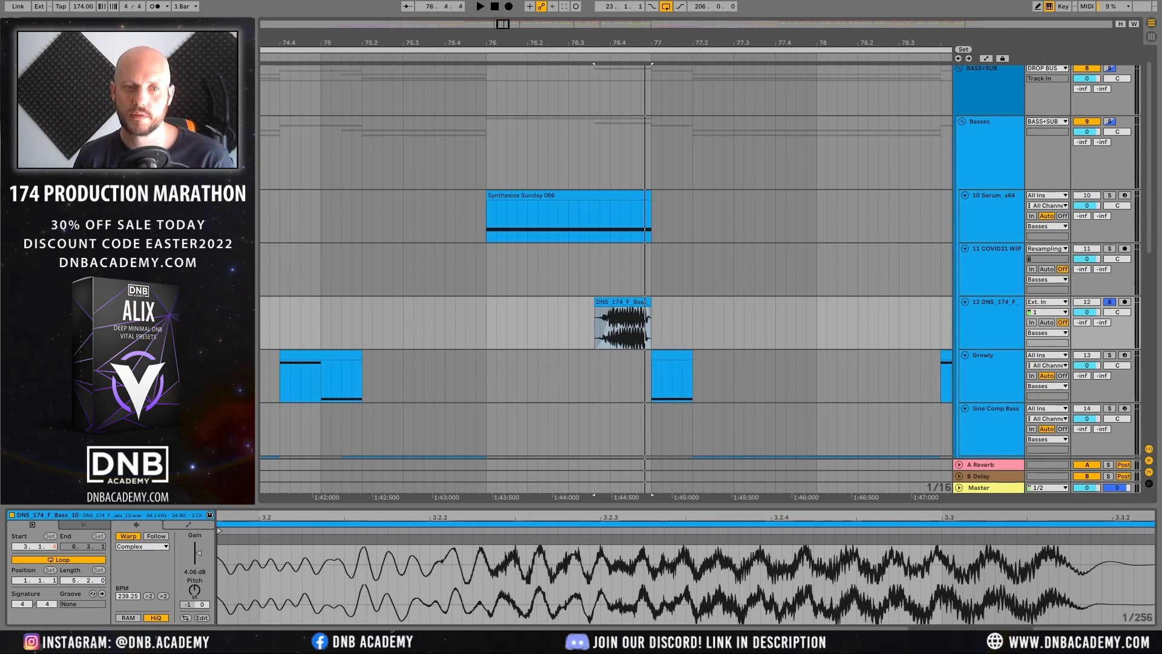
Step: Take the DNS_174_F track out of solo while playing all the basses together from bar 76
{"action": "left_click", "coordinate": [485, 319]}
{"action": "key", "text": "space"}
{"action": "left_click", "coordinate": [1111, 301]}
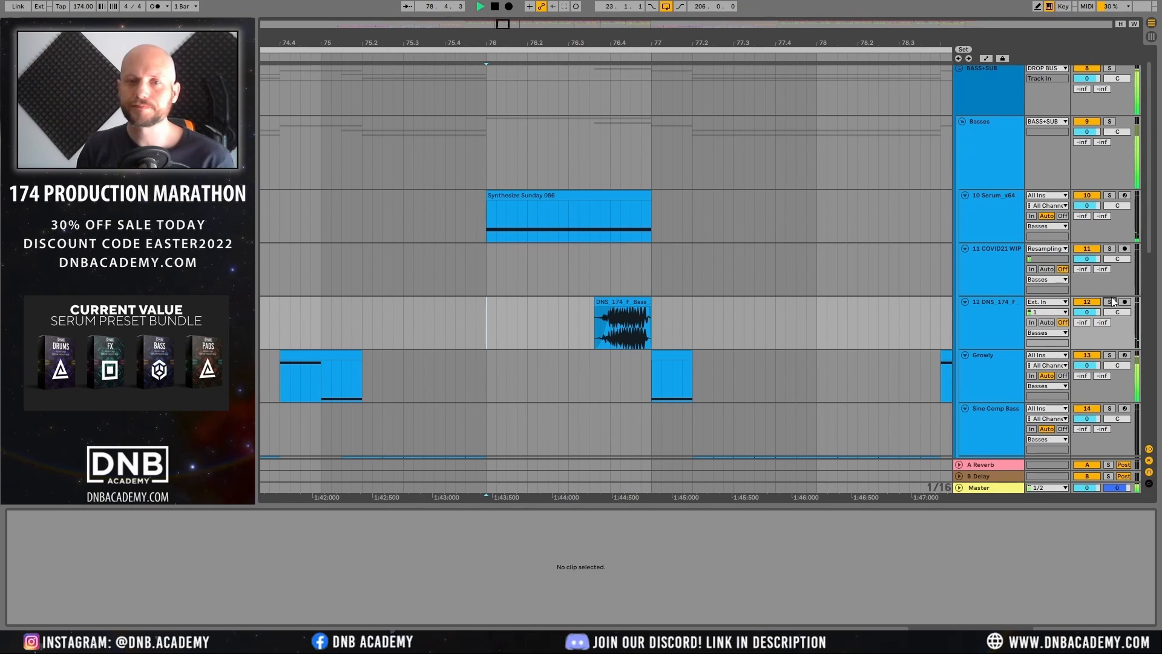
{"action": "left_click_drag", "start_coordinate": [822, 36], "coordinate": [634, 5]}
{"action": "key", "text": "space"}
Step: Fold and bypass the EQ Eight, Utility, Saturator and second EQ Eight devices on the Serum track
{"action": "left_click", "coordinate": [974, 224]}
{"action": "left_click", "coordinate": [977, 217]}
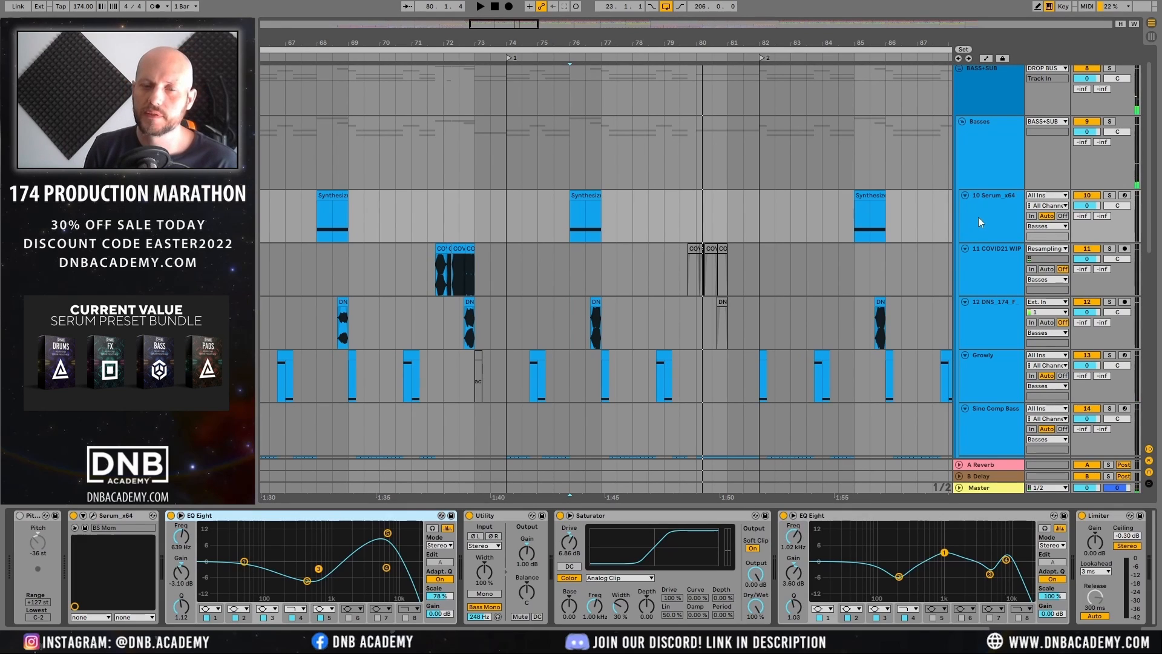
{"action": "left_click", "coordinate": [583, 196]}
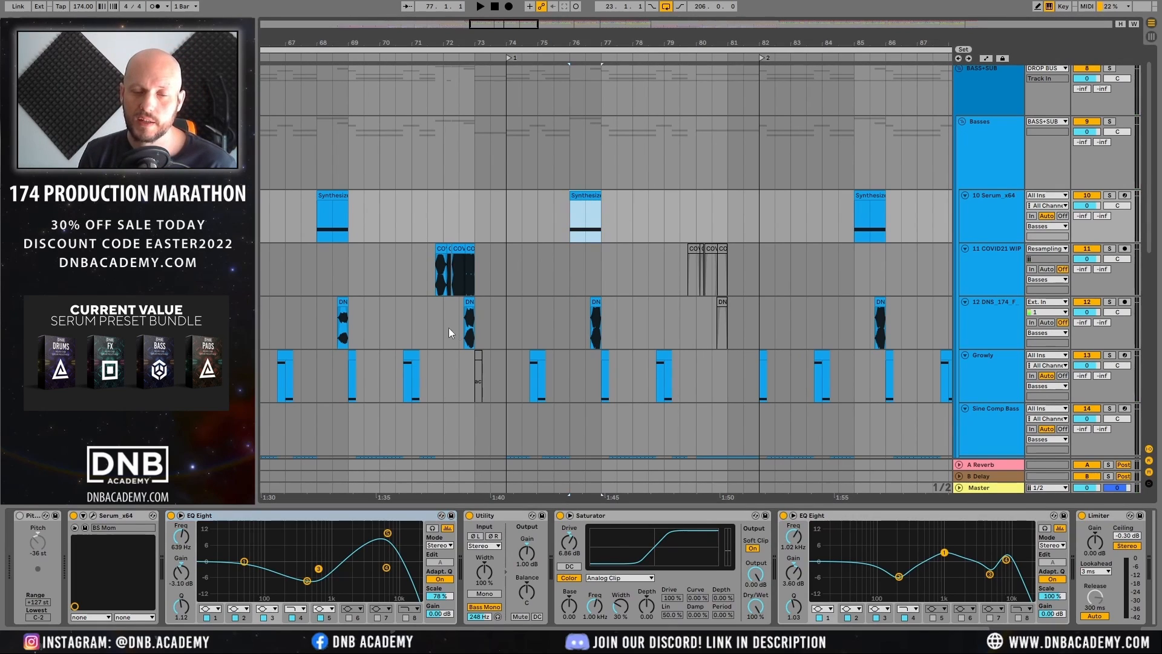
{"action": "double_click", "coordinate": [238, 517]}
{"action": "double_click", "coordinate": [238, 517]}
{"action": "double_click", "coordinate": [237, 518]}
{"action": "double_click", "coordinate": [238, 518]}
{"action": "left_click", "coordinate": [174, 534], "text": "shift"}
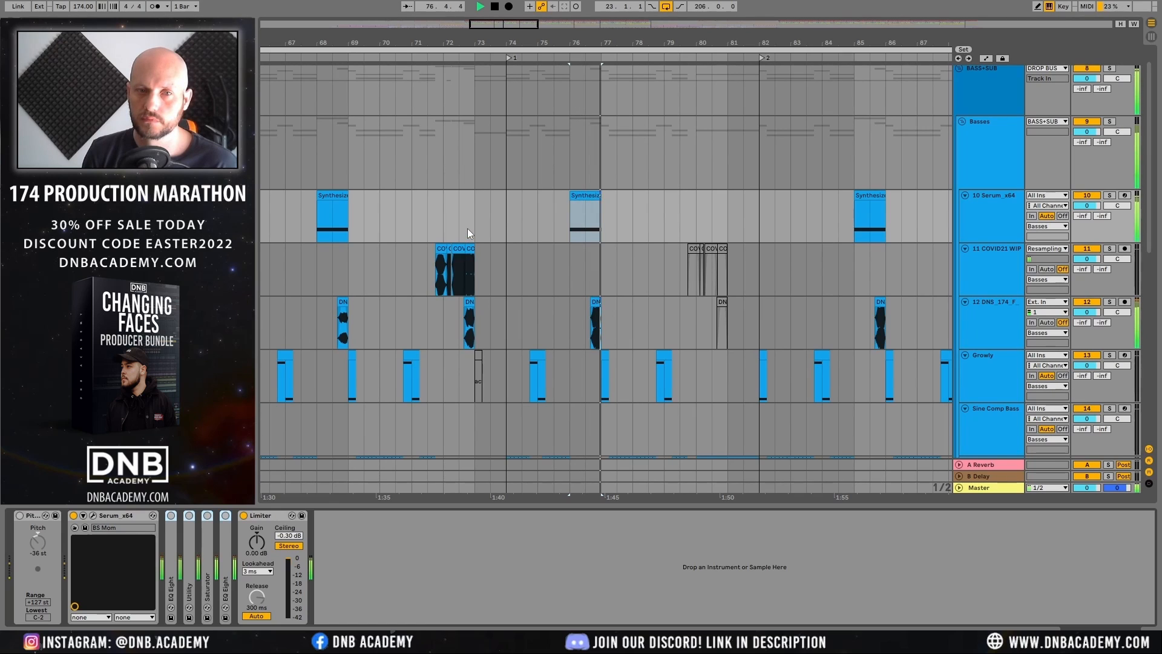
Step: Play the Serum bass from bar 73 to hear it with the folded effects bypassed
{"action": "left_click", "coordinate": [474, 211]}
{"action": "key", "text": "space"}
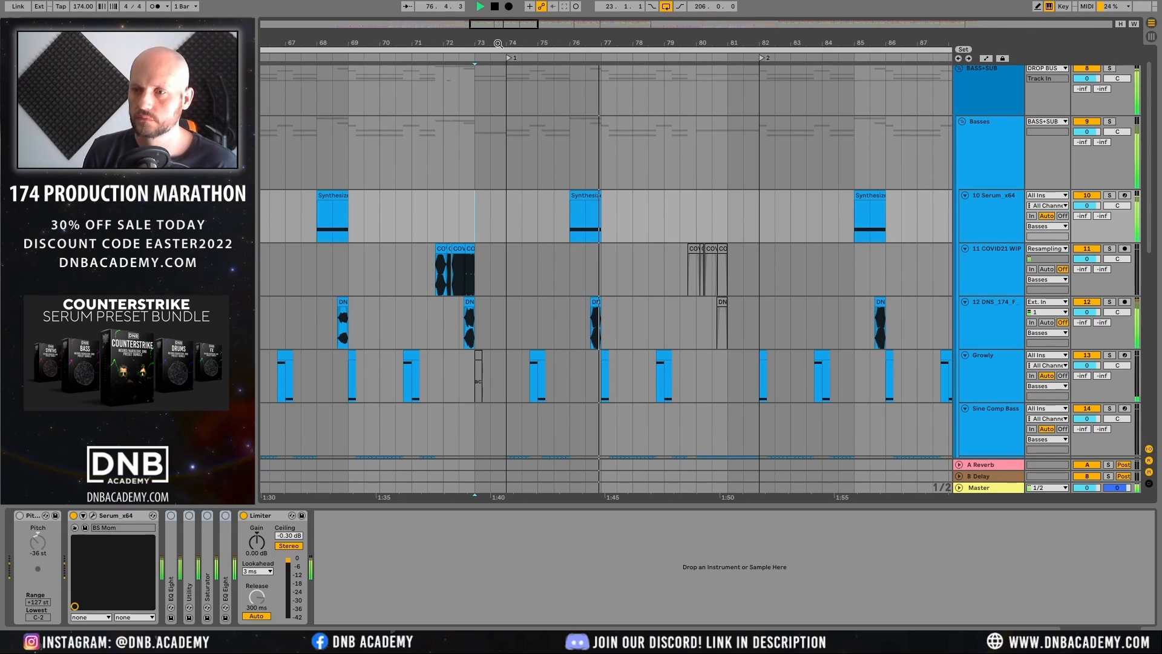
{"action": "key", "text": "space"}
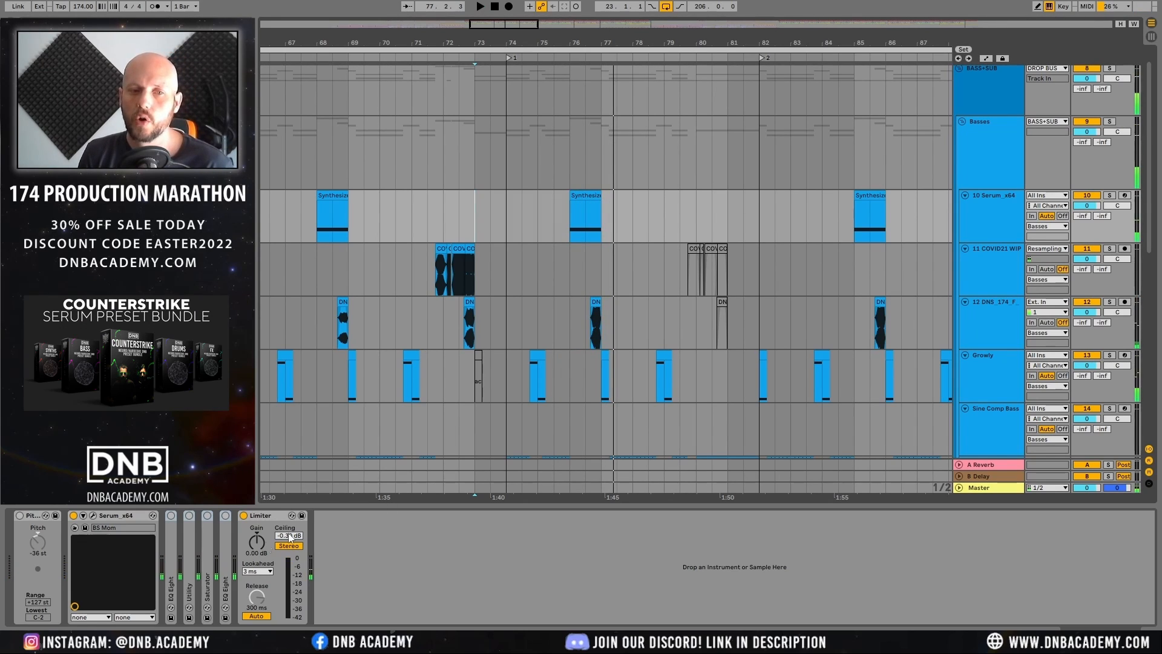
Step: Unfold and re-enable the first EQ Eight and the Utility on the Serum track, playing the bass after each
{"action": "double_click", "coordinate": [170, 543]}
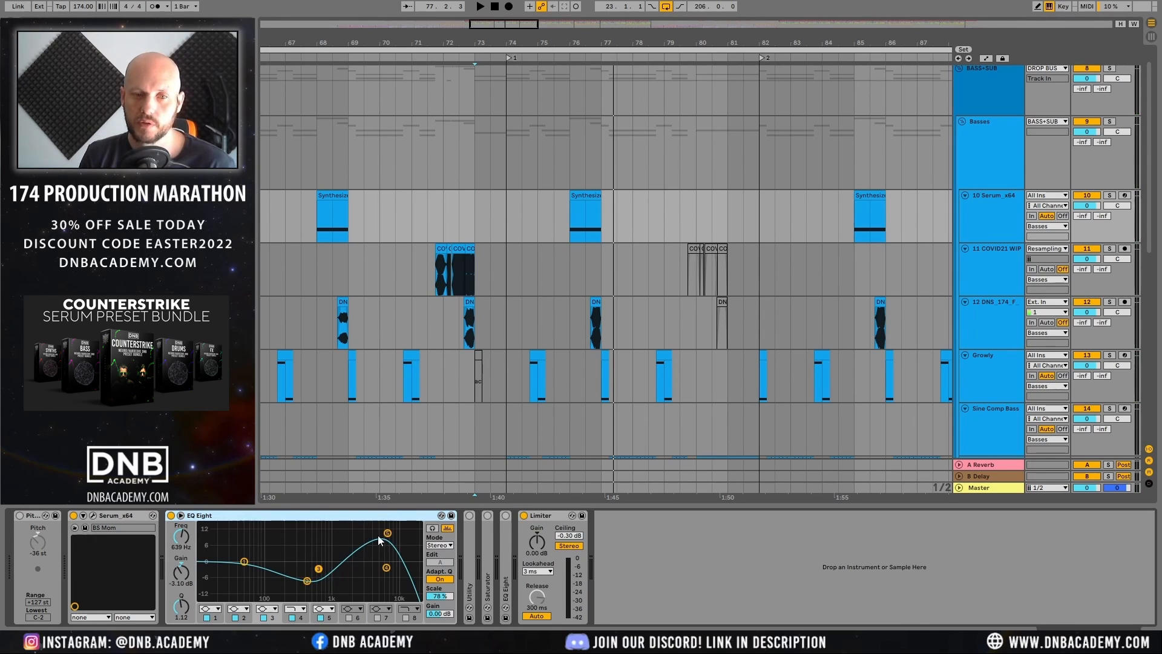
{"action": "left_click", "coordinate": [554, 215]}
{"action": "key", "text": "space"}
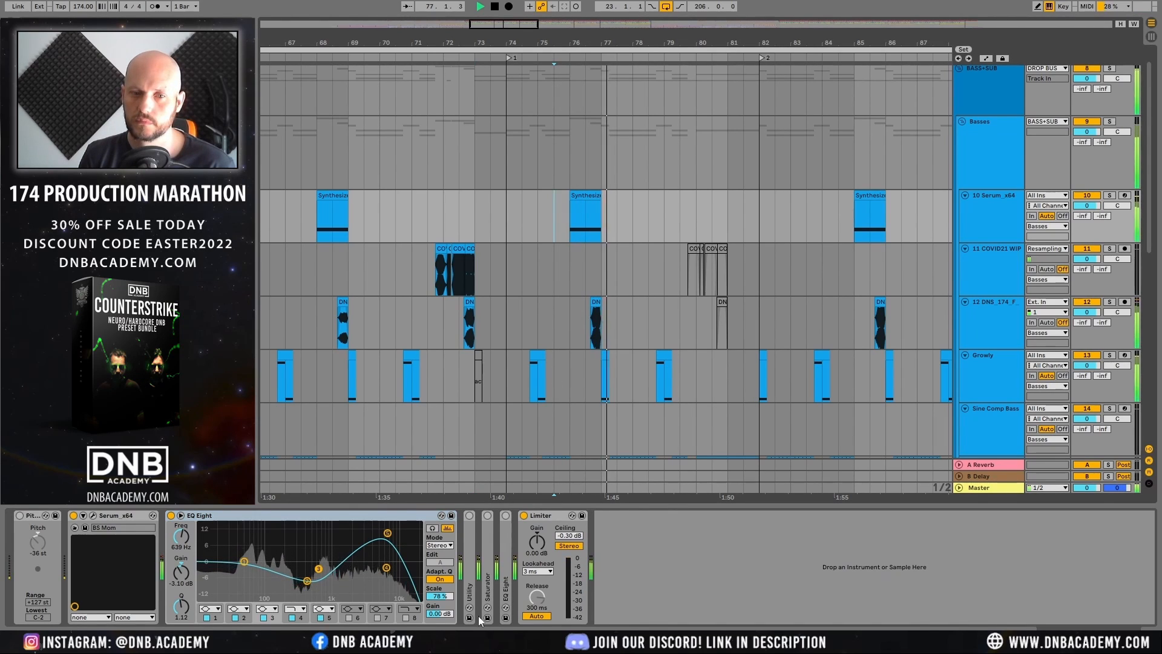
{"action": "key", "text": "space"}
{"action": "double_click", "coordinate": [470, 533]}
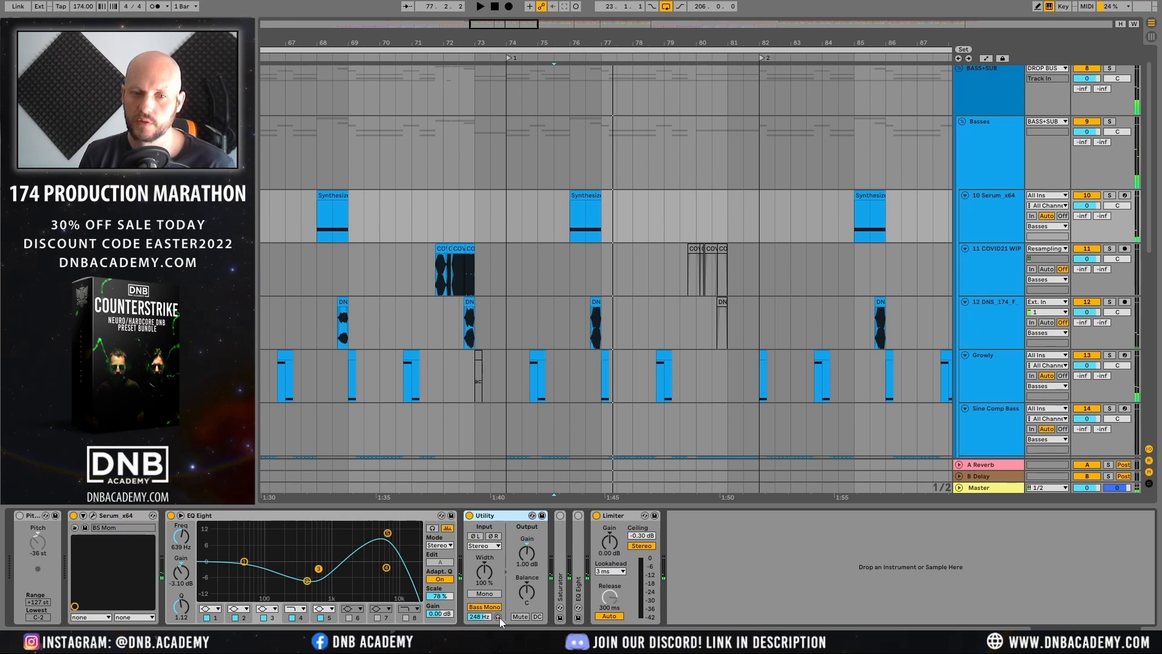
{"action": "key", "text": "space"}
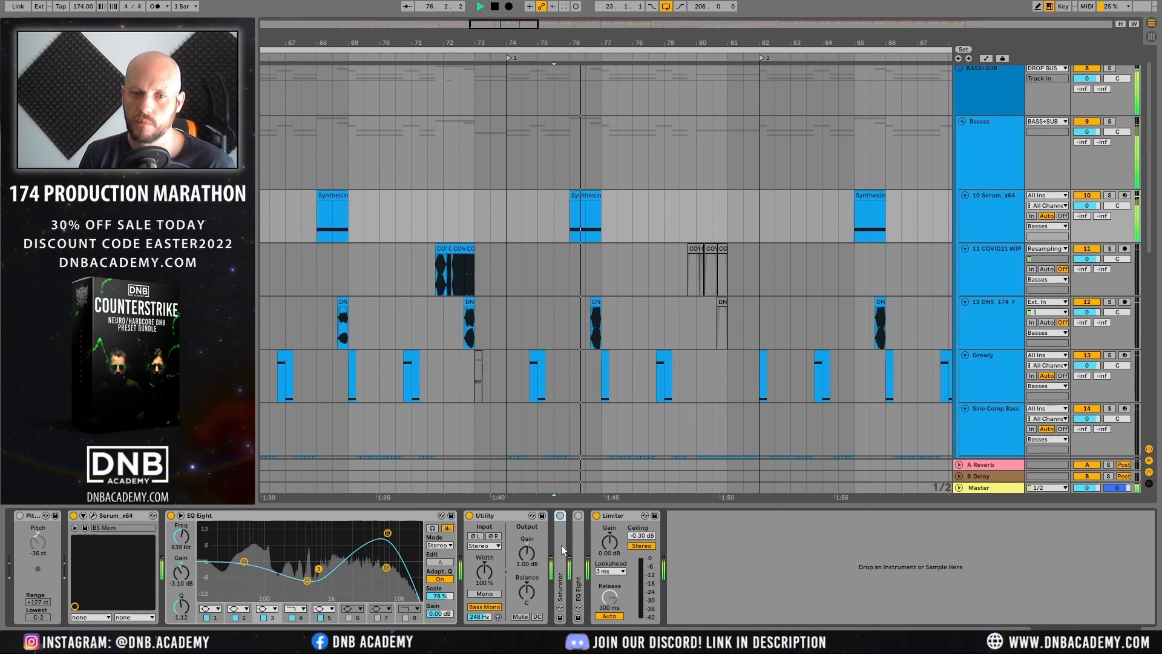
Step: Unfold and re-enable the Saturator on the Serum track, and play the bass through it
{"action": "double_click", "coordinate": [561, 545]}
{"action": "key", "text": "space"}
{"action": "left_click", "coordinate": [560, 515]}
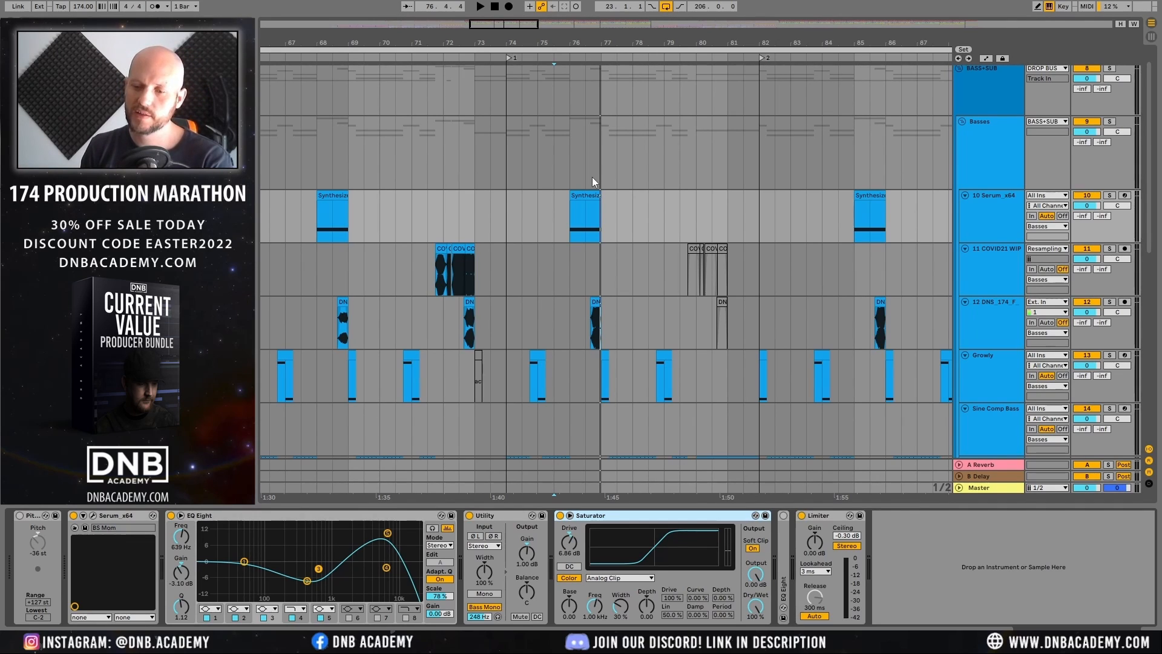
{"action": "key", "text": "space"}
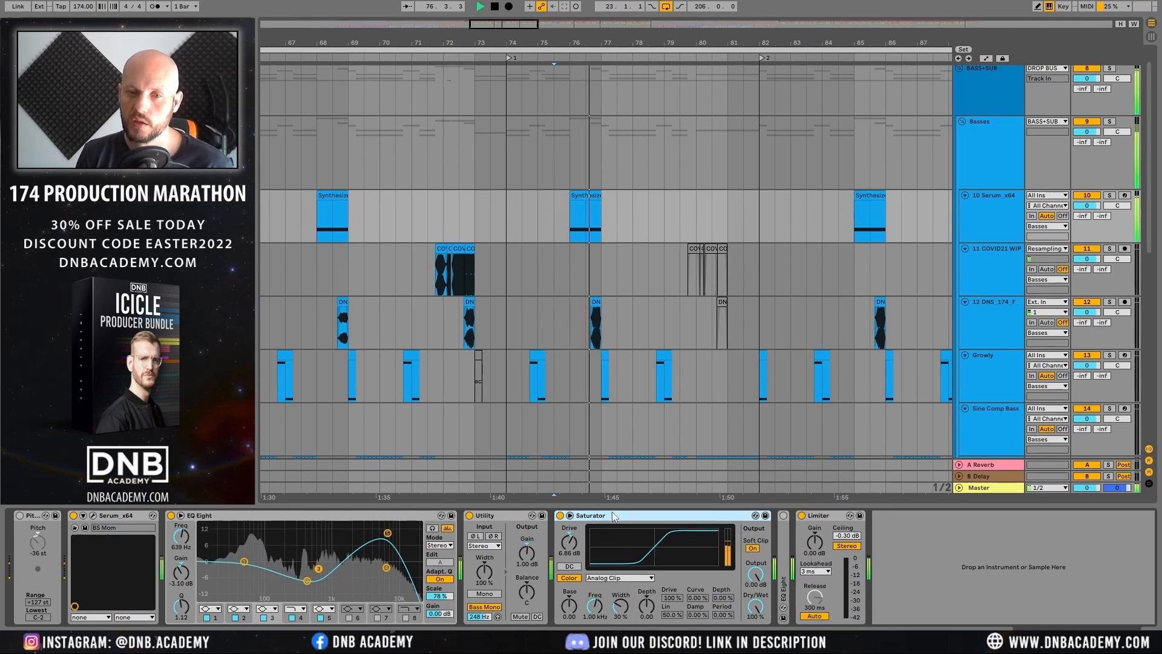
{"action": "key", "text": "space"}
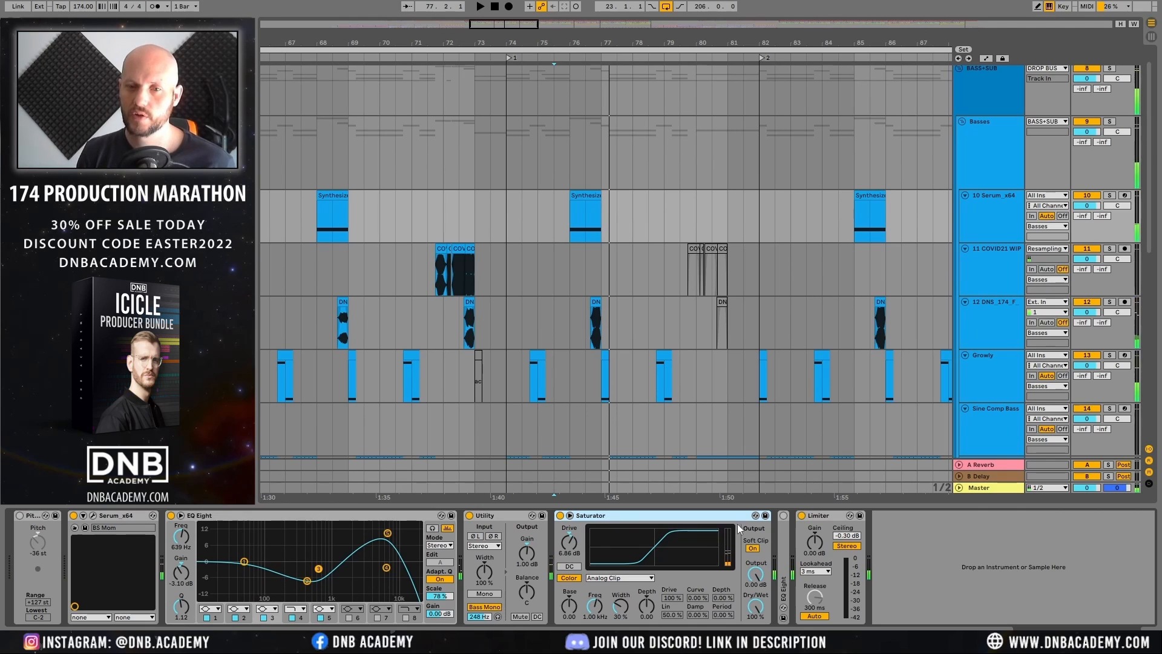
Step: Unfold and re-enable the second EQ Eight, comparing the Serum bass with it off and on during playback
{"action": "double_click", "coordinate": [783, 539]}
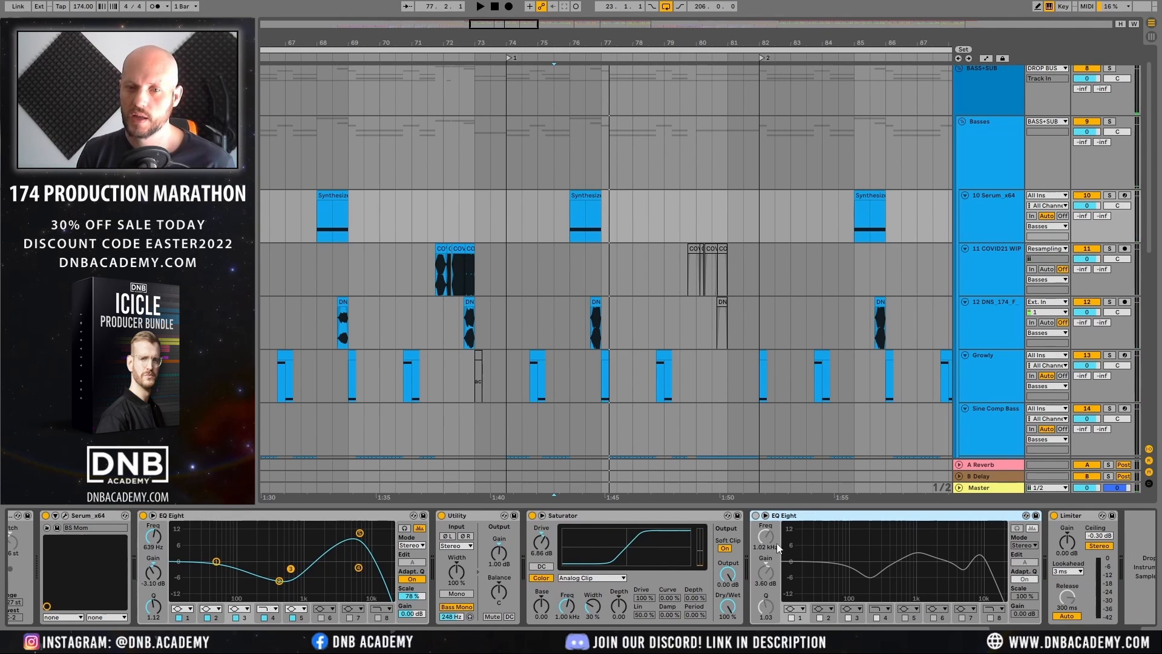
{"action": "left_click", "coordinate": [756, 515]}
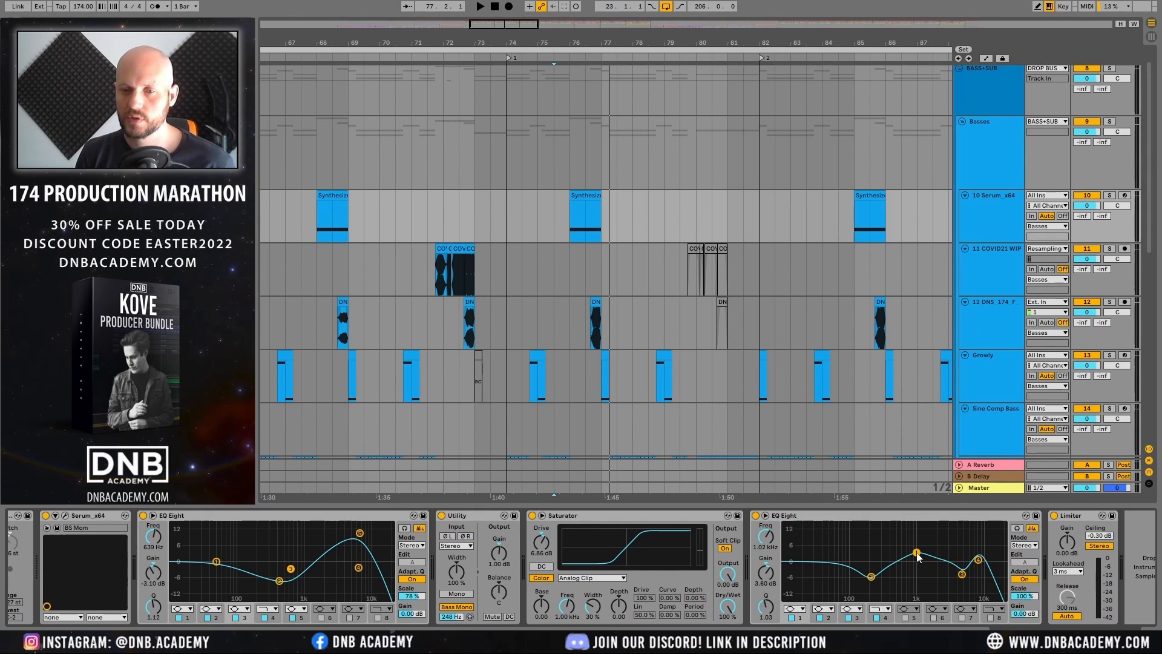
{"action": "left_click", "coordinate": [917, 520]}
{"action": "key", "text": "space"}
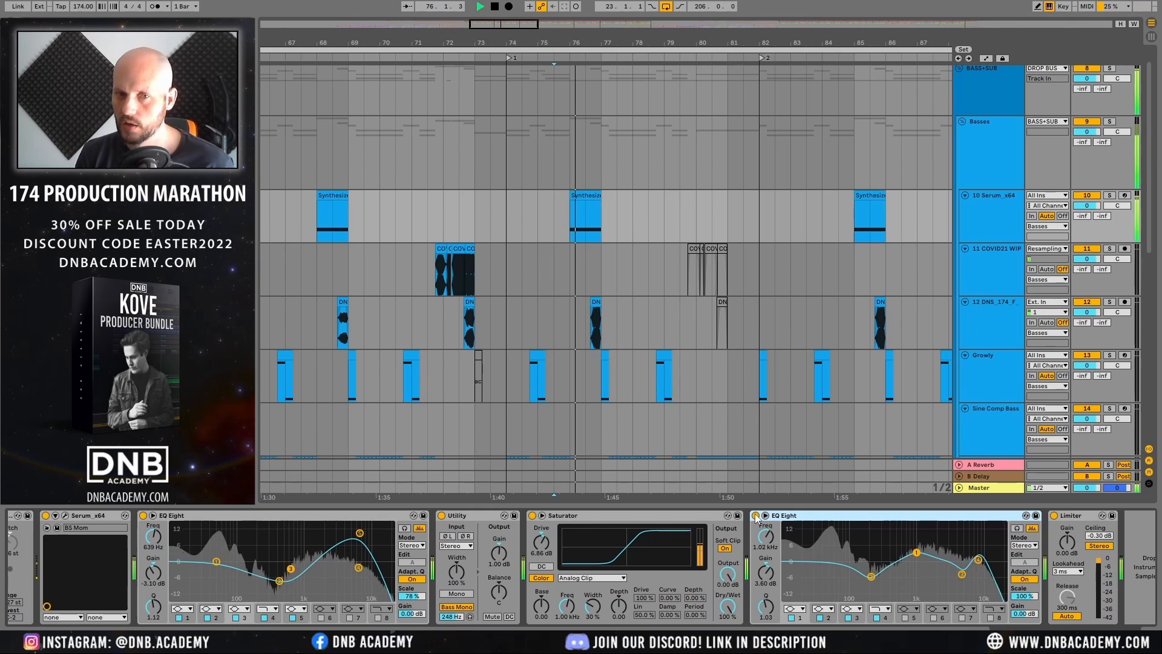
{"action": "left_click", "coordinate": [756, 516]}
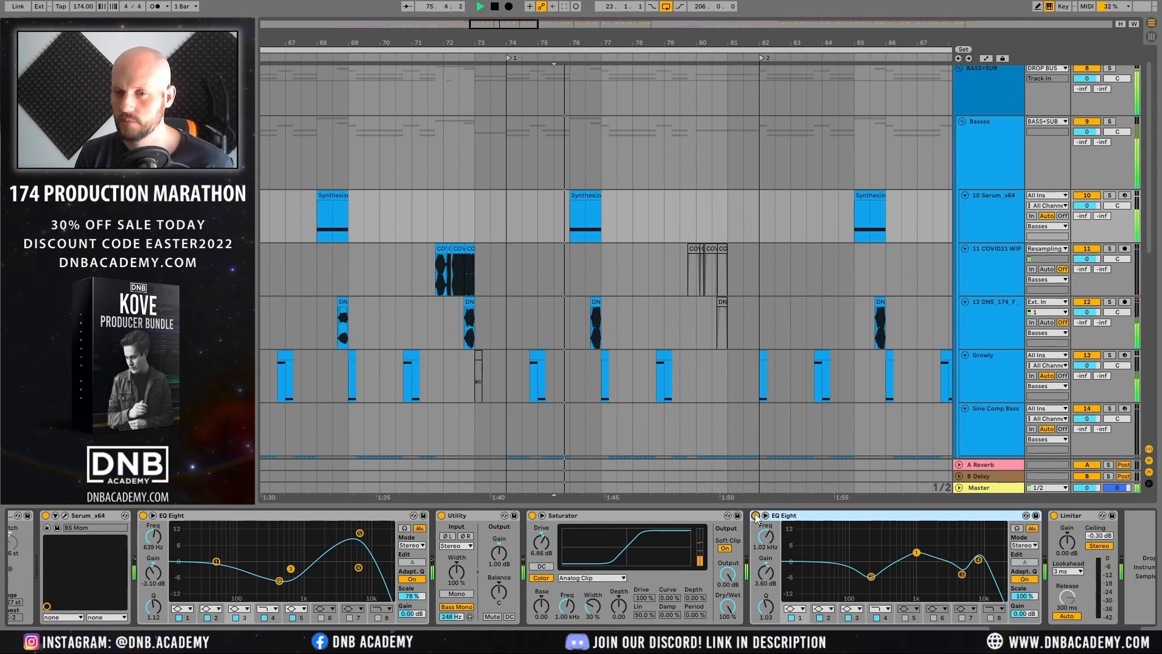
{"action": "left_click", "coordinate": [756, 515]}
{"action": "key", "text": "space"}
Step: Examine the cut and boost bands of the second EQ Eight, and fold the device away
{"action": "left_click", "coordinate": [962, 575]}
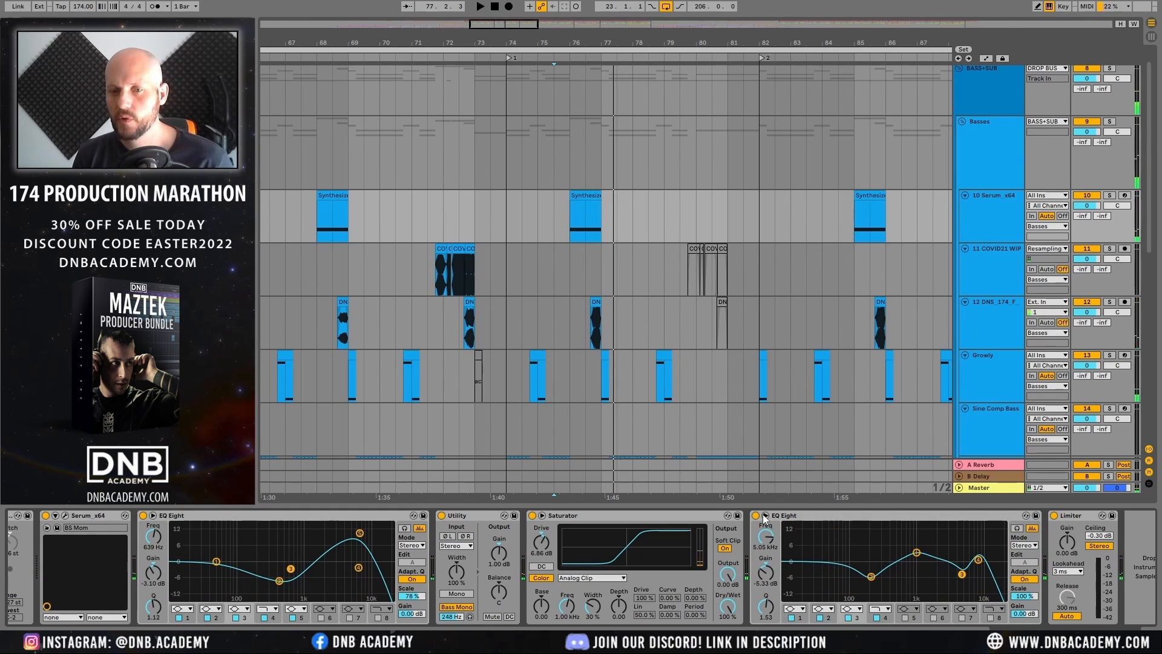
{"action": "left_click", "coordinate": [872, 578]}
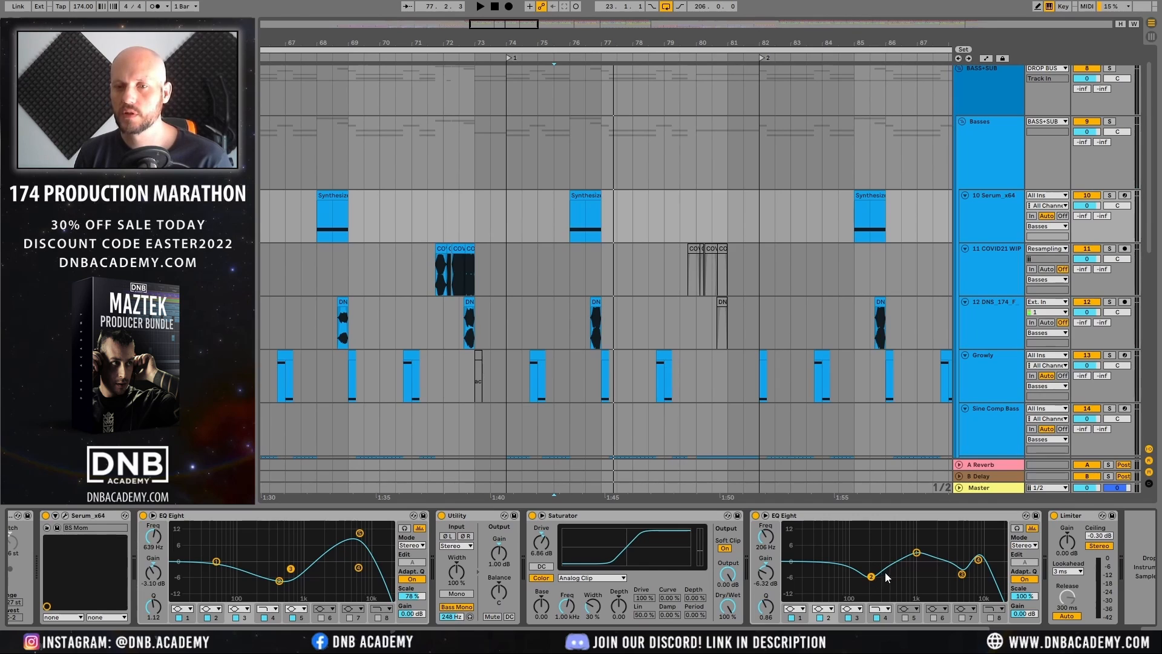
{"action": "left_click", "coordinate": [917, 553]}
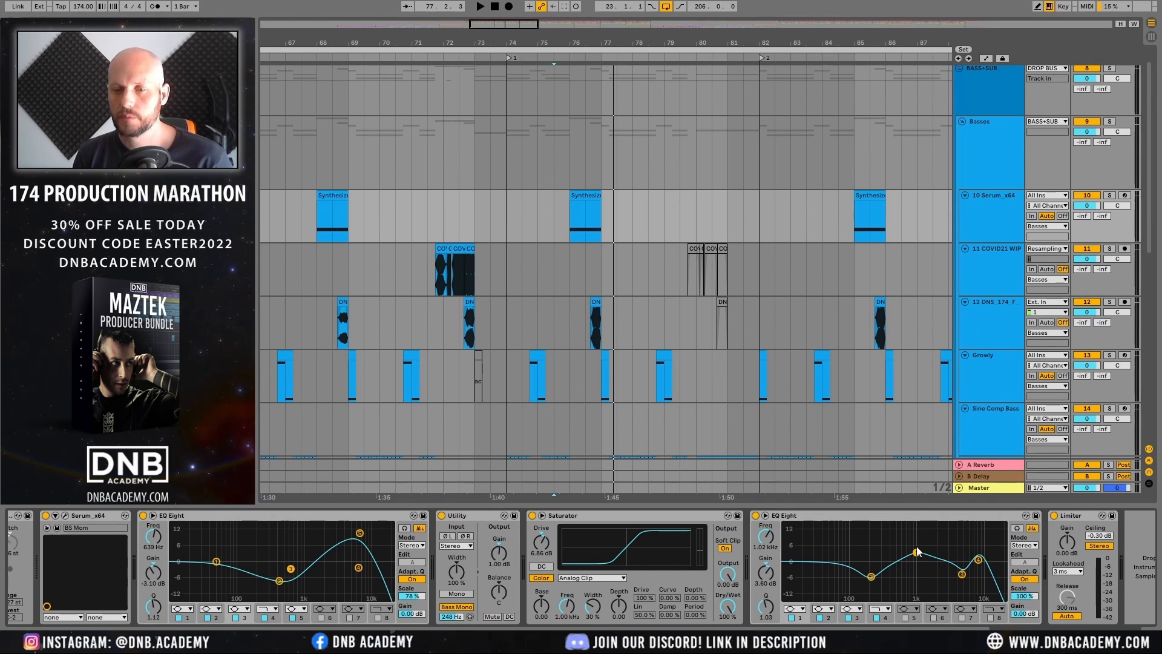
{"action": "double_click", "coordinate": [846, 519]}
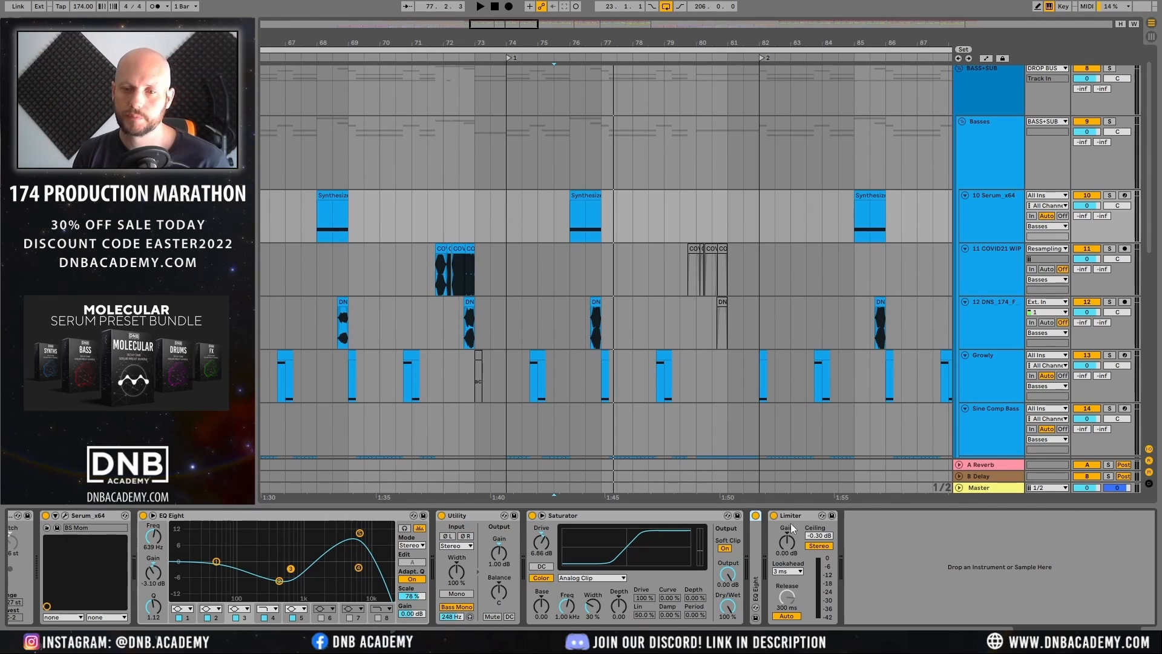
Step: Play the three short Serum bass clips starting at bar 110
{"action": "left_click_drag", "start_coordinate": [807, 43], "coordinate": [652, 7]}
{"action": "left_click_drag", "start_coordinate": [869, 40], "coordinate": [616, 221]}
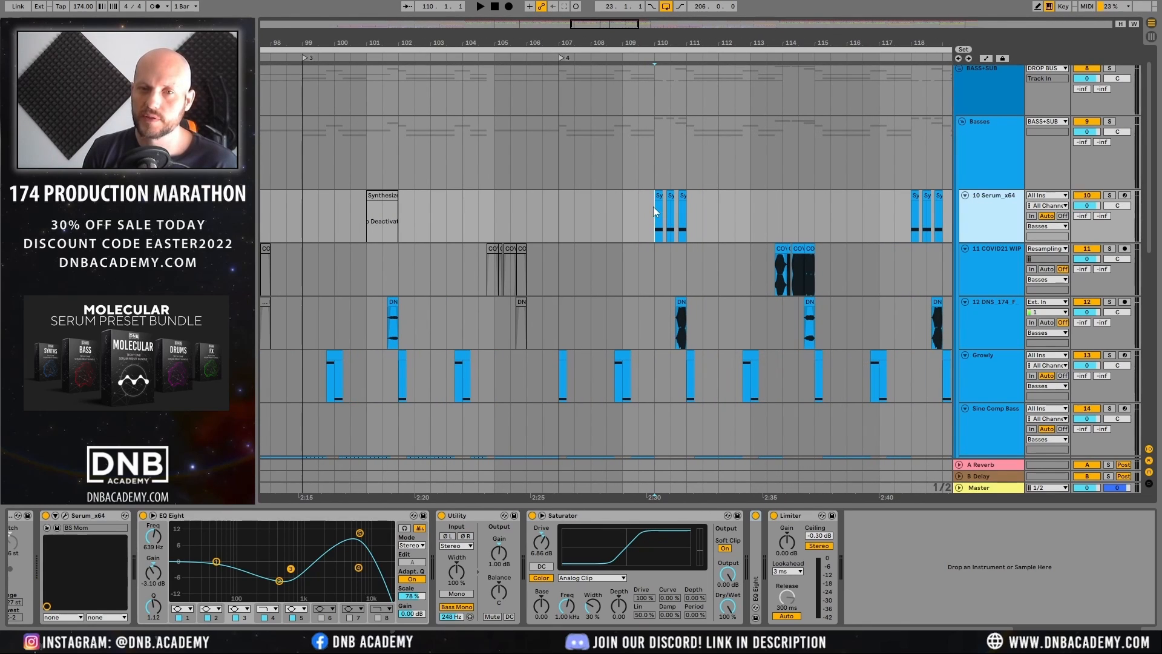
{"action": "key", "text": "space"}
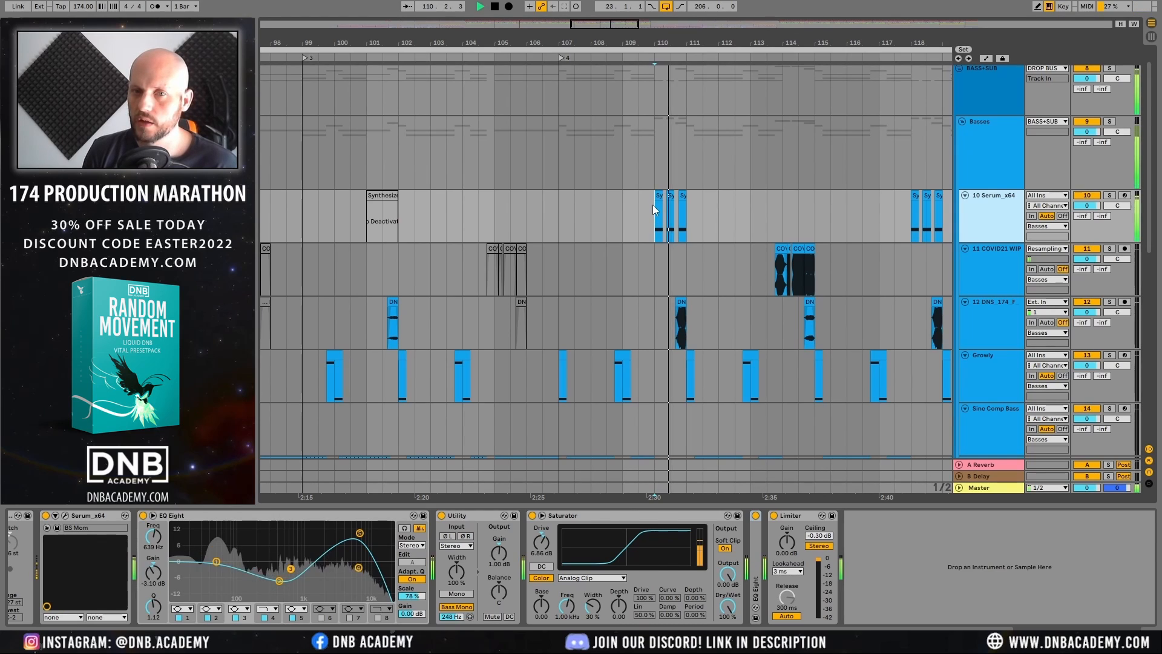
{"action": "key", "text": "space"}
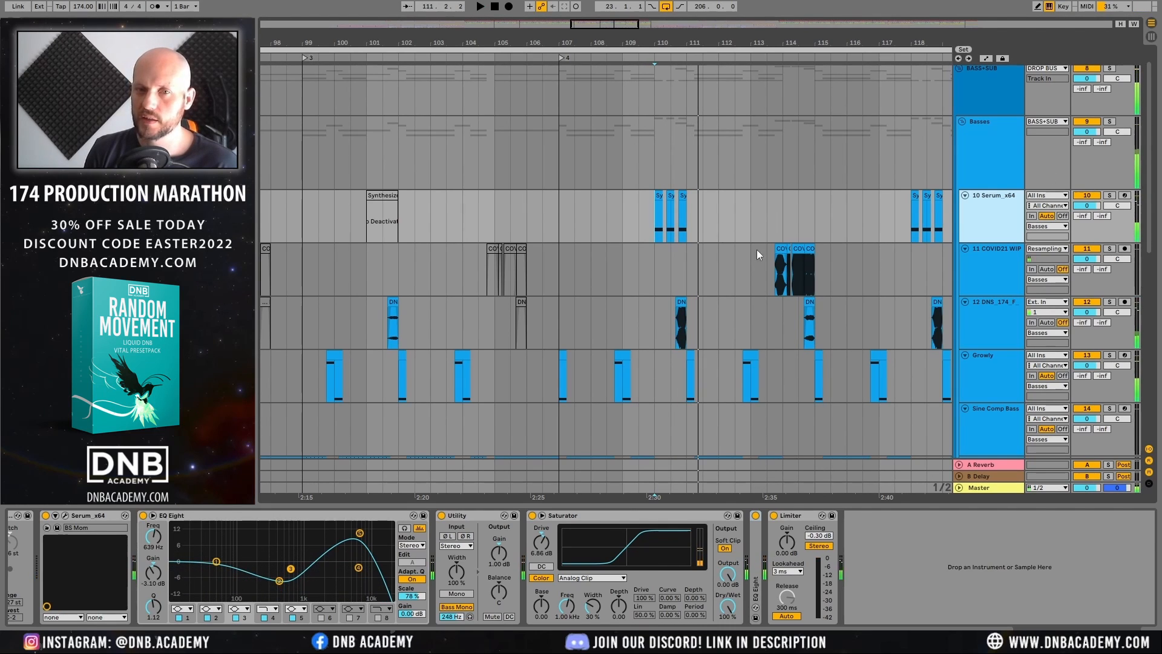
Step: Play the drop from bar 109 with all layers and look over the arrangement of the bass and sub clips
{"action": "left_click", "coordinate": [627, 208]}
{"action": "key", "text": "space"}
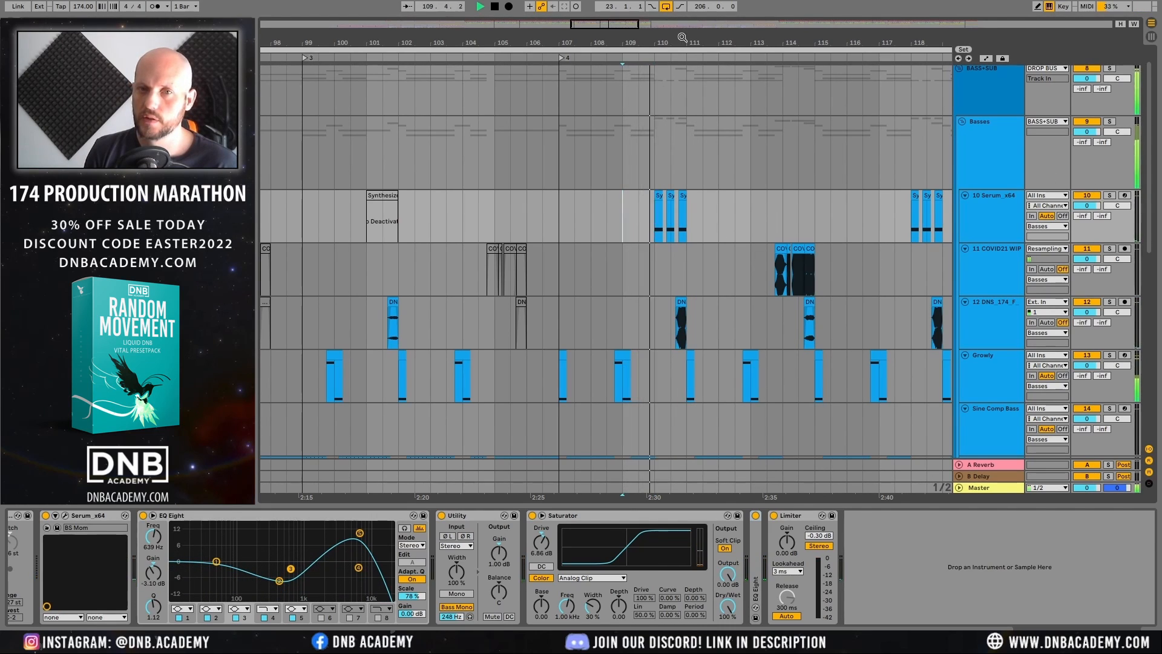
{"action": "key", "text": "plus"}
{"action": "left_click_drag", "start_coordinate": [681, 36], "coordinate": [549, 33]}
{"action": "scroll", "coordinate": [615, 203], "scroll_direction": "down", "scroll_amount": 2}
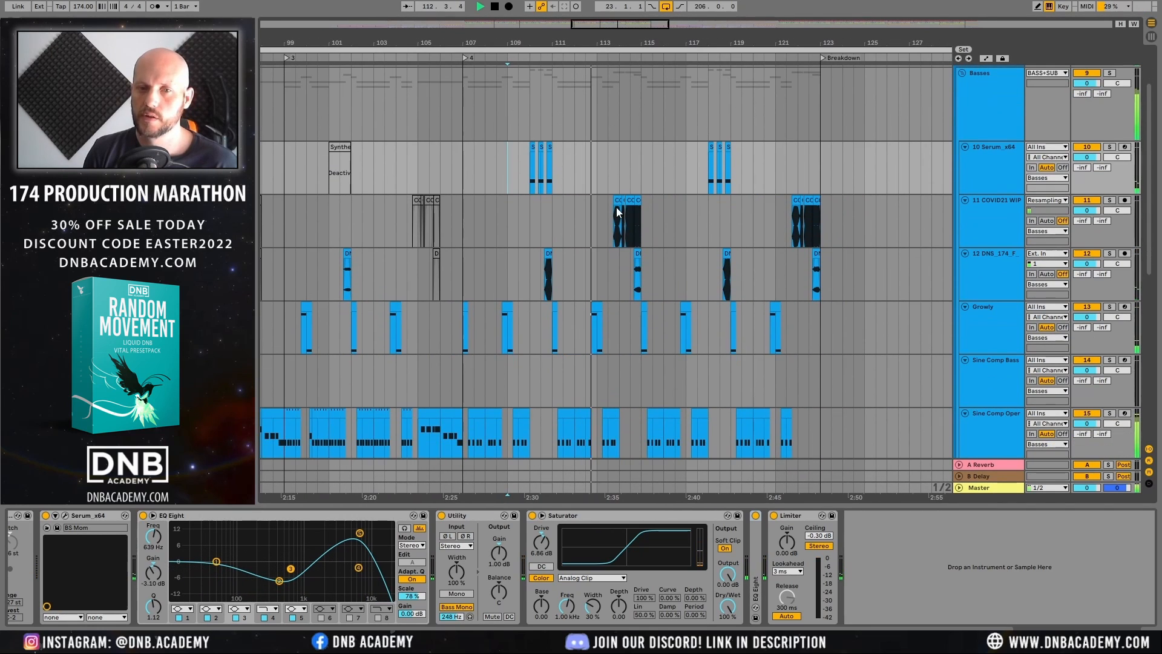
{"action": "scroll", "coordinate": [618, 201], "scroll_direction": "down", "scroll_amount": 6}
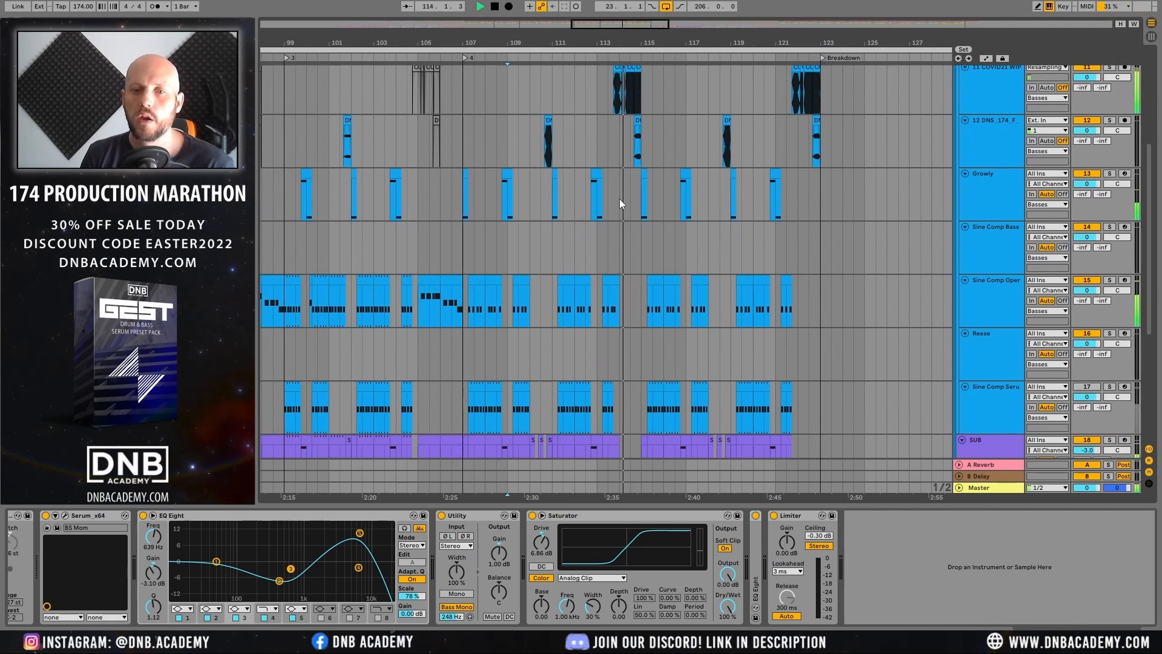
{"action": "scroll", "coordinate": [620, 199], "scroll_direction": "up", "scroll_amount": 9}
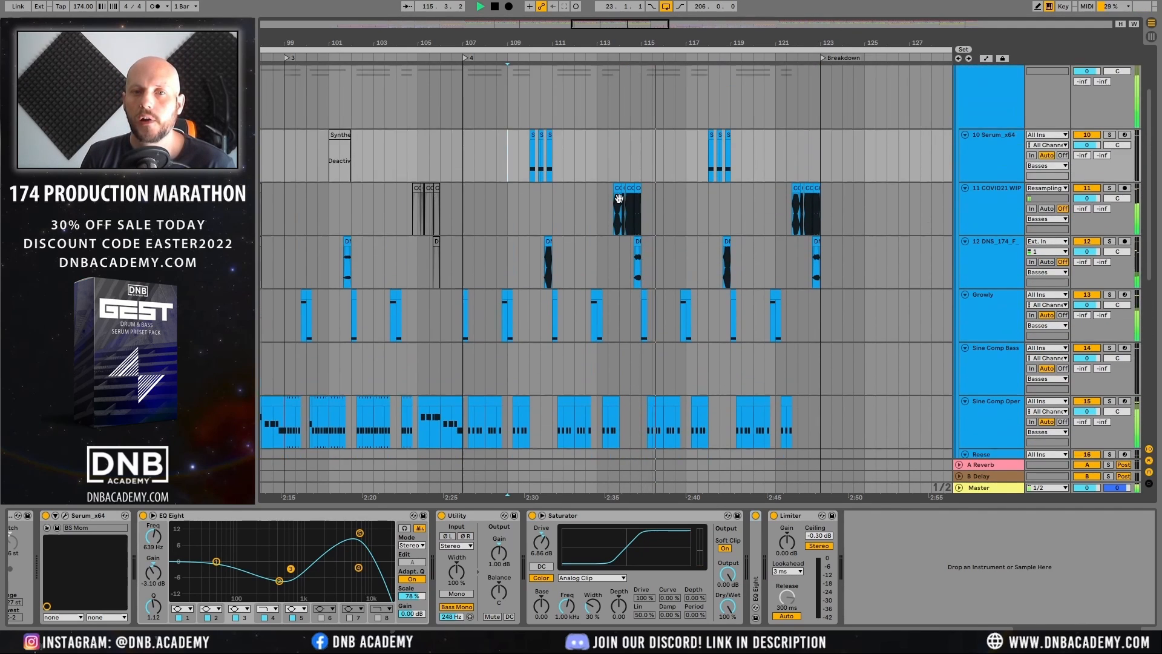
Step: Fold the BASS+SUB group, stop playback, and select everything from the Breakdown marker to the end of the arrangement
{"action": "left_click", "coordinate": [959, 92]}
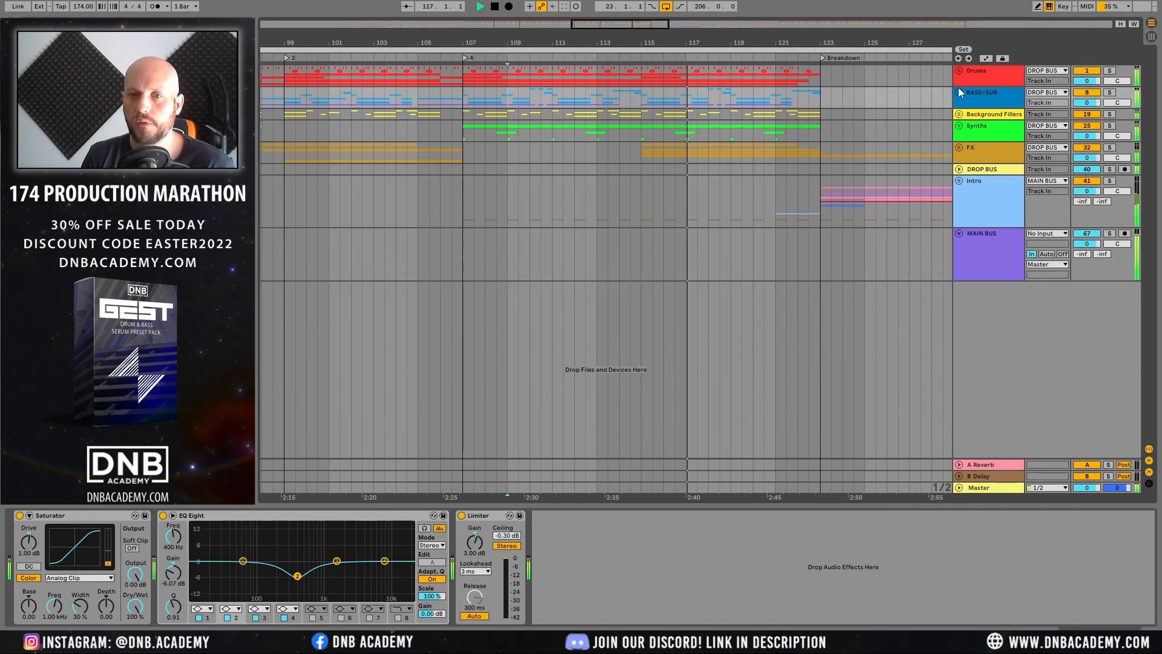
{"action": "left_click_drag", "start_coordinate": [721, 38], "coordinate": [581, 28]}
{"action": "key", "text": "space"}
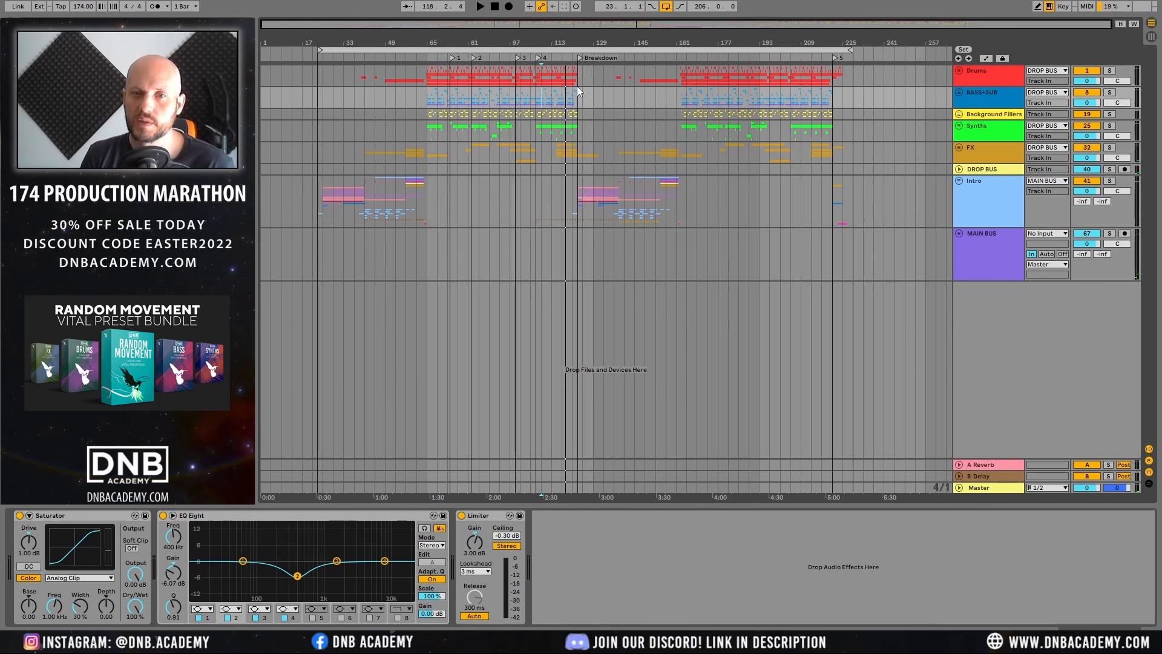
{"action": "left_click_drag", "start_coordinate": [579, 75], "coordinate": [852, 297]}
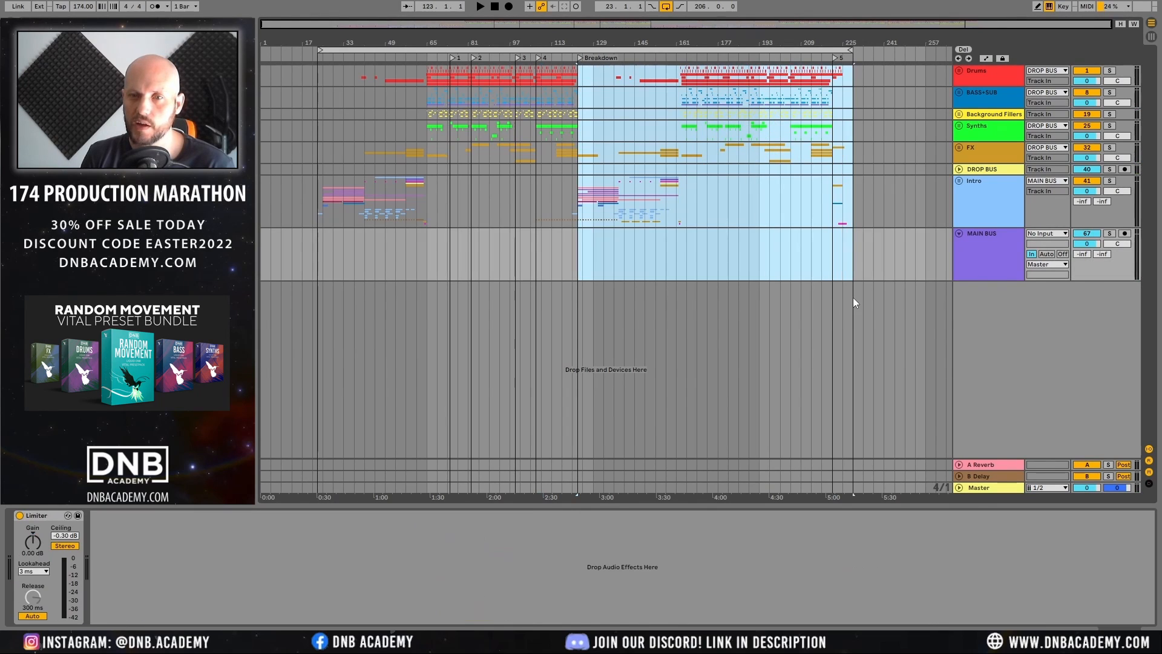
Step: Unfold the FX group, solo the Nyikorog track, and audition its clip starting at bar 213
{"action": "left_click", "coordinate": [992, 152]}
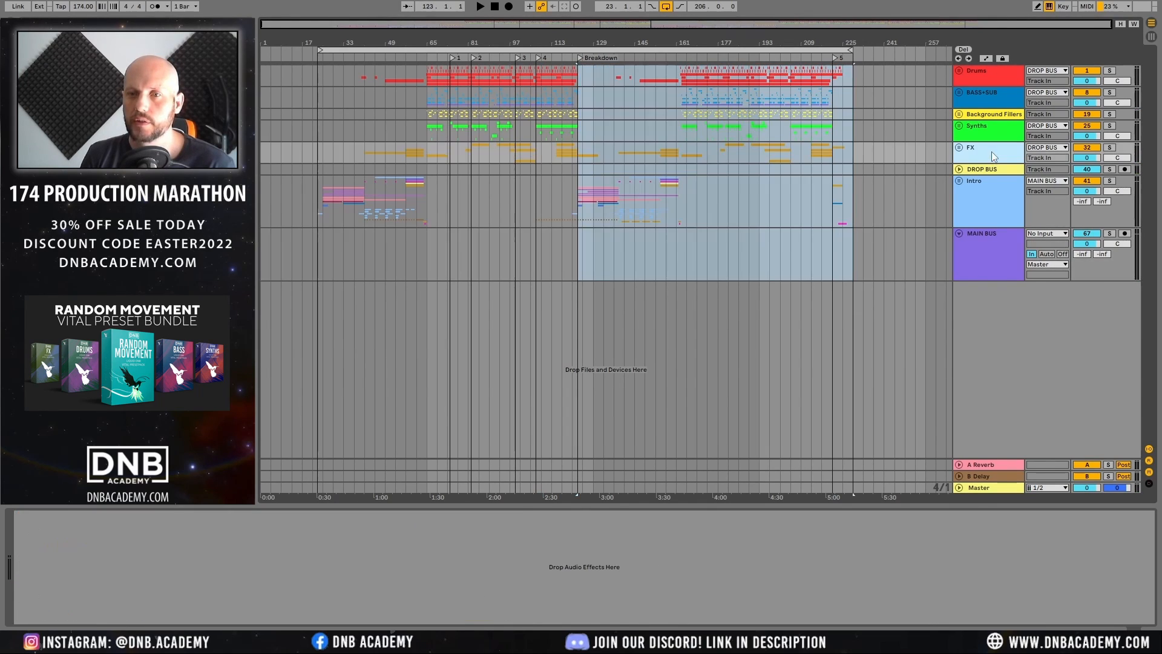
{"action": "left_click", "coordinate": [959, 148]}
{"action": "left_click_drag", "start_coordinate": [851, 40], "coordinate": [850, 39]}
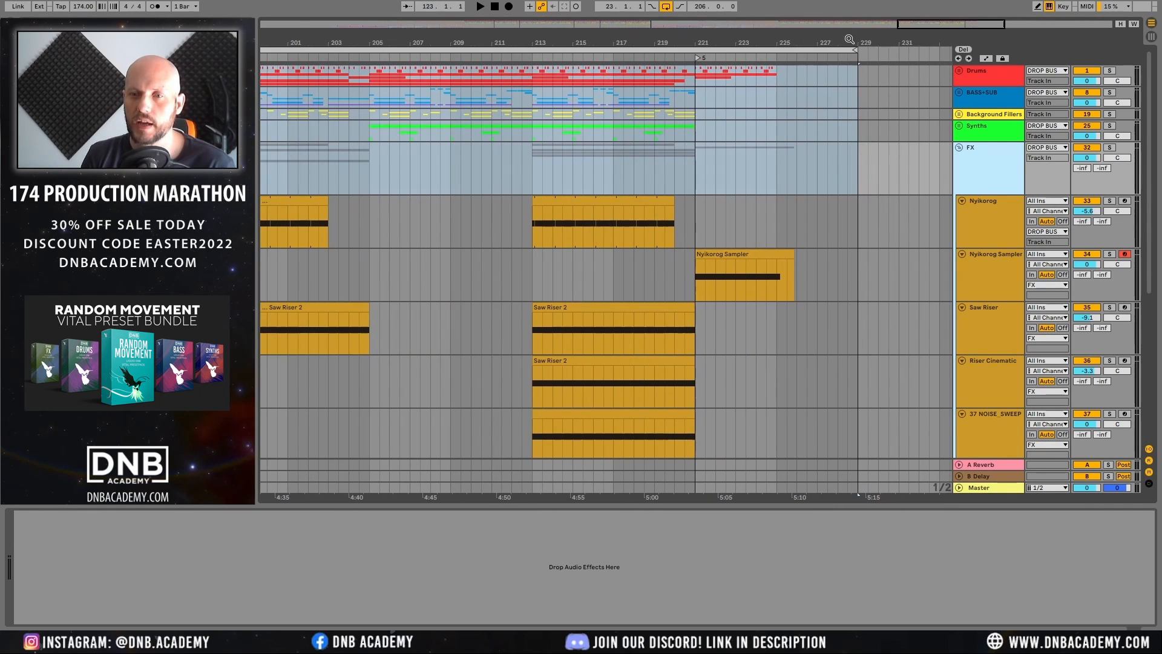
{"action": "left_click", "coordinate": [586, 212]}
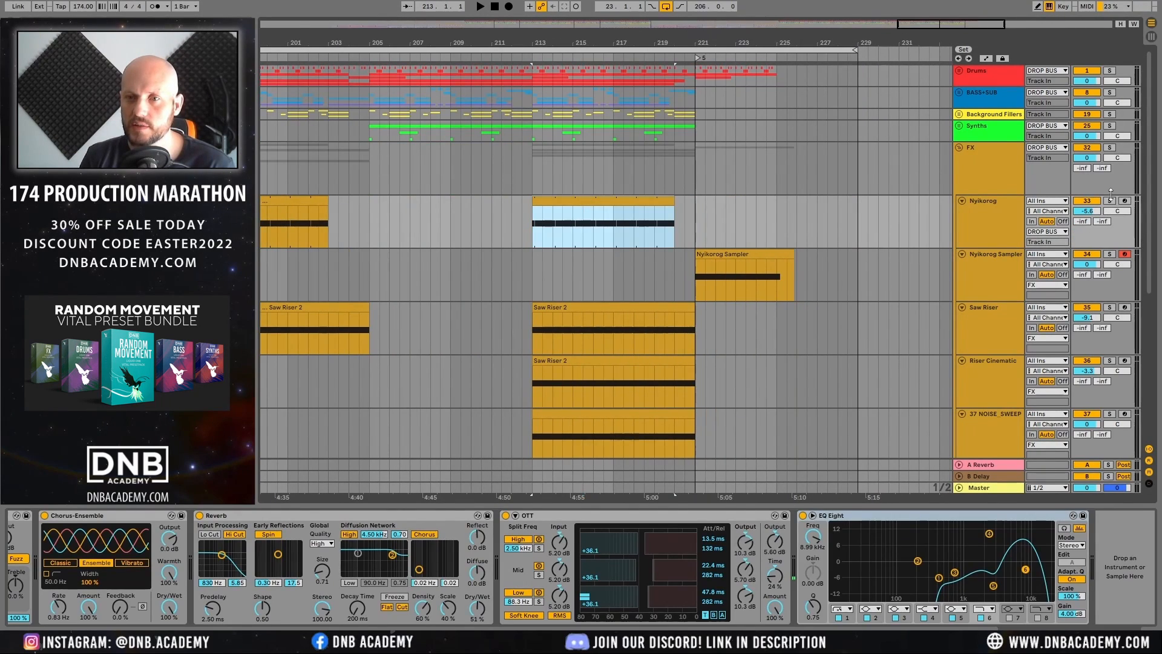
{"action": "left_click", "coordinate": [1109, 200]}
{"action": "left_click", "coordinate": [627, 201]}
{"action": "key", "text": "space"}
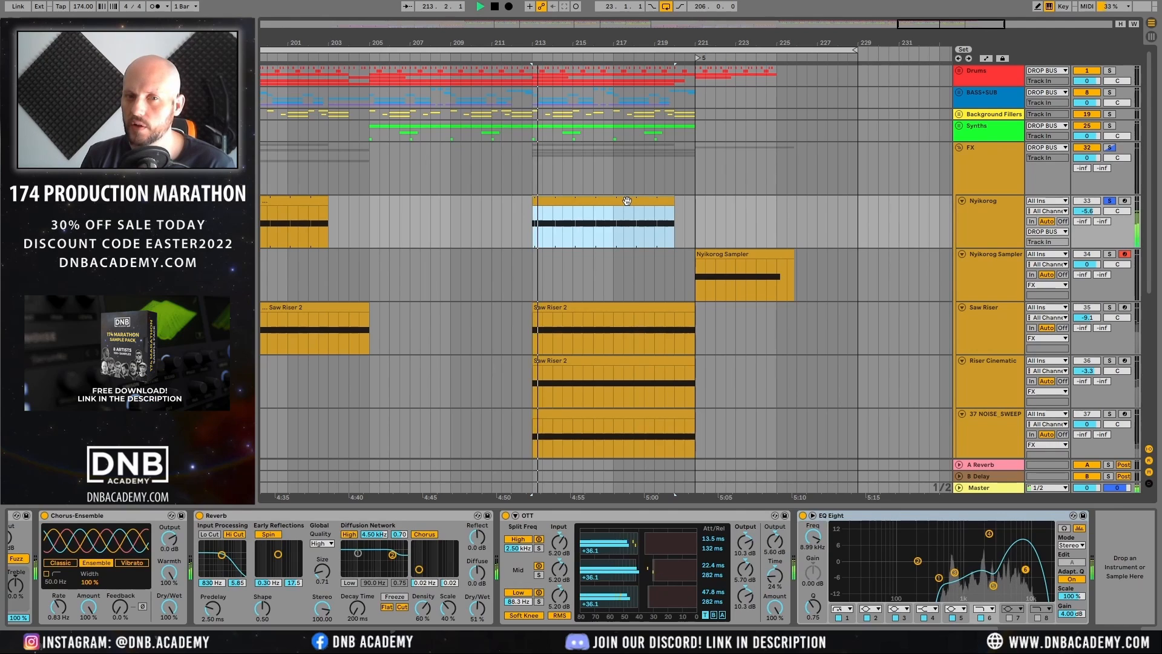
{"action": "key", "text": "space"}
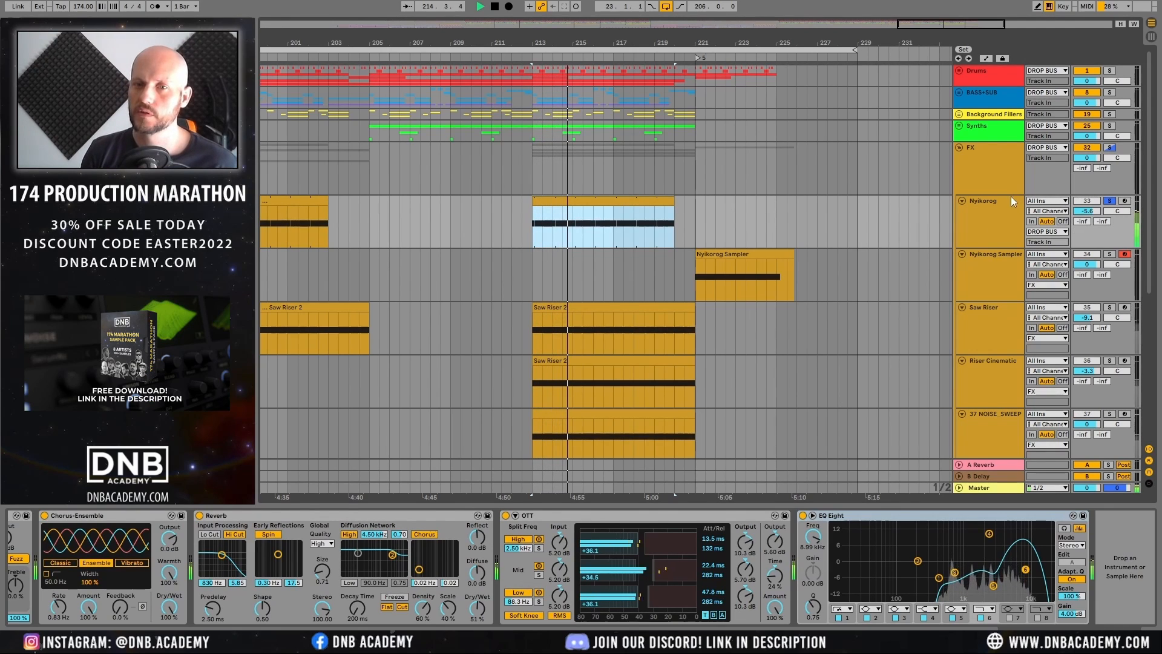
Step: Solo the Nyikorog Sampler track, show its Sampler's MPE settings, and play its clip from bar 221
{"action": "left_click", "coordinate": [1007, 204]}
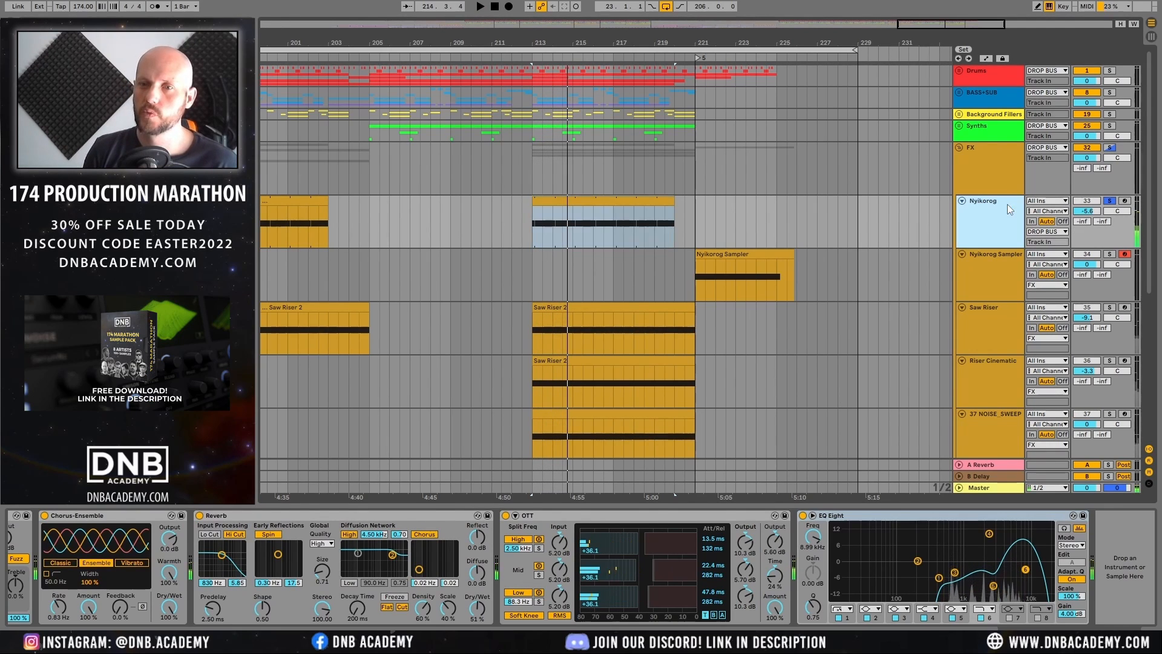
{"action": "left_click", "coordinate": [988, 257]}
{"action": "left_click", "coordinate": [1109, 255]}
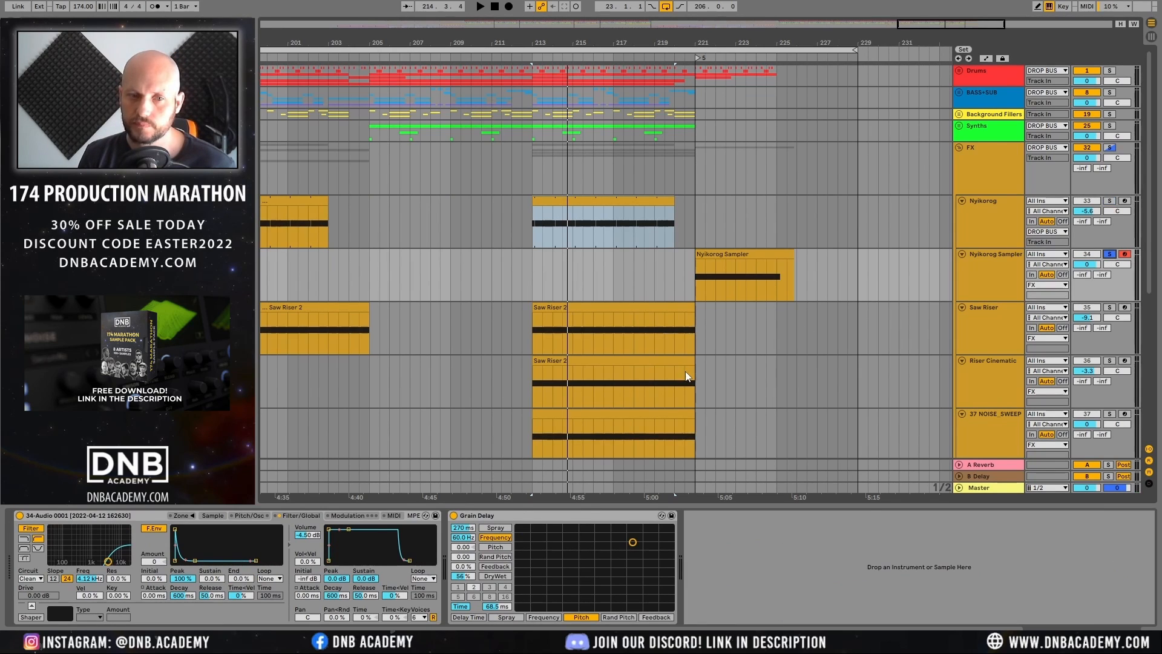
{"action": "left_click", "coordinate": [393, 515]}
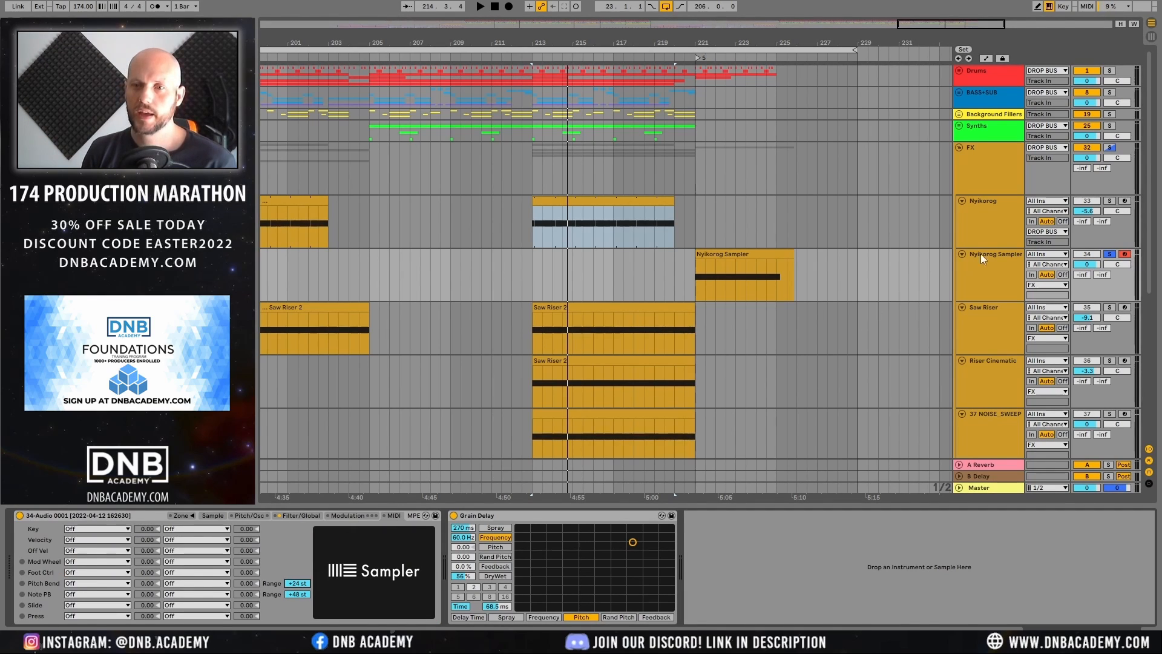
{"action": "left_click", "coordinate": [736, 255]}
{"action": "key", "text": "space"}
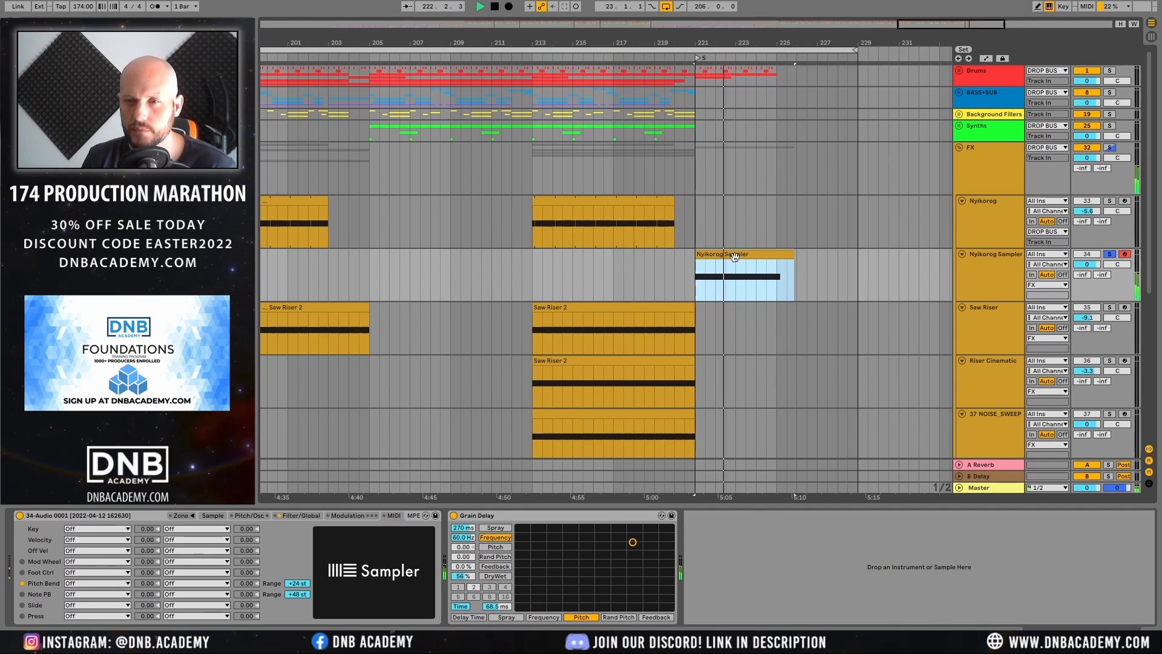
Step: Show the Sampler's Filter/Global settings and compare the sound with the filter off and on, ending with it on
{"action": "left_click", "coordinate": [286, 513]}
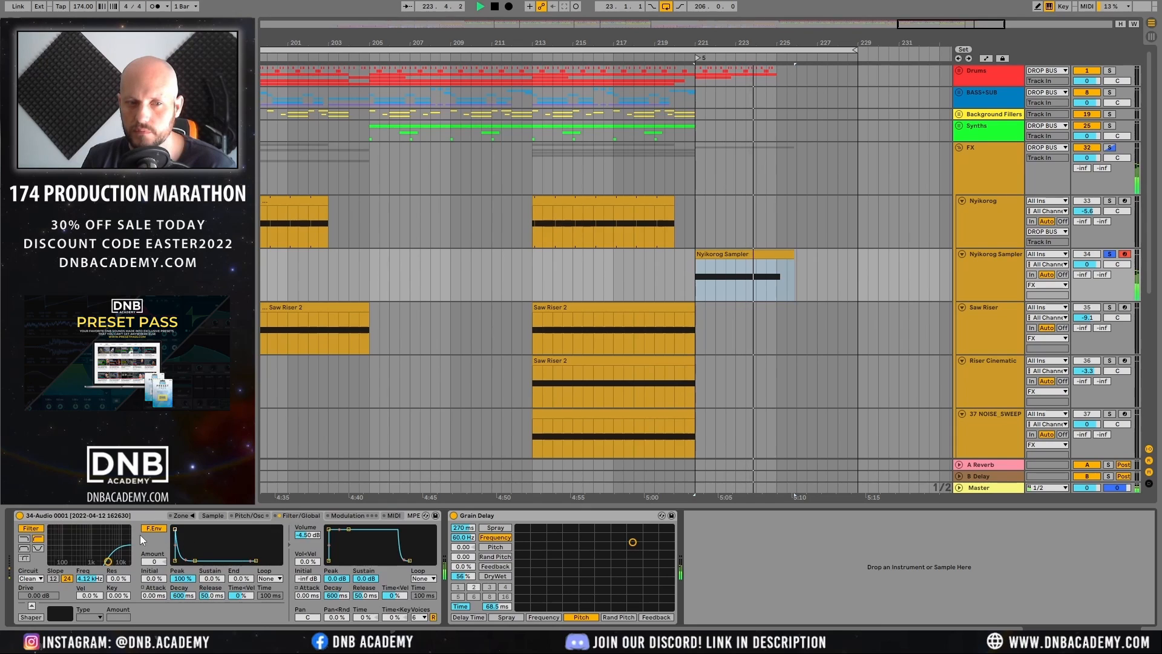
{"action": "left_click", "coordinate": [30, 529]}
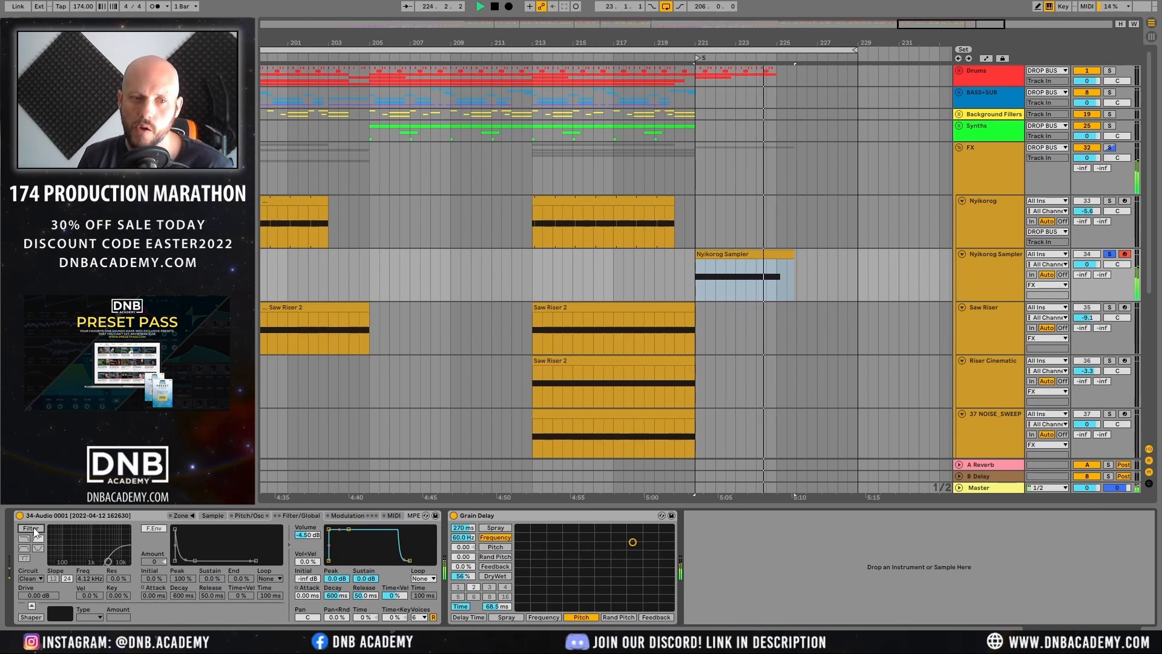
{"action": "left_click", "coordinate": [30, 528]}
{"action": "key", "text": "space"}
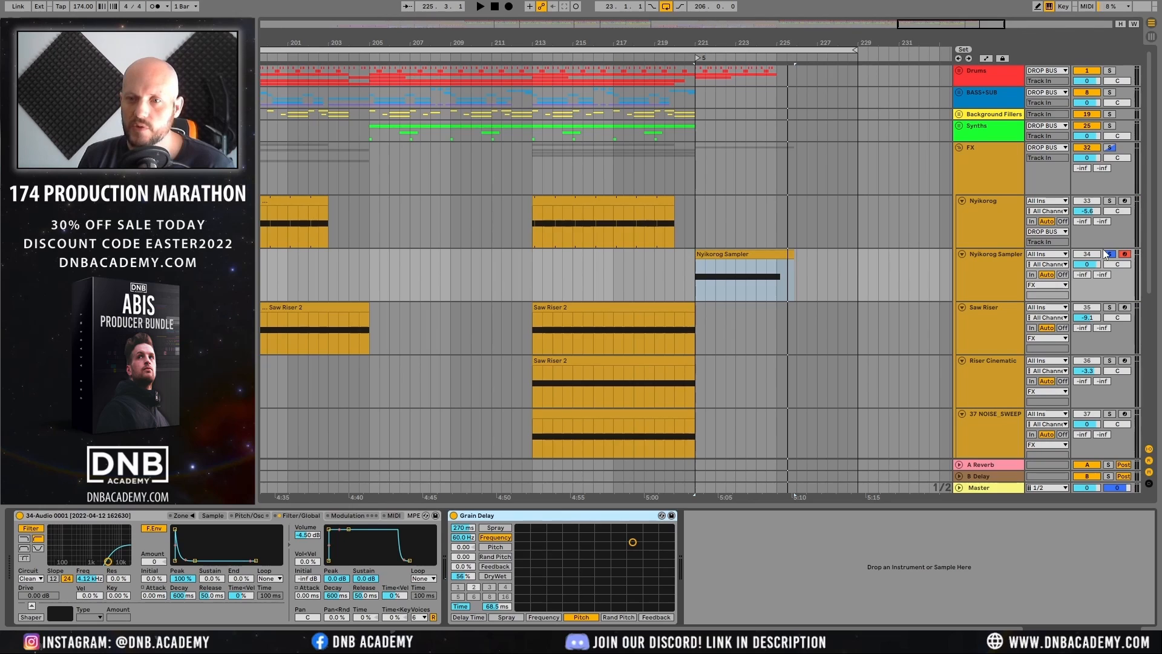
Step: Turn off the Nyikorog Sampler solo and play the track's ending from bar 220 in the full mix
{"action": "left_click", "coordinate": [675, 260]}
{"action": "key", "text": "space"}
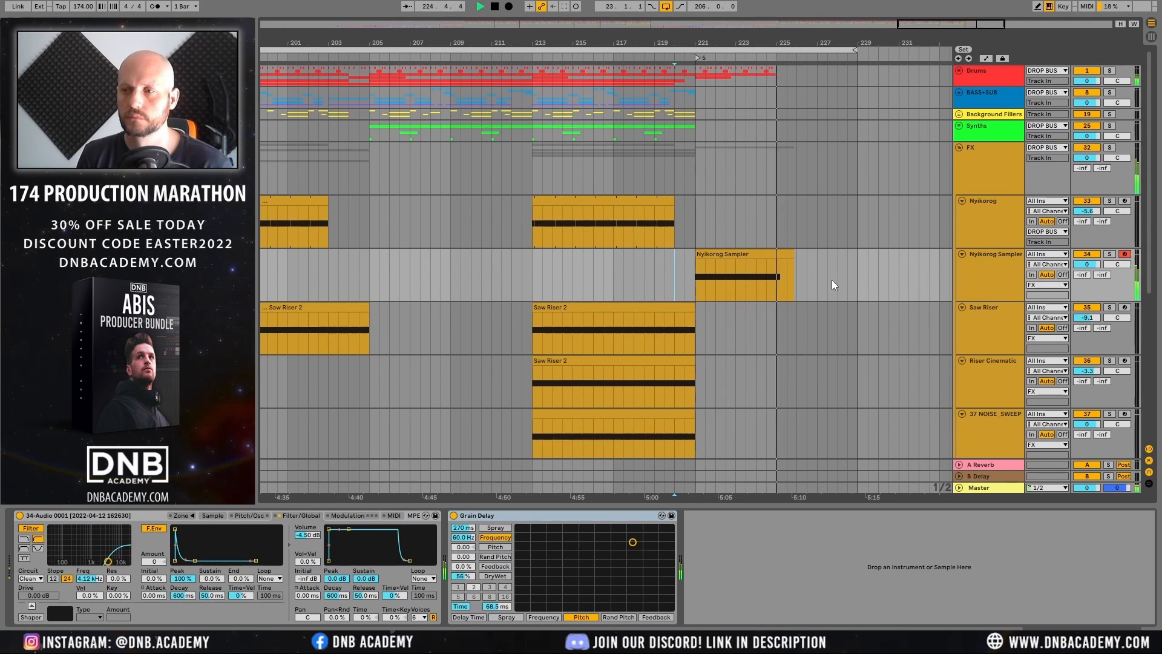
{"action": "scroll", "coordinate": [798, 283], "scroll_direction": "down", "scroll_amount": 3}
{"action": "scroll", "coordinate": [798, 282], "scroll_direction": "down", "scroll_amount": 5}
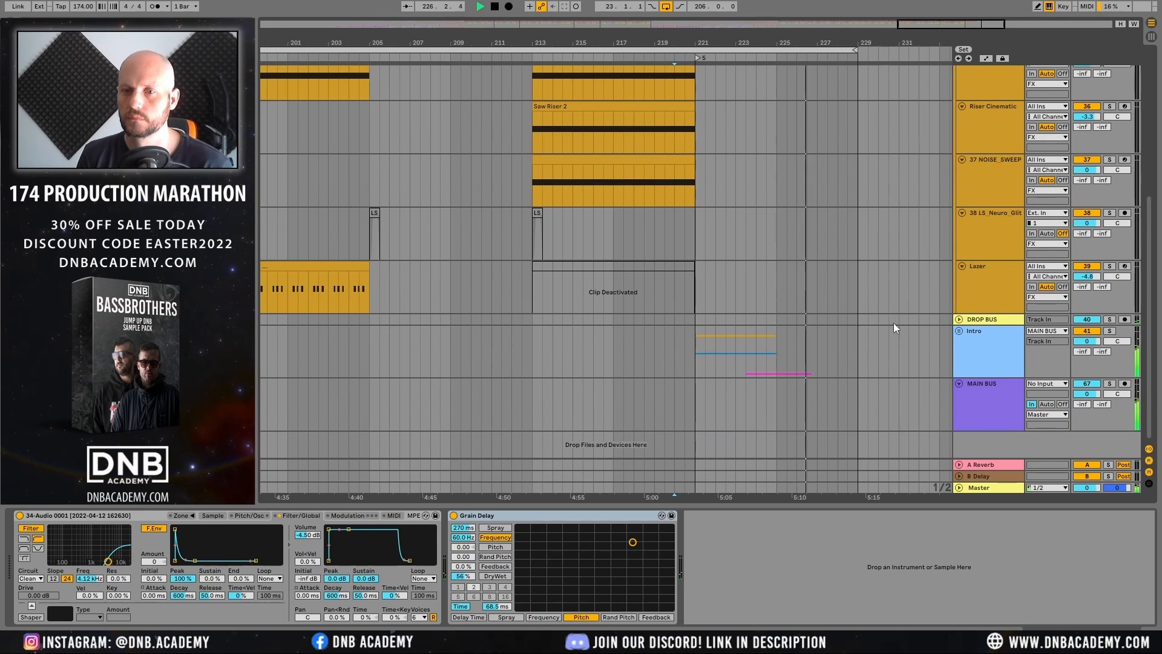
{"action": "key", "text": "space"}
Step: Unfold the Intro group and its Neuro Glitch track, and select the glitch clip near bar 223
{"action": "left_click", "coordinate": [958, 331]}
{"action": "scroll", "coordinate": [893, 299], "scroll_direction": "down", "scroll_amount": 10}
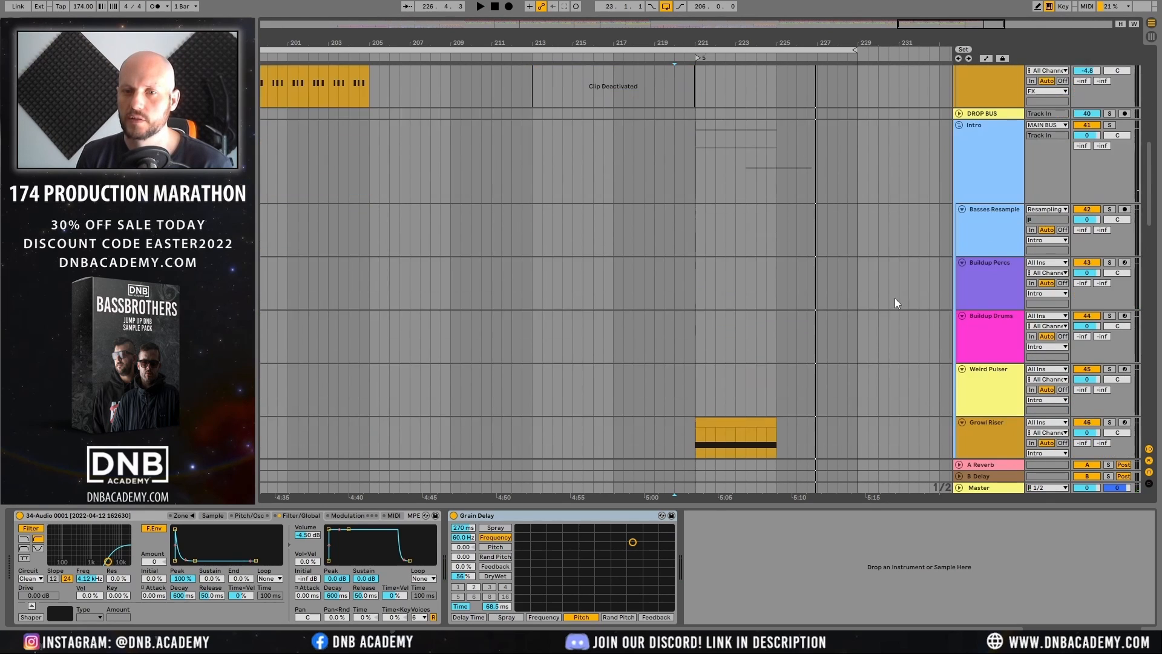
{"action": "scroll", "coordinate": [891, 296], "scroll_direction": "down", "scroll_amount": 10}
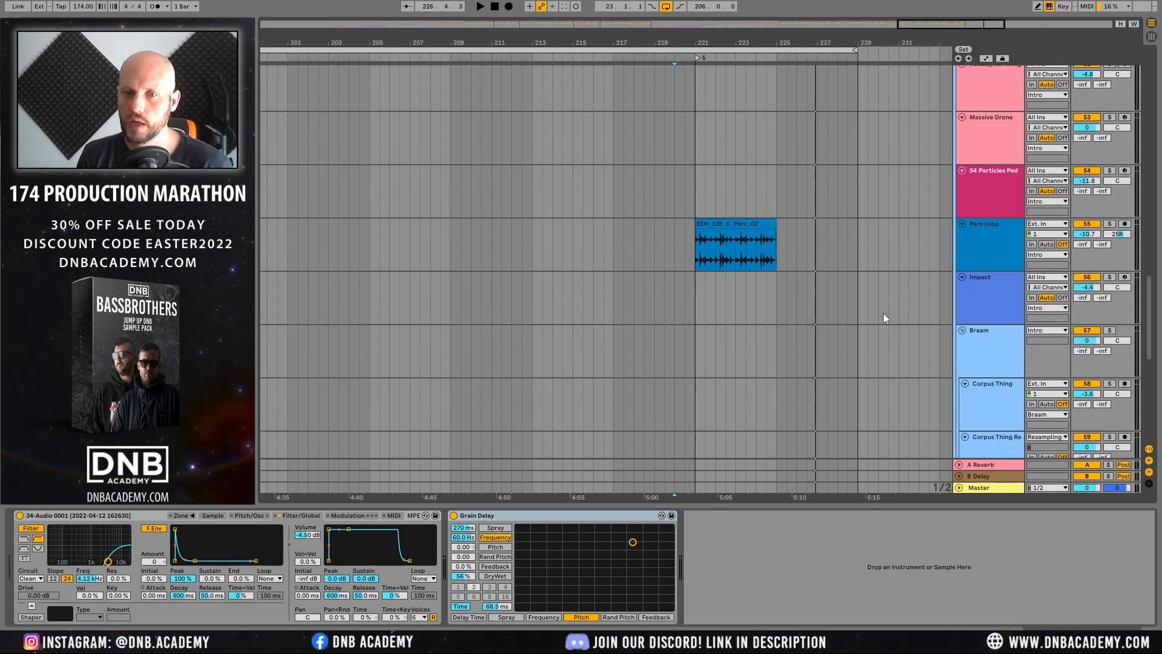
{"action": "scroll", "coordinate": [828, 289], "scroll_direction": "down", "scroll_amount": 5}
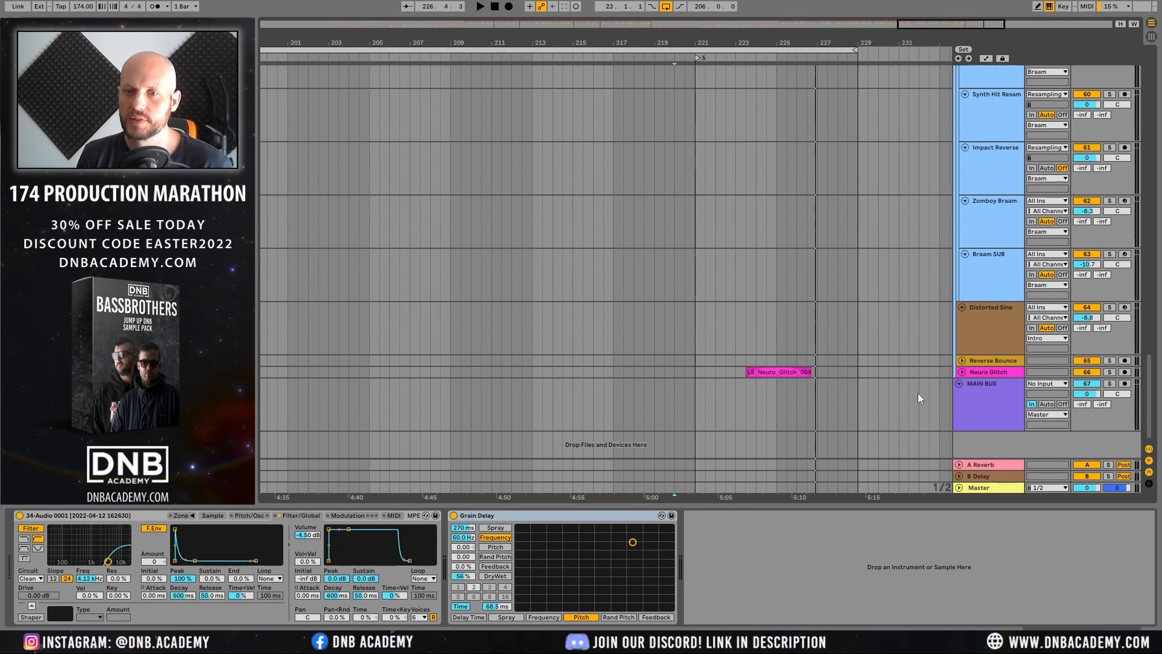
{"action": "left_click", "coordinate": [962, 372]}
{"action": "left_click", "coordinate": [779, 397]}
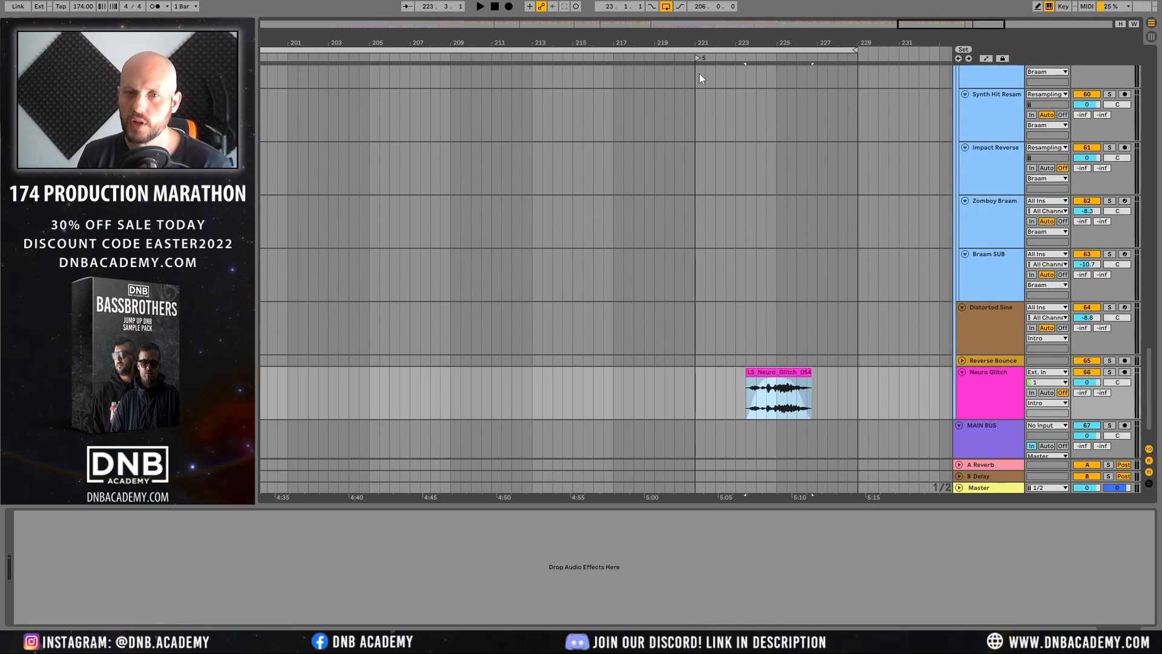
Step: Locate the earlier, shorter Neuro Glitch clip at bar 162 and audition it from just before its start
{"action": "left_click_drag", "start_coordinate": [738, 45], "coordinate": [924, 27]}
{"action": "left_click_drag", "start_coordinate": [618, 45], "coordinate": [620, 254]}
{"action": "left_click", "coordinate": [619, 405]}
{"action": "key", "text": "space"}
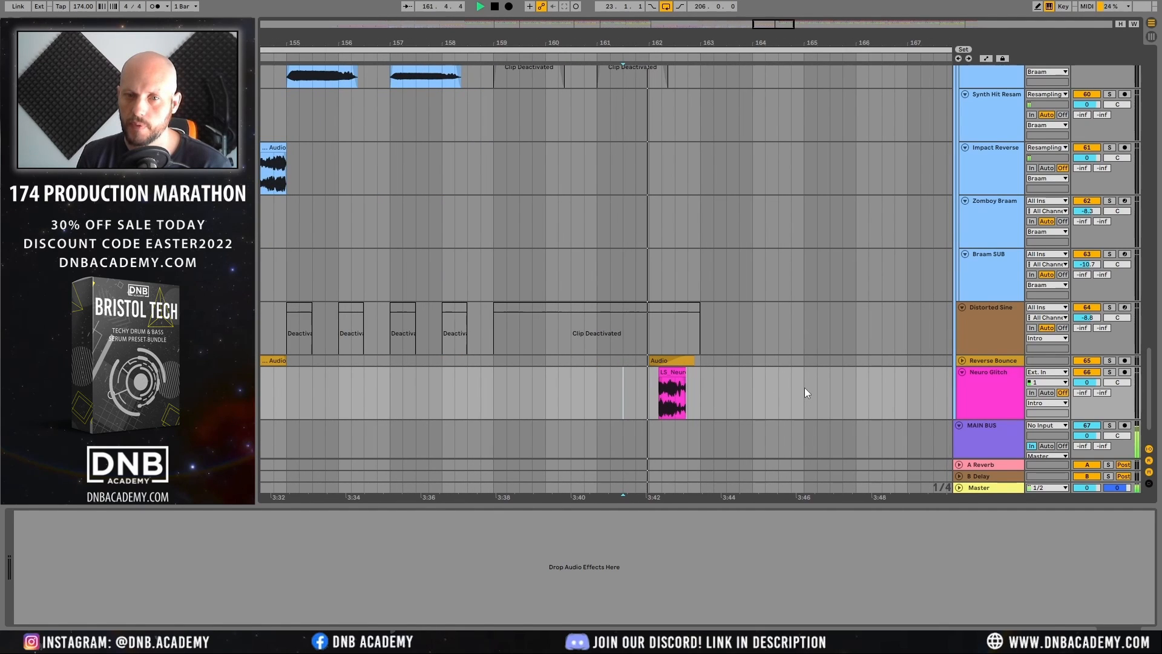
{"action": "left_click_drag", "start_coordinate": [828, 41], "coordinate": [403, 7]}
{"action": "key", "text": "space"}
Step: Return to the long Neuro Glitch clip near bar 223 and open its sample settings
{"action": "left_click_drag", "start_coordinate": [753, 44], "coordinate": [743, 97]}
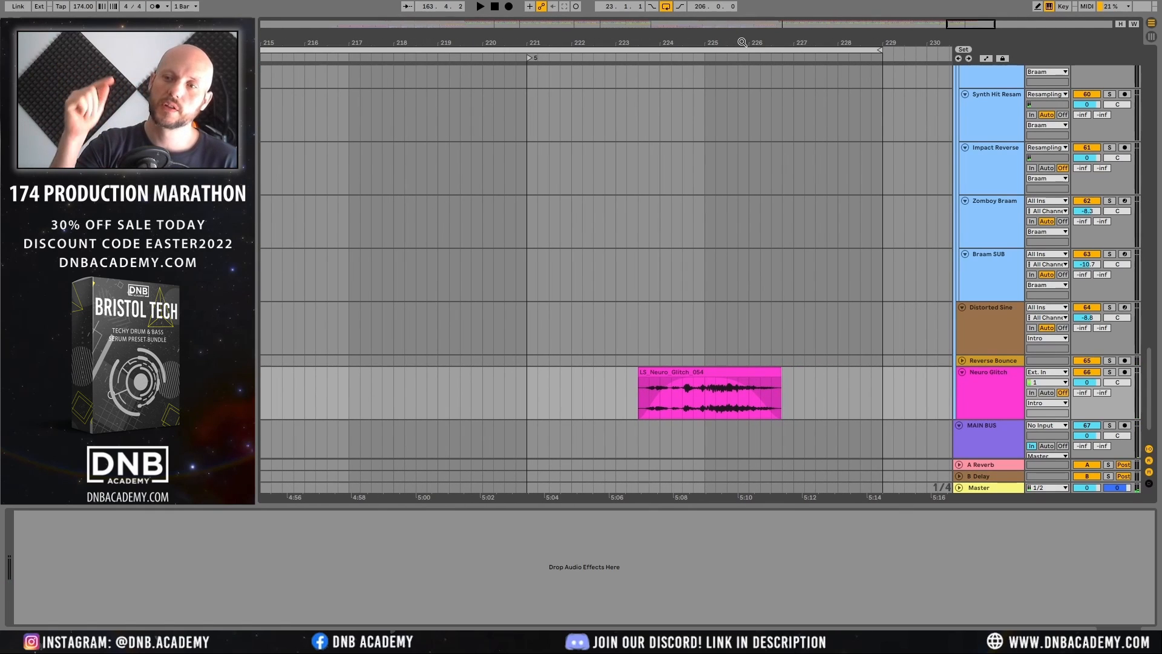
{"action": "left_click_drag", "start_coordinate": [742, 42], "coordinate": [715, 41]}
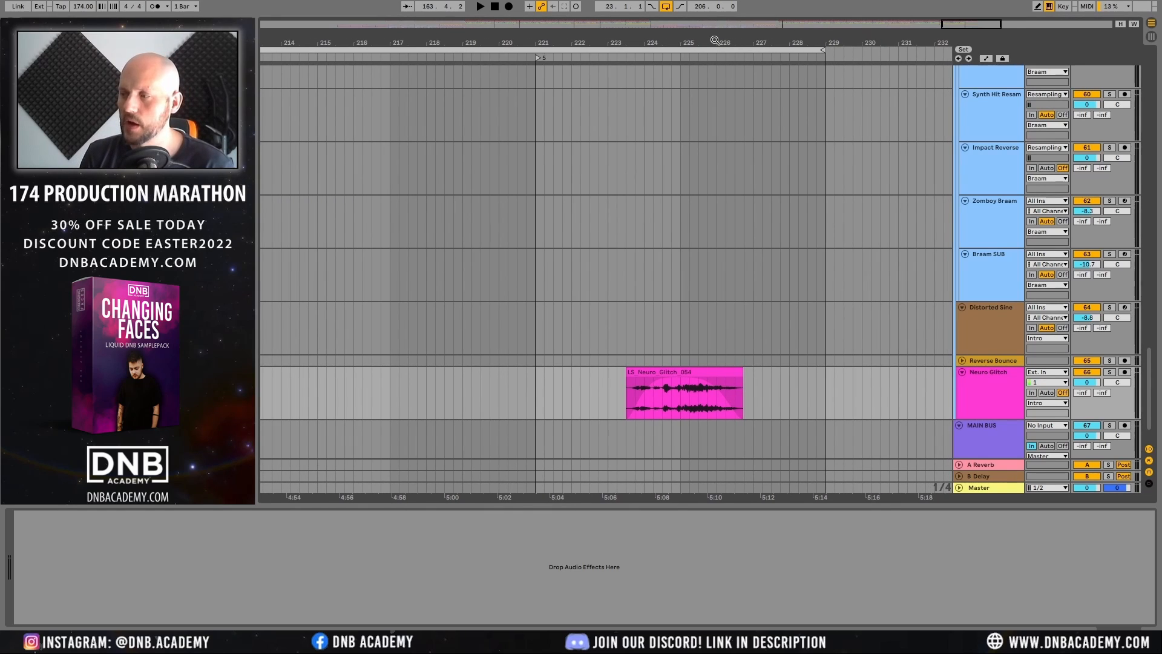
{"action": "left_click_drag", "start_coordinate": [676, 42], "coordinate": [675, 37]}
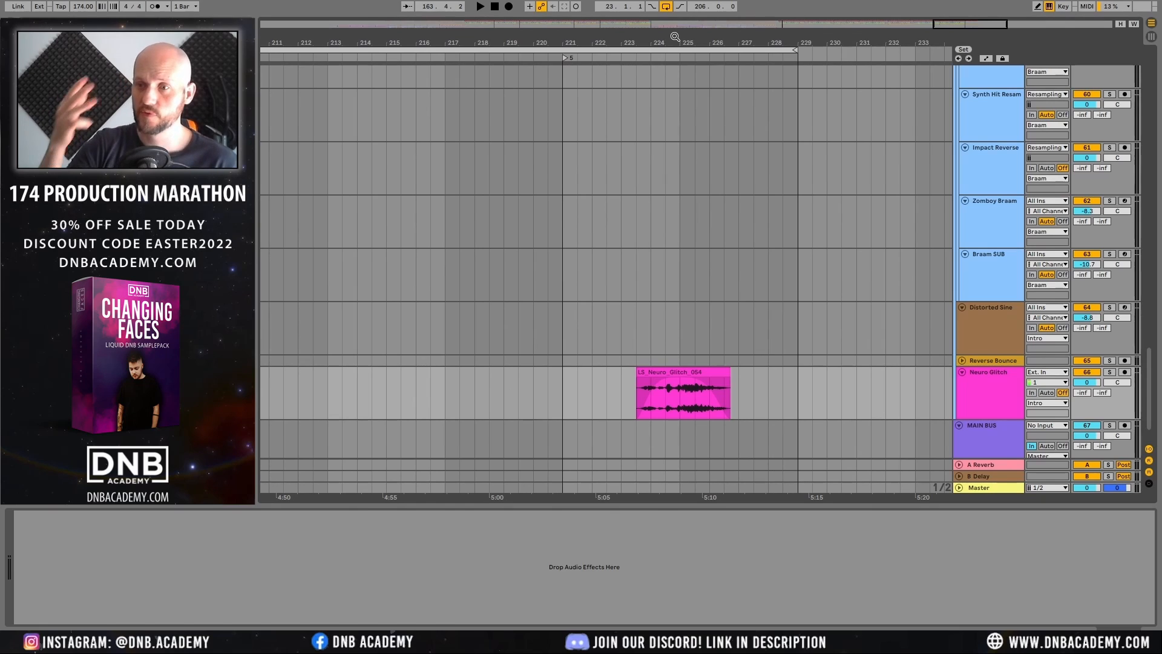
{"action": "left_click", "coordinate": [676, 370]}
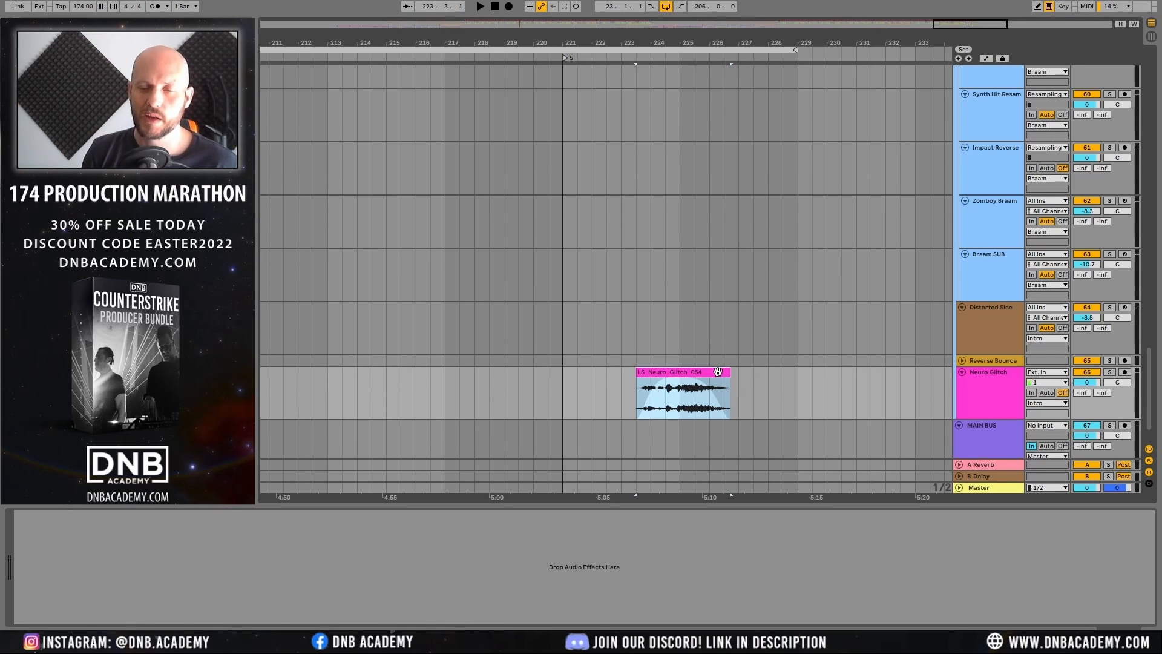
{"action": "left_click", "coordinate": [627, 404]}
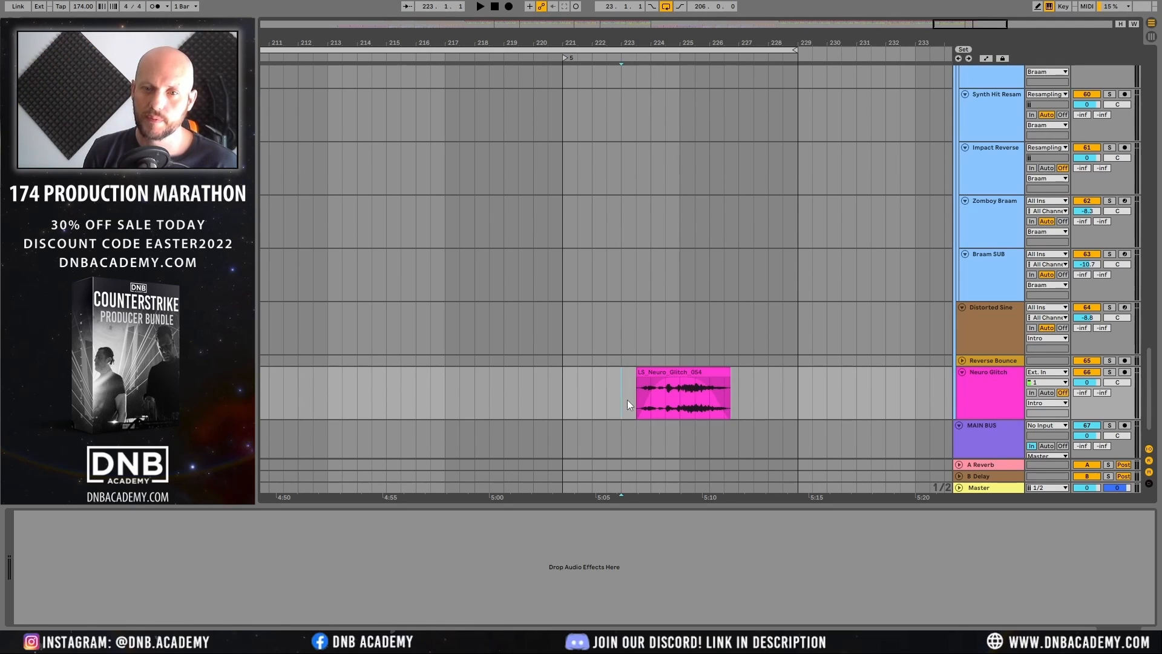
{"action": "left_click", "coordinate": [688, 373]}
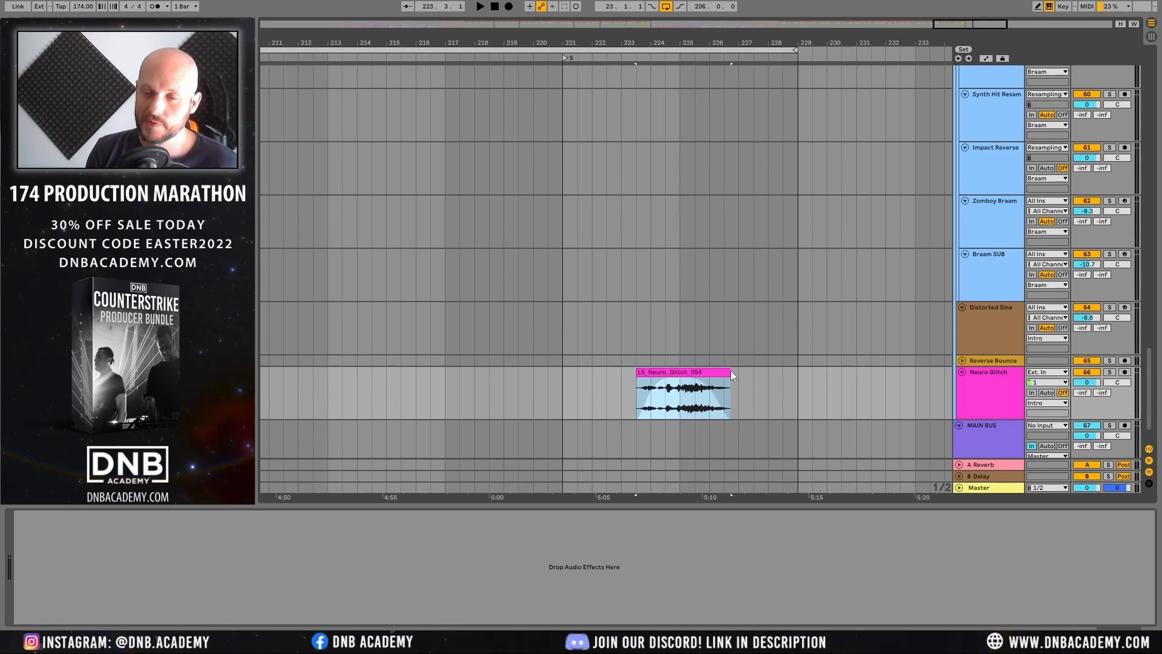
{"action": "double_click", "coordinate": [716, 369]}
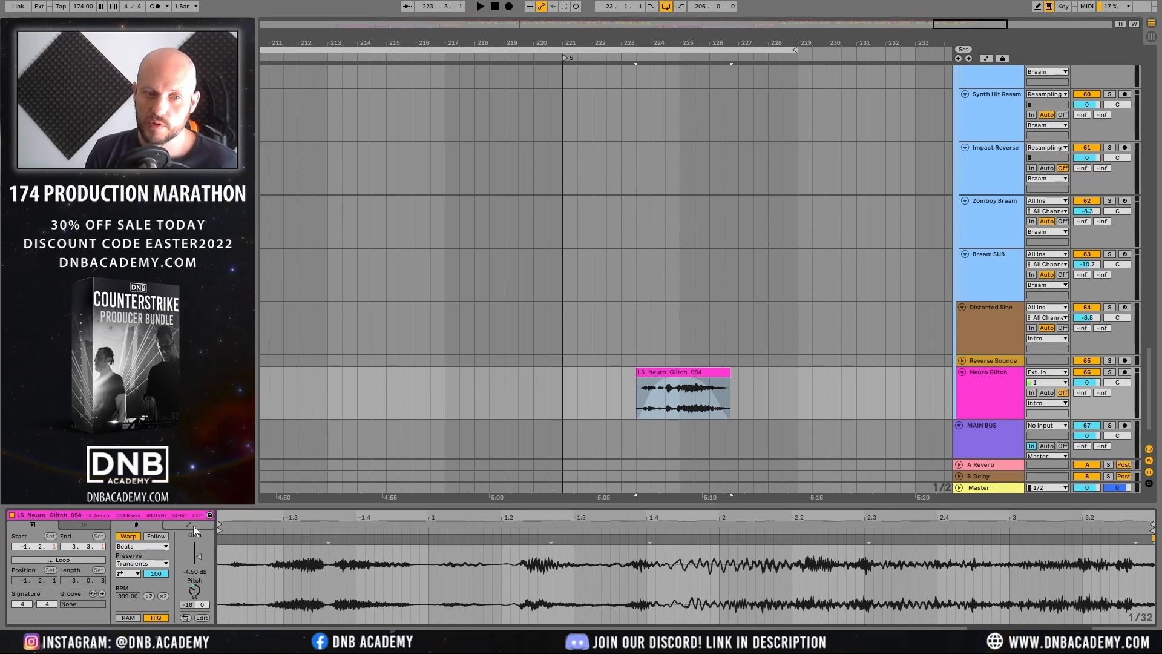
Step: Switch the glitch clip's Warp off and back on, and play the ending from bar 222
{"action": "left_click", "coordinate": [126, 536]}
{"action": "left_click", "coordinate": [127, 537]}
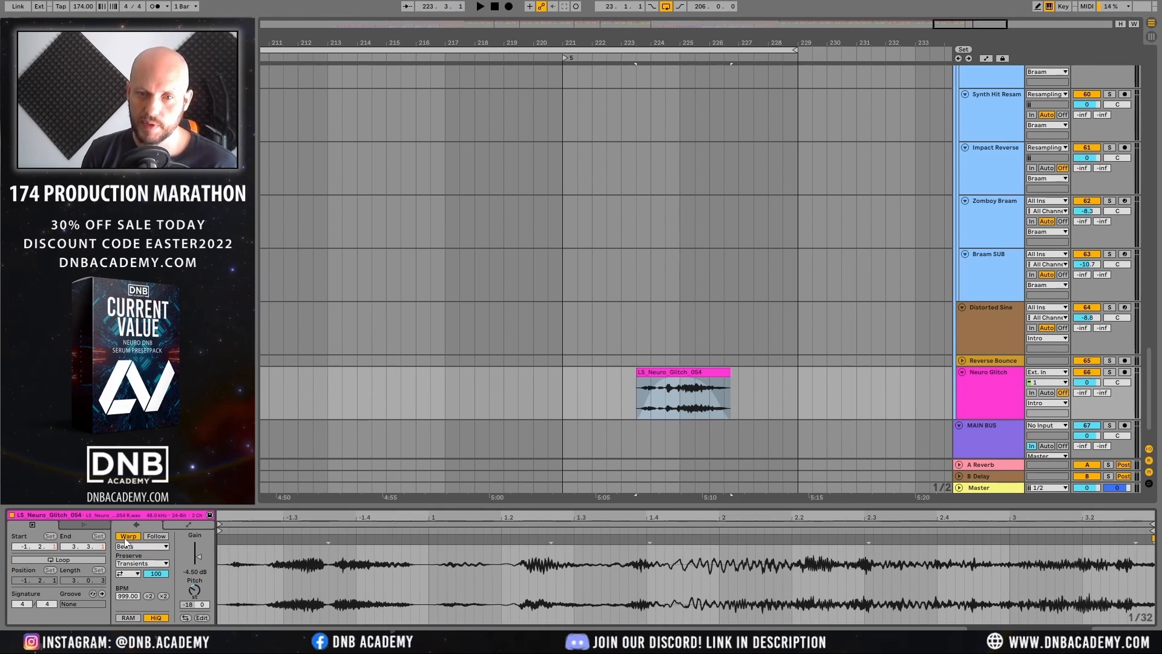
{"action": "left_click", "coordinate": [600, 401]}
{"action": "key", "text": "space"}
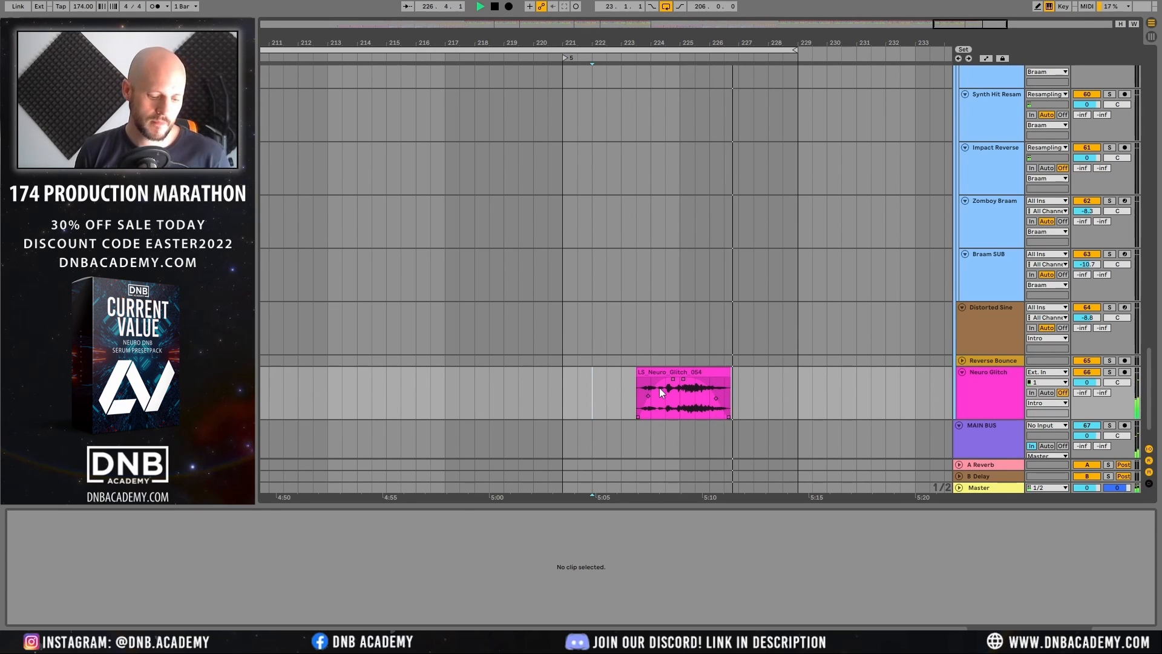
Step: Stop playback and fold the Intro and FX groups so the arrangement shows only group and bus tracks
{"action": "key", "text": "space"}
{"action": "left_click_drag", "start_coordinate": [676, 46], "coordinate": [818, 38]}
{"action": "scroll", "coordinate": [993, 214], "scroll_direction": "up", "scroll_amount": 5}
{"action": "scroll", "coordinate": [991, 207], "scroll_direction": "up", "scroll_amount": 15}
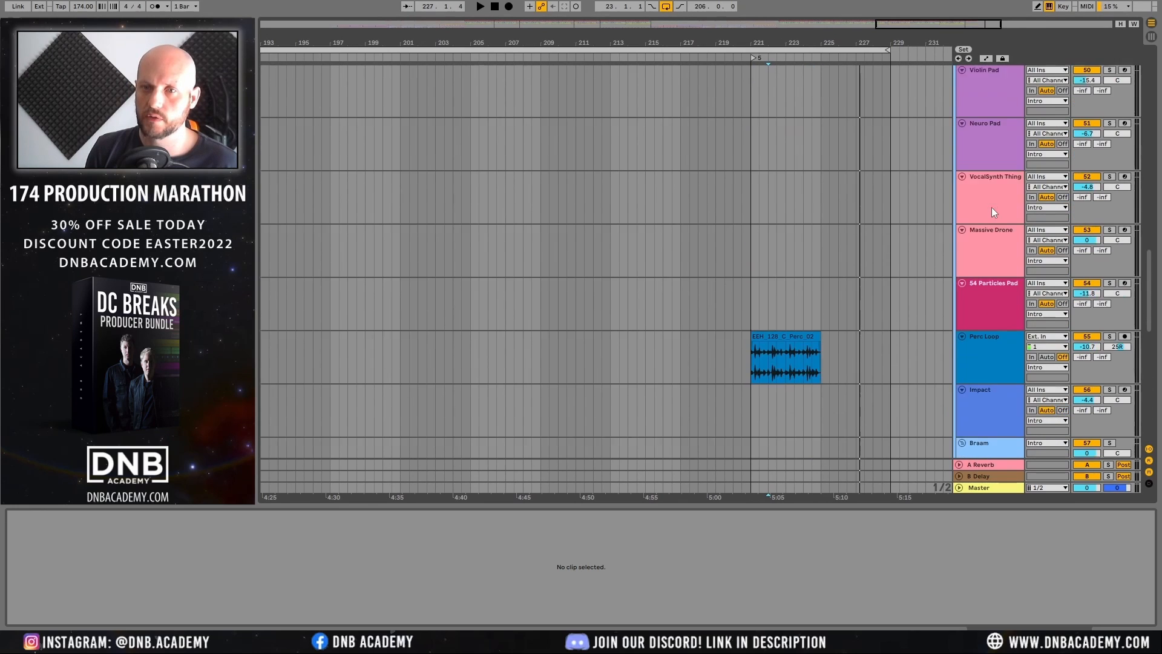
{"action": "scroll", "coordinate": [990, 202], "scroll_direction": "up", "scroll_amount": 3}
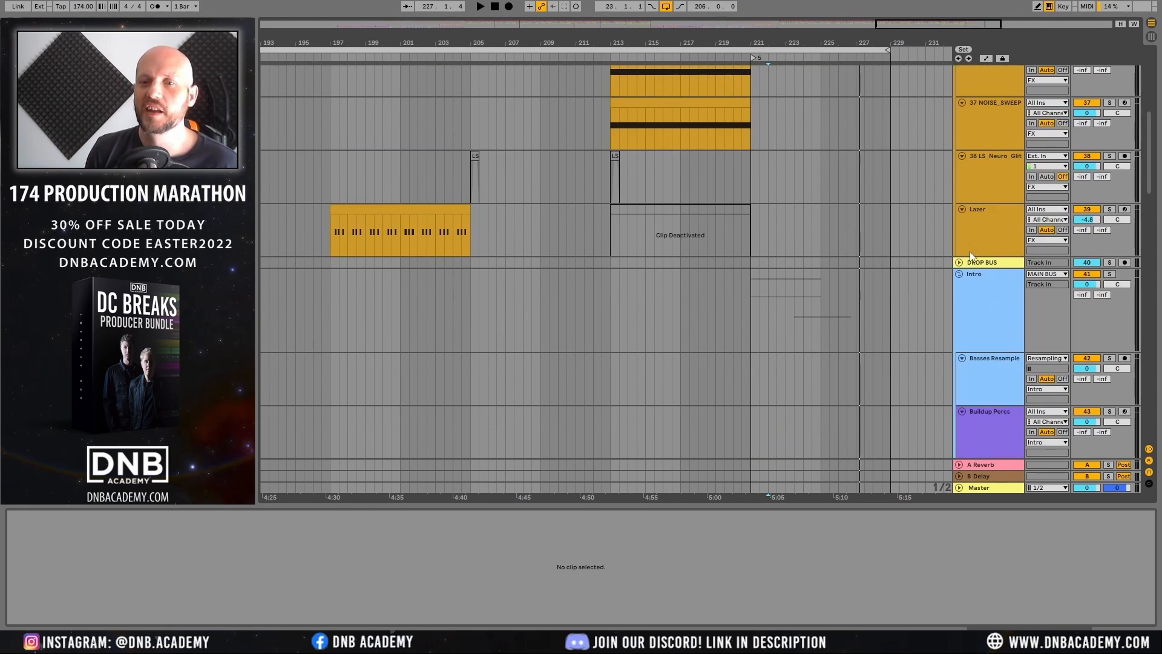
{"action": "left_click", "coordinate": [963, 275]}
{"action": "scroll", "coordinate": [969, 252], "scroll_direction": "up", "scroll_amount": 7}
{"action": "scroll", "coordinate": [977, 220], "scroll_direction": "up", "scroll_amount": 4}
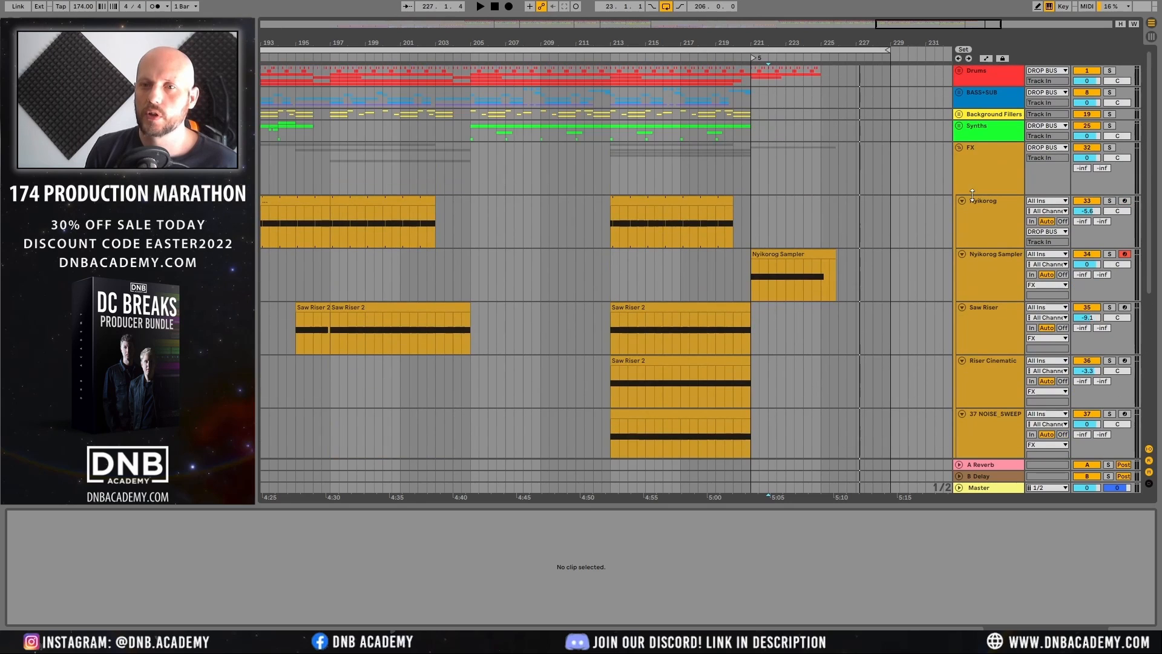
{"action": "left_click", "coordinate": [960, 148]}
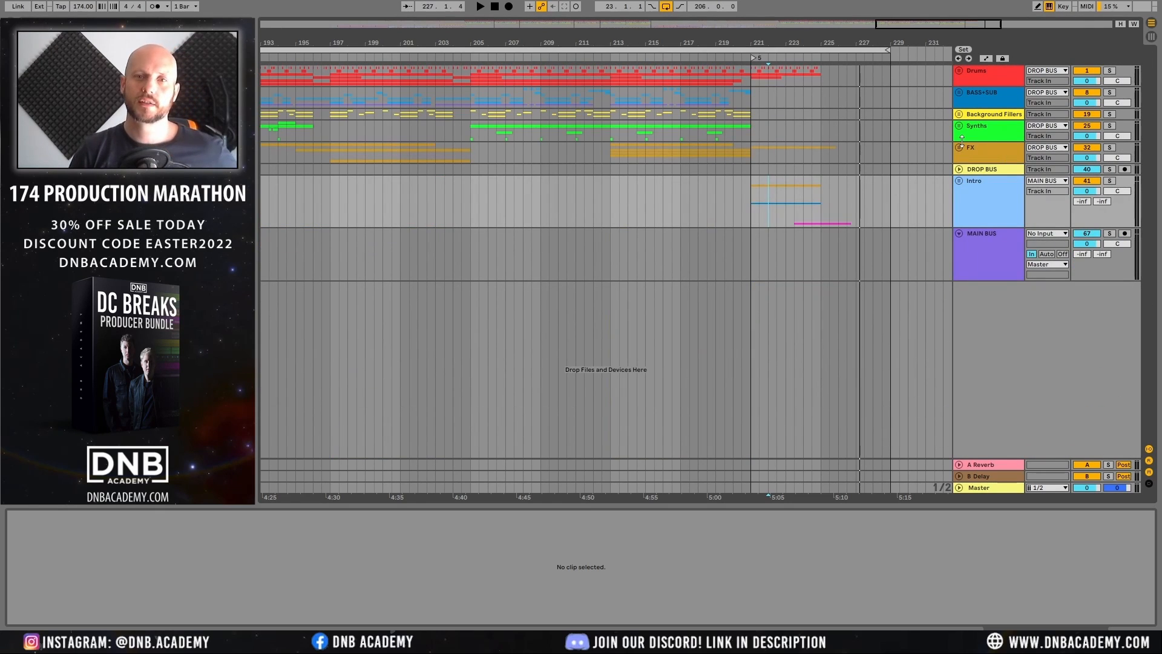
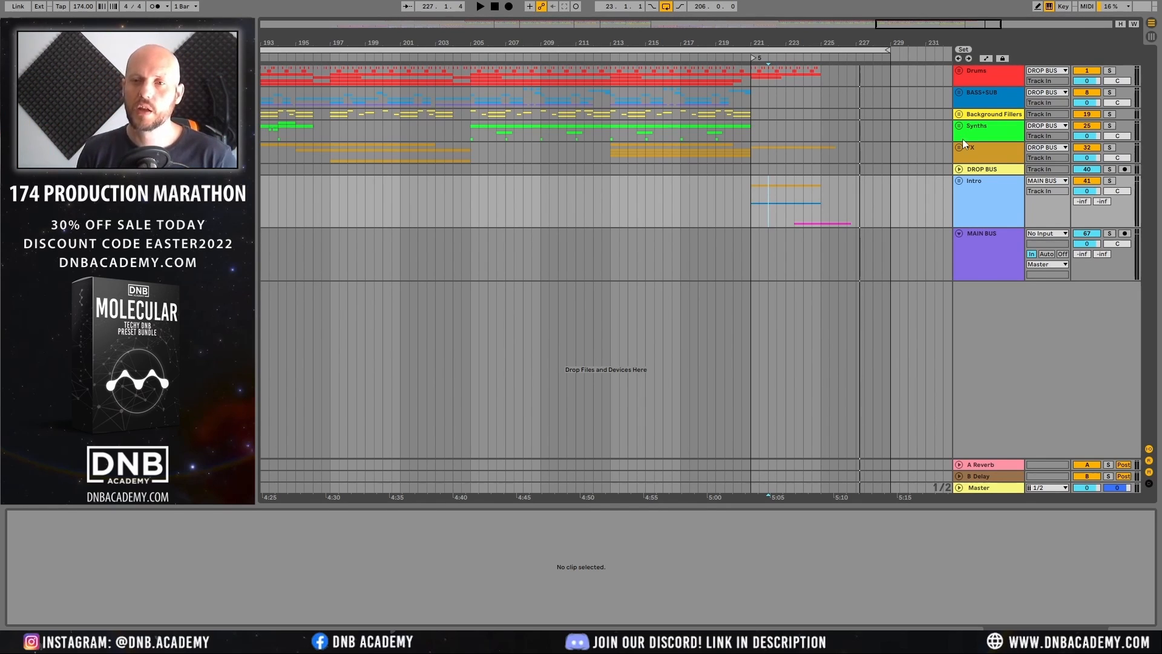
Step: Go through the Drums, BASS+SUB, Background Fillers, Synths and FX groups, checking their output routing
{"action": "left_click", "coordinate": [974, 135]}
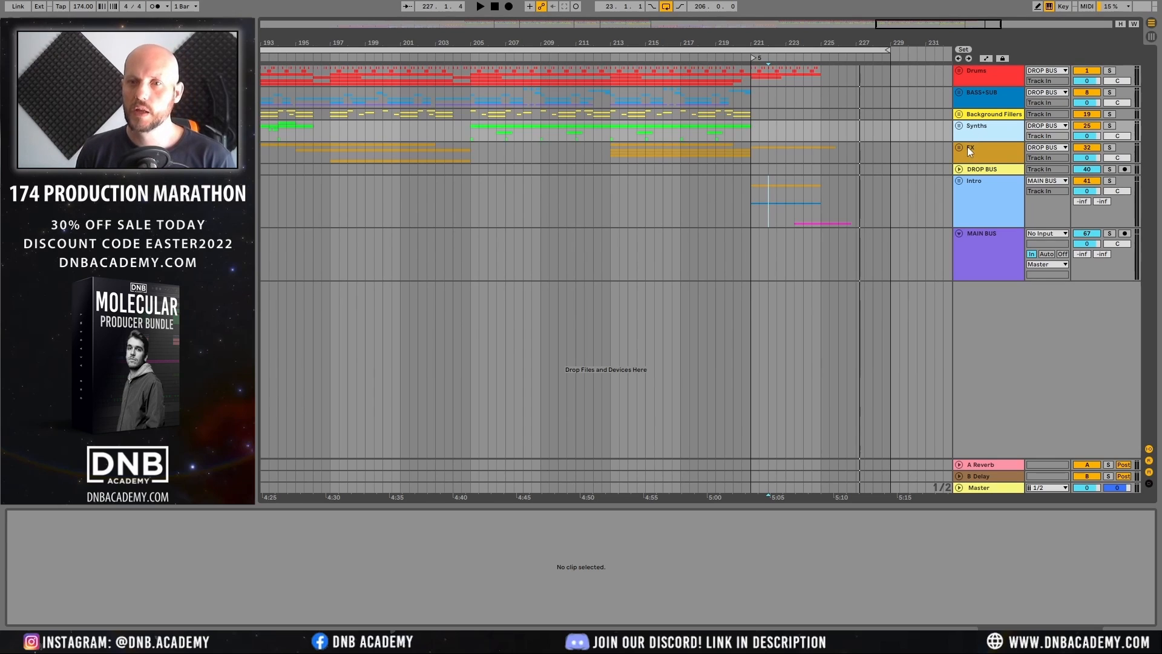
{"action": "left_click", "coordinate": [988, 76]}
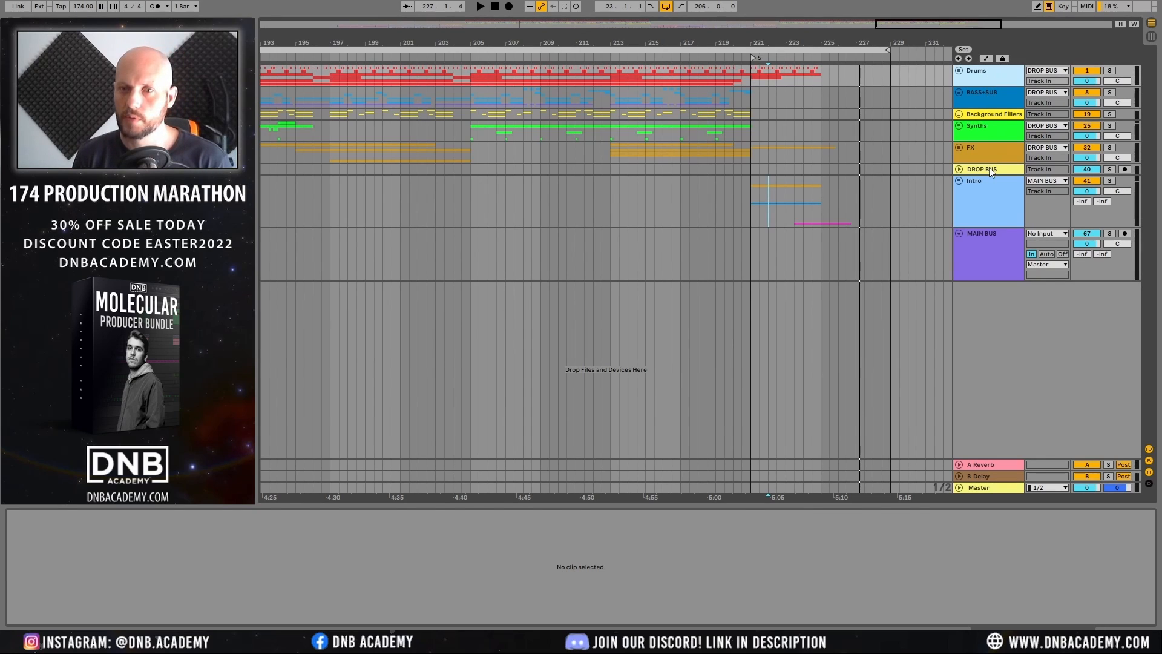
{"action": "left_click", "coordinate": [988, 149]}
{"action": "left_click", "coordinate": [988, 127]}
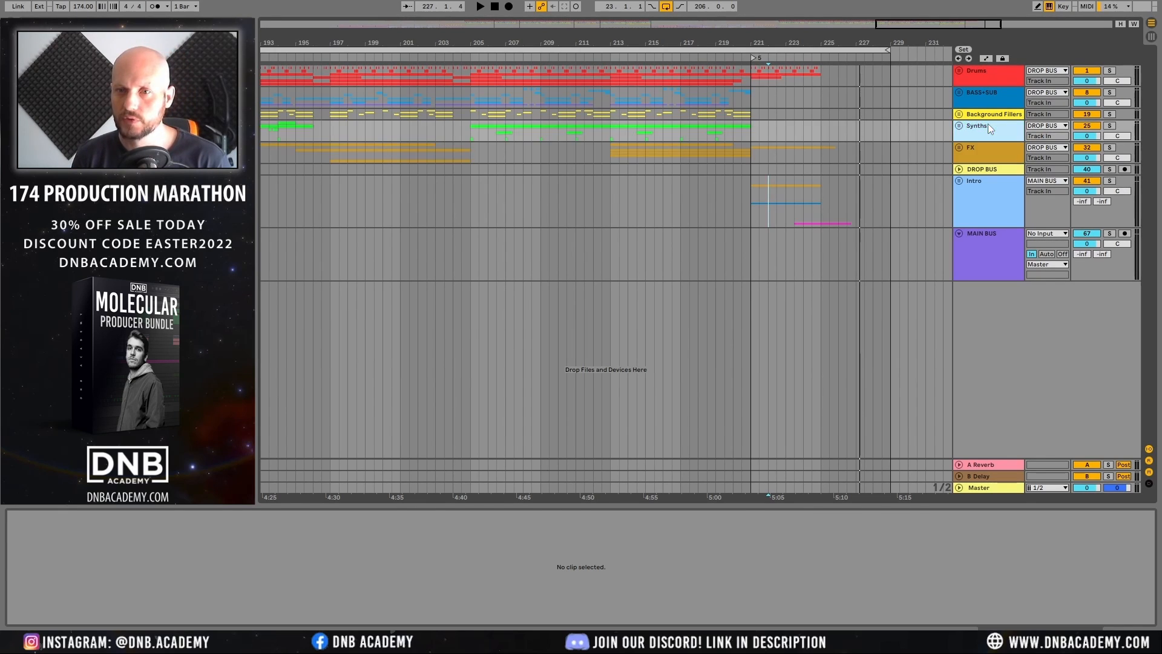
{"action": "left_click", "coordinate": [993, 78]}
{"action": "left_click", "coordinate": [986, 95]}
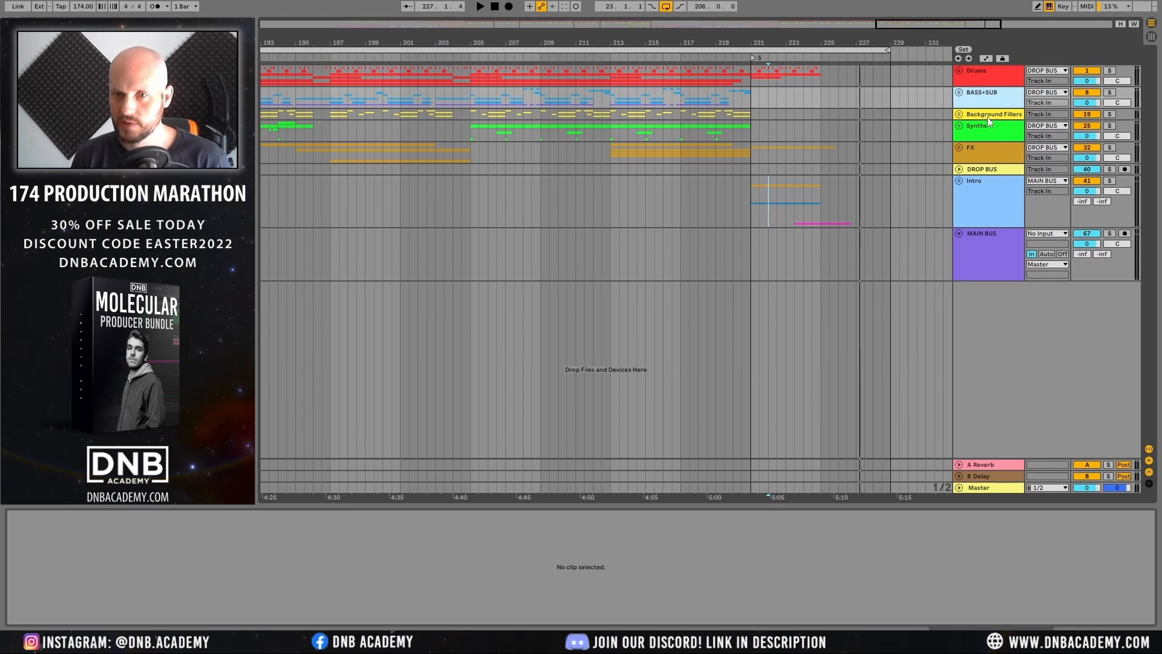
{"action": "left_click", "coordinate": [987, 115]}
{"action": "left_click", "coordinate": [990, 129]}
{"action": "left_click", "coordinate": [983, 150]}
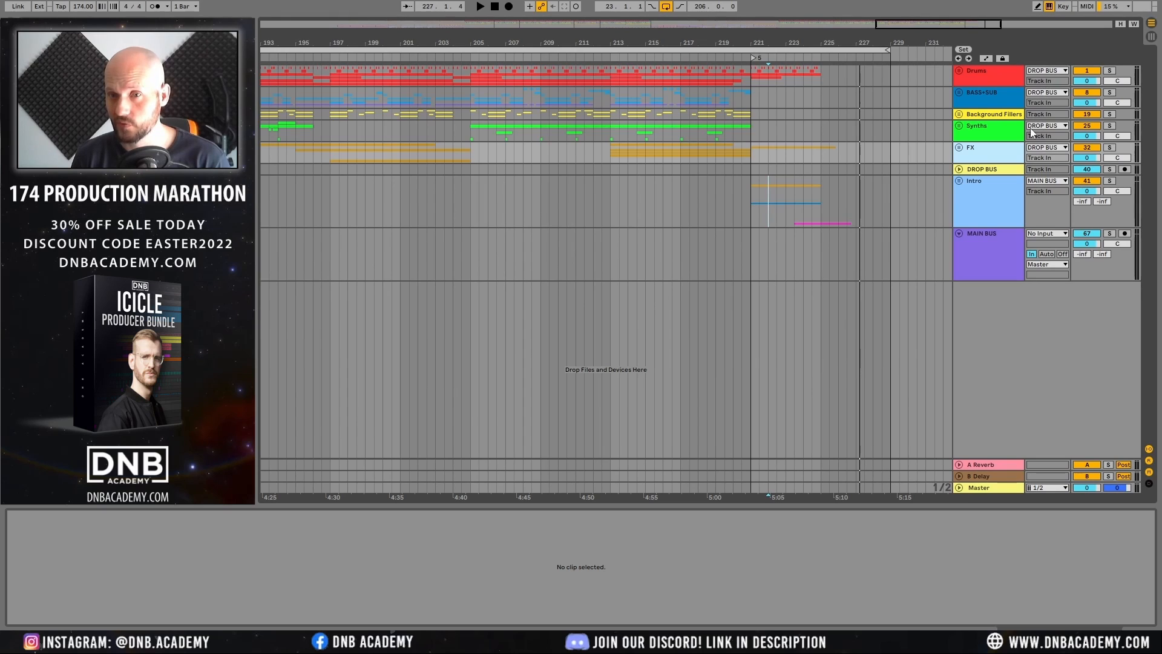
Step: Show the DROP BUS device chain and step through Ozone Imager 2, EQ Eight, Limiter and Sausage Fattener
{"action": "left_click", "coordinate": [985, 172]}
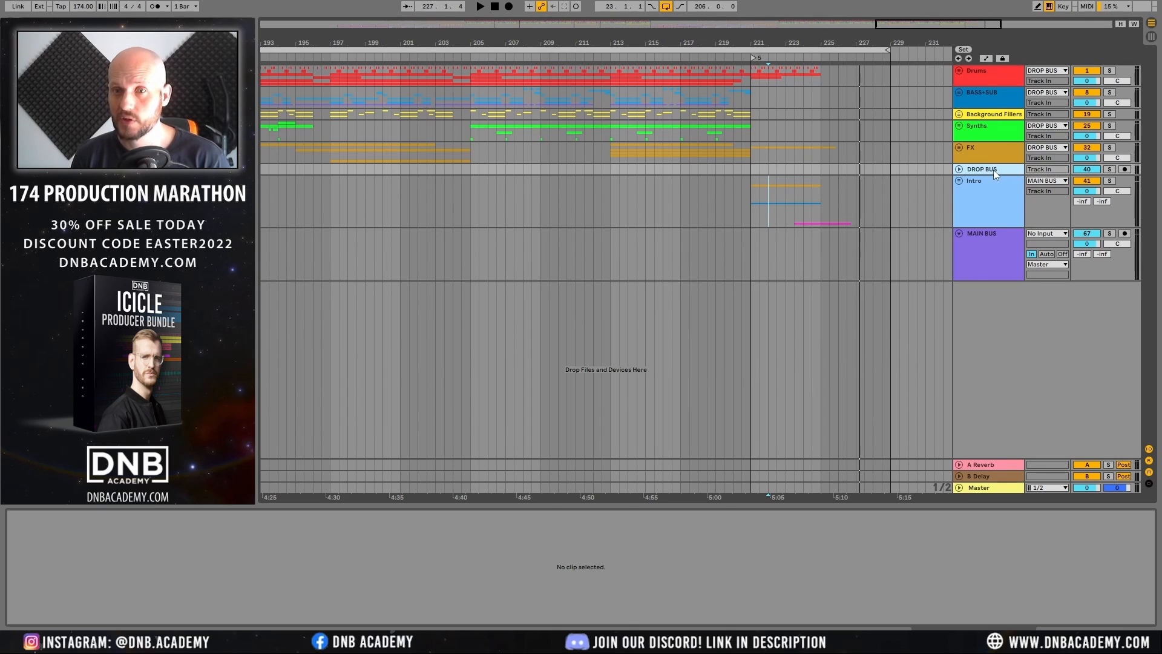
{"action": "double_click", "coordinate": [993, 169]}
{"action": "left_click", "coordinate": [96, 518]}
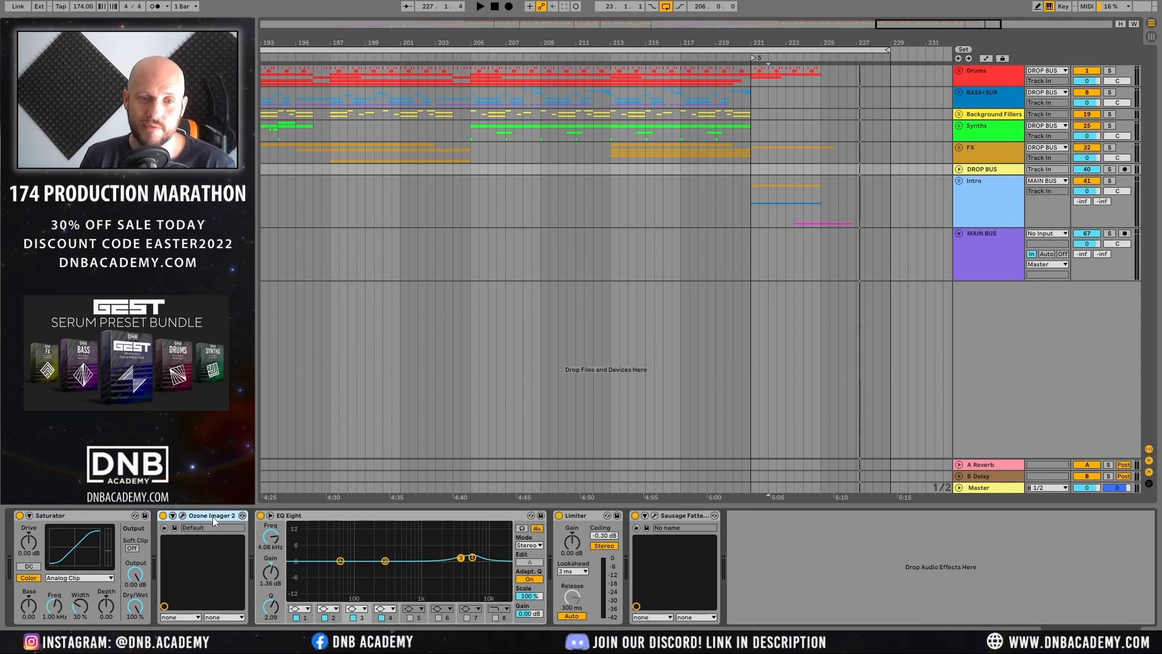
{"action": "left_click", "coordinate": [367, 521]}
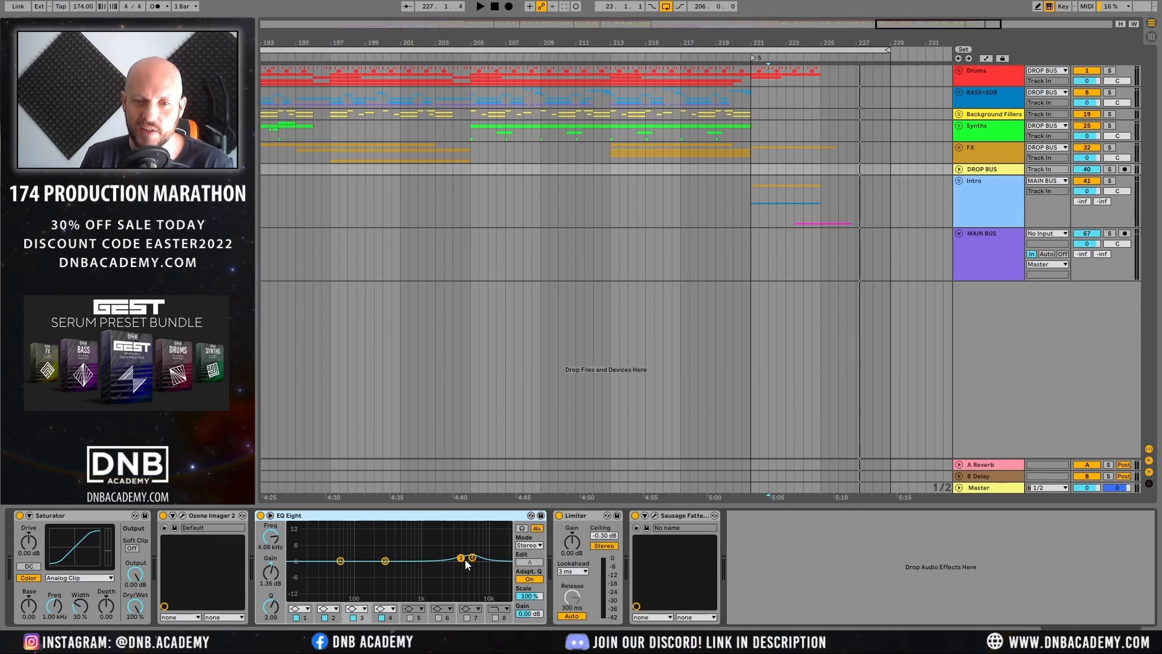
{"action": "left_click", "coordinate": [579, 515]}
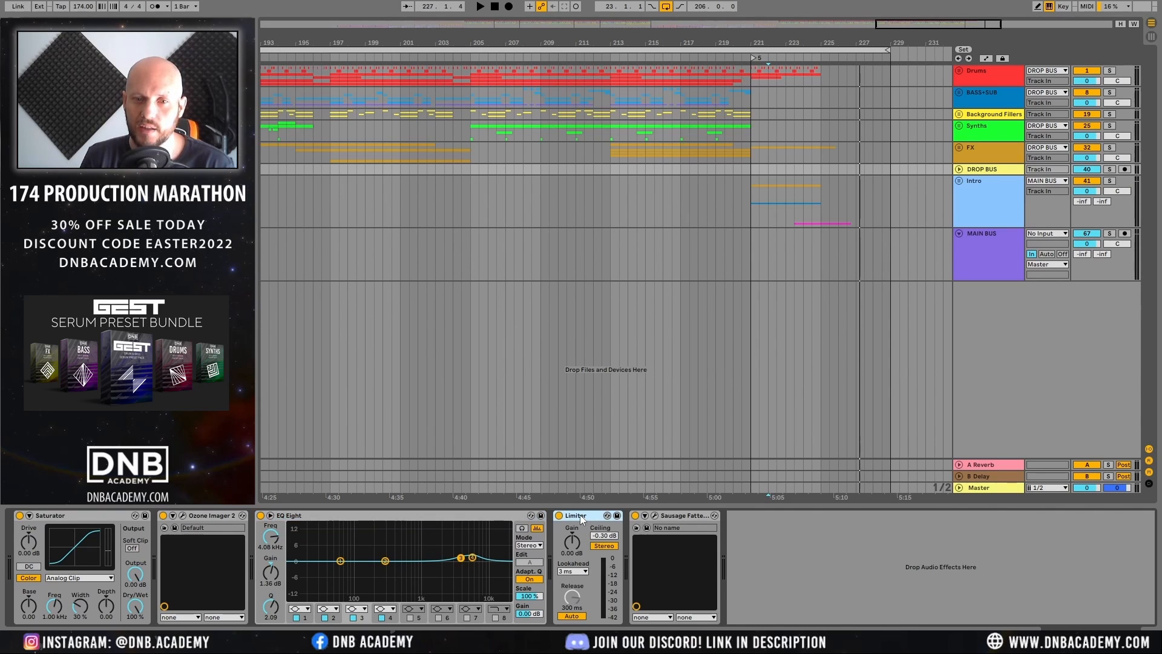
{"action": "left_click", "coordinate": [668, 515]}
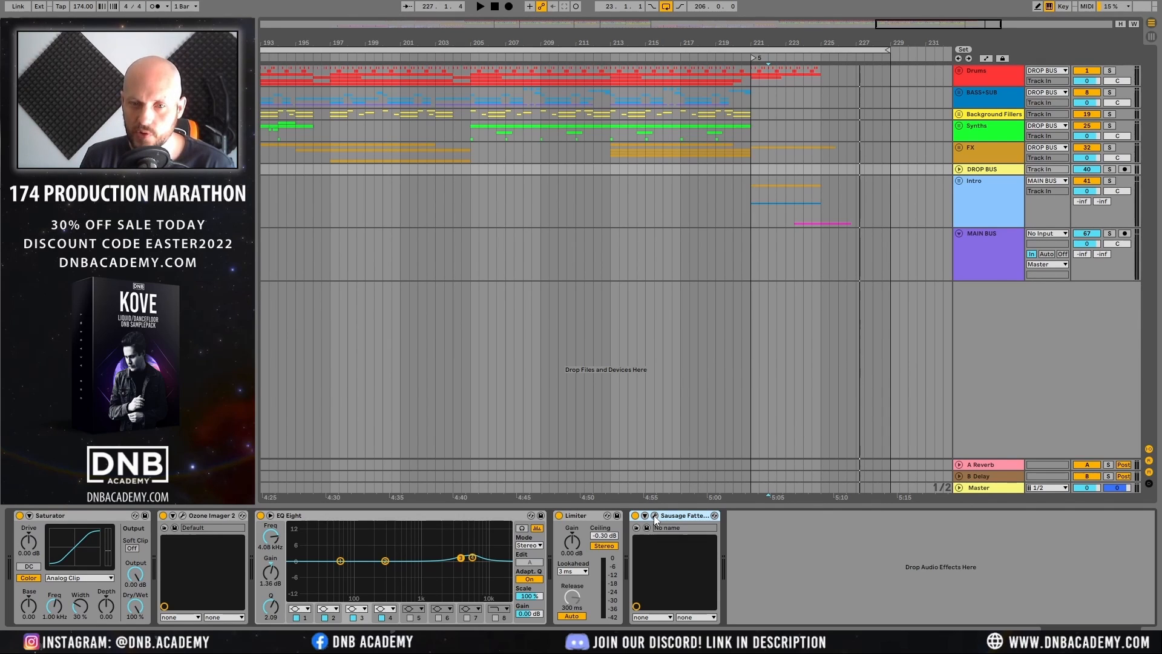
Step: Add an audio track below DROP BUS, set its input to DROP BUS, mute it and arm it for recording
{"action": "left_click", "coordinate": [996, 169]}
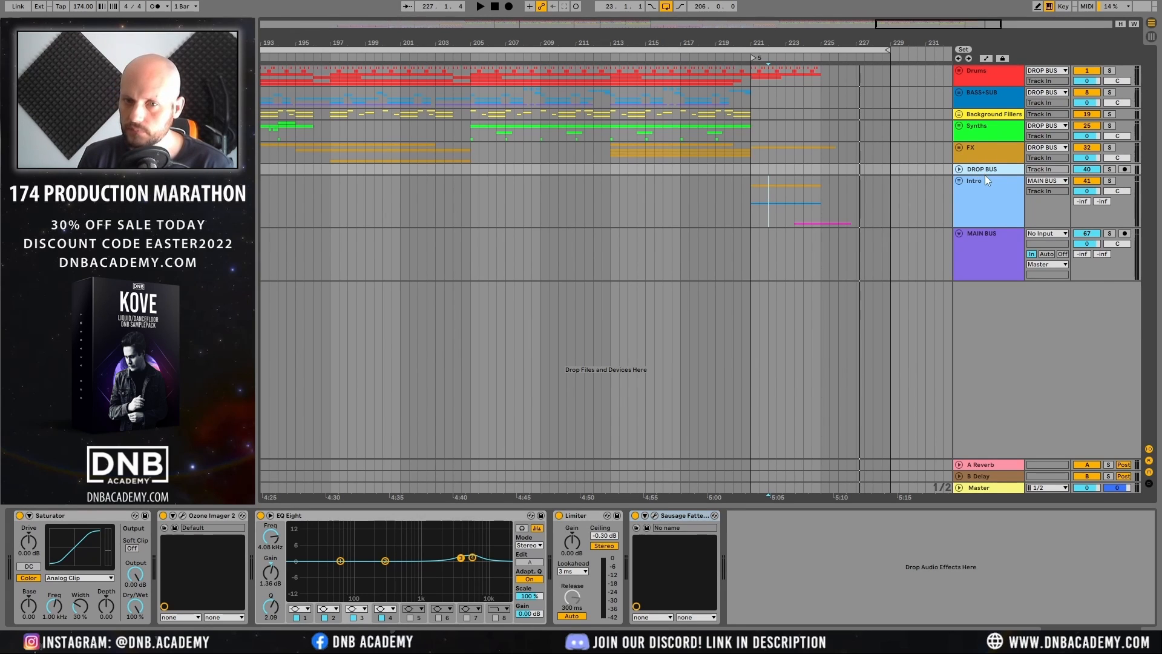
{"action": "key", "text": "ctrl+t"}
{"action": "left_click", "coordinate": [1046, 180]}
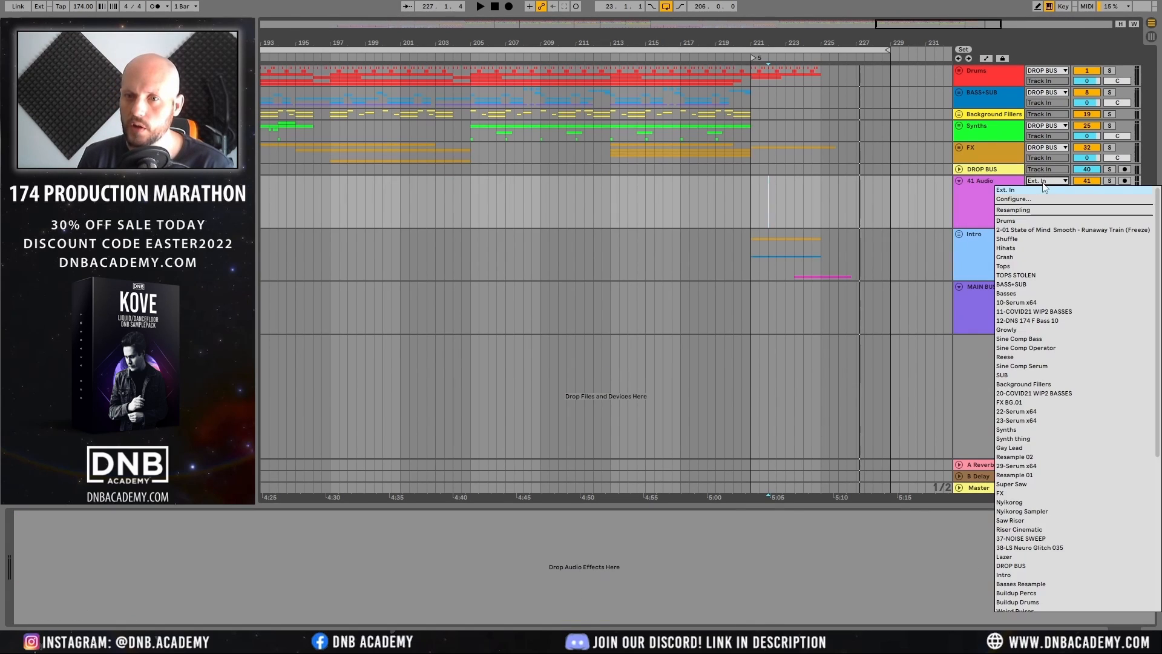
{"action": "scroll", "coordinate": [1056, 448], "scroll_direction": "down", "scroll_amount": 5}
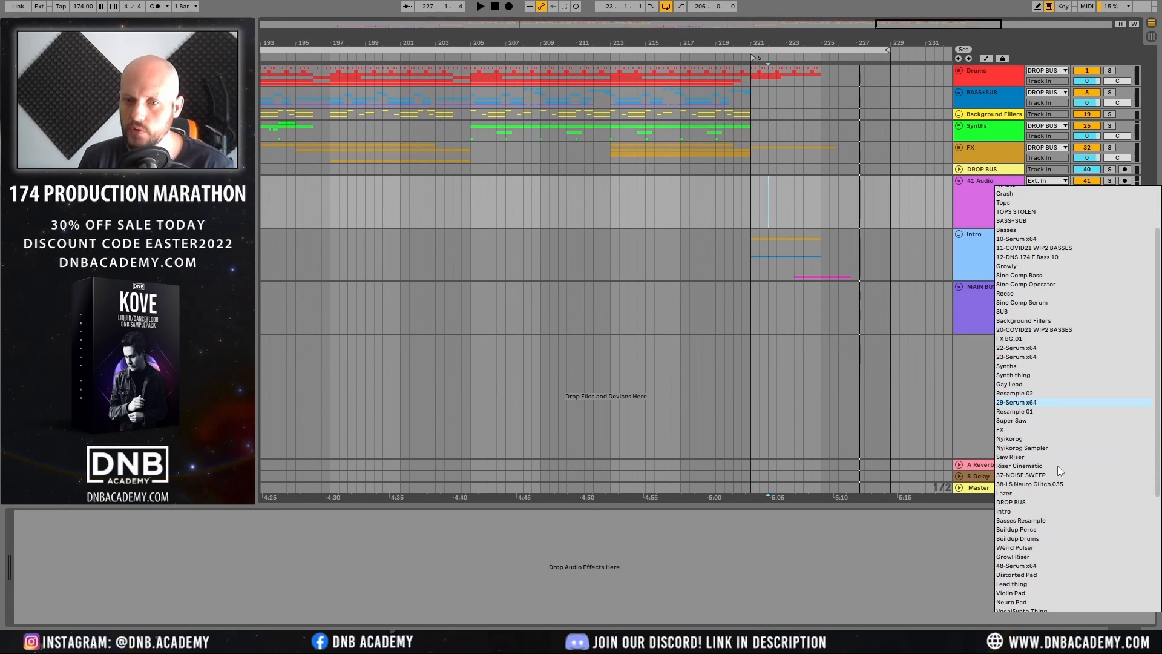
{"action": "left_click", "coordinate": [1026, 504]}
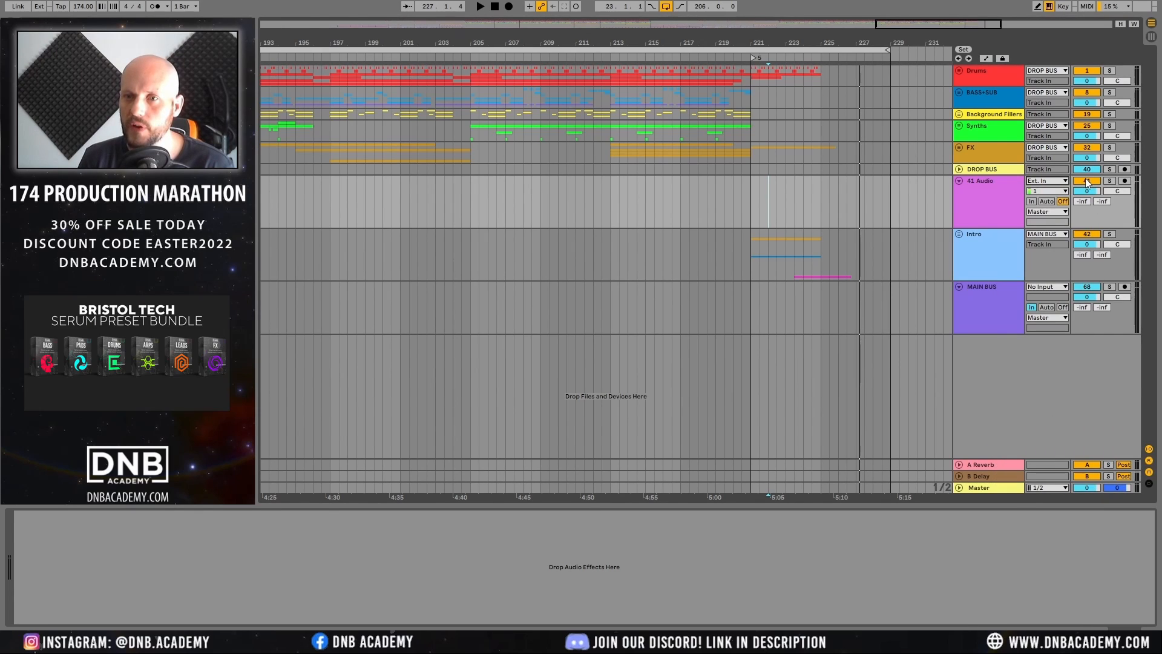
{"action": "left_click", "coordinate": [1124, 181]}
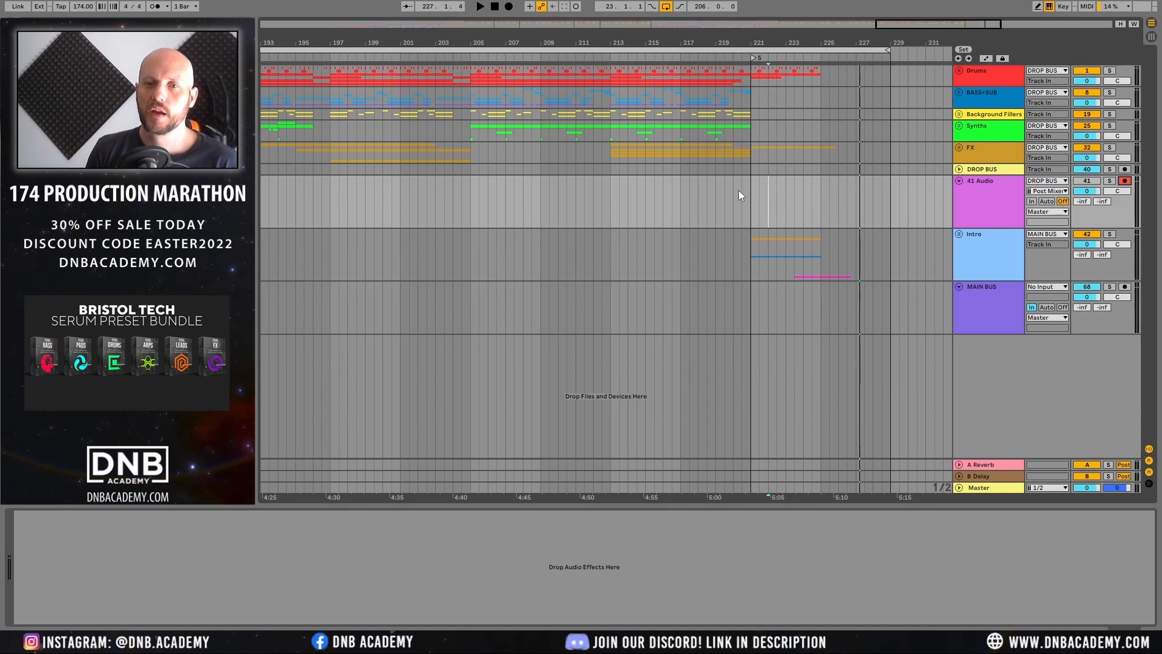
Step: Bypass Sausage Fattener on the DROP BUS, unfold that track and point out its Limiter and Sausage Fattener
{"action": "left_click", "coordinate": [612, 184]}
{"action": "left_click", "coordinate": [996, 172]}
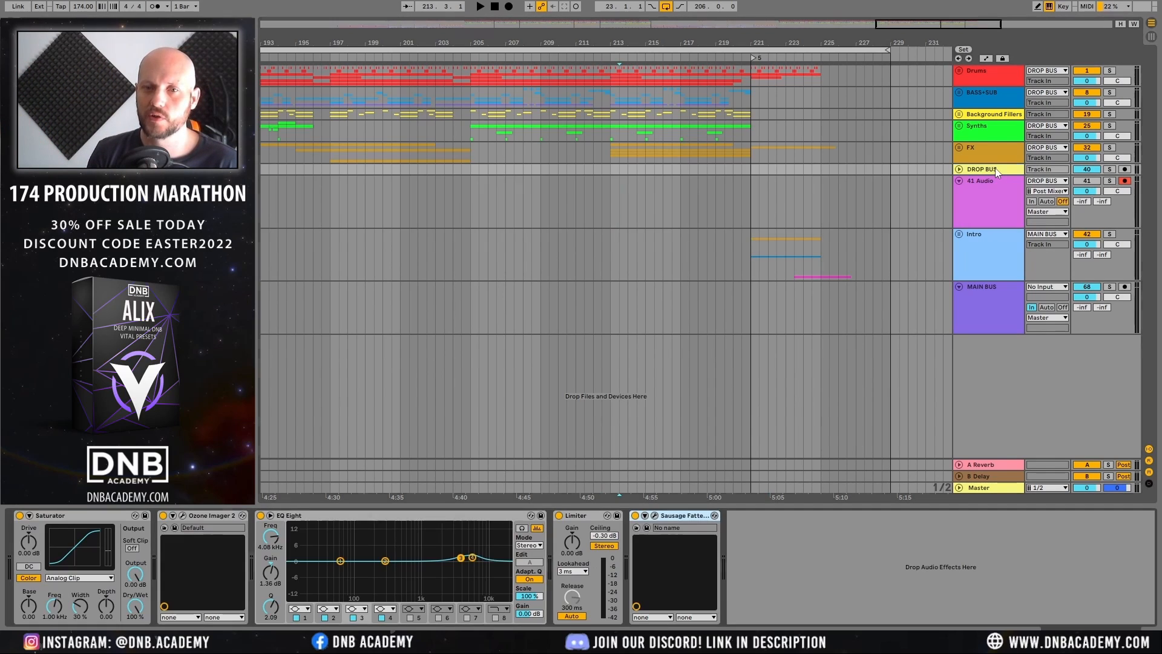
{"action": "left_click", "coordinate": [635, 515]}
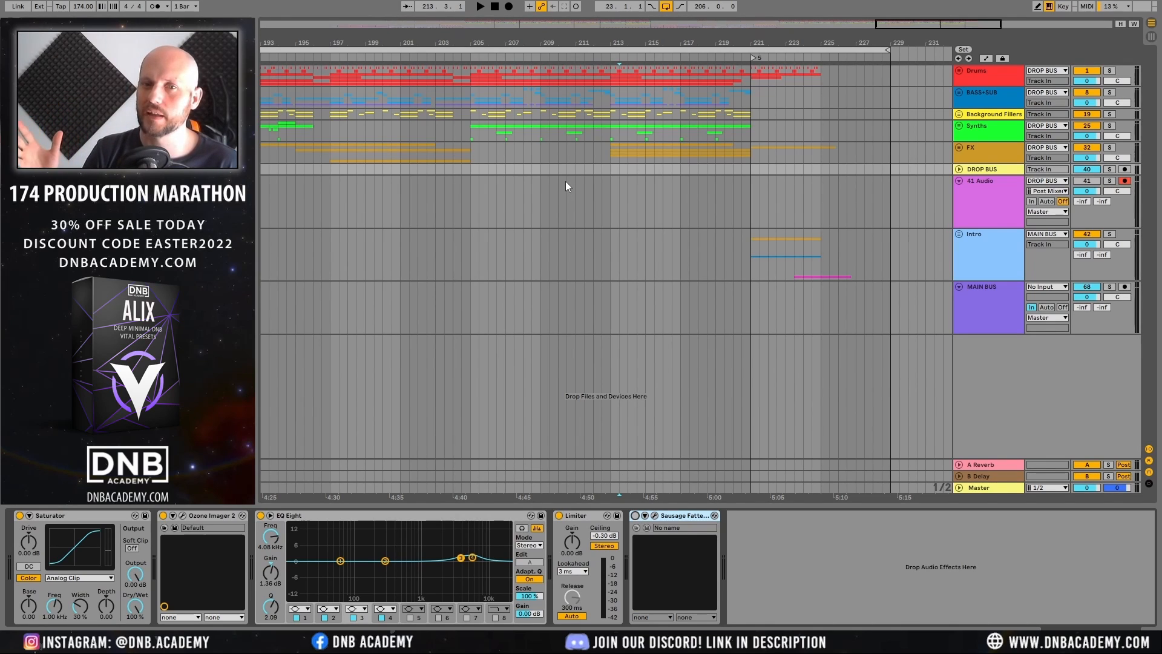
{"action": "left_click", "coordinate": [960, 170]}
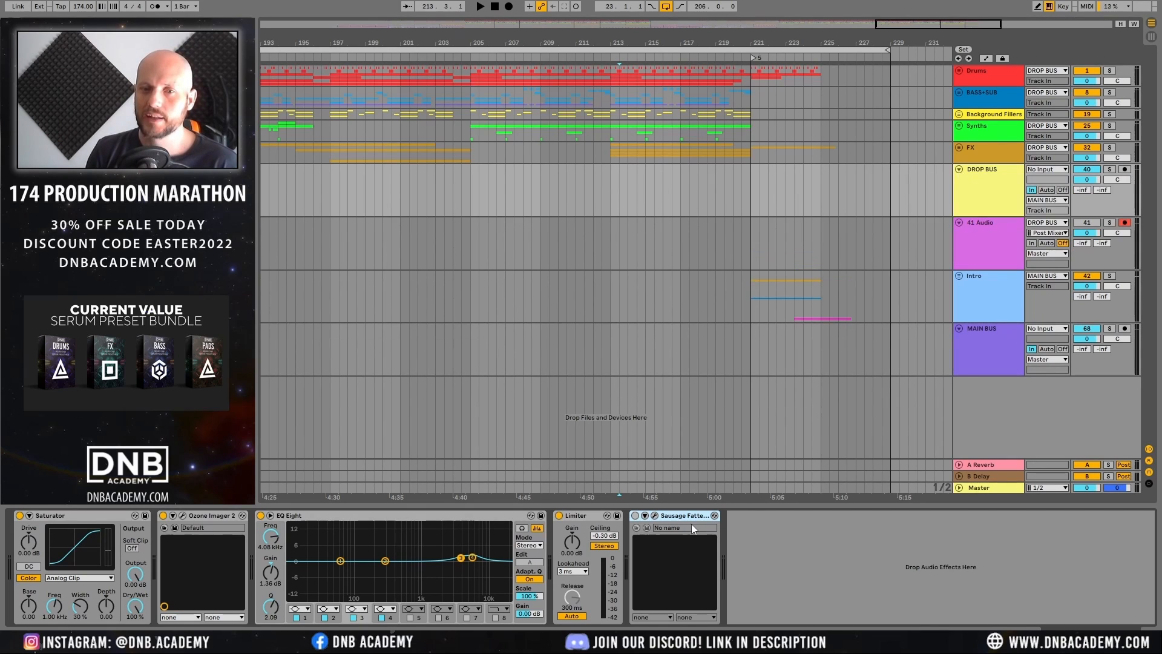
{"action": "left_click", "coordinate": [582, 514]}
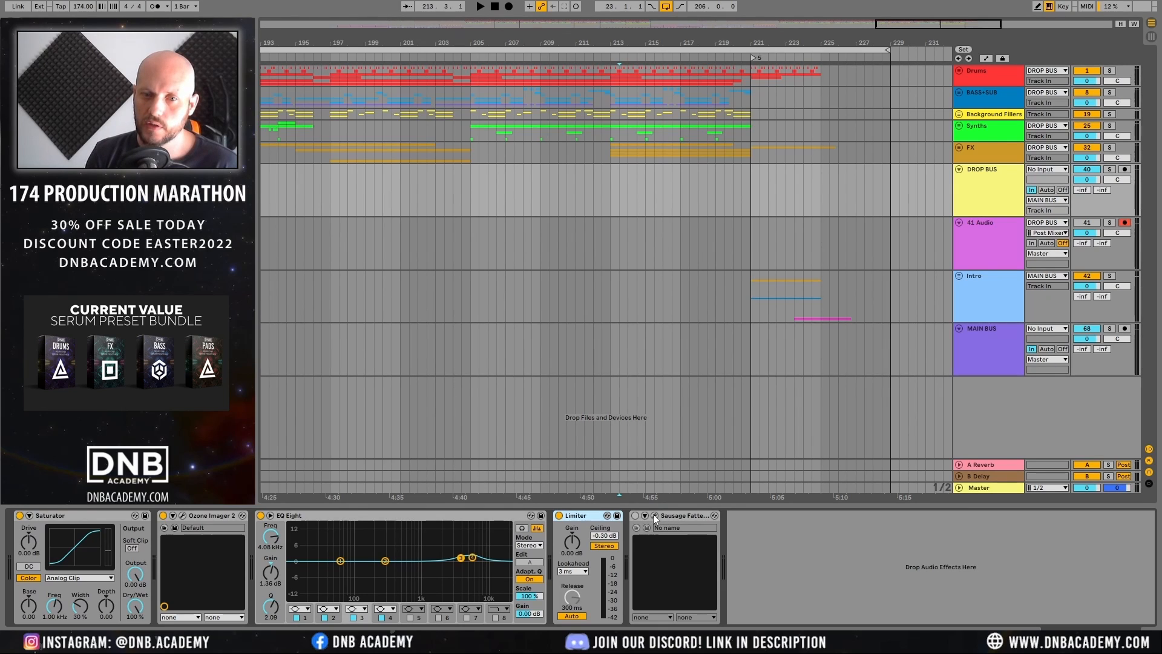
{"action": "left_click", "coordinate": [682, 516]}
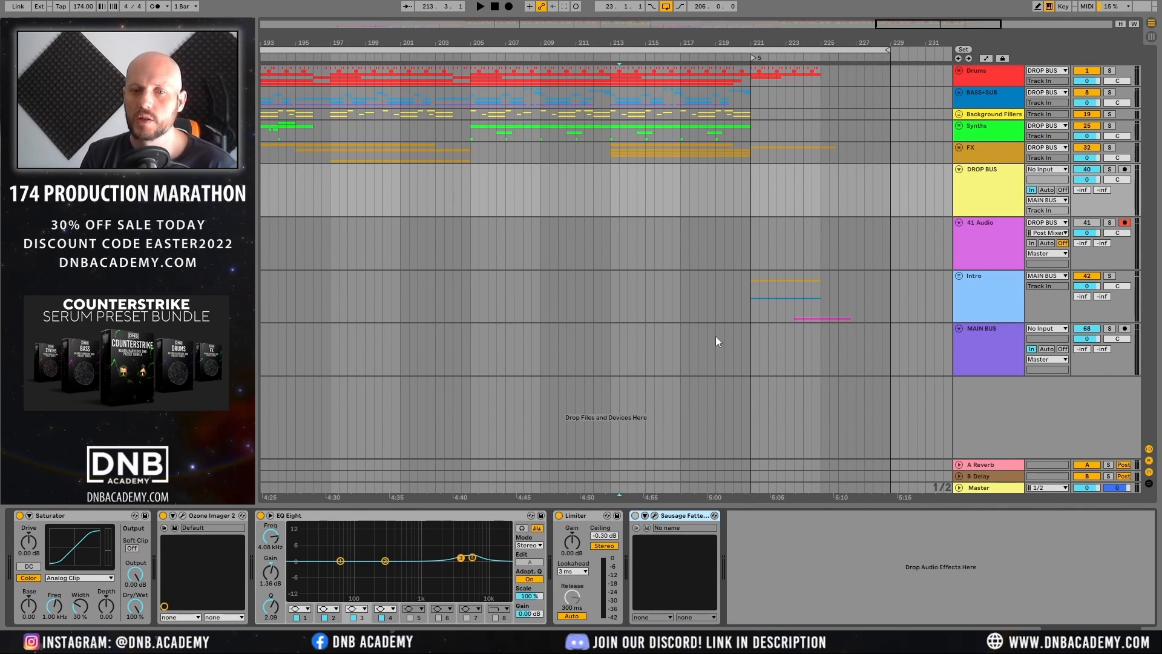
Step: Record the DROP BUS output with Sausage Fattener bypassed onto the armed audio track, from bar 213 to about bar 217
{"action": "left_click", "coordinate": [610, 186]}
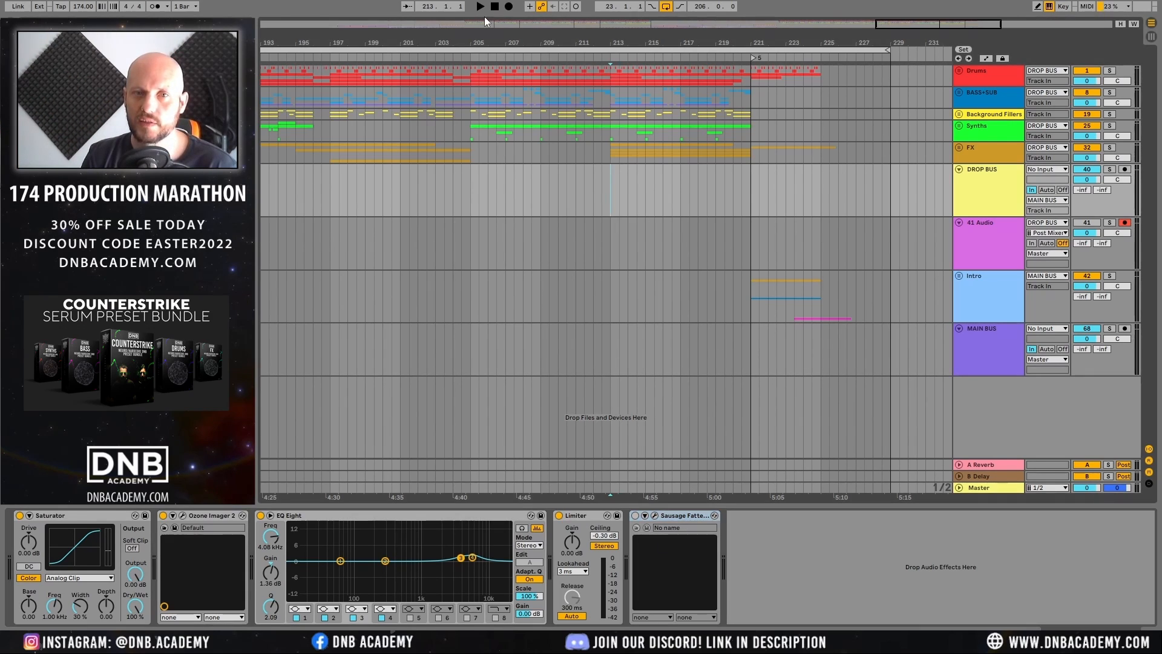
{"action": "left_click", "coordinate": [982, 242]}
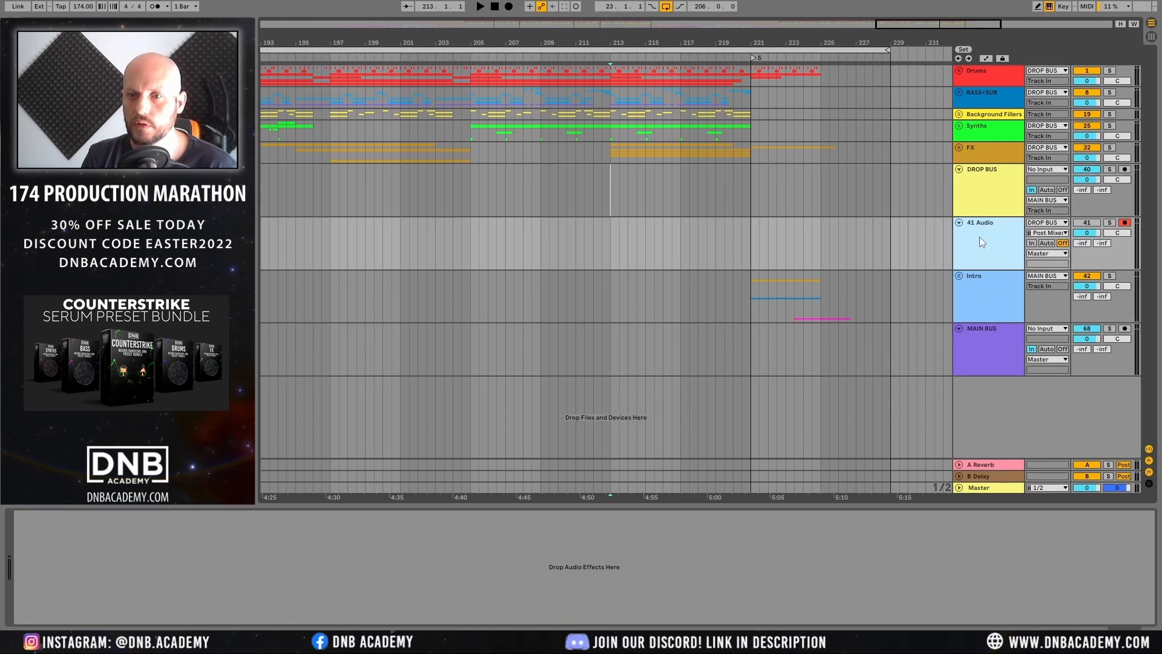
{"action": "left_click", "coordinate": [509, 6]}
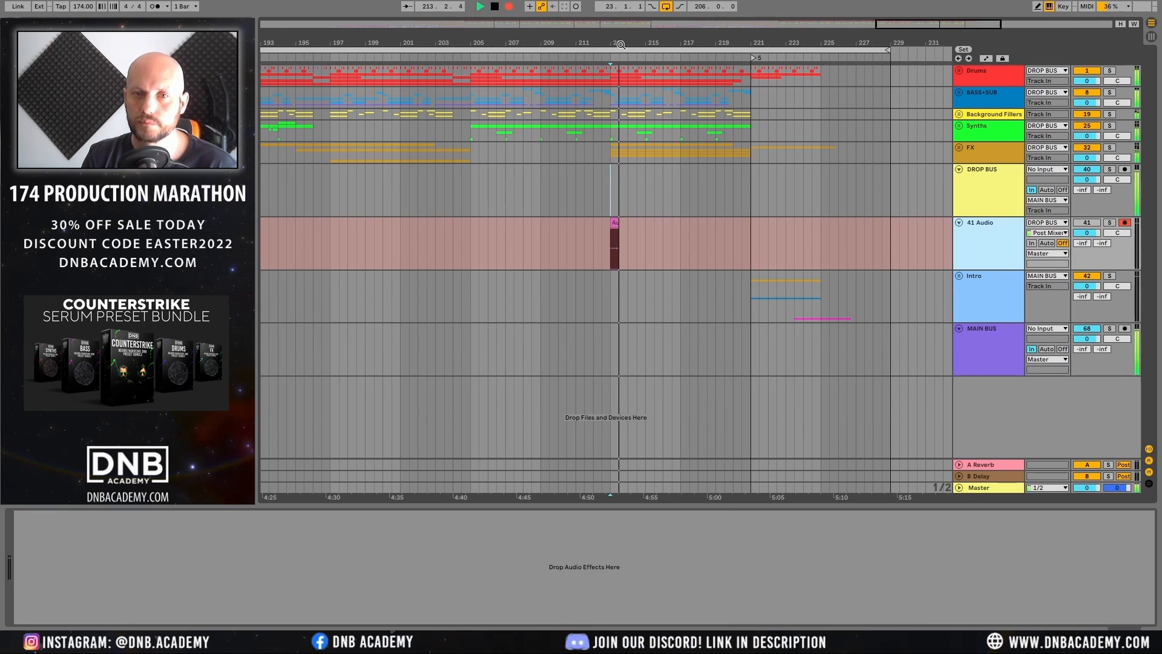
{"action": "left_click_drag", "start_coordinate": [621, 43], "coordinate": [619, 43]}
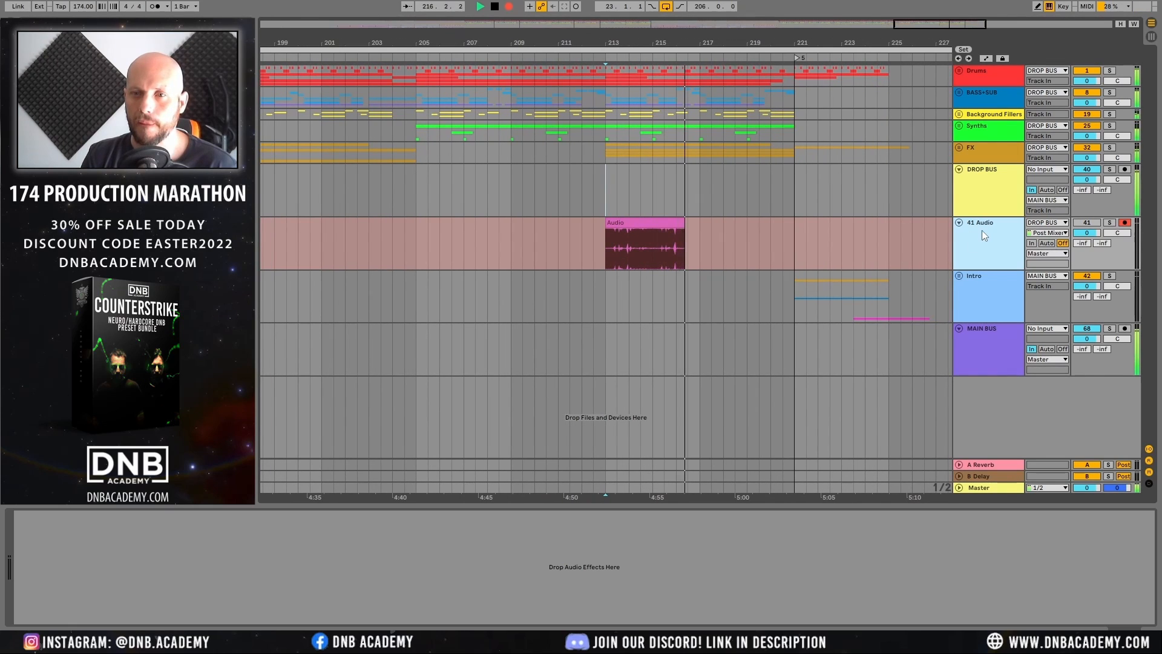
{"action": "key", "text": "space"}
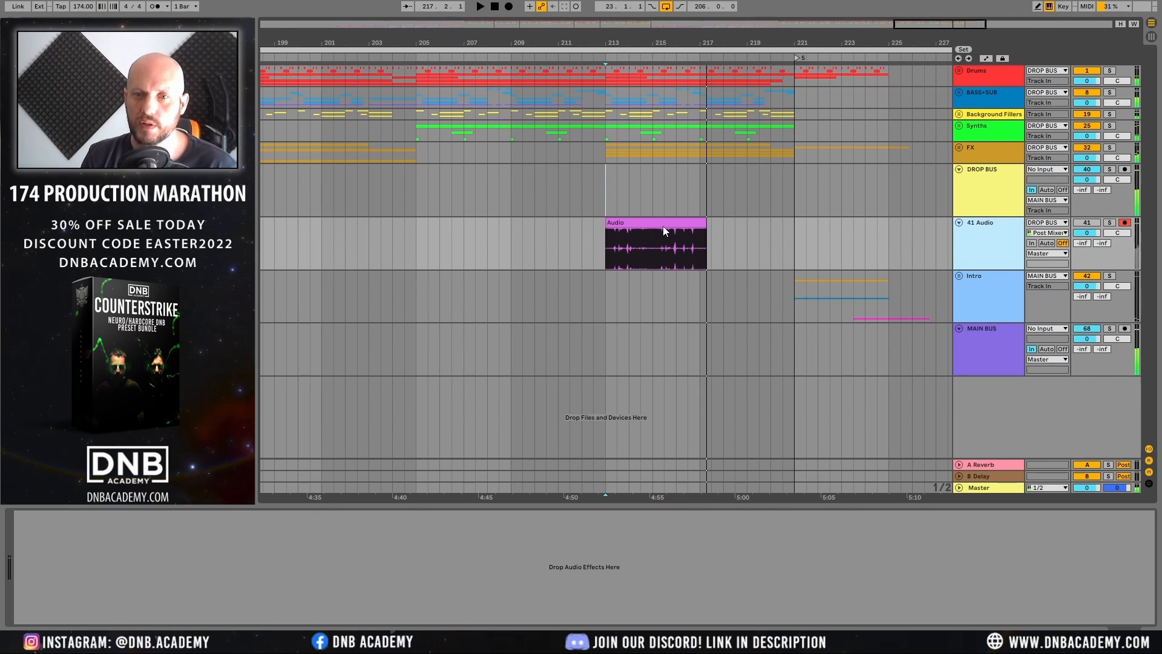
Step: Add a second audio track below the armed one and move the recorded clip onto it at bar 213
{"action": "key", "text": "ctrl+t"}
{"action": "left_click_drag", "start_coordinate": [663, 230], "coordinate": [655, 277]}
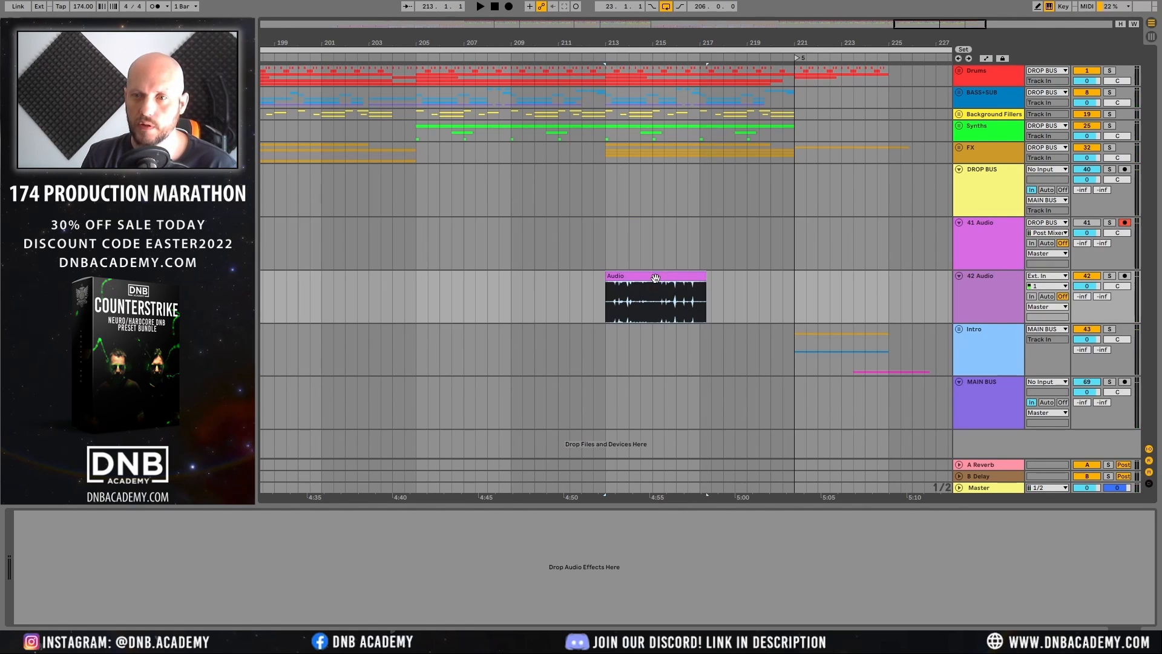
{"action": "left_click", "coordinate": [618, 236]}
Step: Re-enable Sausage Fattener on the DROP BUS, mute the second audio track, and record the bus again from bar 213 to 217
{"action": "left_click", "coordinate": [984, 181]}
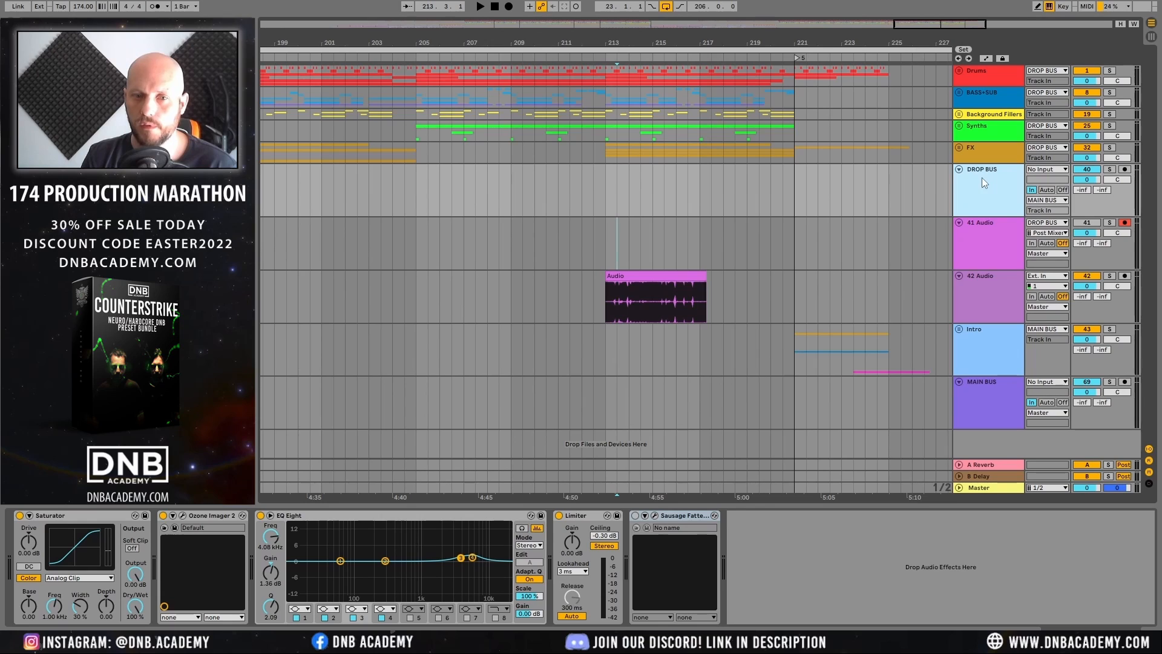
{"action": "left_click", "coordinate": [636, 515]}
{"action": "left_click", "coordinate": [1094, 276]}
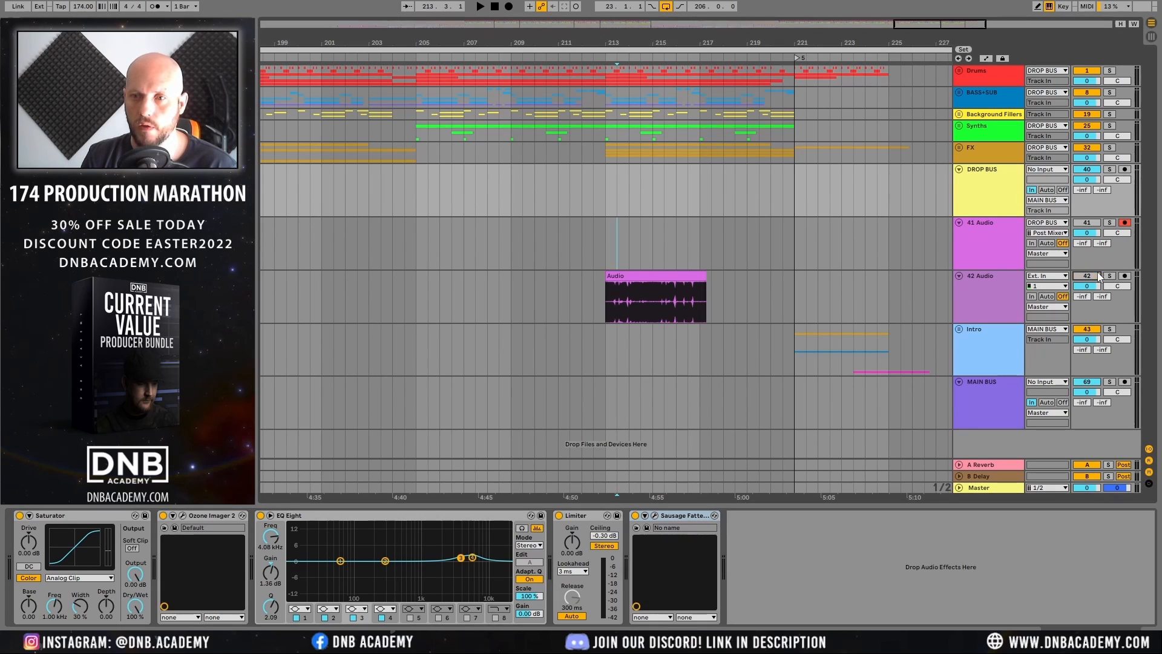
{"action": "left_click", "coordinate": [630, 239]}
{"action": "left_click", "coordinate": [509, 6]}
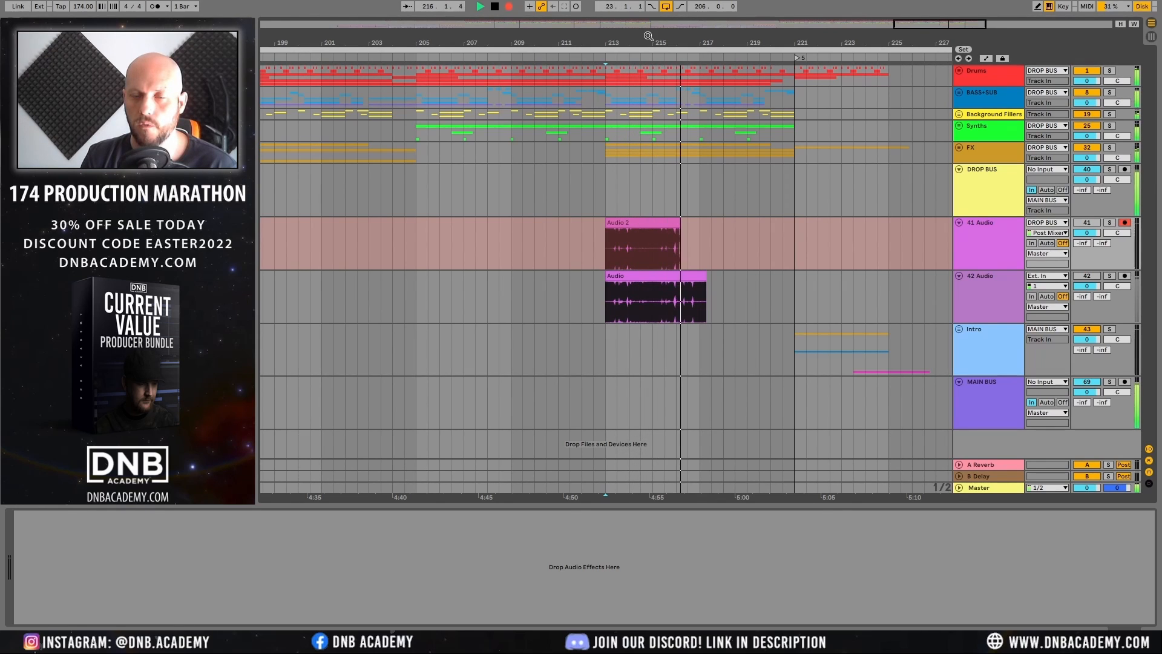
{"action": "key", "text": "space"}
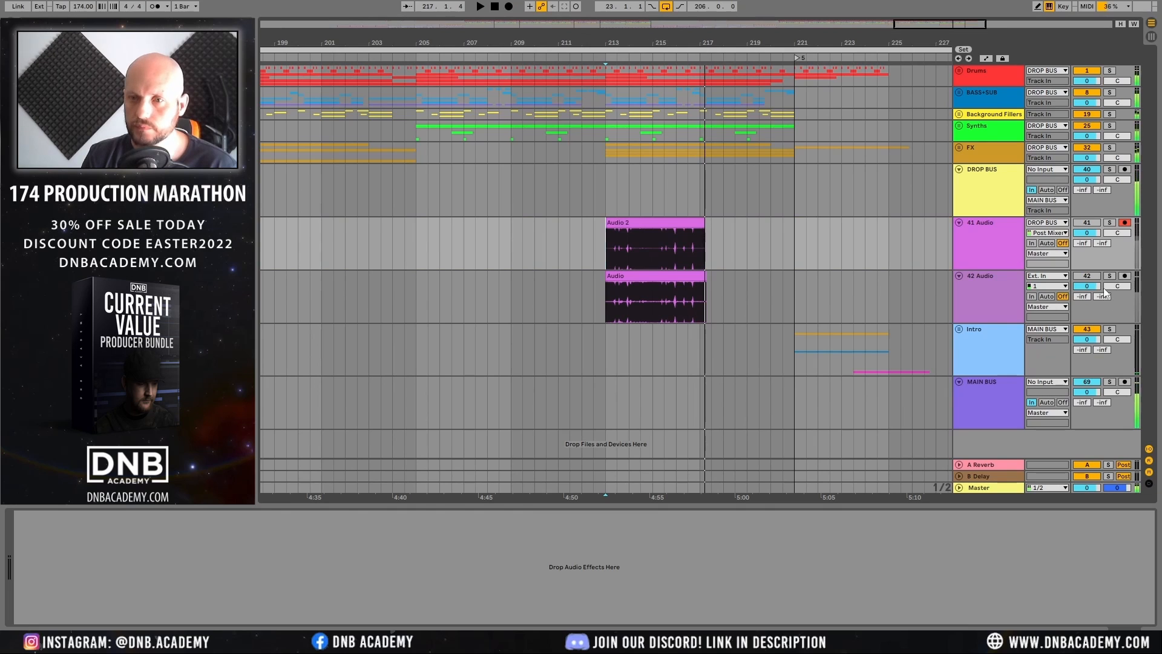
Step: Compare the waveforms of the two DROP BUS recordings up close around bar 216, and check the bus's Sausage Fattener device
{"action": "left_click_drag", "start_coordinate": [661, 40], "coordinate": [663, 41]}
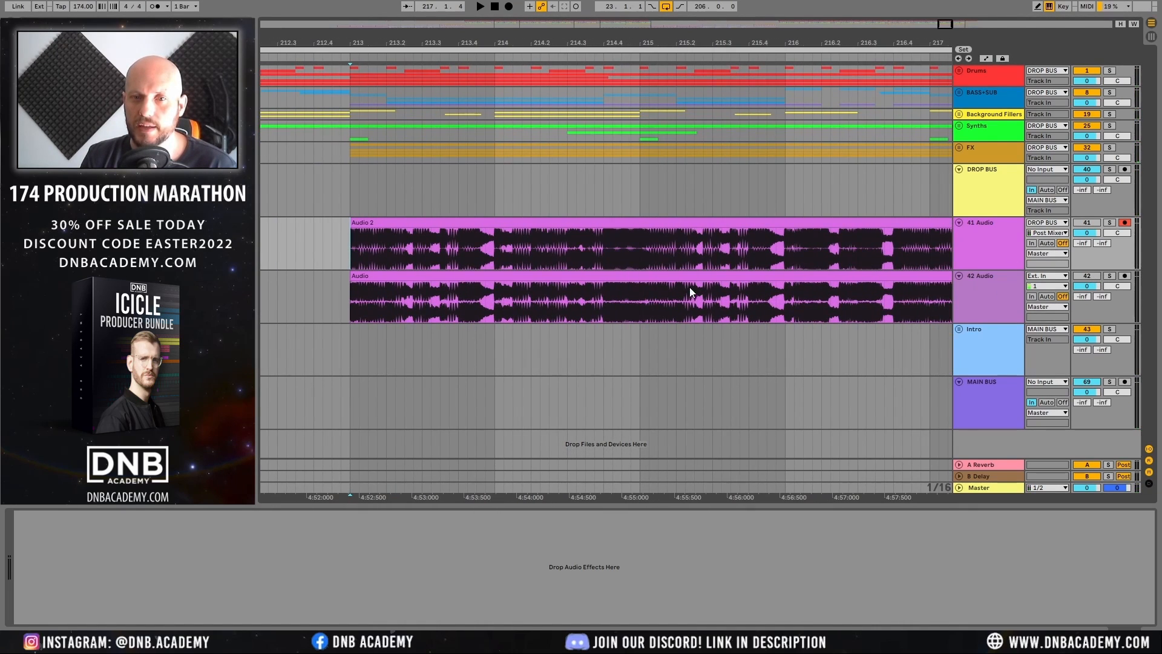
{"action": "left_click", "coordinate": [623, 222]}
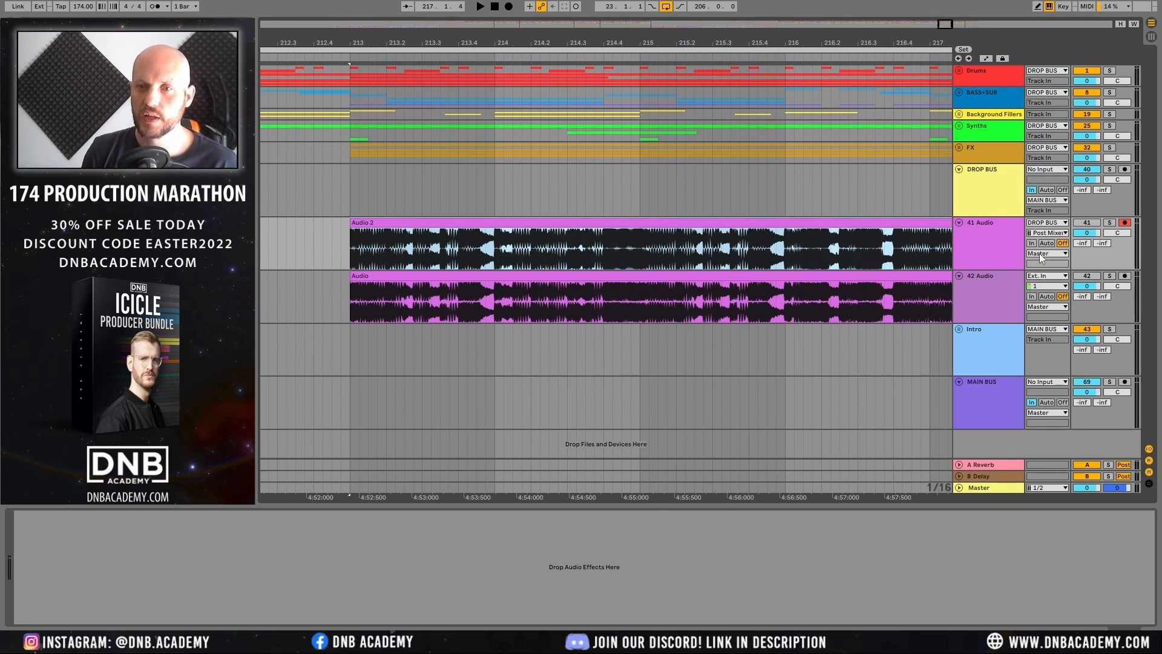
{"action": "left_click", "coordinate": [1004, 197]}
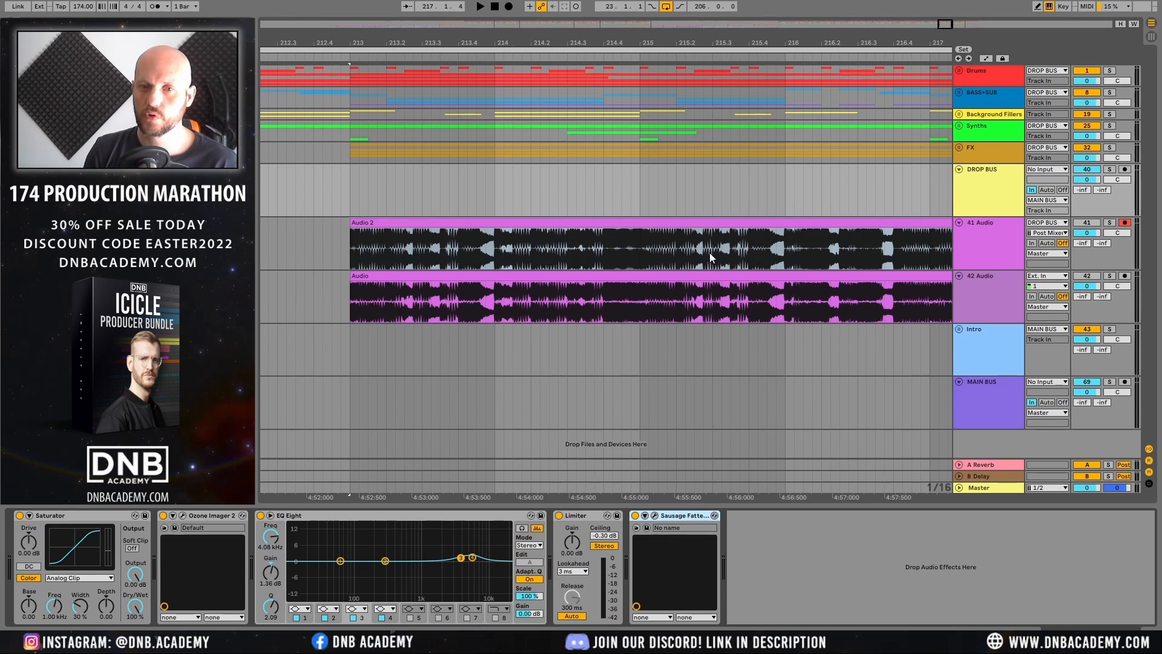
{"action": "left_click_drag", "start_coordinate": [719, 37], "coordinate": [560, 30]}
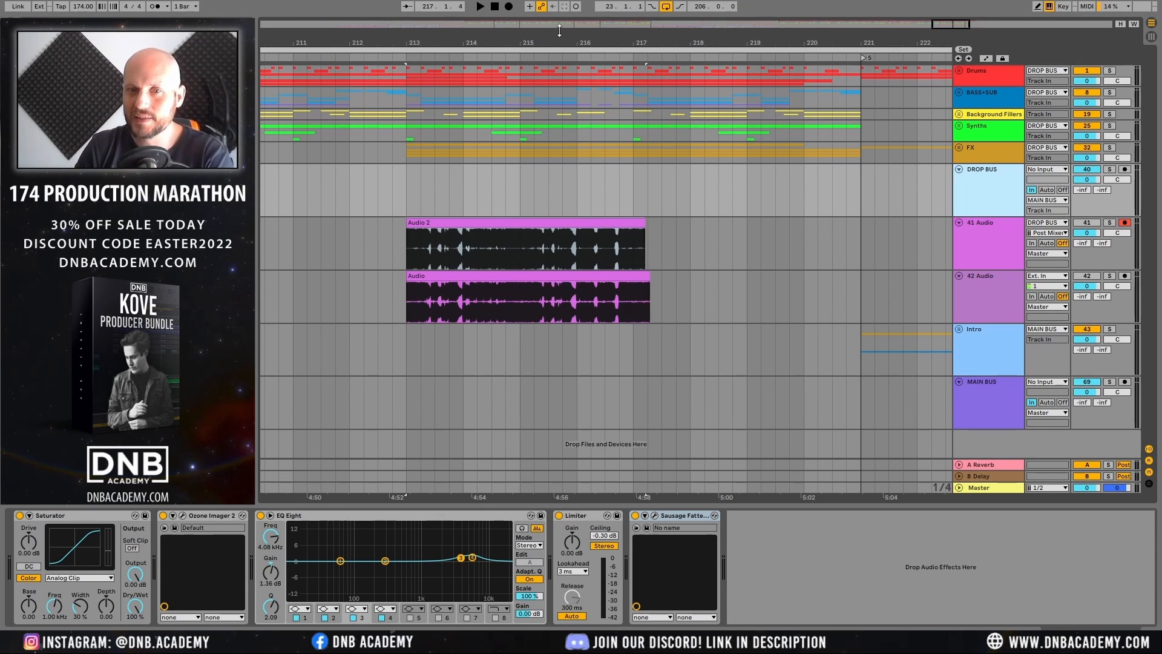
{"action": "left_click_drag", "start_coordinate": [590, 38], "coordinate": [591, 95]}
{"action": "left_click_drag", "start_coordinate": [460, 37], "coordinate": [469, 33]}
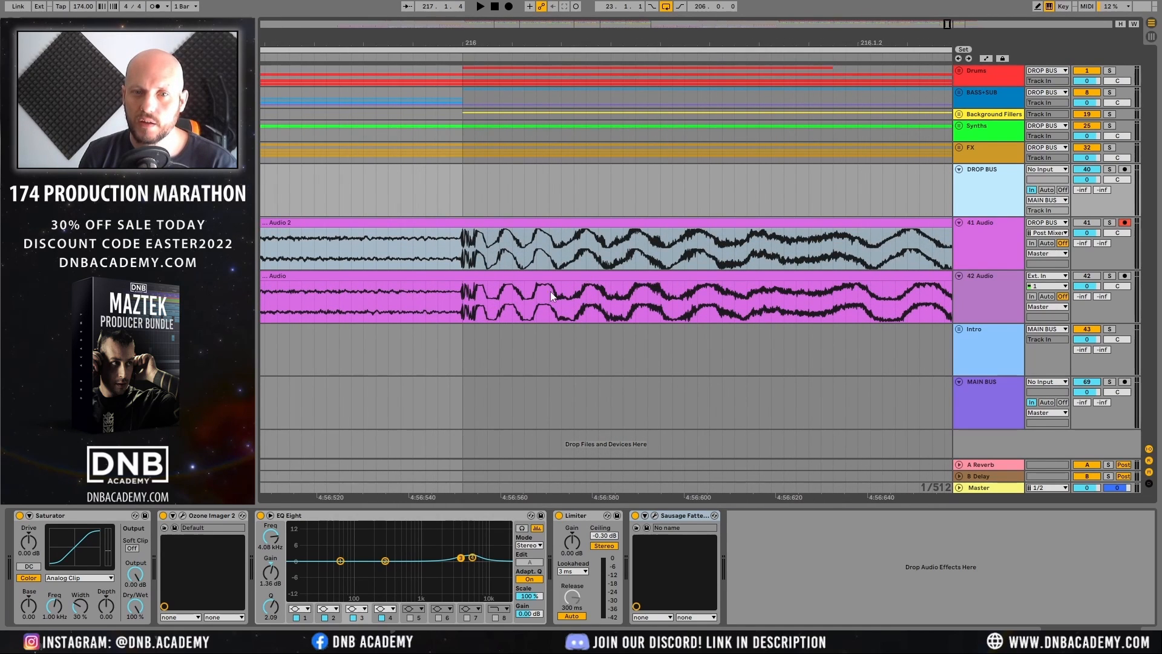
{"action": "left_click_drag", "start_coordinate": [826, 40], "coordinate": [599, 67]}
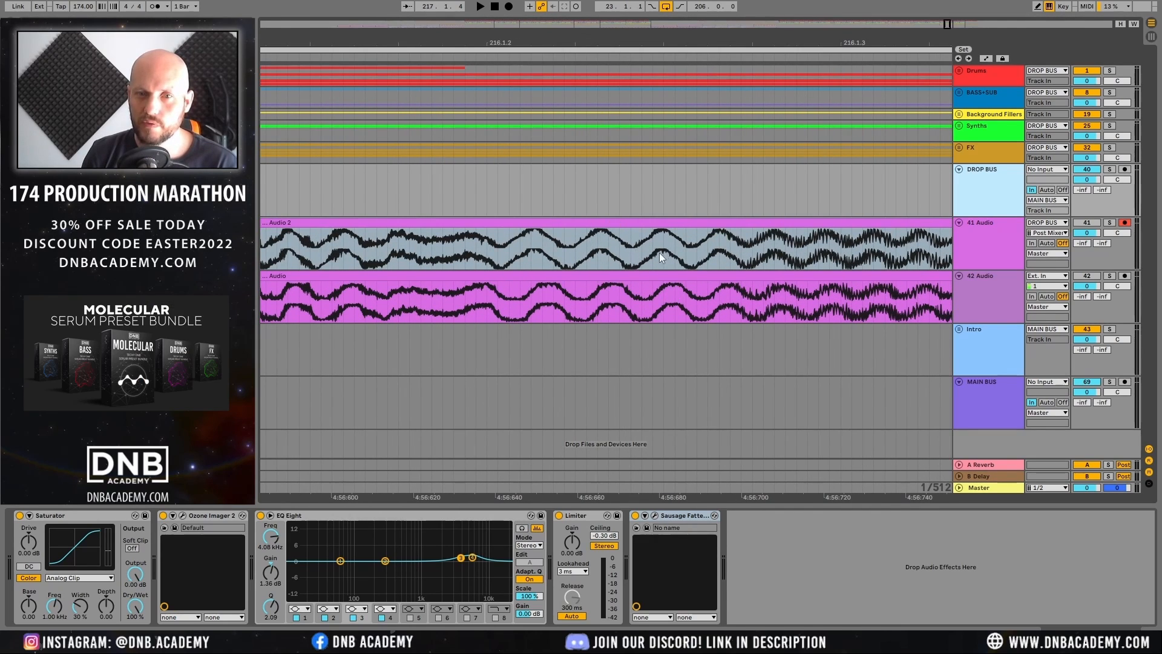
{"action": "left_click_drag", "start_coordinate": [702, 45], "coordinate": [617, 11]}
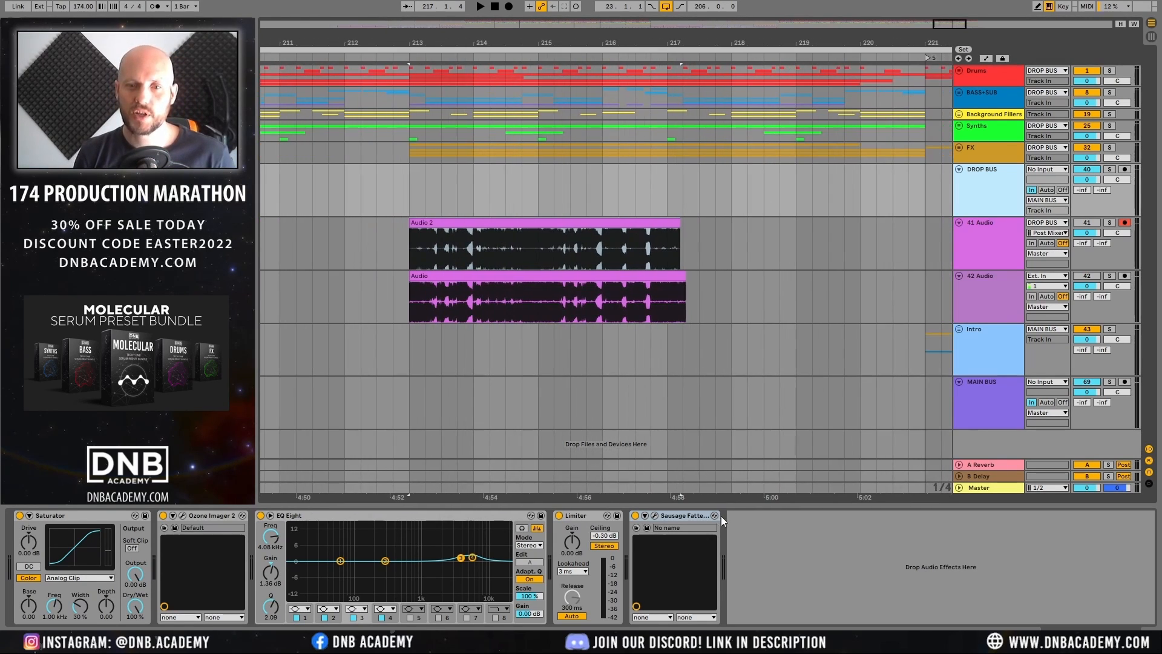
{"action": "left_click", "coordinate": [688, 516]}
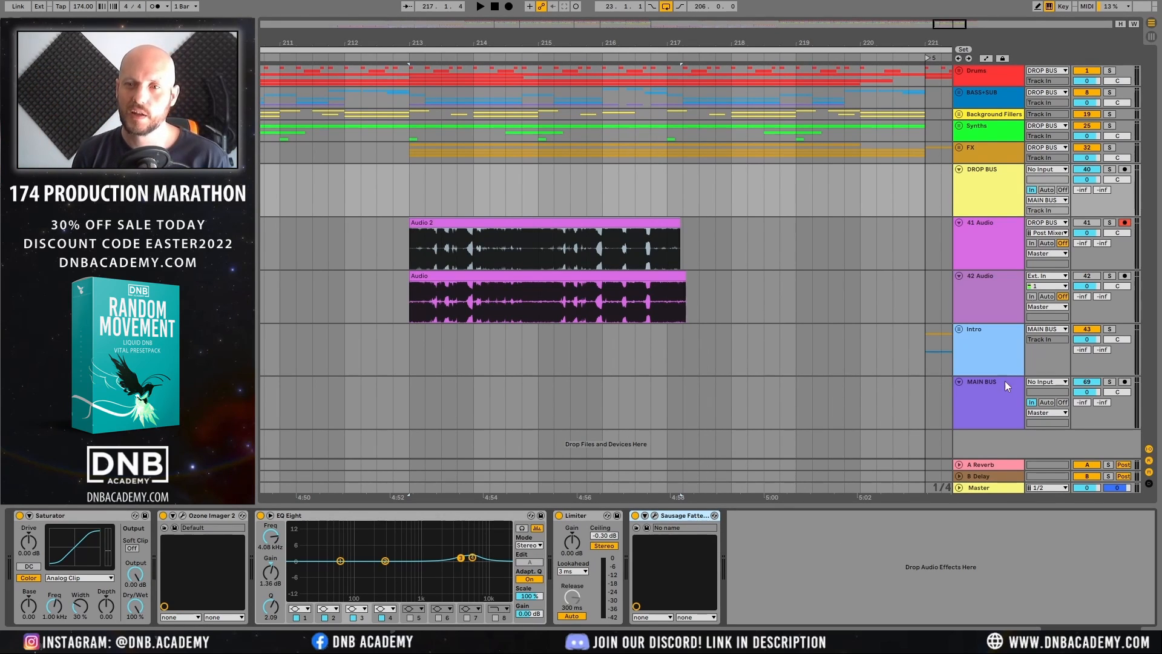
Step: Delete both recorded audio tracks between the DROP BUS and Intro tracks
{"action": "left_click", "coordinate": [976, 244]}
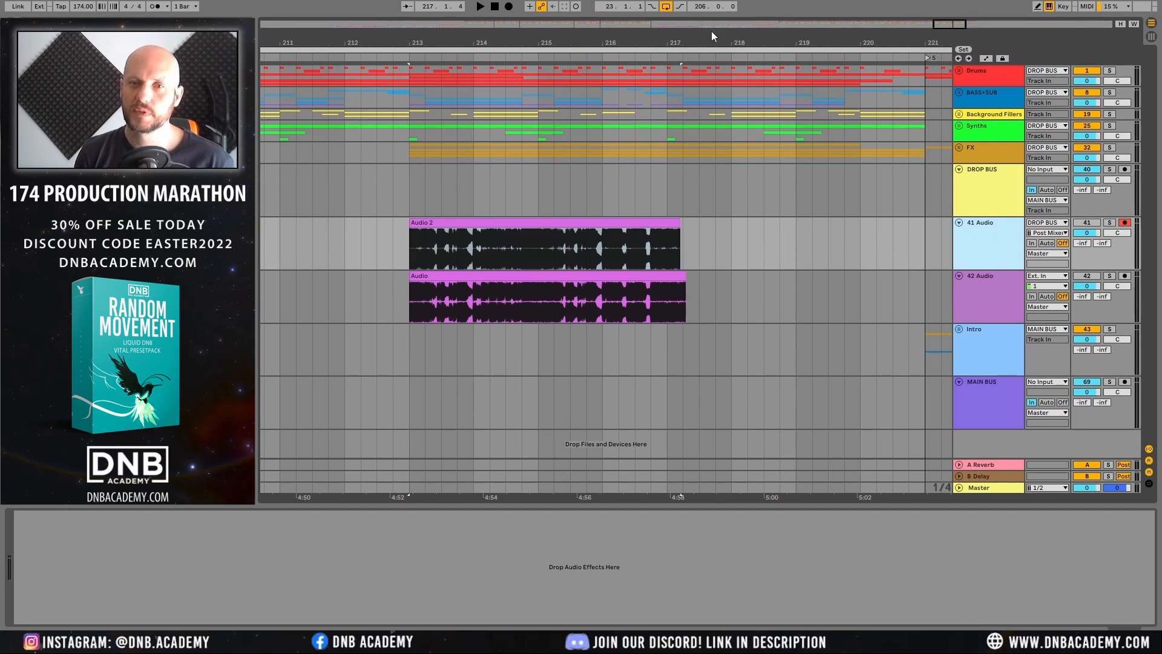
{"action": "key", "text": "Delete"}
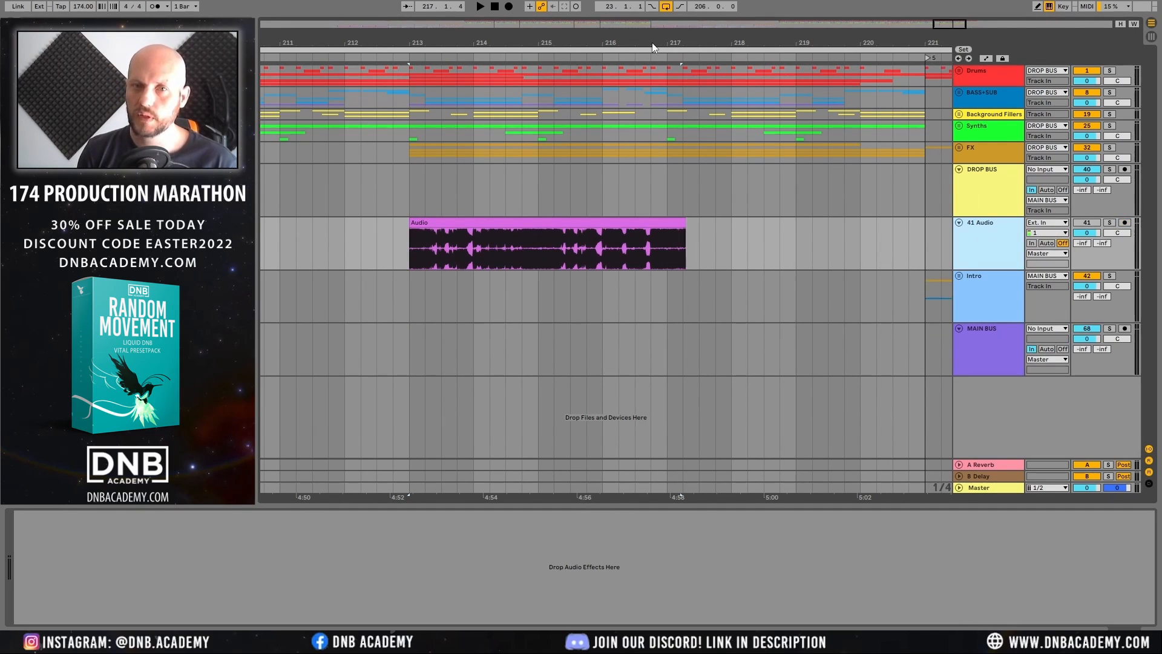
{"action": "key", "text": "Delete"}
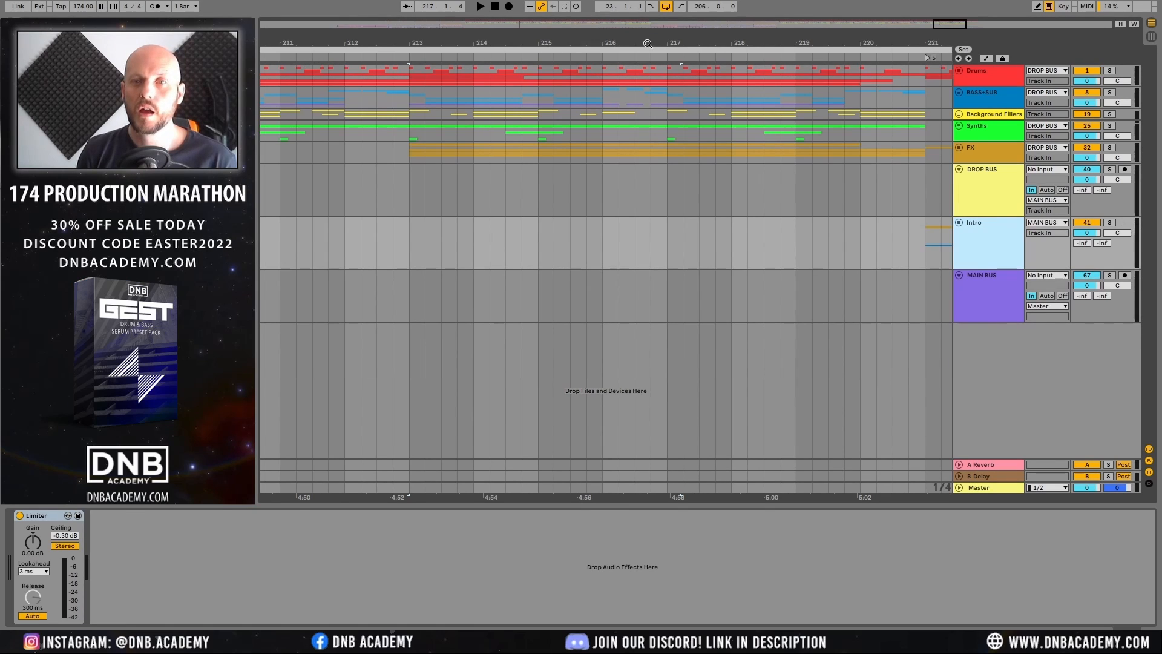
Step: Examine the full arrangement from intro to second drop, briefly unfolding the Drums group and folding it again
{"action": "left_click_drag", "start_coordinate": [647, 44], "coordinate": [848, 31]}
{"action": "left_click_drag", "start_coordinate": [626, 39], "coordinate": [652, 48]}
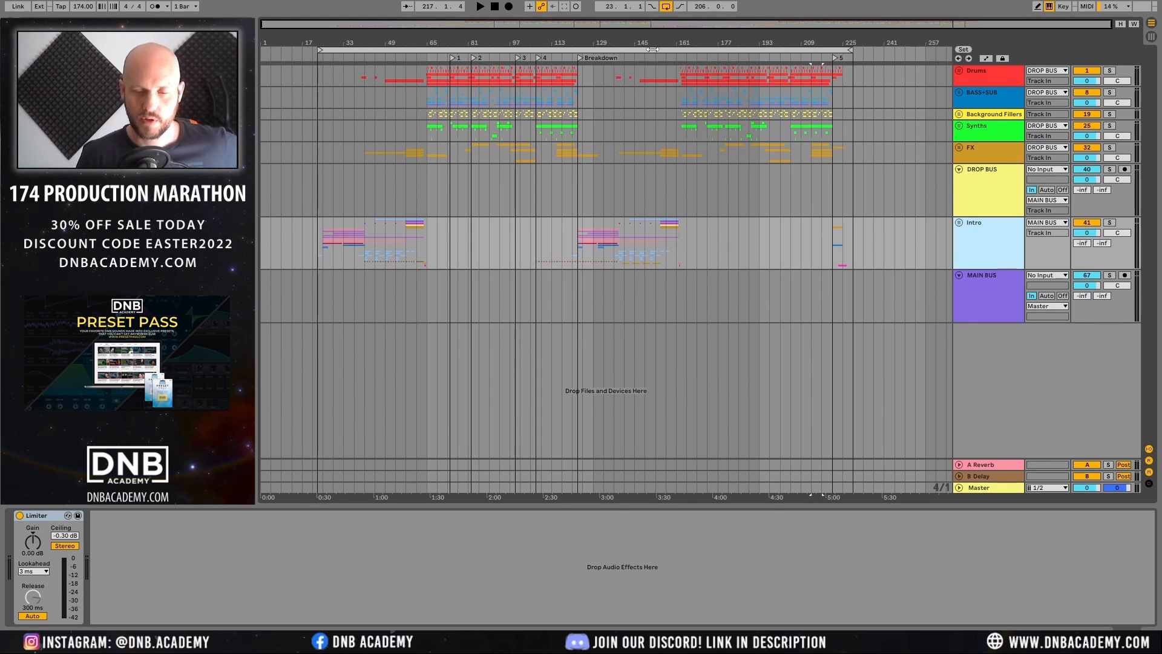
{"action": "left_click_drag", "start_coordinate": [451, 41], "coordinate": [452, 152]}
{"action": "left_click", "coordinate": [959, 71]}
{"action": "left_click_drag", "start_coordinate": [501, 44], "coordinate": [566, 42]}
{"action": "left_click", "coordinate": [959, 72]}
{"action": "left_click_drag", "start_coordinate": [753, 47], "coordinate": [714, 35]}
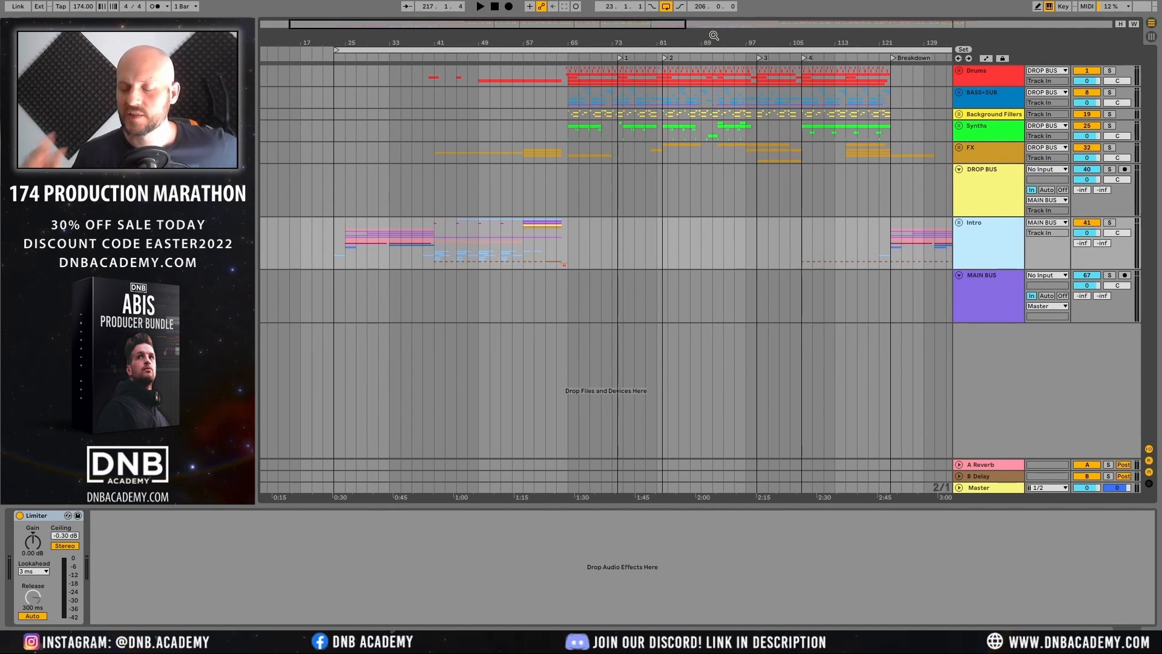
{"action": "left_click_drag", "start_coordinate": [746, 44], "coordinate": [510, 43]}
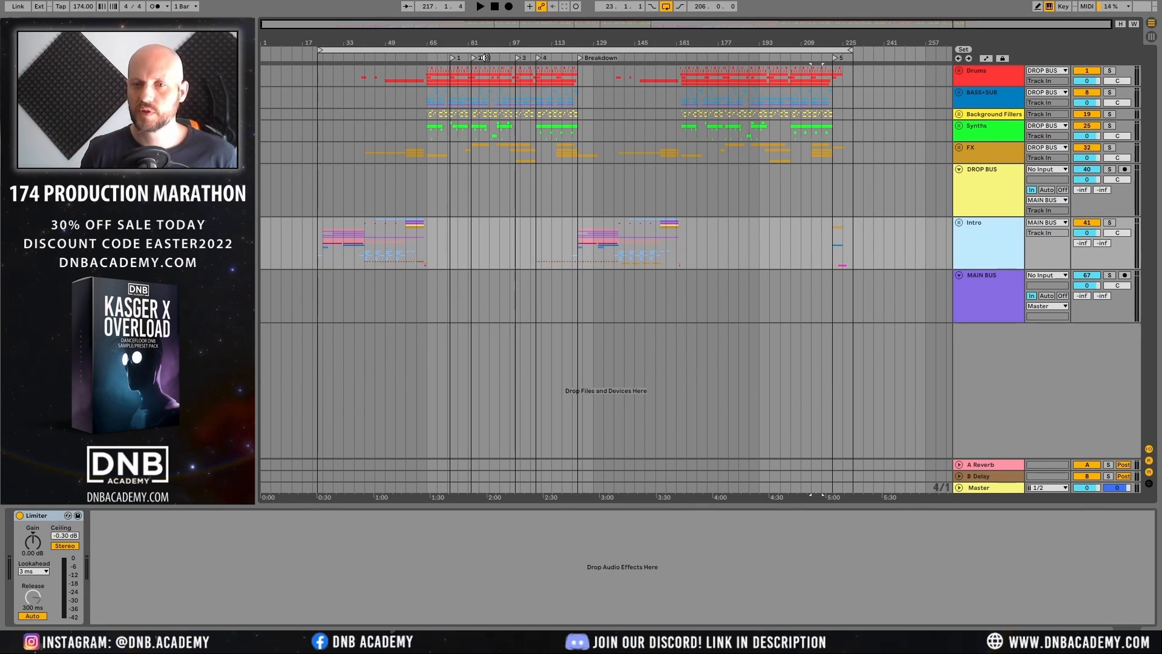
Step: Highlight the Intro group's closing section from bar 221, and place the insert marker at bar 21 on the MAIN BUS track
{"action": "left_click_drag", "start_coordinate": [844, 220], "coordinate": [830, 225]}
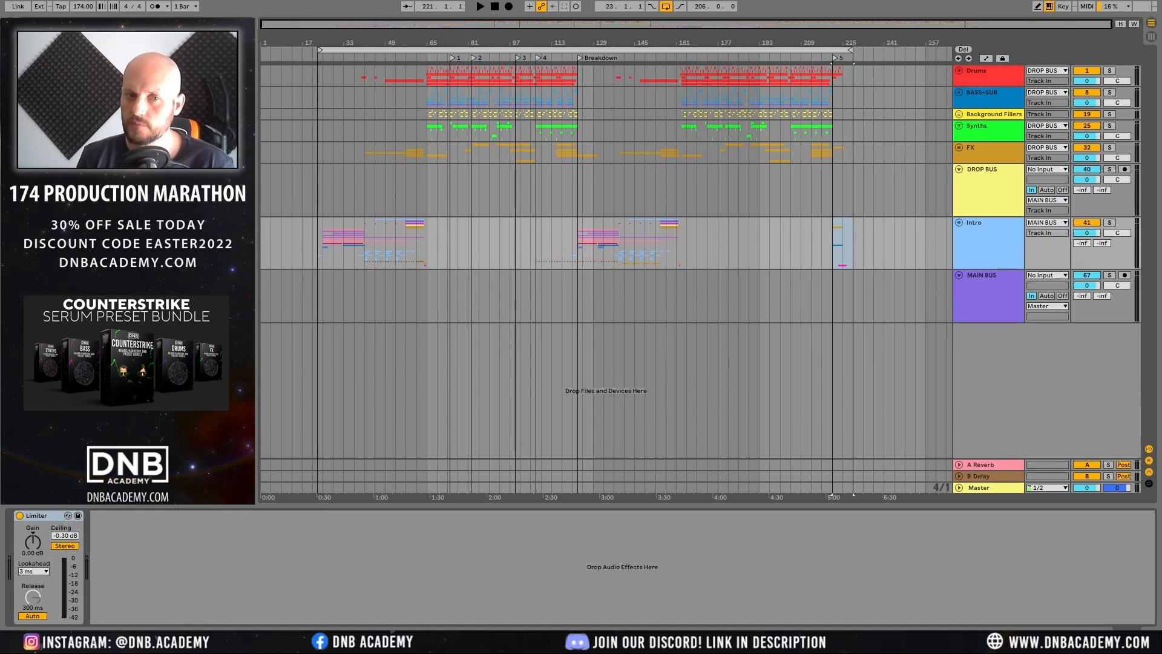
{"action": "left_click", "coordinate": [312, 289]}
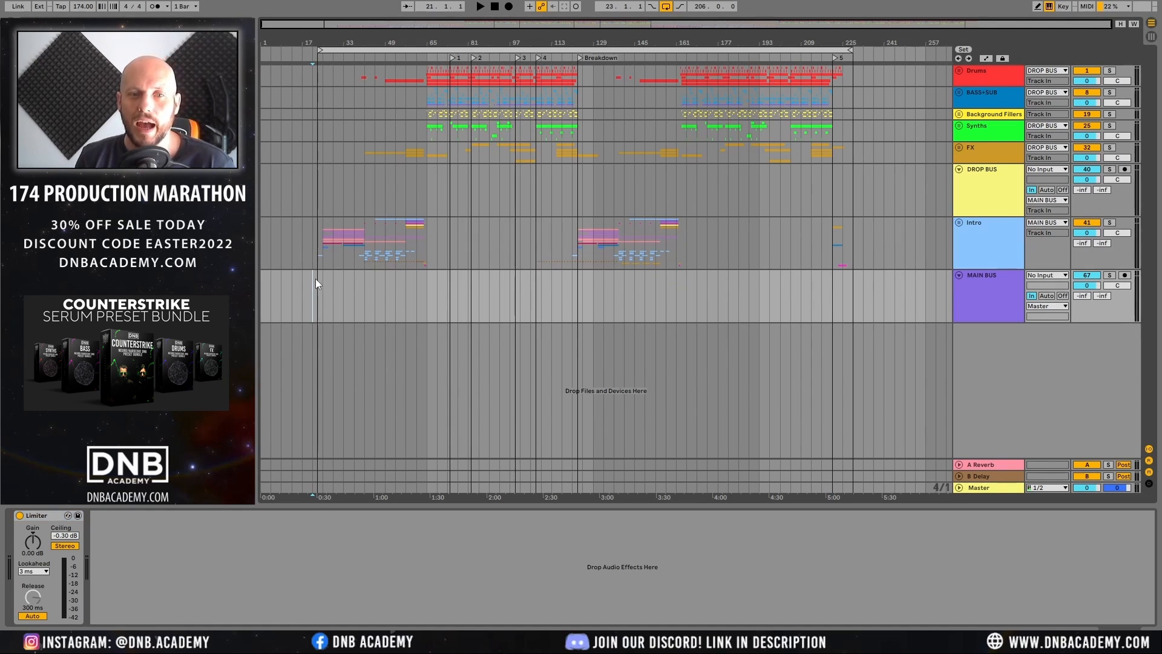